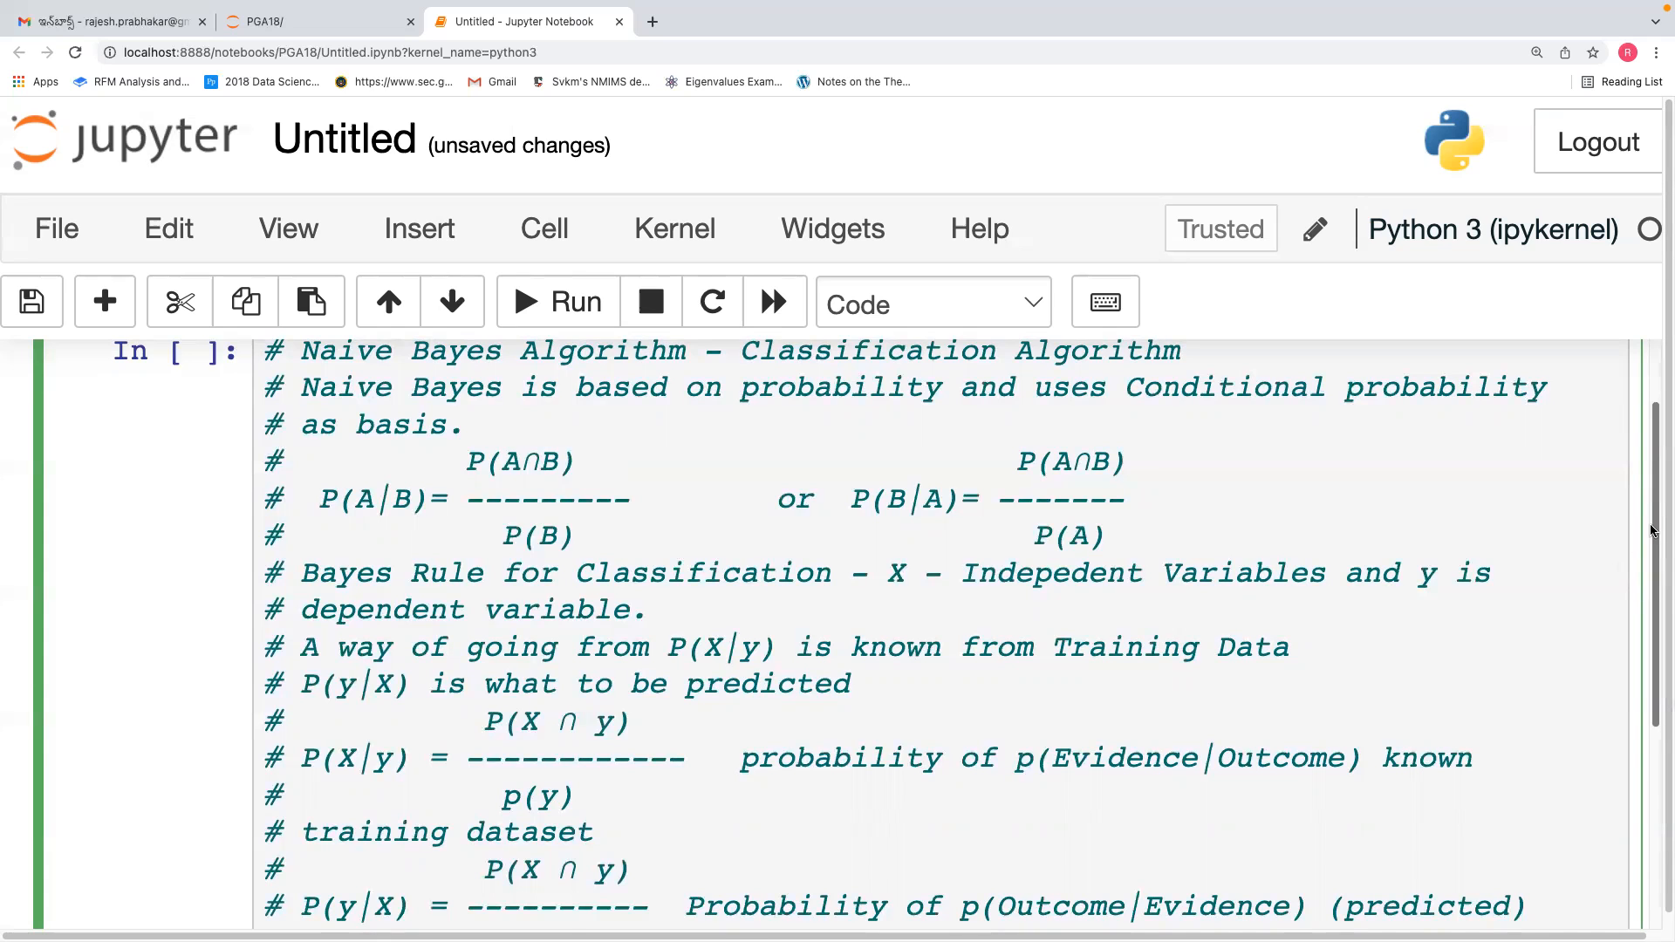
# Complete the last comment line of the notes cell as "# Naive Bayes Algorithm for Classifiction"
pyautogui.scroll(-3, 1658, 541)
pyautogui.scroll(-3, 1664, 602)
pyautogui.click(731, 672)
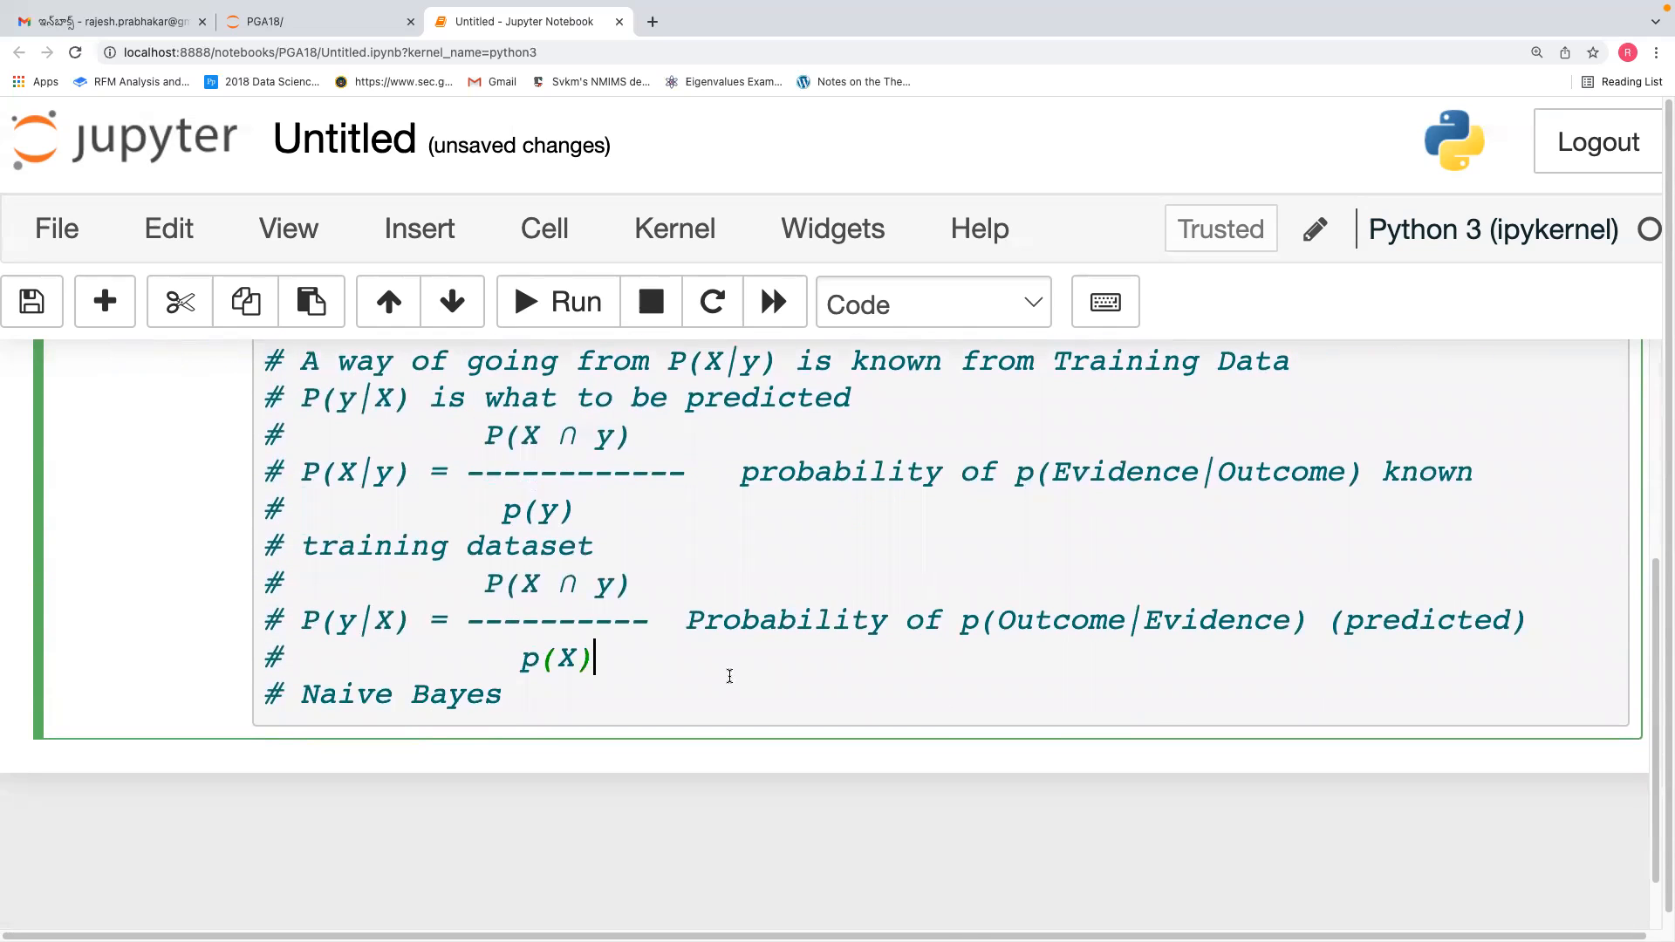
pyautogui.click(636, 699)
pyautogui.write('Algorithm ')
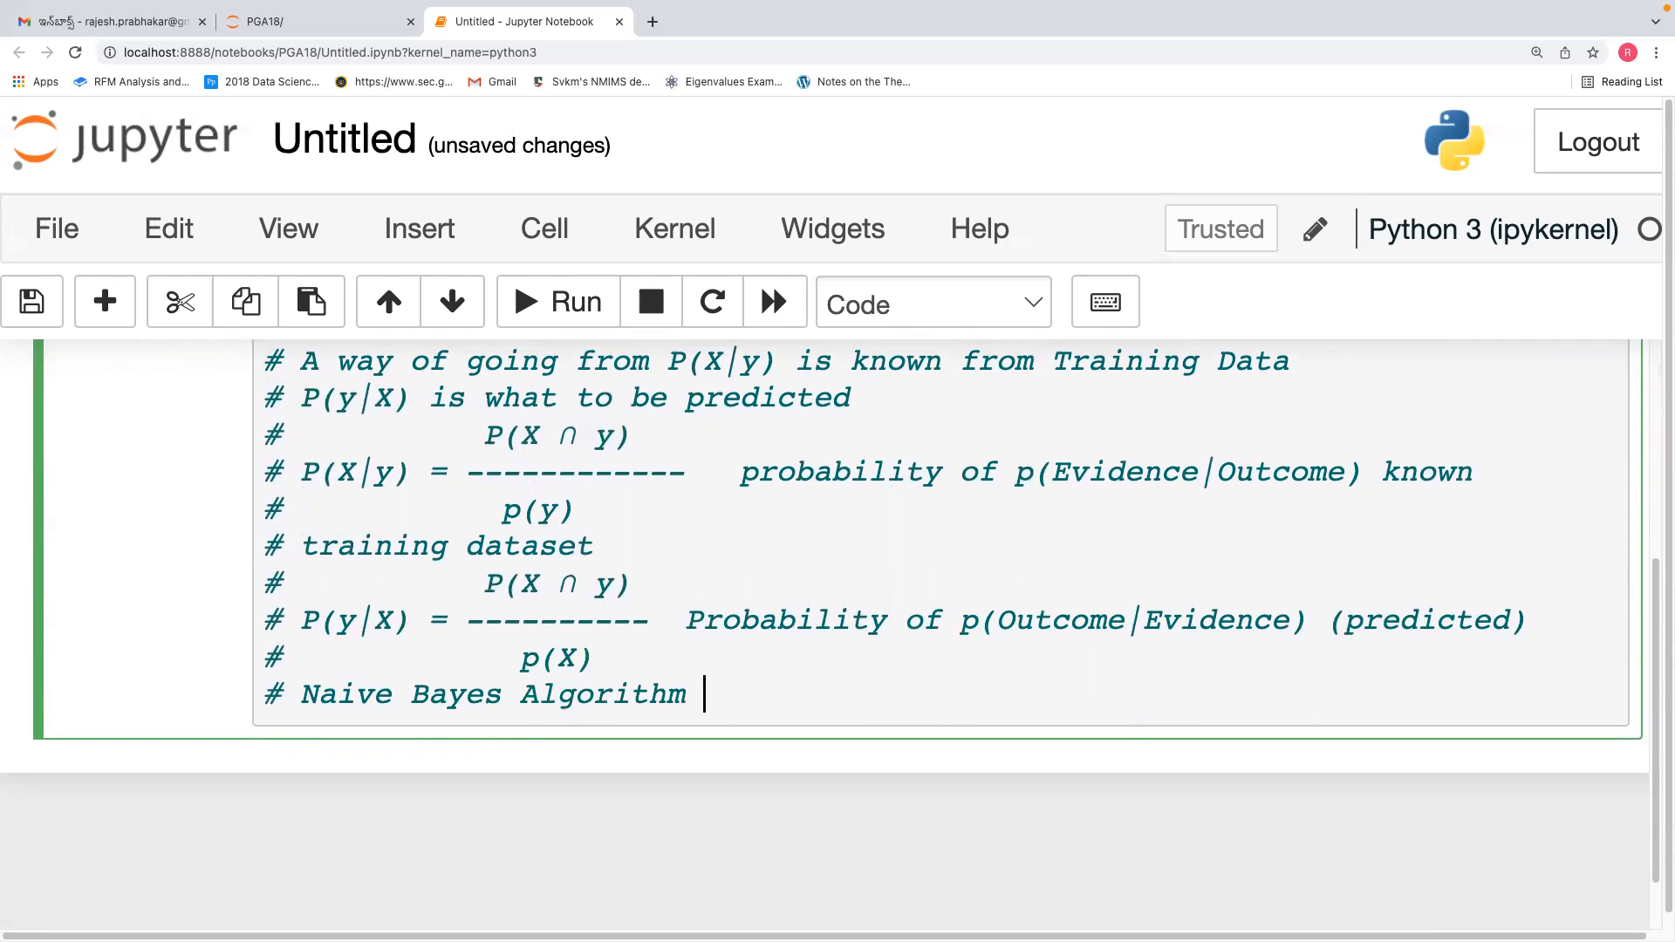
pyautogui.write('for Class')
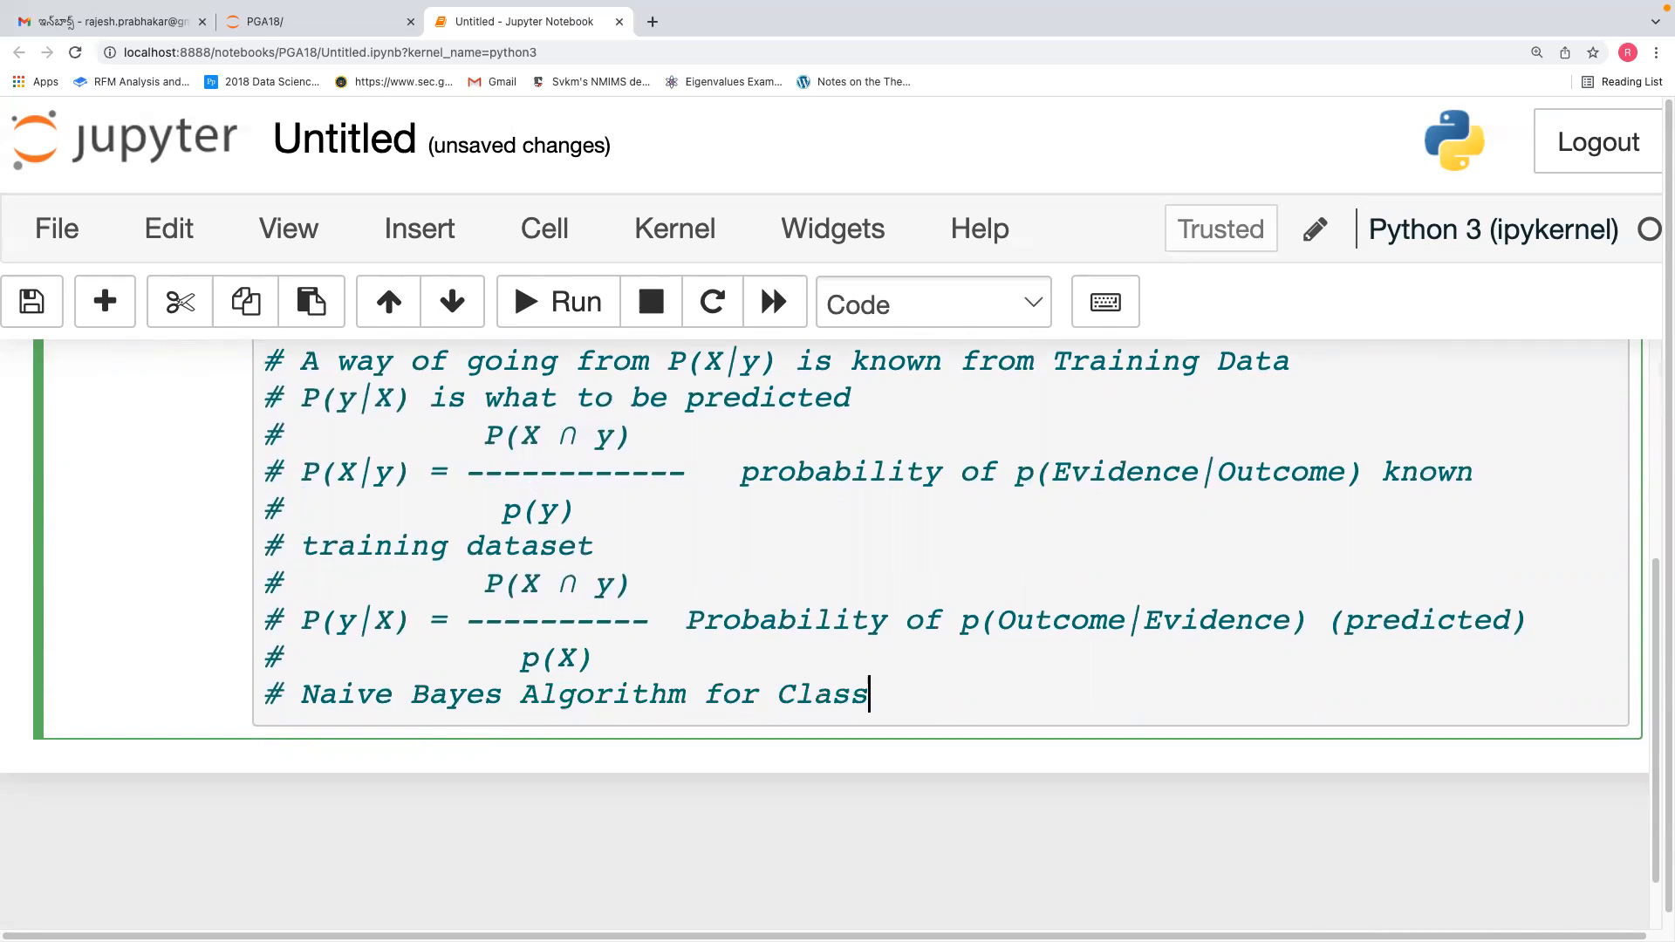
pyautogui.write('ifiction')
# Add three comment lines below the heading and write "P(y|X)=" with a dashed fraction bar on the middle one
pyautogui.press('Return')
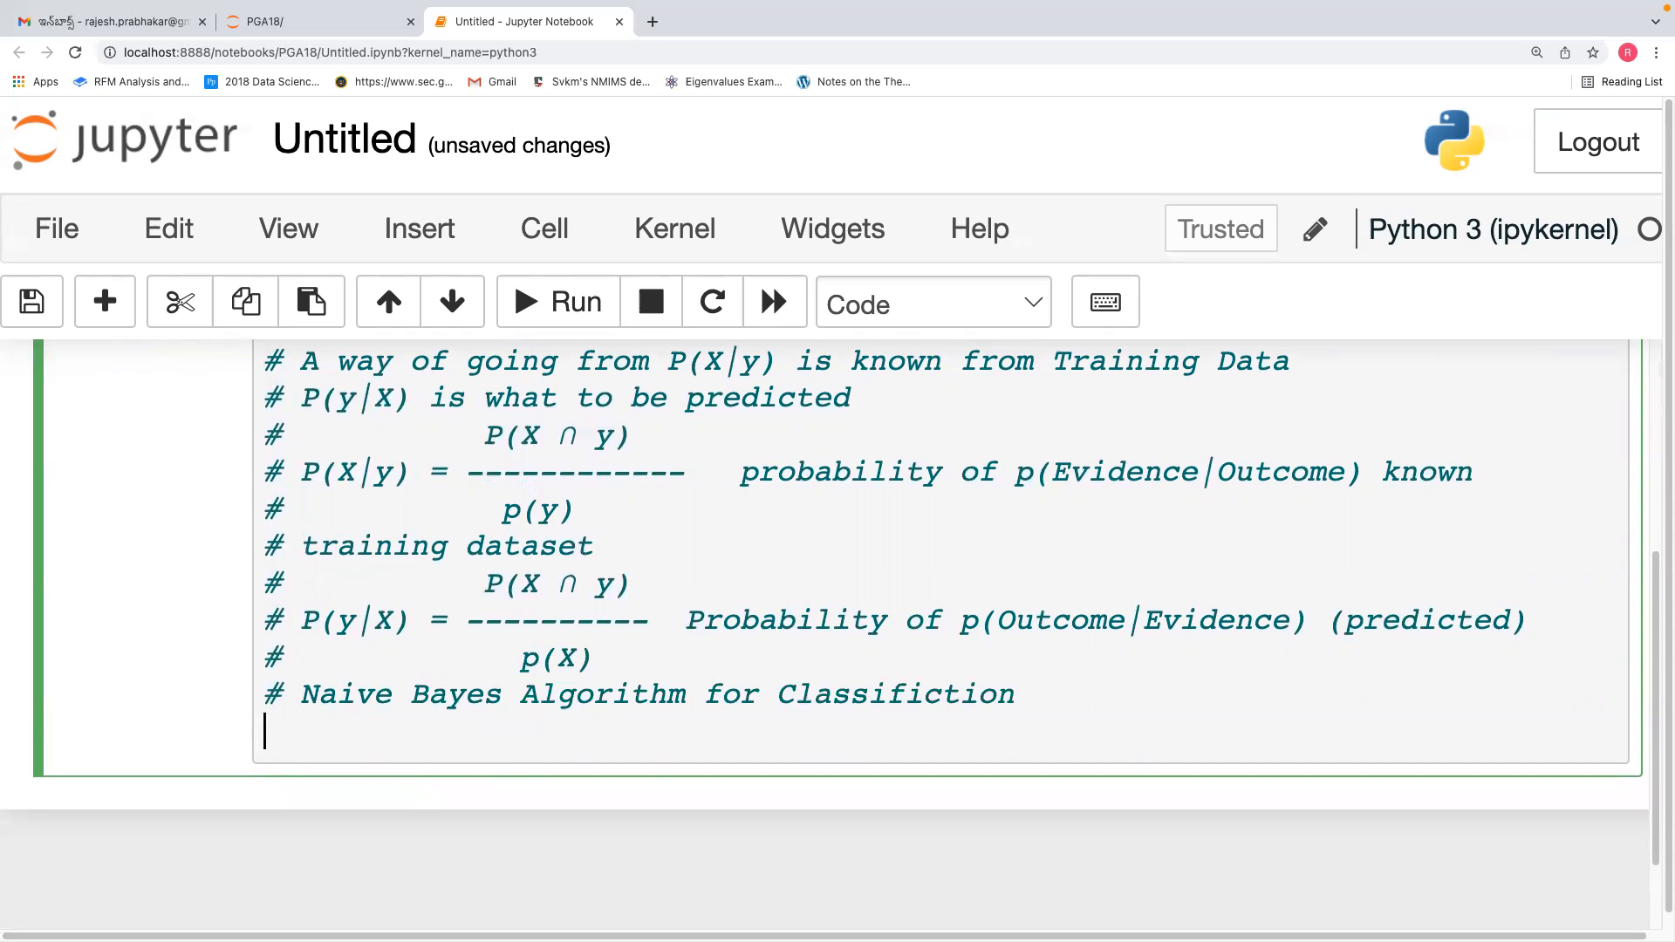
pyautogui.write('#')
pyautogui.press('Return')
pyautogui.write('#')
pyautogui.press('Return')
pyautogui.write('#')
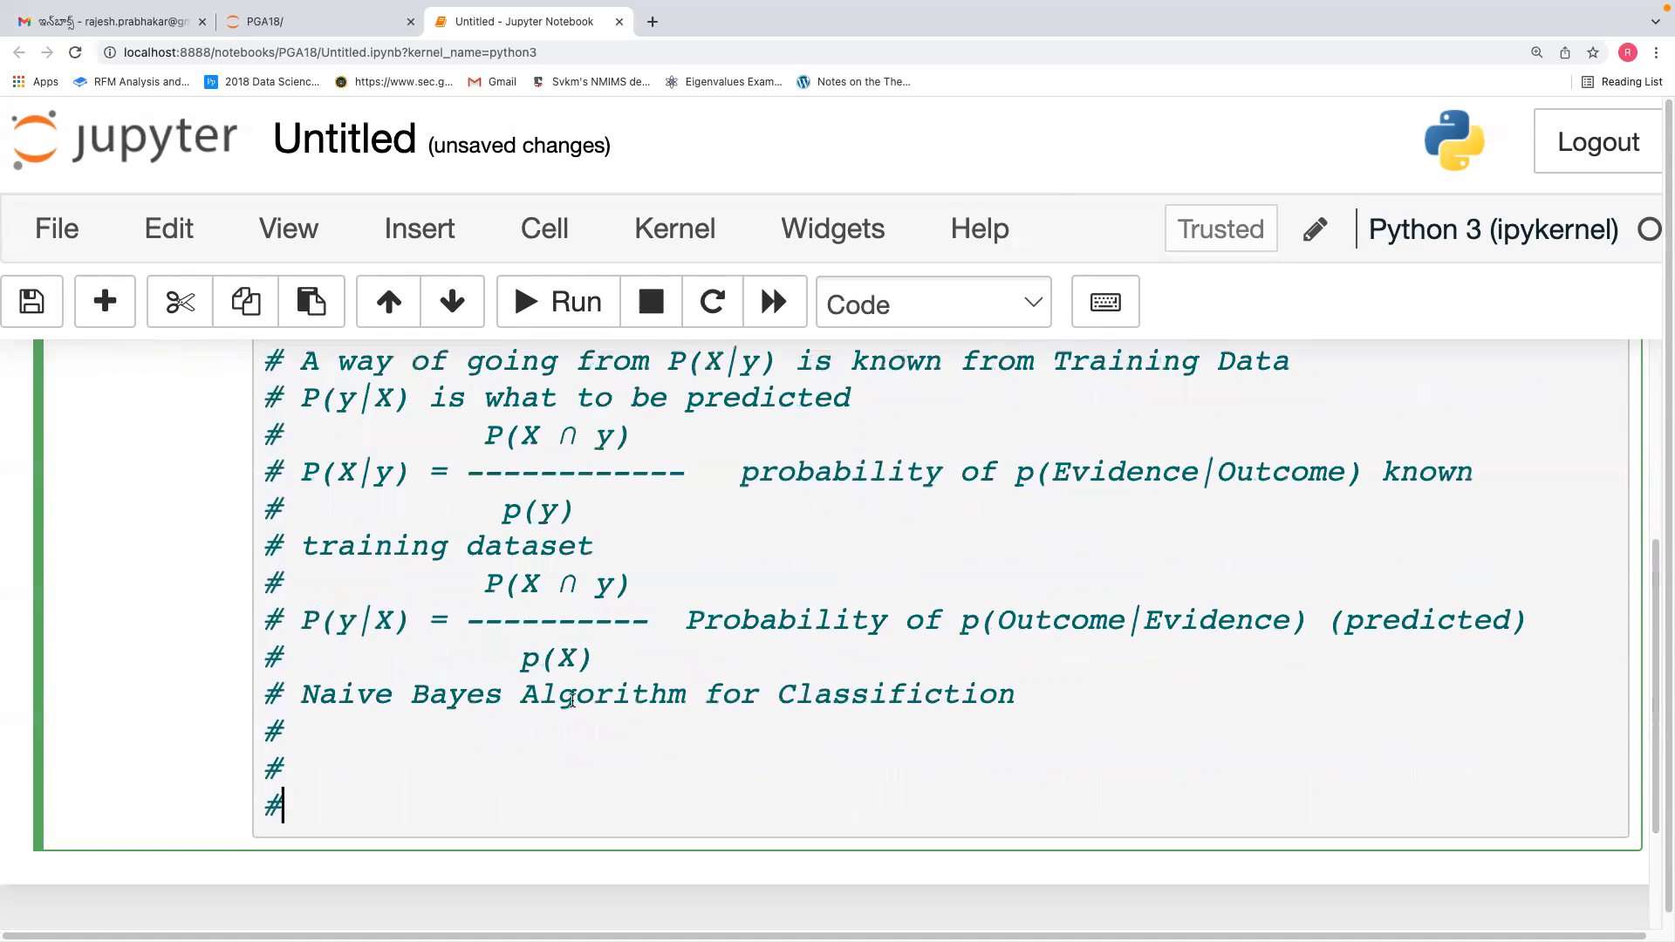
pyautogui.click(305, 768)
pyautogui.write('P(y|X)= --------------')
# Write the numerator P(X|y)*P(y) above the fraction bar of the new P(y|X) formula
pyautogui.click(452, 719)
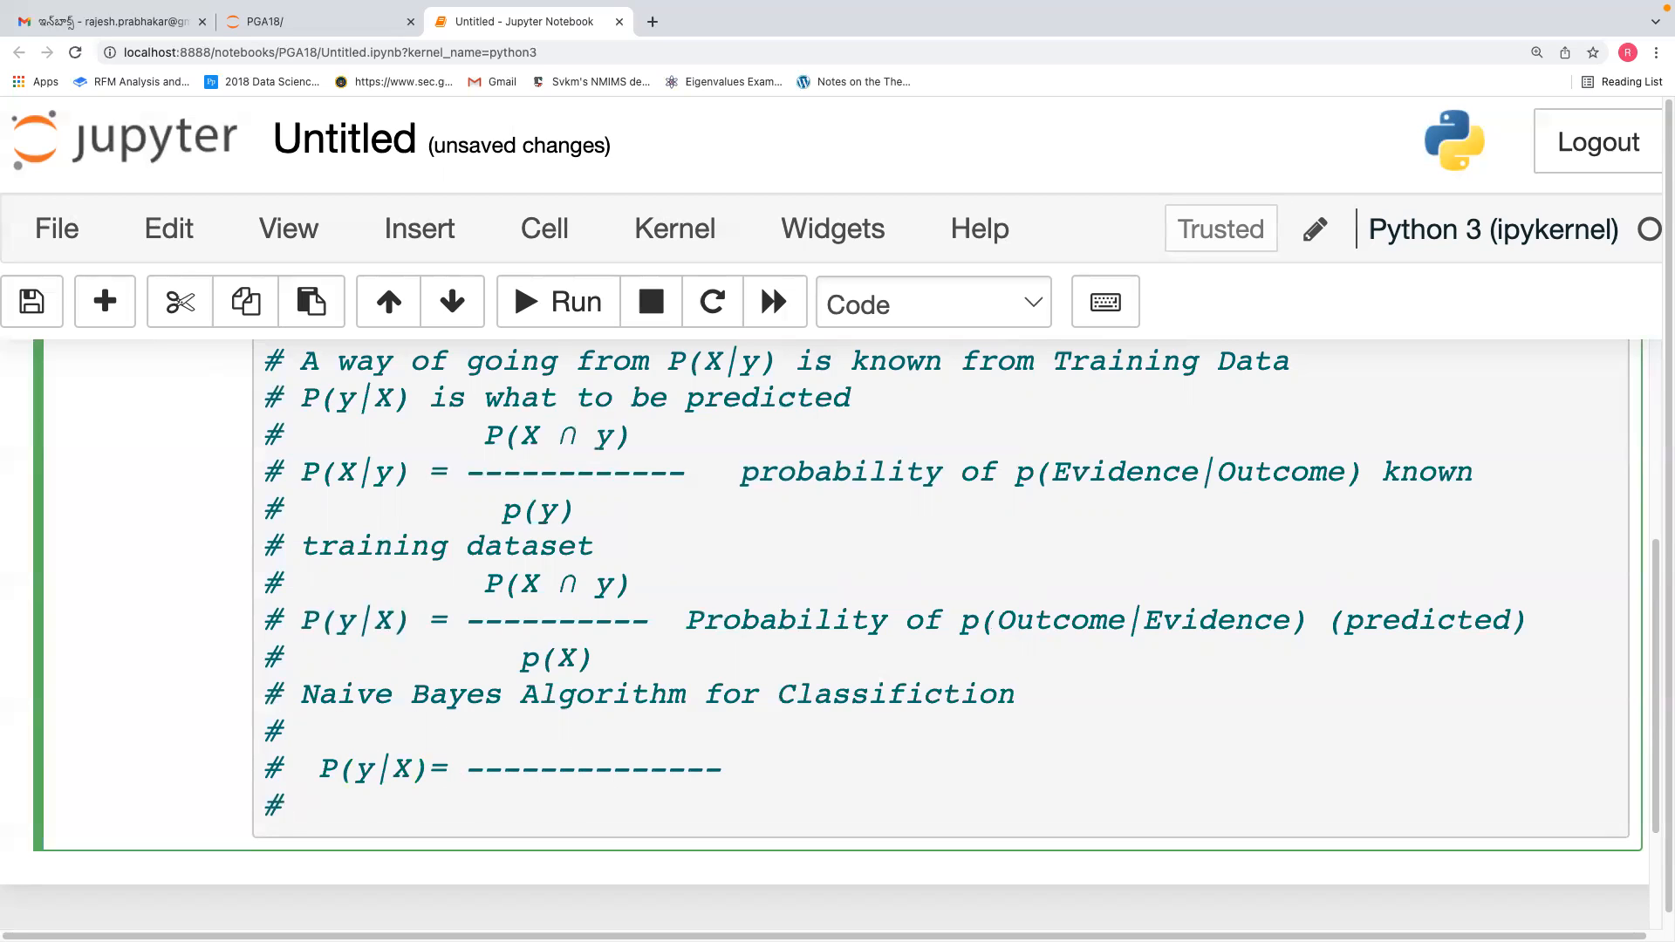
pyautogui.write('P(X')
pyautogui.write('|y')
pyautogui.write(' 8')
pyautogui.press('BackSpace')
pyautogui.press('BackSpace')
pyautogui.write('*P(')
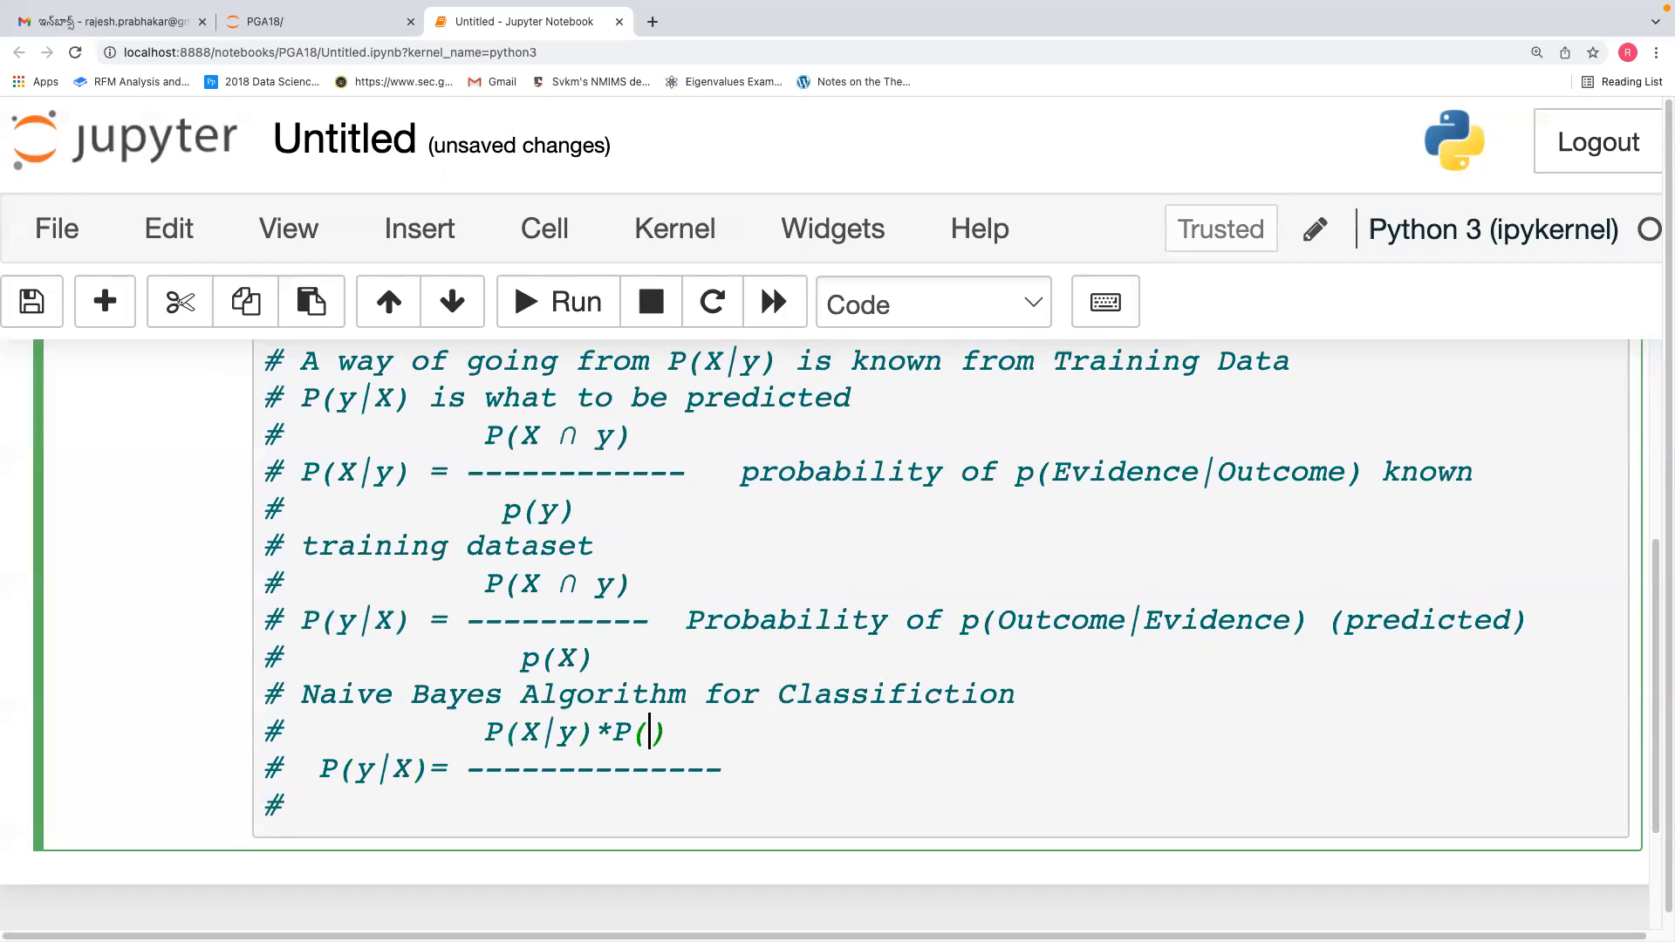
pyautogui.write('y')
# Write the denominator P(X) below the fraction bar of the new P(y|X) formula
pyautogui.click(497, 790)
pyautogui.write('p(X')
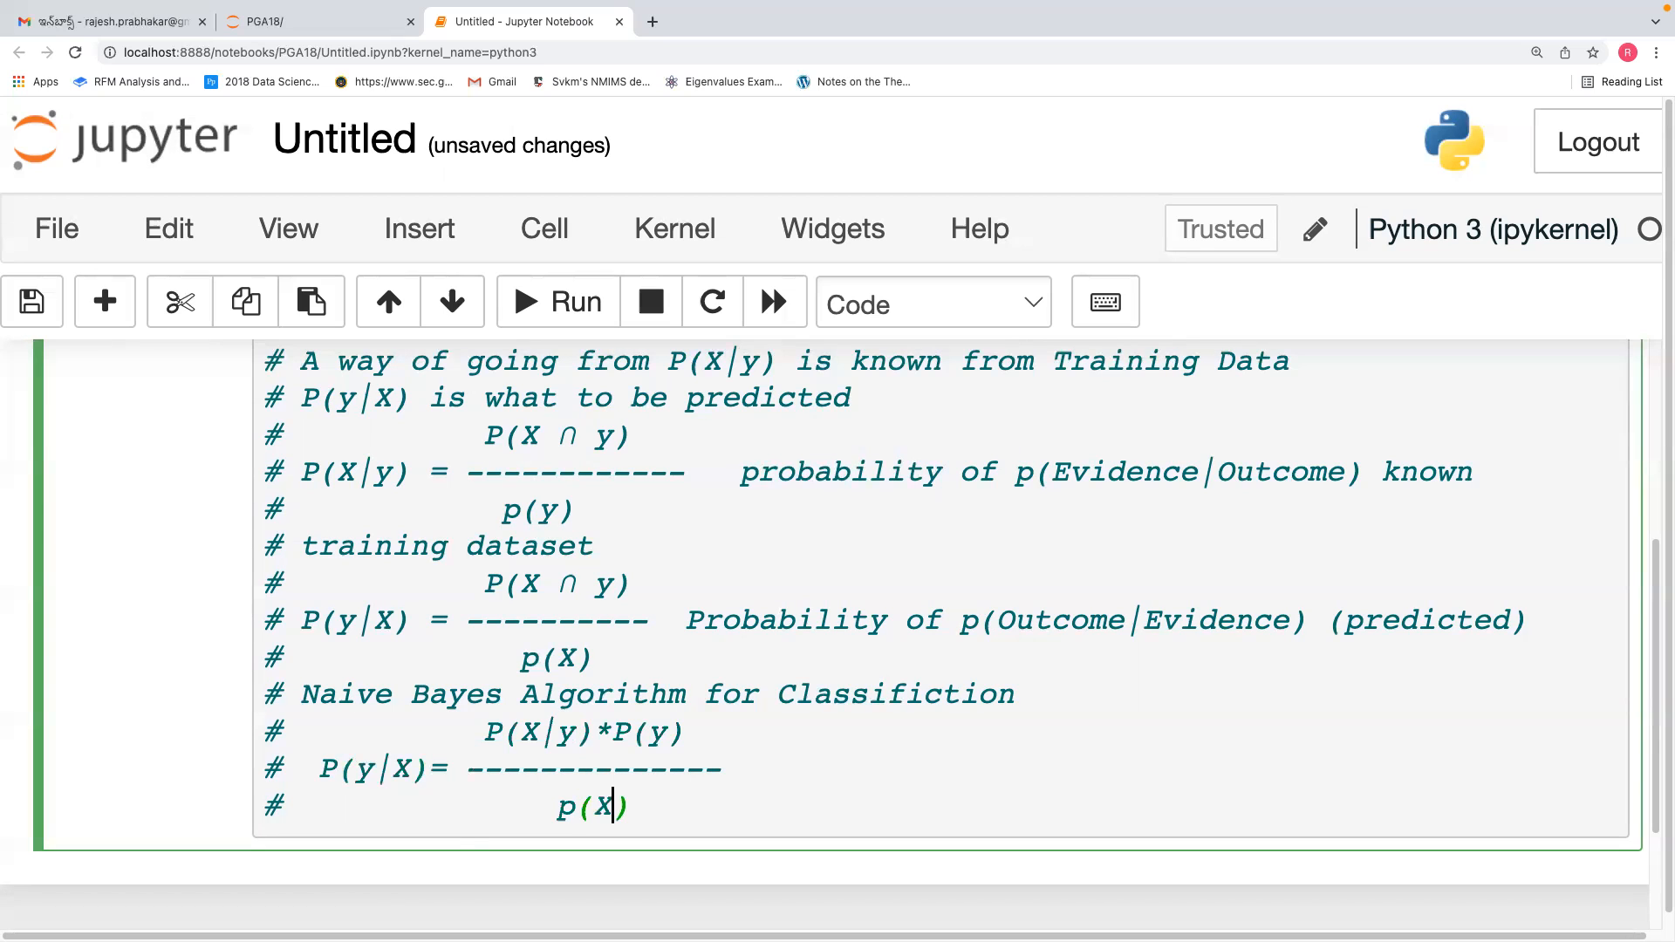
pyautogui.press('BackSpace')
pyautogui.write('P')
# Add the comment line "# Naive Bayes Algorithm for multiple independent variables" below the formula
pyautogui.press('End')
pyautogui.press('Return')
pyautogui.write('# Naive ')
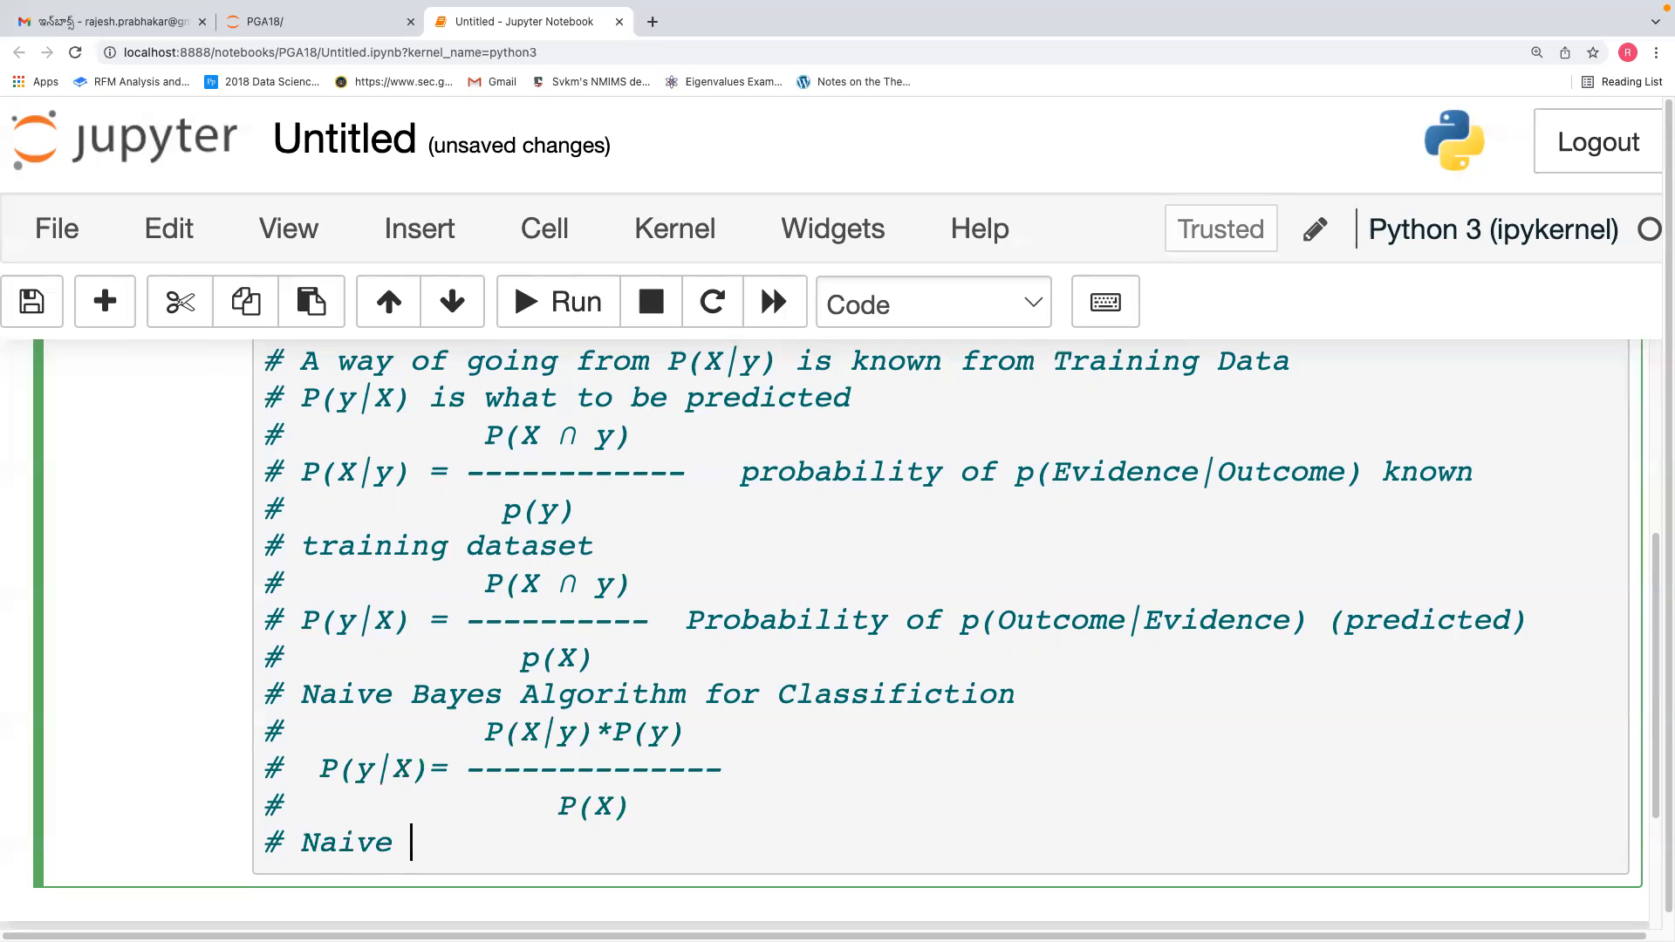
pyautogui.write('Bayes Algorithm for multiple indep')
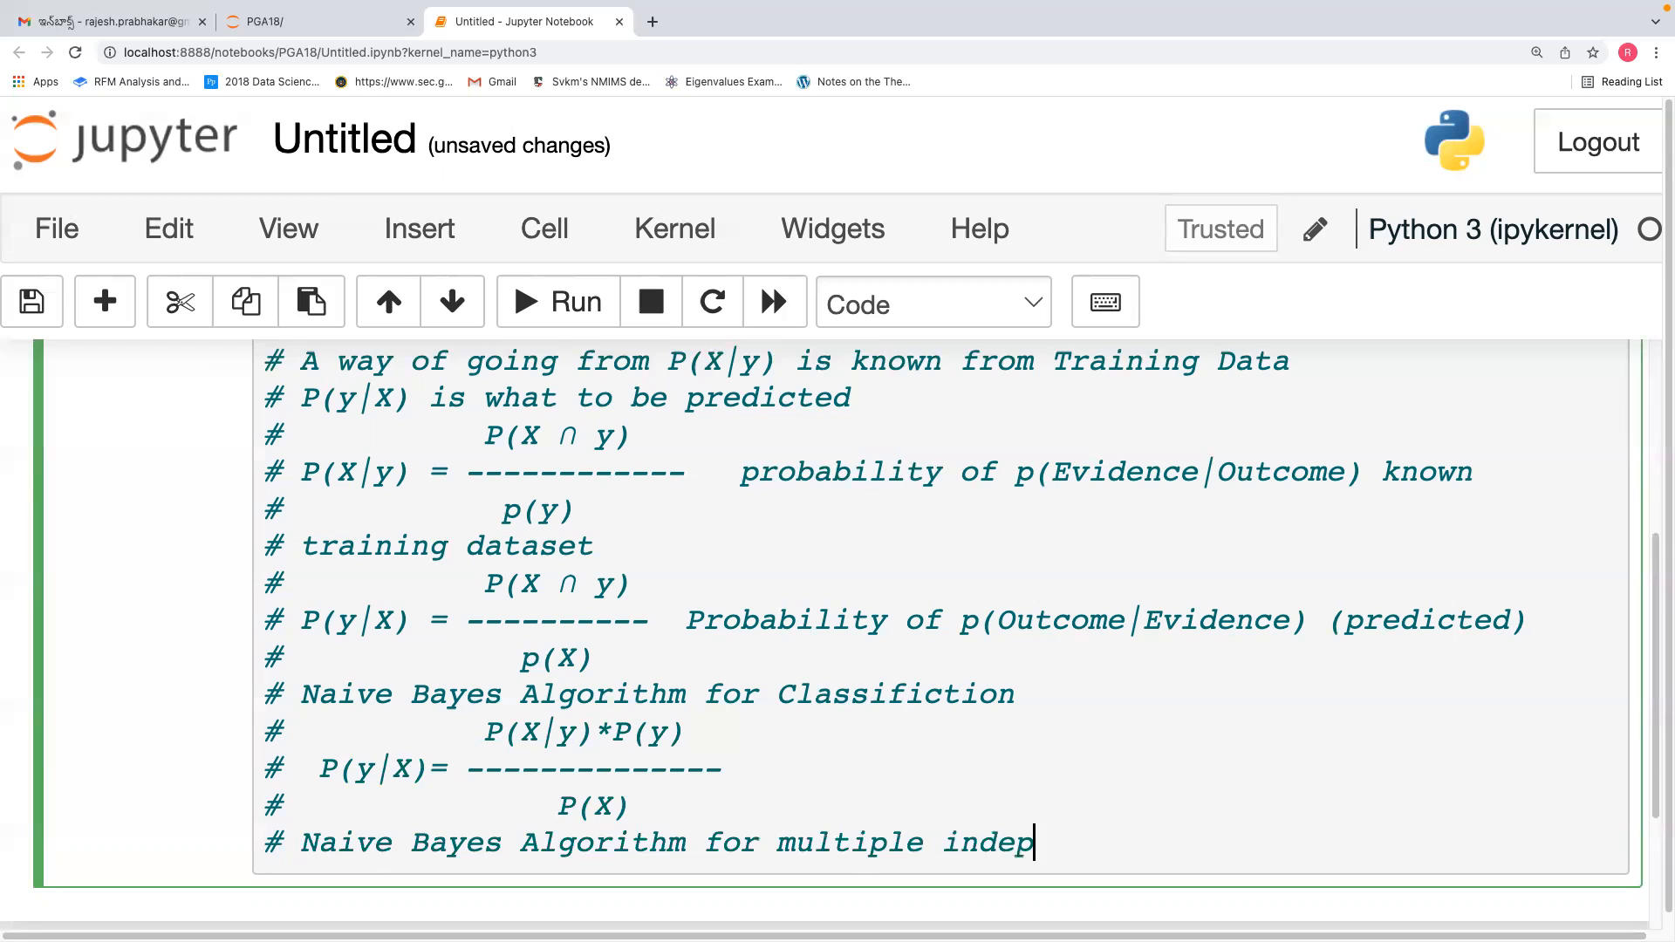
pyautogui.write('endent variables')
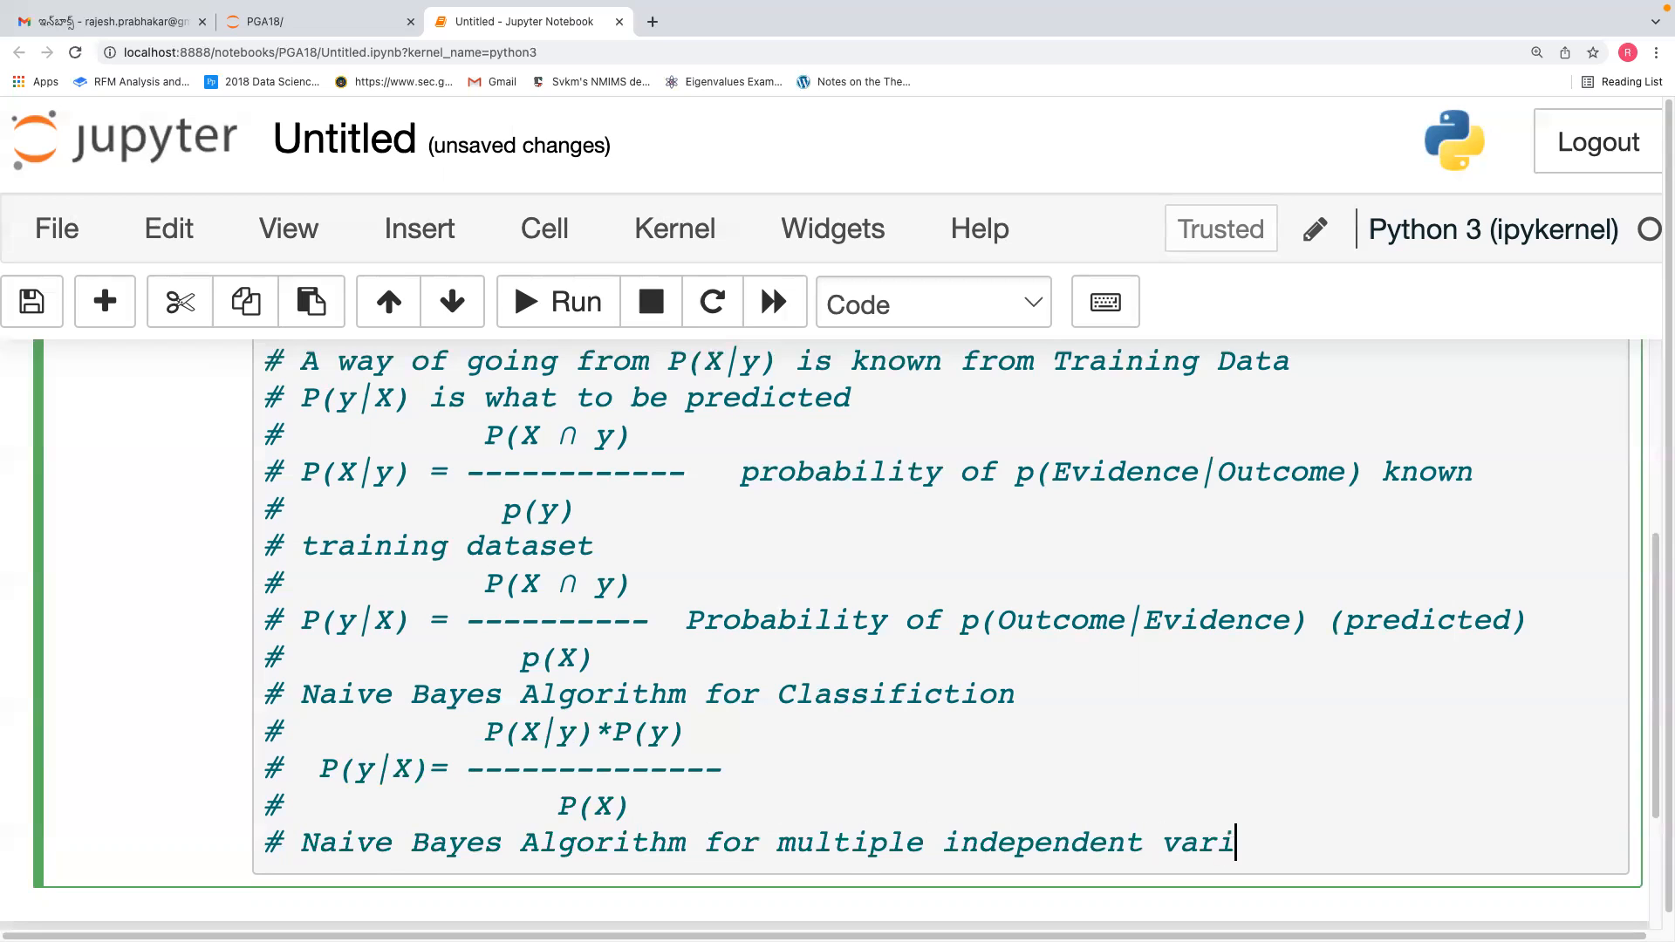
# Add three comment lines below the multiple-variables heading and write p(y=K|X1,X2,X3,..Xn) on the middle one
pyautogui.press('Return')
pyautogui.write('#')
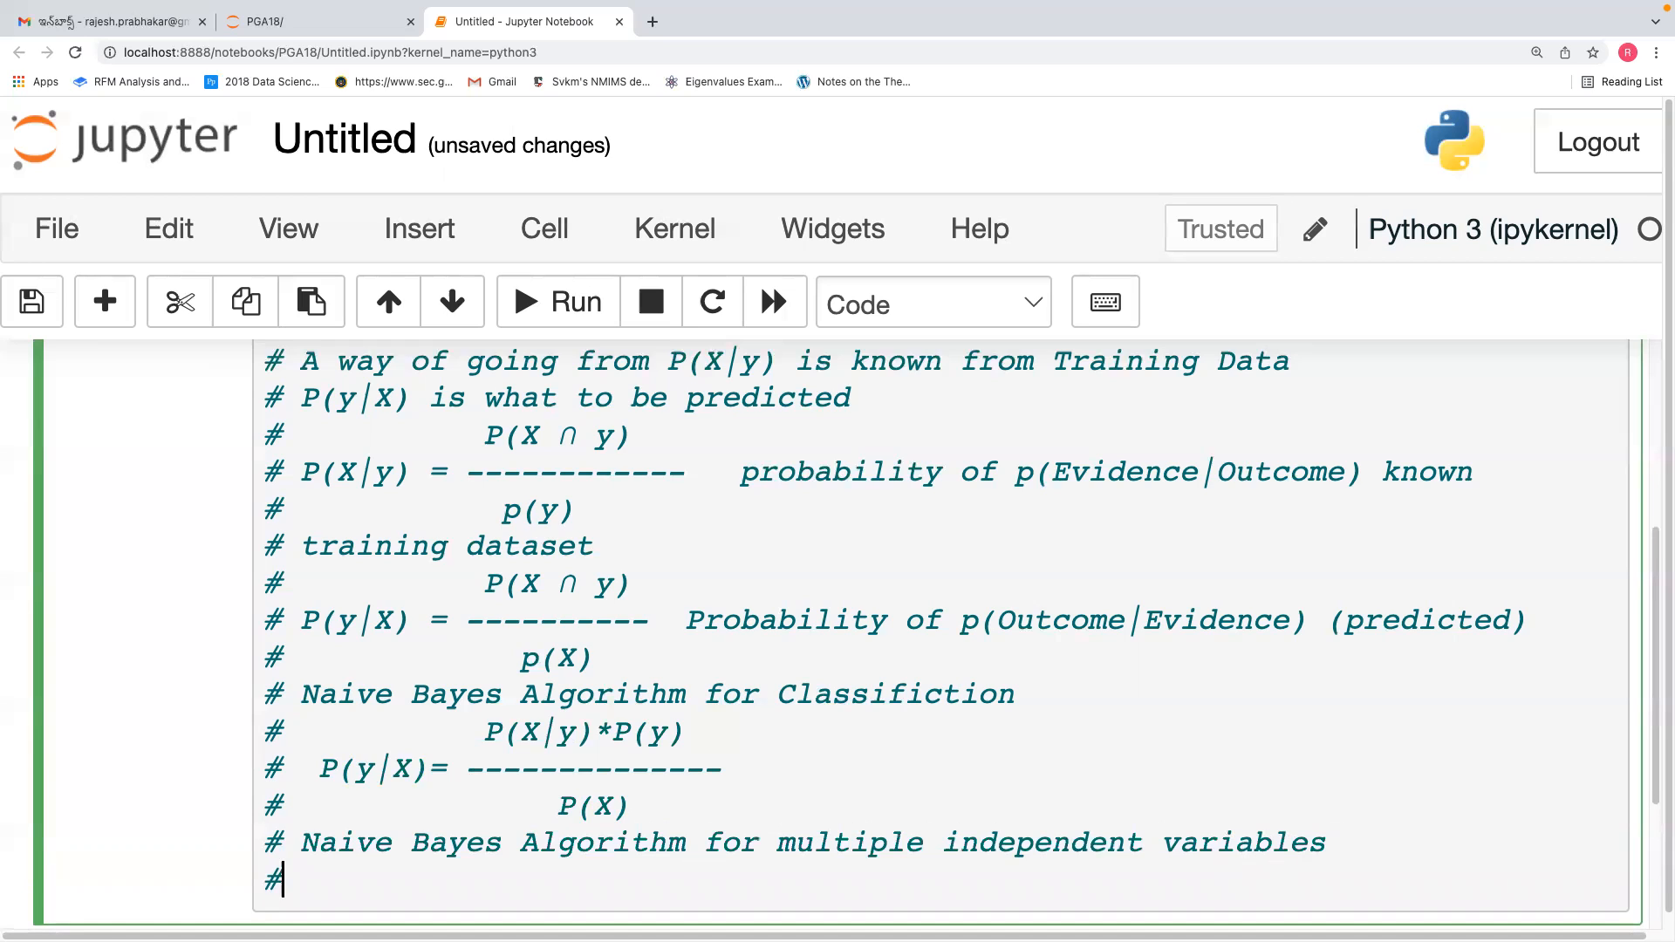
pyautogui.press('Return')
pyautogui.write('#')
pyautogui.press('Return')
pyautogui.write('#')
pyautogui.click(506, 862)
pyautogui.write('p(')
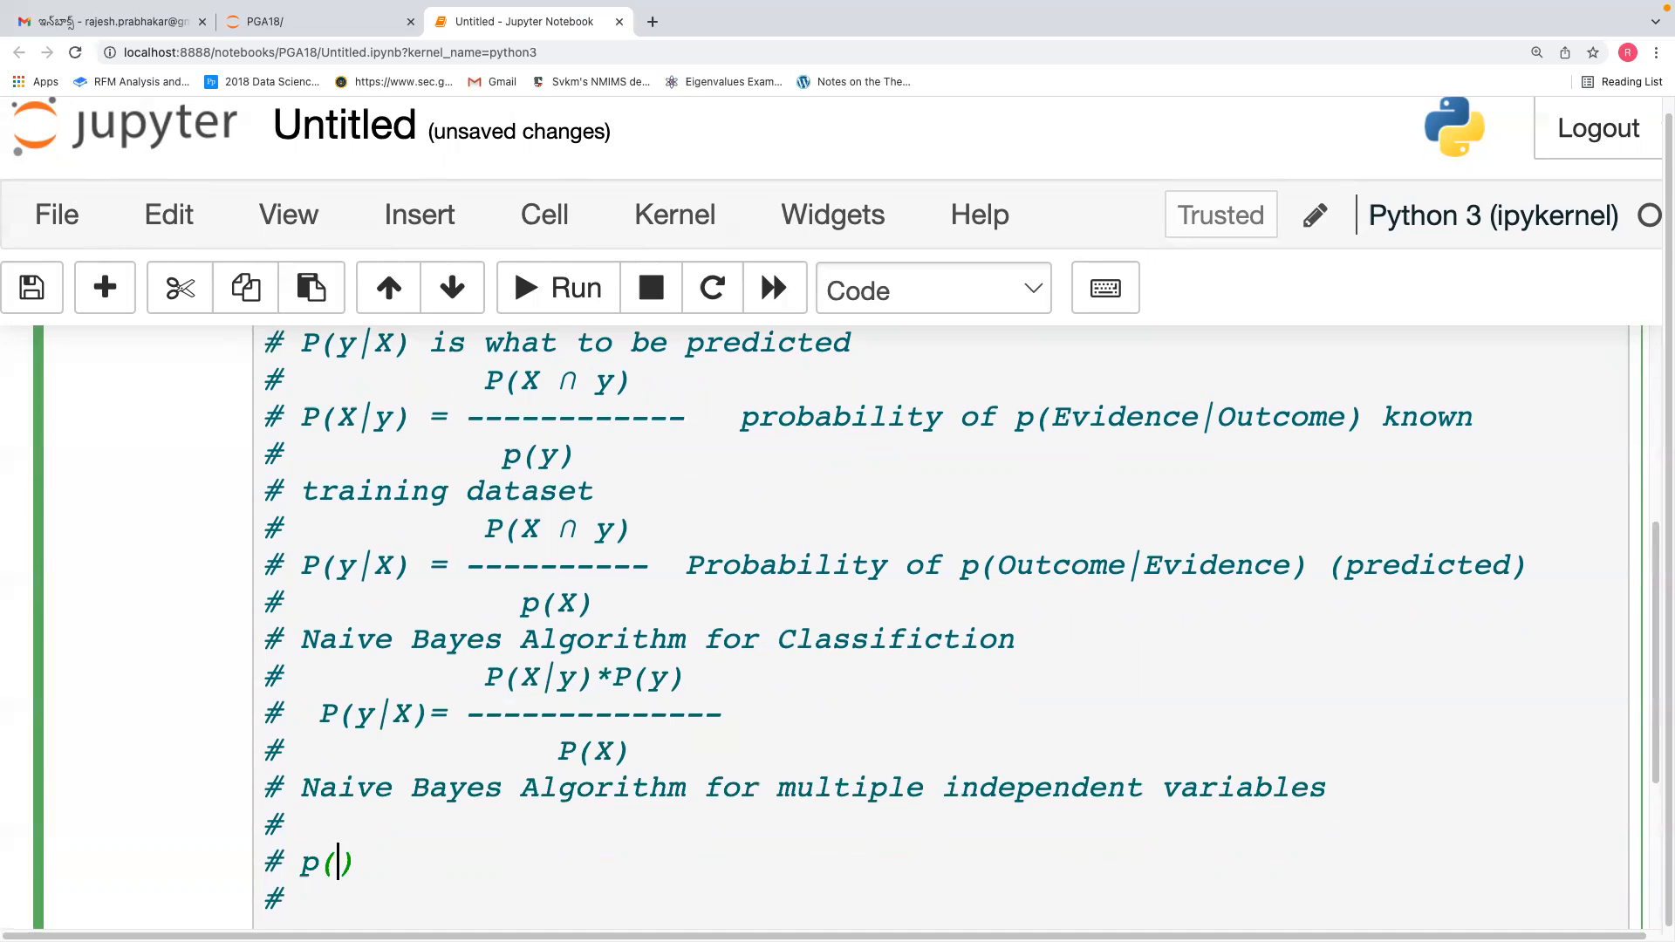
pyautogui.write('y=K')
pyautogui.write('|')
pyautogui.write('X1,X2')
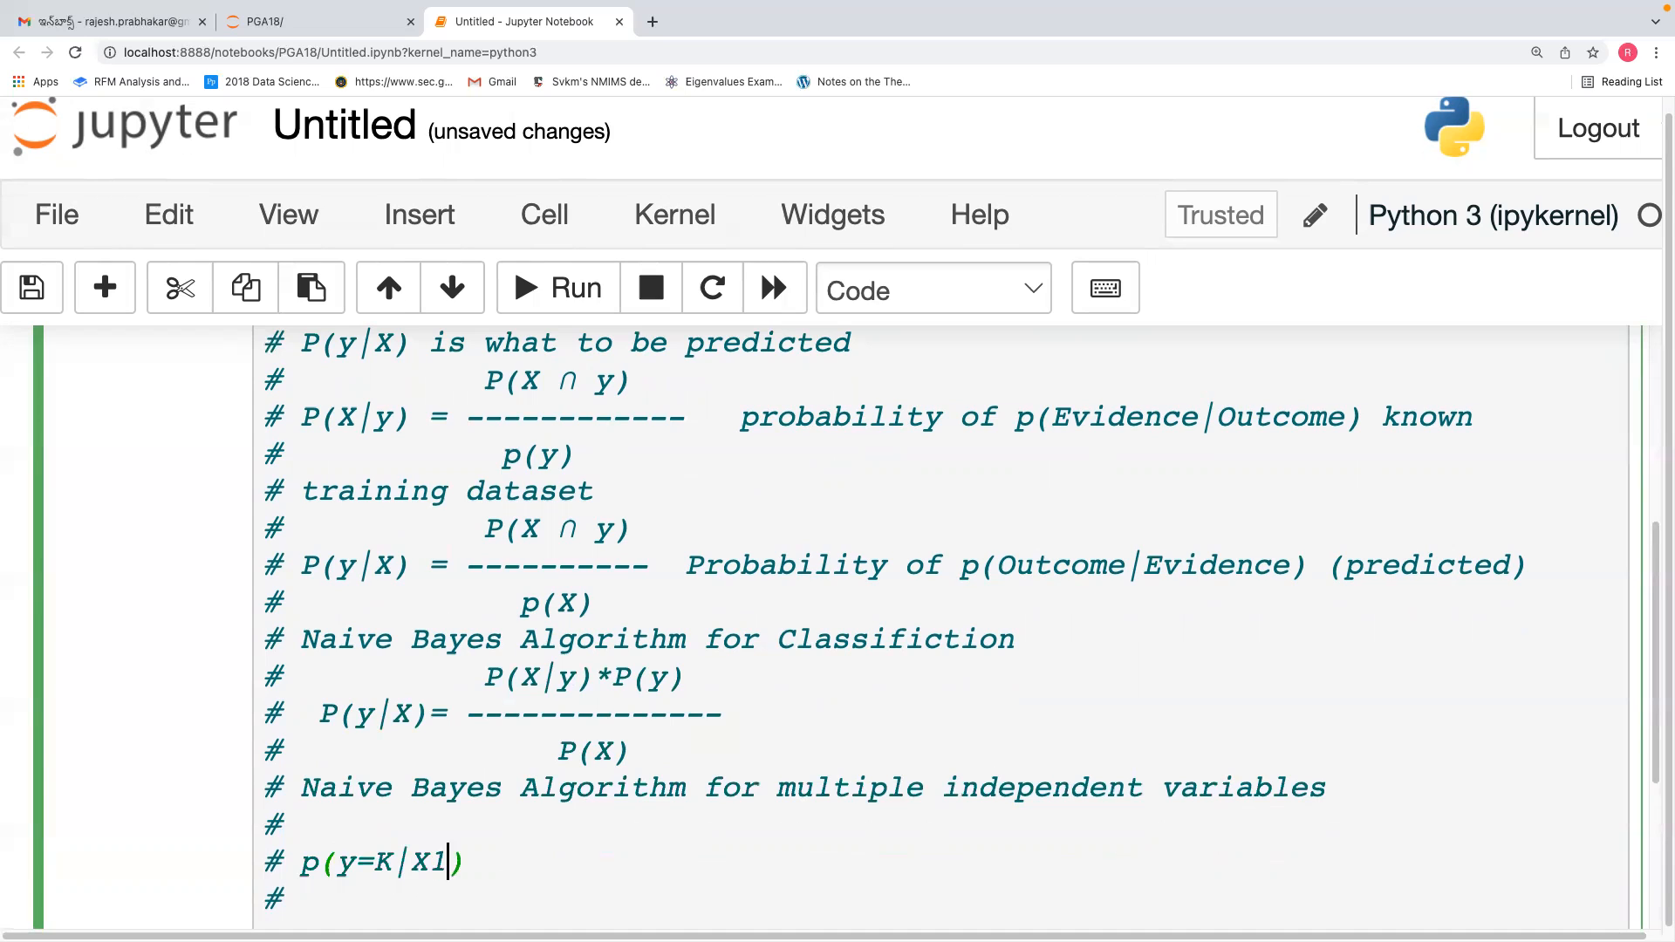
pyautogui.write(',X3,..Xn')
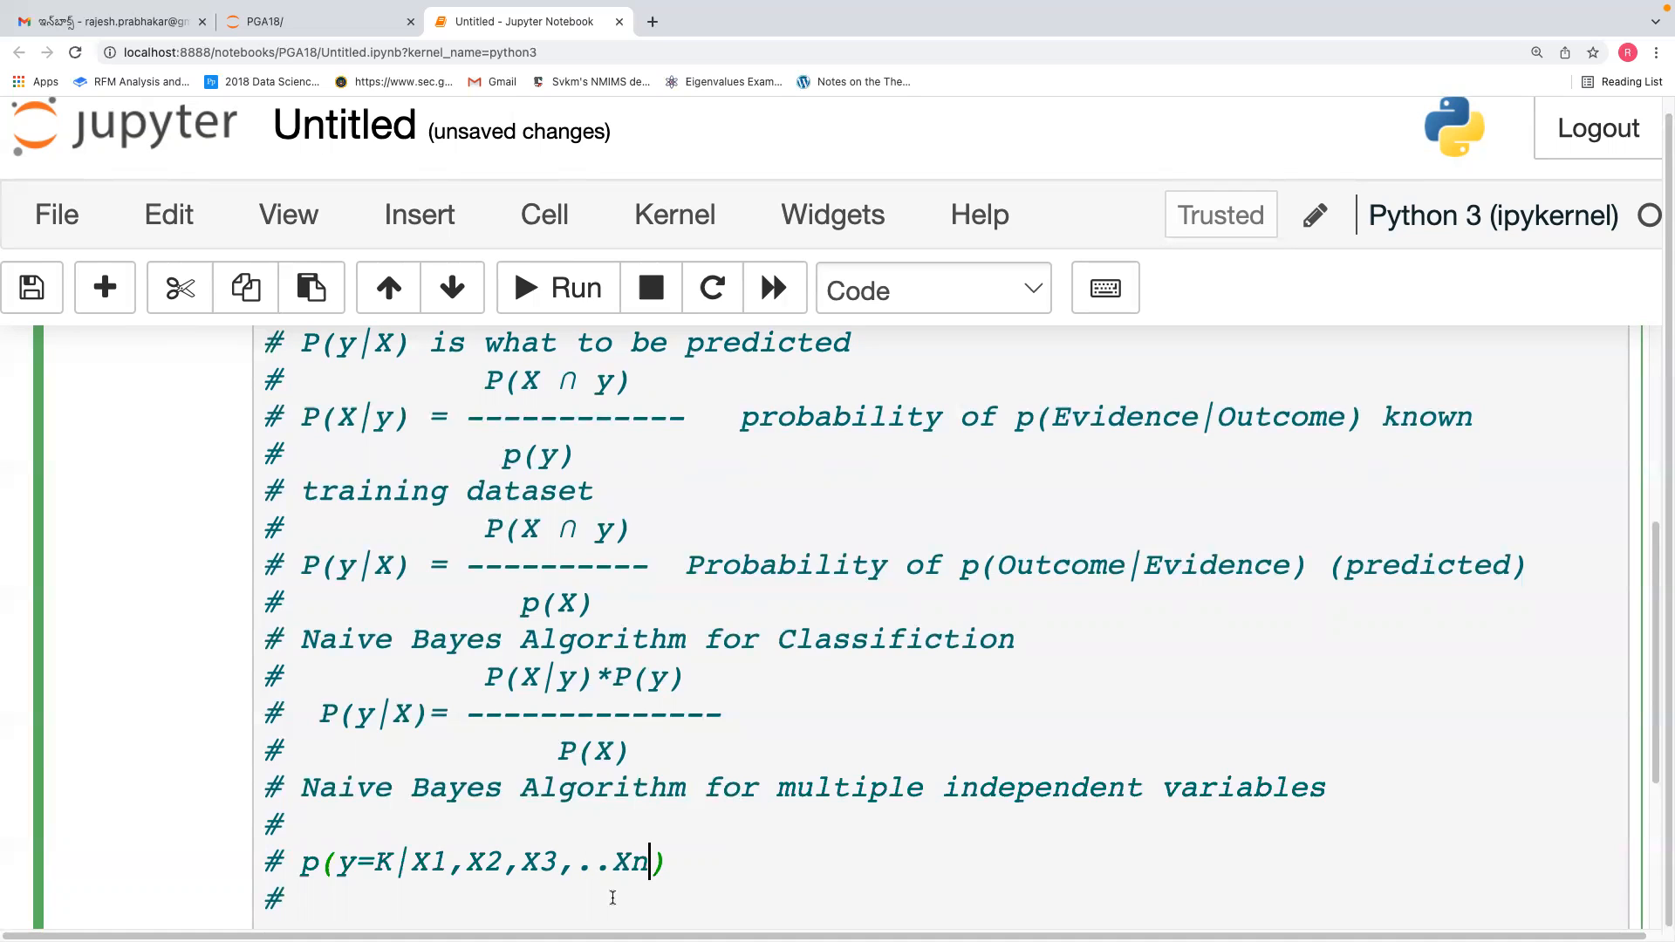
# Follow the p(y=K|X1,X2,X3,..Xn) term with an equals sign and a long dashed fraction bar
pyautogui.press('Right')
pyautogui.write('=')
pyautogui.hotkey('ctrl', 's')
pyautogui.write('--------------------------------------------------')
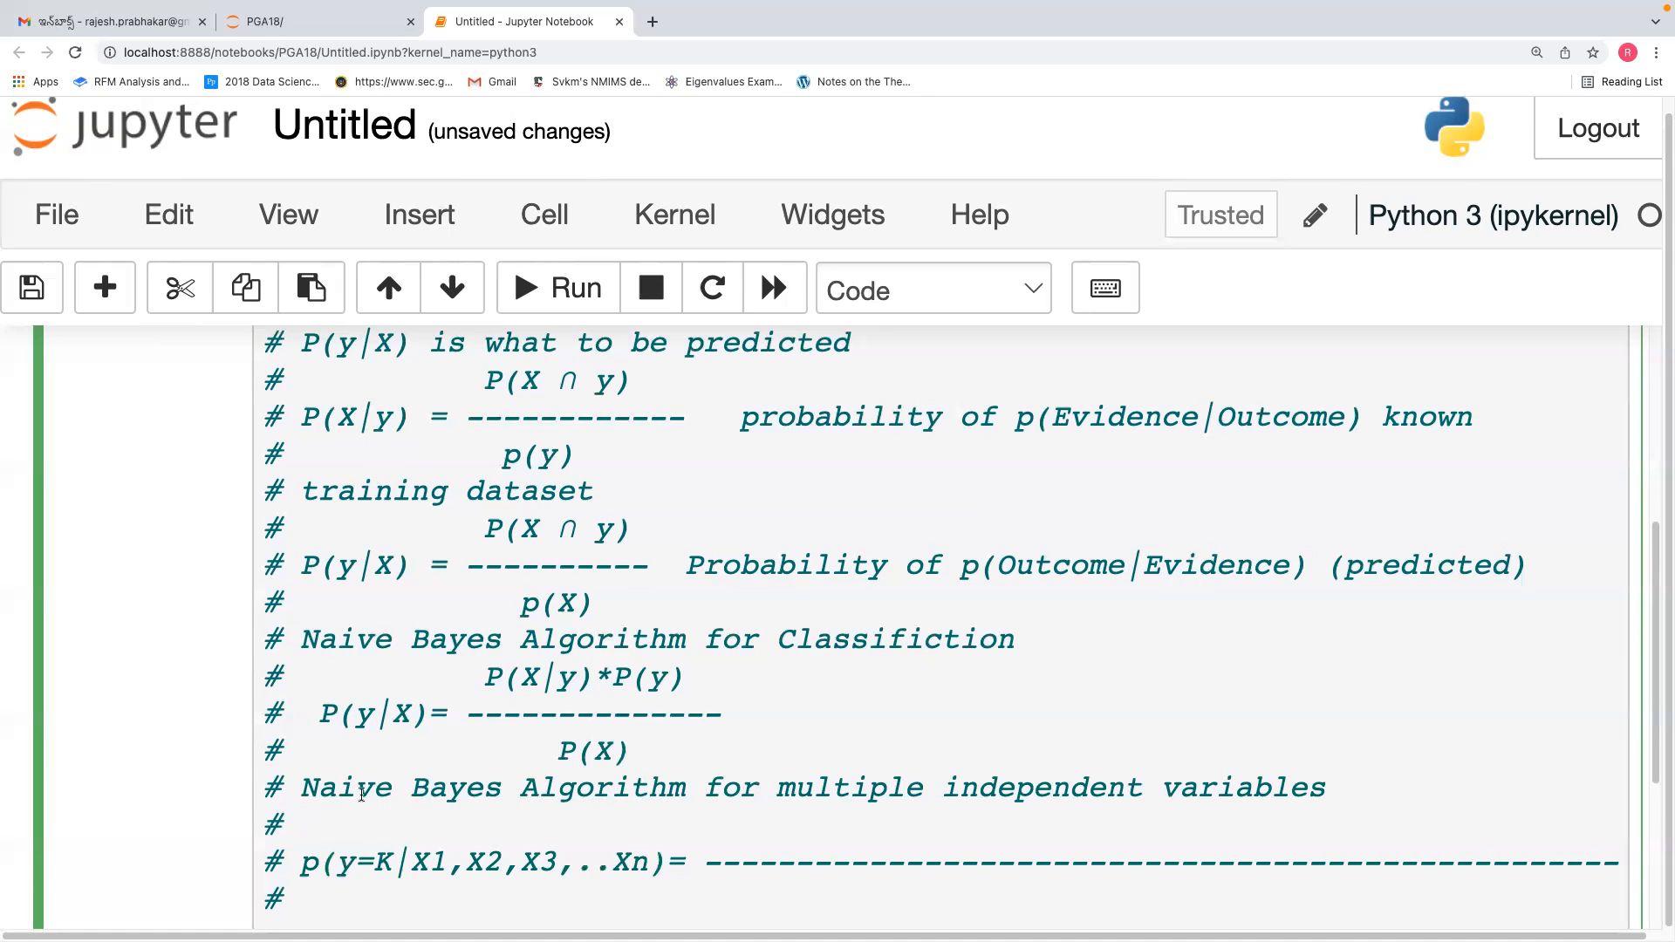
# Start the numerator above the long fraction bar with P(X1|y=k)*P(X2|y=k)*P(X3|y=k)
pyautogui.click(368, 831)
pyautogui.write('P(X1|y')
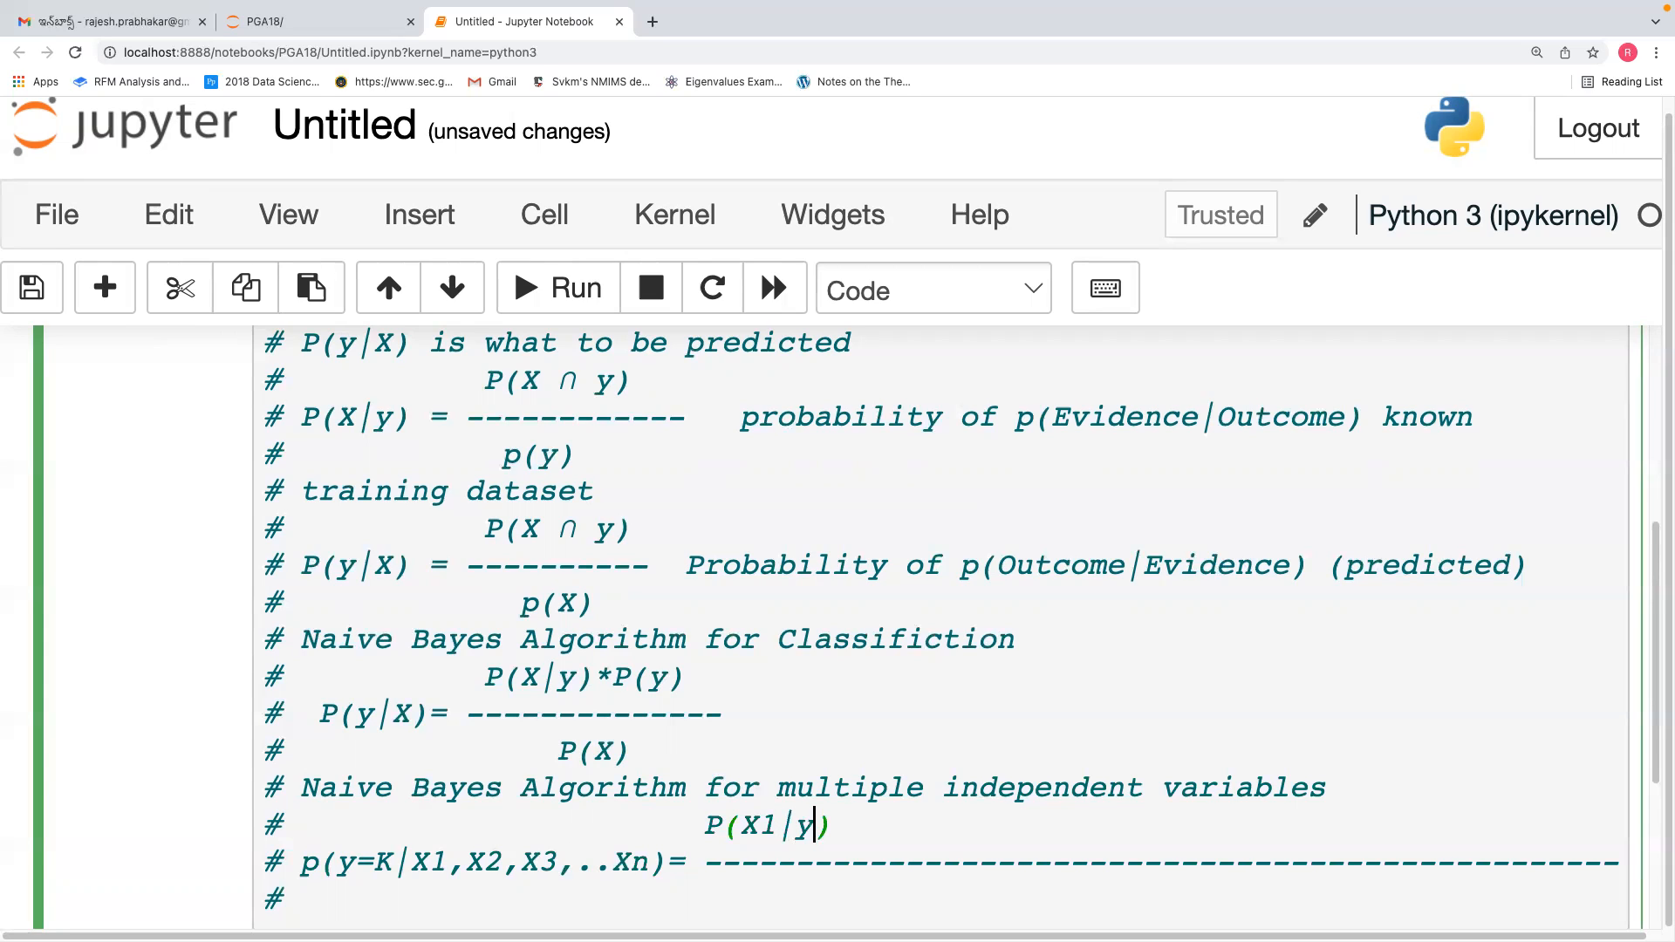
pyautogui.write('=k)*P(')
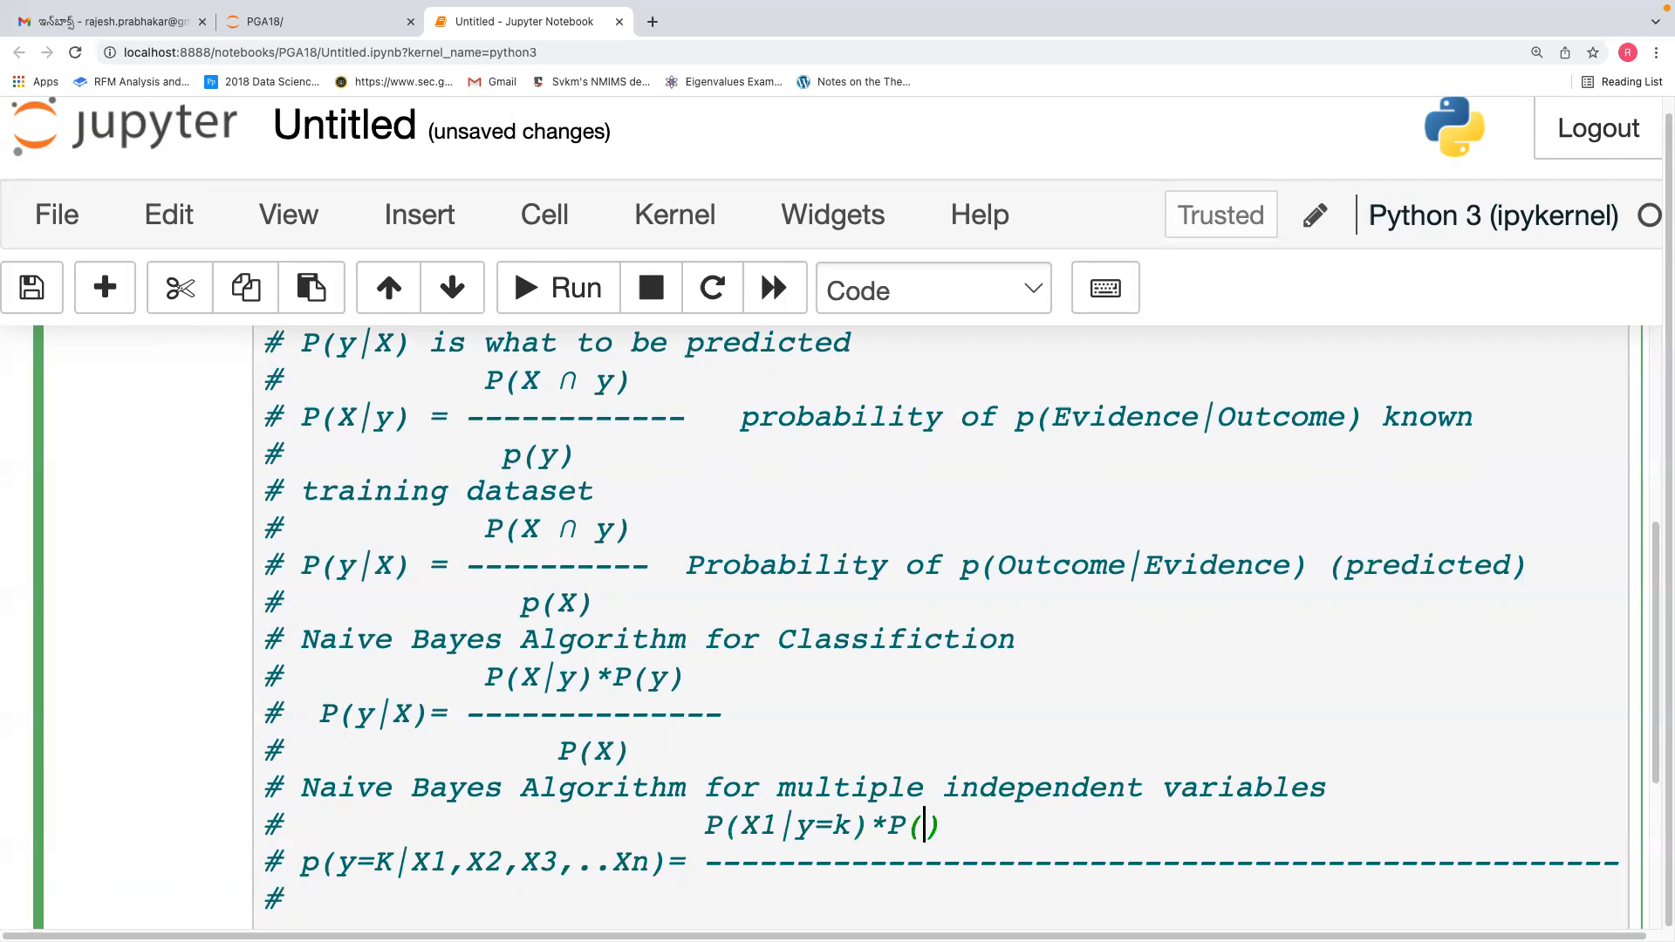
pyautogui.write('X2|y=k)')
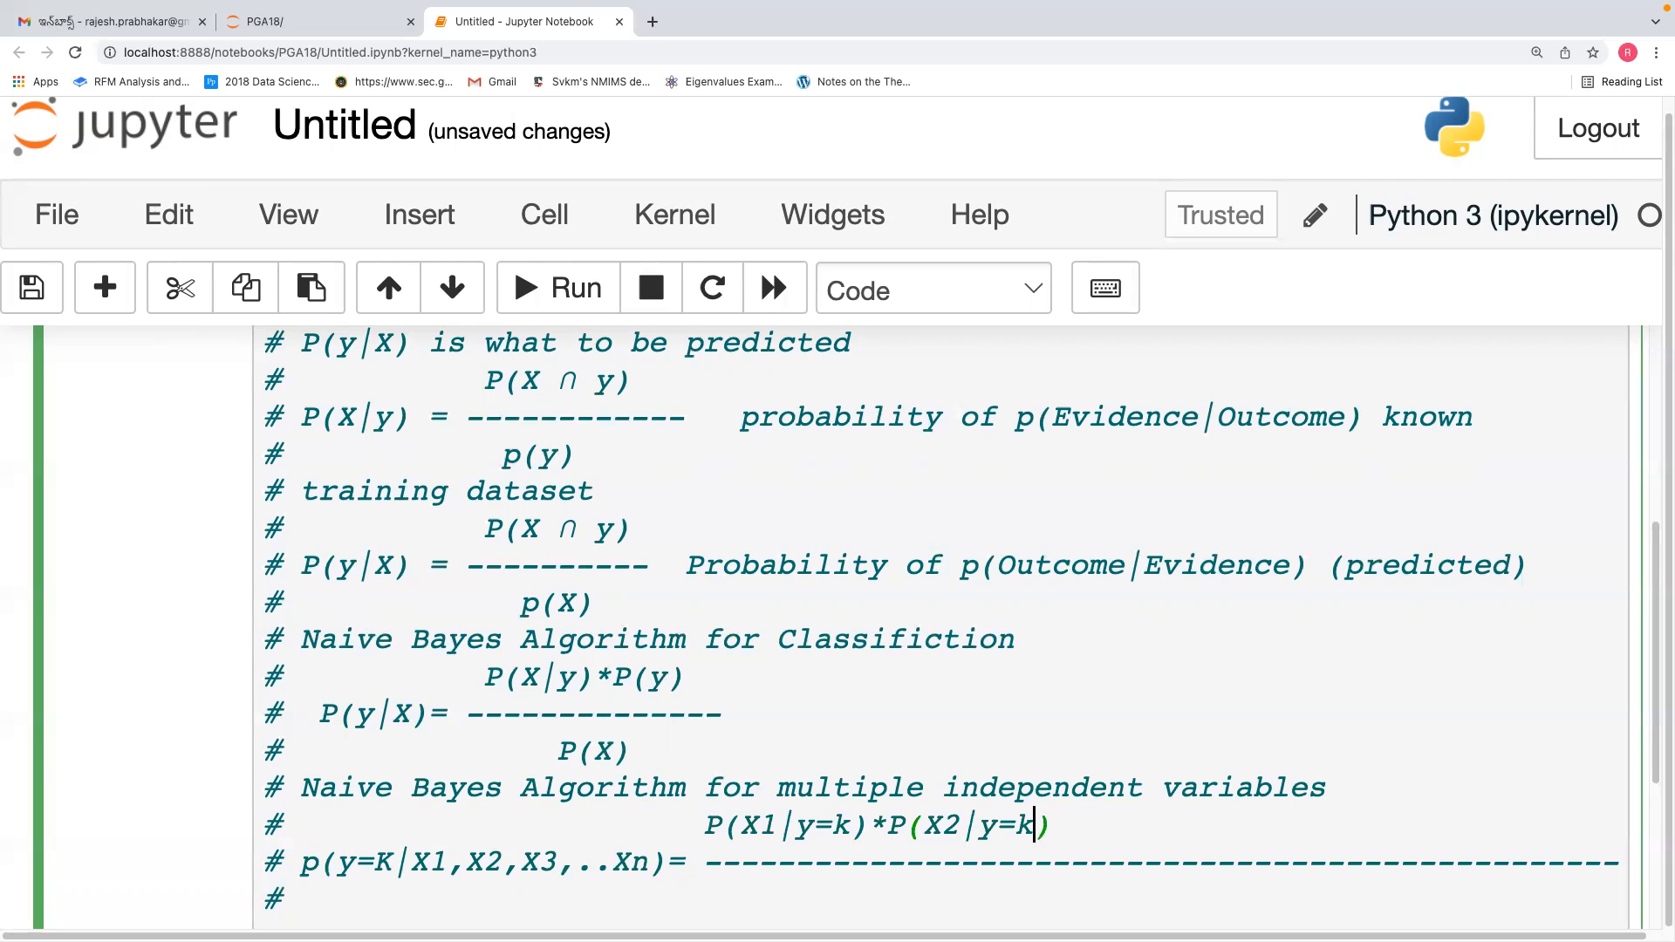
pyautogui.write('*P(X3|')
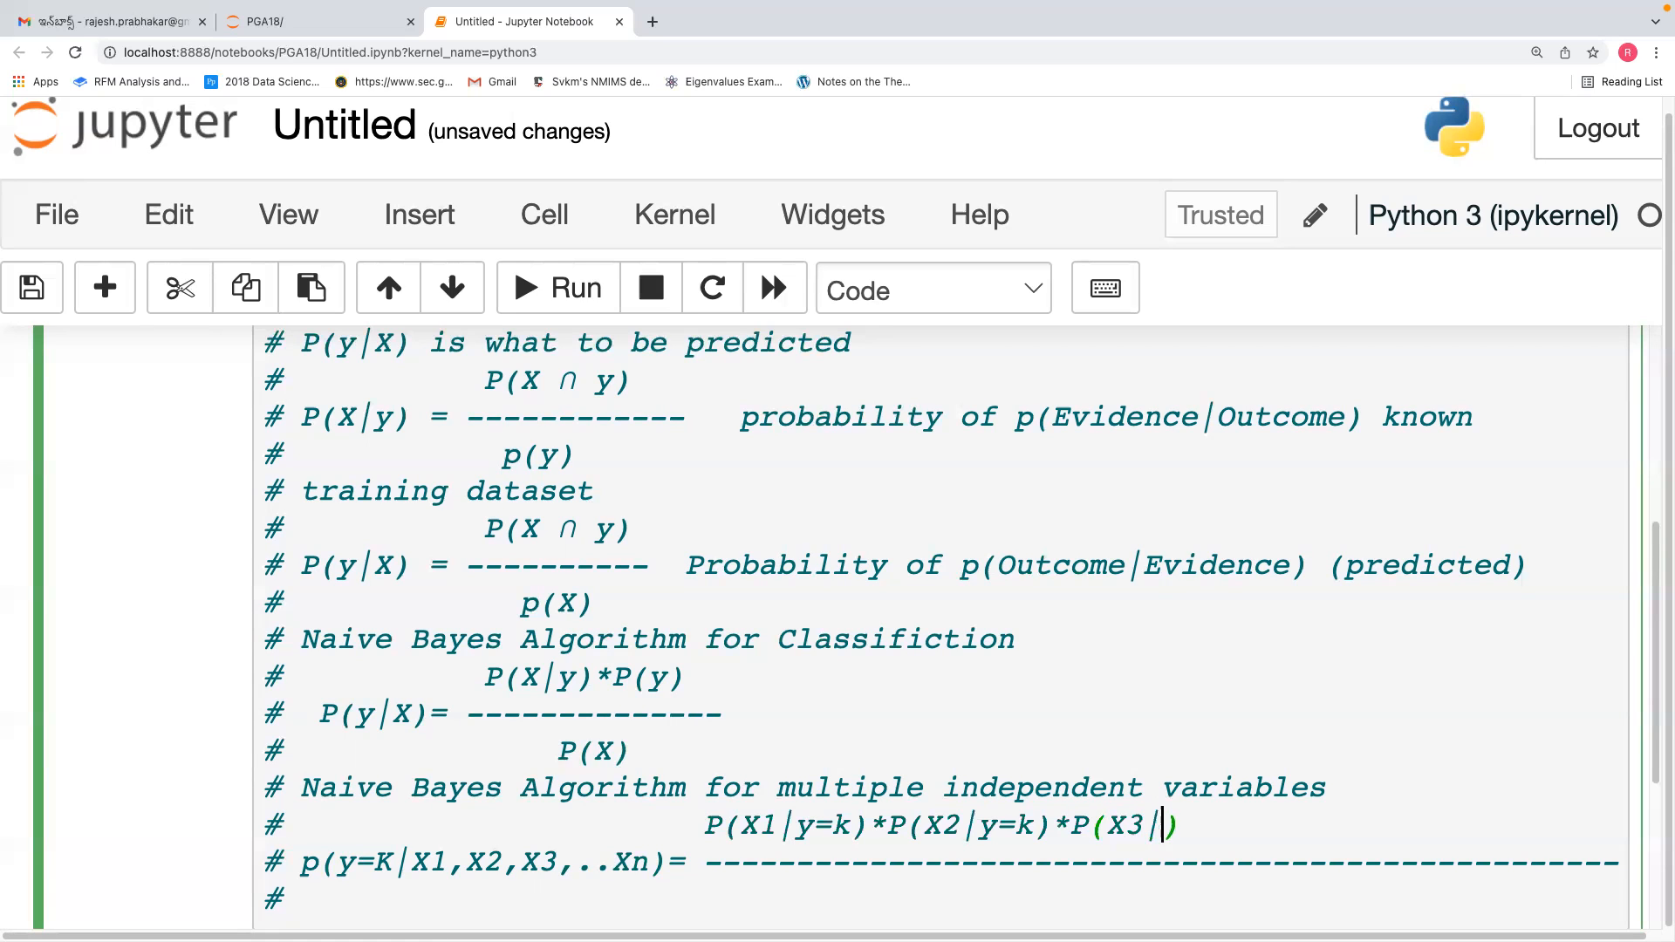
pyautogui.write('y')
pyautogui.write('k)')
# Extend the multiple-variable formula's numerator with .....*P(Xn|y=k)*P(y=K)
pyautogui.write('.....*p(')
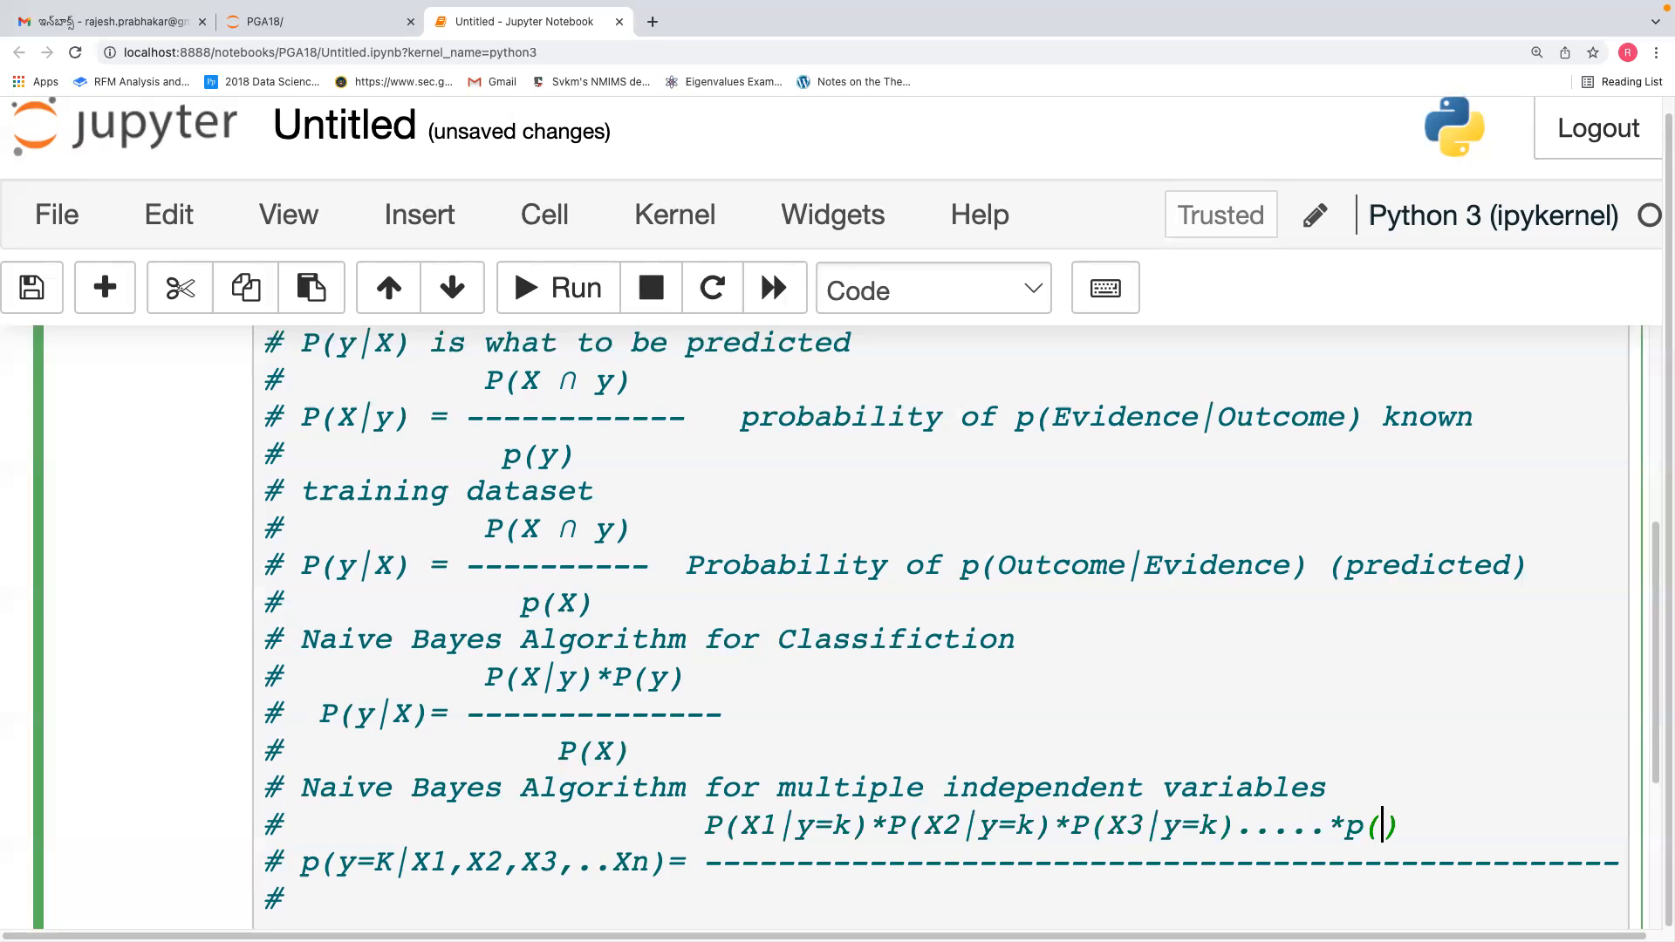
pyautogui.press('BackSpace')
pyautogui.press('BackSpace')
pyautogui.write('P(Xn|y=k')
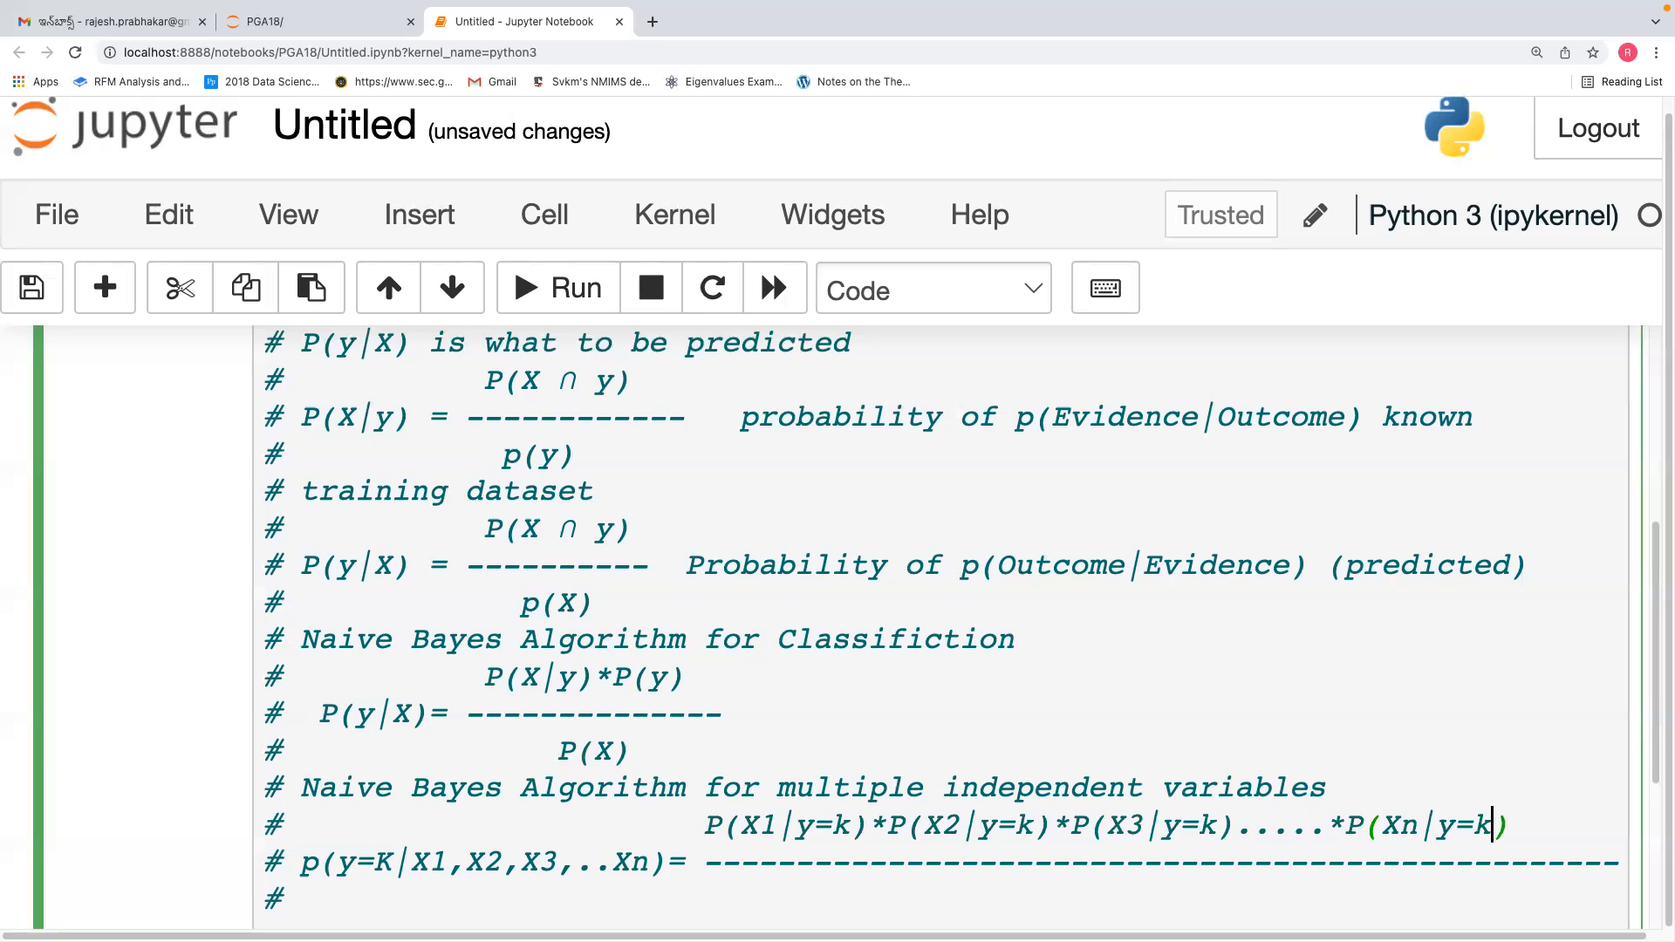
pyautogui.write(')*P')
pyautogui.press('BackSpace')
pyautogui.write('P(y=K')
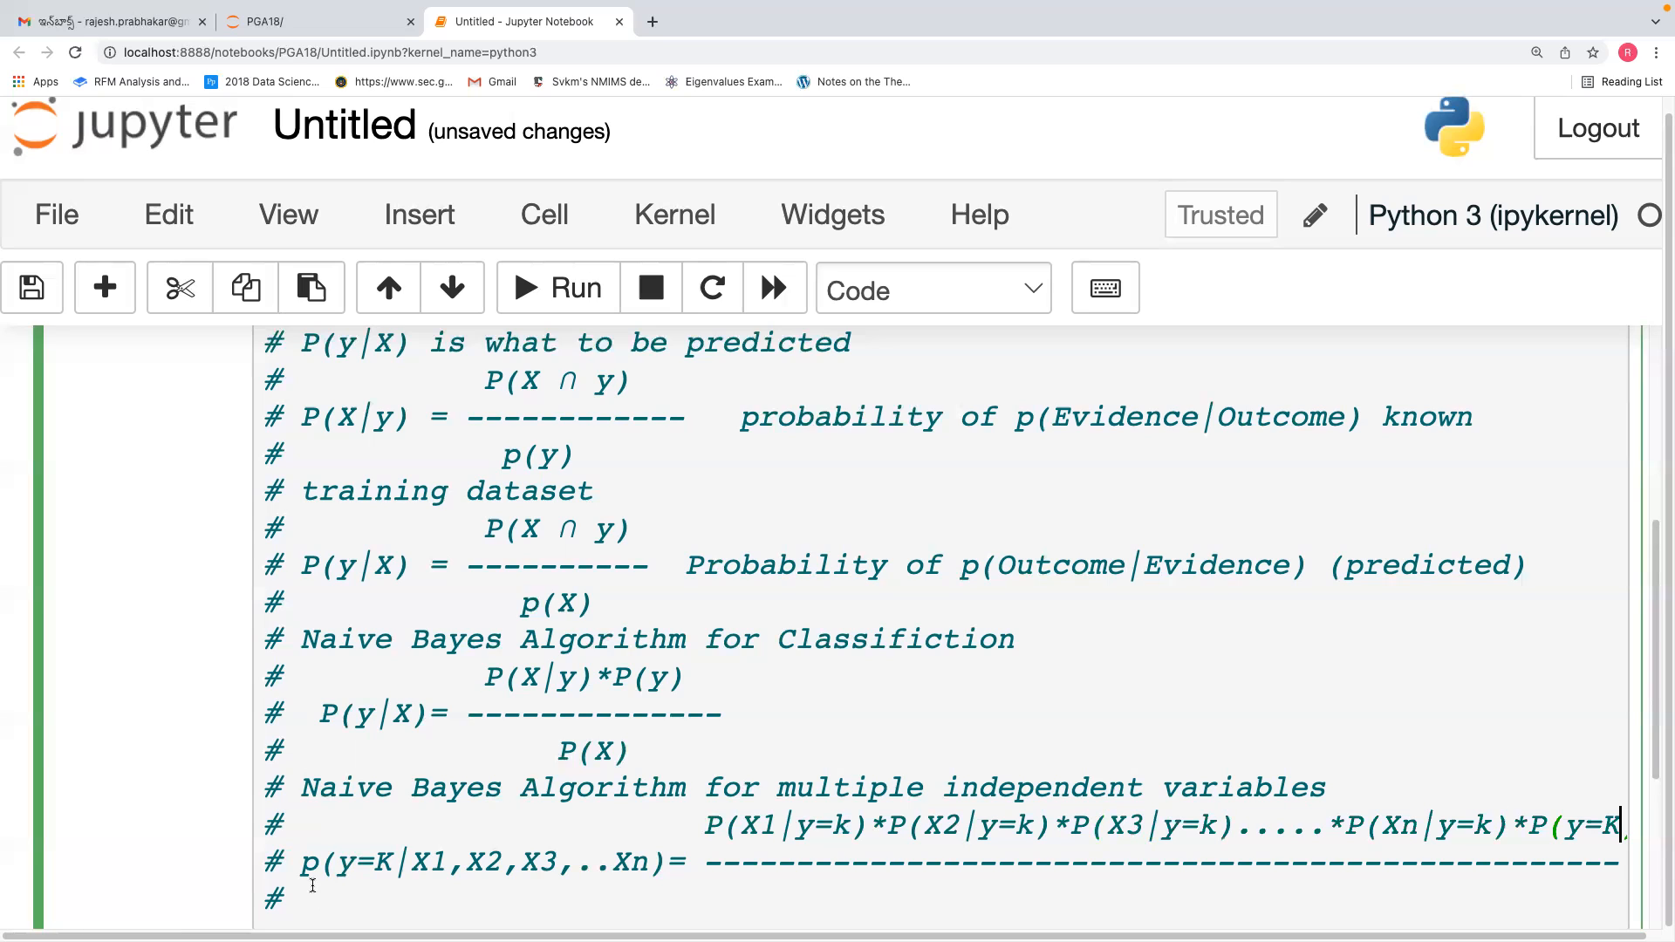
# Write the denominator P(X1)* P(X2)* P(X3)* ......*P(Xn) below the long fraction bar
pyautogui.click(372, 894)
pyautogui.write('P(X1)')
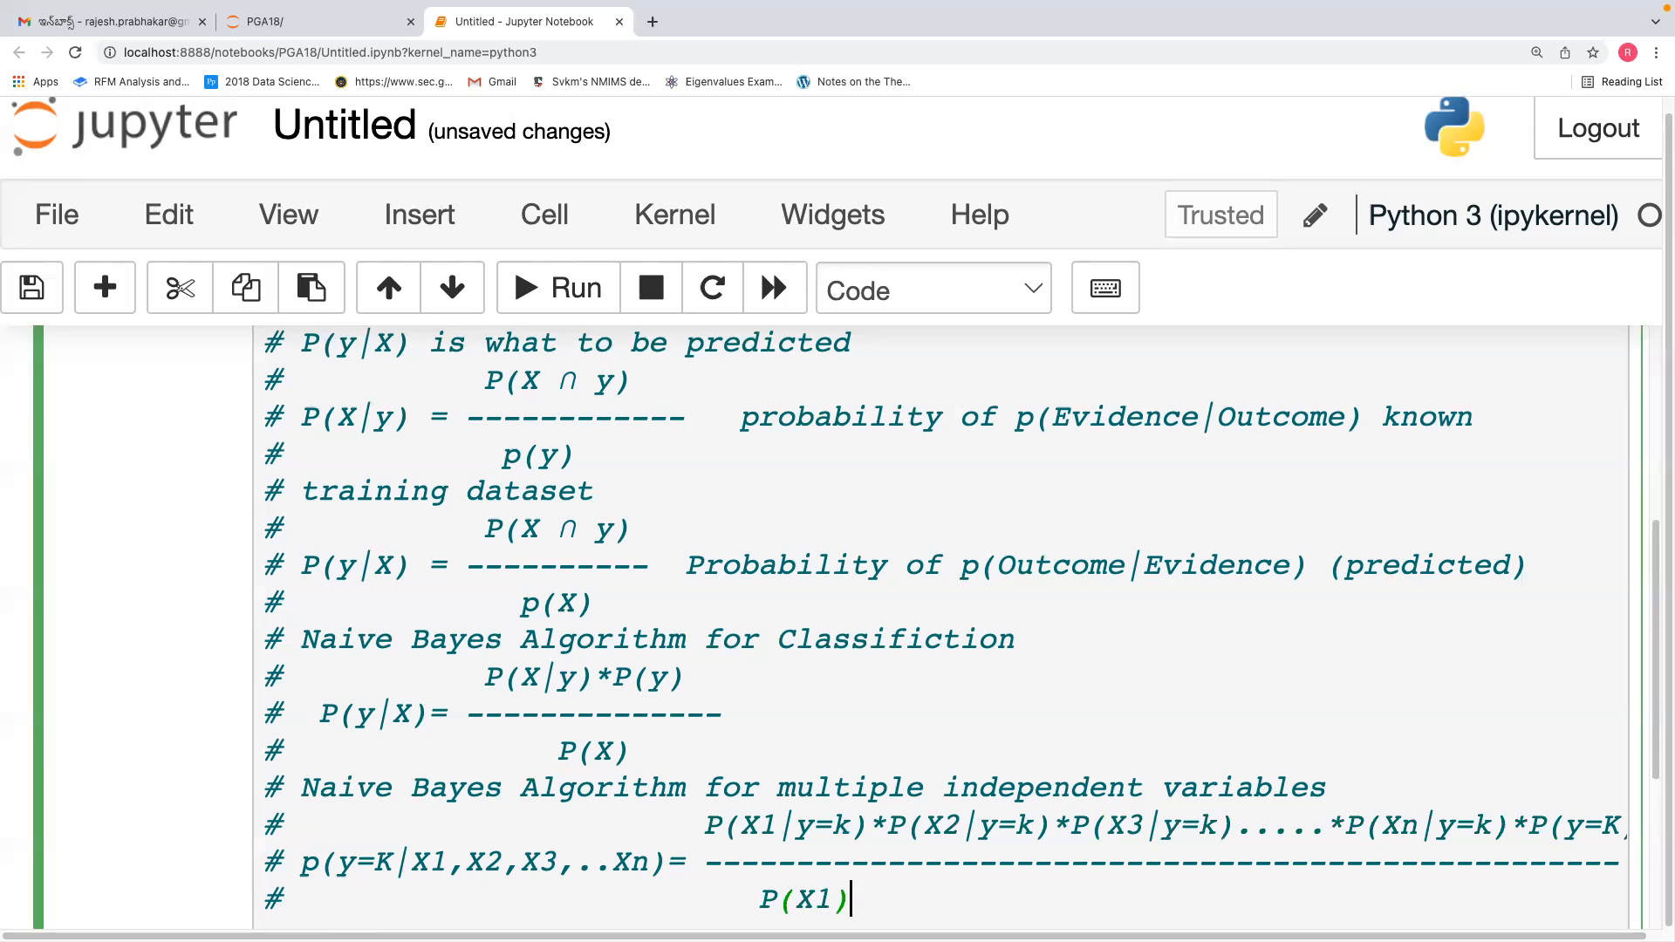
pyautogui.write('* P(X2)* P(')
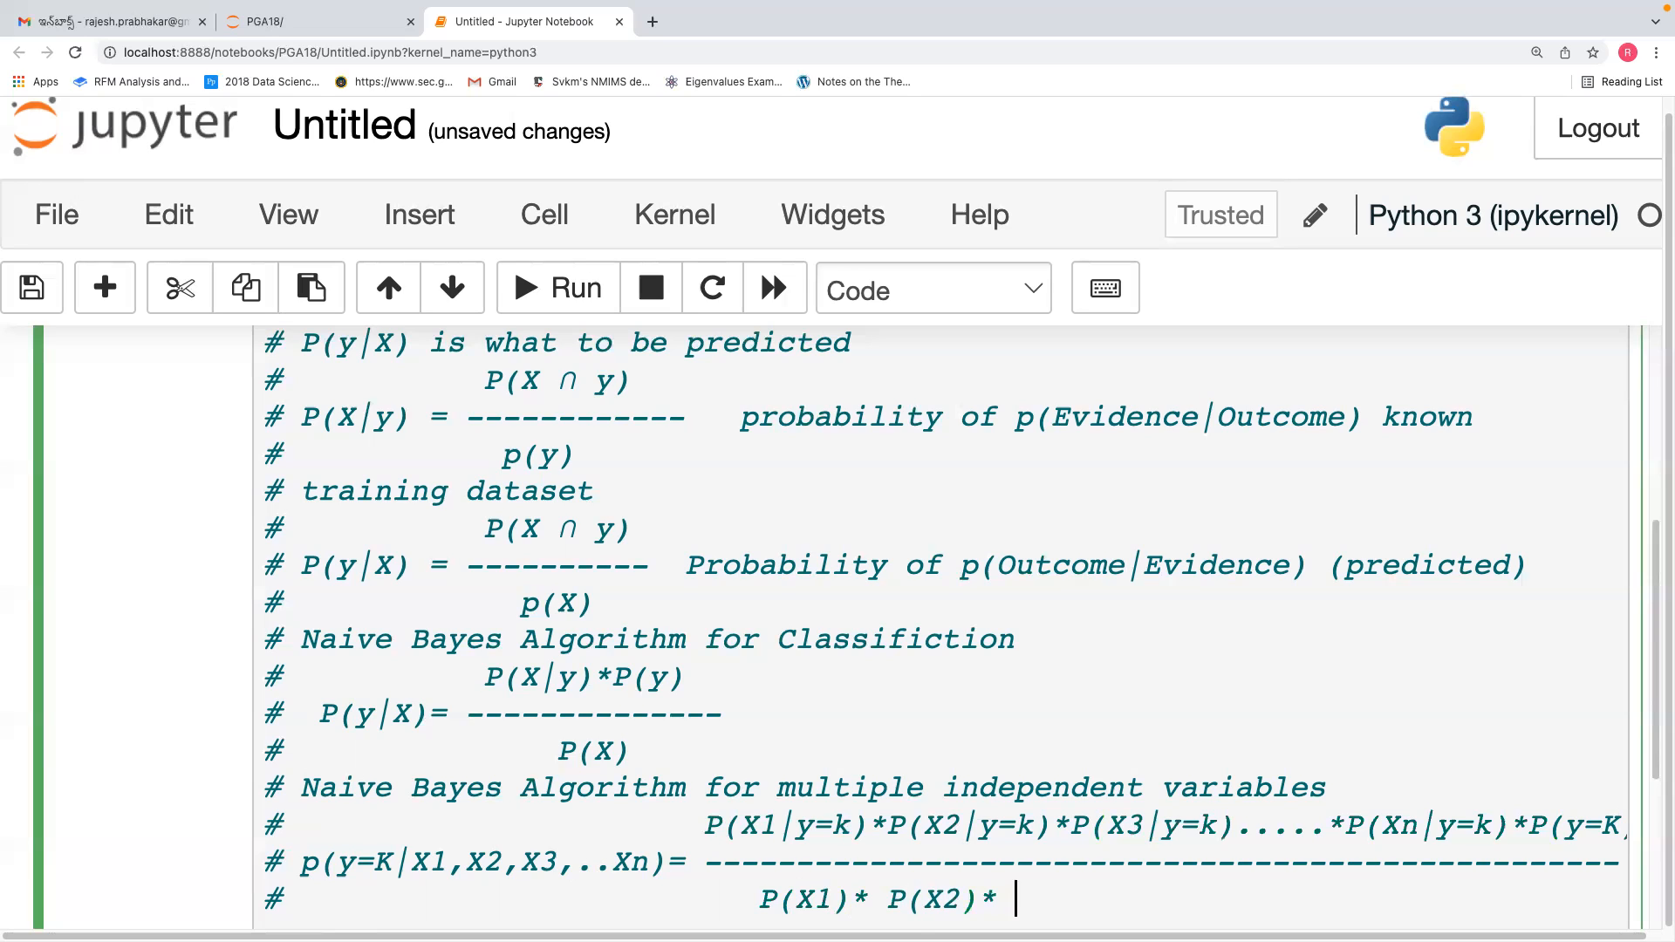
pyautogui.write('X3)* ......*P(')
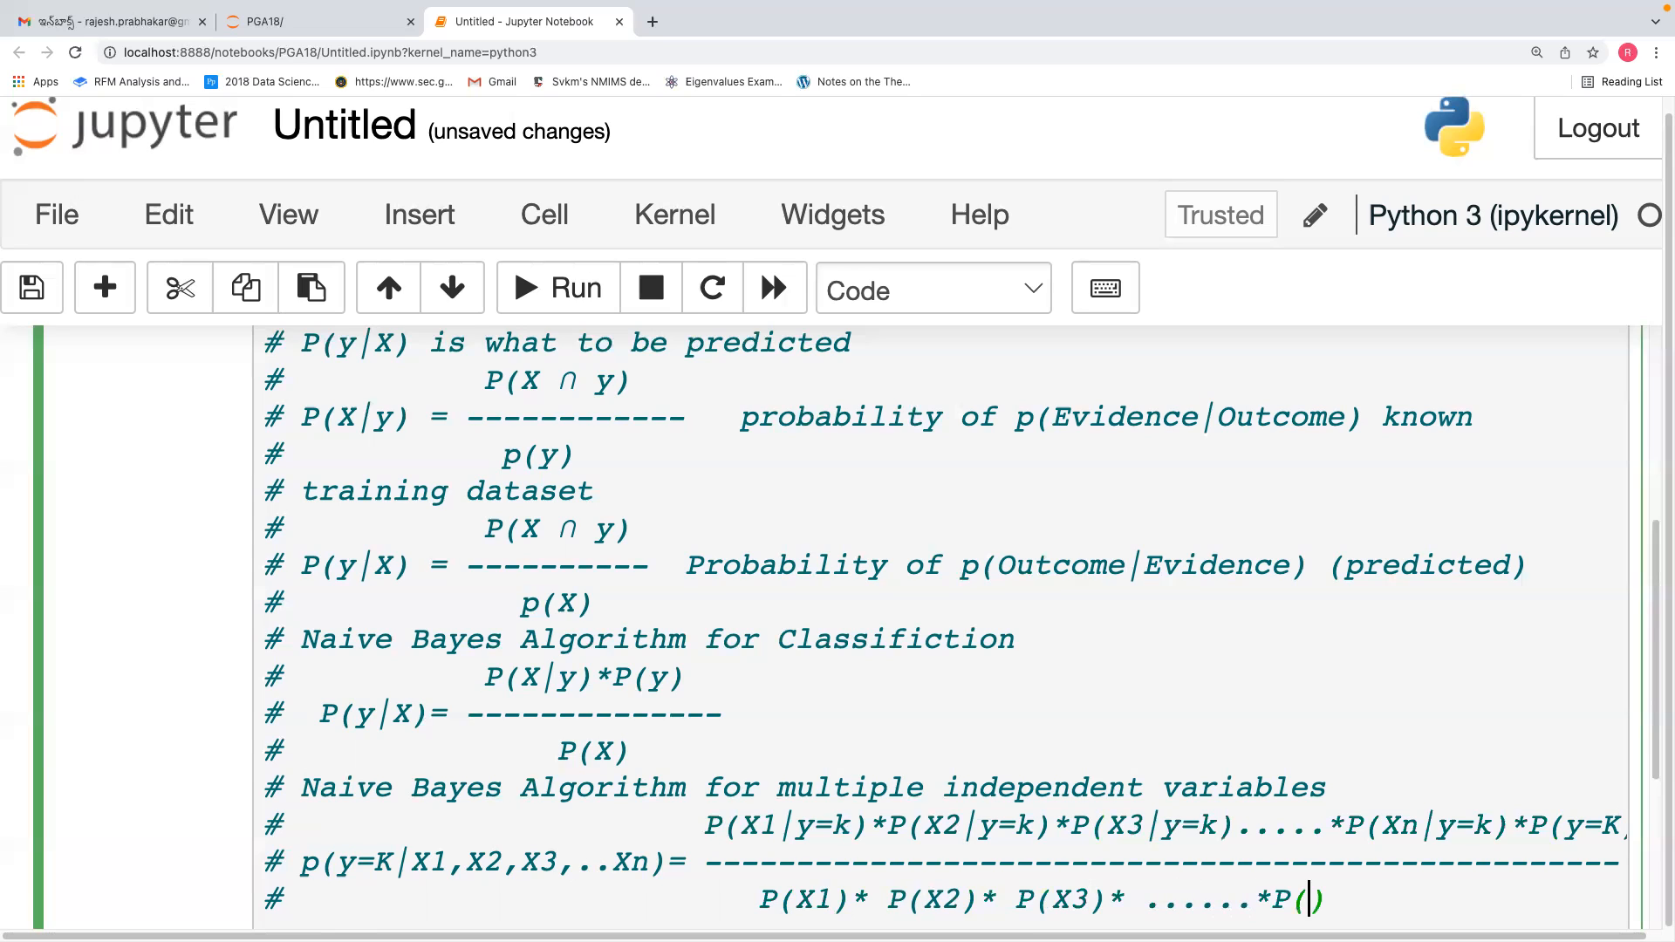
pyautogui.write('Xn')
# Shift the long fraction bar and its numerator one space left so the formula fits the cell width
pyautogui.scroll(-3, 1662, 742)
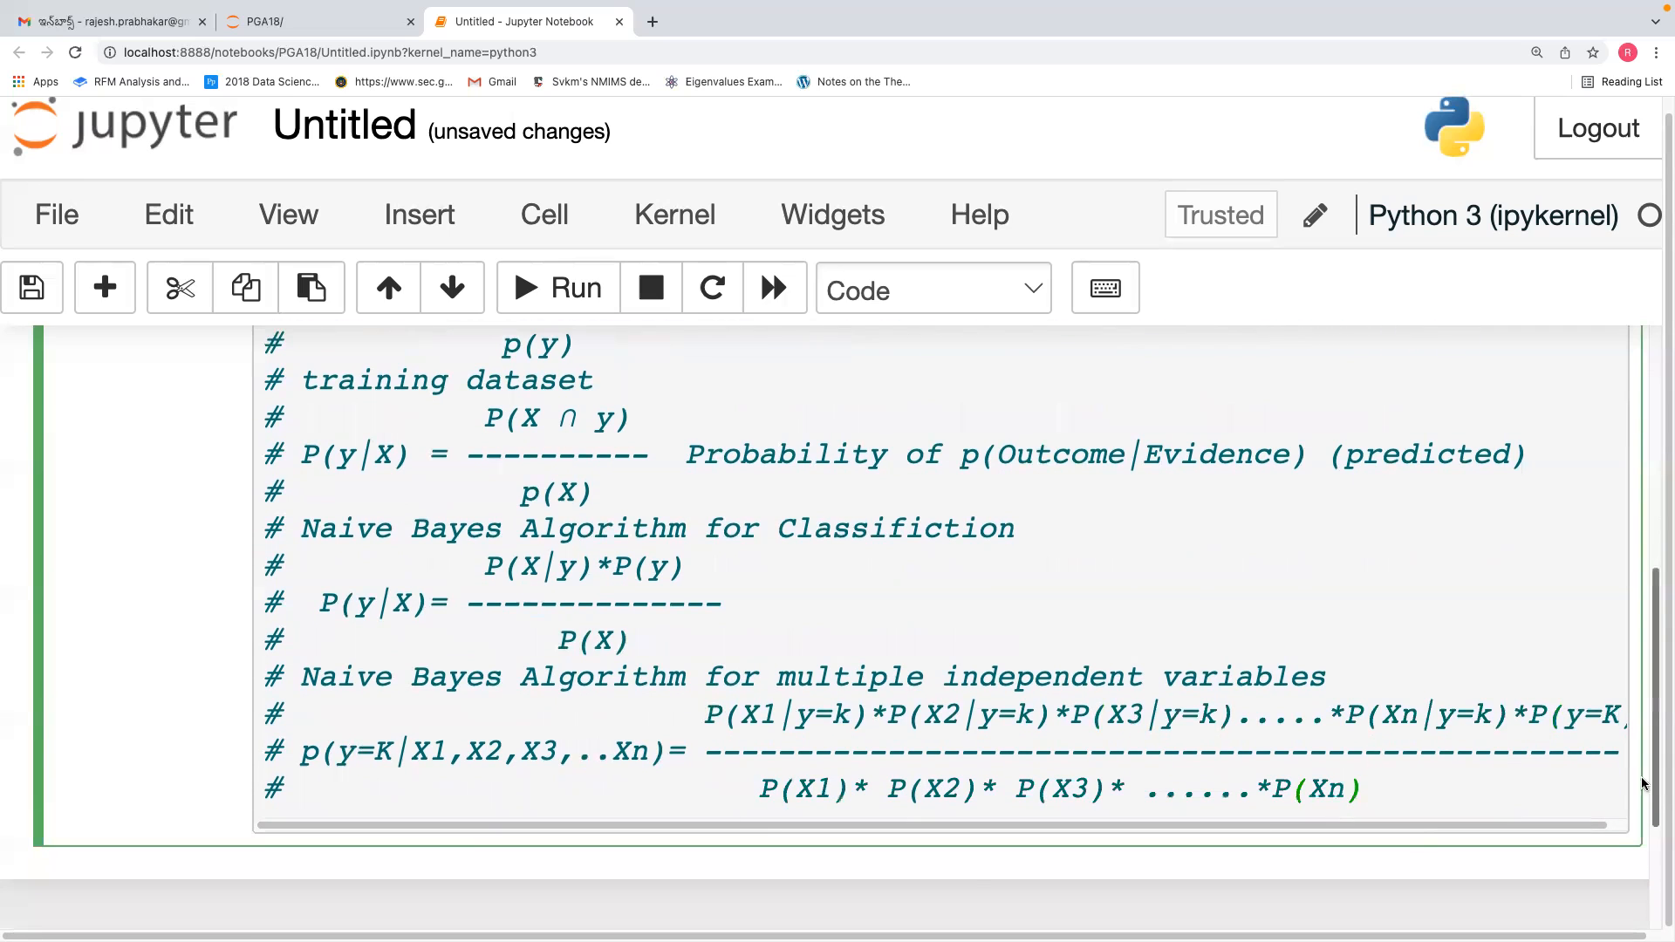
pyautogui.click(705, 752)
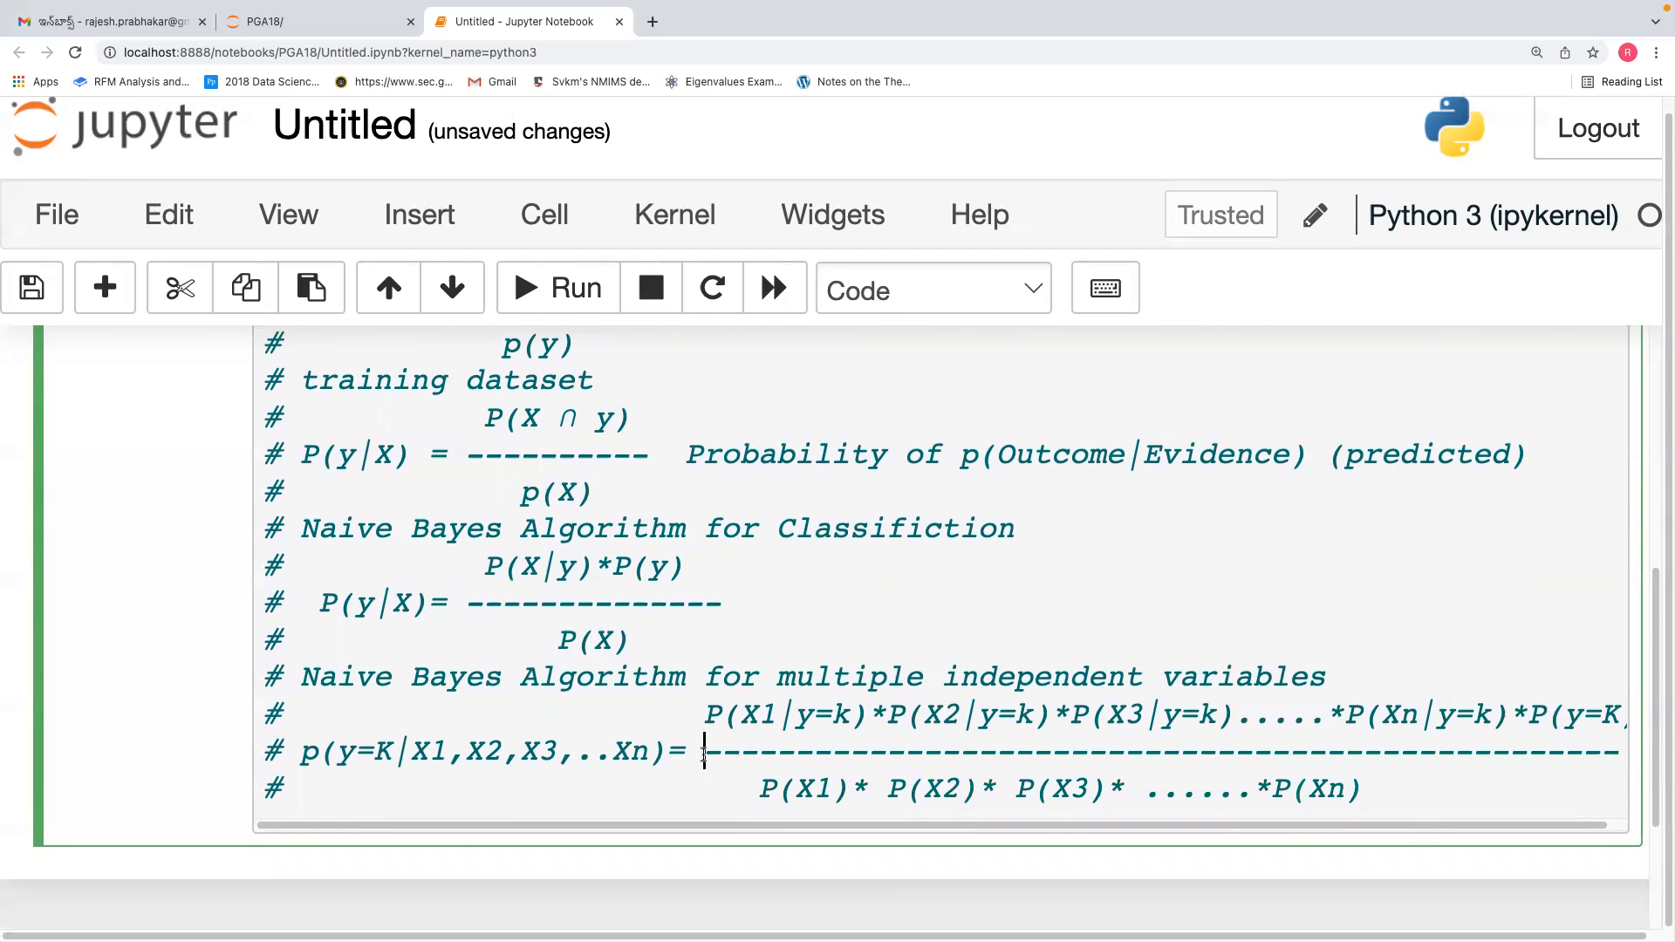
pyautogui.press('BackSpace')
pyautogui.click(705, 714)
pyautogui.write('\\')
pyautogui.press('BackSpace')
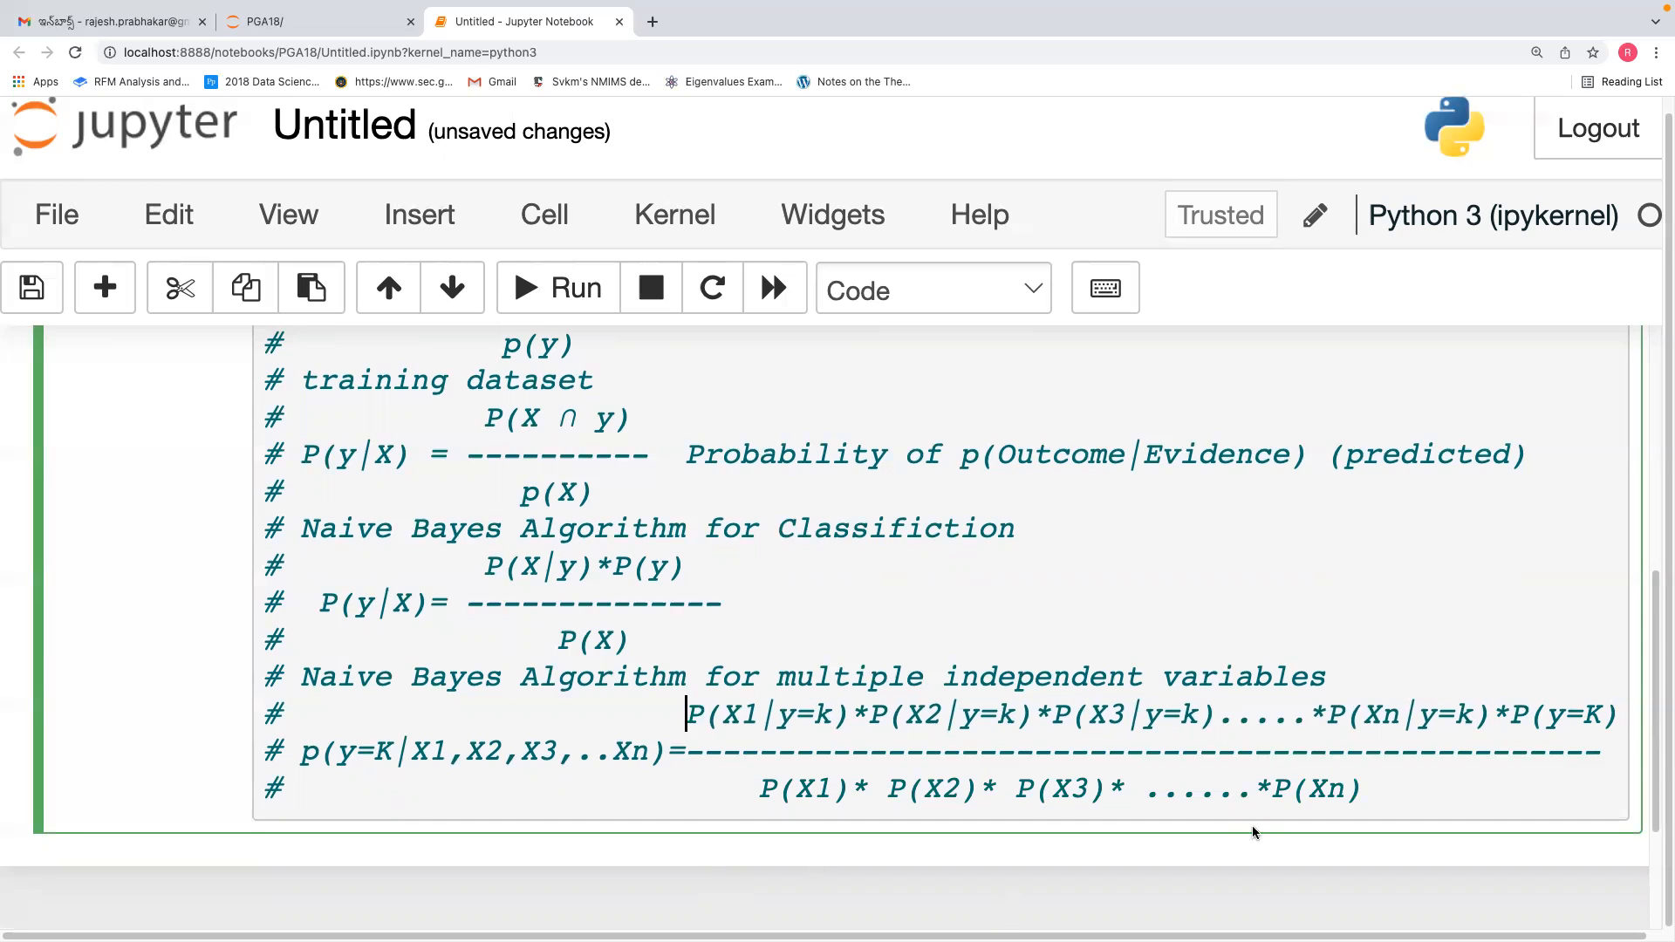
# Add the comment line "# p= probability lies between 0 and 1" below the multiple-variable formula
pyautogui.click(1494, 797)
pyautogui.press('Return')
pyautogui.write('#')
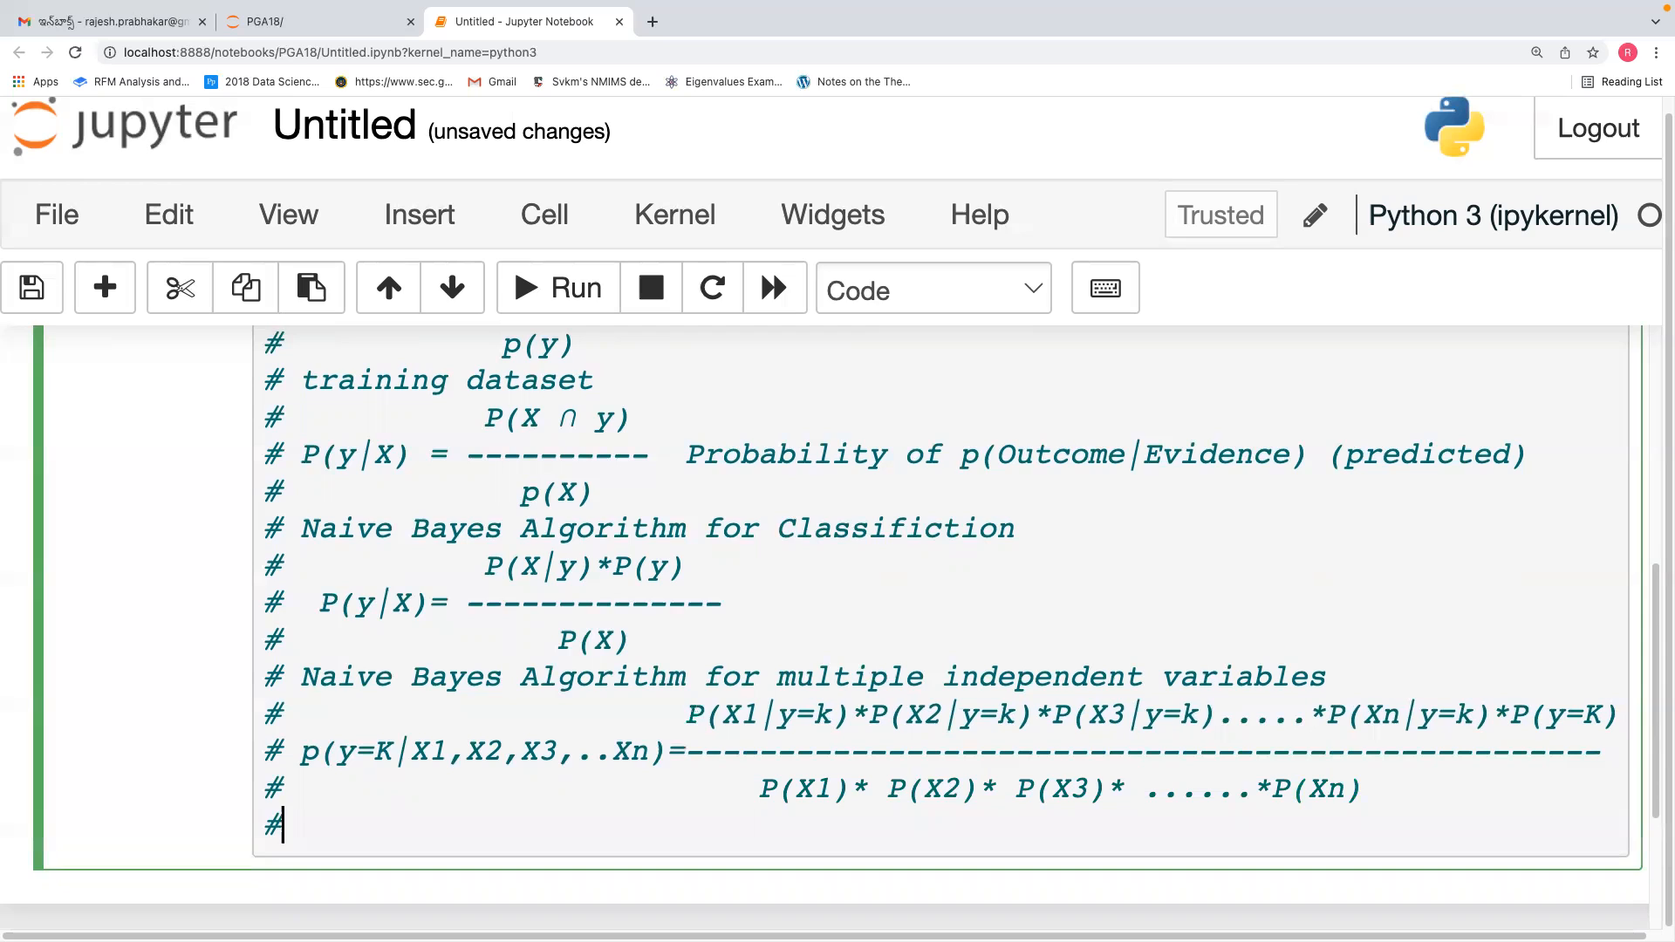
pyautogui.write(' p= probabi')
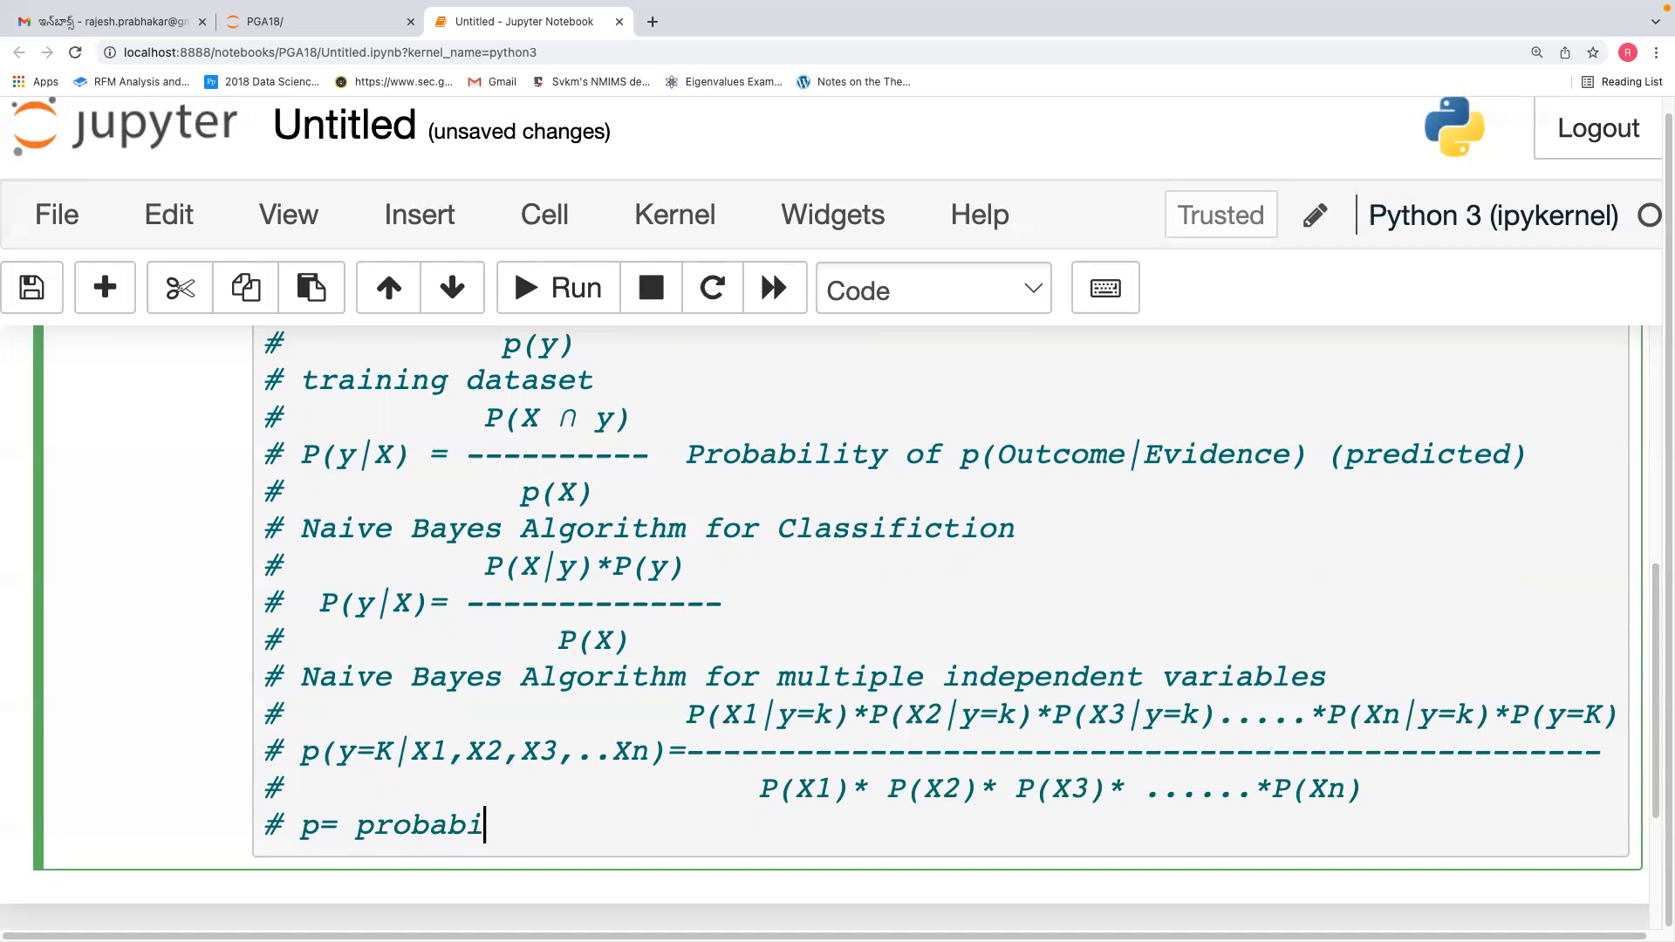
pyautogui.write('lity lies ')
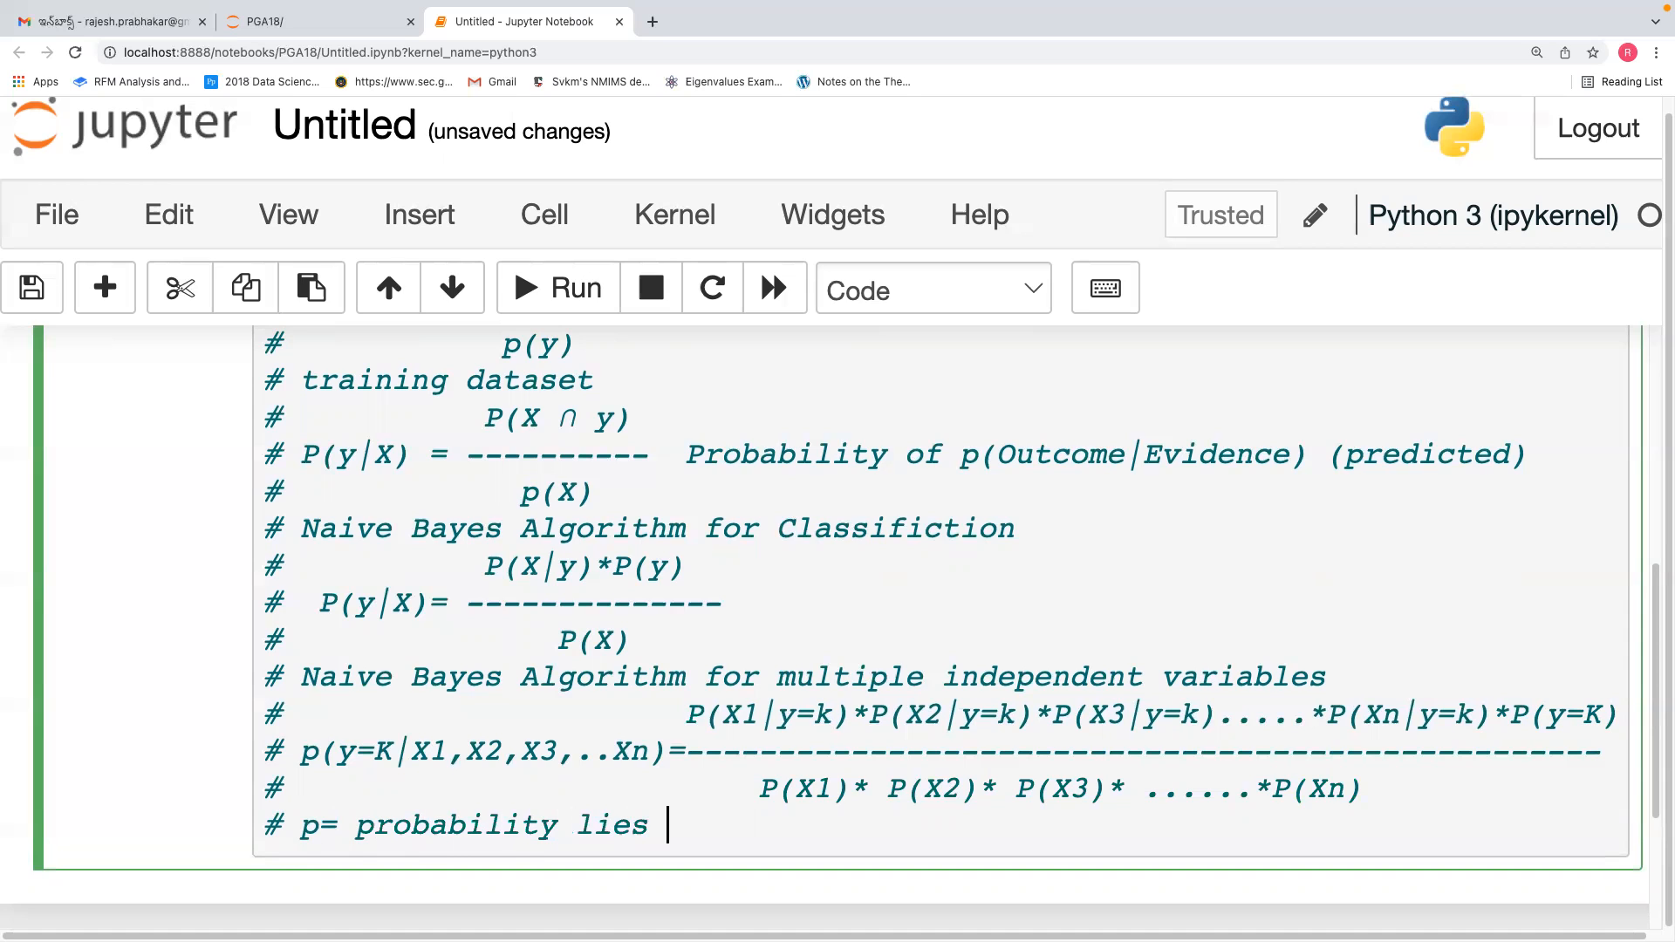
pyautogui.write('between 0 and 1')
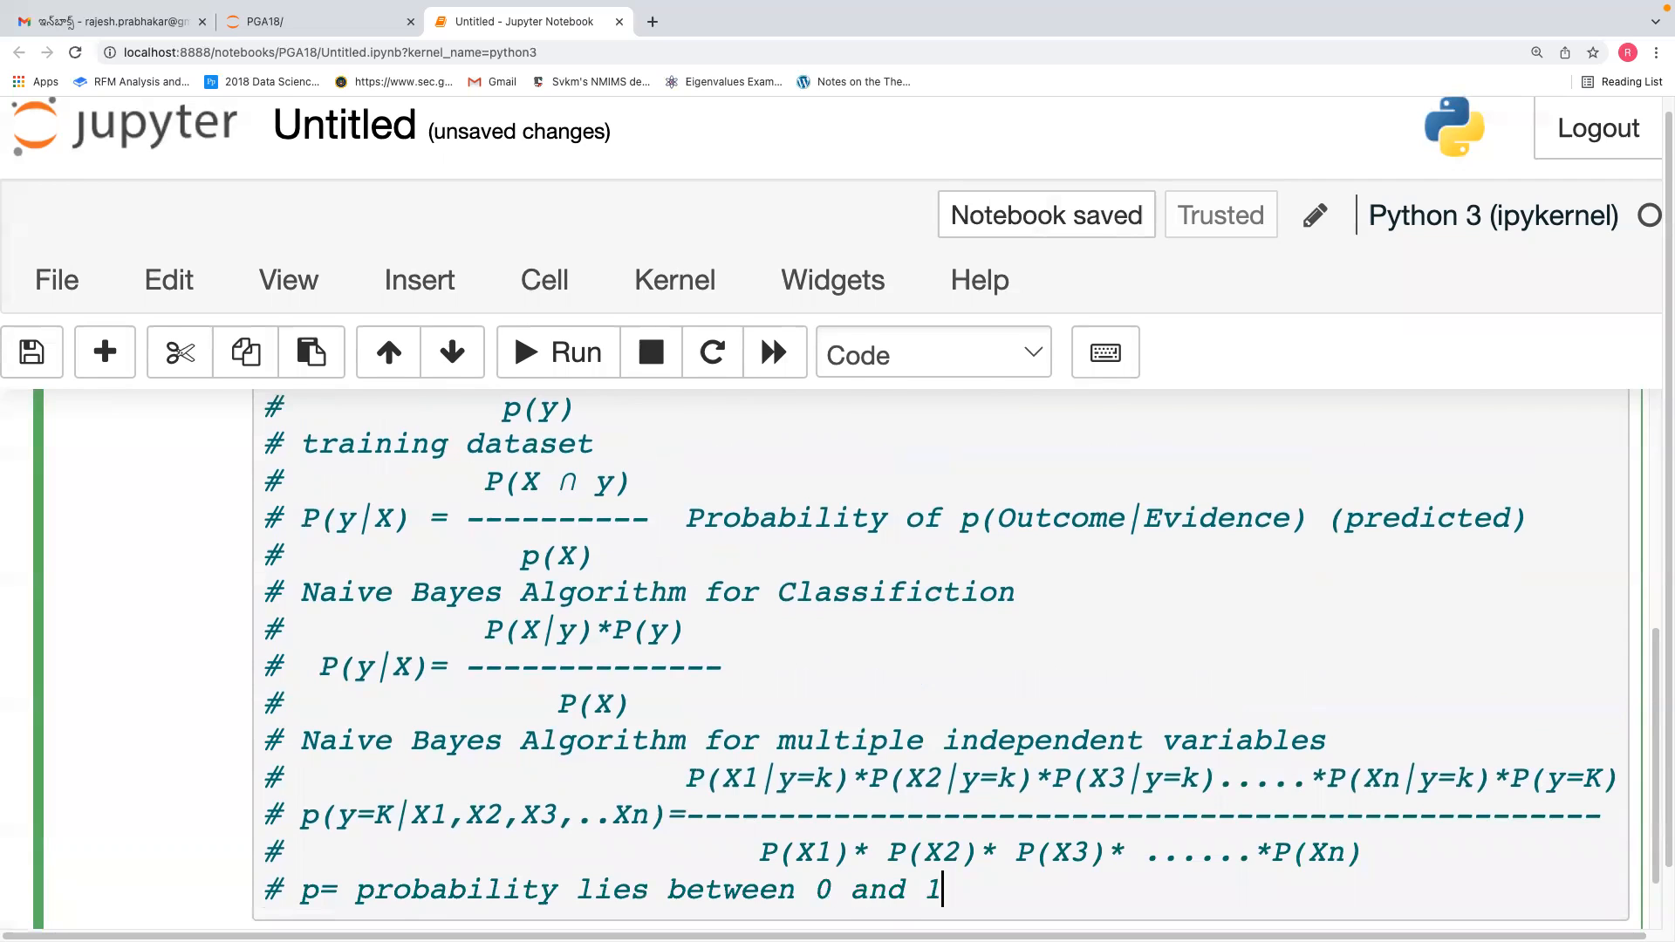
# Add the comment line "# k = number of classes in dependent variable" below the probability note
pyautogui.press('Return')
pyautogui.write('# ')
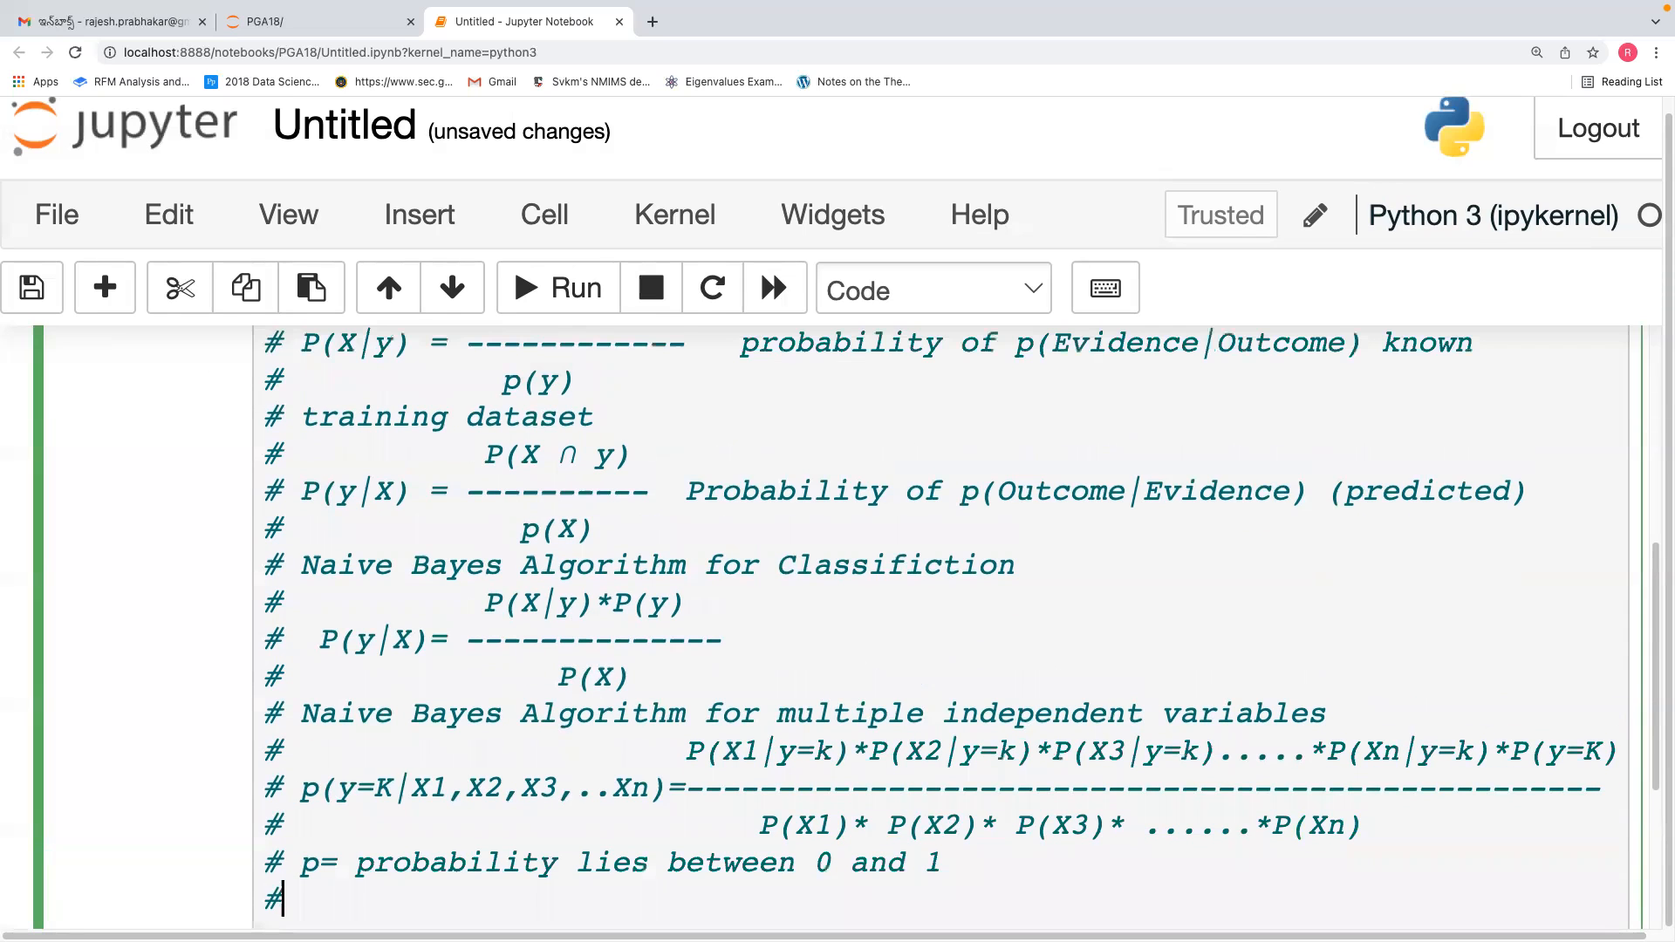
pyautogui.write('k = number')
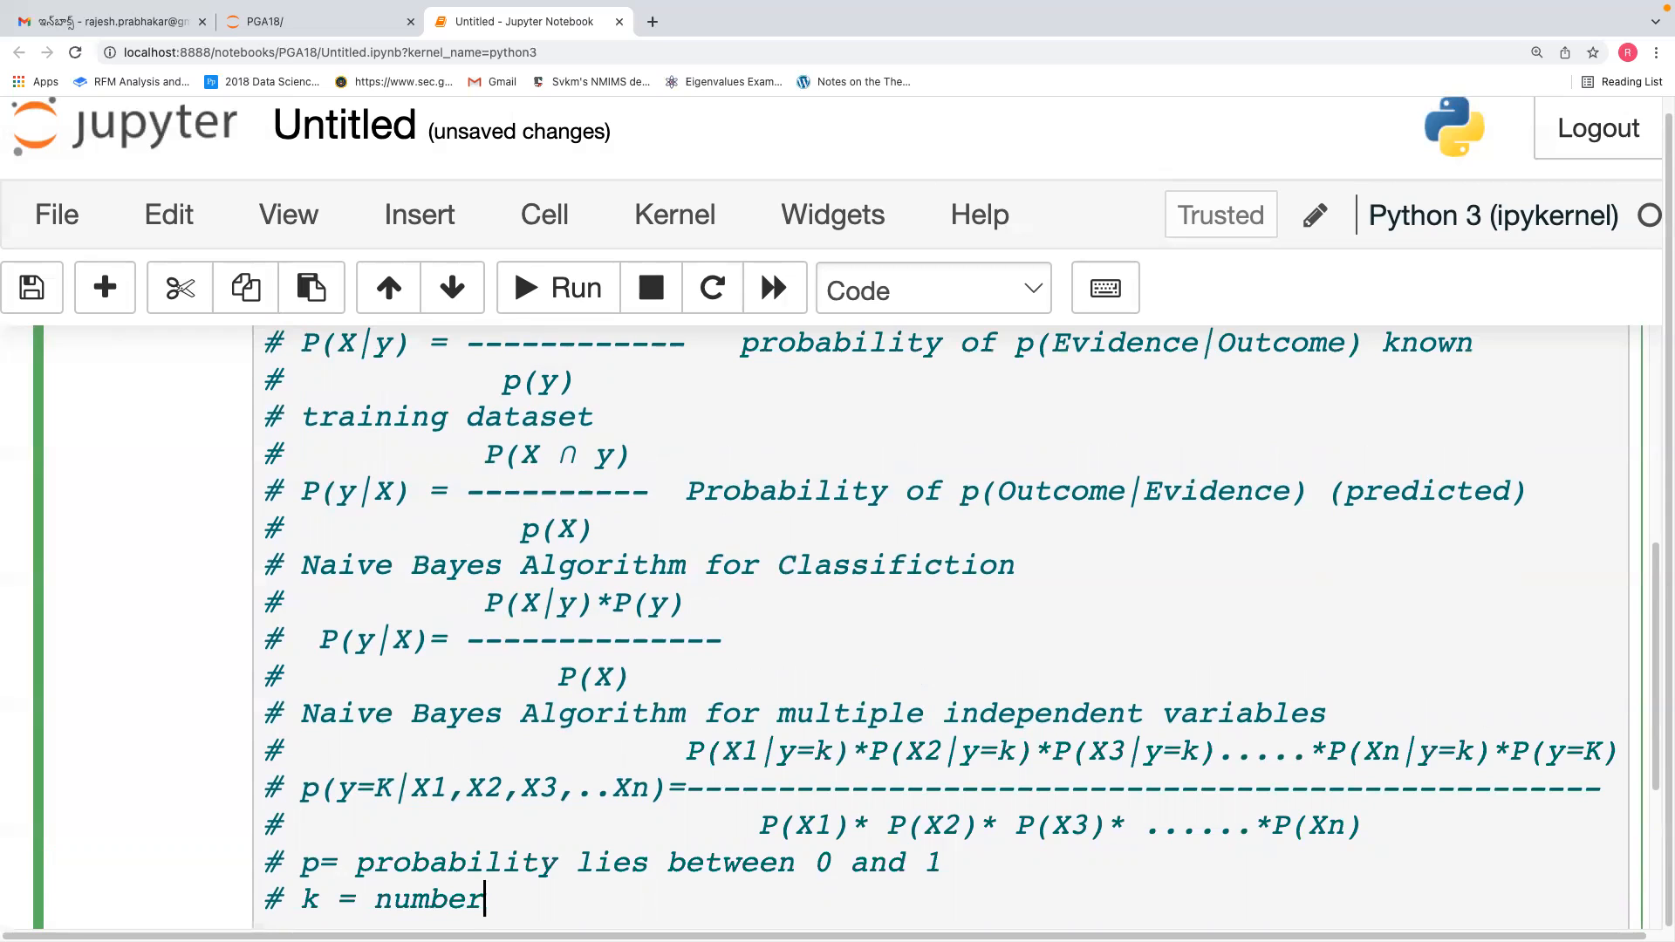
pyautogui.write(' of classes')
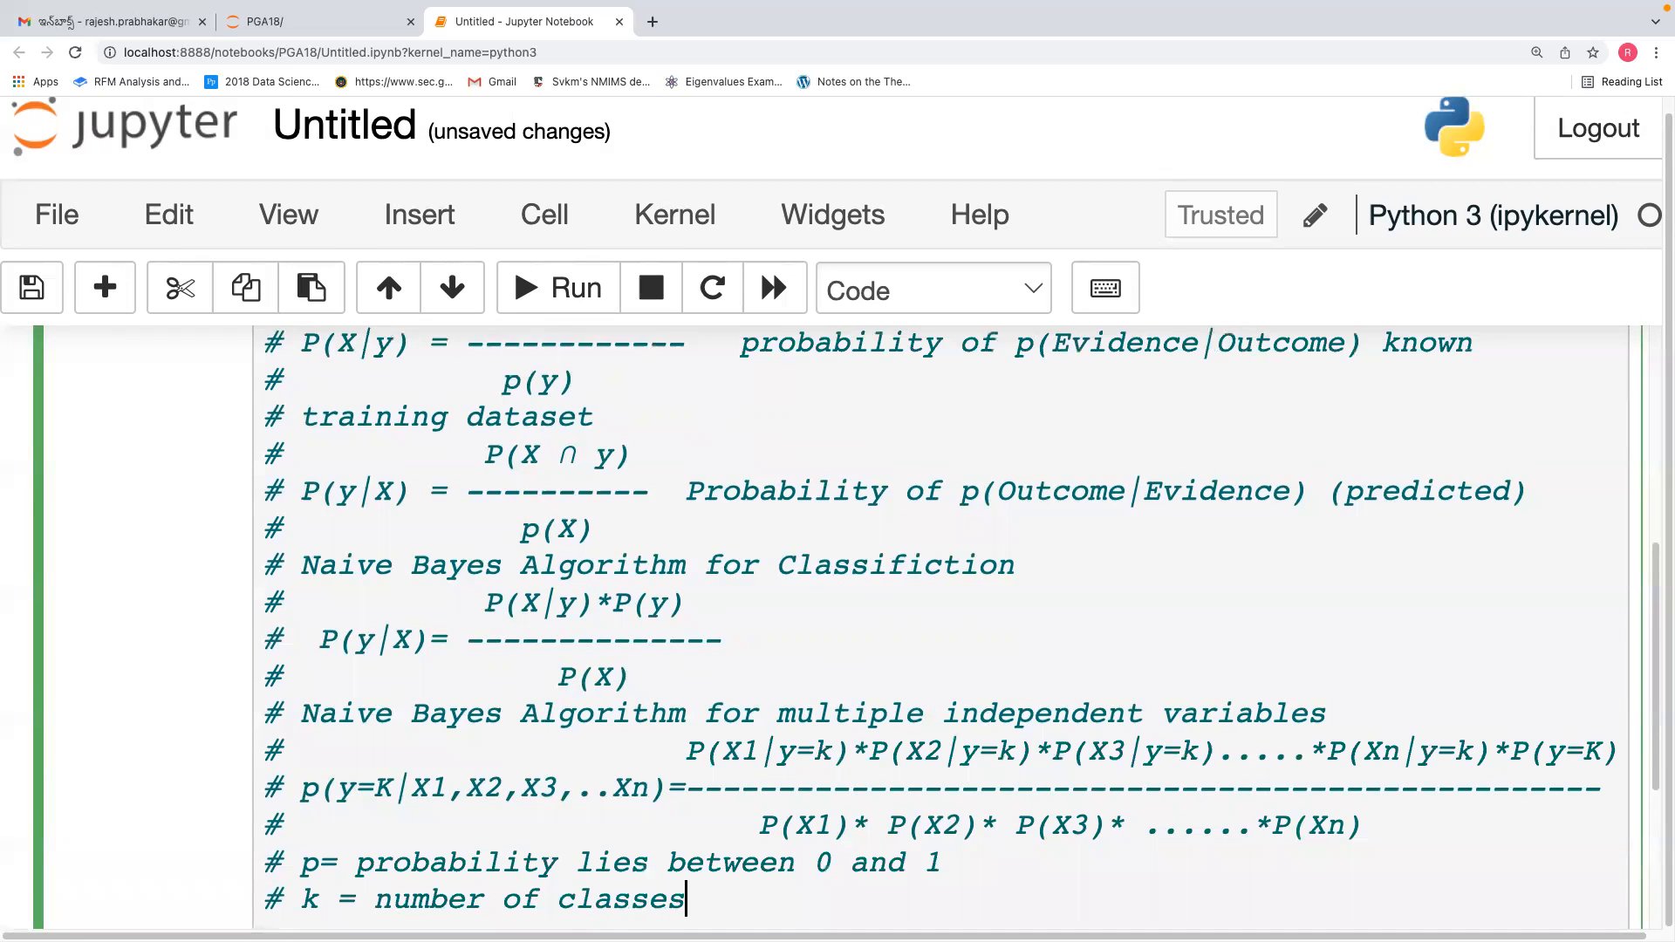
pyautogui.write(' in depend')
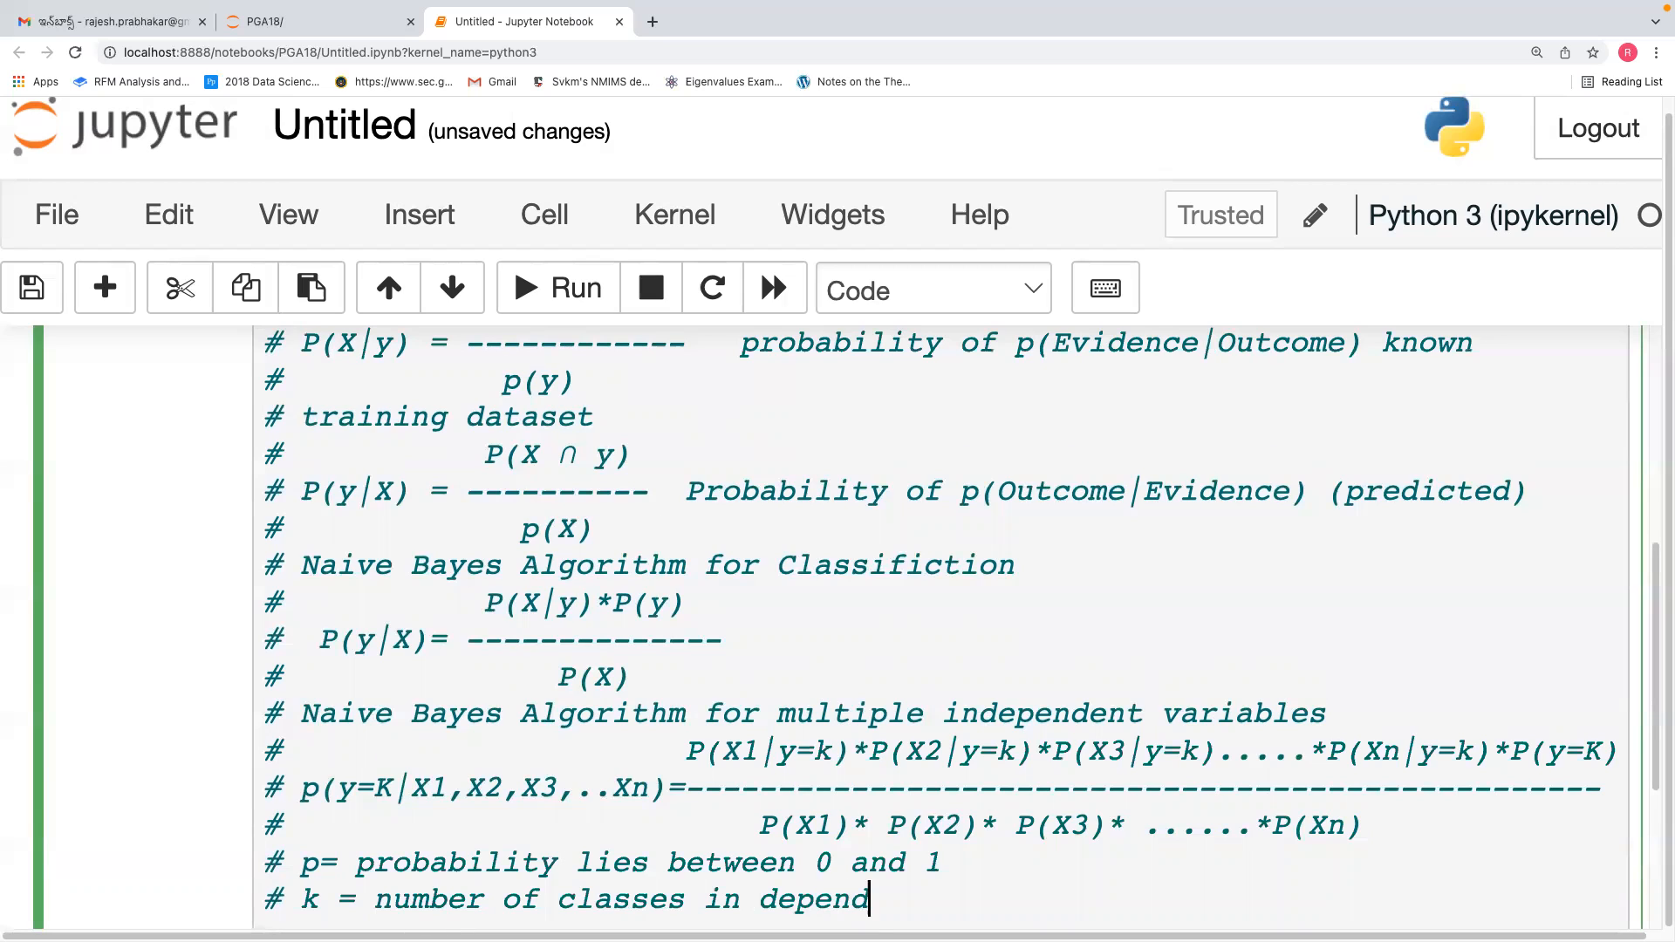
pyautogui.write('ent variable')
pyautogui.press('Return')
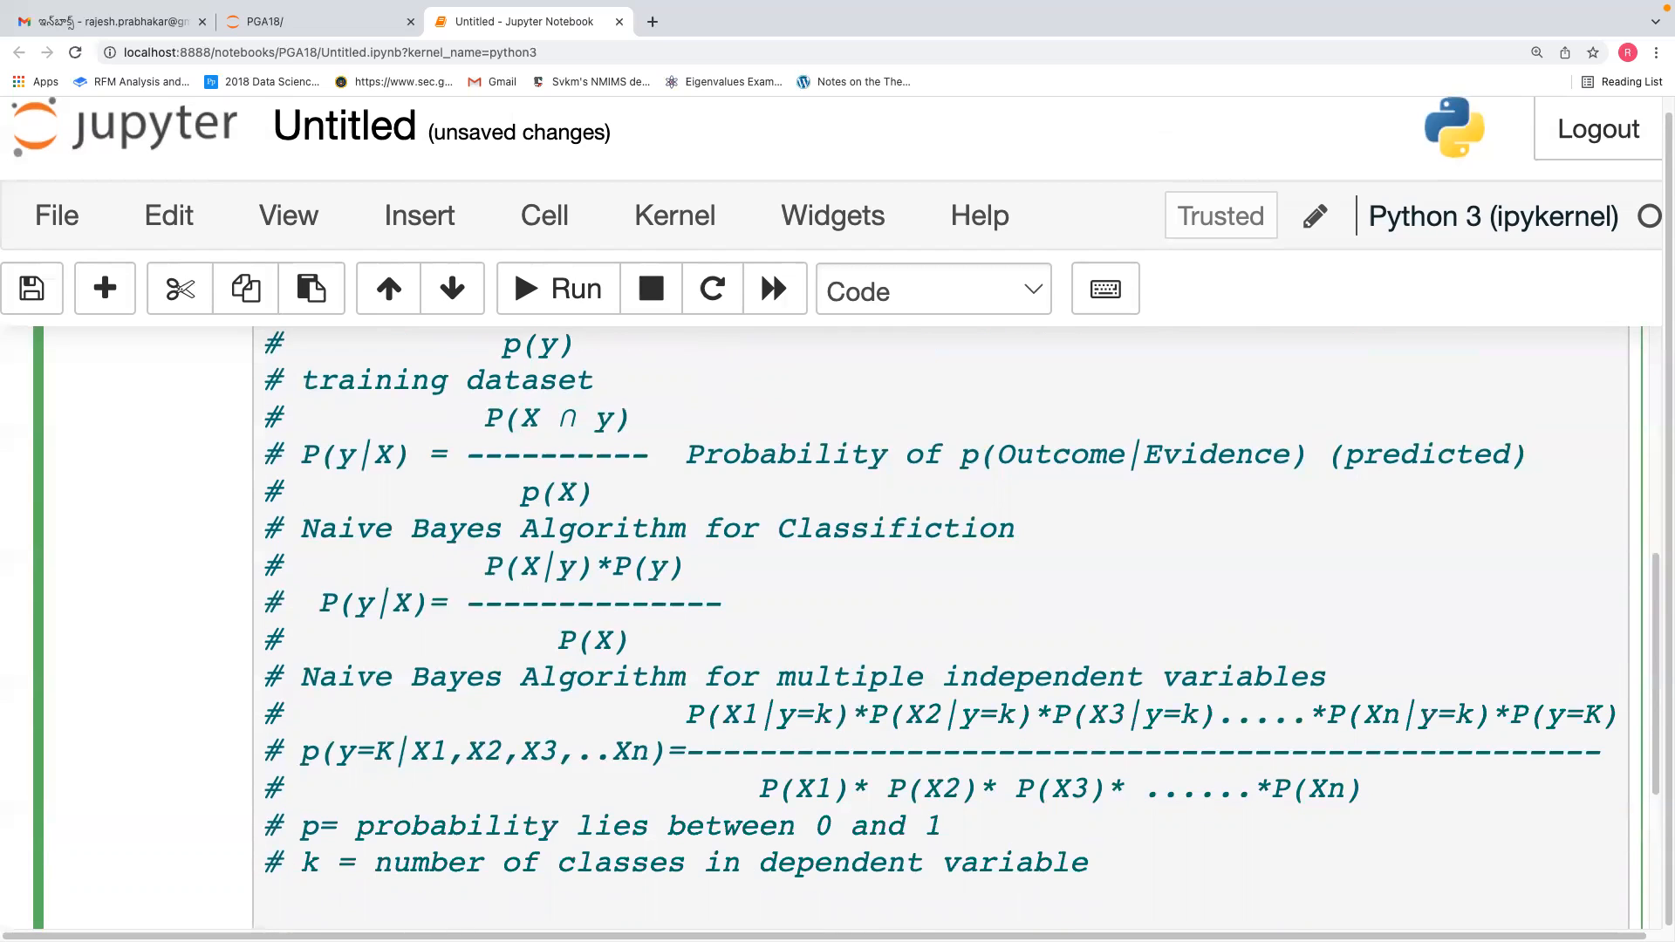
# Add the comment line "# X1, X2, X3, X4,..Xn = Independent Variables" below the note on k
pyautogui.write('# X1, X2, X3, ')
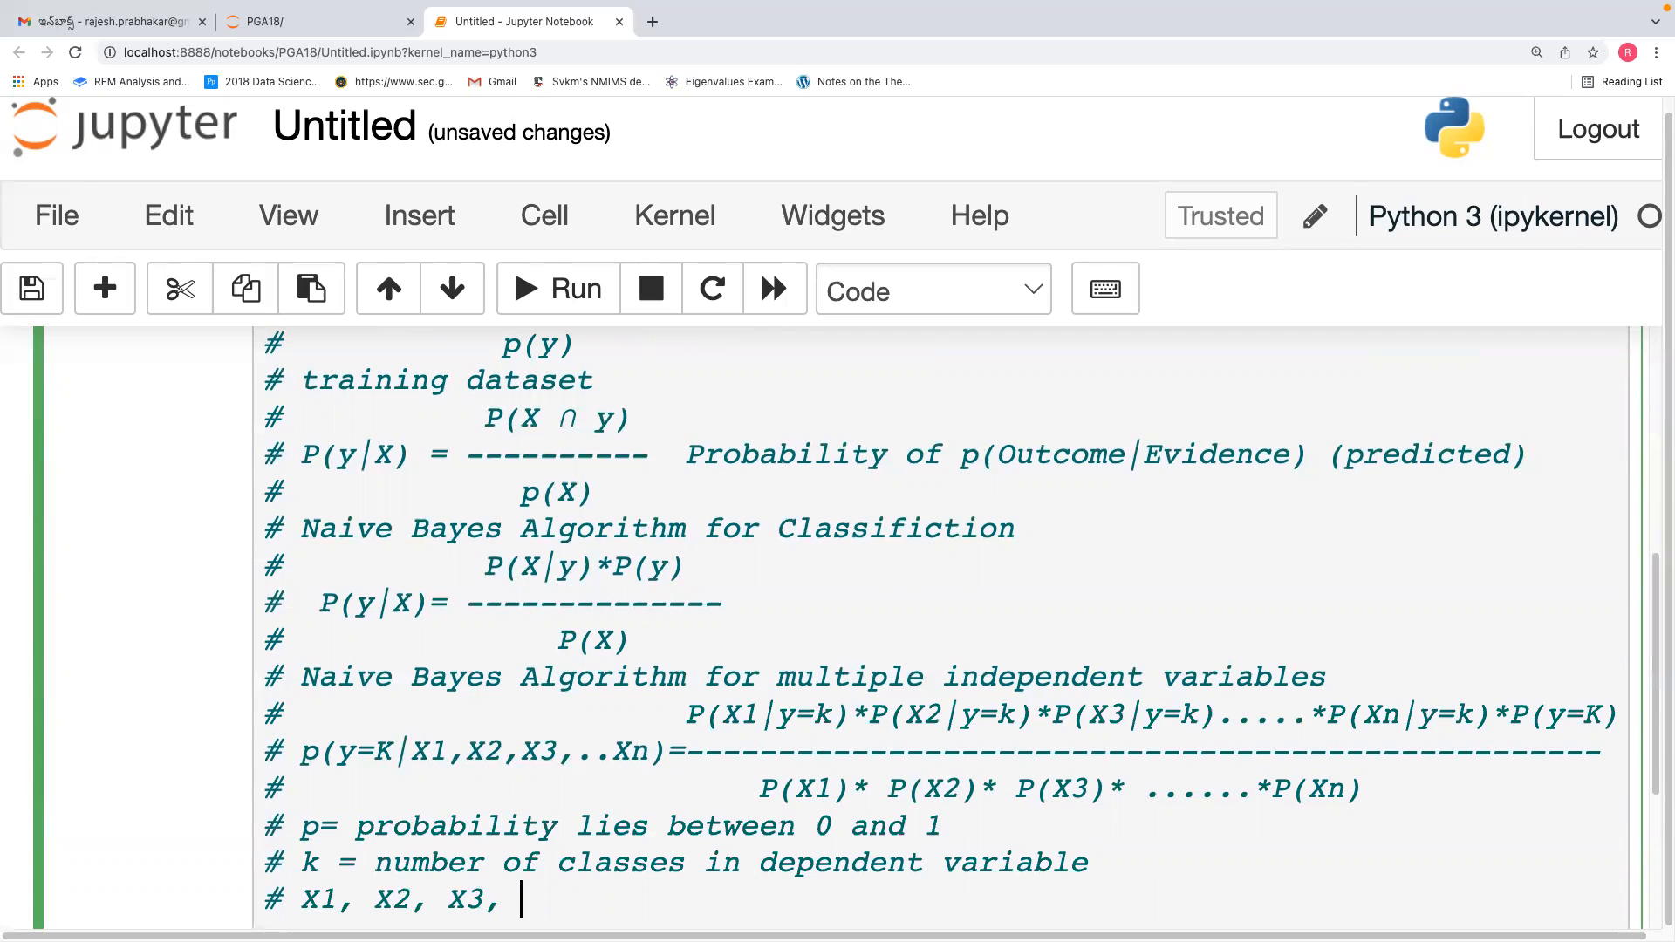
pyautogui.write('X4,..Xn = Independeny')
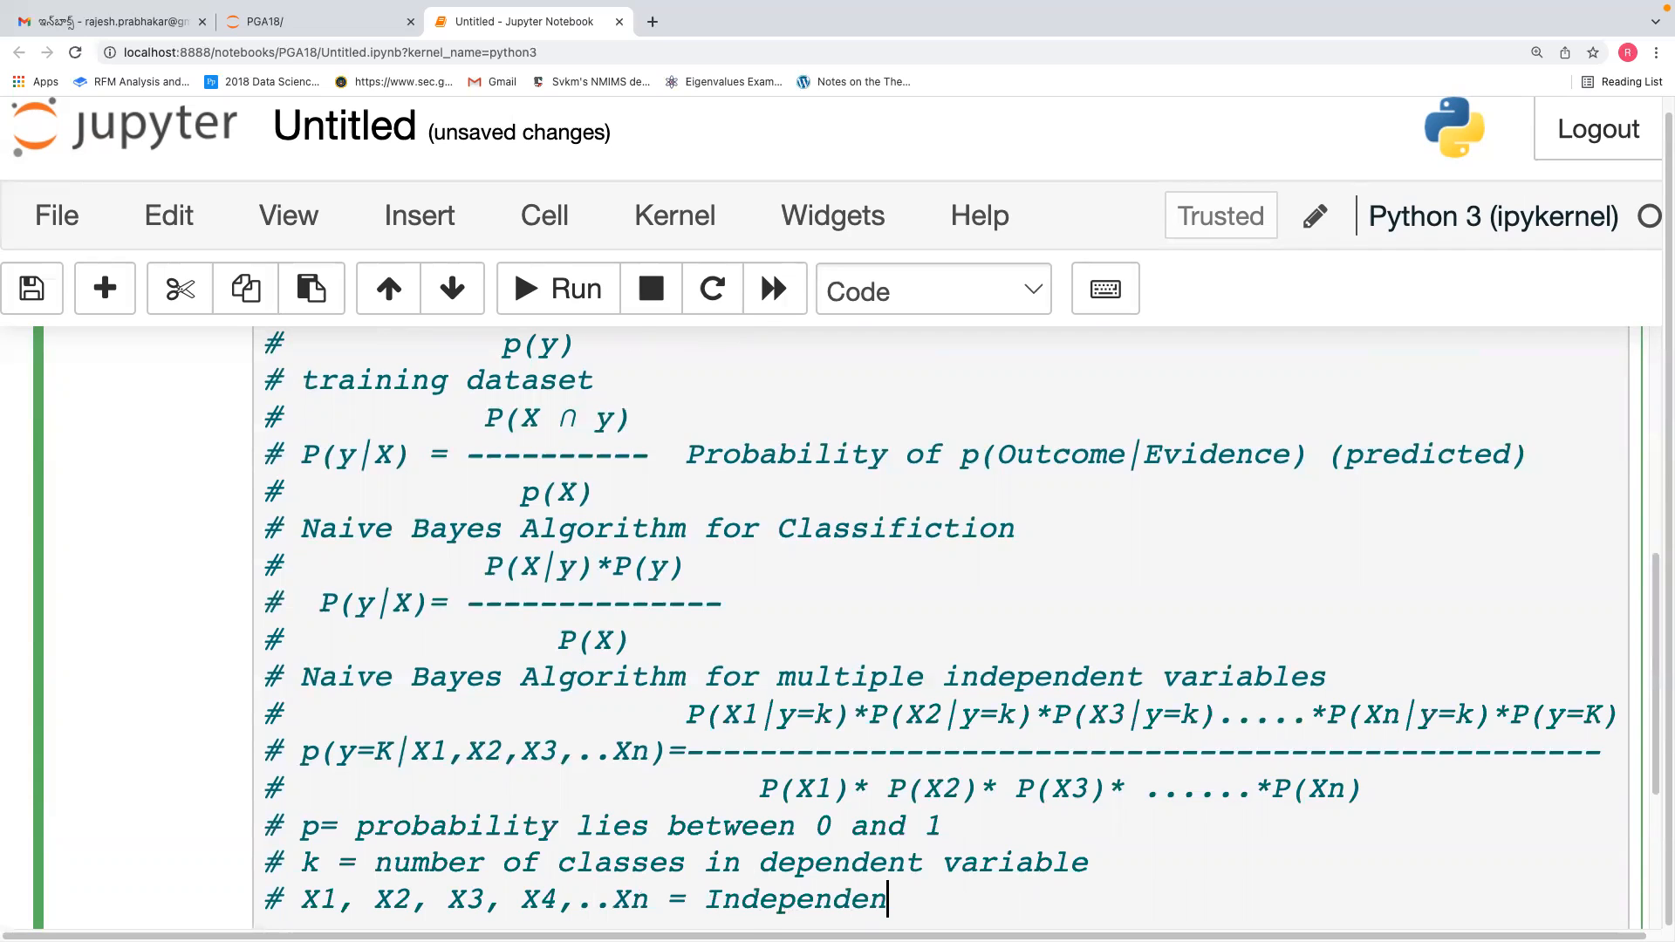
pyautogui.press('BackSpace')
pyautogui.write('t Variabkl')
pyautogui.press('BackSpace')
pyautogui.press('BackSpace')
pyautogui.write('les')
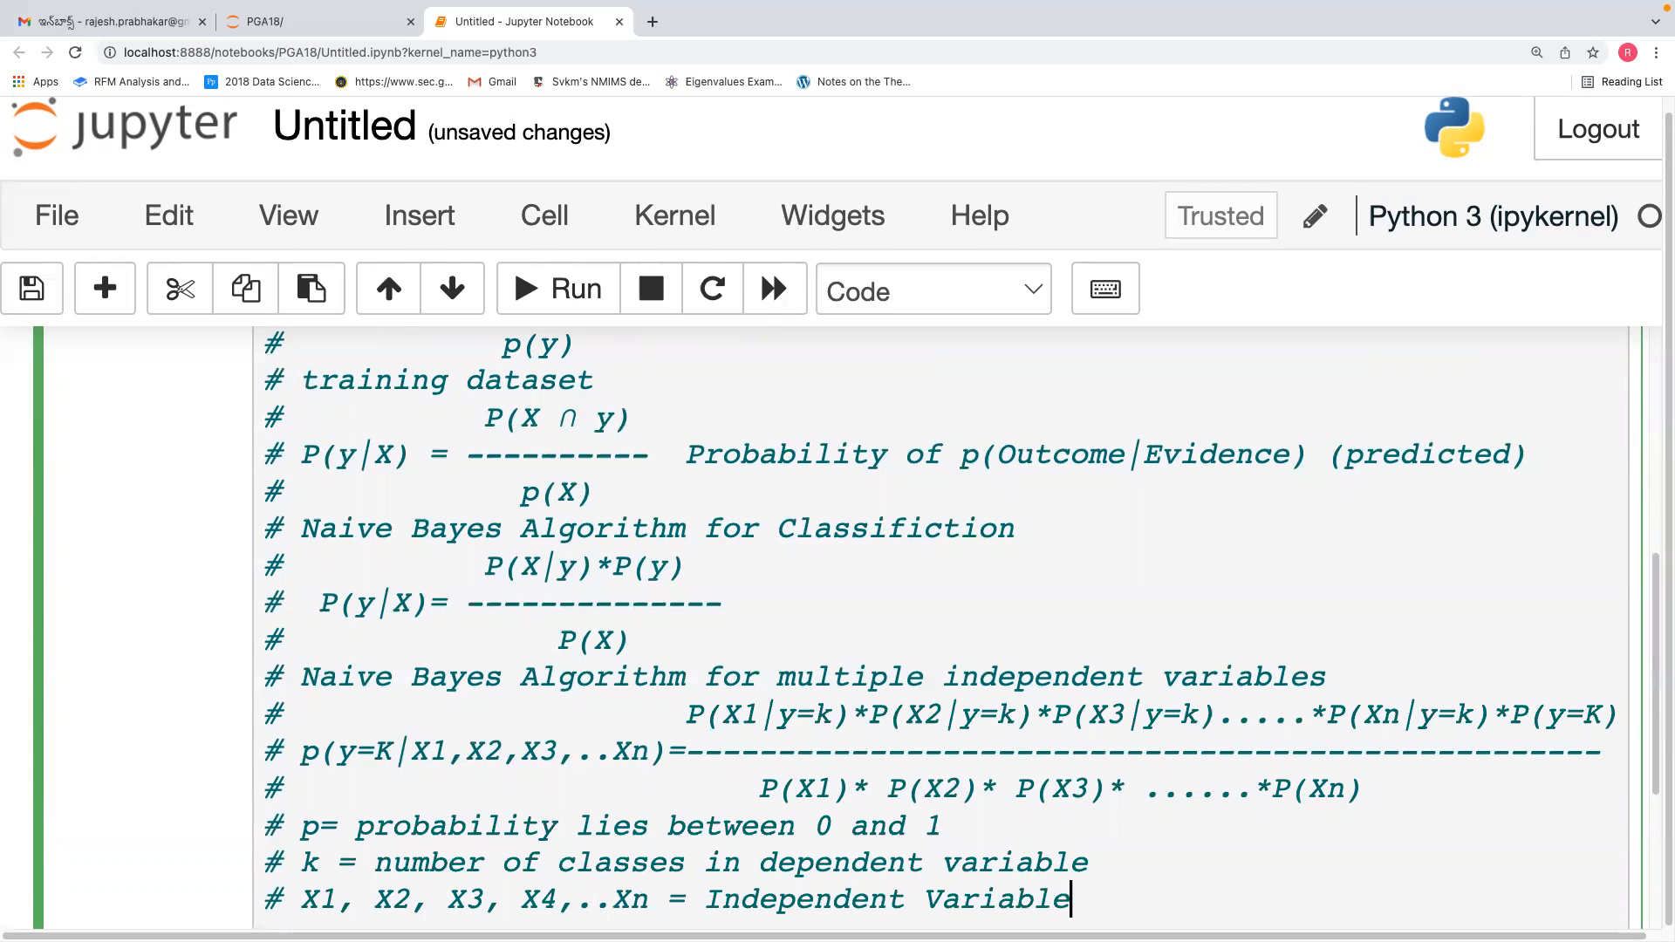
pyautogui.press('Return')
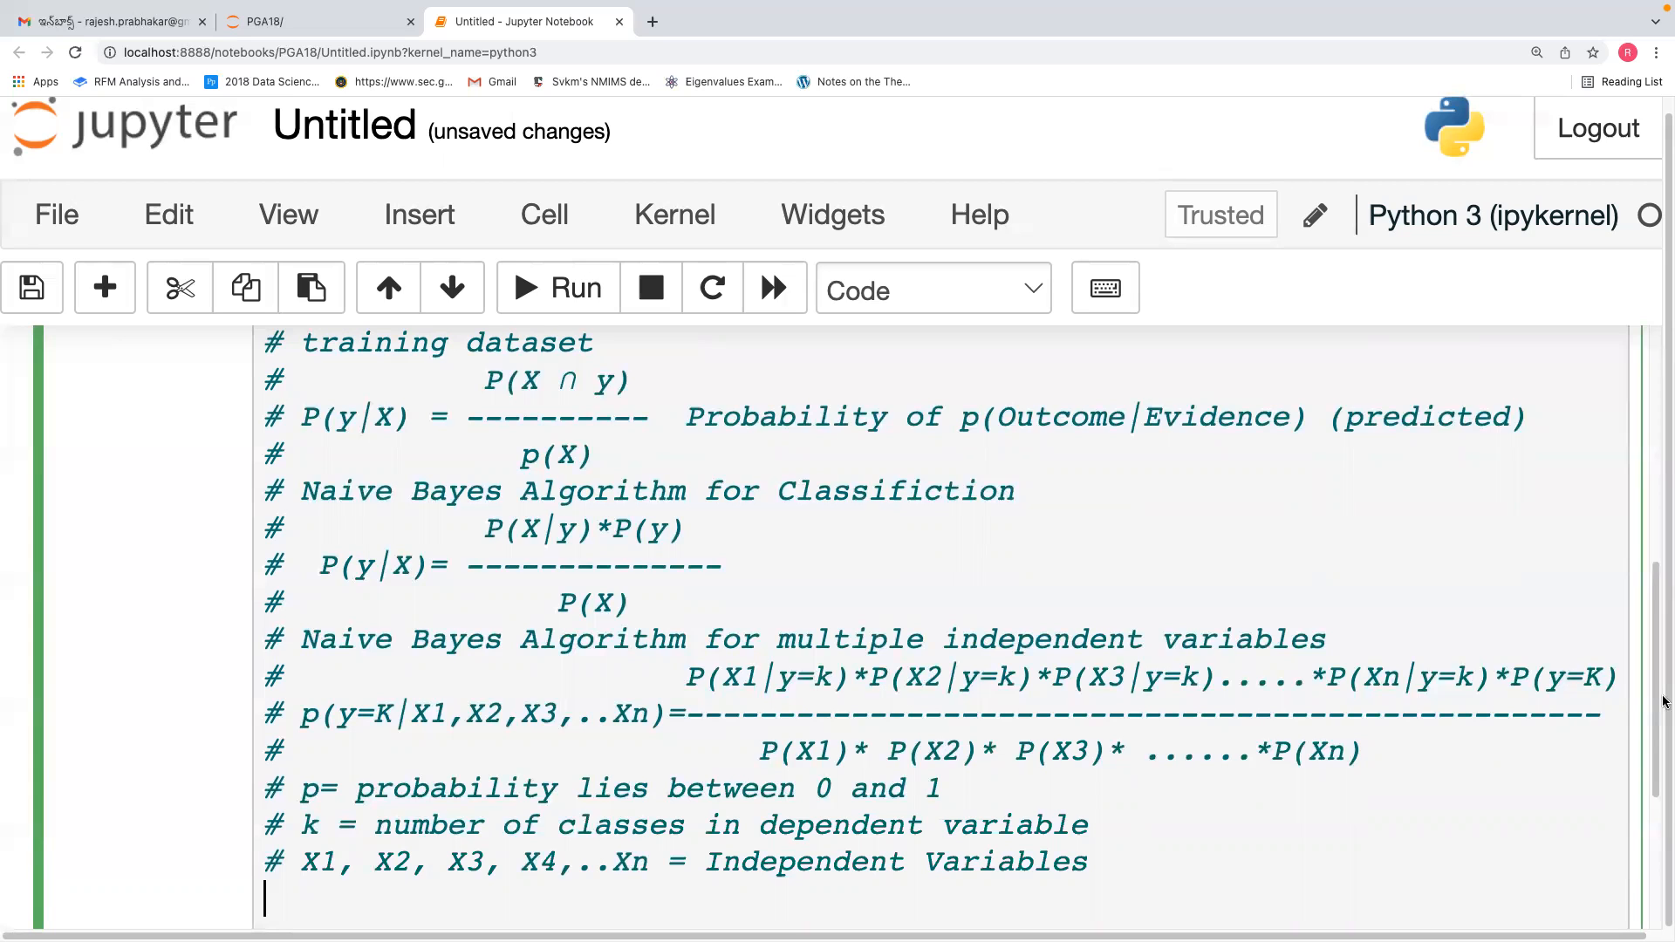
# Add three empty comment lines, each holding only #, at the end of the notes cell
pyautogui.moveTo(1665, 687); pyautogui.dragTo(1661, 730)
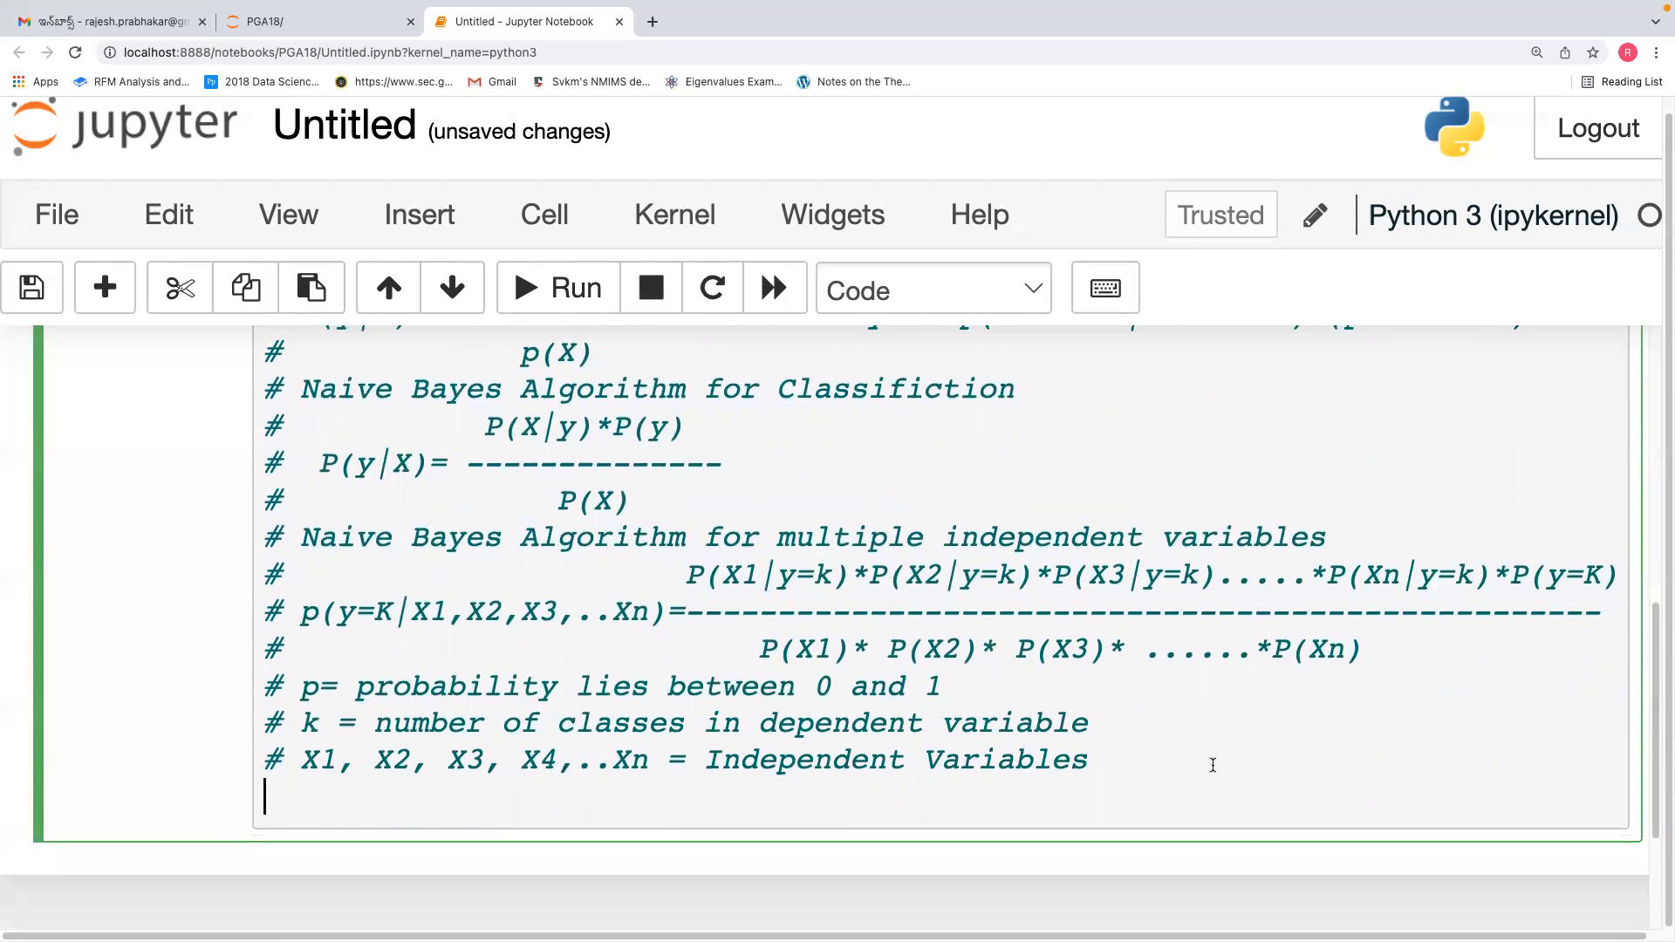
pyautogui.write('#')
pyautogui.press('Return')
pyautogui.write('#')
pyautogui.press('Return')
pyautogui.write('#')
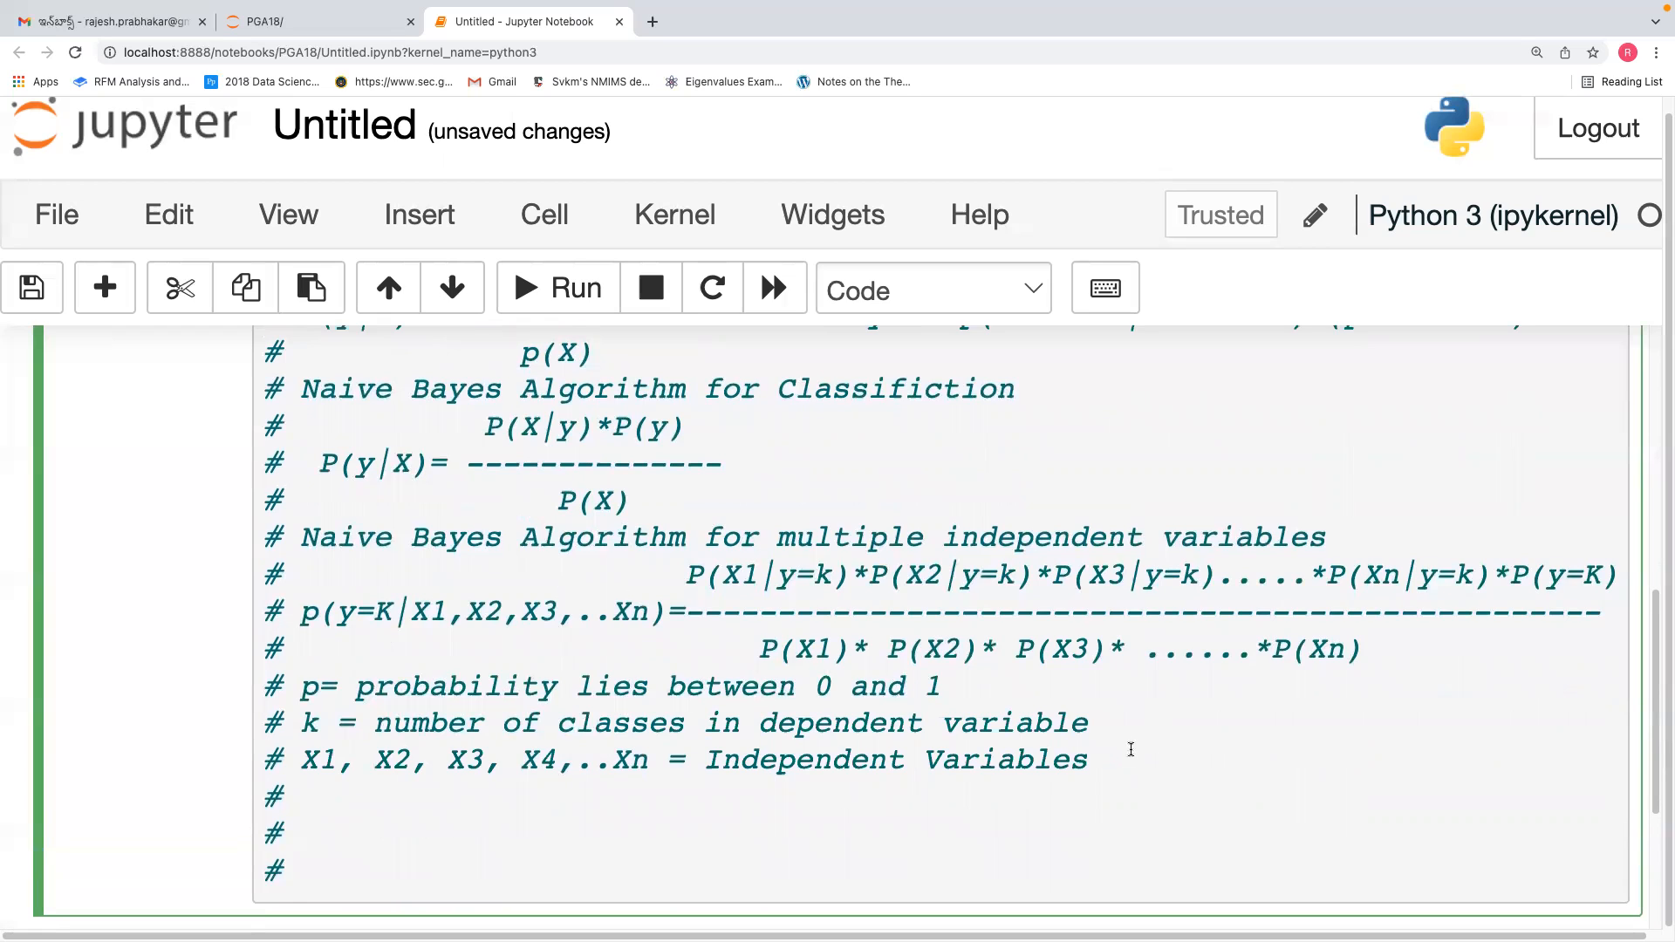
# Write "P(Outcome|evidence)=" on the middle empty comment line, followed by a long dashed fraction bar matching the width of the one above
pyautogui.click(453, 822)
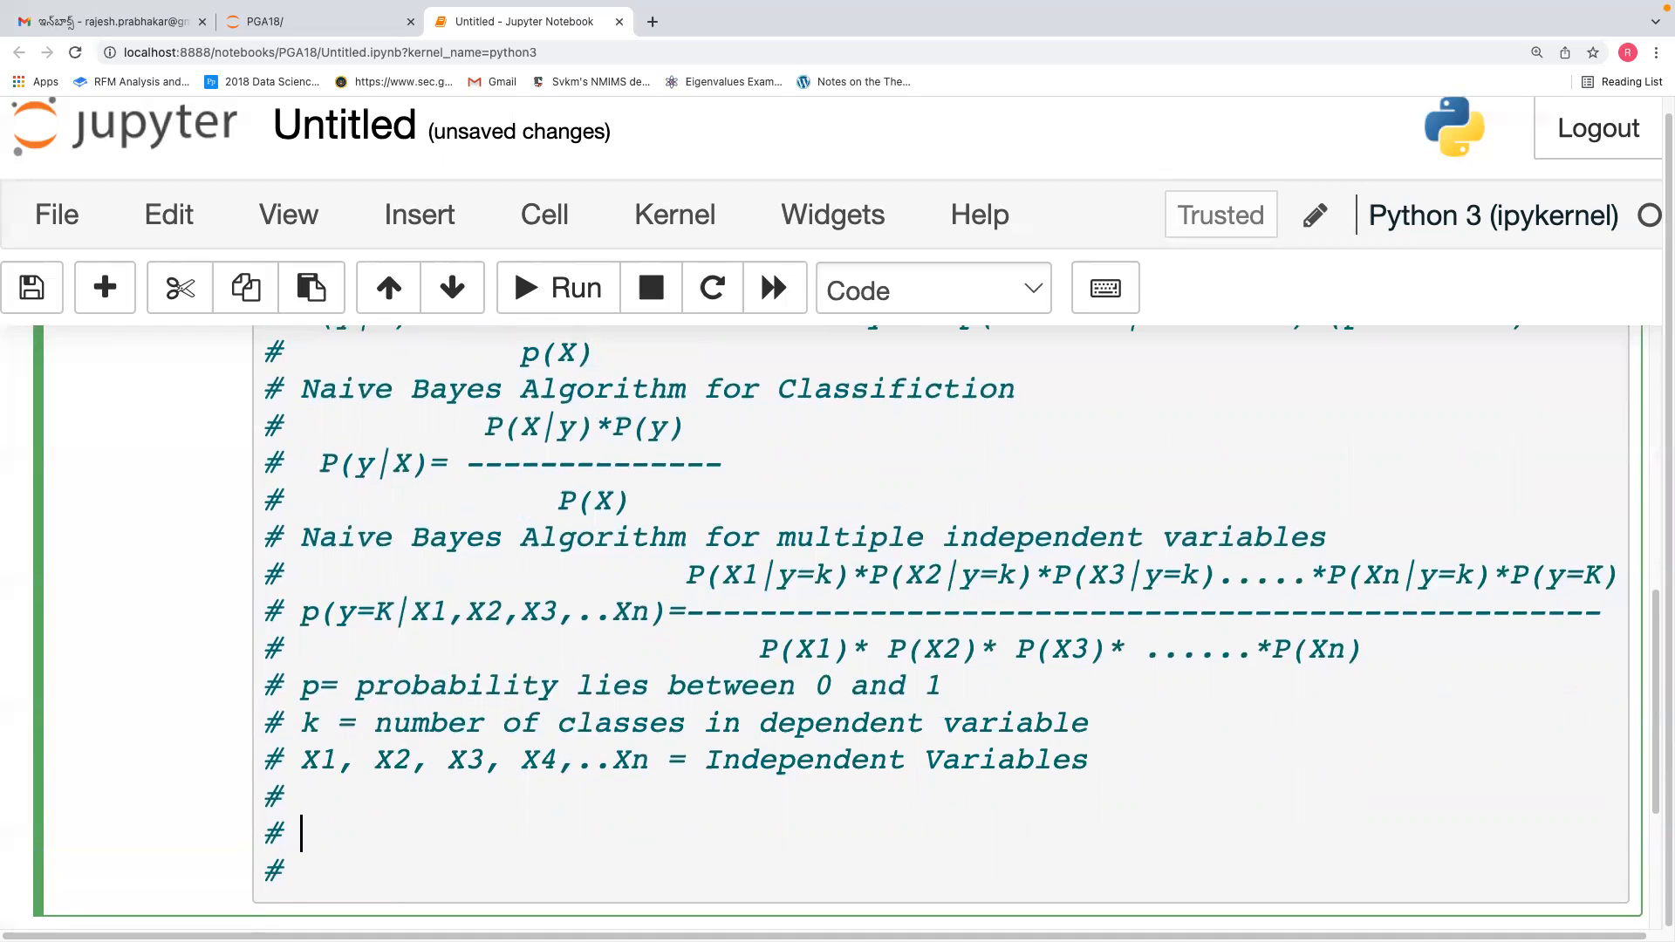
pyautogui.write('P(Outc')
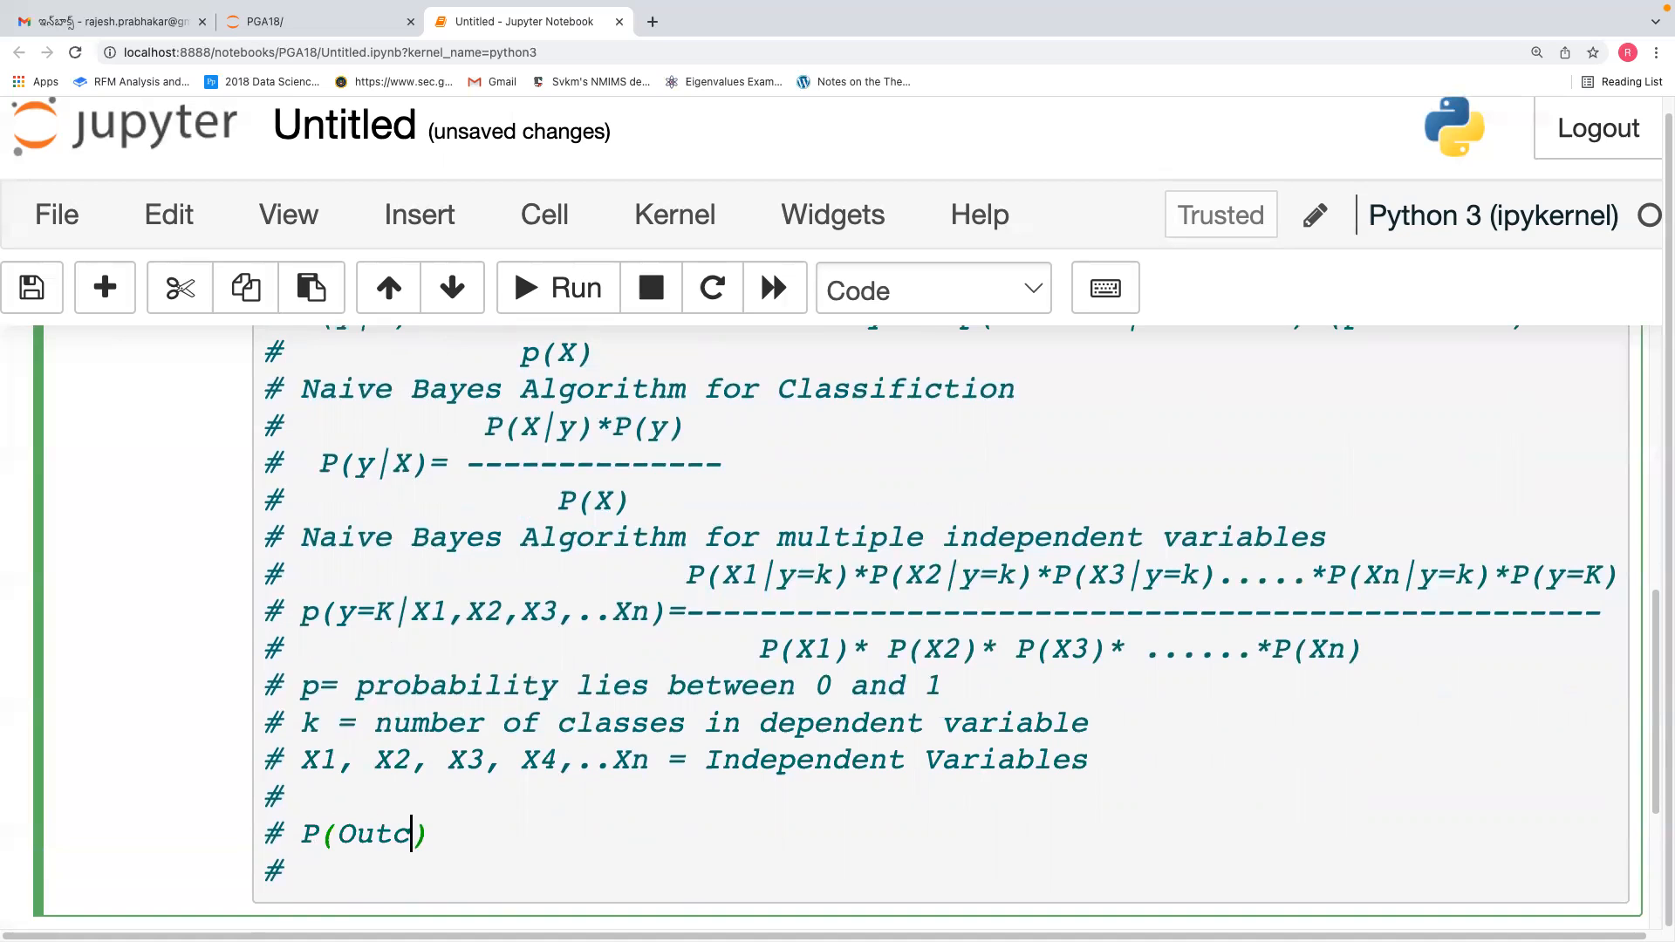
pyautogui.write('ome|')
pyautogui.write('evidence)')
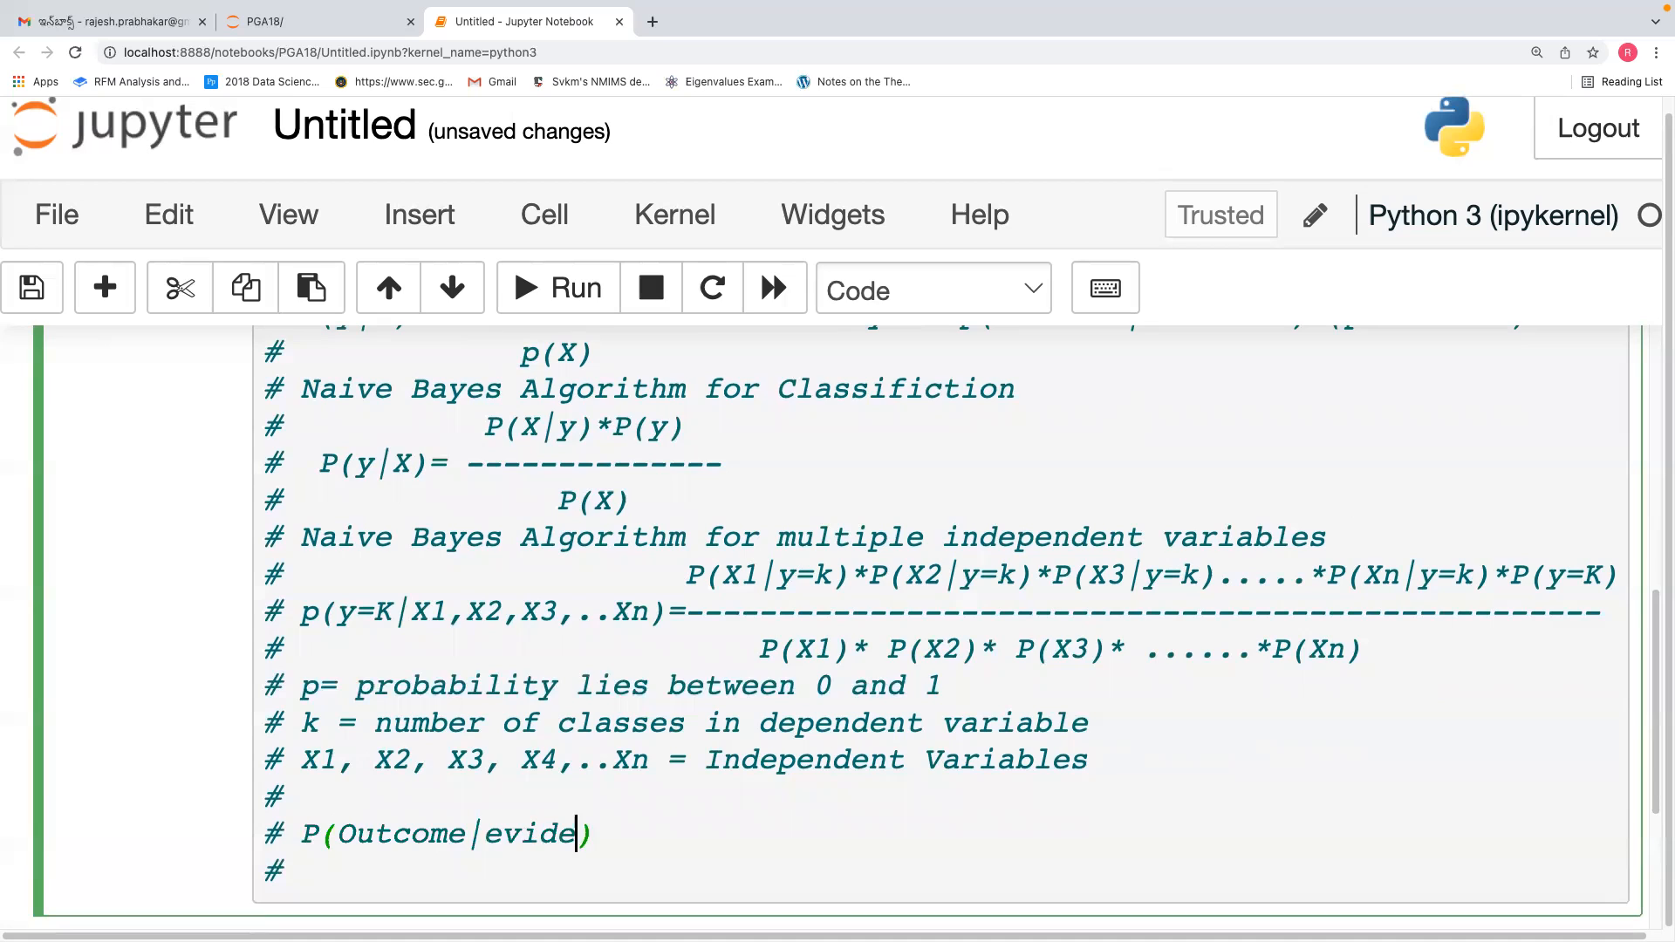
pyautogui.write('= ----')
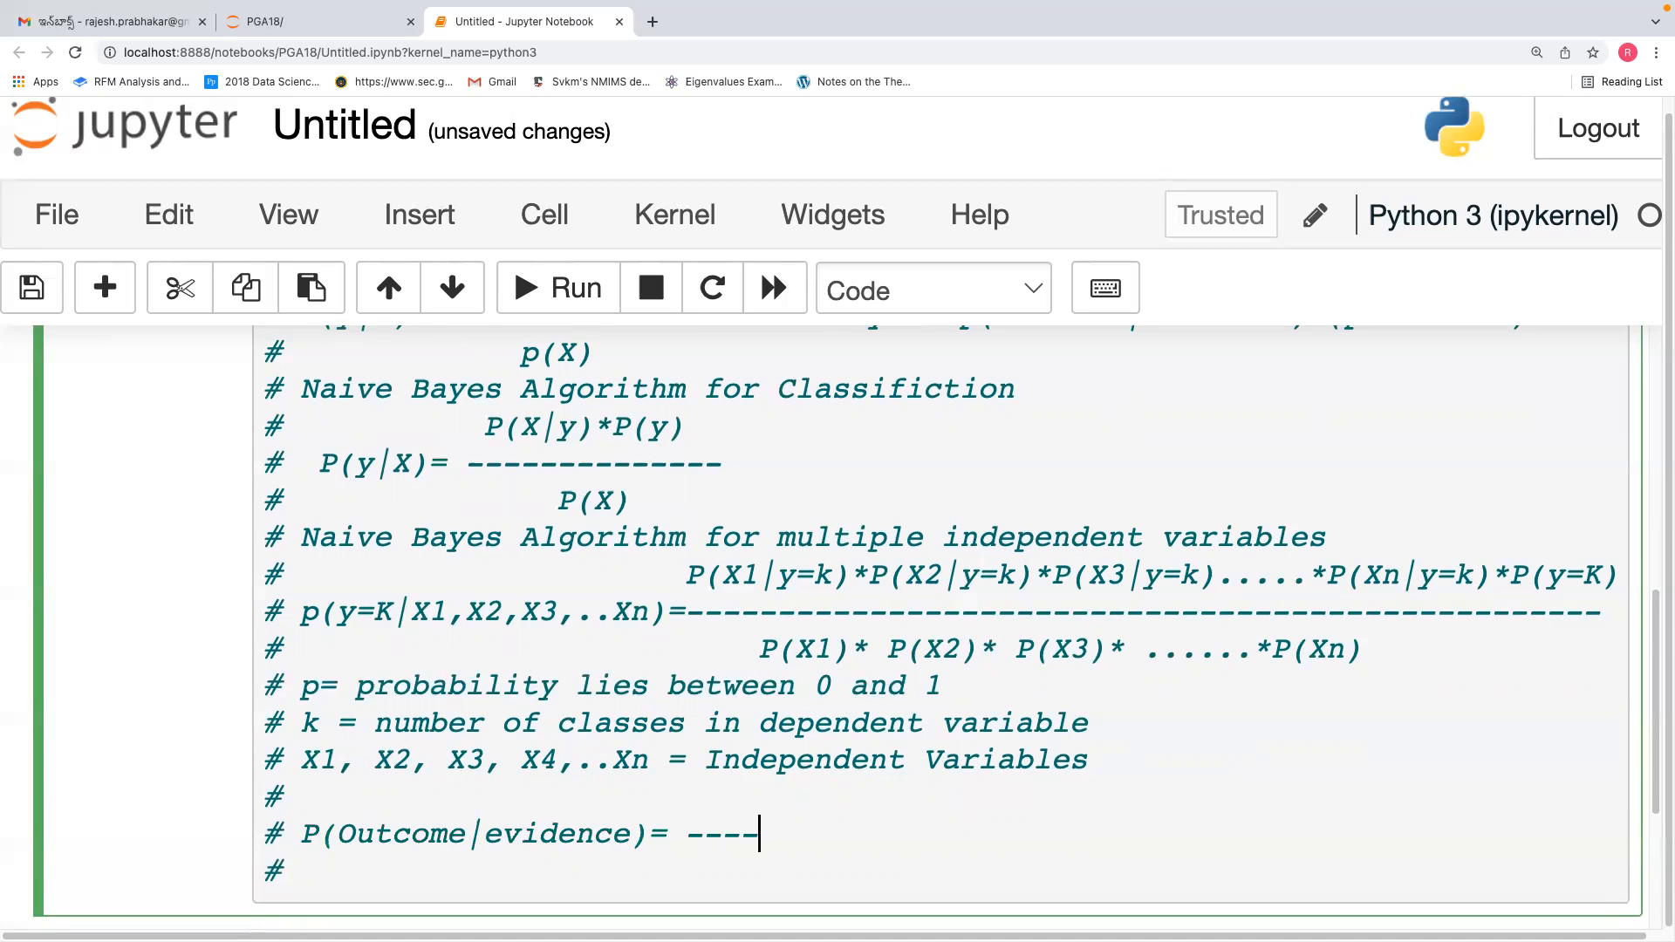
pyautogui.write('----------------------------')
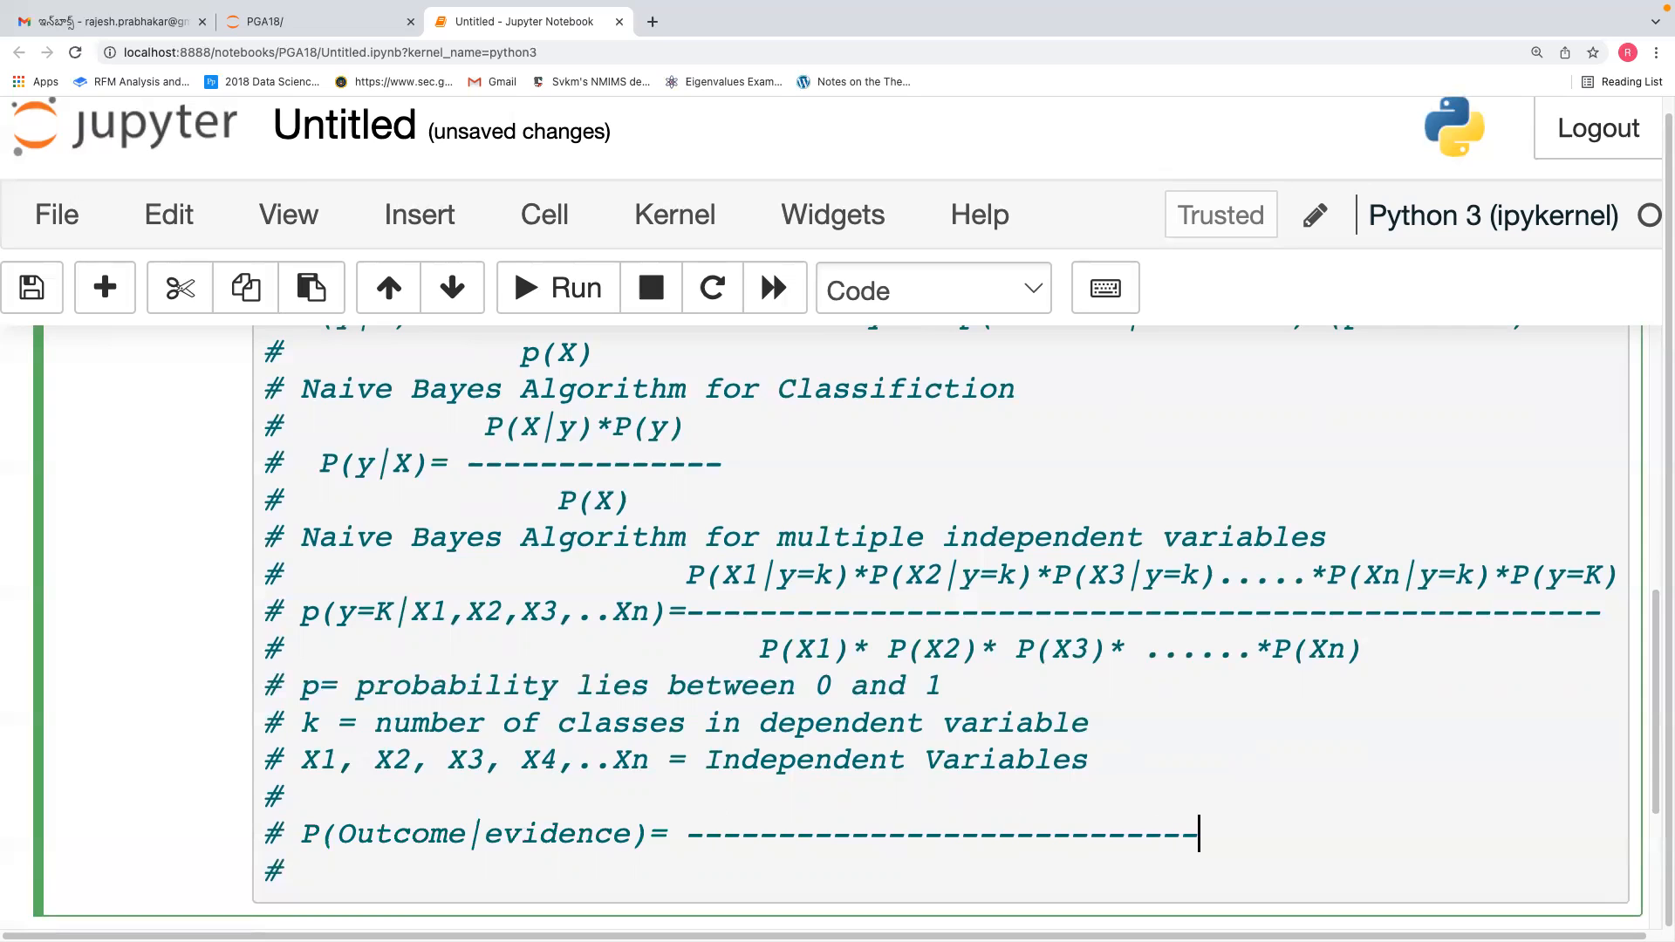
pyautogui.write('------------------')
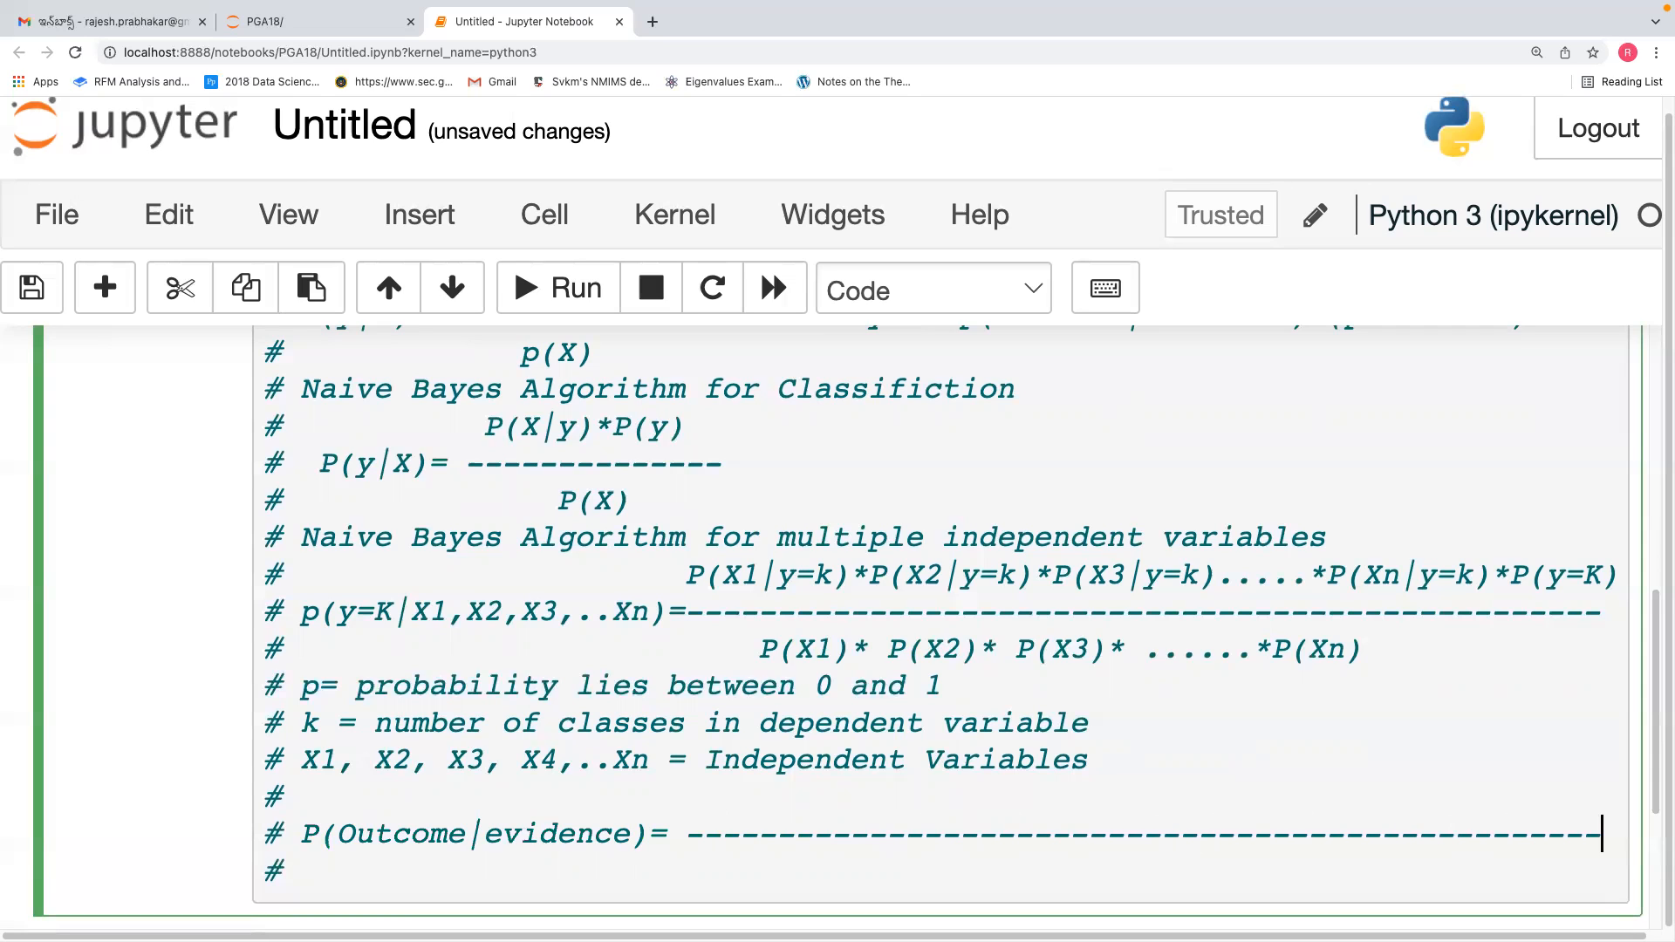
# Write the numerator "probability of likelihood of evidence * prior prob" above the new fraction bar, using the multiple-variable numerator as reference
pyautogui.click(424, 786)
pyautogui.write('probability')
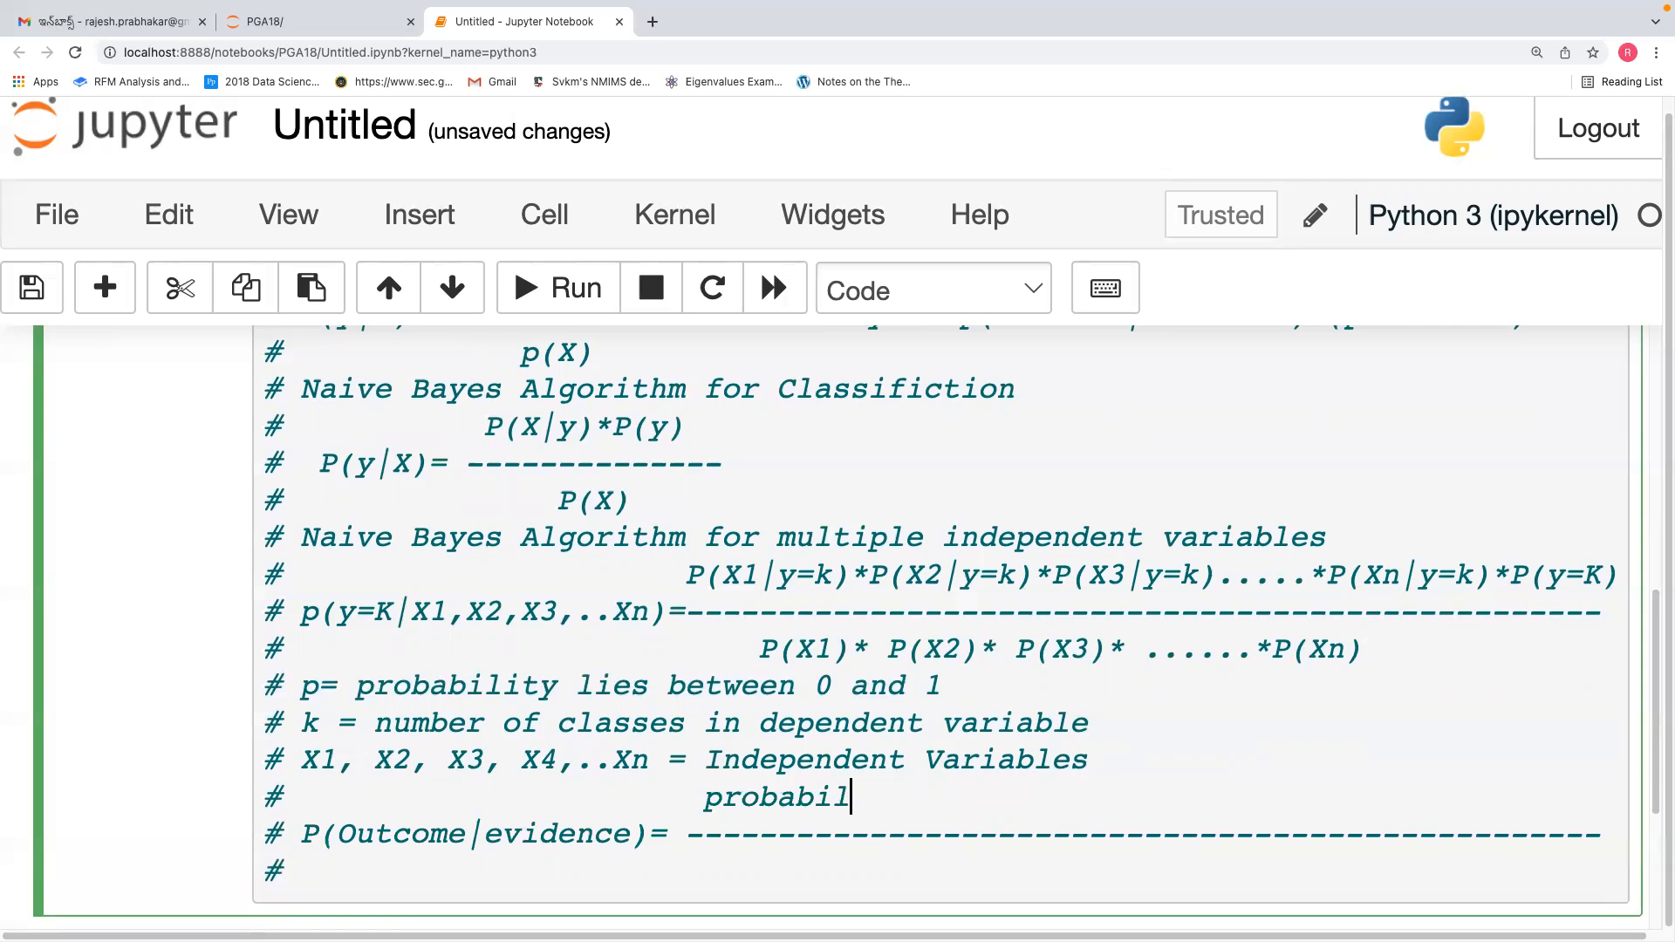
pyautogui.write(' of likeli')
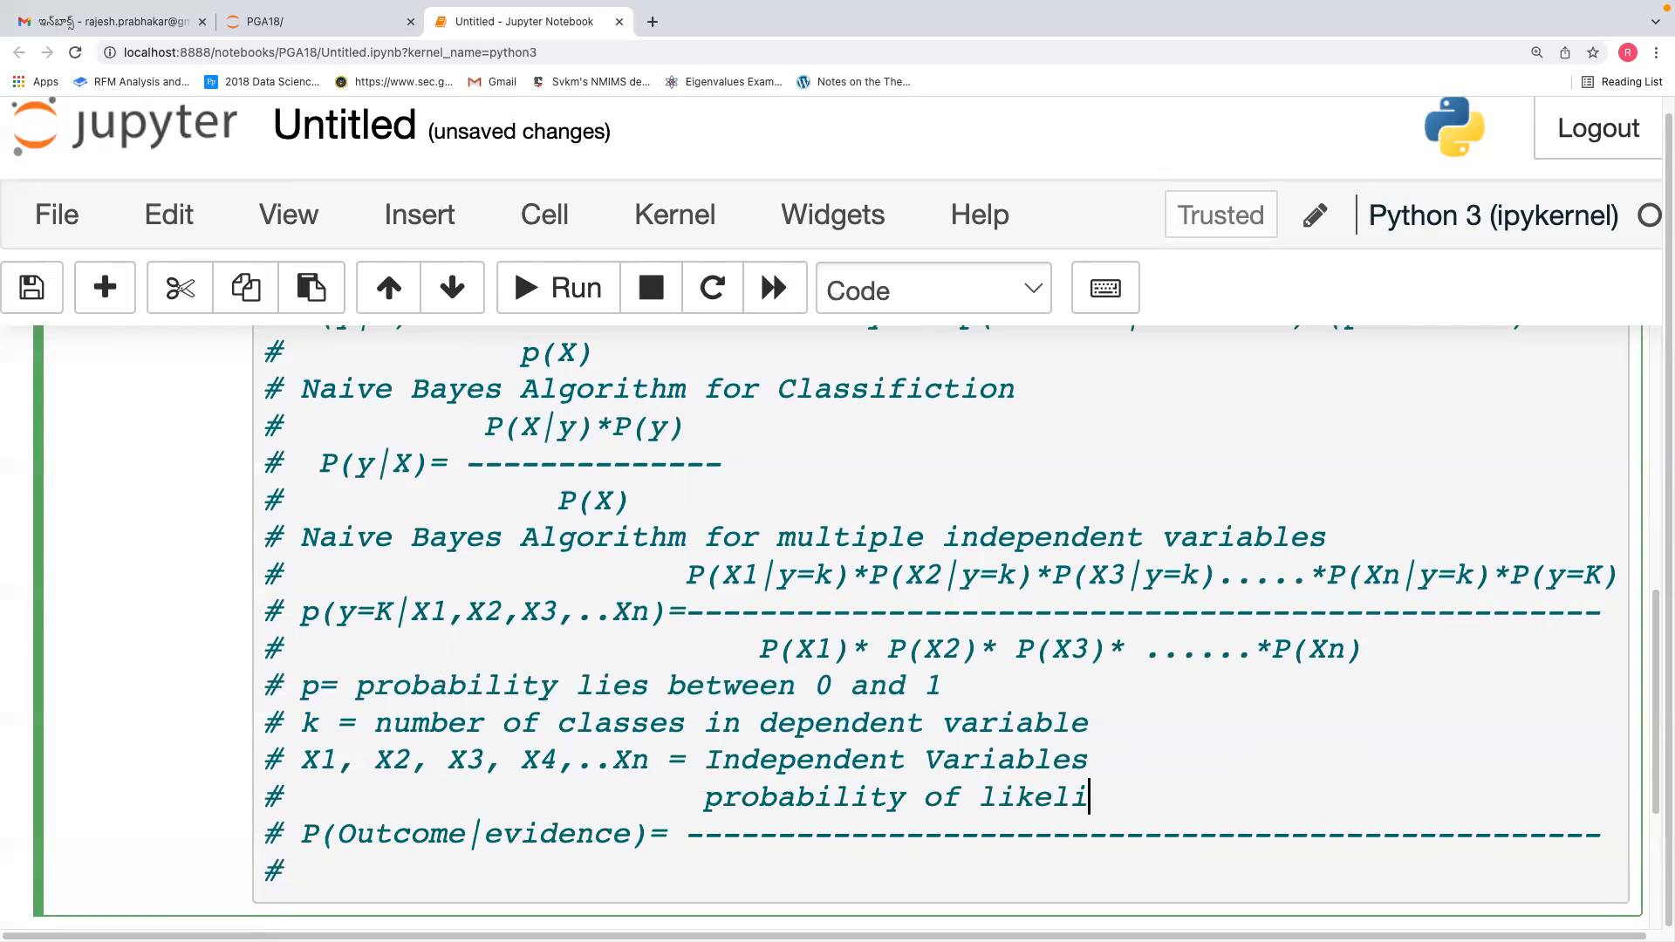
pyautogui.write('hood of evidence')
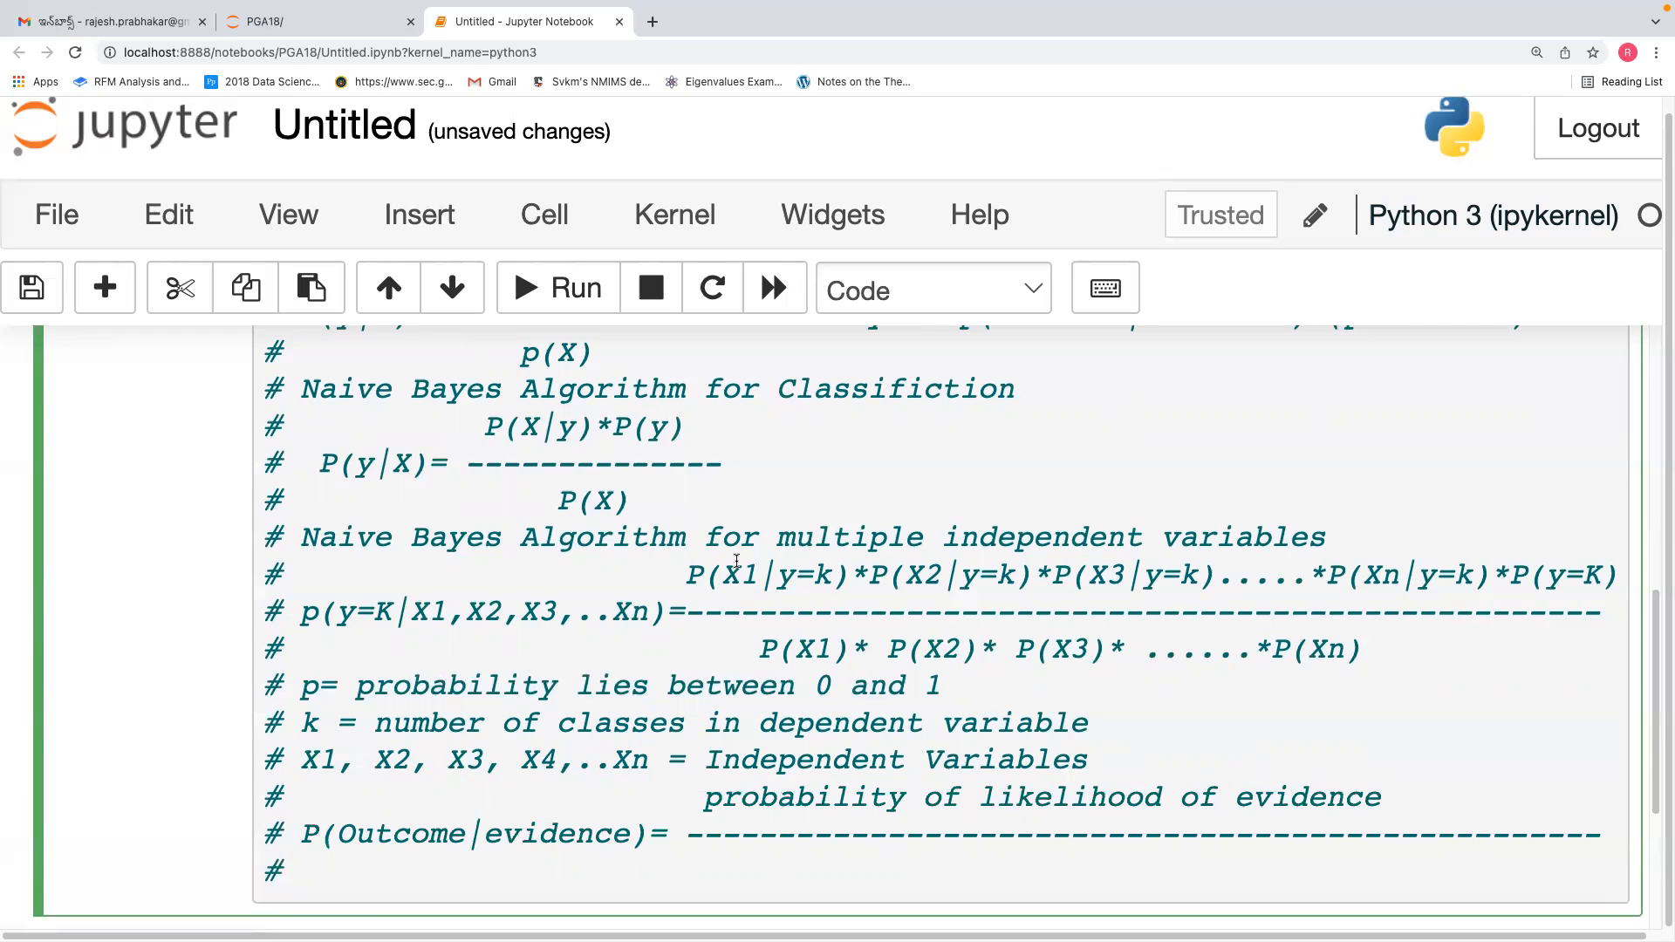
pyautogui.moveTo(685, 575); pyautogui.dragTo(1488, 582)
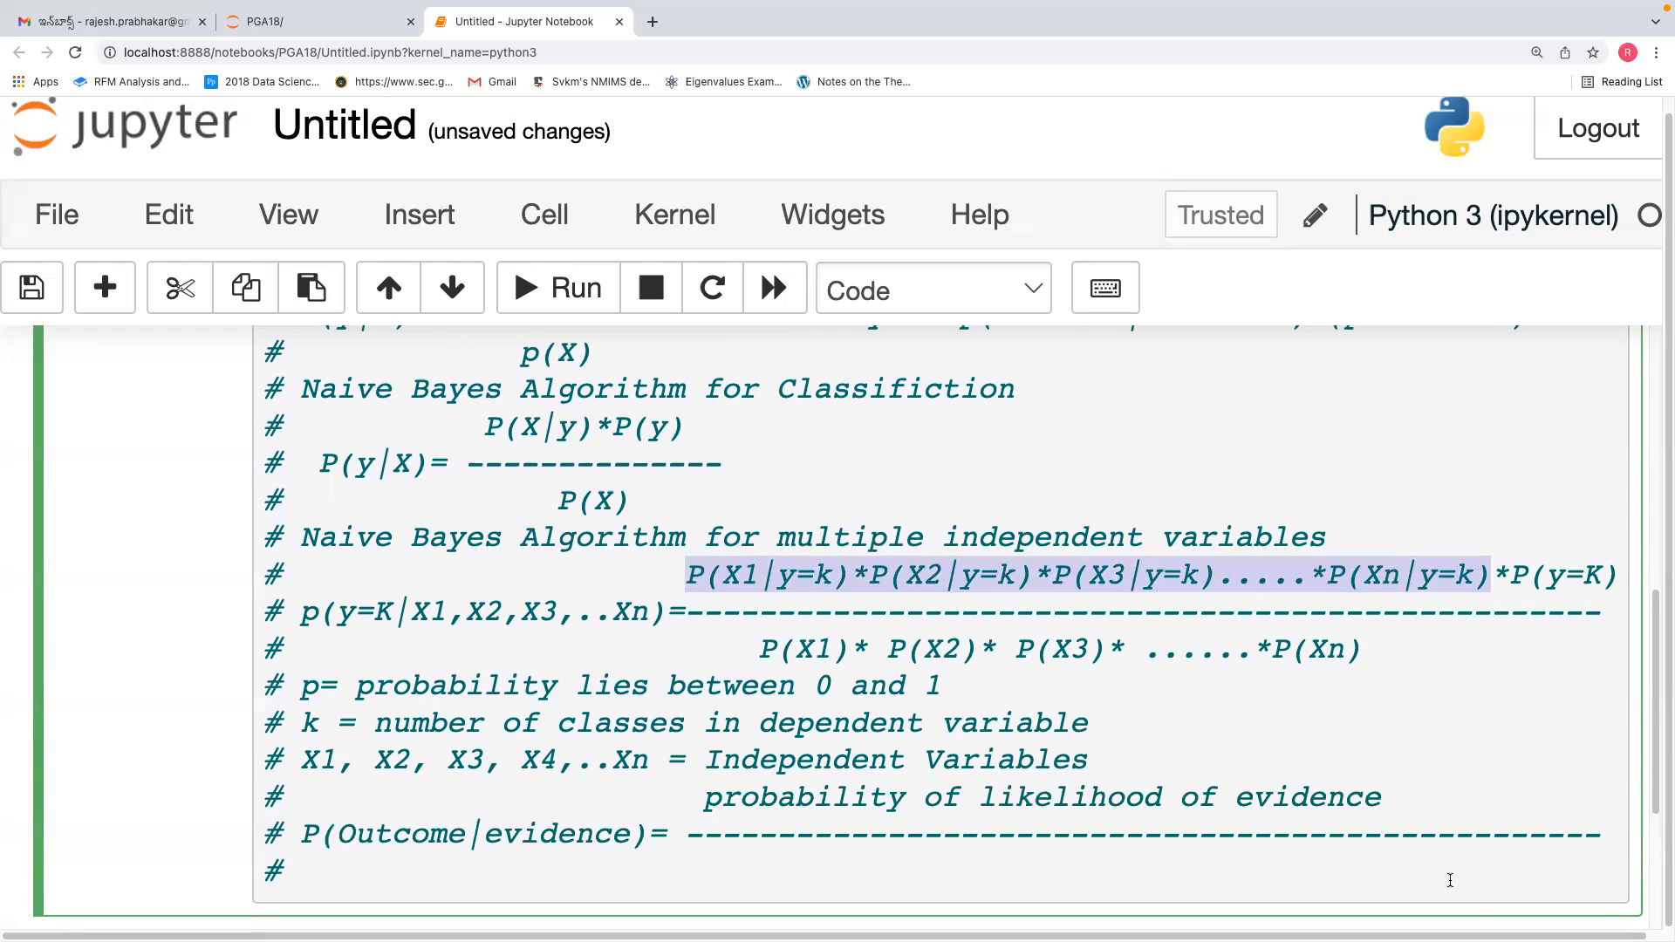
pyautogui.click(1438, 833)
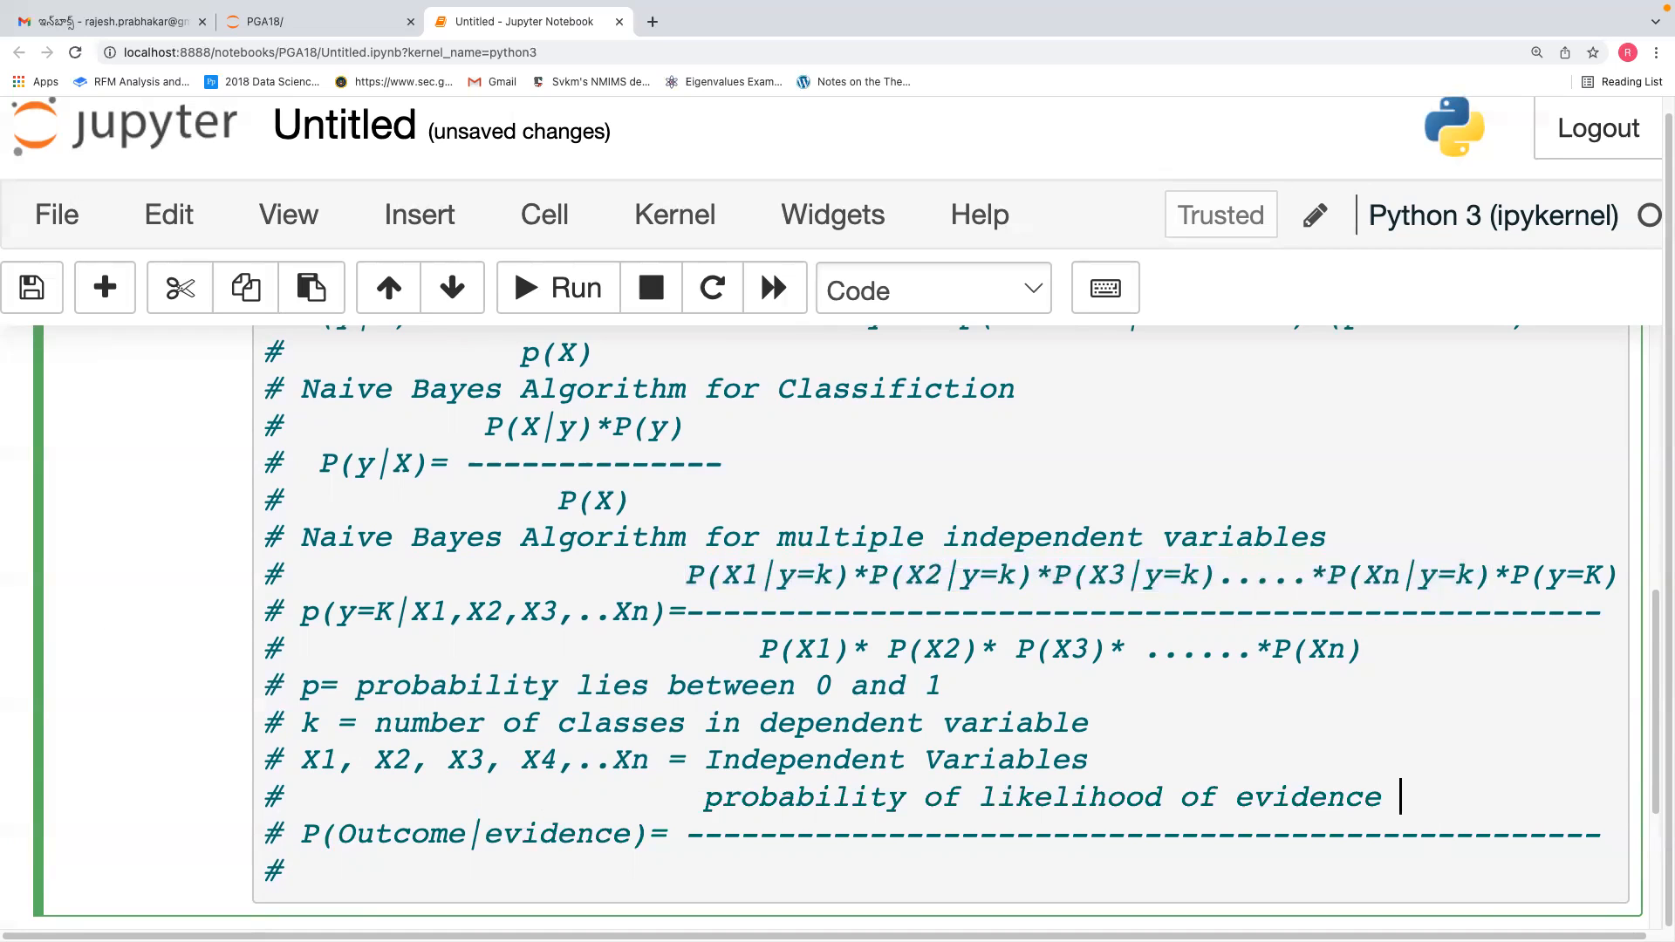
pyautogui.write('* prior prob')
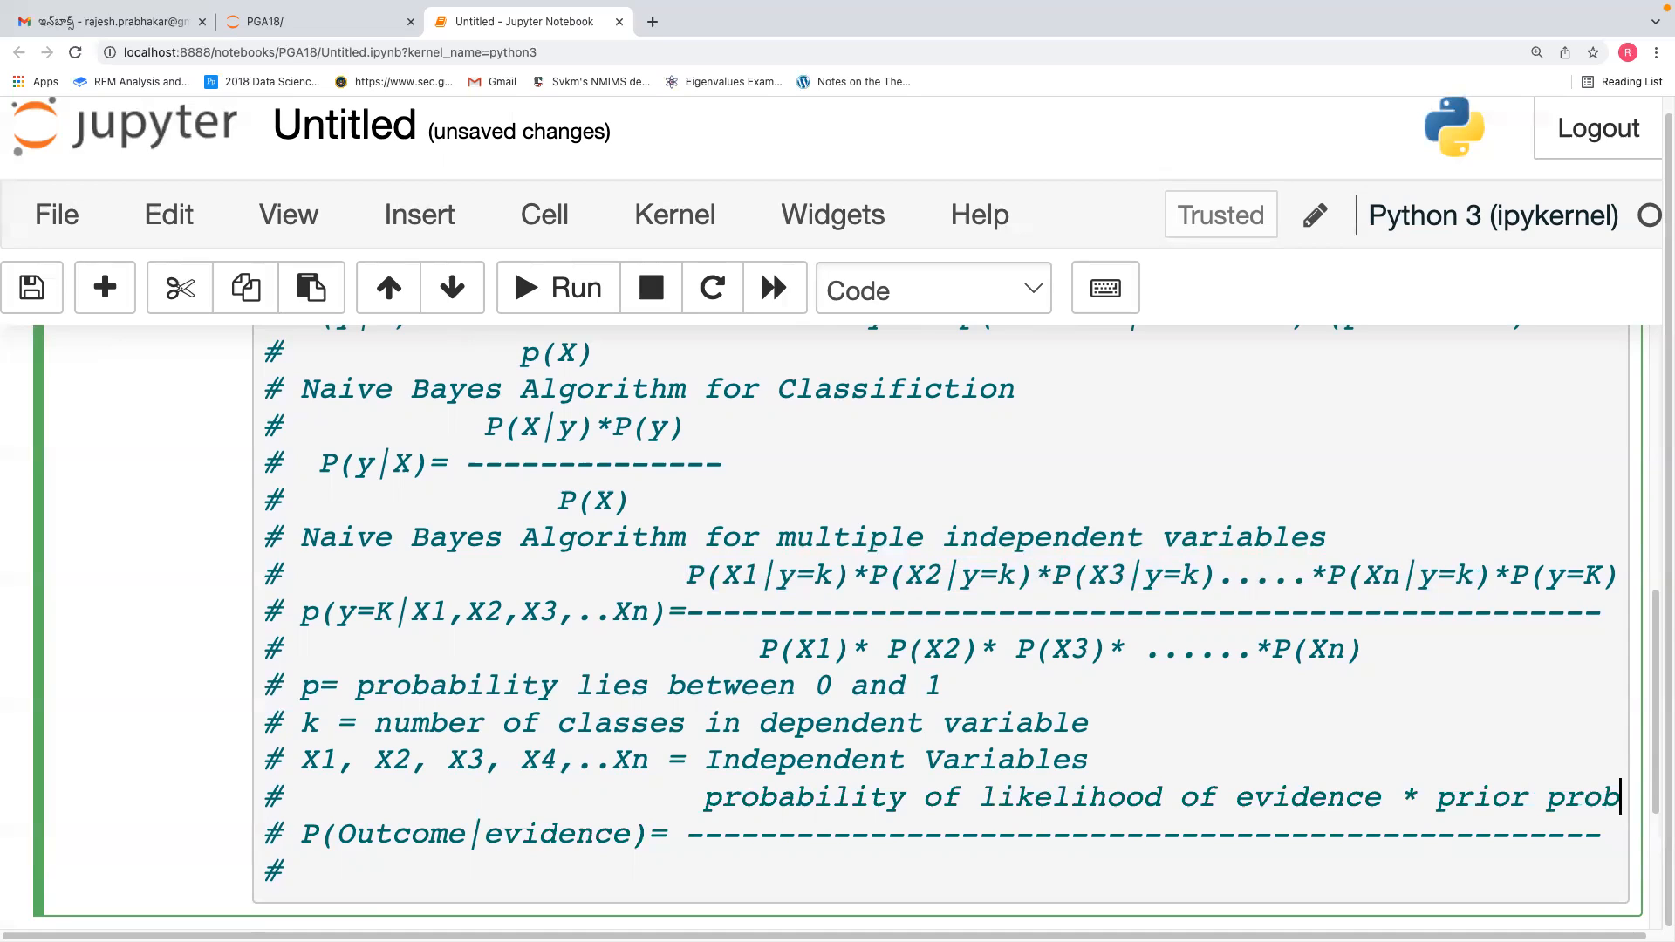
pyautogui.moveTo(1510, 575); pyautogui.dragTo(1616, 575)
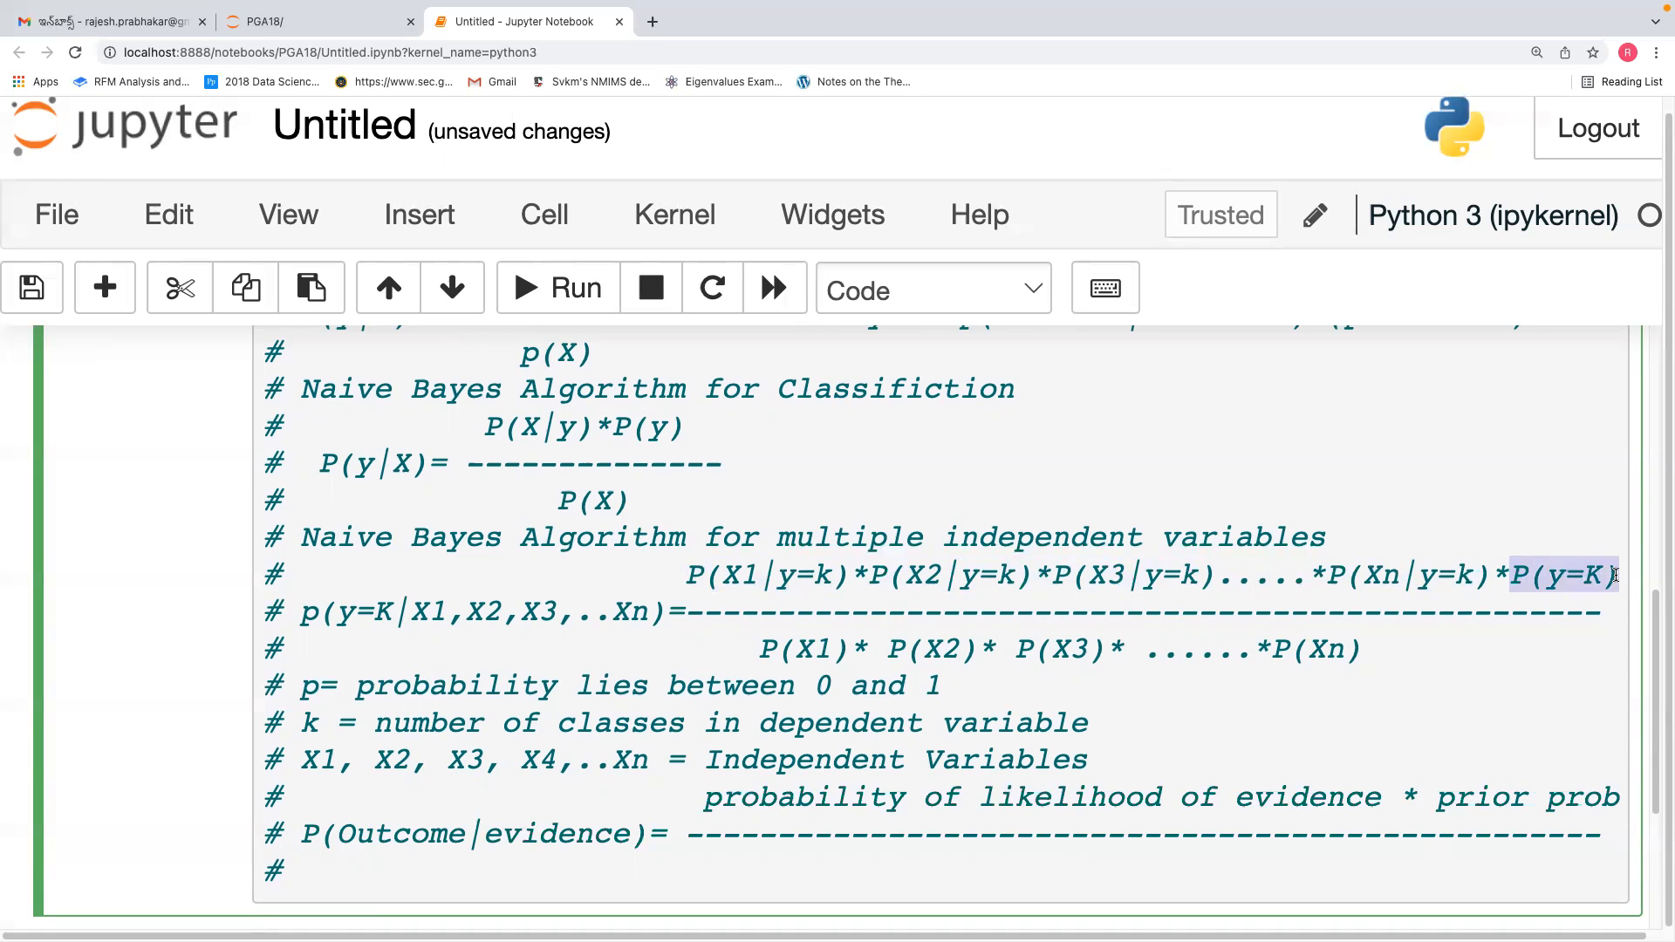
# Write the denominator "probability of evidence" below the P(Outcome|evidence) fraction bar
pyautogui.click(761, 864)
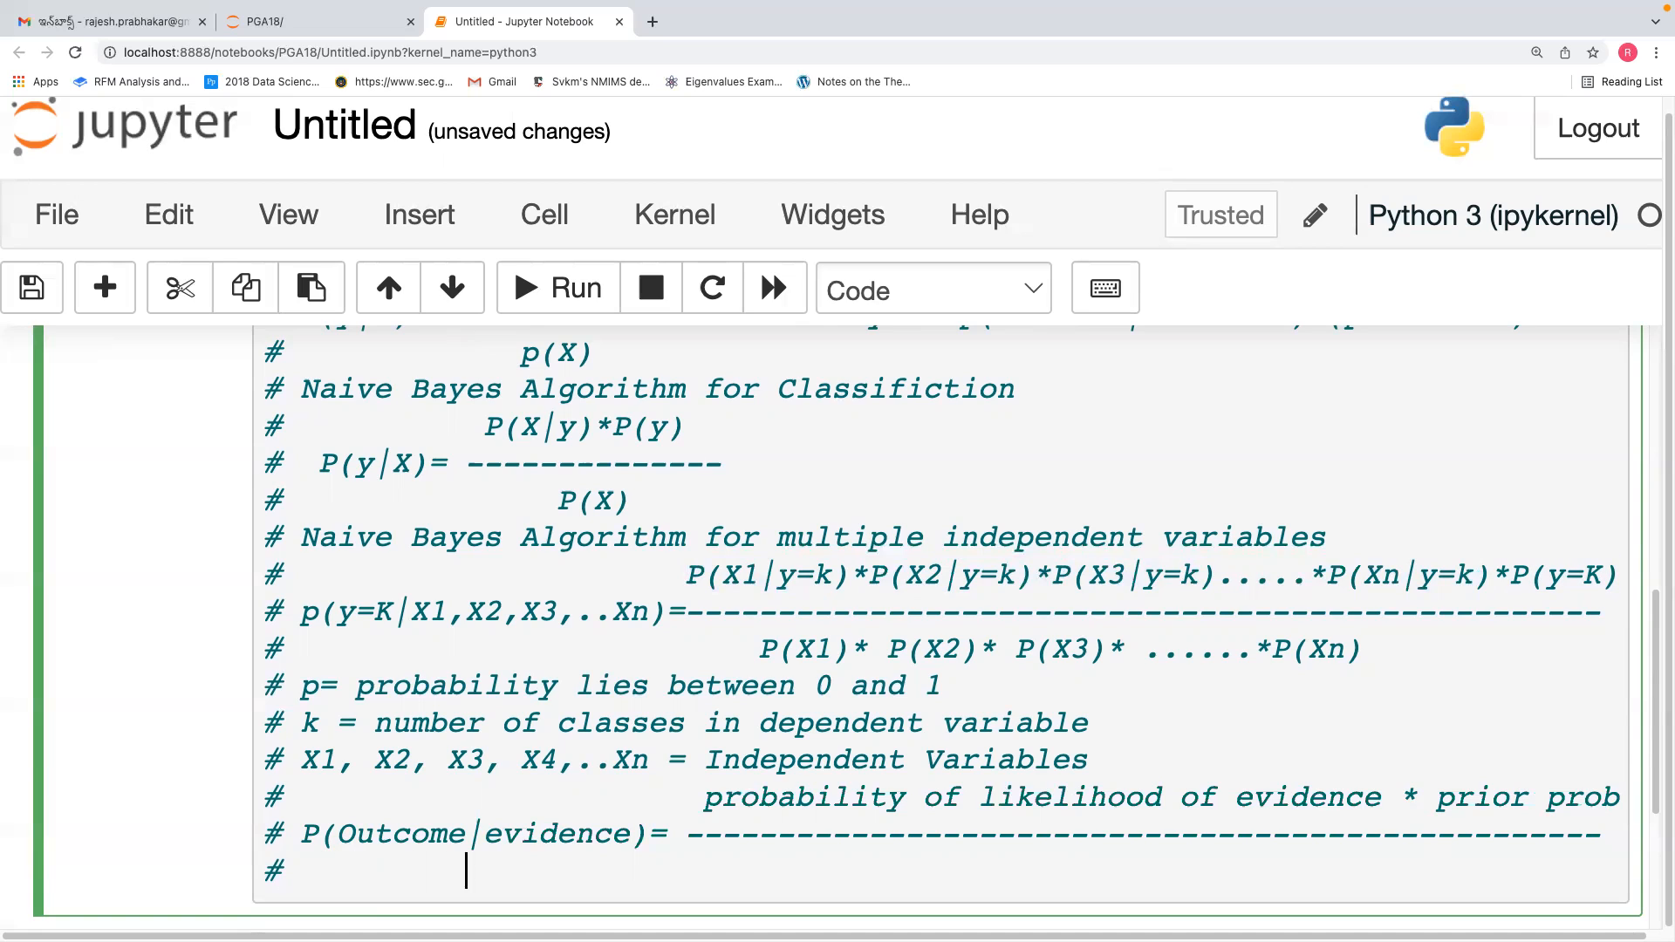
pyautogui.write('probabili')
pyautogui.write('ty')
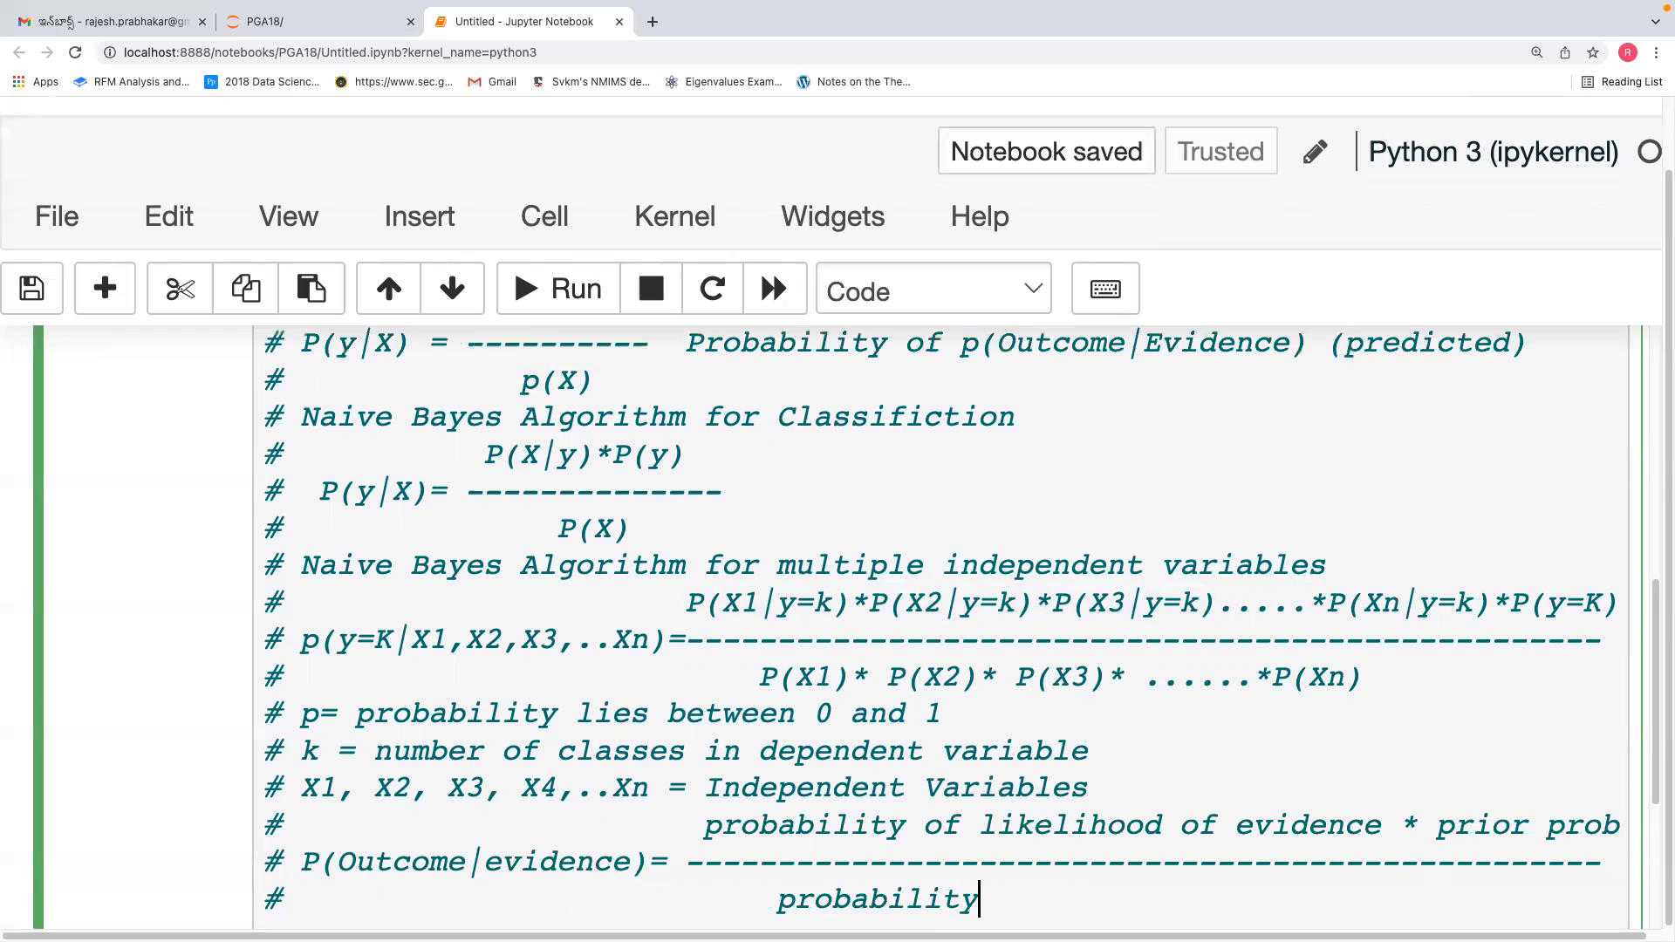
pyautogui.write(' of evidence')
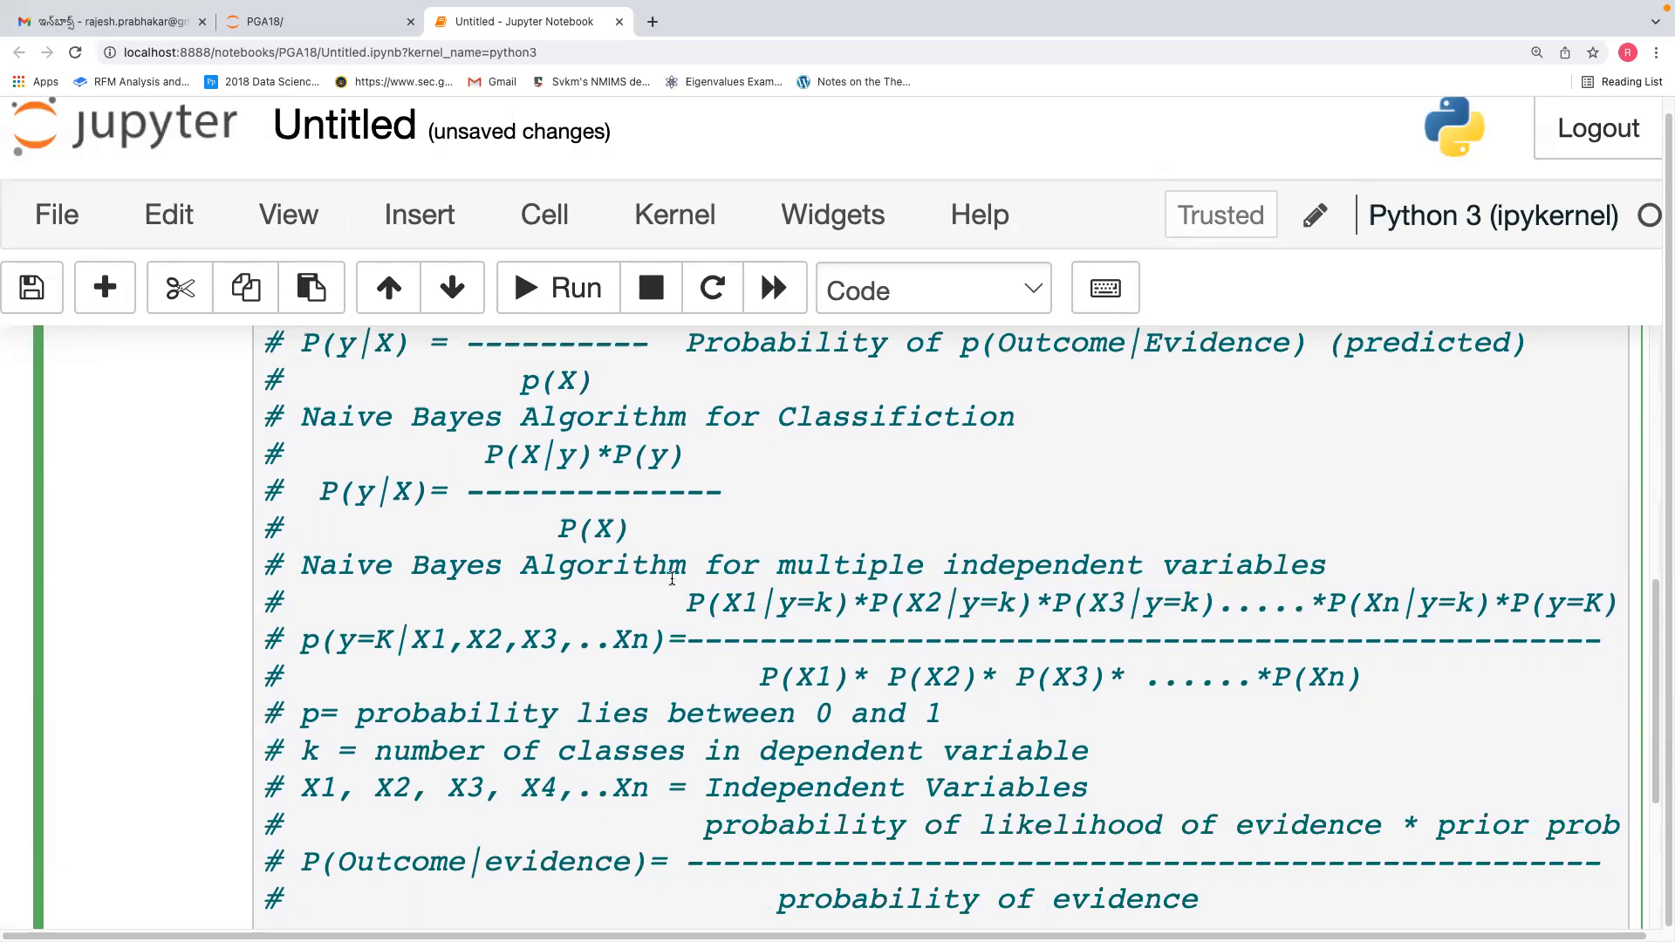
# Run the completed notes cell to get a new empty cell below it, and review the multiple-variable formula
pyautogui.moveTo(686, 602); pyautogui.dragTo(1486, 602)
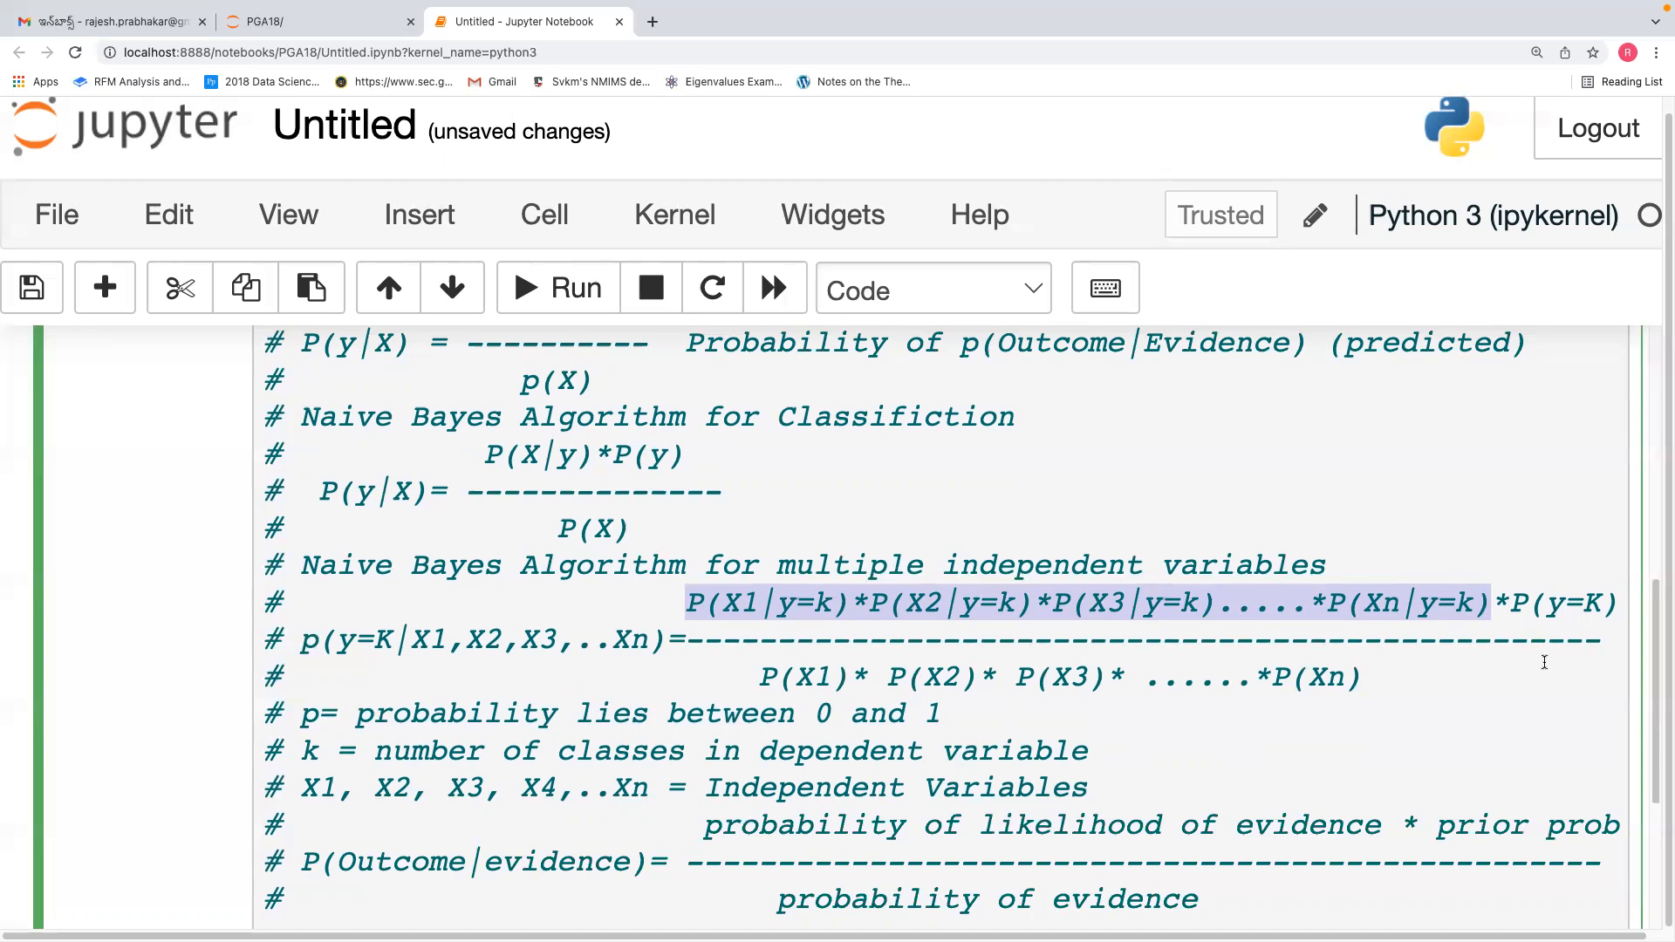
pyautogui.click(1366, 701)
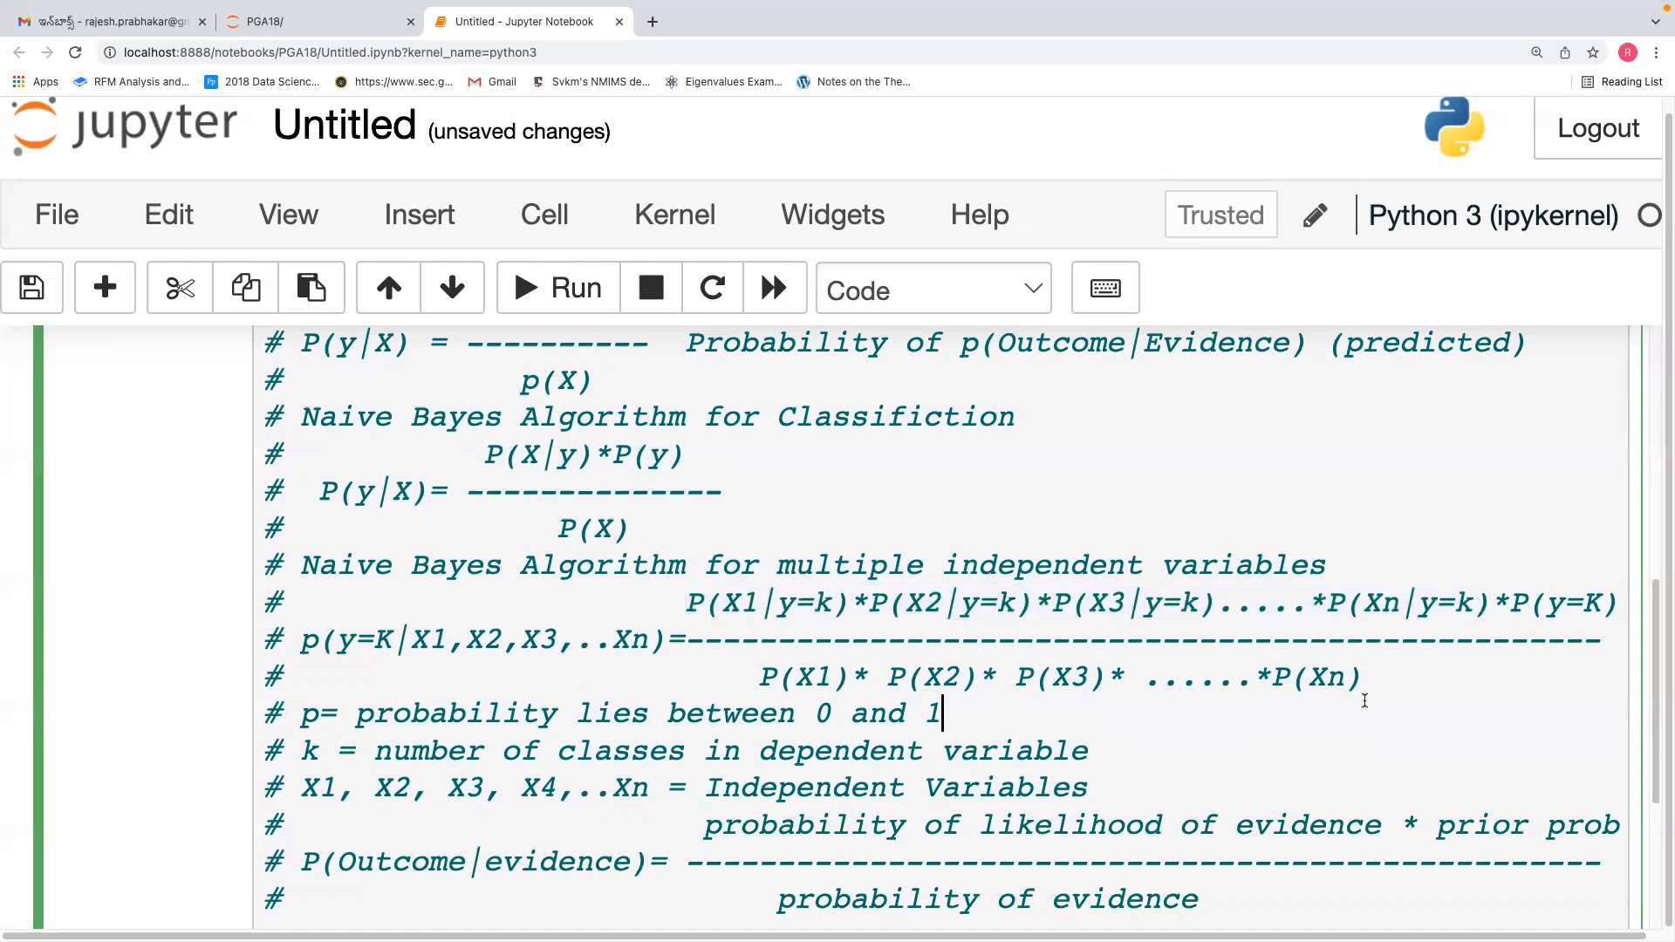
pyautogui.hotkey('shift', 'Return')
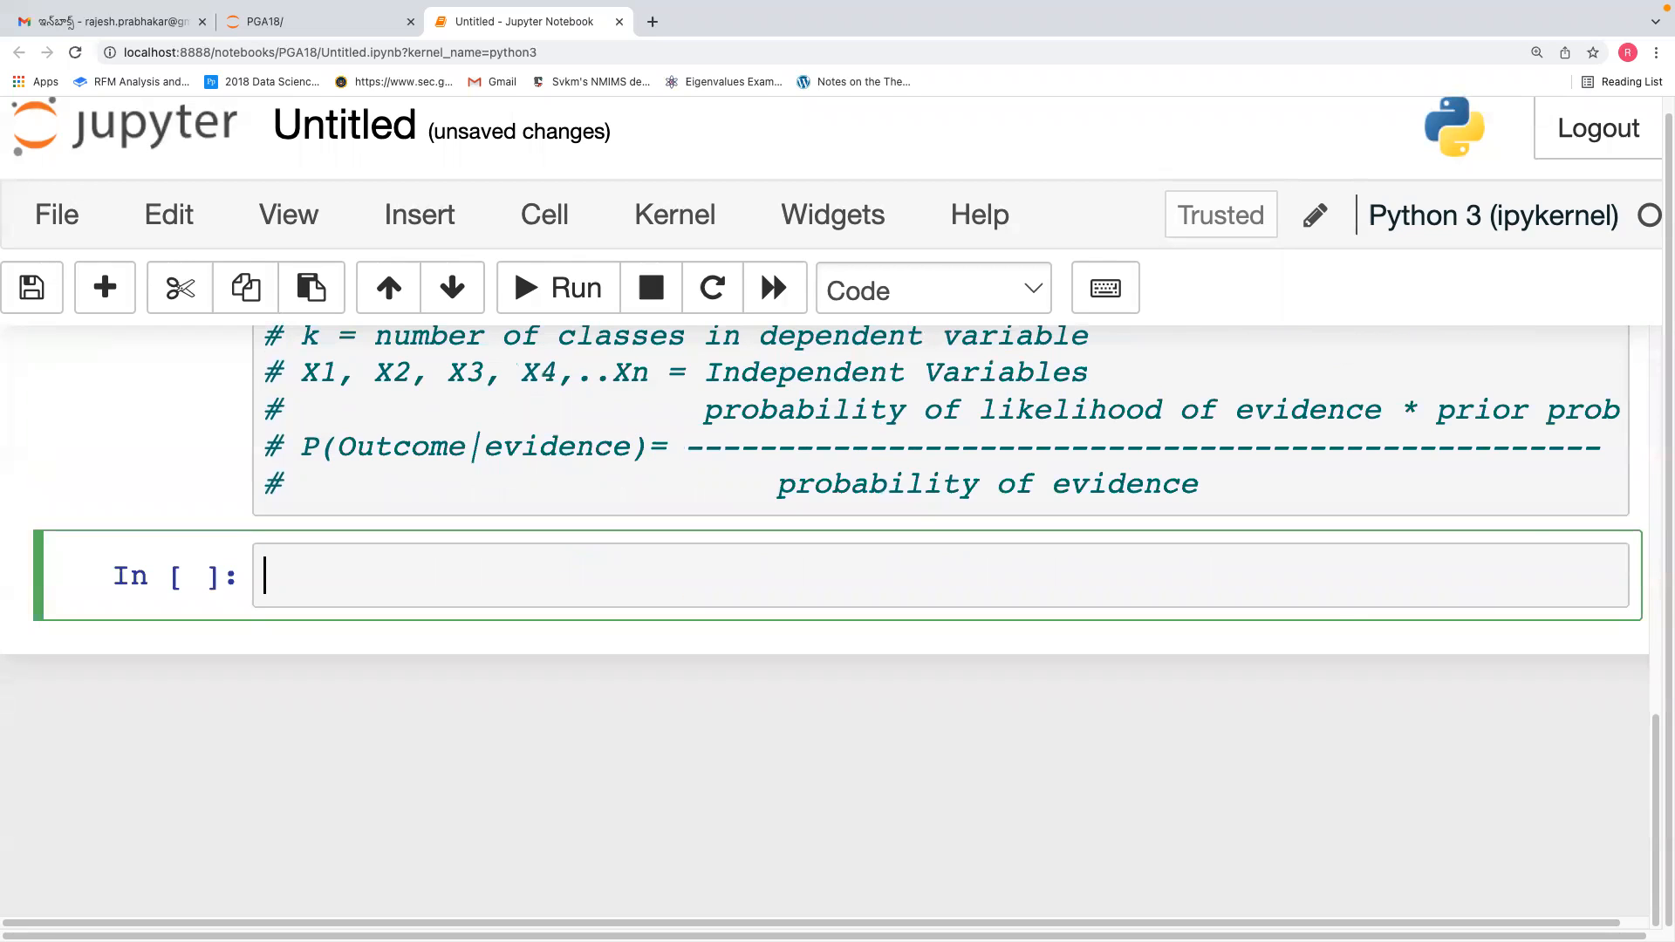
pyautogui.moveTo(1658, 786); pyautogui.dragTo(1664, 690)
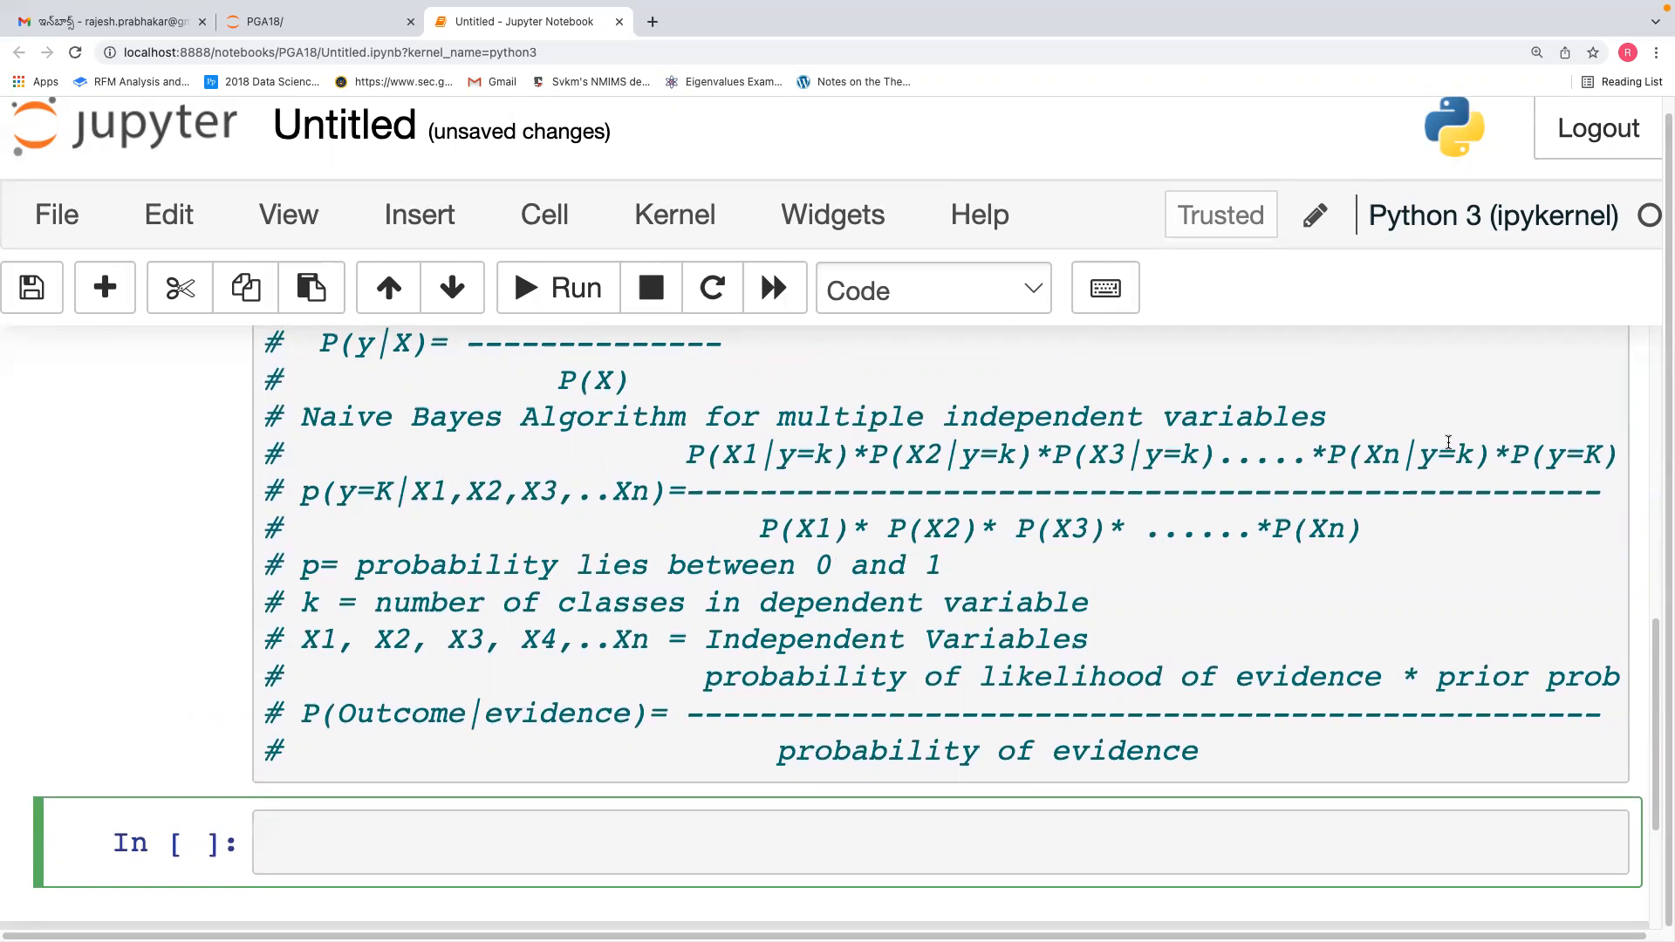
# Search Google Images for "naive bayes formula" in a new browser tab
pyautogui.click(652, 21)
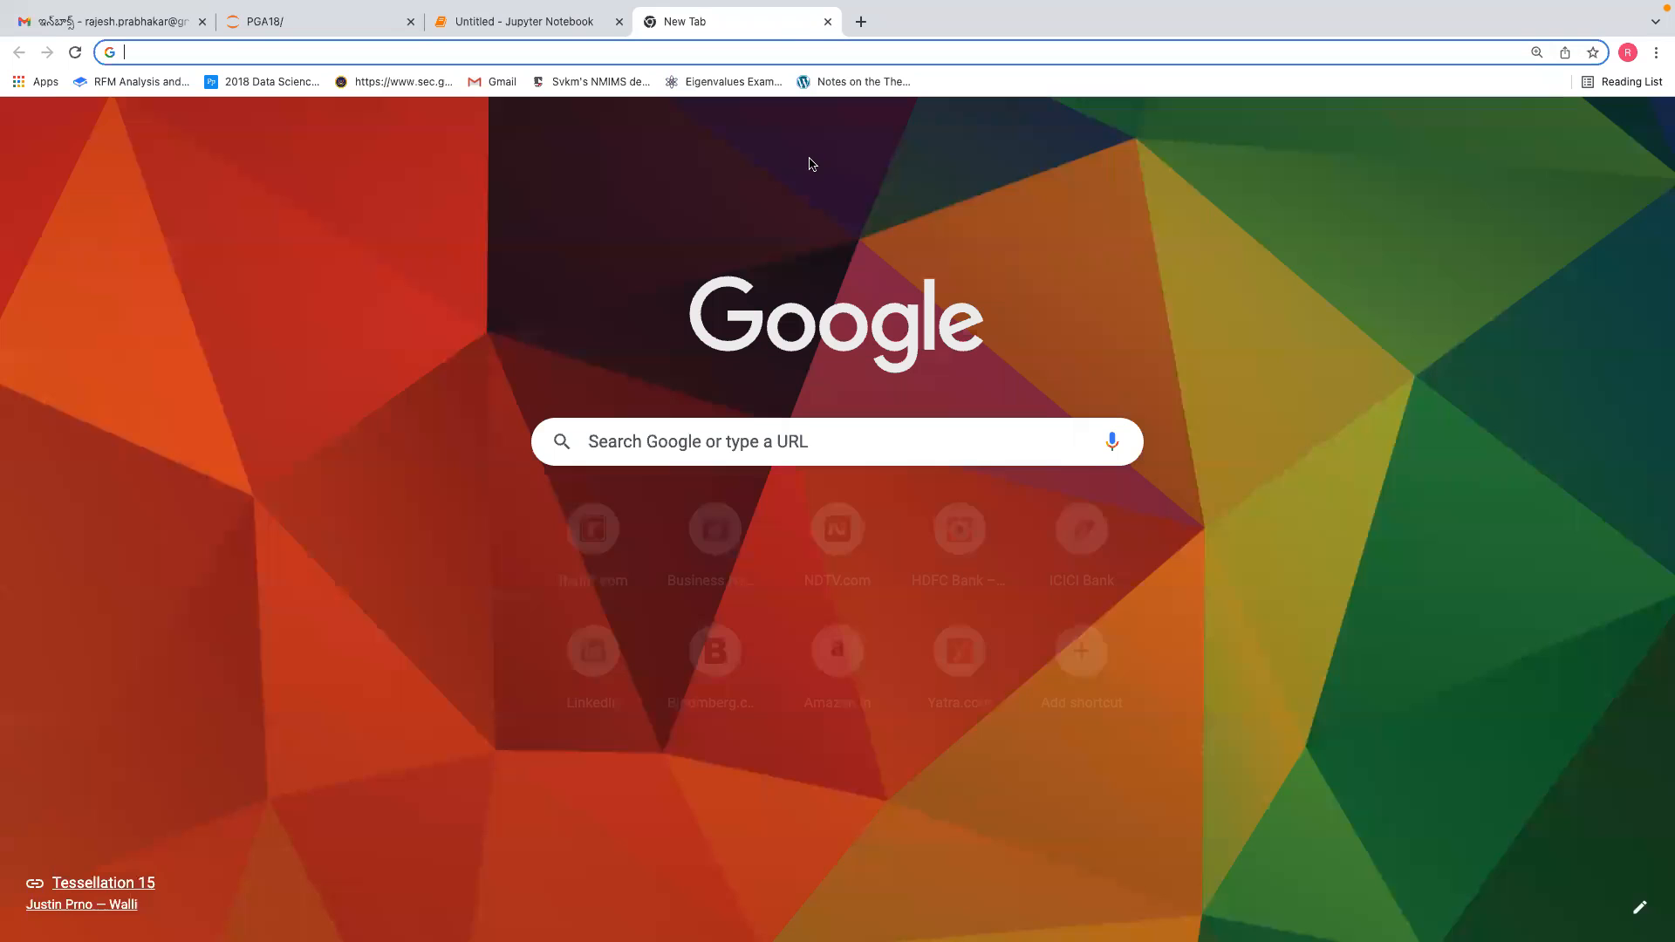
pyautogui.click(774, 445)
pyautogui.write('naive bayes formula')
pyautogui.press('Return')
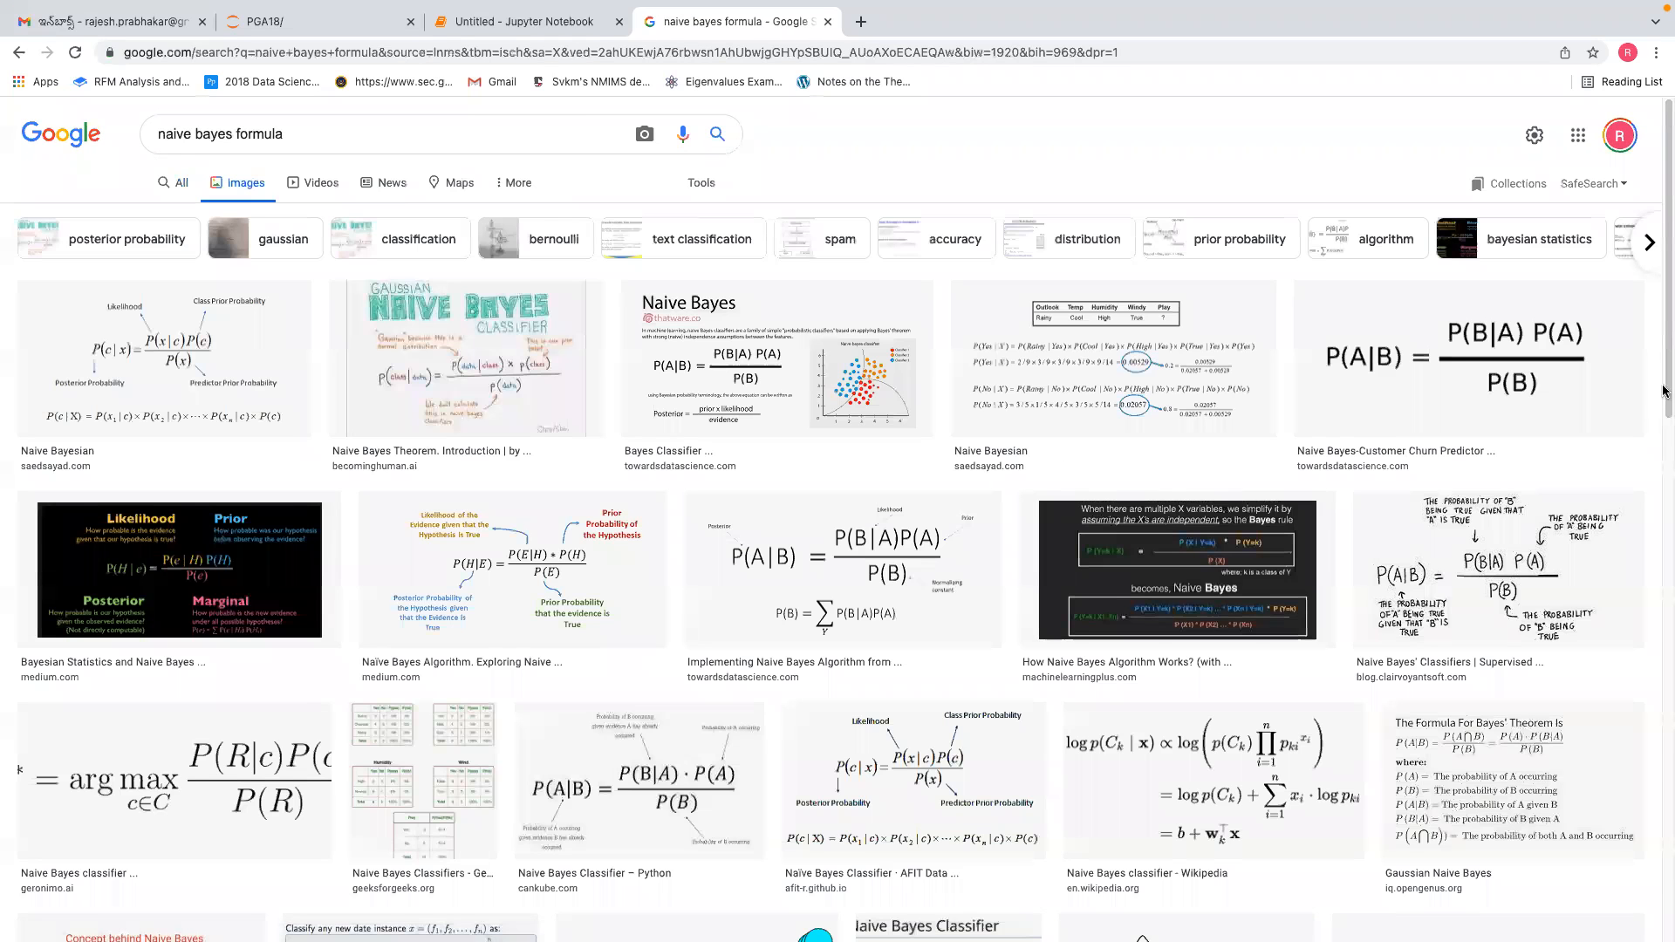
# Open the afit-r.github.io Naïve Bayes Classifier page from the image results and copy its formula image
pyautogui.click(987, 799)
pyautogui.click(1224, 471)
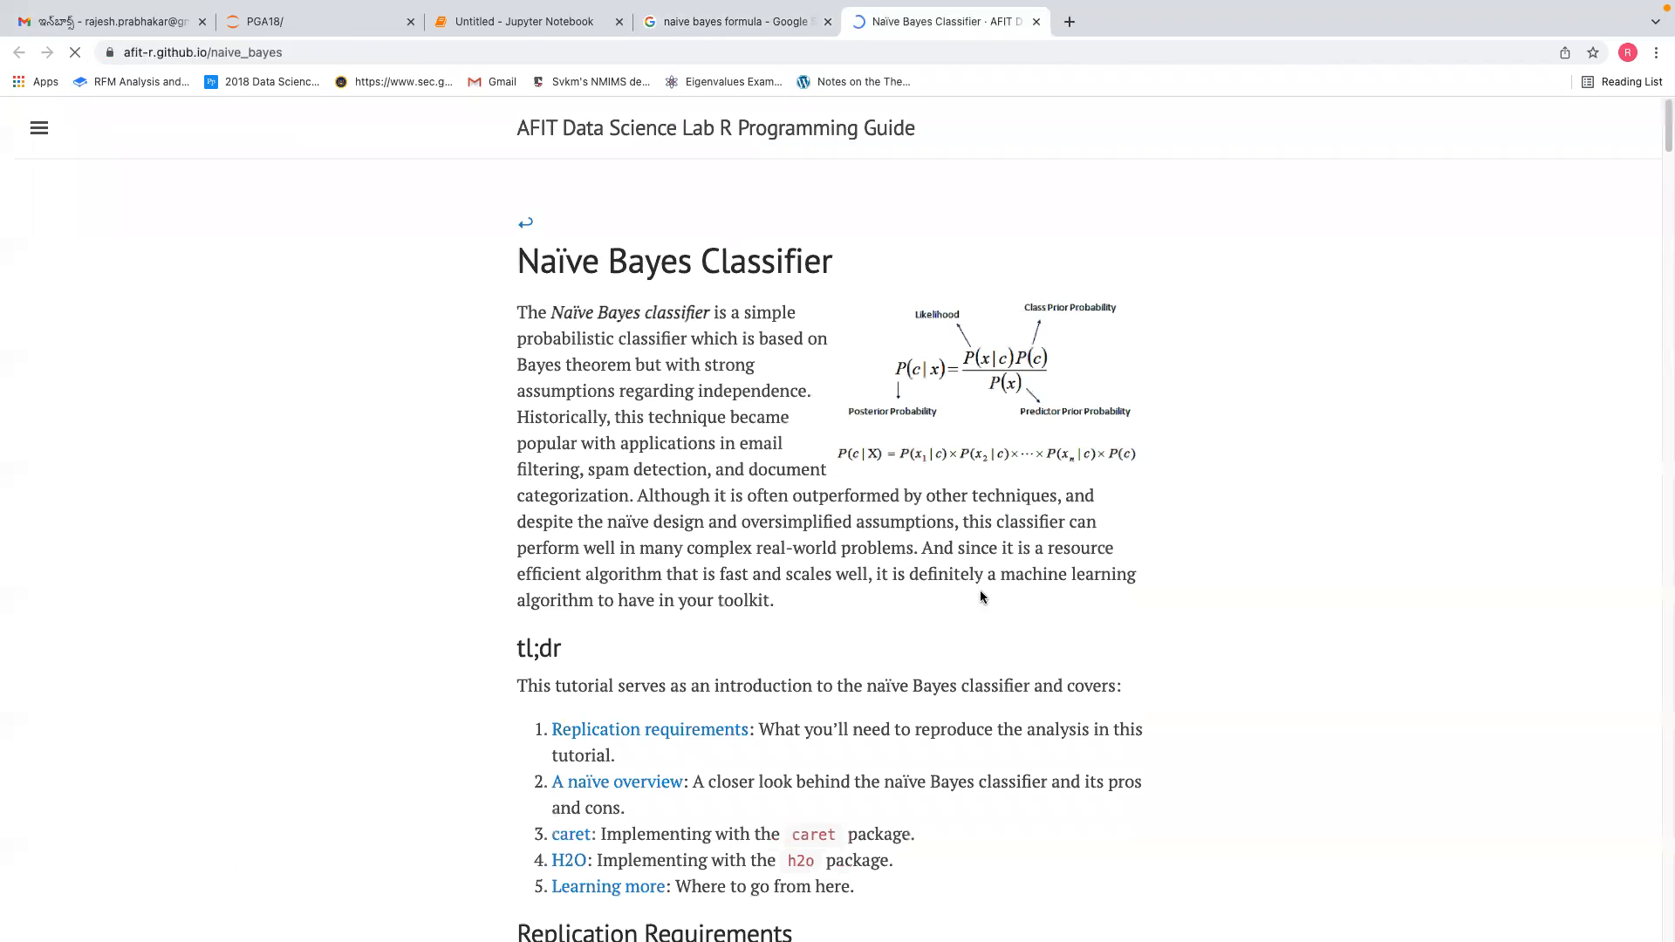
pyautogui.moveTo(1663, 142); pyautogui.dragTo(1652, 100)
pyautogui.rightClick(1046, 363)
pyautogui.click(1090, 409)
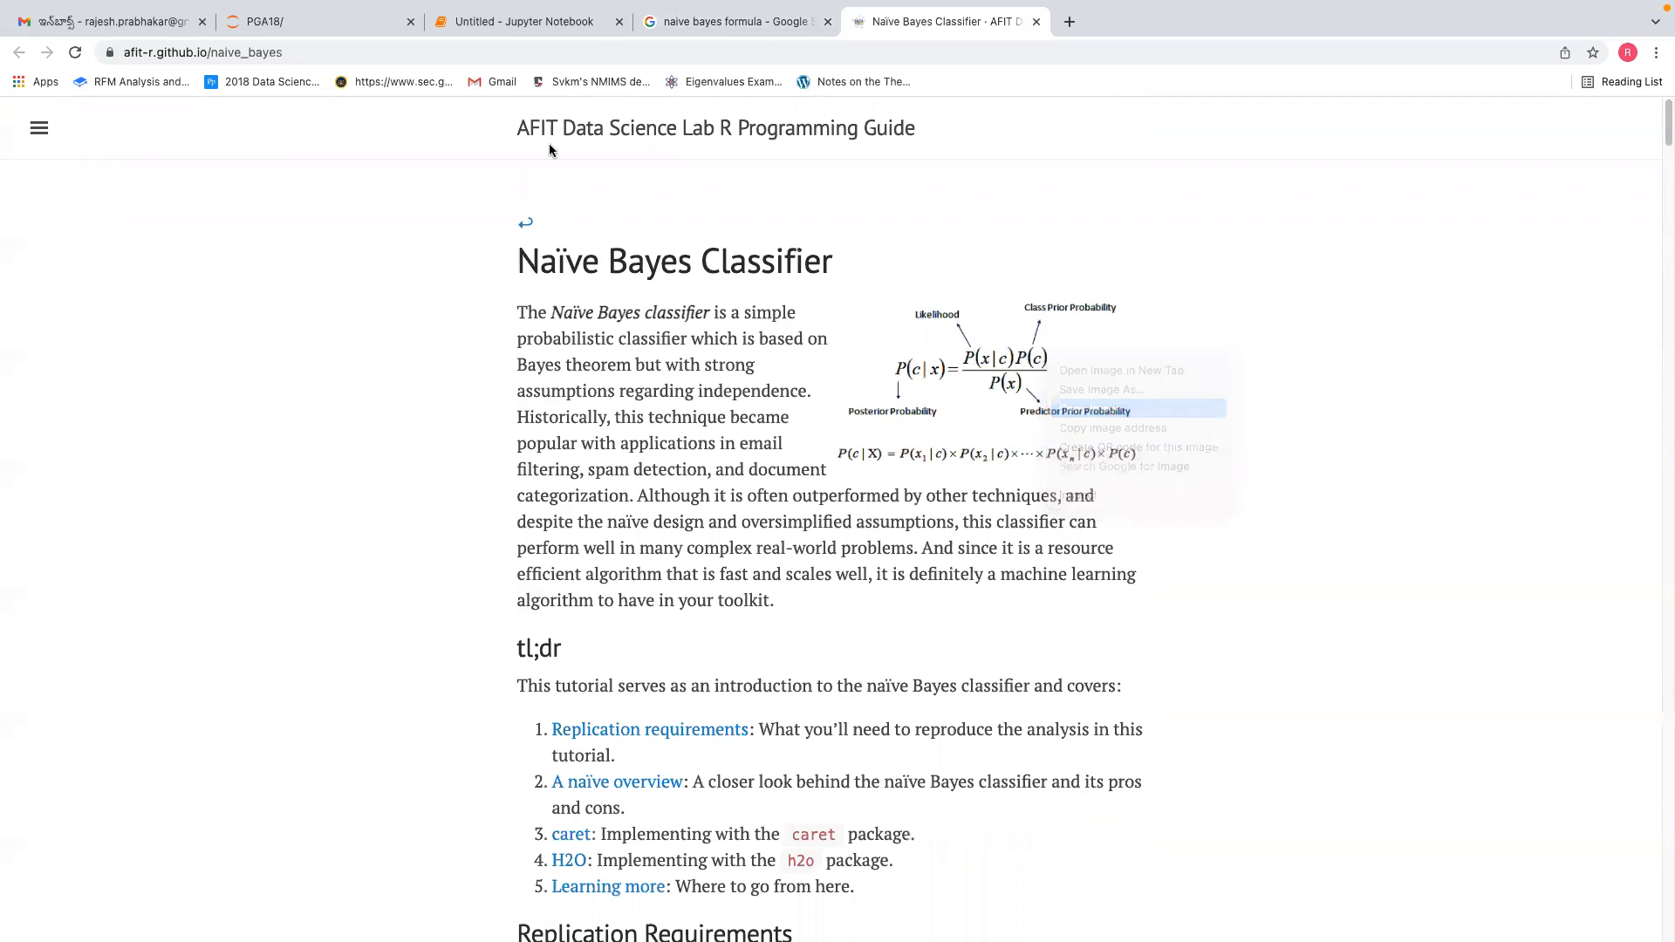
# Return to the Untitled Jupyter notebook and change the empty cell below the formula notes to Markdown
pyautogui.click(567, 64)
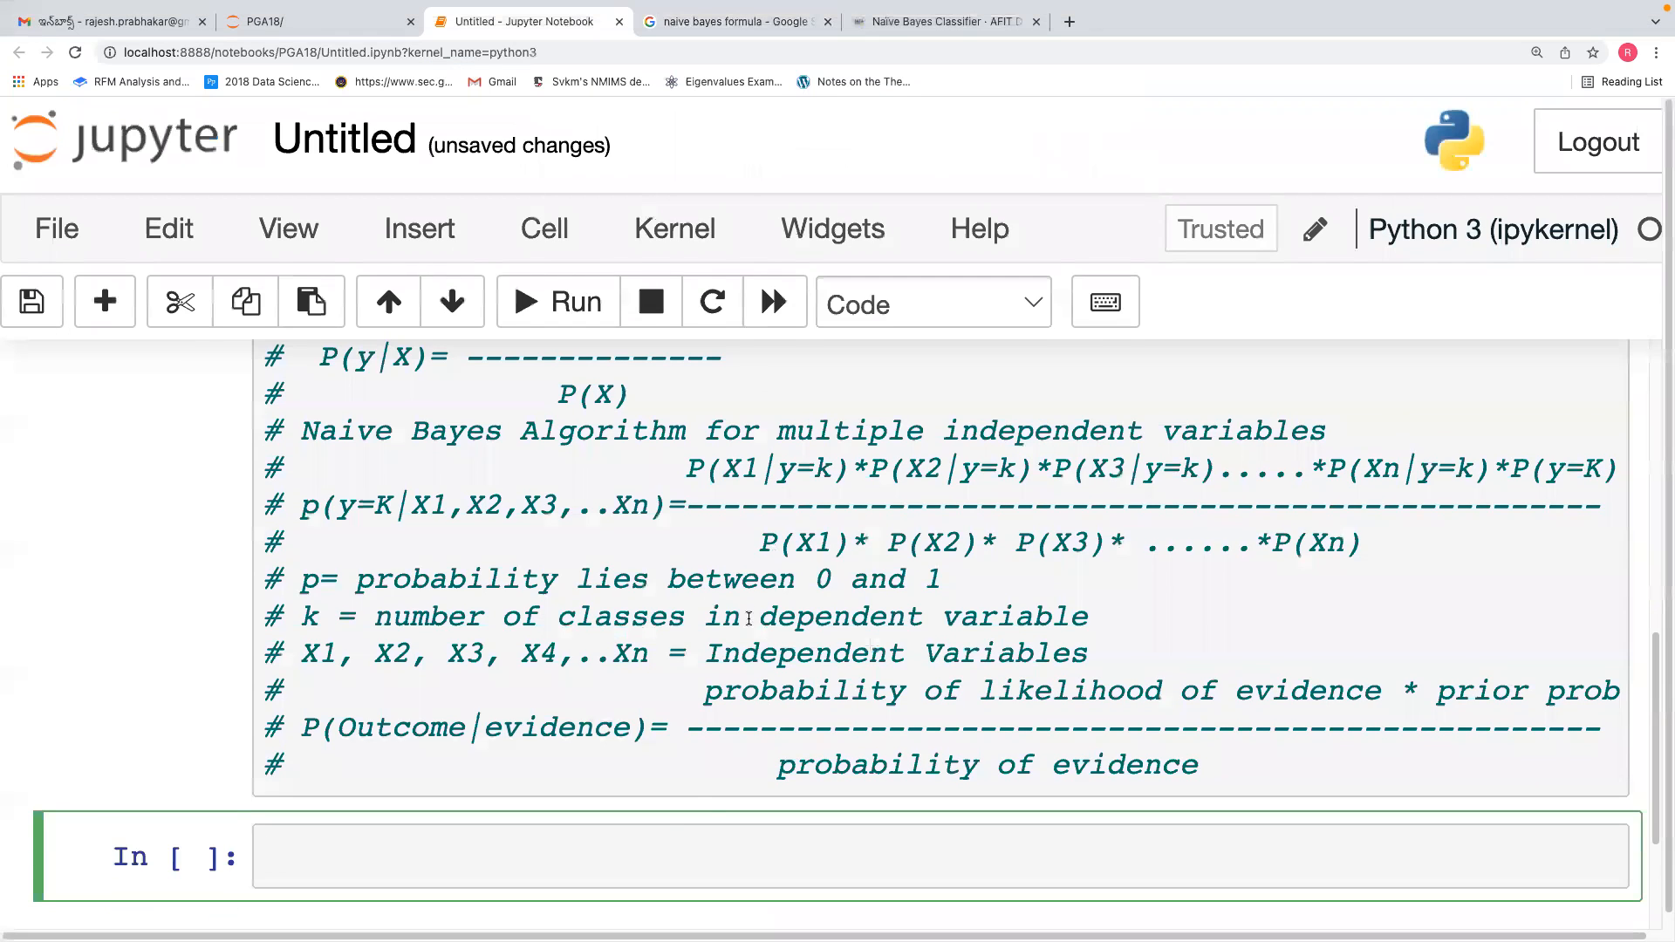
pyautogui.click(572, 228)
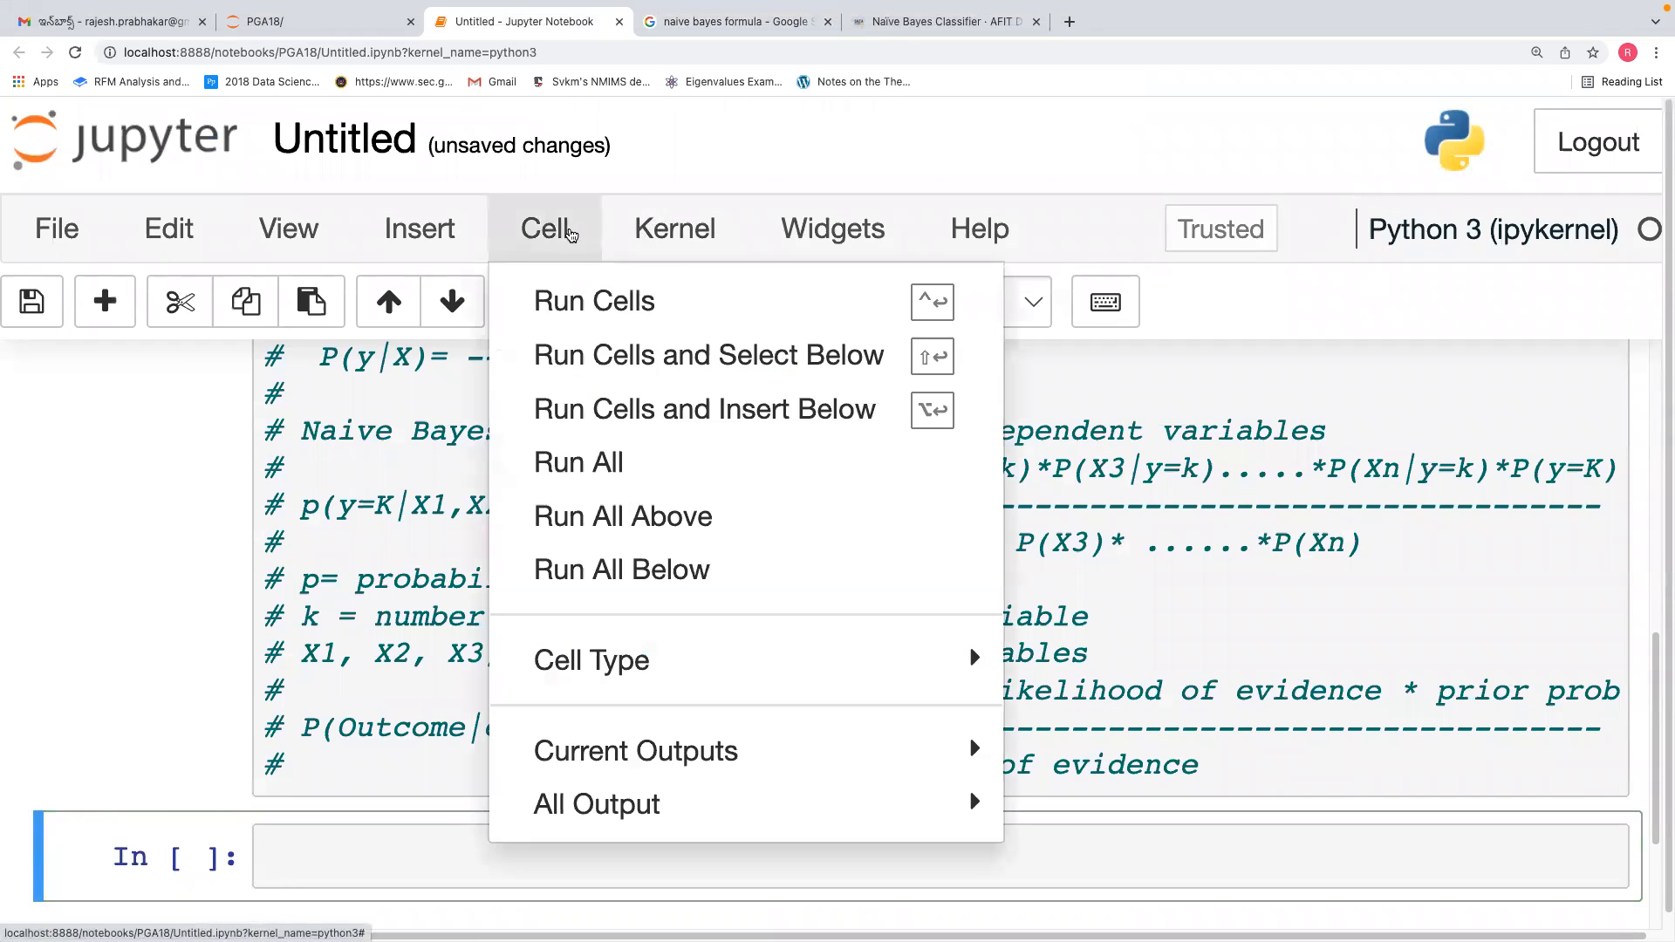
pyautogui.moveTo(887, 673)
pyautogui.click(1086, 714)
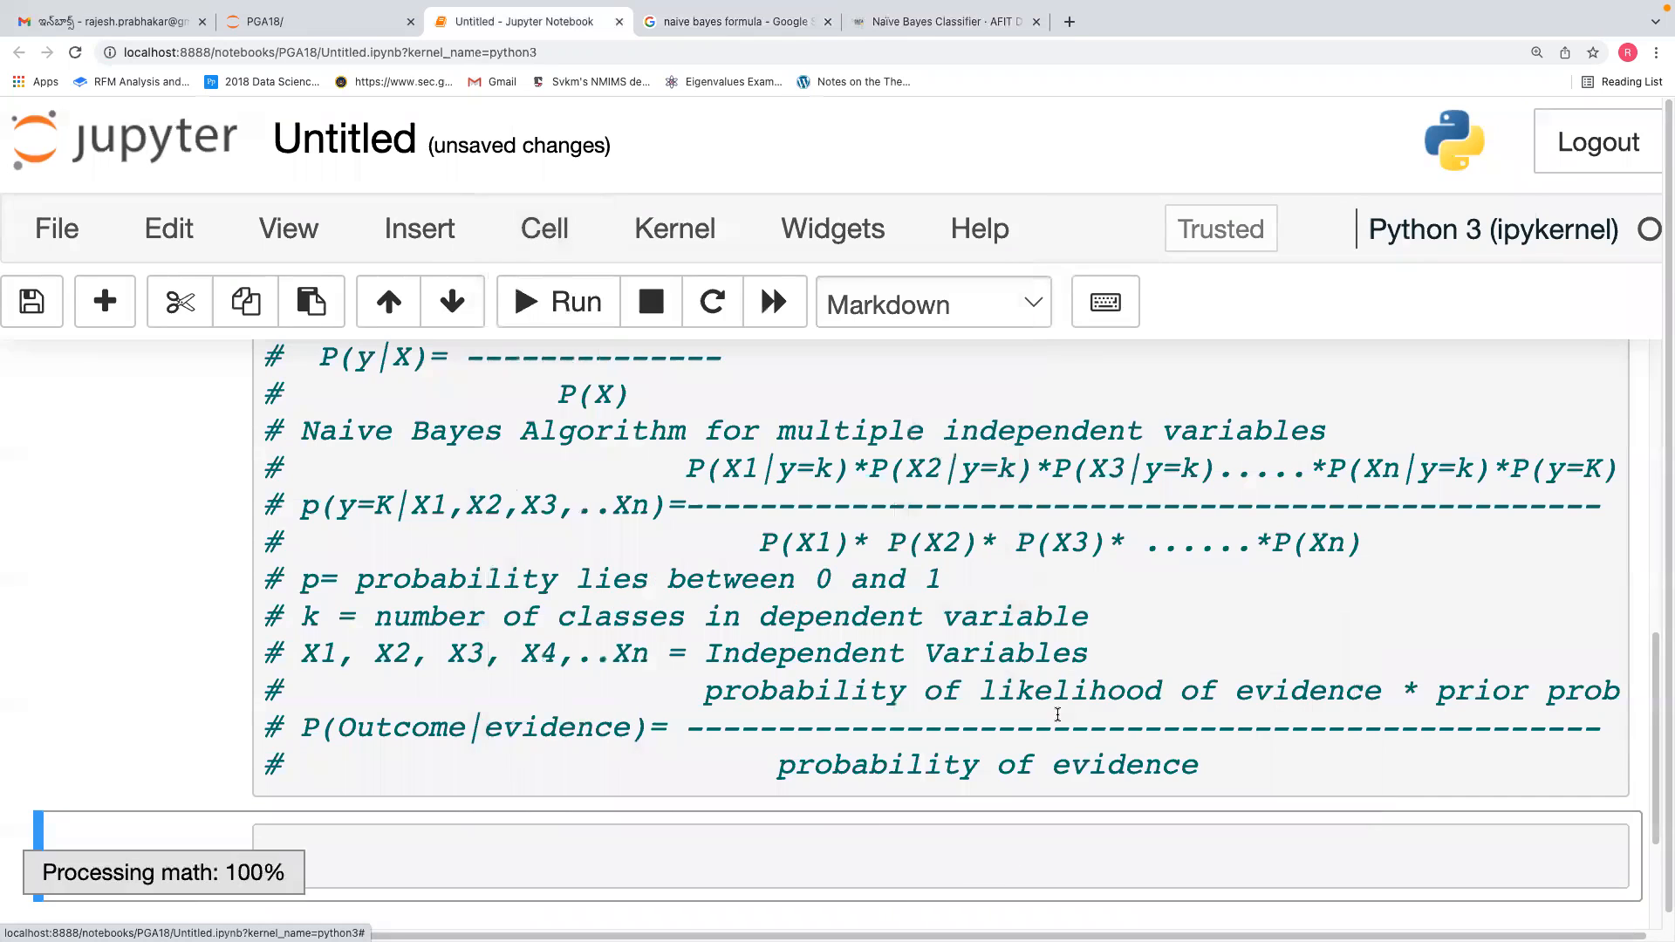
# Paste the copied formula image into the Markdown cell and run it to render the Naive Bayes formula
pyautogui.click(771, 842)
pyautogui.press('super+v')
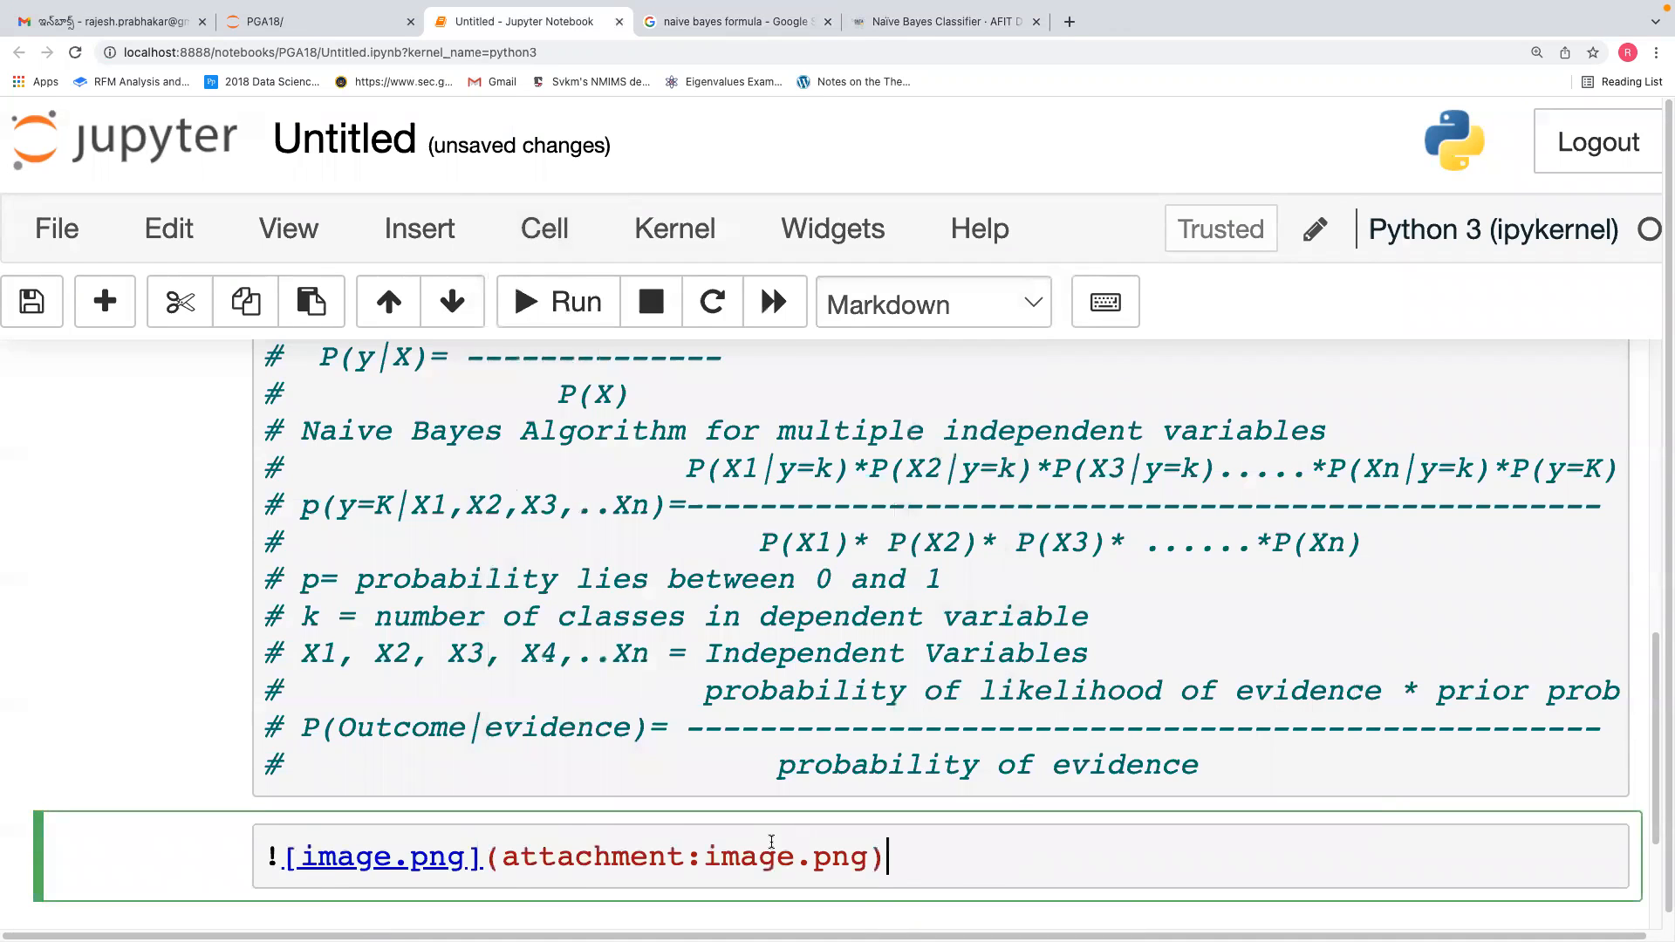
pyautogui.hotkey('shift', 'Return')
pyautogui.scroll(-1, 1658, 780)
pyautogui.moveTo(1658, 779); pyautogui.dragTo(1658, 800)
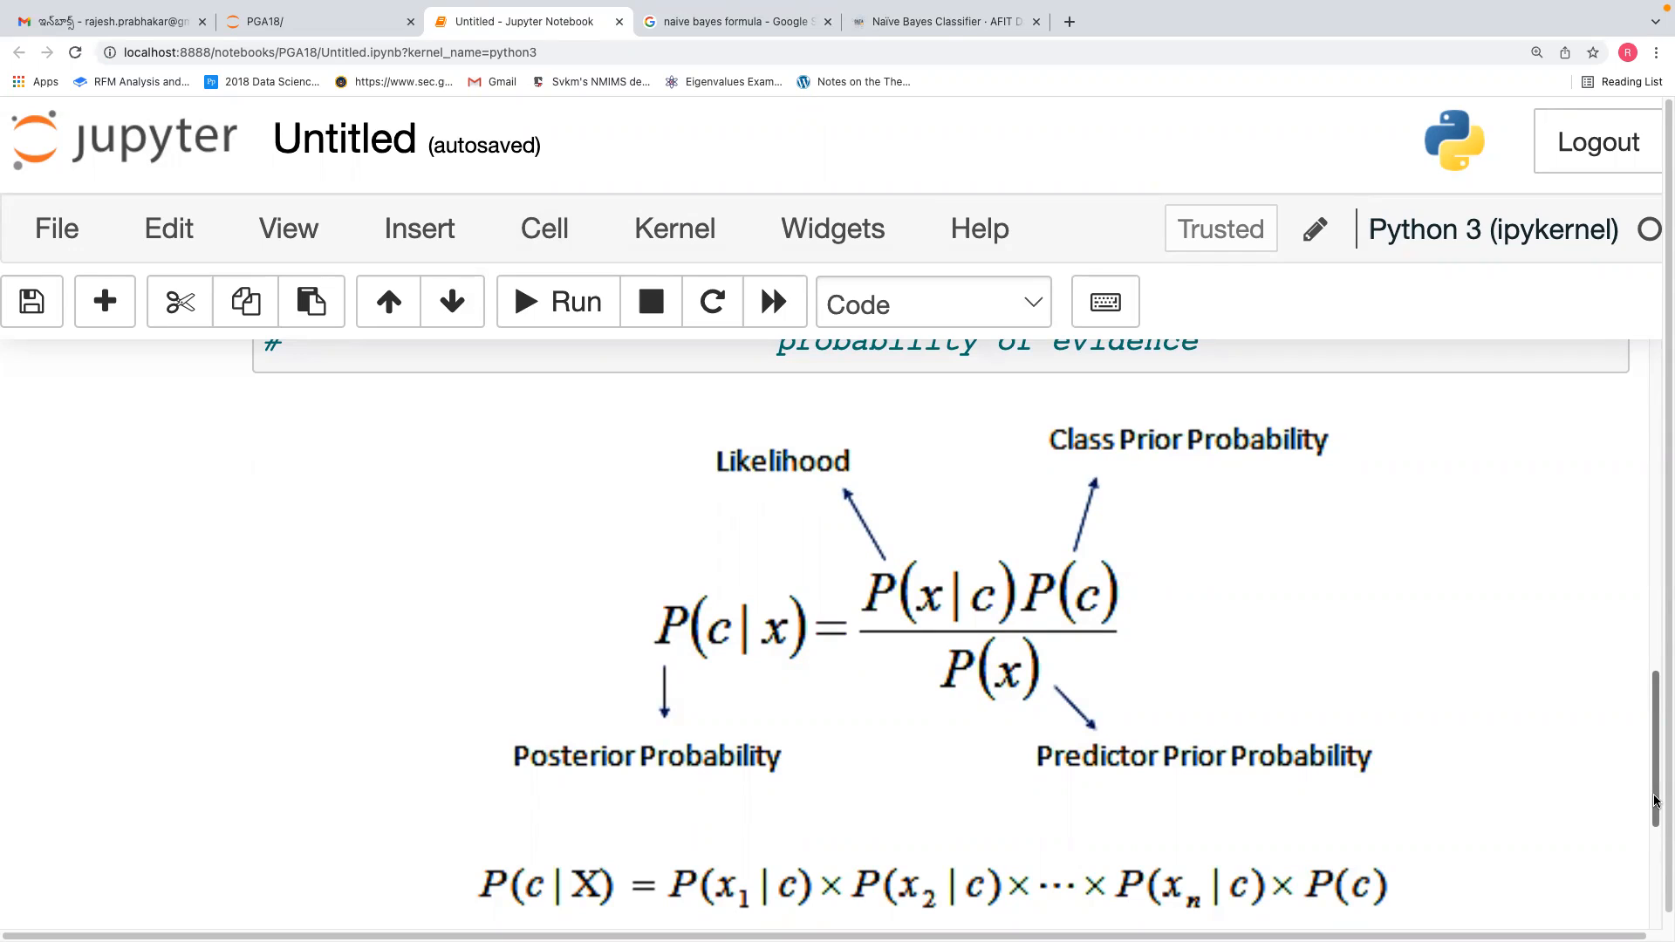
pyautogui.moveTo(1656, 801)
pyautogui.mouseDown()
pyautogui.moveTo(1664, 707)
pyautogui.moveTo(1664, 801)
pyautogui.mouseUp()
# Close the Naïve Bayes Classifier and Google Images pages, and take the browser out of full screen
pyautogui.click(1037, 21)
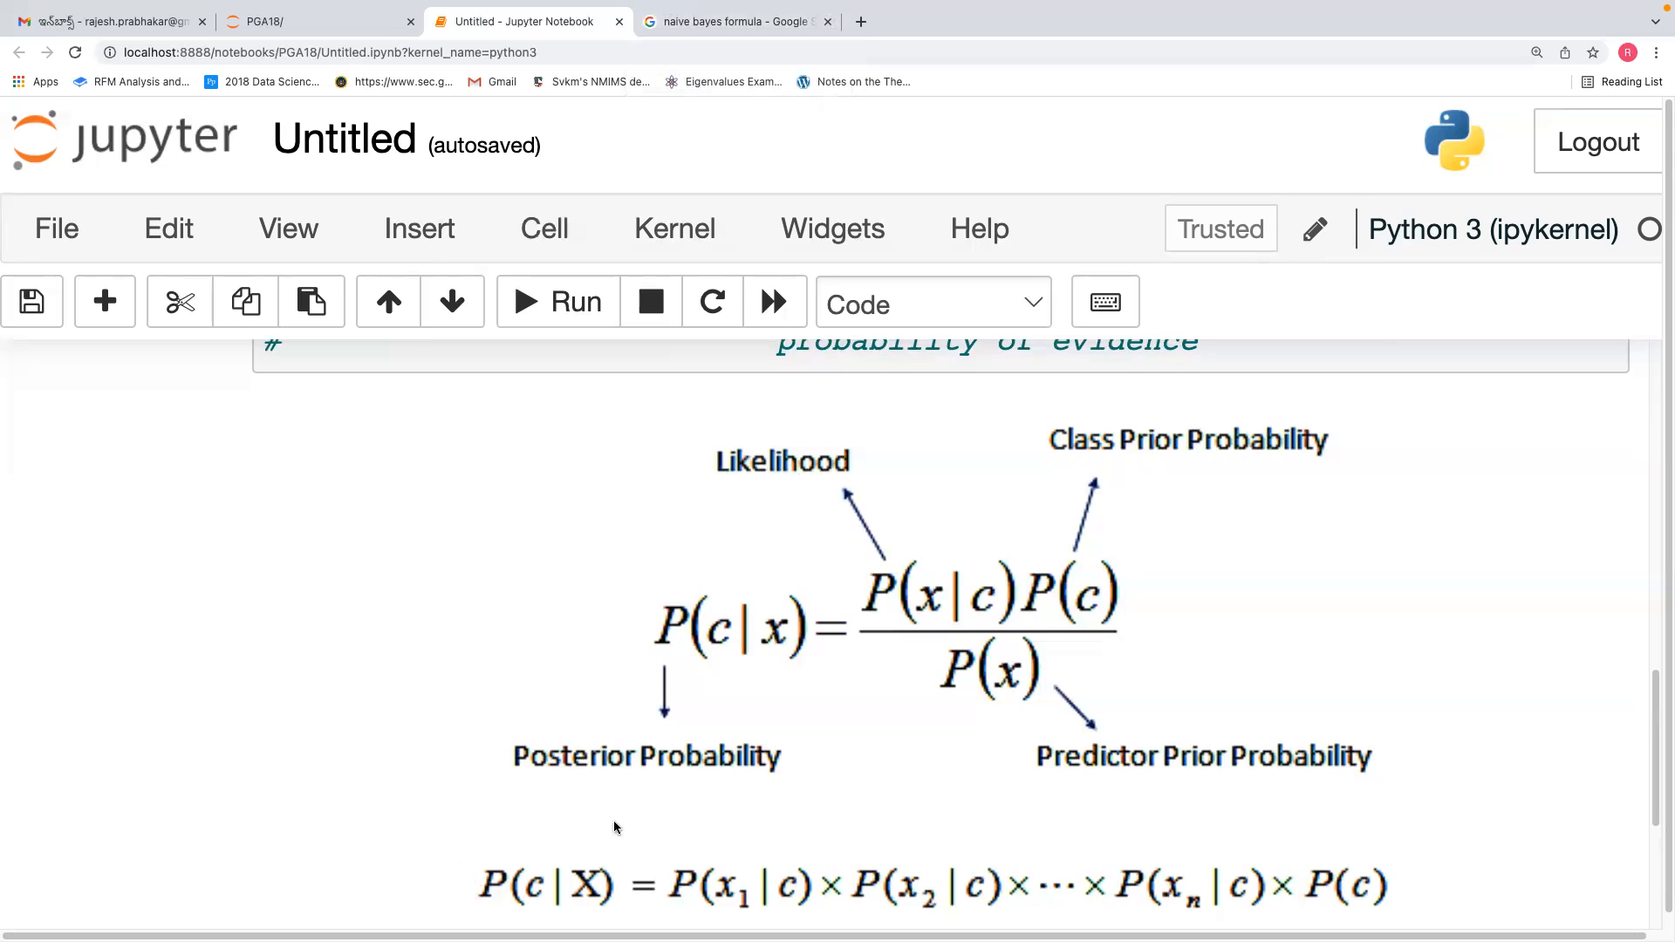
pyautogui.click(660, 27)
pyautogui.click(828, 21)
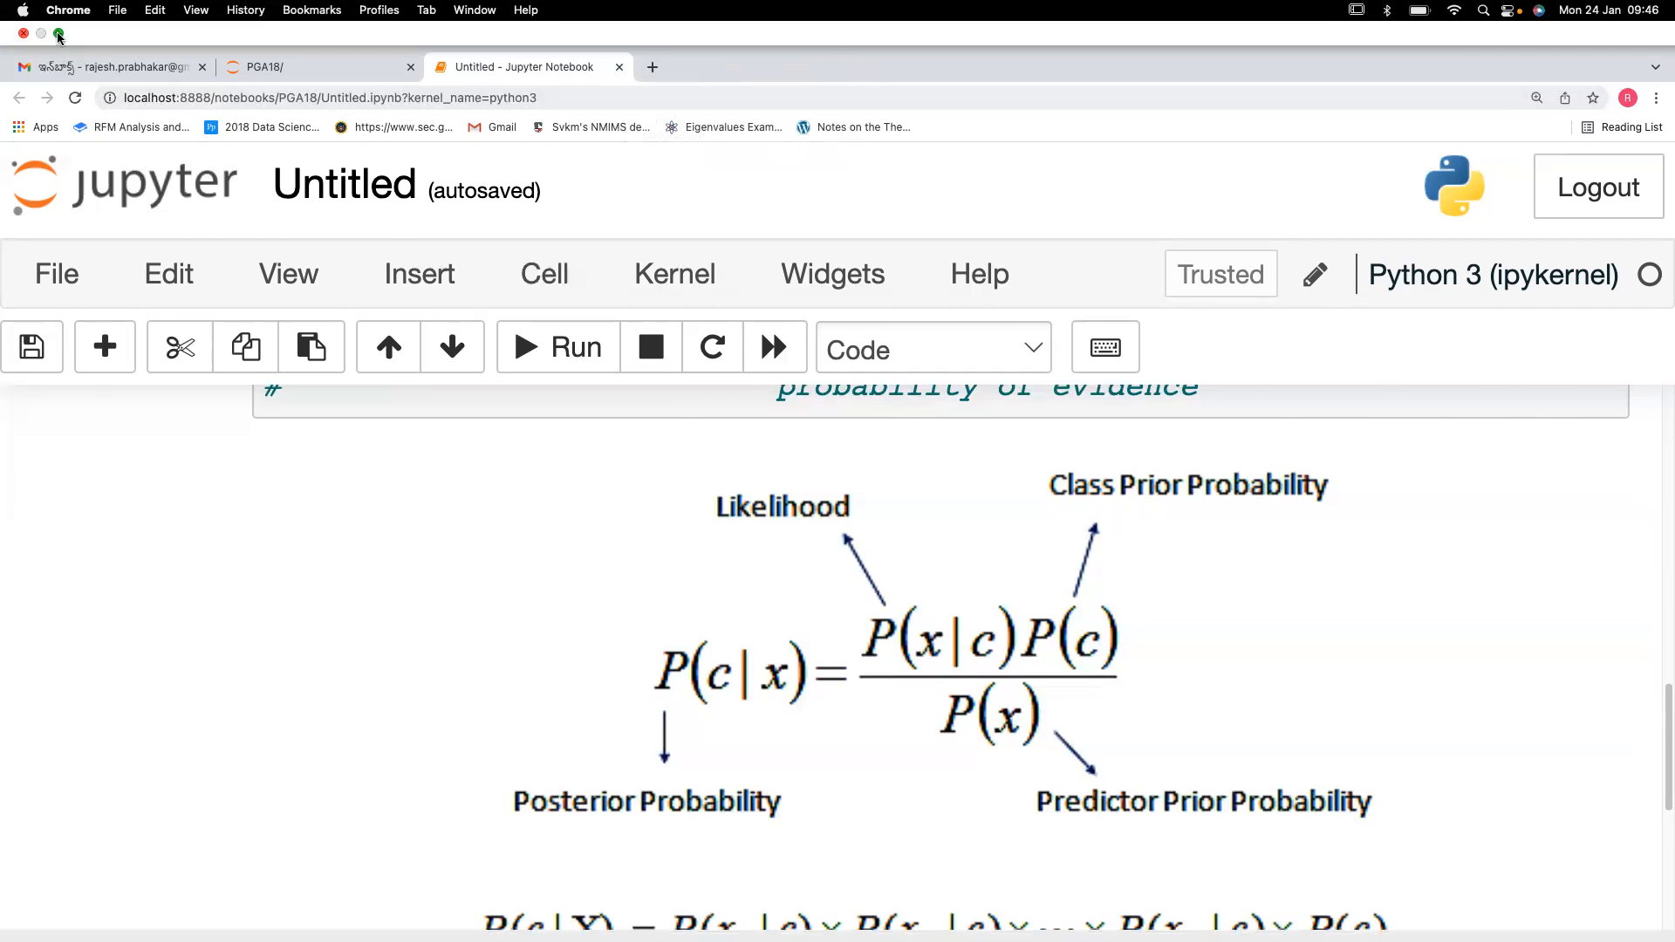
pyautogui.click(58, 34)
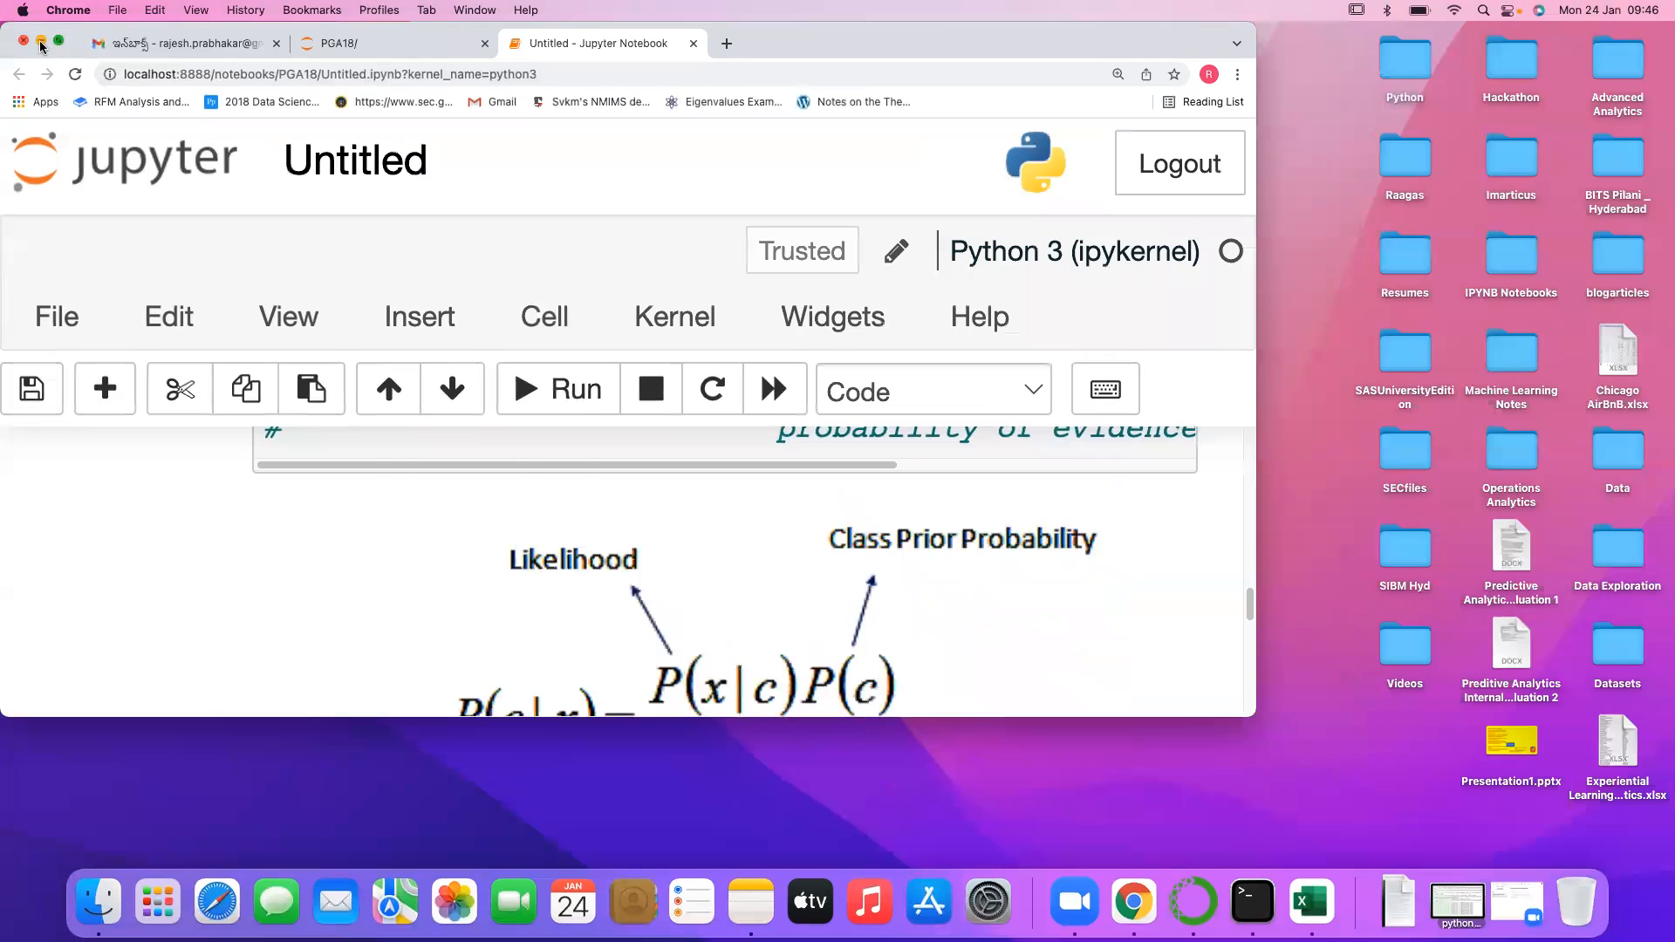
# Download the attachment Naive Bayes Calculation Sheet.xlsx from the sent "Naive Bayes Calculation Sheet" email in Gmail
pyautogui.click(206, 46)
pyautogui.click(96, 417)
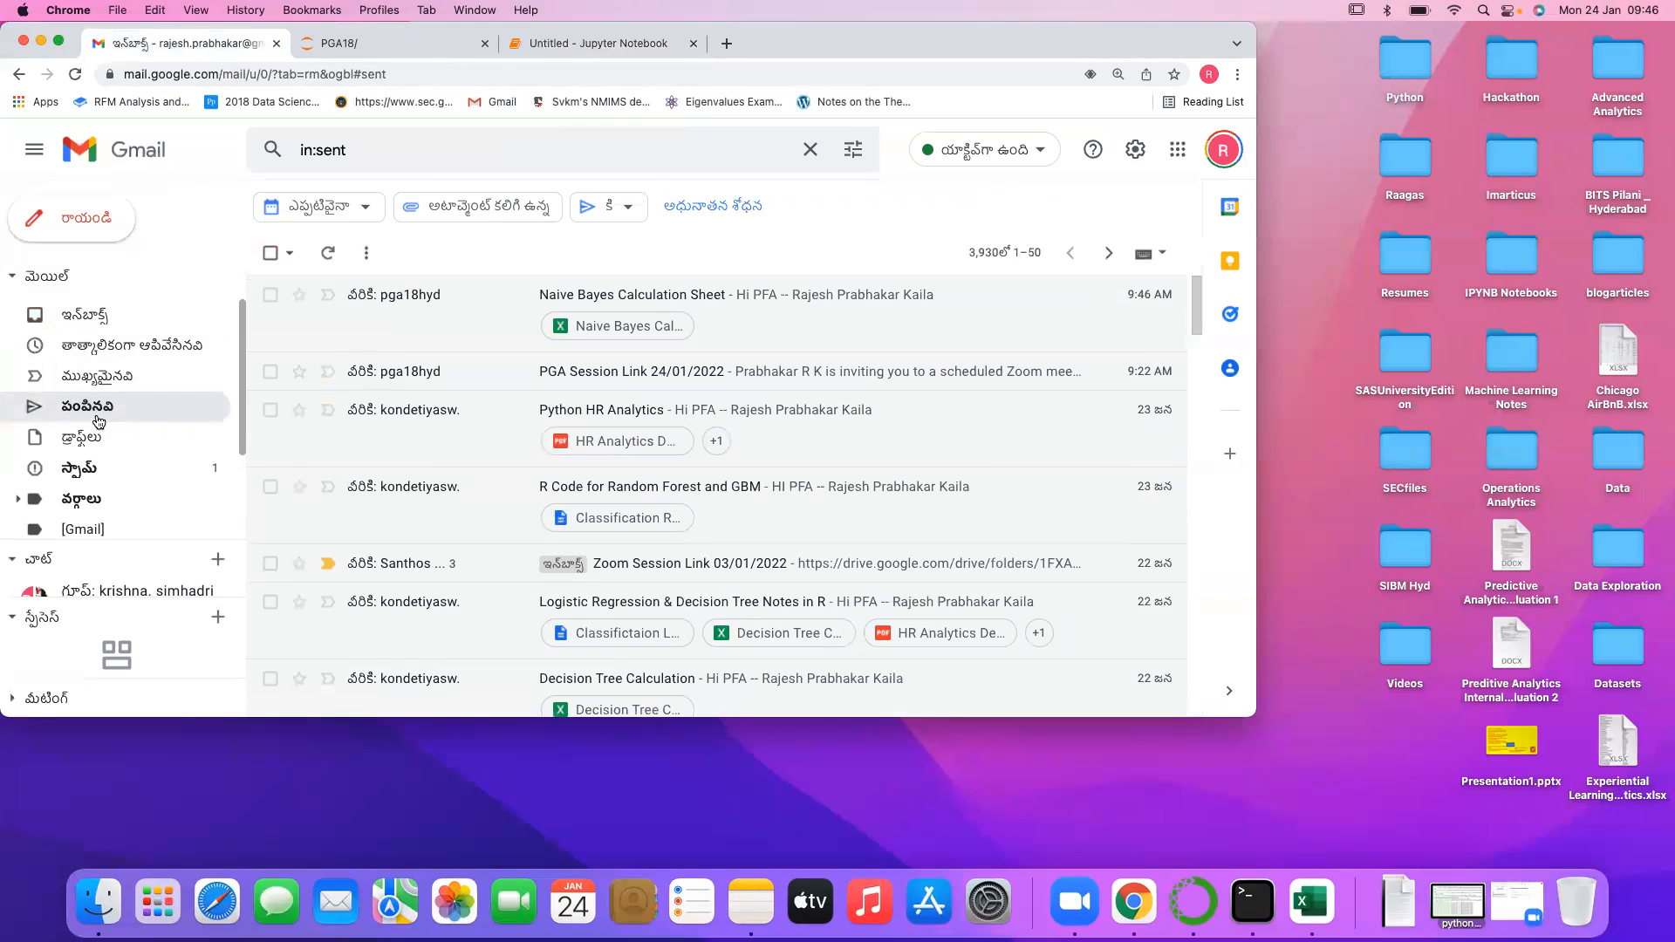
pyautogui.click(482, 311)
pyautogui.moveTo(451, 563)
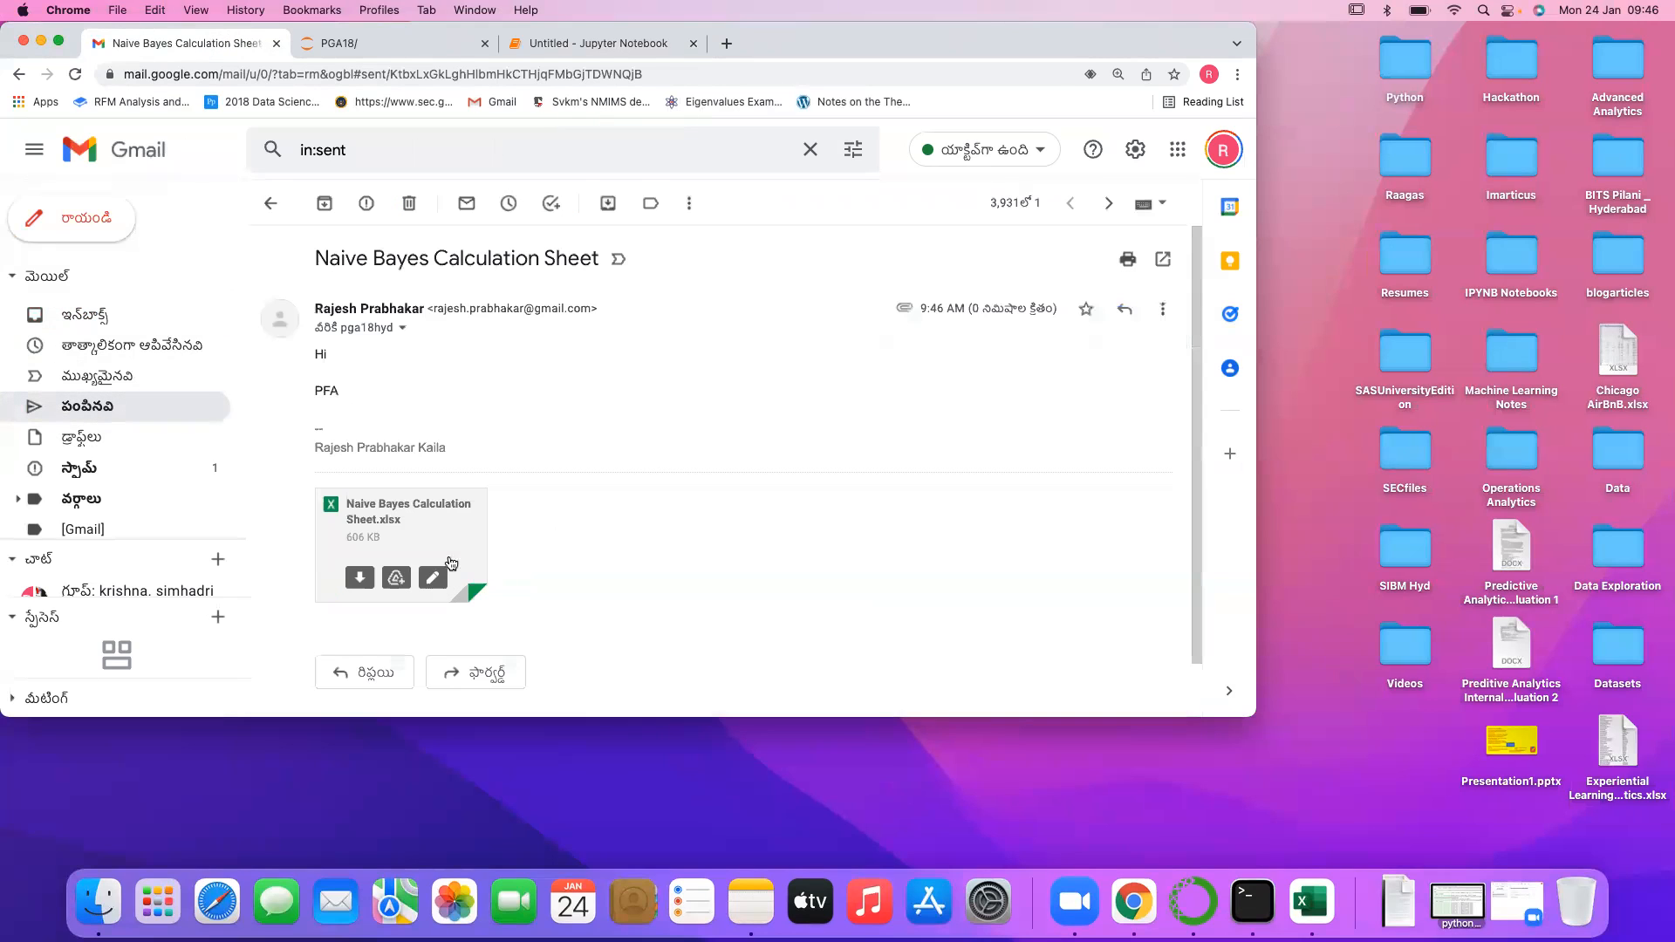
pyautogui.click(358, 582)
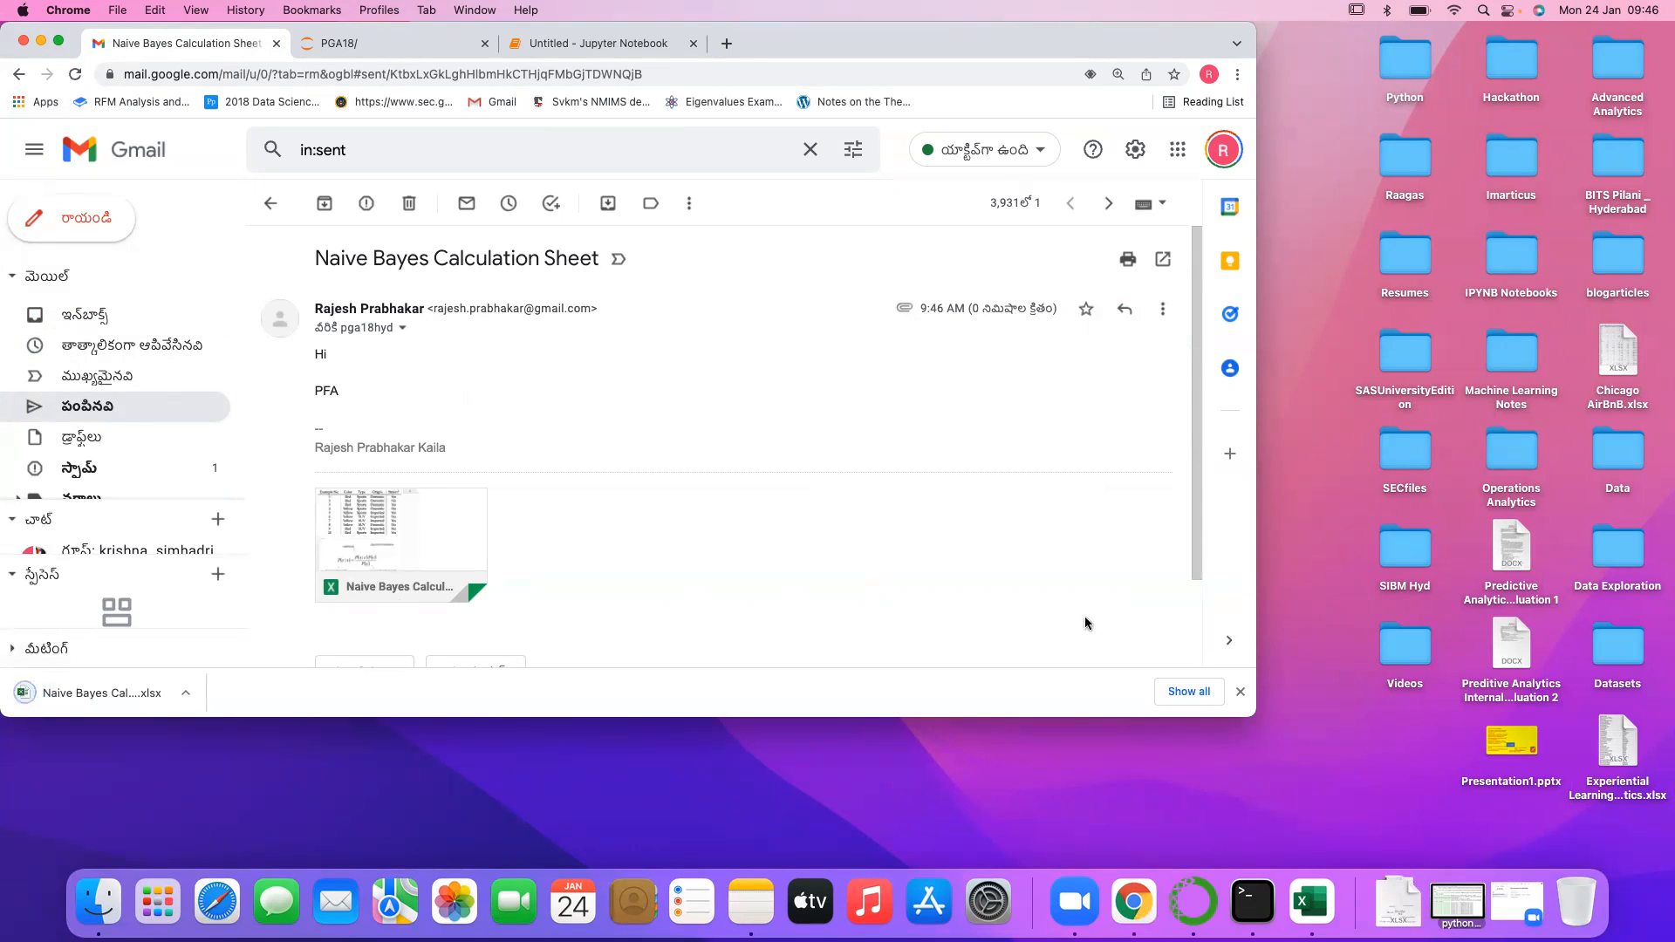
pyautogui.click(1240, 691)
# Minimise the browser and move Naive Bayes Calculation Sheet.xlsx from the Downloads folder to the desktop in Finder
pyautogui.click(41, 41)
pyautogui.click(83, 903)
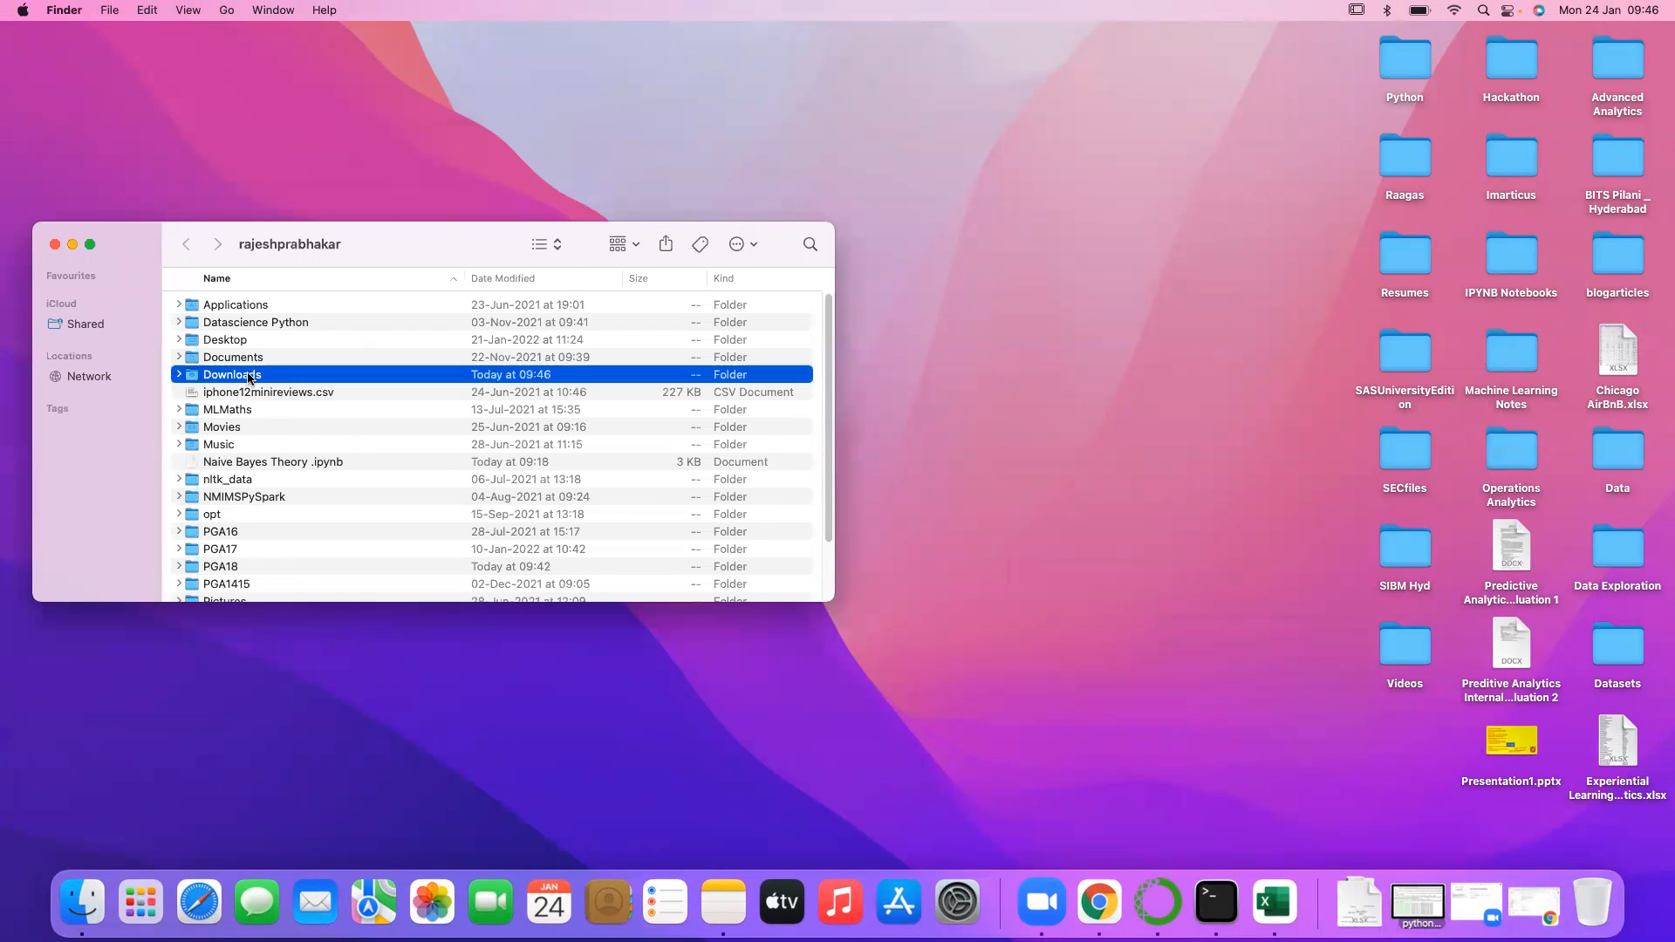
pyautogui.doubleClick(249, 378)
pyautogui.click(340, 305)
pyautogui.moveTo(341, 306); pyautogui.dragTo(542, 169)
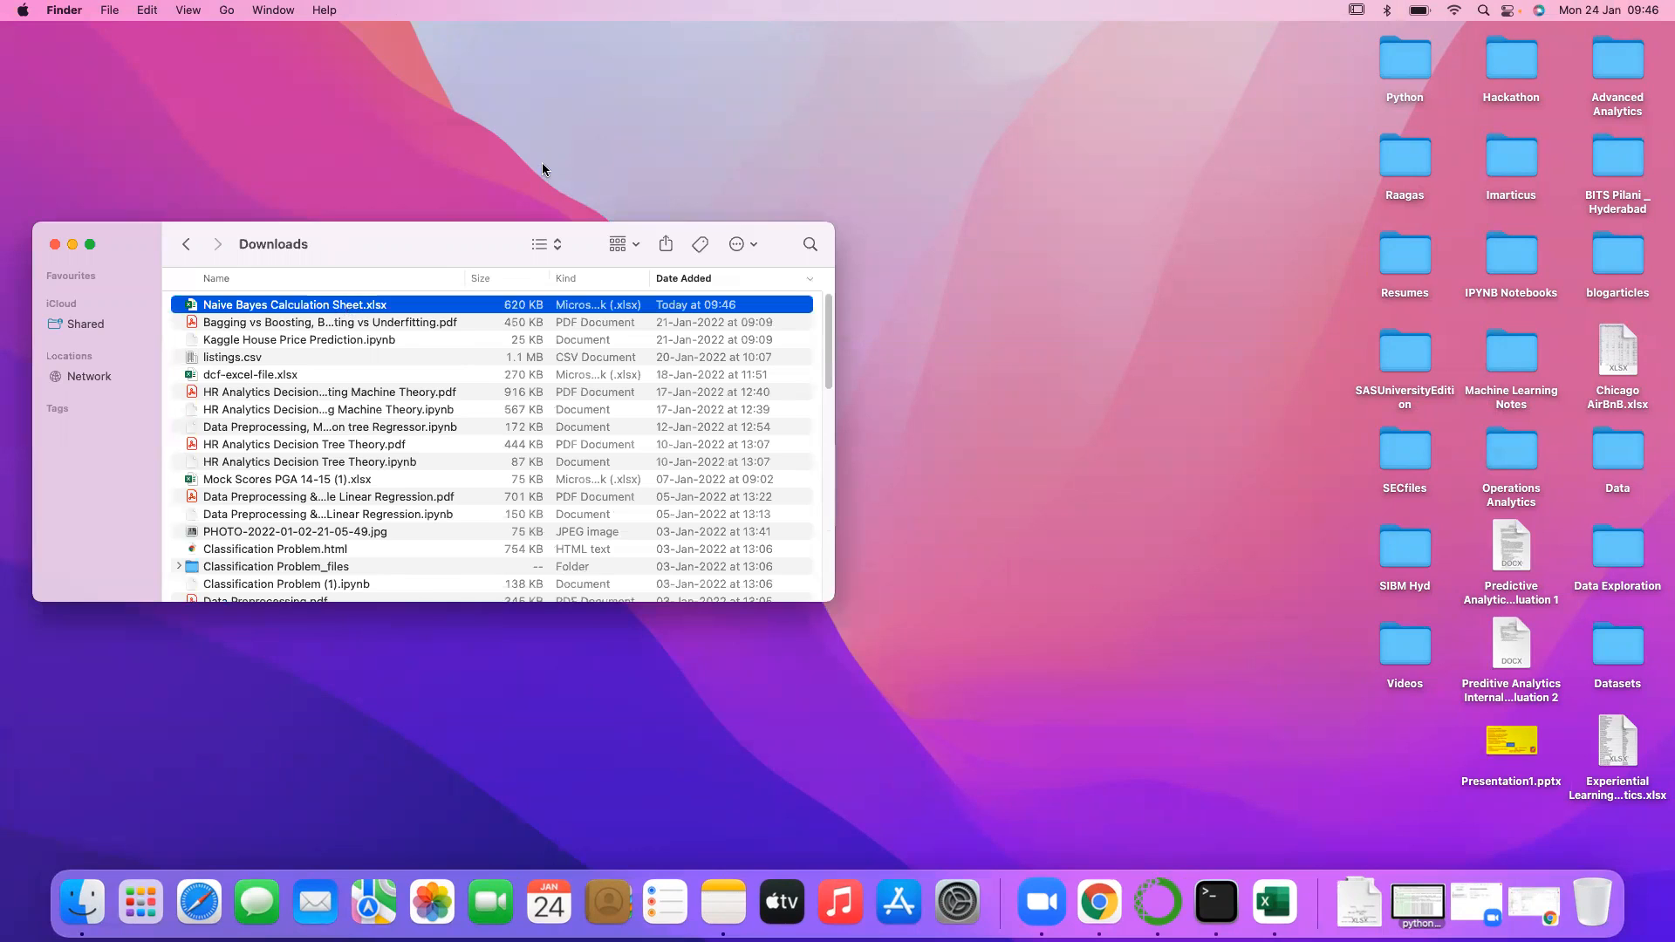
pyautogui.click(54, 245)
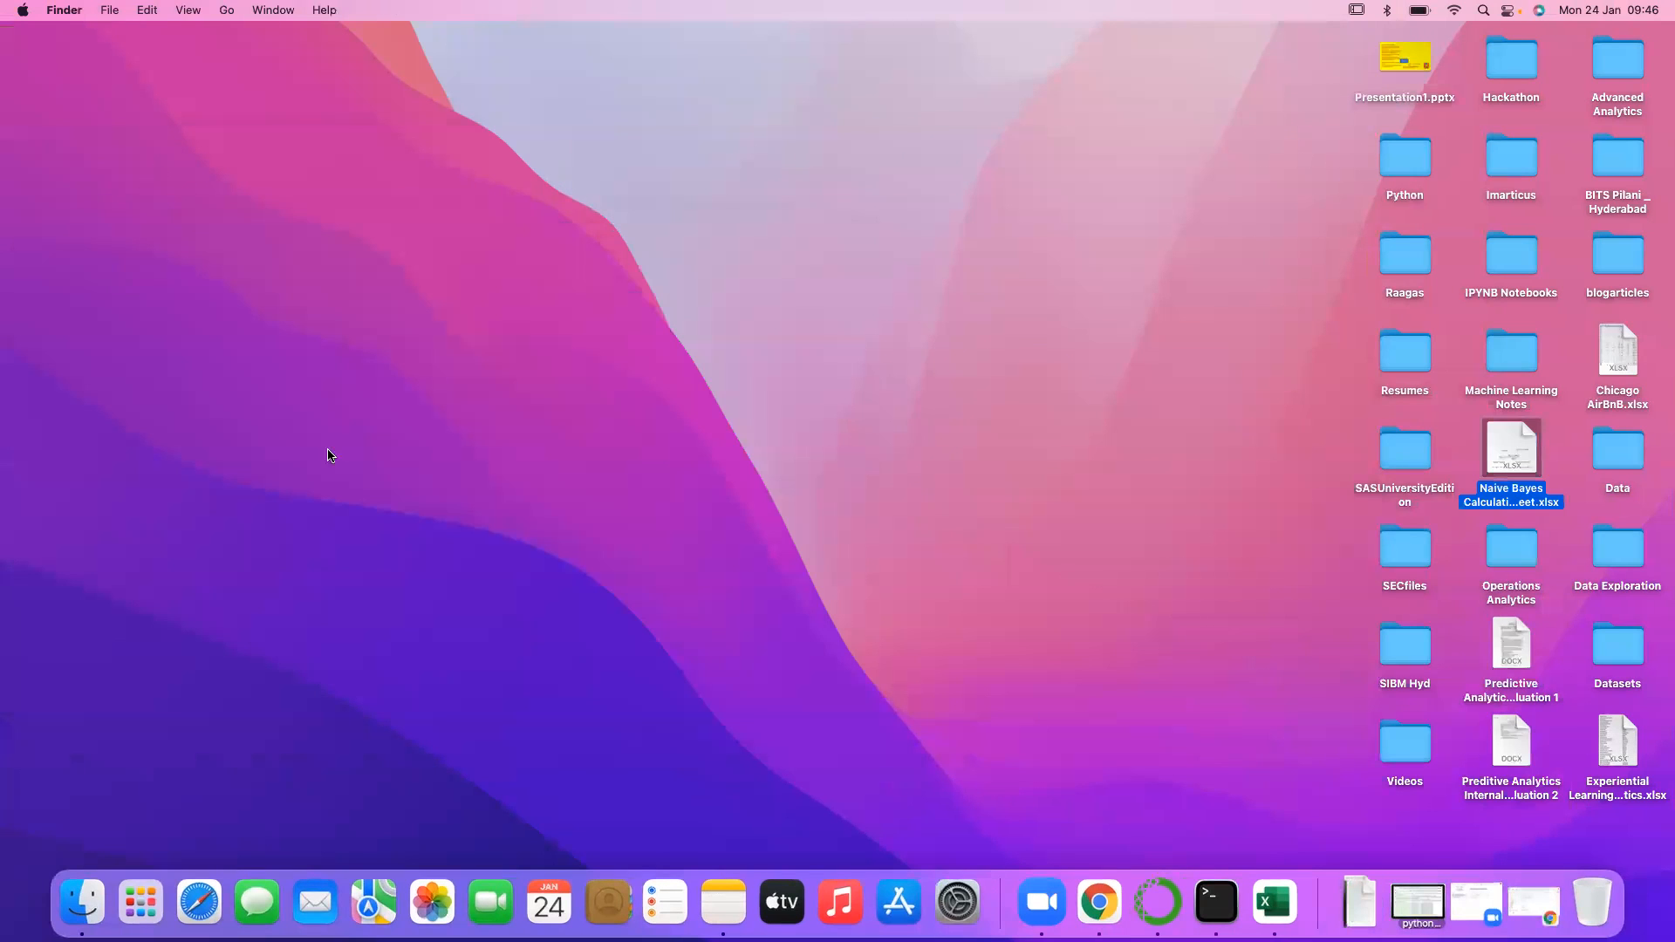
# Open the Naive Bayes Calculation Sheet workbook from the desktop in full screen and show the Naive Bayes 1 sheet enlarged
pyautogui.doubleClick(1508, 445)
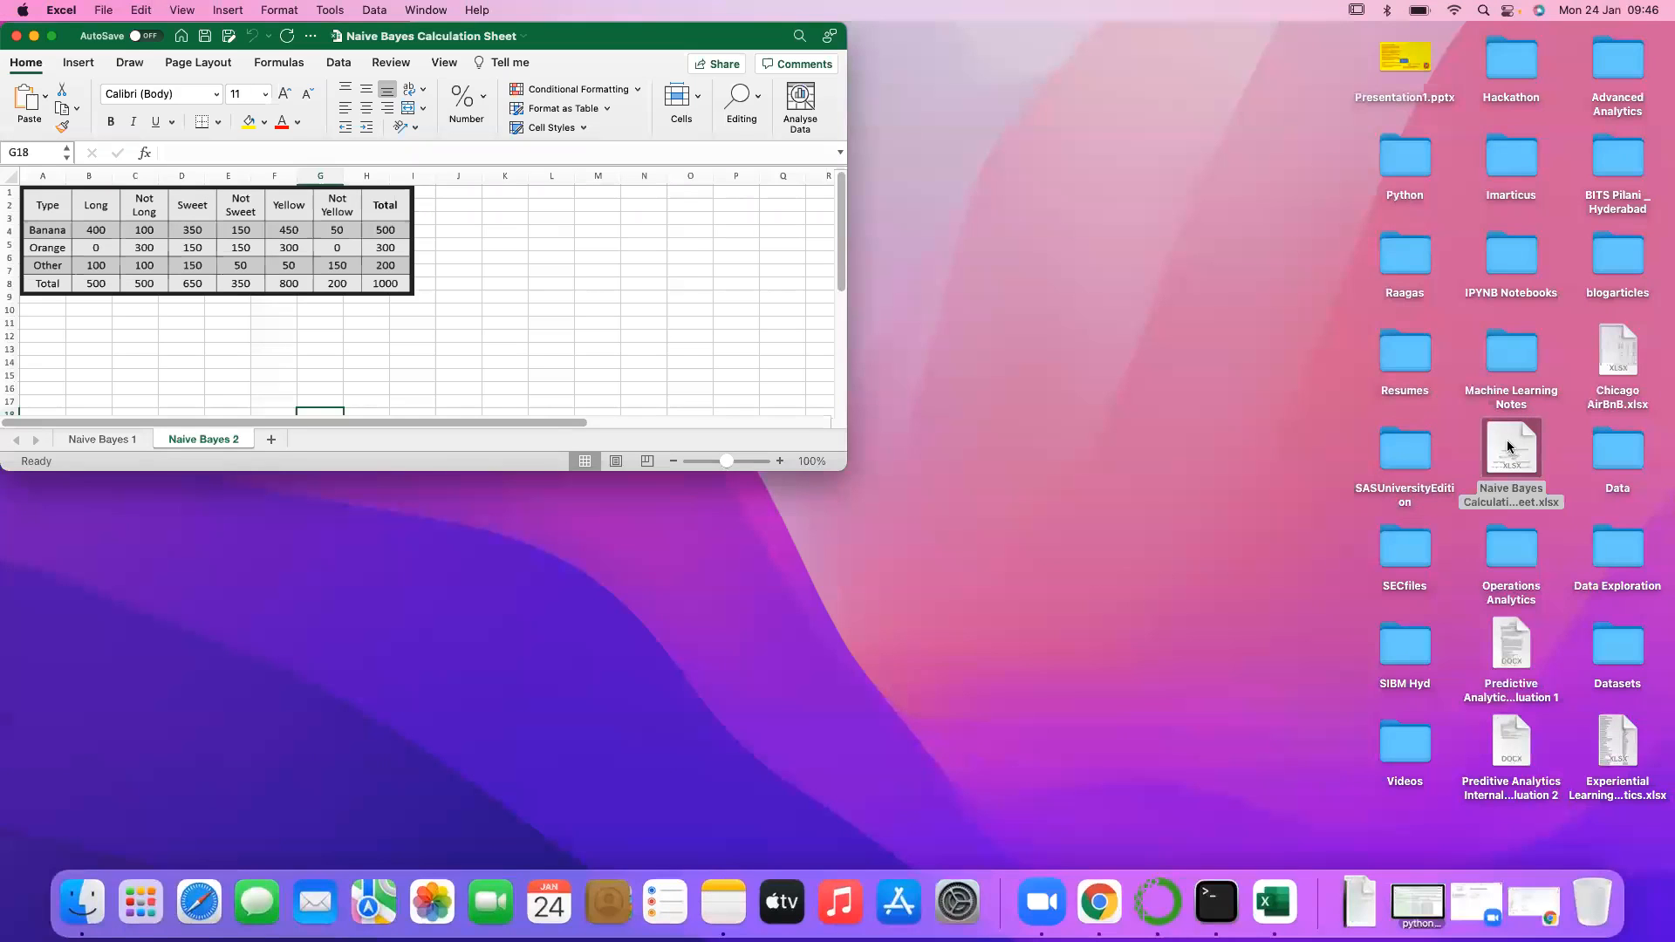
pyautogui.click(51, 36)
pyautogui.click(103, 910)
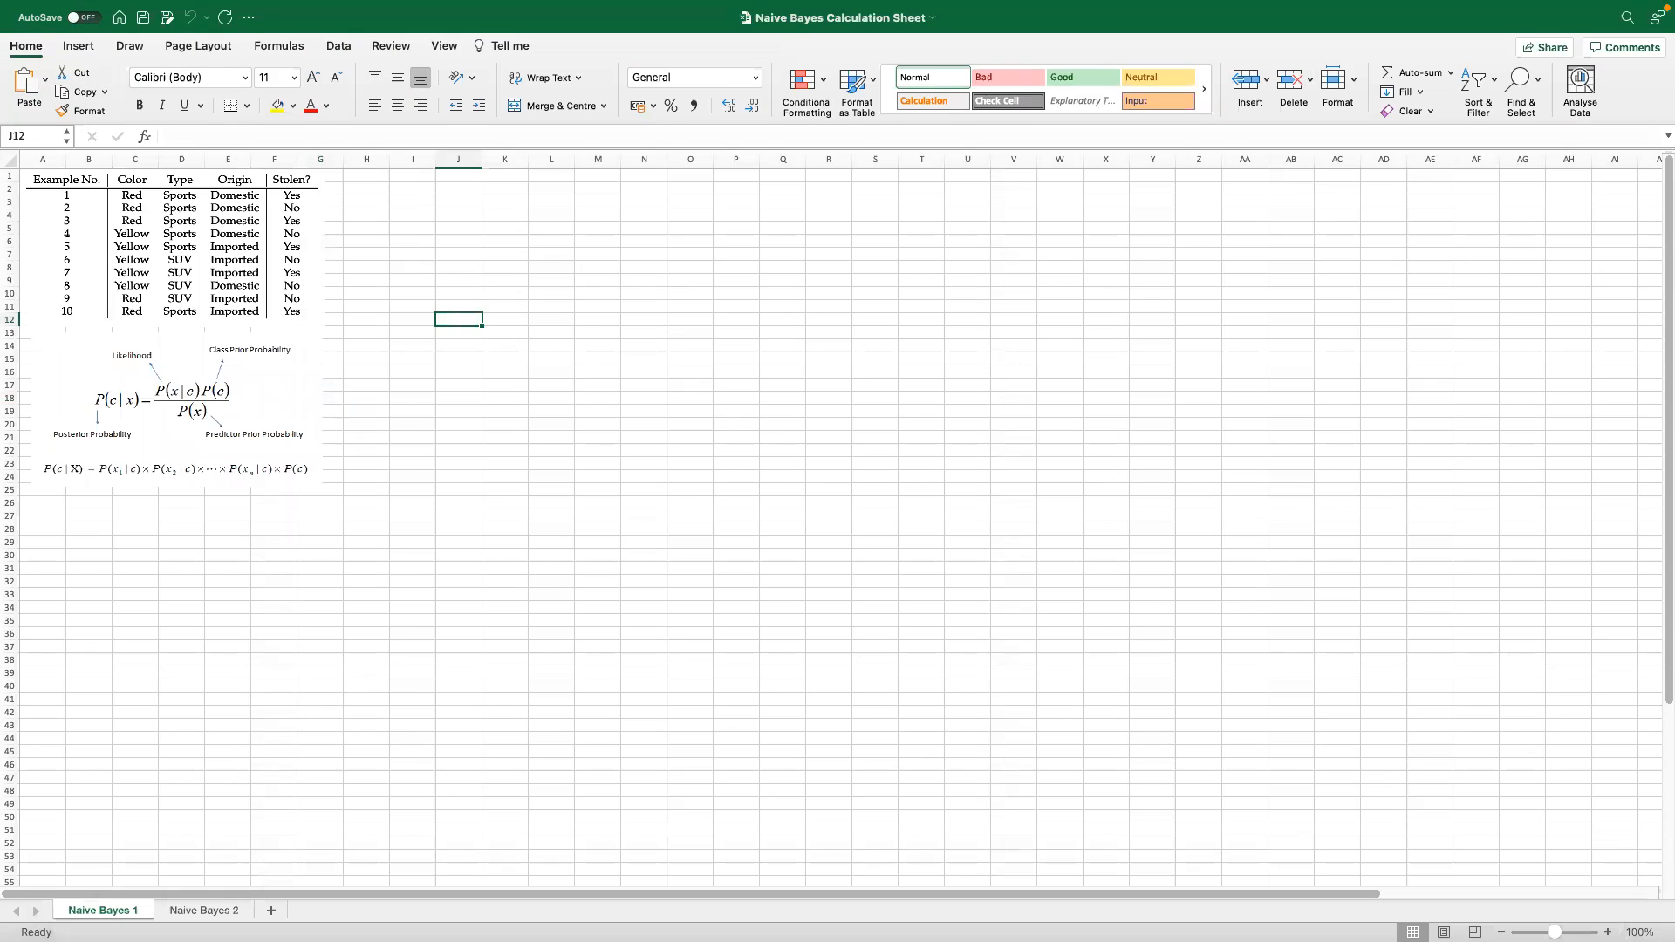
pyautogui.scroll(10, 838, 519)
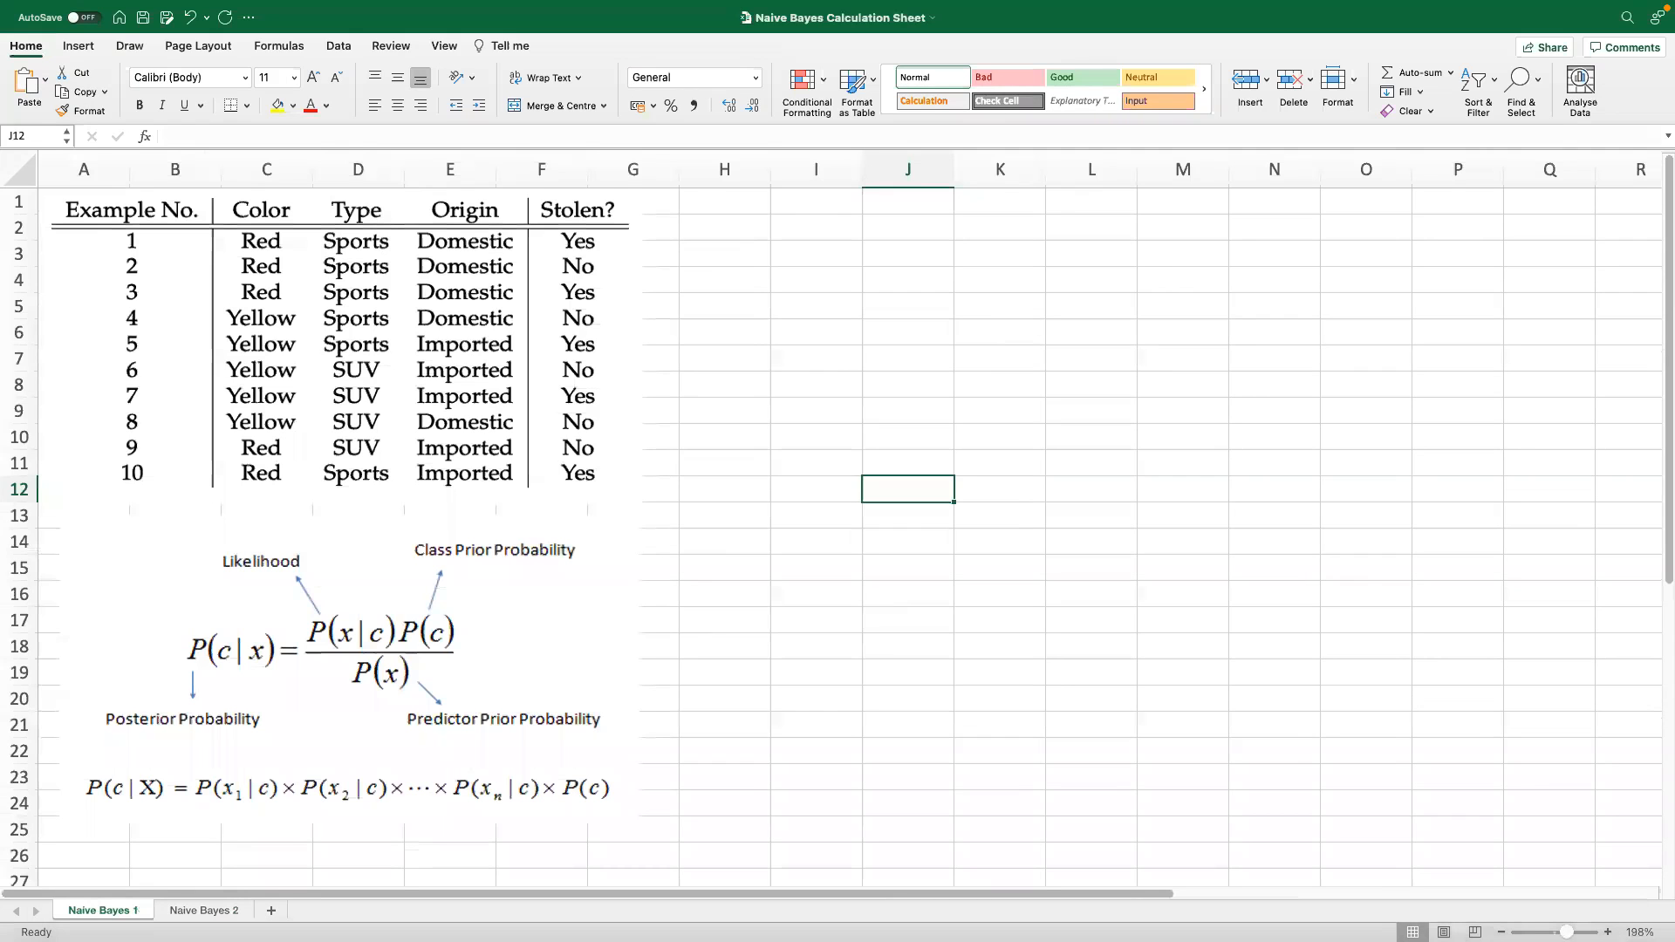
pyautogui.moveTo(1567, 933); pyautogui.dragTo(1562, 932)
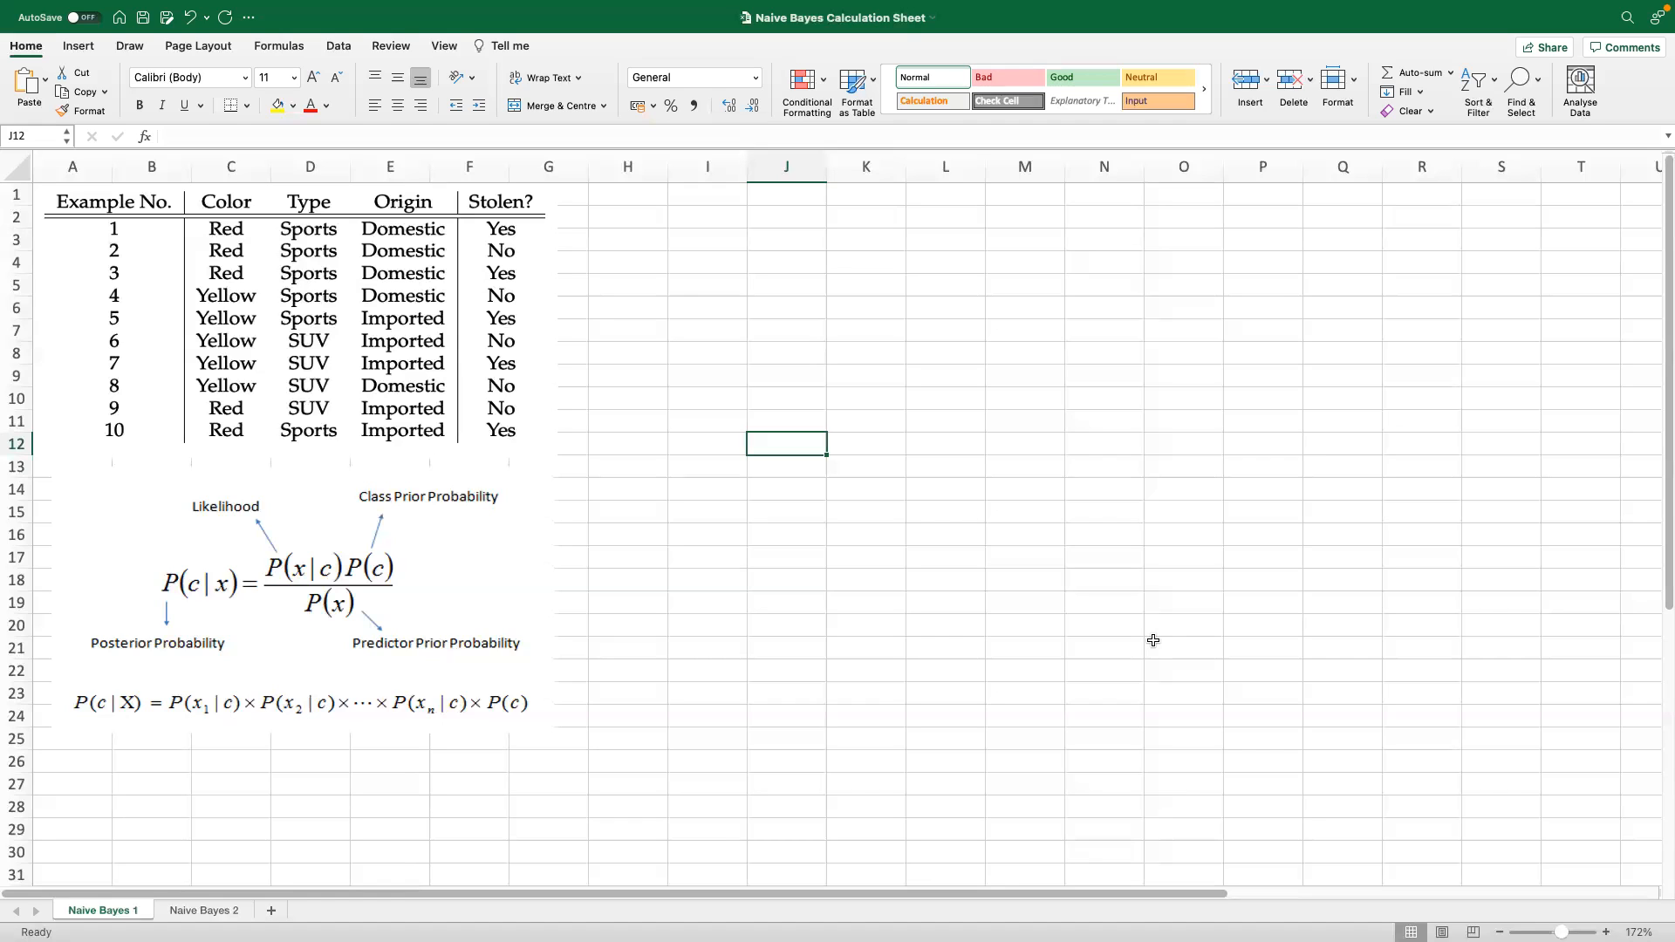
# Merge and centre cells I1:K1 and enter the label "Dependent Variable"
pyautogui.moveTo(699, 204); pyautogui.dragTo(844, 200)
pyautogui.click(523, 108)
pyautogui.write('Dependent Variable')
pyautogui.click(1025, 517)
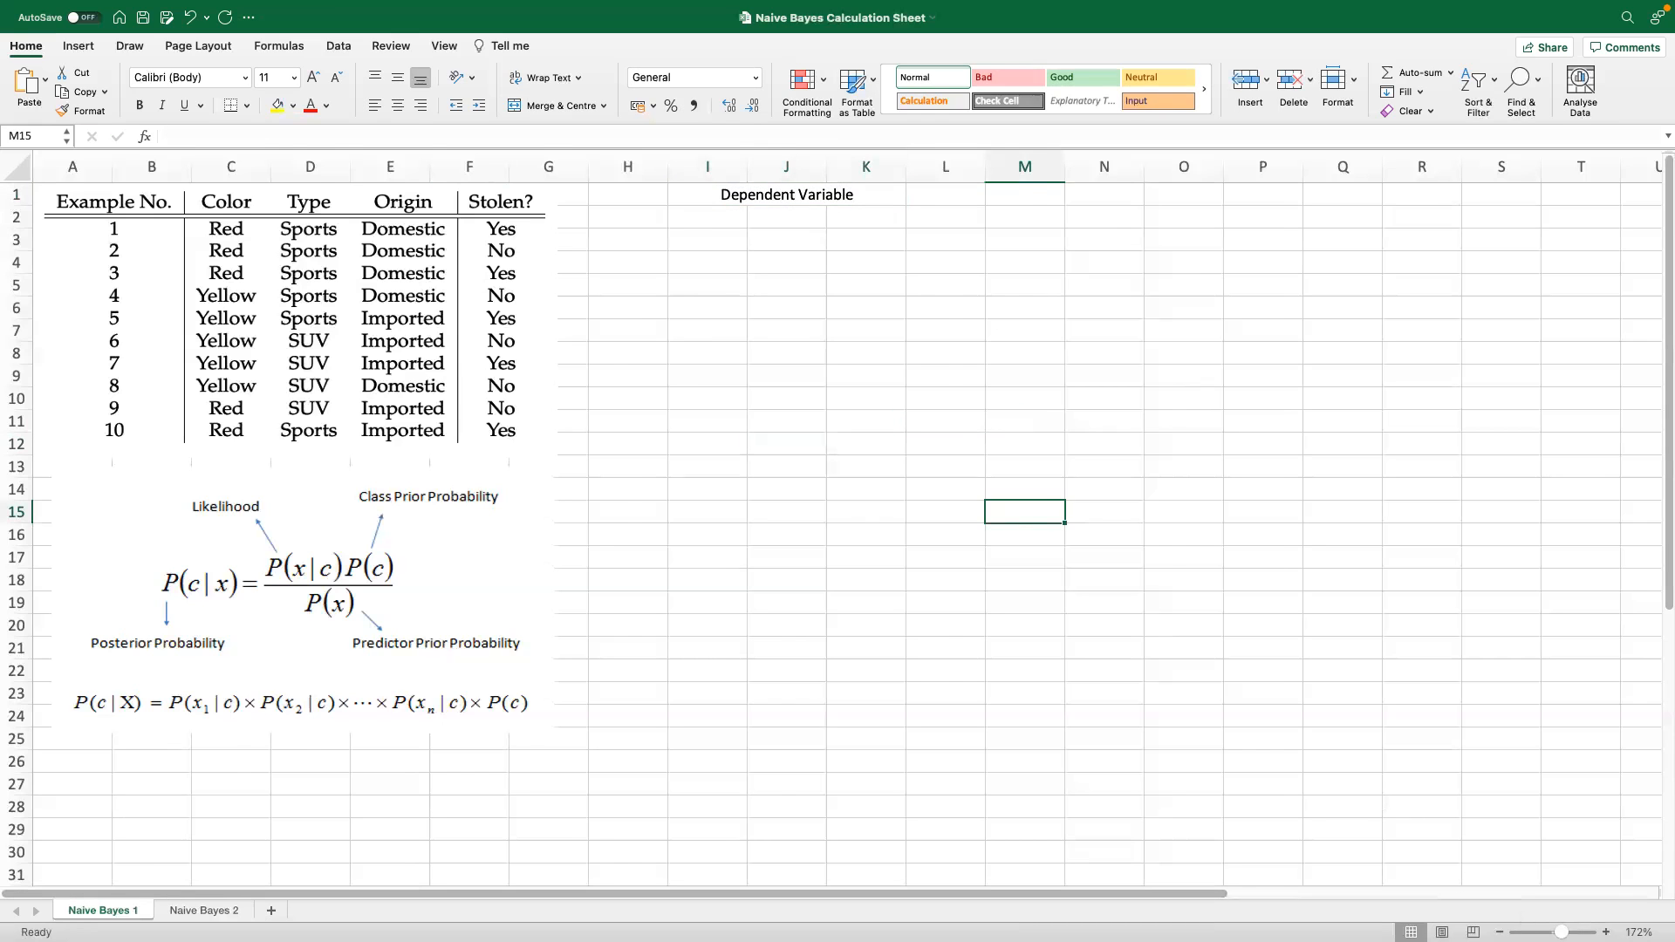
# Enter "Stolen" in cell L1 beside the Dependent Variable label
pyautogui.scroll(5, 830, 519)
pyautogui.moveTo(1086, 889); pyautogui.dragTo(1313, 912)
pyautogui.click(1117, 210)
pyautogui.write('Dt')
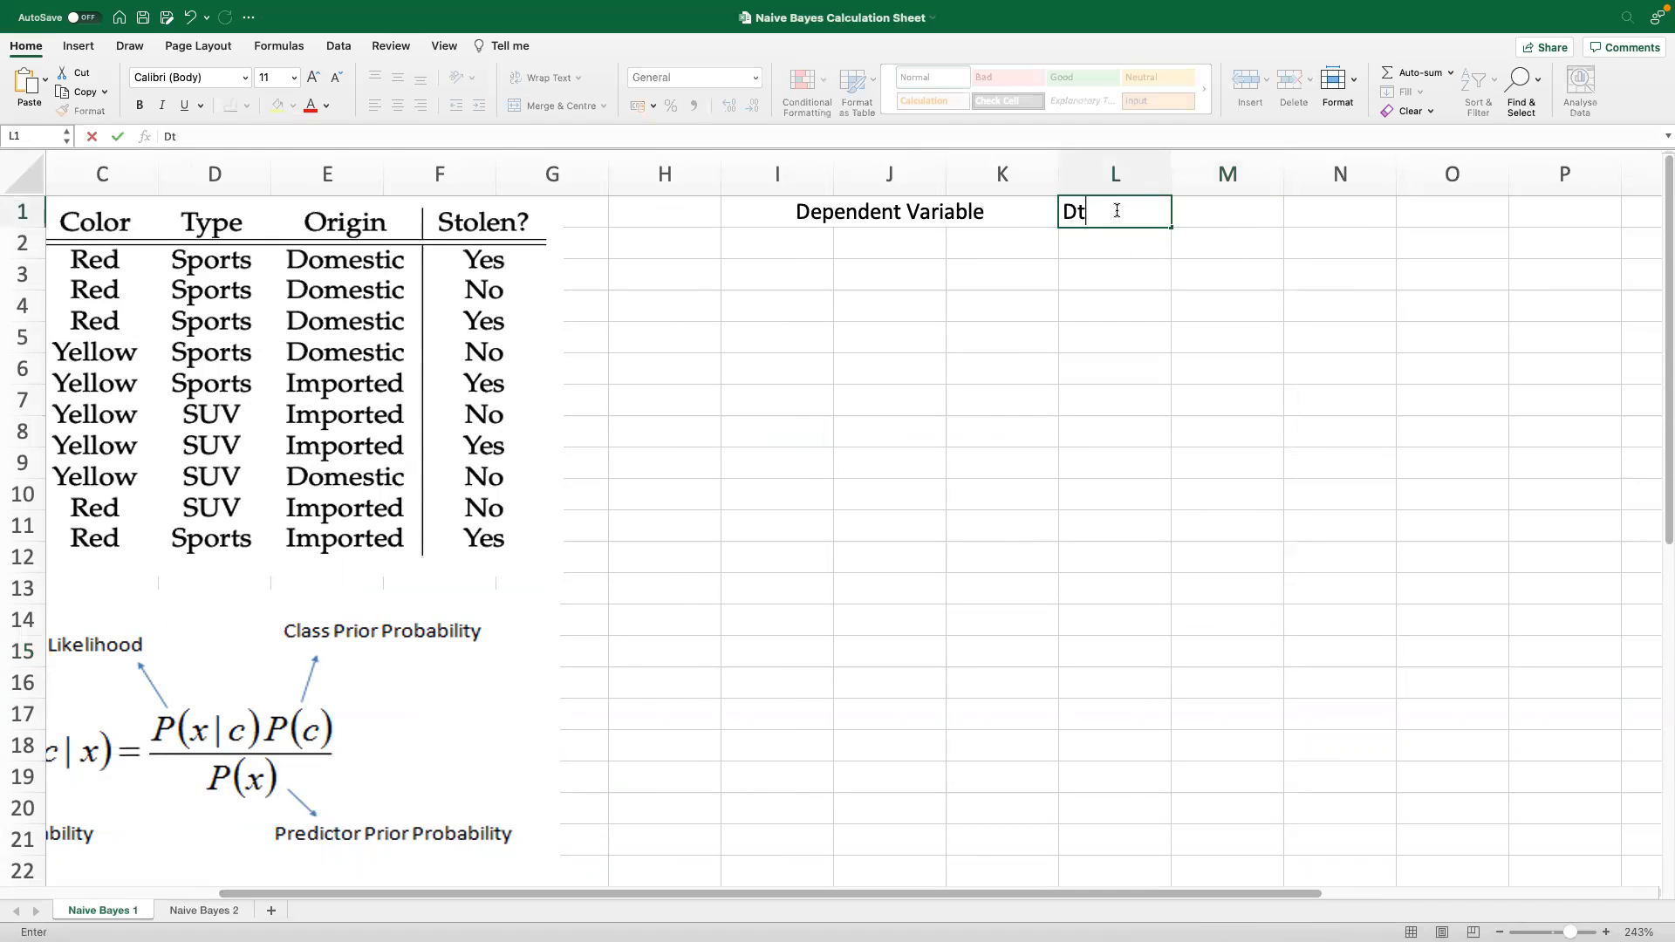
pyautogui.press('BackSpace')
pyautogui.press('BackSpace')
pyautogui.write('D')
pyautogui.press('BackSpace')
pyautogui.write('Stolen')
# Merge and centre cells I2:K2 and enter the label "Independent Variables"
pyautogui.click(846, 242)
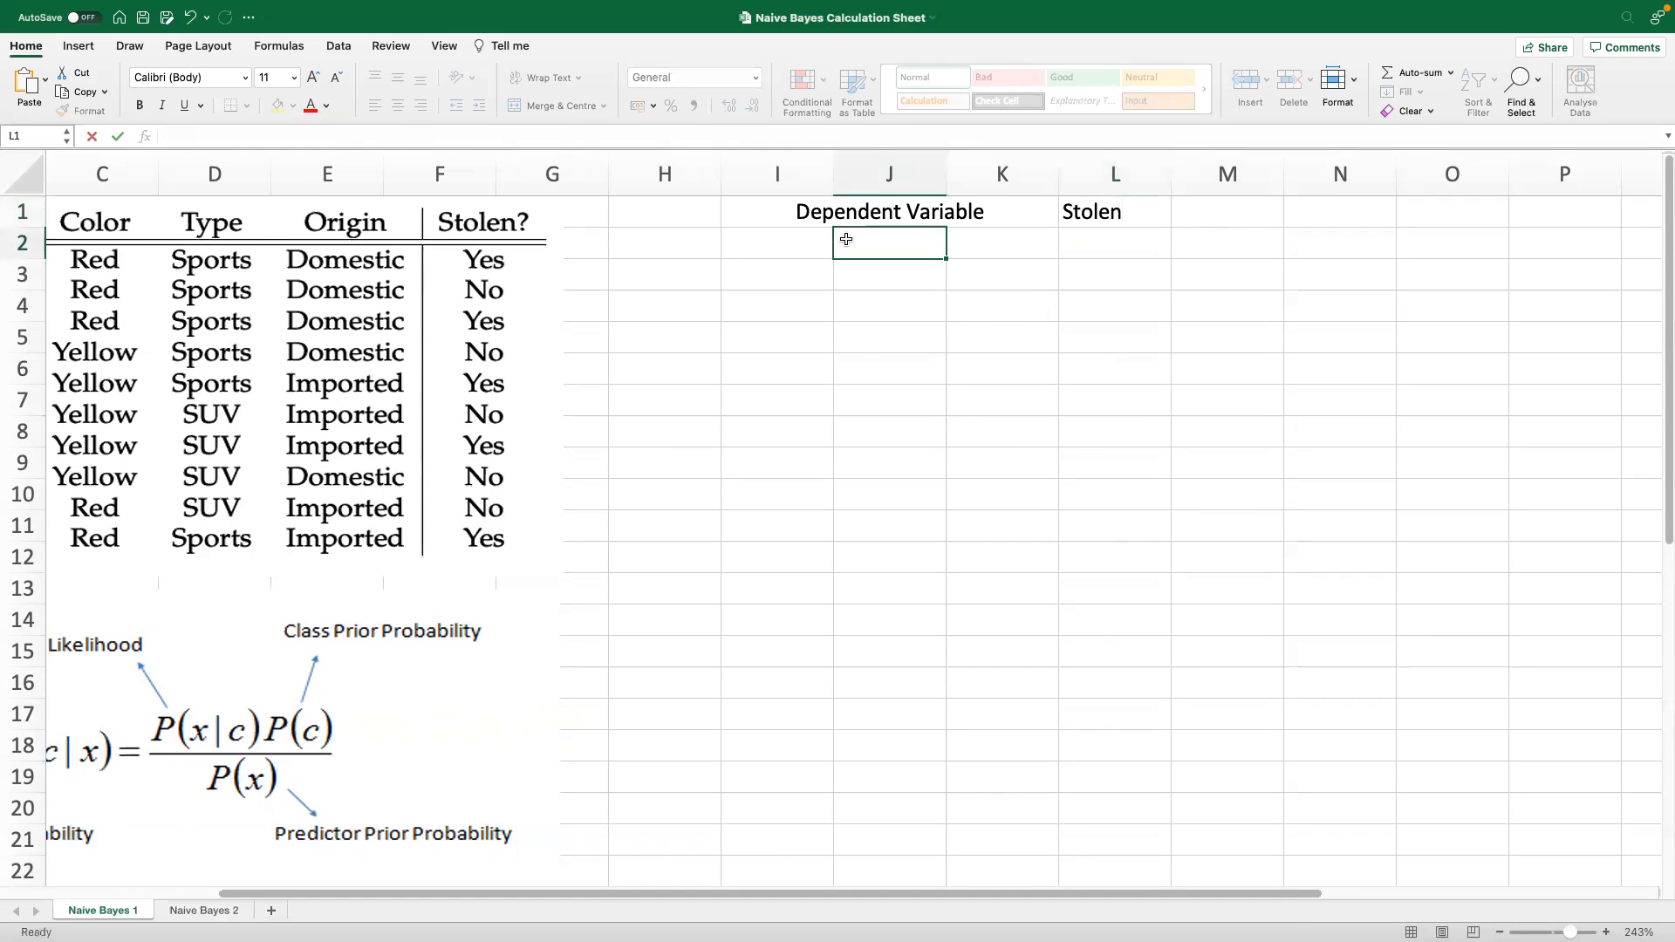
pyautogui.moveTo(825, 251); pyautogui.dragTo(1004, 275)
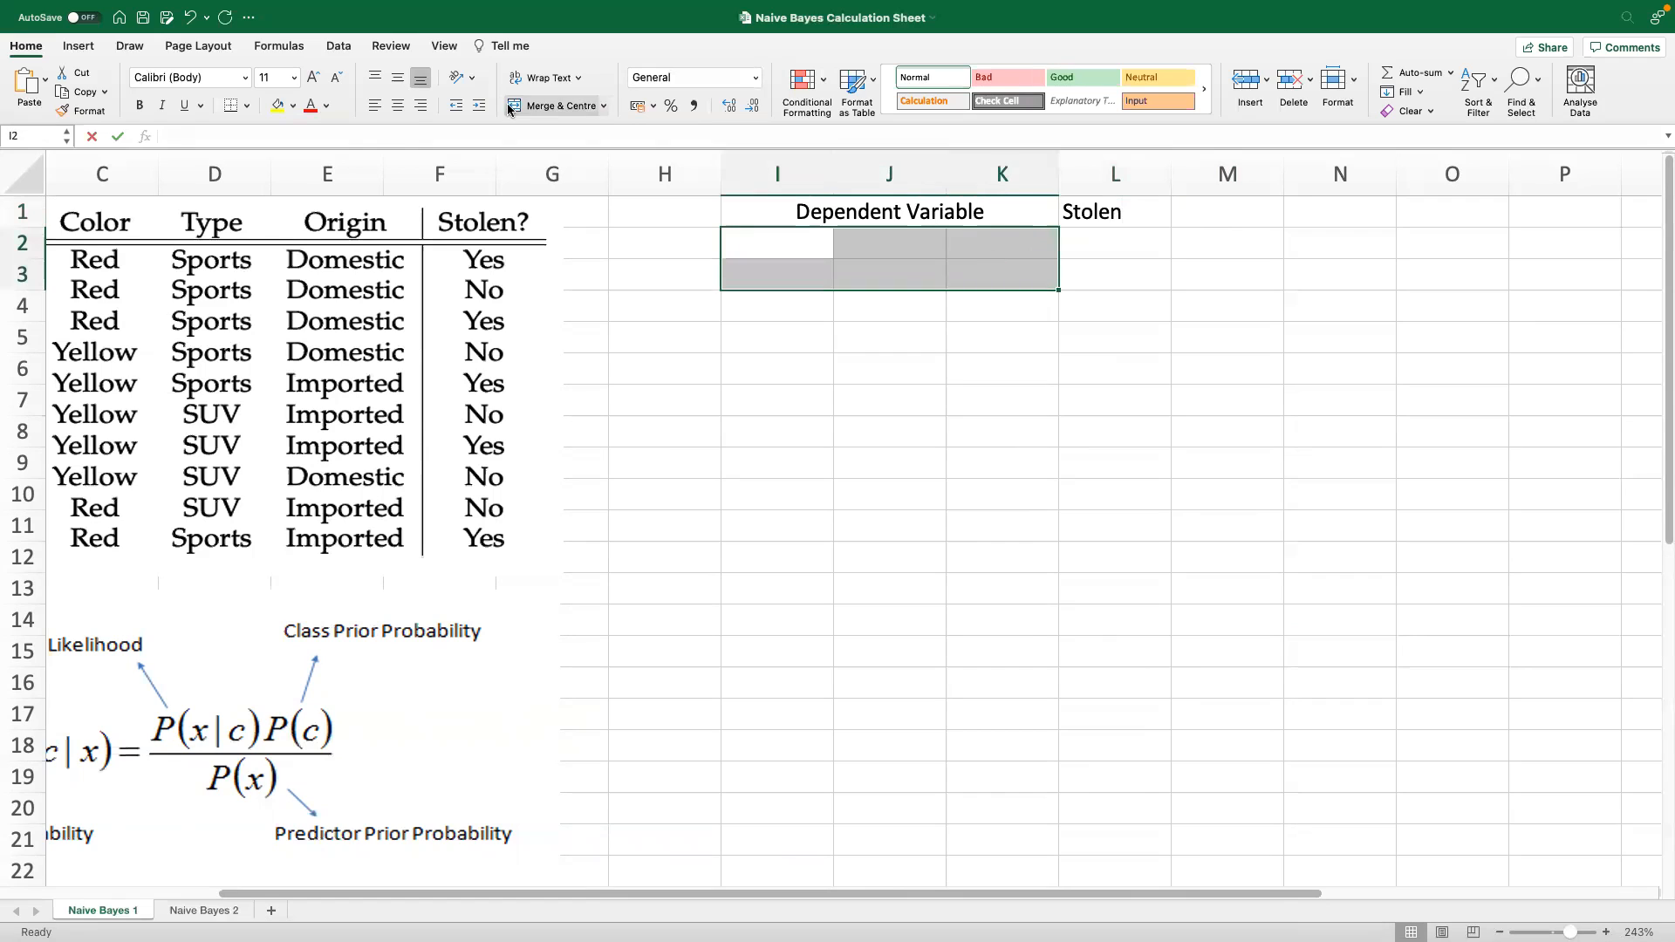
pyautogui.click(777, 336)
pyautogui.moveTo(788, 240); pyautogui.dragTo(1003, 246)
pyautogui.click(559, 105)
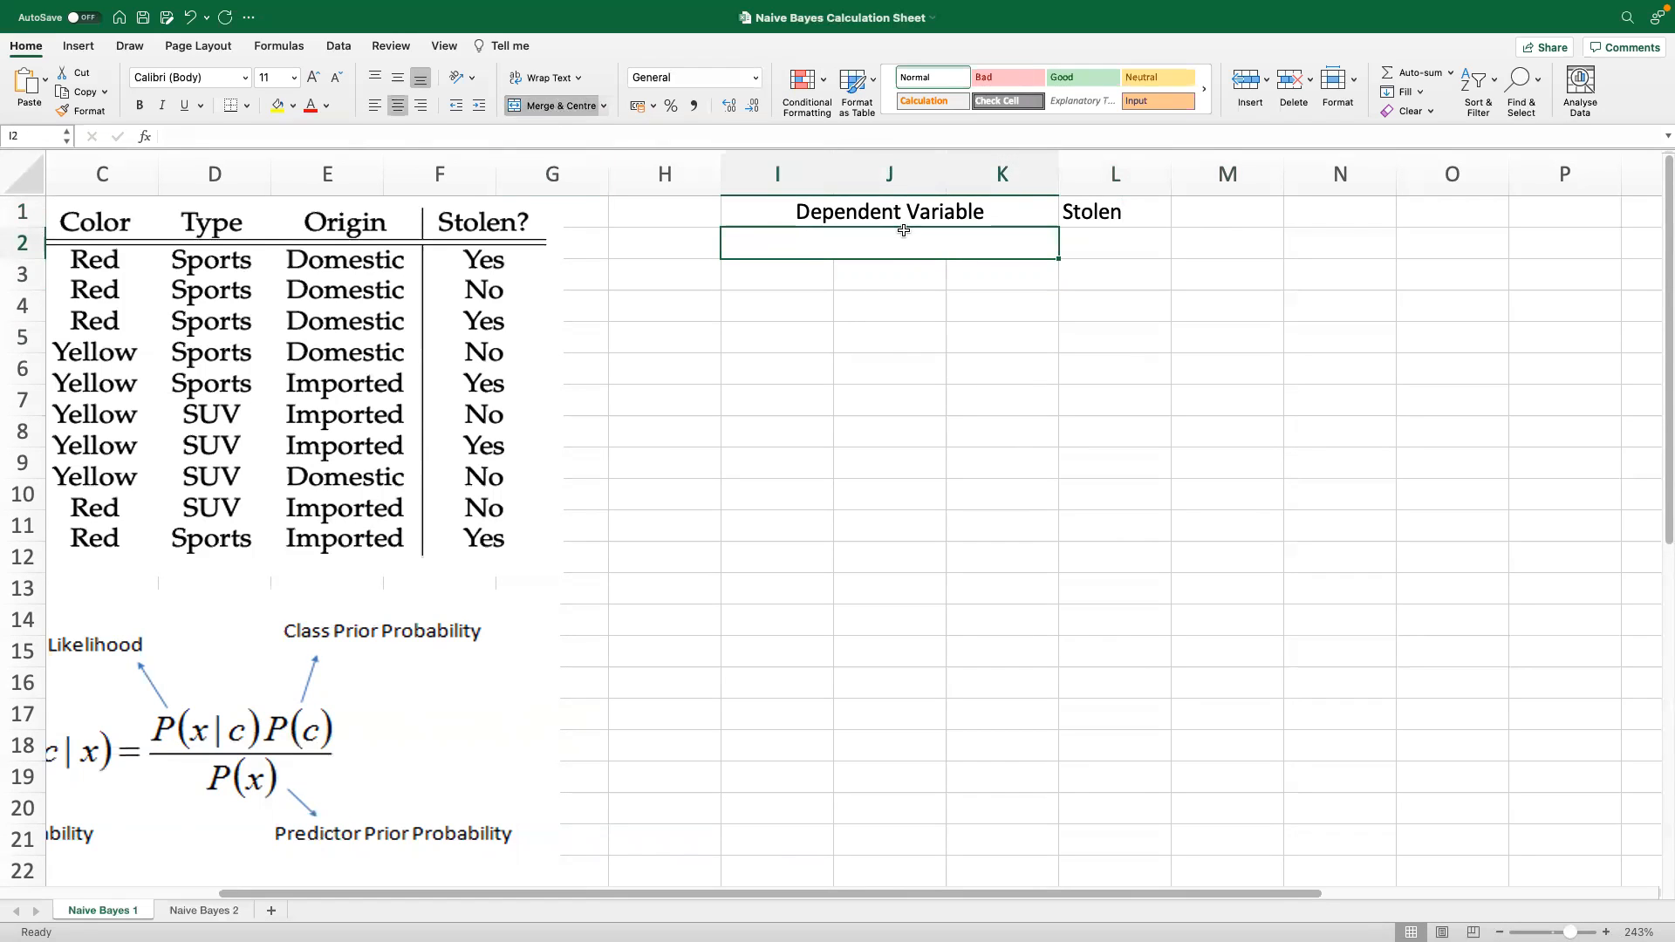
pyautogui.write('Indpenden')
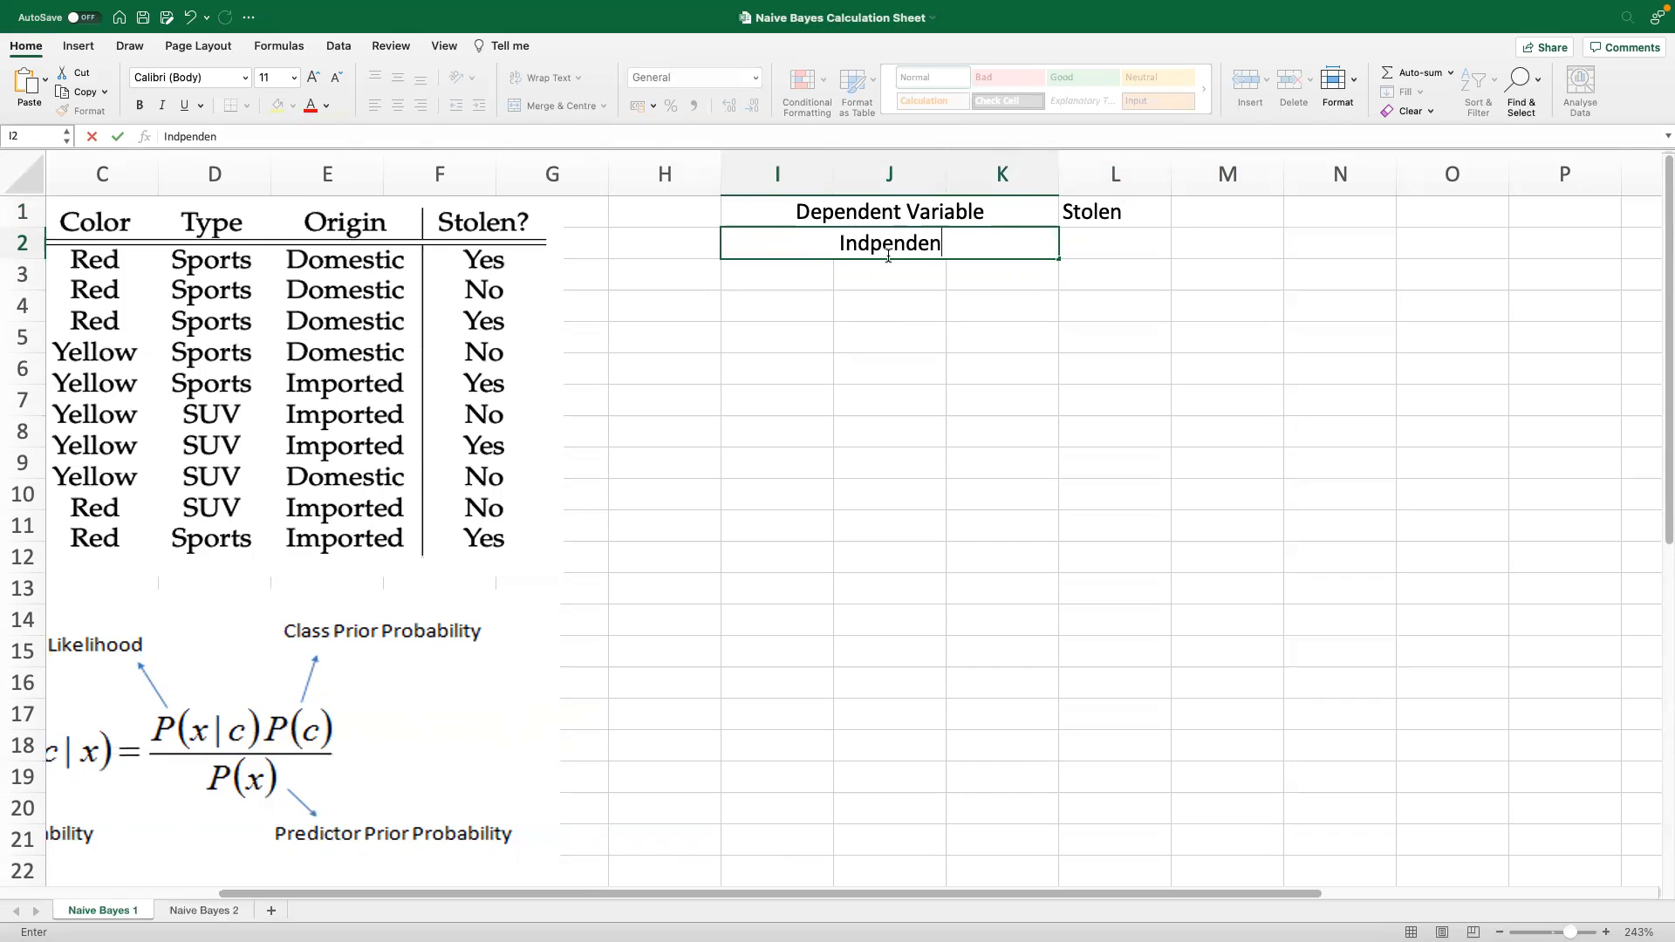
pyautogui.click(873, 246)
pyautogui.write('e')
pyautogui.click(995, 242)
pyautogui.write('t Variables')
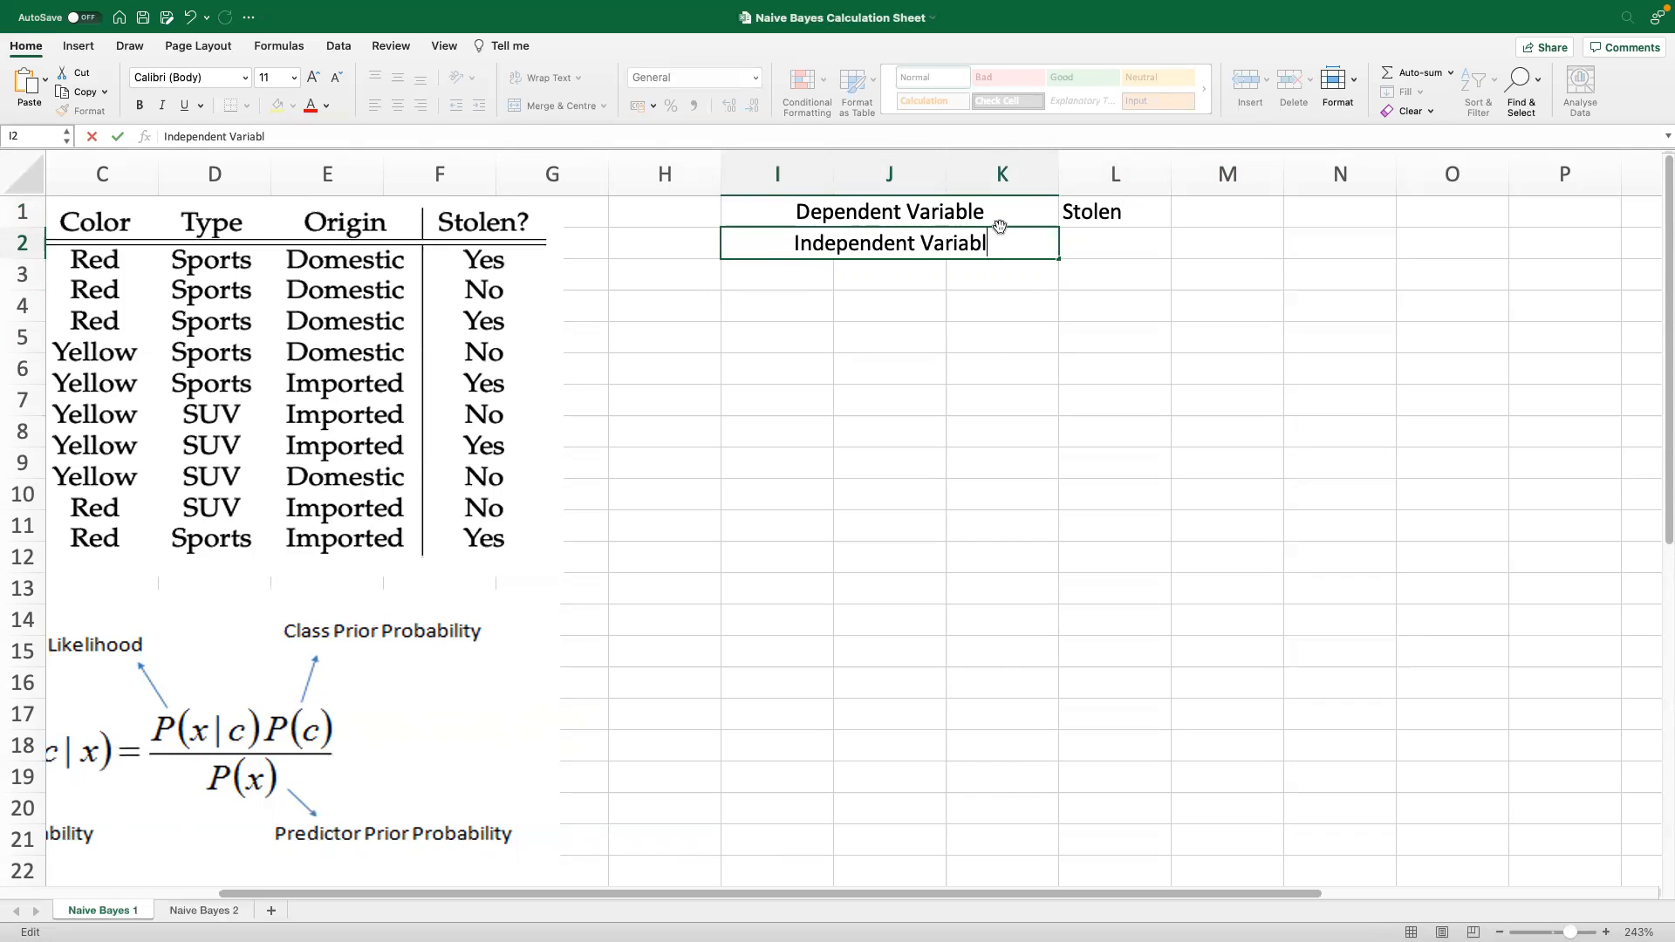
# Enter "Color, Type, Origin" in cell L2 beside the Independent Variables label
pyautogui.click(1147, 246)
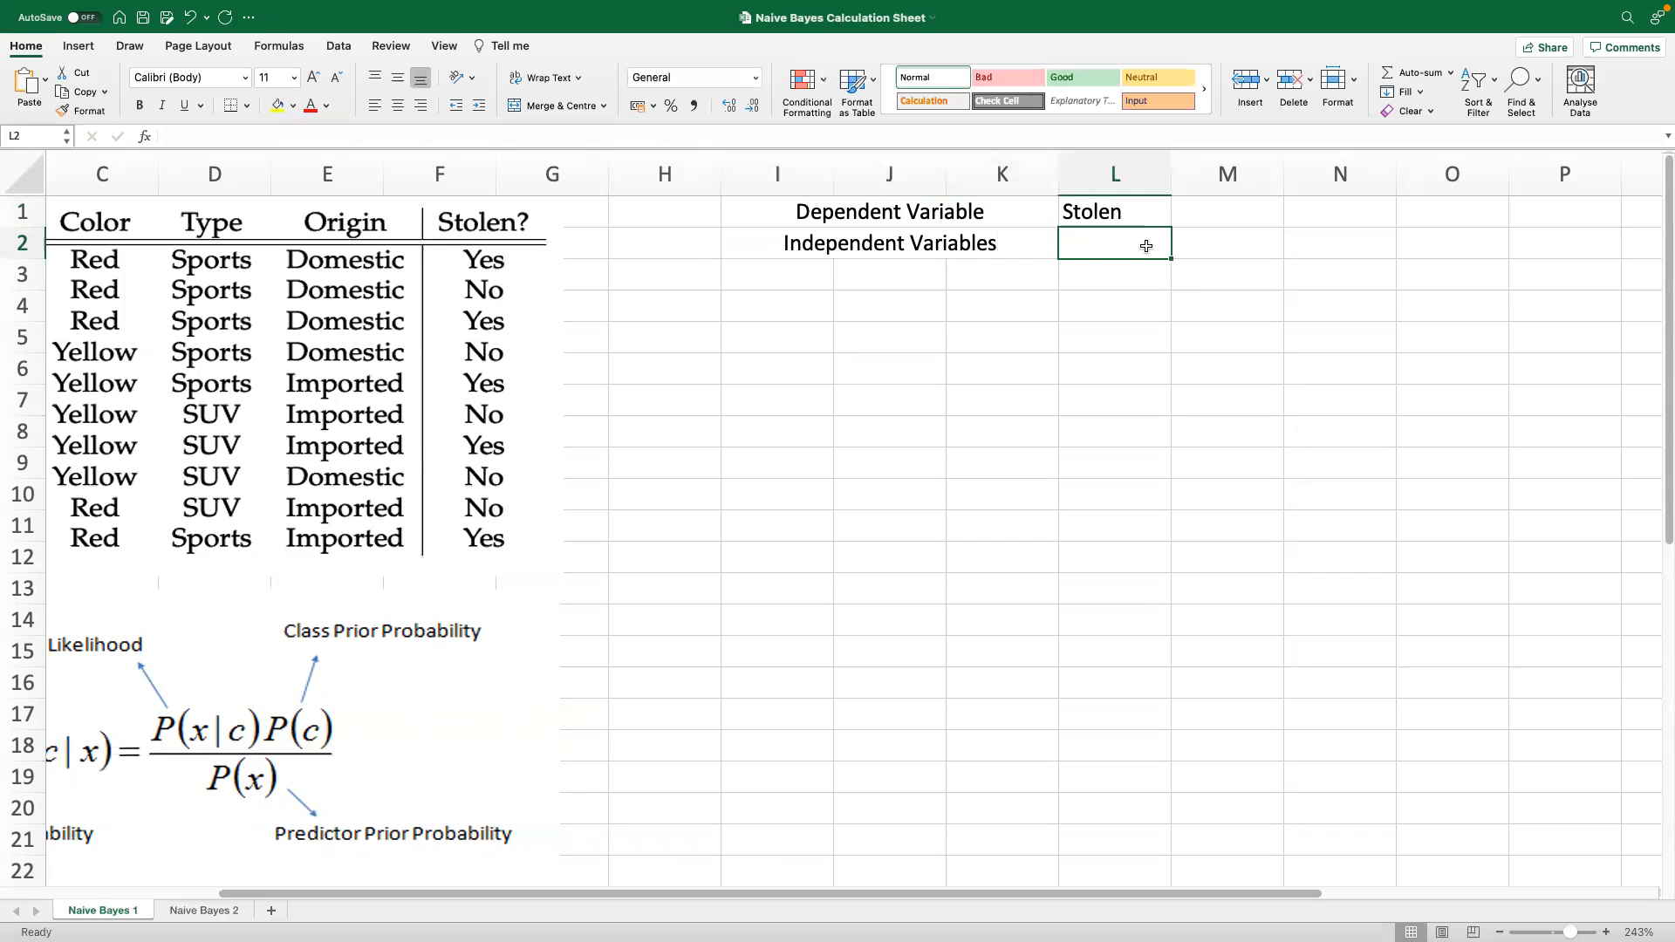
pyautogui.write('Colr')
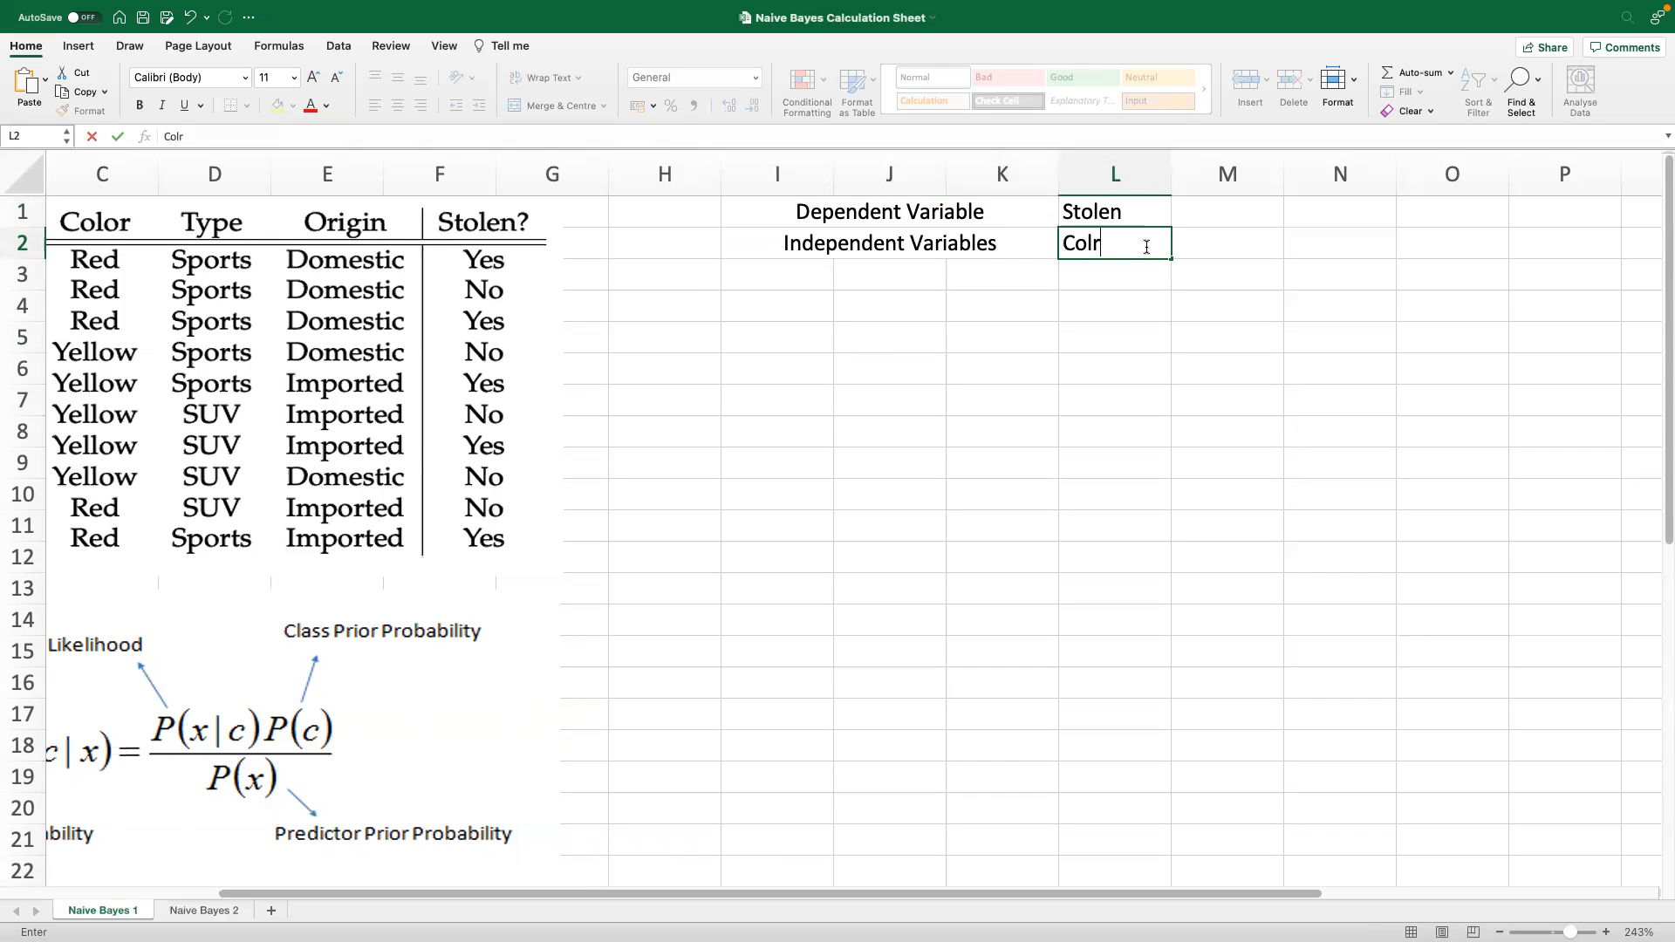
pyautogui.press('BackSpace')
pyautogui.write('or, Type, Origin')
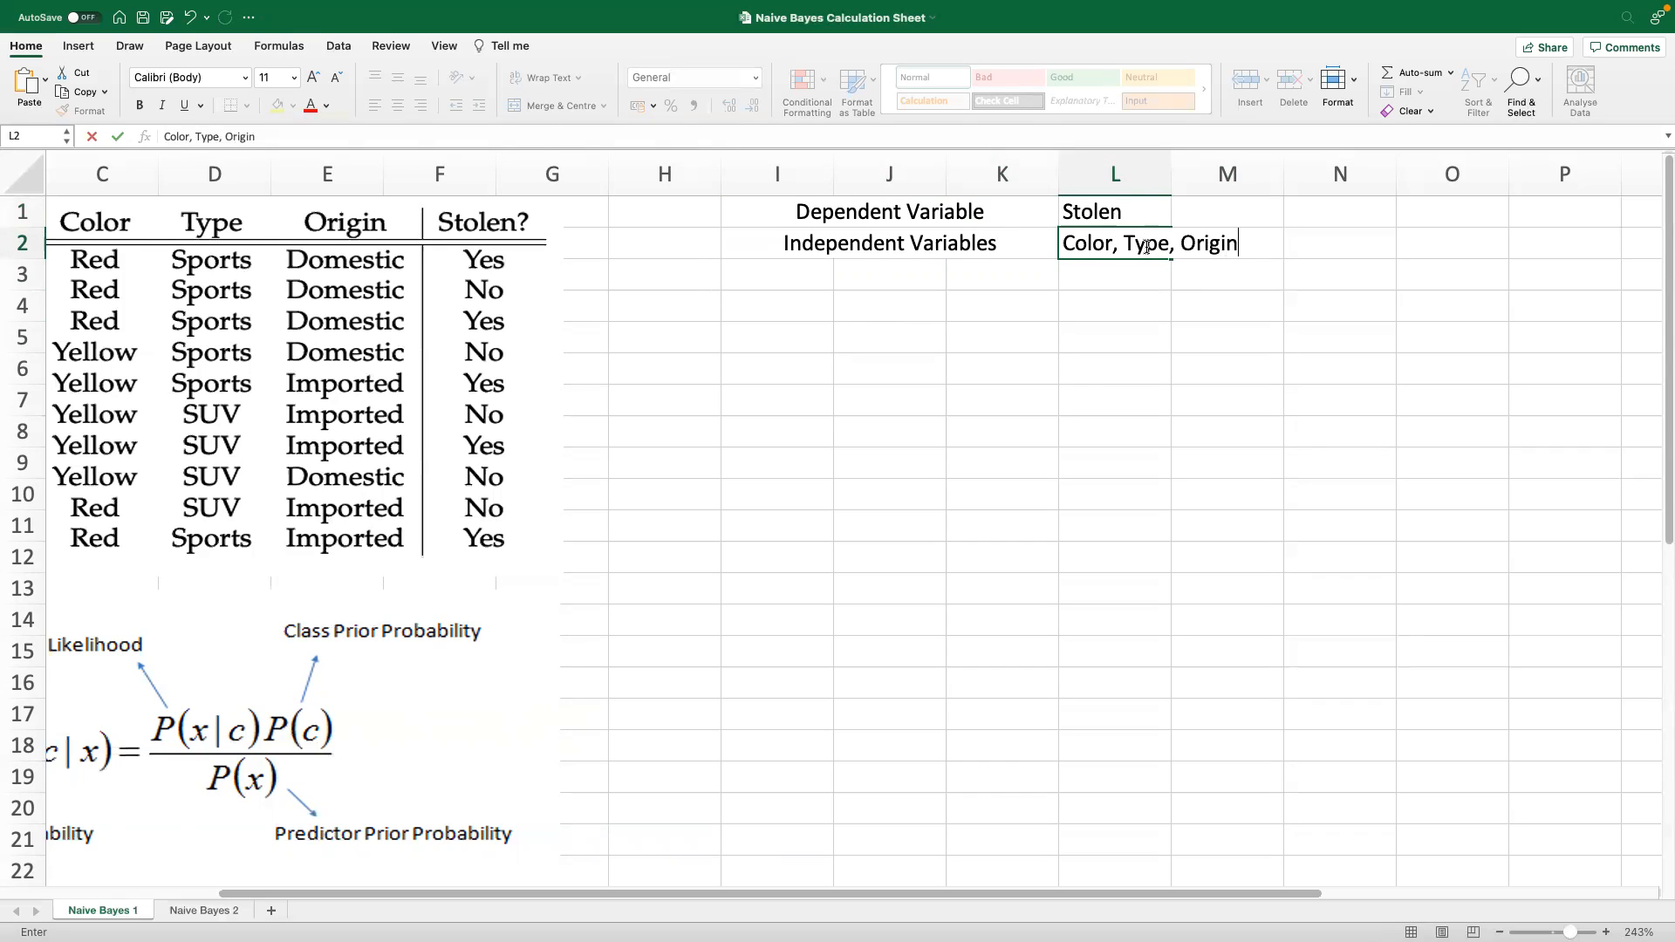
pyautogui.click(1083, 376)
# Write "Step 1 - Create Cross tabulations of Independent Variables and dependent variable" in cell I3
pyautogui.click(805, 272)
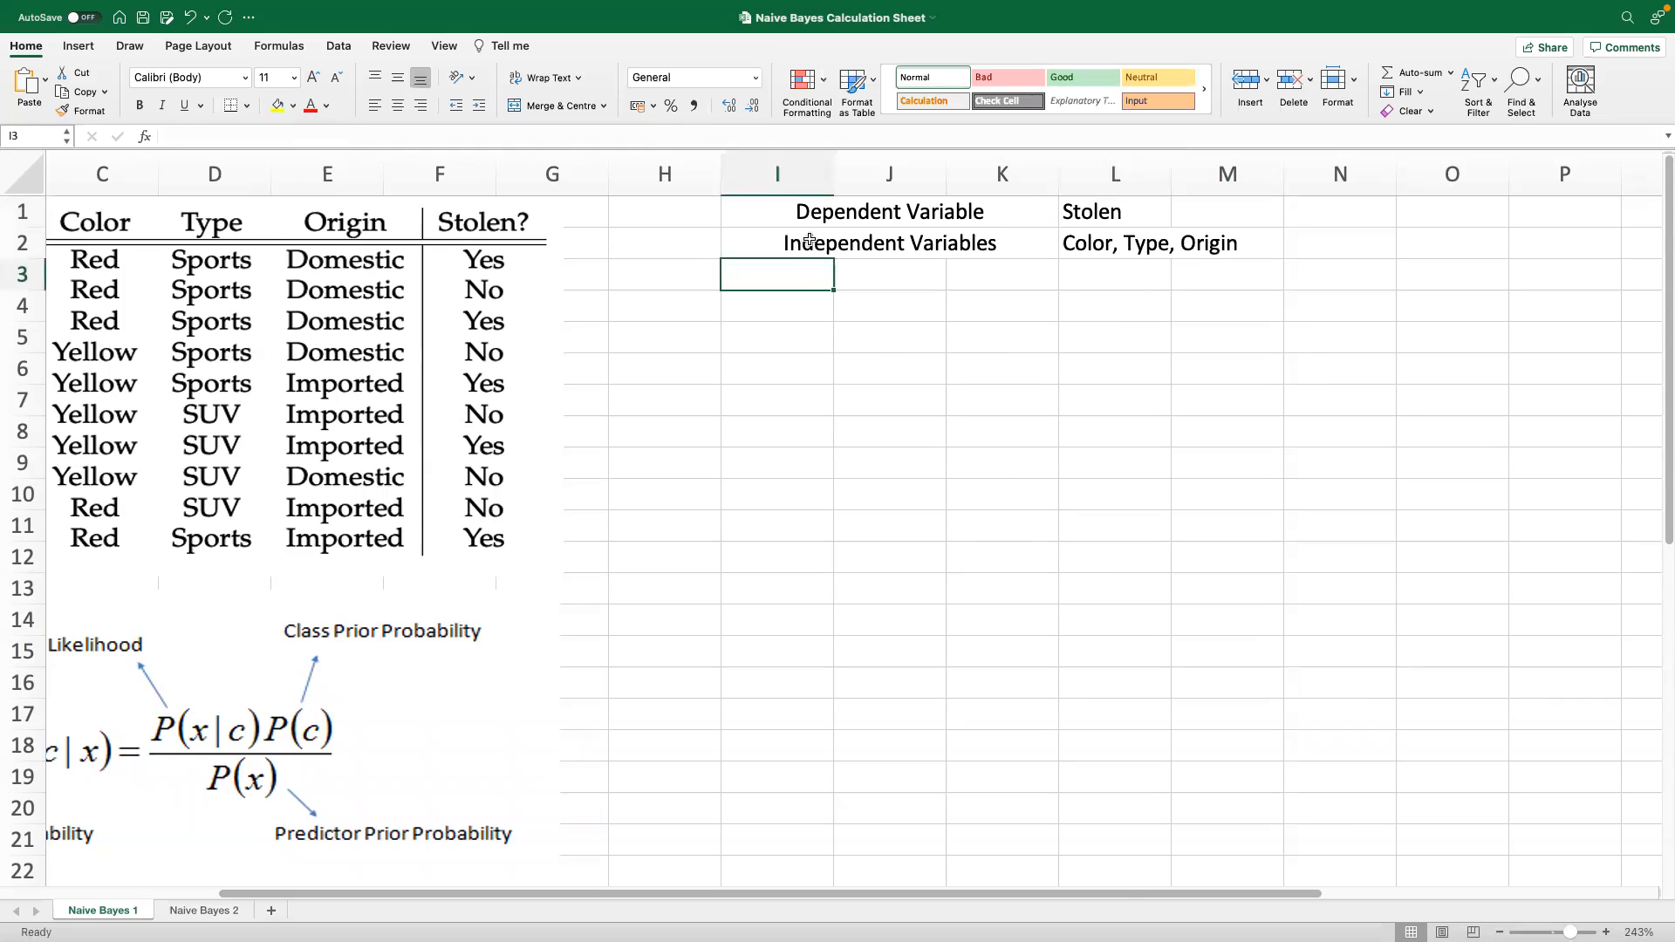
pyautogui.write('Step ')
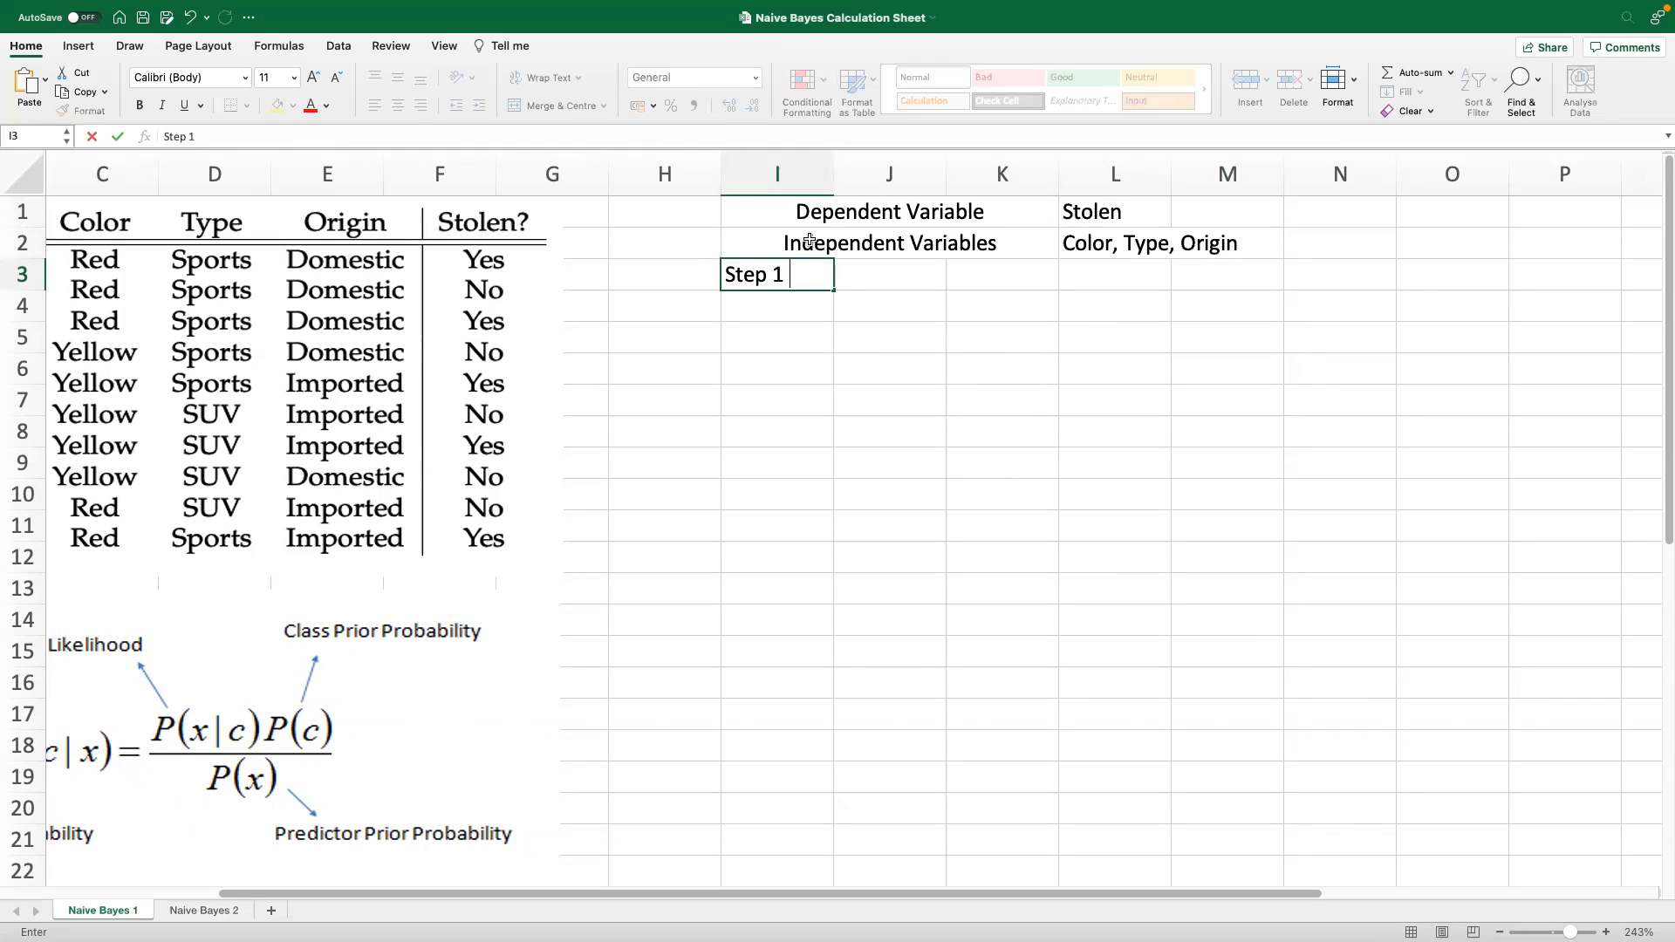
pyautogui.write('1 - Create Cross tabulations o')
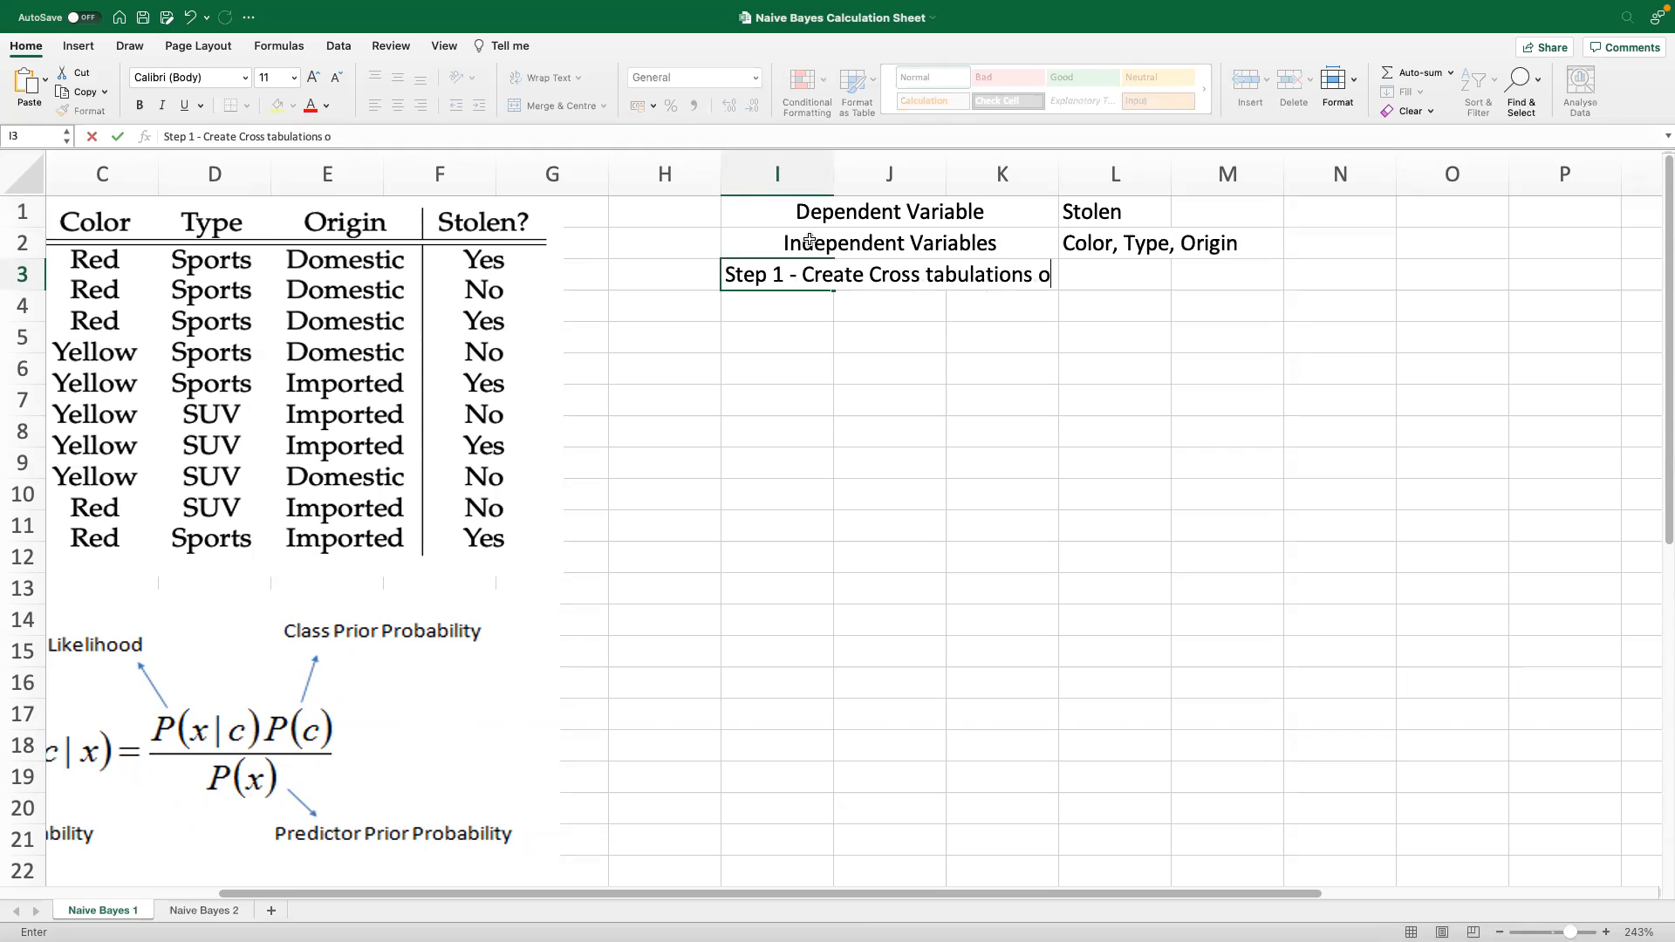
pyautogui.write('f Indepen')
pyautogui.press('BackSpace')
pyautogui.press('BackSpace')
pyautogui.press('BackSpace')
pyautogui.write('ependeny')
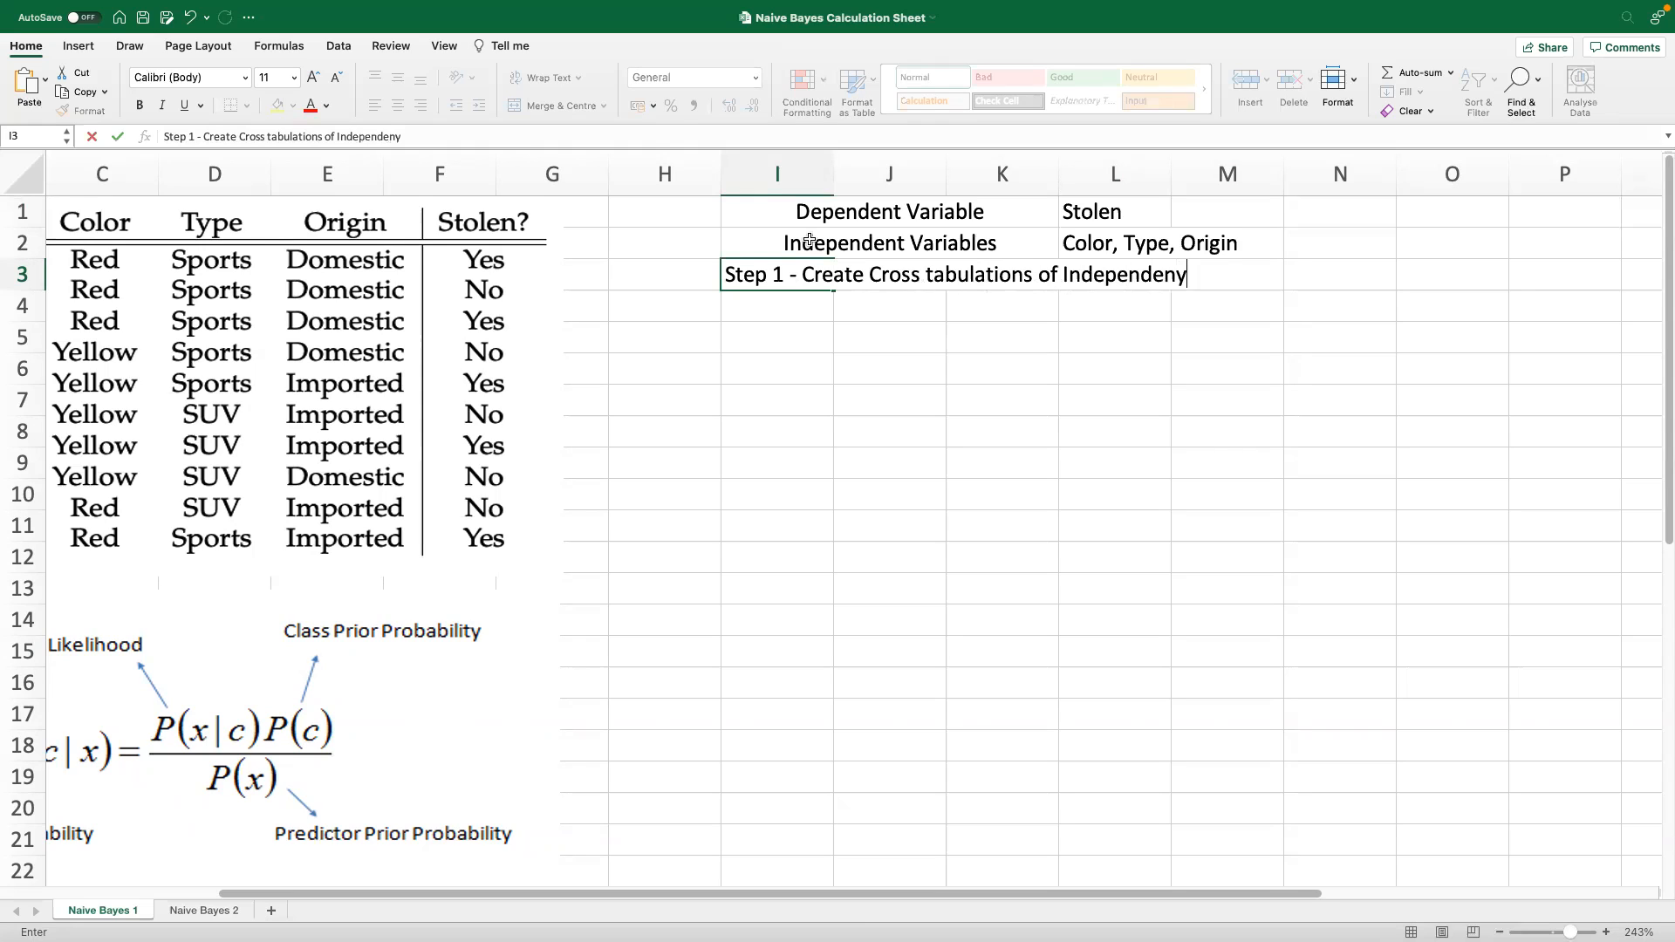
pyautogui.write('t Variables a')
pyautogui.write('nfd')
pyautogui.press('BackSpace')
pyautogui.press('BackSpace')
pyautogui.write('d dependent variable')
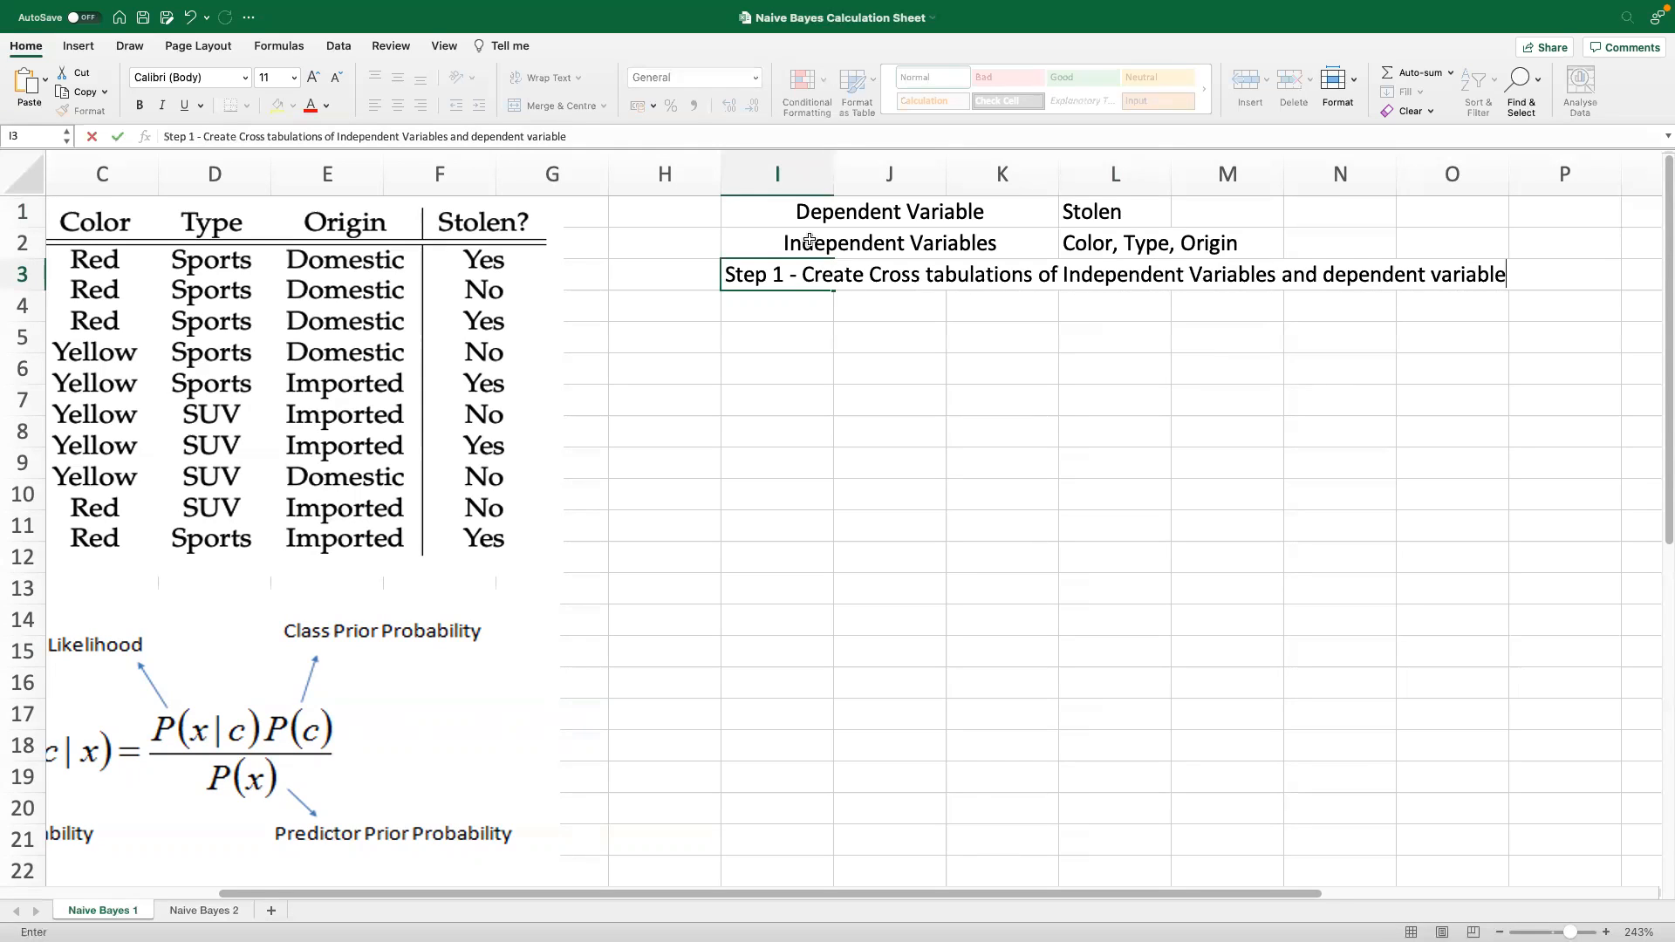
# Enter the column headings "Yes" in cell J5 and "No" in cell K5
pyautogui.click(890, 330)
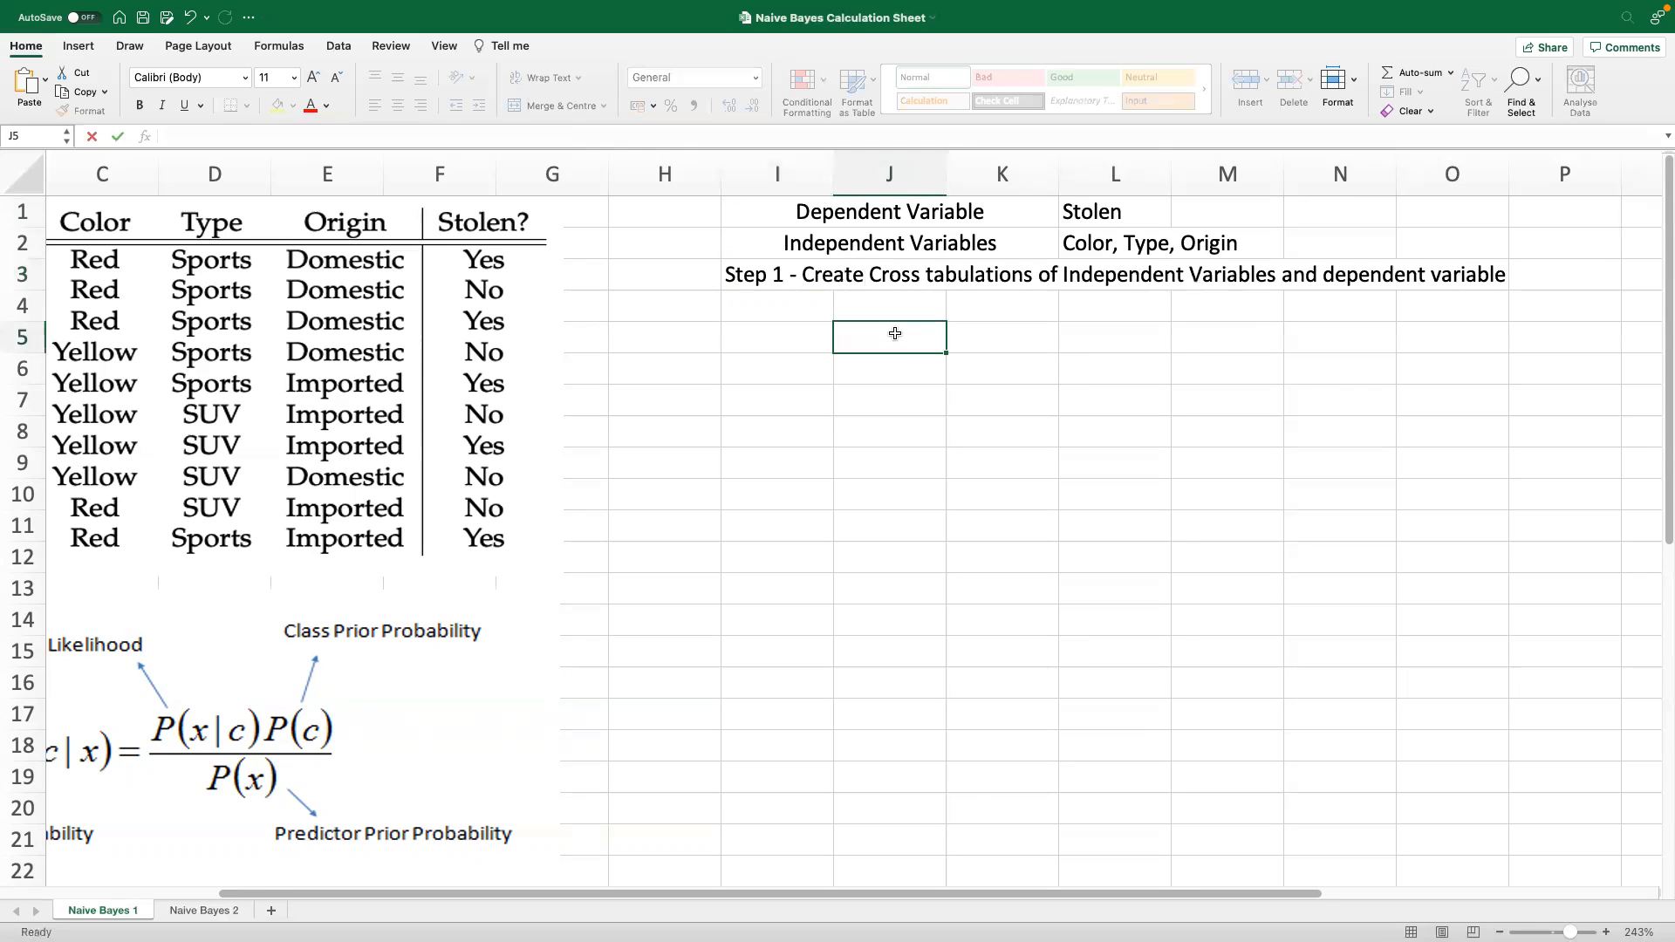
pyautogui.write('Ye')
pyautogui.press('Return')
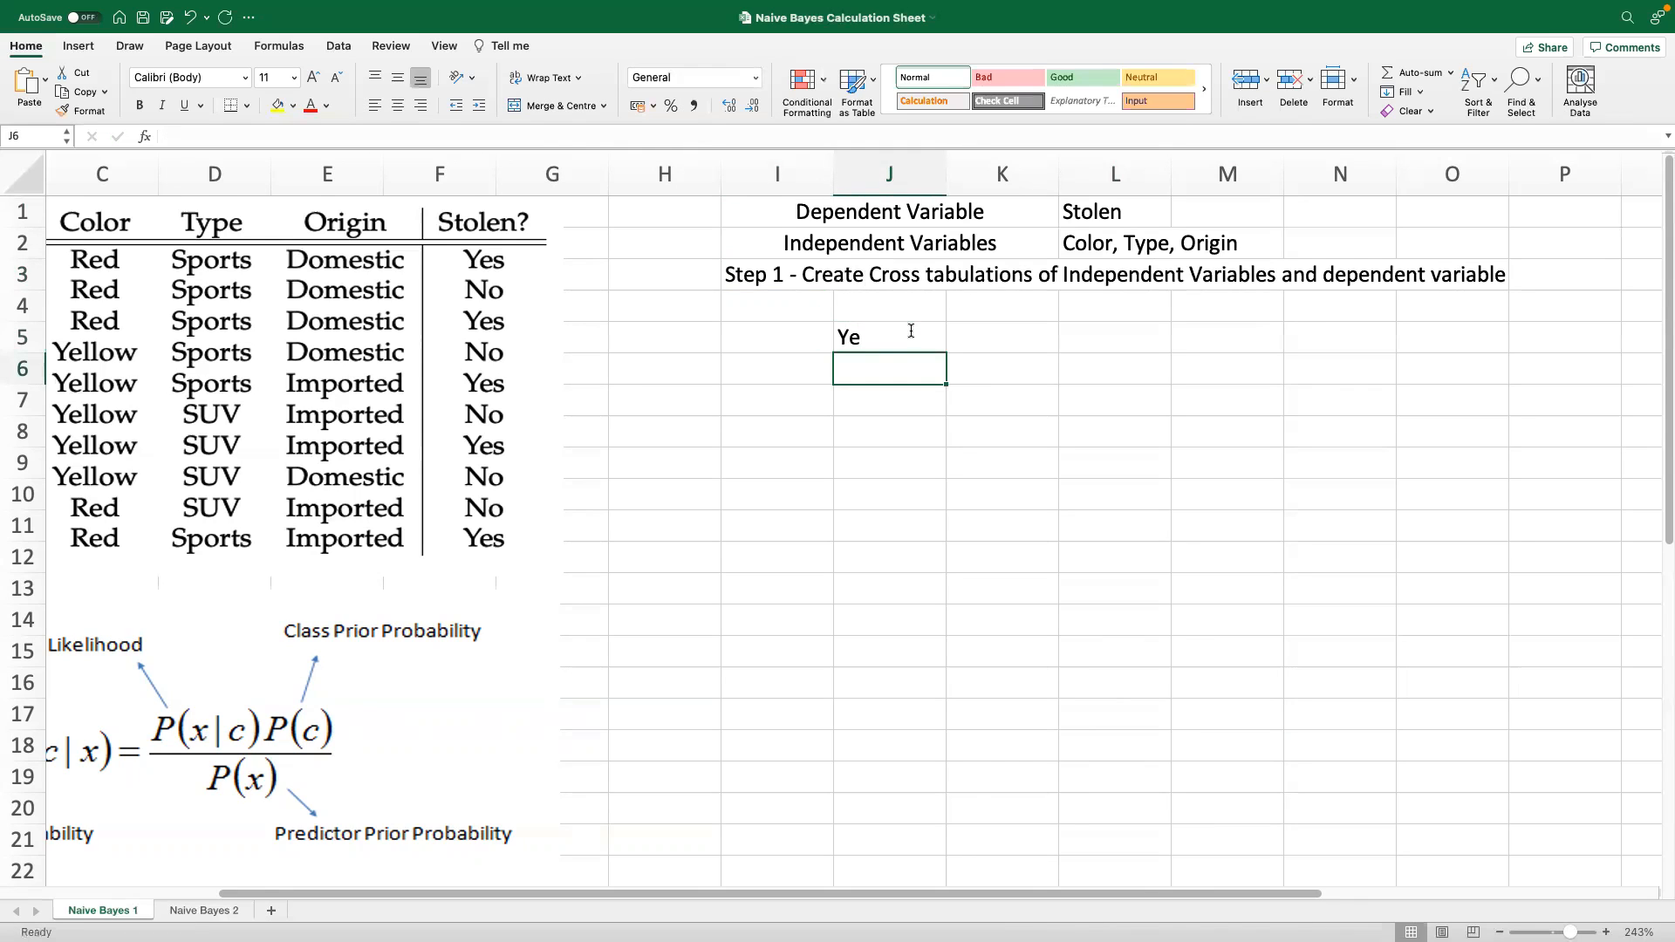
pyautogui.click(930, 333)
pyautogui.write('S')
pyautogui.press('BackSpace')
pyautogui.write('Tes')
pyautogui.press('BackSpace')
pyautogui.write('Yes')
pyautogui.press('Tab')
pyautogui.write('No')
pyautogui.press('Return')
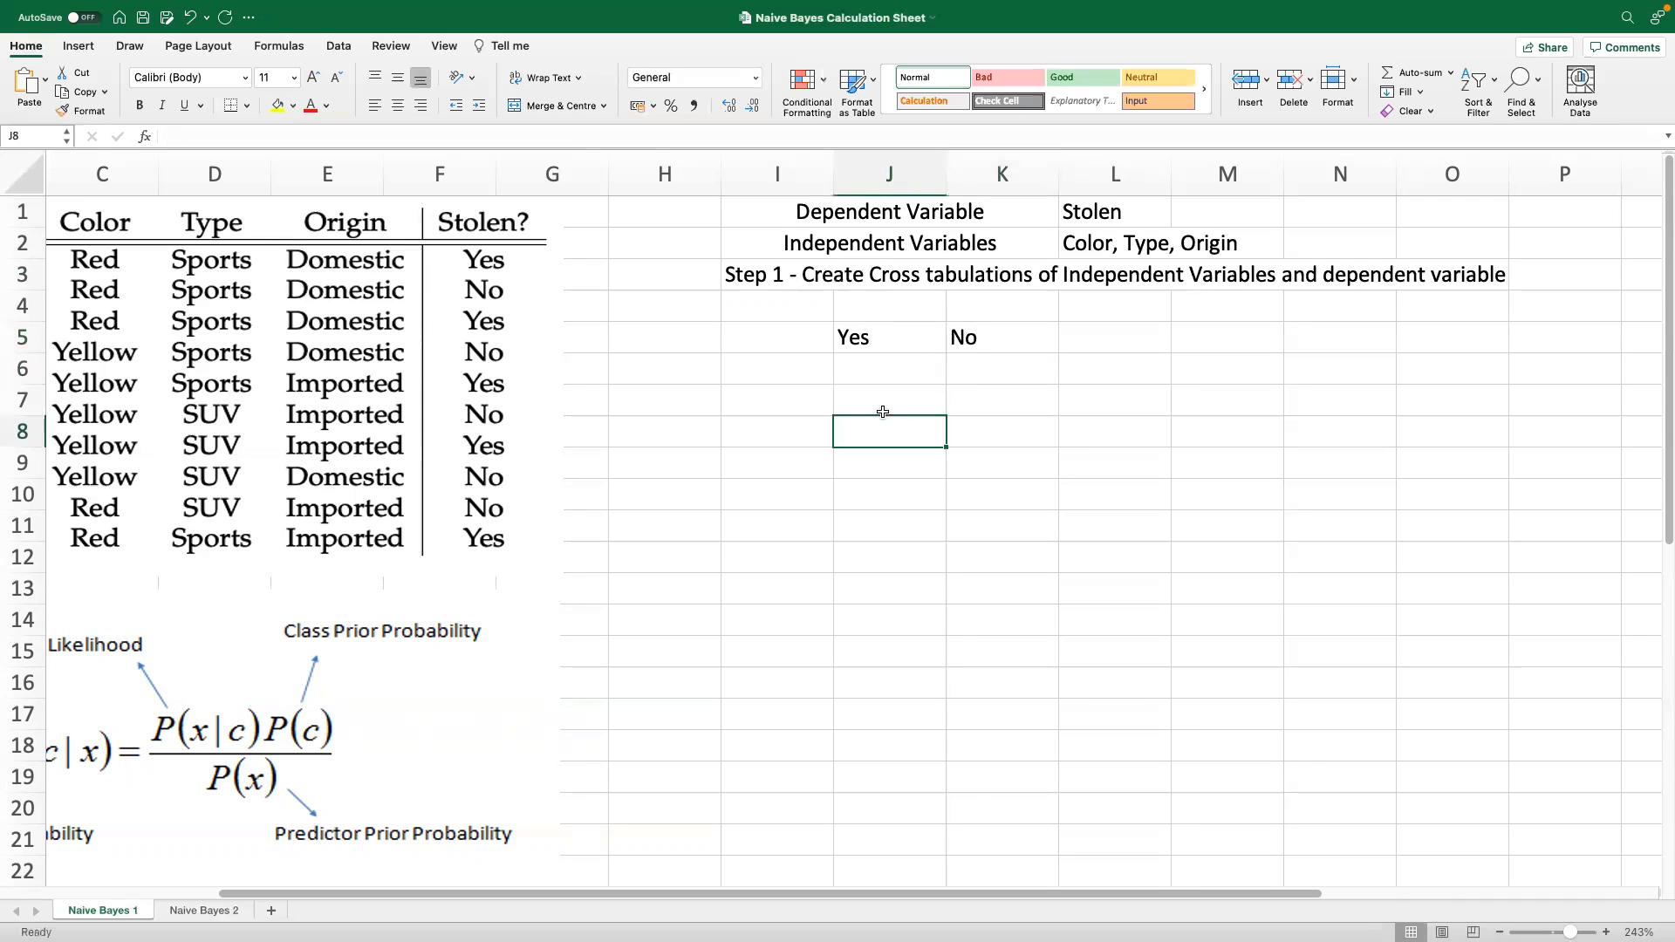
# Merge and centre cells J4:K4 and enter the heading "Stolen" above the Yes and No columns
pyautogui.moveTo(894, 313); pyautogui.dragTo(977, 299)
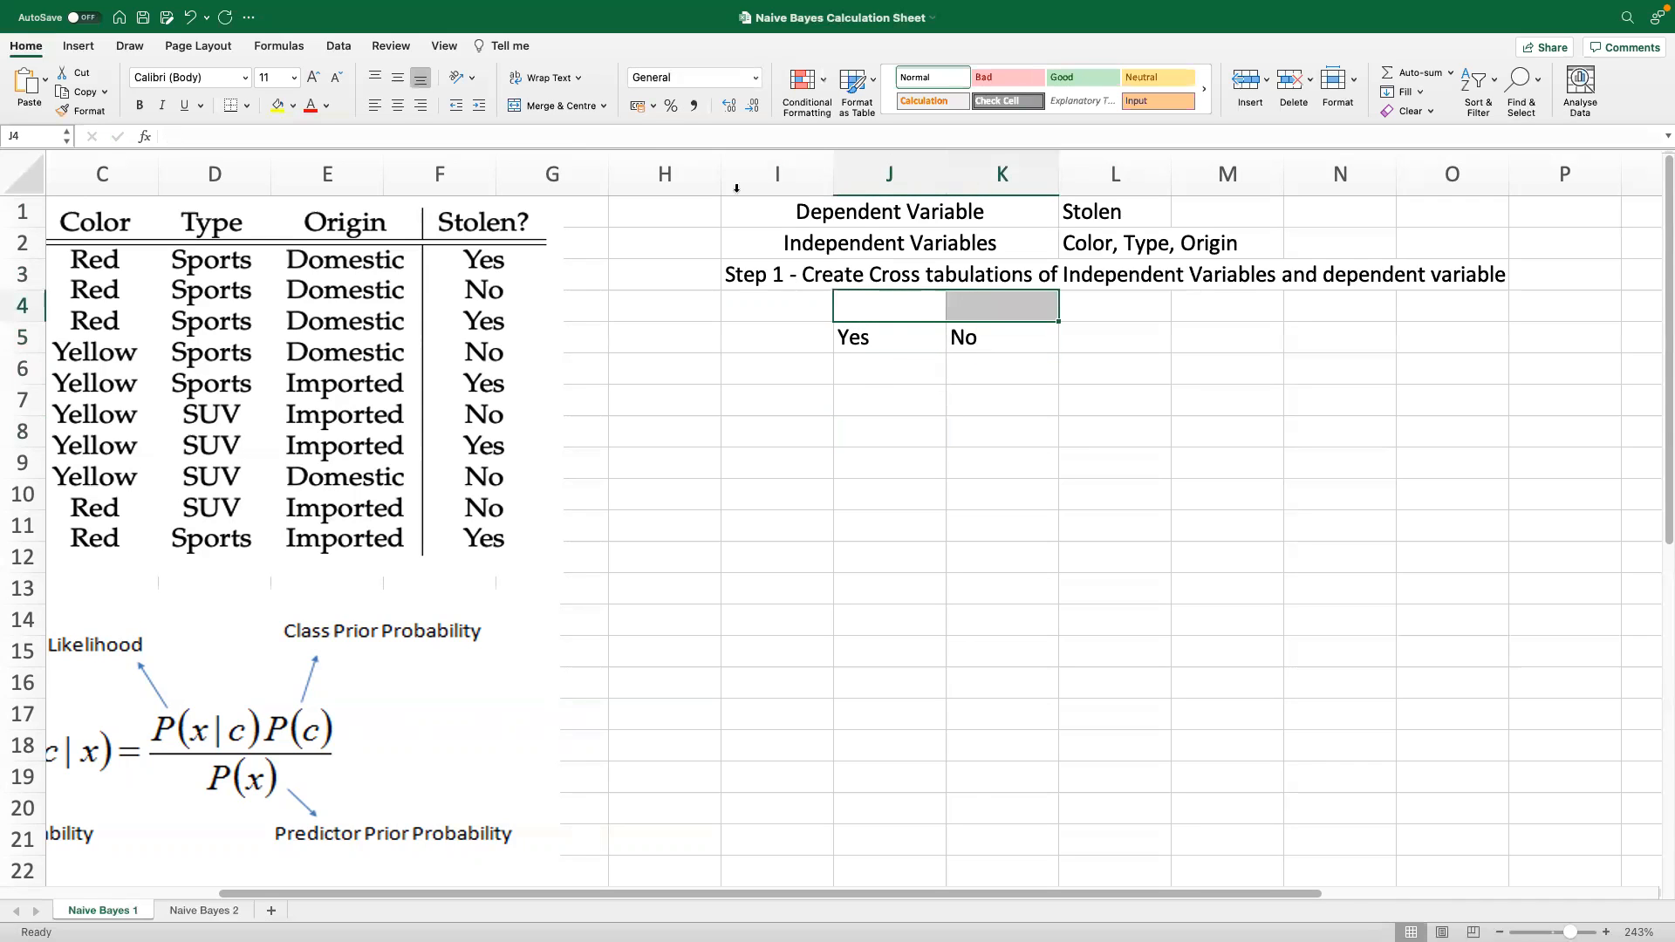
pyautogui.click(551, 105)
pyautogui.write('Dtolen')
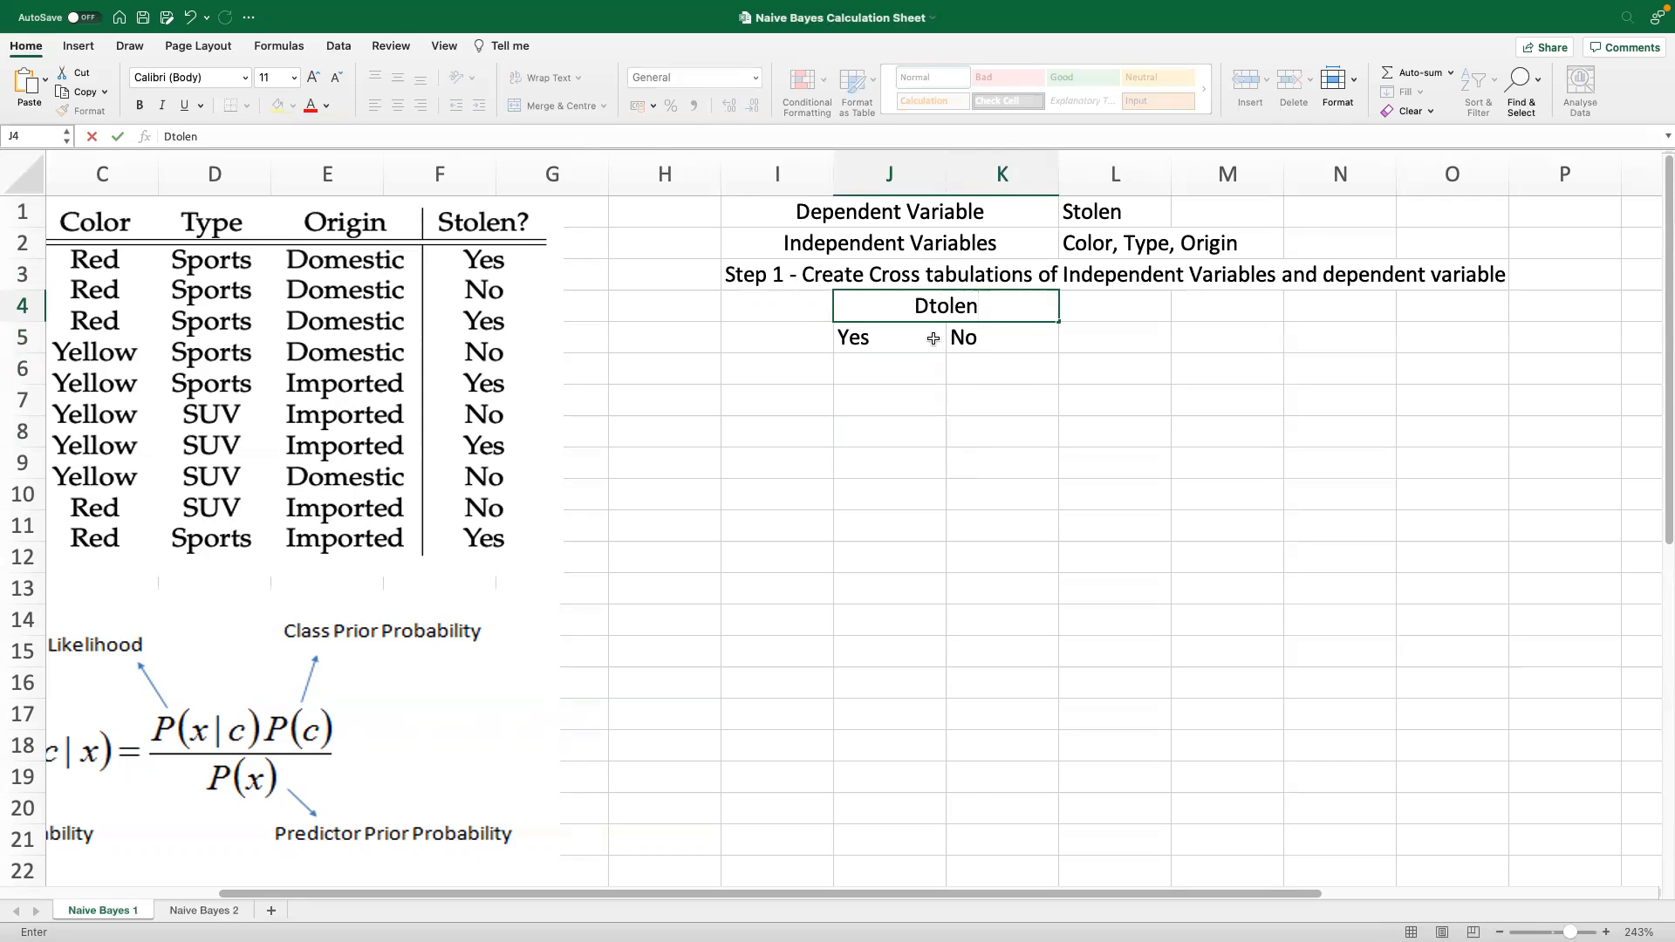
pyautogui.click(925, 305)
pyautogui.press('BackSpace')
pyautogui.write('S')
pyautogui.click(936, 454)
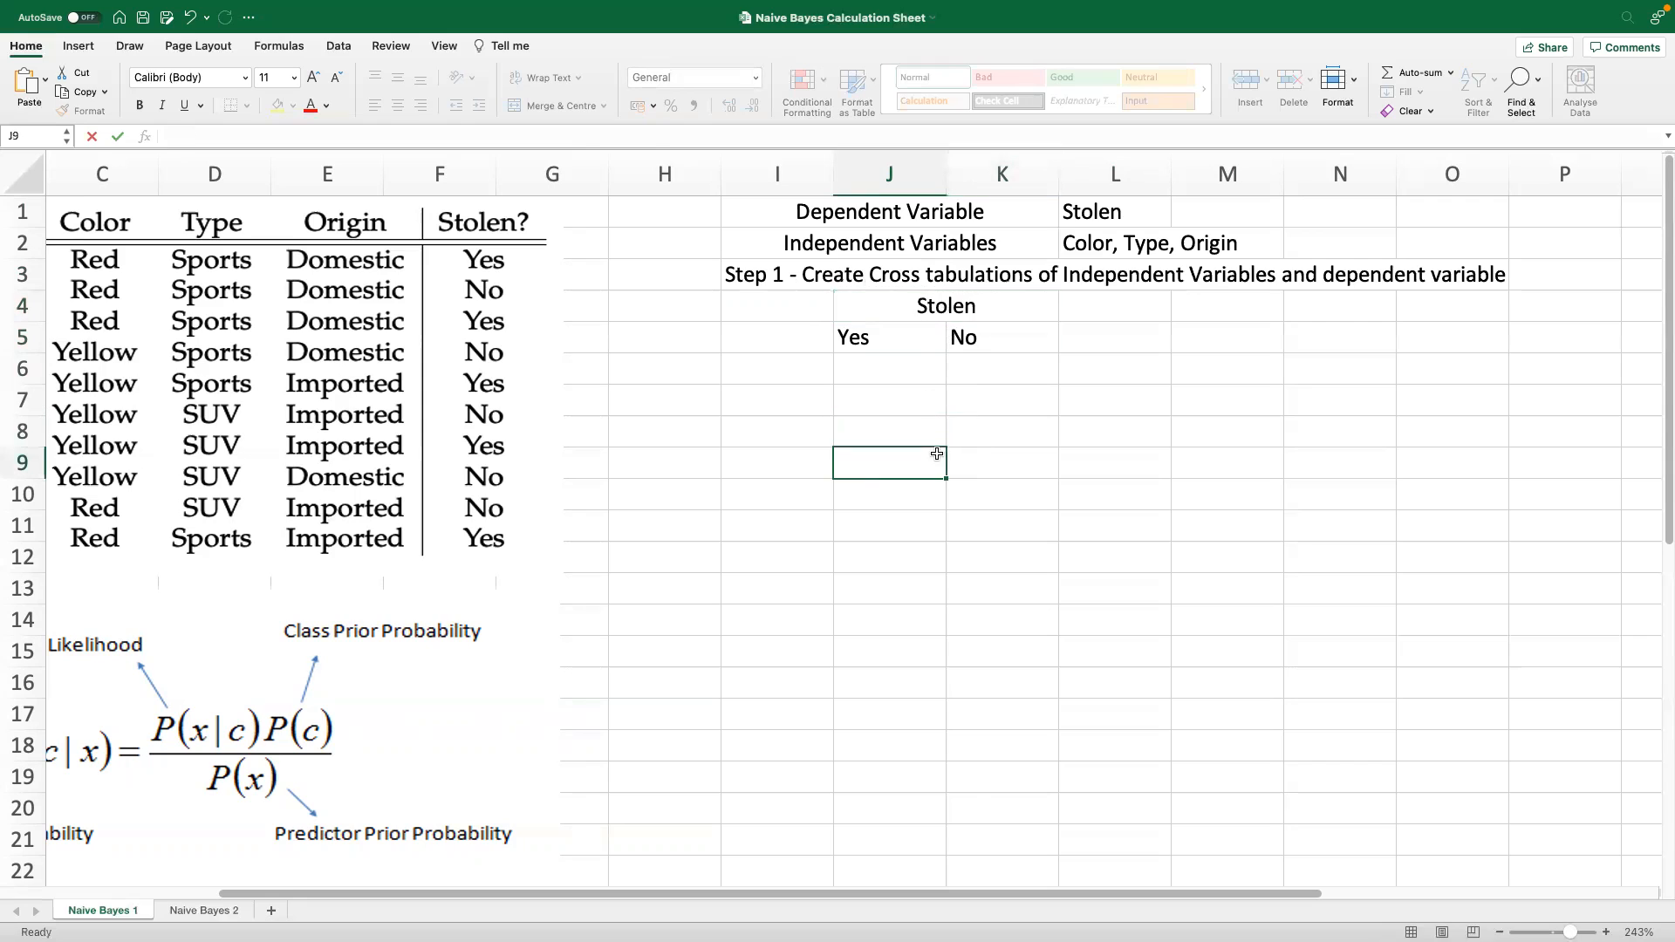
# Enter the row labels "Red" in cell I6 and "Yellow" in cell I7
pyautogui.click(796, 366)
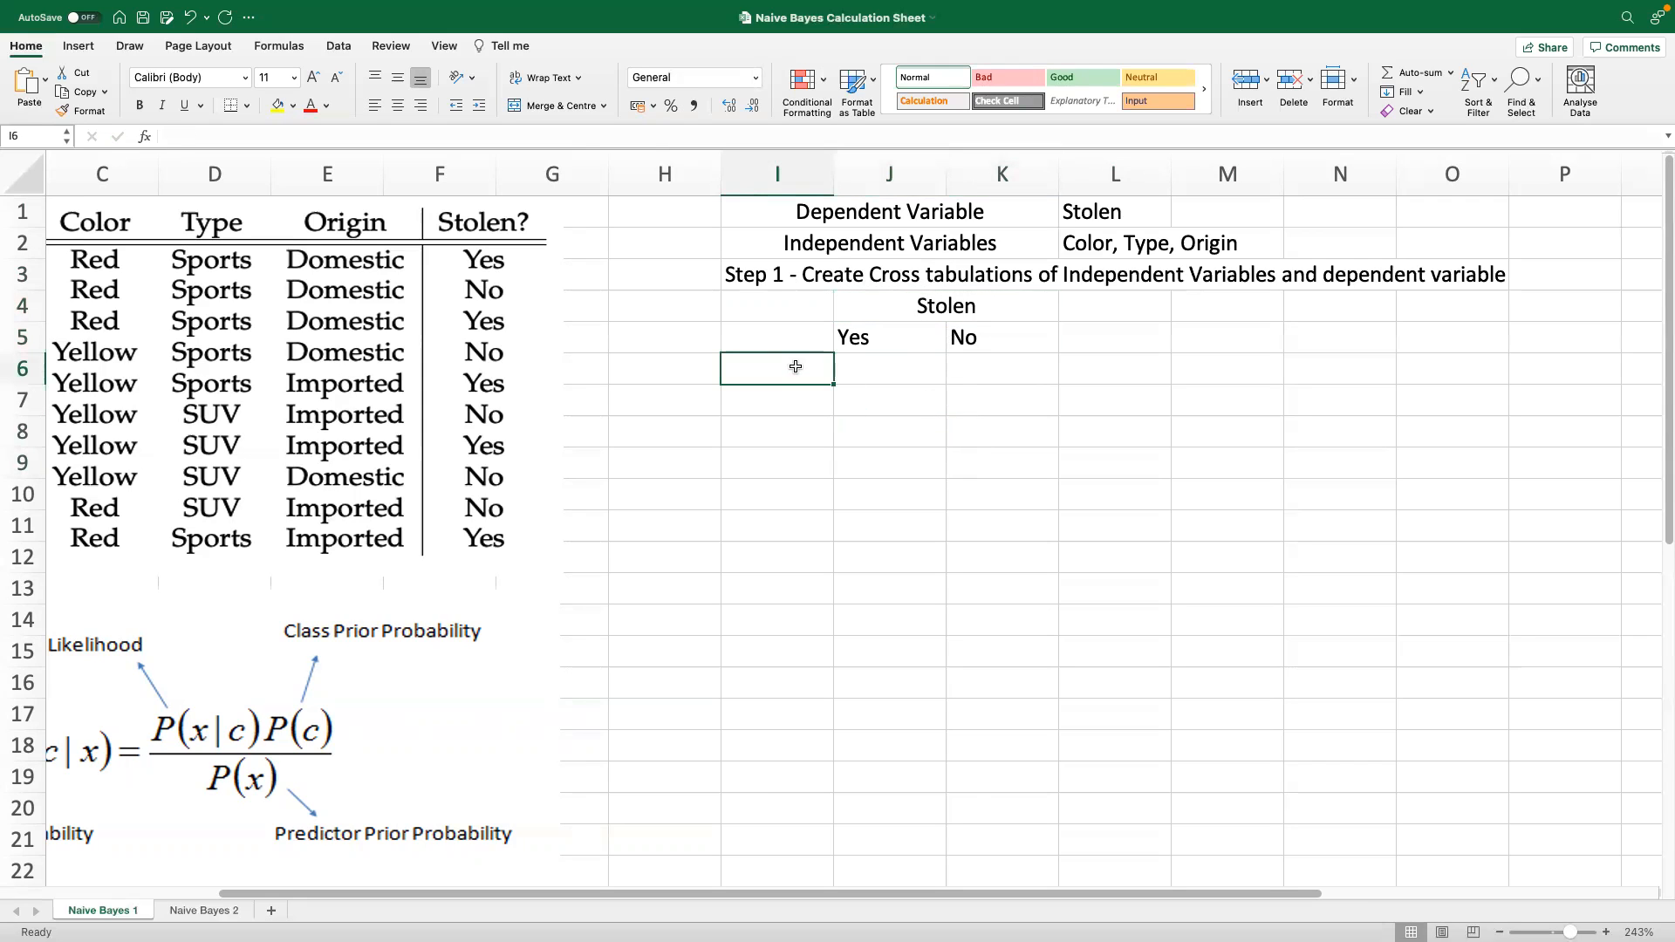
pyautogui.write('Red')
pyautogui.press('Return')
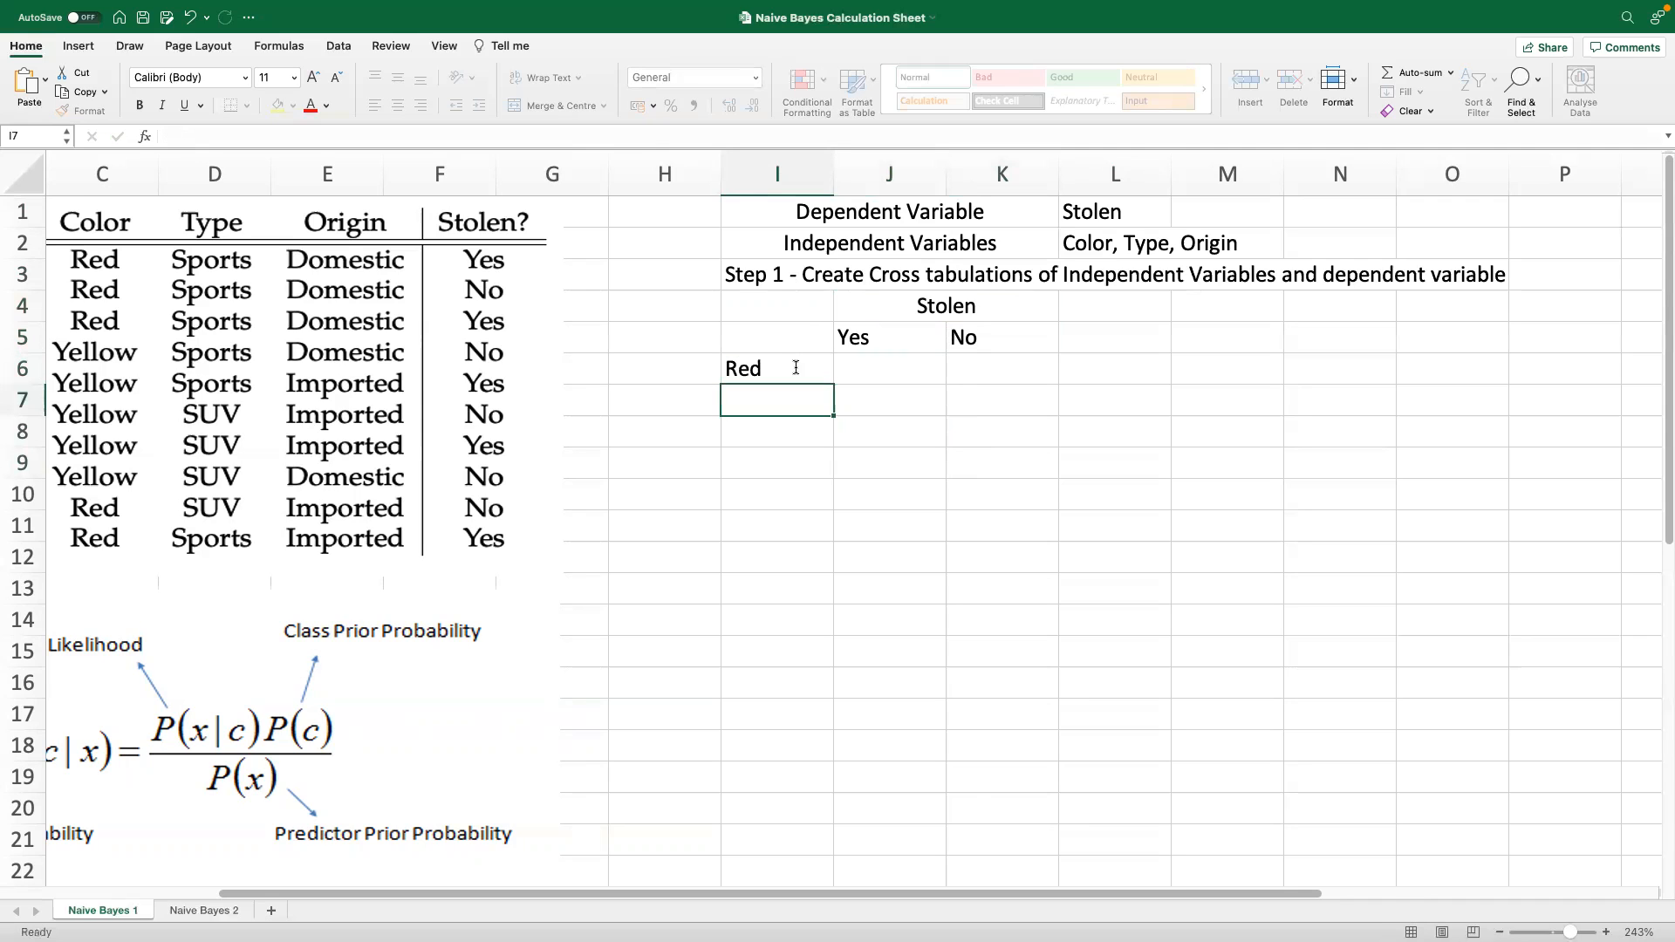
pyautogui.write('Yellow')
pyautogui.click(909, 558)
# Apply all borders to the cross-tabulation range I4:K7
pyautogui.moveTo(822, 314); pyautogui.dragTo(928, 326)
pyautogui.click(927, 332)
pyautogui.click(977, 461)
pyautogui.click(880, 303)
pyautogui.moveTo(796, 305); pyautogui.dragTo(954, 394)
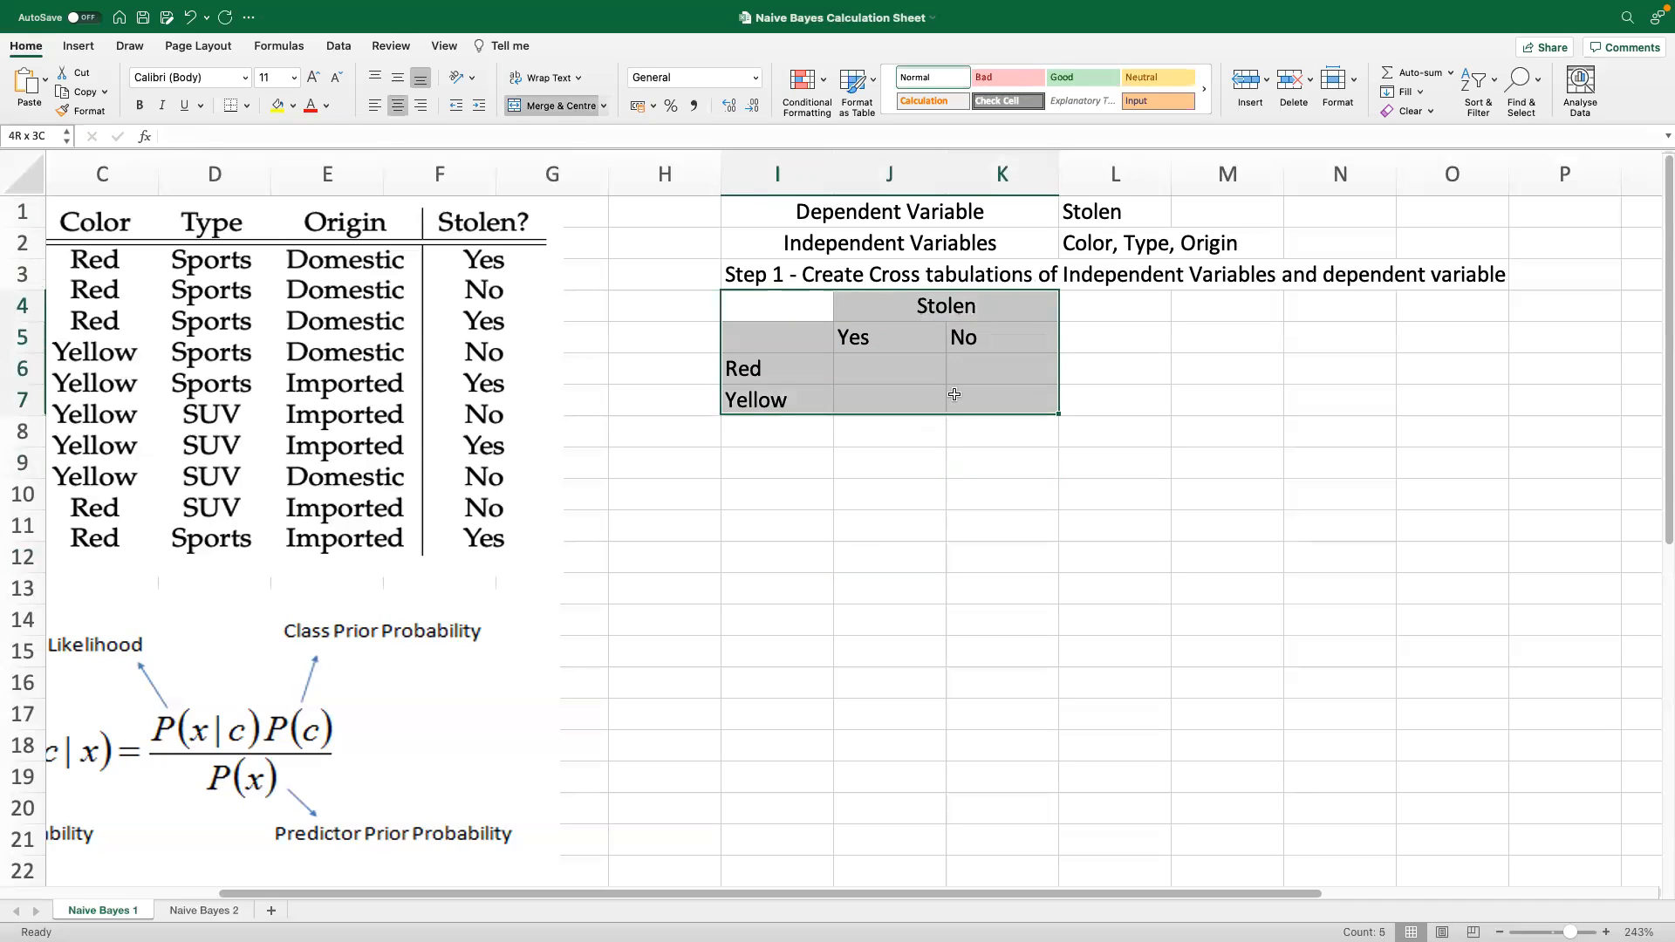
pyautogui.click(250, 108)
pyautogui.click(308, 269)
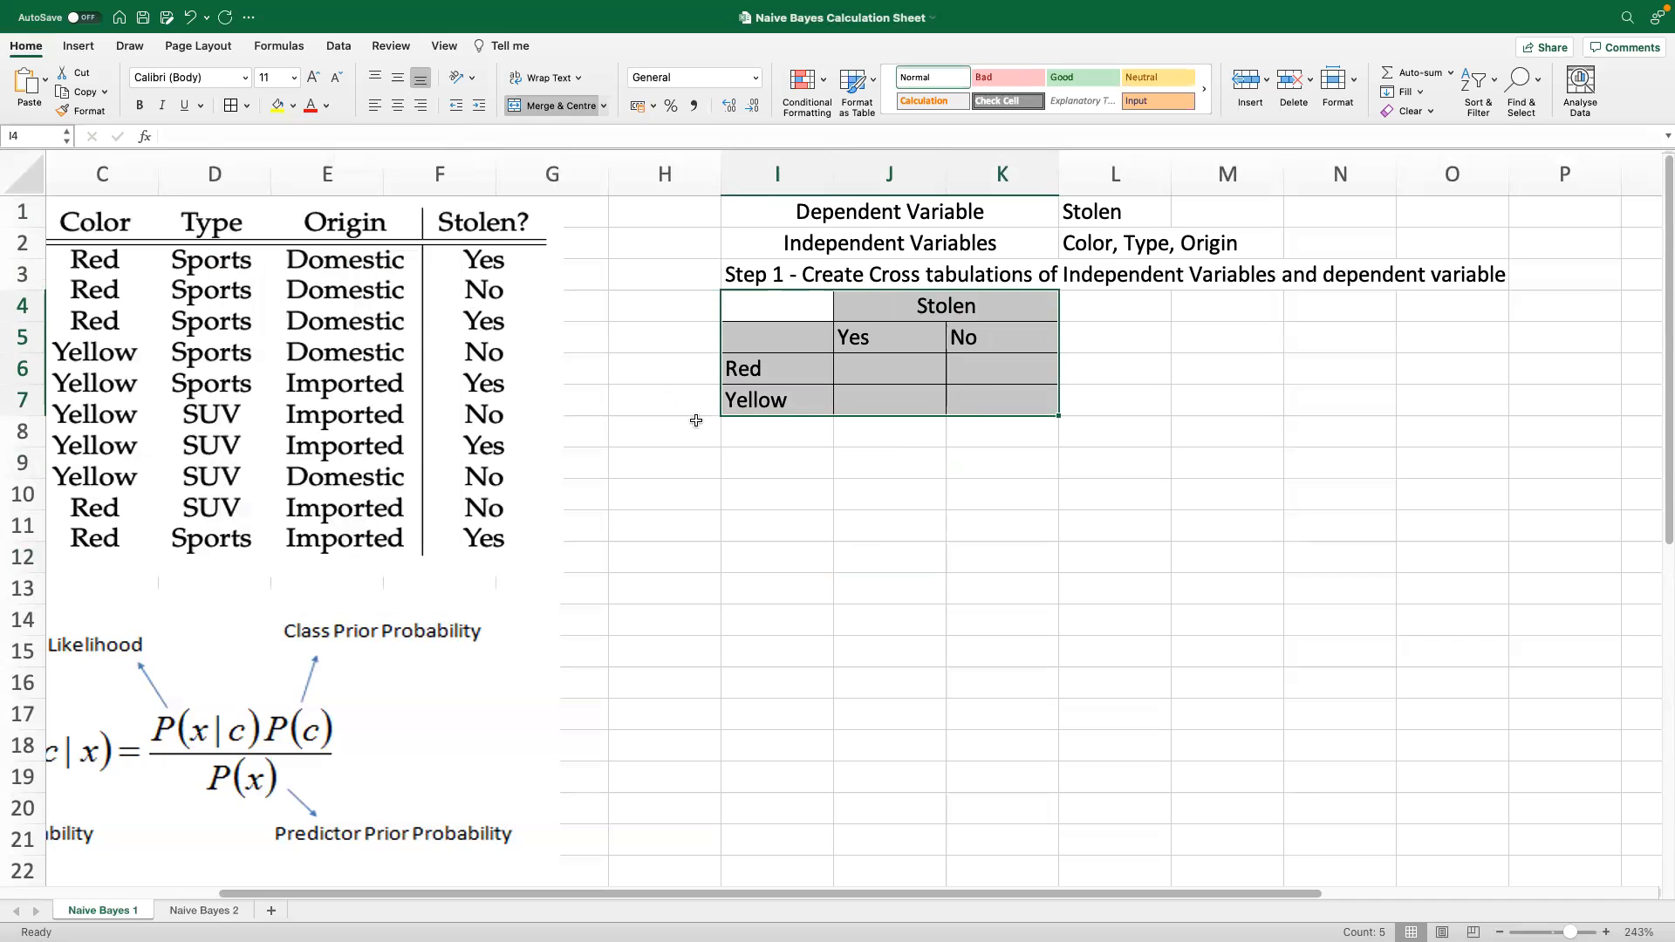
pyautogui.click(958, 423)
# Enter the heading "Color" in cell I5 above the Red and Yellow labels
pyautogui.click(756, 339)
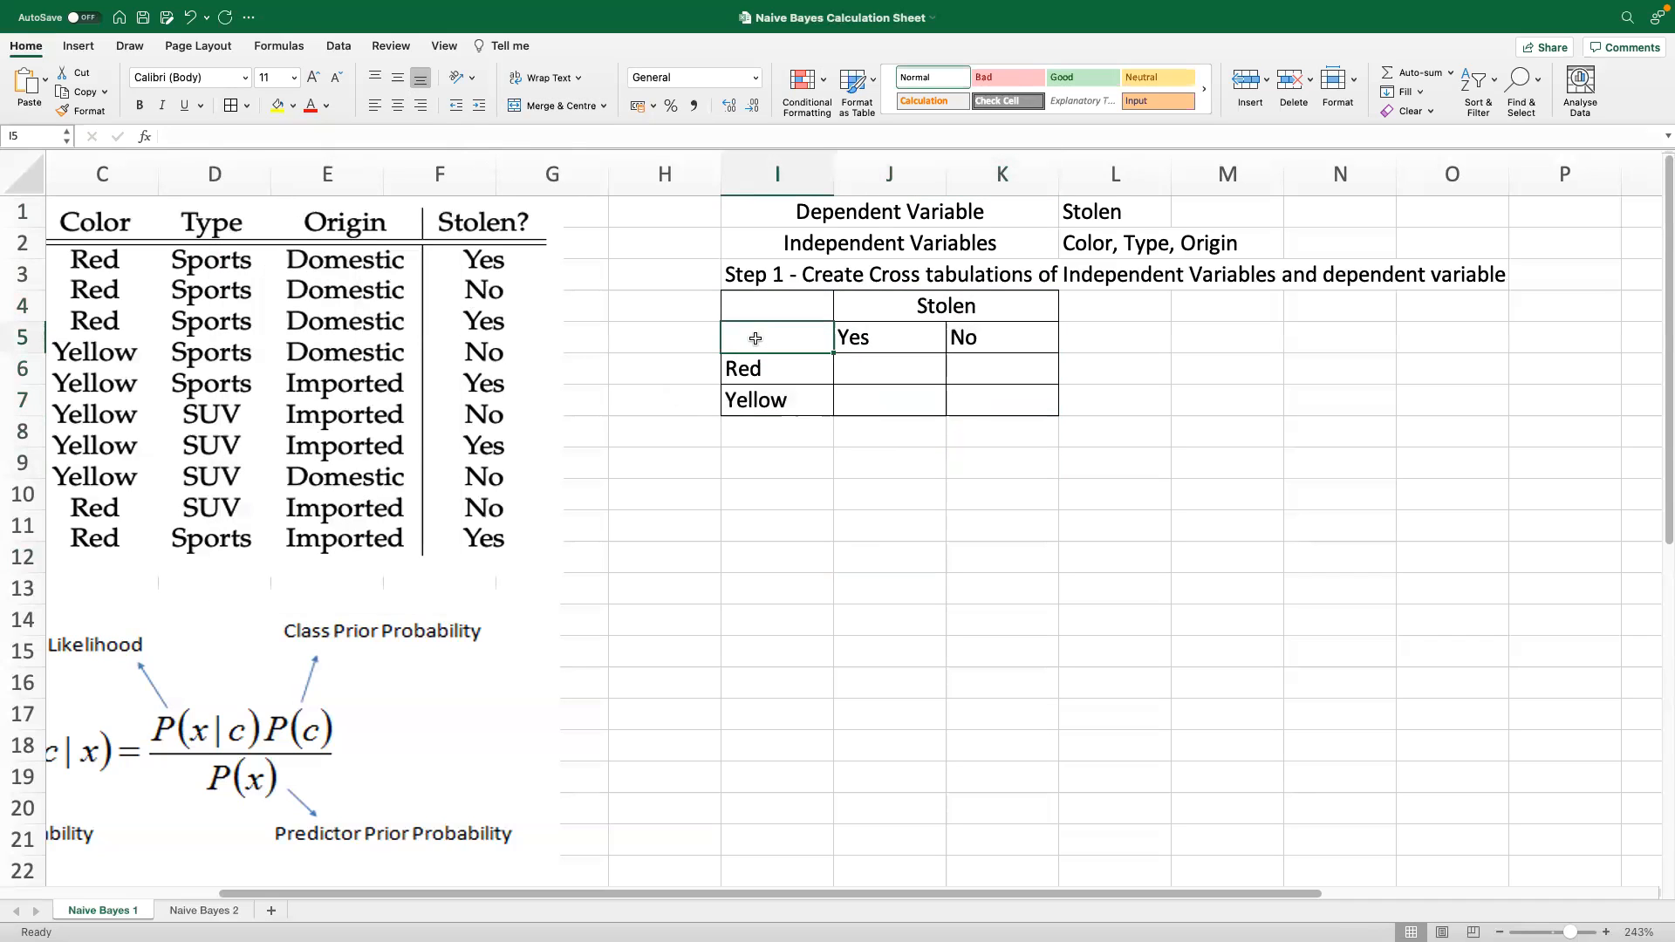
pyautogui.write('Colar')
pyautogui.click(871, 465)
pyautogui.doubleClick(766, 336)
pyautogui.press('BackSpace')
pyautogui.write('olor')
pyautogui.click(1126, 486)
# Fill in the Color counts from the data table: Red 3 Yes and 2 No, Yellow 2 Yes and 3 No
pyautogui.click(922, 375)
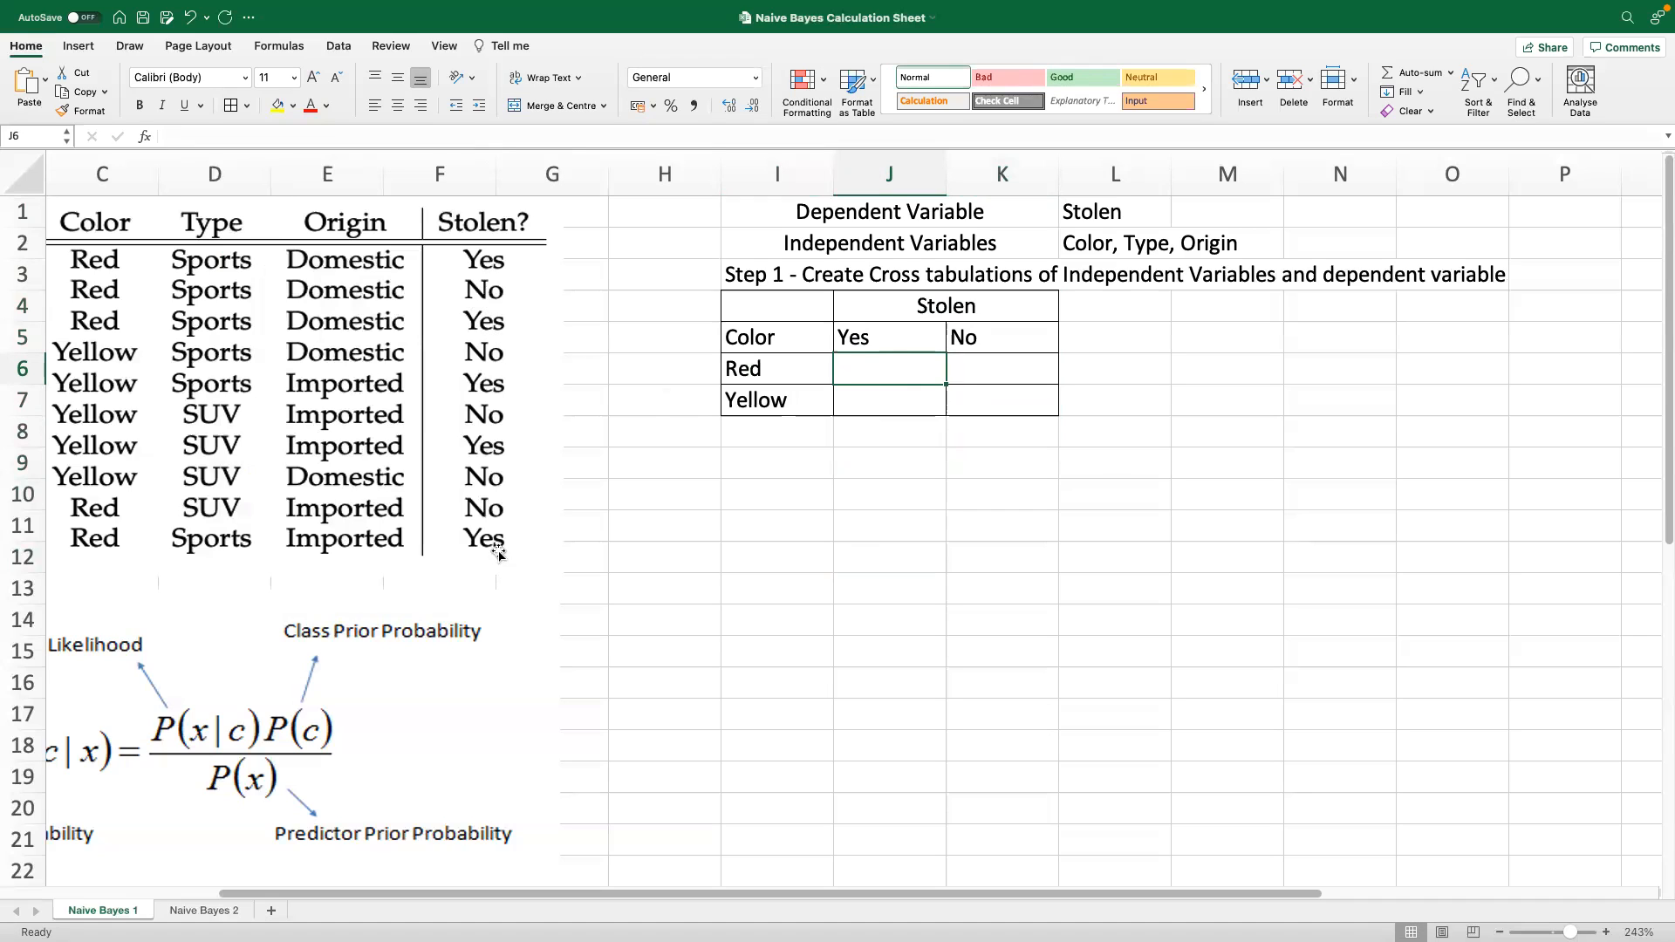
pyautogui.write('3')
pyautogui.press('Tab')
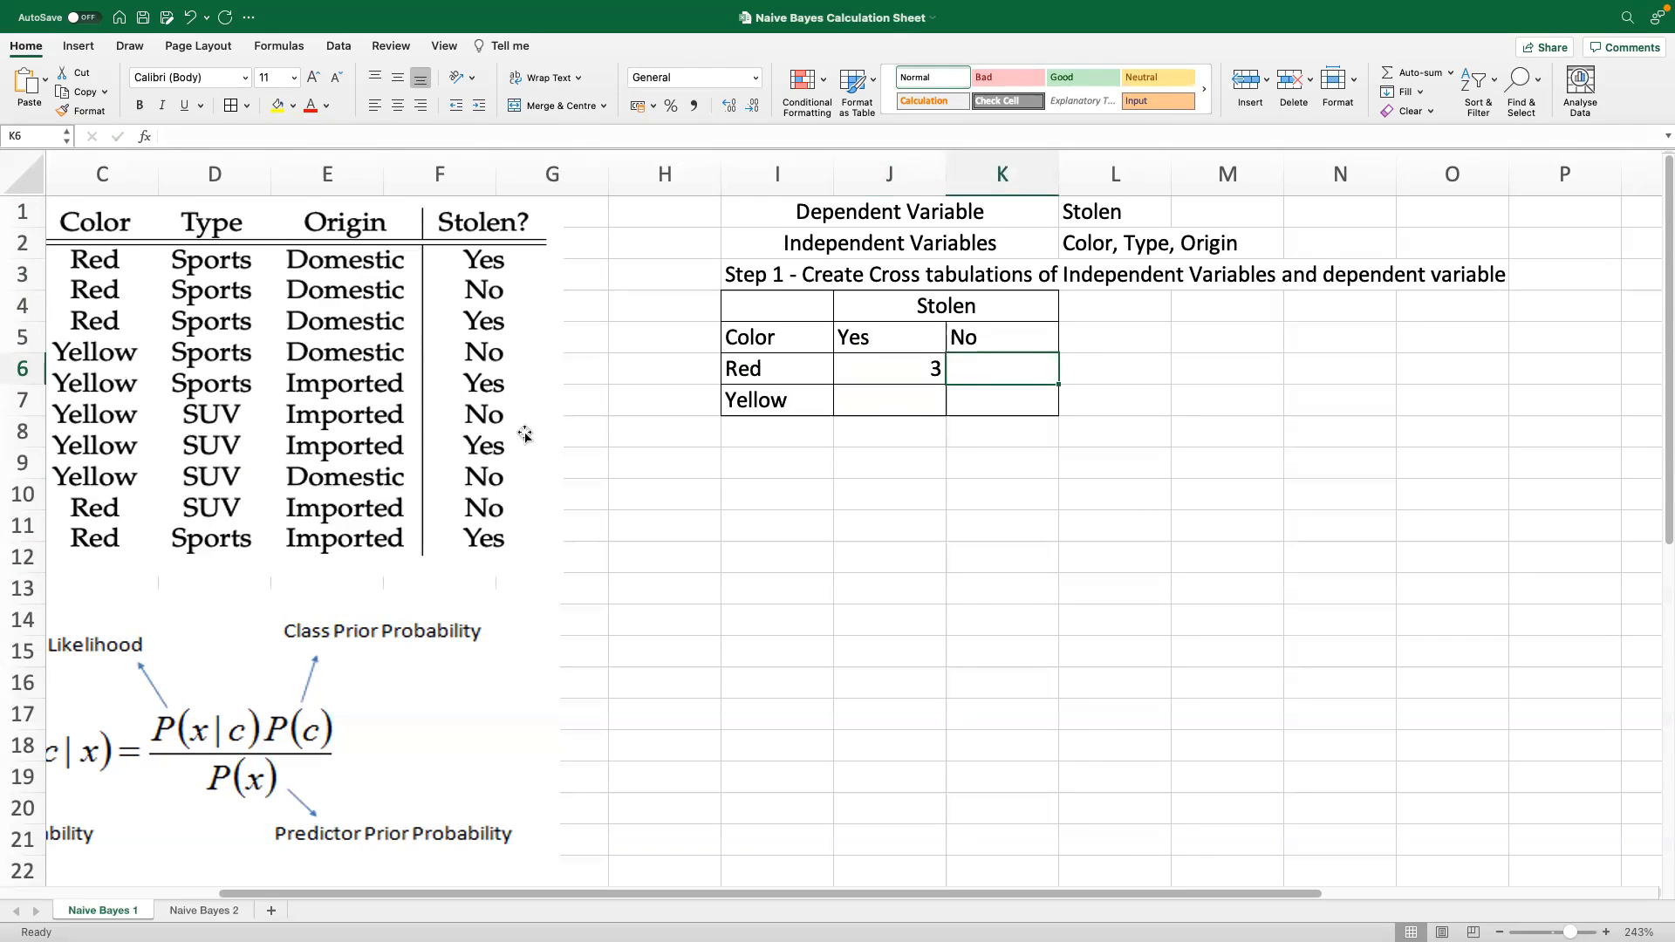
pyautogui.write('2')
pyautogui.press('Return')
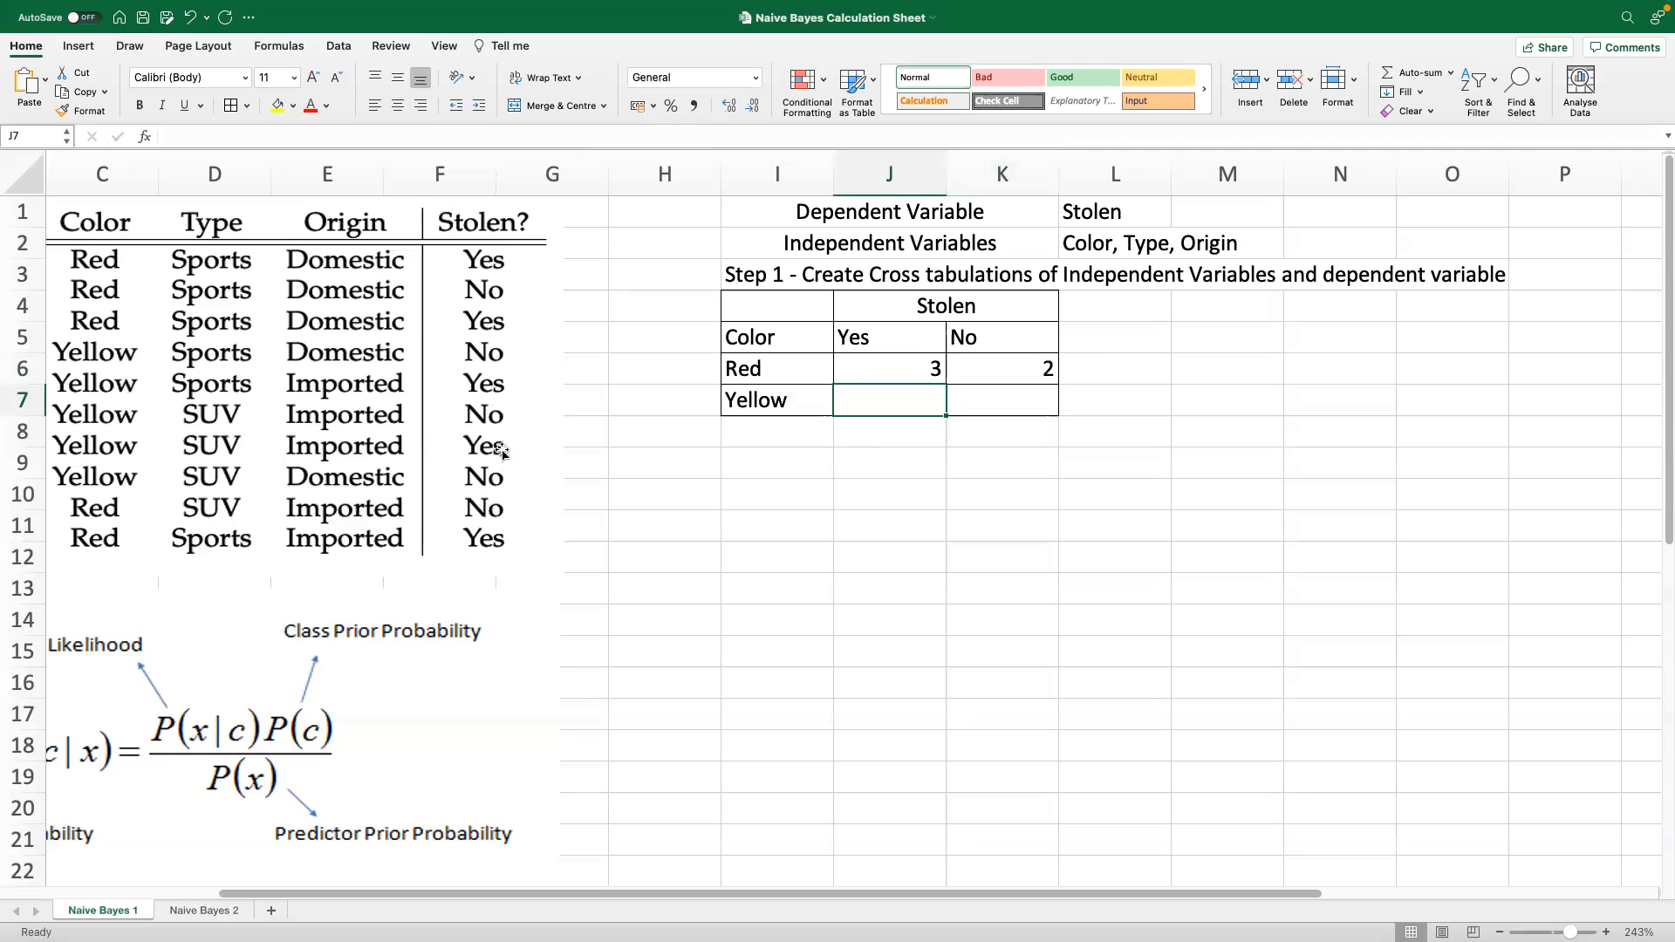
pyautogui.write('2')
pyautogui.press('Tab')
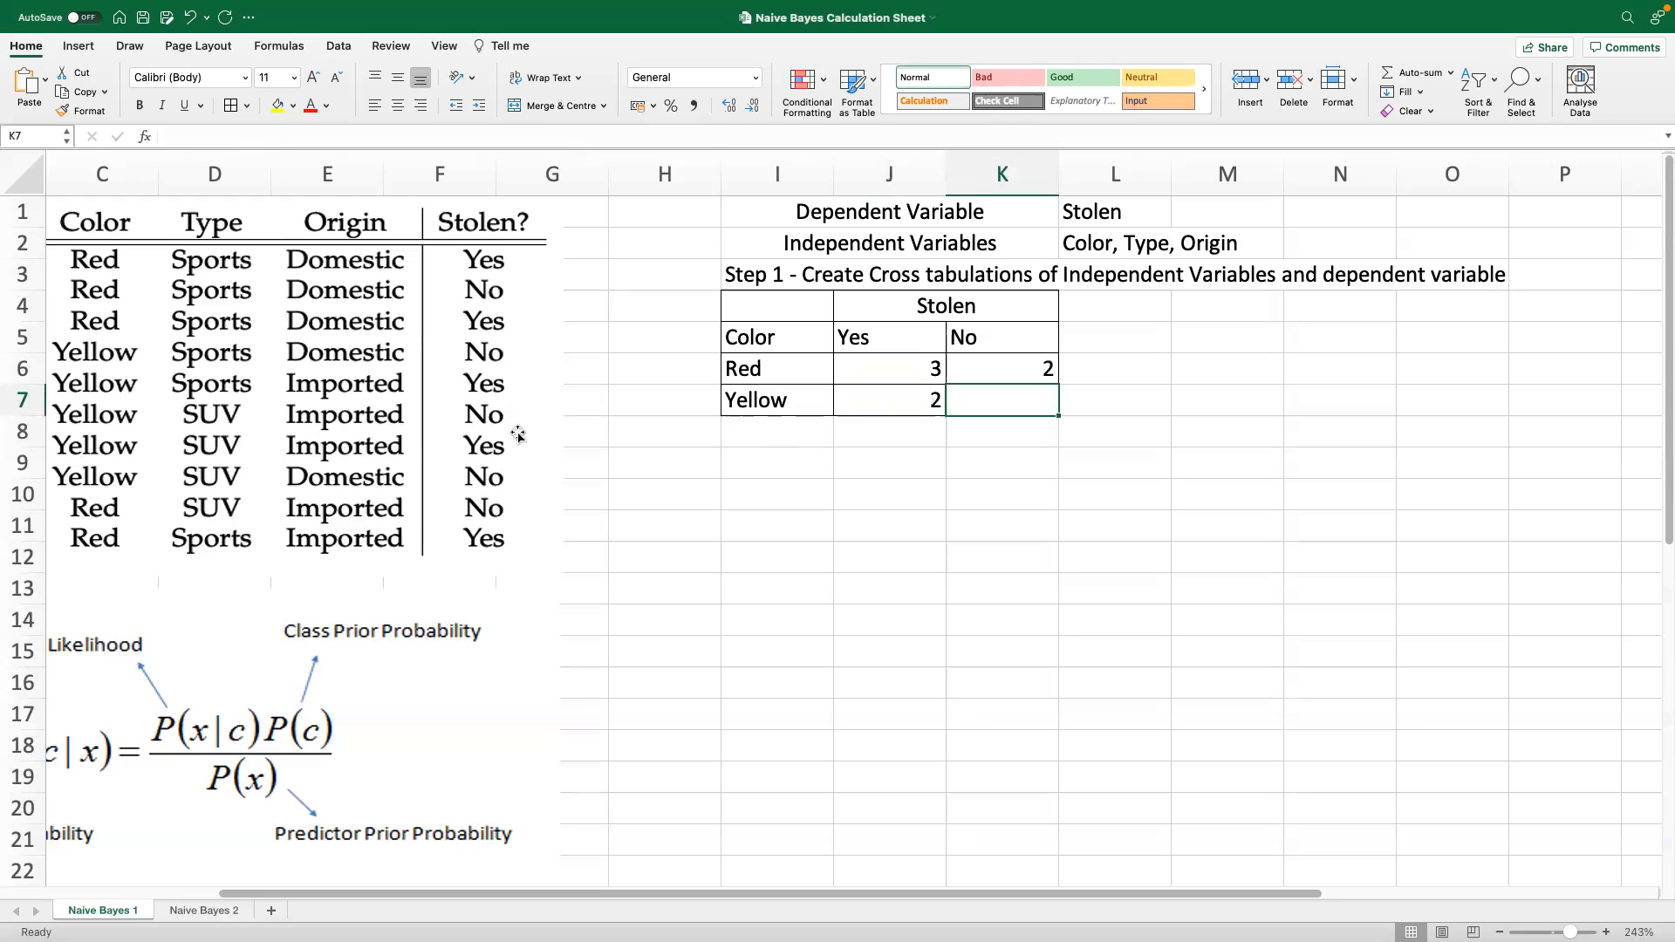
pyautogui.write('3')
pyautogui.click(1096, 630)
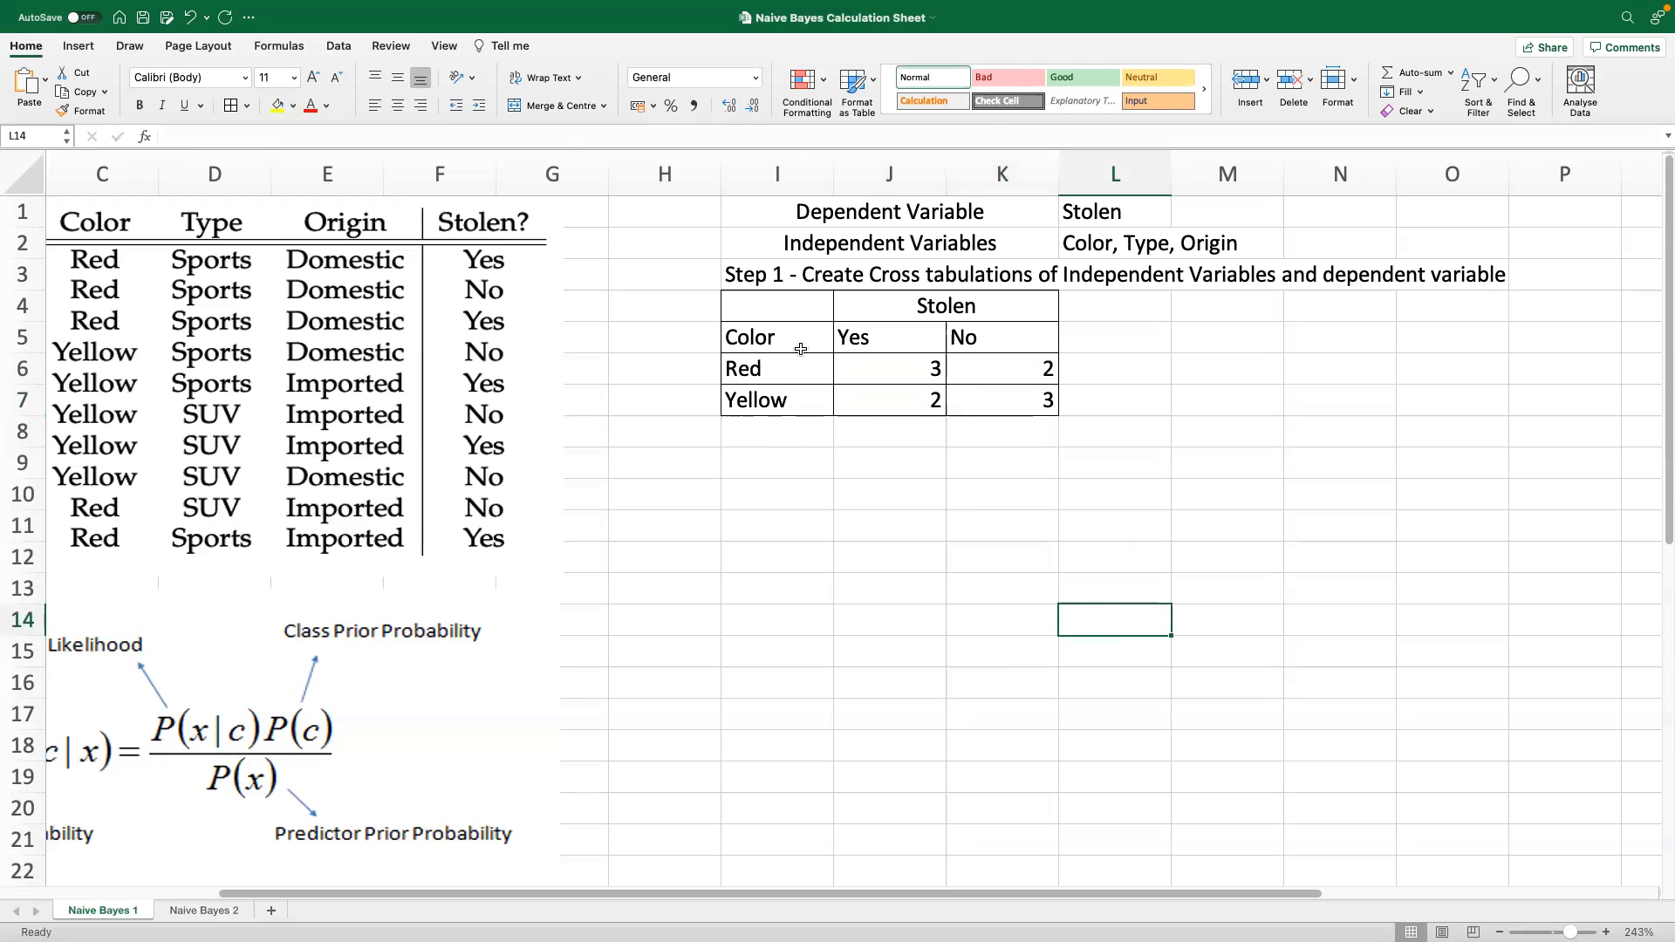
# Centre the contents of the bordered Color table I4:K7 and save the workbook
pyautogui.moveTo(797, 307); pyautogui.dragTo(988, 401)
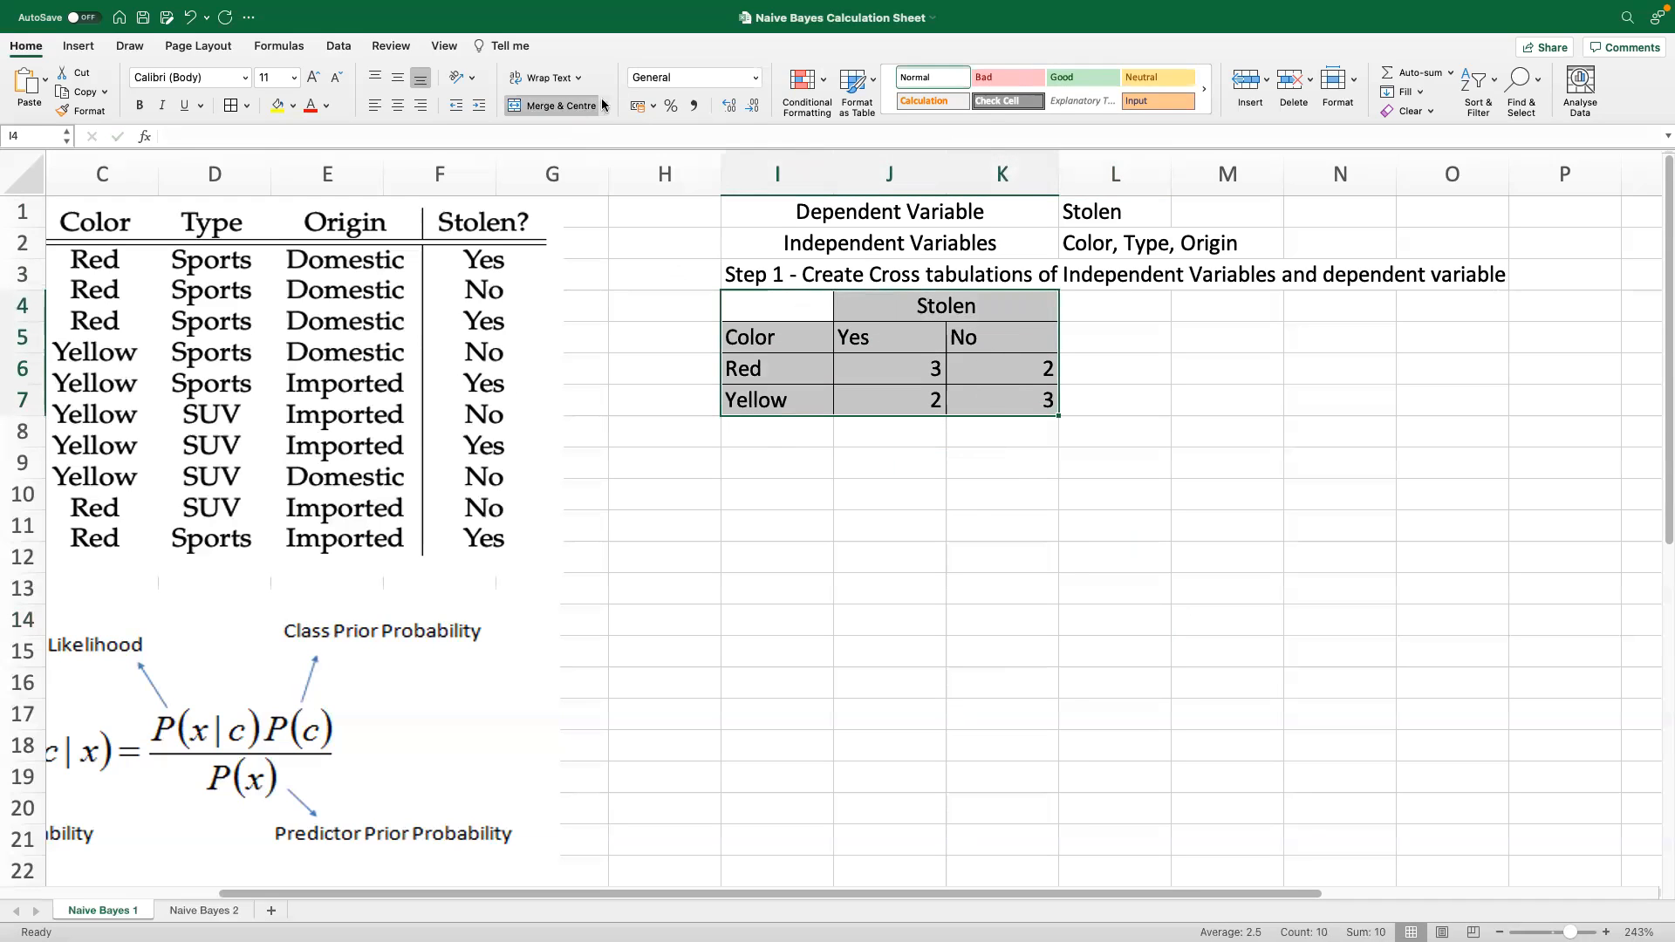
pyautogui.click(398, 105)
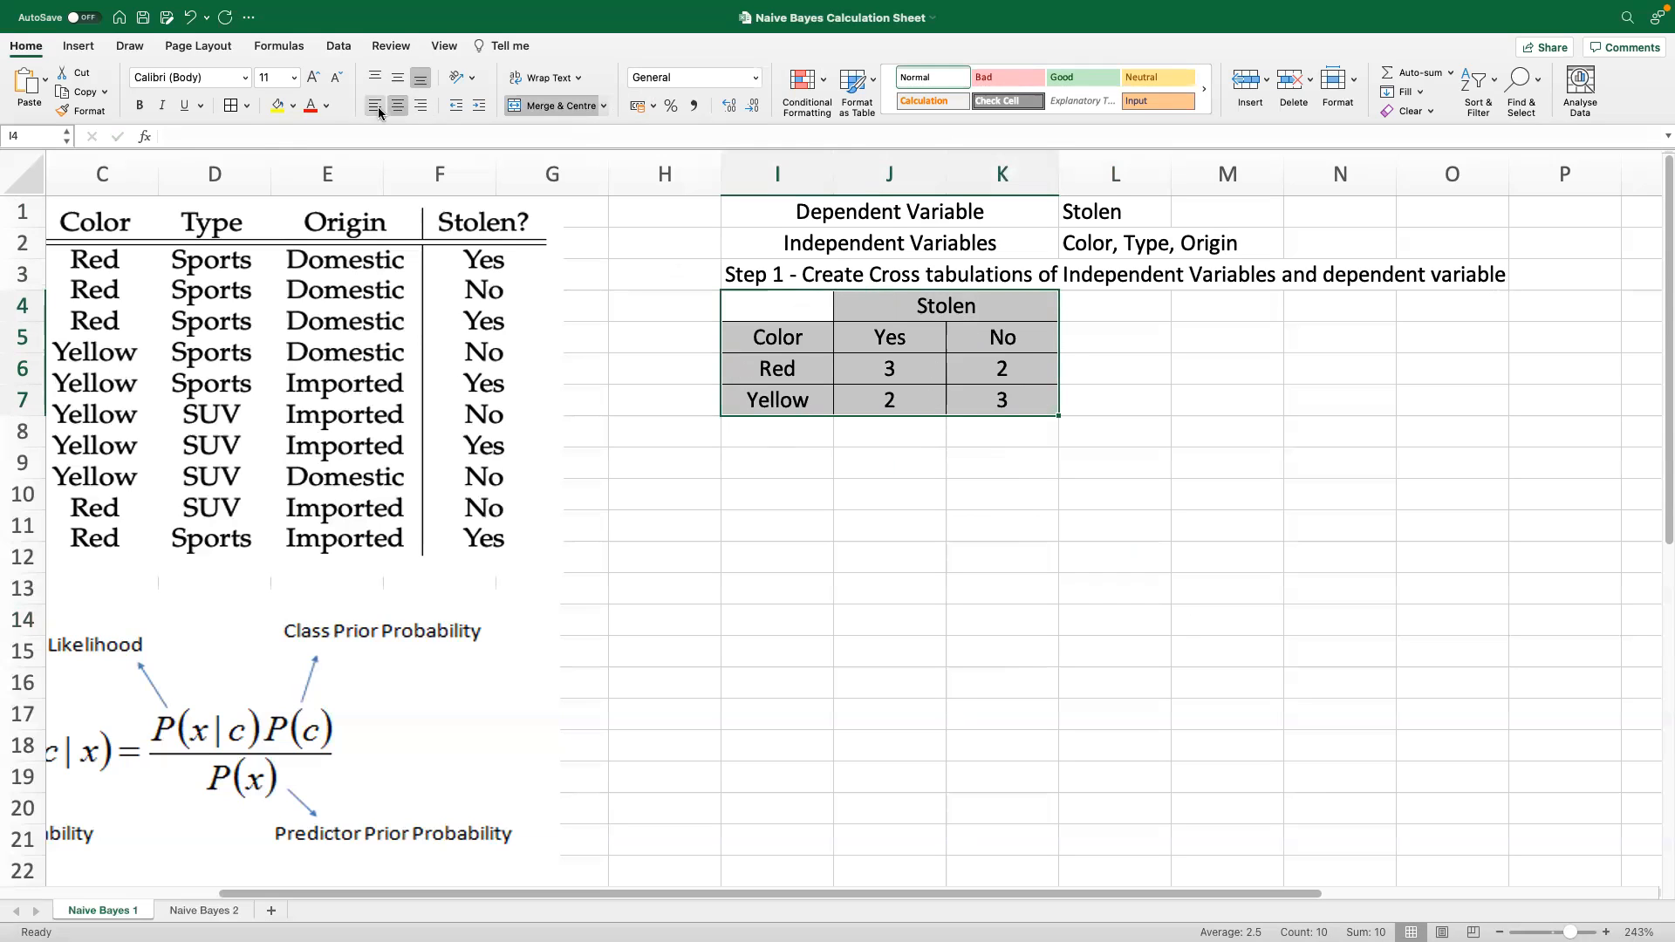
pyautogui.click(232, 105)
pyautogui.click(993, 504)
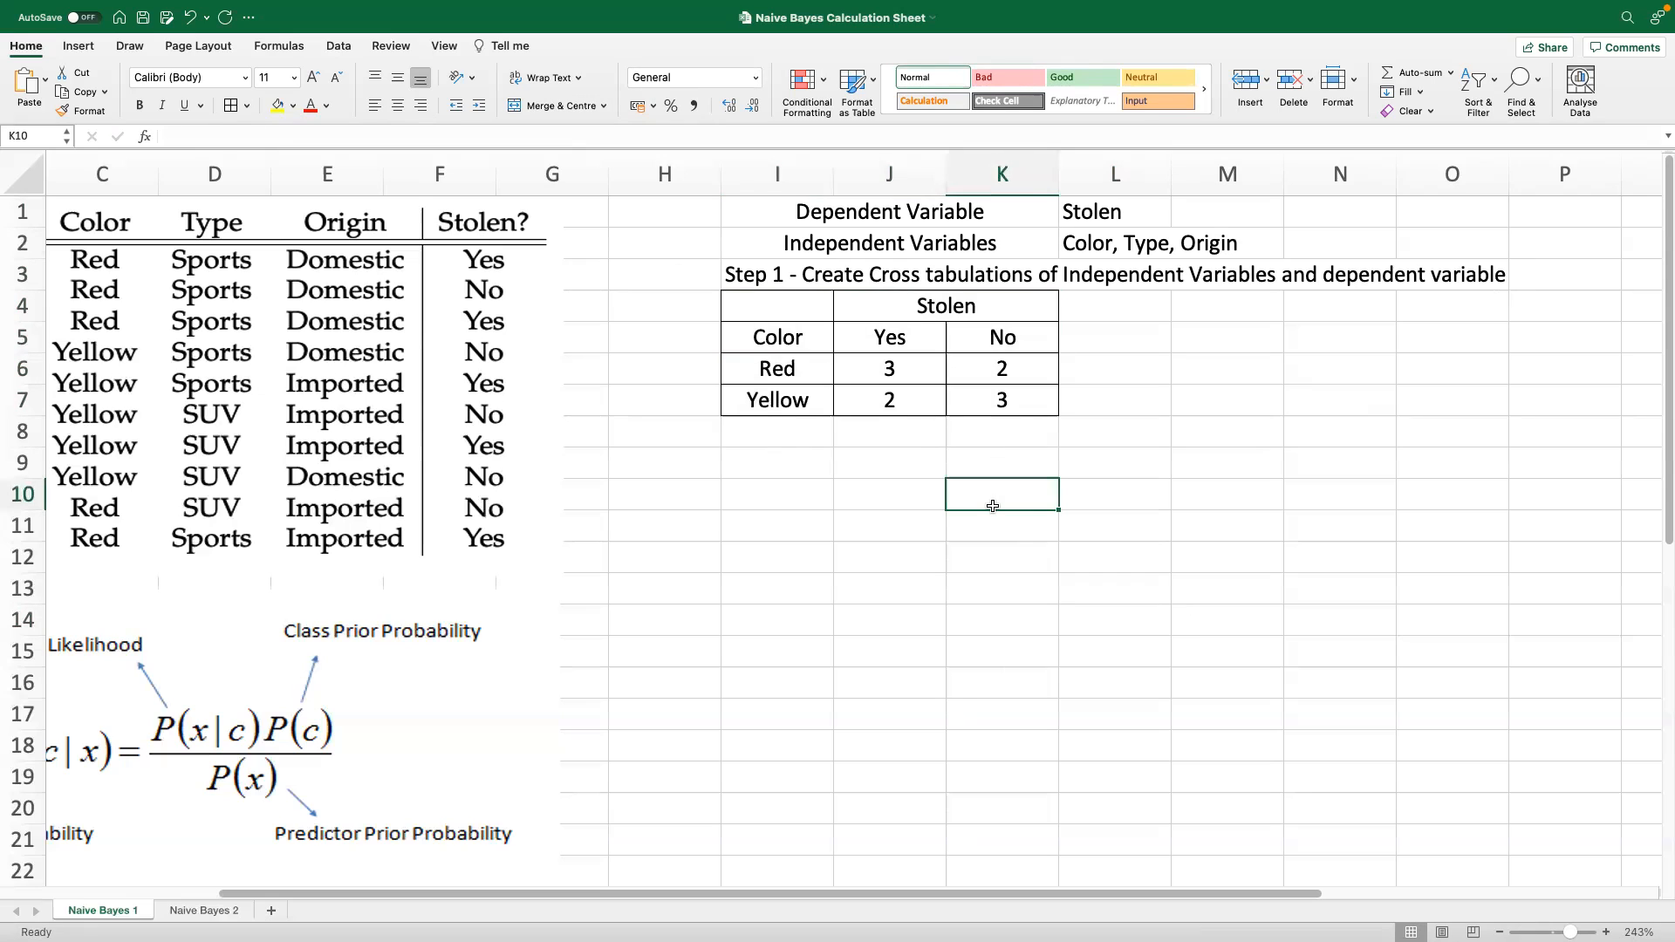
pyautogui.press('super+s')
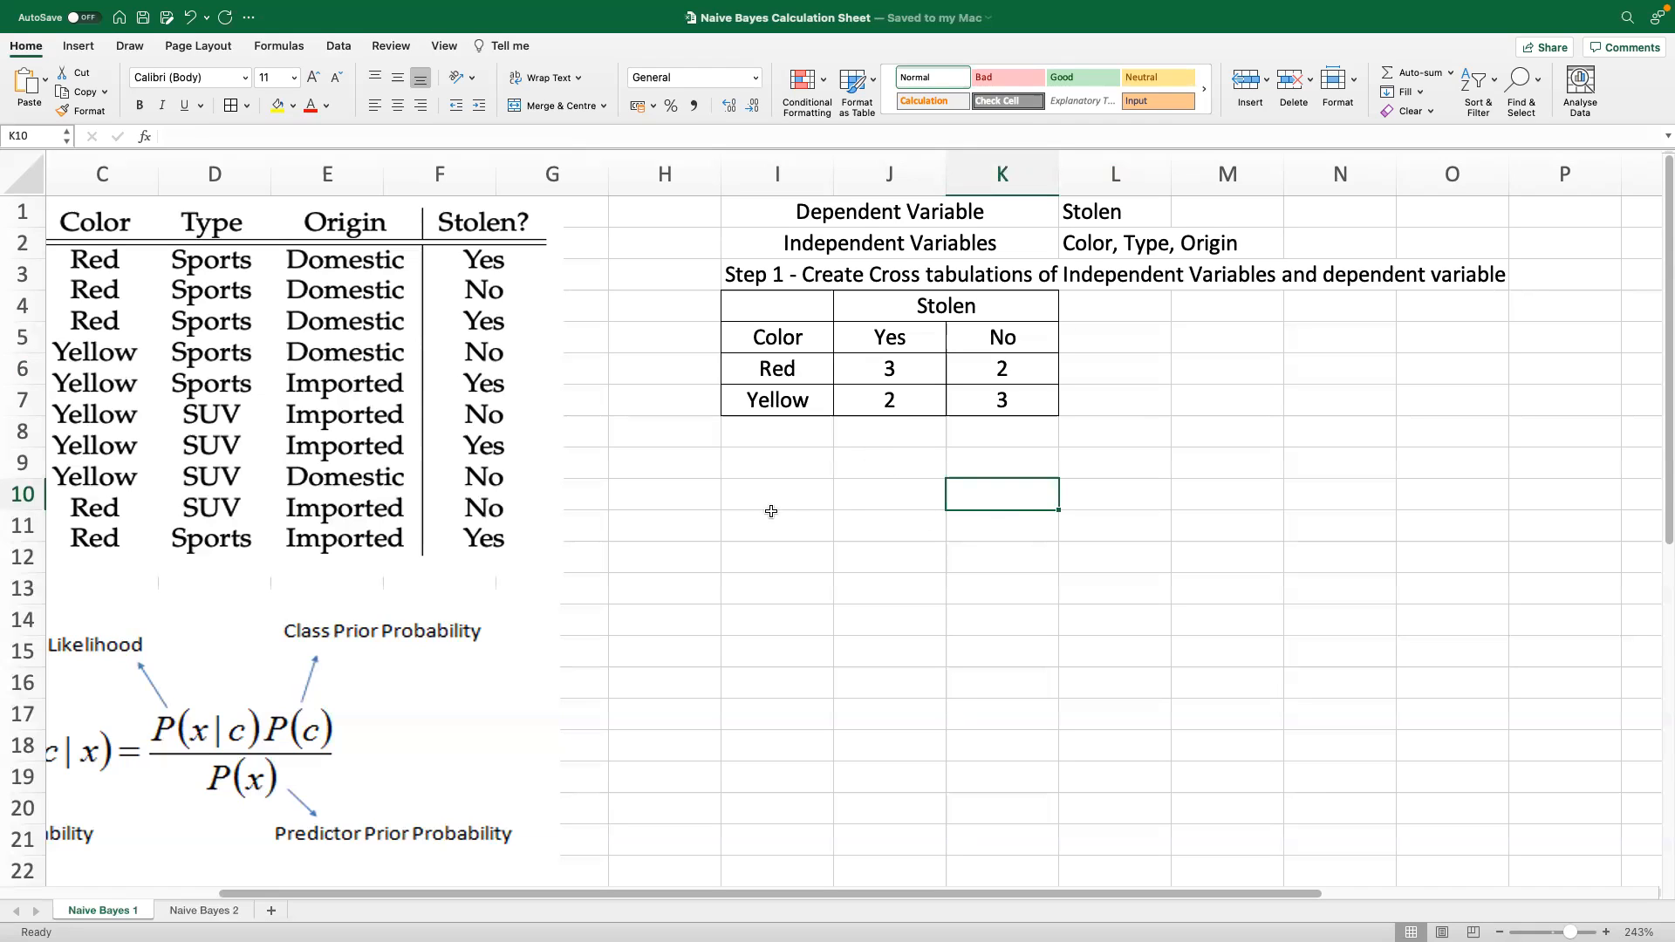
# Copy the Color cross tabulation I4:K7 and paste it starting at cell I11
pyautogui.moveTo(784, 309); pyautogui.dragTo(953, 402)
pyautogui.press('super+c')
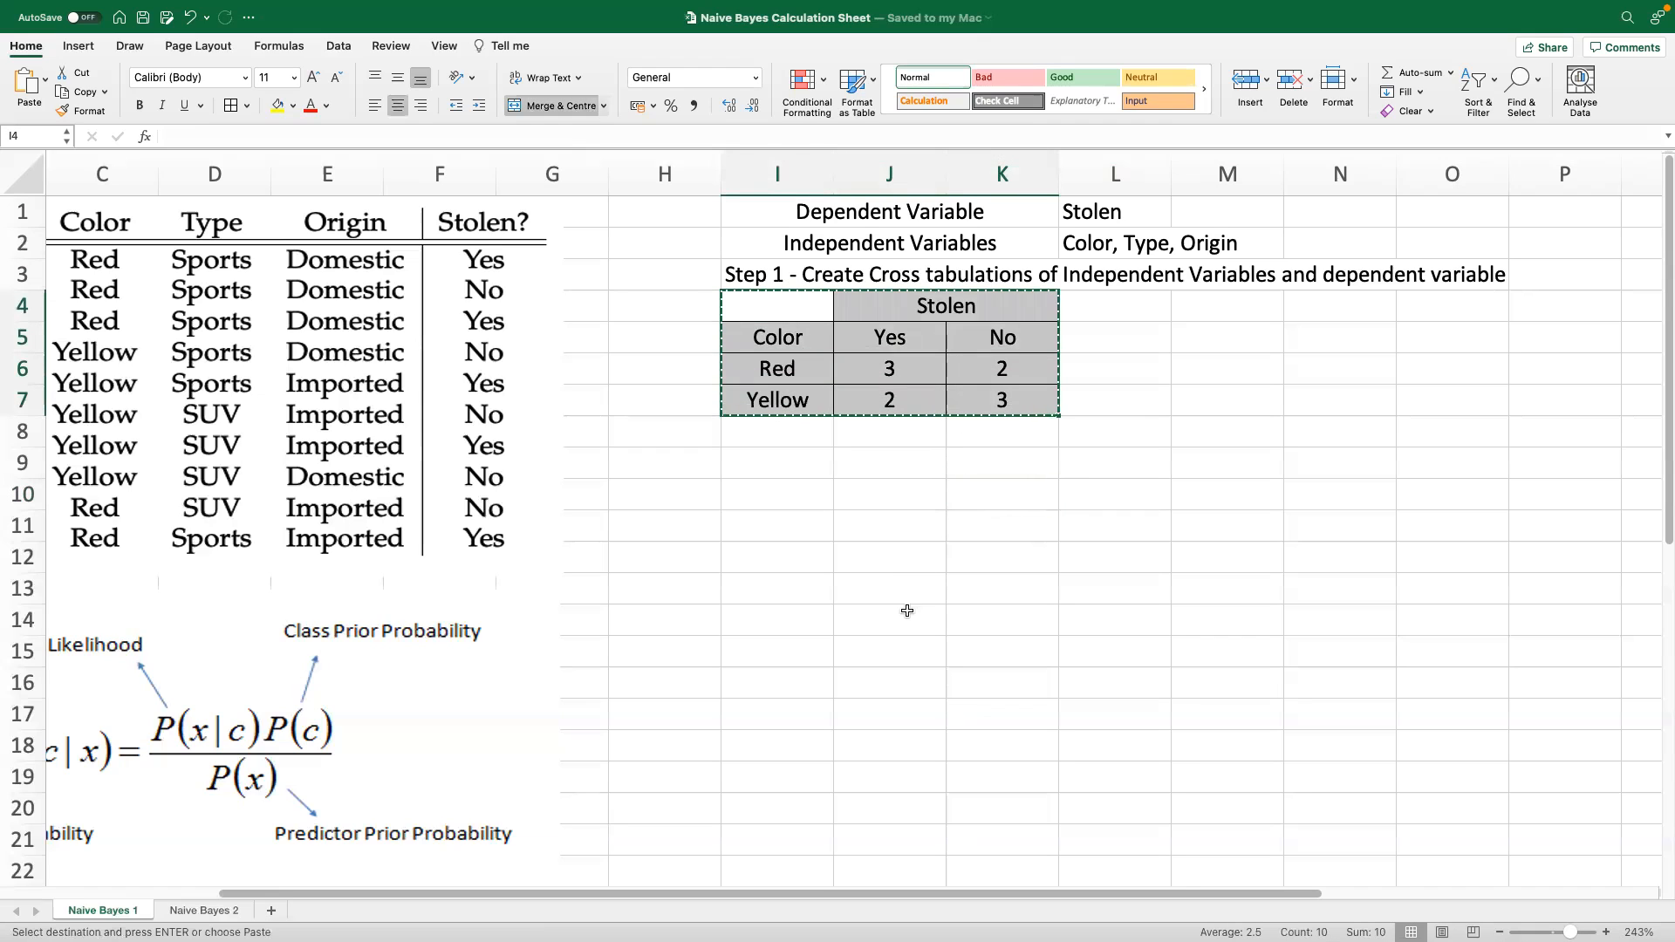
pyautogui.click(801, 522)
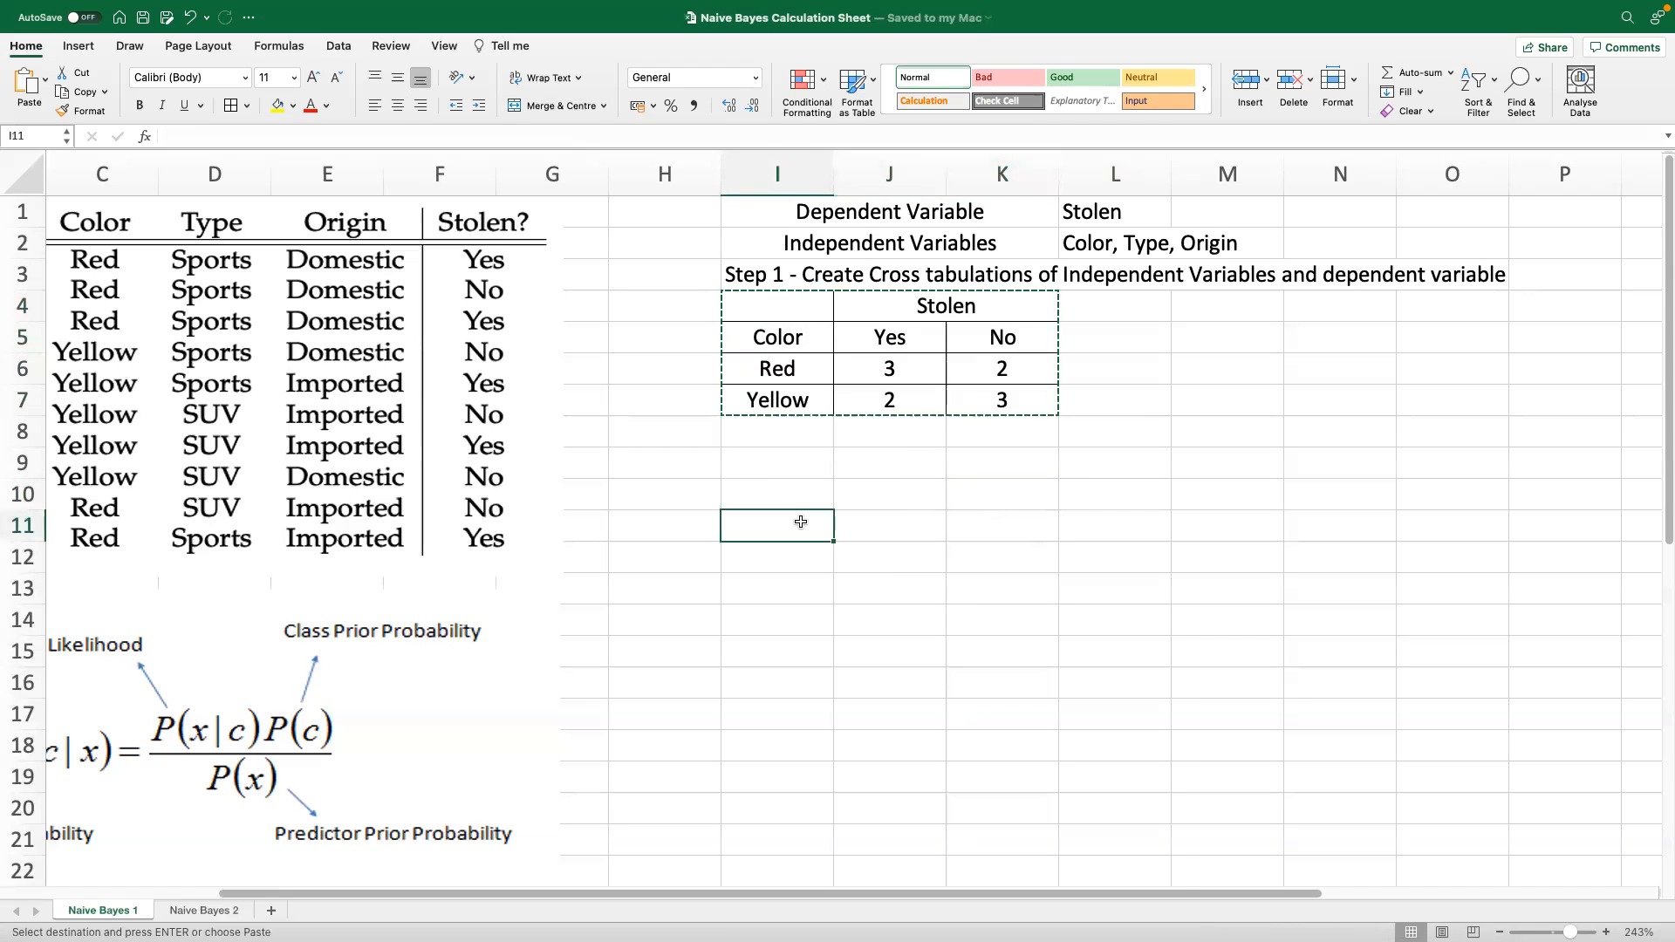
pyautogui.press('super+v')
# Relabel the copied table with the heading "Type" in I12 and the rows "Sports" in I13 and "SUV" in I14
pyautogui.click(814, 558)
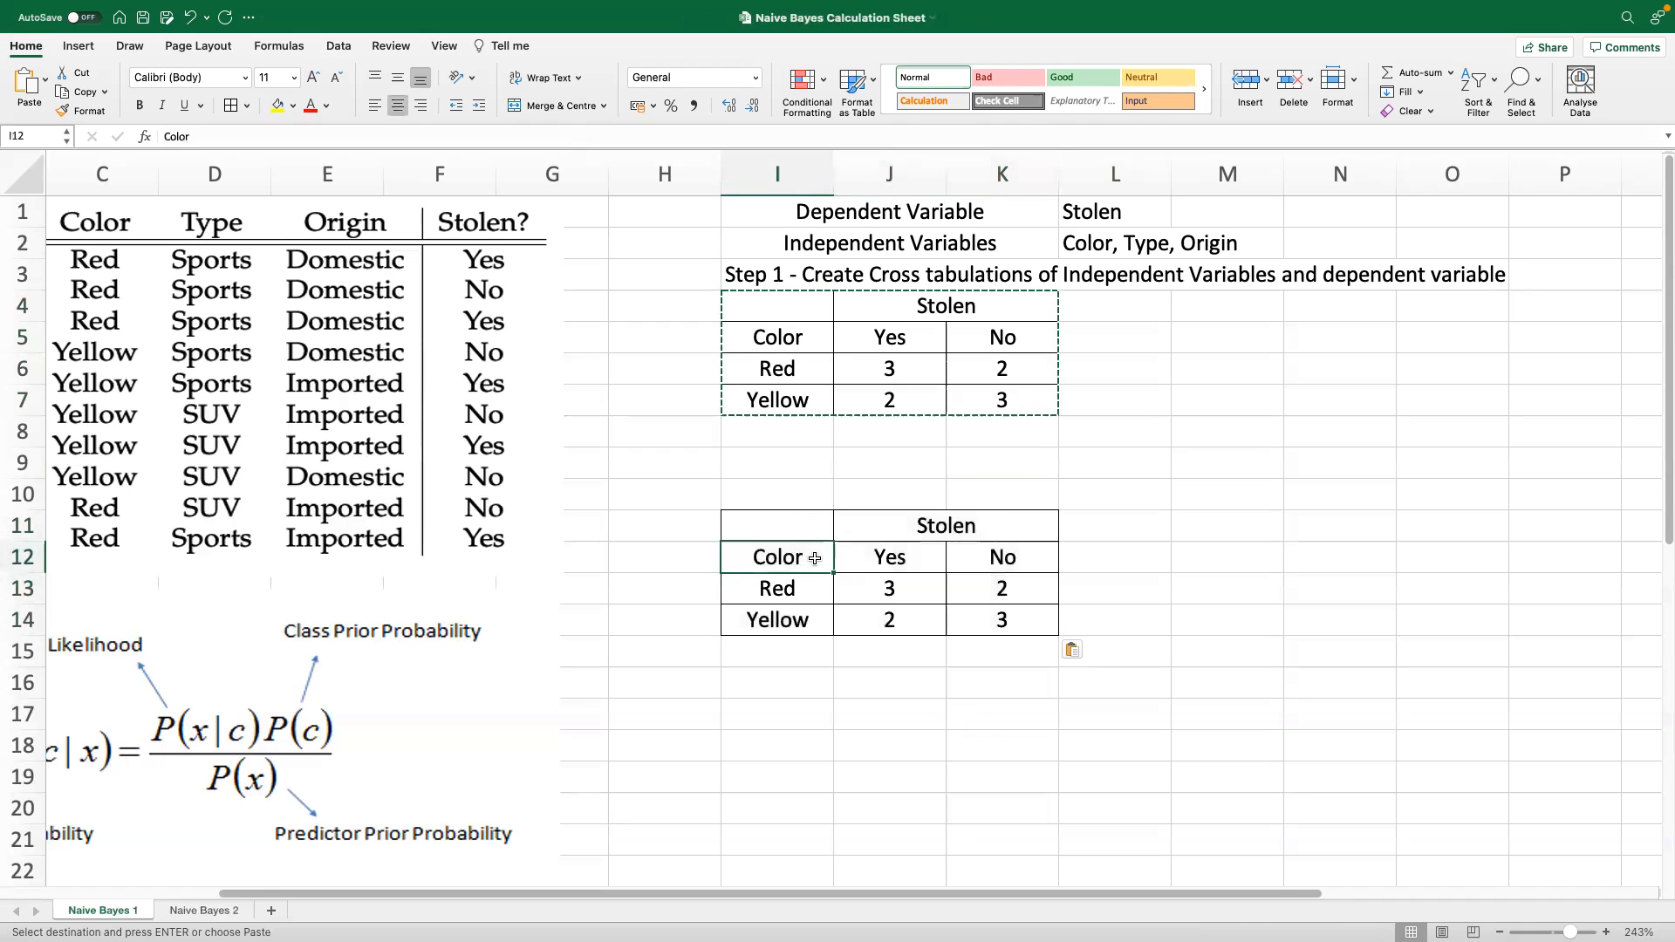
pyautogui.write('Type')
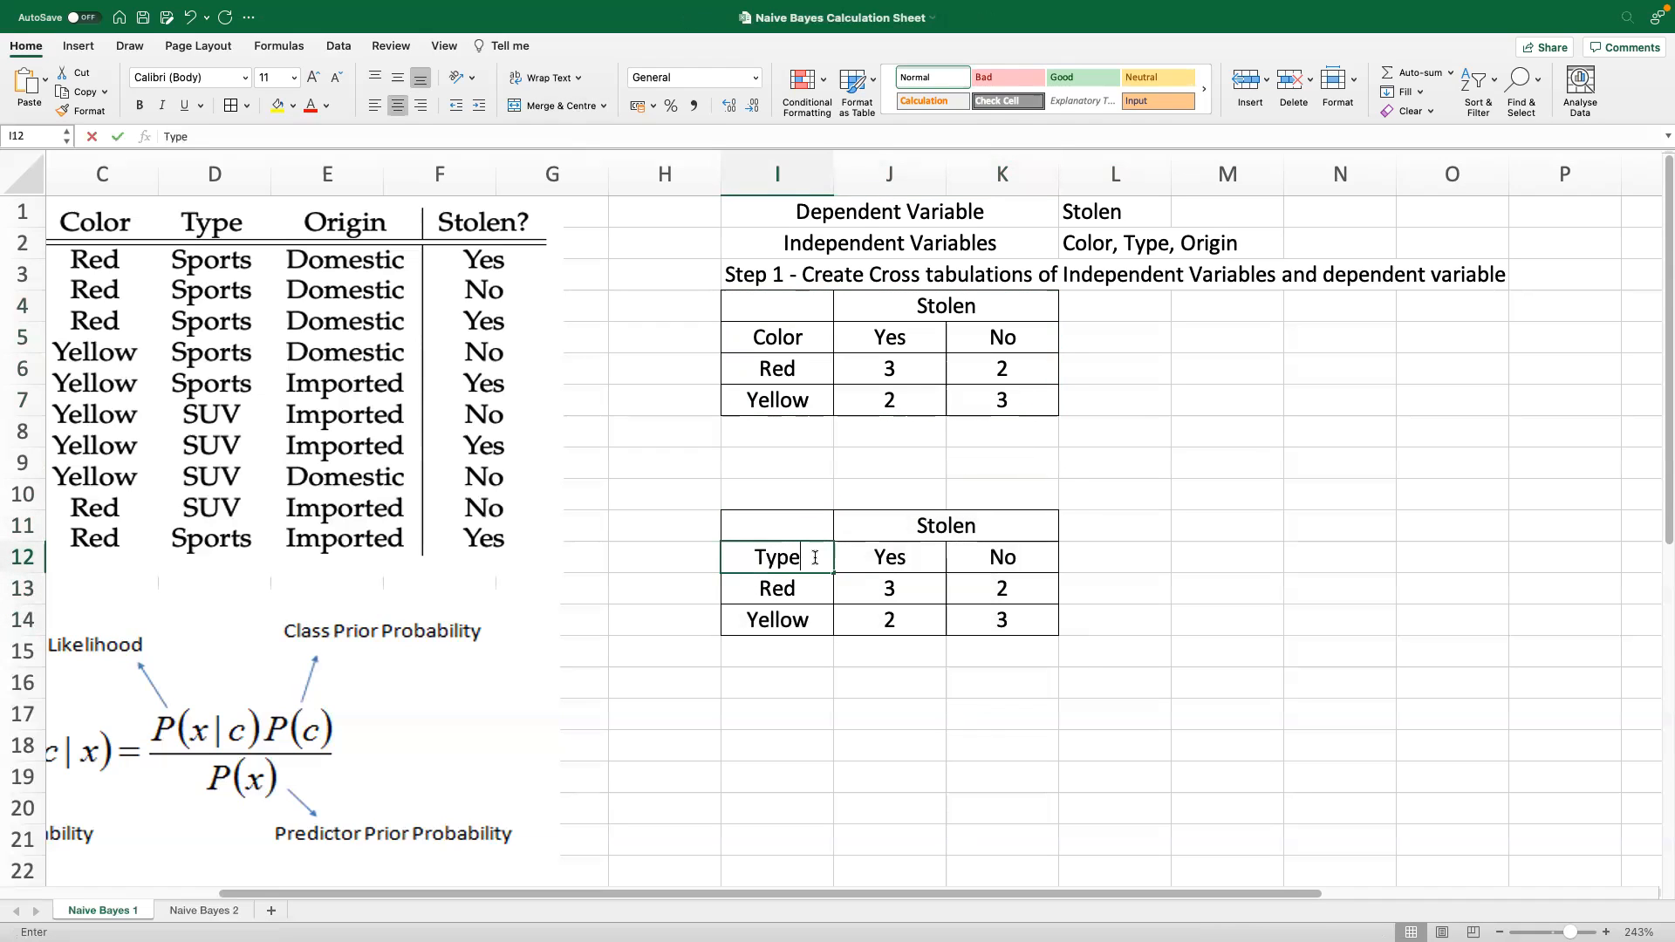
pyautogui.click(790, 591)
pyautogui.write('Sports')
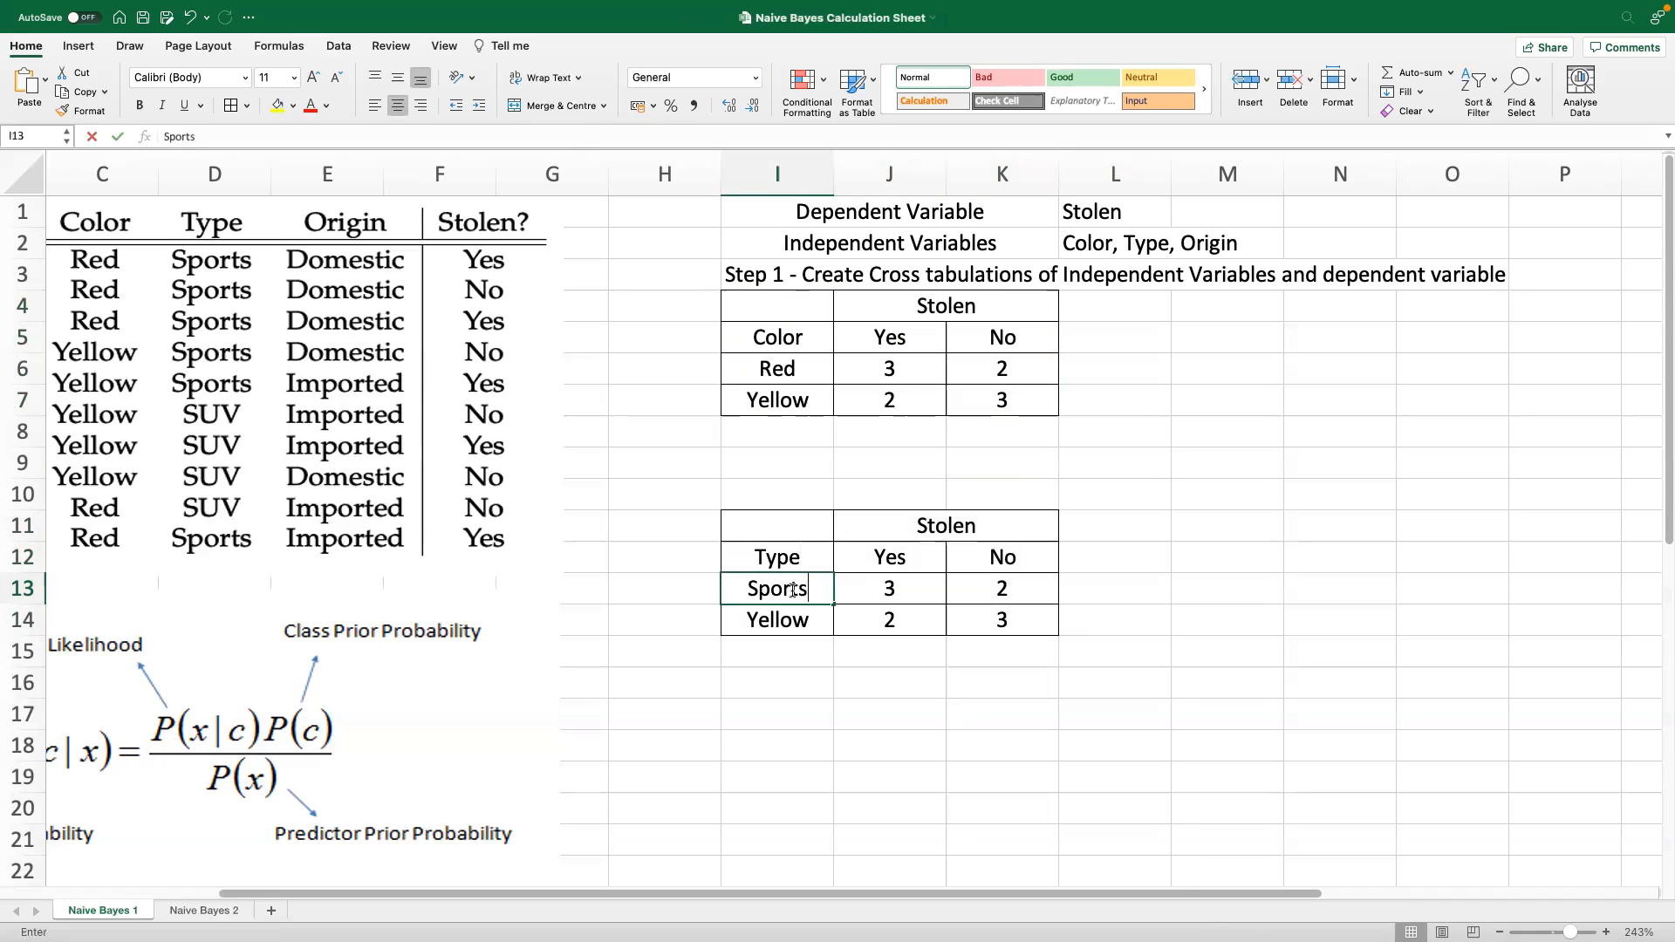
pyautogui.press('Return')
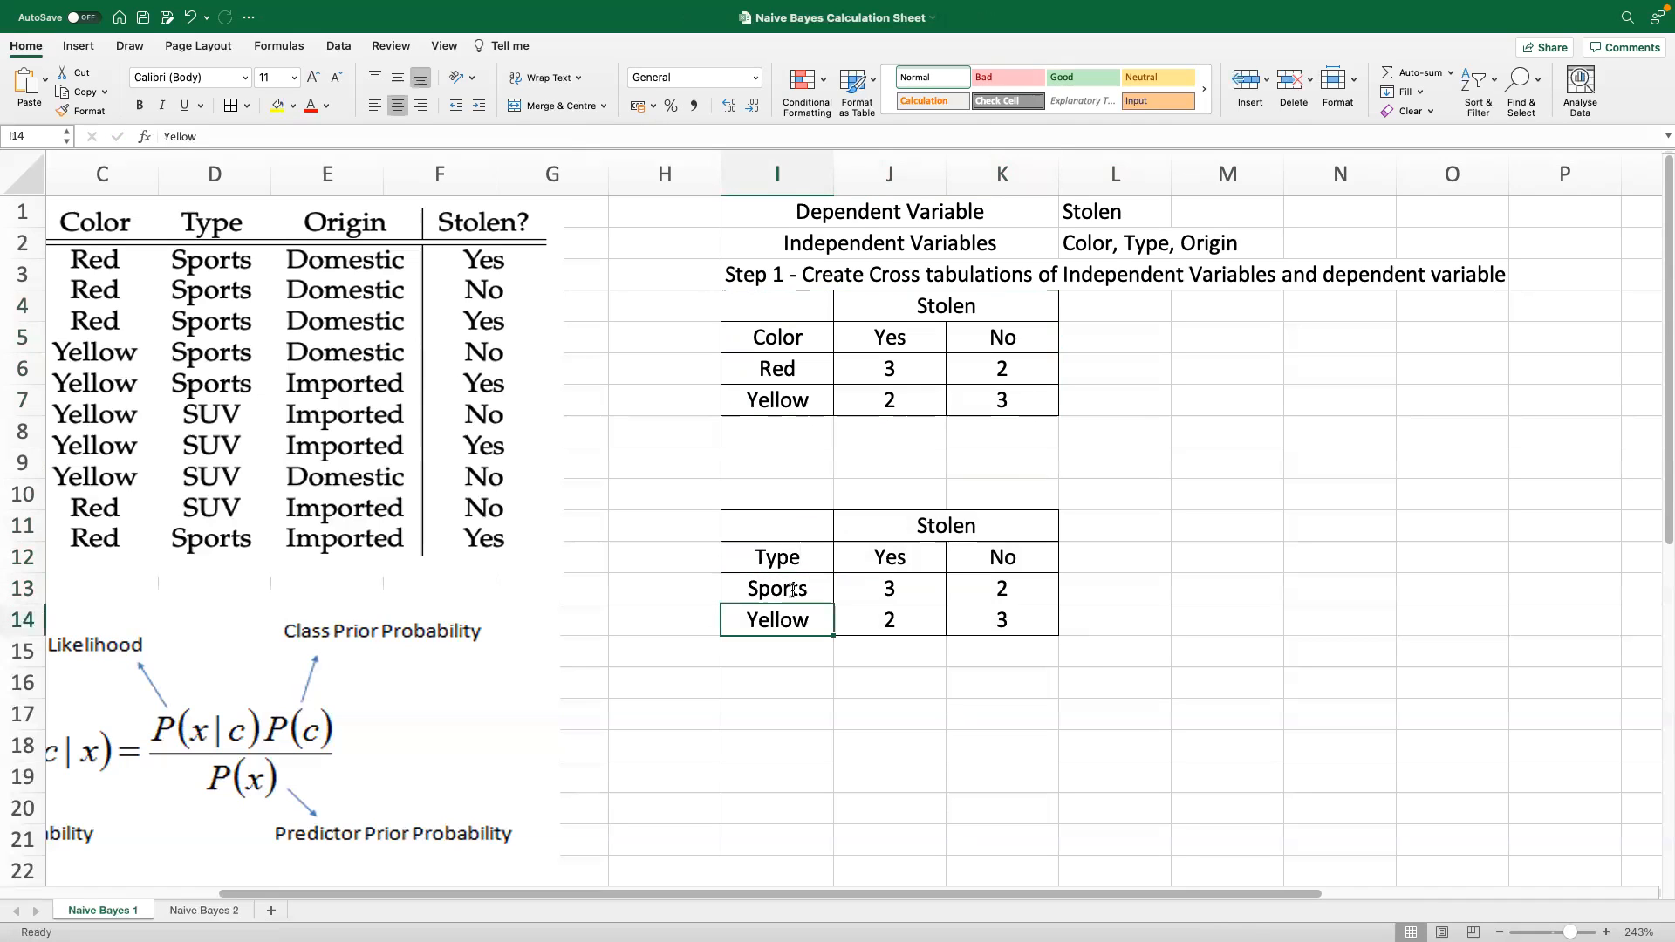
pyautogui.write('SUV')
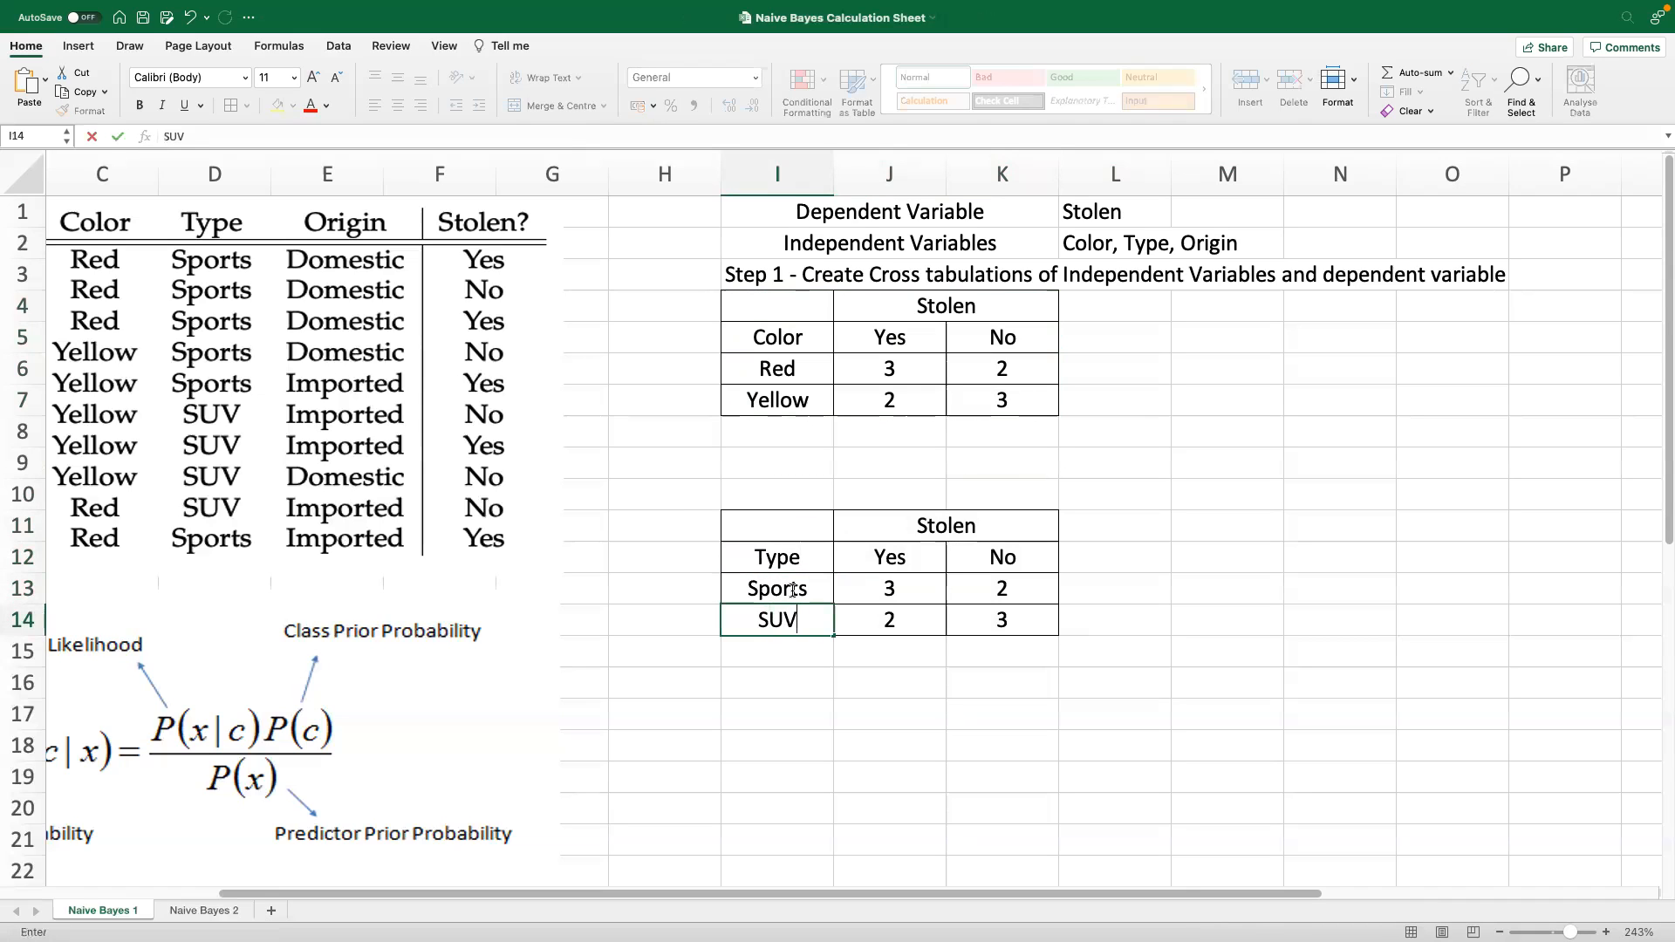
pyautogui.click(991, 674)
# Clear the copied counts in cells J13:K14 of the Type table and save the workbook
pyautogui.moveTo(903, 590); pyautogui.dragTo(990, 619)
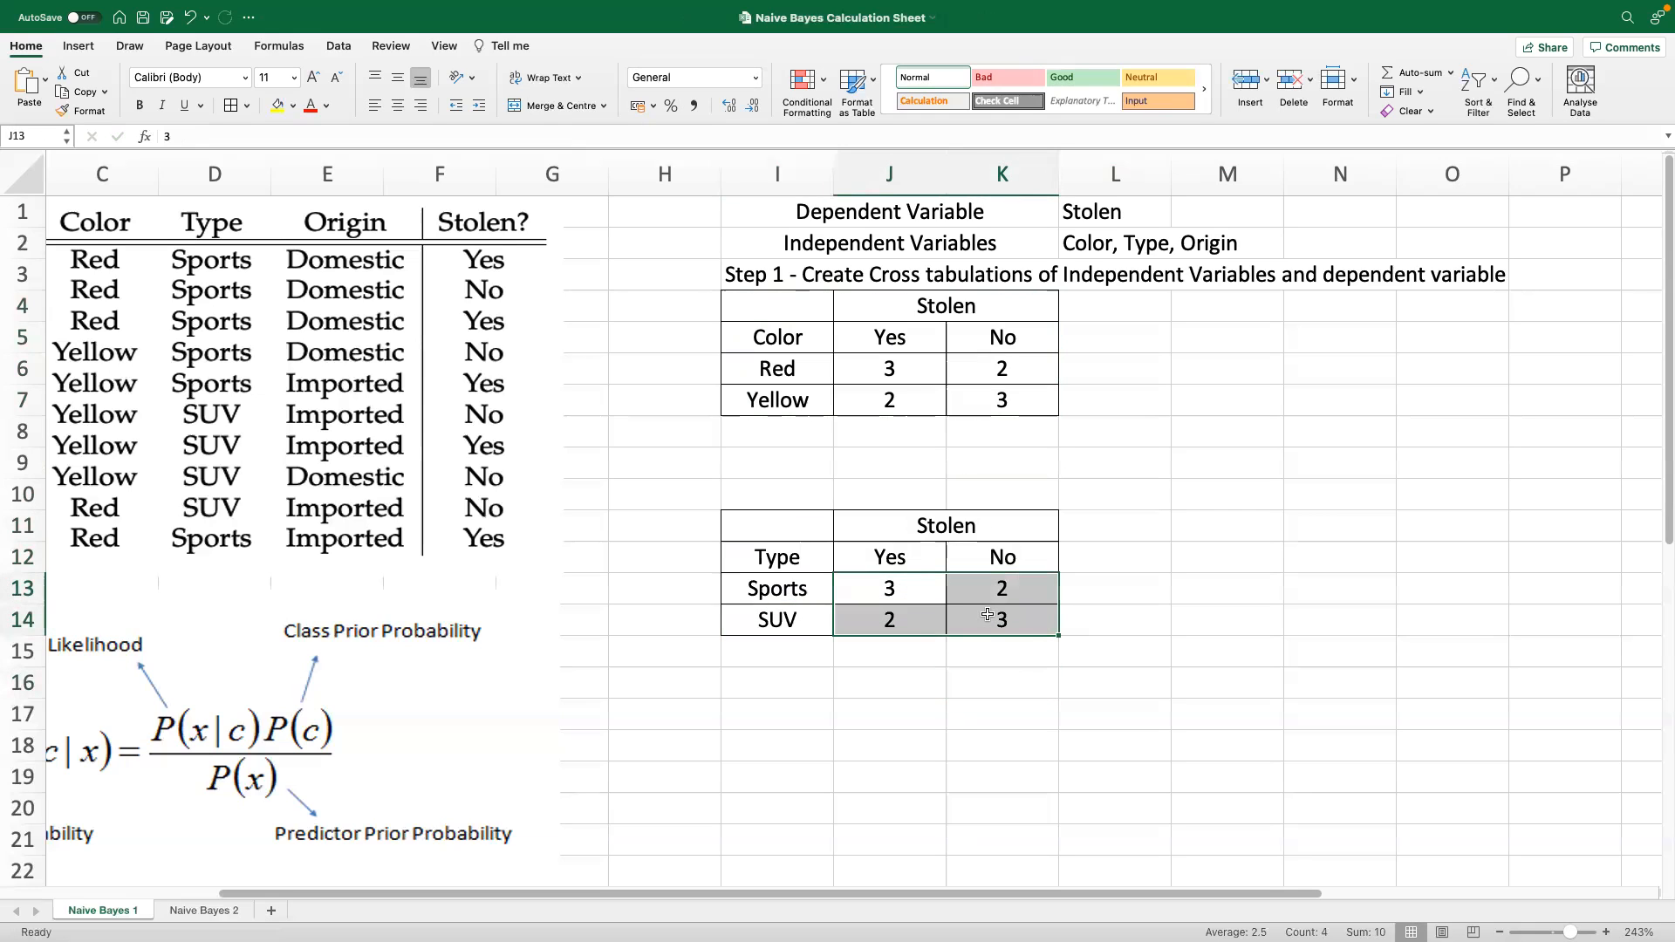
pyautogui.press('Delete')
pyautogui.click(1125, 661)
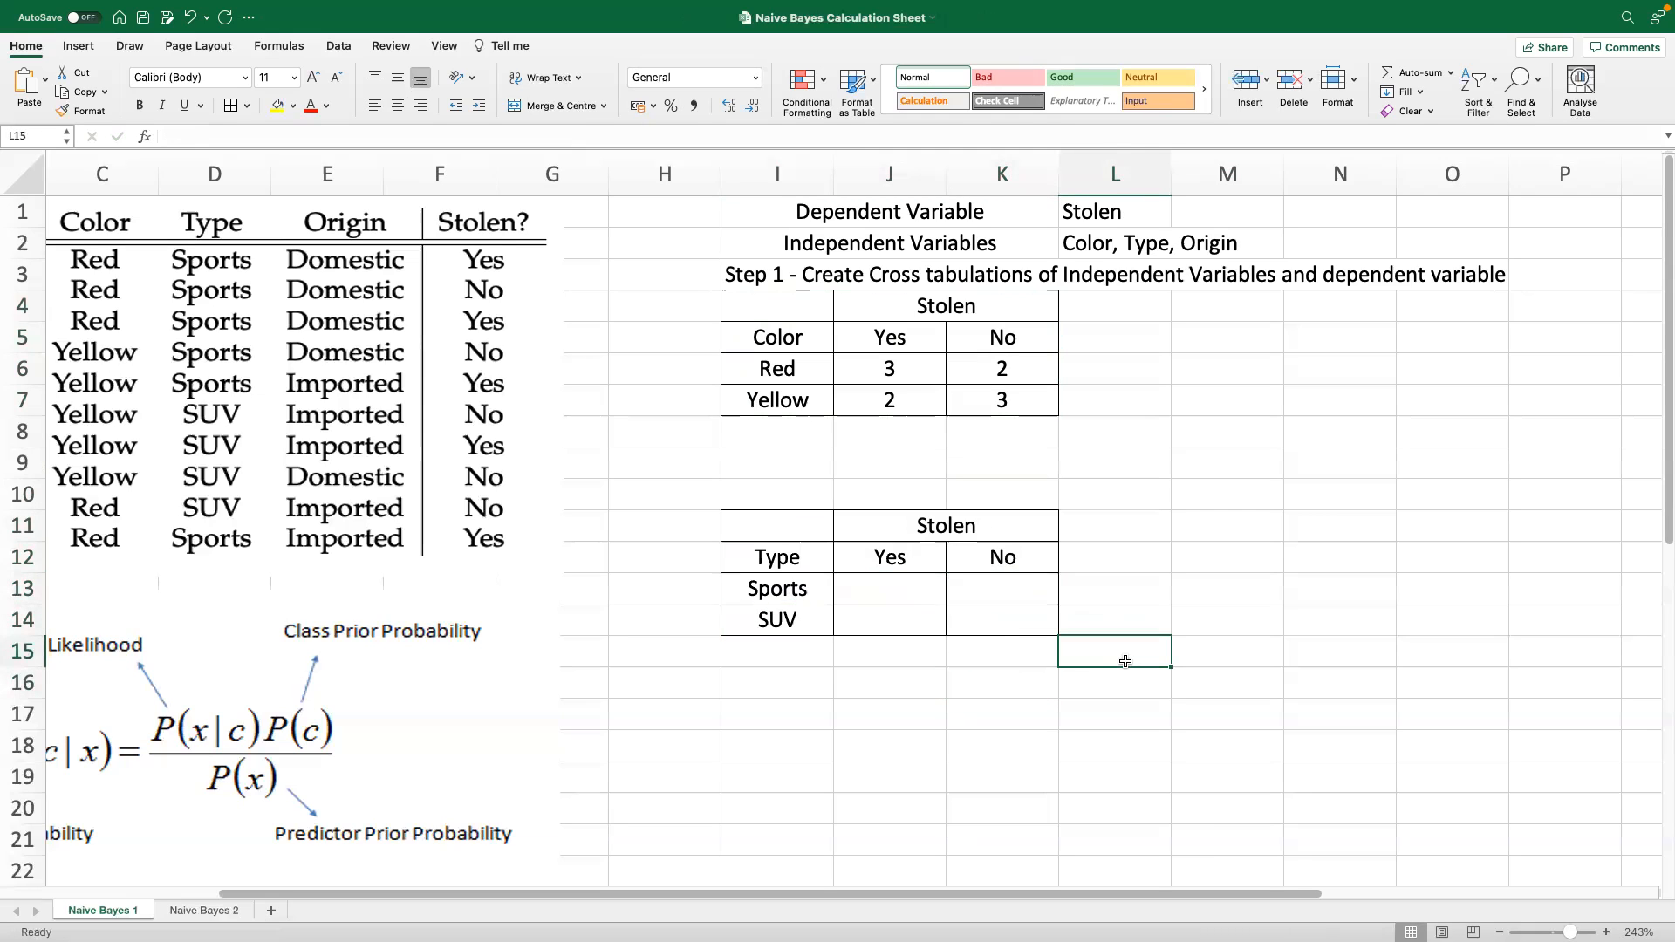
pyautogui.press('super+s')
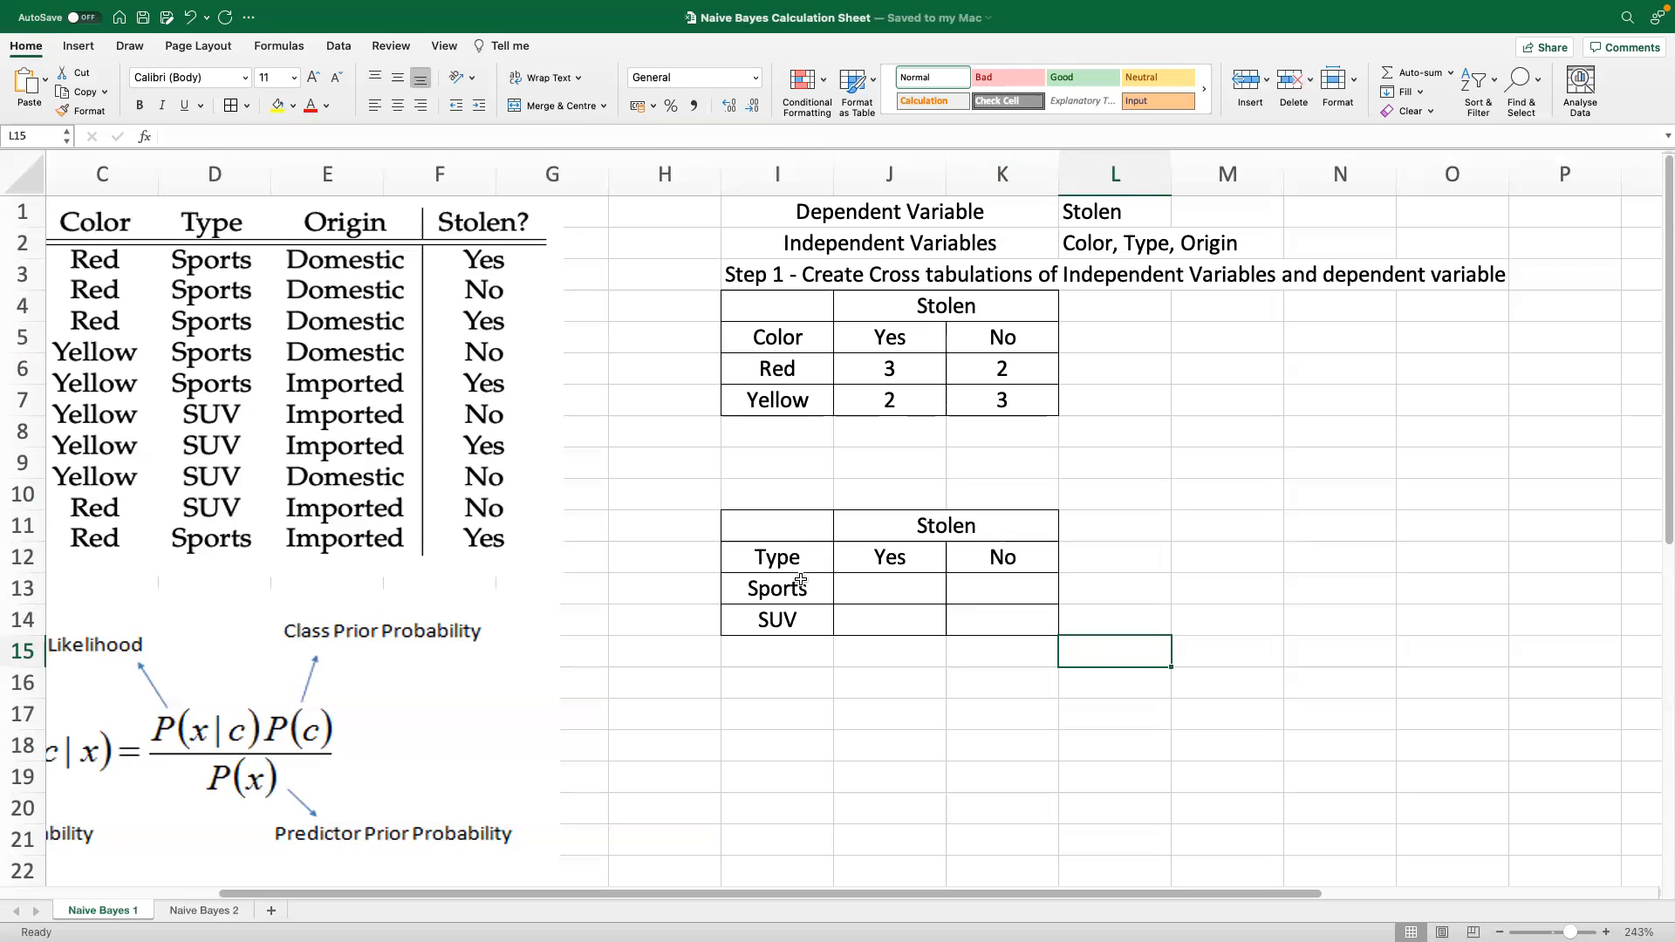
# Enter the Sports counts in the Type table: 4 for Yes and 2 for No
pyautogui.click(872, 583)
pyautogui.write('3')
pyautogui.press('Tab')
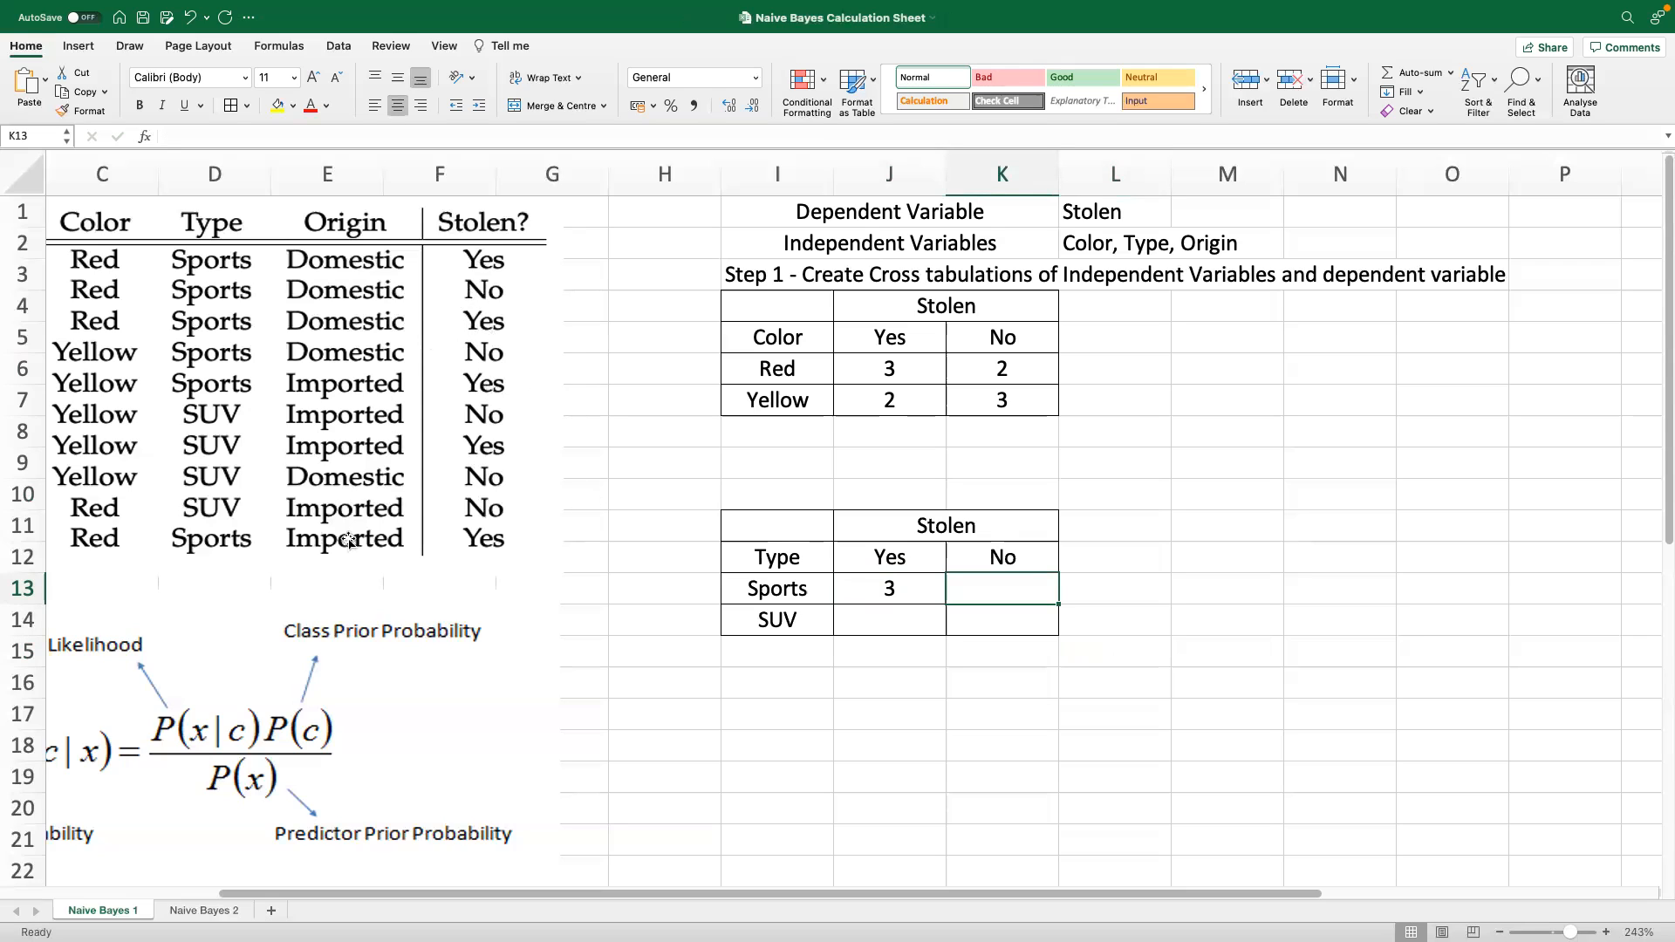
pyautogui.click(875, 601)
pyautogui.write('4')
pyautogui.click(1038, 597)
pyautogui.write('2')
# Enter the SUV counts in the Type table: 1 for Yes and 3 for No
pyautogui.click(888, 623)
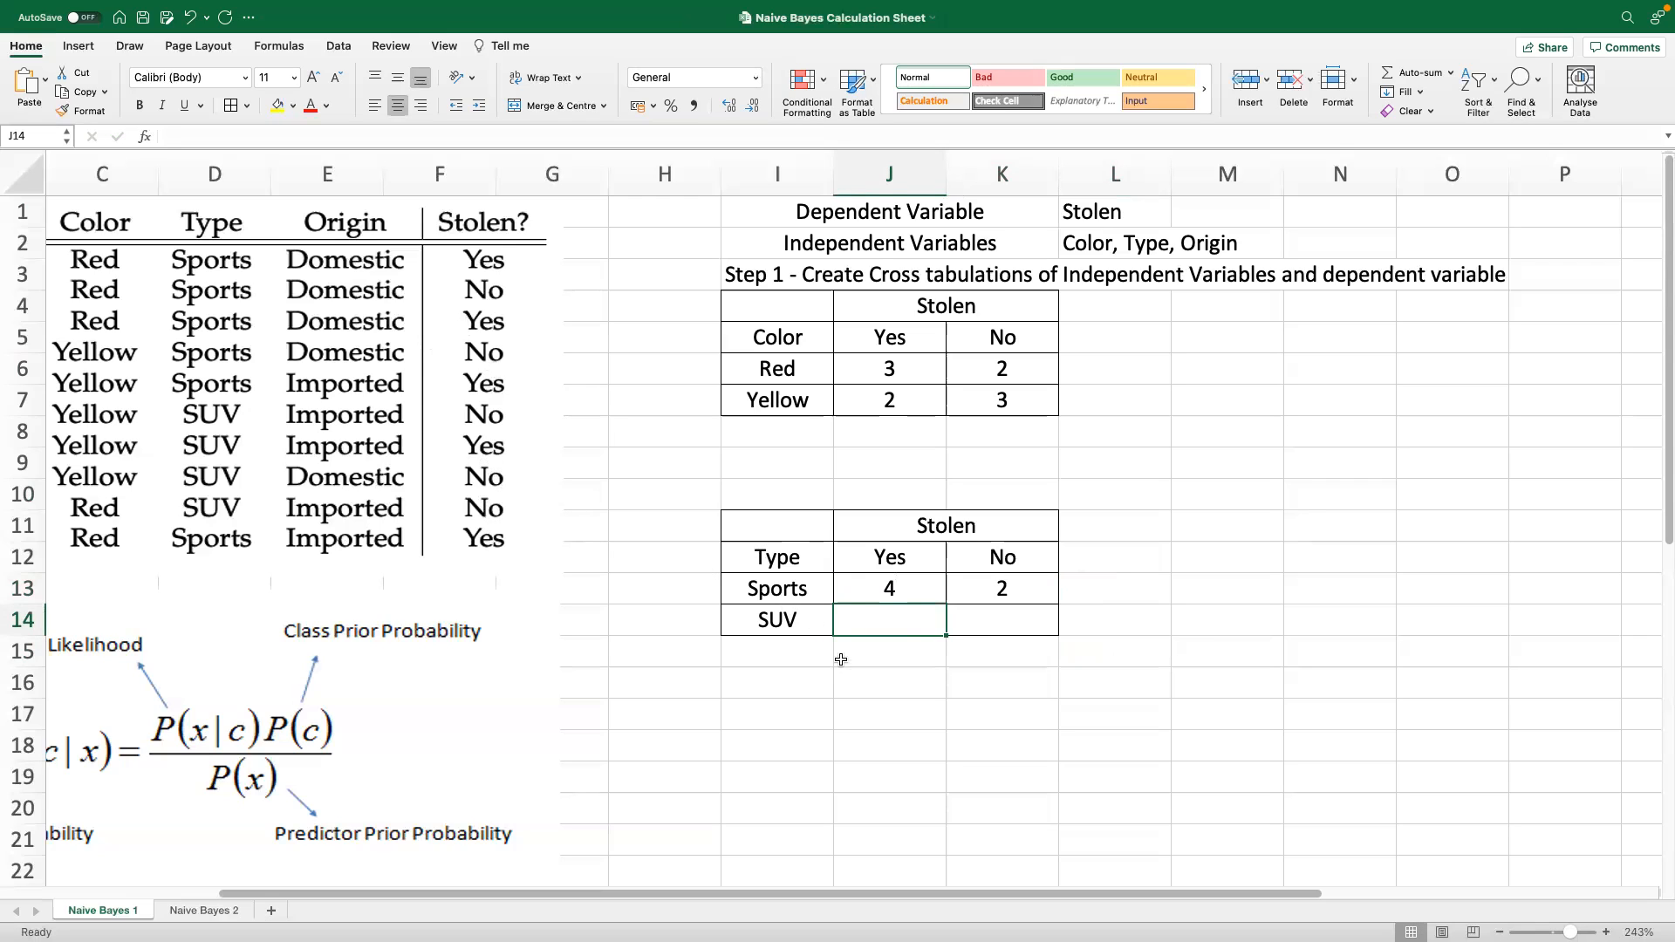
pyautogui.write('1')
pyautogui.press('Tab')
pyautogui.write('3')
pyautogui.press('Return')
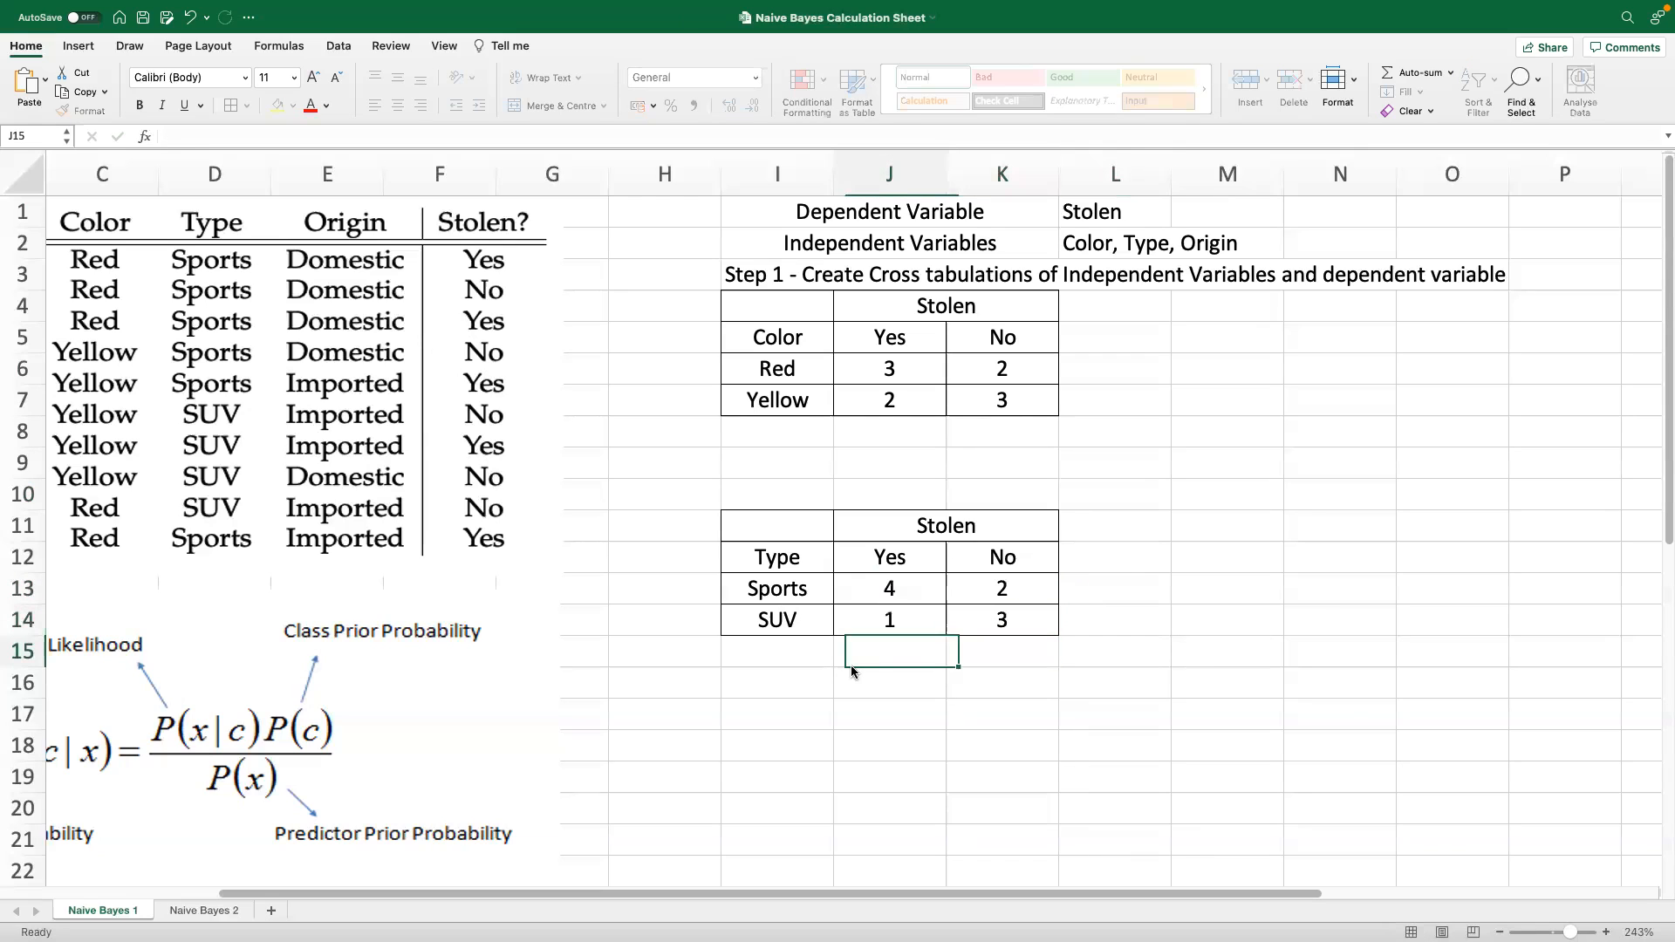
# Copy the Type cross tabulation I11:K14 and paste it starting at cell I18
pyautogui.moveTo(776, 528); pyautogui.dragTo(961, 631)
pyautogui.press('super+c')
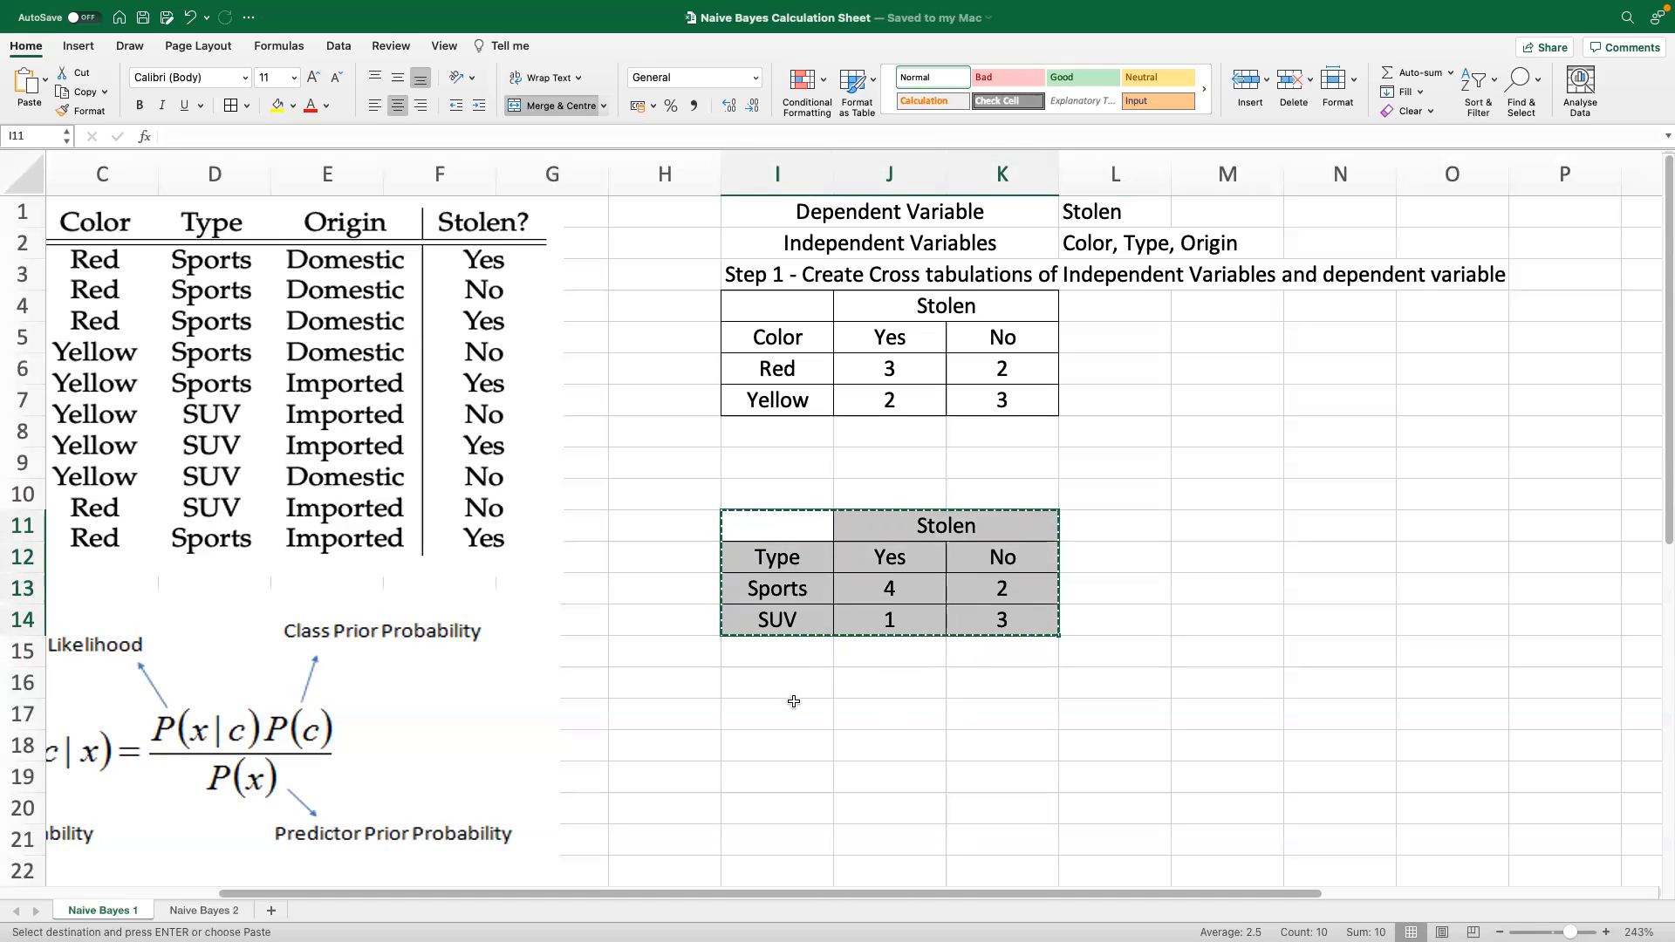
pyautogui.click(794, 754)
pyautogui.press('super+v')
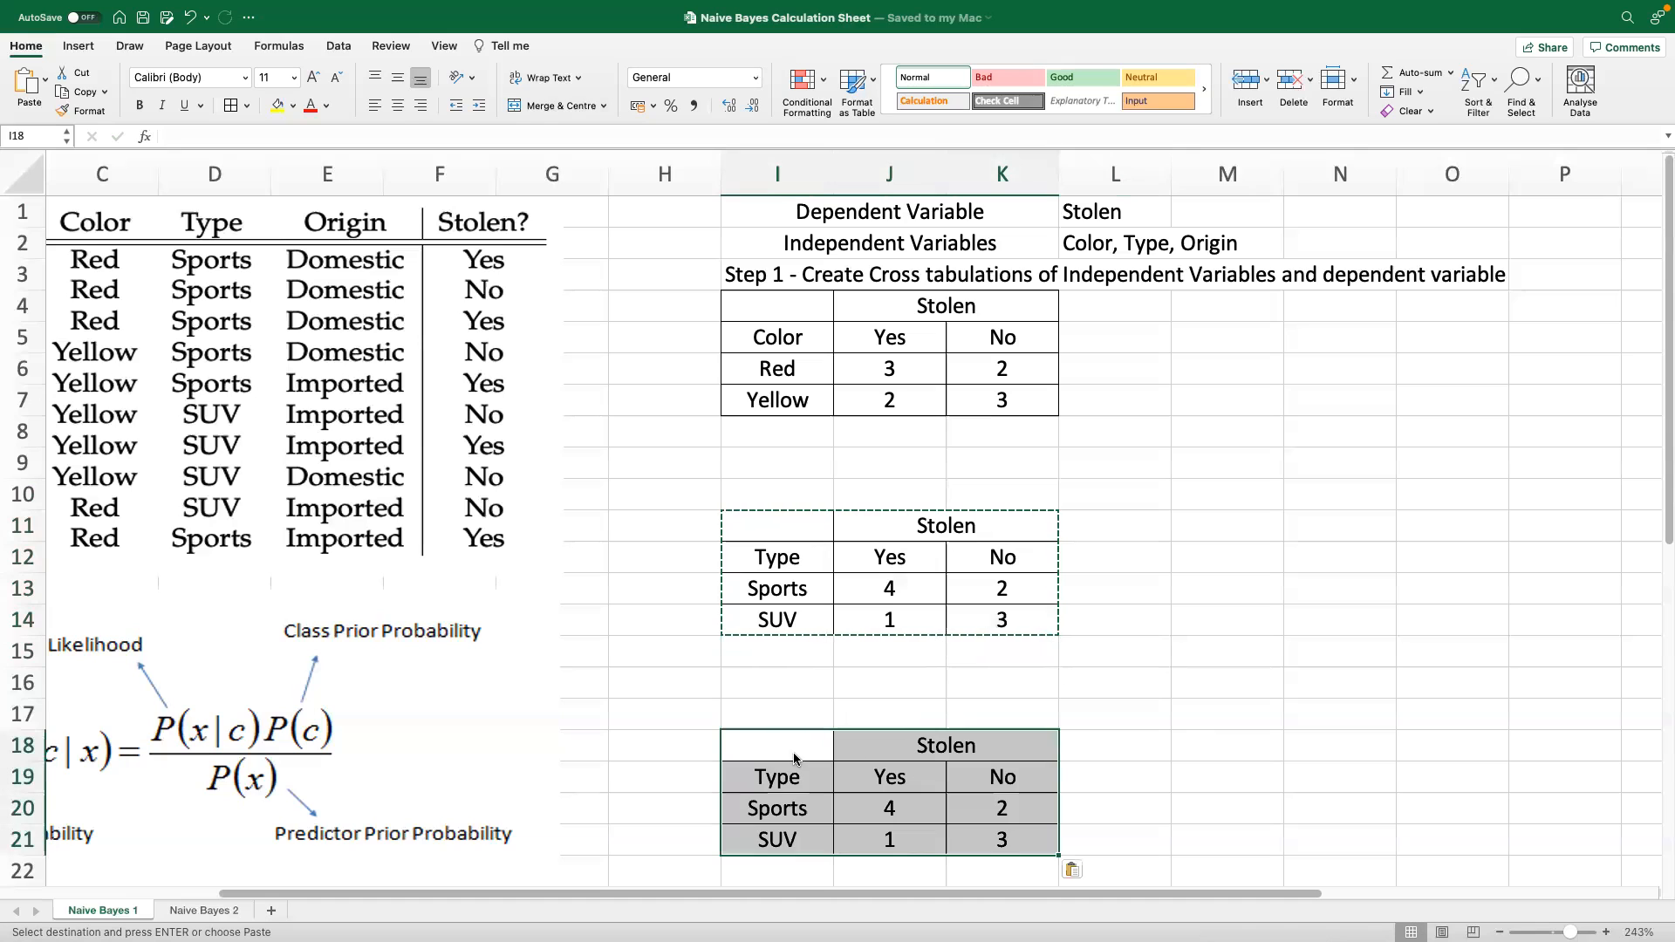
# Relabel the pasted table starting at I18 with the heading Origin in I19 and the rows Domestic and Imported
pyautogui.click(796, 777)
pyautogui.write('Ori')
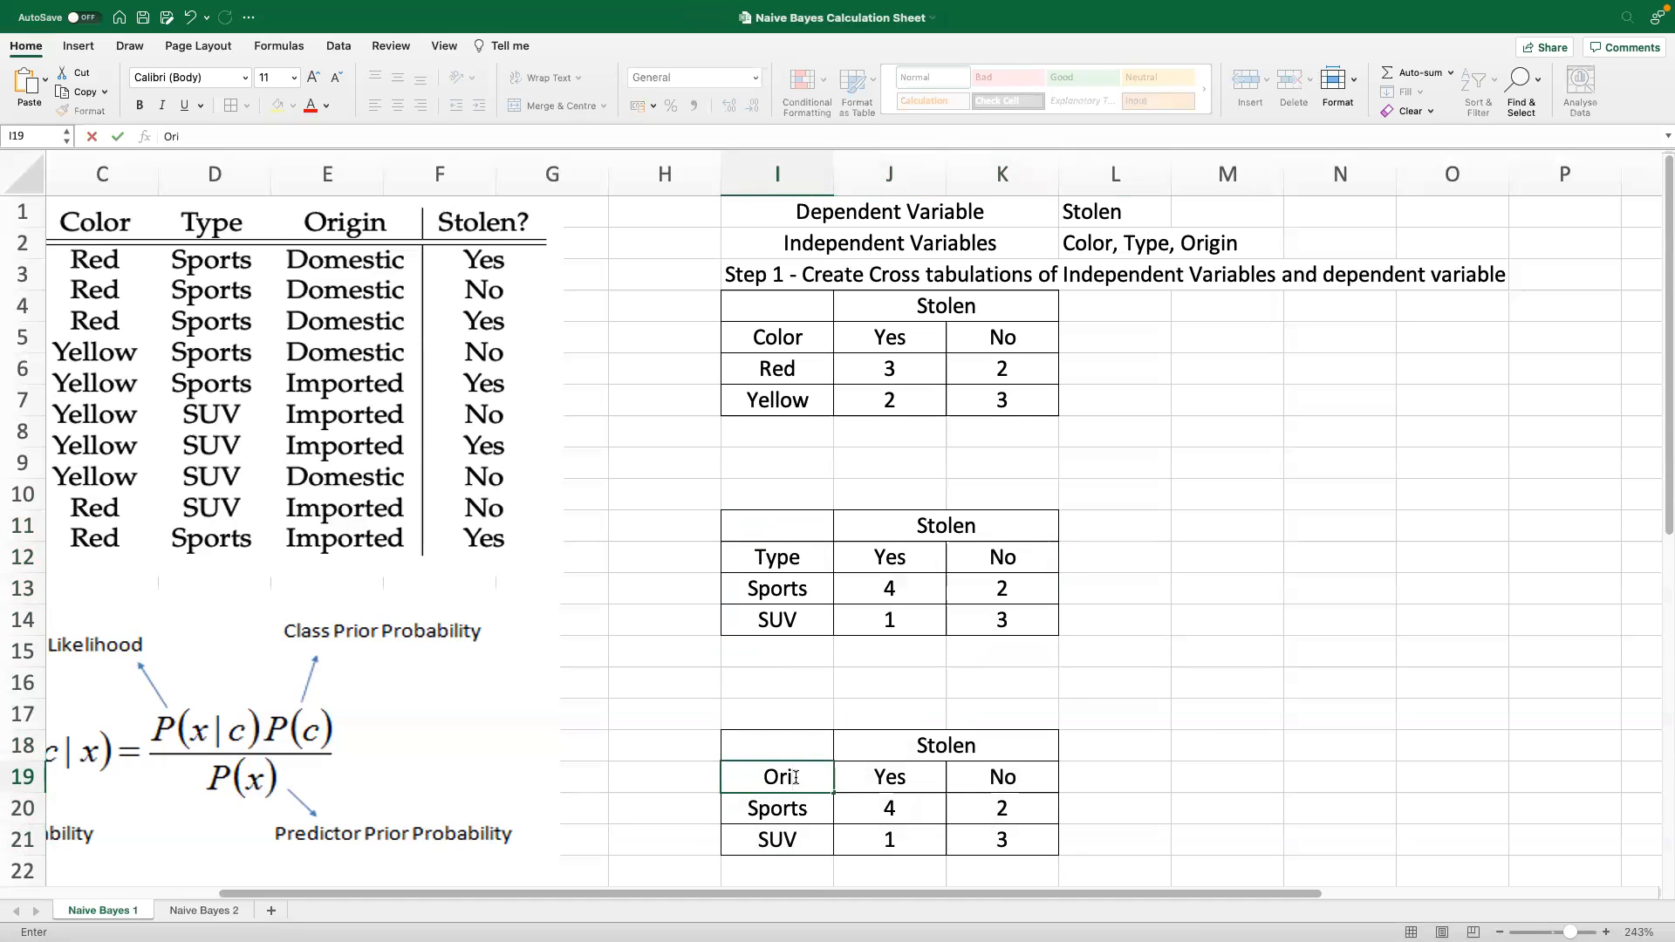
pyautogui.write('gin')
pyautogui.click(811, 808)
pyautogui.write('Domestic')
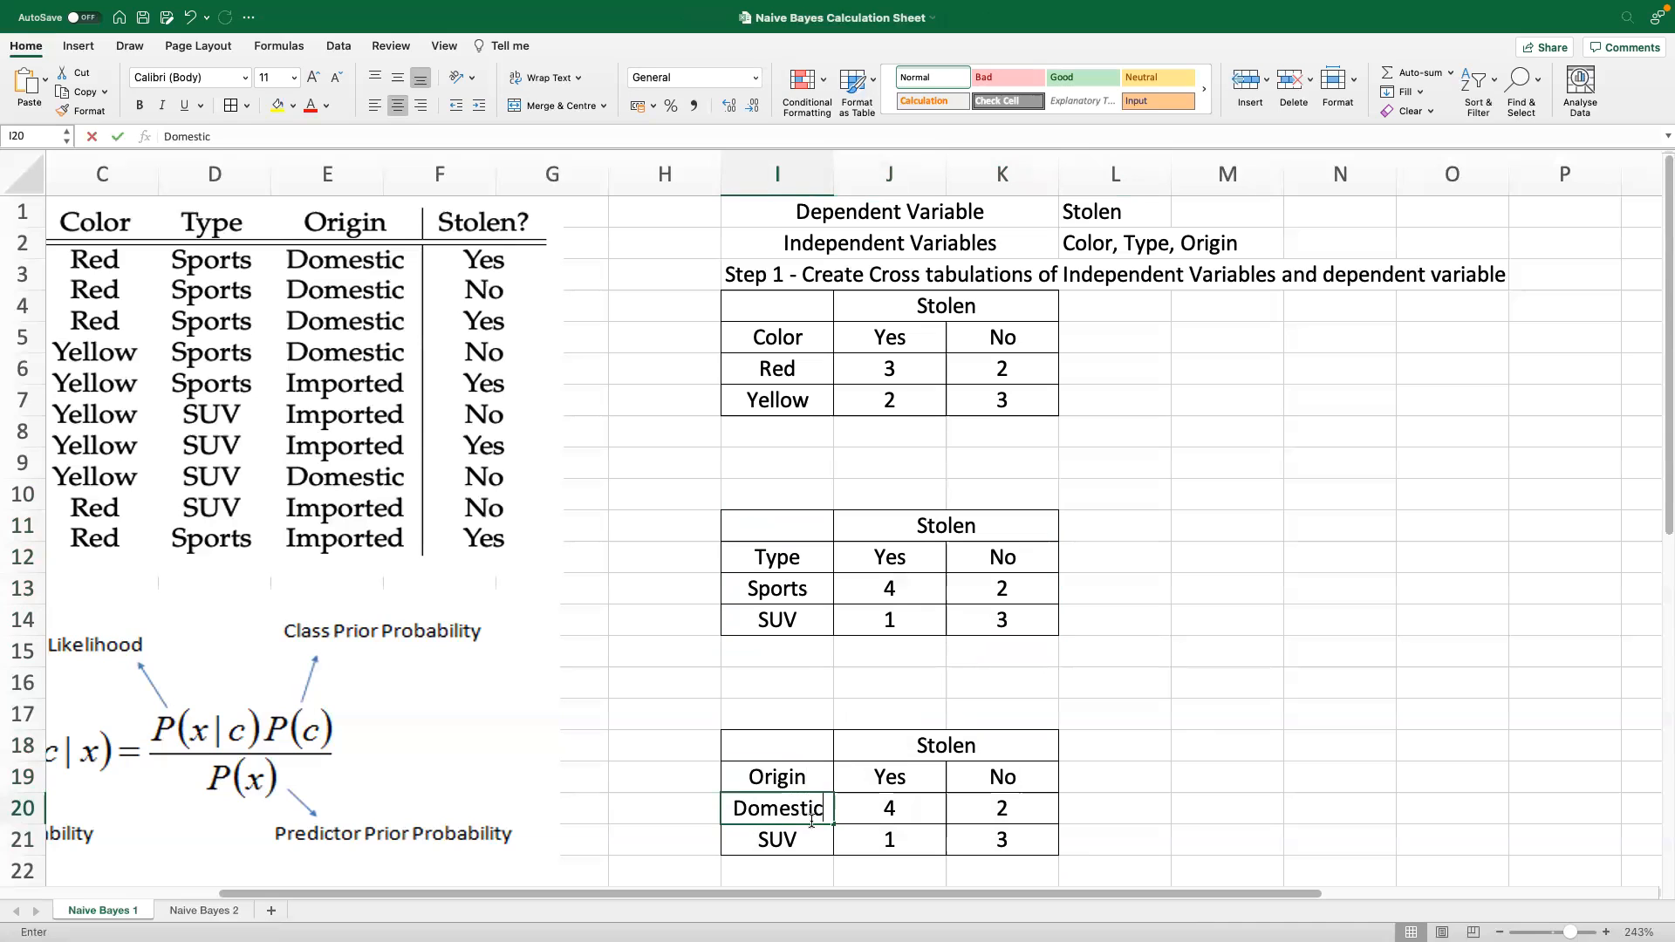
pyautogui.click(809, 847)
pyautogui.write('Imported')
pyautogui.click(1226, 807)
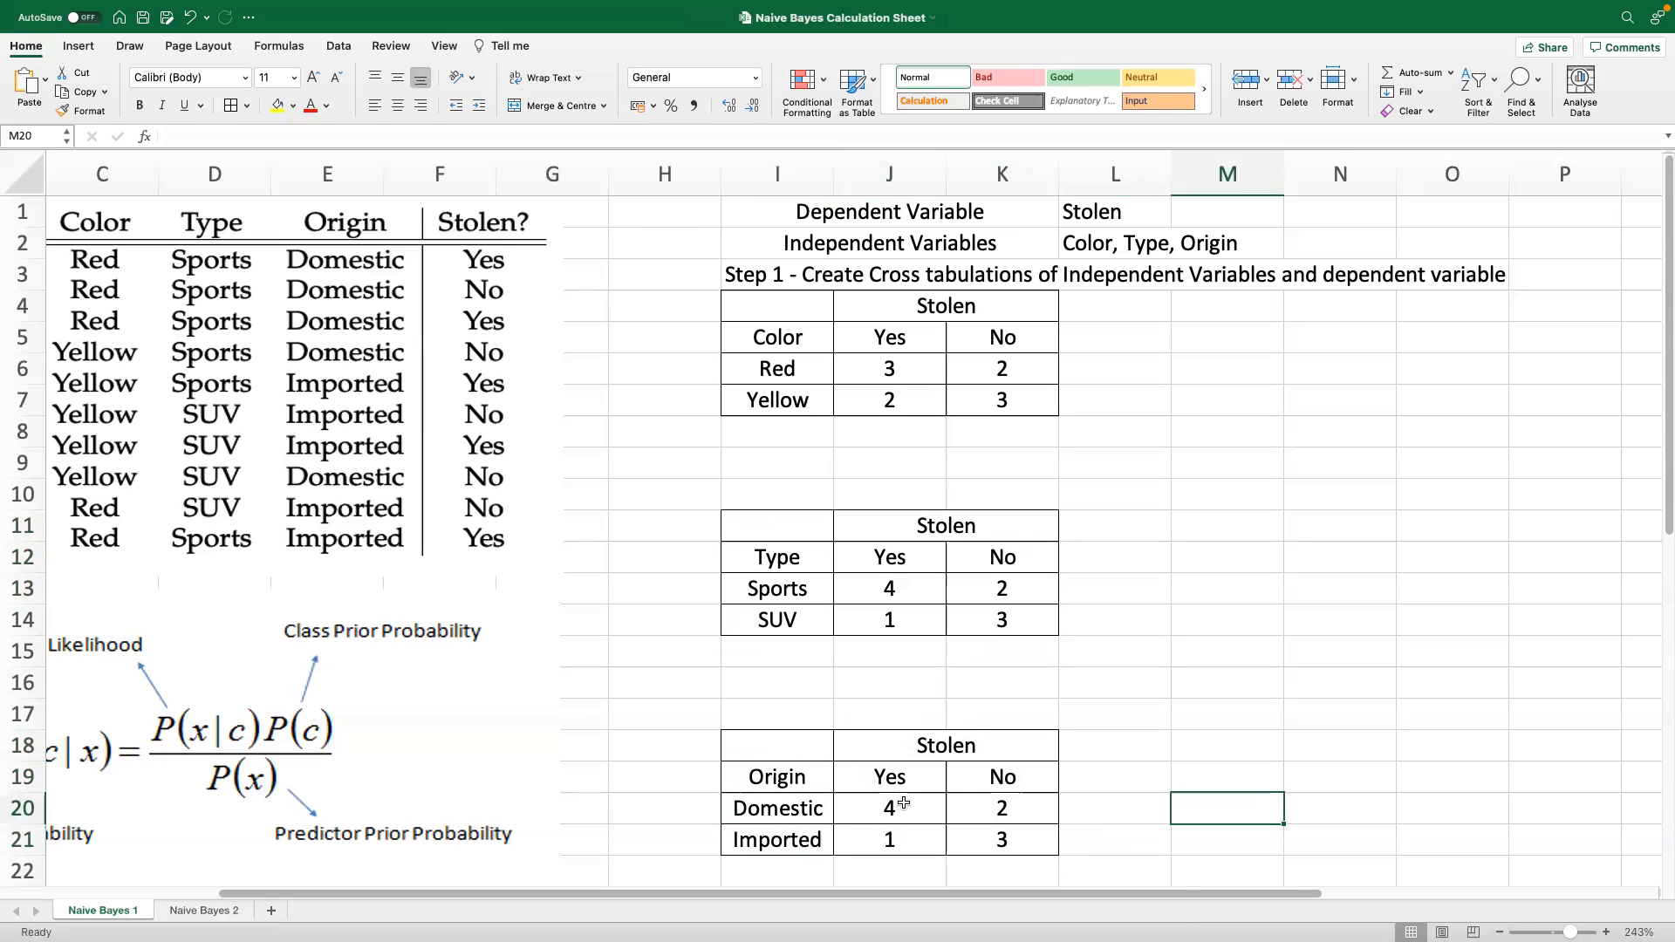
# Clear the copied counts in cells J20:K21 of the Origin table
pyautogui.moveTo(903, 804); pyautogui.dragTo(986, 833)
pyautogui.press('Delete')
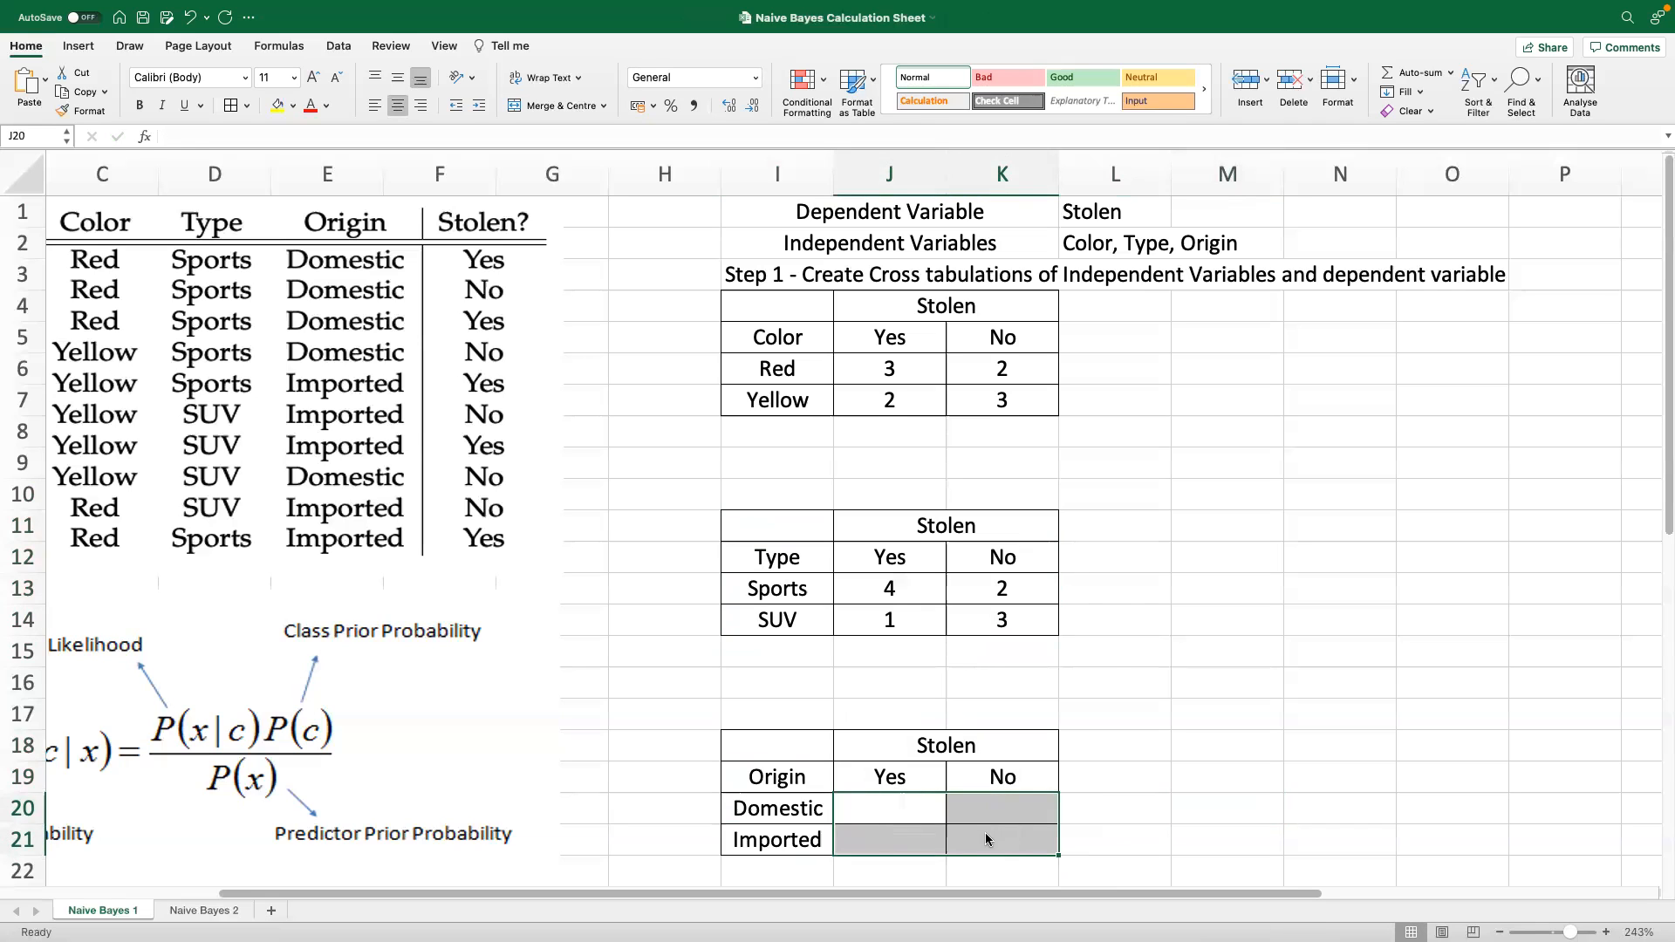
pyautogui.rightClick(855, 777)
pyautogui.click(705, 507)
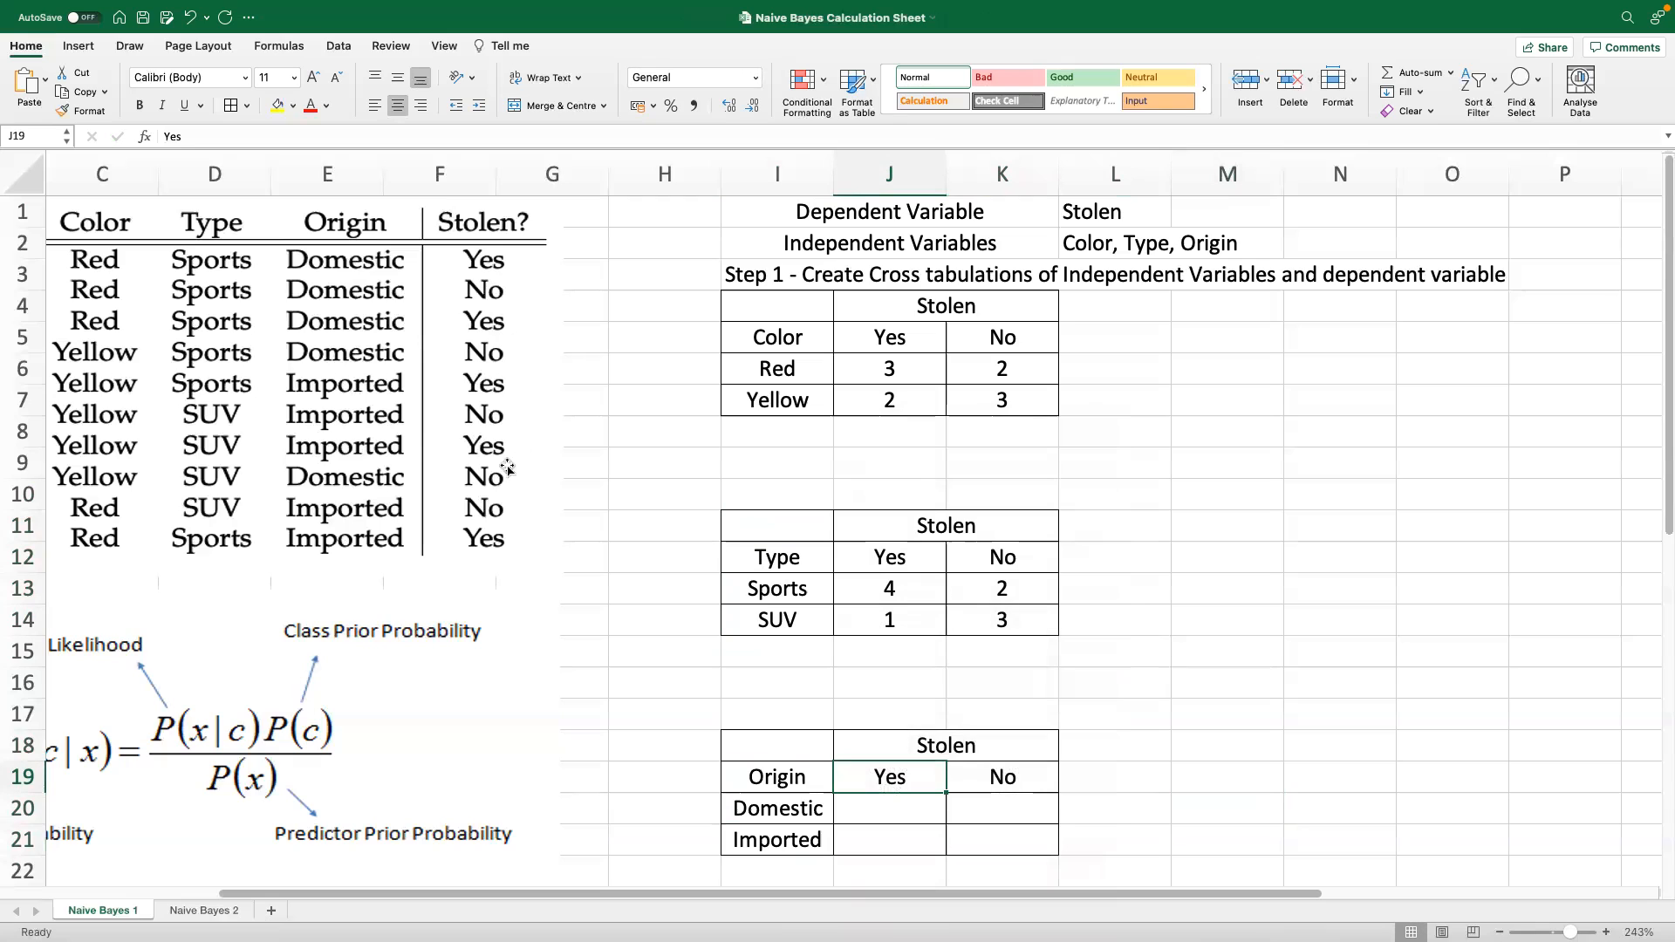
# Enter the Domestic counts in the Origin table: 2 for Yes and 3 for No
pyautogui.click(906, 804)
pyautogui.write('2')
pyautogui.press('Tab')
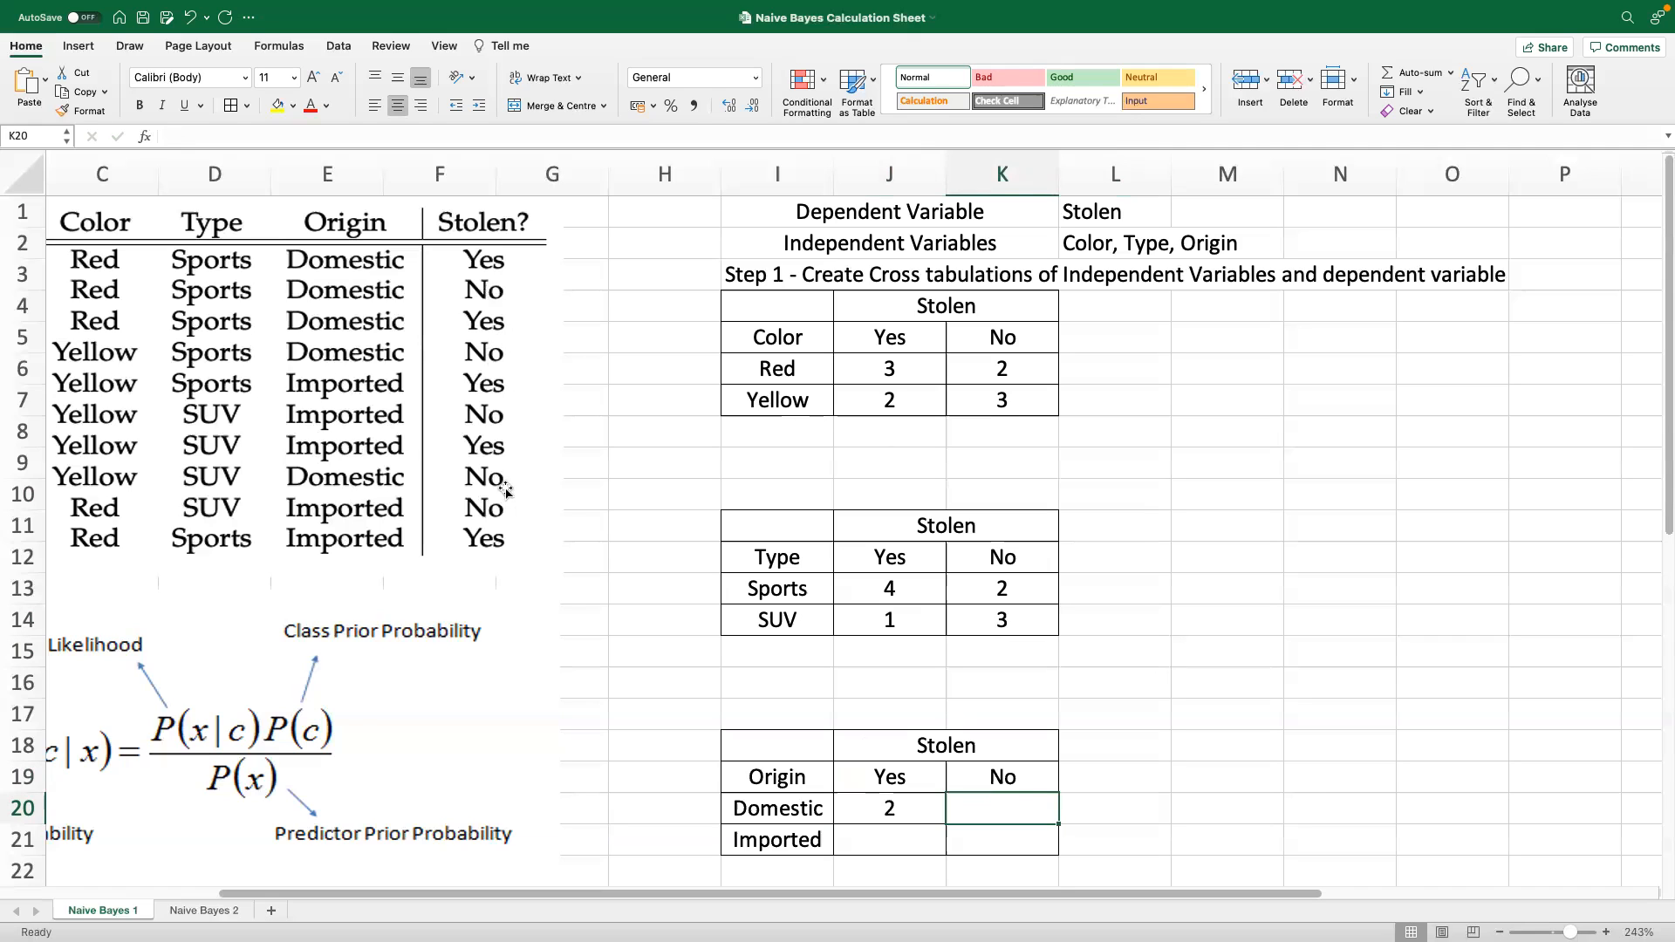
pyautogui.write('3')
pyautogui.press('Return')
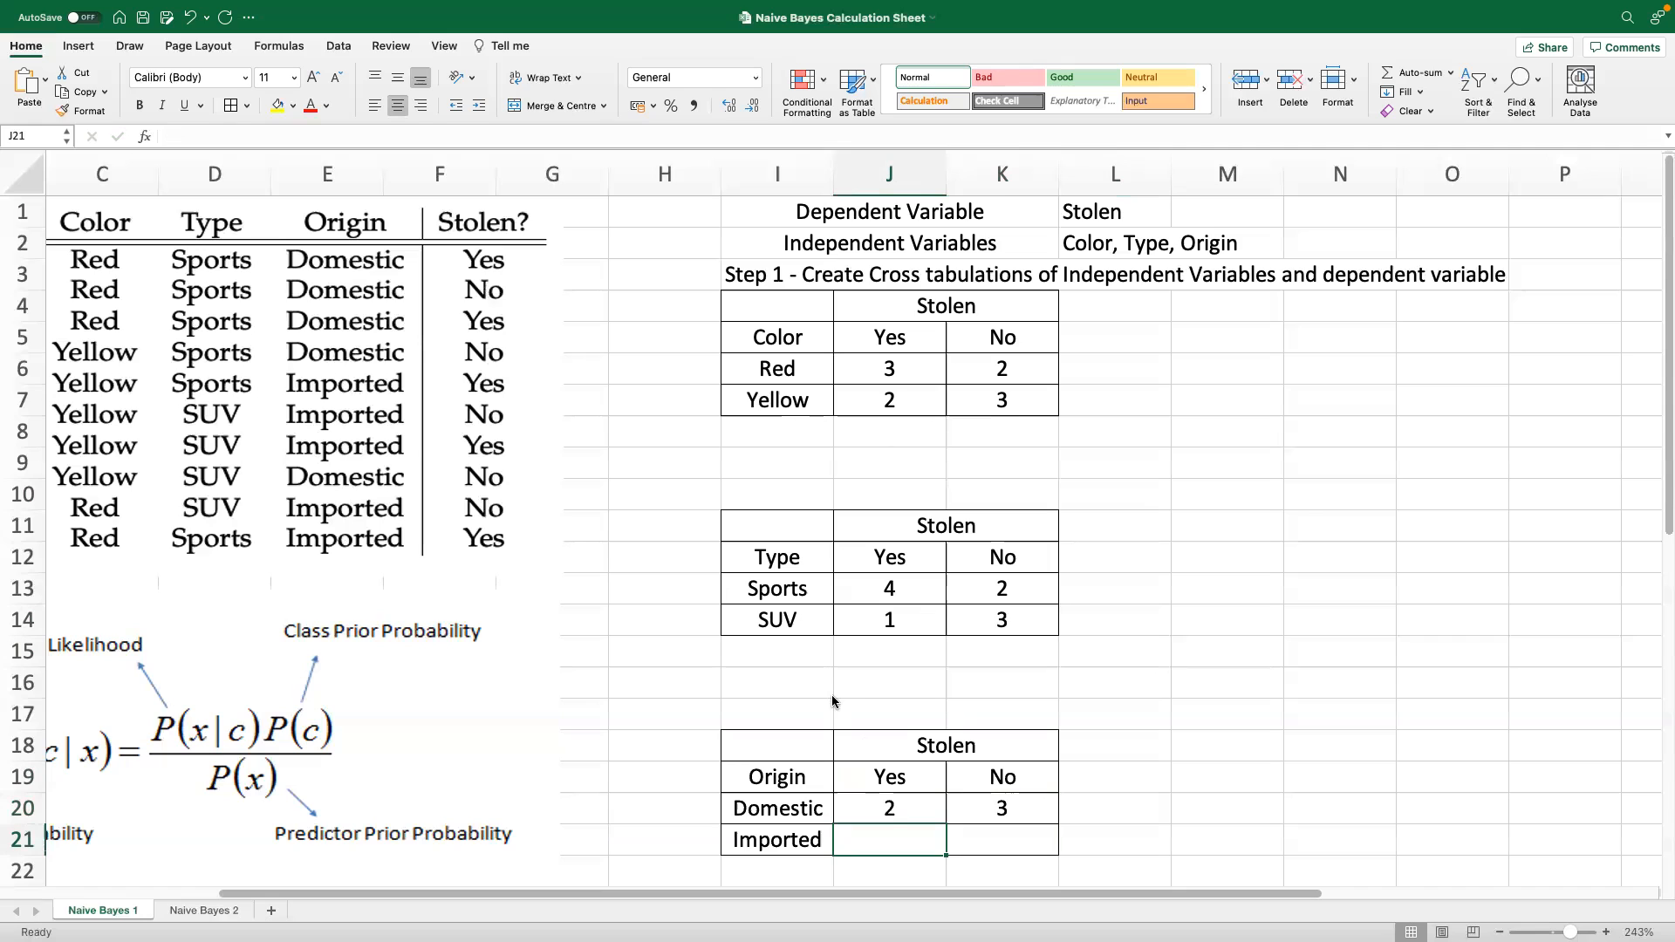
# Enter the Imported counts in the Origin table, 3 for Yes and 2 for No, and save the workbook
pyautogui.write('3')
pyautogui.press('Tab')
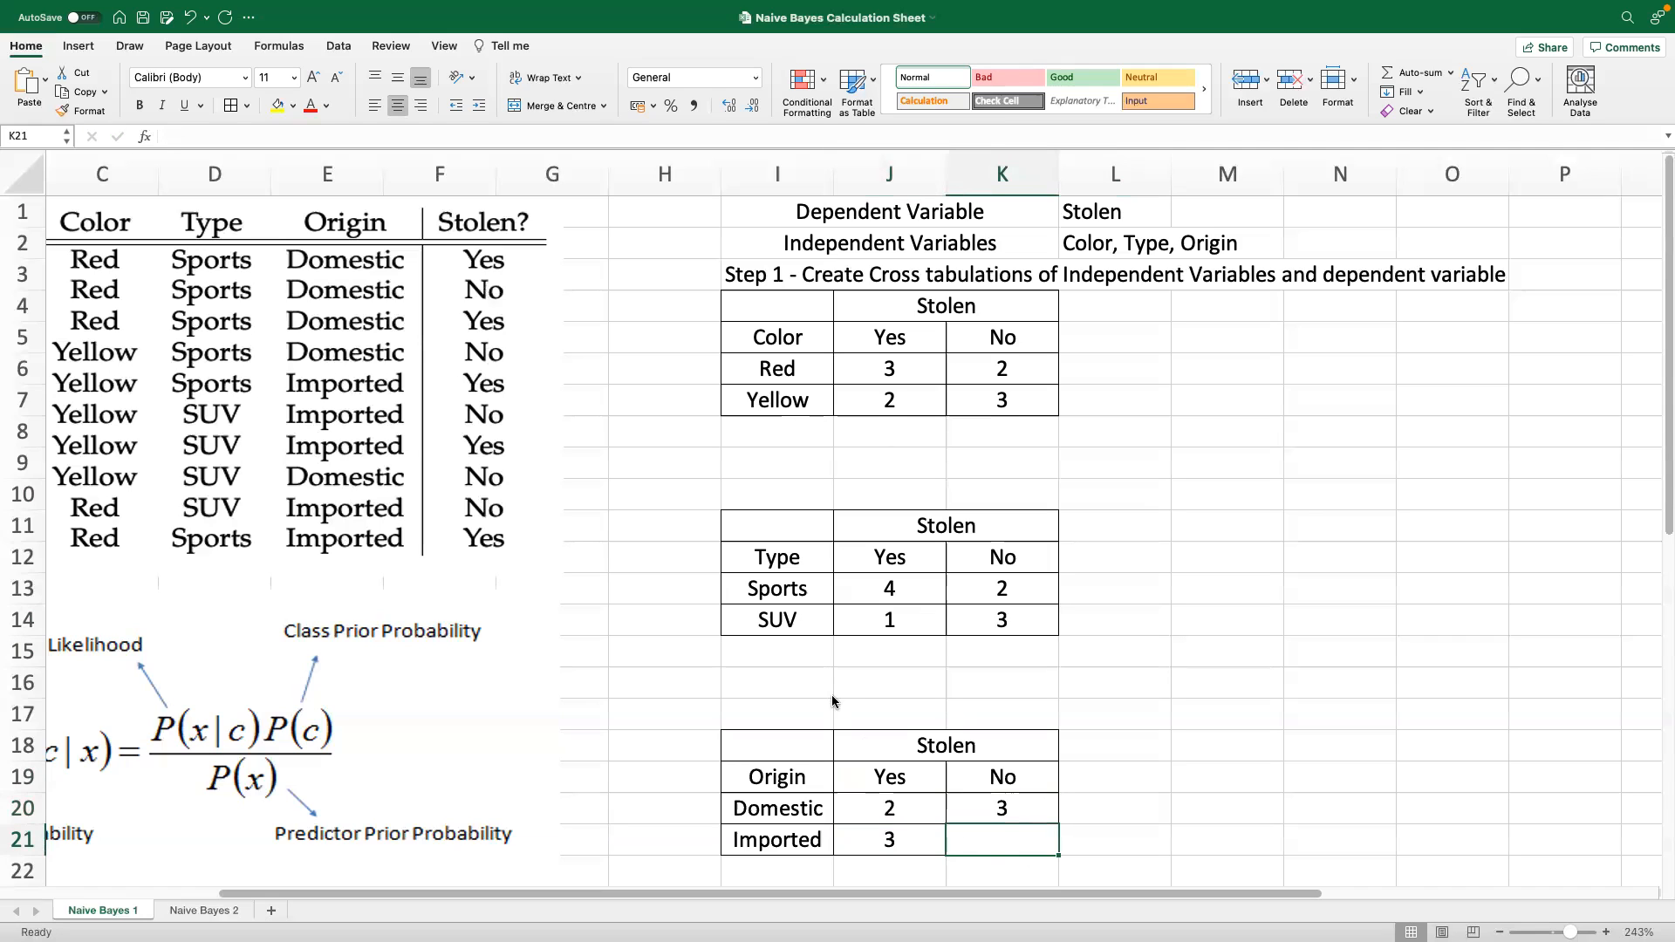
pyautogui.write('2')
pyautogui.click(1256, 601)
pyautogui.press('super+s')
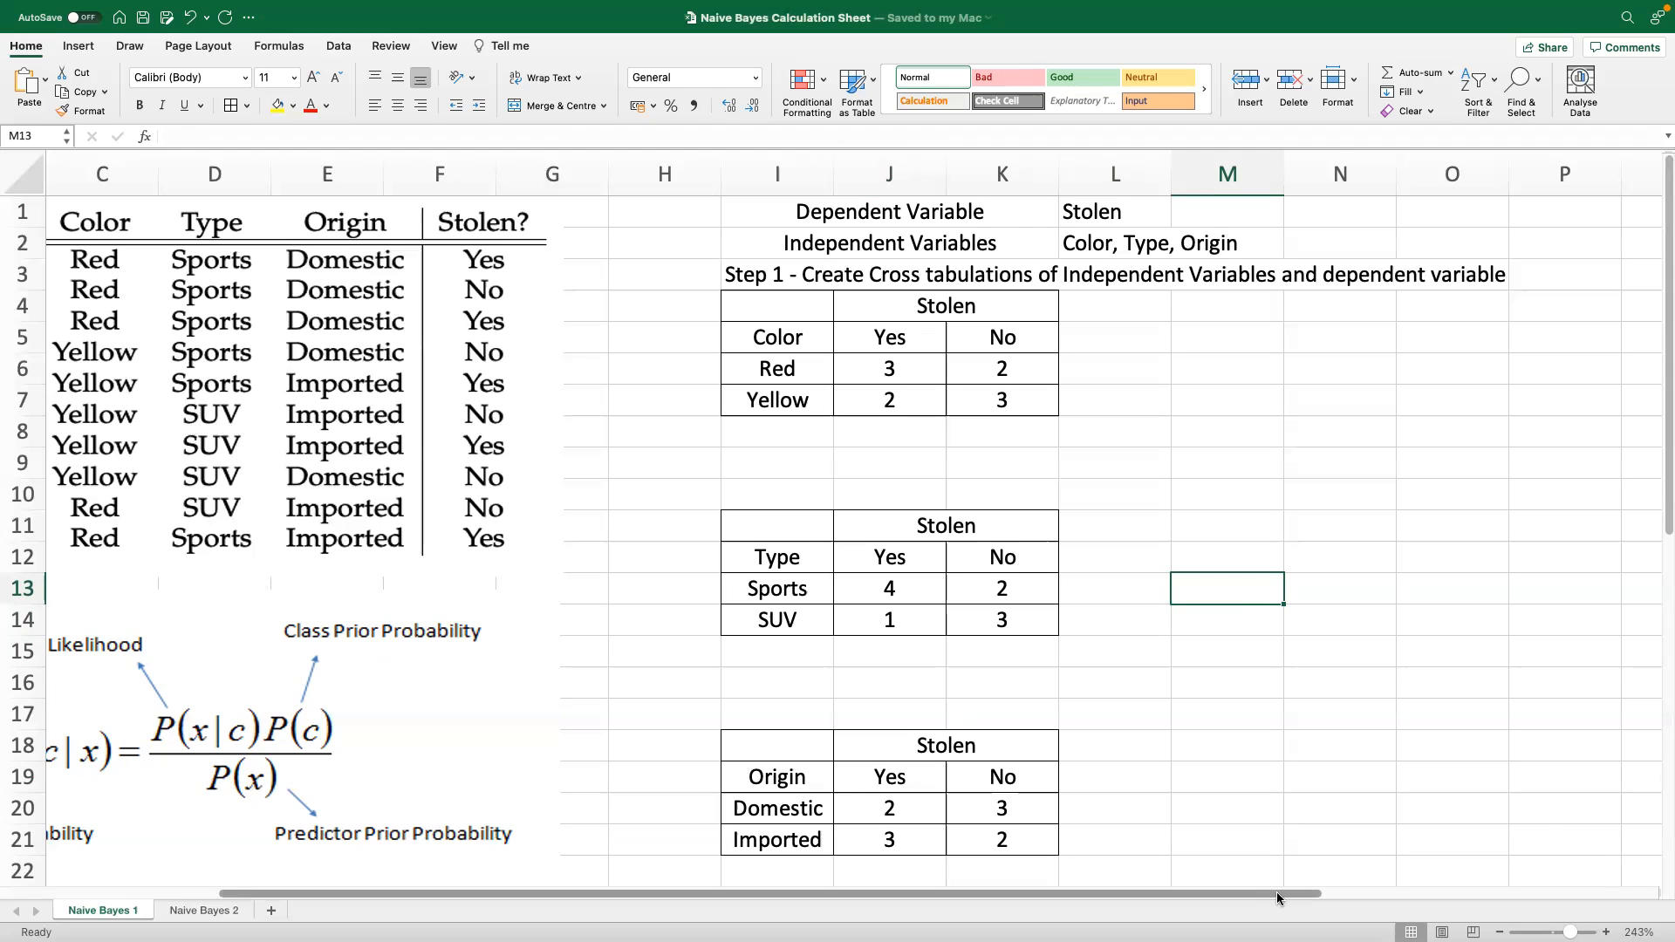
# Enter the heading Predicted in cell M4, beside the Color table
pyautogui.moveTo(1275, 892); pyautogui.dragTo(1301, 892)
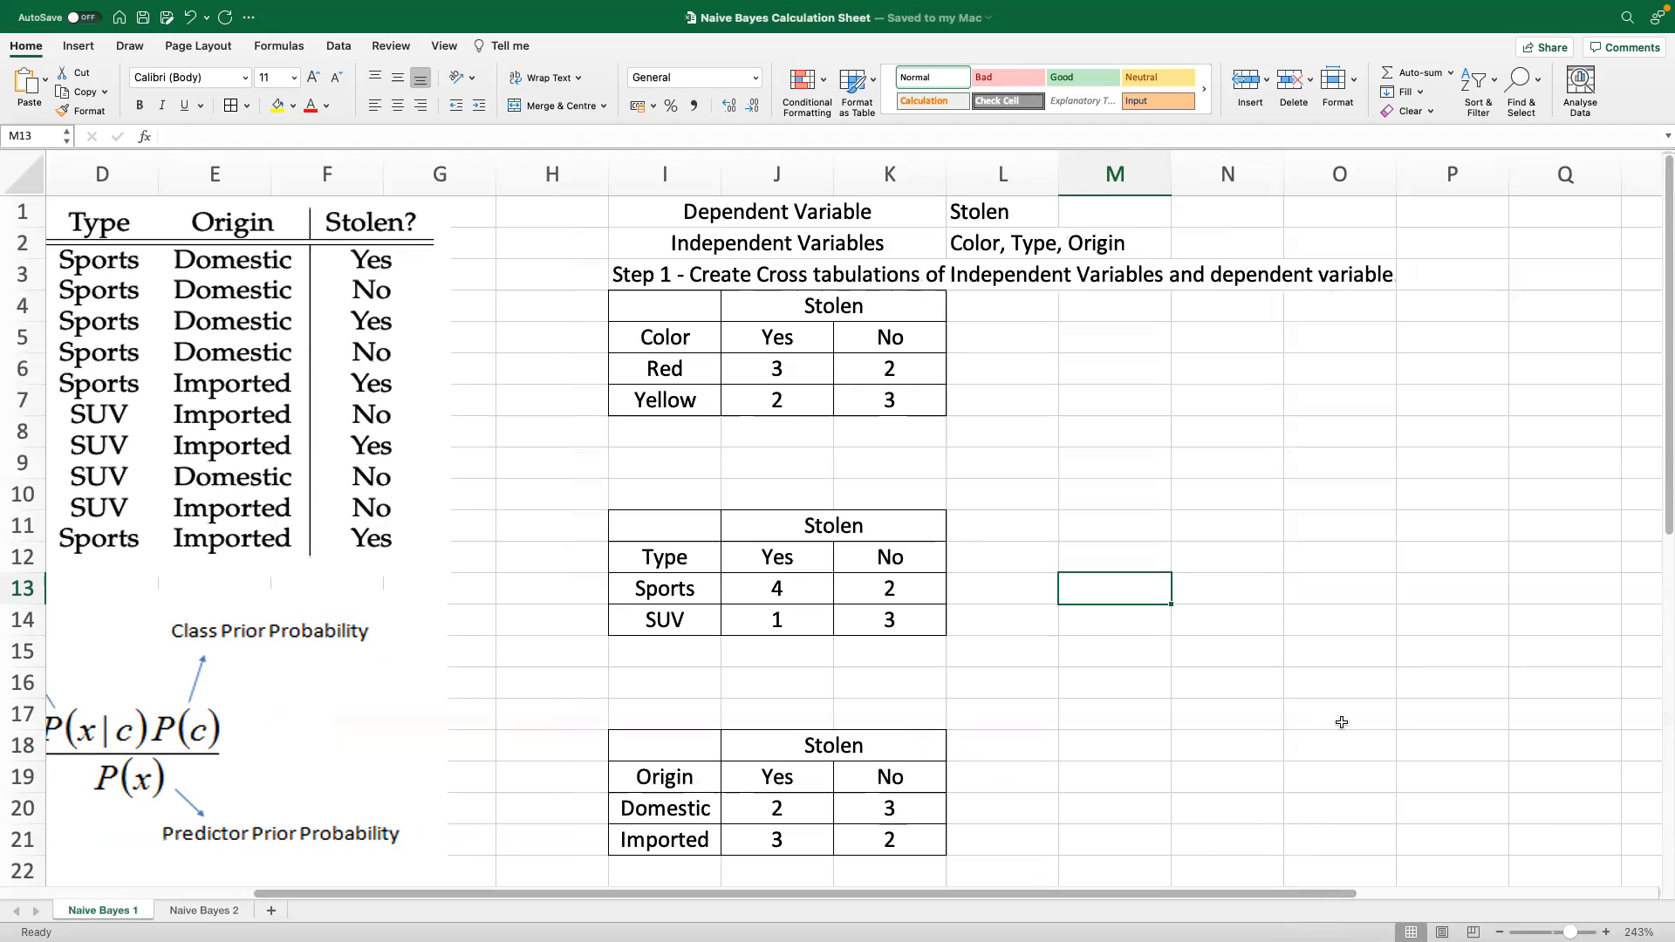
pyautogui.moveTo(1326, 895)
pyautogui.mouseDown()
pyautogui.moveTo(1347, 895)
pyautogui.moveTo(1097, 893)
pyautogui.moveTo(1342, 878)
pyautogui.mouseUp()
pyautogui.click(1105, 309)
pyautogui.write('Pr')
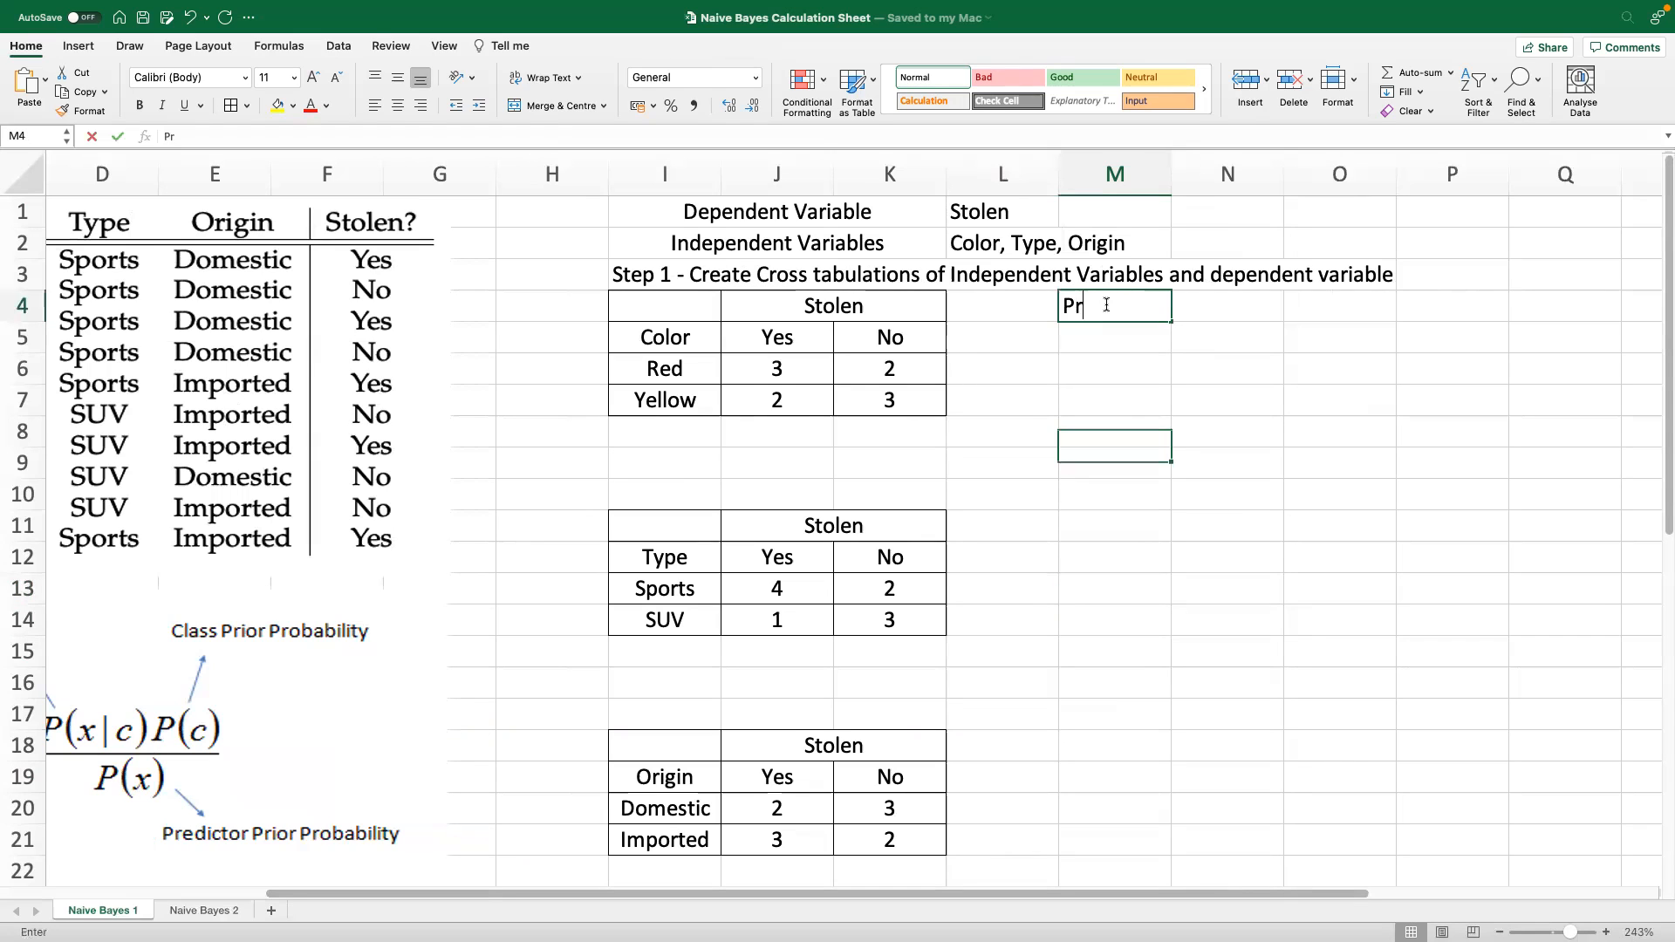
pyautogui.write('eicted')
pyautogui.press('Return')
pyautogui.doubleClick(1099, 306)
pyautogui.write('d')
# Under Predicted, add a Color column with the value Red and a Type column with the value SUV in M5:N6
pyautogui.click(1140, 342)
pyautogui.write('Color')
pyautogui.press('Return')
pyautogui.write('Red')
pyautogui.press('Tab')
pyautogui.press('Up')
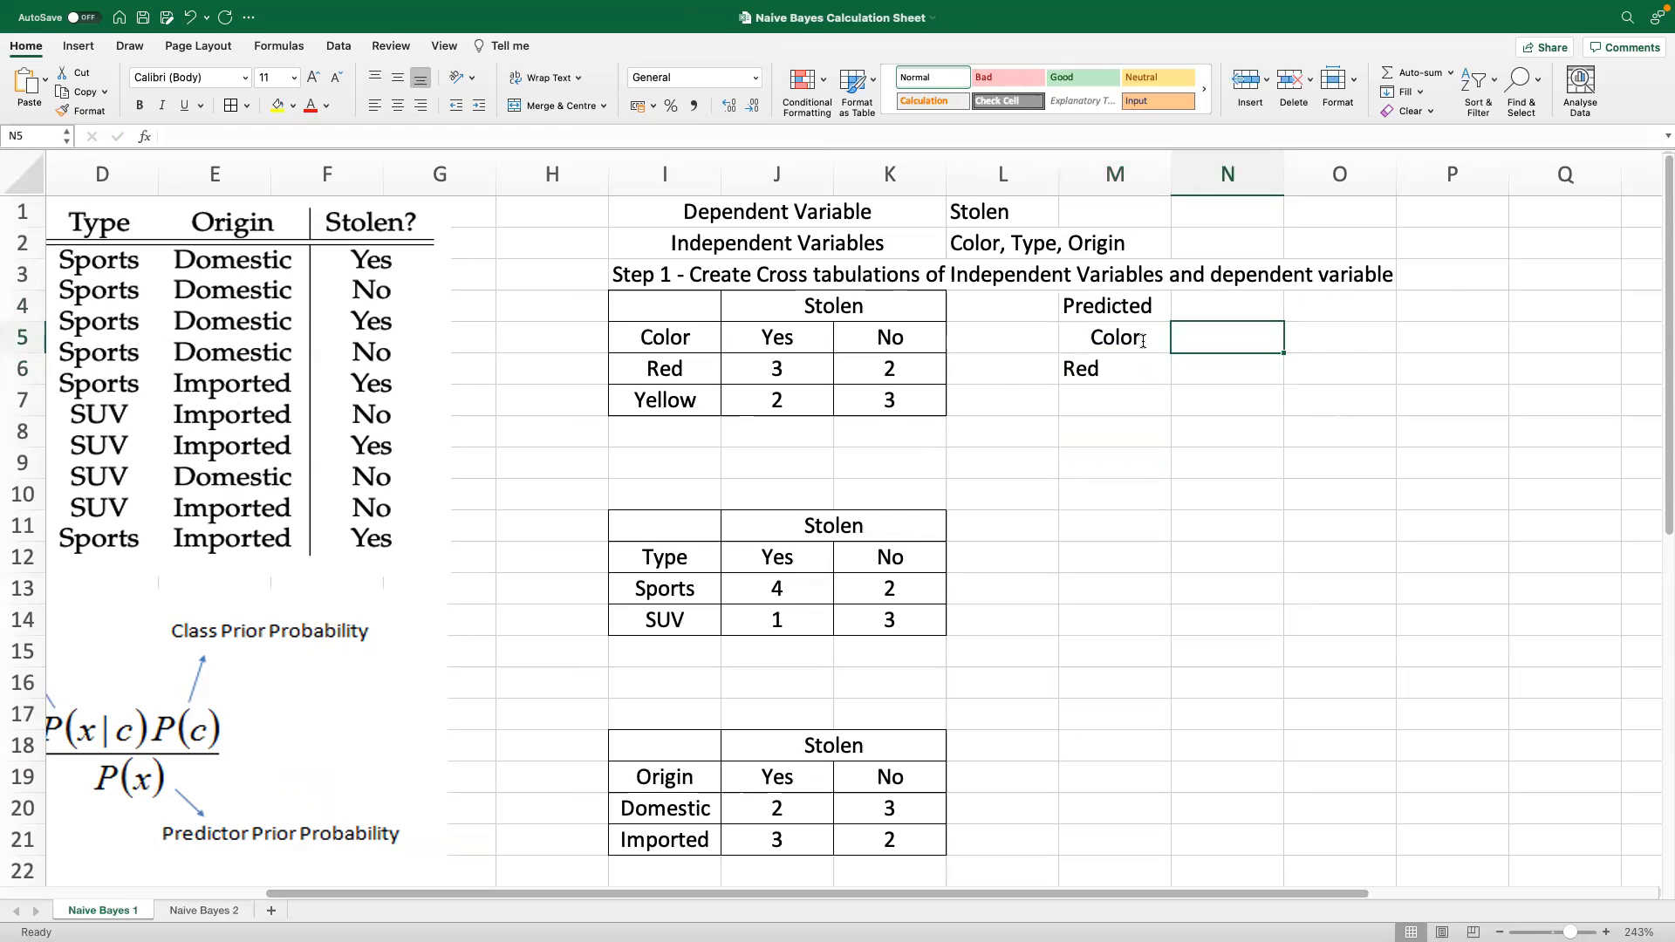
pyautogui.write('Type')
pyautogui.press('Return')
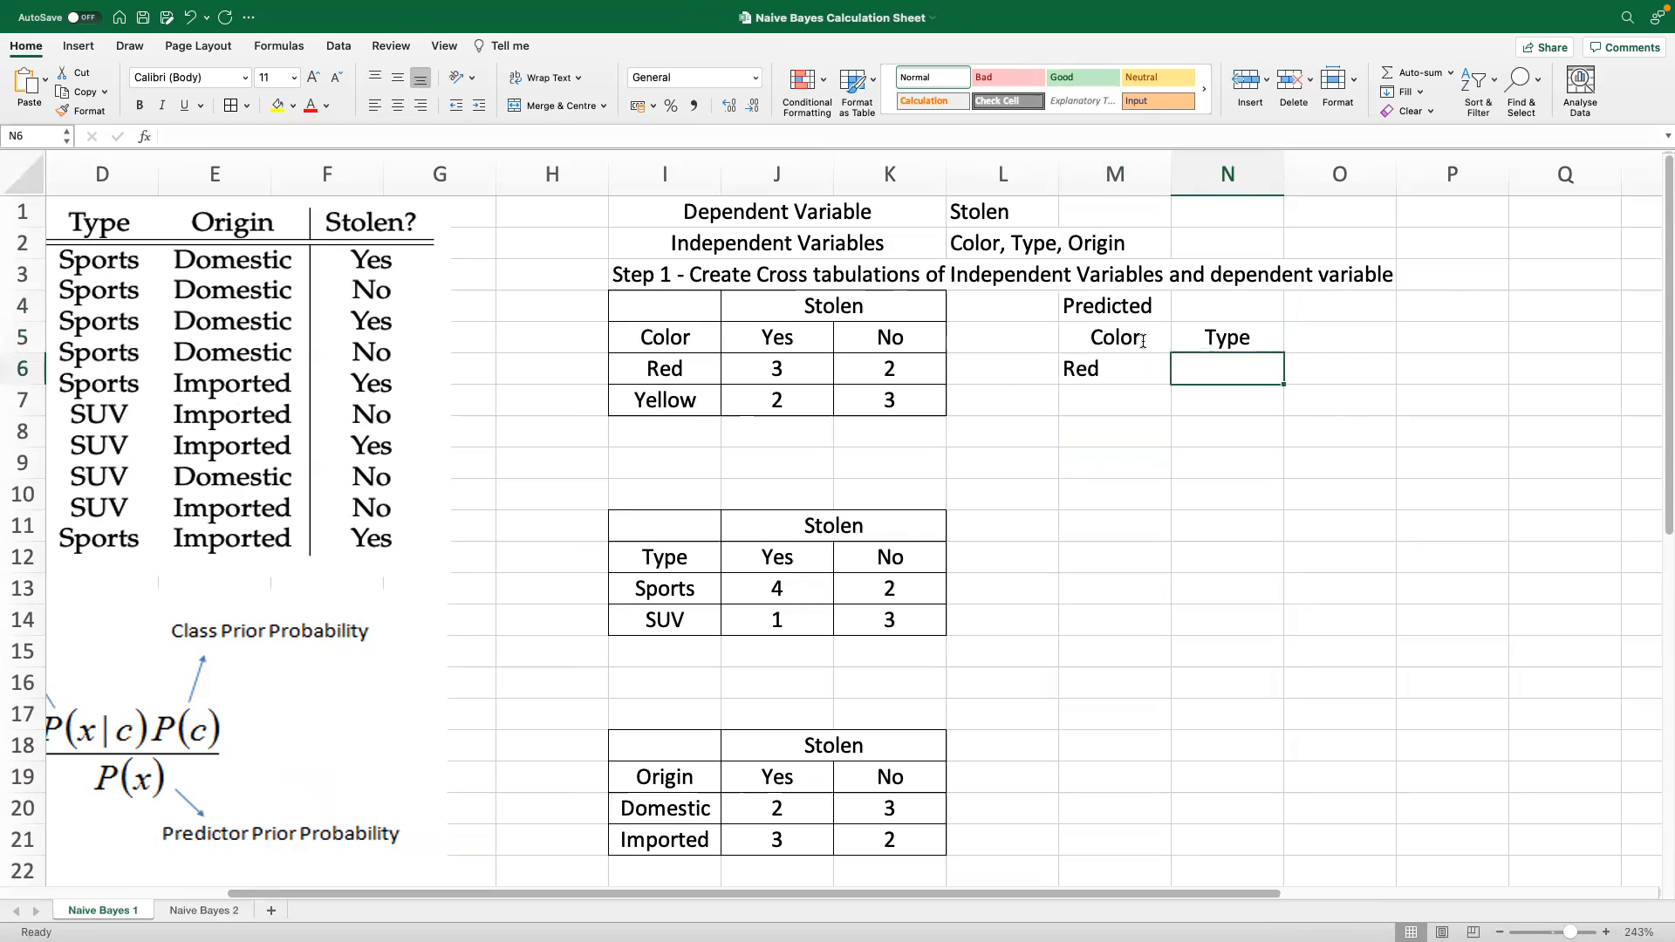
pyautogui.write('SUV')
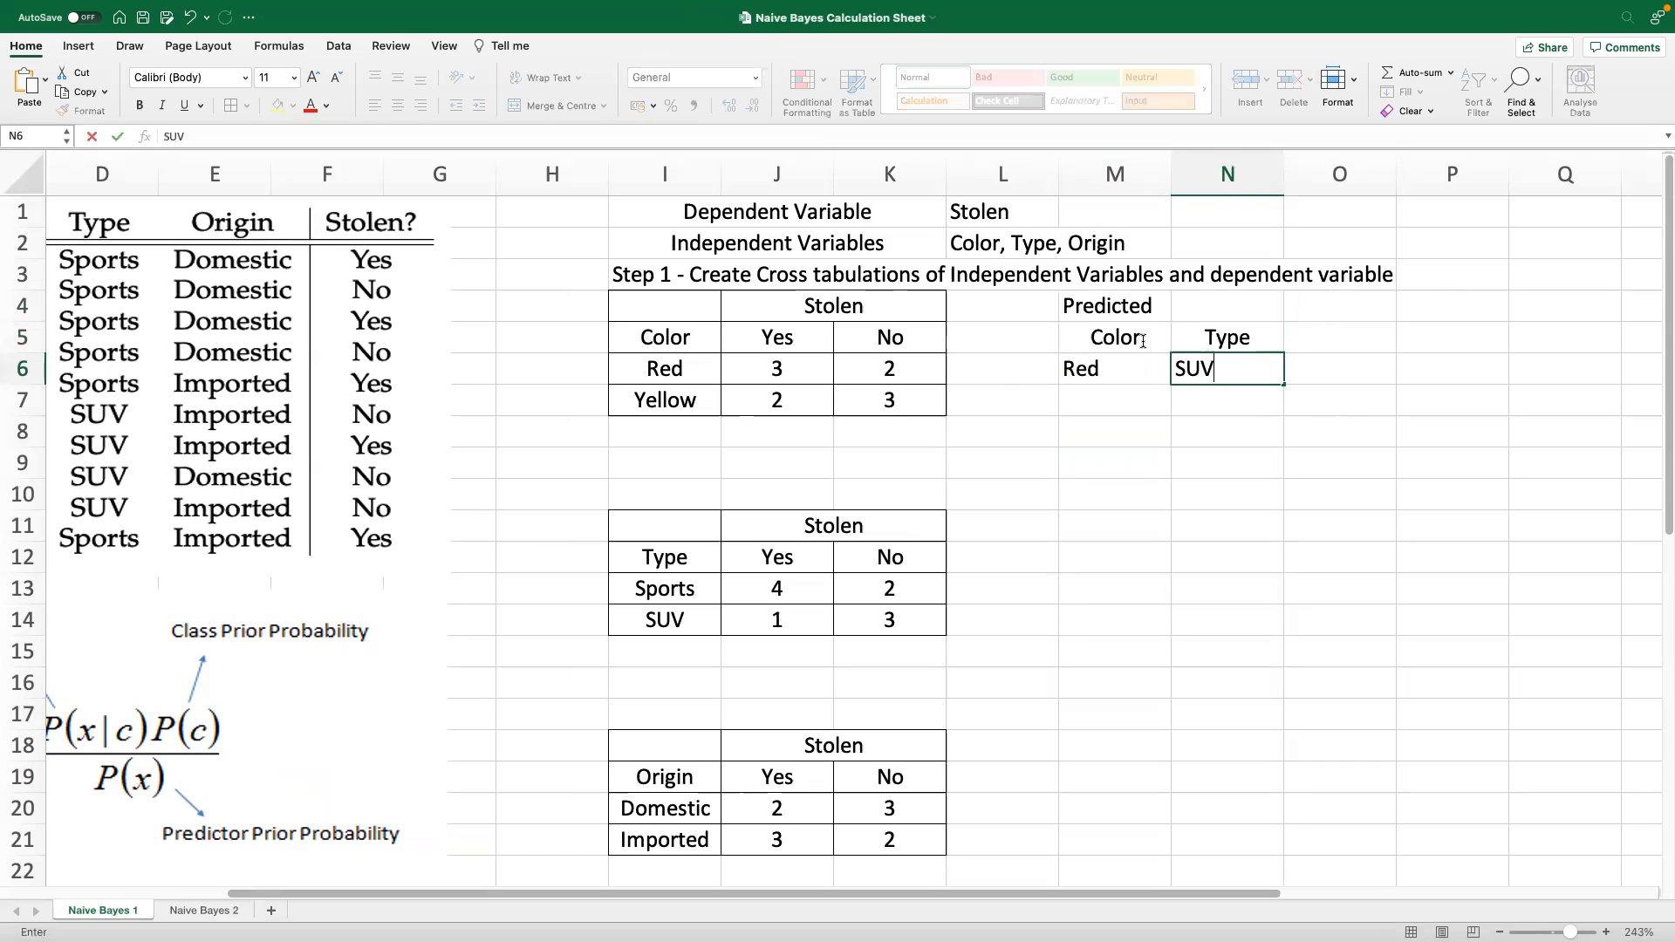
pyautogui.press('Tab')
# Add an Origin column with the value Domestic to the prediction case in O5:O6
pyautogui.click(1342, 332)
pyautogui.write('Origin')
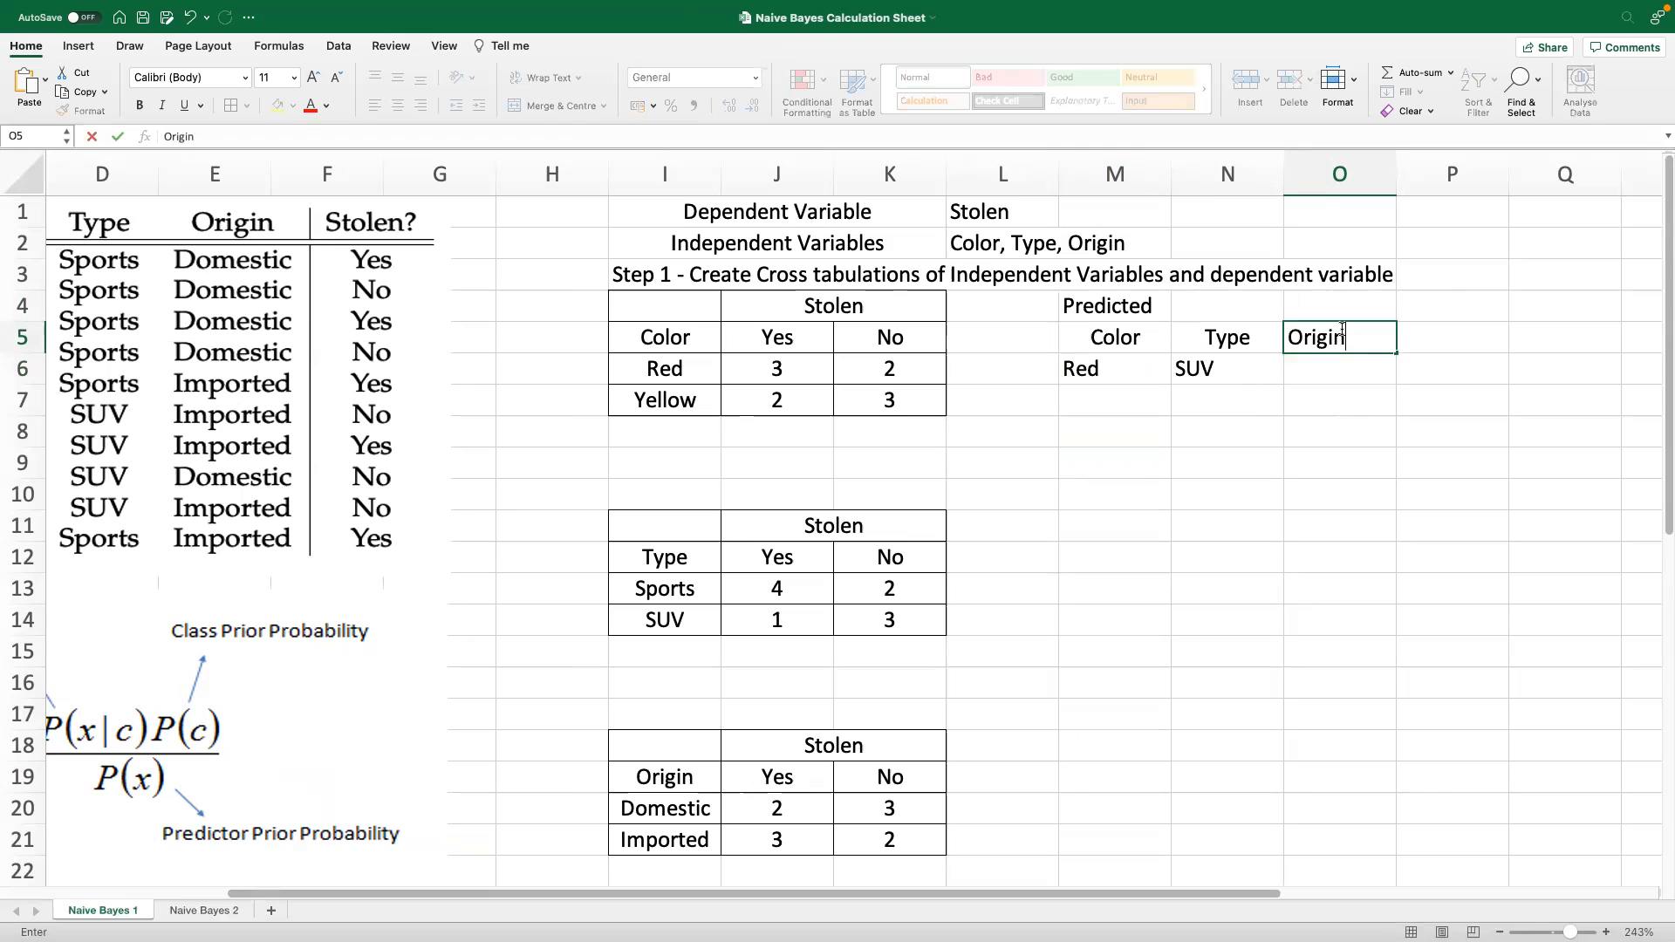
pyautogui.press('Return')
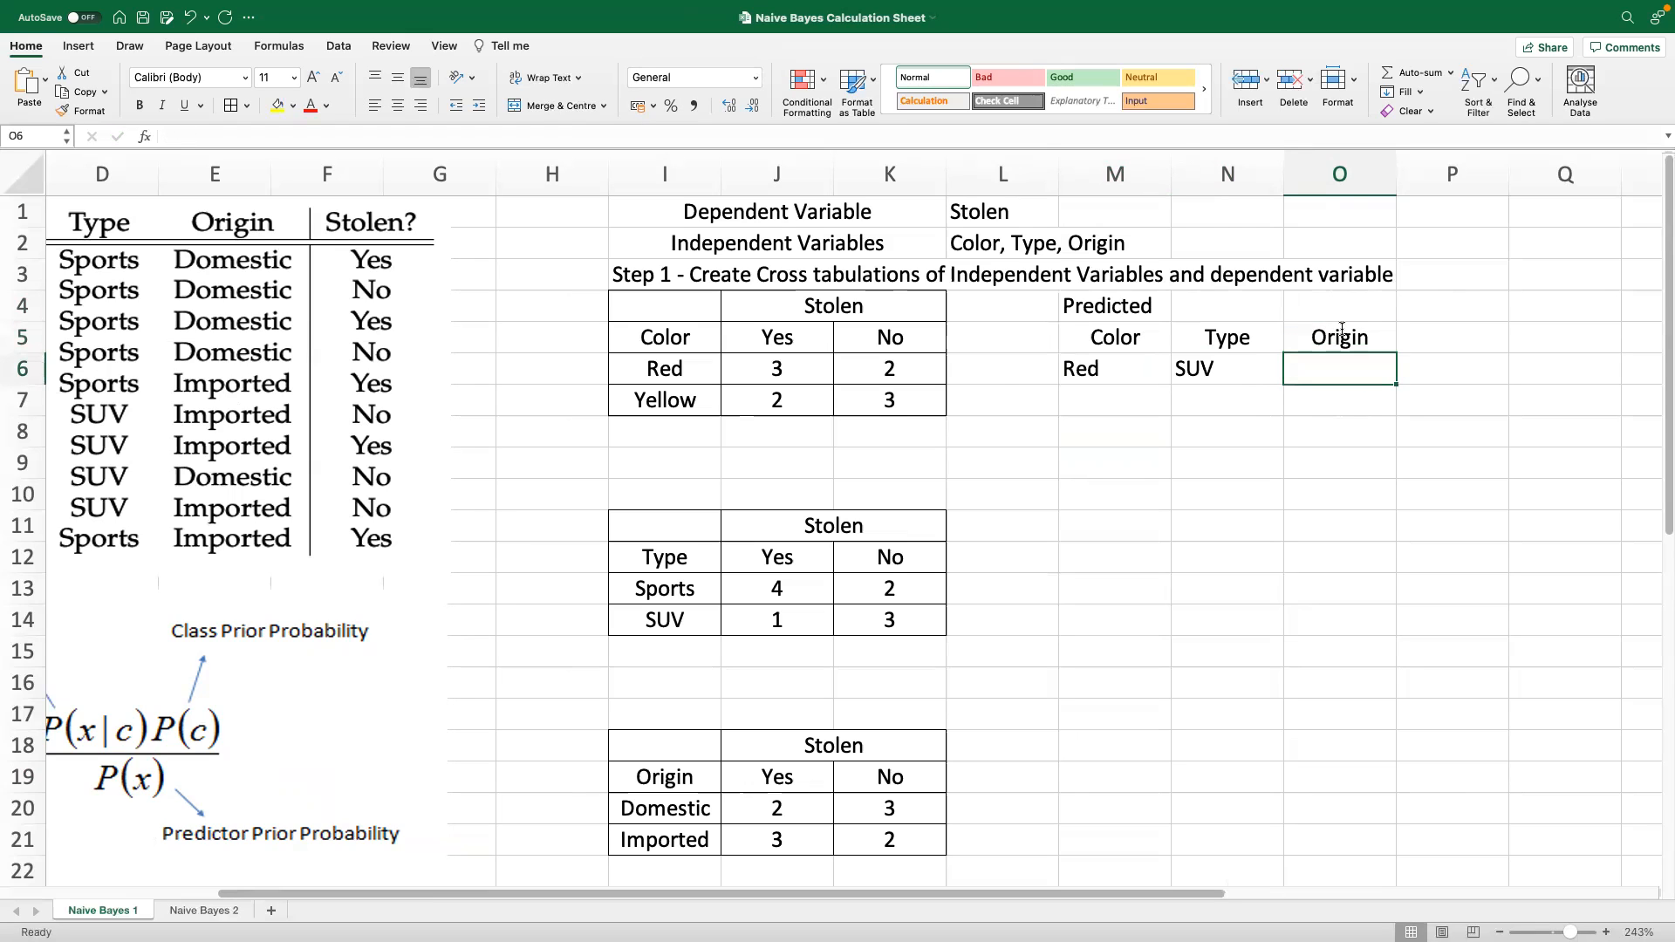
pyautogui.write('Domestic')
pyautogui.press('Tab')
# Add a Stolen column in P5 with a centered ? below it in P6
pyautogui.click(1477, 339)
pyautogui.write('Stolen')
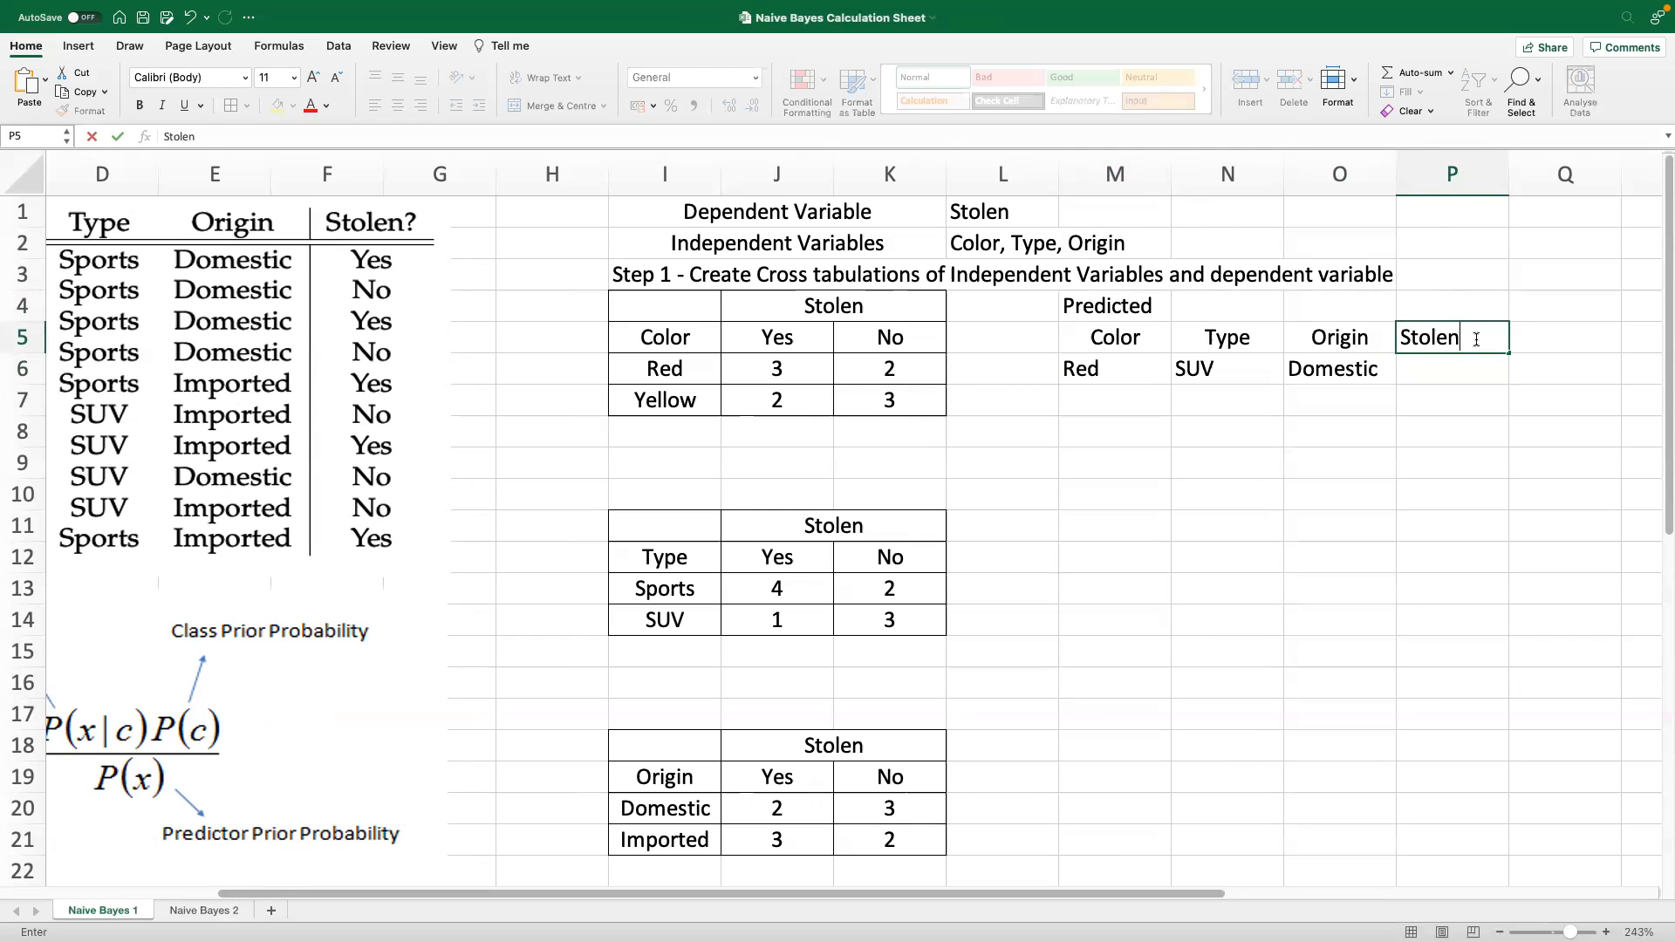
pyautogui.press('Return')
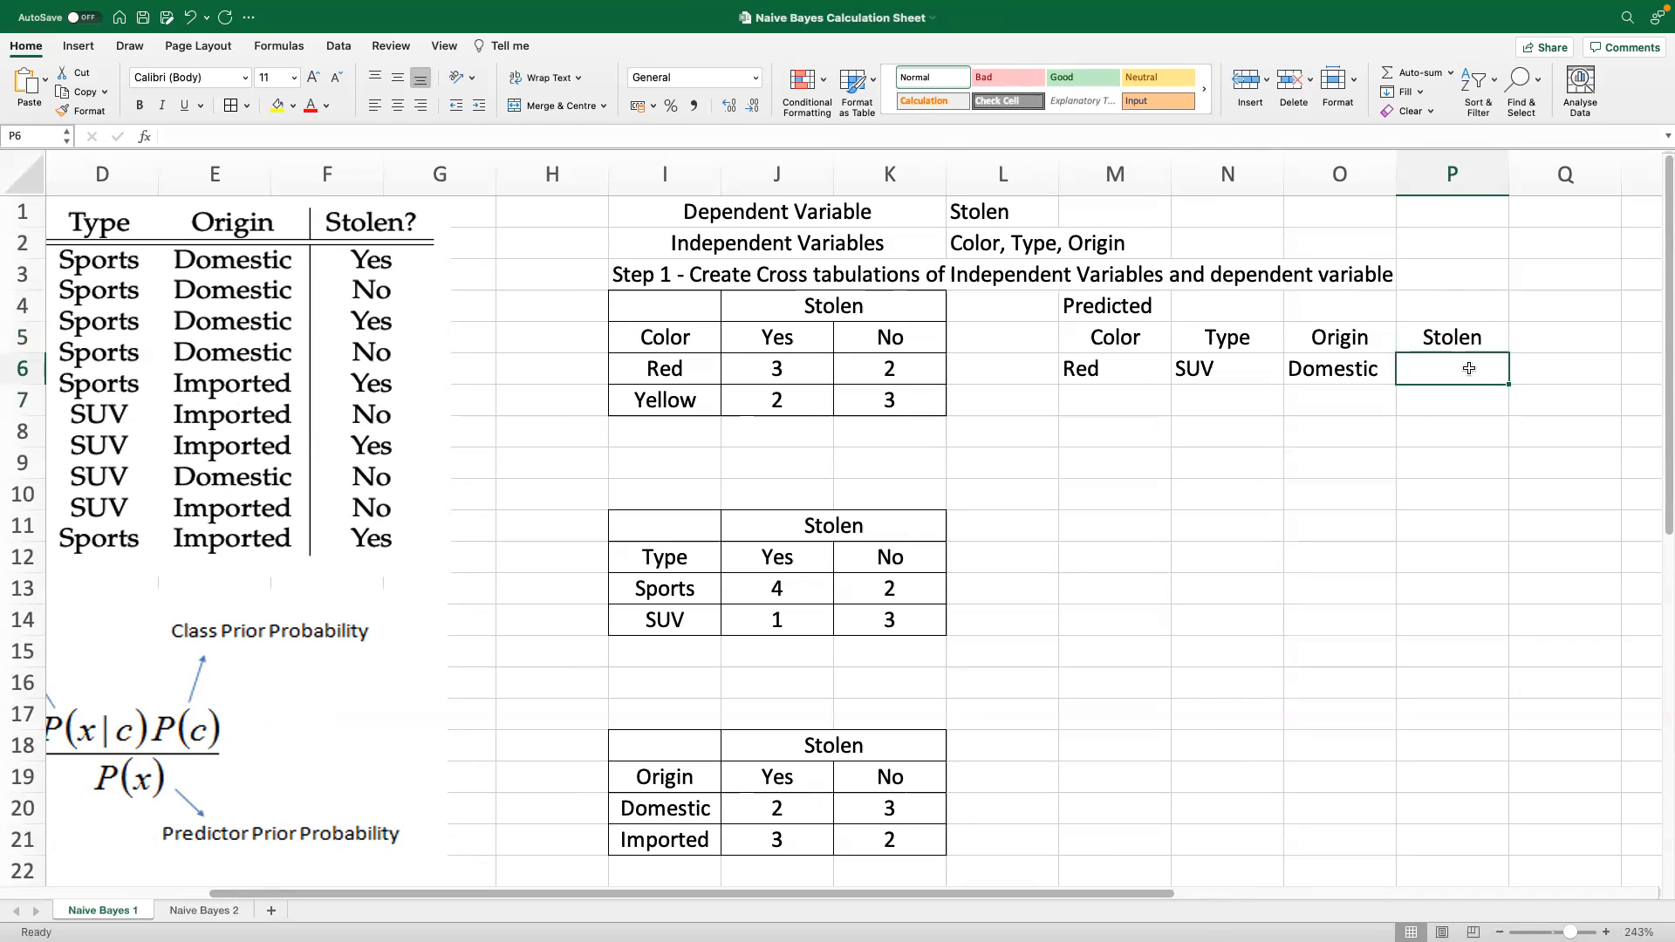
pyautogui.write('?')
pyautogui.press('Return')
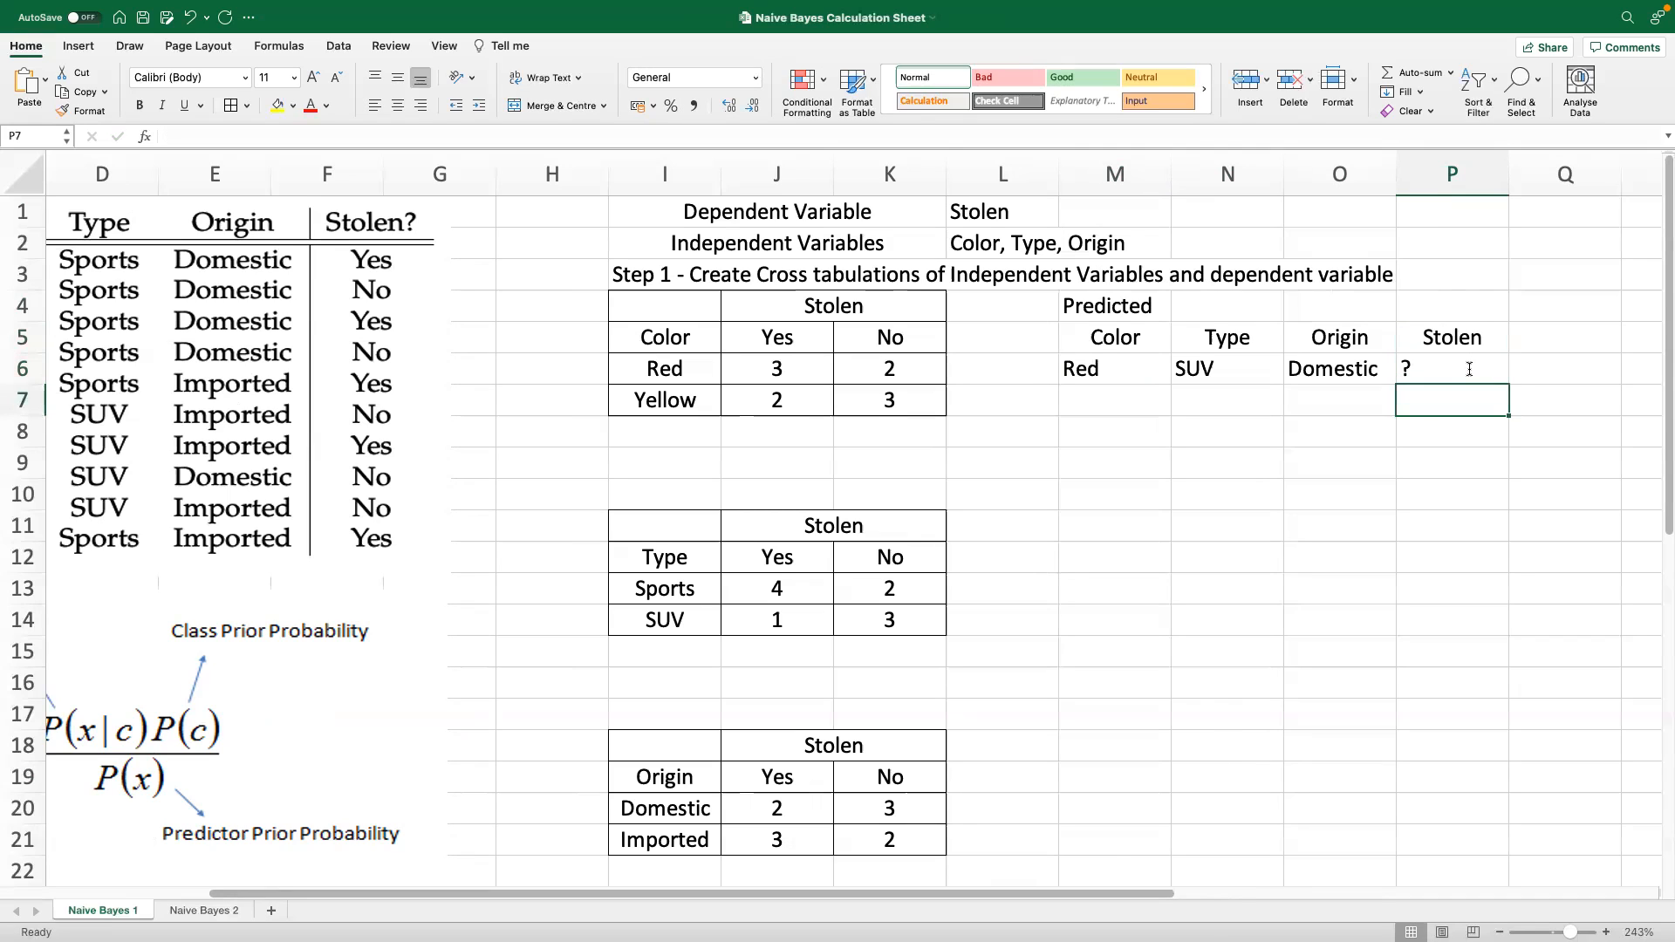
pyautogui.click(1479, 374)
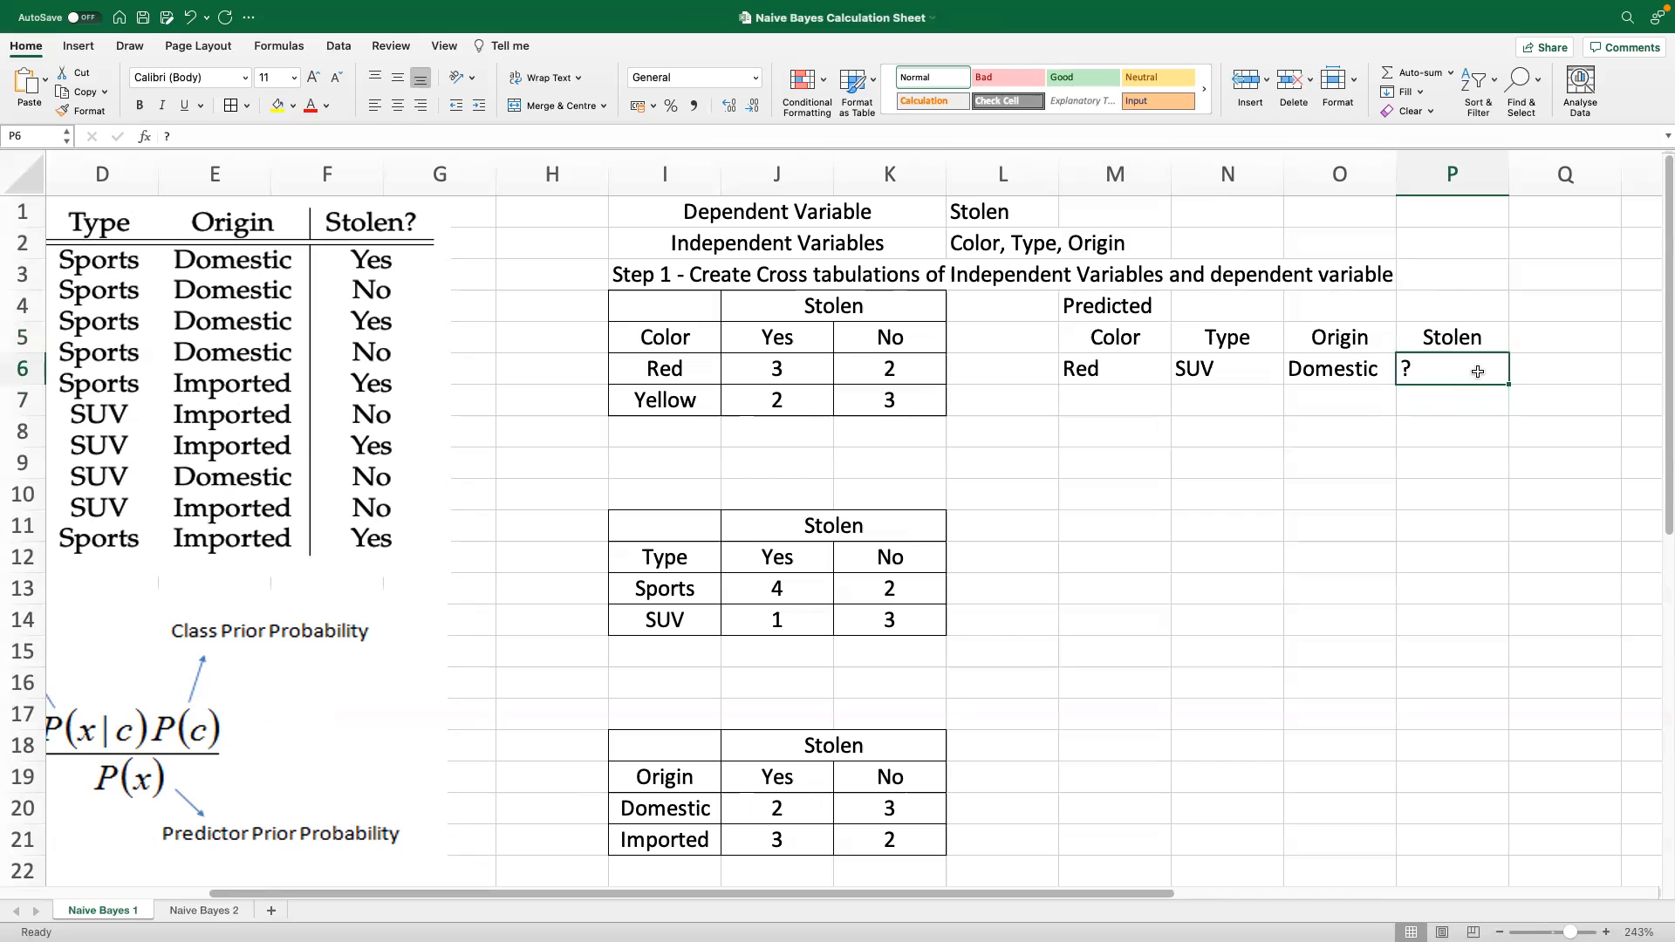
pyautogui.click(394, 110)
pyautogui.click(968, 550)
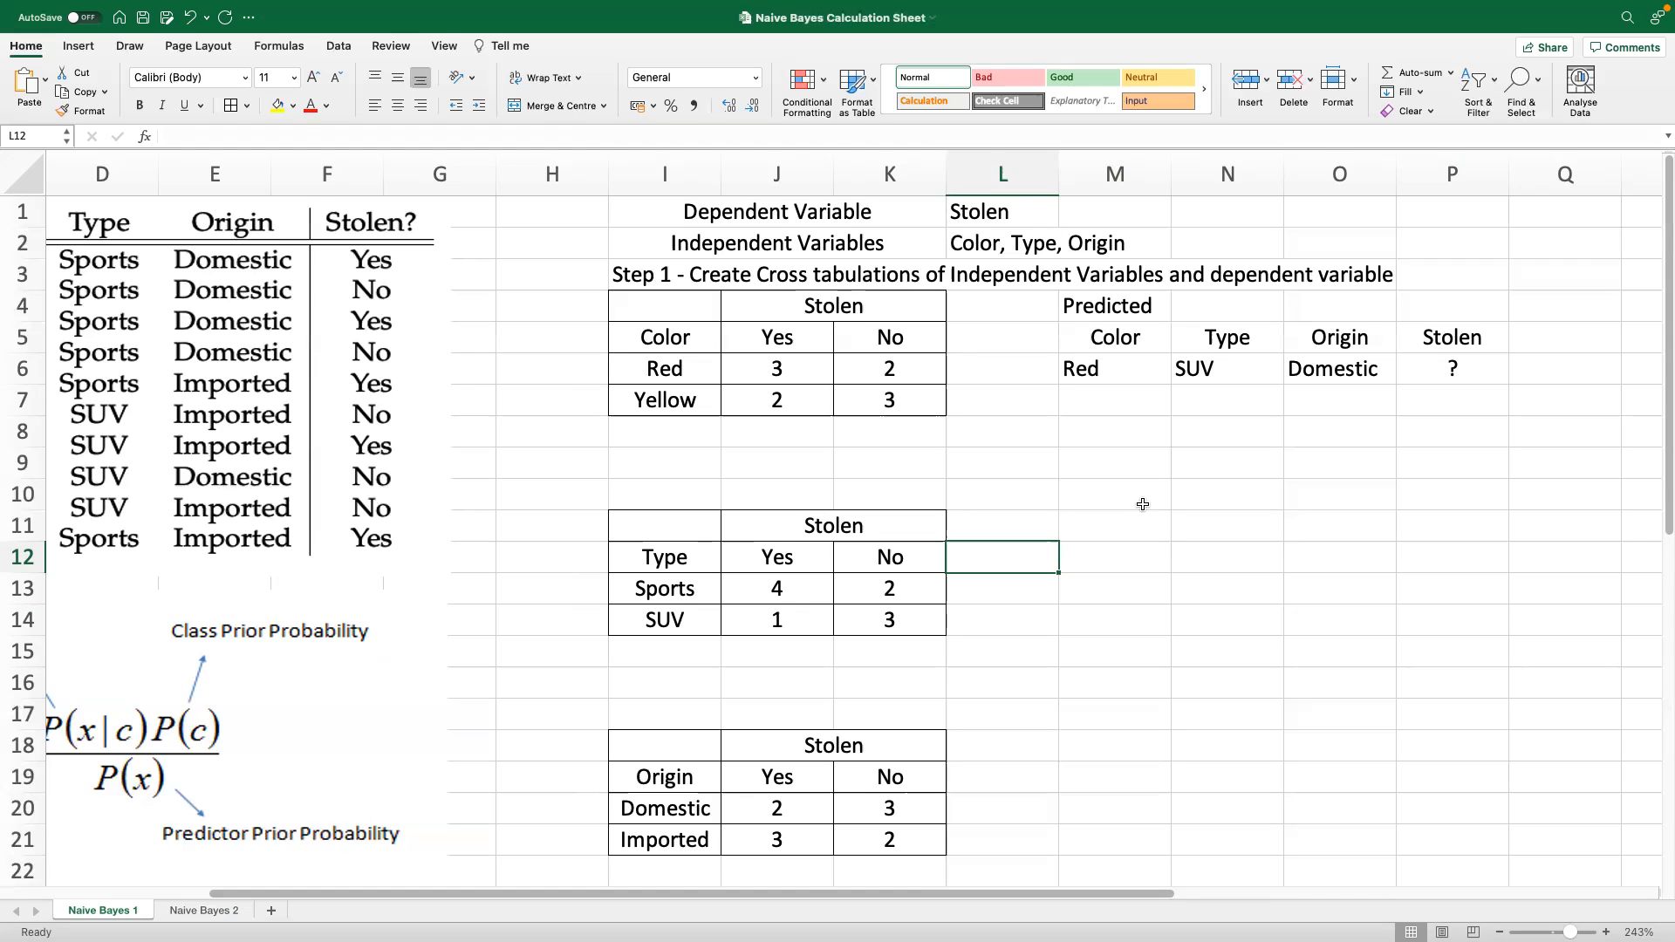
# Enter the label P(Yes|X1,X2,X3) in cell L8 and widen column L so it fits
pyautogui.click(1023, 404)
pyautogui.click(1026, 428)
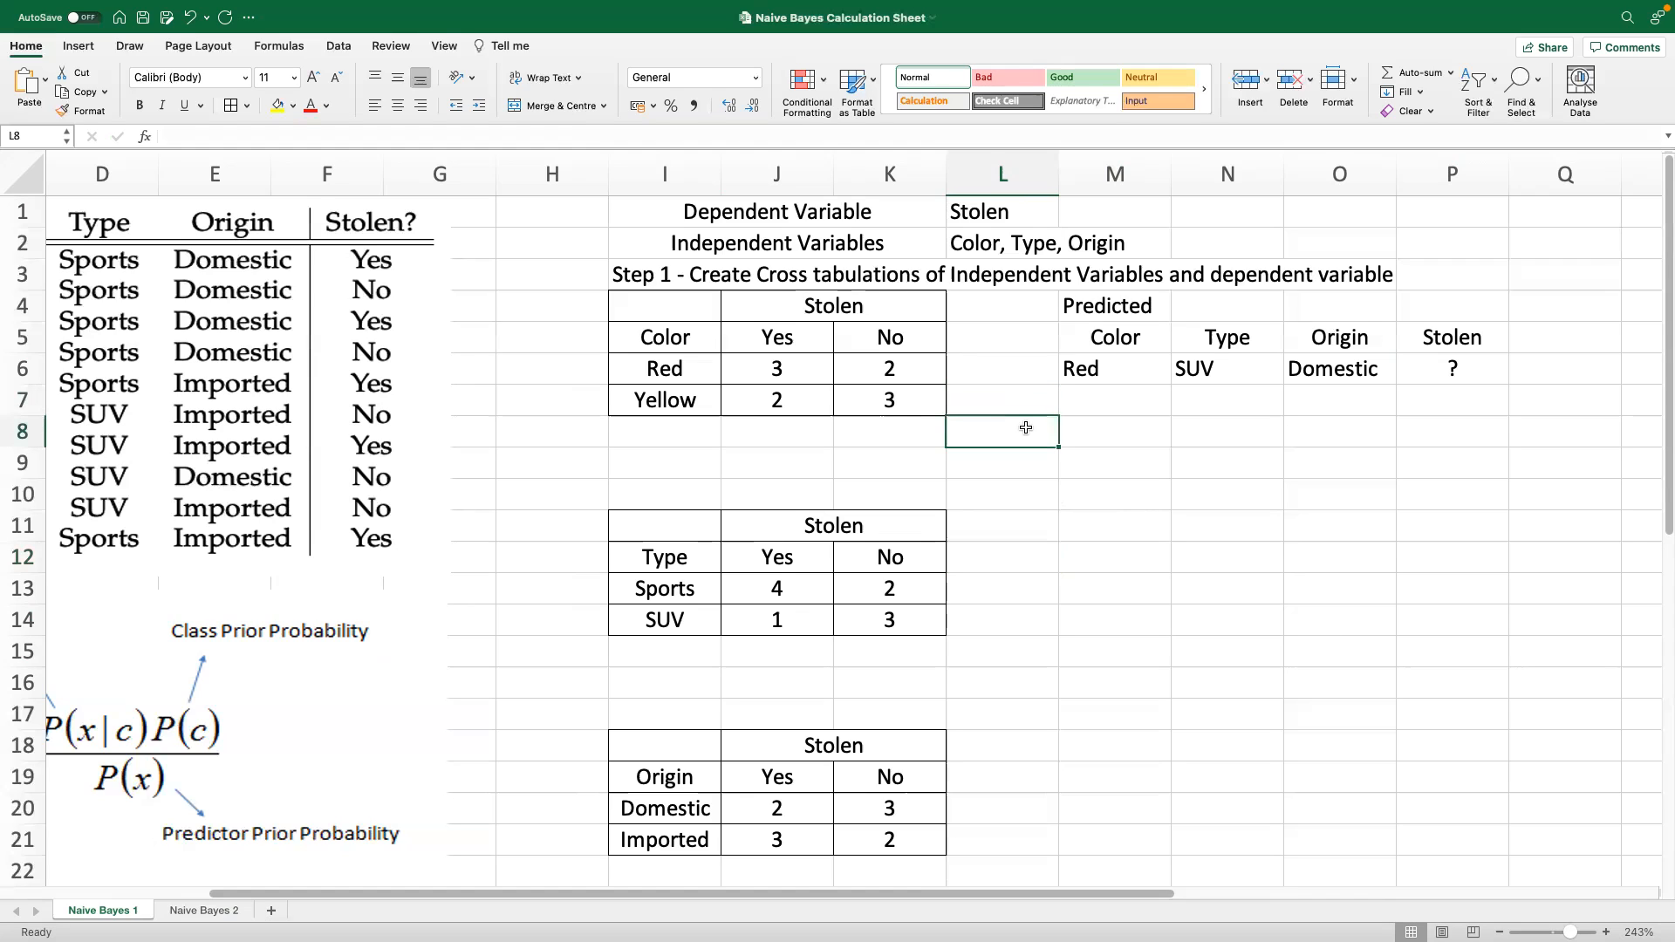
pyautogui.write('P(')
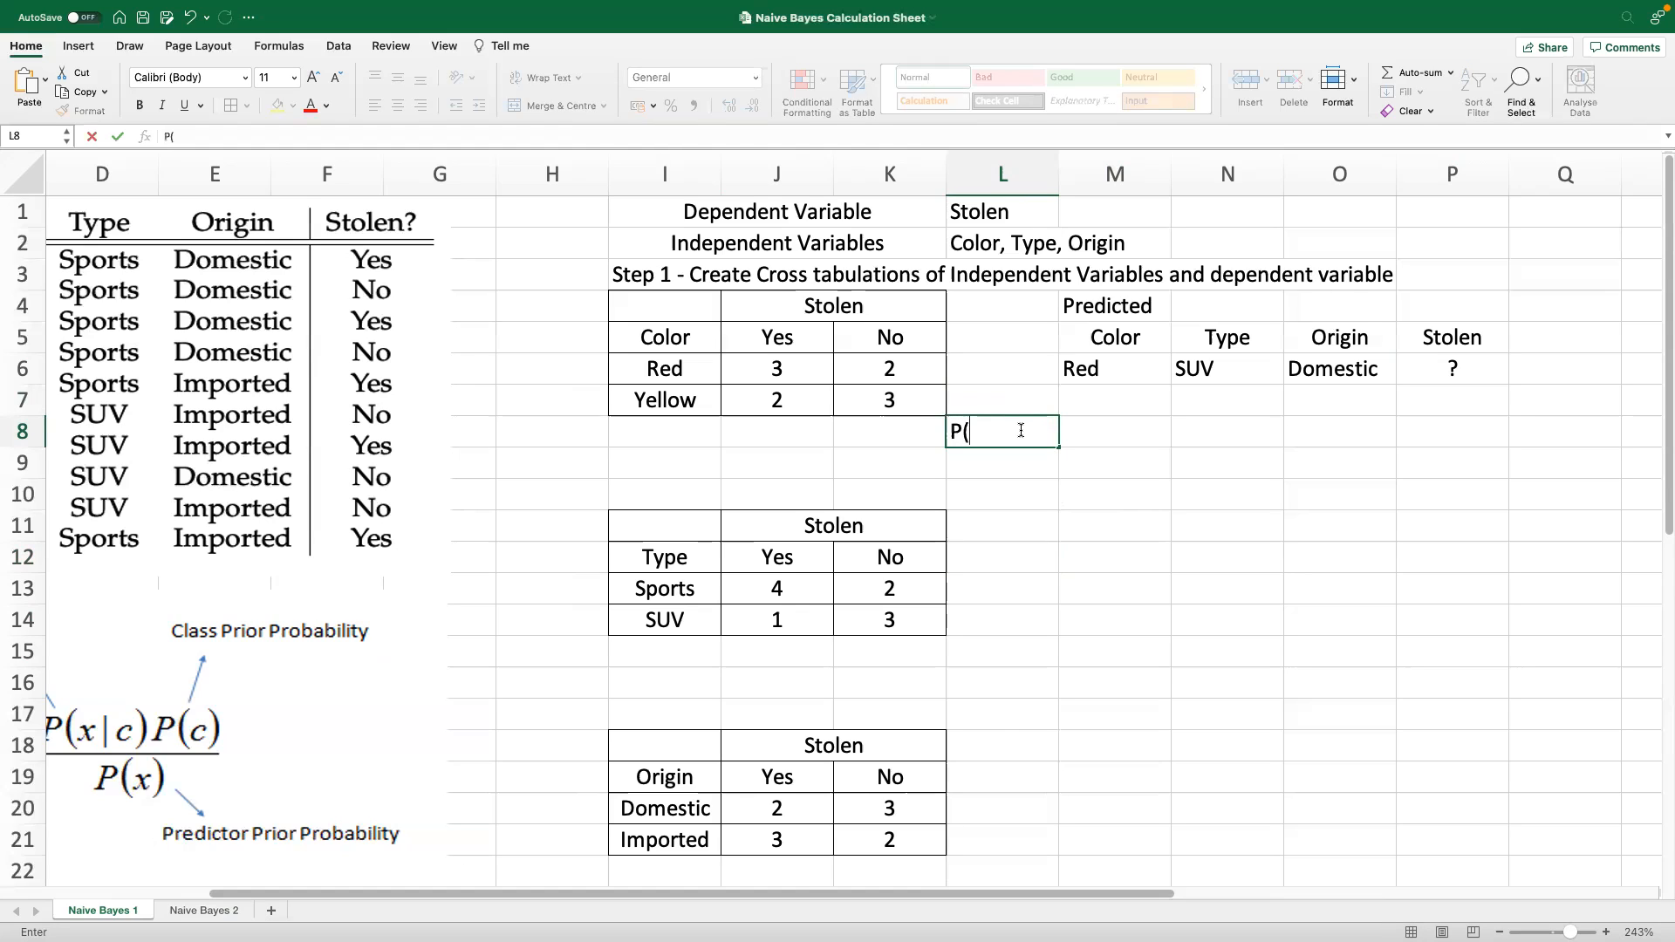
pyautogui.write('Yes|X1,X2,X3')
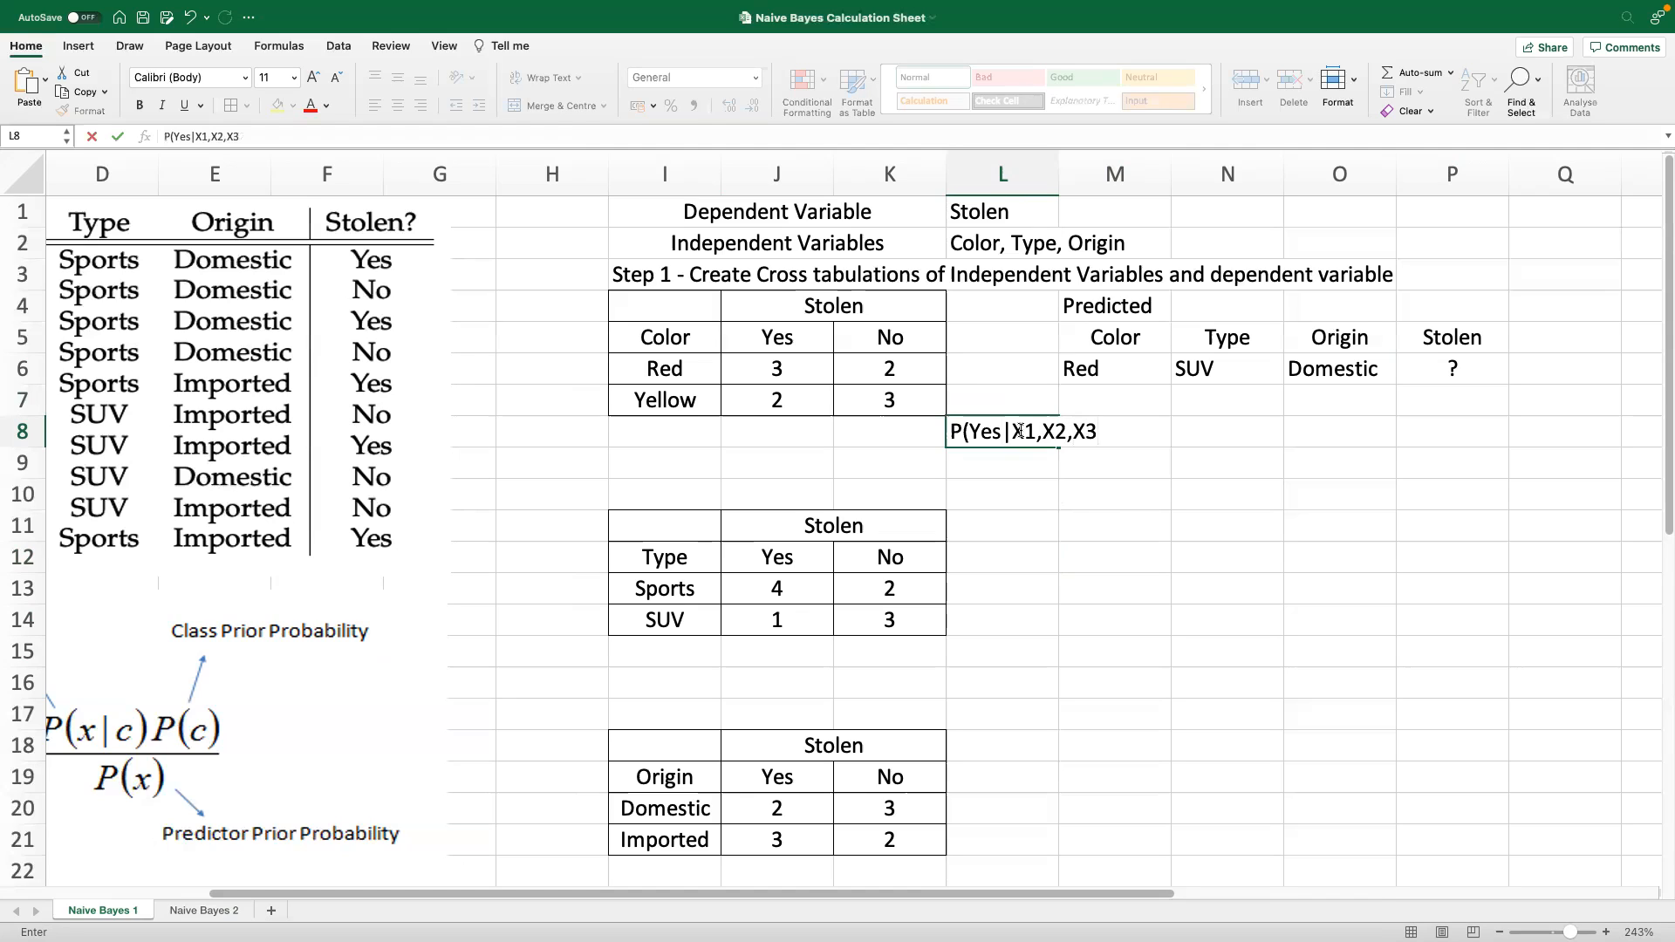
pyautogui.write(')')
pyautogui.click(1191, 371)
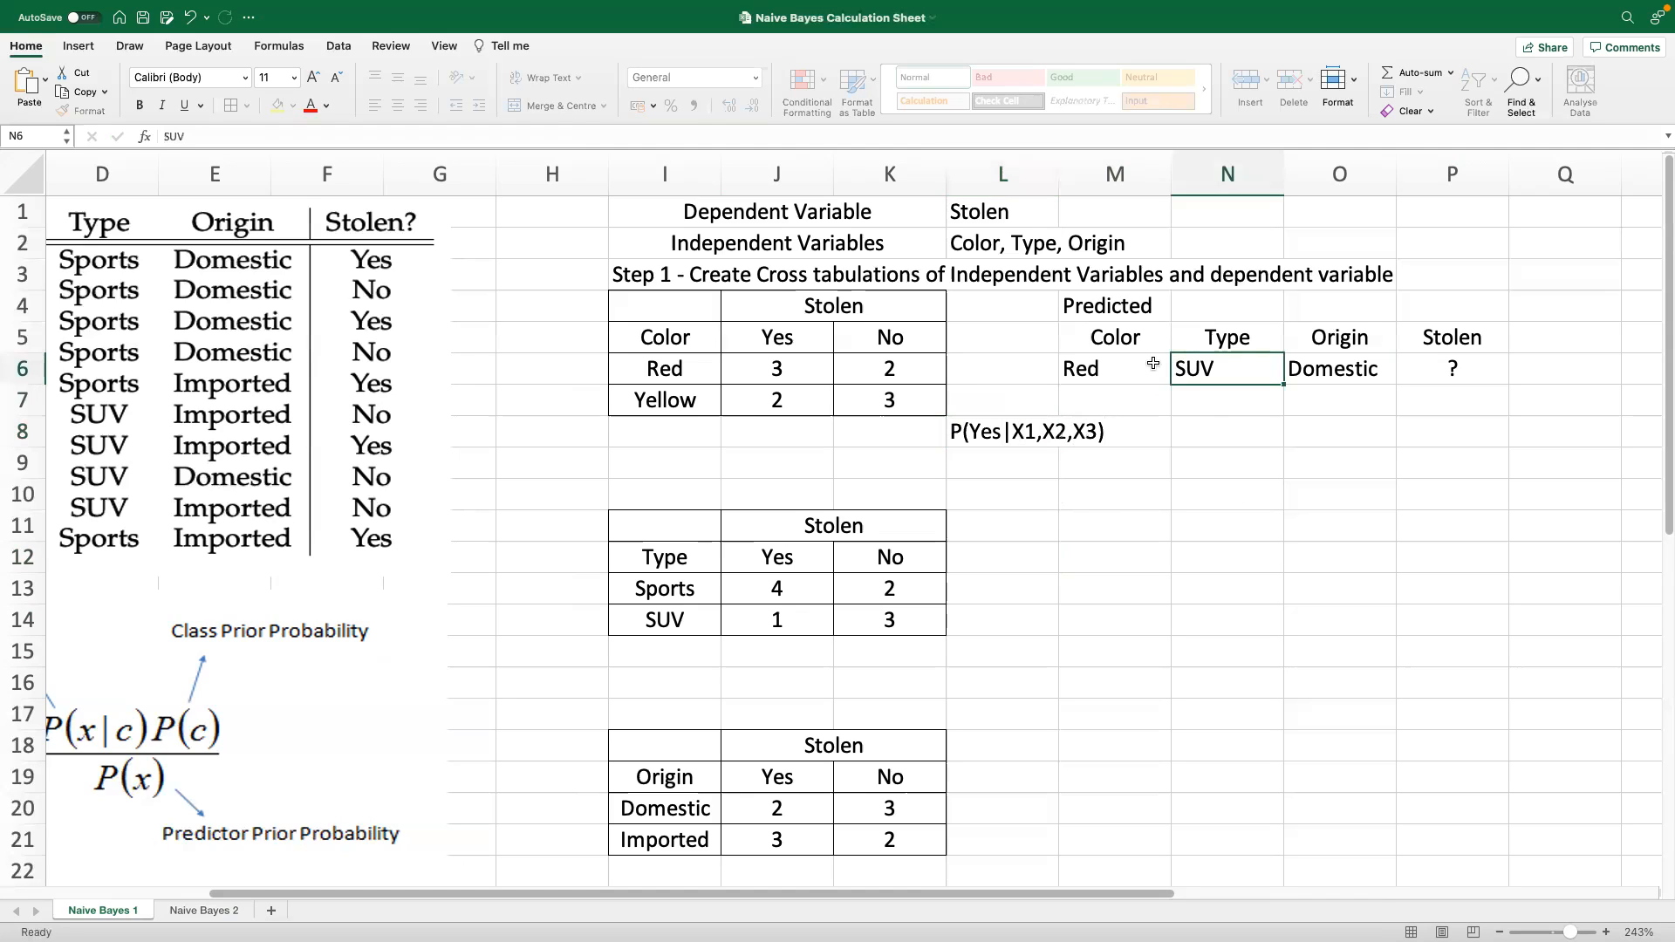
pyautogui.click(1118, 338)
pyautogui.click(1222, 340)
pyautogui.click(1327, 343)
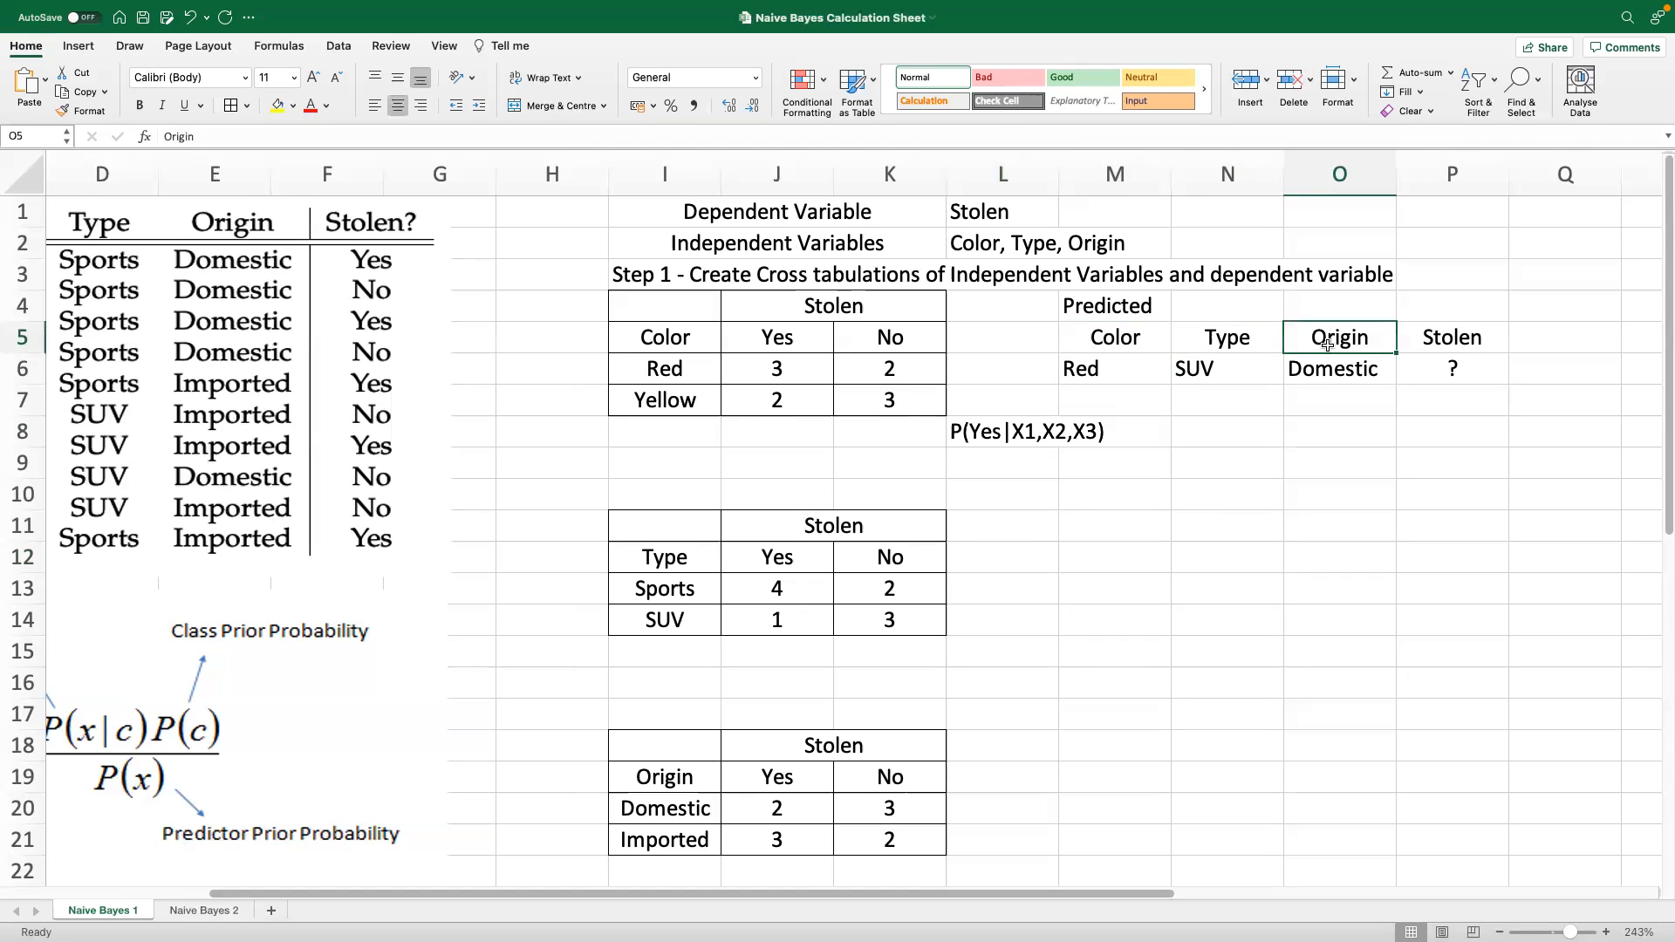
pyautogui.moveTo(1056, 181); pyautogui.dragTo(1139, 180)
pyautogui.click(1162, 434)
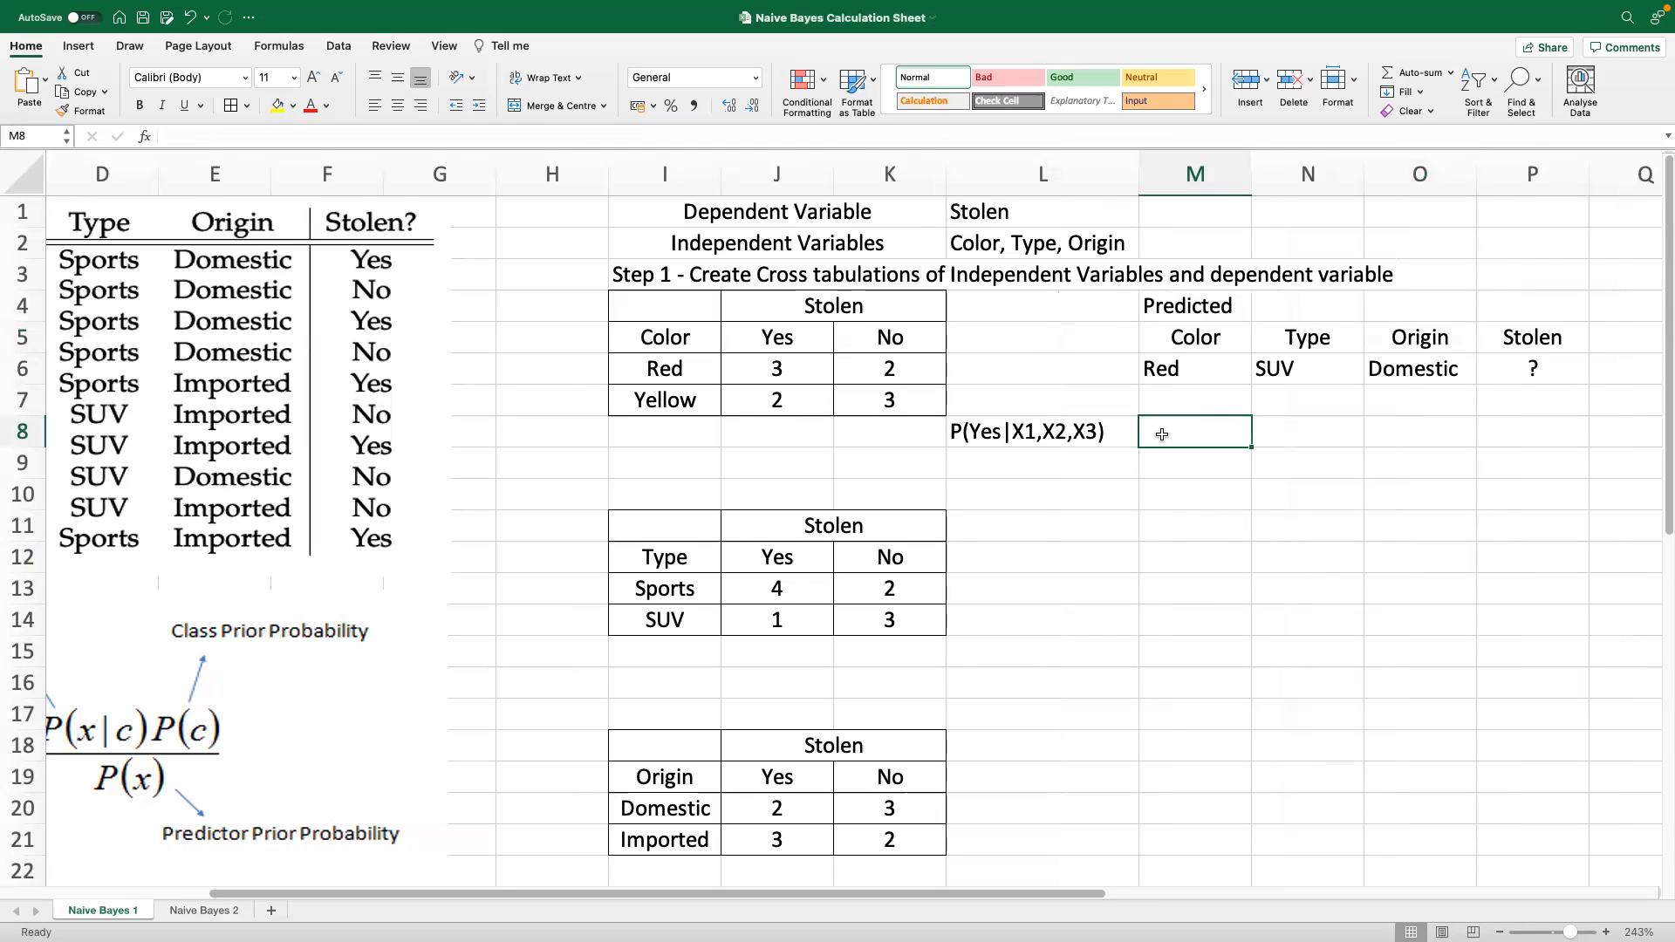
# Replace X1 with Red in the probability label in L8
pyautogui.click(1034, 431)
pyautogui.doubleClick(1033, 431)
pyautogui.press('BackSpace')
pyautogui.press('BackSpace')
pyautogui.write('Color')
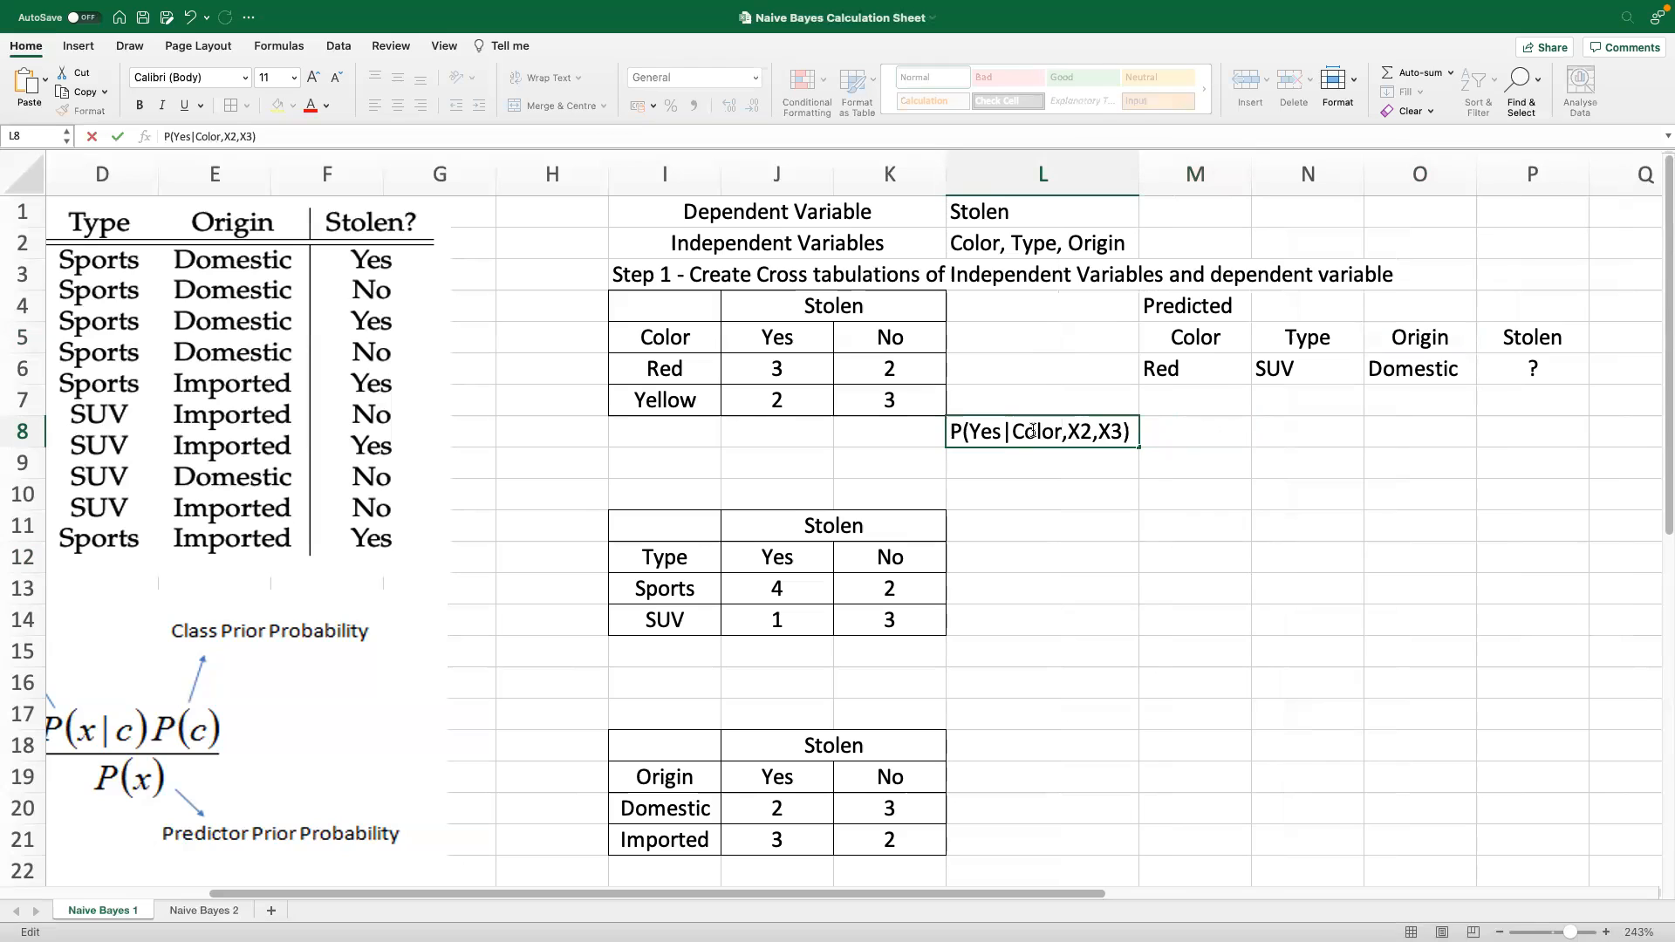
pyautogui.press('BackSpace')
pyautogui.press('BackSpace')
pyautogui.press('BackSpace')
pyautogui.press('BackSpace')
pyautogui.press('BackSpace')
pyautogui.write('Red')
# Replace X2 with SUV and X3 with Domestic in the L8 label so it reads P(Yes|Red,SUV,Domestic)
pyautogui.press('Right')
pyautogui.press('Right')
pyautogui.press('Right')
pyautogui.press('BackSpace')
pyautogui.press('BackSpace')
pyautogui.write('SUV')
pyautogui.press('Right')
pyautogui.press('Right')
pyautogui.press('Right')
pyautogui.press('BackSpace')
pyautogui.press('BackSpace')
pyautogui.write('Domestic')
pyautogui.click(1080, 585)
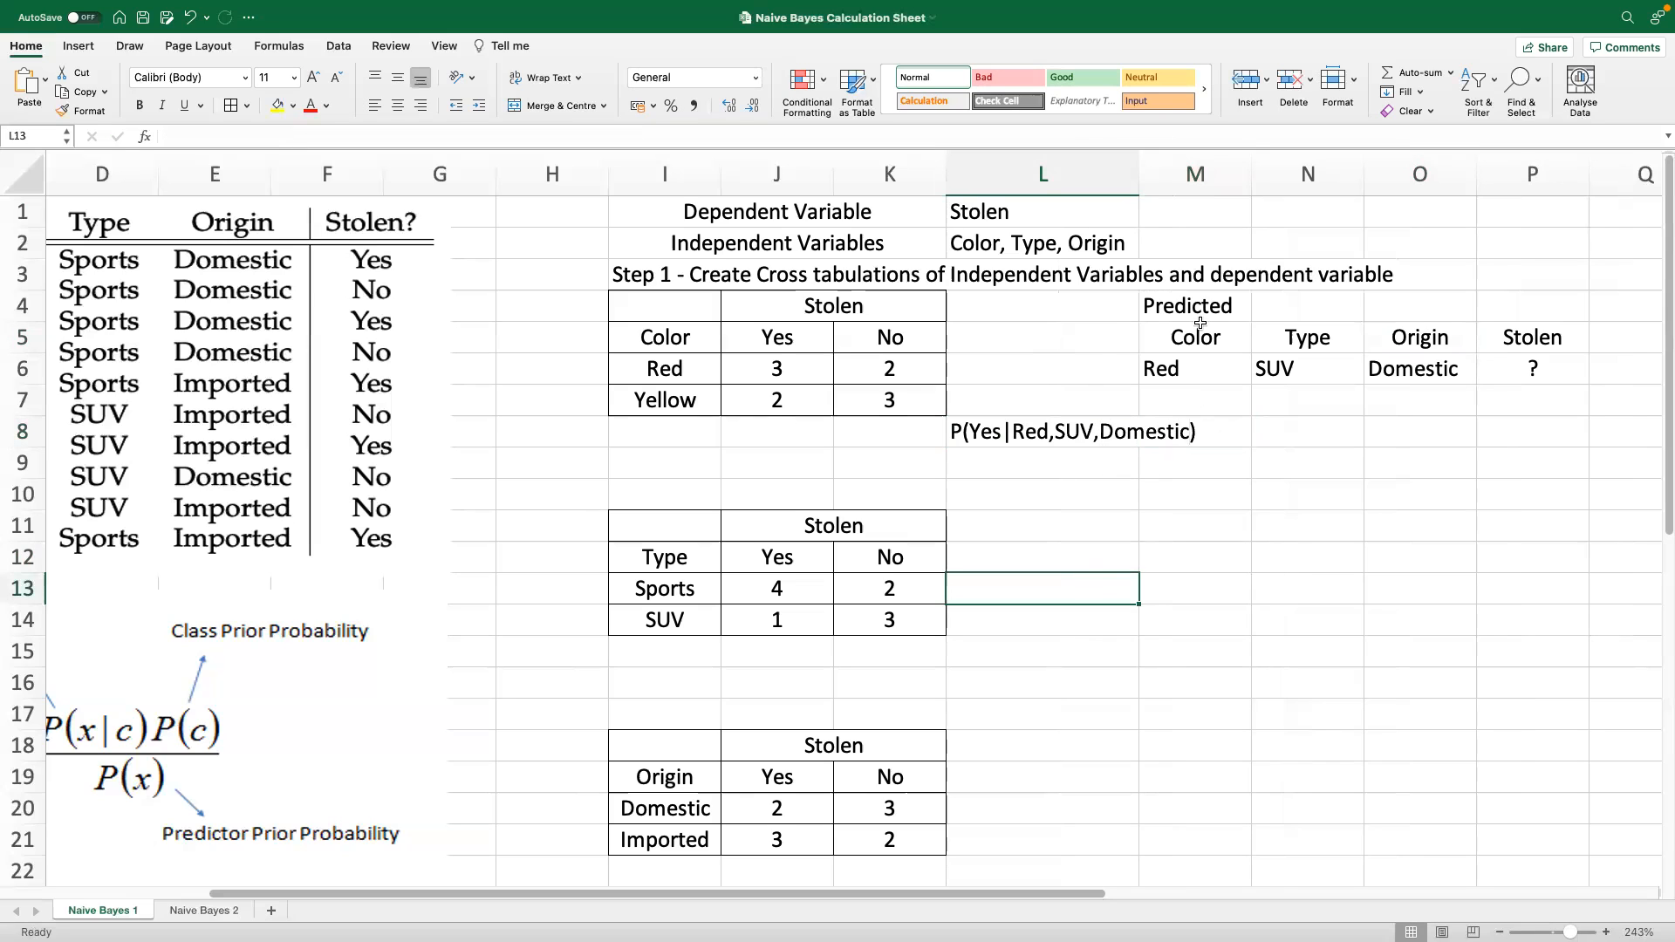
# Enter the expression P(Red|Yes)*P(Domestic|Yes)*P(SUV|Yes) in cell M8 and autofit column L to its contents
pyautogui.click(1207, 432)
pyautogui.write('P(')
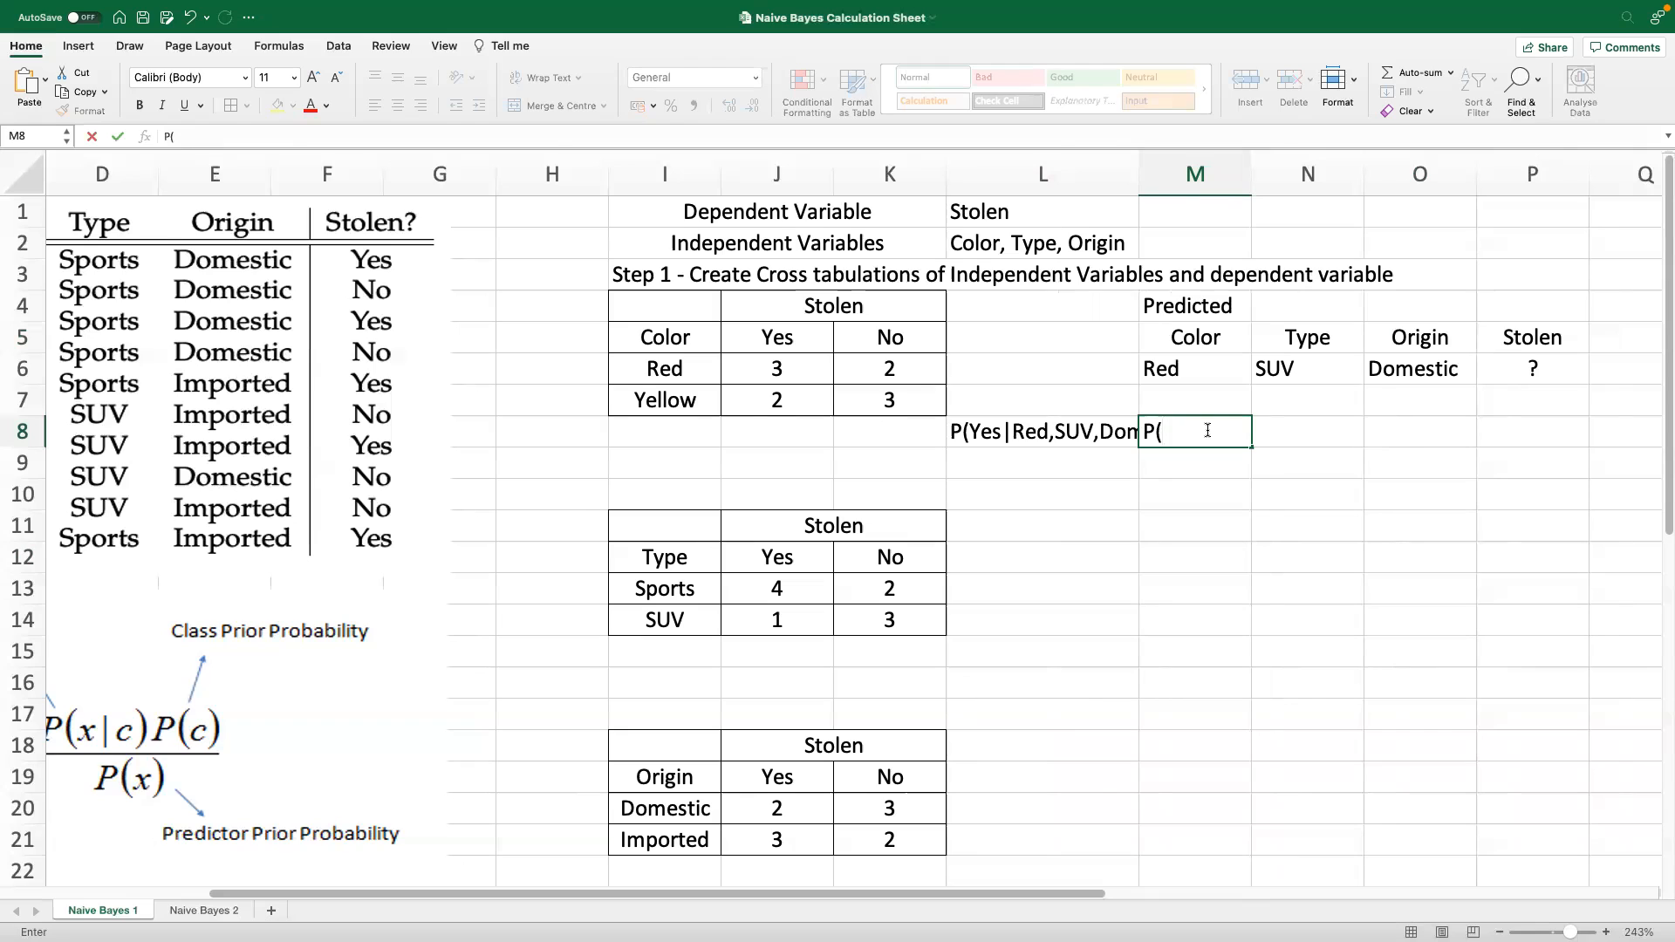
pyautogui.write('Red|Yes)*P(Domestic')
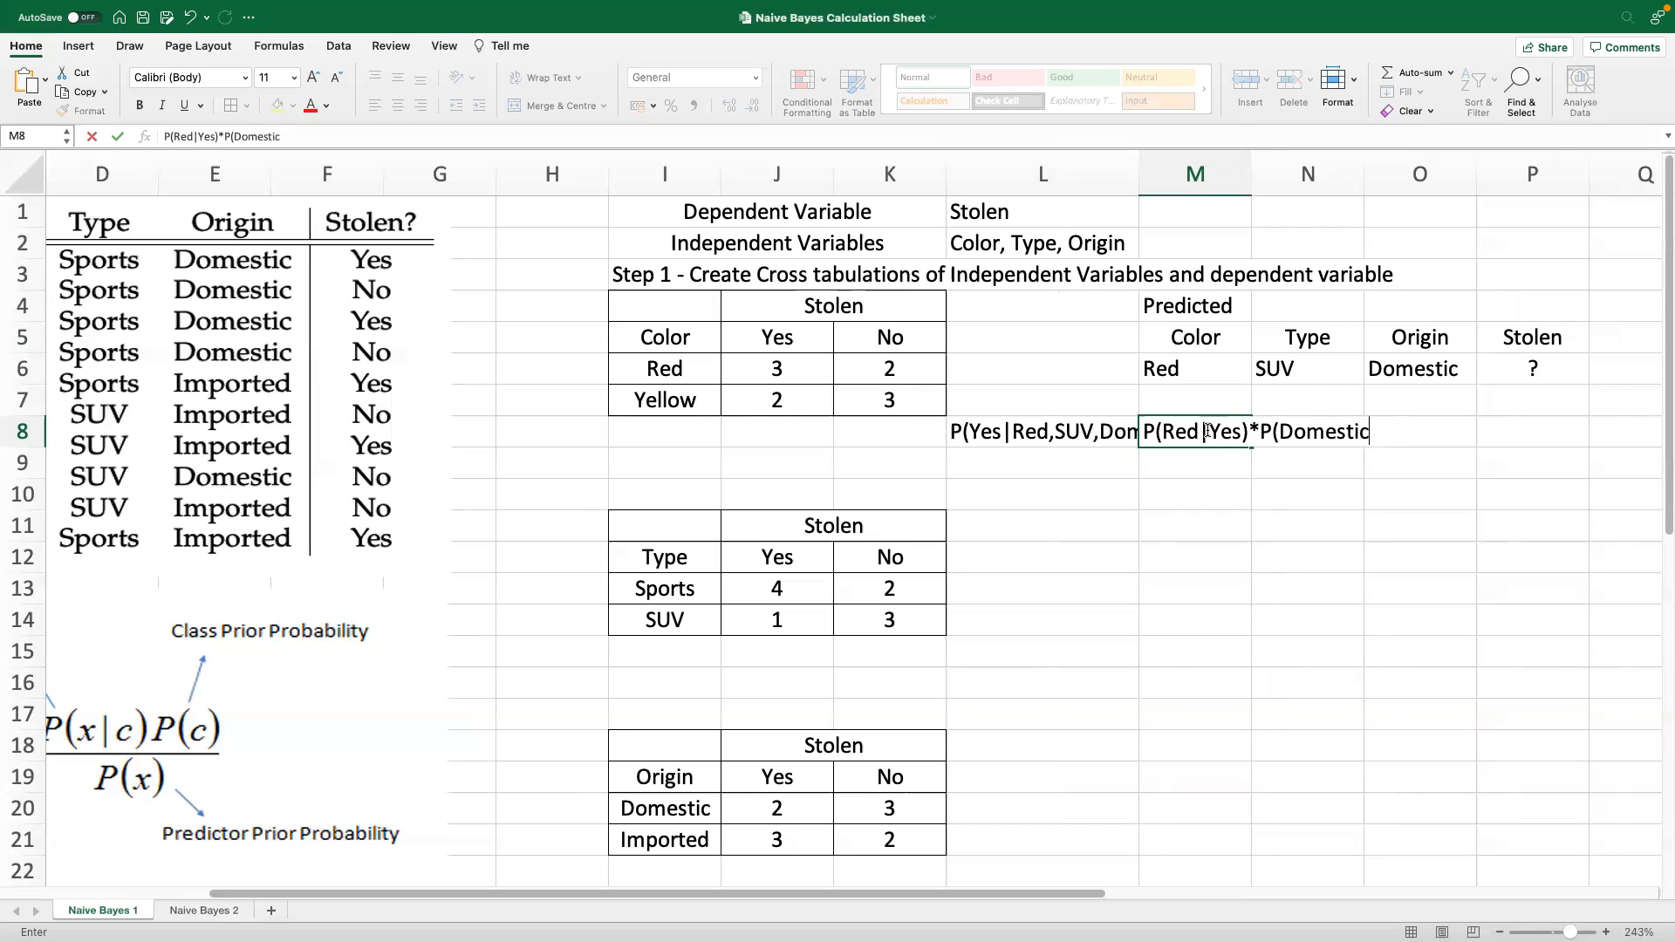
pyautogui.write('|')
pyautogui.write('Yes)')
pyautogui.write('*')
pyautogui.write('P(')
pyautogui.write('S')
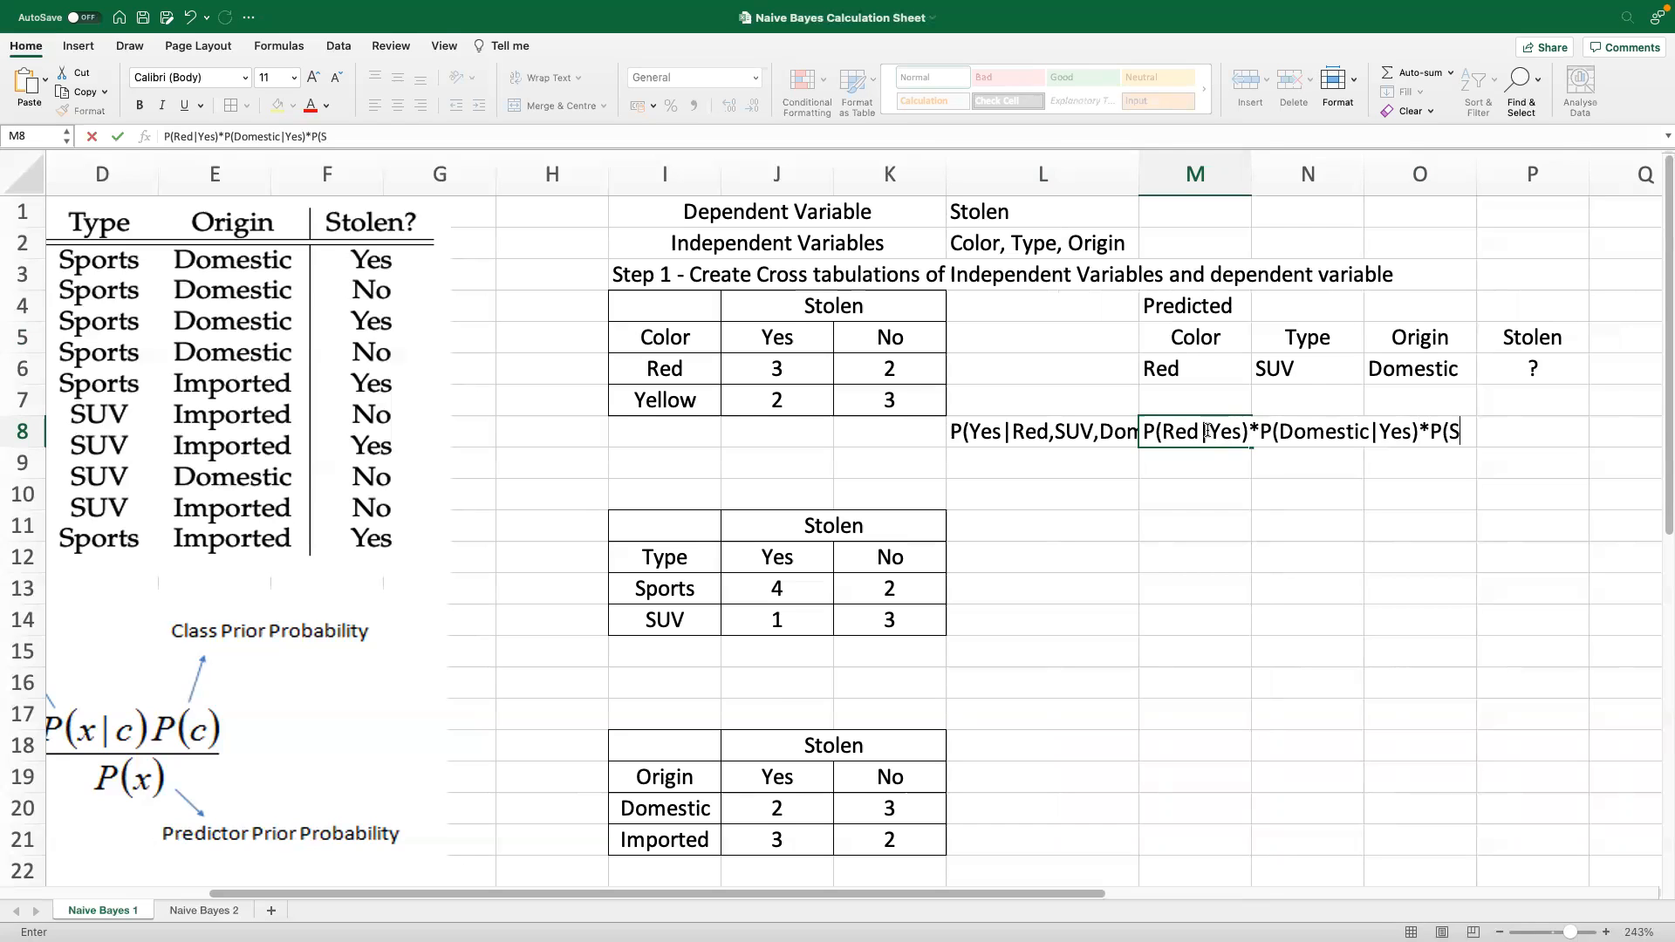
pyautogui.write('UV|Yes)')
pyautogui.click(1246, 586)
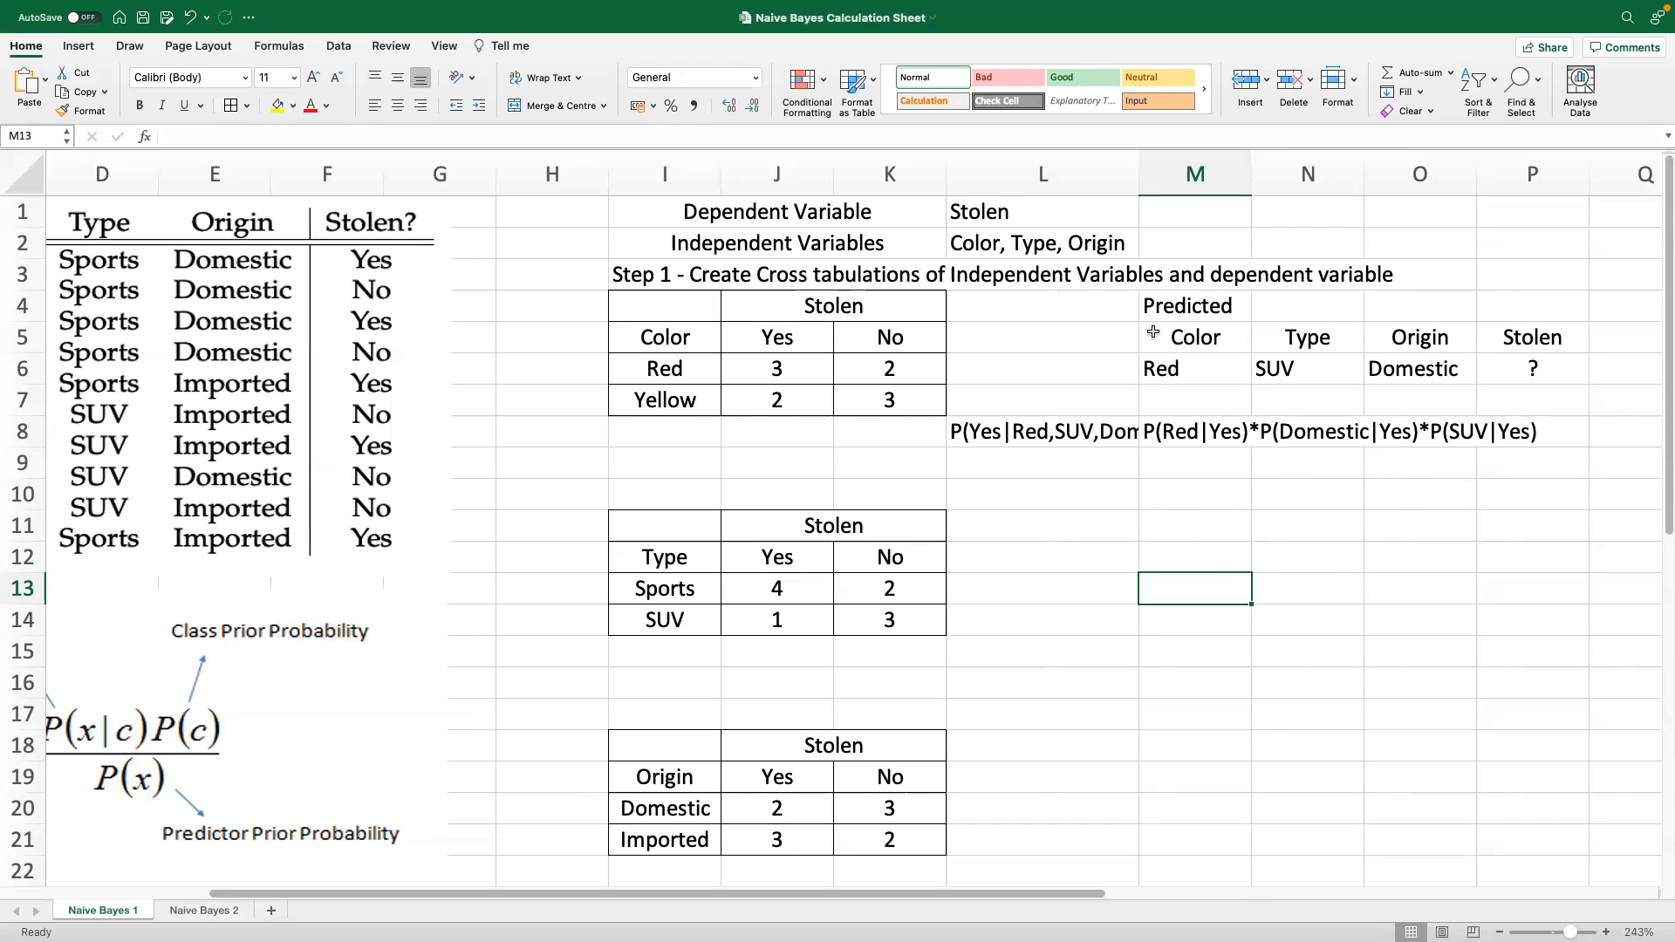
pyautogui.doubleClick(1138, 174)
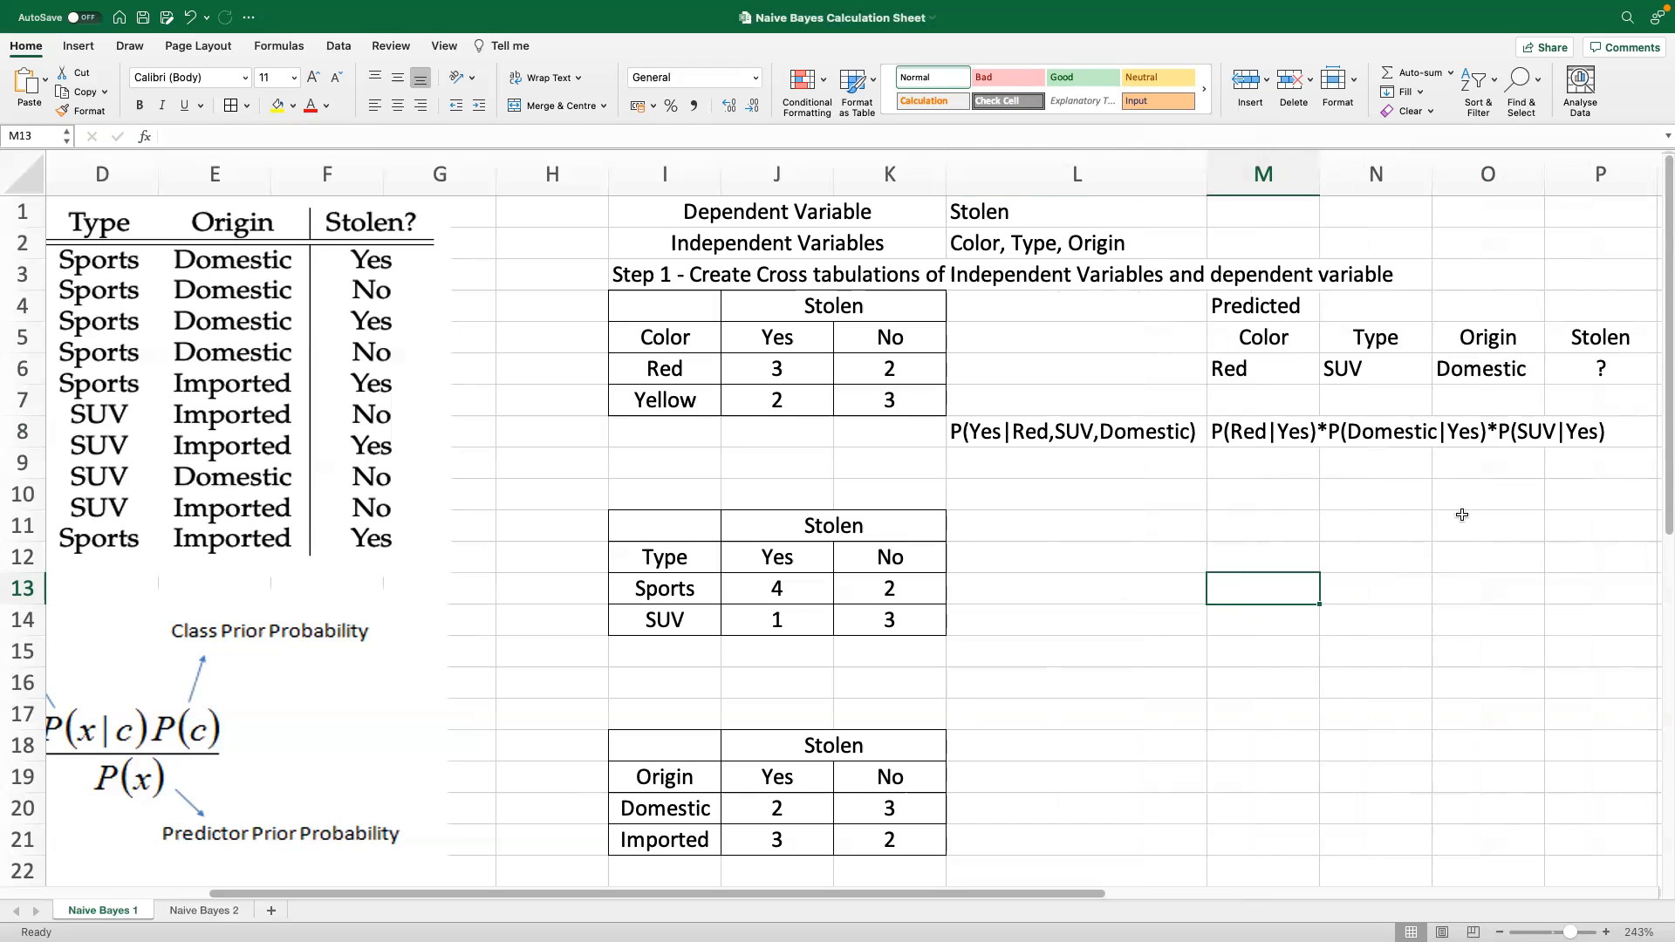
# Enter the label P(Red|Yes) in cell L9, directly below the P(Yes|Red,SUV,Domestic) label
pyautogui.click(1068, 482)
pyautogui.click(1097, 464)
pyautogui.write('P9')
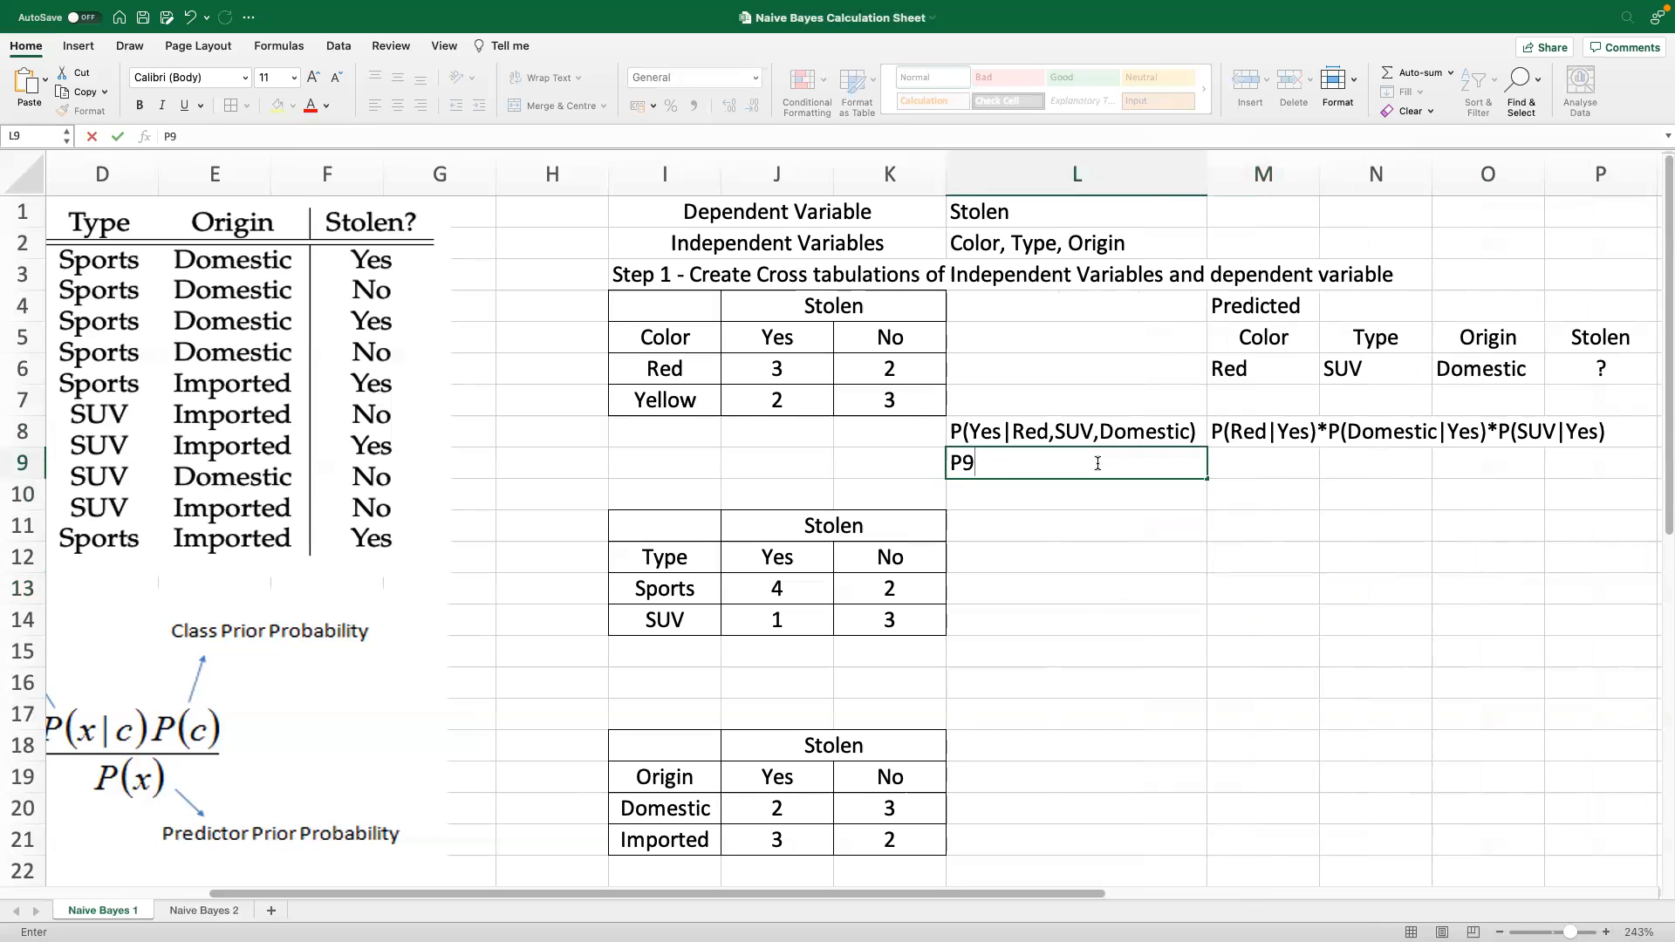
pyautogui.press('BackSpace')
pyautogui.write('(Yes|Red,SUV,Domestic')
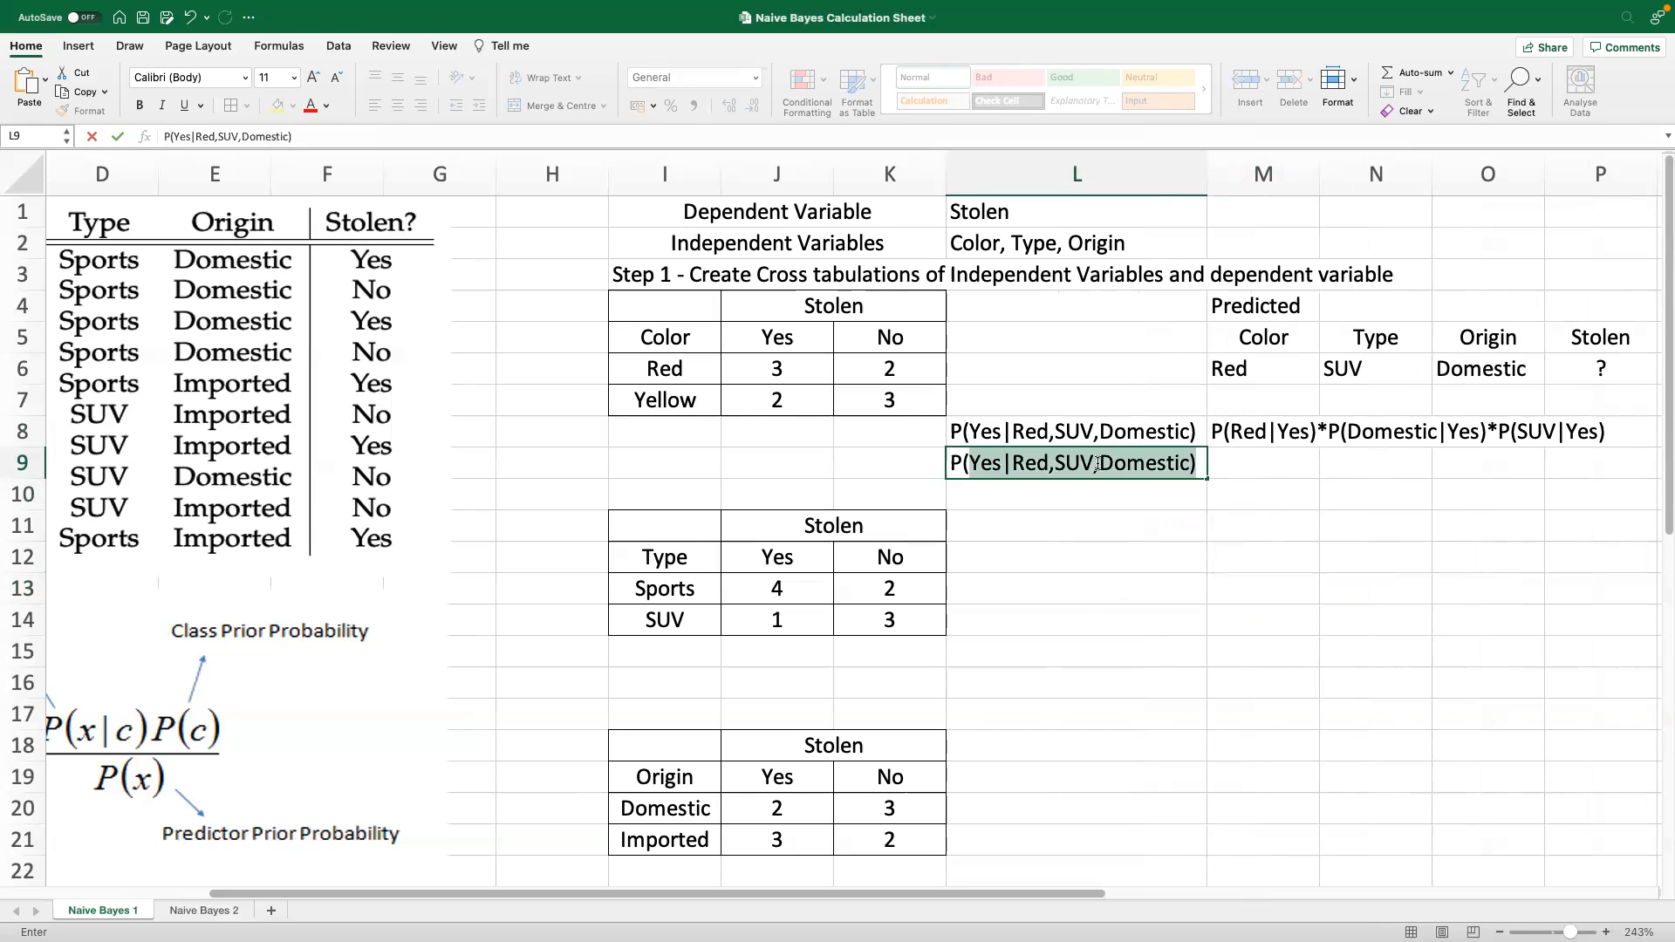
pyautogui.press('Escape')
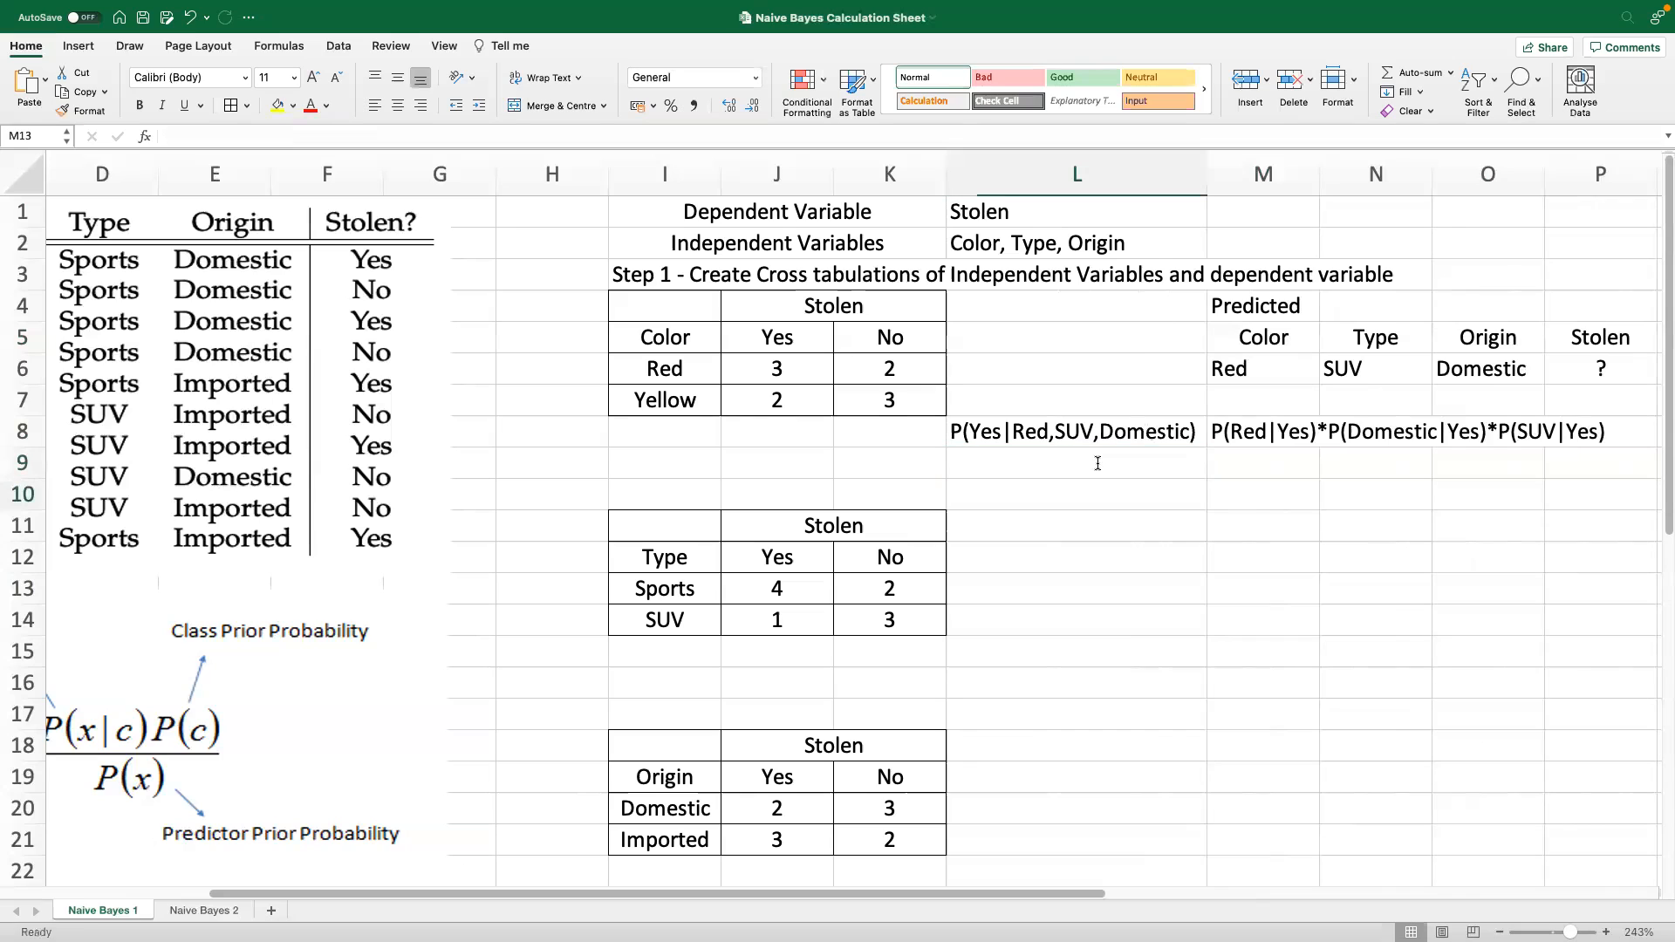
pyautogui.doubleClick(1099, 464)
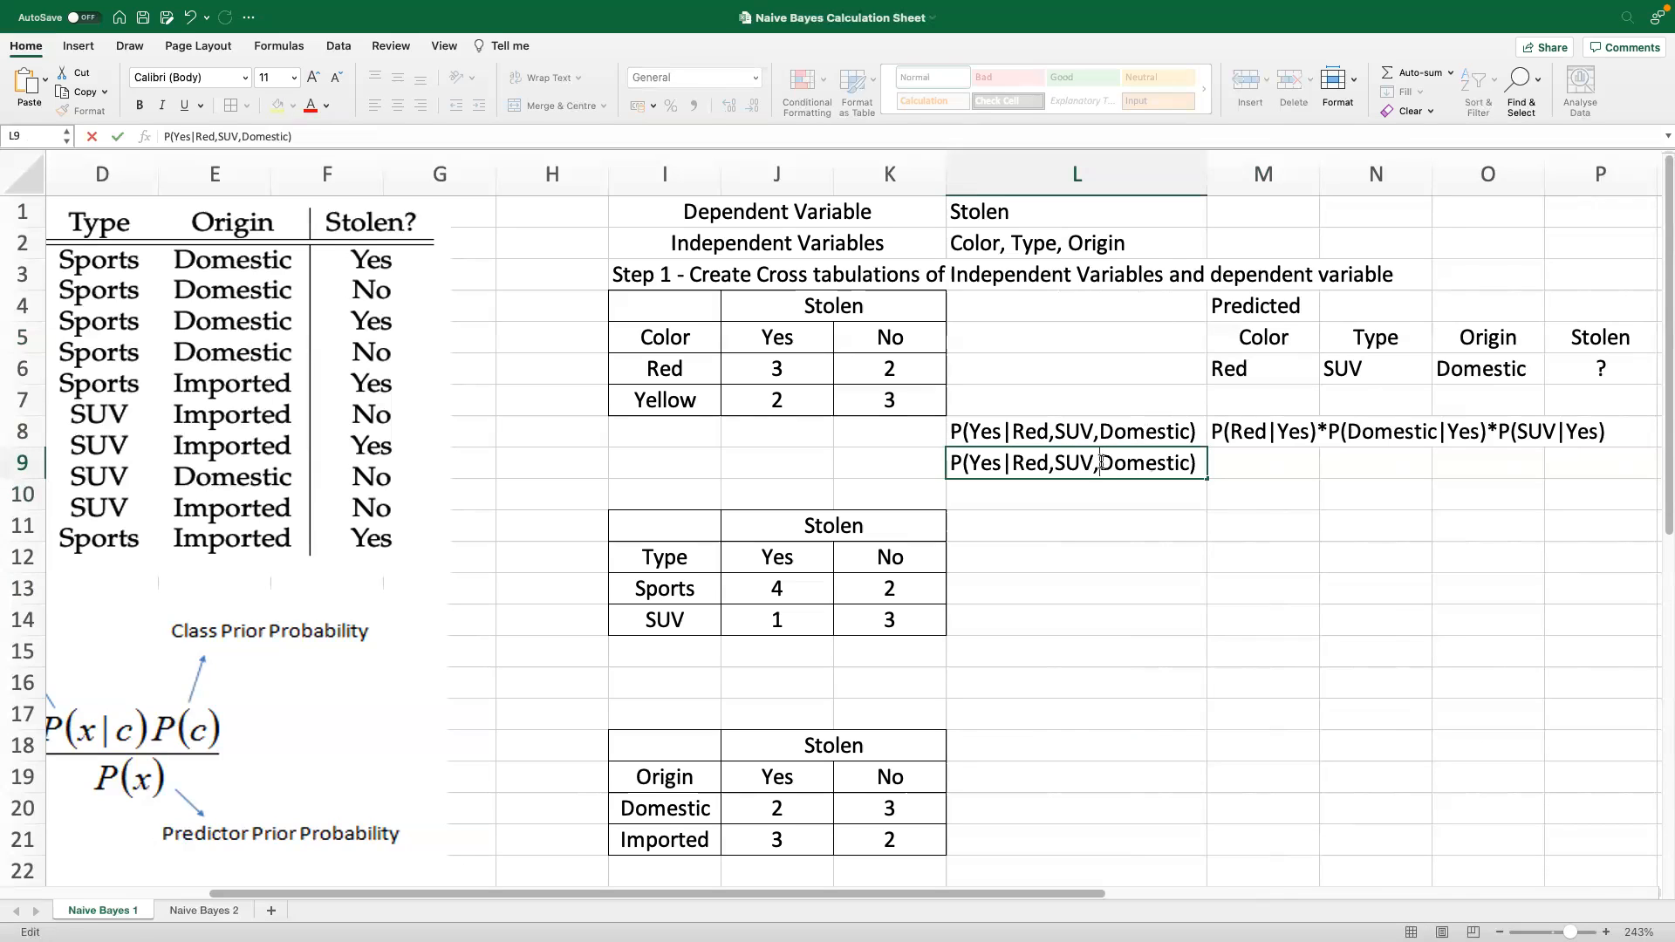
pyautogui.press('BackSpace')
pyautogui.press('BackSpace')
pyautogui.press('BackSpace')
pyautogui.press('BackSpace')
pyautogui.press('BackSpace')
pyautogui.press('BackSpace')
pyautogui.press('BackSpace')
pyautogui.press('BackSpace')
pyautogui.moveTo(1105, 464); pyautogui.dragTo(972, 463)
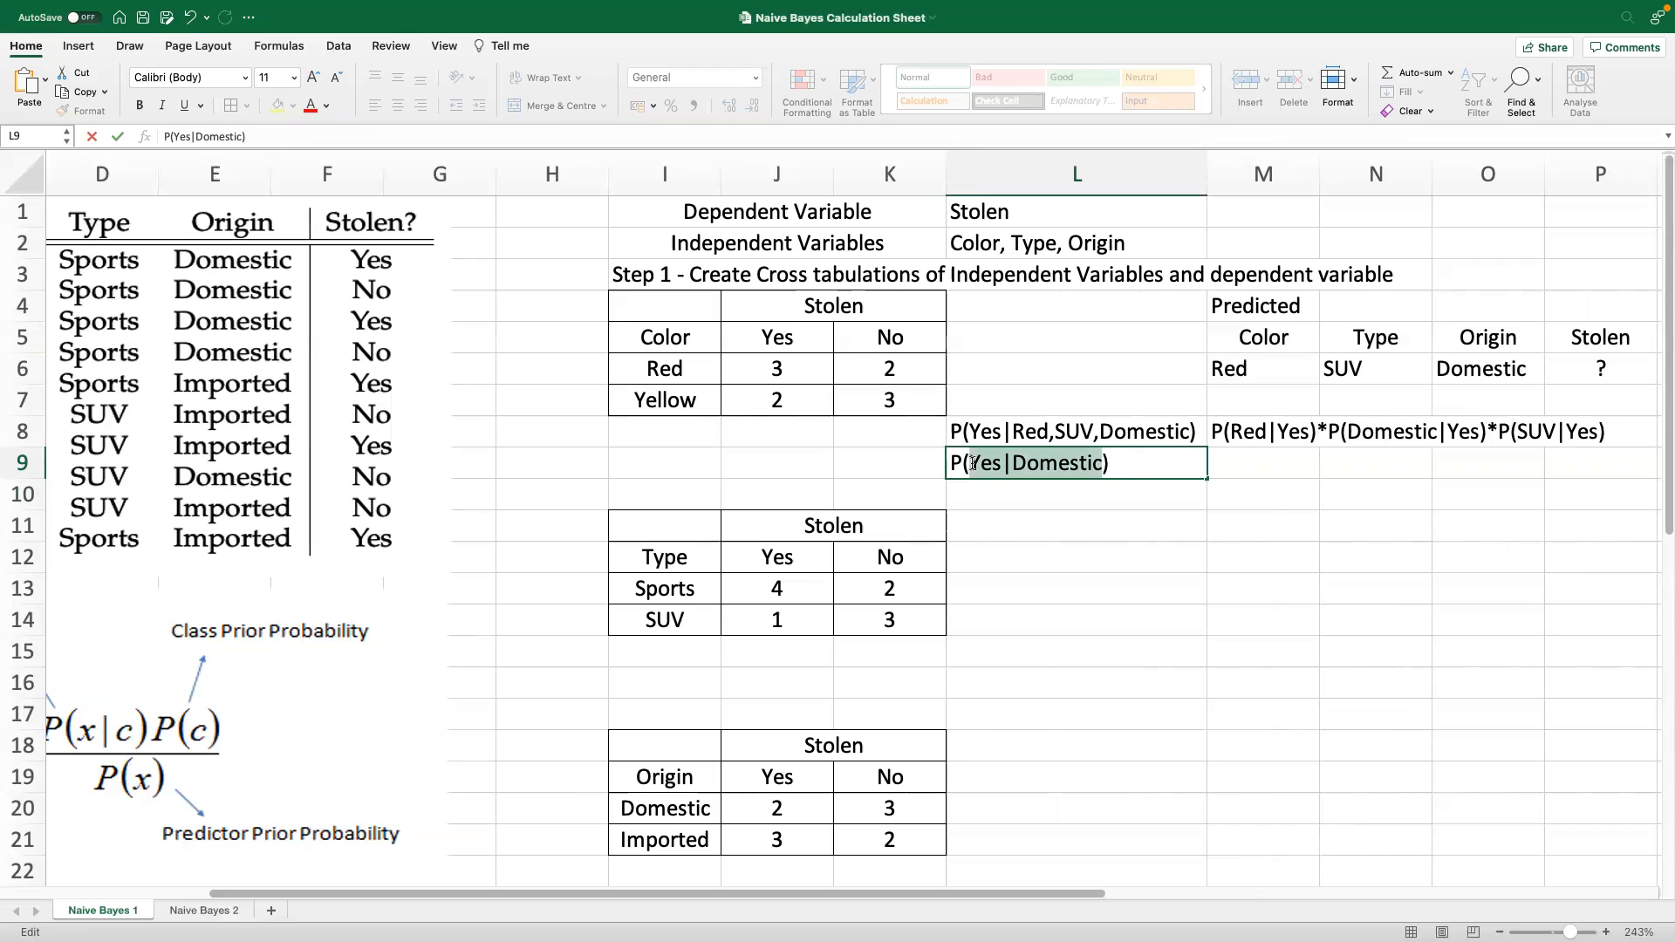
pyautogui.write('Red|Yes')
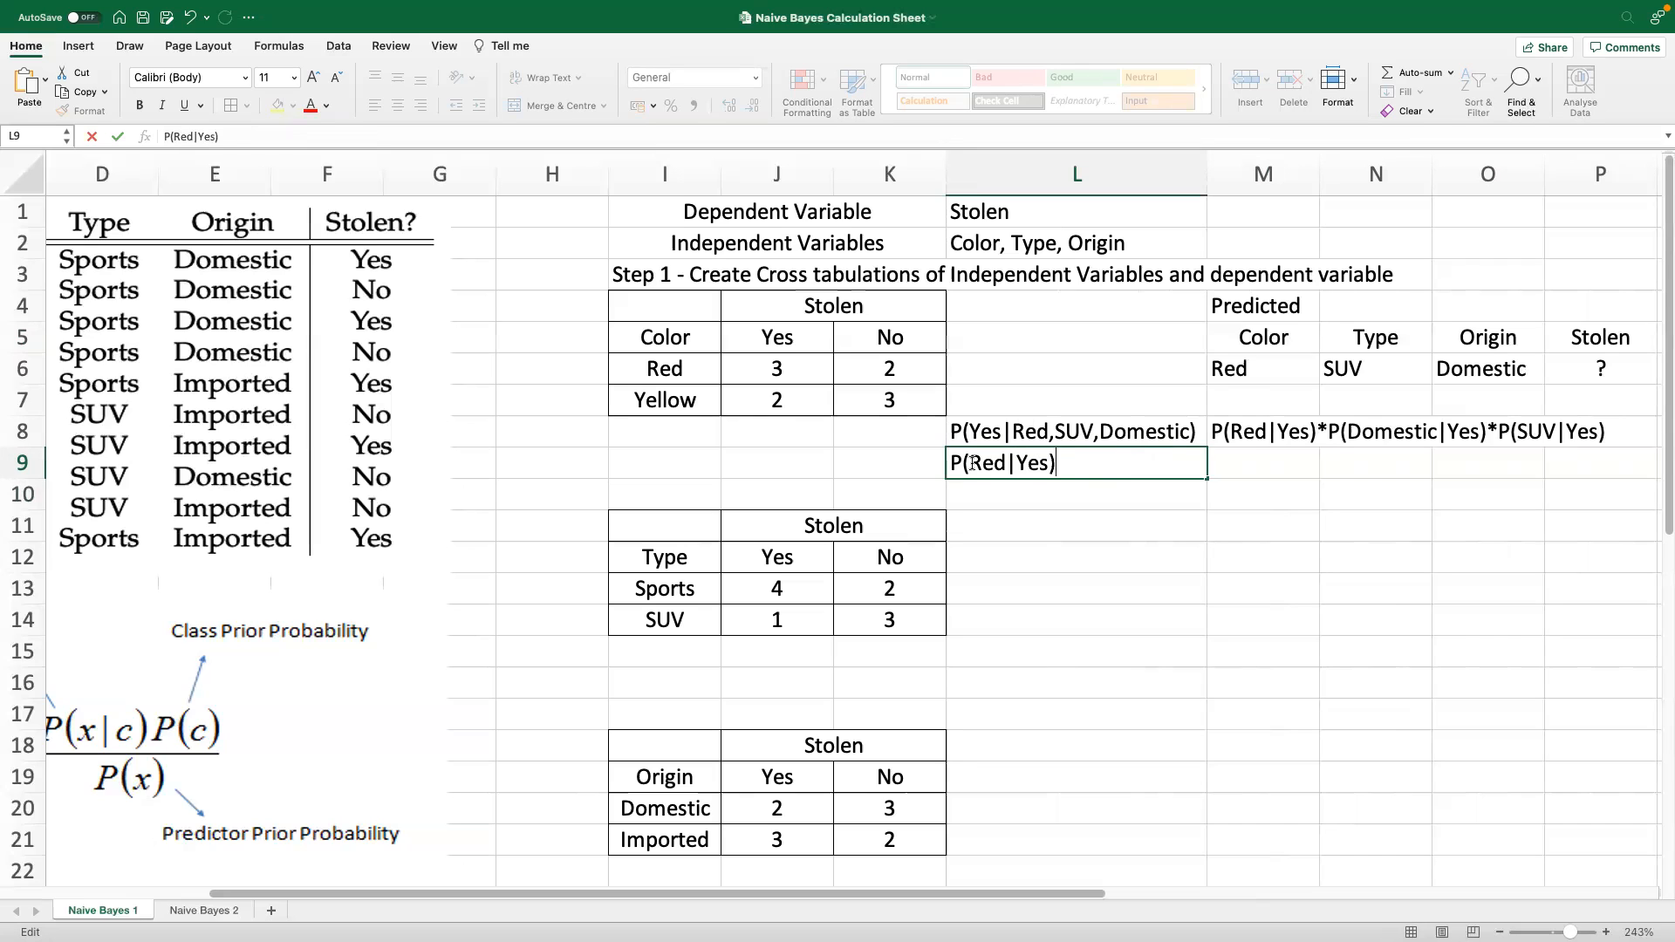
pyautogui.click(1271, 461)
pyautogui.write('=')
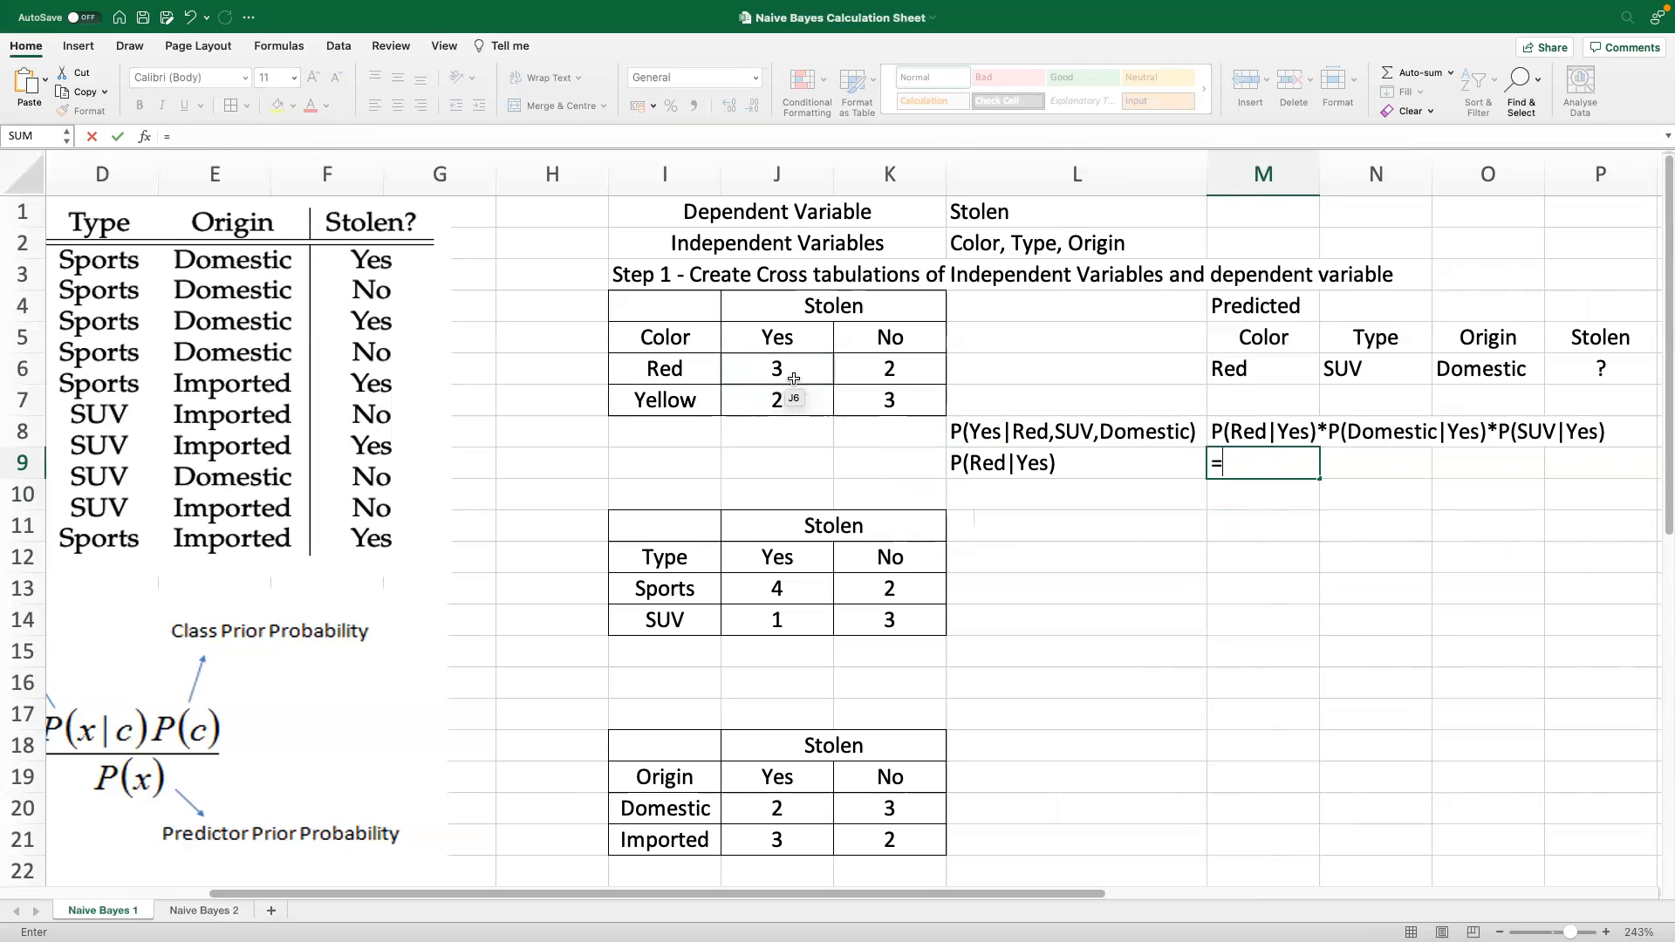
pyautogui.press('Escape')
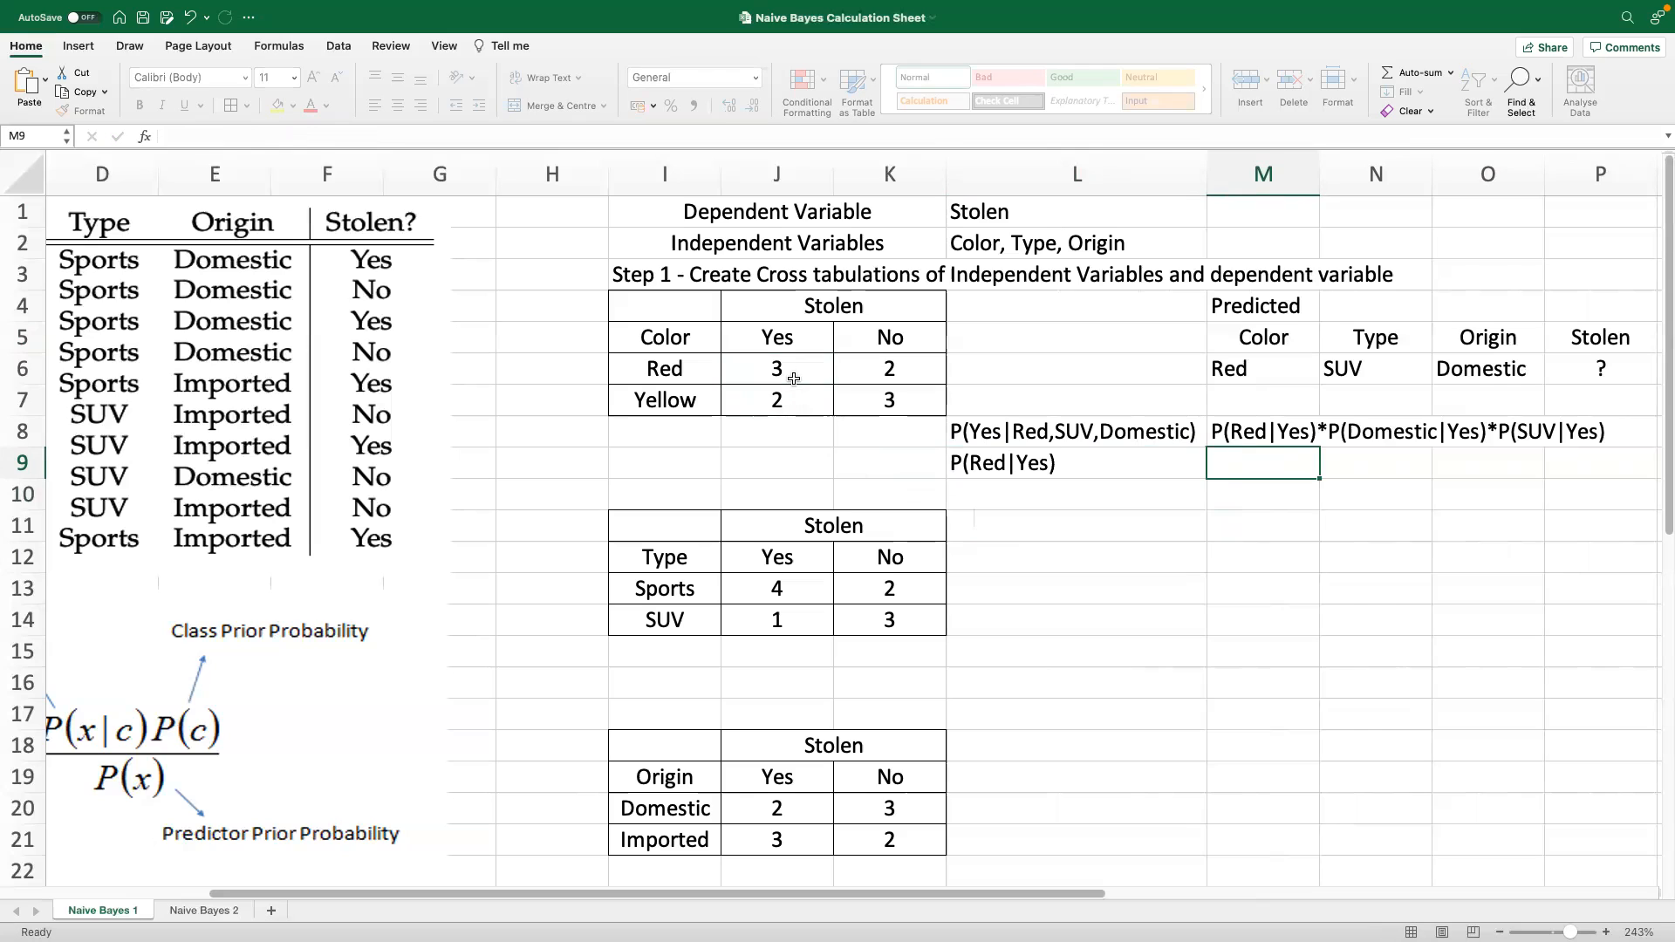
# Add the heading Row Total in cell L5, beside the Yes and No columns of the Color cross tabulation
pyautogui.click(979, 314)
pyautogui.click(953, 334)
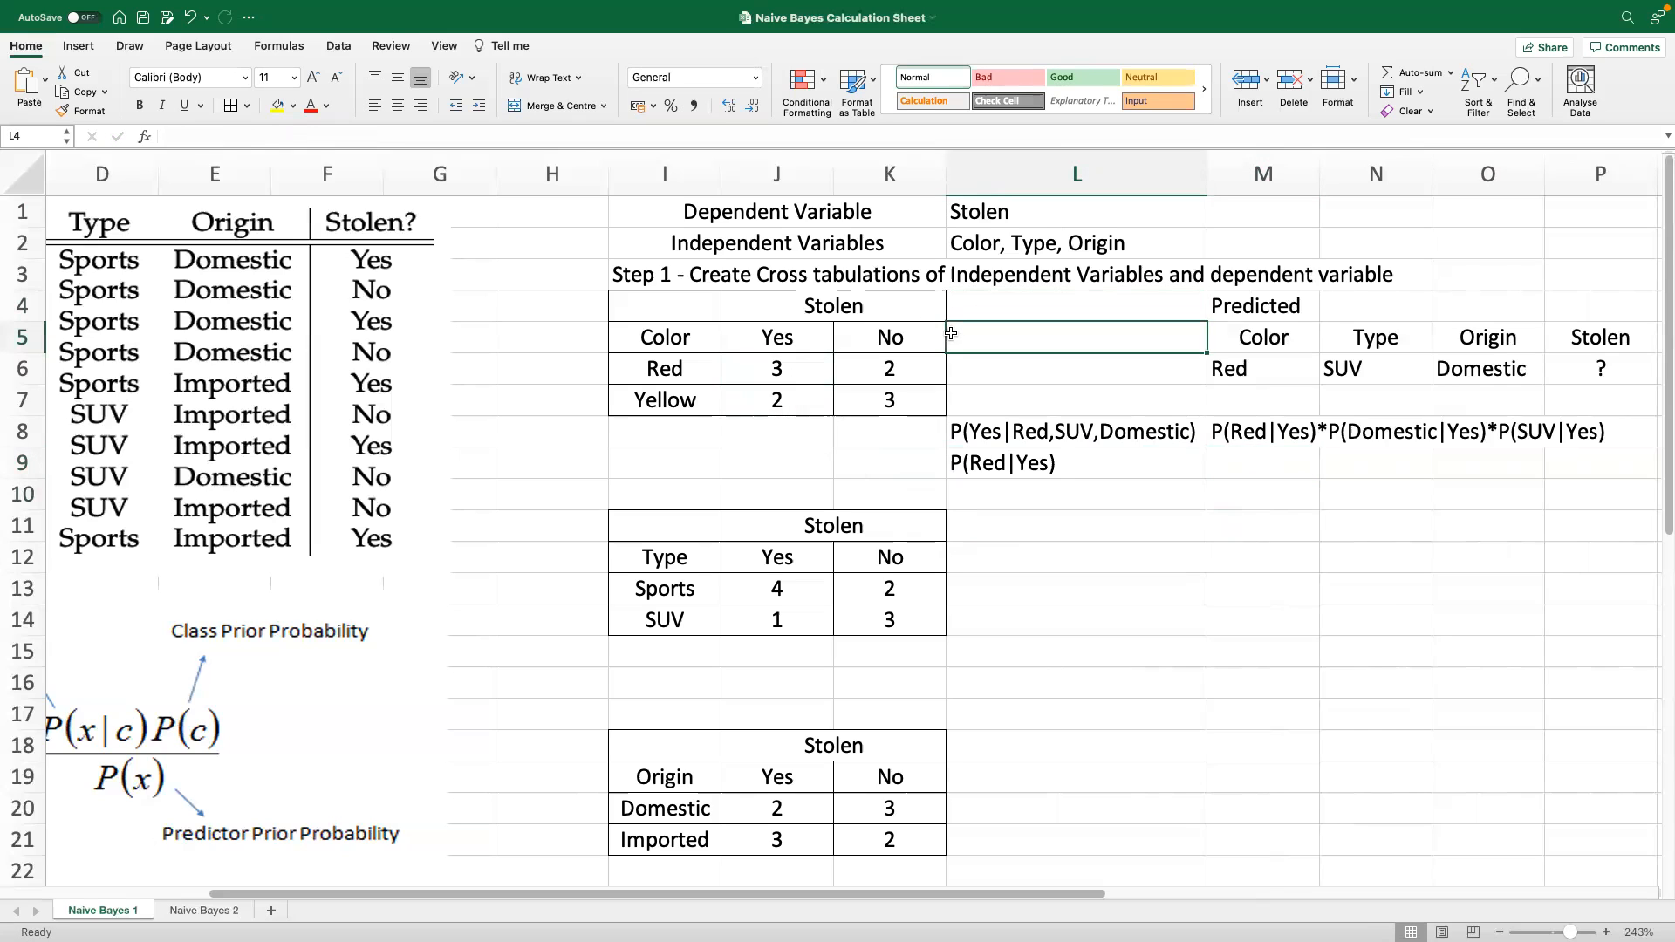
pyautogui.click(954, 310)
pyautogui.write('Row Total')
pyautogui.click(967, 358)
pyautogui.click(1002, 319)
pyautogui.moveTo(1003, 319)
pyautogui.mouseDown()
pyautogui.moveTo(1004, 349)
pyautogui.moveTo(981, 345)
pyautogui.mouseUp()
# Enter a formula in L6 that adds the Yes and No counts for Red, J6+K6
pyautogui.click(966, 361)
pyautogui.write('=')
pyautogui.click(781, 381)
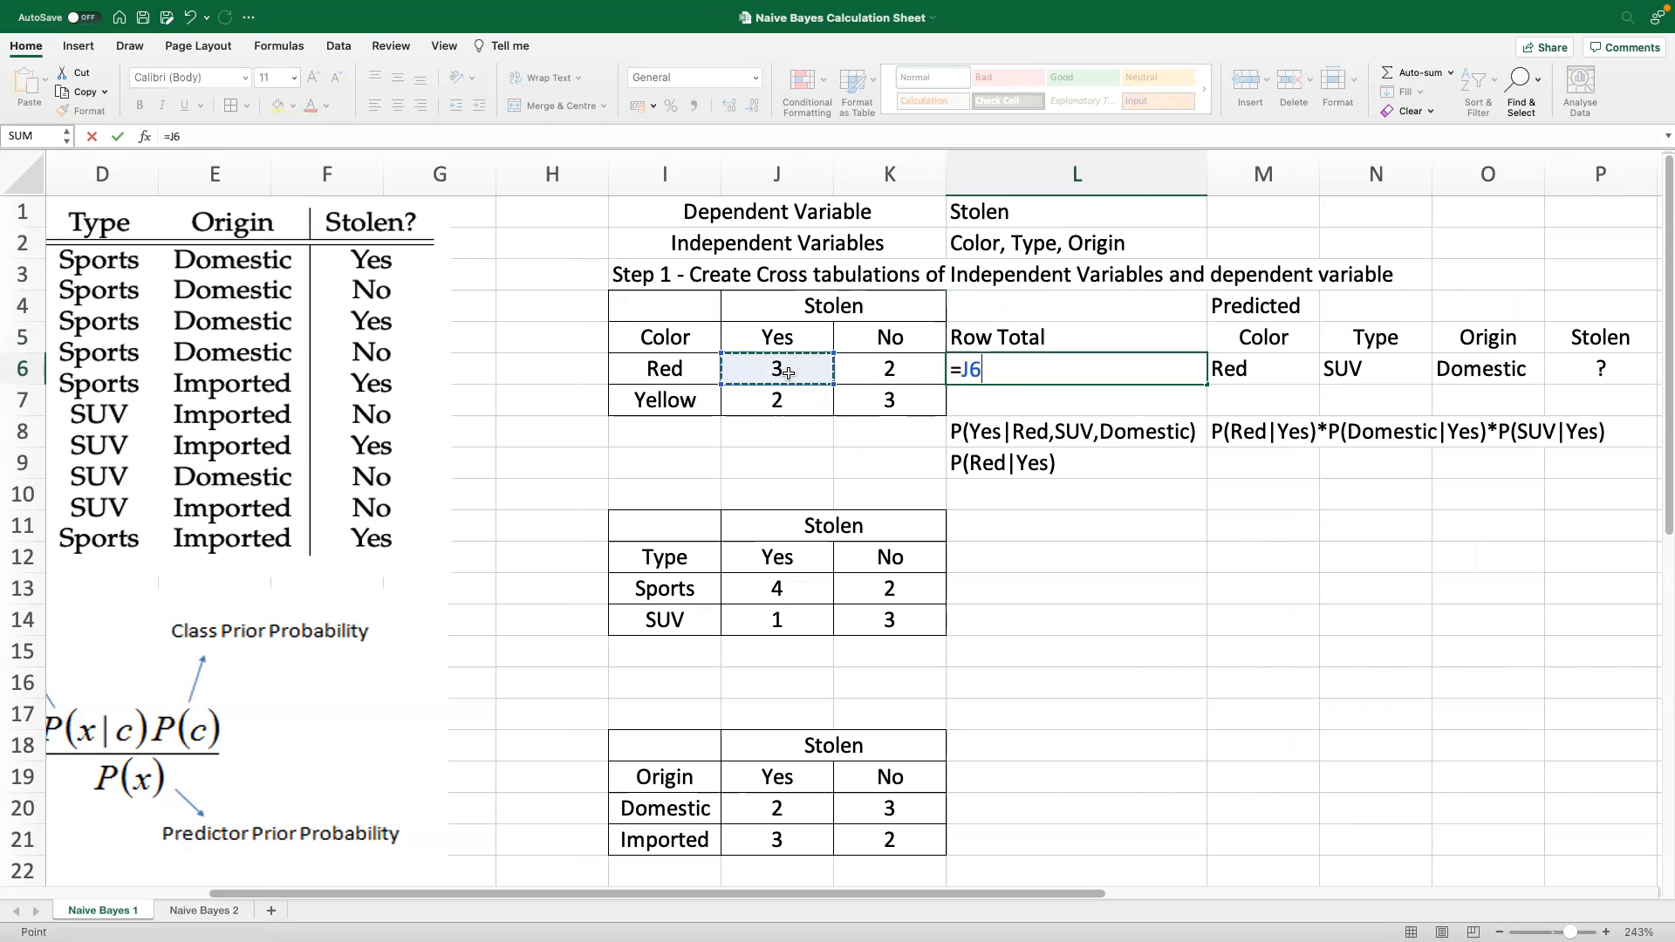
pyautogui.write('+')
pyautogui.click(919, 366)
pyautogui.press('Return')
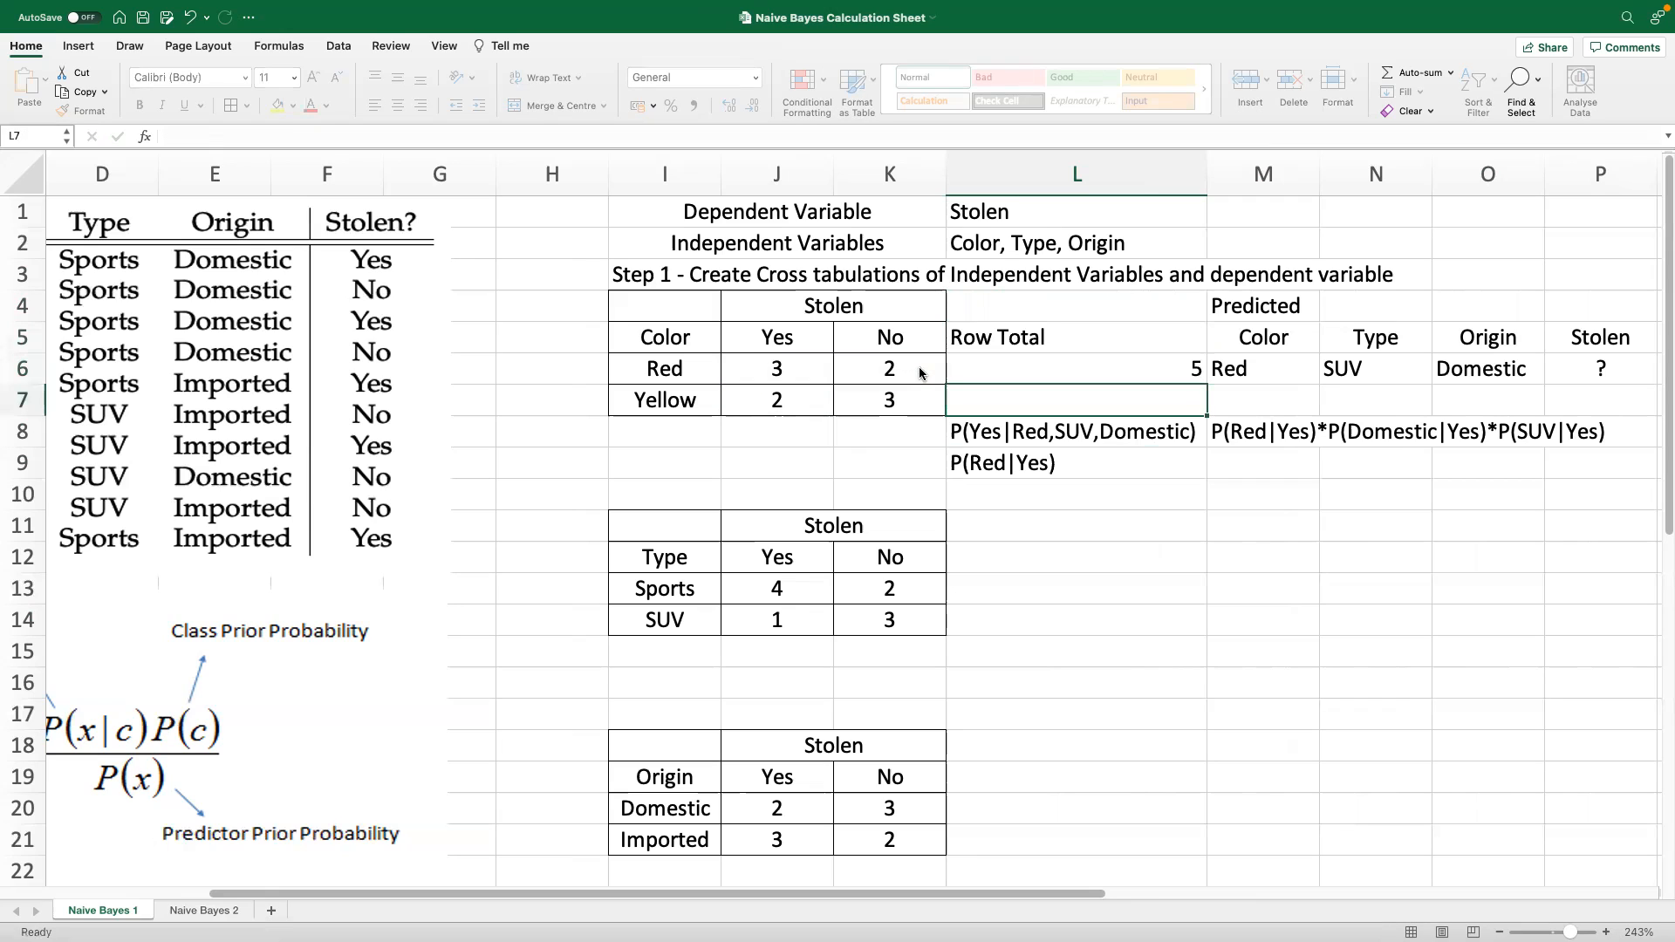
# Fill the row total formula from L6 down to L7 for Yellow and center both cells
pyautogui.click(1079, 368)
pyautogui.moveTo(1205, 382); pyautogui.dragTo(1205, 414)
pyautogui.click(397, 104)
# Copy the row total formula from L6 into L13 and L14, for Sports and SUV, pasting only formulas
pyautogui.click(1101, 365)
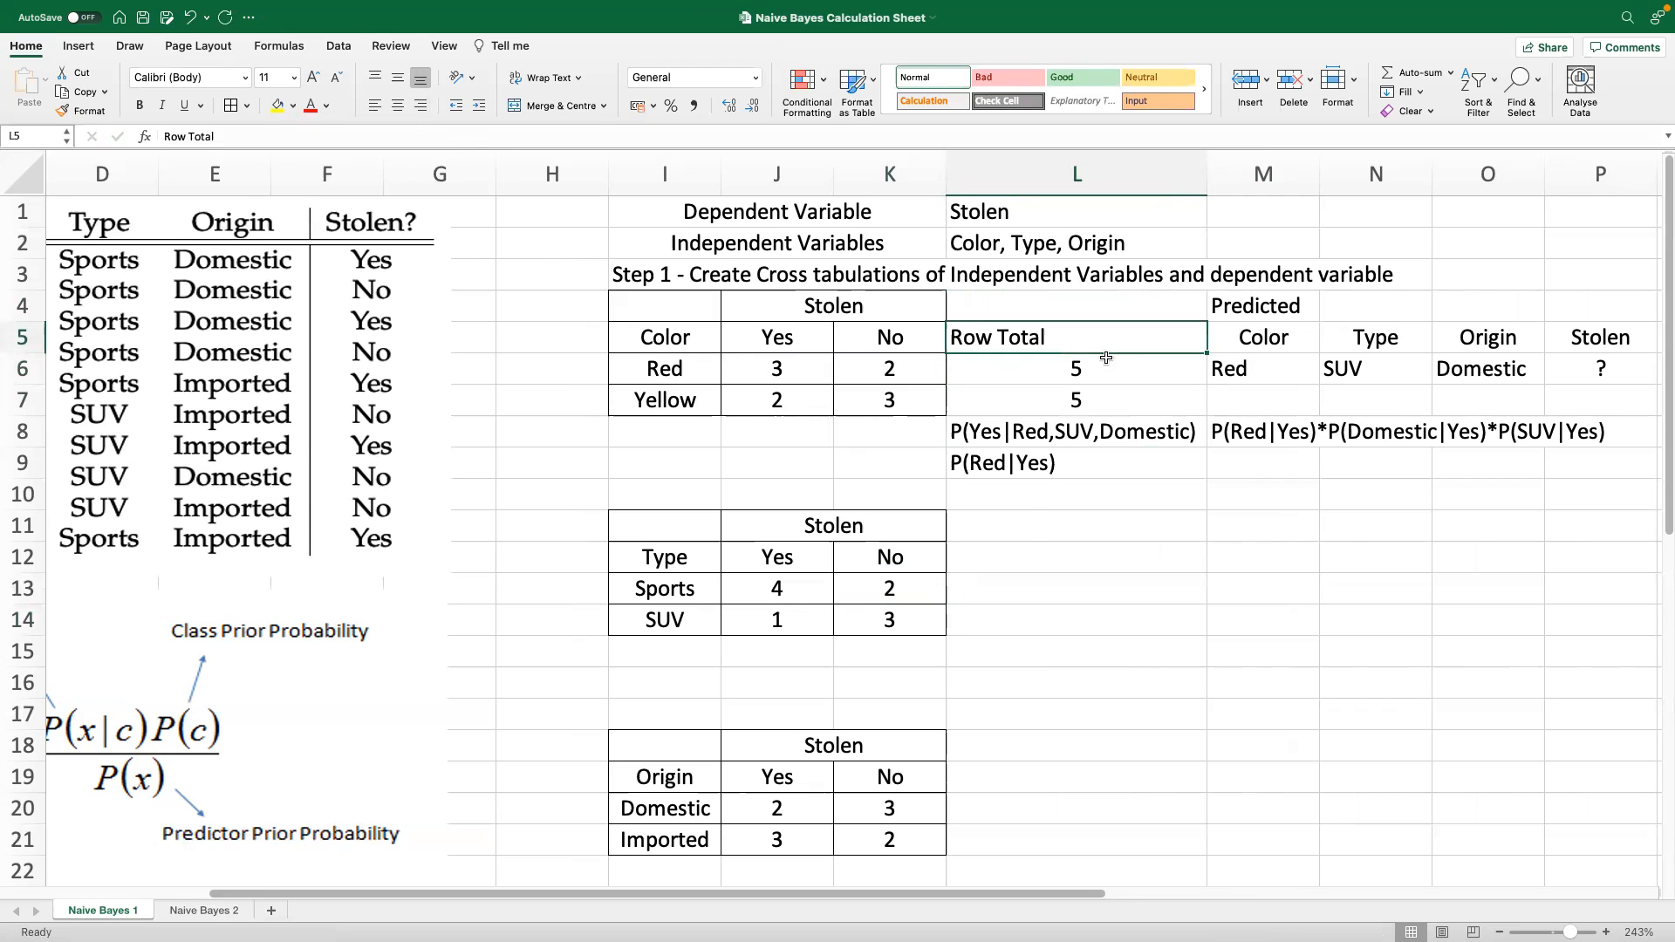
pyautogui.press('super+c')
pyautogui.click(1038, 556)
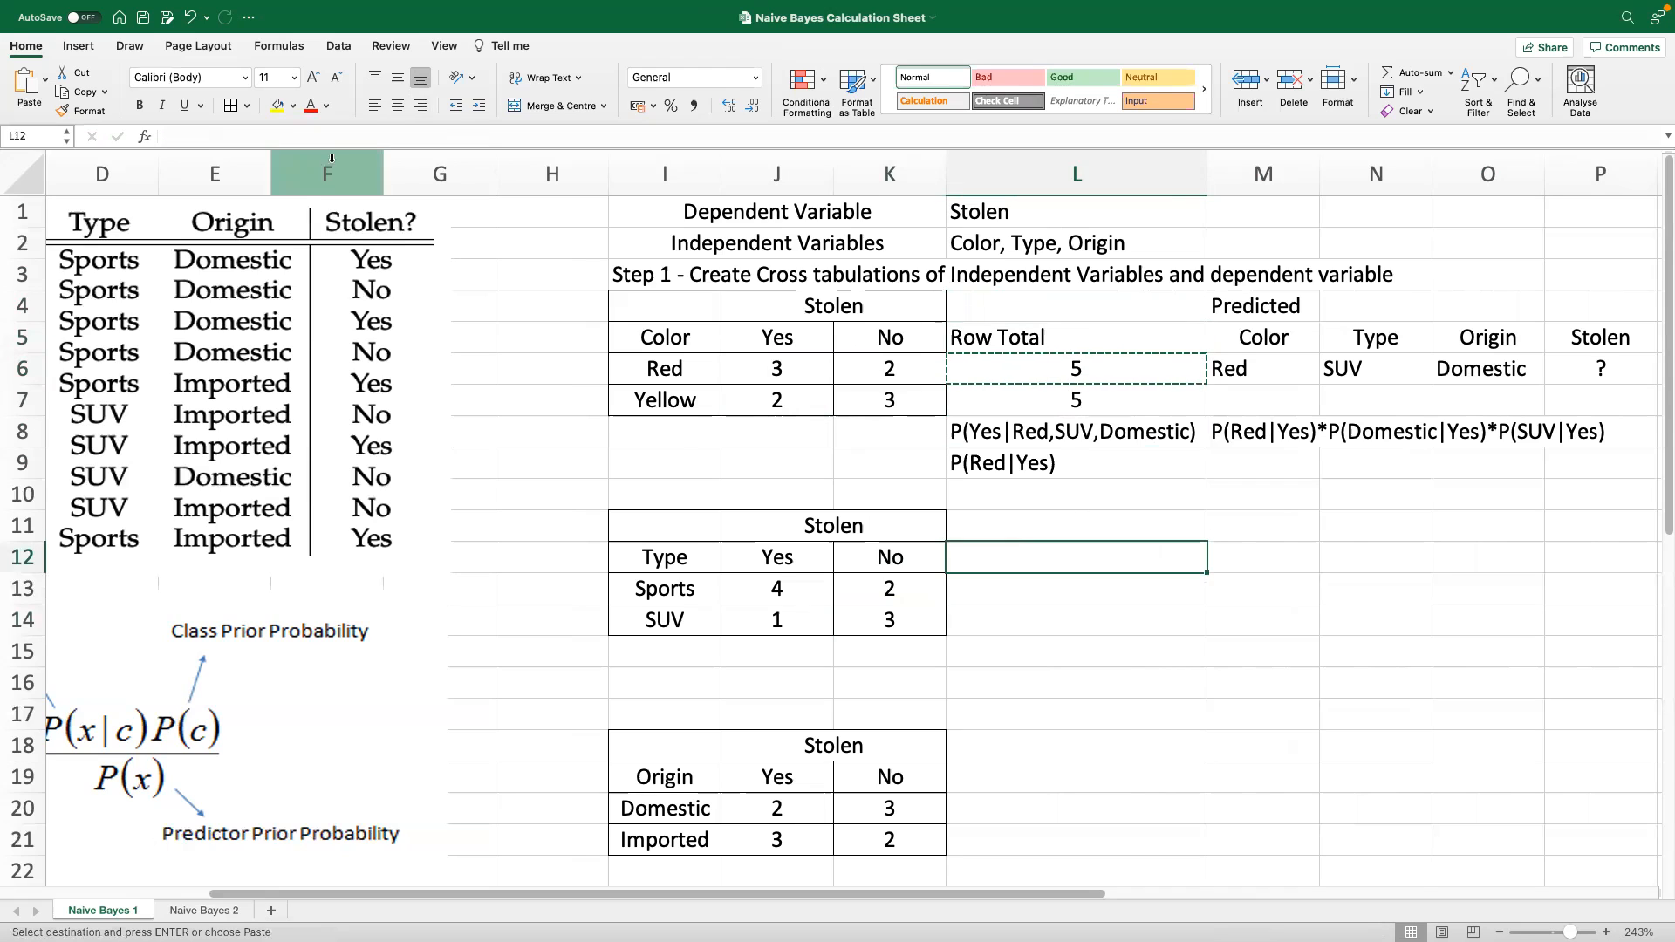
pyautogui.click(45, 79)
pyautogui.click(105, 171)
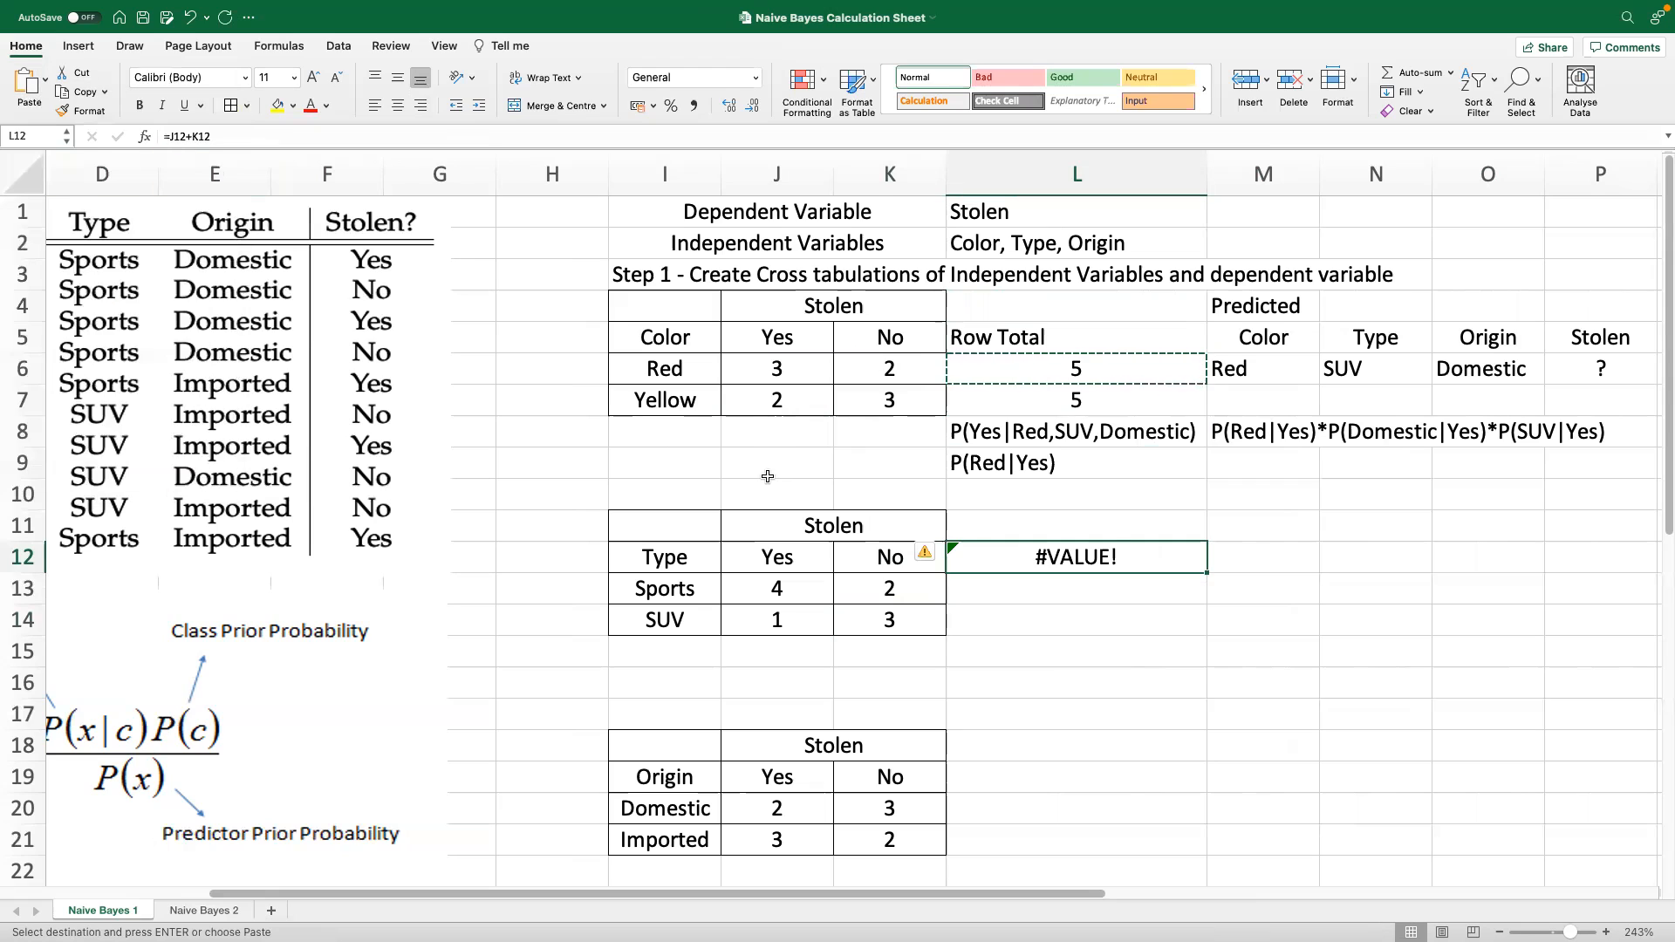
pyautogui.press('super+z')
pyautogui.click(1083, 590)
pyautogui.click(46, 79)
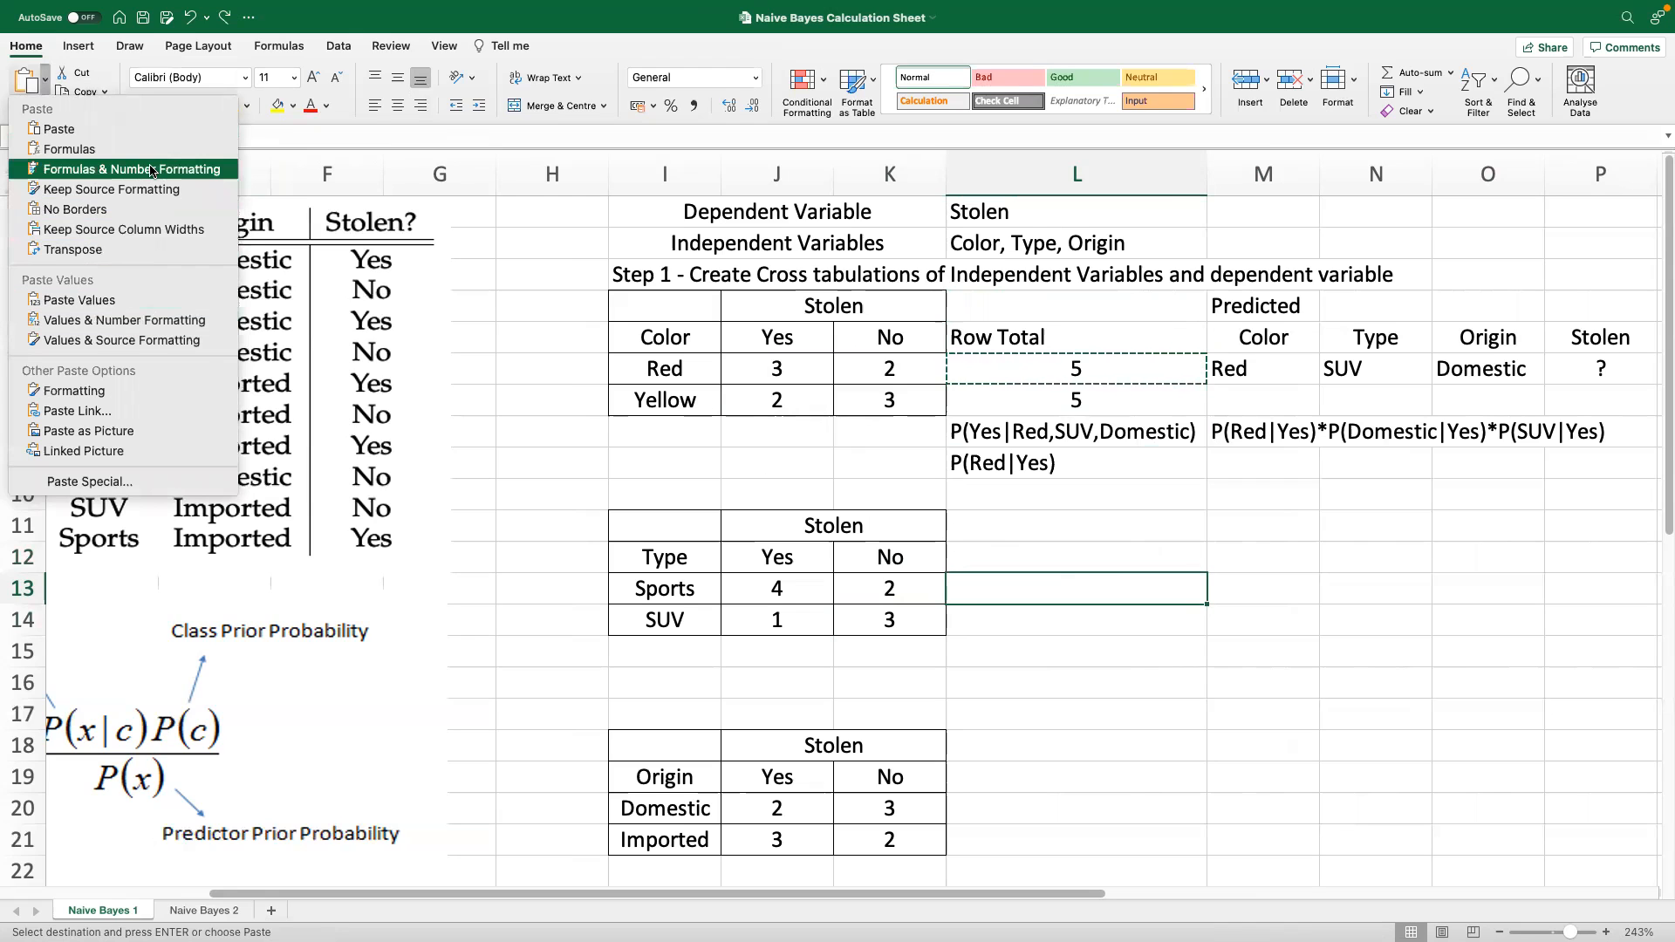
pyautogui.click(69, 149)
pyautogui.click(1031, 613)
pyautogui.click(45, 88)
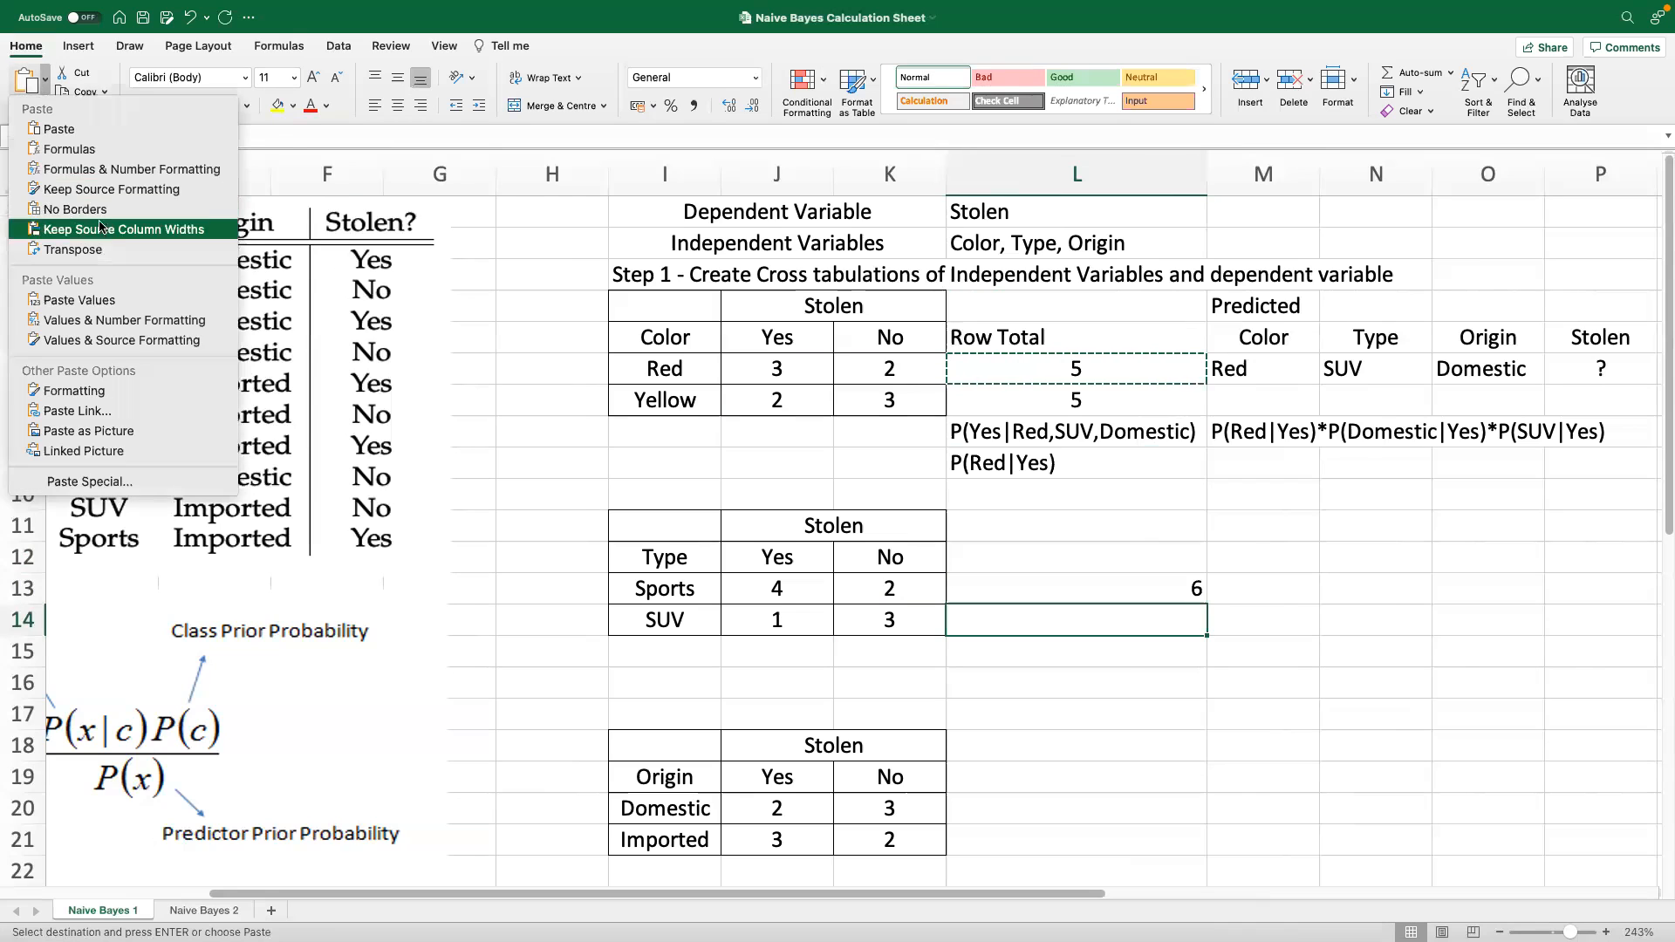
pyautogui.click(131, 169)
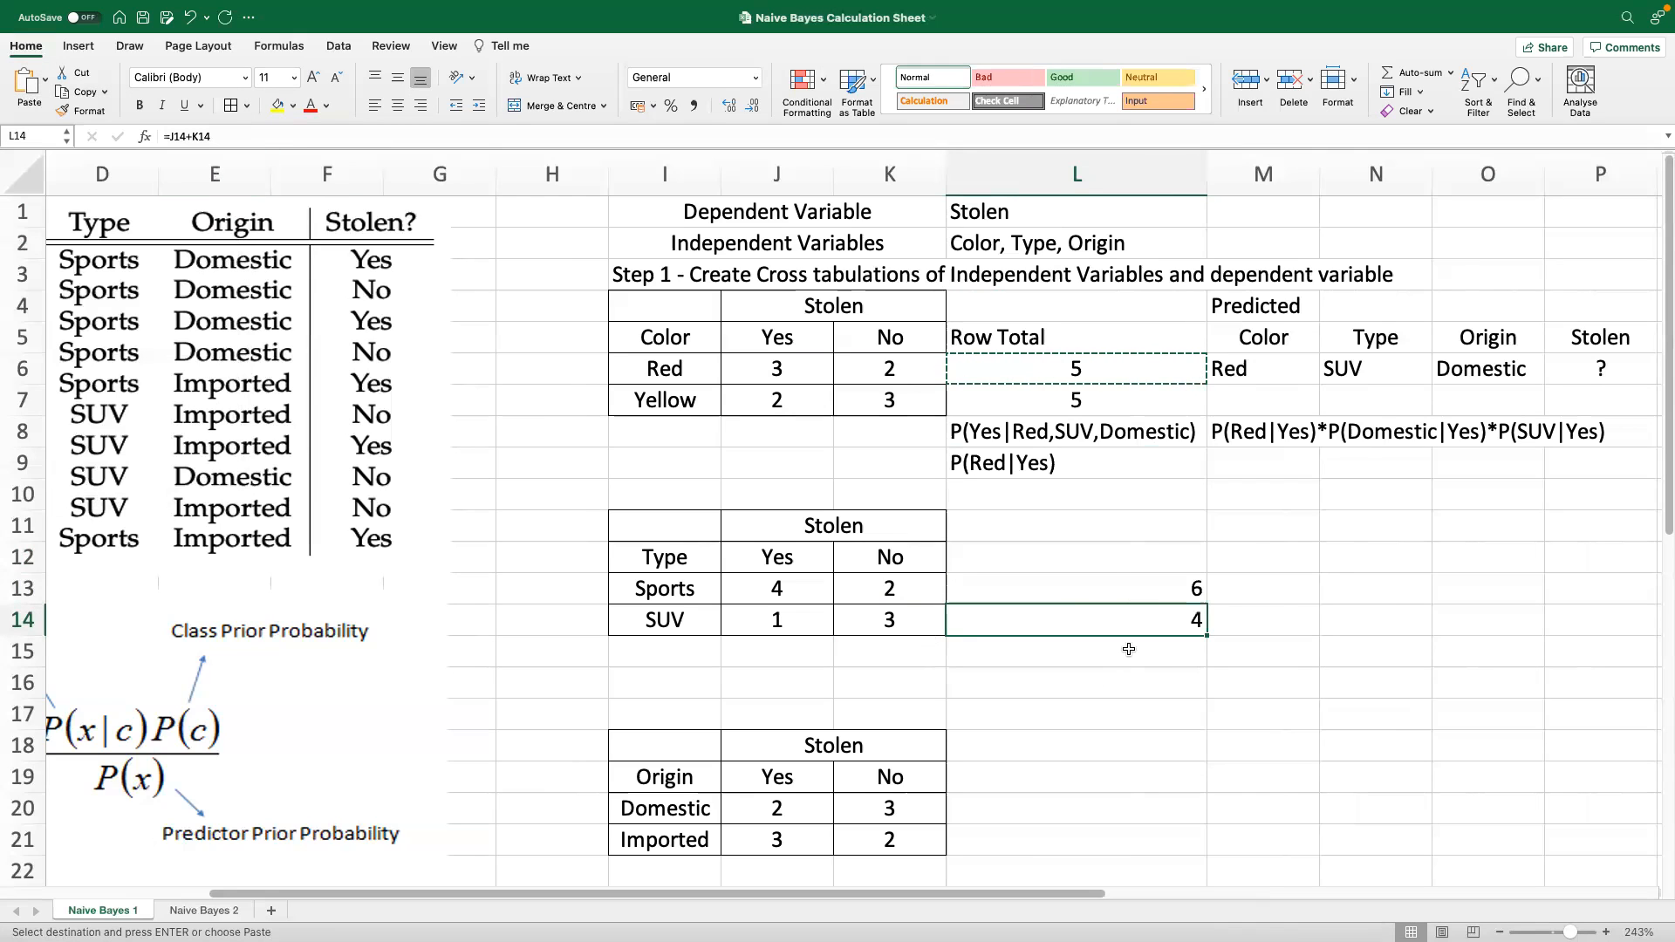
# Paste the copied row total formula into L20 and L21, for Domestic and Imported, using Formulas & Number Formatting
pyautogui.click(1018, 811)
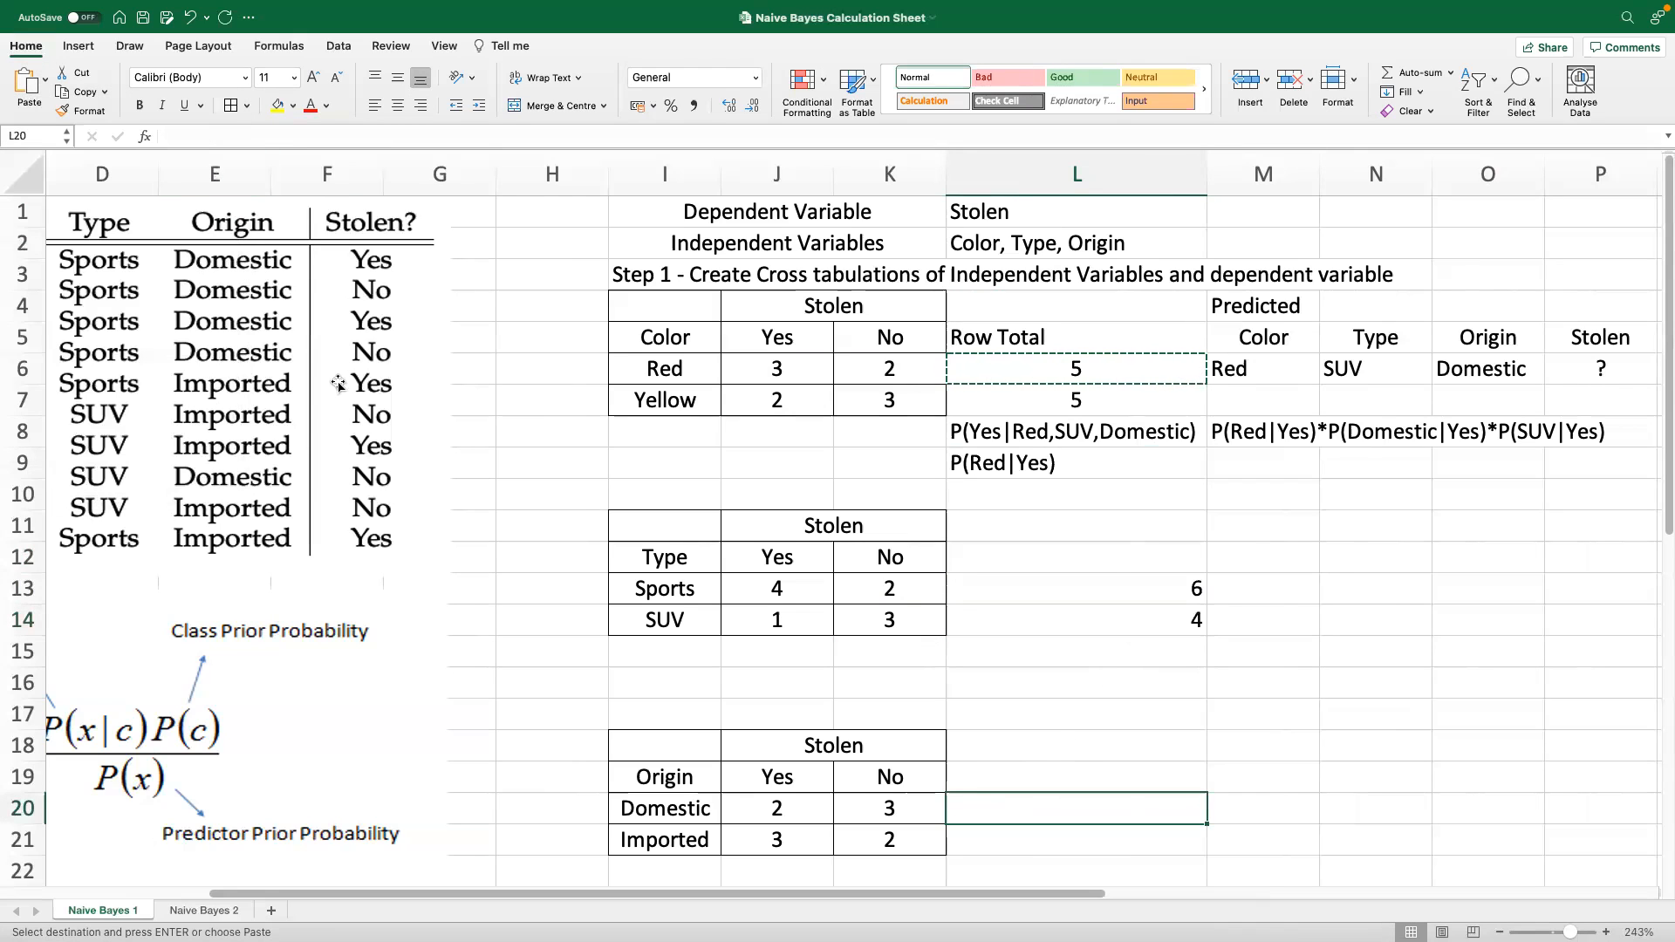
pyautogui.click(47, 87)
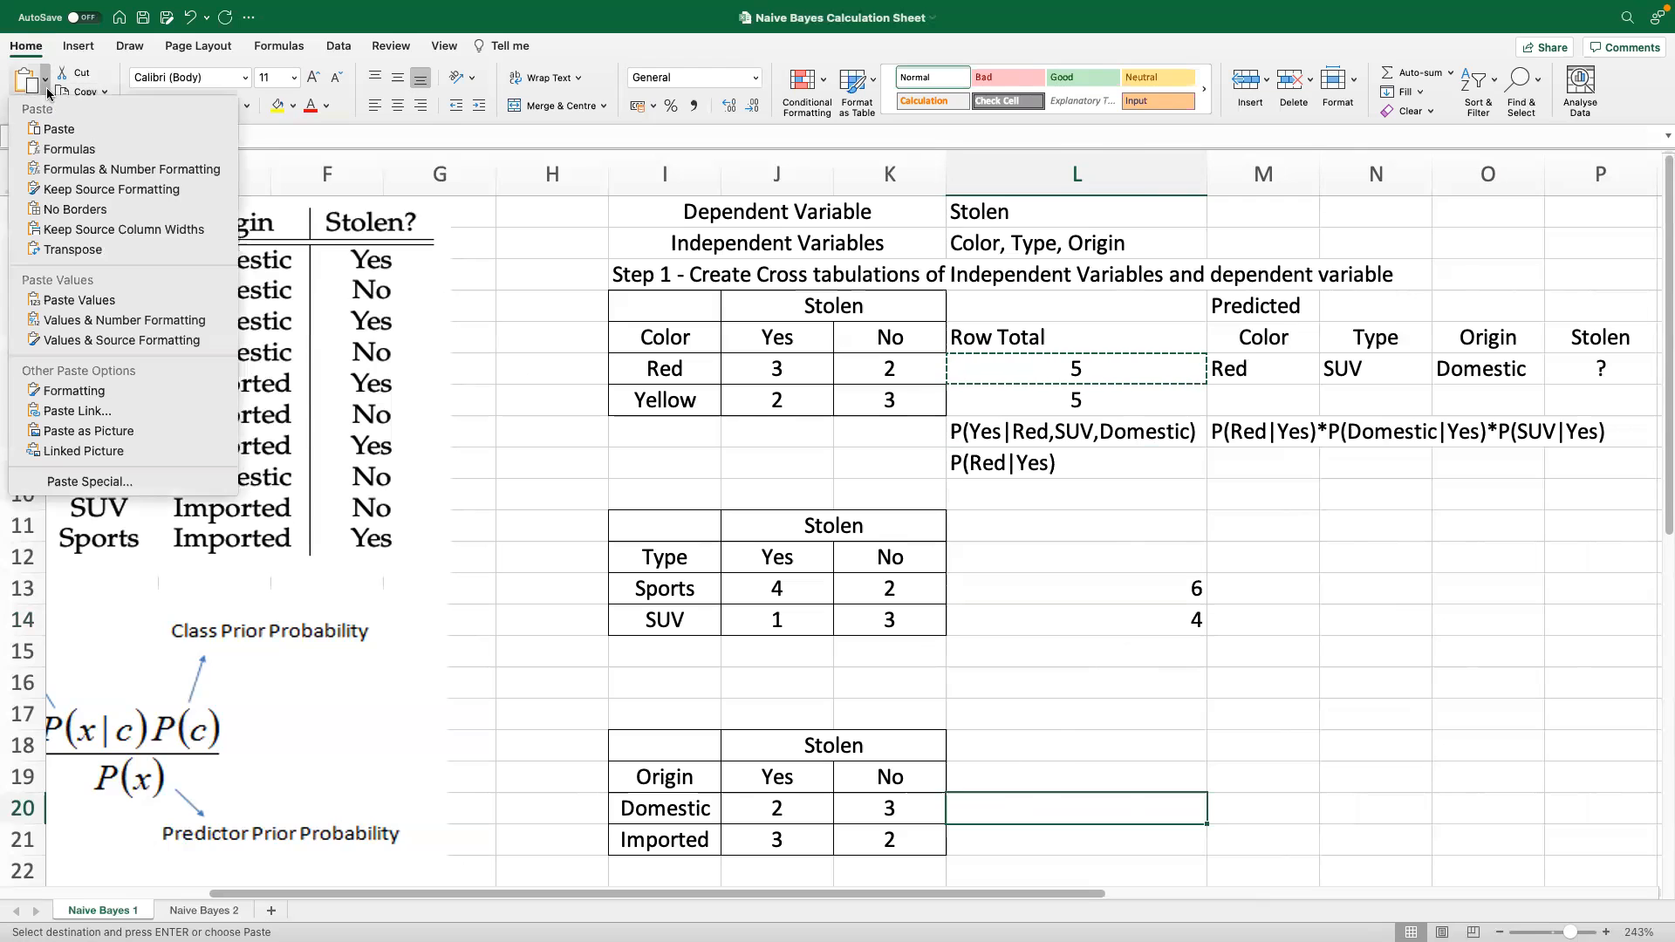
pyautogui.click(98, 175)
pyautogui.click(1034, 839)
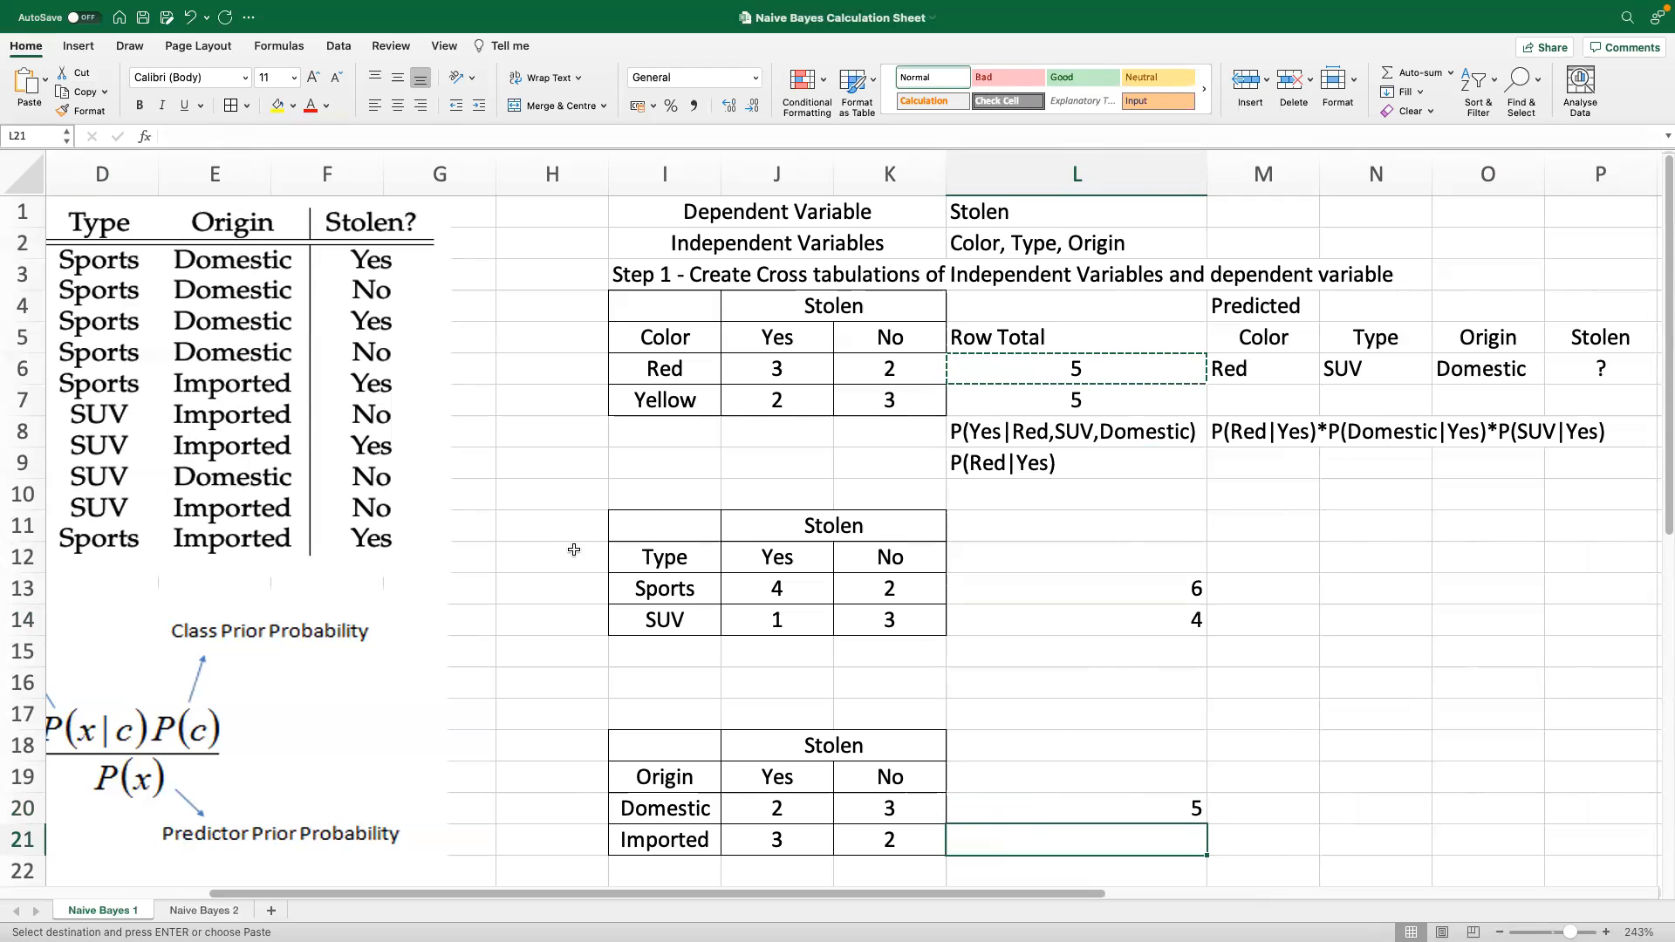
pyautogui.click(45, 85)
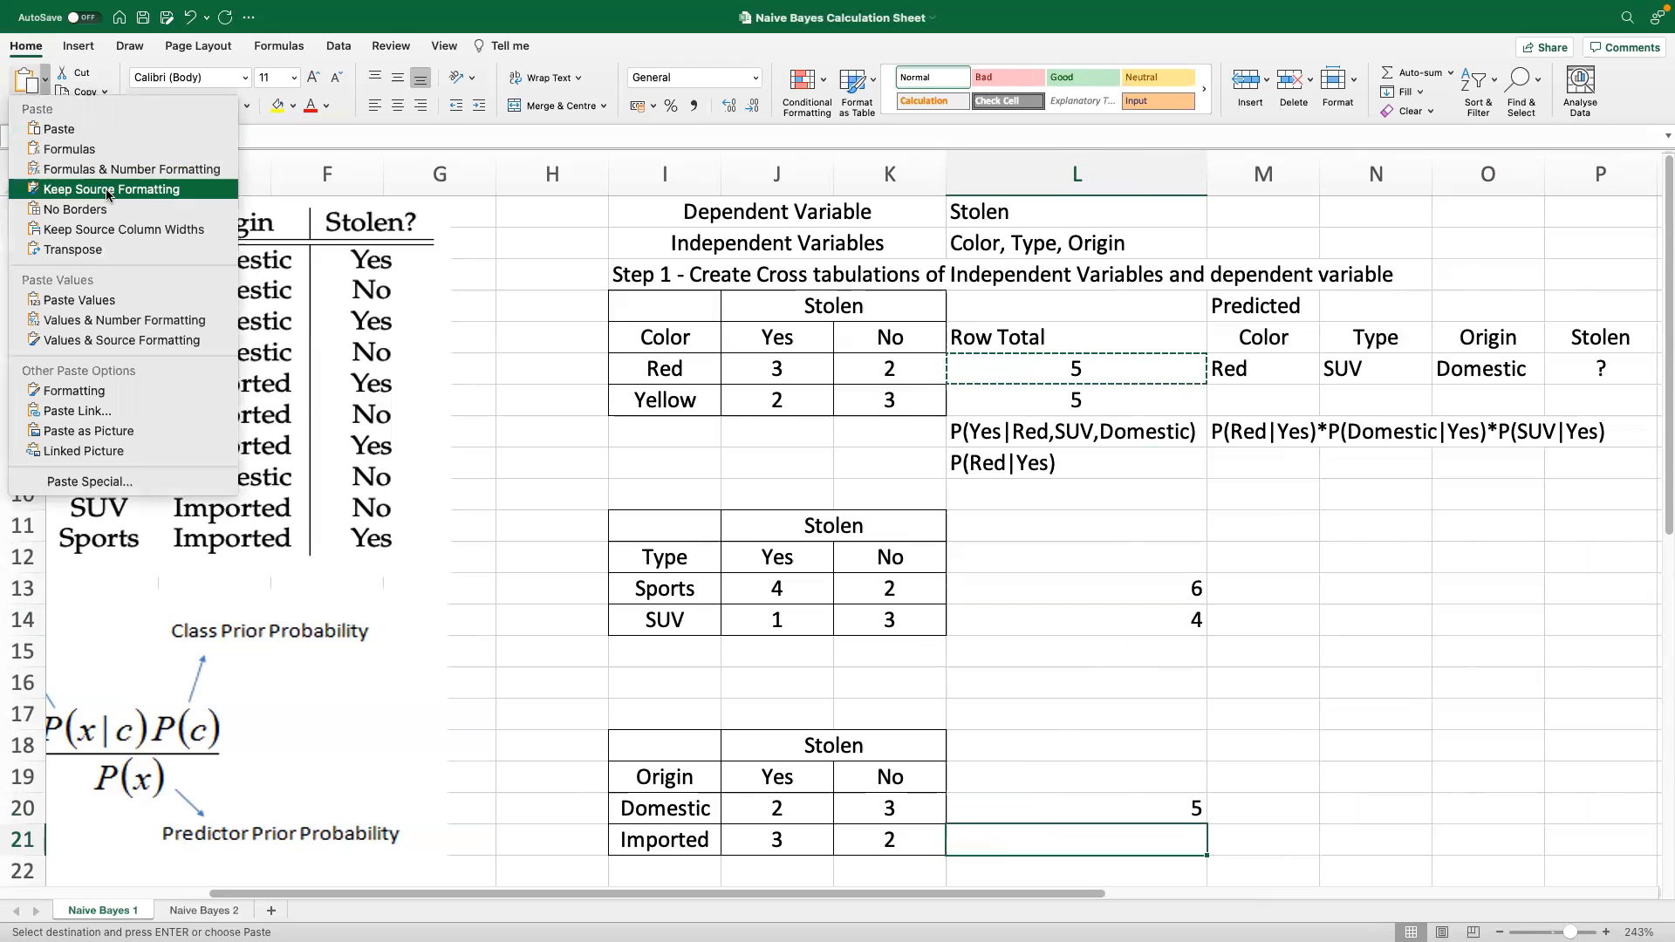
pyautogui.click(150, 169)
pyautogui.click(1133, 579)
# Copy the Row Total heading from L5 to L12 and L19 for the Type and Origin tables
pyautogui.click(1034, 555)
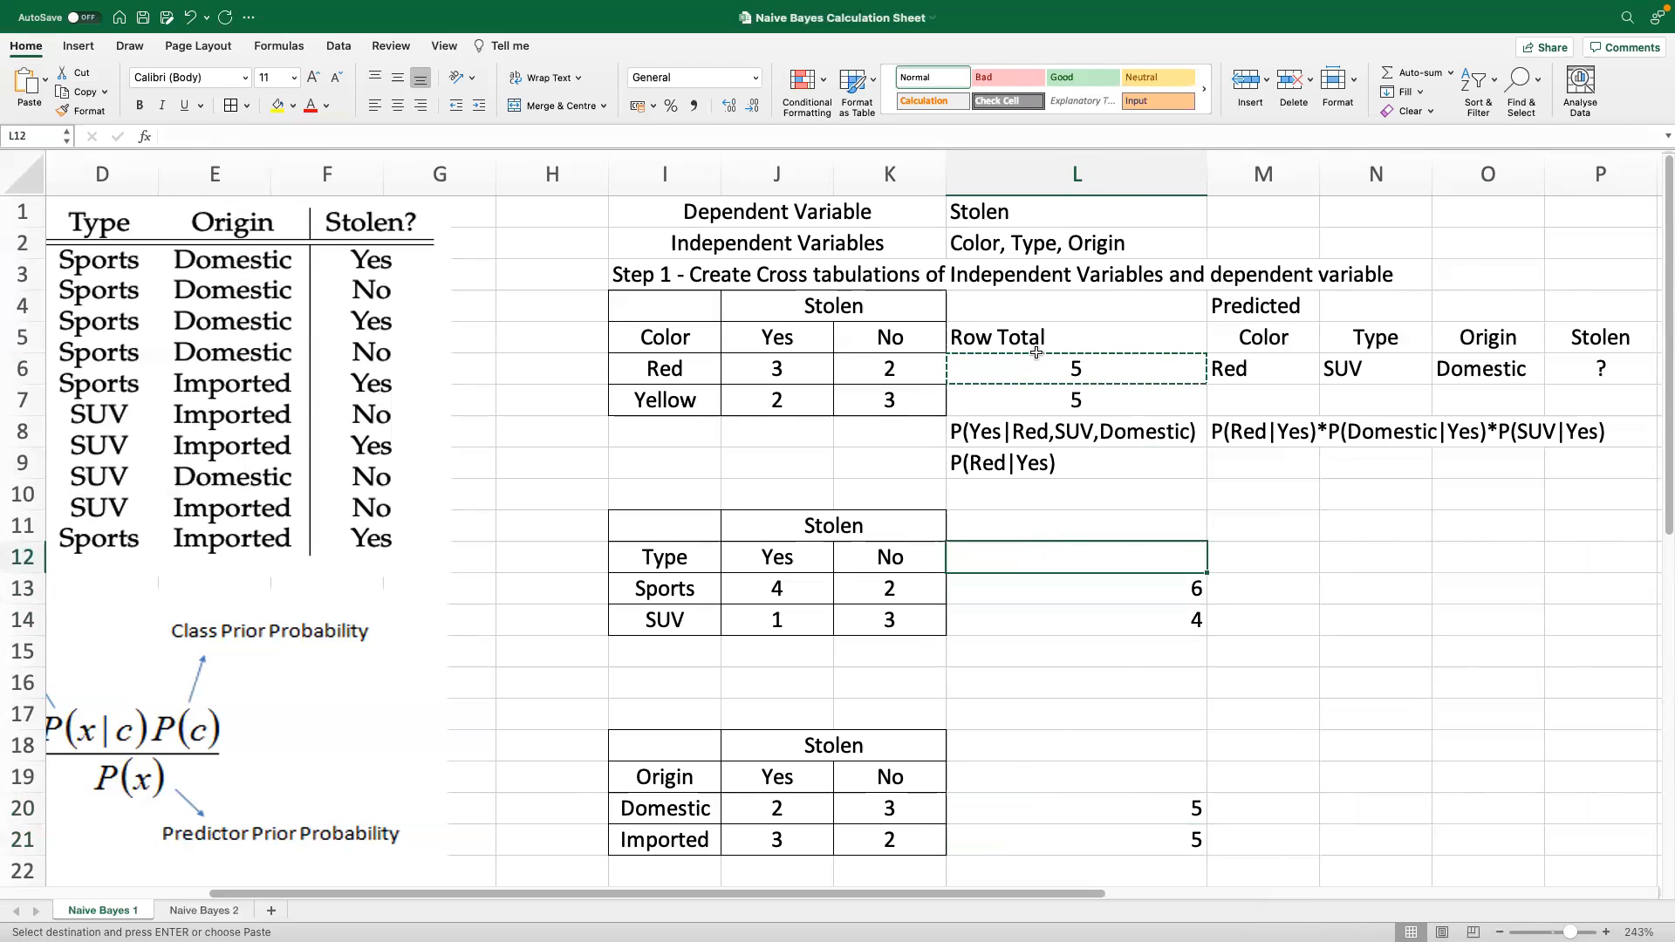
pyautogui.moveTo(1037, 354); pyautogui.dragTo(1039, 351)
pyautogui.press('super+c')
pyautogui.click(1070, 349)
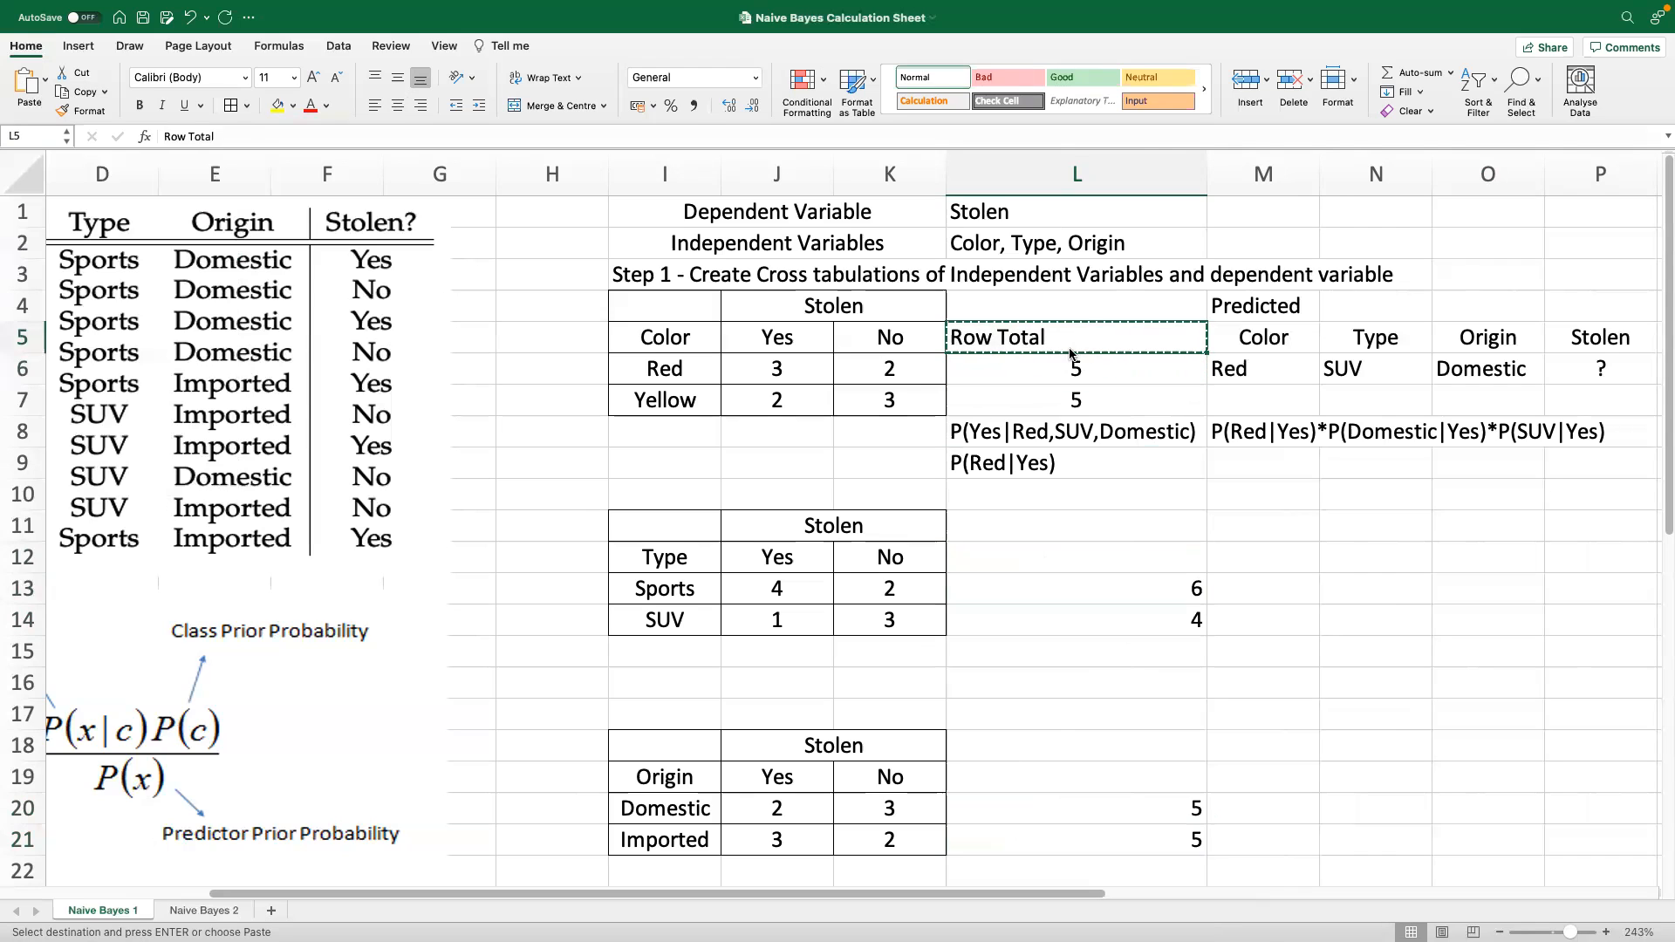
pyautogui.click(1147, 555)
pyautogui.press('super+v')
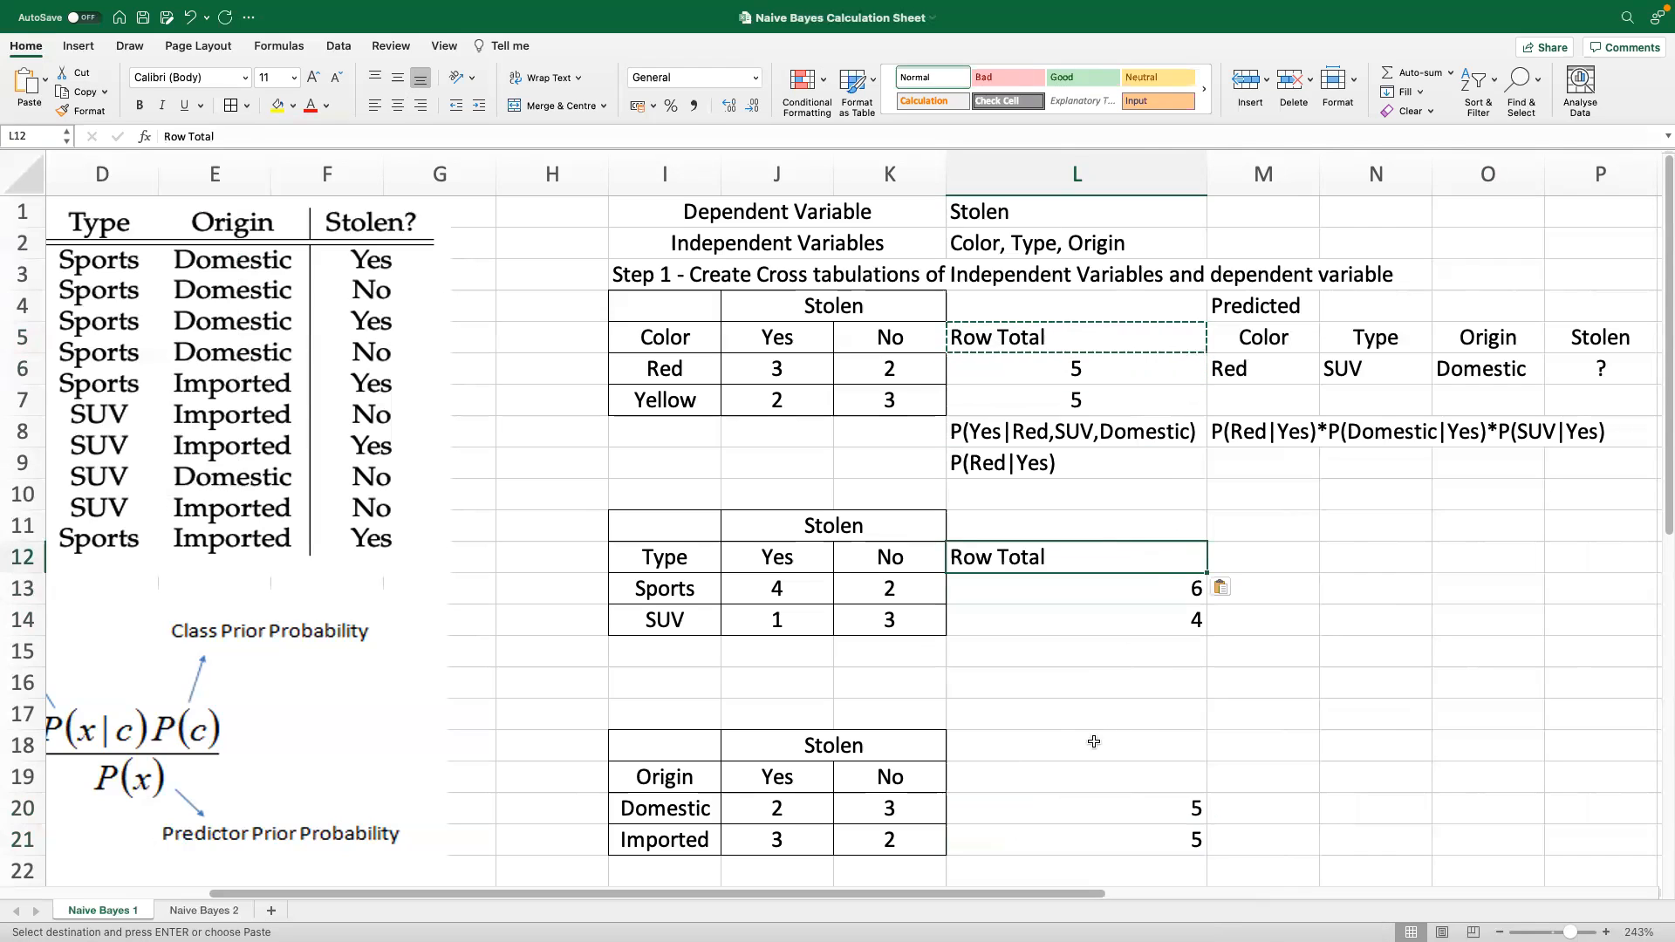
pyautogui.click(1080, 773)
pyautogui.press('super+v')
# Center the Row Total heading and totals of the Type table in L12:L14
pyautogui.click(1311, 775)
pyautogui.moveTo(1143, 552); pyautogui.dragTo(1162, 624)
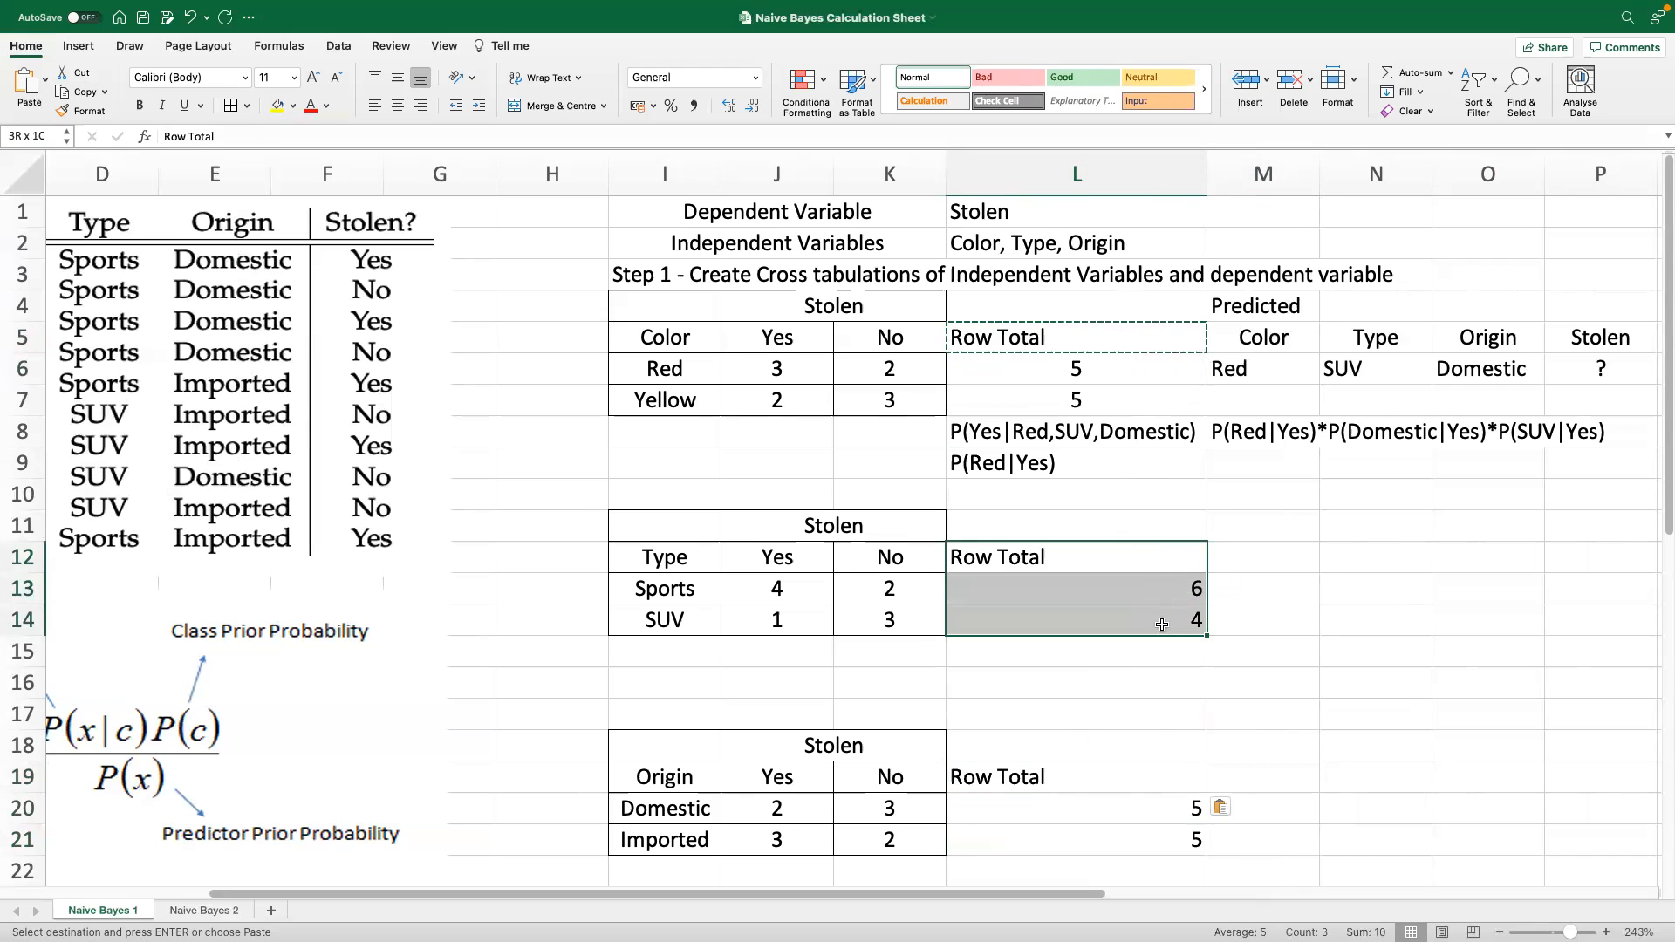
pyautogui.click(398, 105)
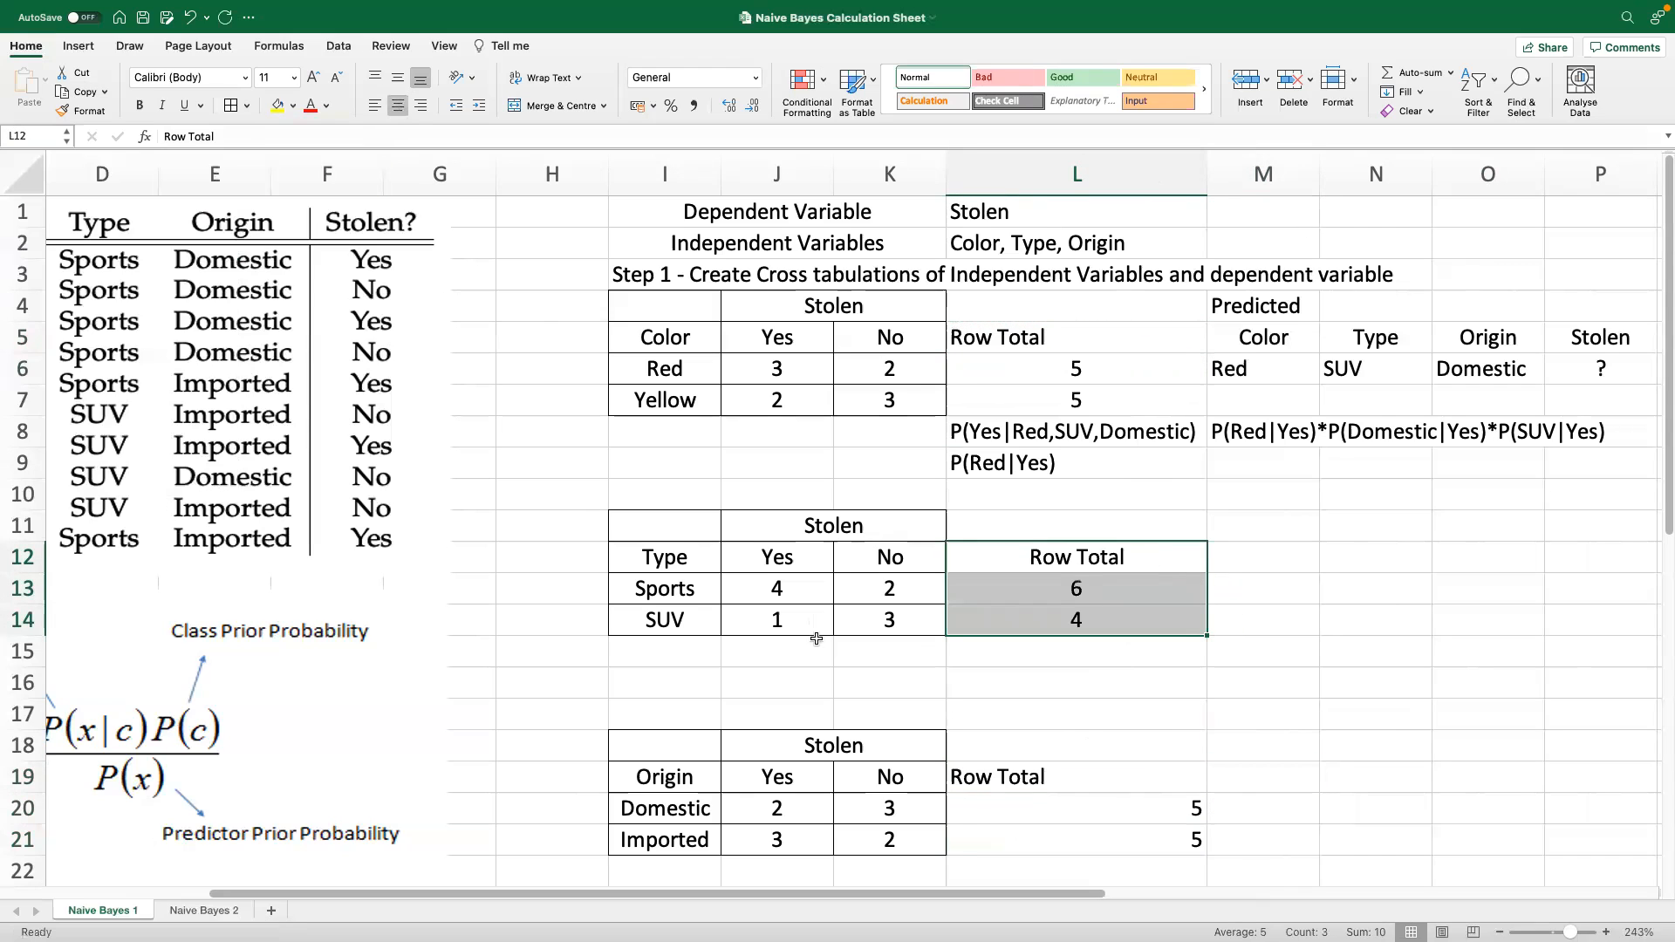
pyautogui.moveTo(1047, 777); pyautogui.dragTo(1122, 843)
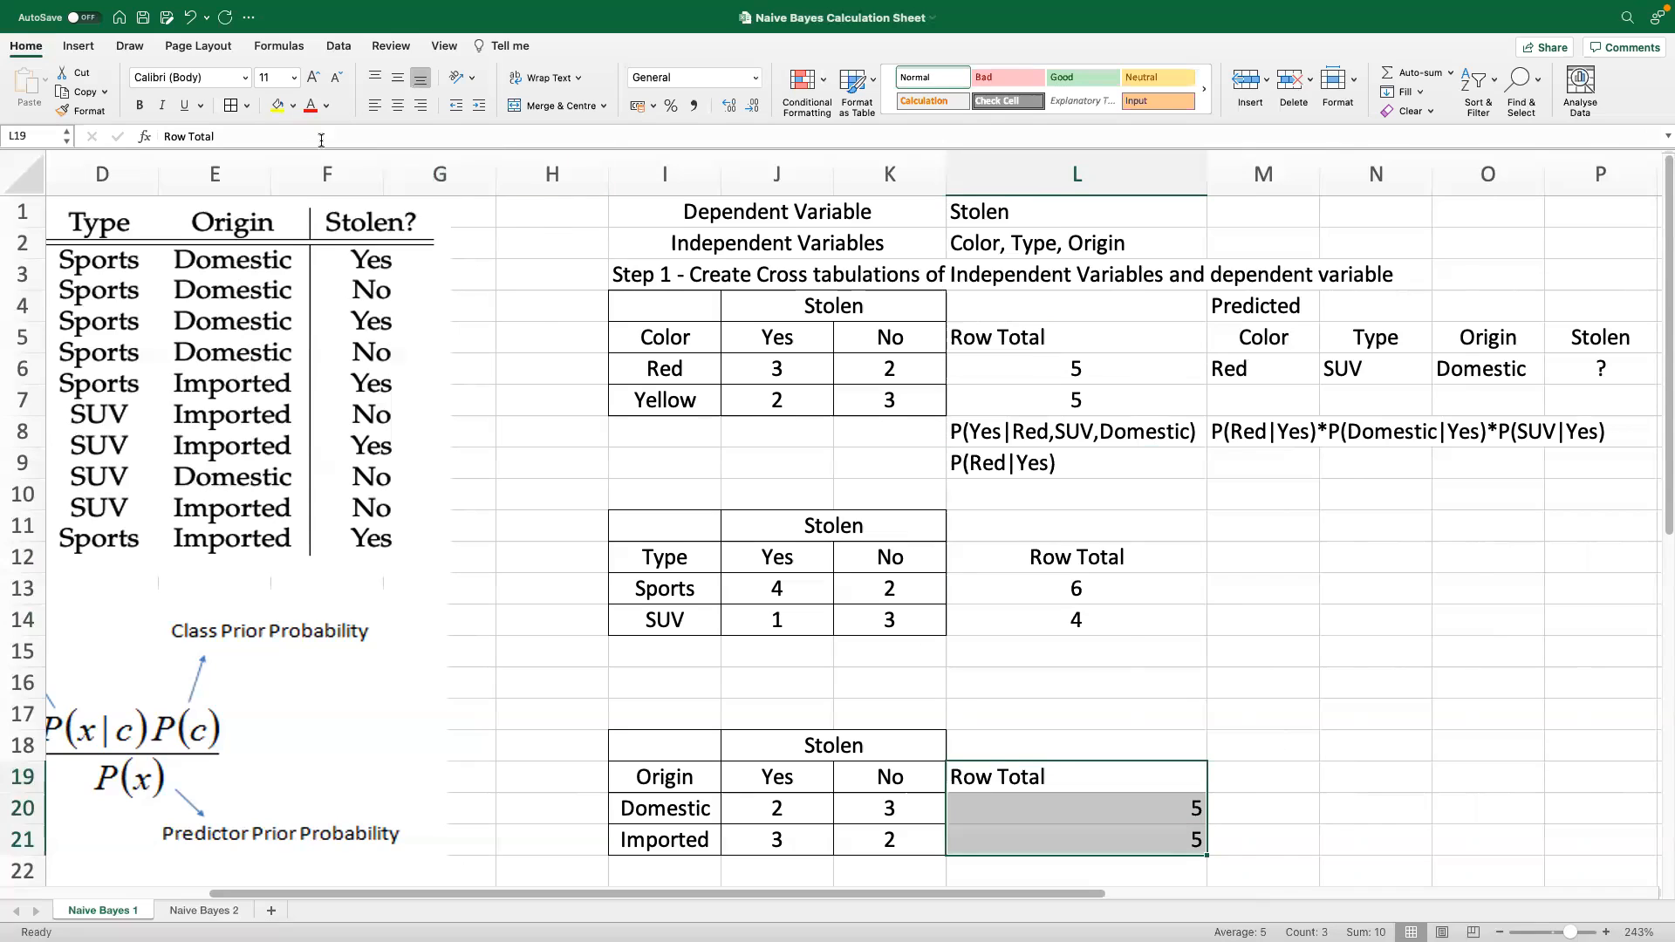
pyautogui.click(1093, 648)
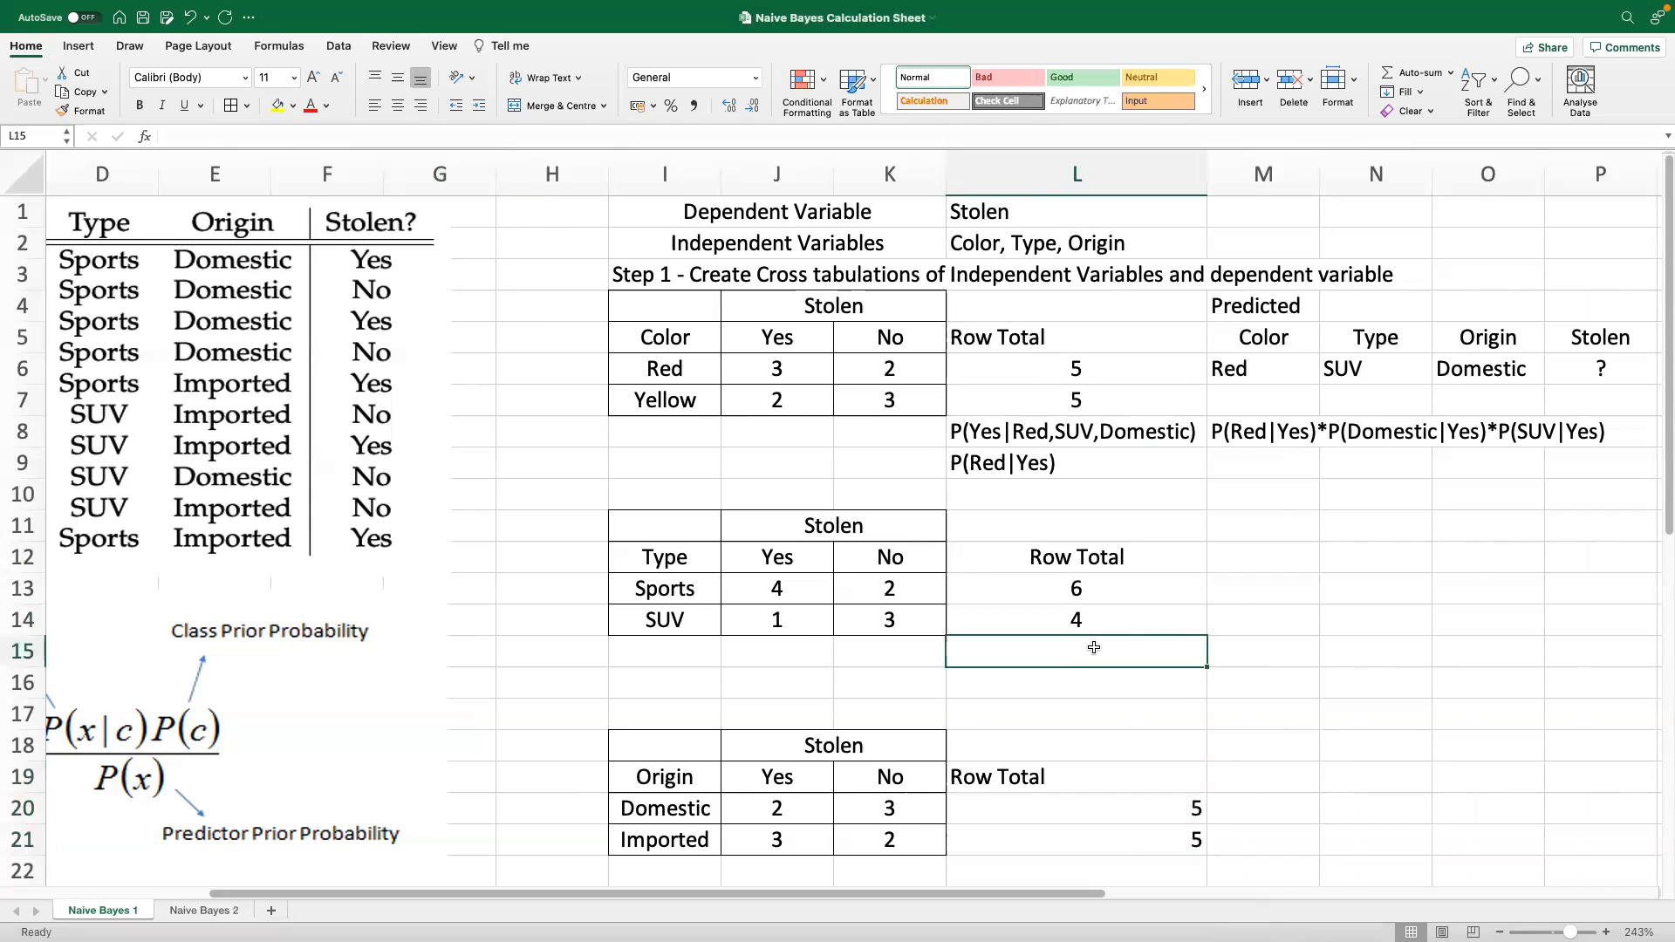
# Narrow column L and move the row 8 probability label and expression one column over, starting at M8
pyautogui.click(1092, 560)
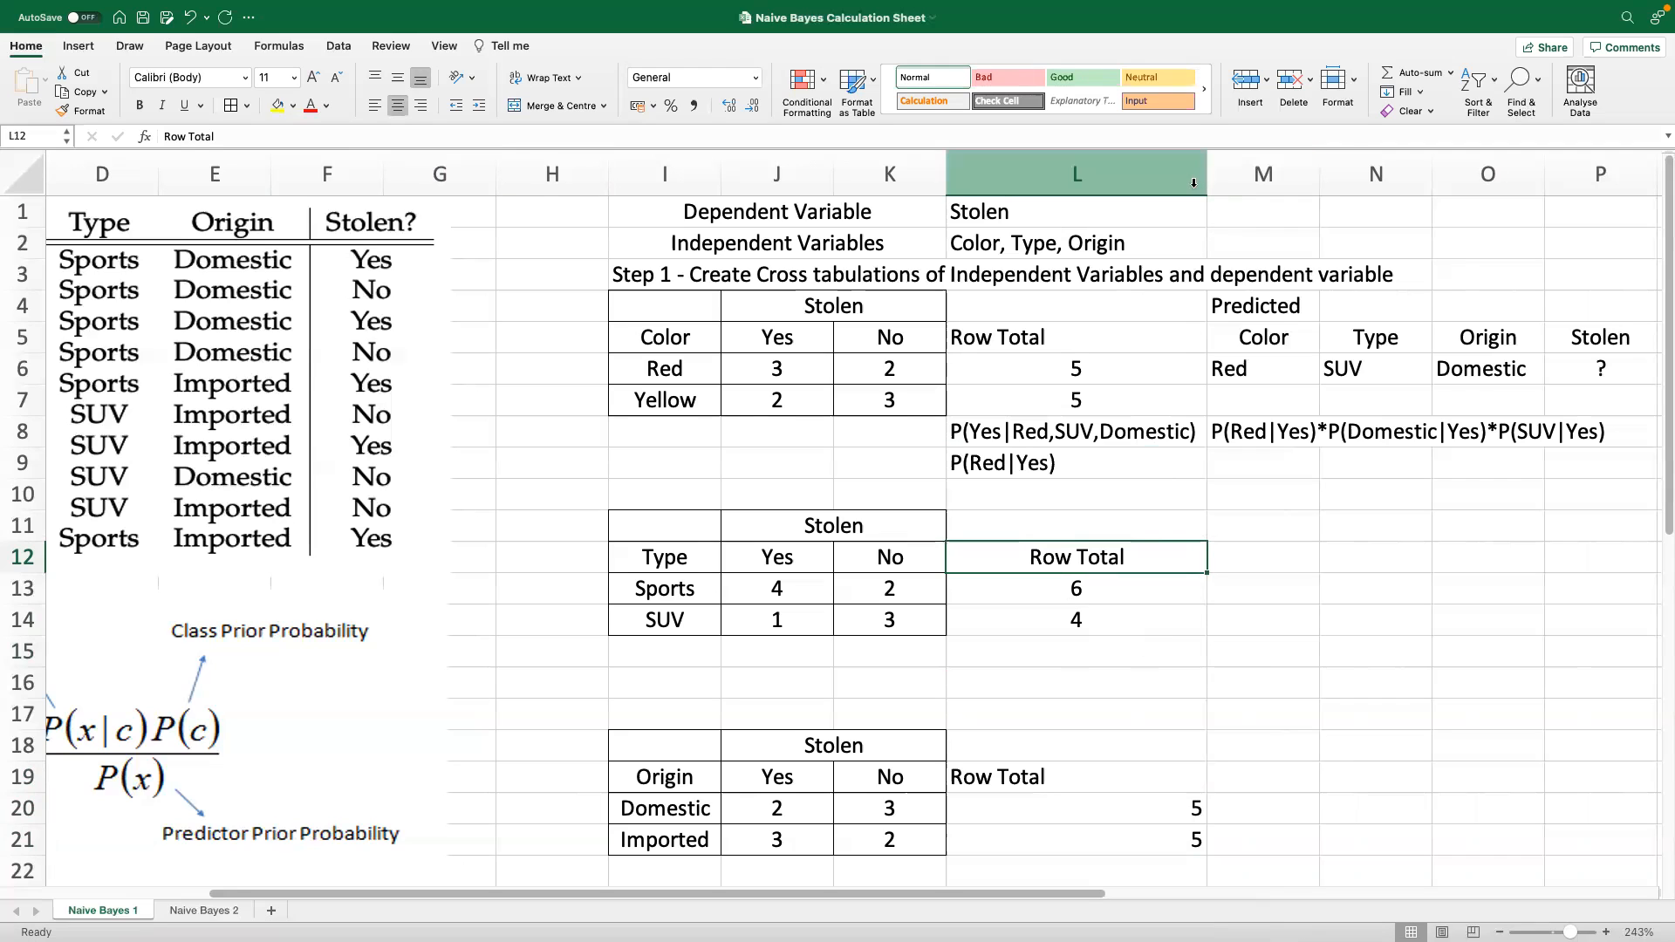
pyautogui.moveTo(1208, 166); pyautogui.dragTo(1089, 179)
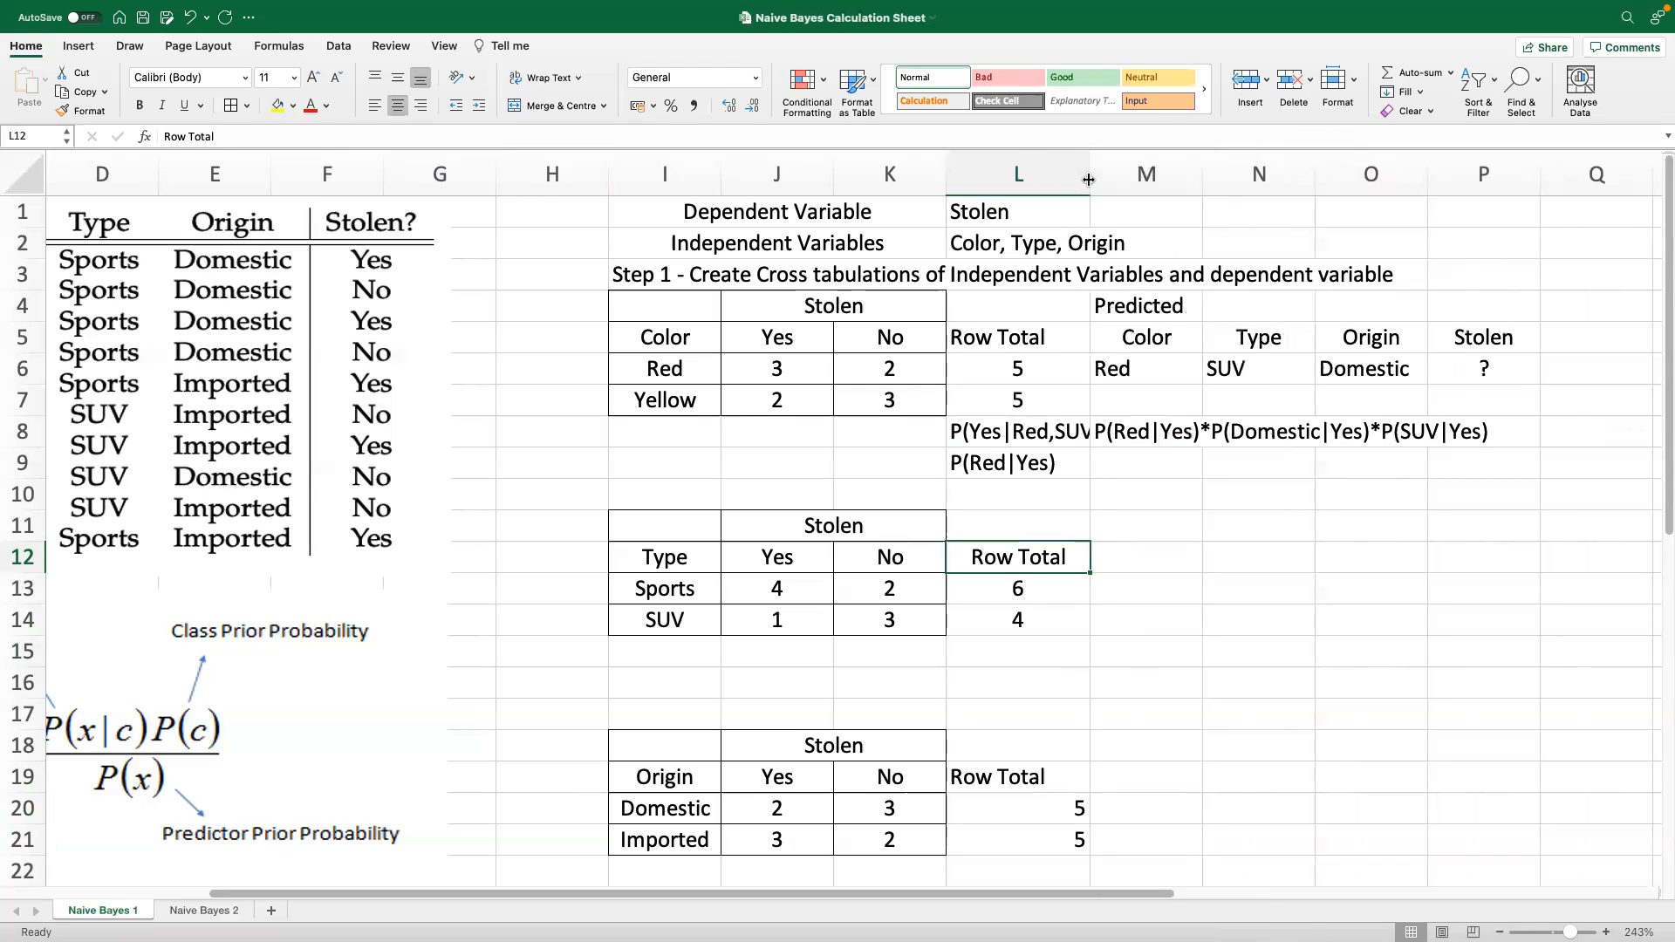
pyautogui.click(1002, 436)
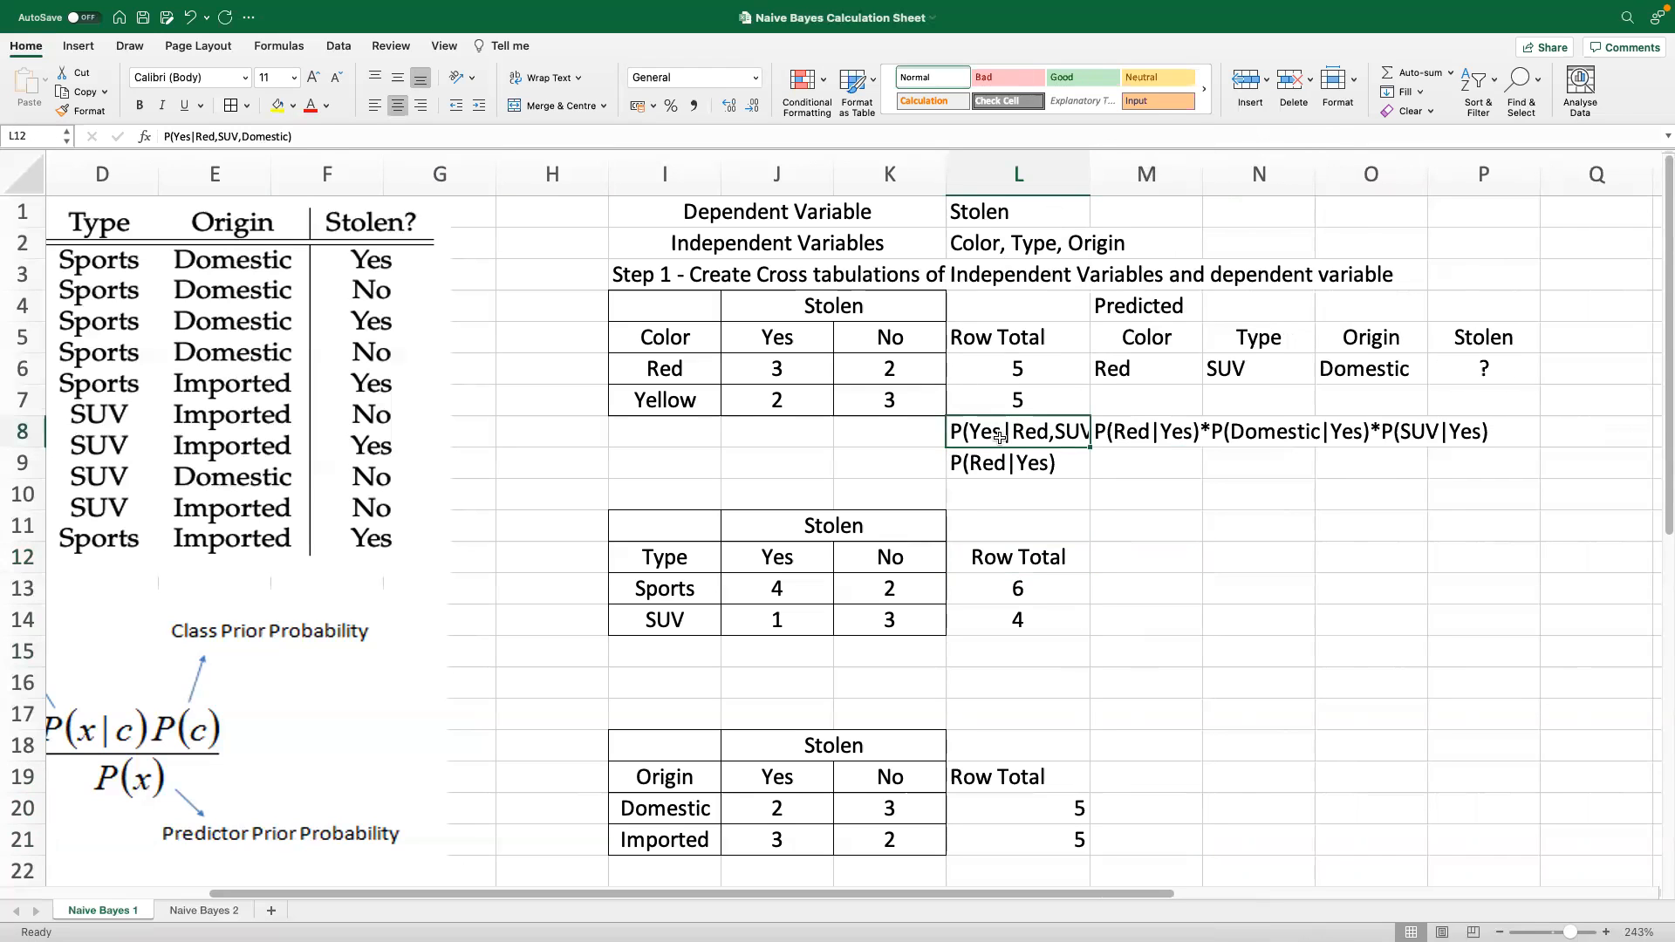
pyautogui.moveTo(1000, 437); pyautogui.dragTo(1468, 432)
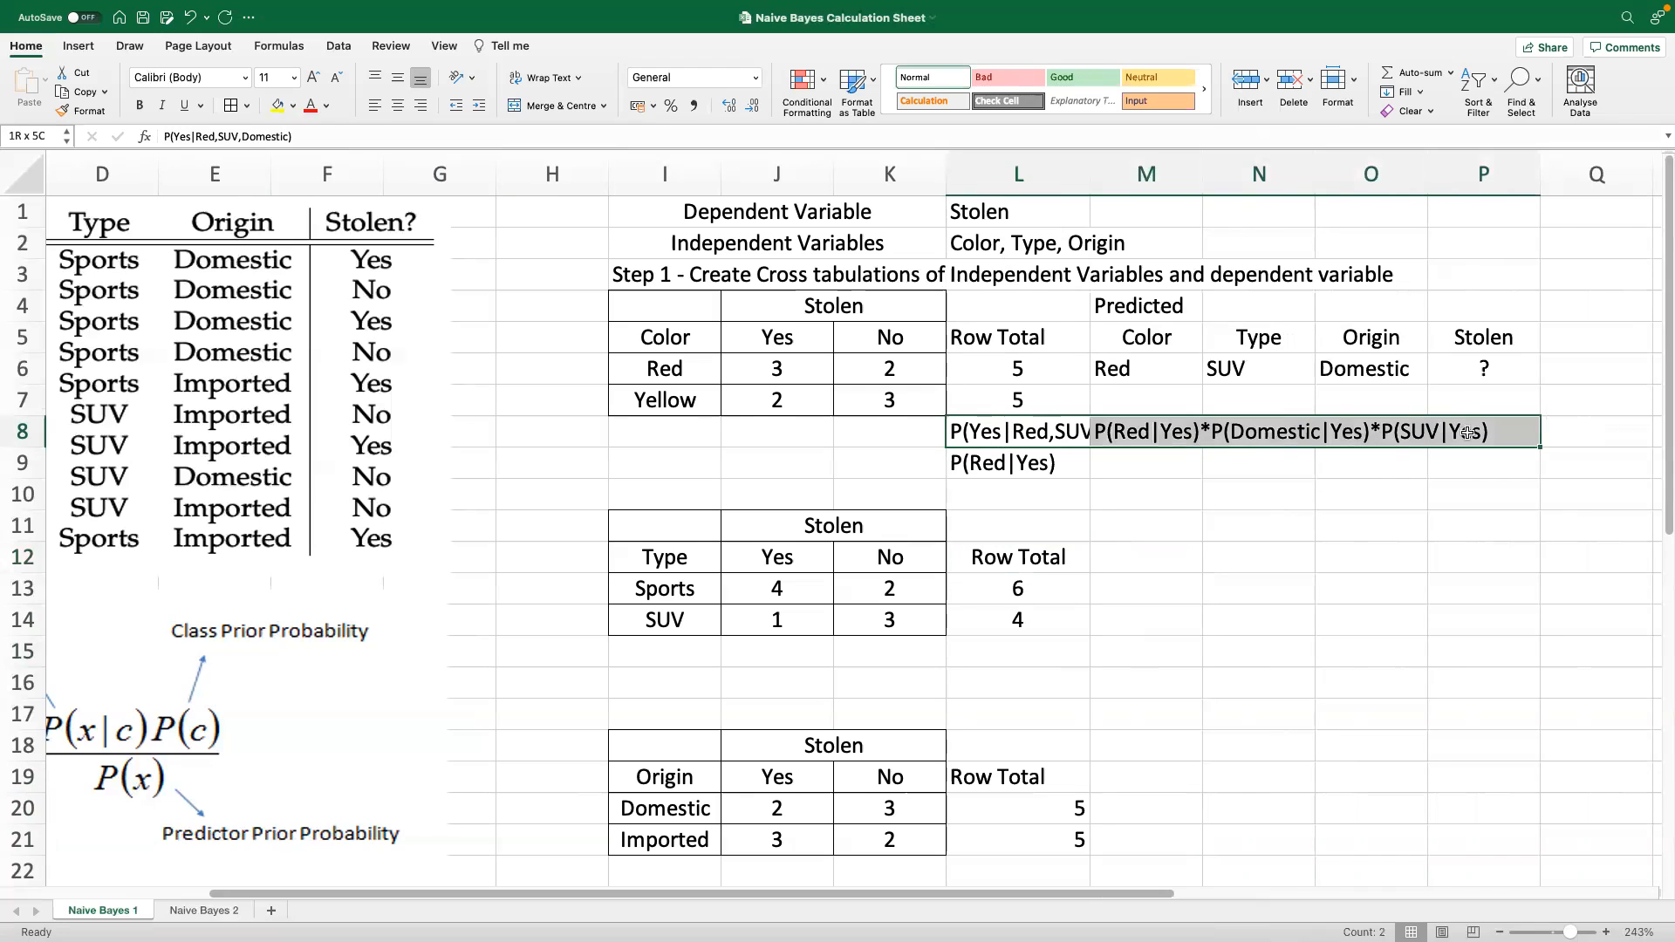
pyautogui.press('super+c')
pyautogui.click(1172, 433)
pyautogui.press('super+v')
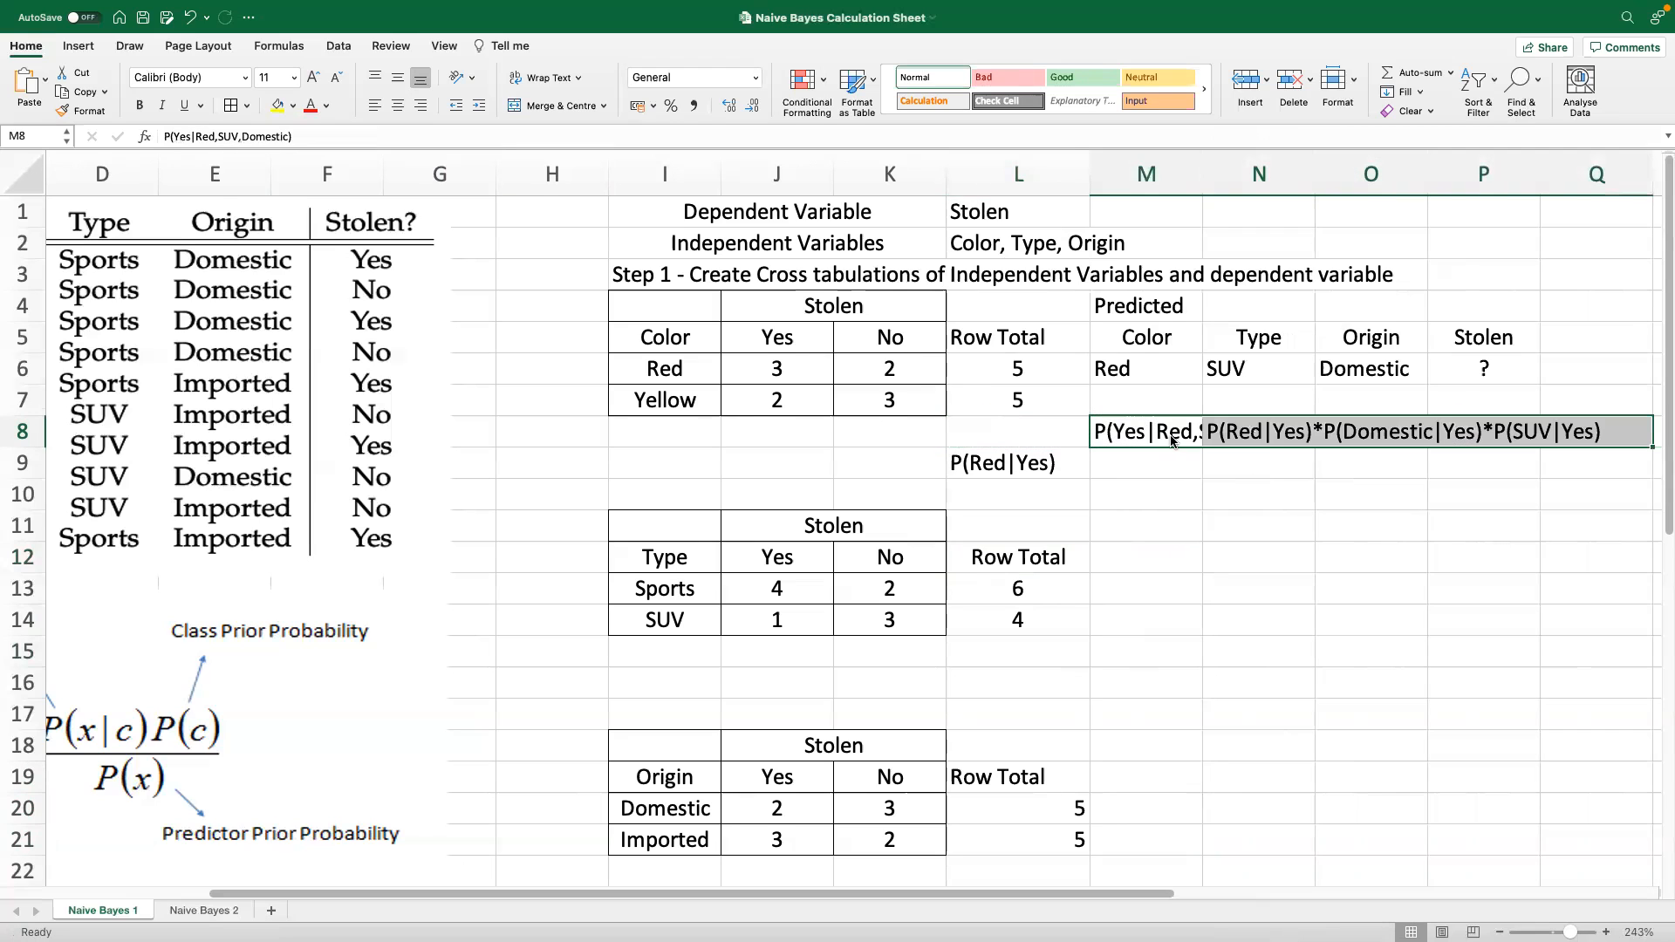
# Move the P(Red|Yes) label from L9 to M9
pyautogui.click(1169, 528)
pyautogui.click(1034, 464)
pyautogui.press('super+c')
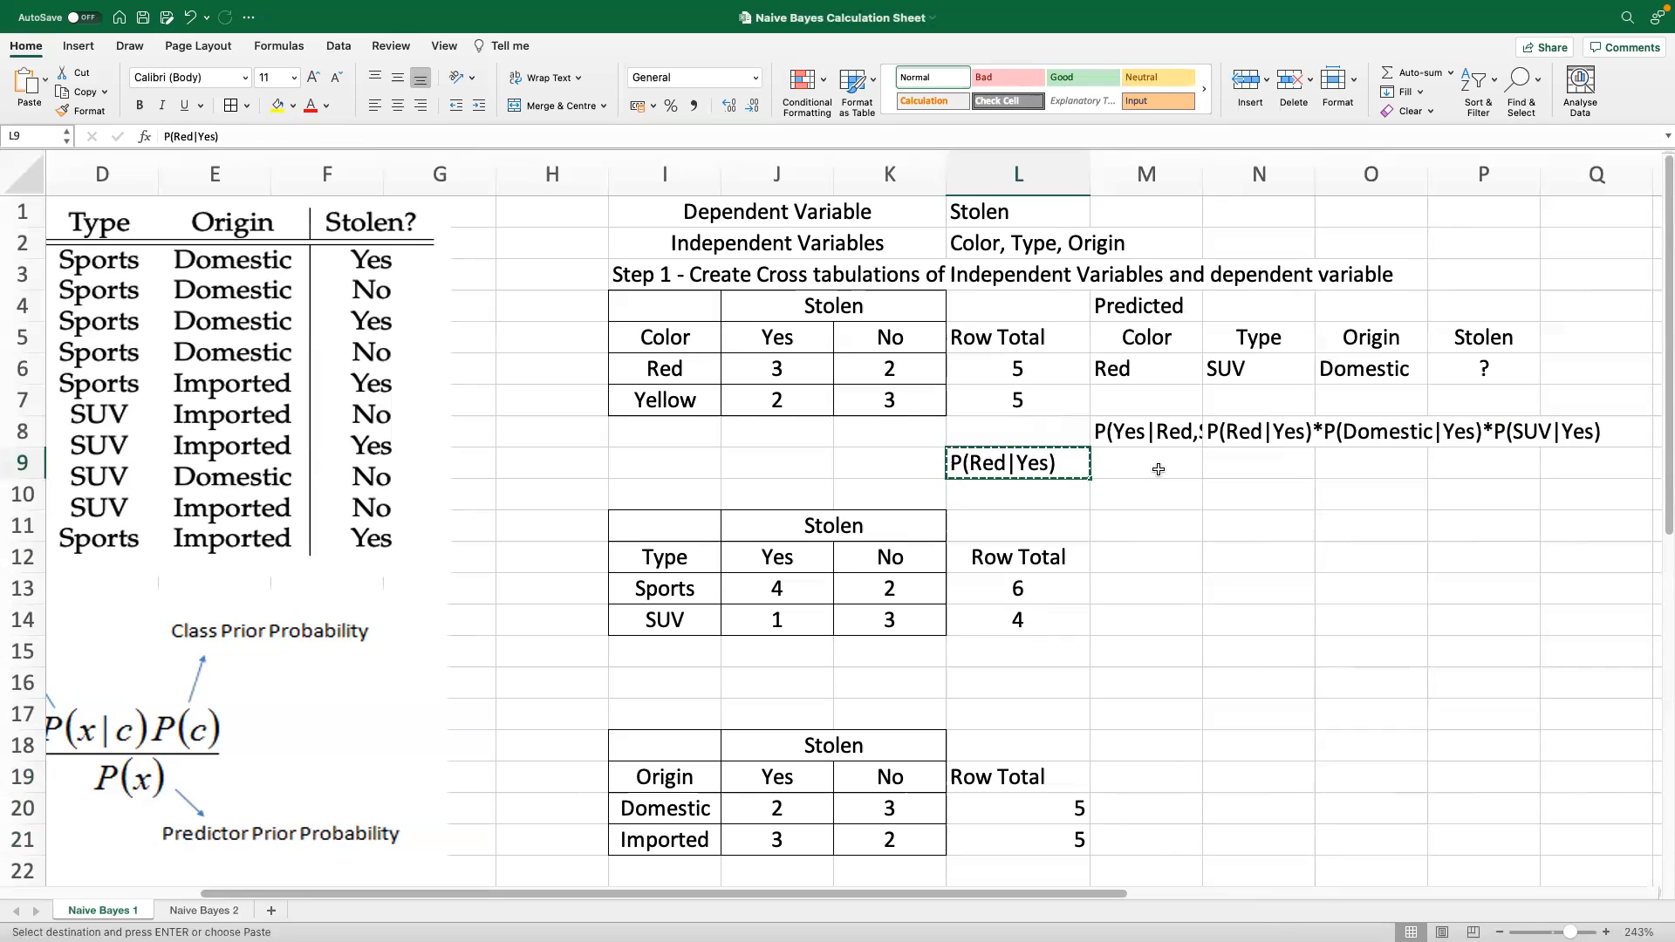
pyautogui.click(1158, 468)
pyautogui.press('super+v')
pyautogui.click(1206, 557)
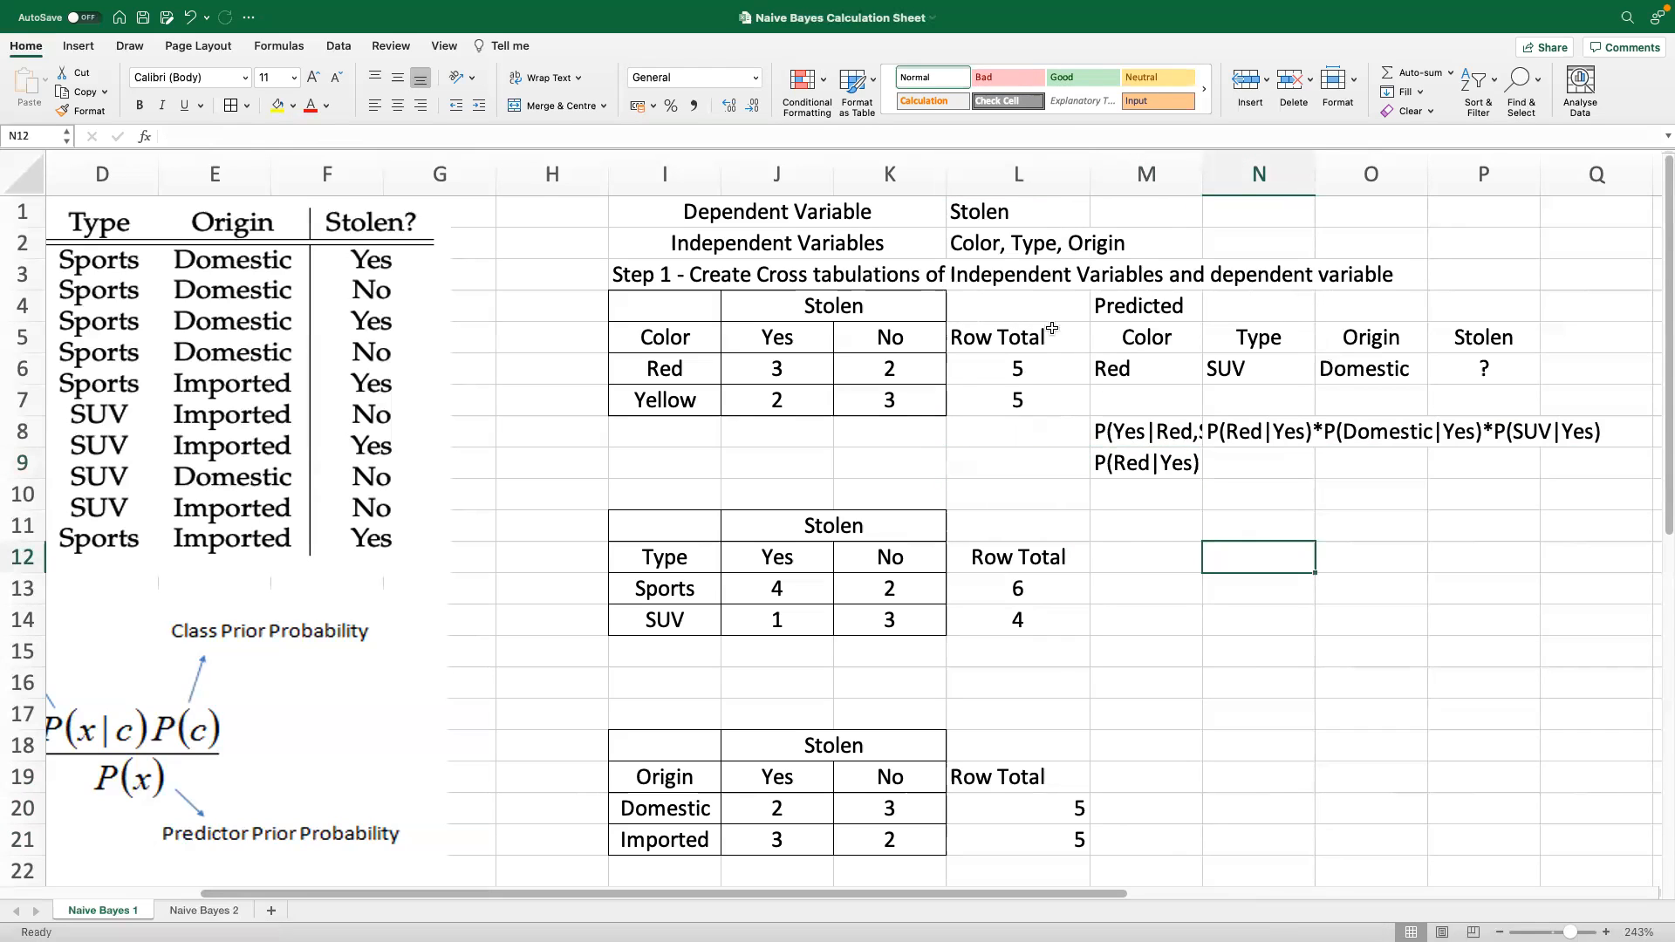
# Apply borders to the Color table in I4:L7 and the Type table in I11:L14, including their Row Total columns
pyautogui.moveTo(665, 305); pyautogui.dragTo(1017, 401)
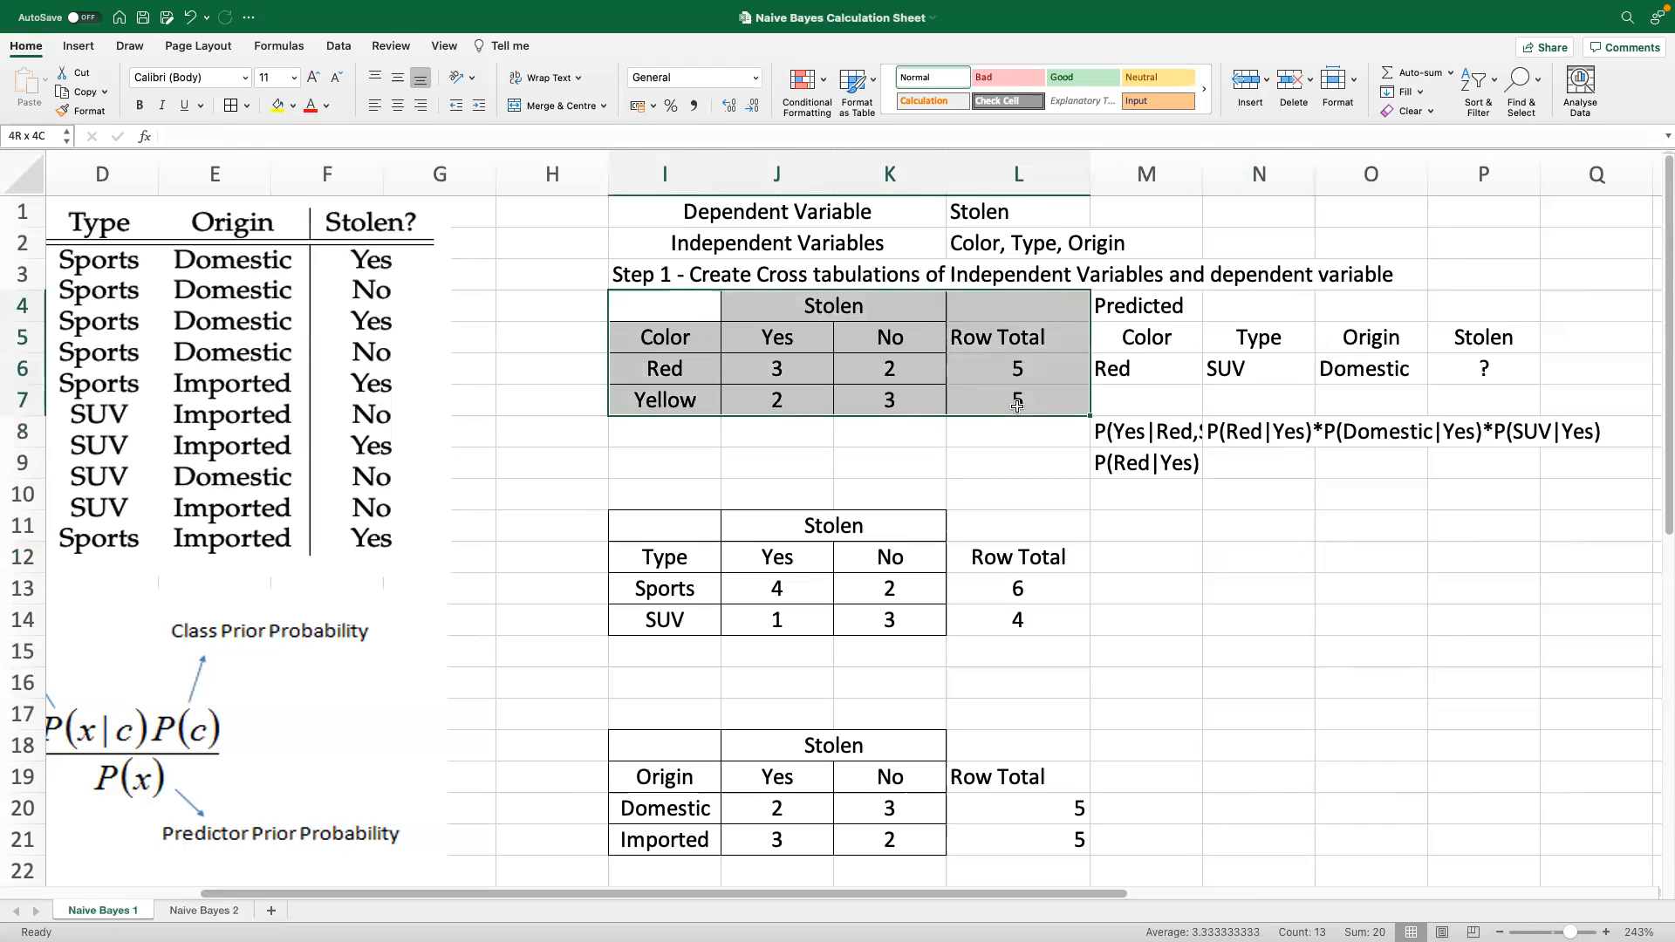
pyautogui.click(231, 106)
pyautogui.click(869, 556)
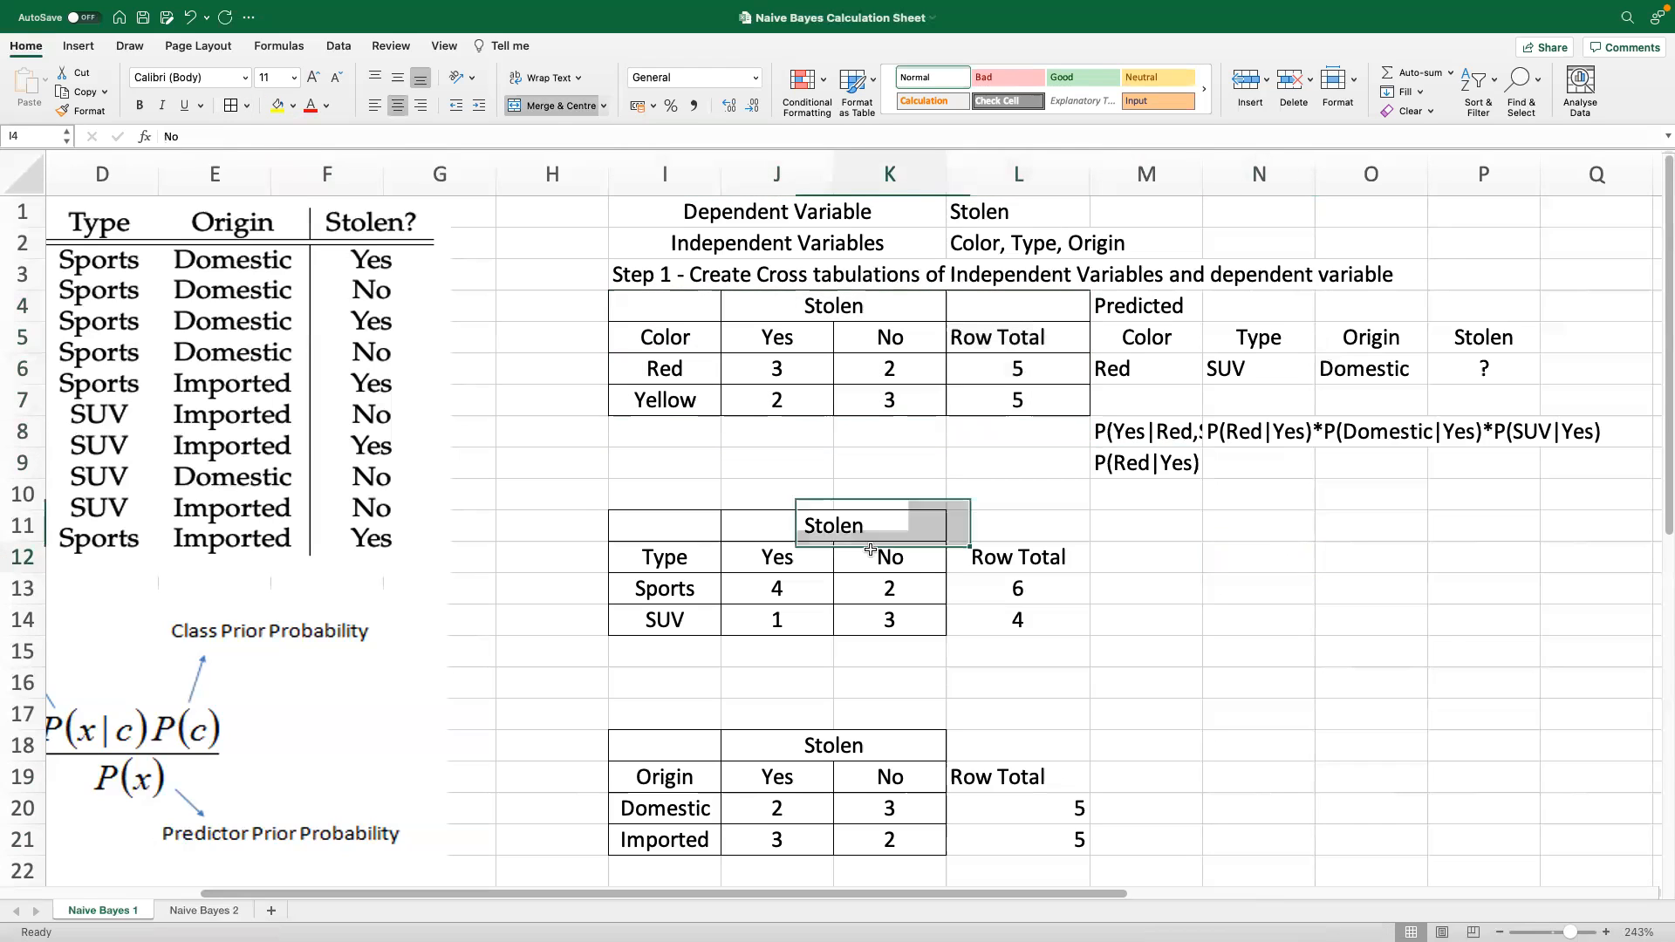
pyautogui.moveTo(678, 529); pyautogui.dragTo(992, 630)
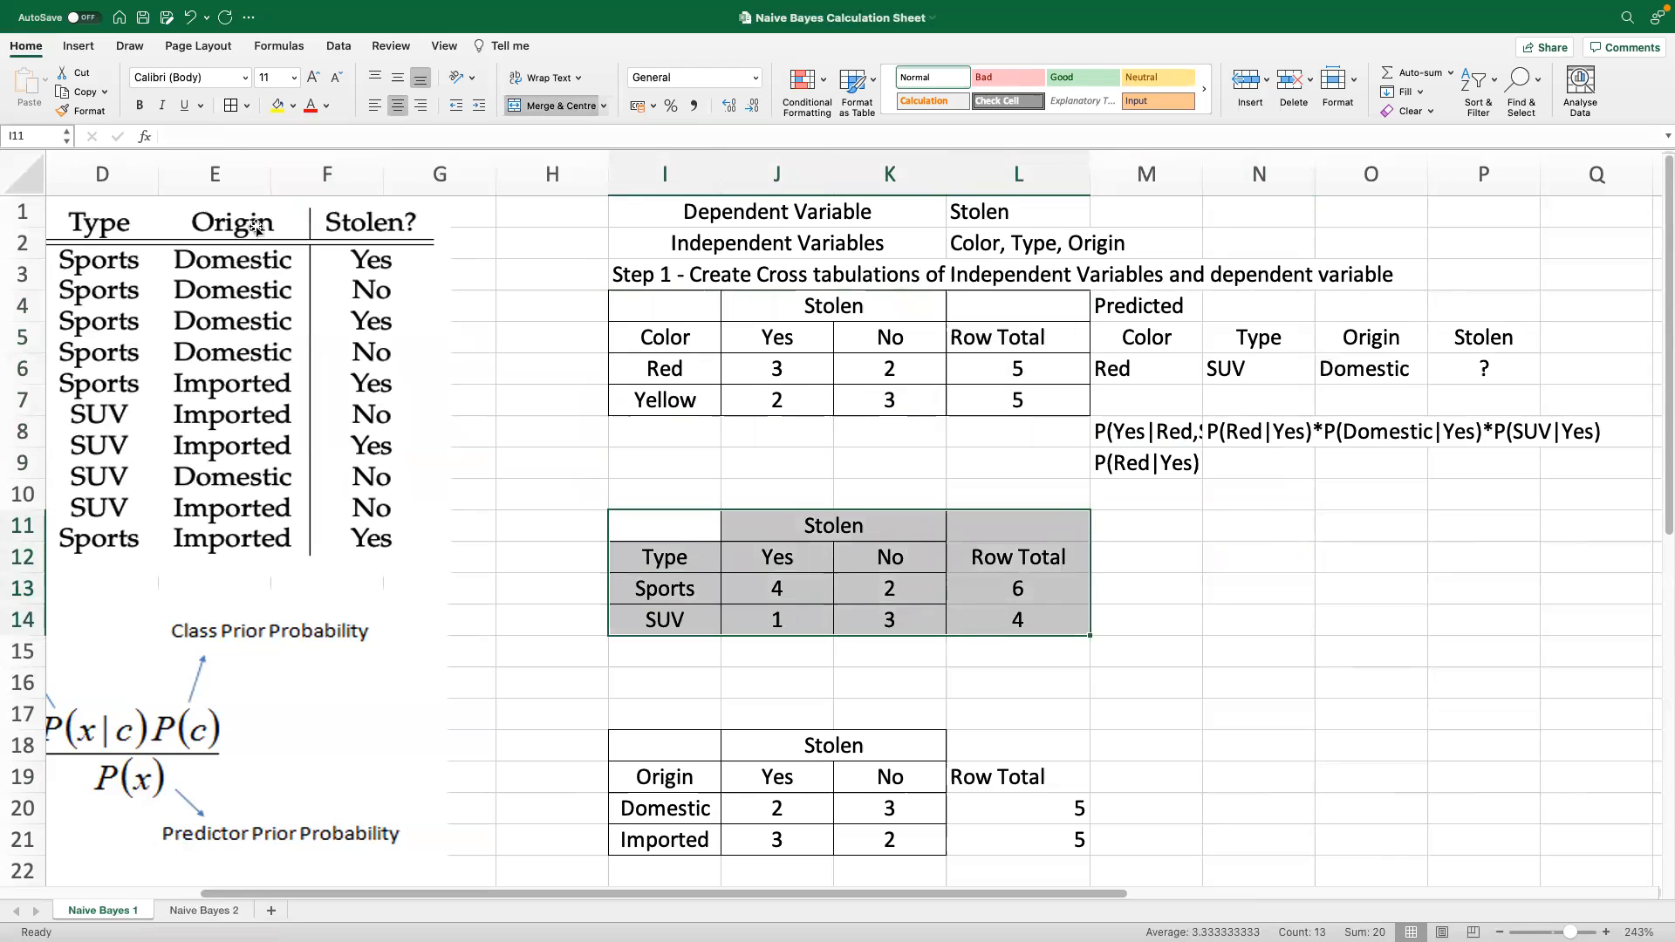
pyautogui.click(231, 106)
# Border and center the Origin table in I18:L21, including its Row Total column, and save the workbook
pyautogui.moveTo(664, 743); pyautogui.dragTo(992, 836)
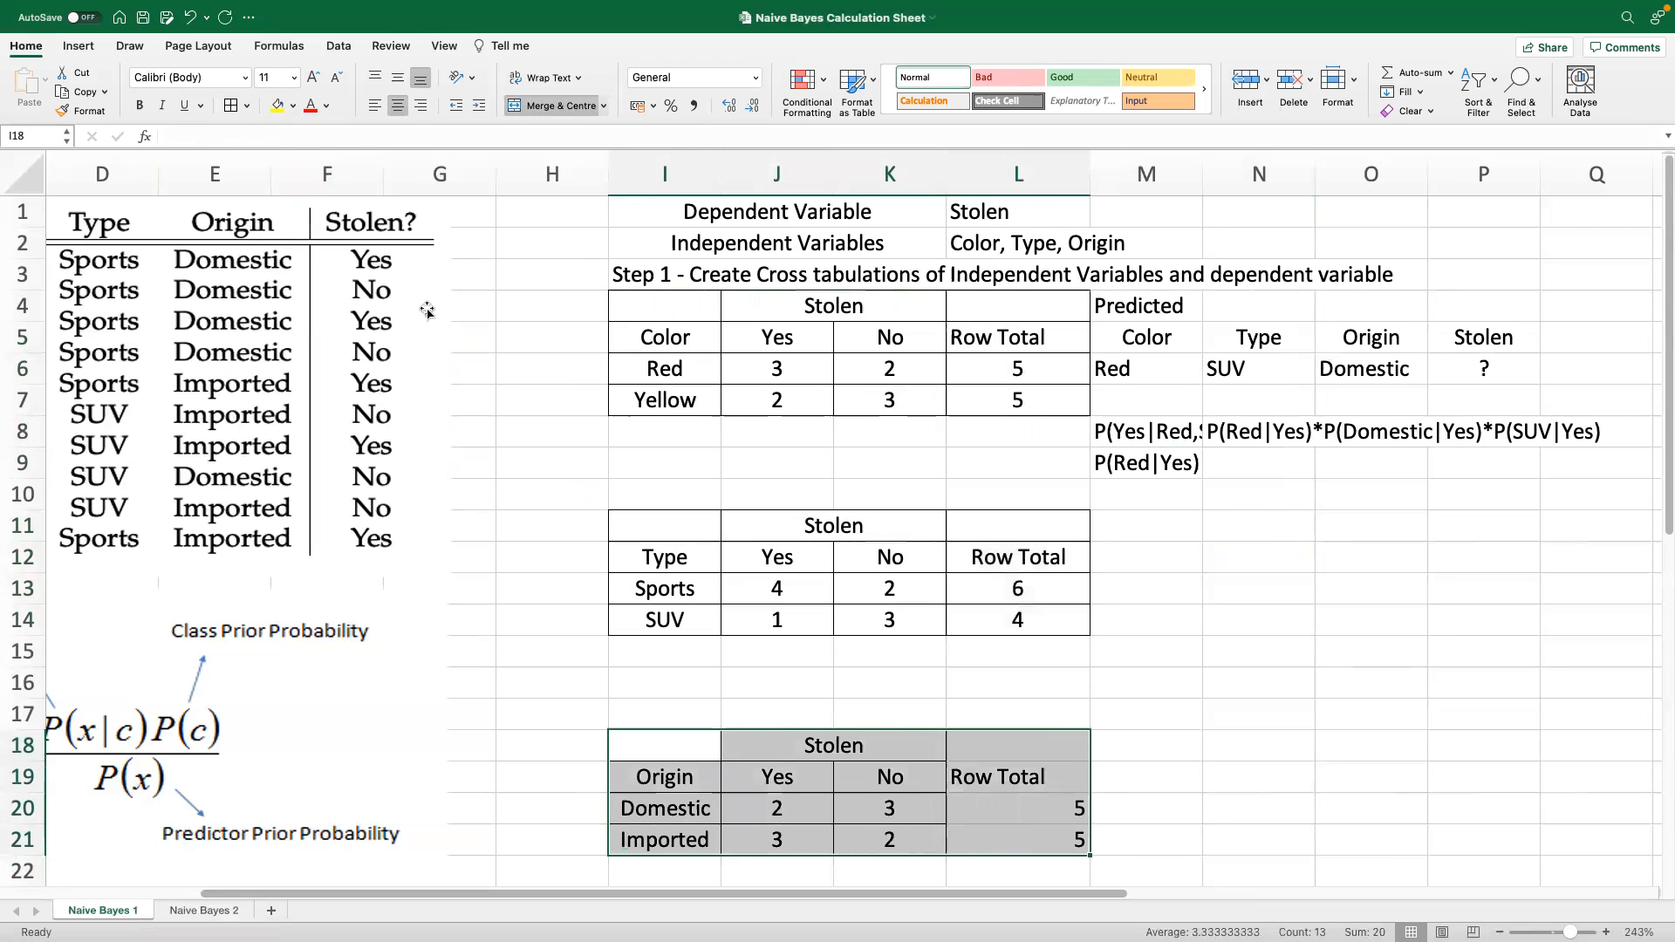
pyautogui.click(398, 105)
pyautogui.click(398, 106)
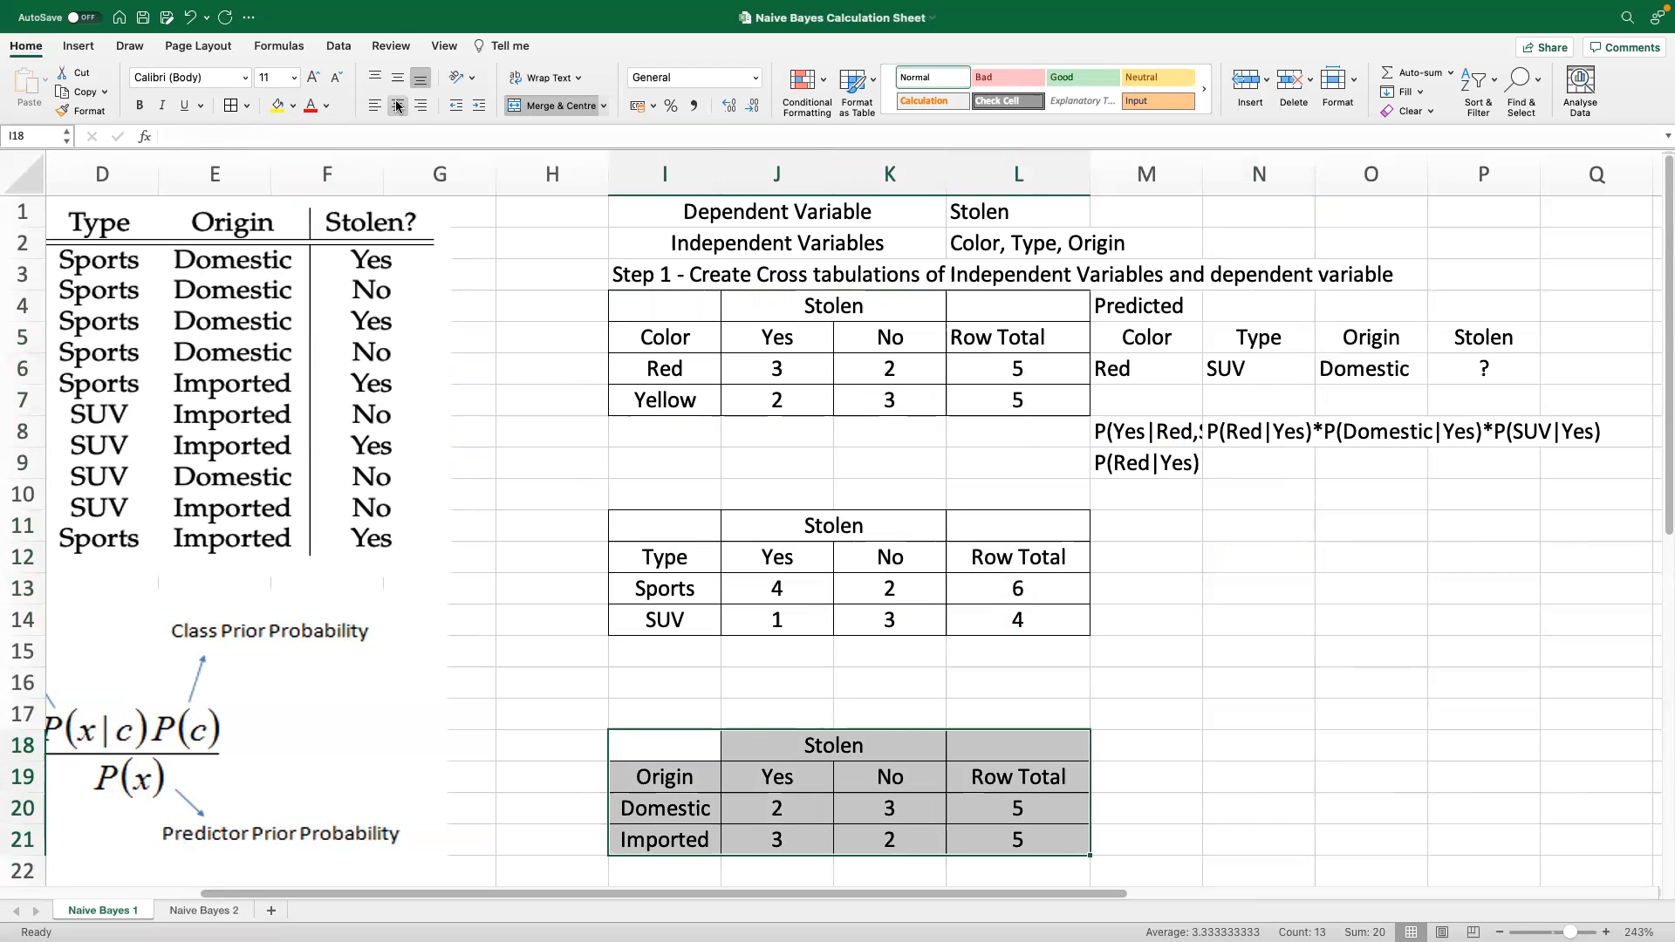
pyautogui.click(870, 539)
pyautogui.press('super+s')
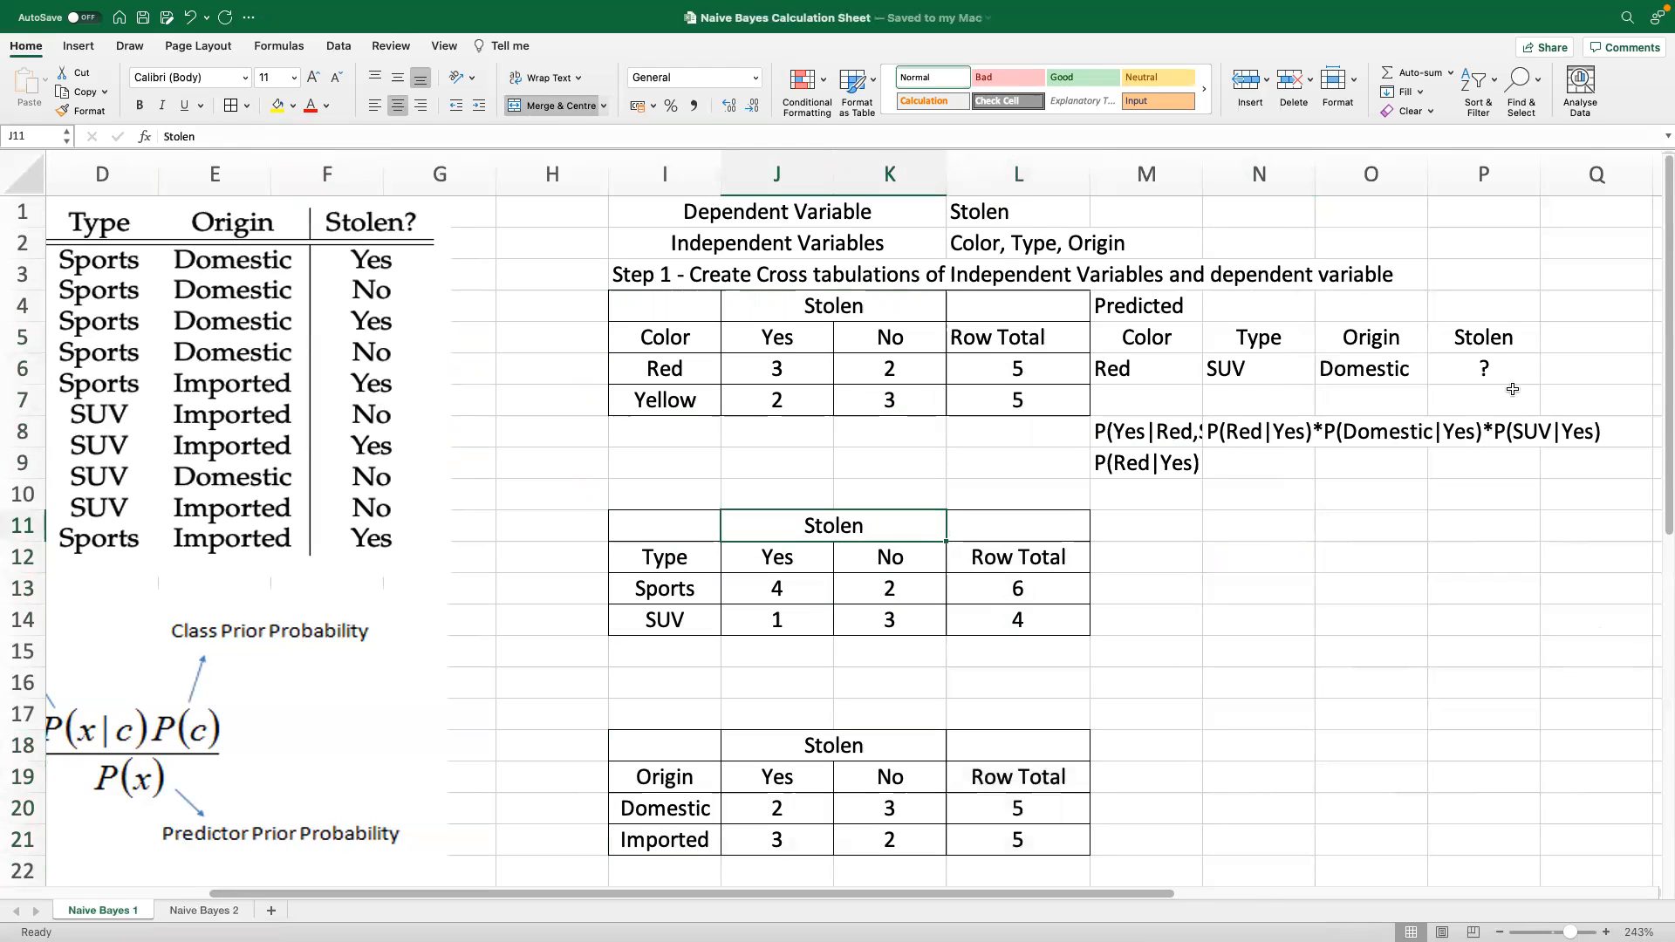
# Widen column M to fit its labels and calculate P(Red|Yes) in N9 with =J6/L6
pyautogui.moveTo(1203, 173); pyautogui.dragTo(1351, 174)
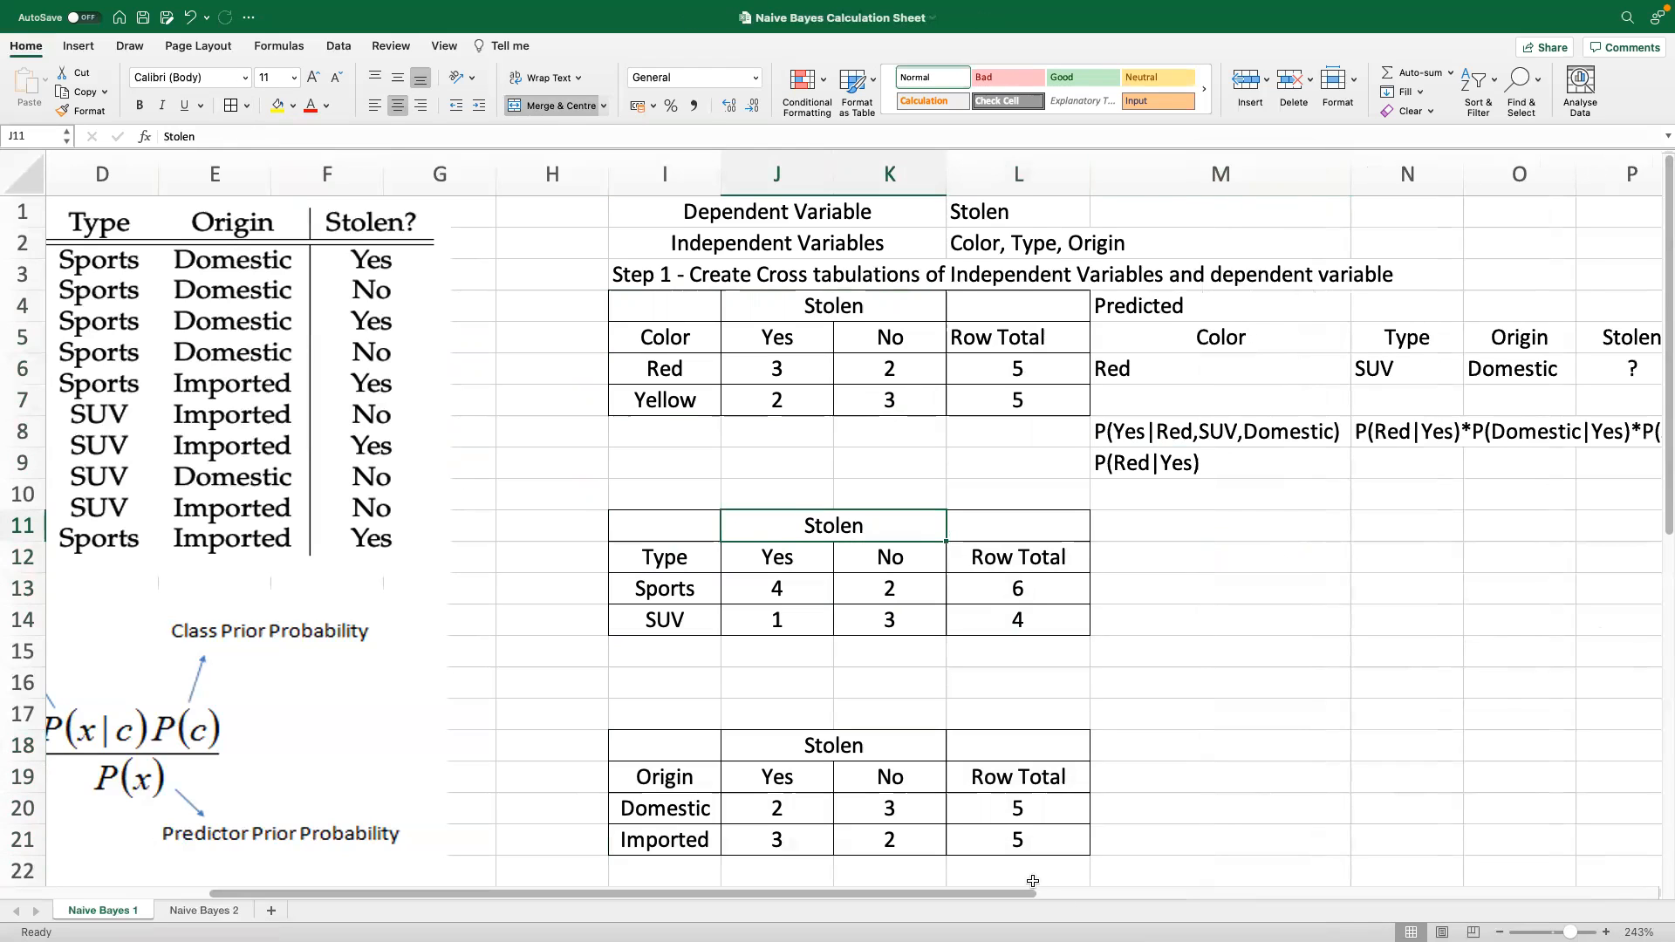
pyautogui.moveTo(1018, 890); pyautogui.dragTo(1151, 892)
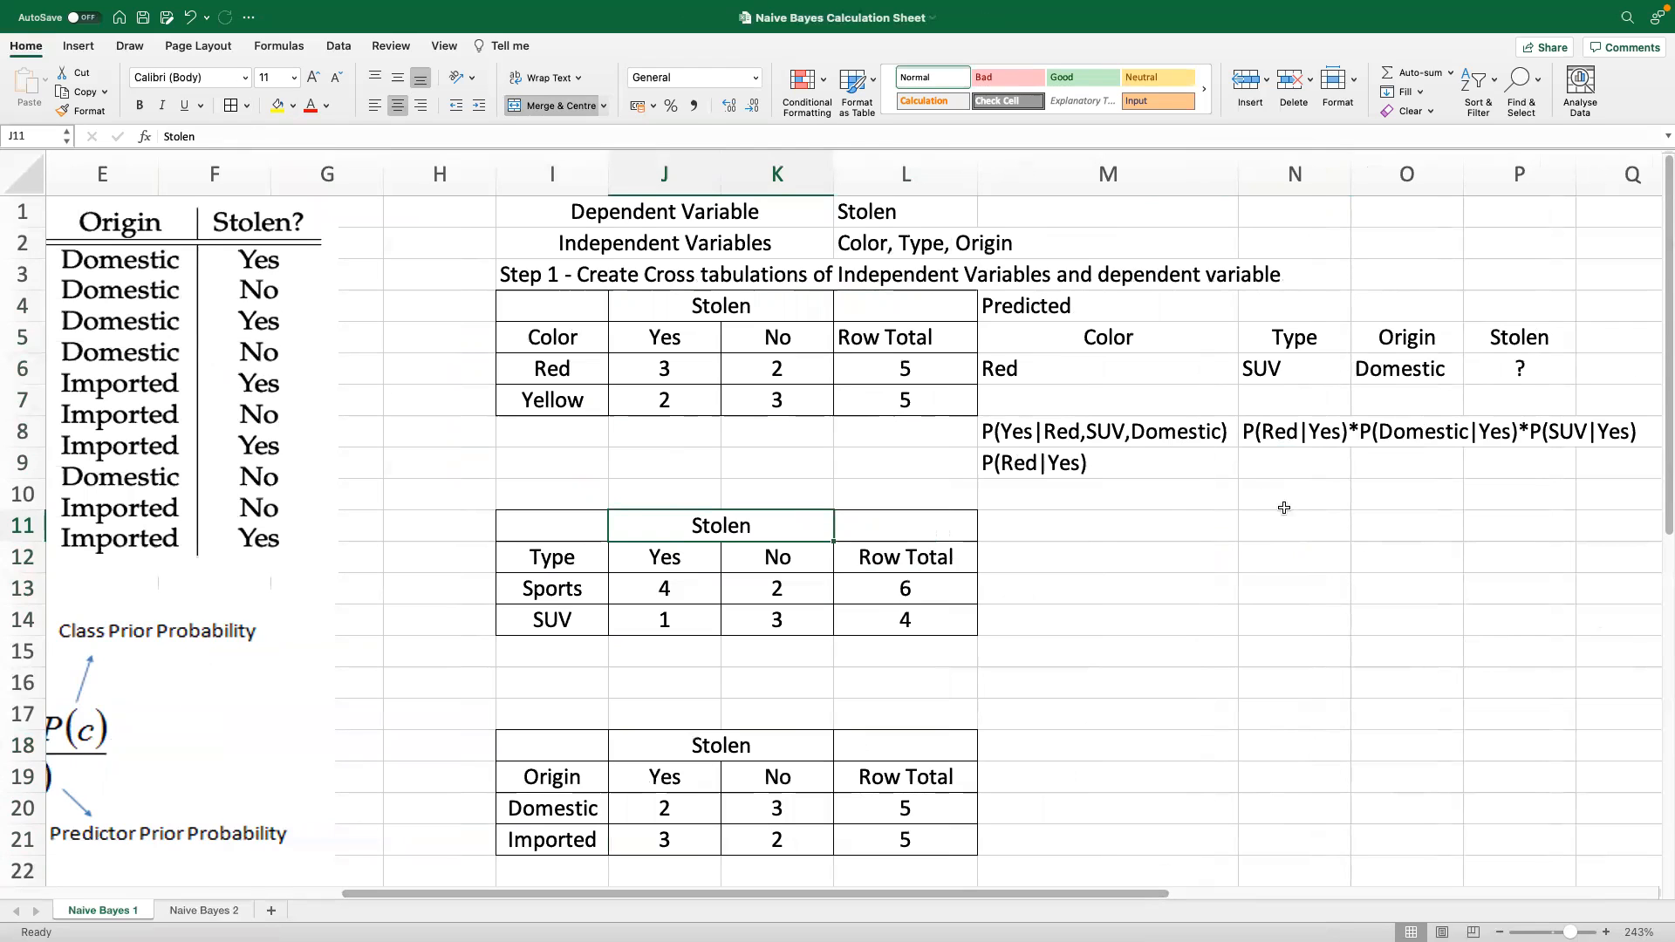
pyautogui.click(1180, 465)
pyautogui.click(1284, 464)
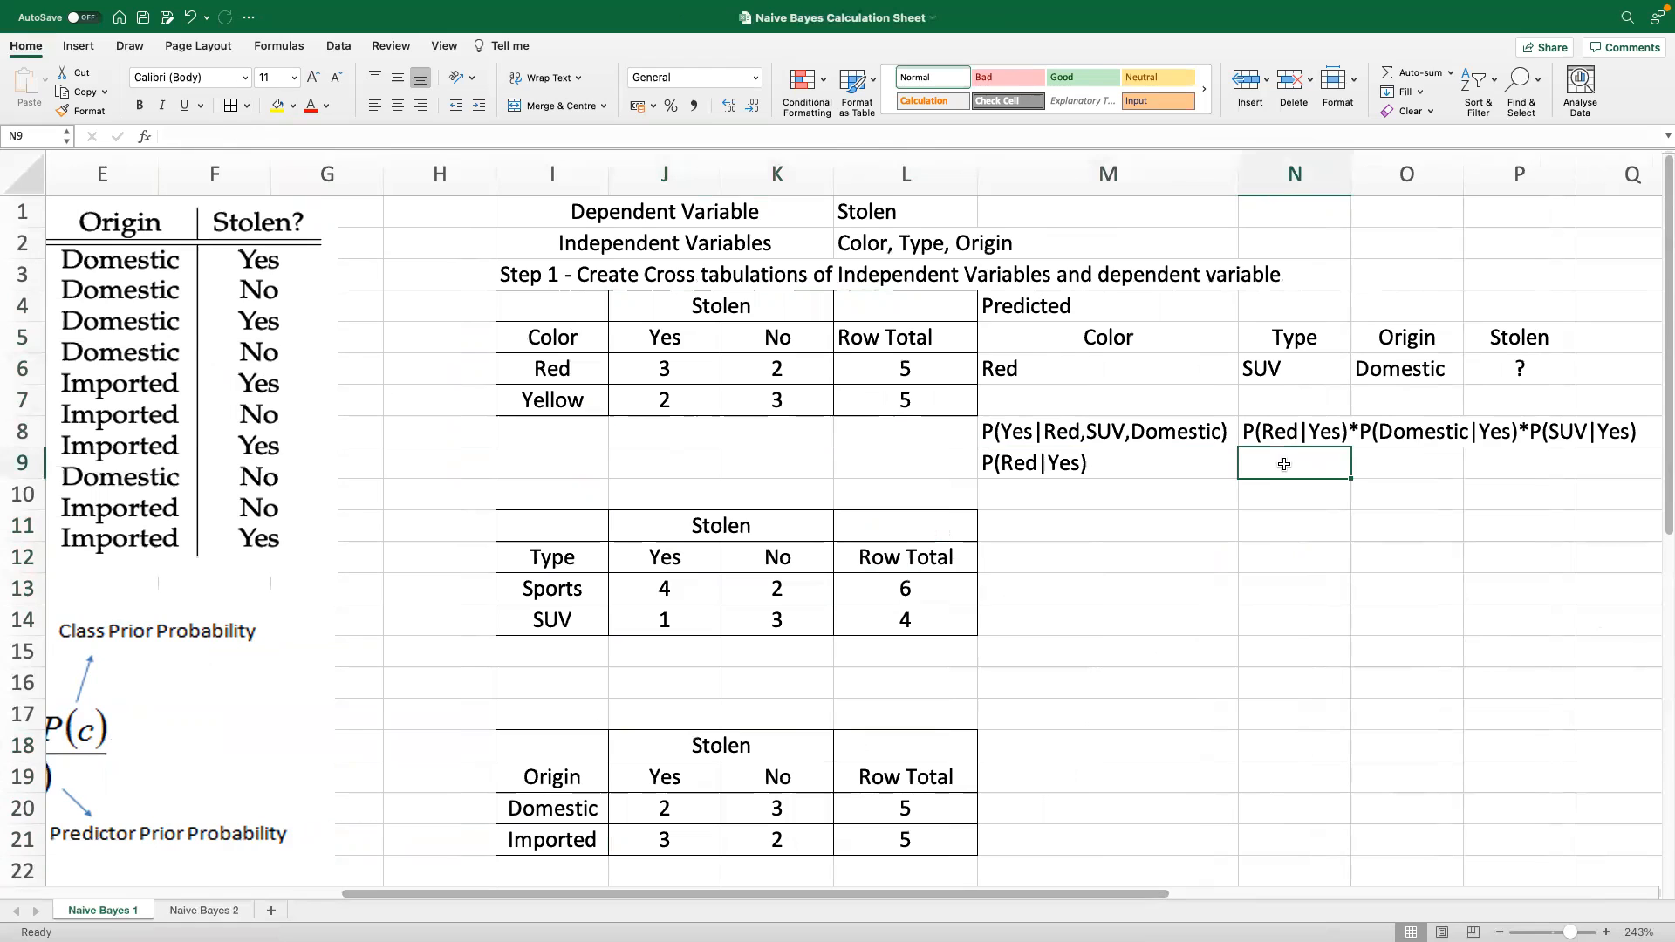
pyautogui.write('=')
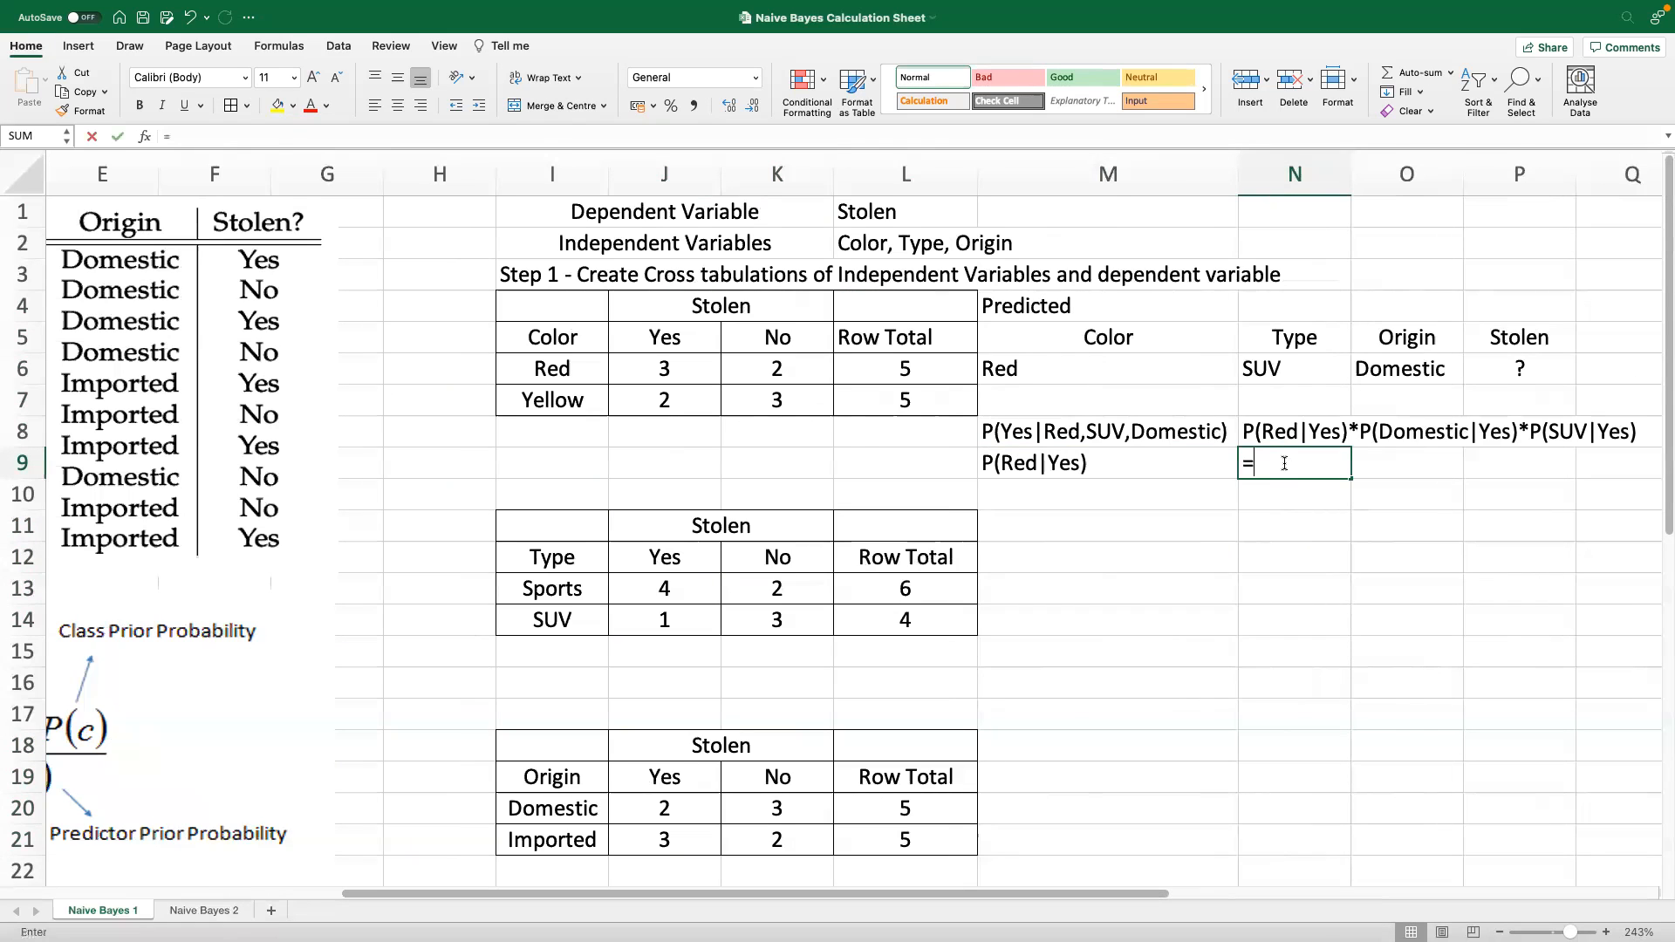
pyautogui.click(686, 364)
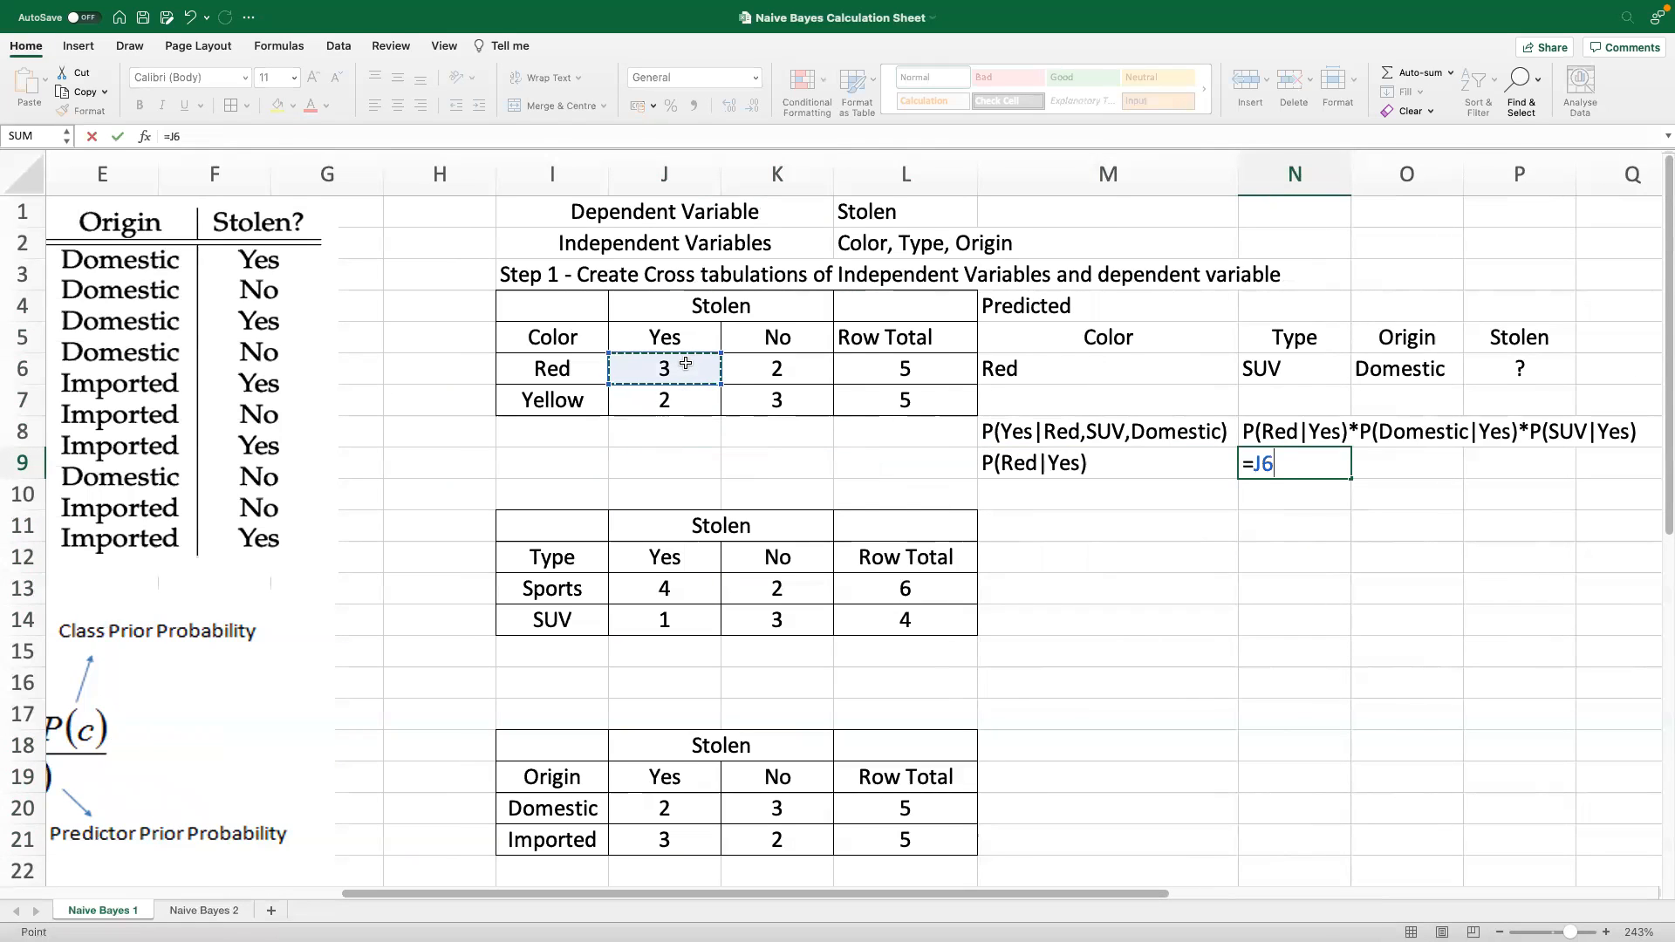
pyautogui.write('/')
pyautogui.click(889, 363)
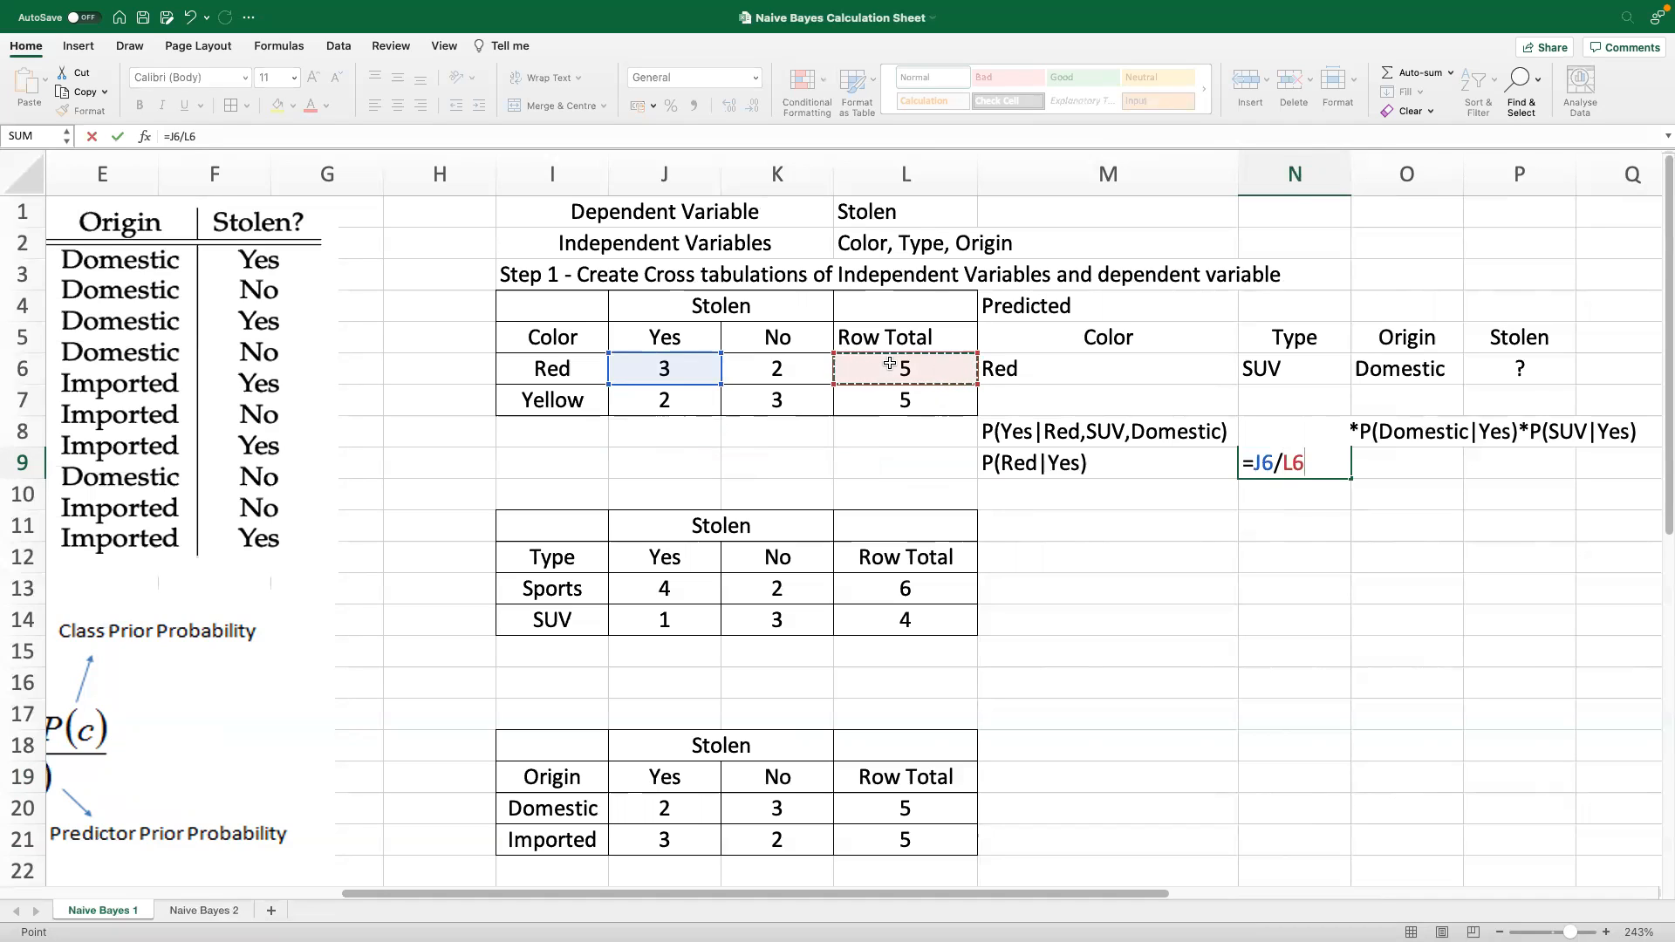
pyautogui.press('Return')
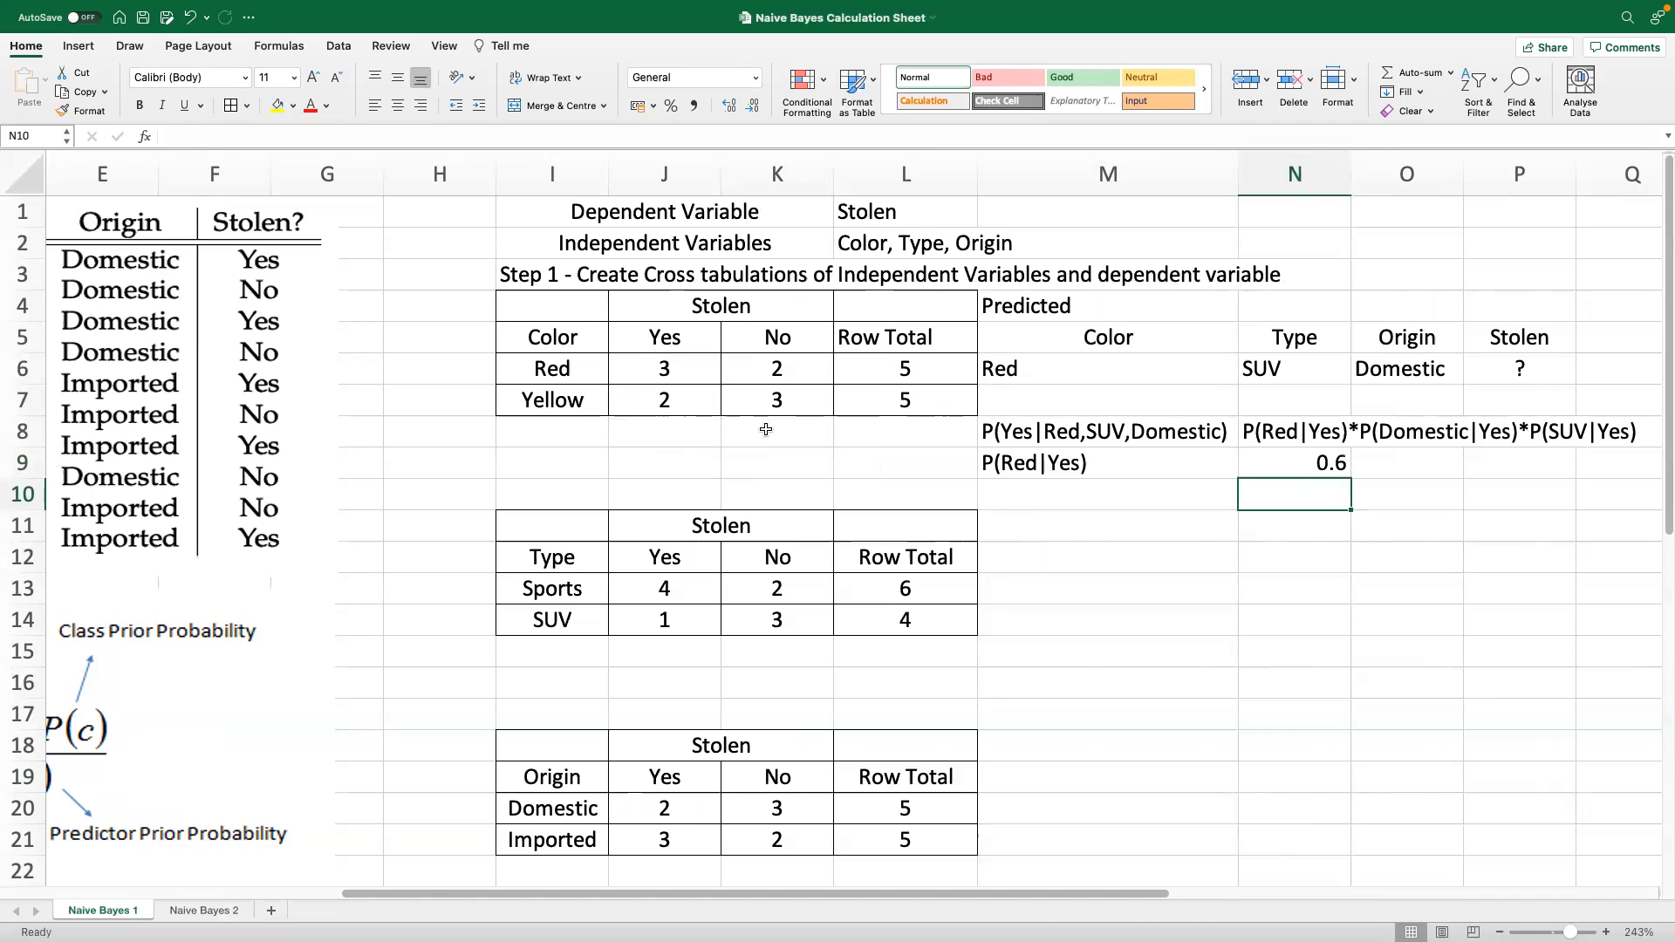
# Enter the label P(Domestic|Yes) in M10, below the P(Red|Yes) label
pyautogui.click(1043, 486)
pyautogui.write('P')
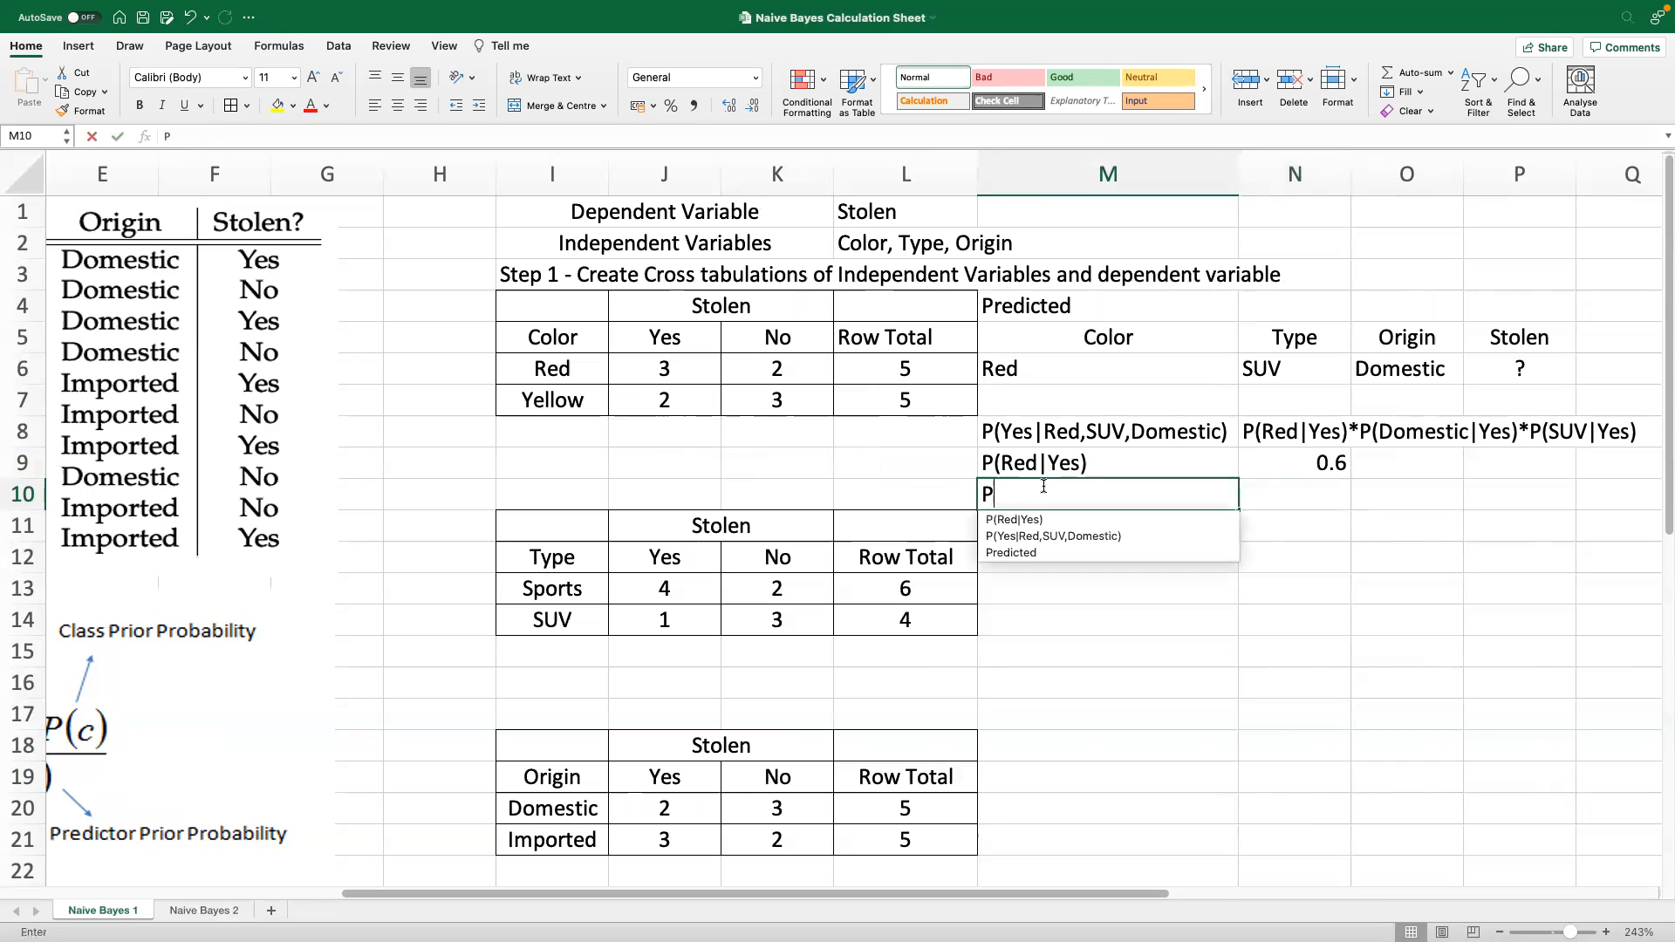
pyautogui.write('(Do')
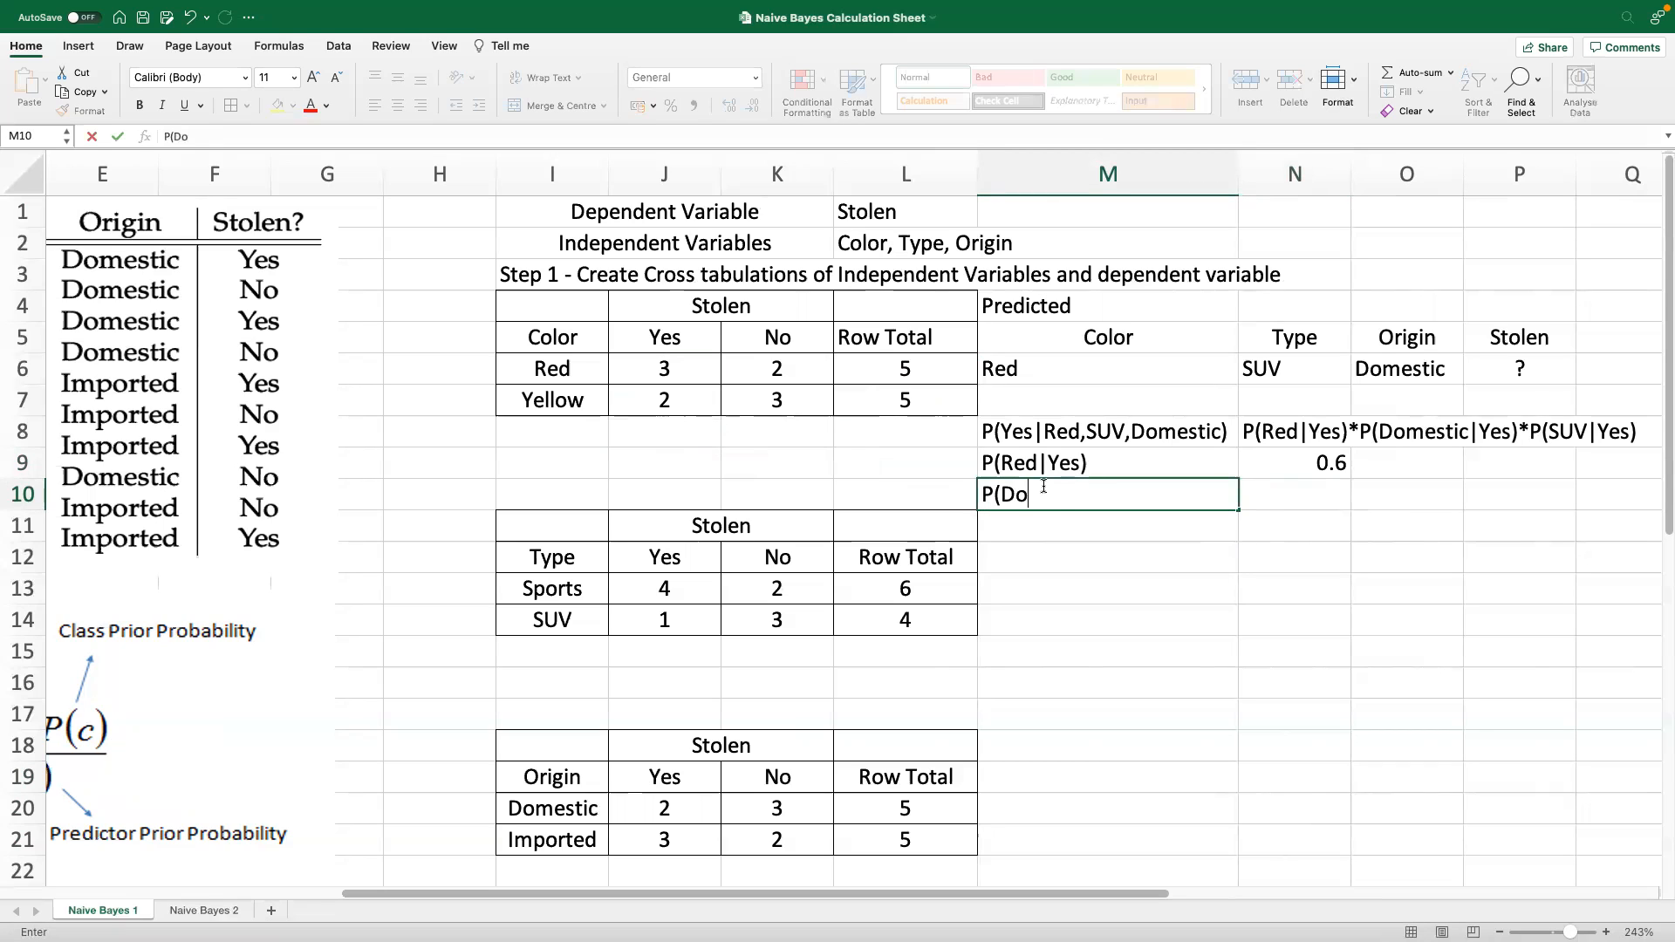
pyautogui.write('mestic|Yes)')
# Calculate the P(Domestic|Yes) value in N10 with =J20/L20 from the Origin table
pyautogui.click(1315, 499)
pyautogui.write('=')
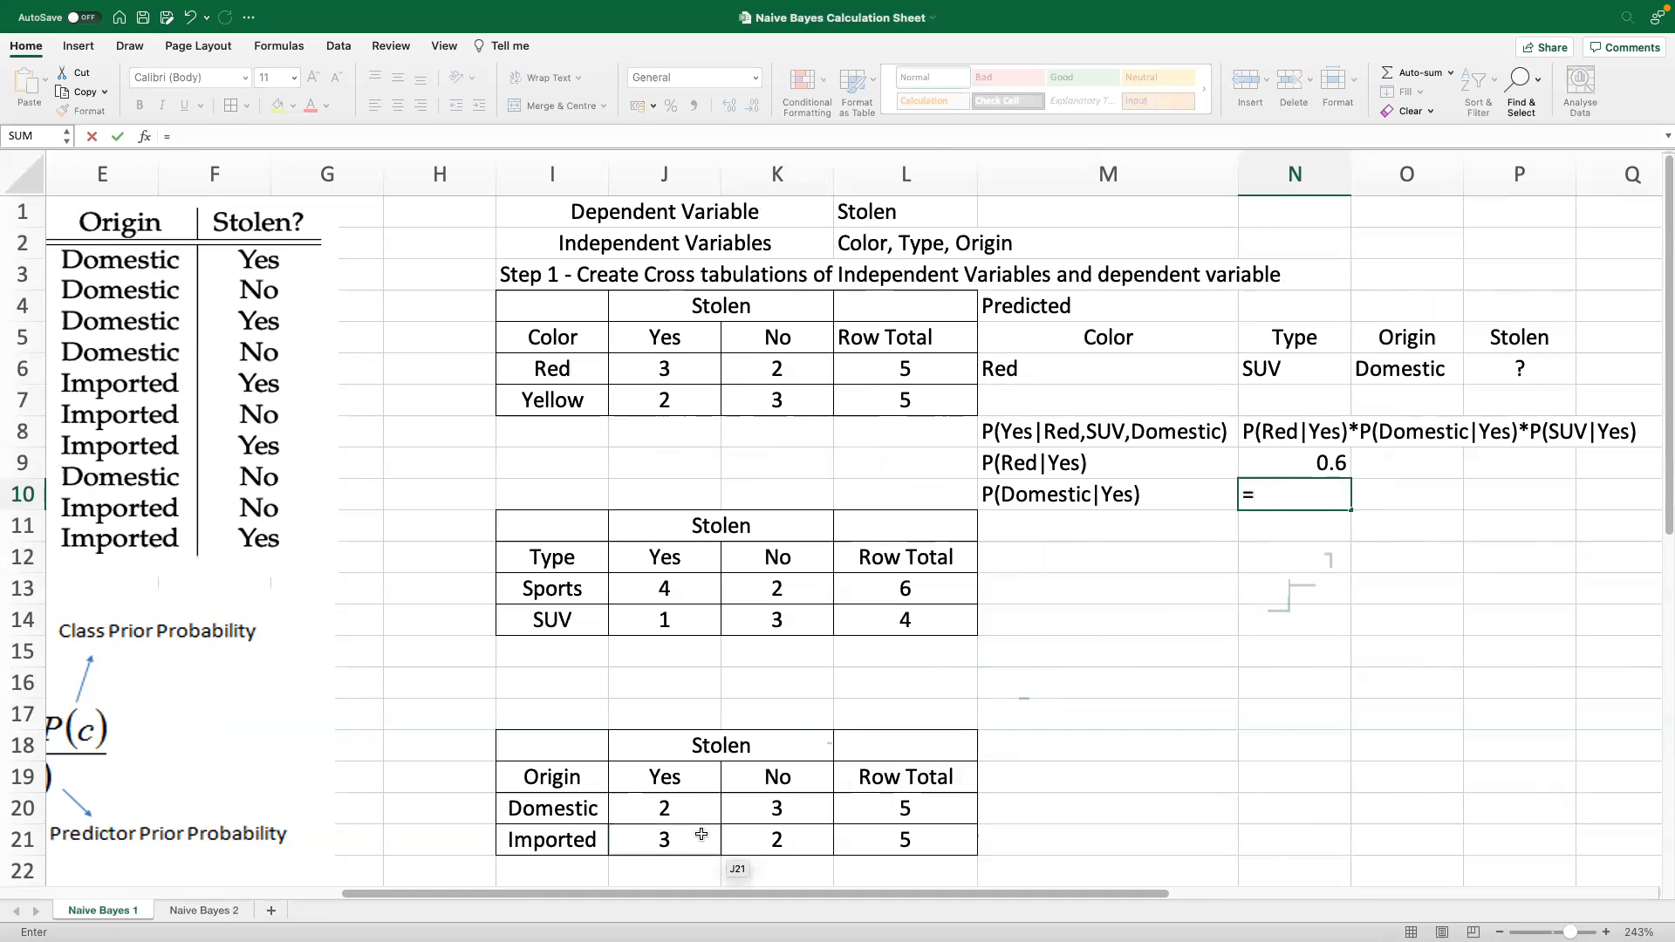
pyautogui.click(702, 806)
pyautogui.write('/')
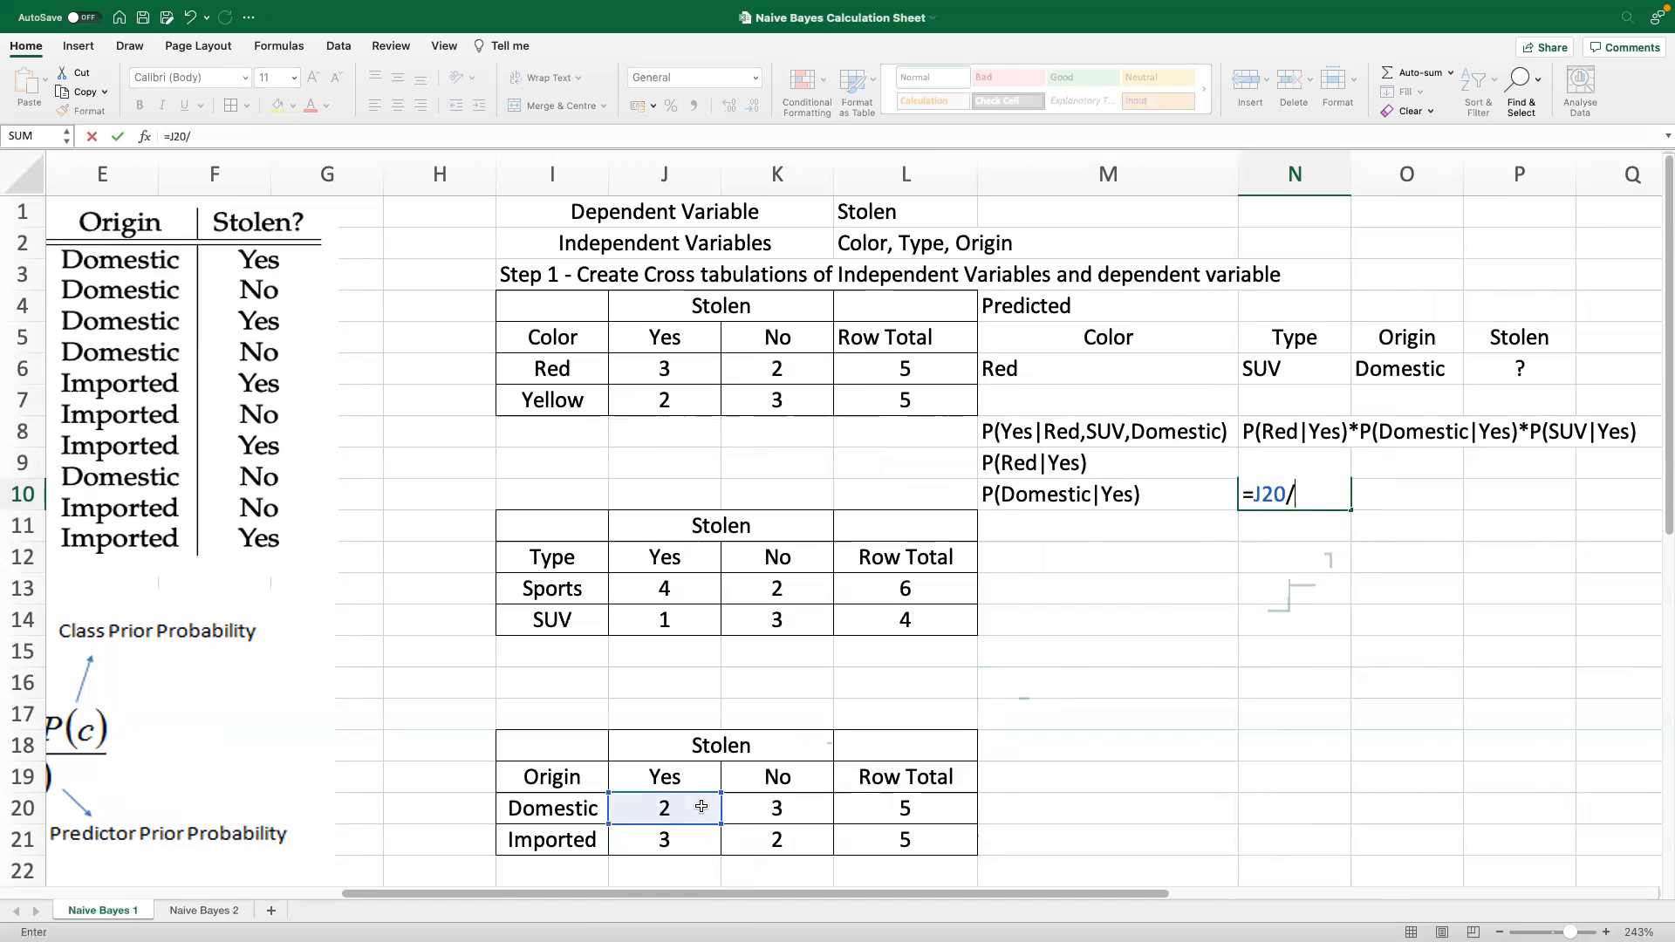
pyautogui.click(958, 815)
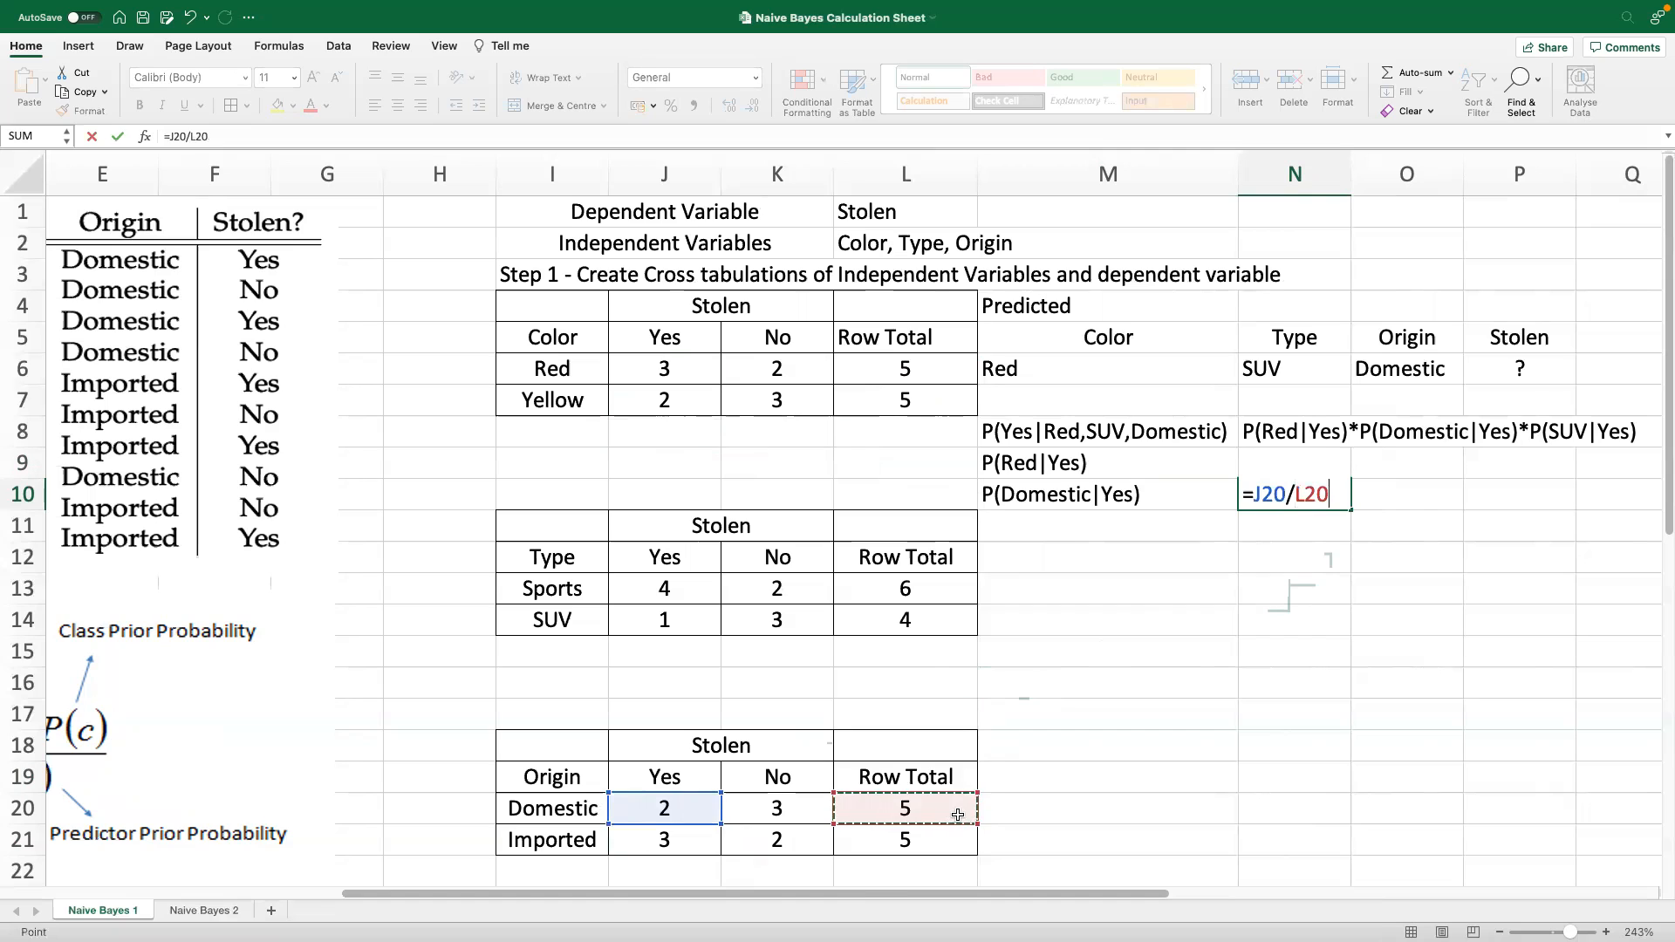
pyautogui.press('Return')
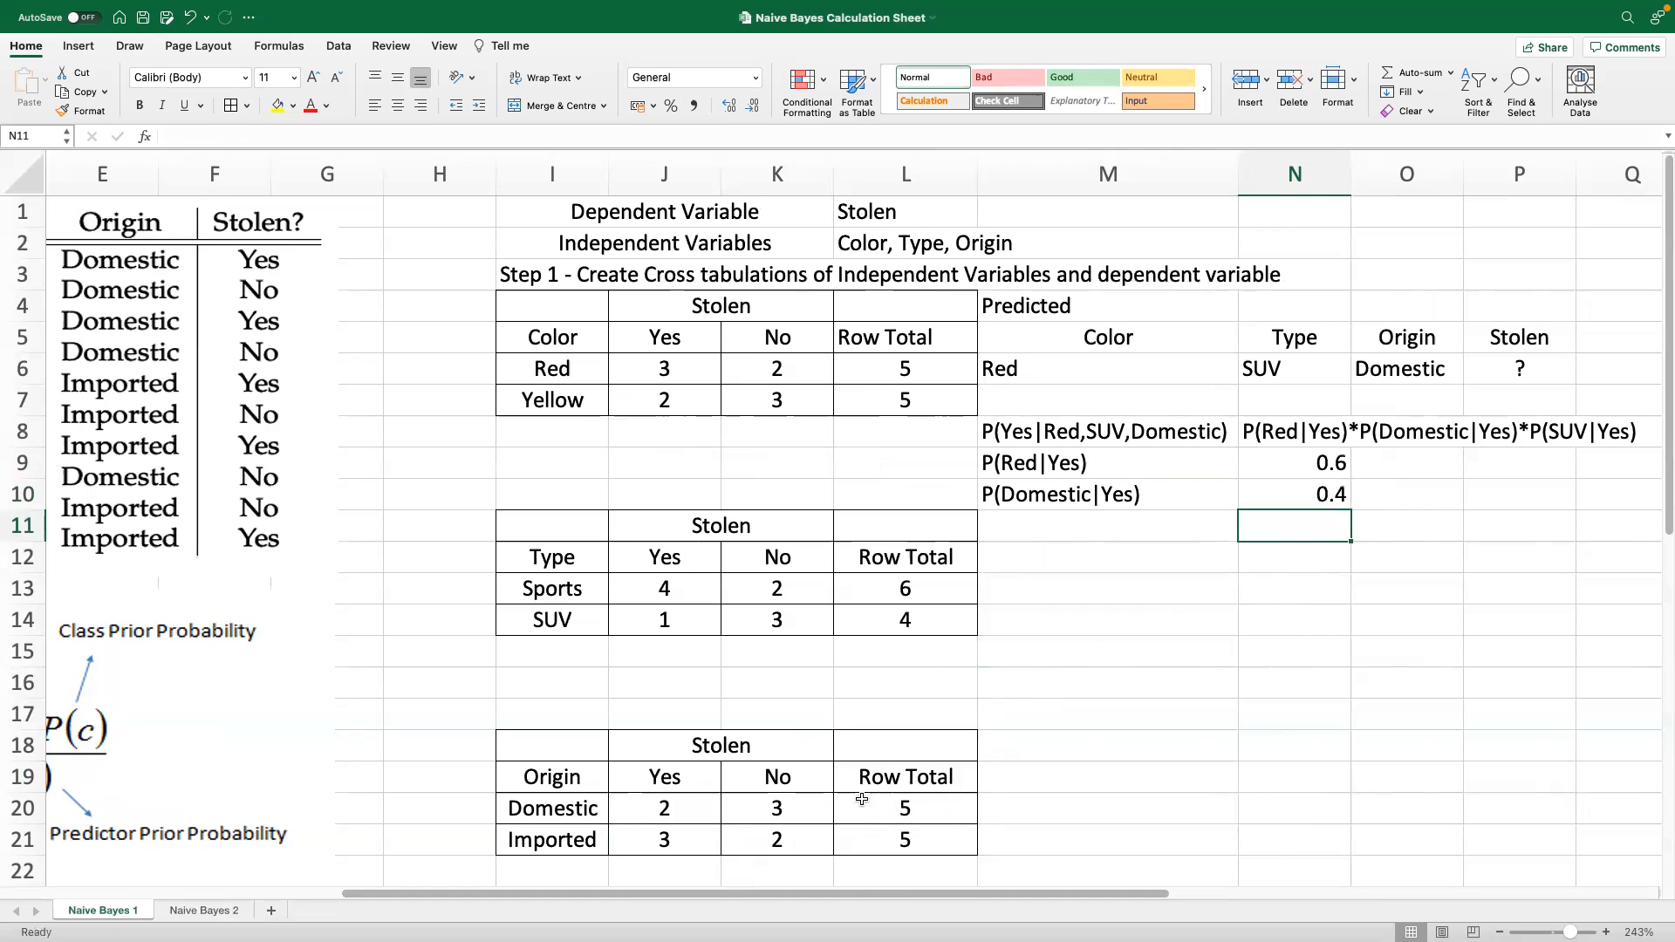
# Enter the label P(SUV|yes) in M11, below the P(Domestic|Yes) label
pyautogui.click(1065, 516)
pyautogui.write('p(')
pyautogui.press('BackSpace')
pyautogui.press('BackSpace')
pyautogui.write('P(')
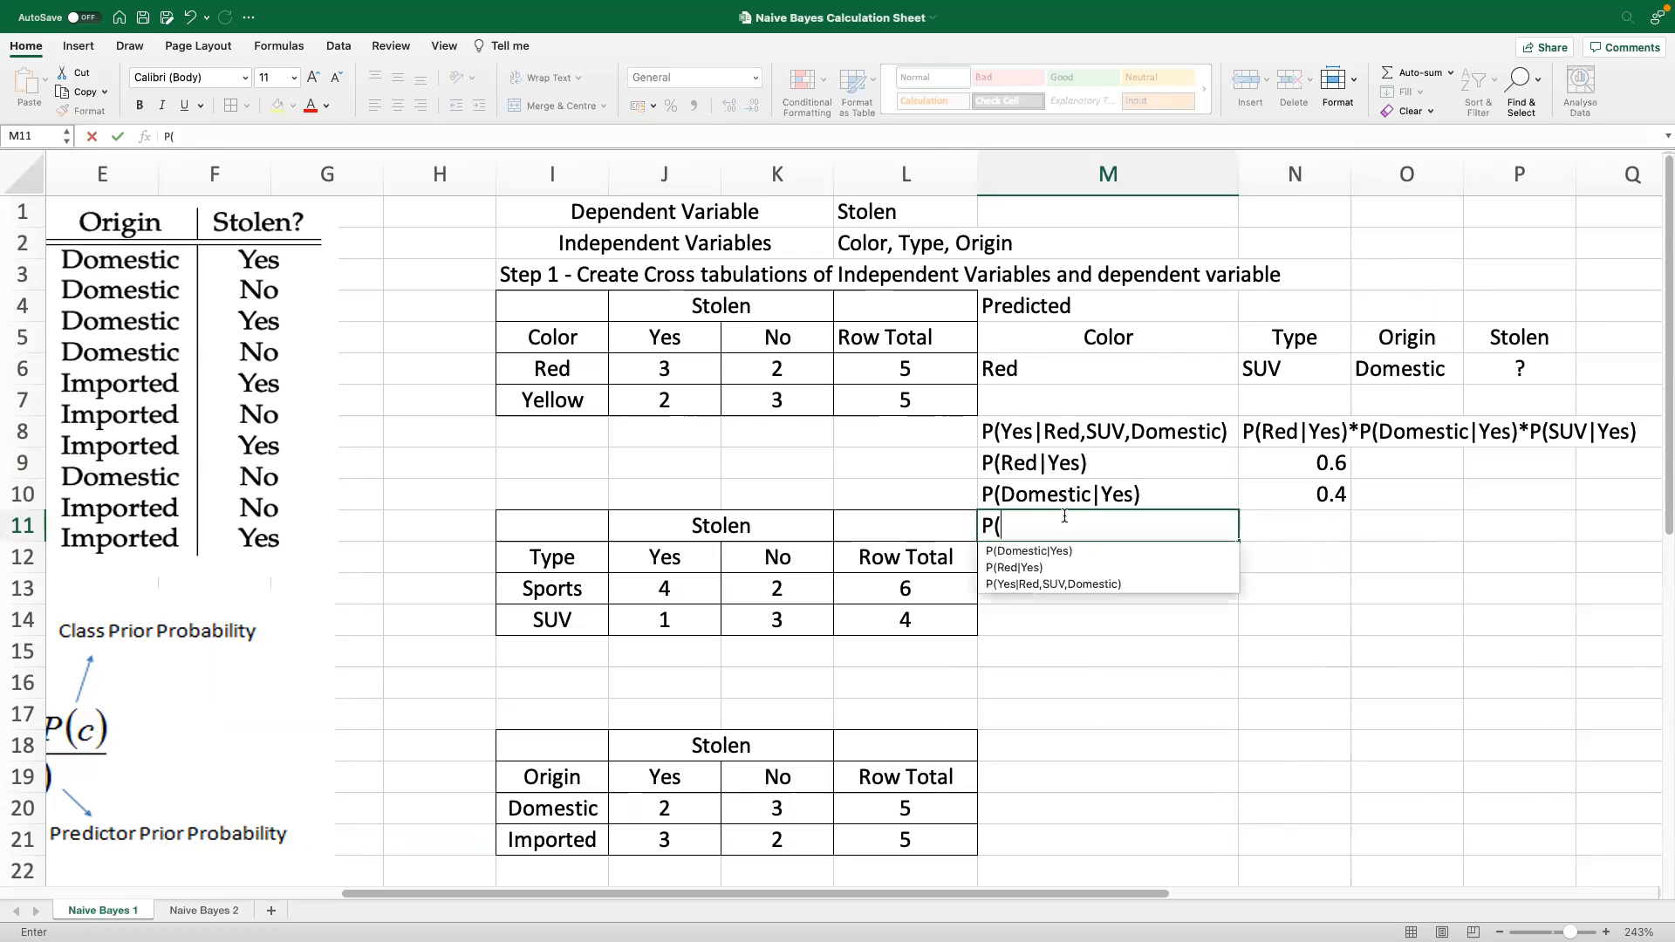
pyautogui.write('SUV|ye')
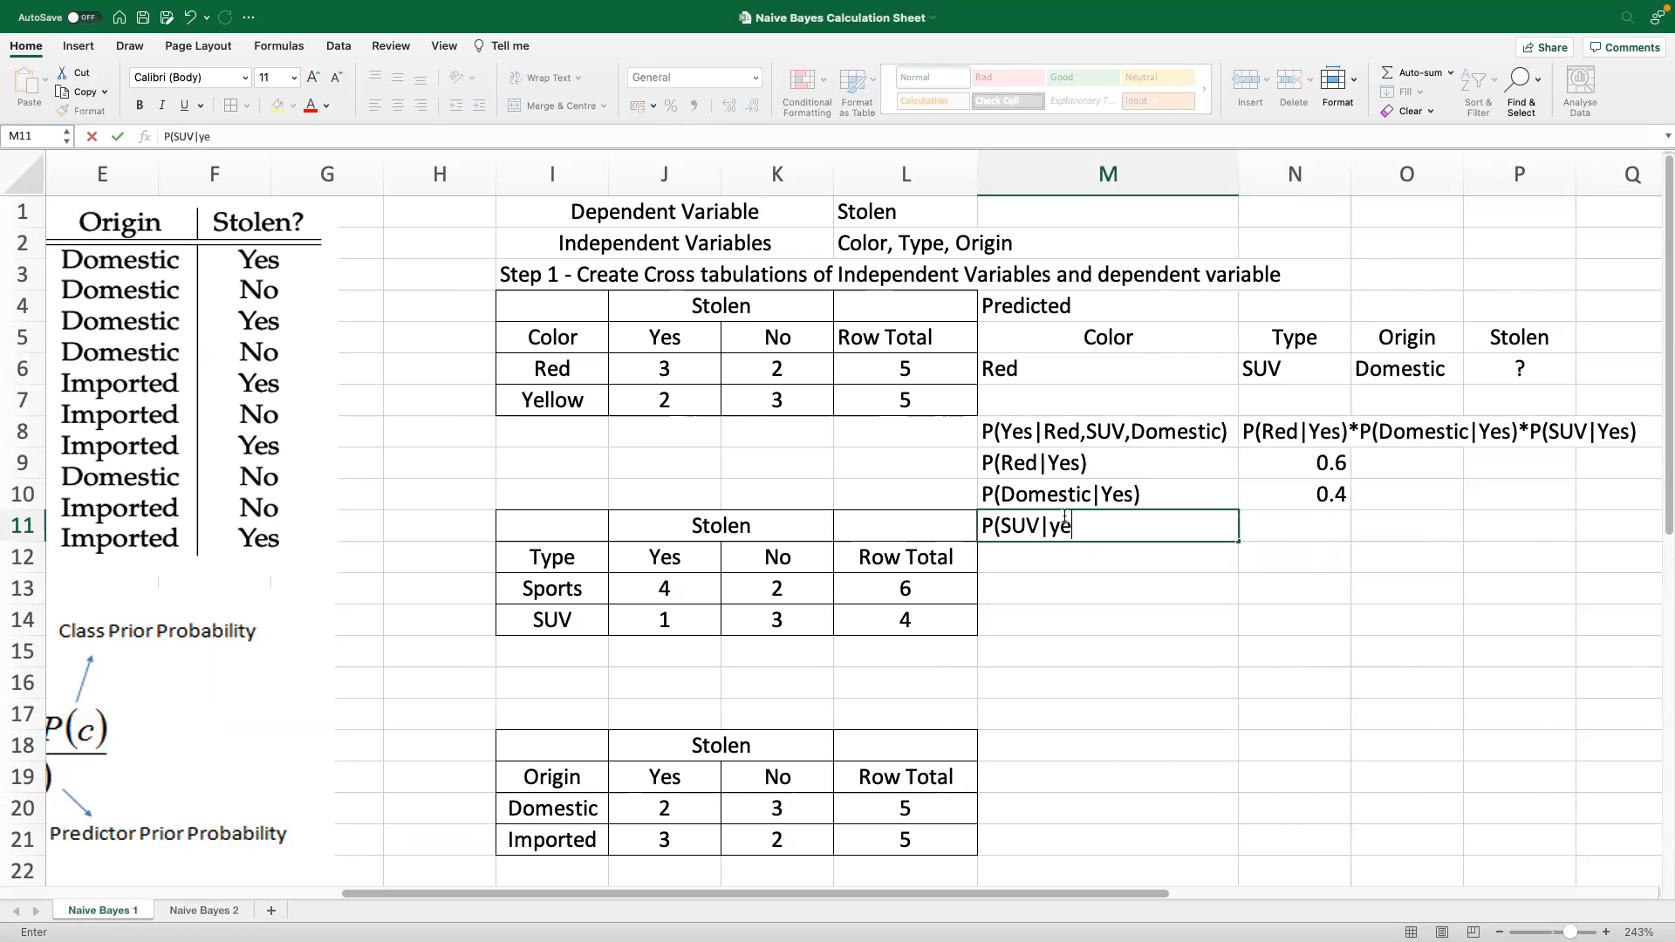
pyautogui.write('s)')
# Calculate the P(SUV|yes) value in N11 with =J14/L14 from the Type table
pyautogui.click(1340, 527)
pyautogui.write('=')
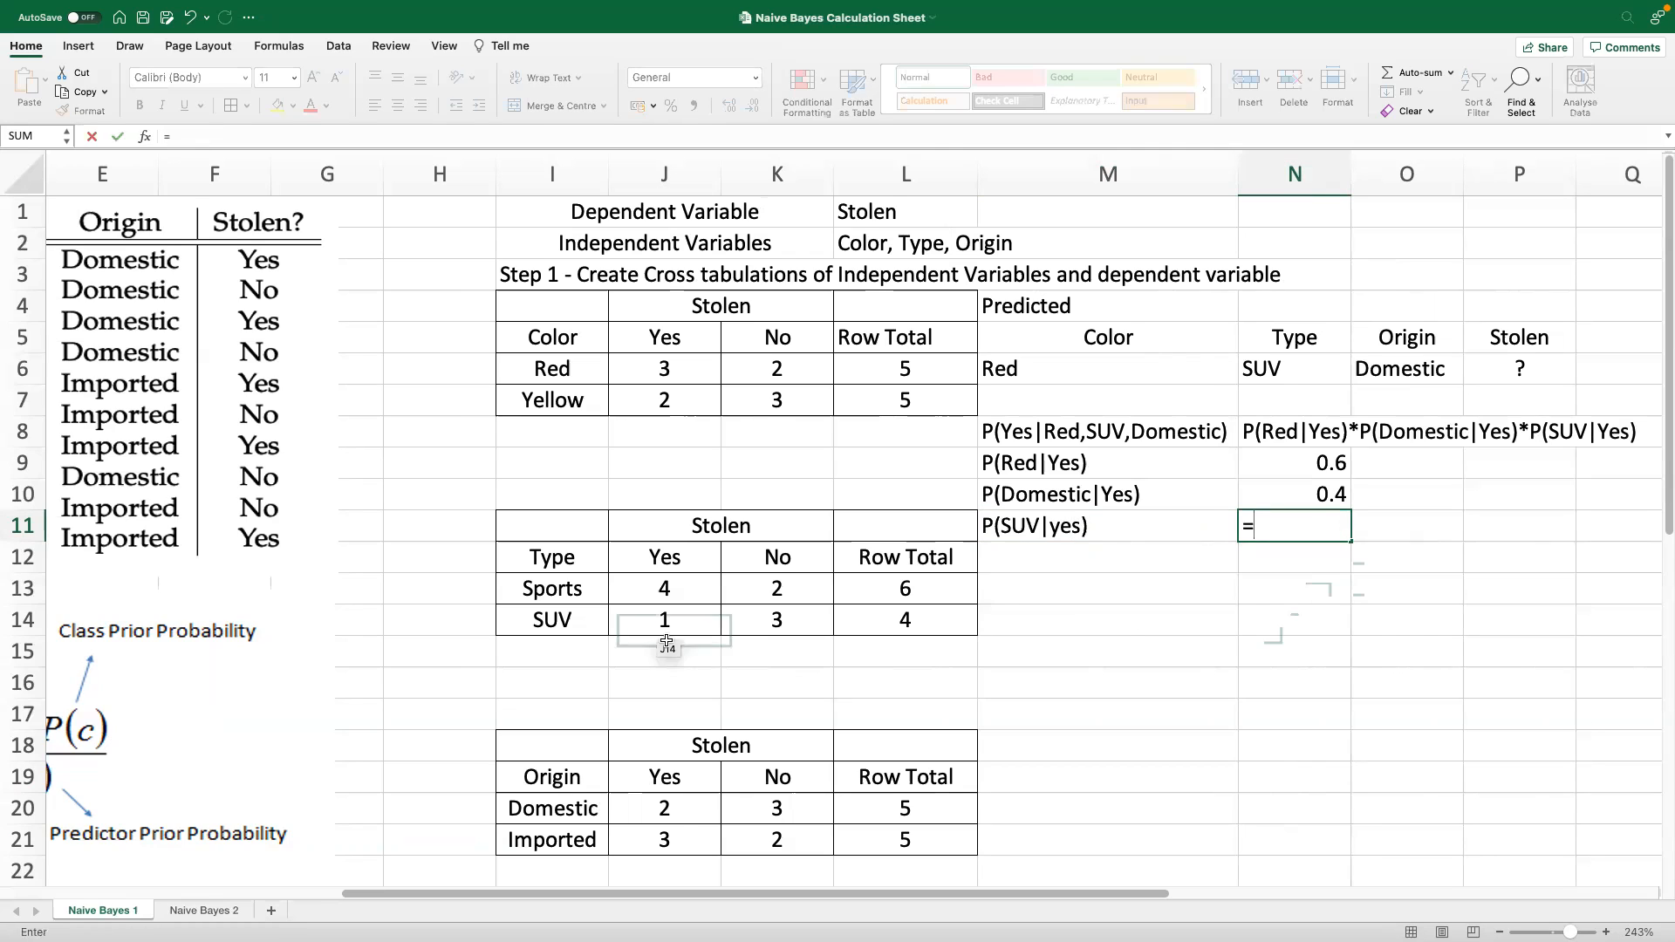
pyautogui.click(675, 620)
pyautogui.write('/')
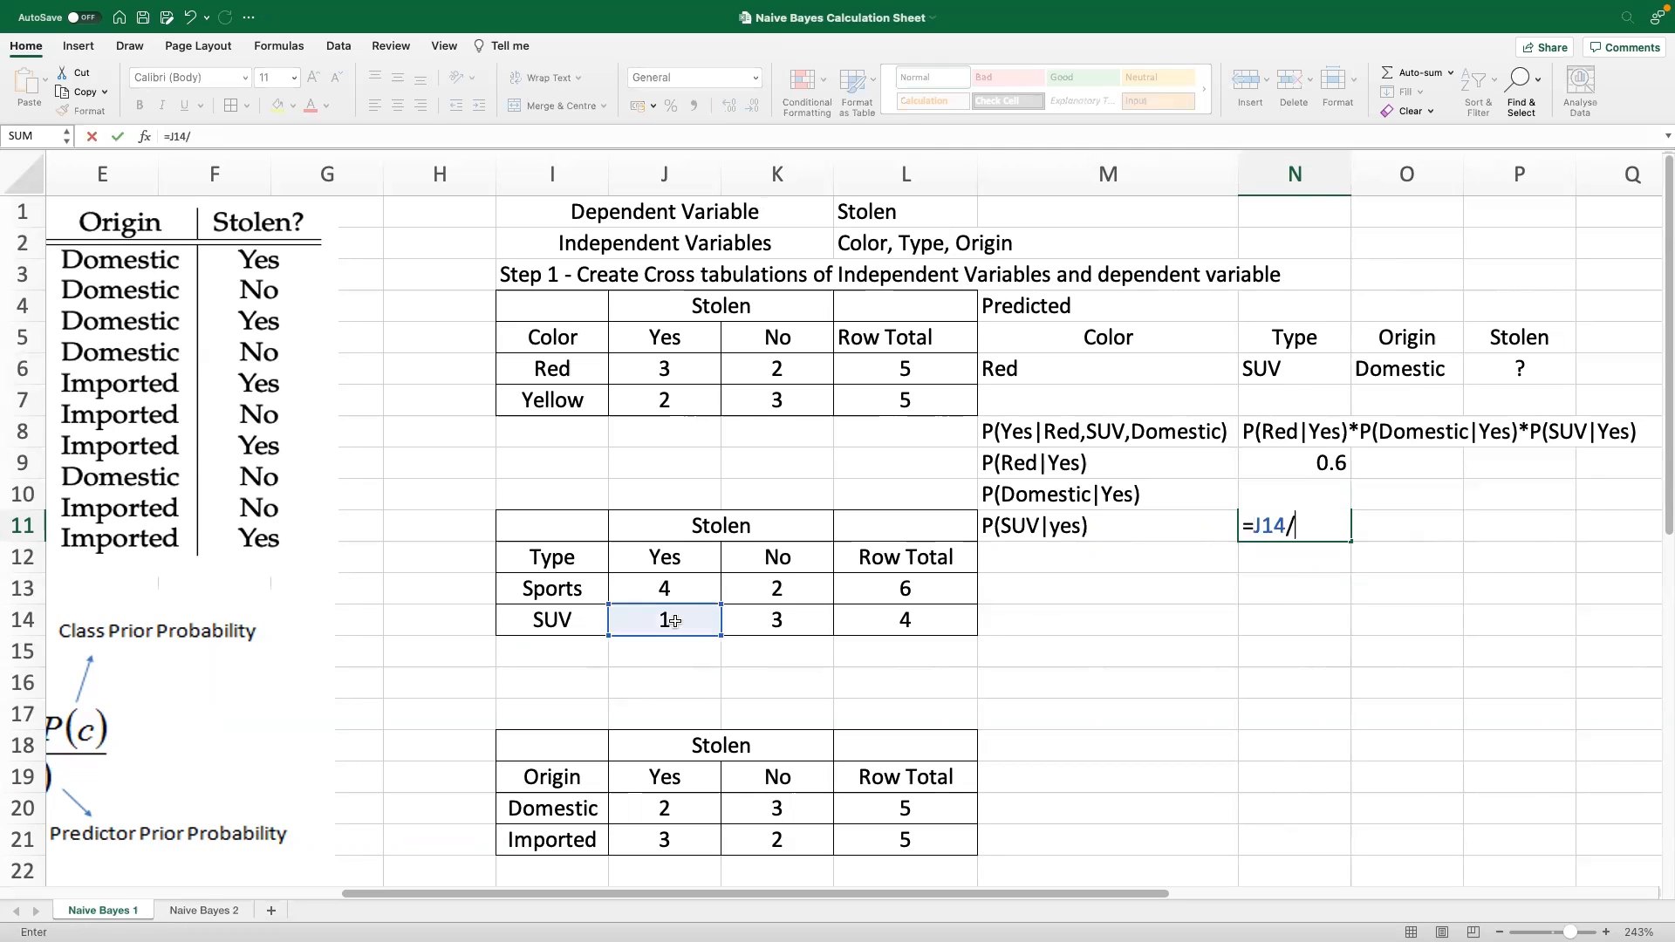
pyautogui.click(953, 621)
pyautogui.press('Return')
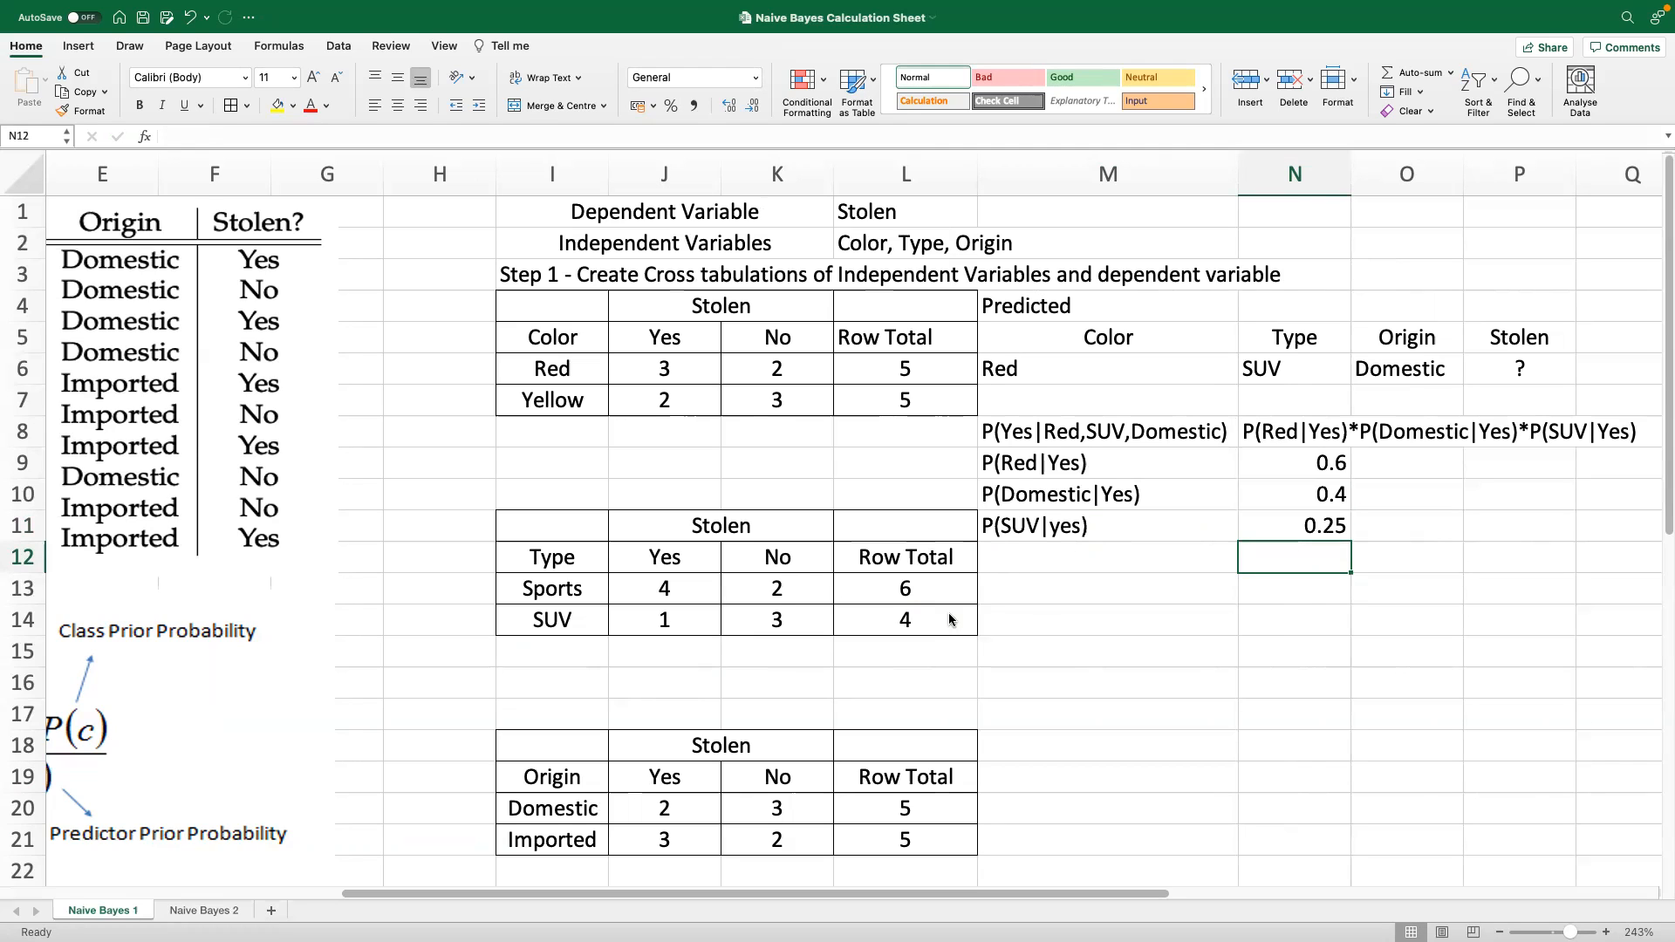
# Enter the label "Probability of Likelihood of Evidence" in M12 and widen column M to fit it
pyautogui.click(1092, 560)
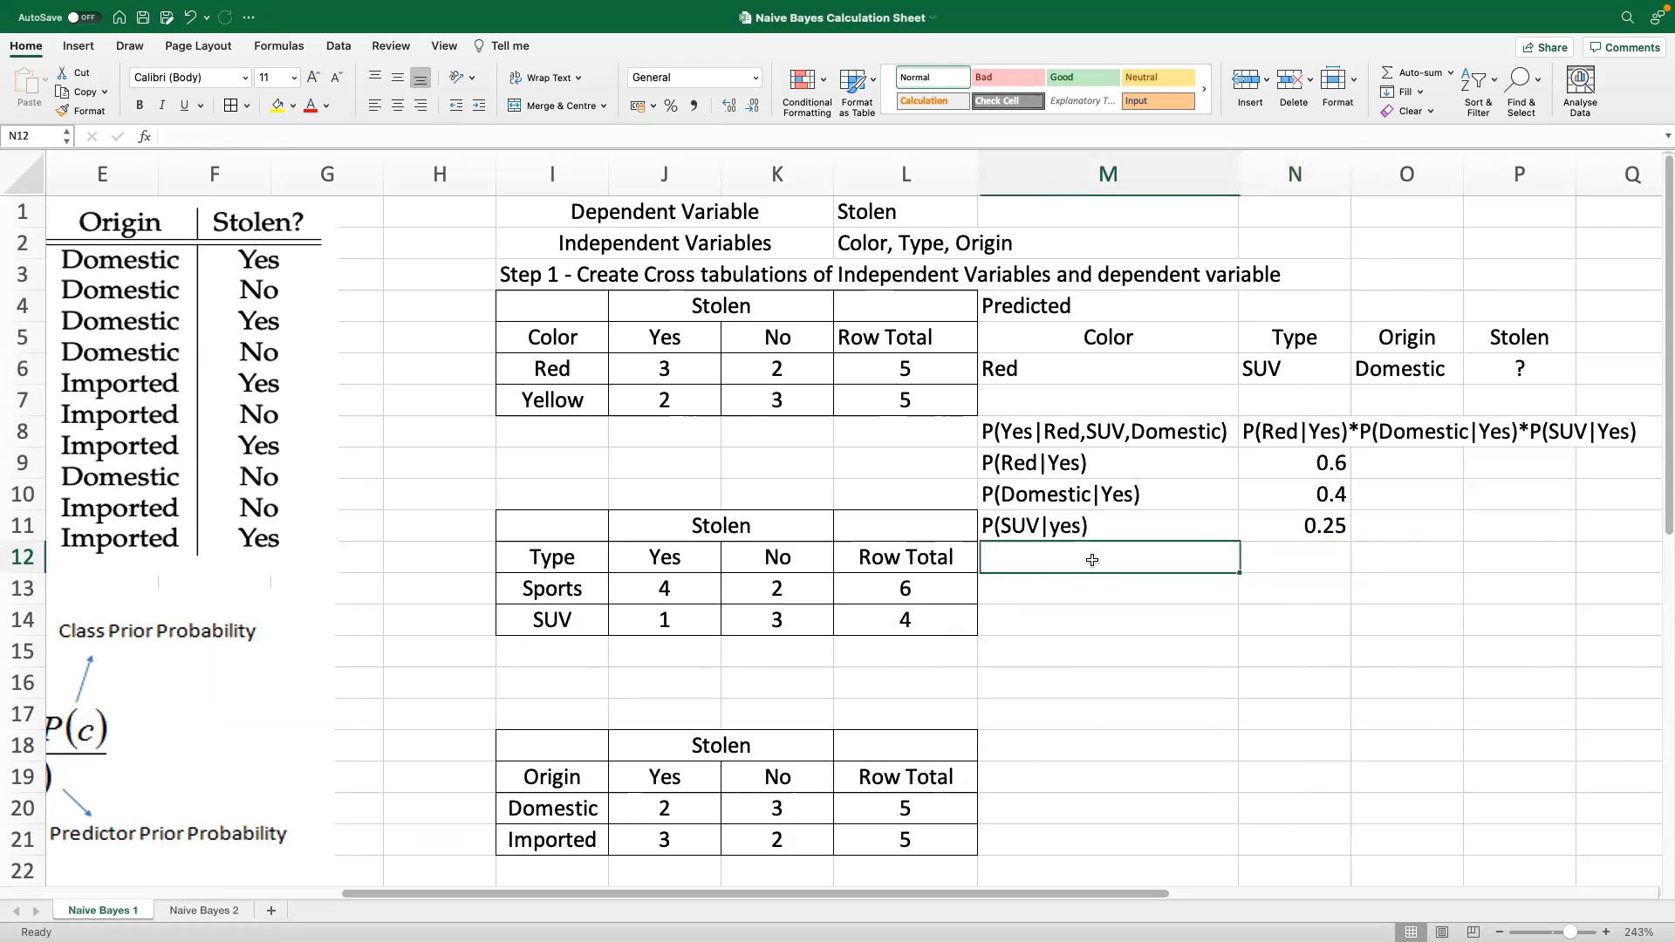
pyautogui.write('Probability of')
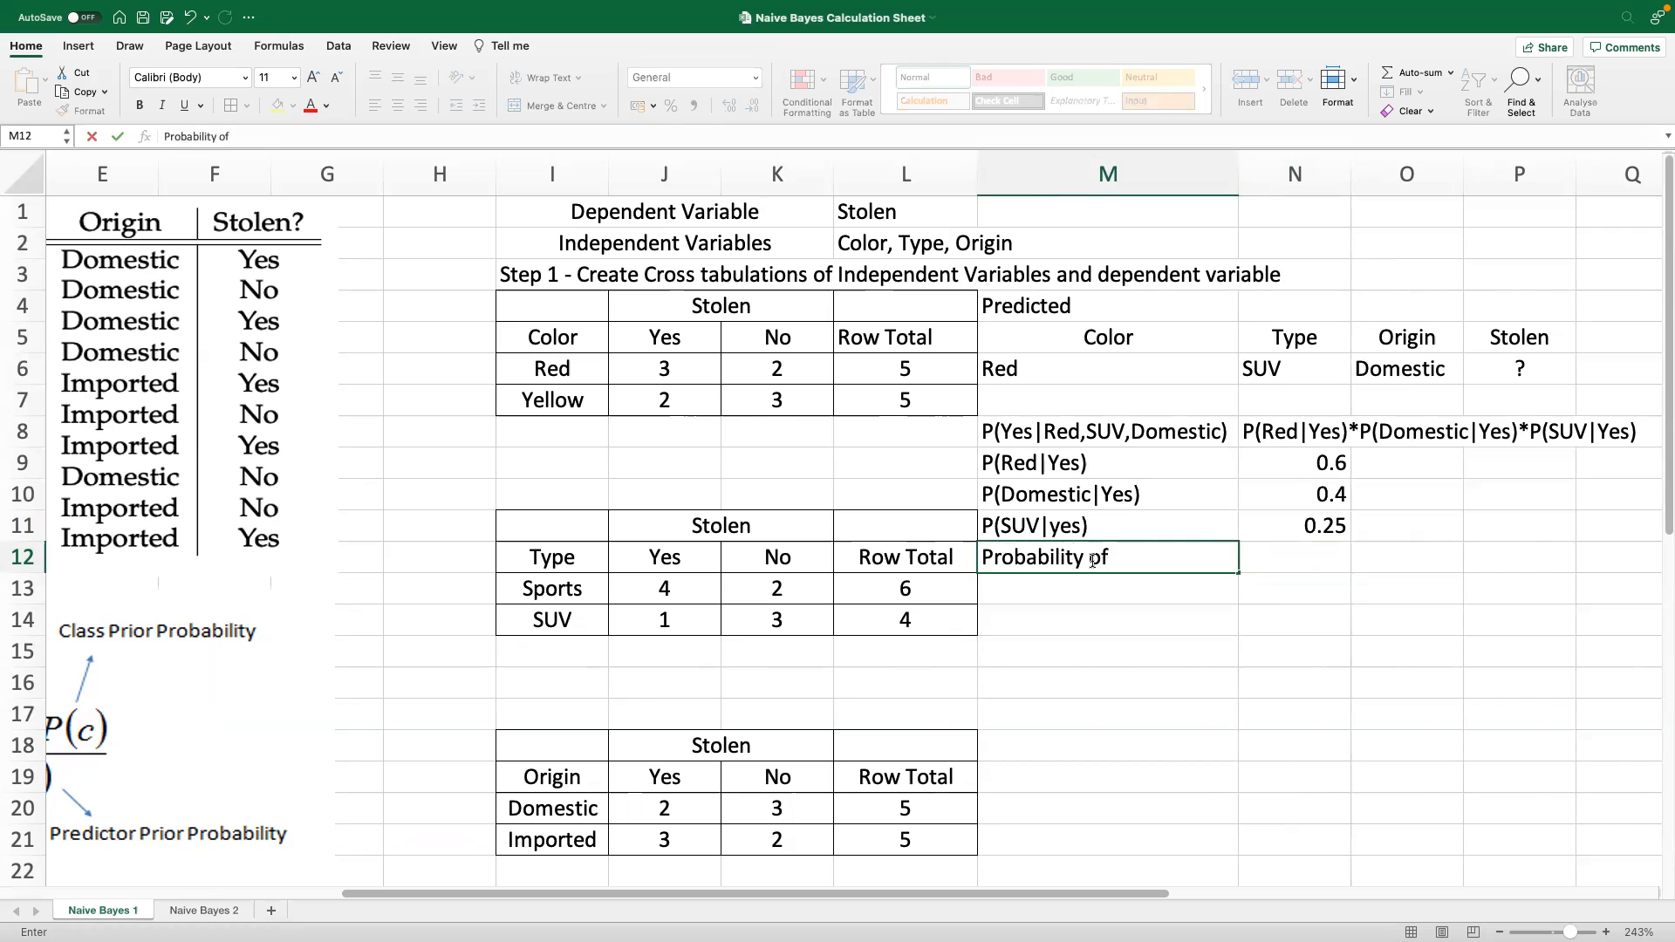
pyautogui.write(' Likelihood of')
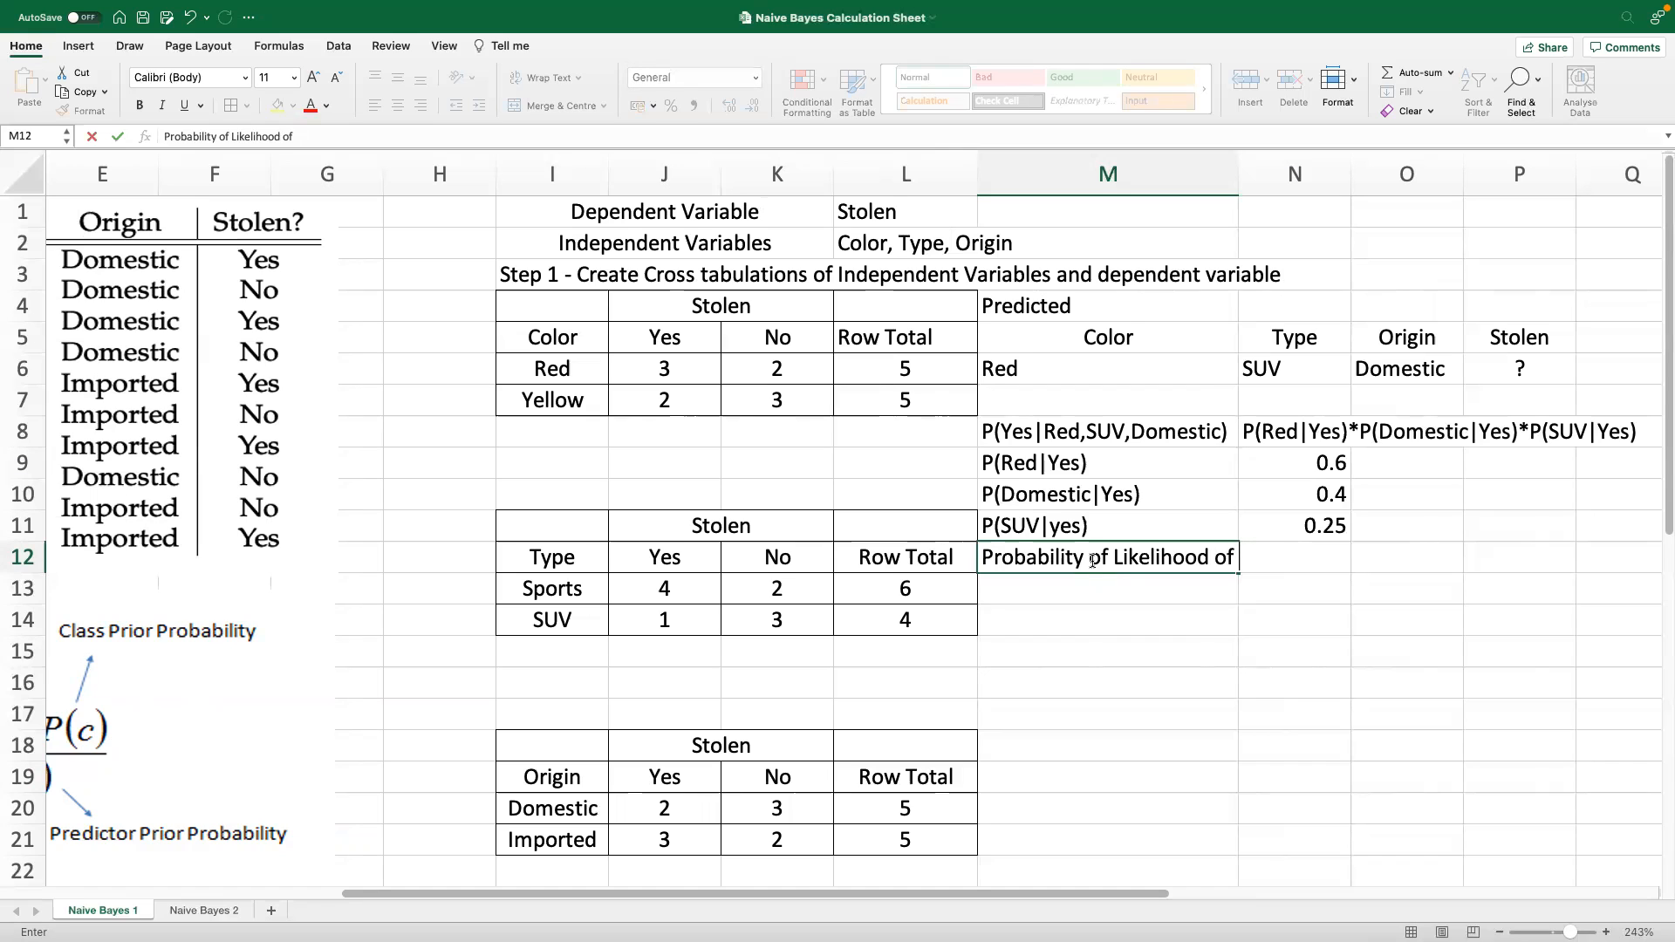
pyautogui.write(' Evidence')
pyautogui.click(1173, 738)
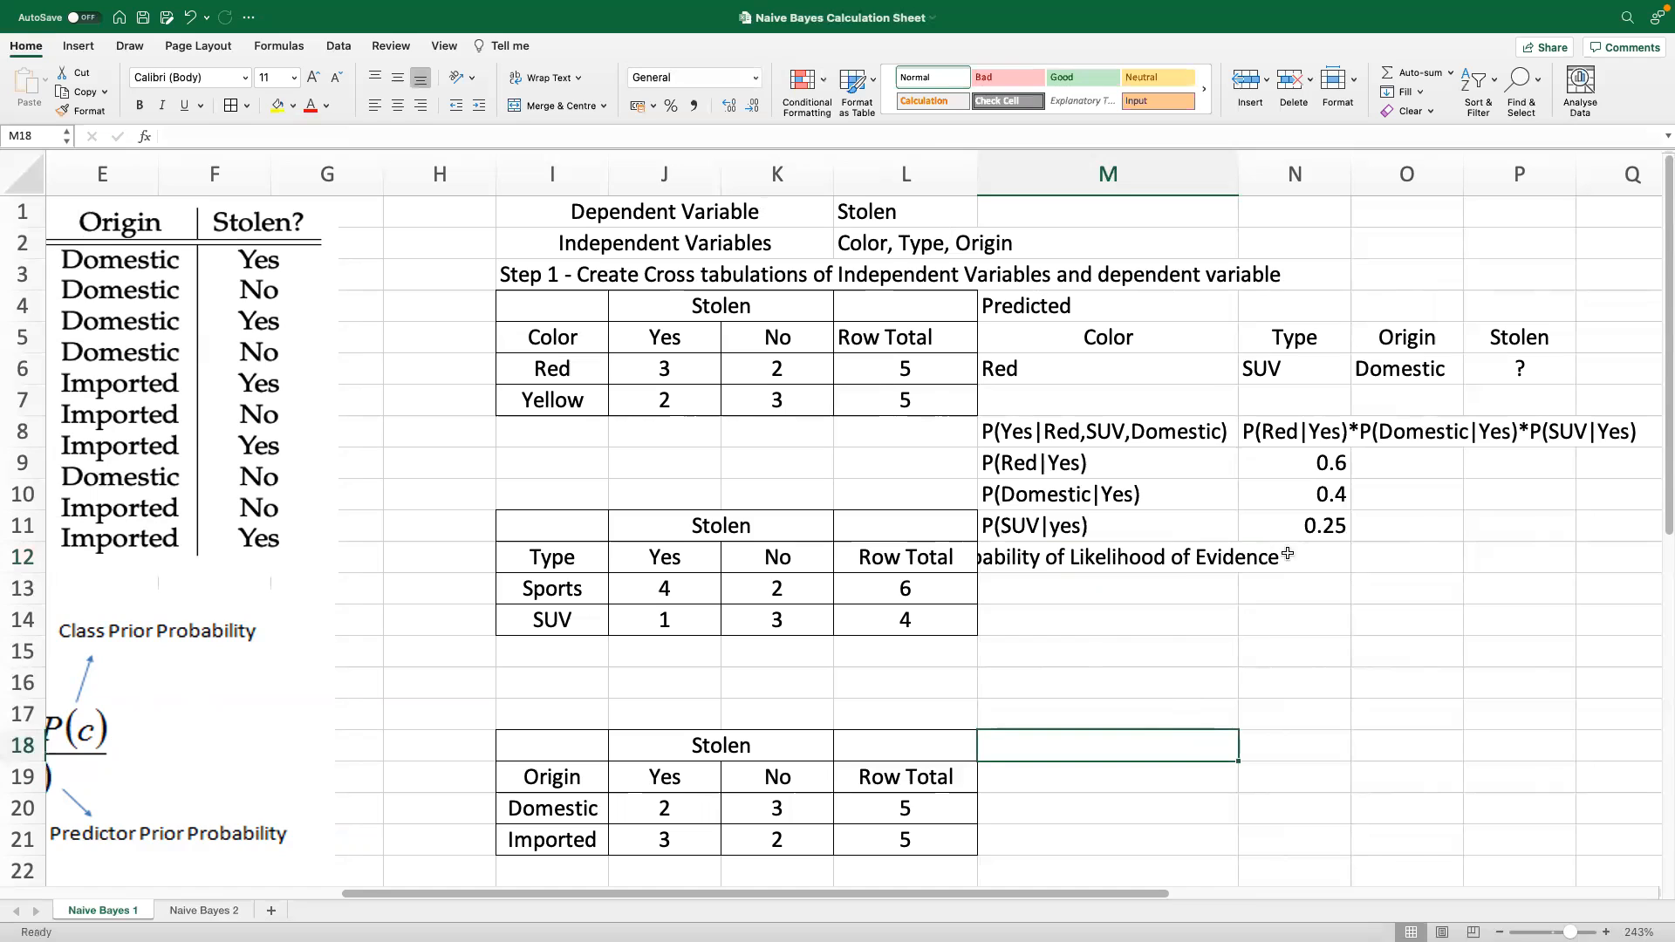
pyautogui.moveTo(1240, 154); pyautogui.dragTo(1349, 155)
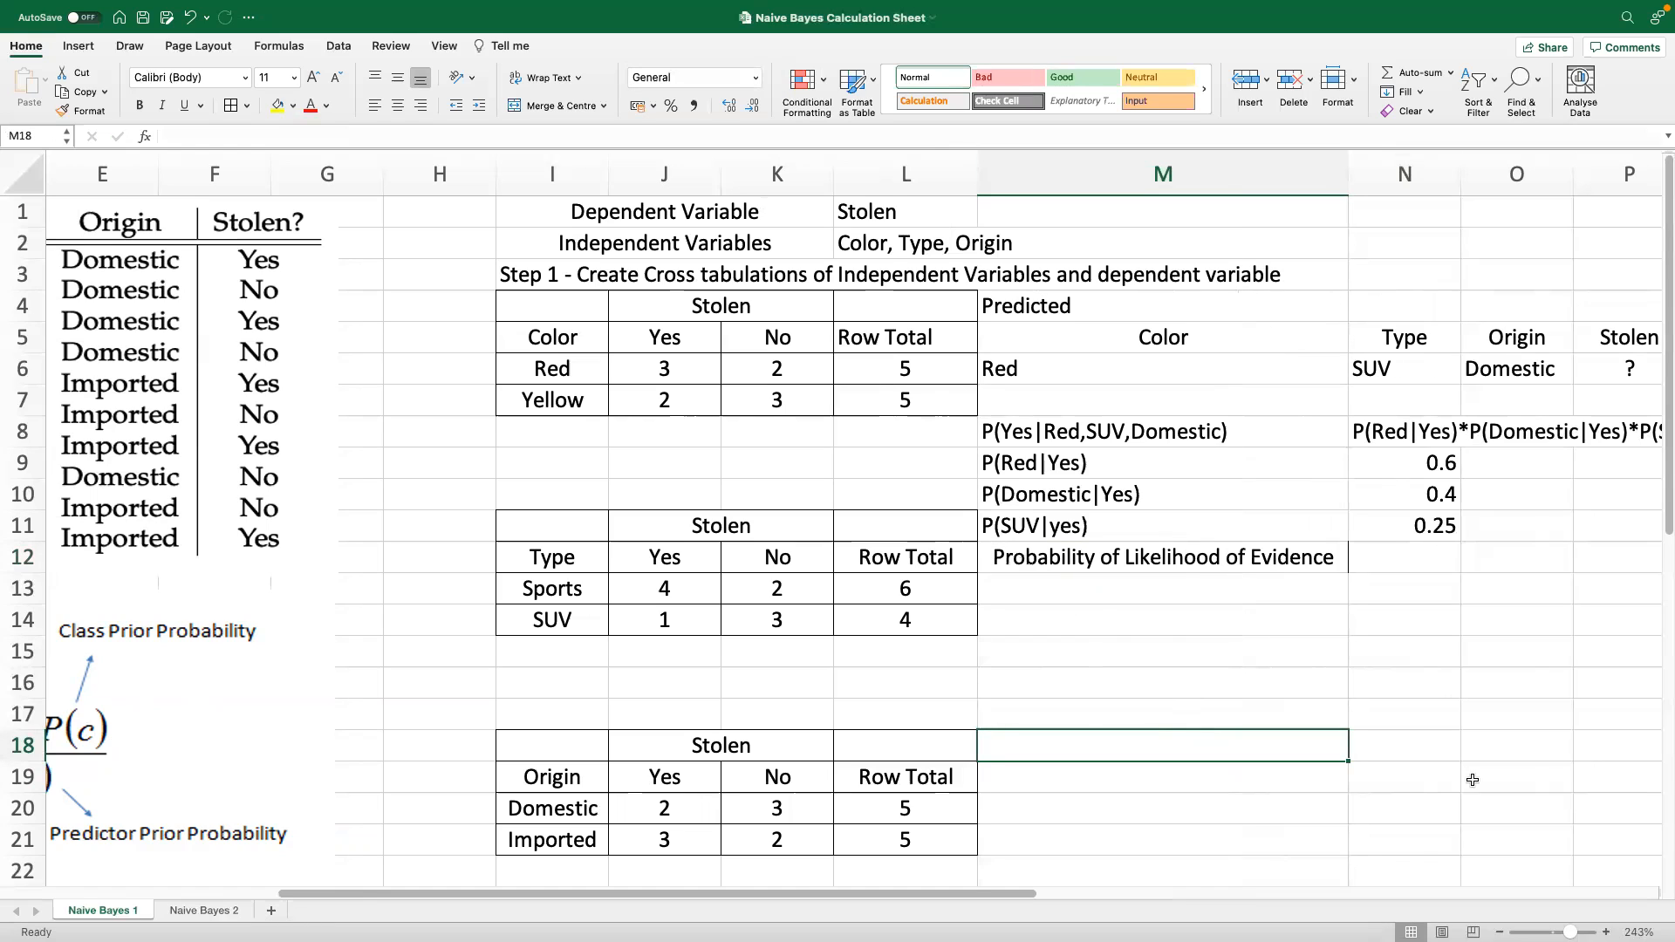
# Calculate the Probability of Likelihood of Evidence in N12 as the product =N9*N10*N11
pyautogui.moveTo(1012, 892); pyautogui.dragTo(1124, 891)
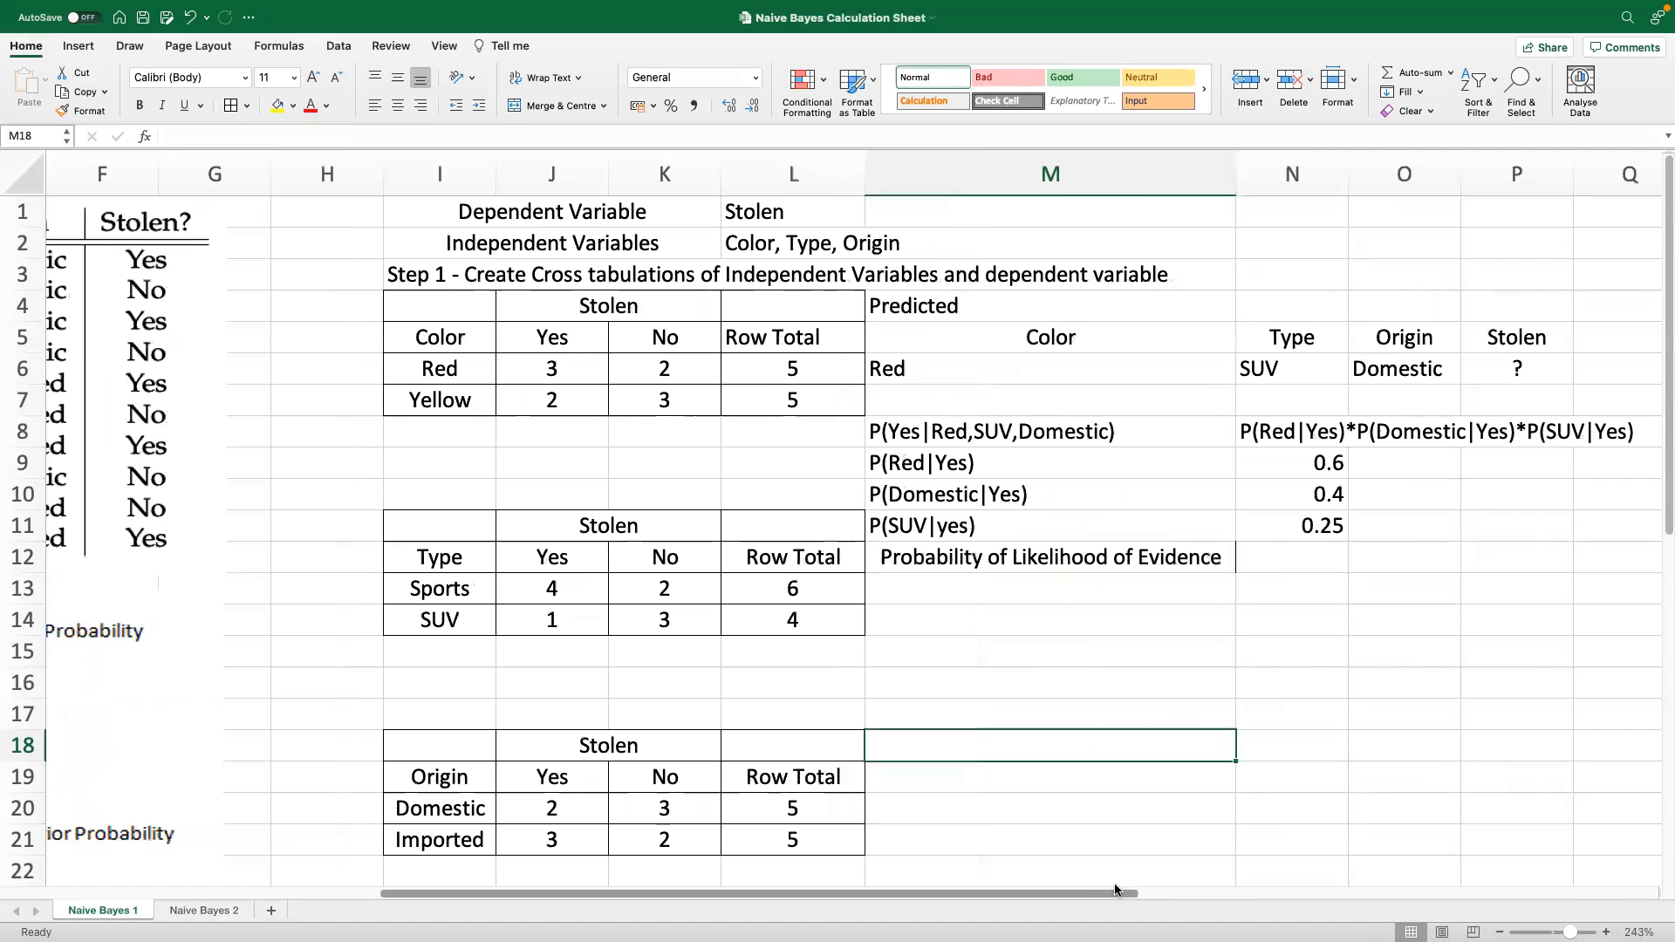
pyautogui.click(1291, 571)
pyautogui.write('=')
pyautogui.click(1317, 463)
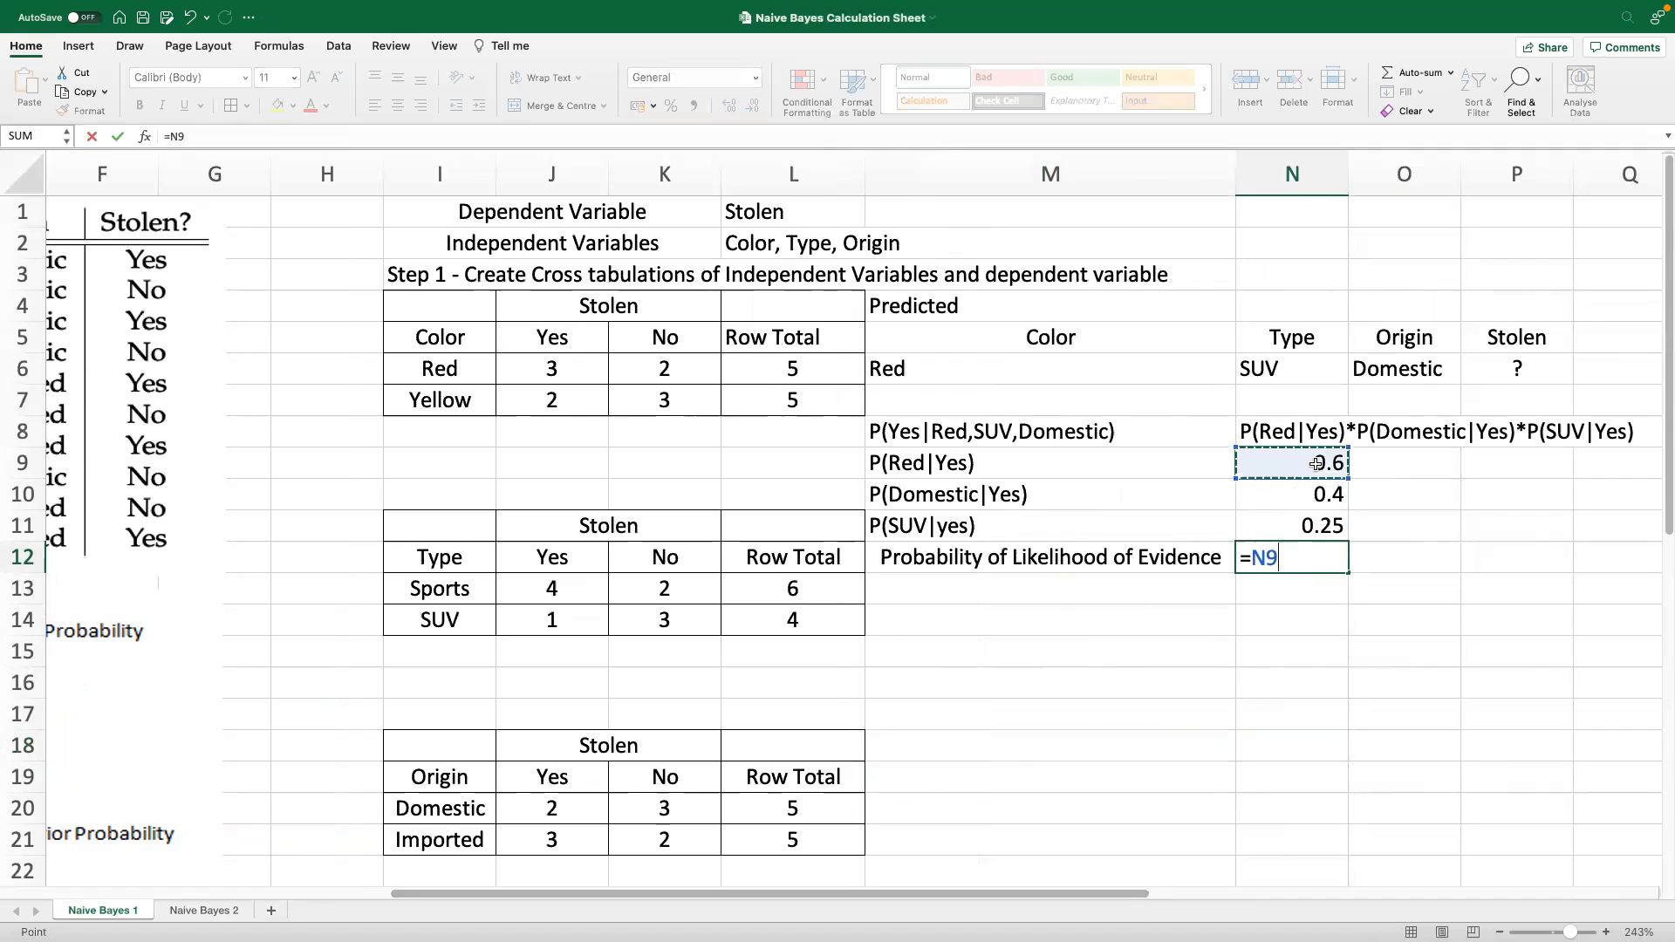
pyautogui.write('*')
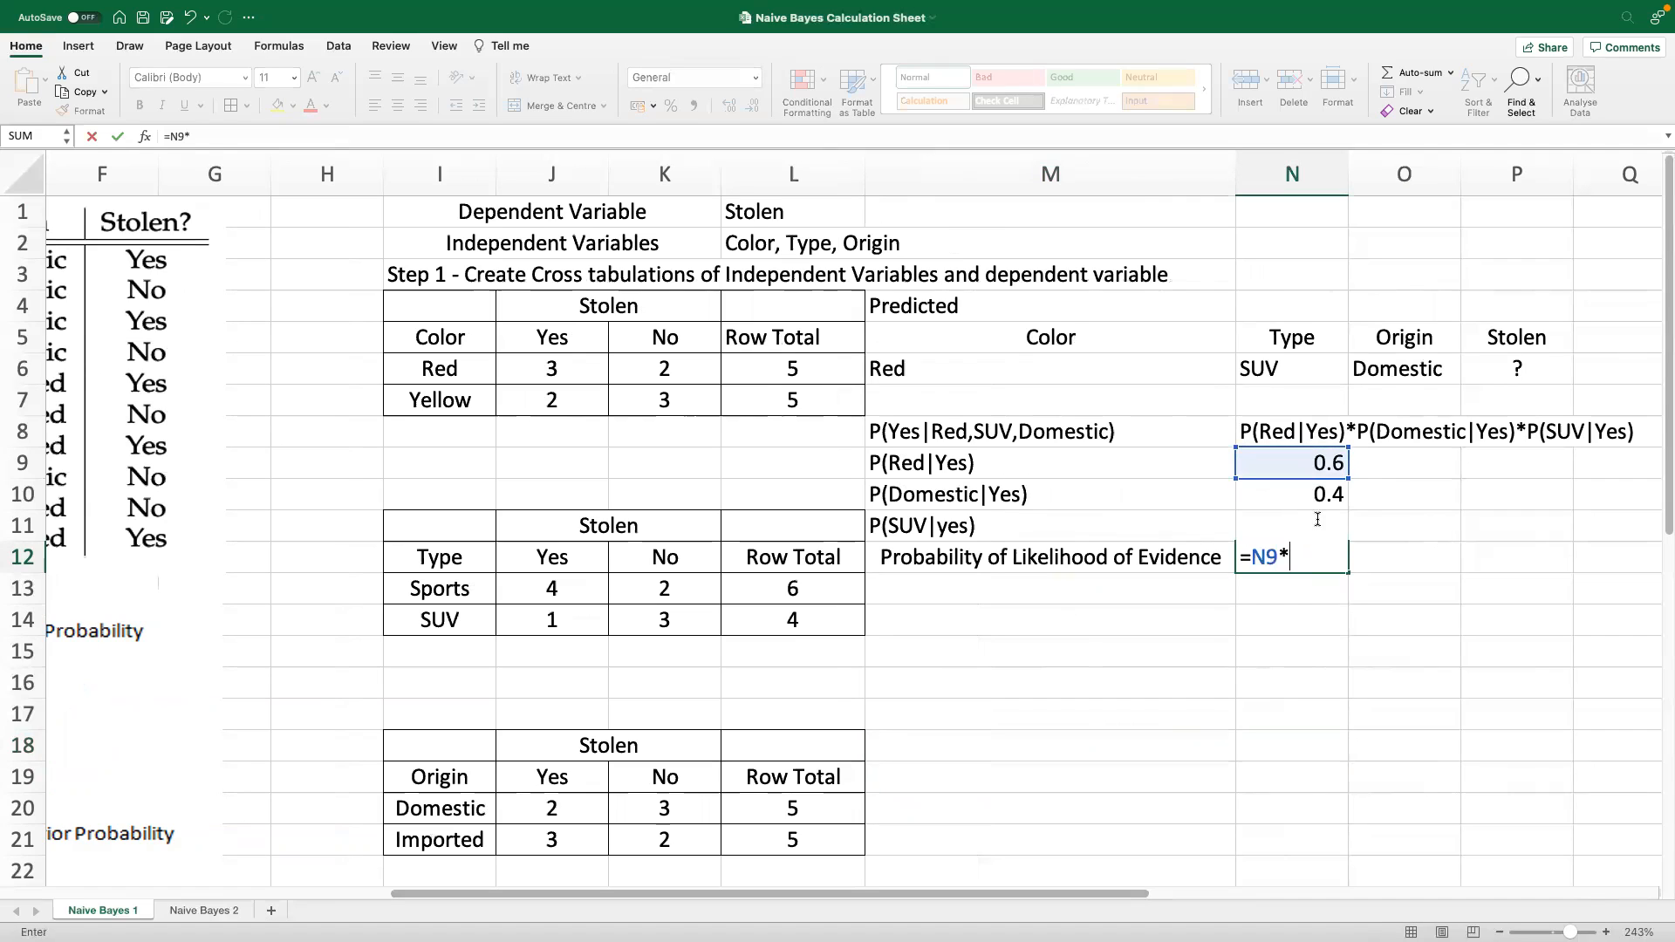
pyautogui.click(1325, 498)
pyautogui.write('*')
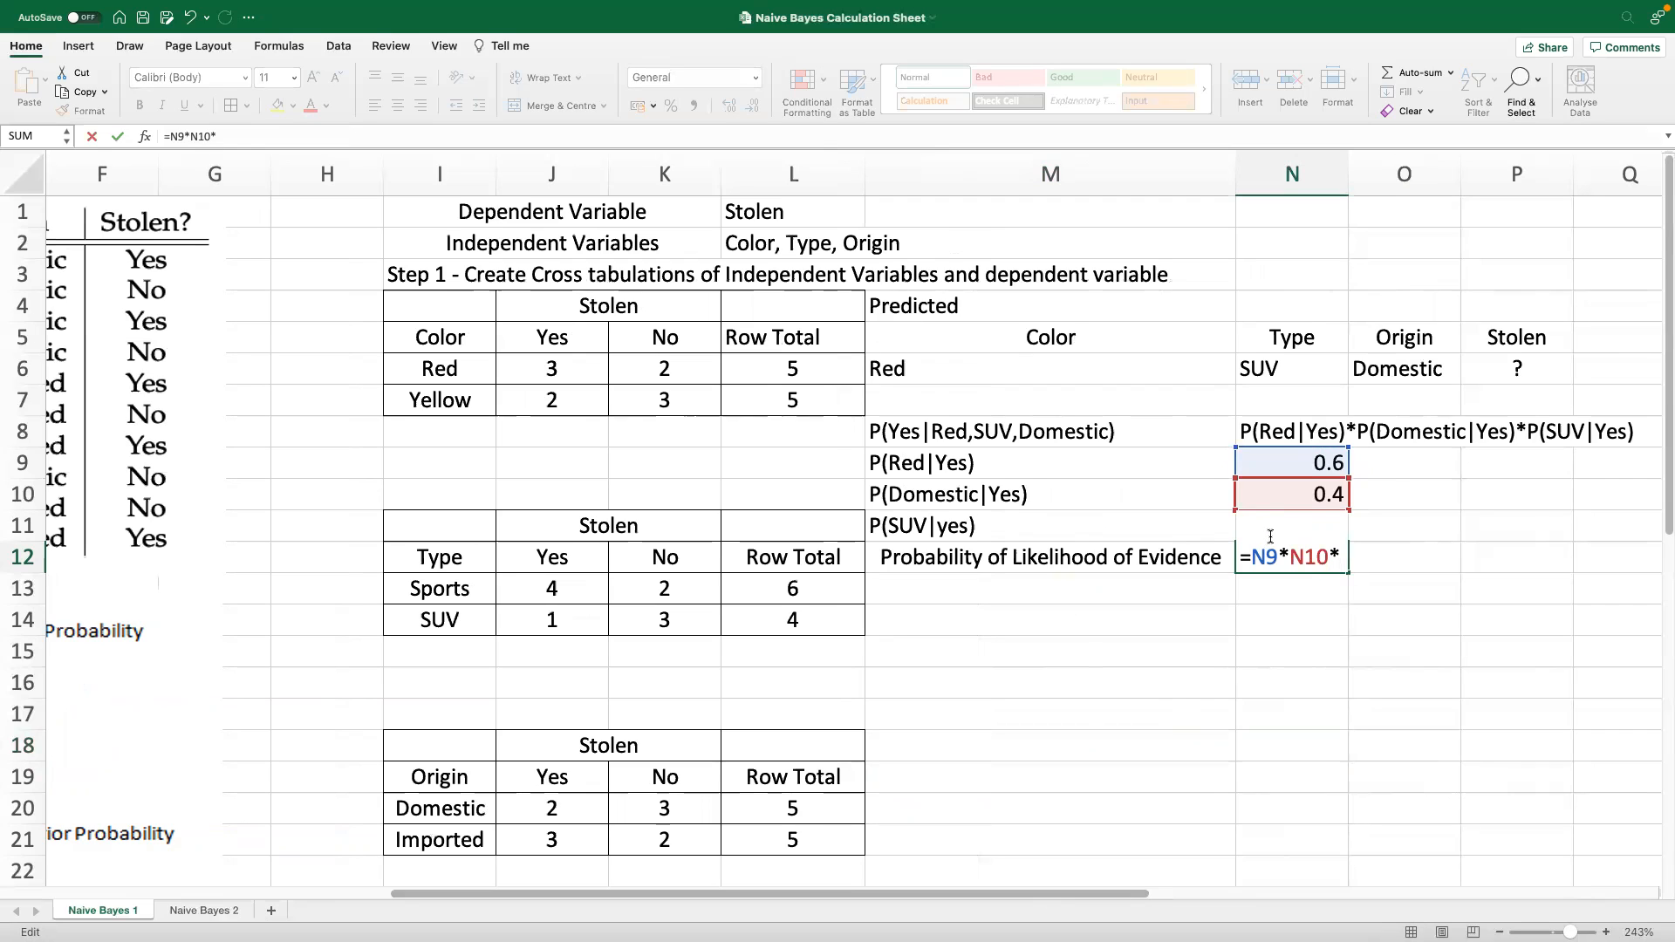
pyautogui.write('n11')
pyautogui.press('Return')
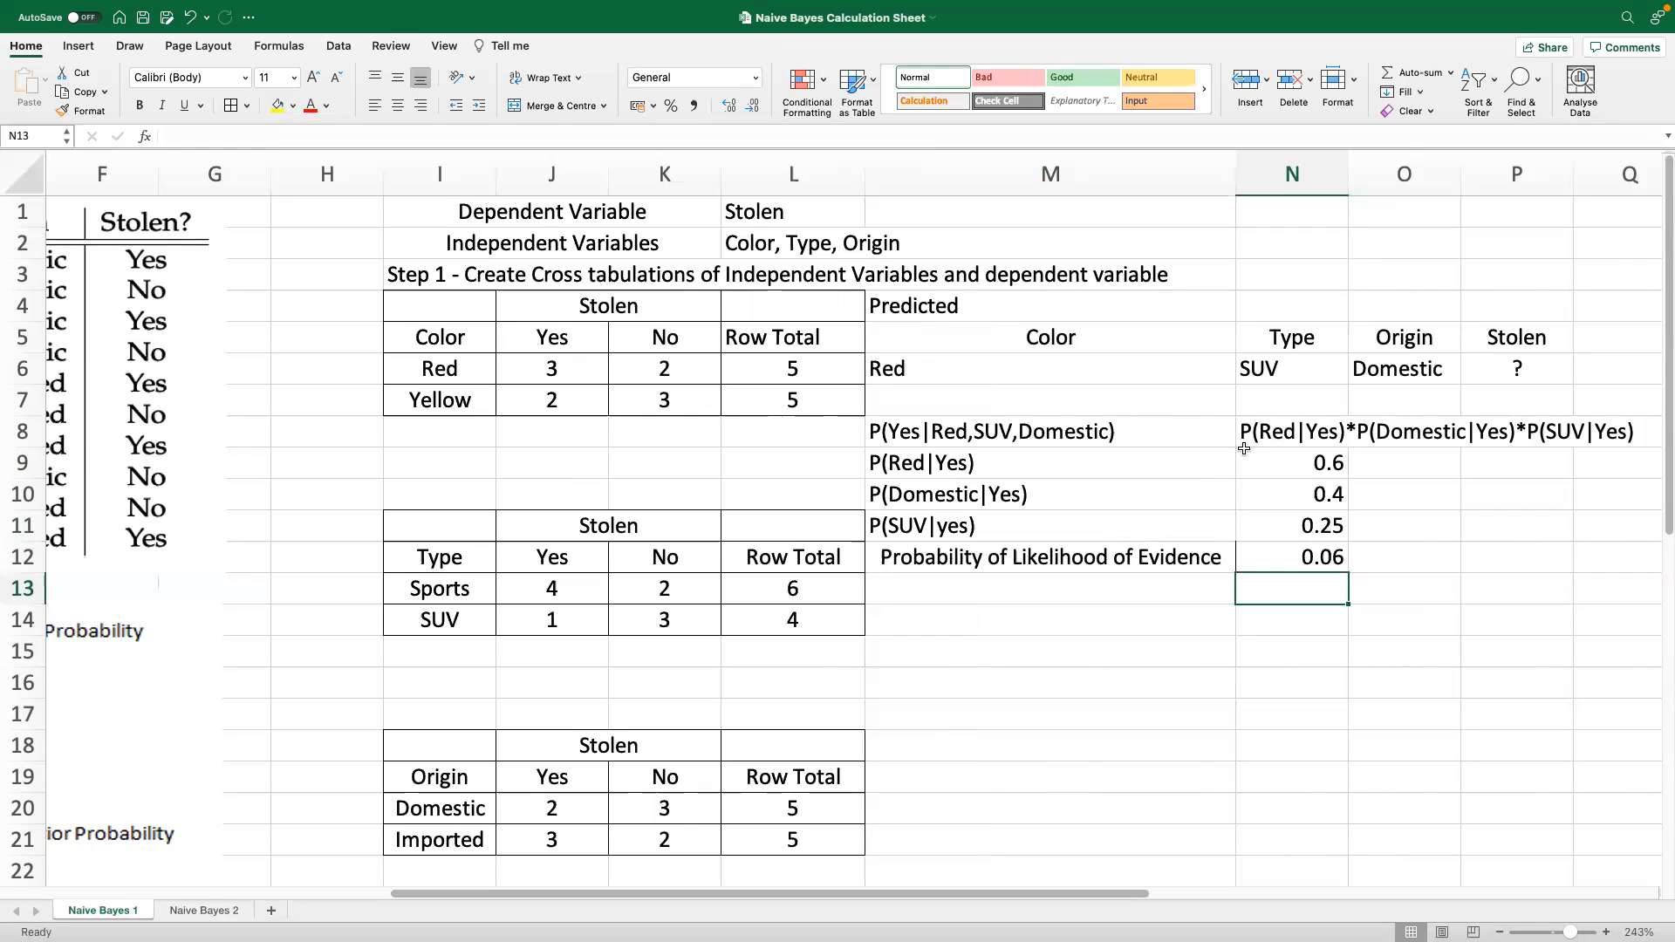
# Shrink the workbook window, switch to Google Chrome at full screen and show the Untitled Jupyter notebook with the Naive Bayes formula
pyautogui.moveTo(52, 7)
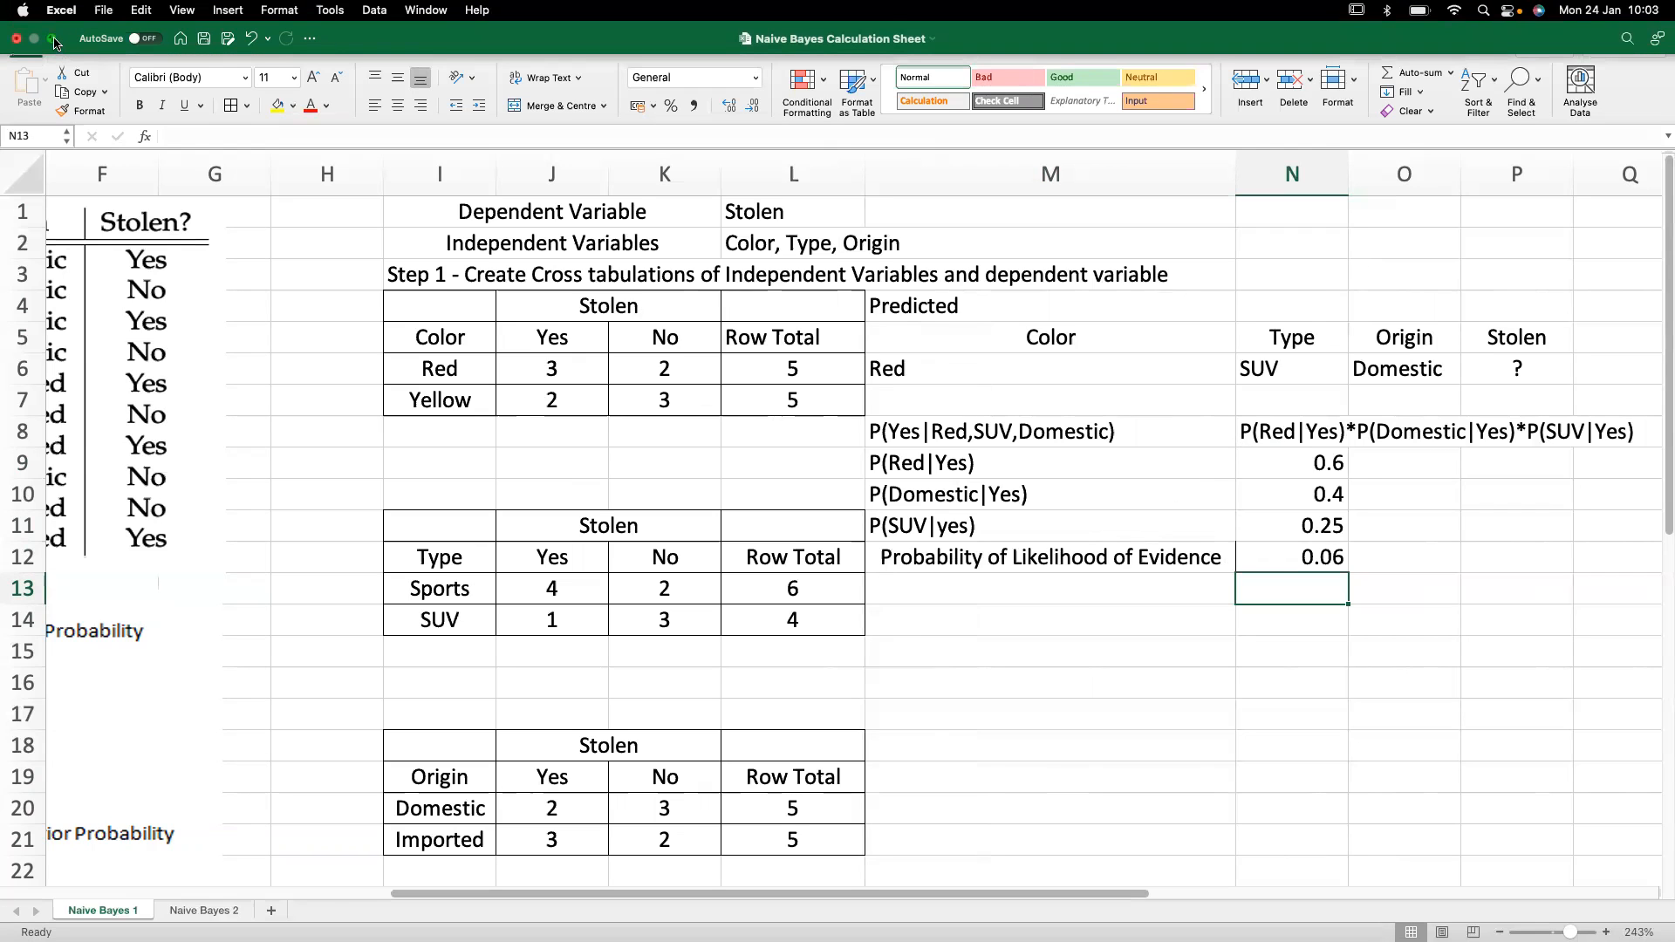
pyautogui.click(52, 40)
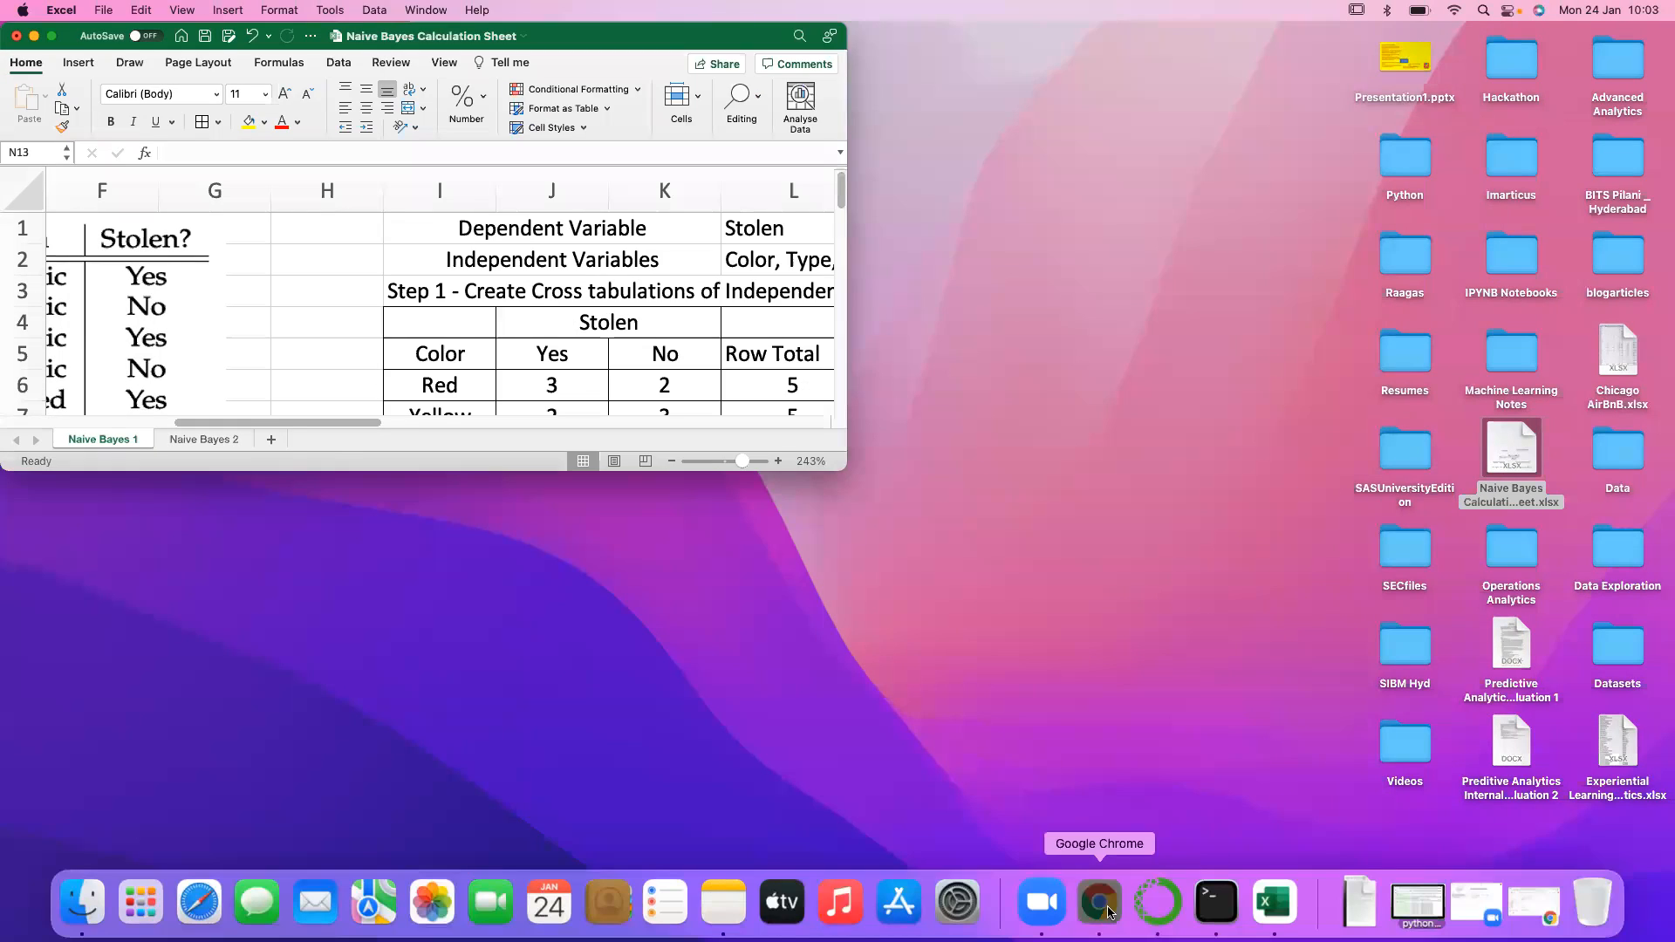
pyautogui.click(1108, 911)
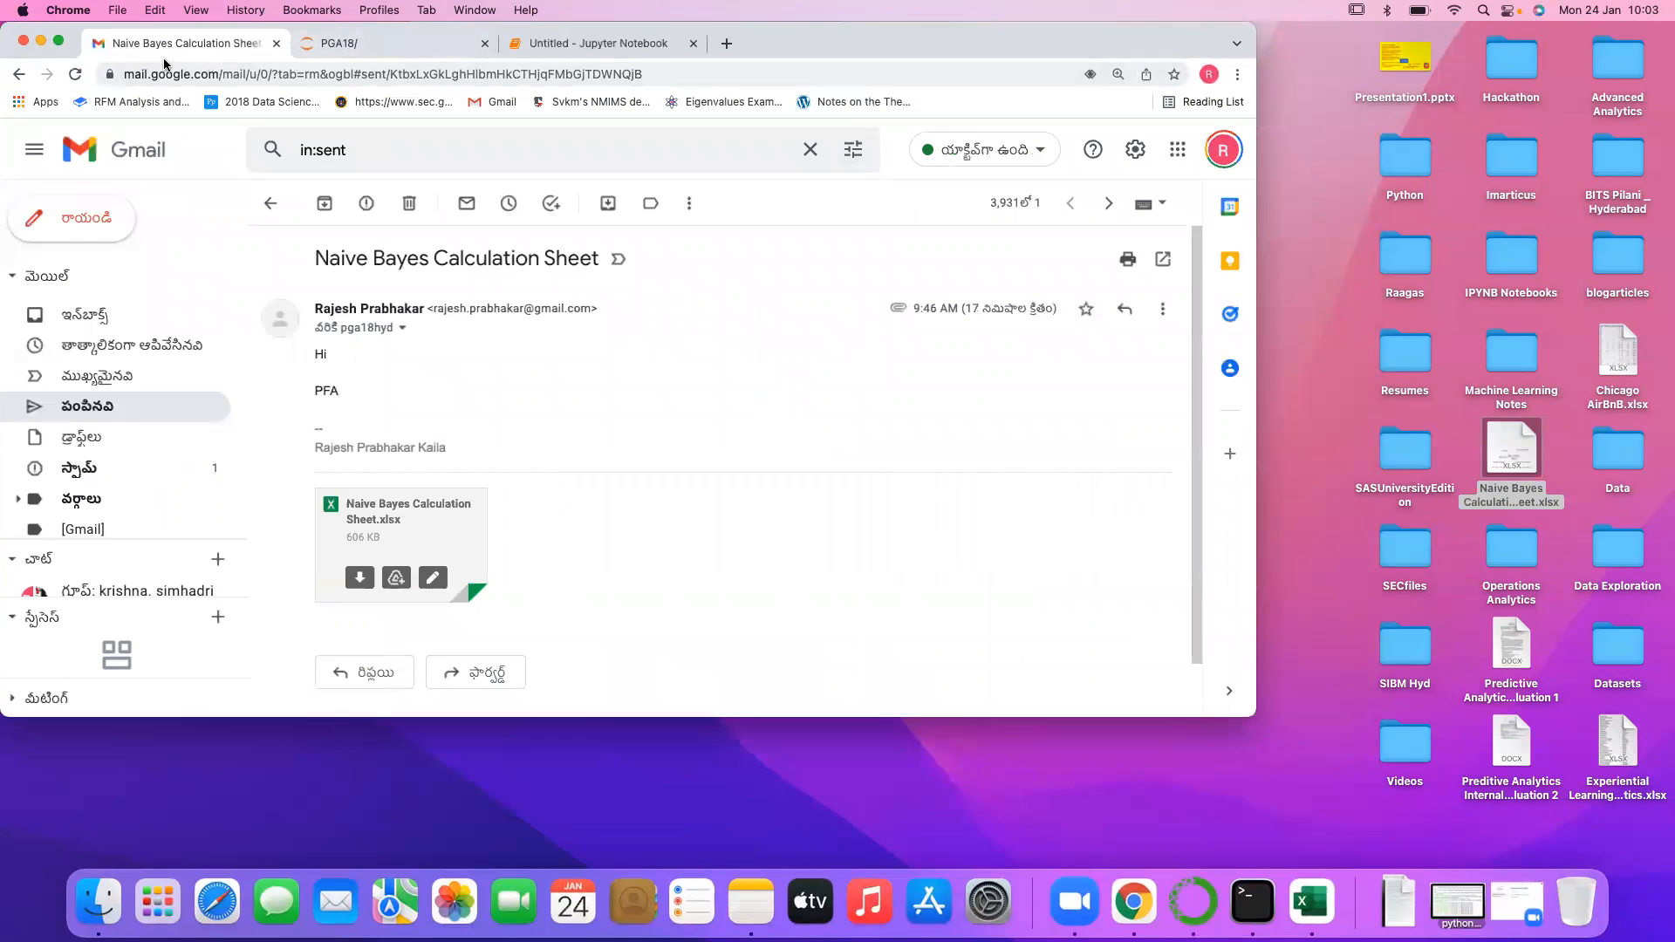
pyautogui.click(57, 42)
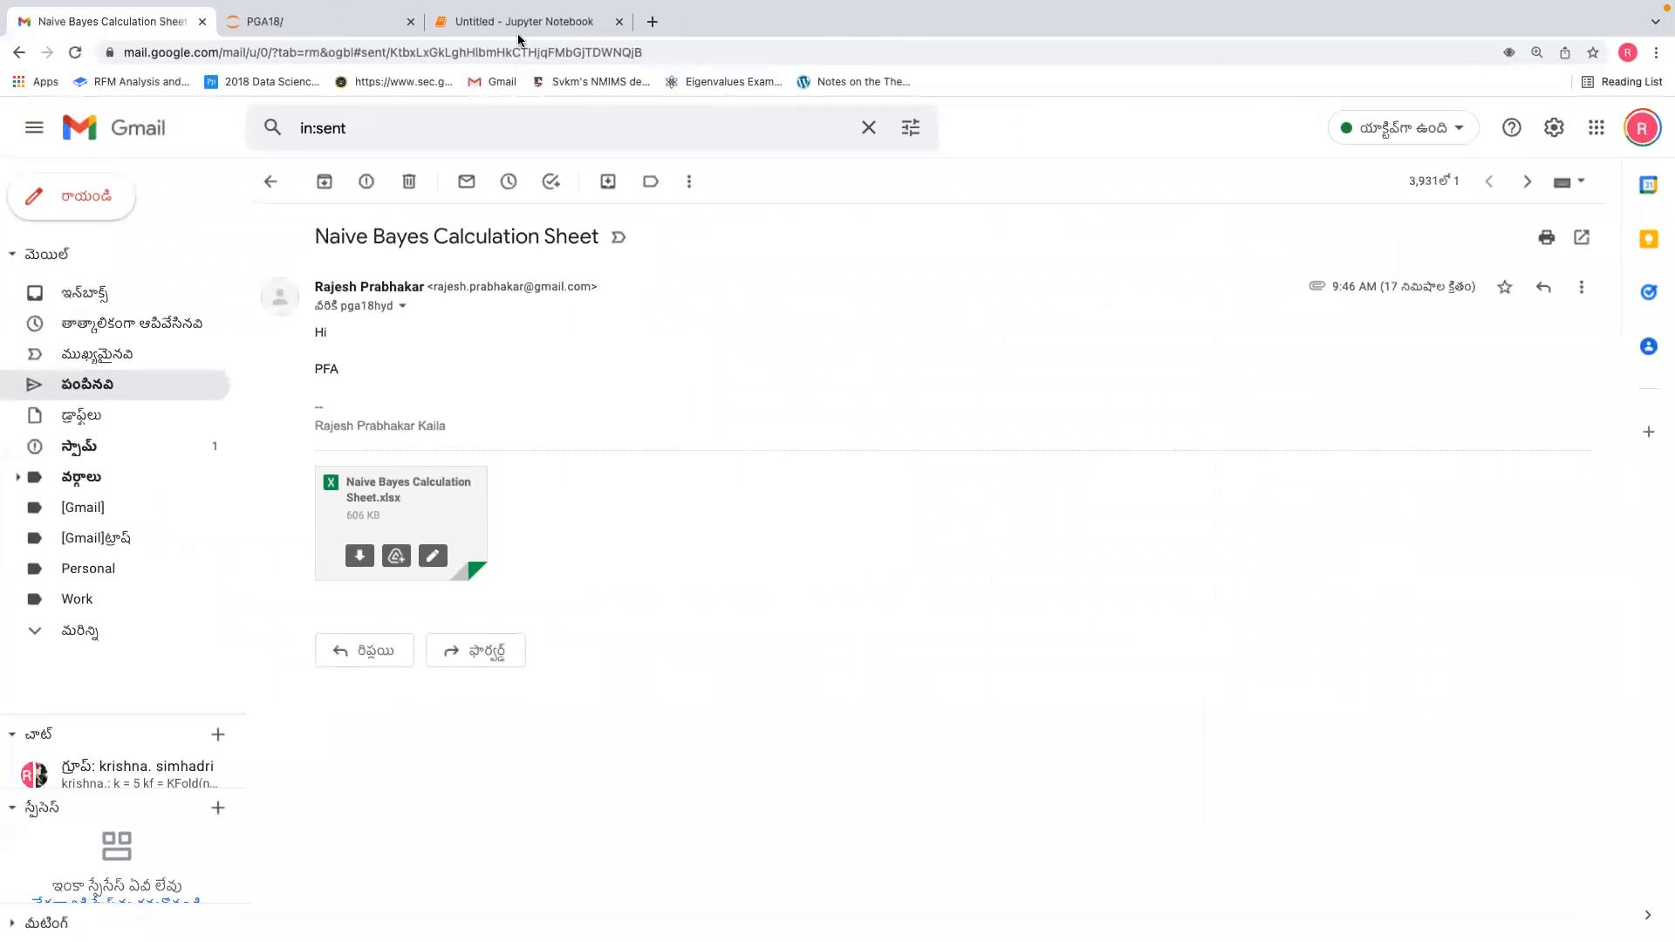
pyautogui.moveTo(964, 9)
pyautogui.click(542, 20)
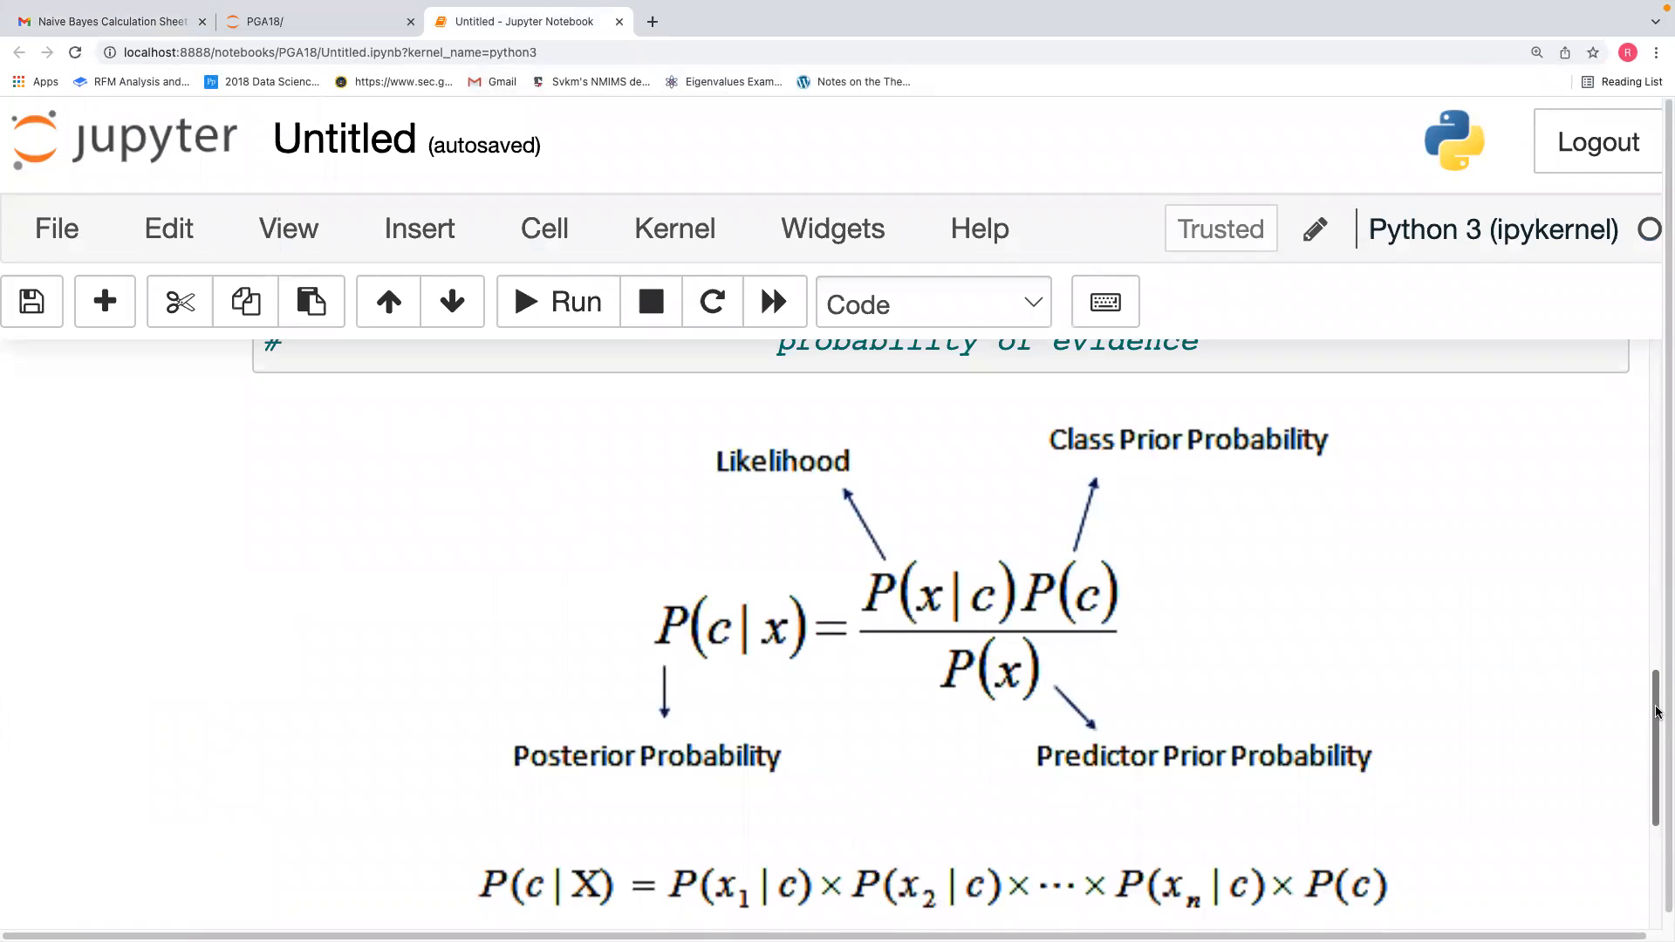
# Review the Naive Bayes formula in the notebook and switch to the Naive Bayes Calculation Sheet in Excel, shown full screen
pyautogui.moveTo(1662, 698); pyautogui.dragTo(1652, 554)
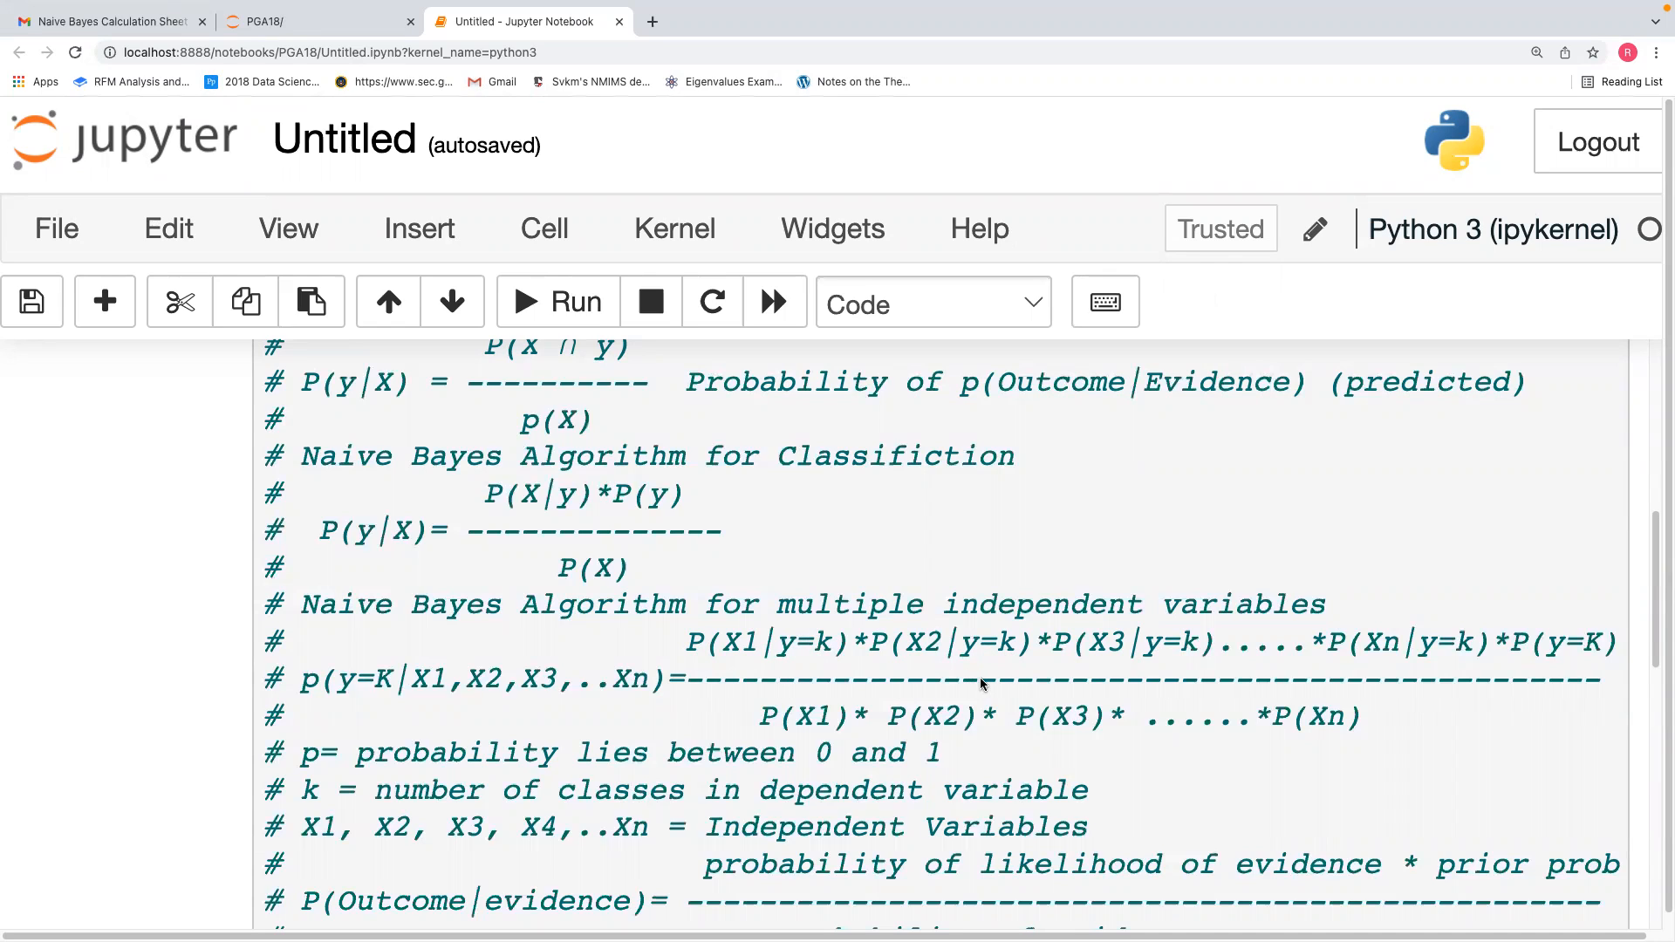
pyautogui.moveTo(258, 9)
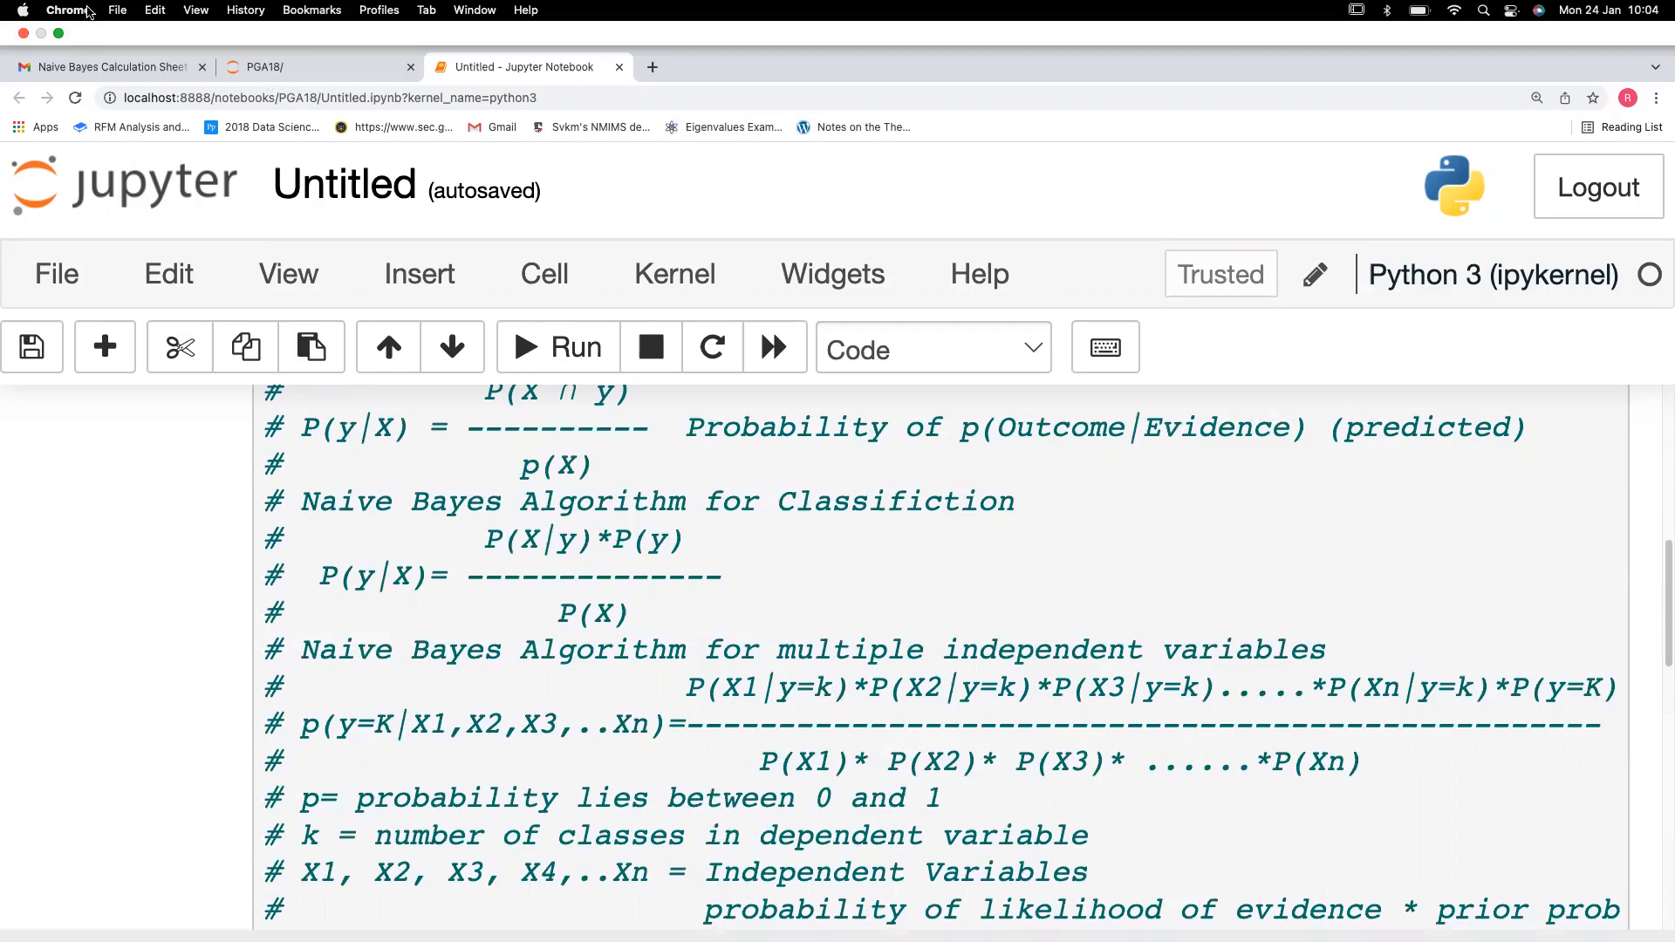
pyautogui.click(58, 33)
pyautogui.click(36, 46)
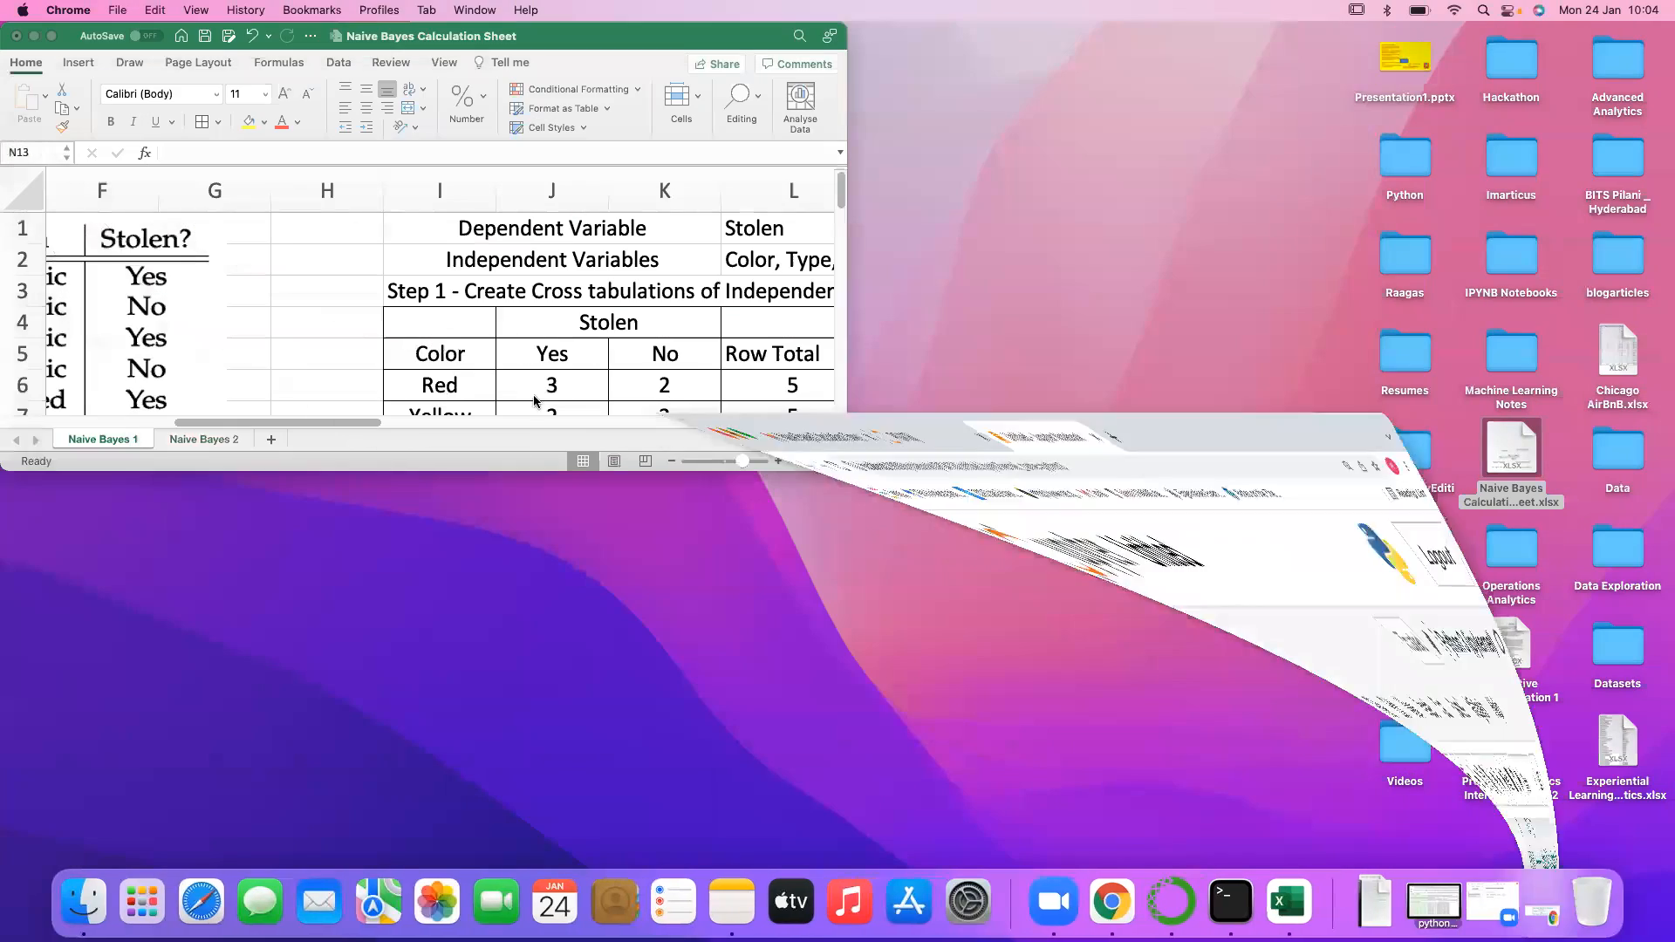
pyautogui.click(51, 35)
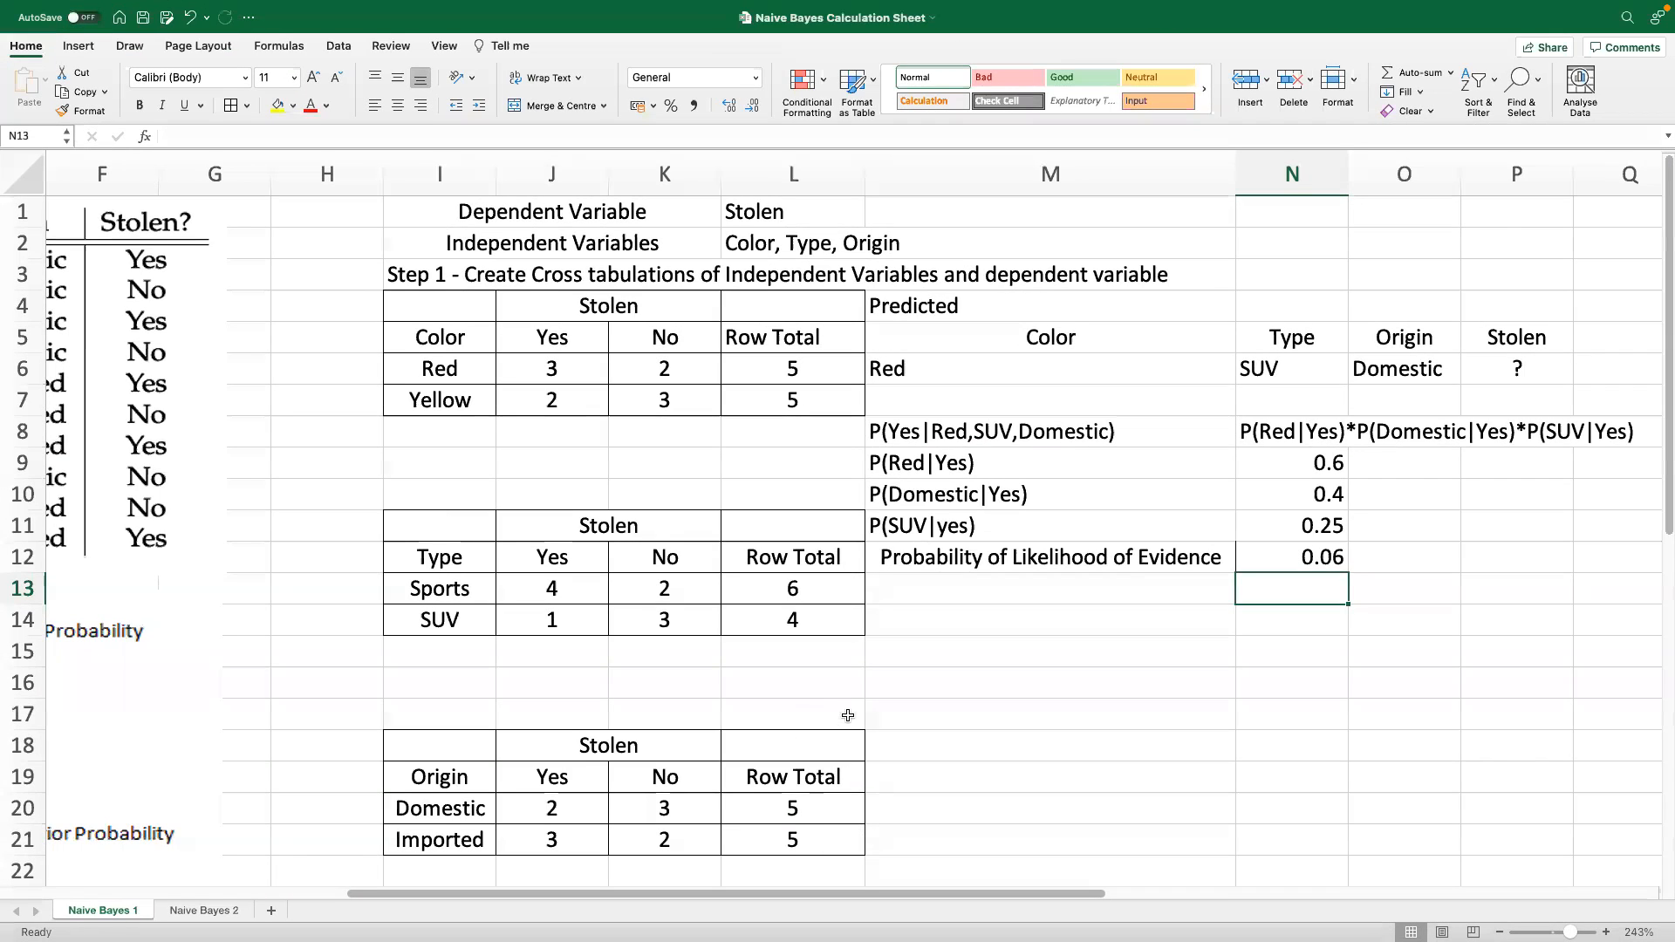
# Label cell M13 as "Prior Probability P(Yes)" beneath the probability of likelihood of evidence
pyautogui.click(984, 594)
pyautogui.write('Pr')
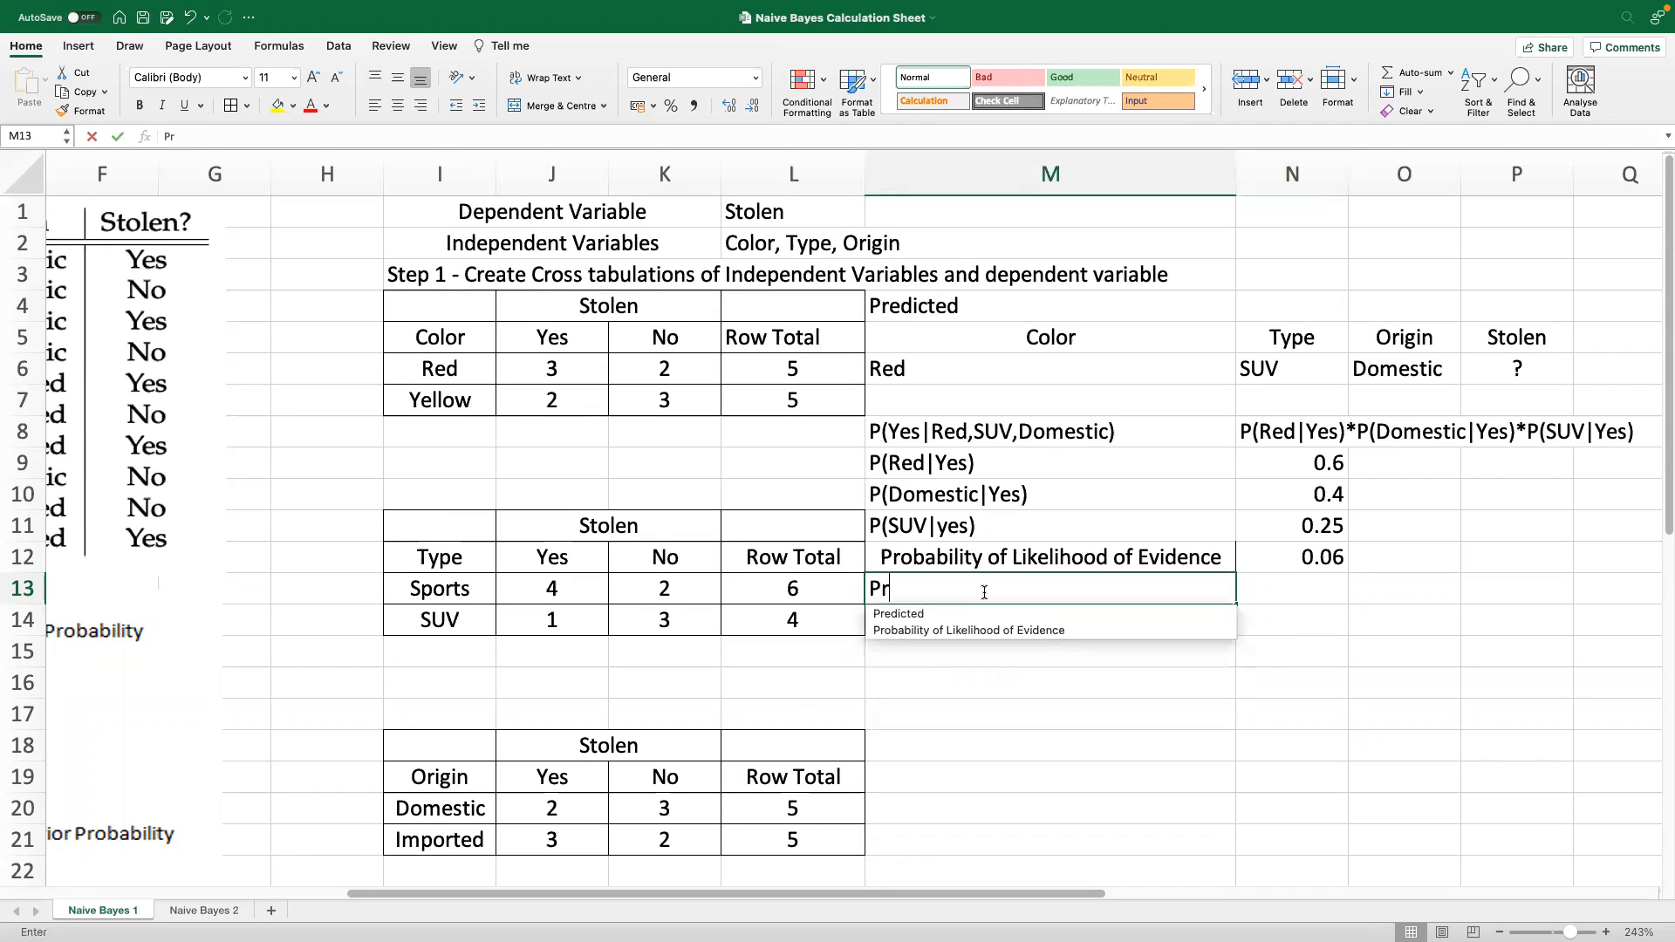
pyautogui.write('ior Pri')
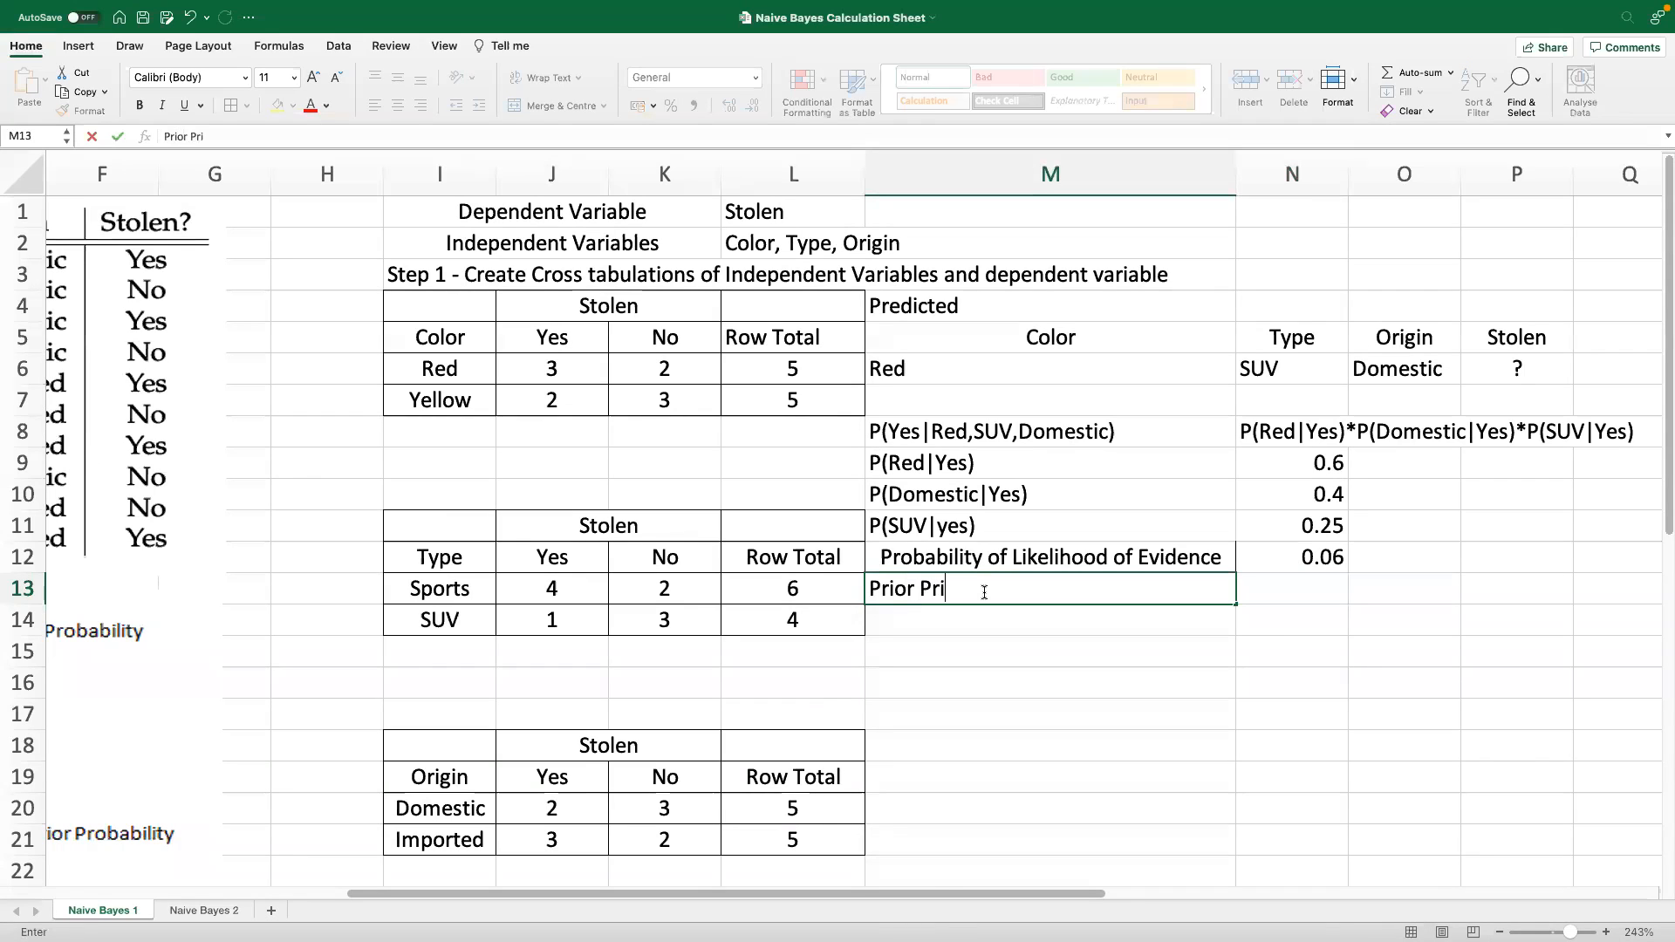
pyautogui.press('BackSpace')
pyautogui.write('obability P')
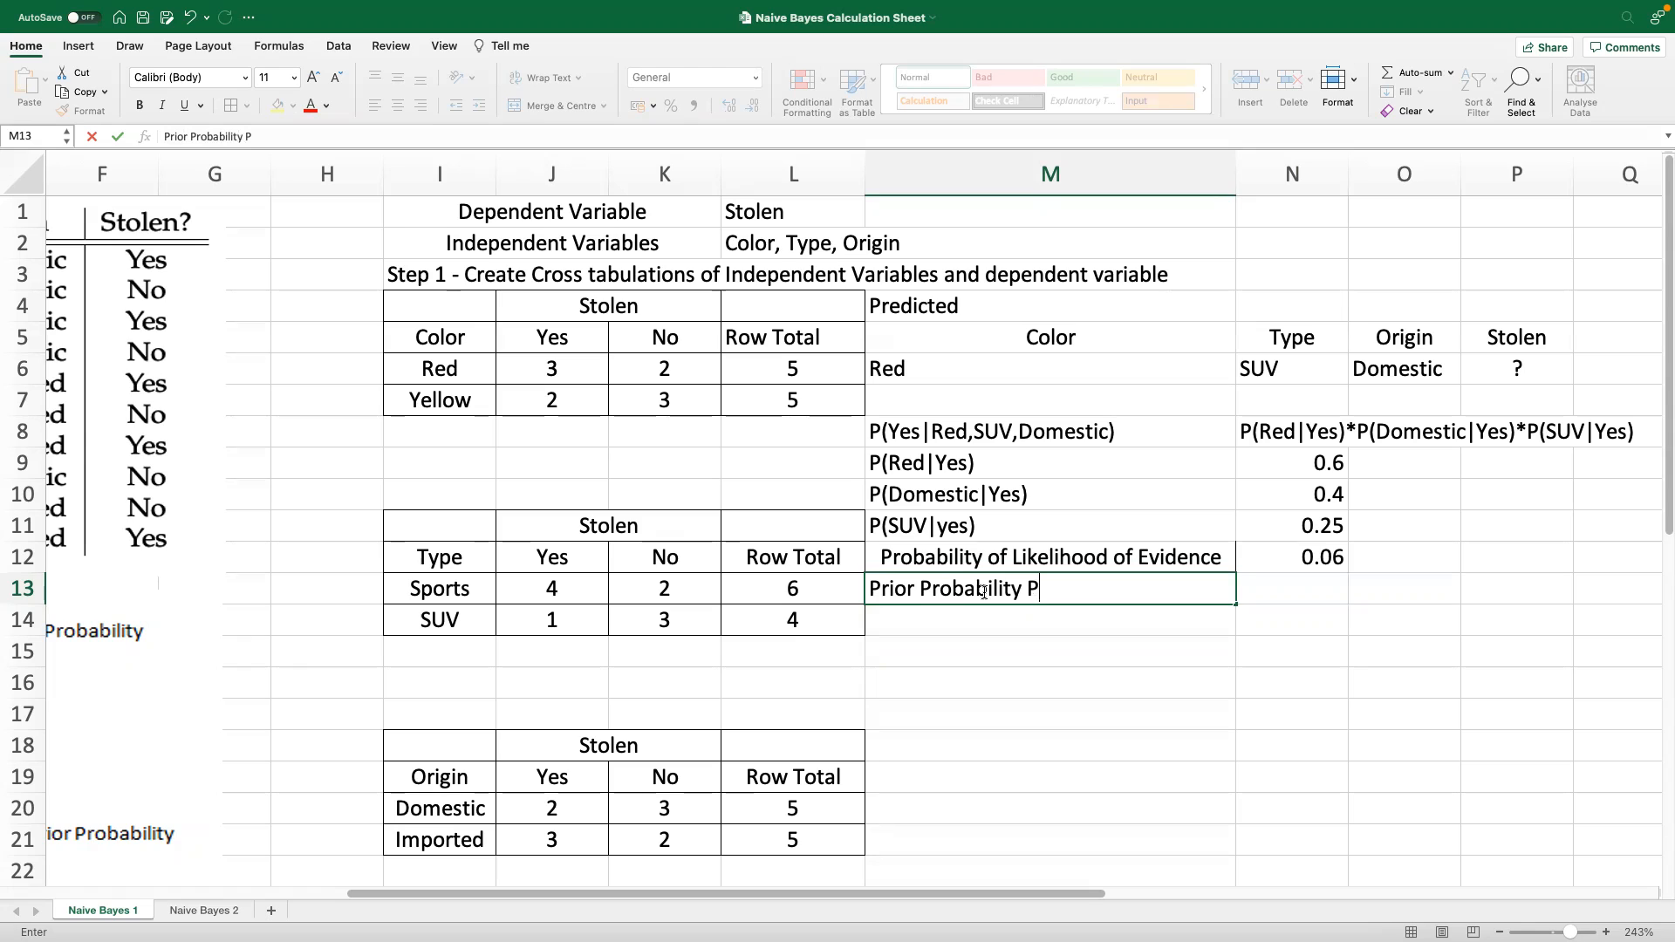
pyautogui.write('(Yes)')
# Calculate the prior probability of Yes in cell N13 with the formula =5/10
pyautogui.click(1339, 592)
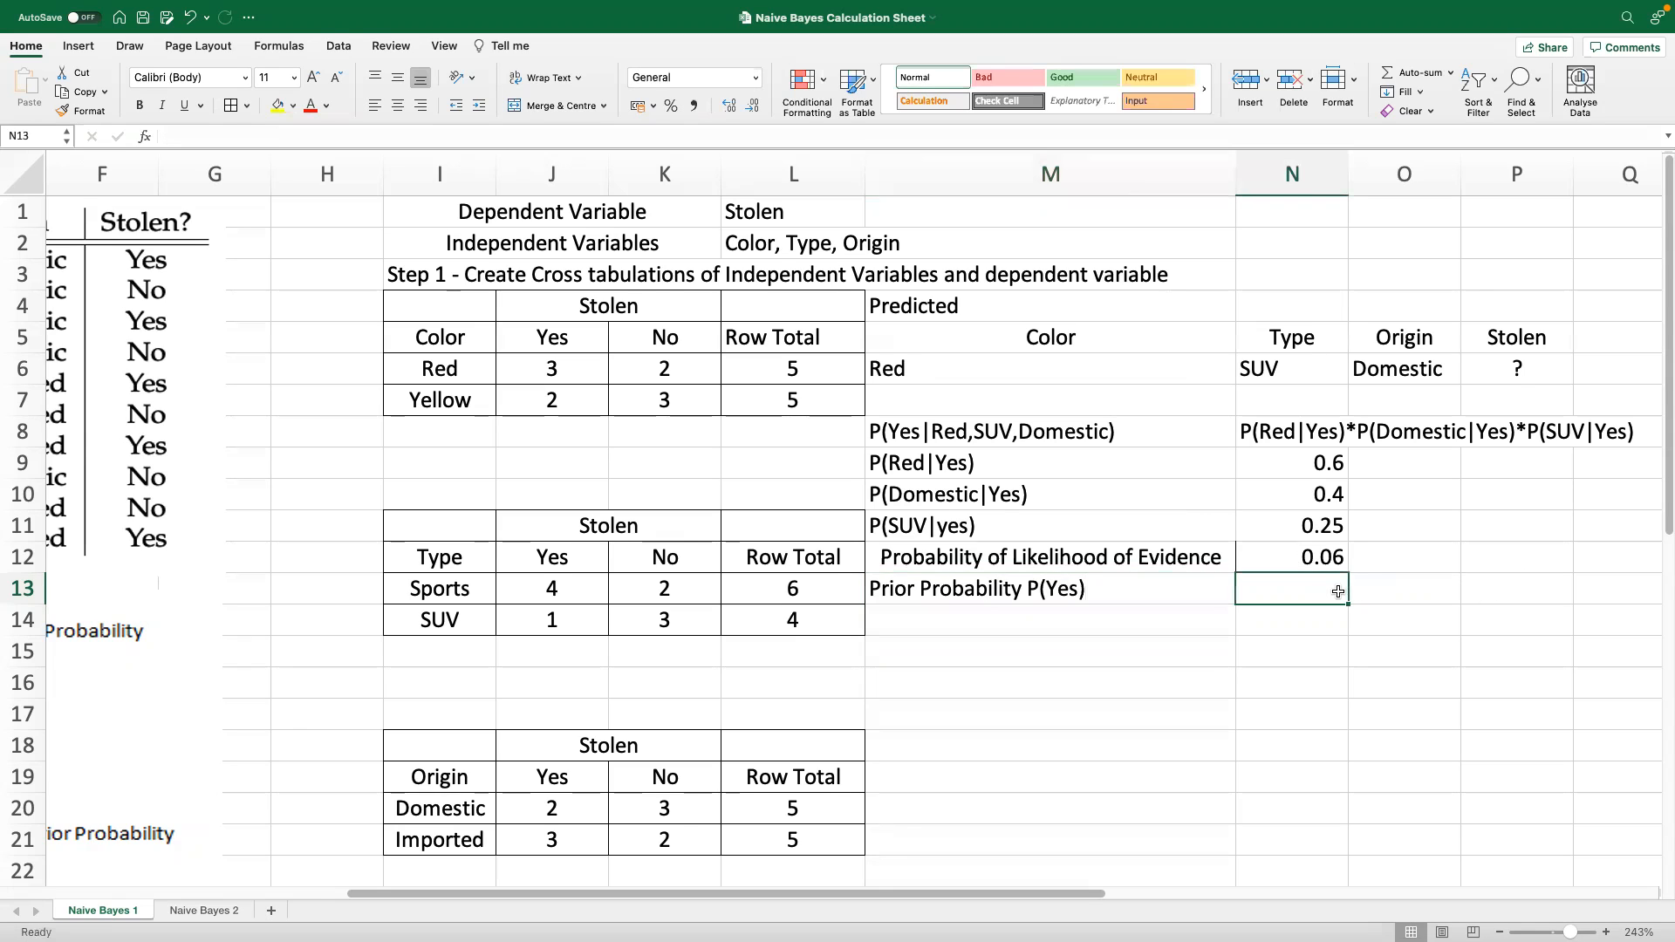
pyautogui.press('Left')
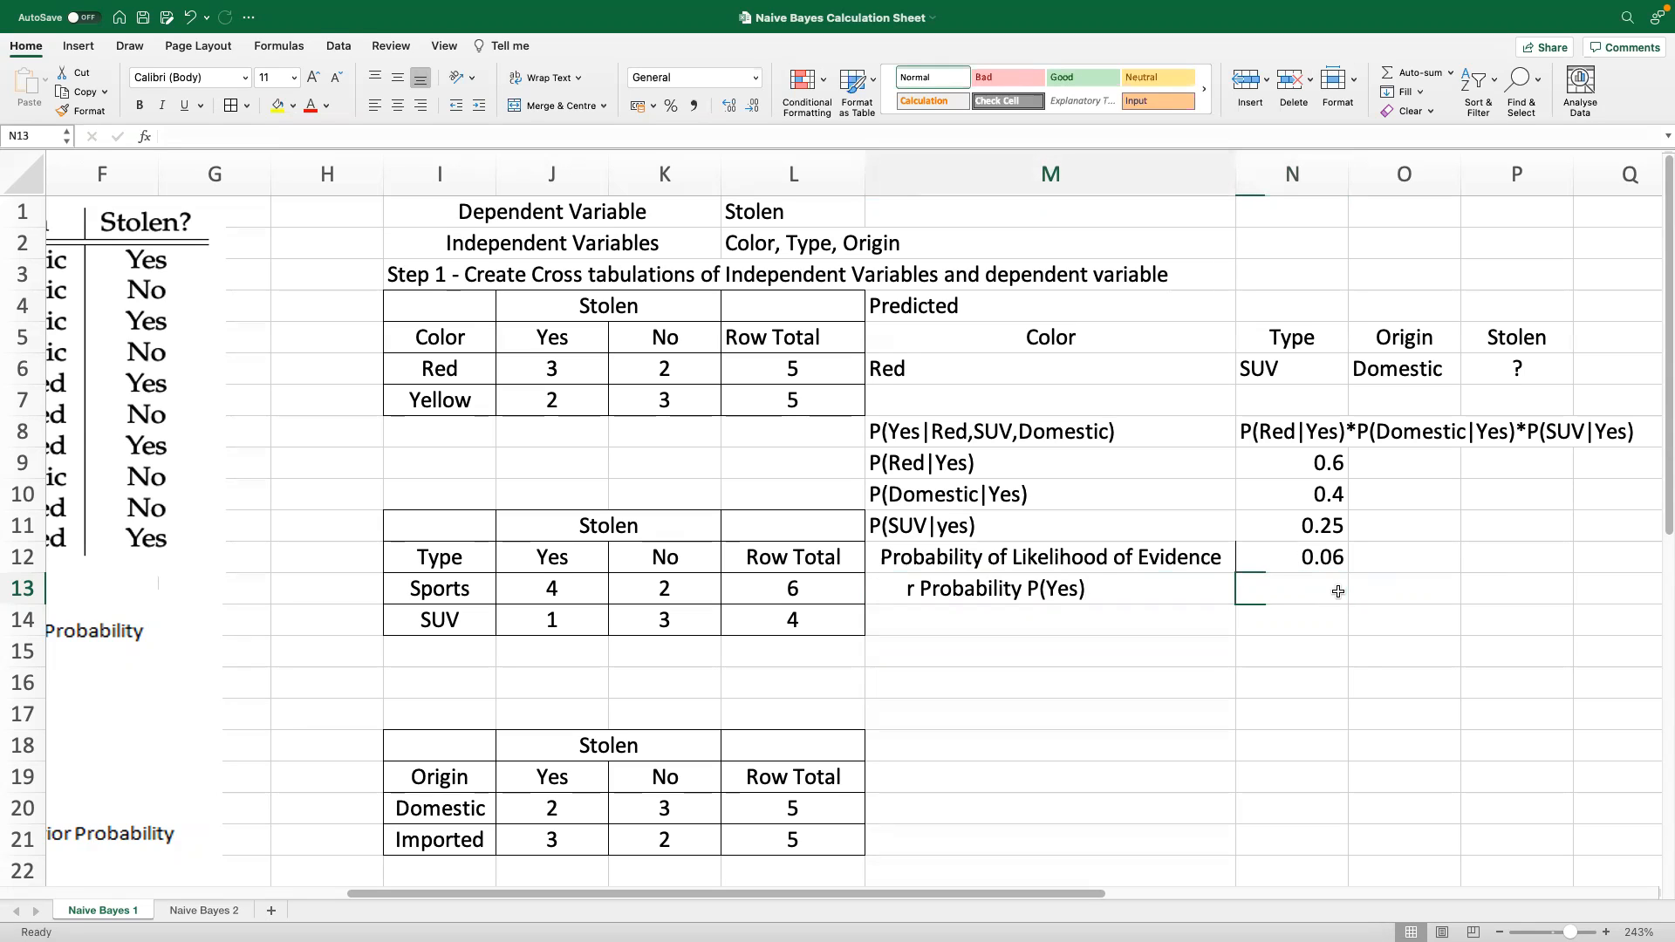
pyautogui.write('=')
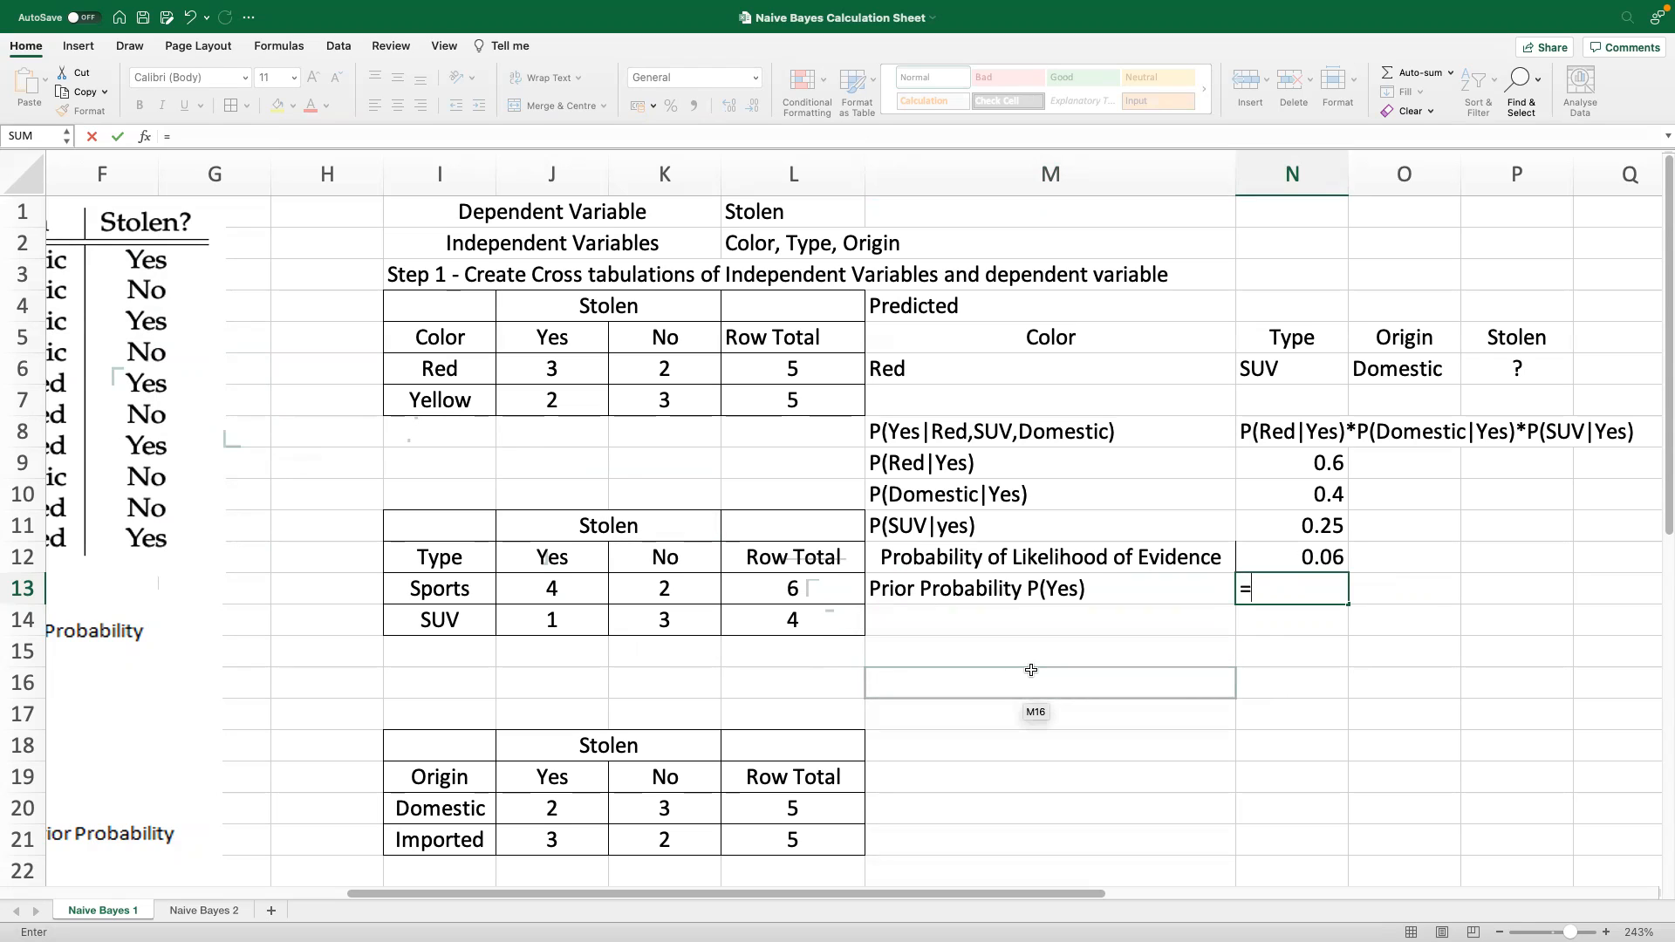
pyautogui.write('5/10')
pyautogui.press('Return')
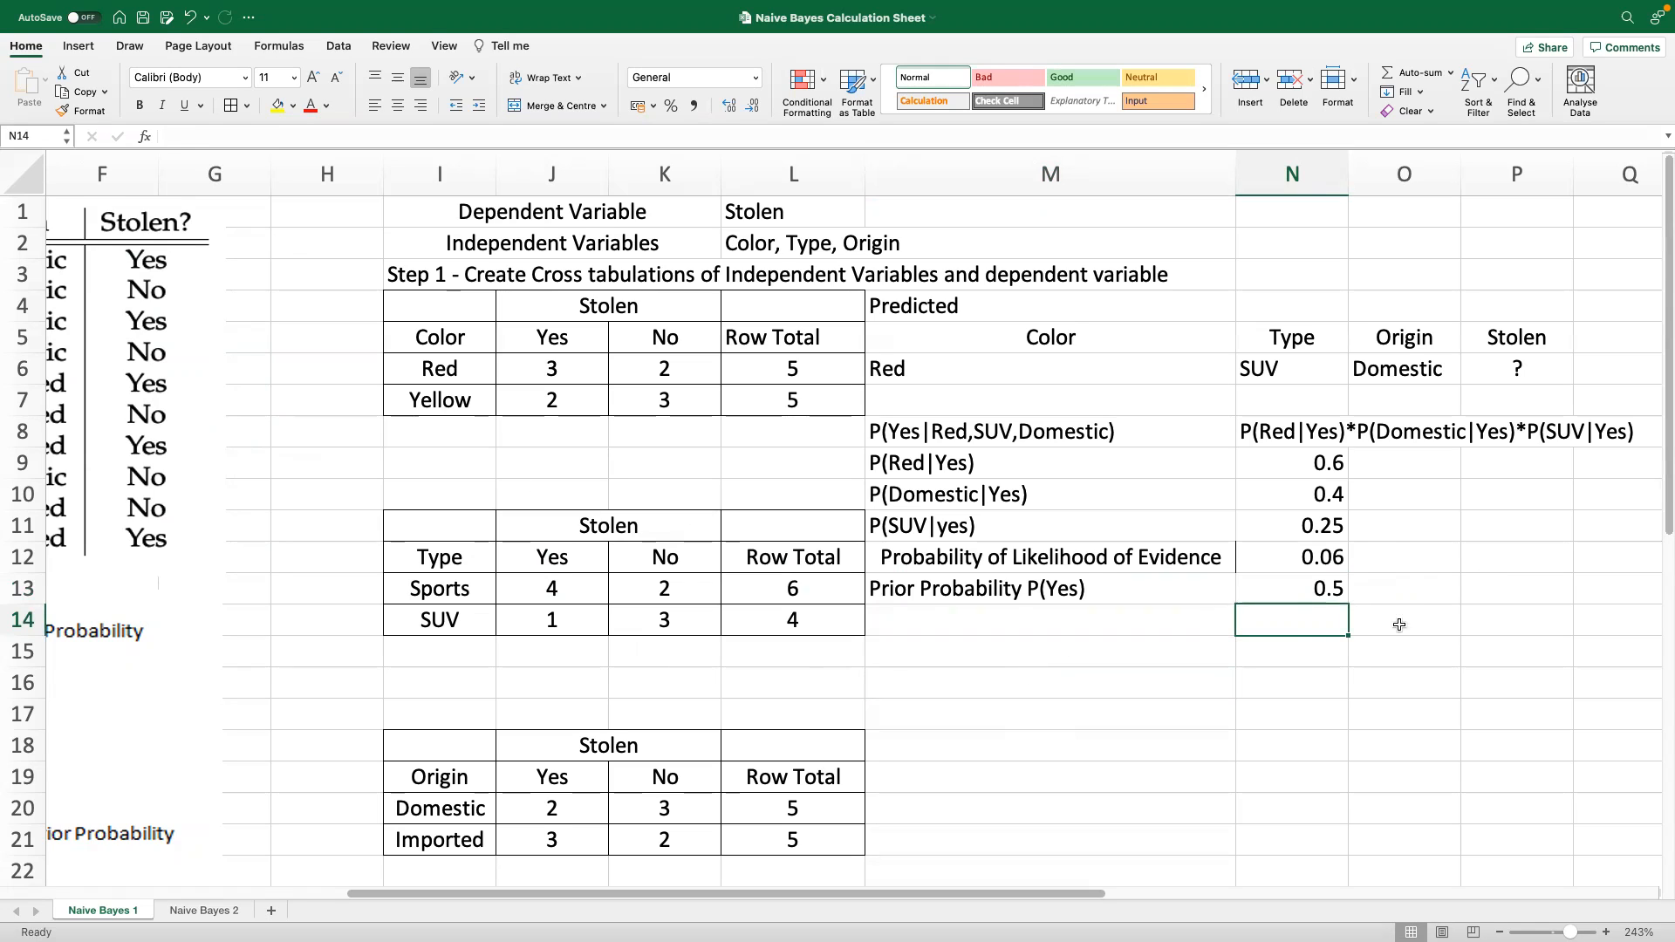
# Add the note "Yes=5 & No=5 Total=10" in cell O13 beside the prior probability
pyautogui.click(1436, 585)
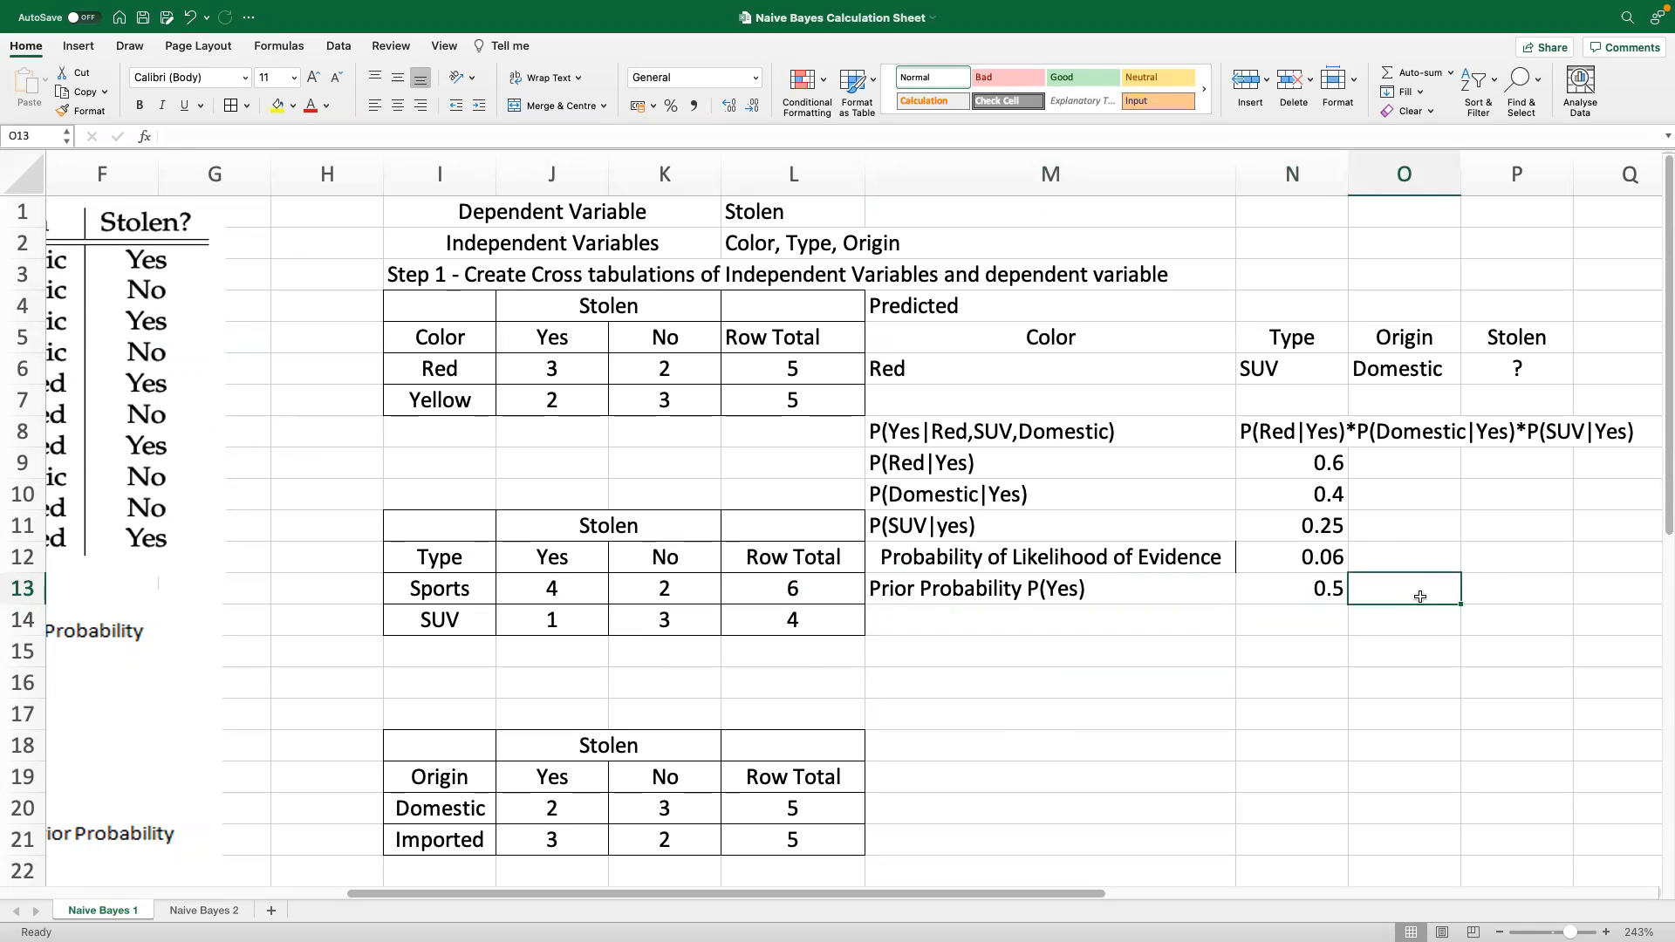
pyautogui.write('Yes=')
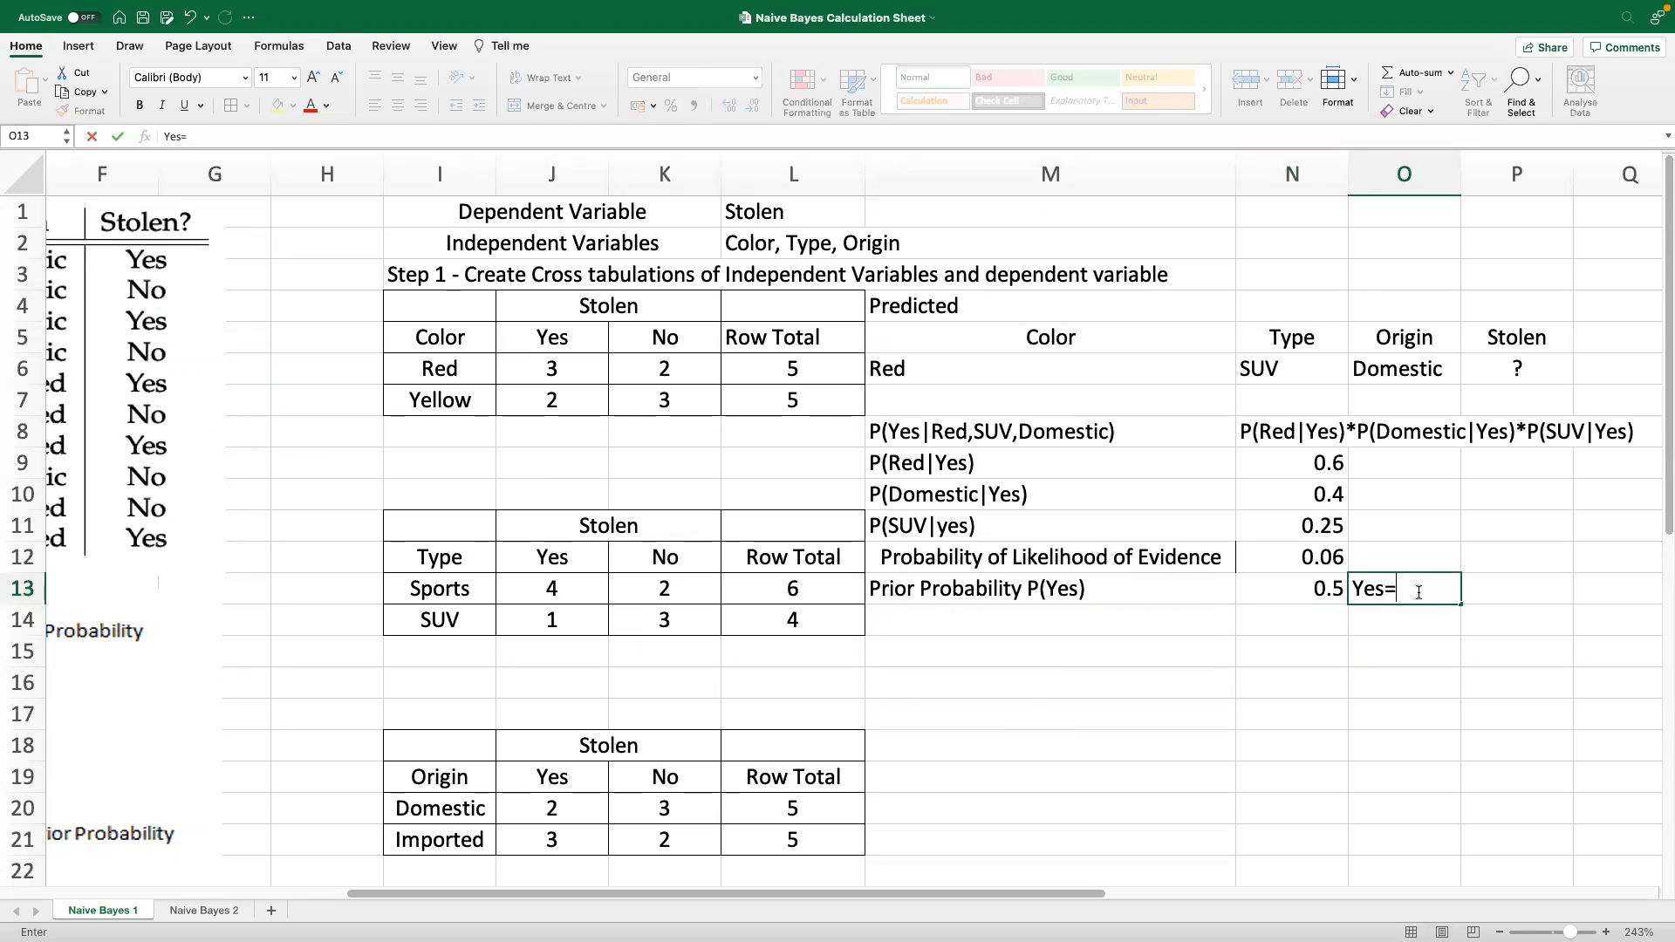
pyautogui.write('5 & No=5 Total=10')
pyautogui.click(1432, 781)
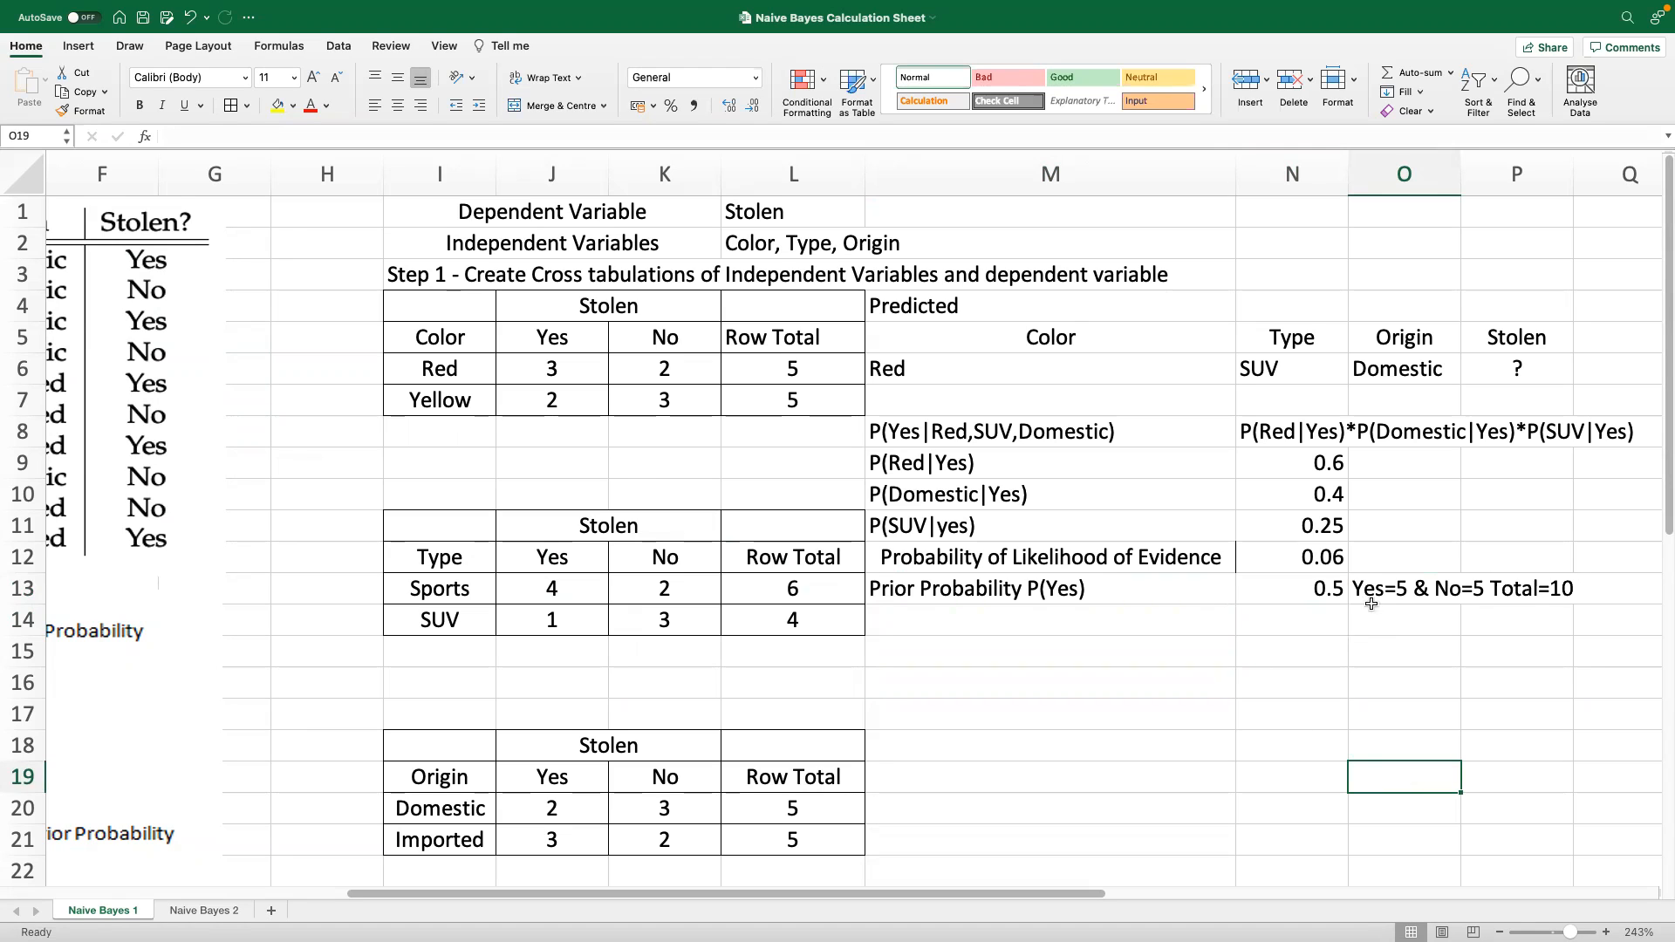
pyautogui.click(1076, 632)
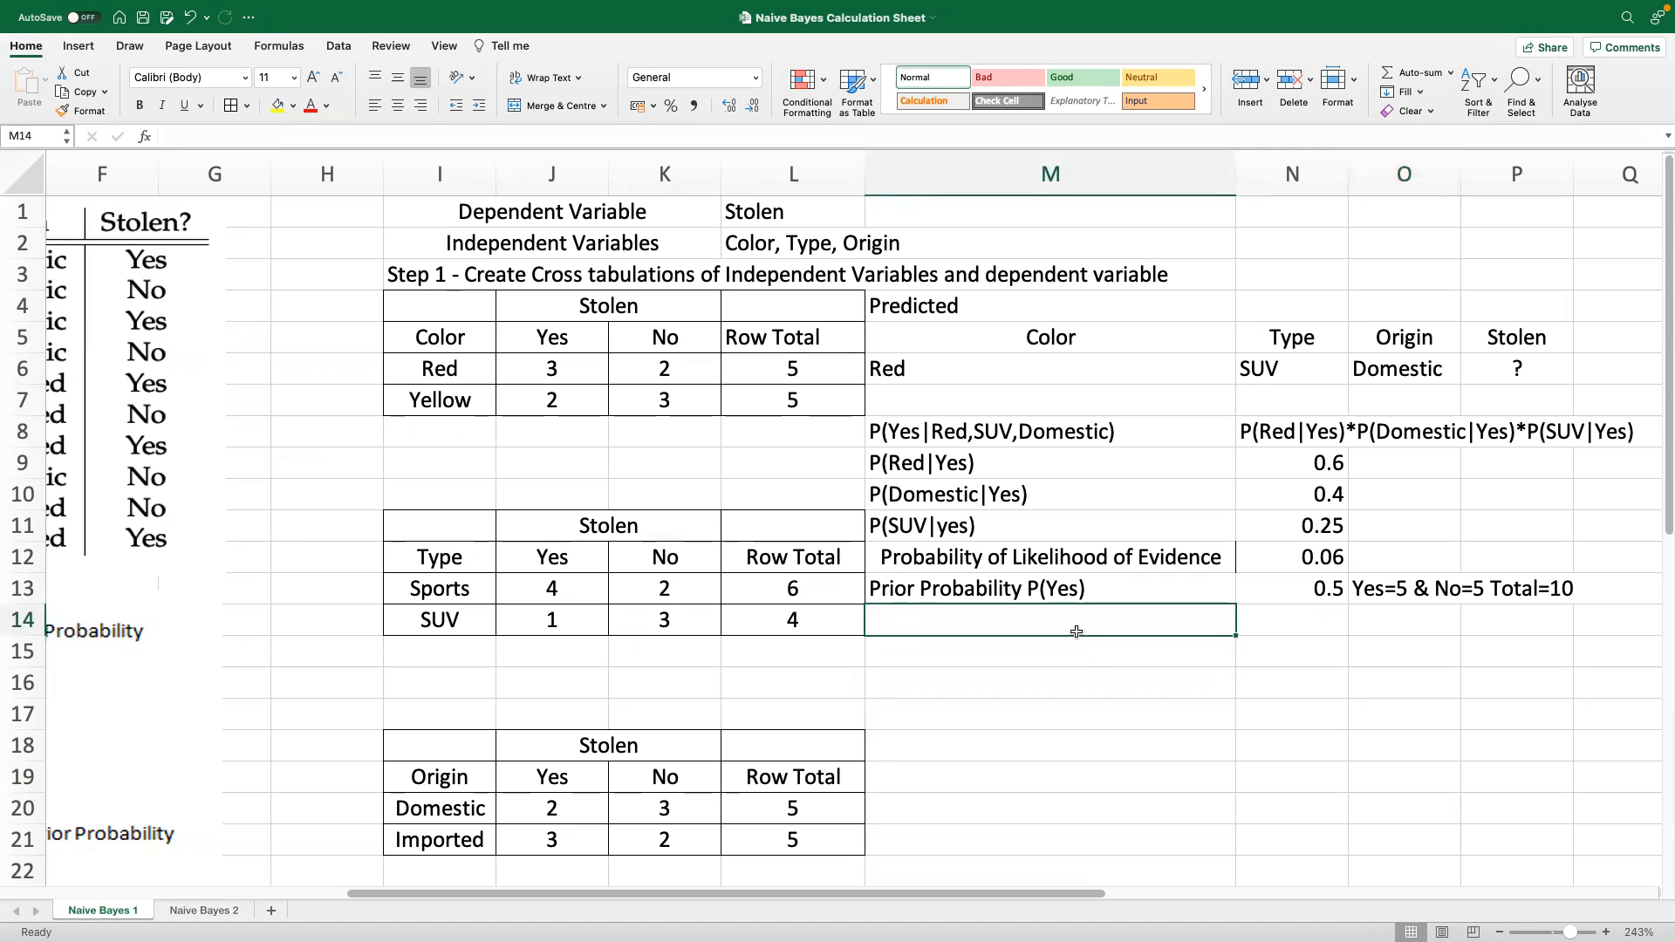
pyautogui.write('p(')
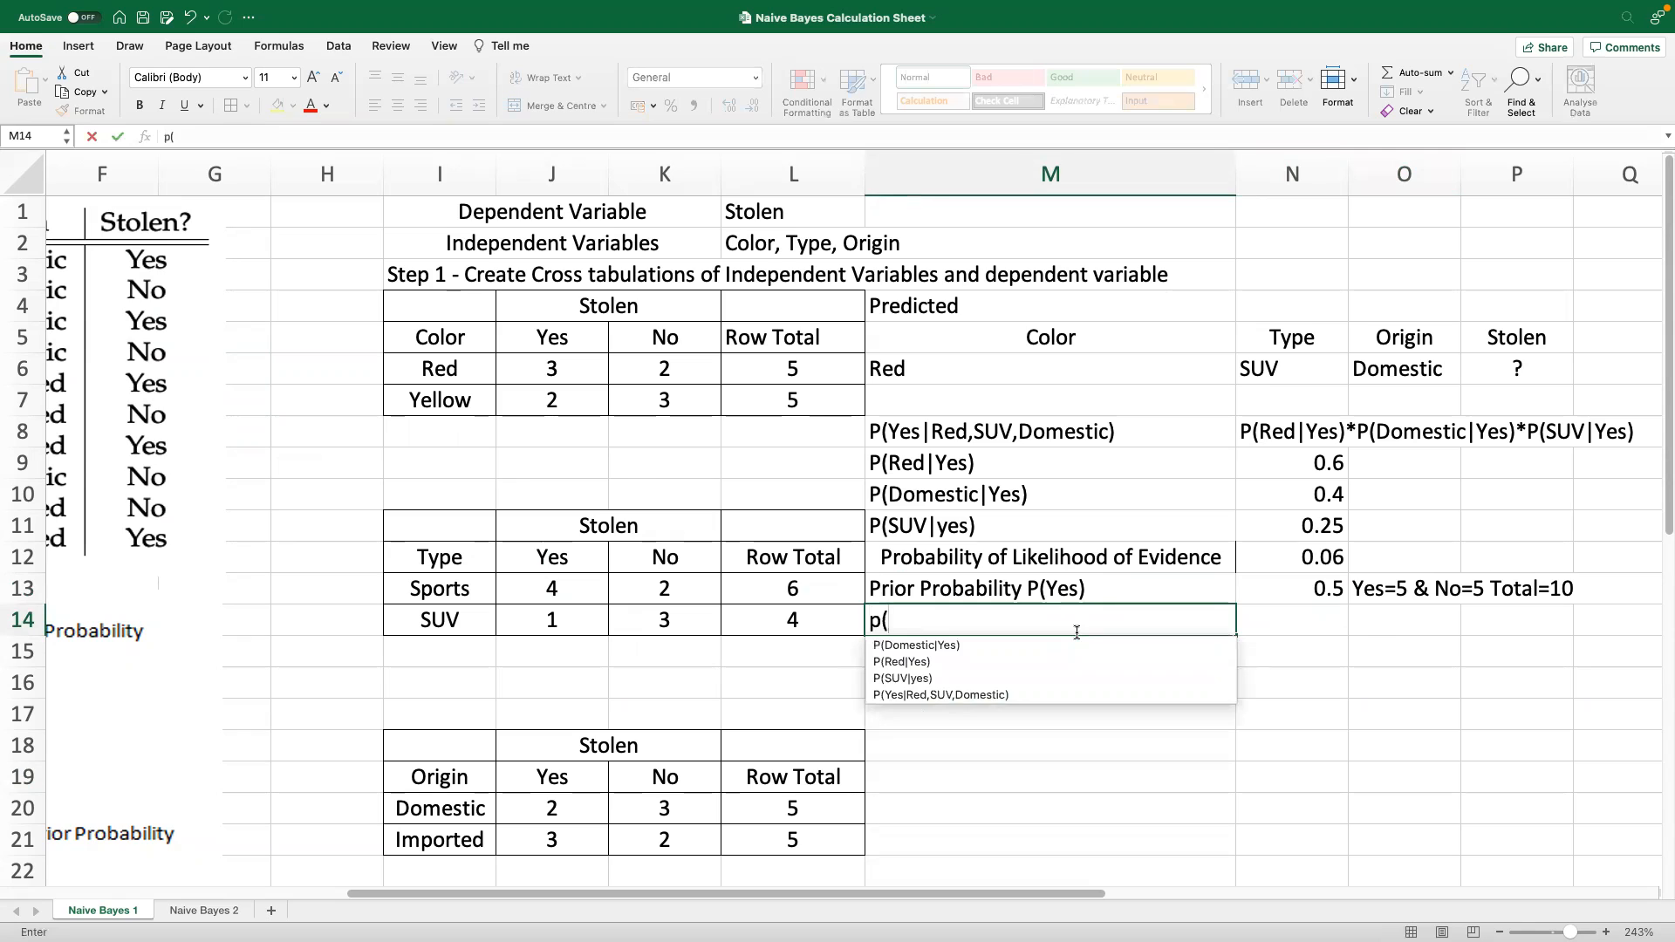
pyautogui.write('Yes')
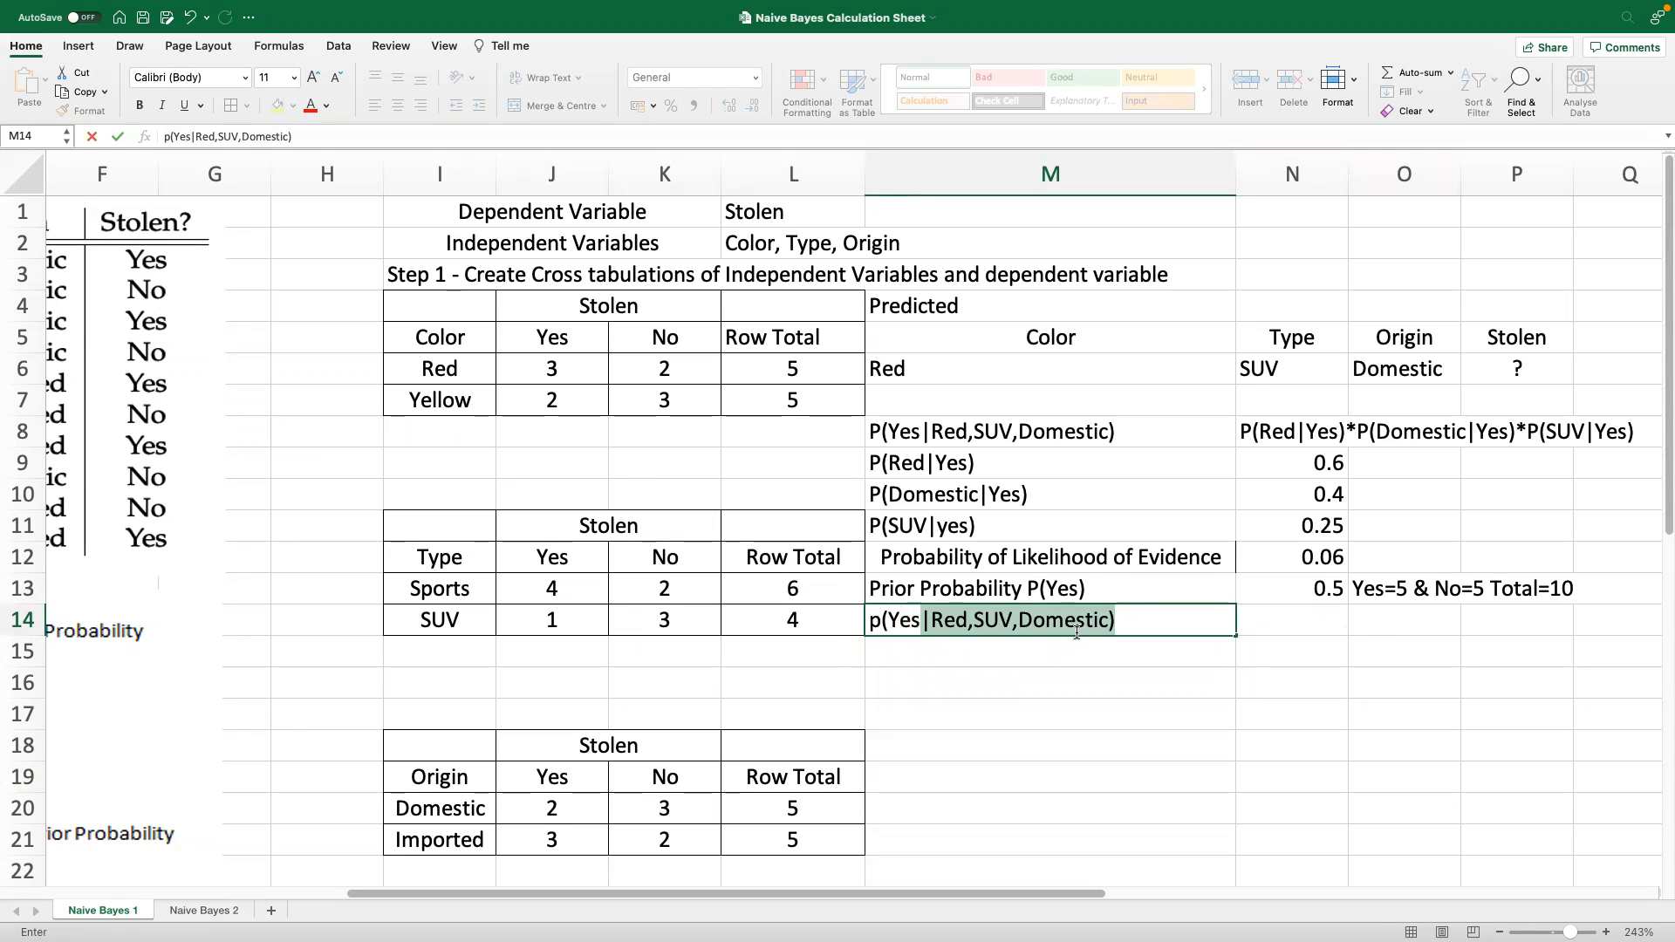
pyautogui.press('BackSpace')
pyautogui.press('BackSpace')
pyautogui.press('BackSpace')
pyautogui.press('BackSpace')
pyautogui.press('BackSpace')
pyautogui.press('BackSpace')
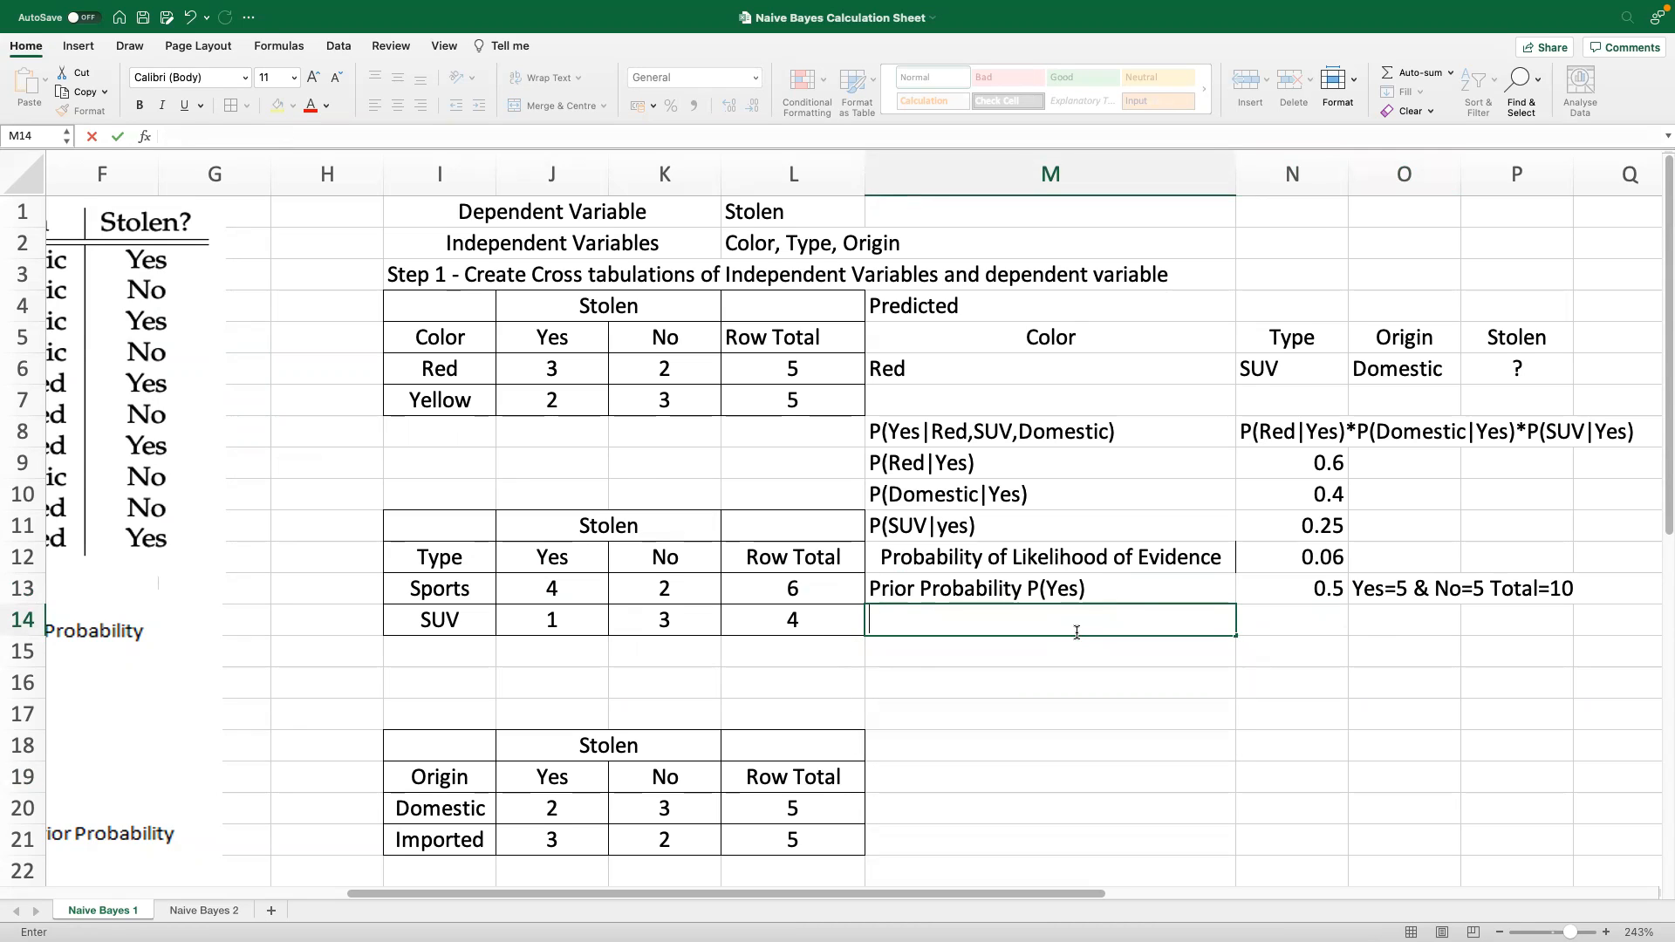
# Label cell M14 as "Prob of likelihood of evidence* Prior Prob"
pyautogui.write('Prob')
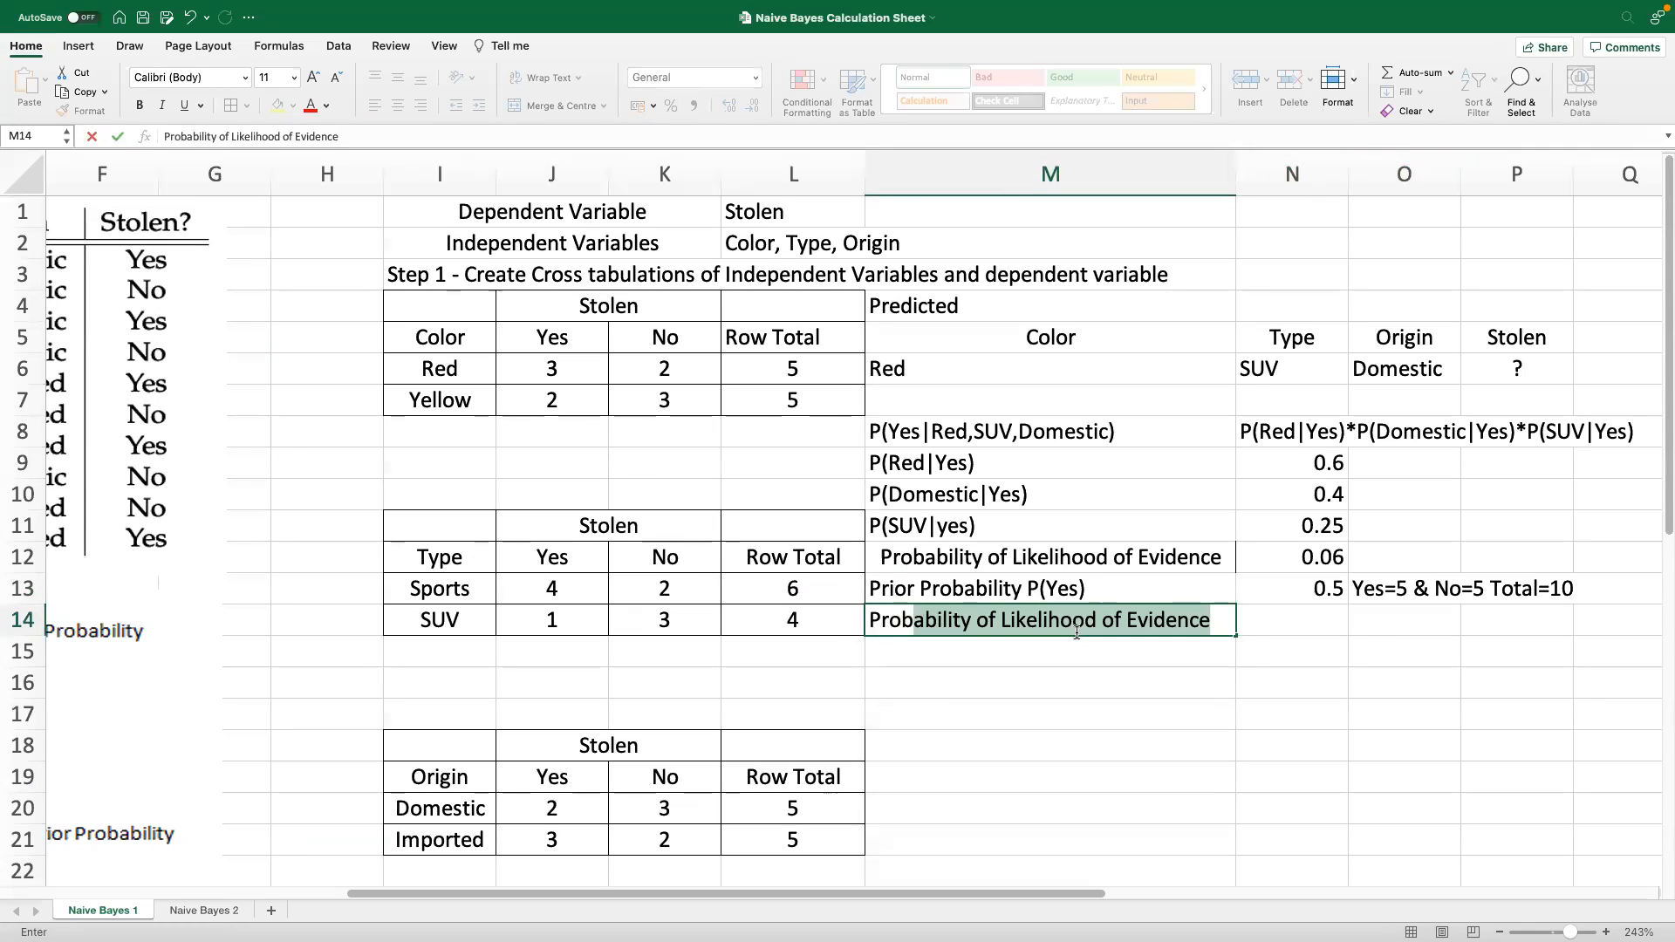
pyautogui.write(' of l')
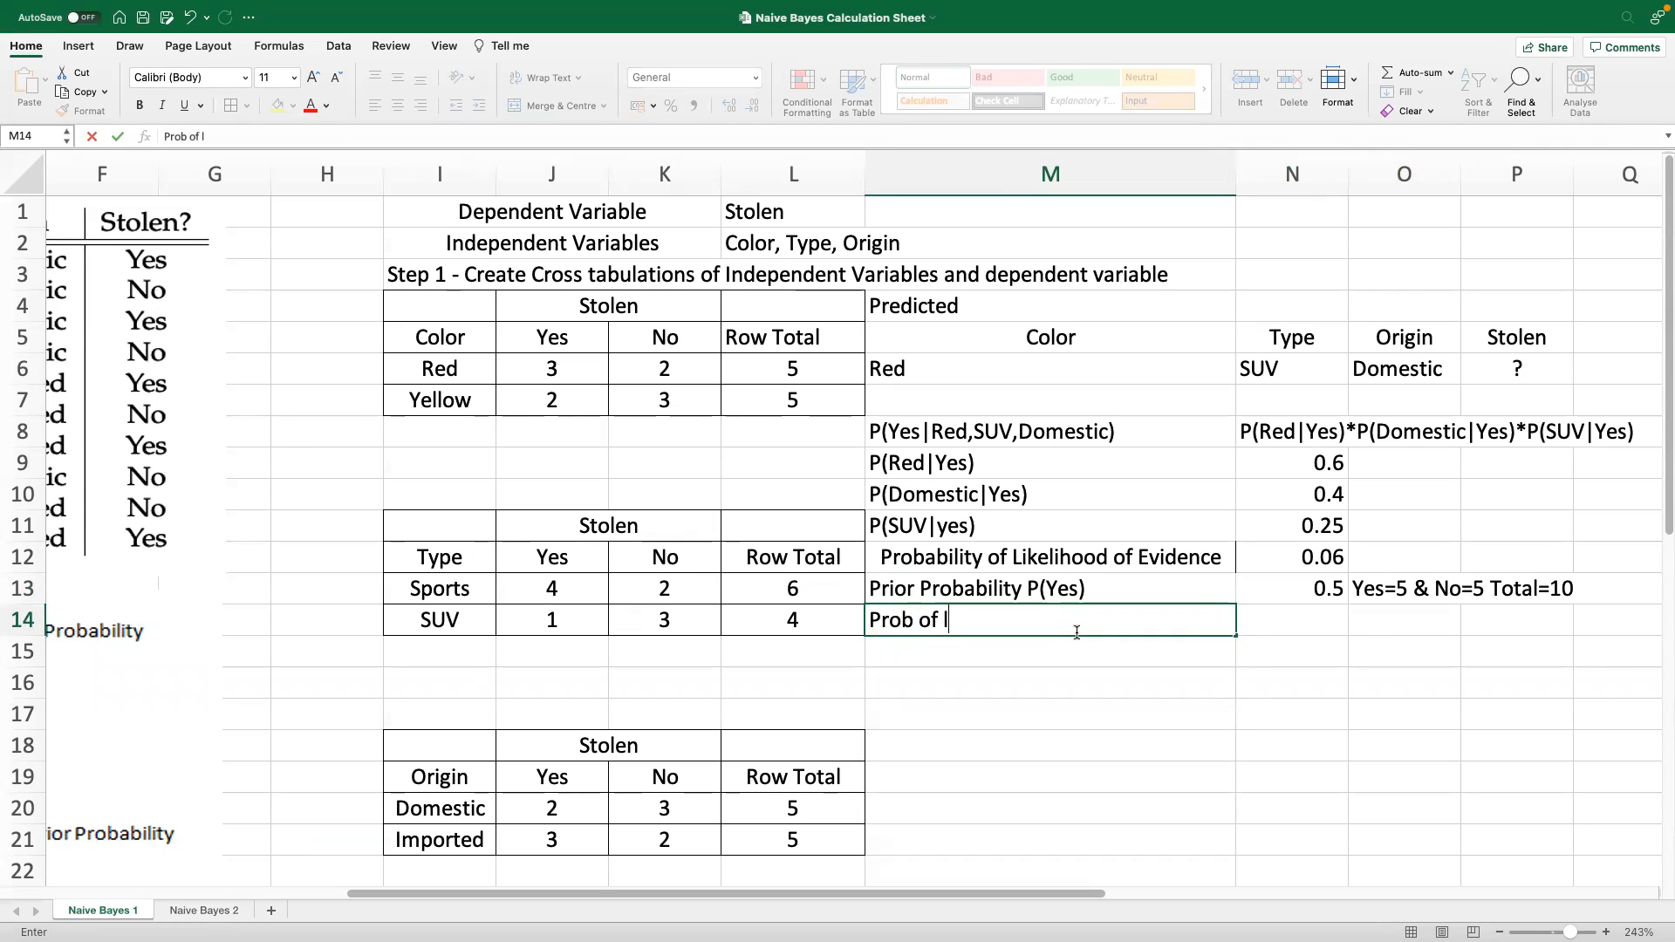
pyautogui.write('ikelih')
pyautogui.write('ood')
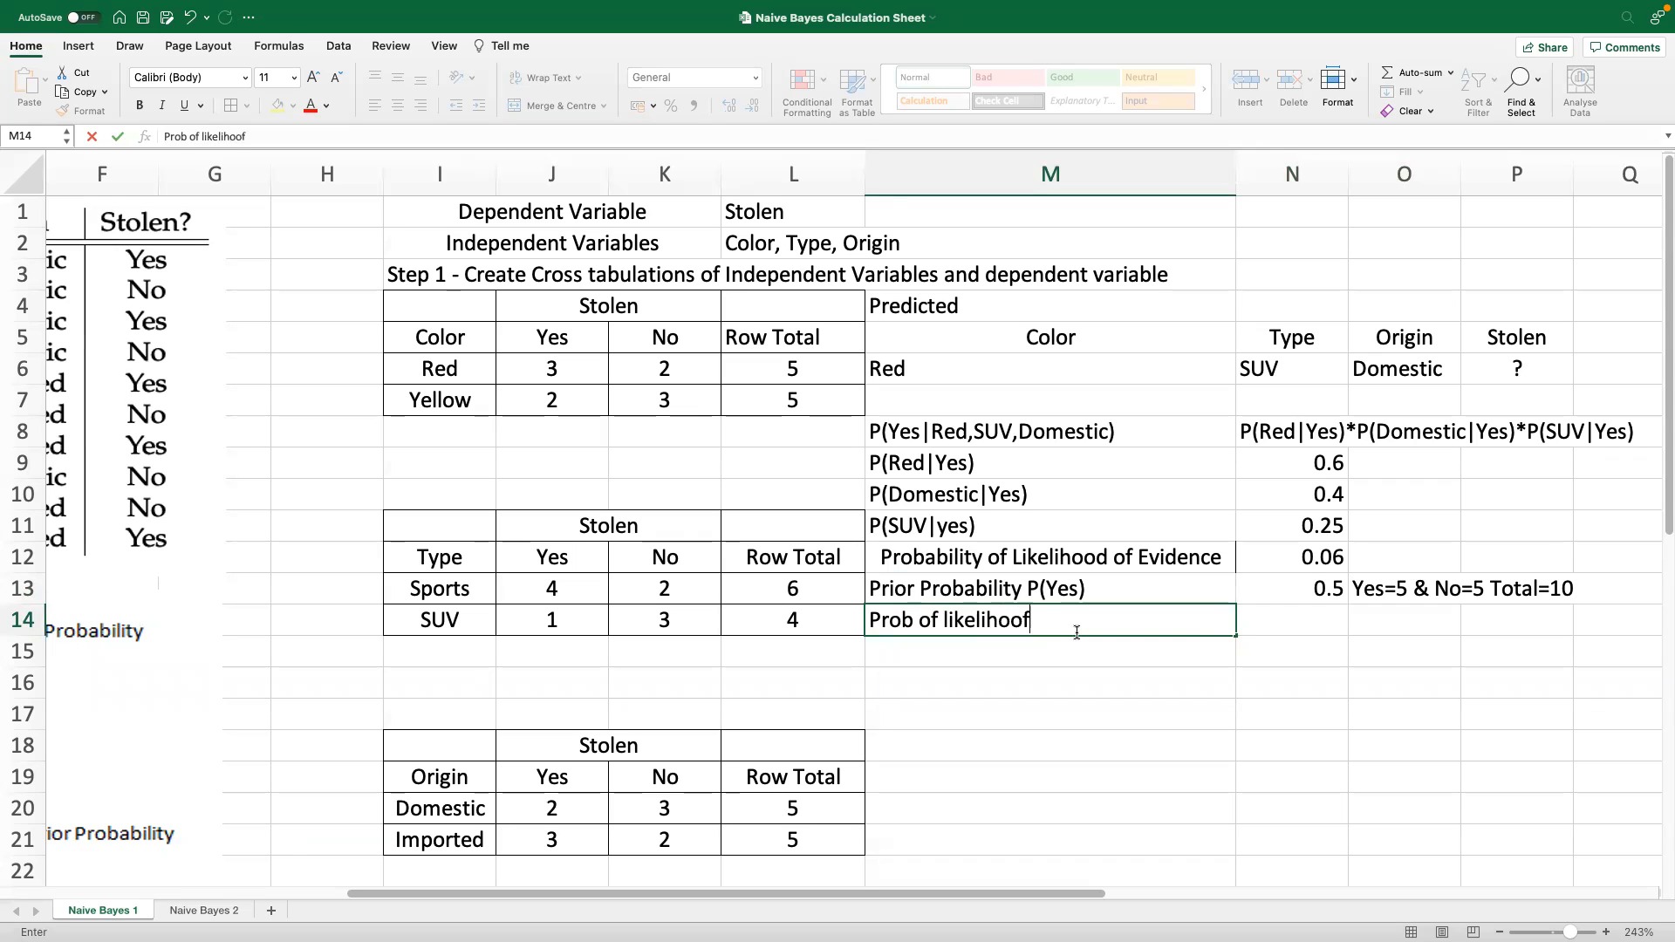
pyautogui.write(' of evidence')
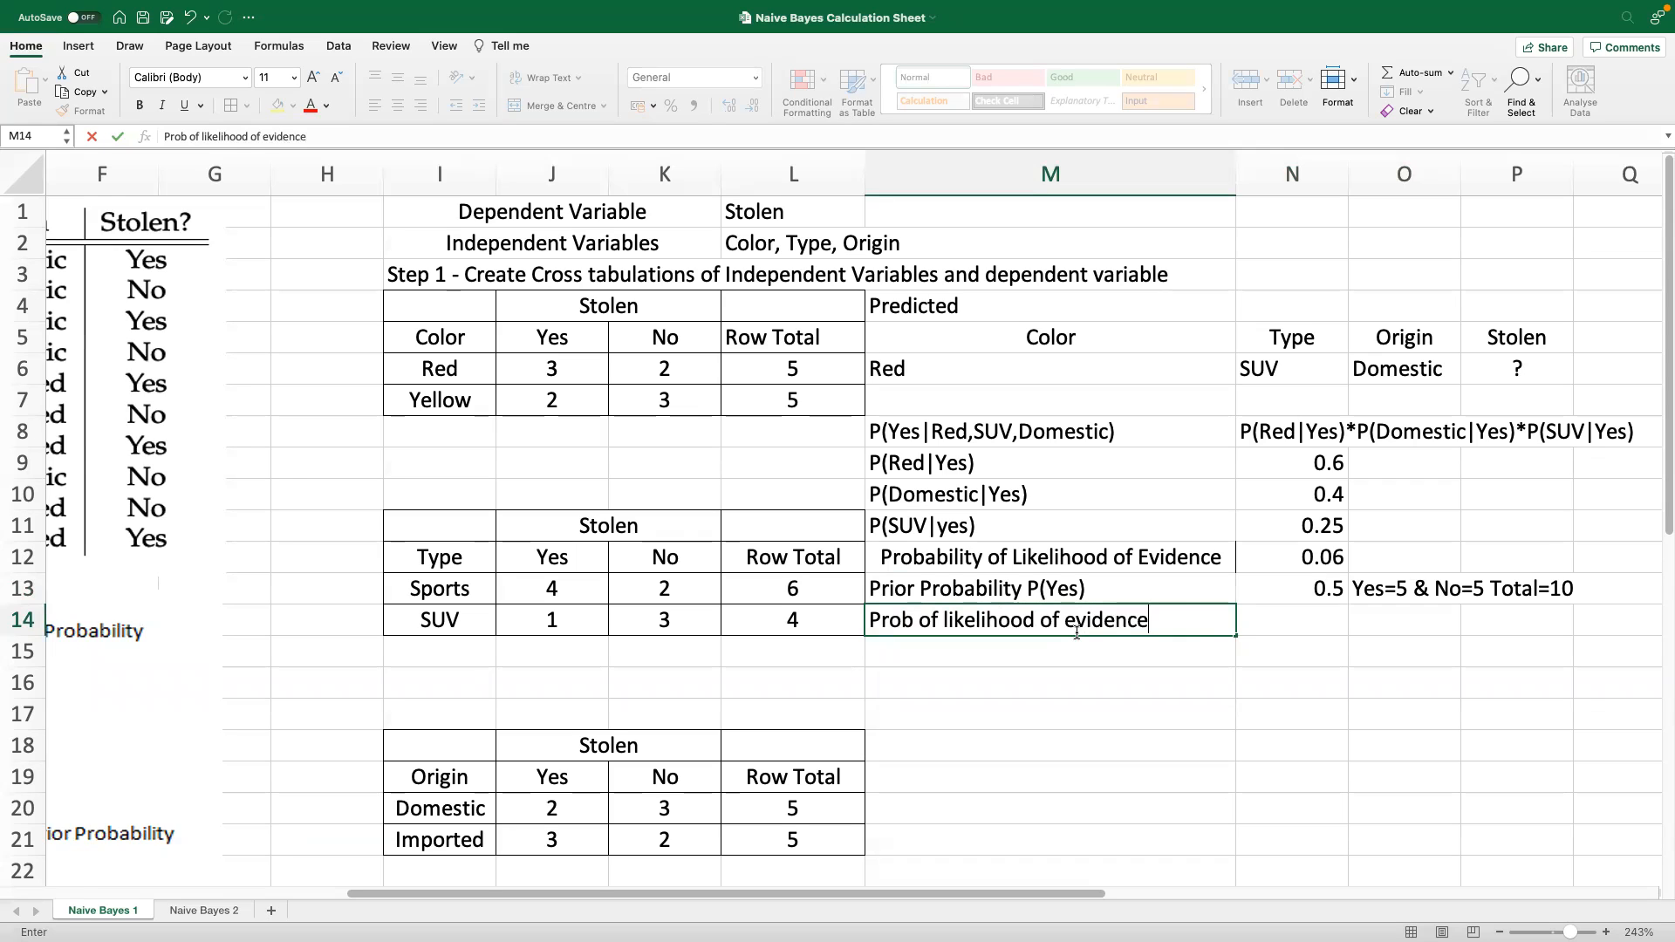
pyautogui.write('* Prior Prob')
pyautogui.click(1383, 741)
# Multiply the likelihood of evidence by the prior probability in cell N14 with the formula =N12*N13
pyautogui.click(1313, 622)
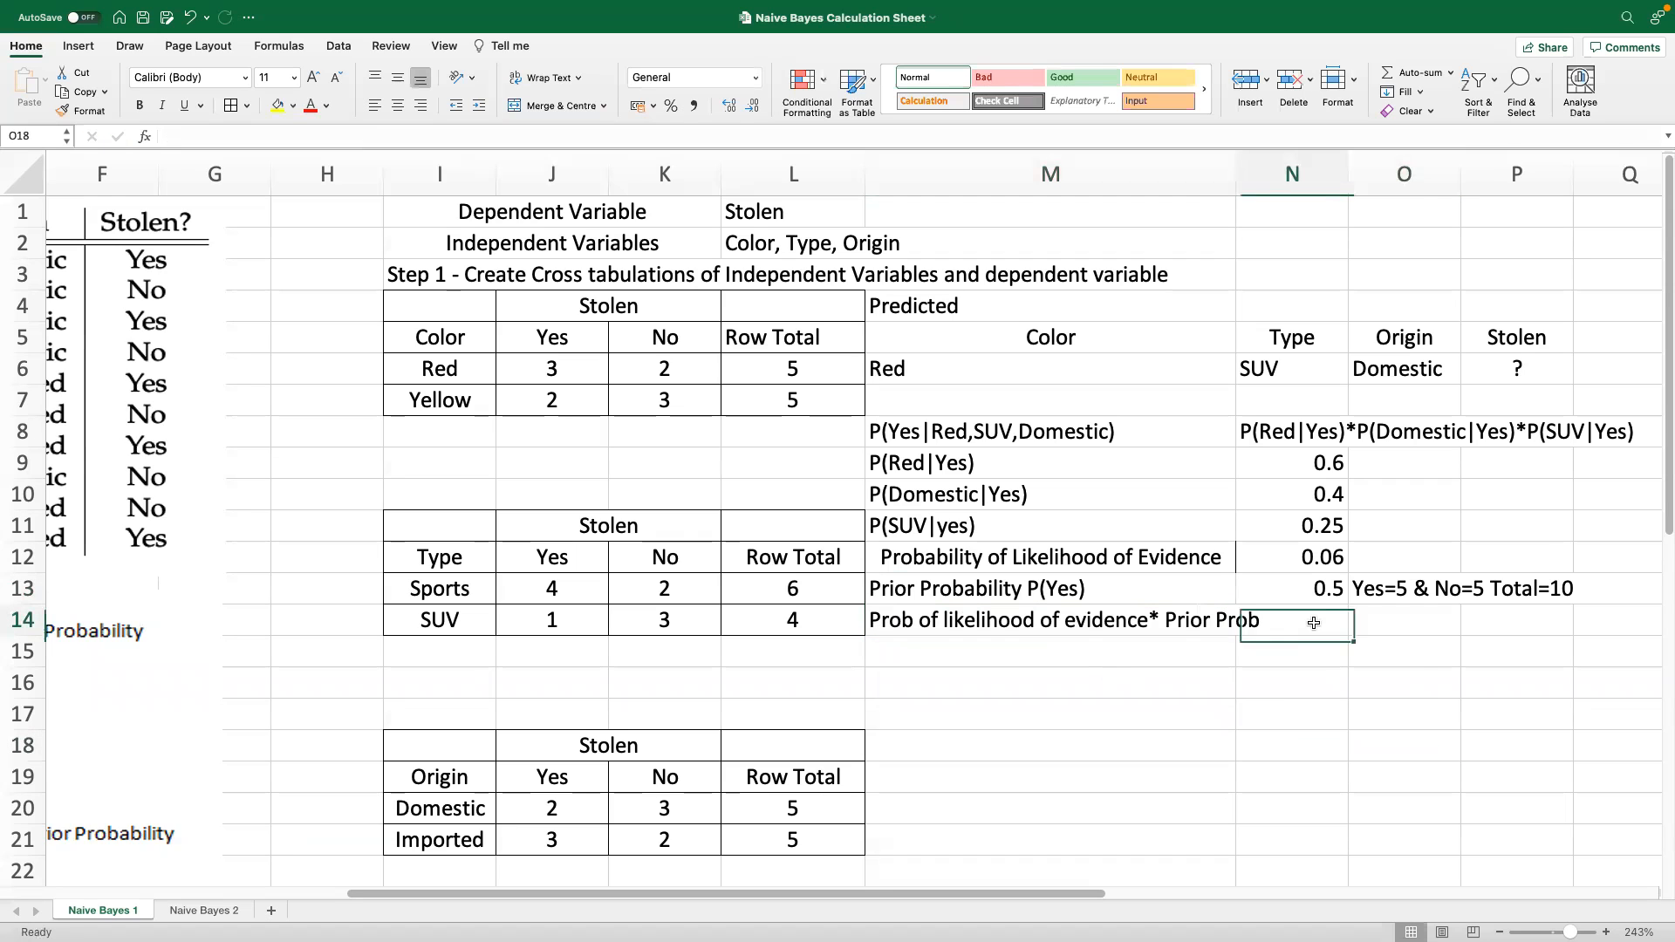
pyautogui.write('=')
pyautogui.click(1336, 557)
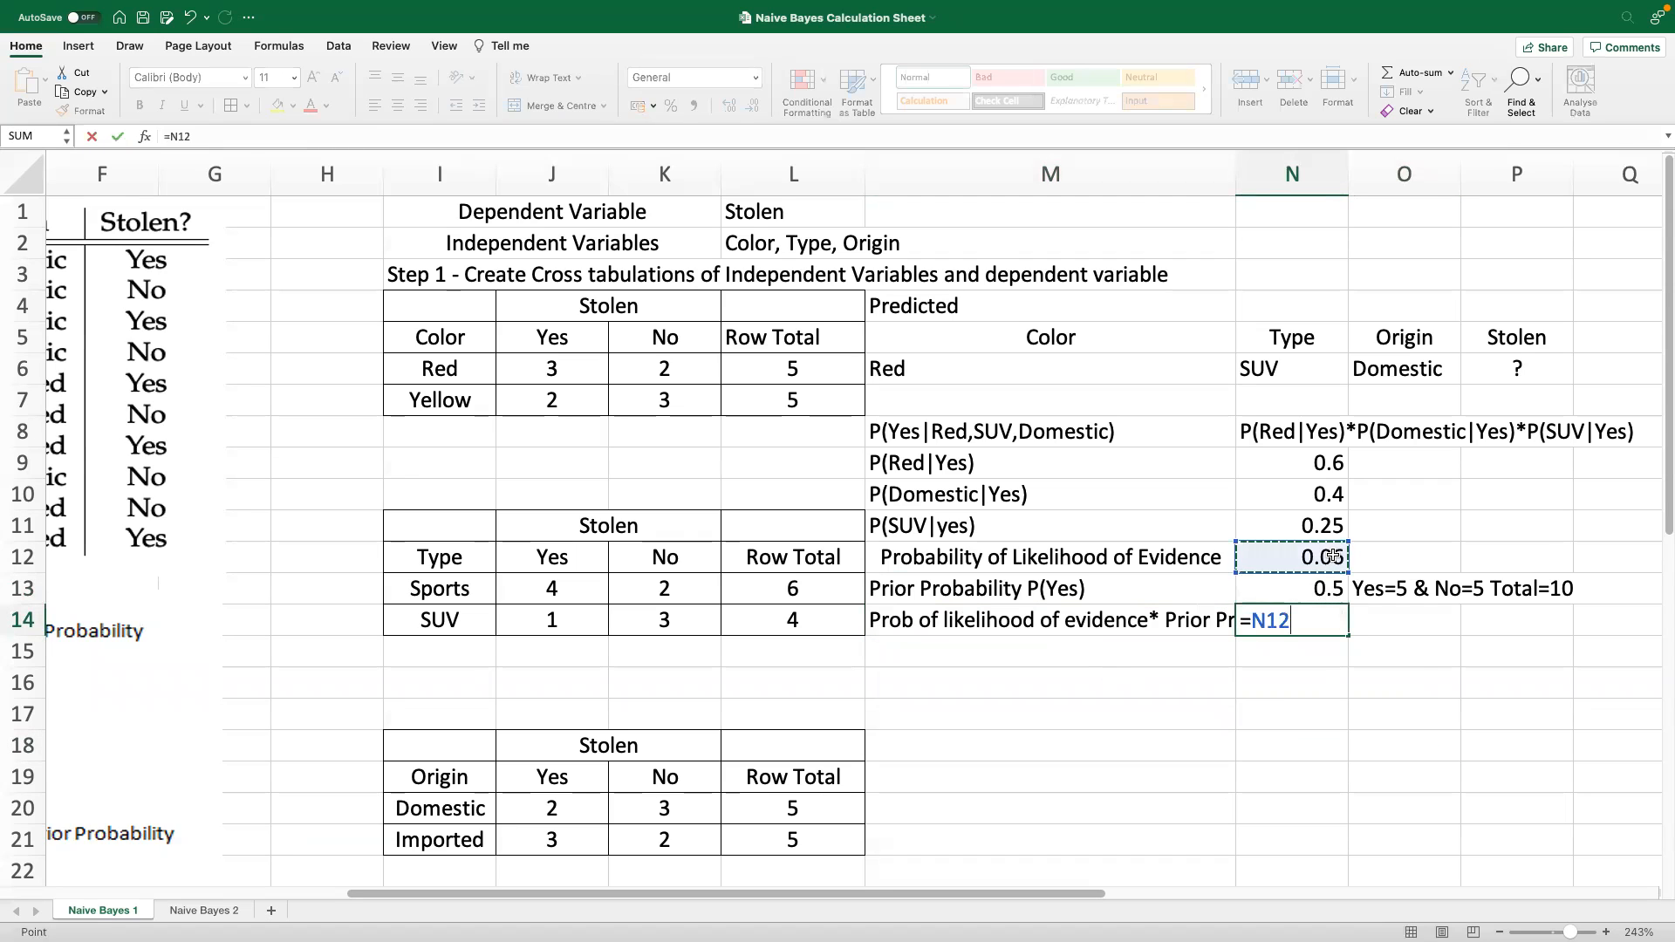
pyautogui.write('*')
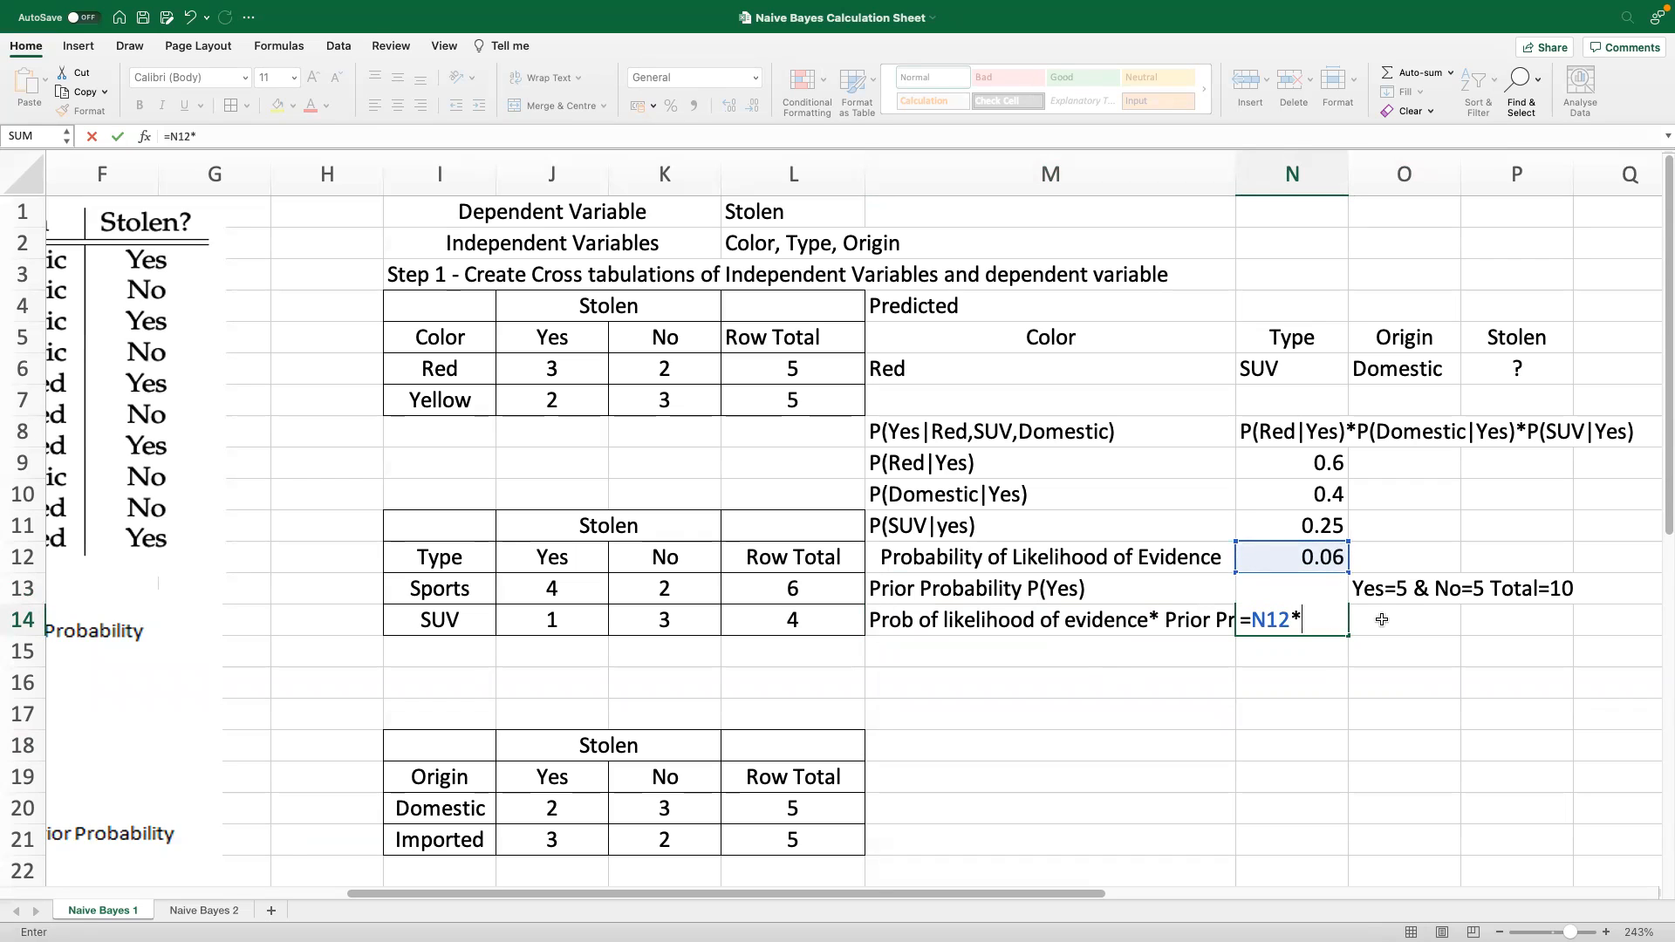
pyautogui.write('N13')
pyautogui.press('Return')
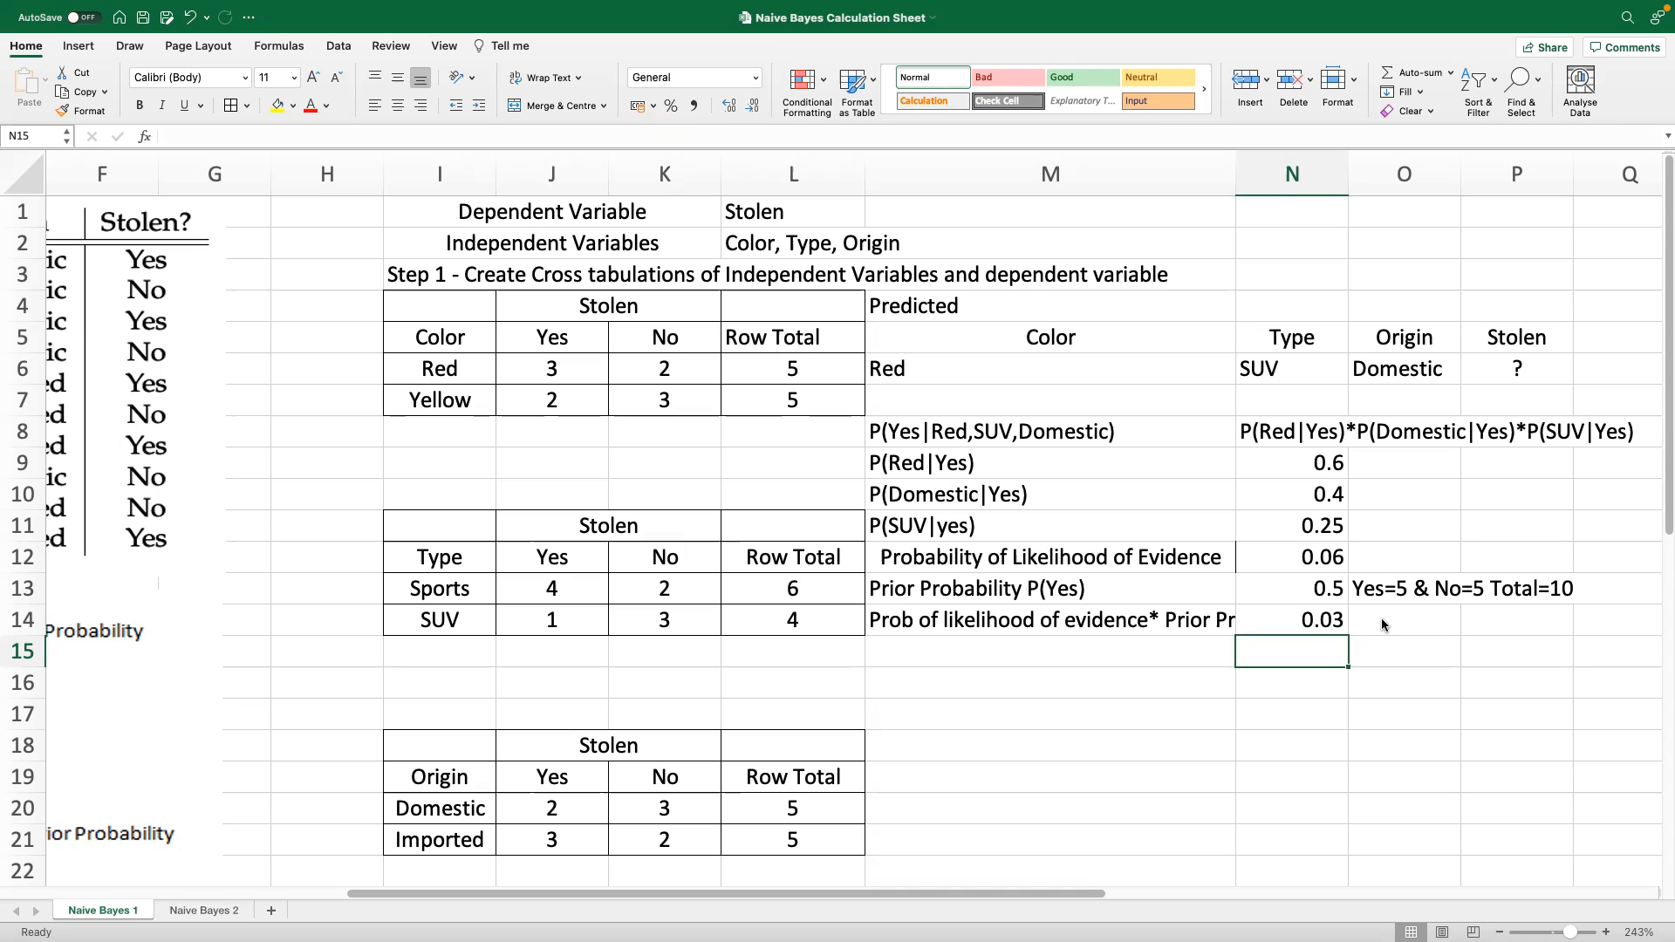
# Copy the P(Yes|Red,SUV,Domestic) label from M8 to M16 and change it to P(No|Red,SUV,Domestic)
pyautogui.click(1137, 438)
pyautogui.press('super+c')
pyautogui.click(977, 684)
pyautogui.press('super+v')
pyautogui.doubleClick(921, 685)
pyautogui.press('BackSpace')
pyautogui.press('BackSpace')
pyautogui.press('BackSpace')
pyautogui.write('No')
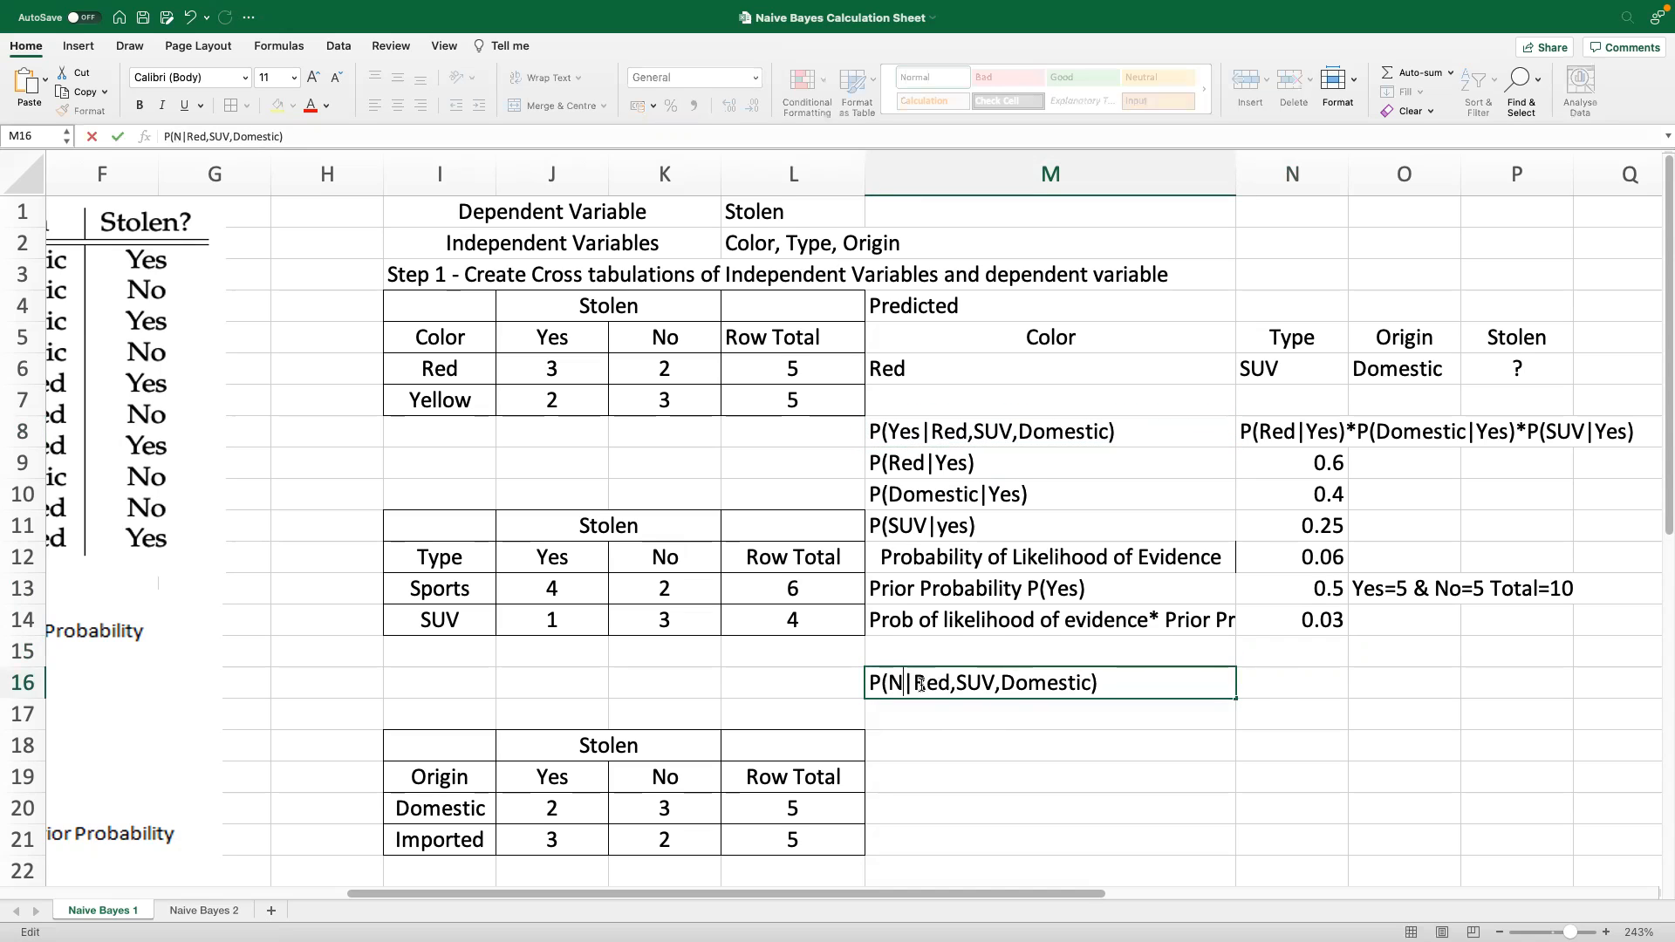
pyautogui.click(1408, 703)
# Copy the likelihood expression from N8 to N16 and change its first term to P(Red|No)
pyautogui.click(1299, 456)
pyautogui.click(1317, 430)
pyautogui.doubleClick(1318, 429)
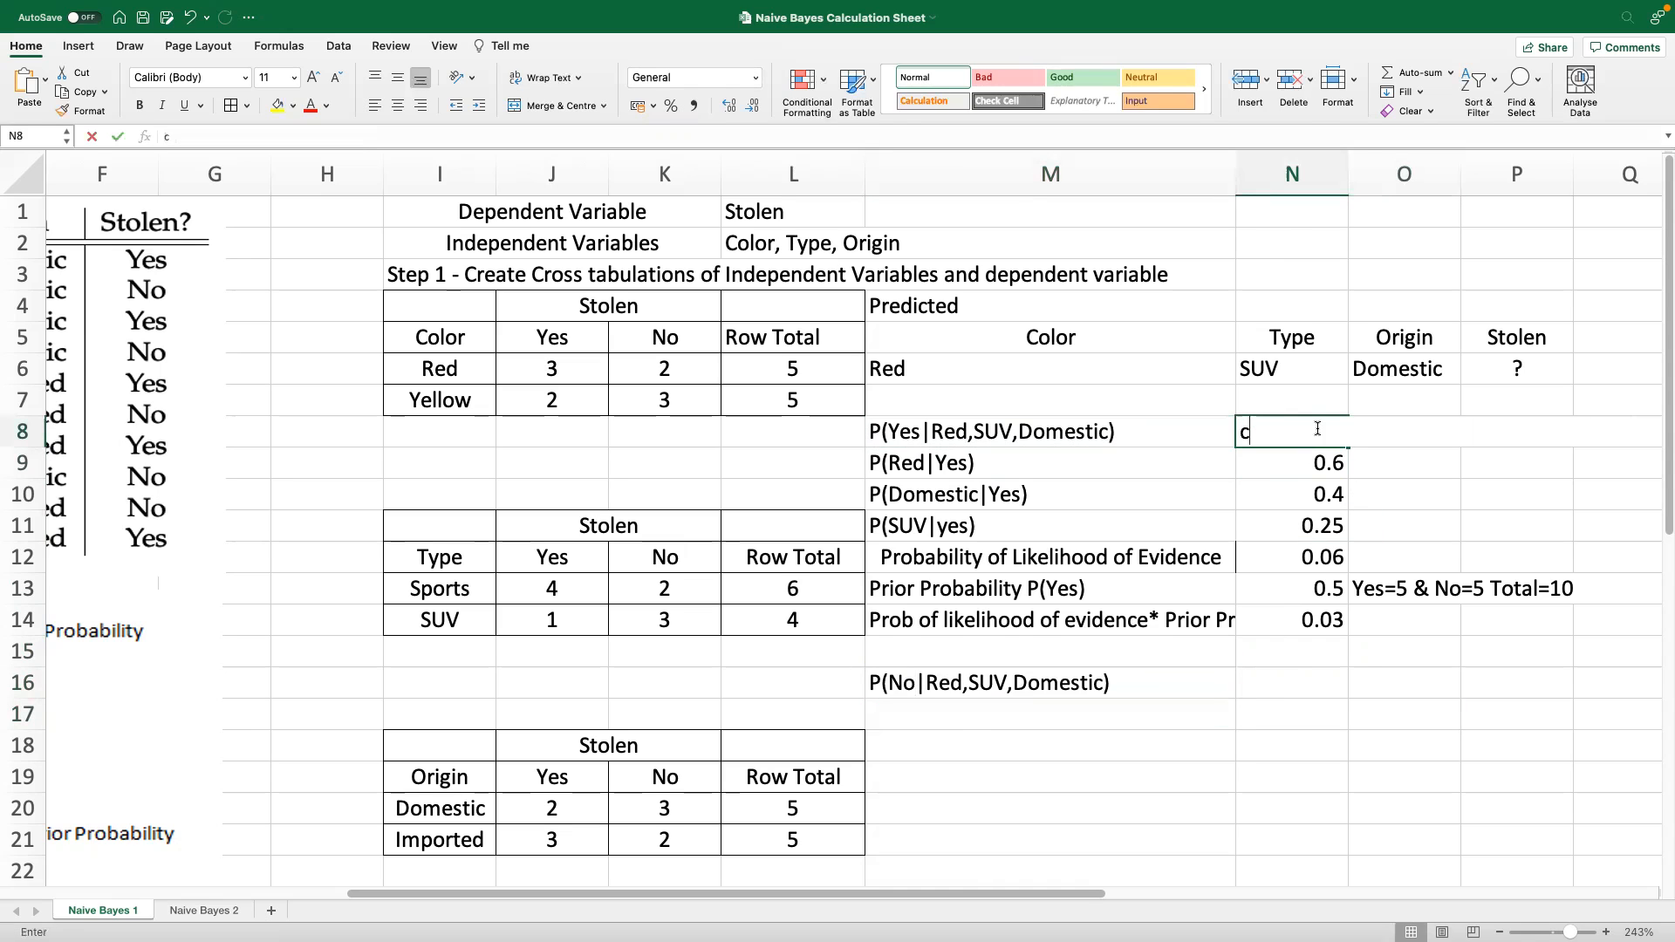
pyautogui.press('Escape')
pyautogui.press('super+c')
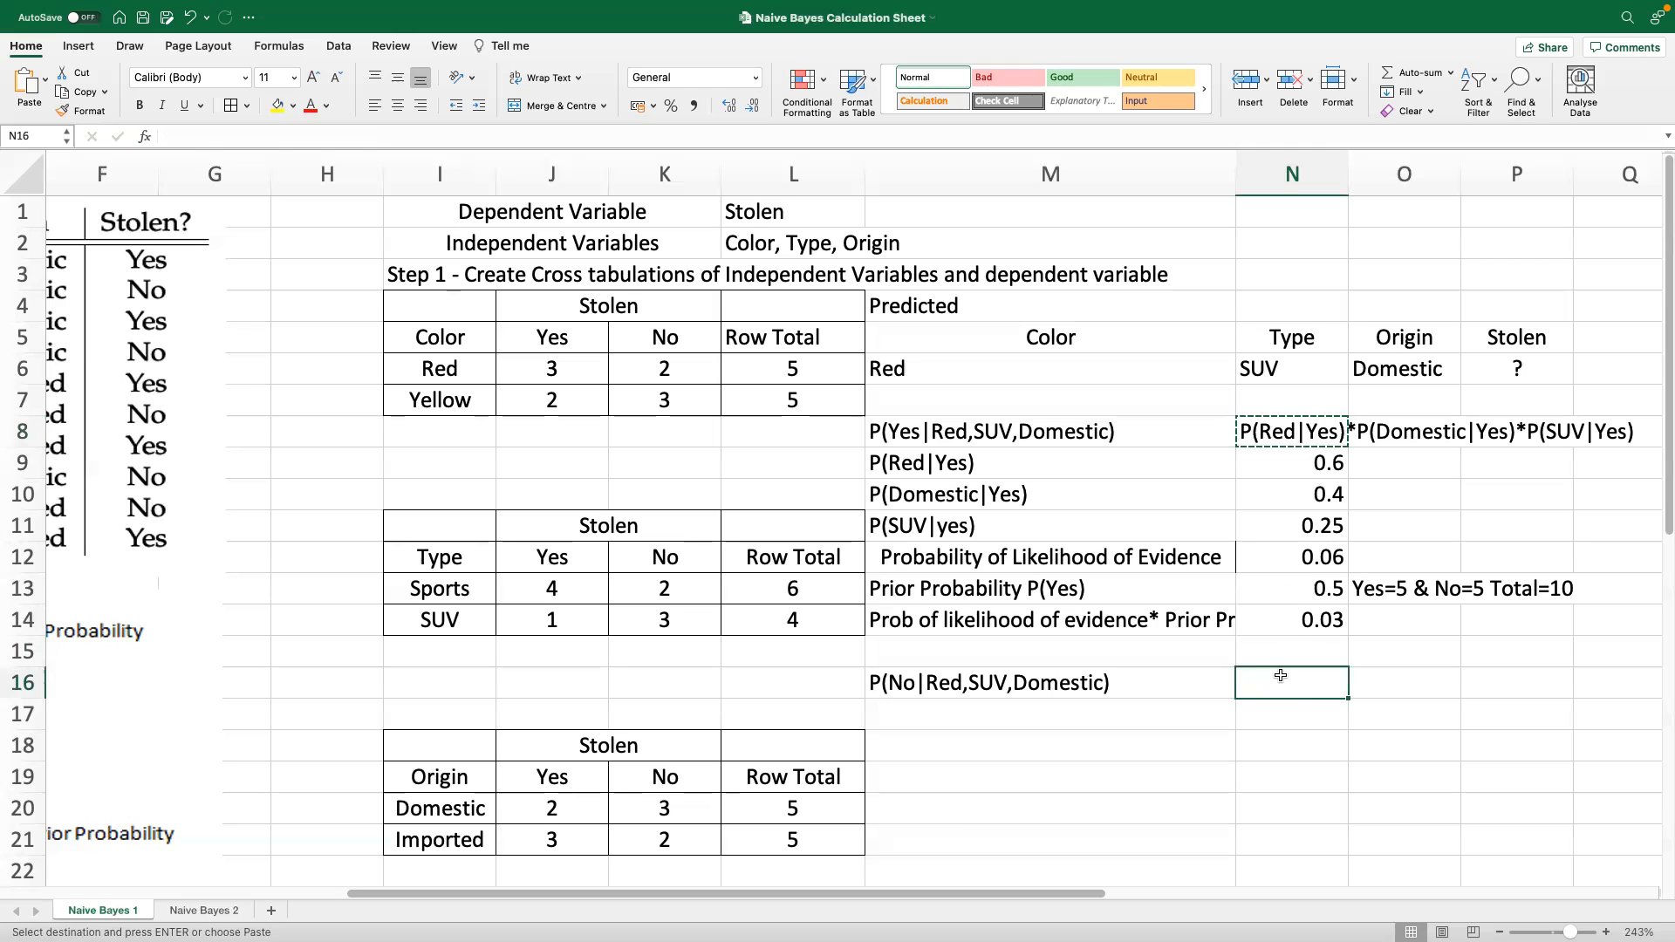
pyautogui.hotkey('ctrl', 'v')
pyautogui.doubleClick(1337, 683)
pyautogui.press('BackSpace')
pyautogui.press('BackSpace')
pyautogui.press('BackSpace')
pyautogui.write('No')
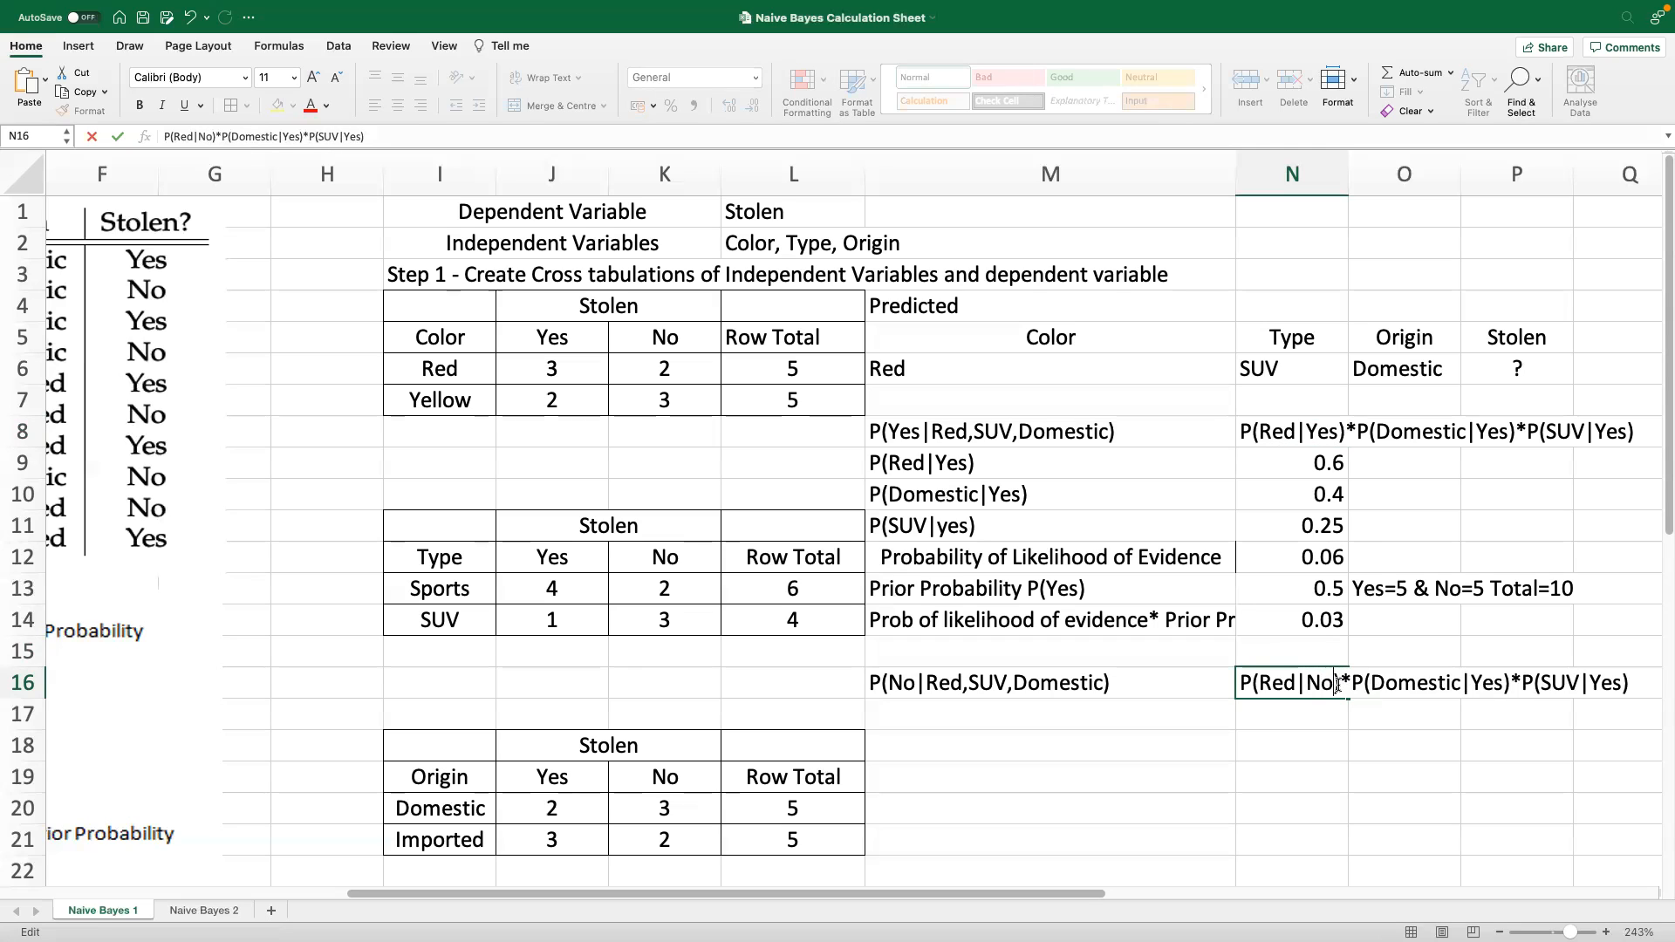
# Change the remaining two terms of the expression in N16 to P(Domestic|No) and P(SUV|No)
pyautogui.click(1510, 685)
pyautogui.press('BackSpace')
pyautogui.press('BackSpace')
pyautogui.press('BackSpace')
pyautogui.write('No')
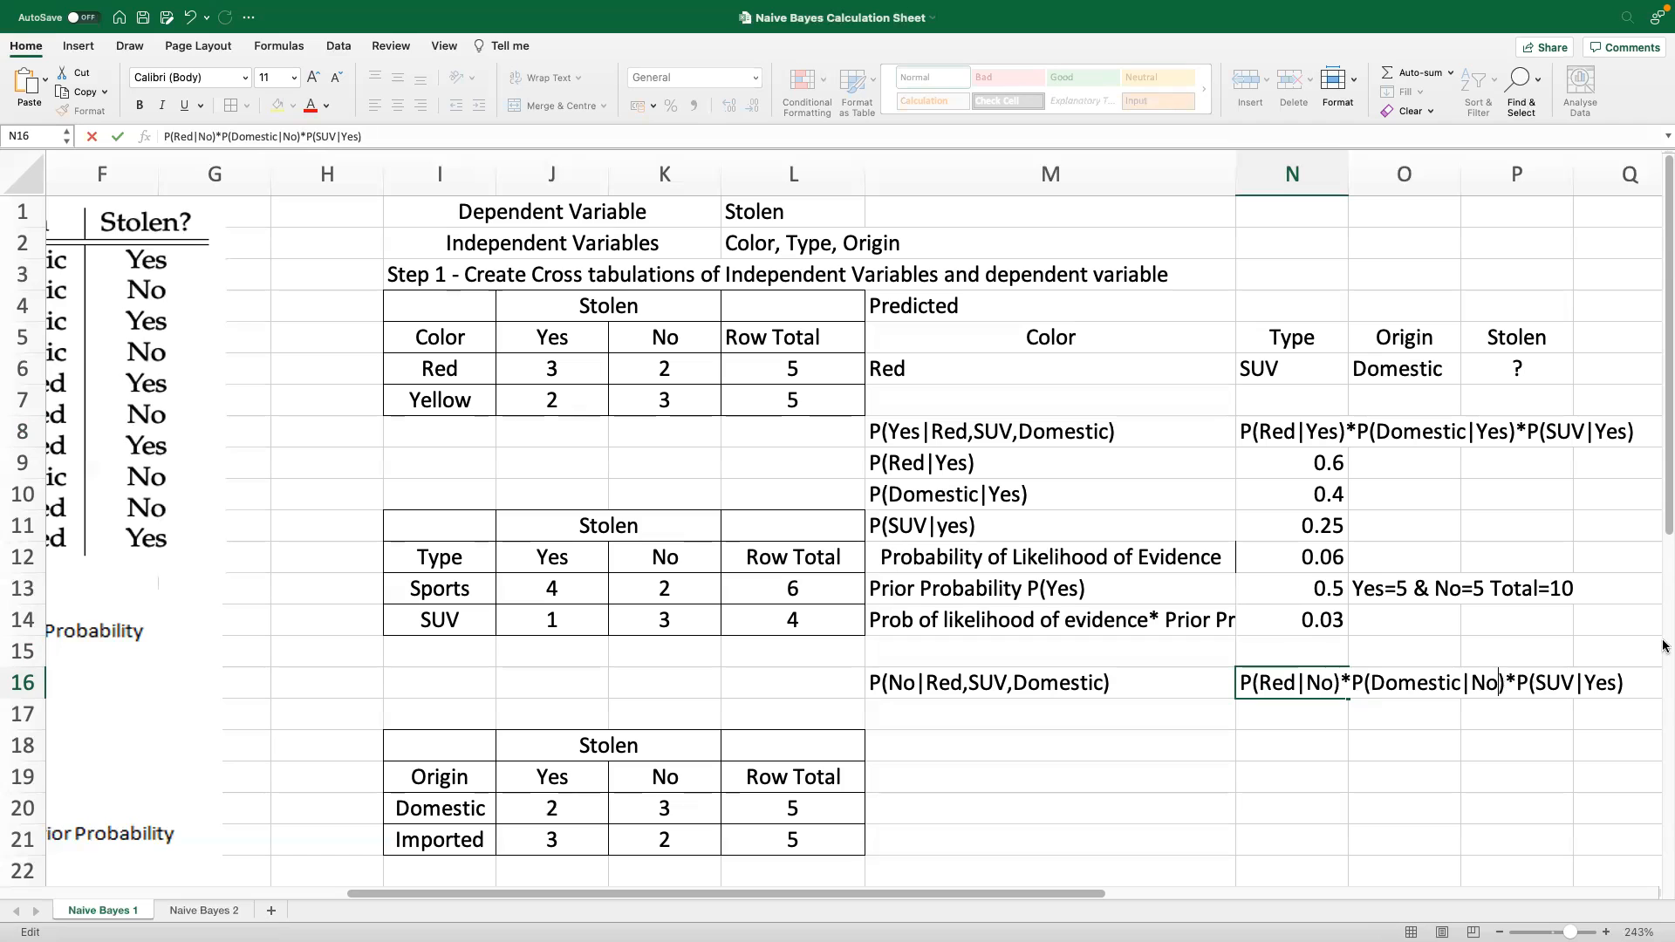
pyautogui.click(1608, 686)
pyautogui.press('BackSpace')
pyautogui.press('BackSpace')
pyautogui.press('BackSpace')
pyautogui.write('No')
pyautogui.click(1422, 819)
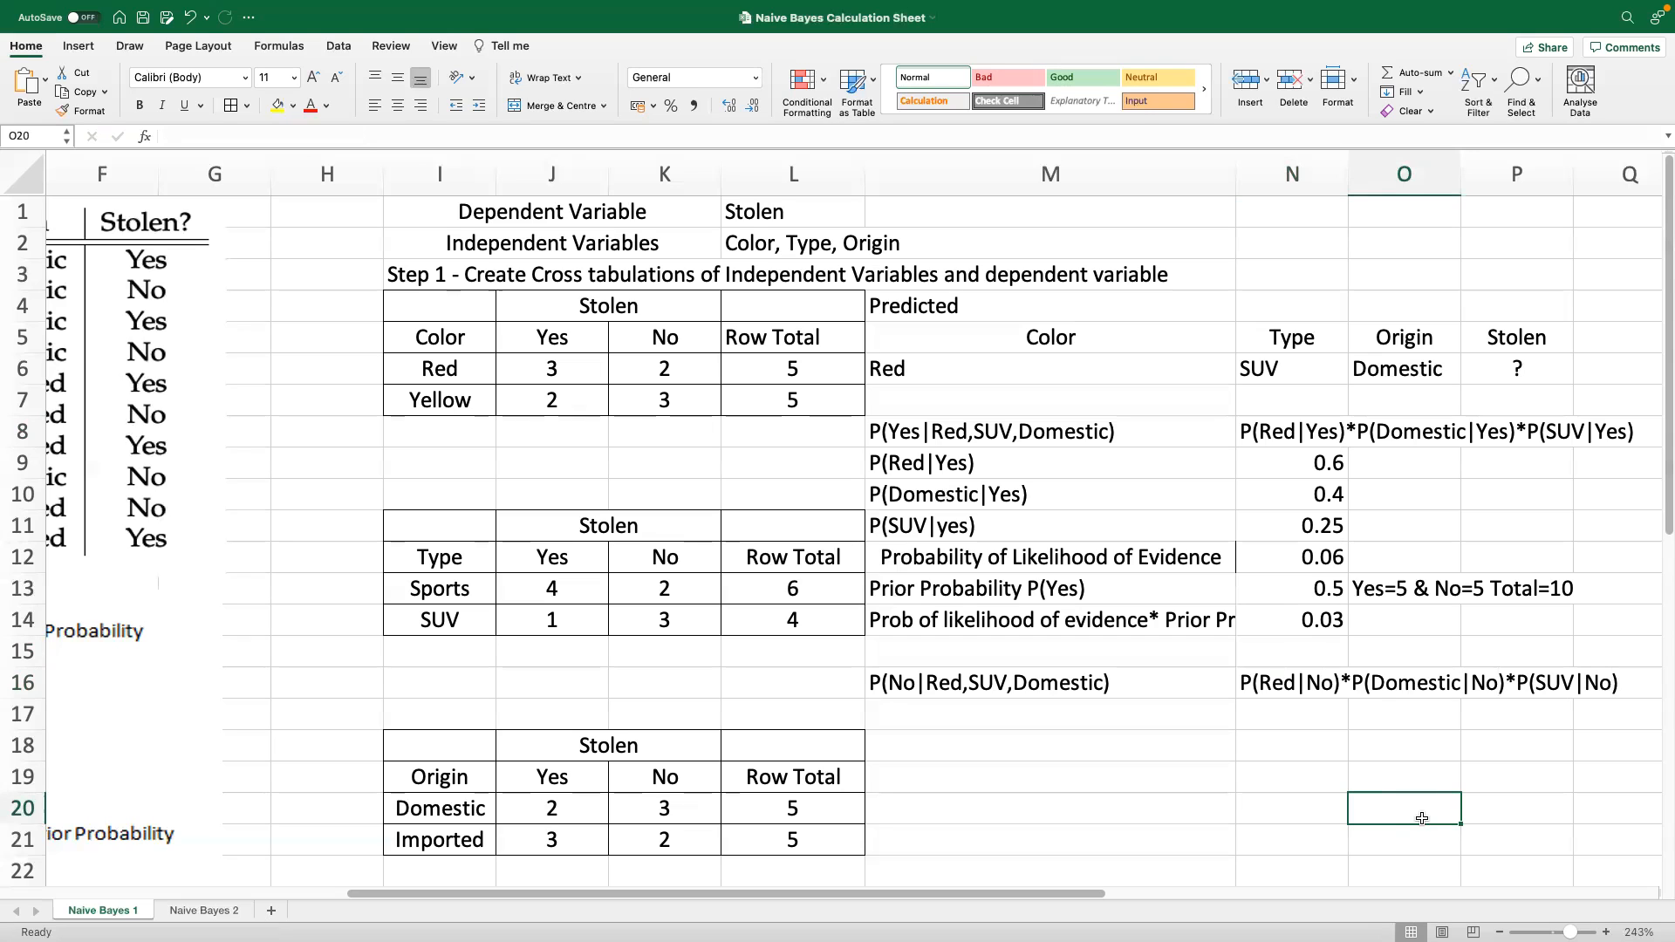
# Enter the label P(Red|No) in cell M17 under the P(No|Red,SUV,Domestic) heading
pyautogui.click(1019, 715)
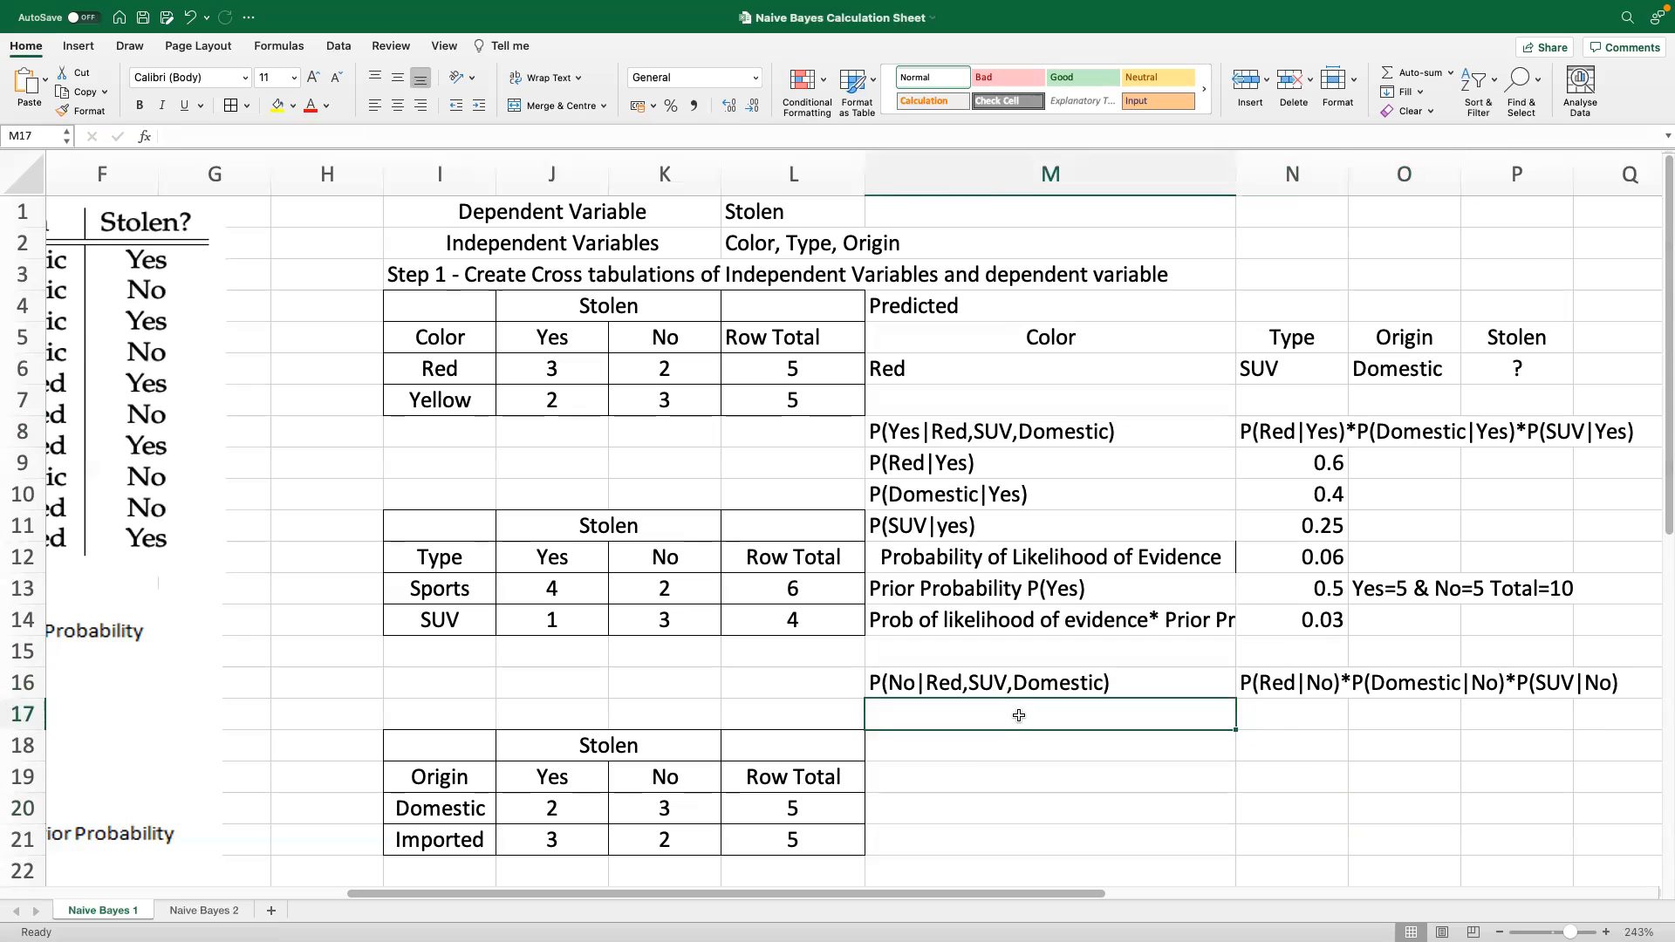
pyautogui.write('P(')
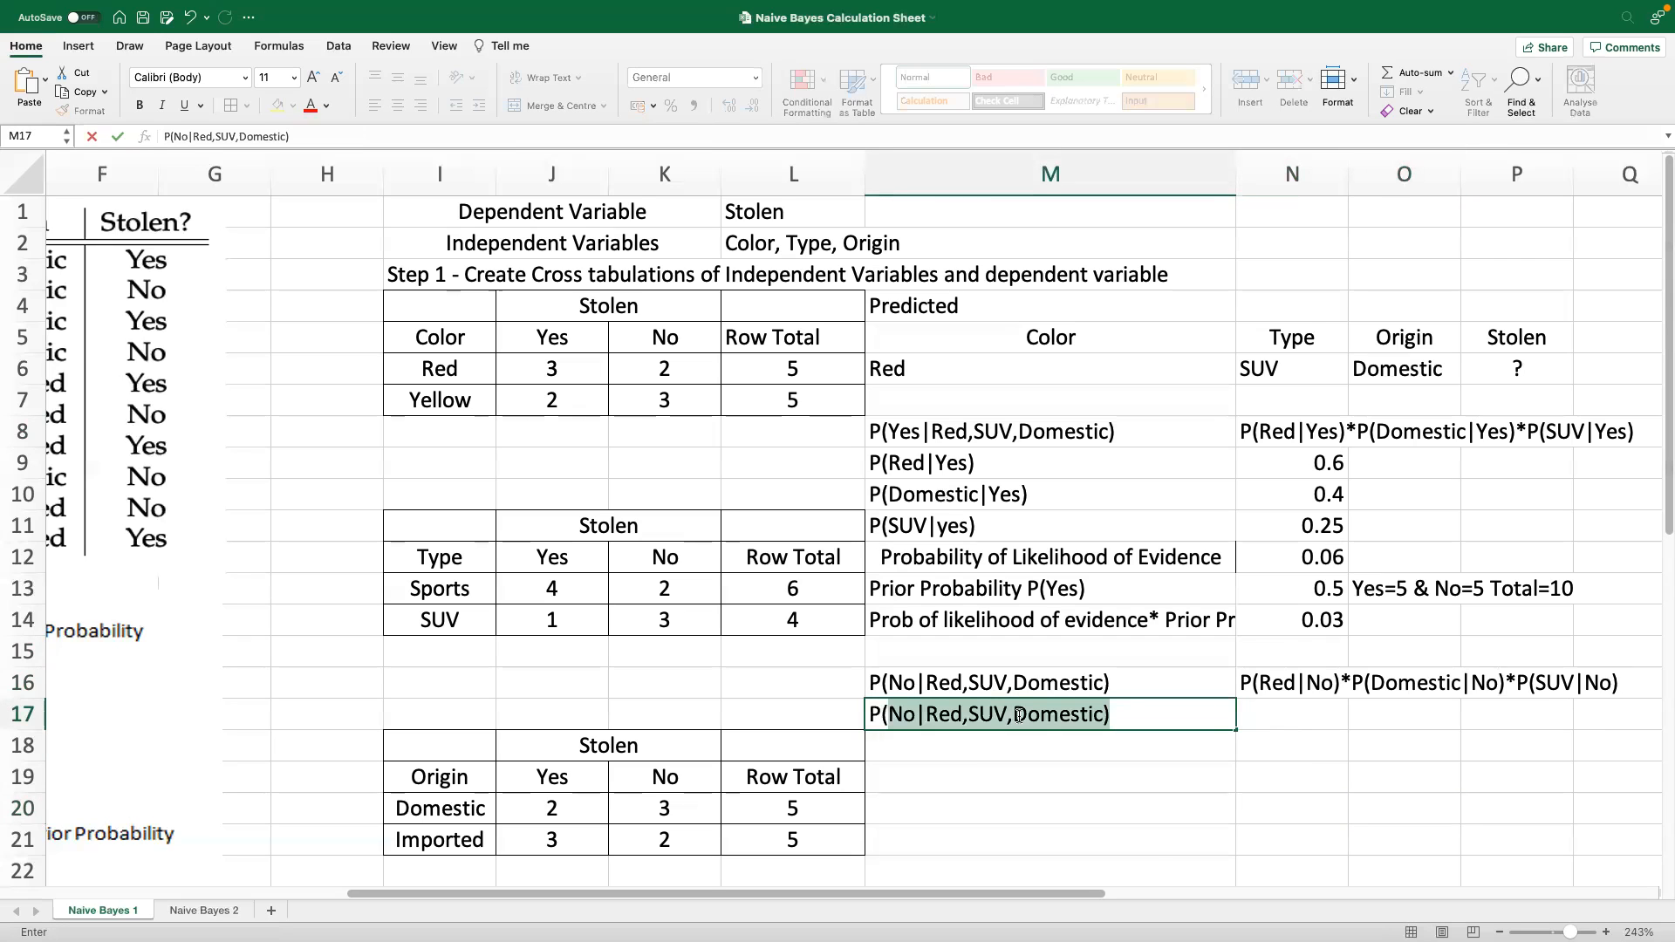
pyautogui.write('Red|No)')
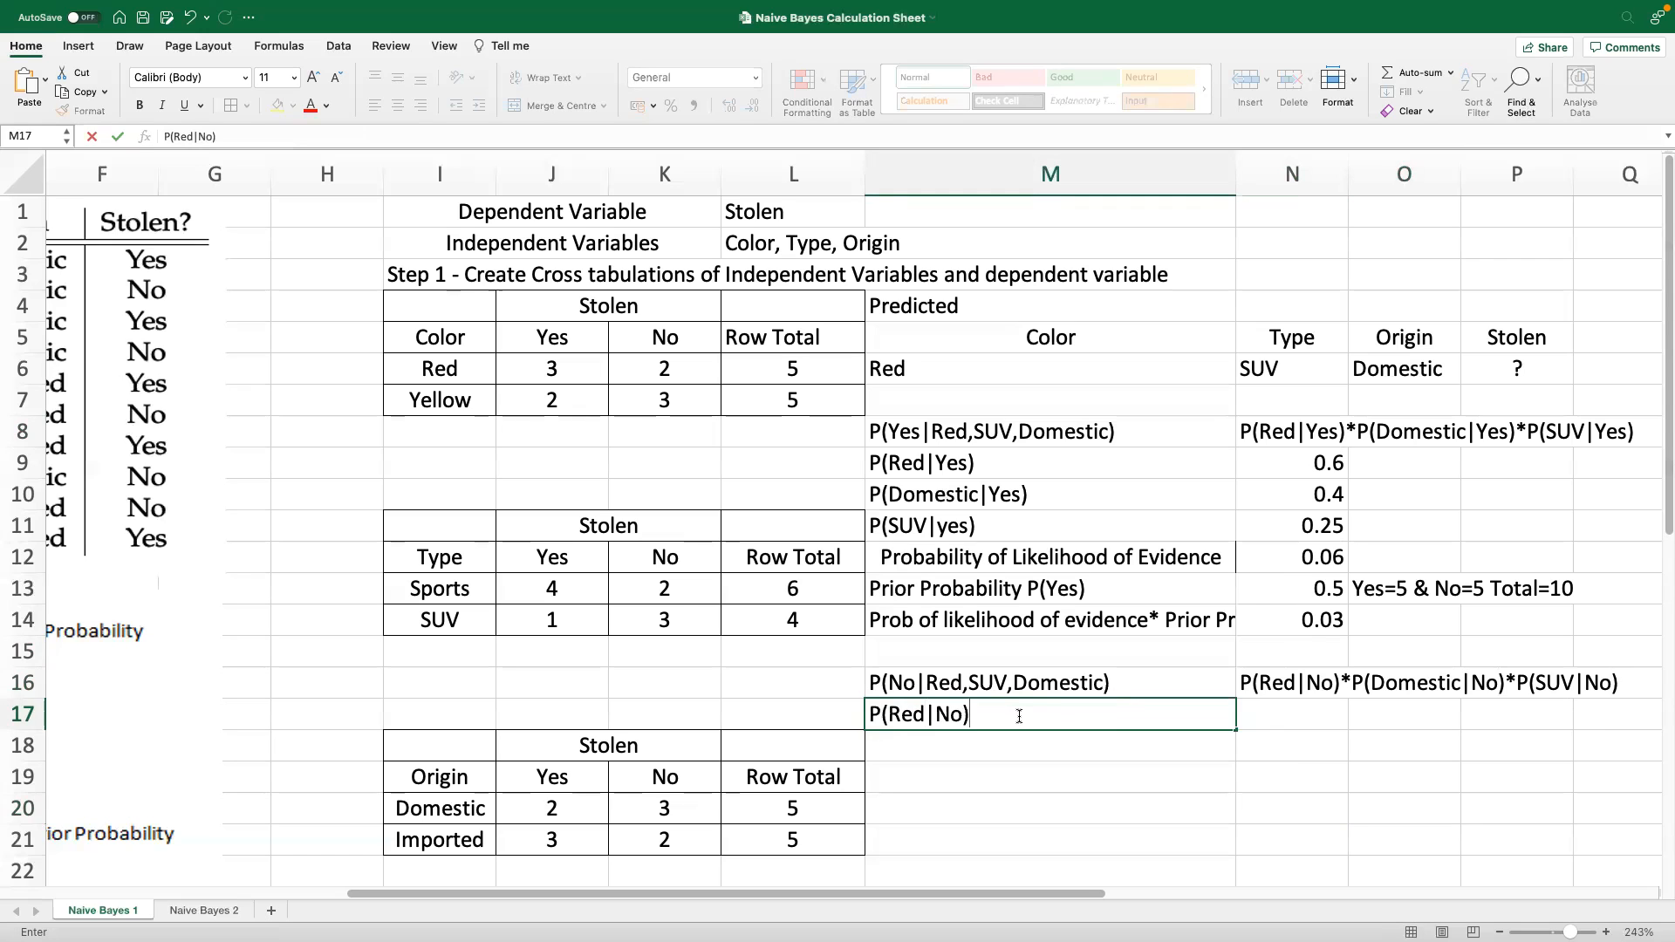
# Copy the P(Domestic|Yes) and P(SUV|yes) labels from M10:M11 to M18:M19
pyautogui.press('Return')
pyautogui.moveTo(1029, 492); pyautogui.dragTo(1028, 522)
pyautogui.press('super+c')
pyautogui.click(970, 743)
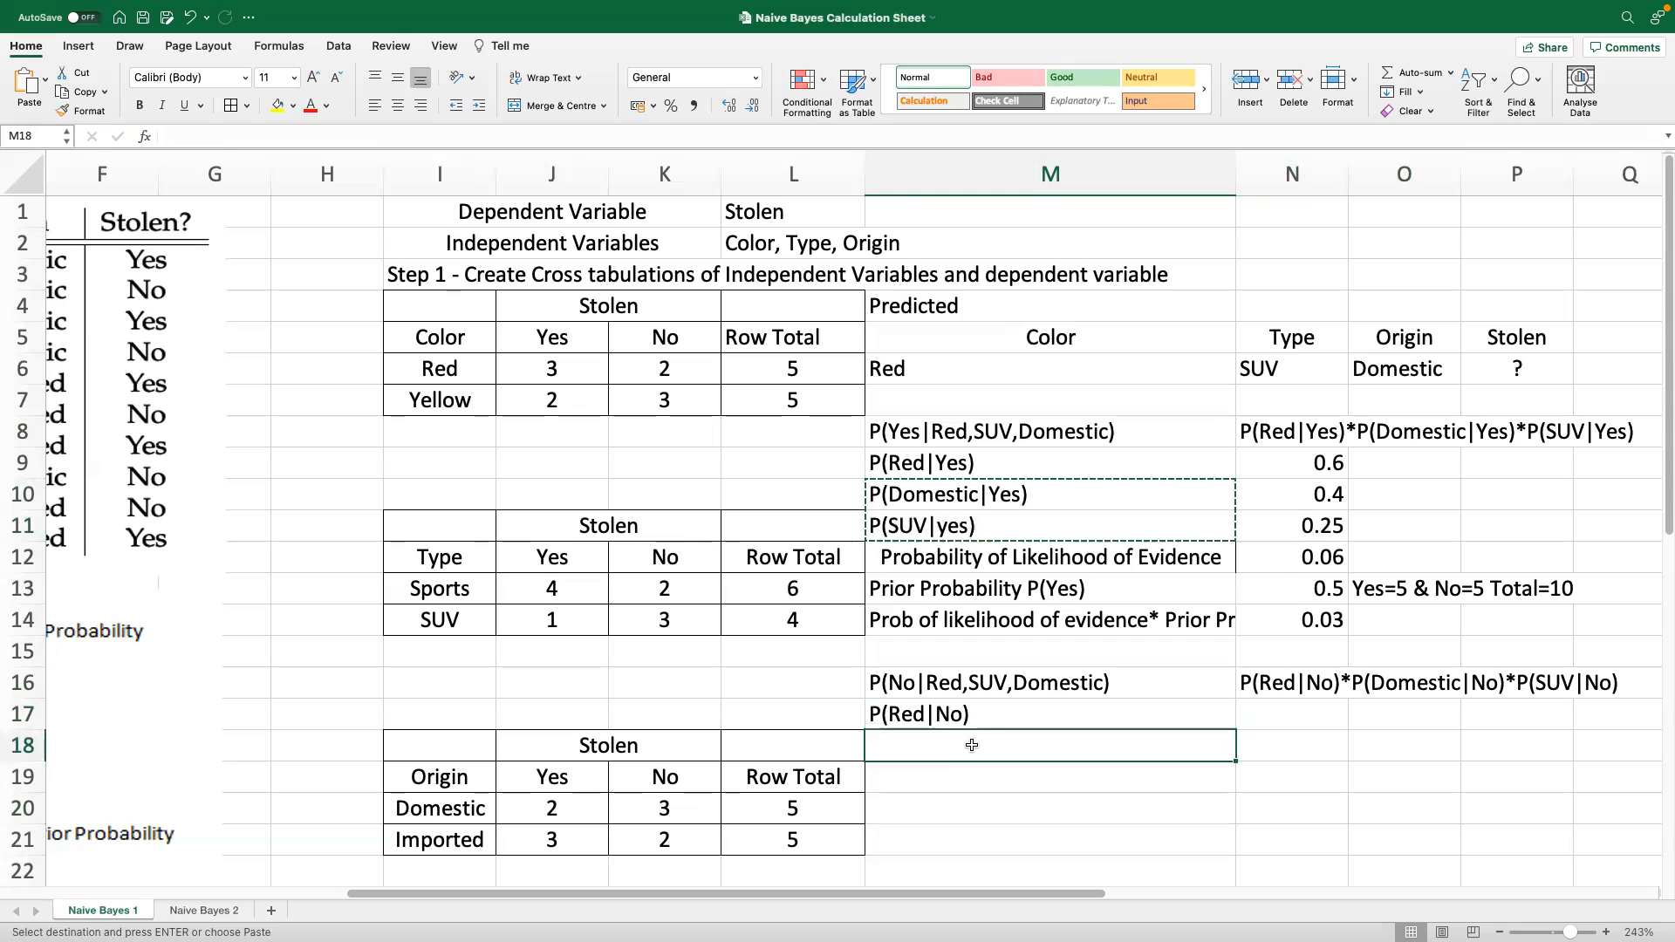
pyautogui.press('super+v')
pyautogui.click(1015, 744)
pyautogui.press('Escape')
pyautogui.press('Delete')
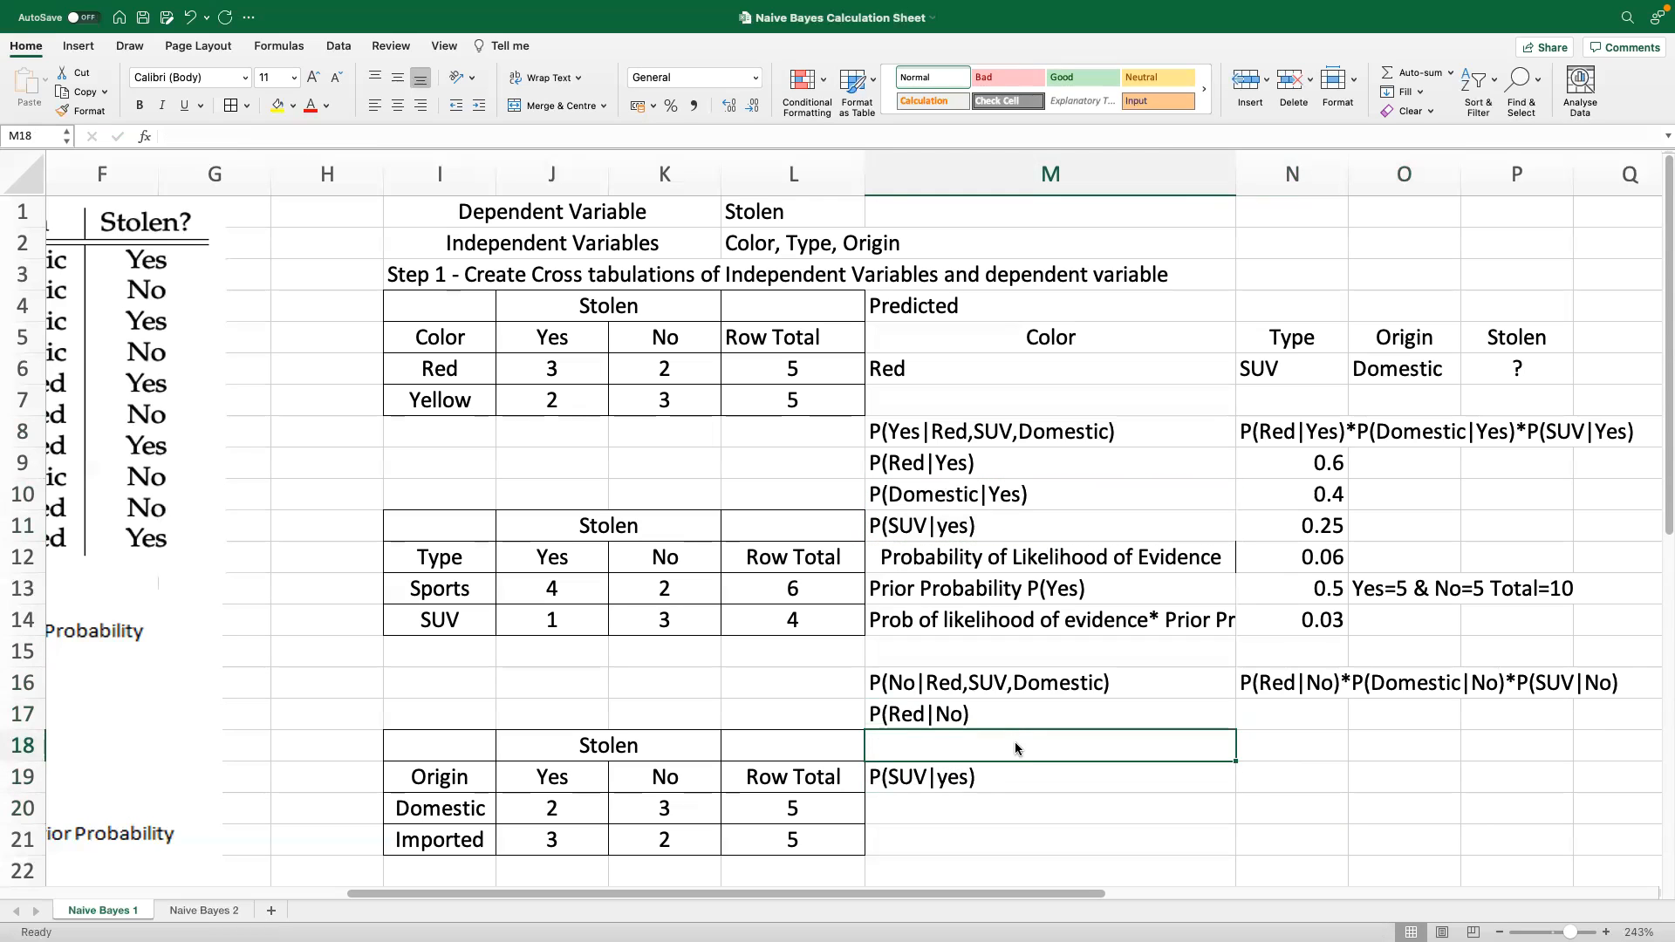
pyautogui.press('super+z')
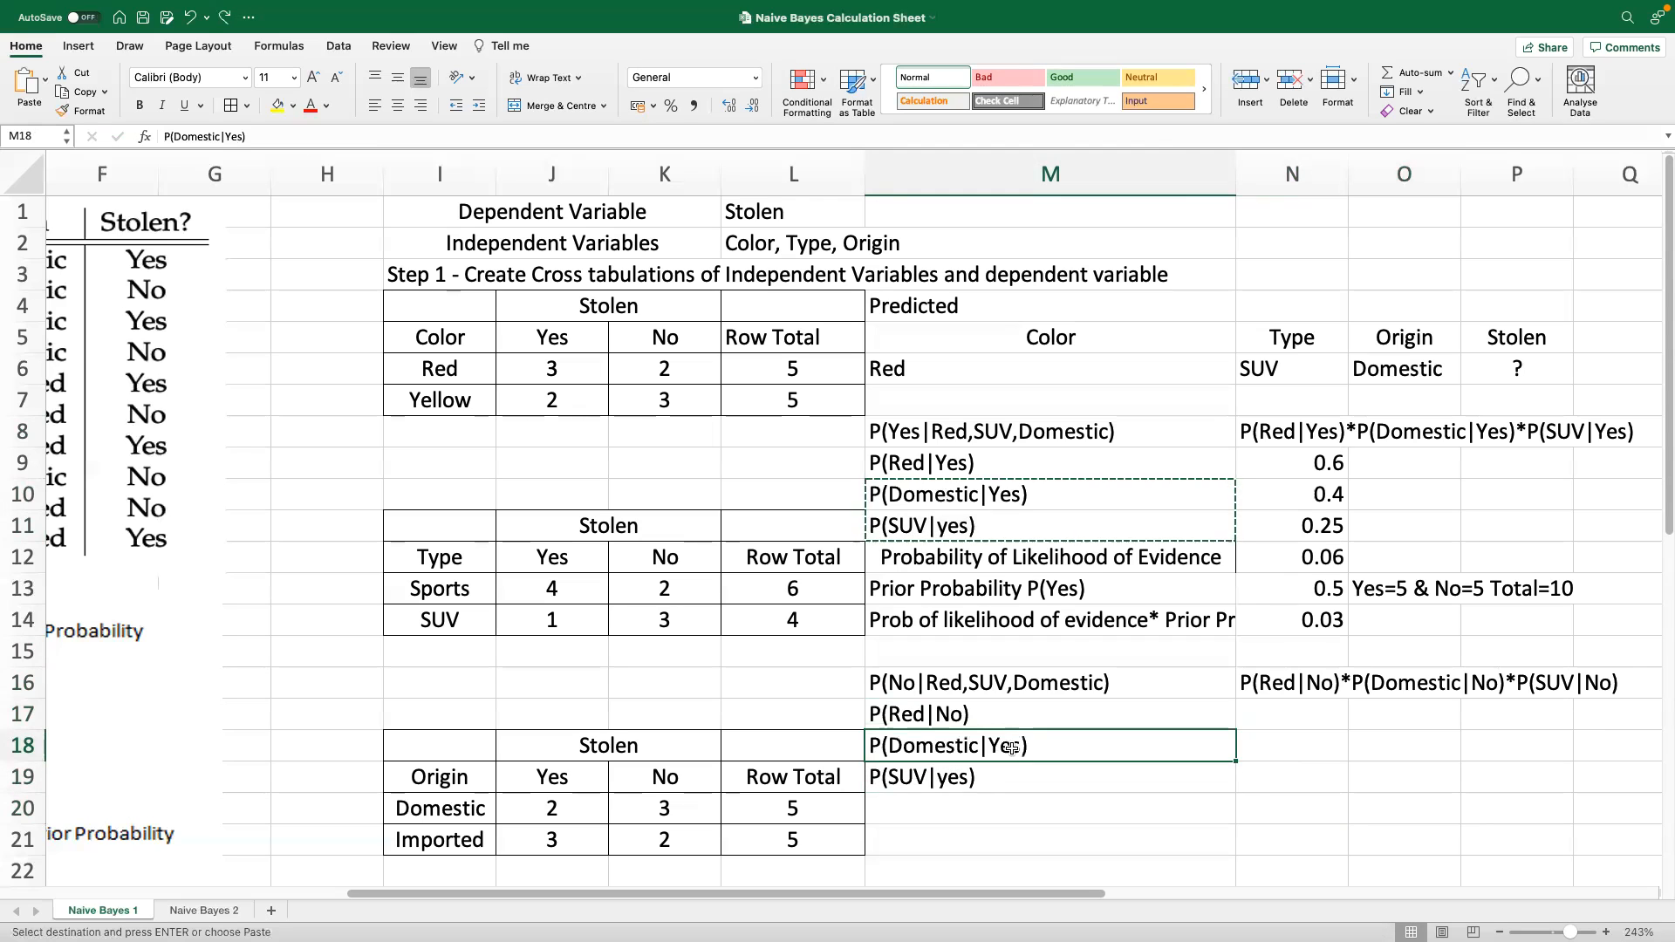
# Change the copied label in cell M18 to P(Domestic|No)
pyautogui.doubleClick(1019, 746)
pyautogui.press('BackSpace')
pyautogui.press('BackSpace')
pyautogui.press('BackSpace')
pyautogui.write('No')
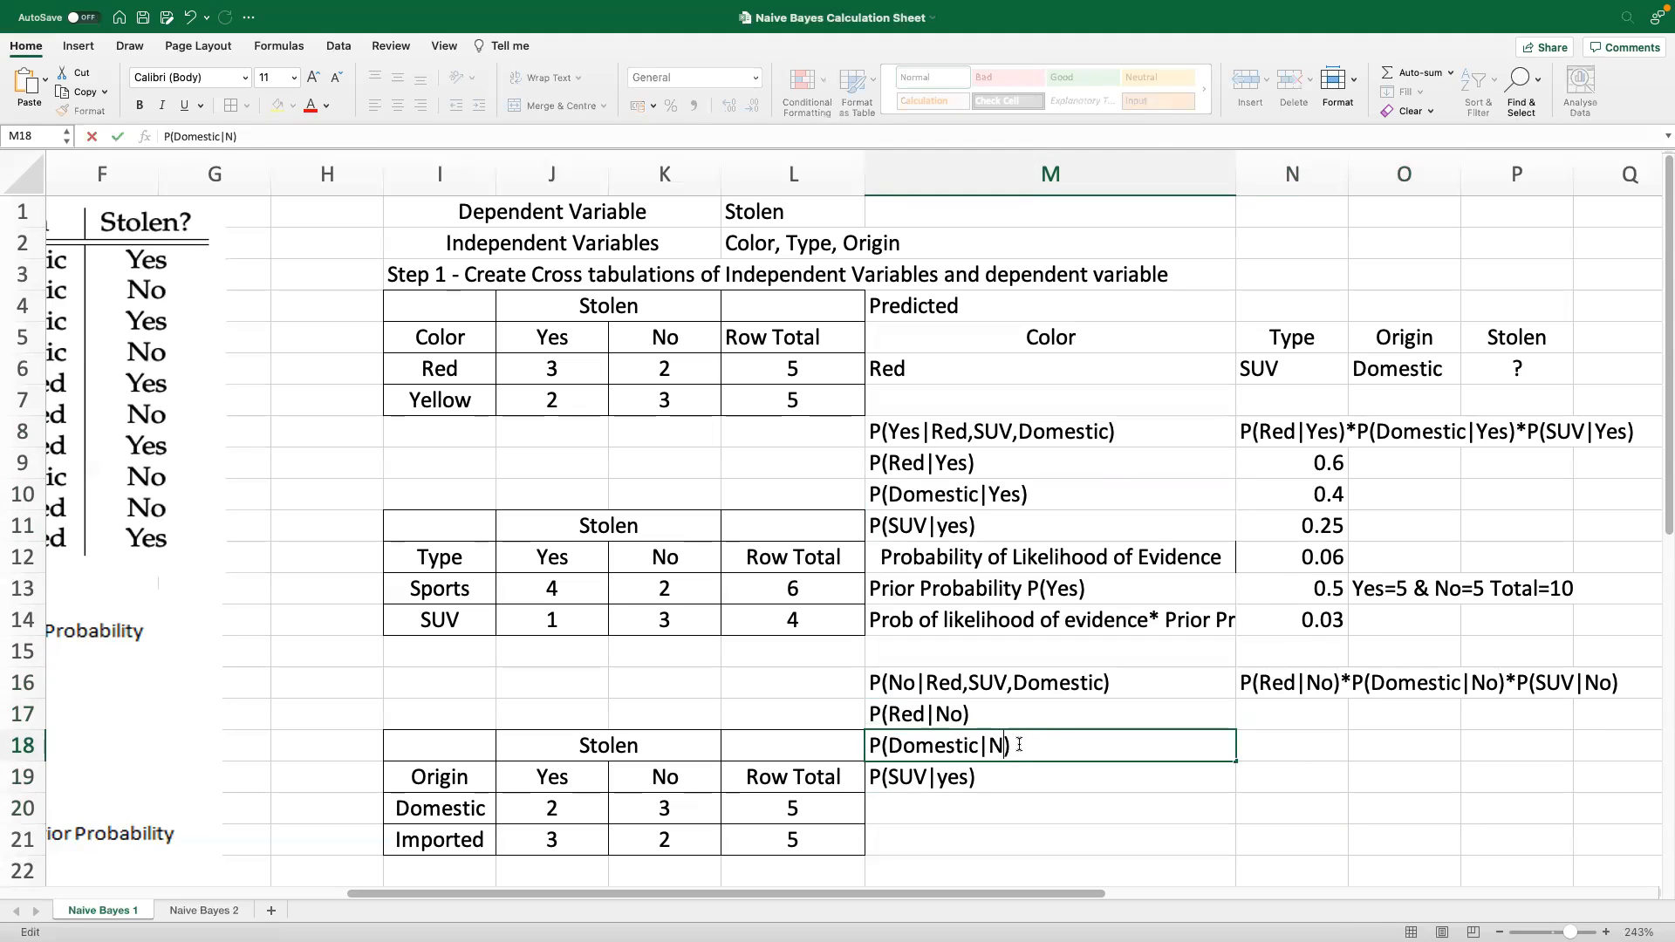
pyautogui.press('Return')
# Change the copied label in cell M19 to P(SUV|No)
pyautogui.doubleClick(960, 786)
pyautogui.press('BackSpace')
pyautogui.press('BackSpace')
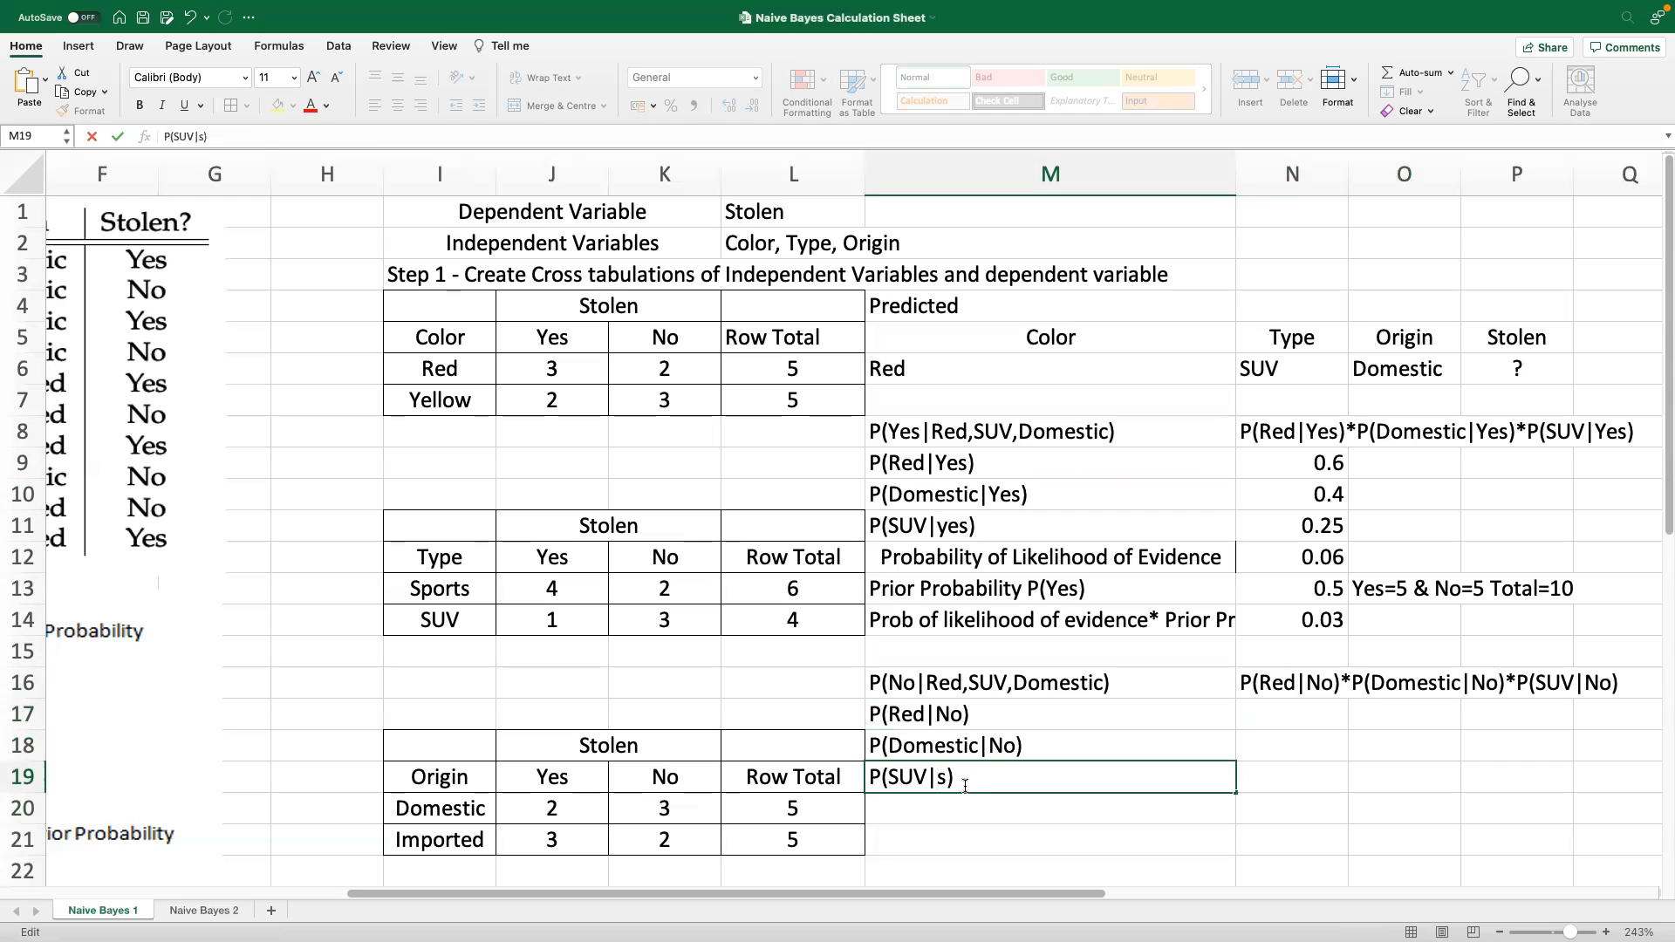
pyautogui.press('Delete')
pyautogui.write('No')
pyautogui.click(1319, 767)
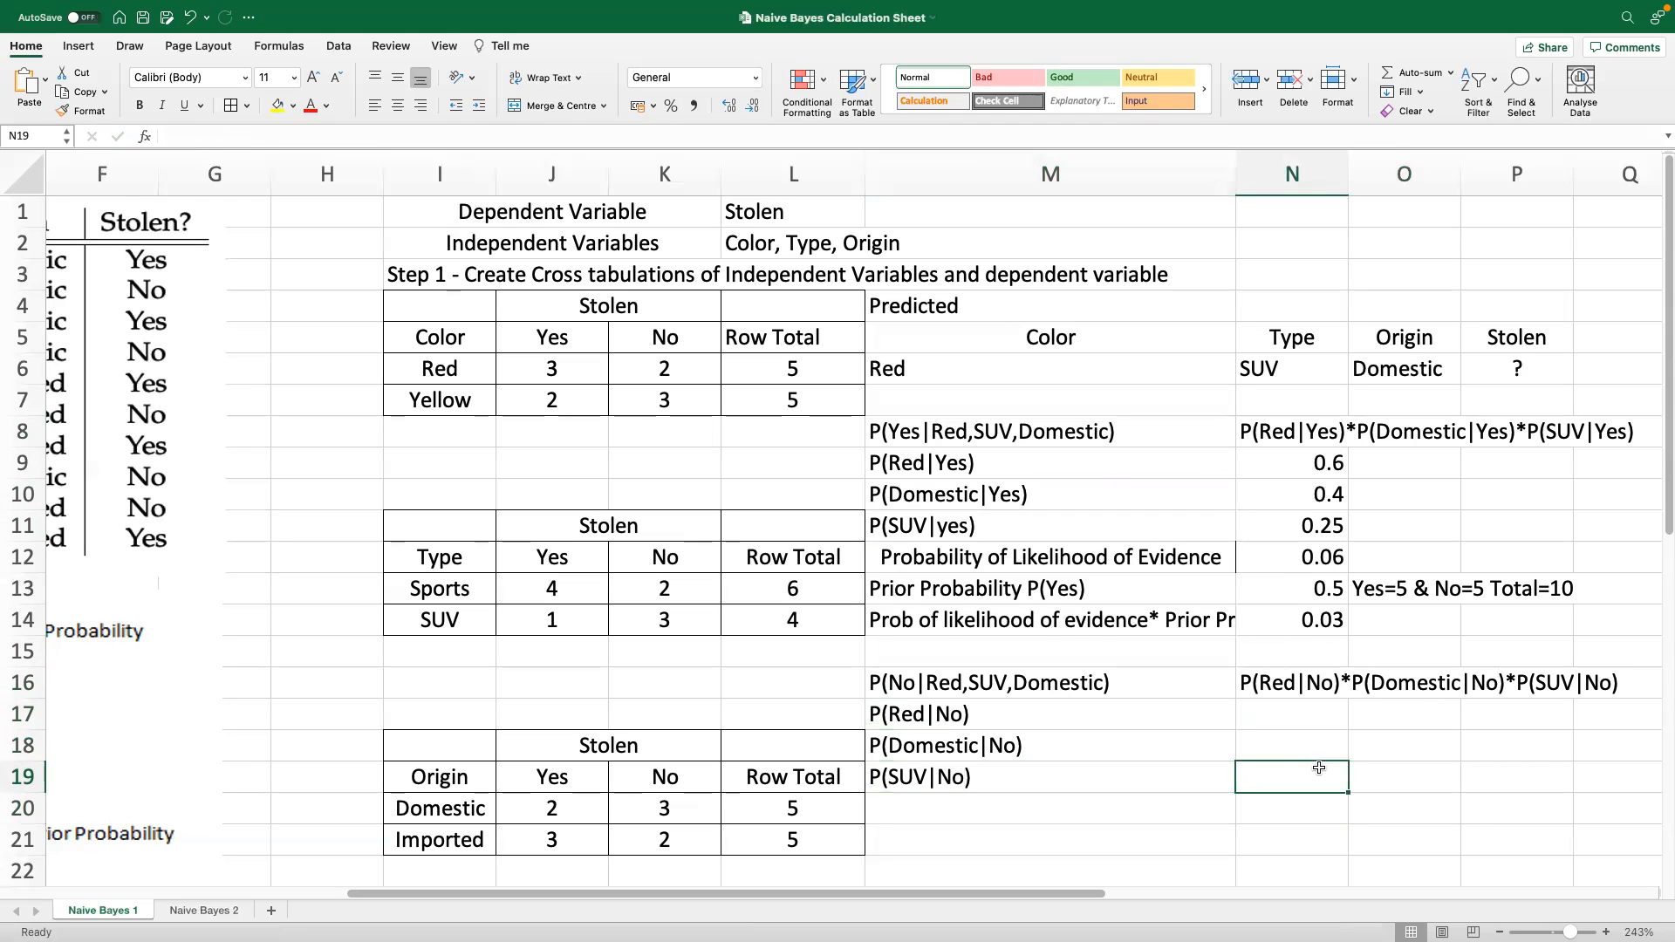
# Copy the likelihood, prior probability and product labels from M12:M14 to M20:M22
pyautogui.moveTo(1021, 558); pyautogui.dragTo(1022, 624)
pyautogui.press('super+c')
pyautogui.click(944, 799)
pyautogui.press('super+v')
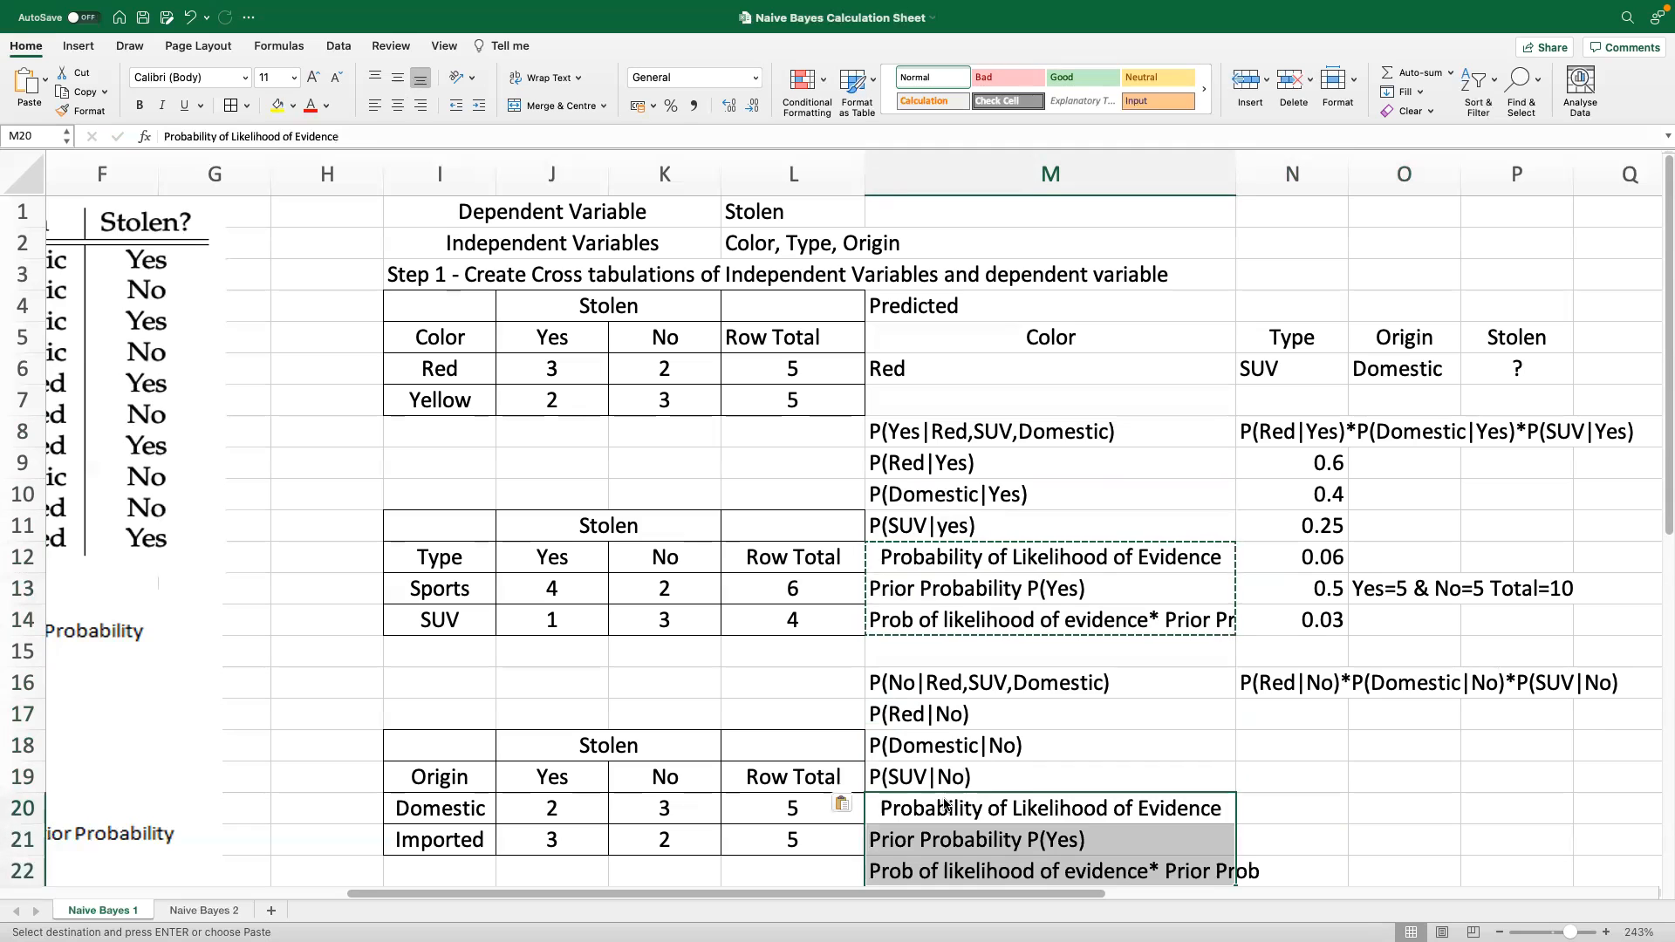
# Change the label in M21 to Prior Probability P(No) and save the workbook
pyautogui.click(1070, 829)
pyautogui.doubleClick(1078, 835)
pyautogui.press('BackSpace')
pyautogui.press('BackSpace')
pyautogui.press('BackSpace')
pyautogui.write('No')
pyautogui.click(1399, 775)
pyautogui.press('super+s')
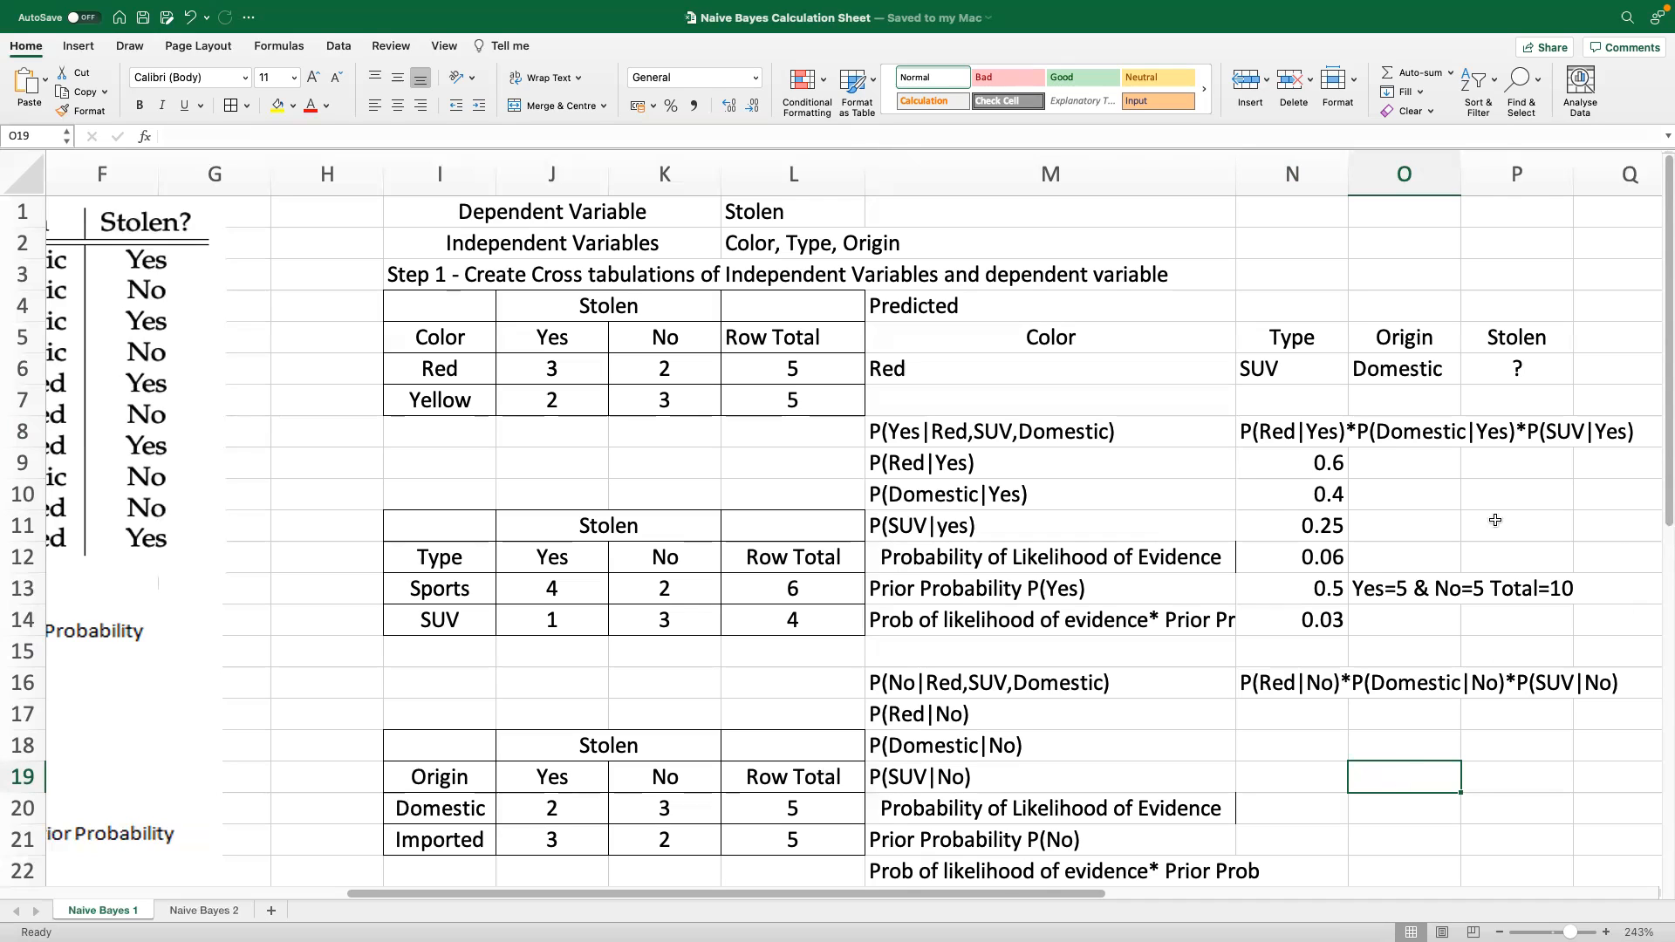
# Try entering 3/5 in O9 beside the P(Red|Yes) value with the Number format, and clear the cell
pyautogui.click(1396, 462)
pyautogui.write('3/5')
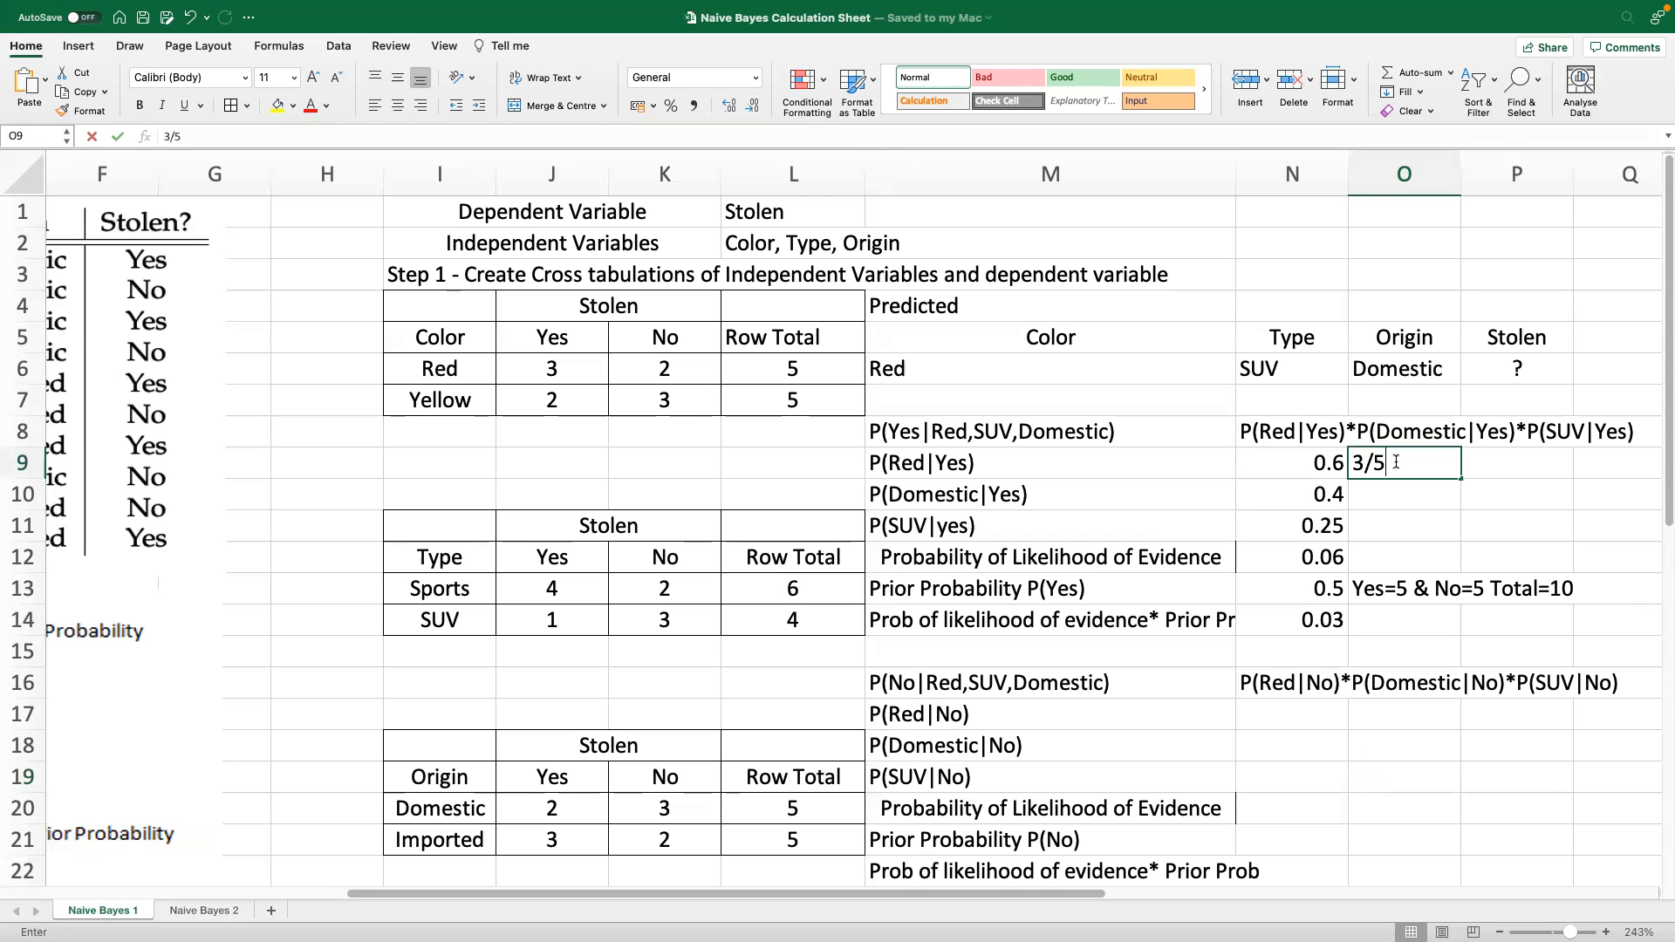
pyautogui.press('Return')
pyautogui.click(1424, 459)
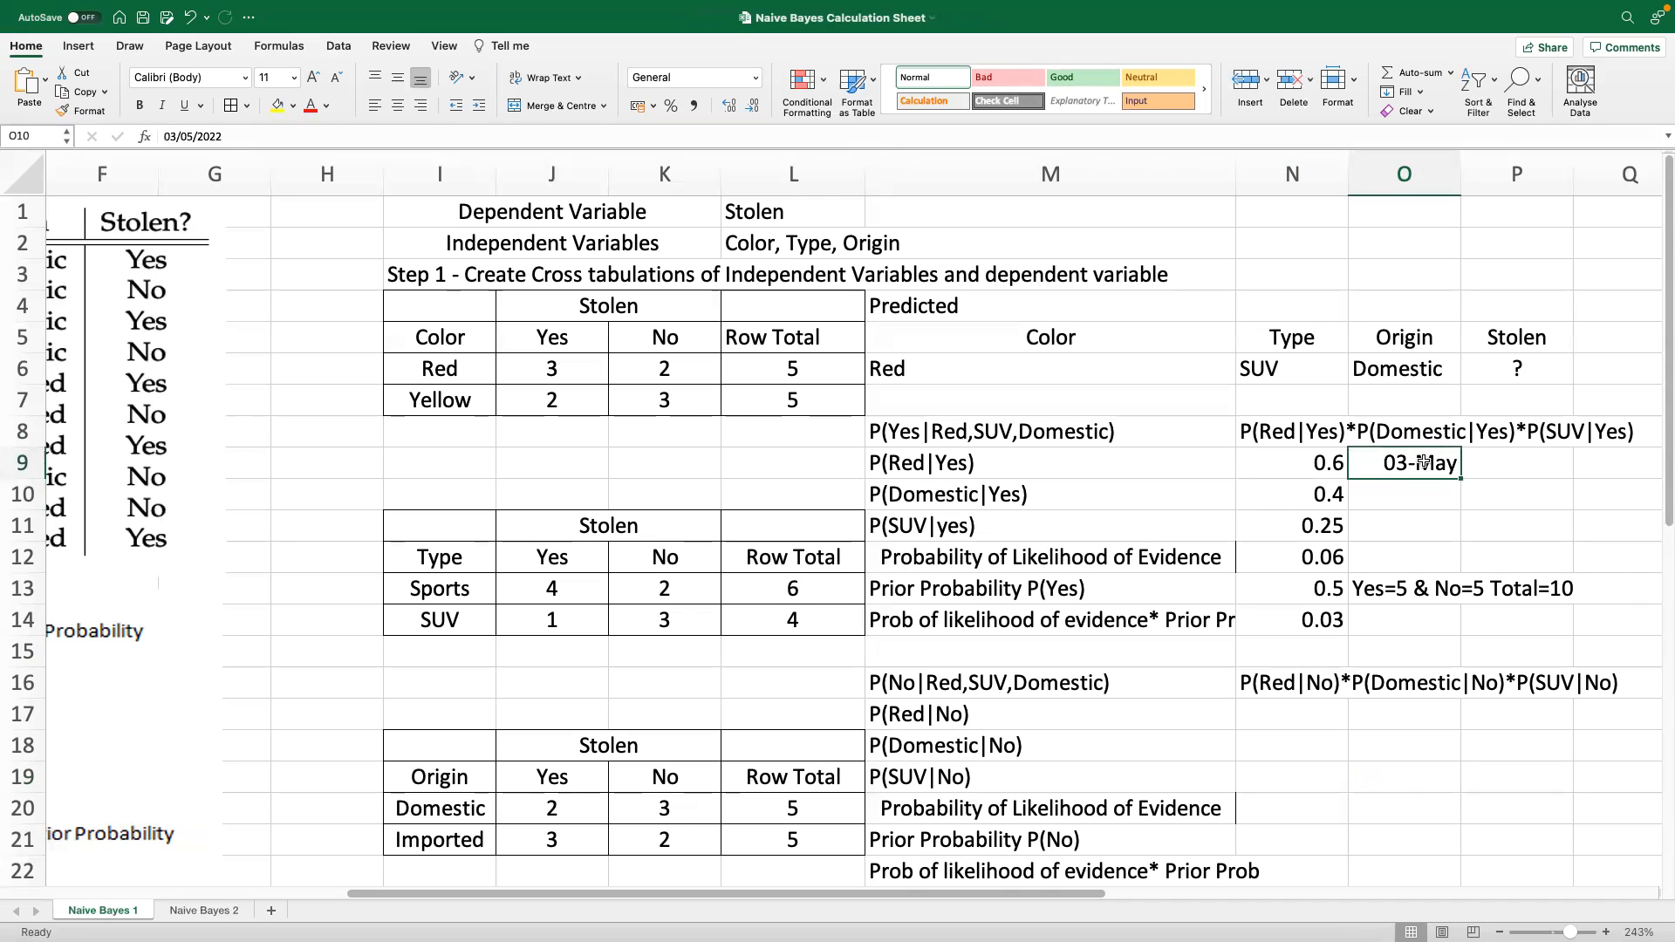
pyautogui.click(755, 78)
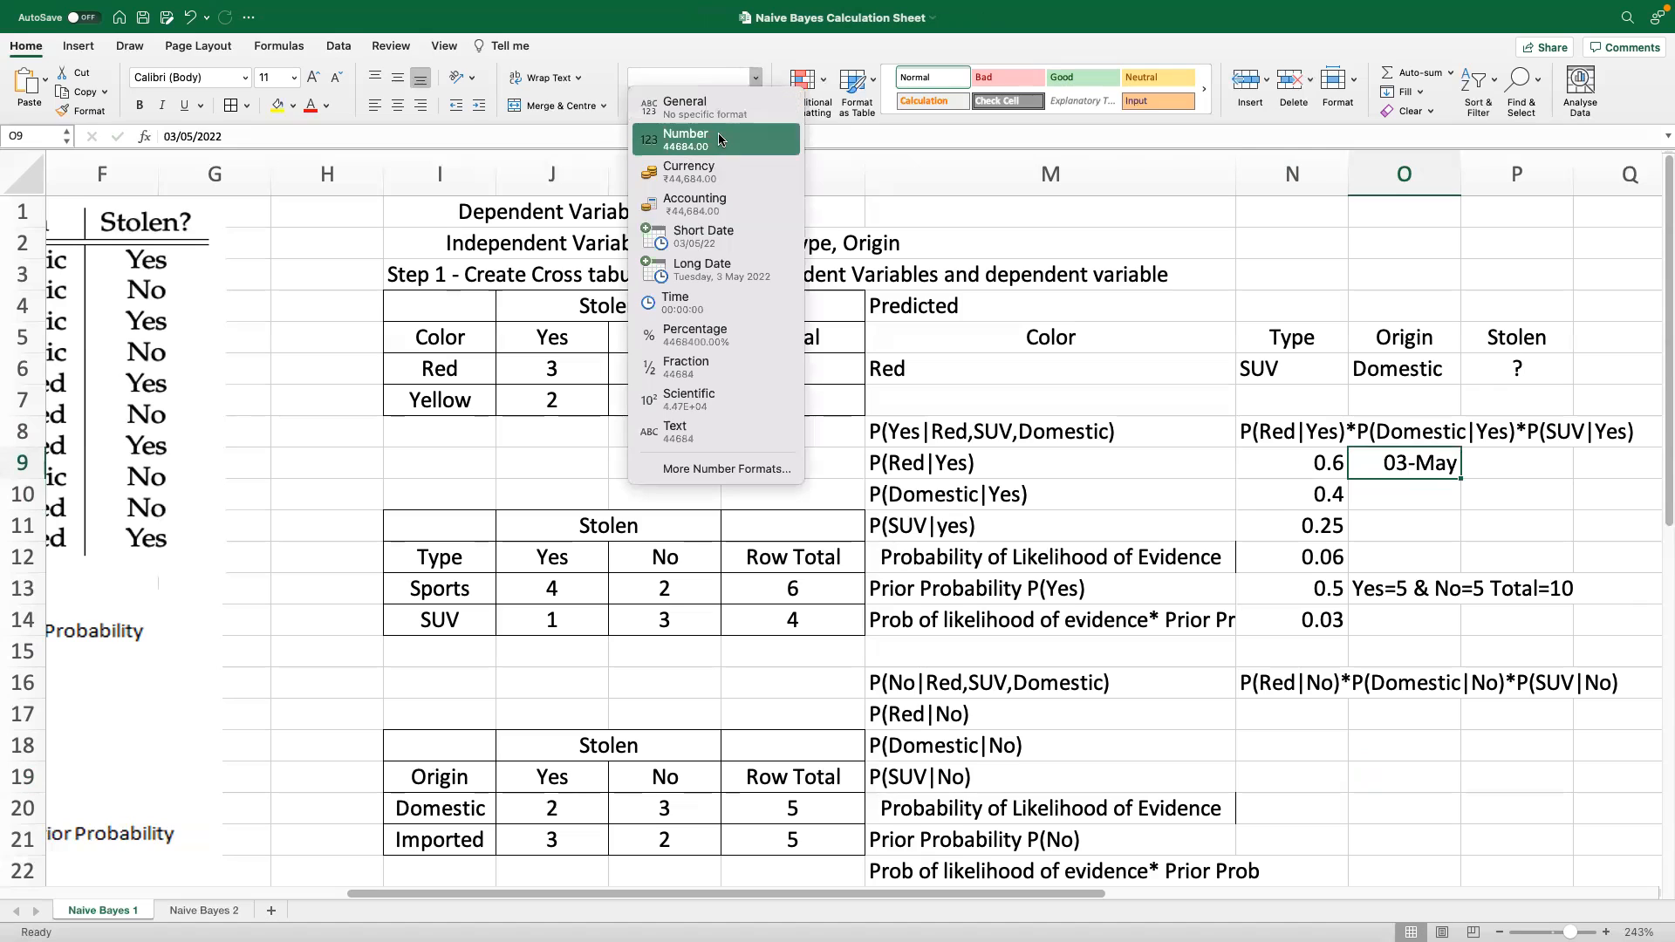
pyautogui.click(711, 133)
pyautogui.press('Delete')
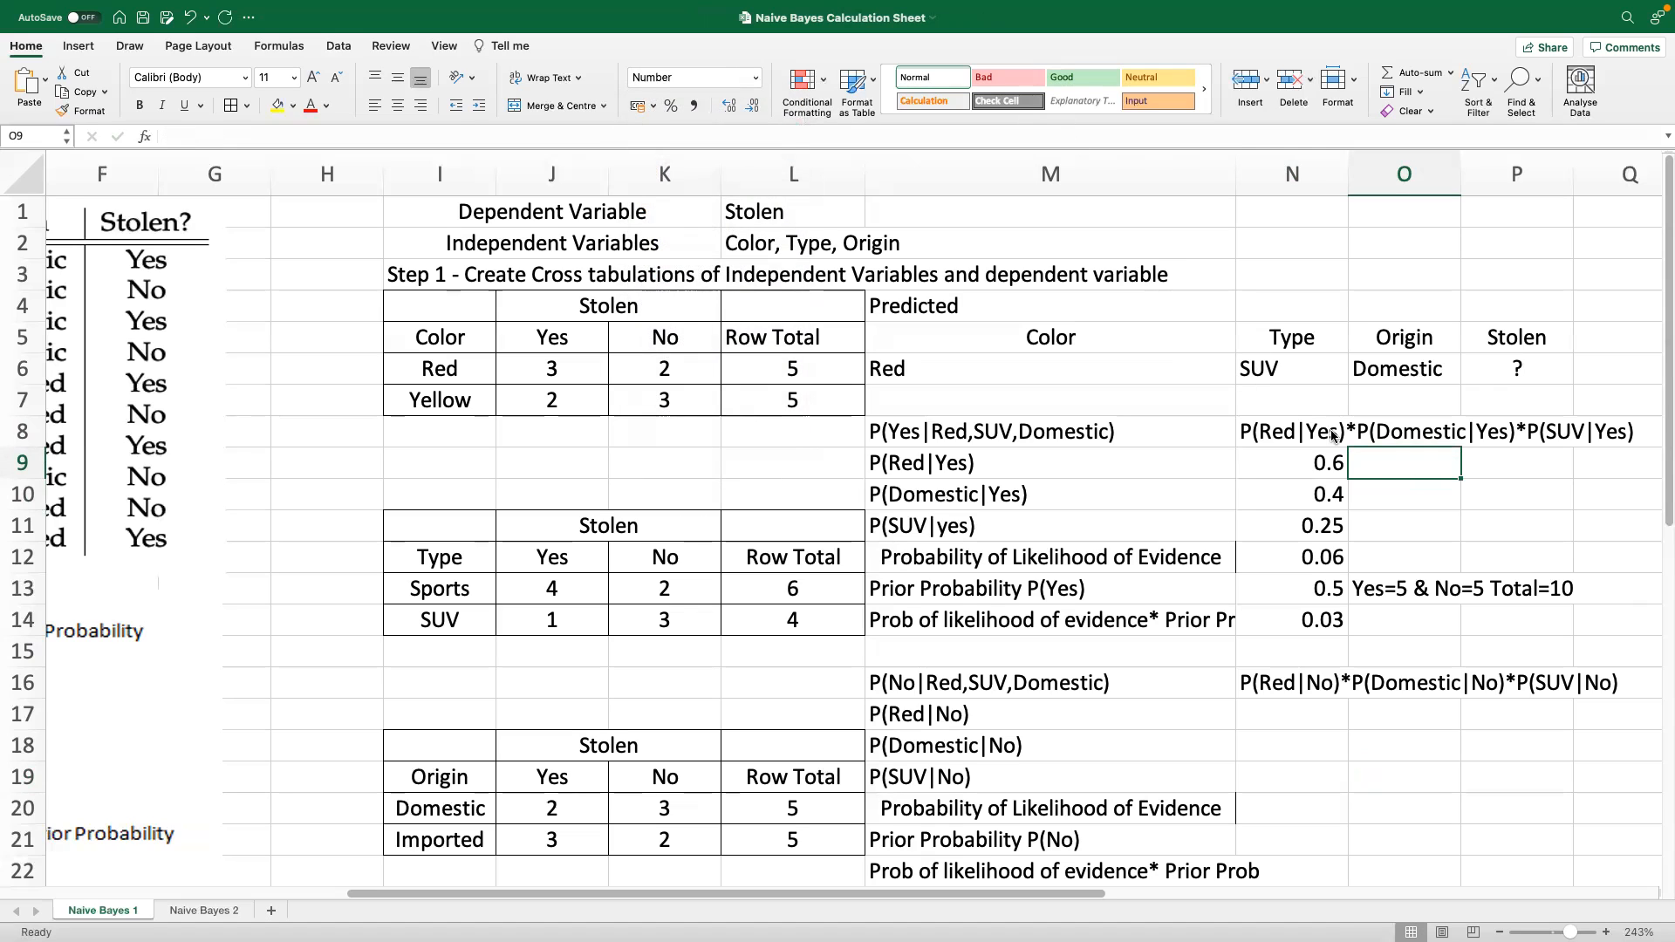
# Enter 3/5 in the Number-formatted cell O9 again, switch it to General format and clear its content
pyautogui.click(1483, 504)
pyautogui.click(1437, 466)
pyautogui.write('3/5')
pyautogui.press('Return')
pyautogui.press('Up')
pyautogui.click(756, 77)
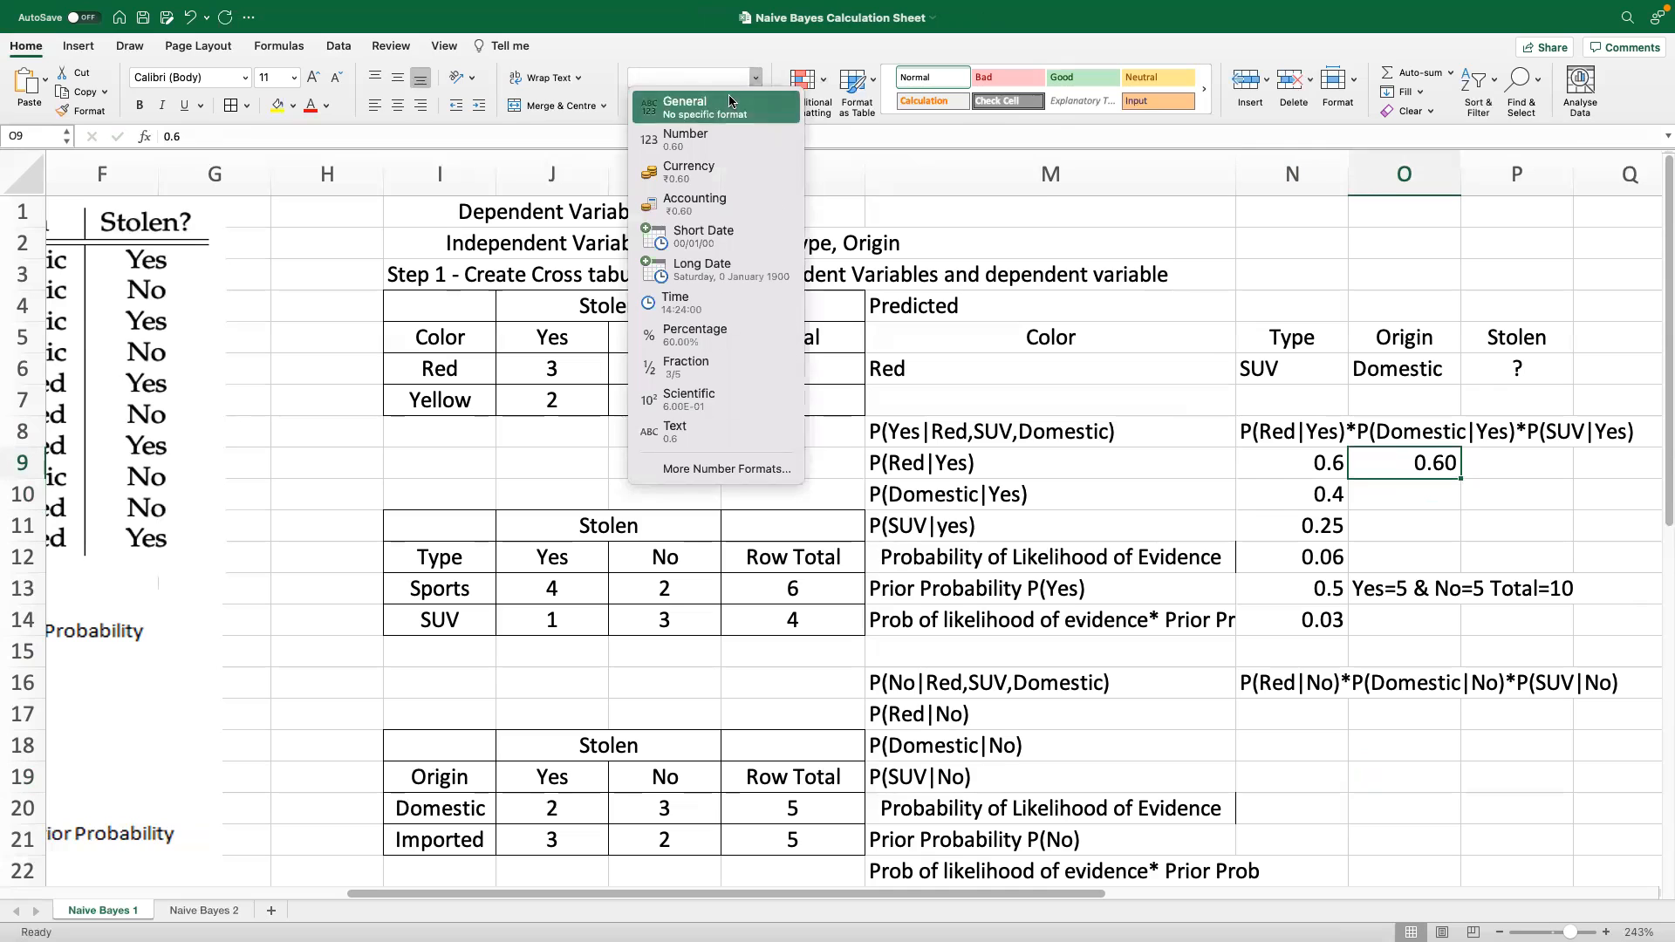
pyautogui.click(676, 97)
pyautogui.press('Delete')
# Try 3/5 once more in the General-formatted cell O9, reapply the General format and clear the entry
pyautogui.click(1516, 495)
pyautogui.click(1416, 466)
pyautogui.write('3/5')
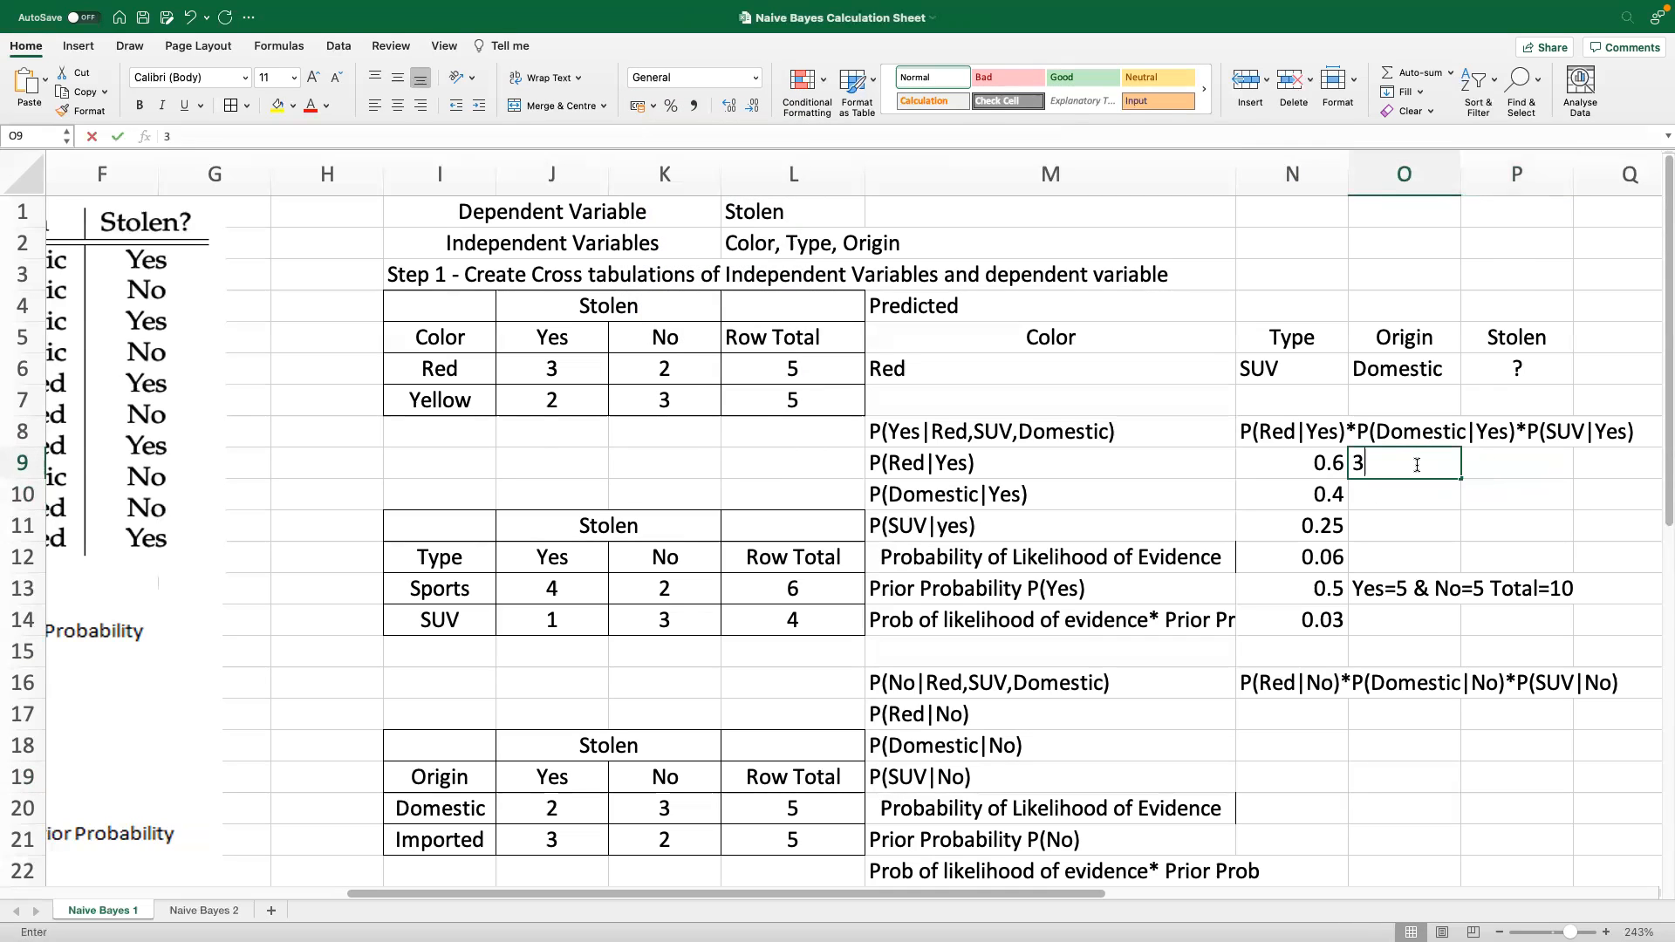
pyautogui.click(1400, 506)
pyautogui.click(1428, 471)
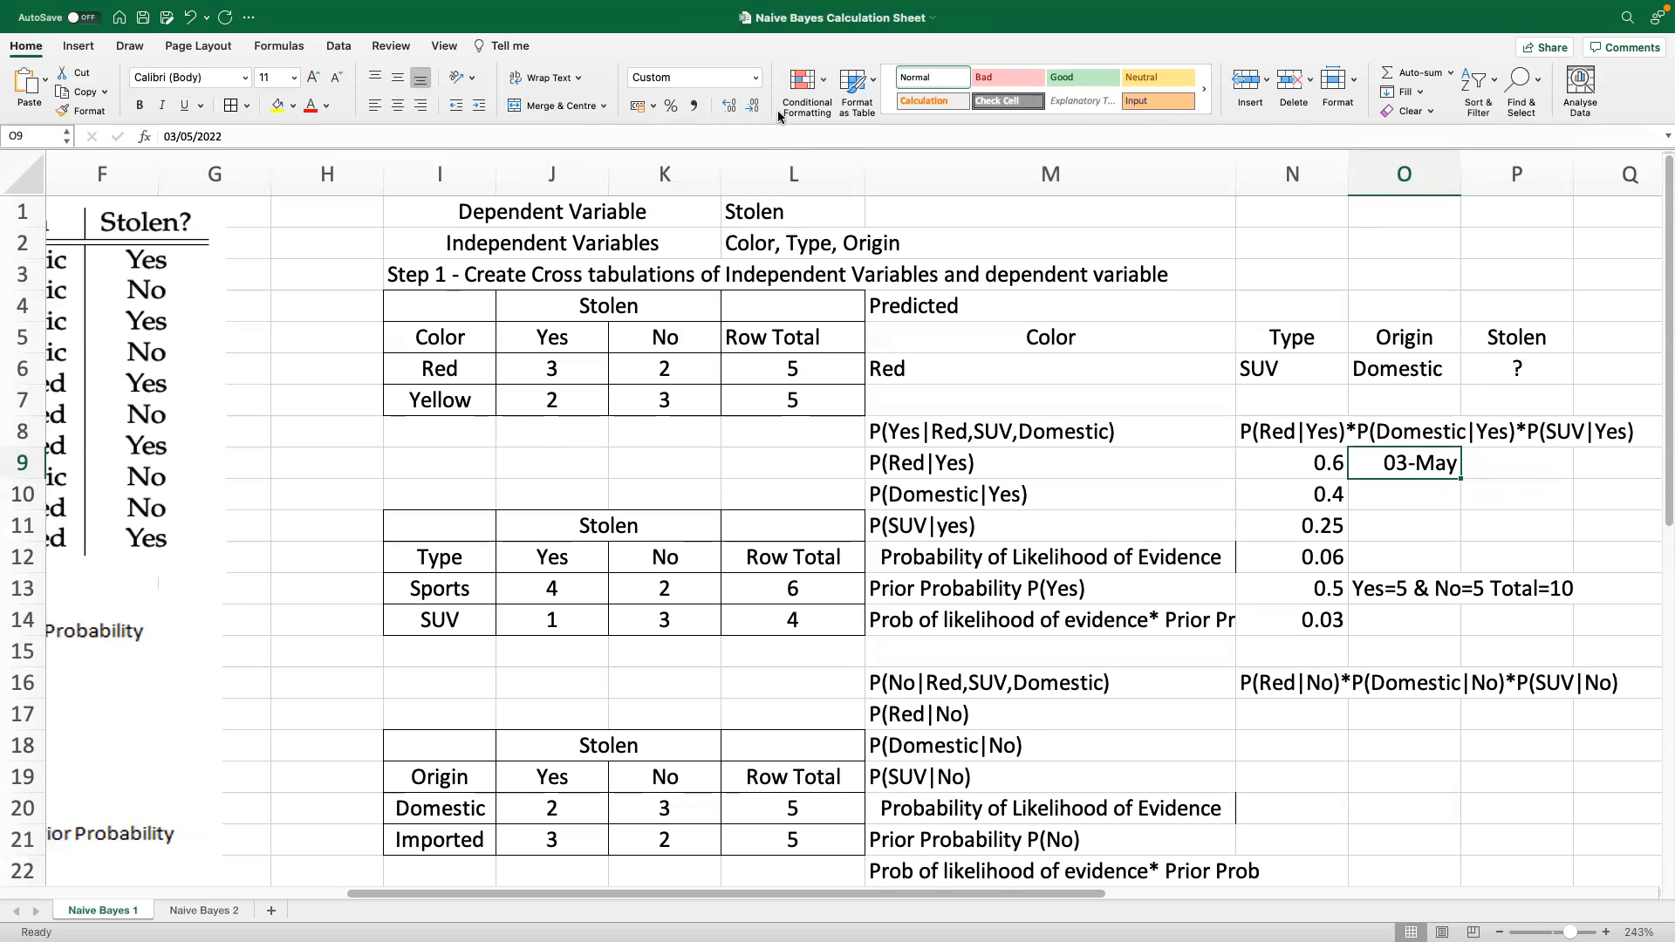
pyautogui.click(756, 77)
pyautogui.click(731, 112)
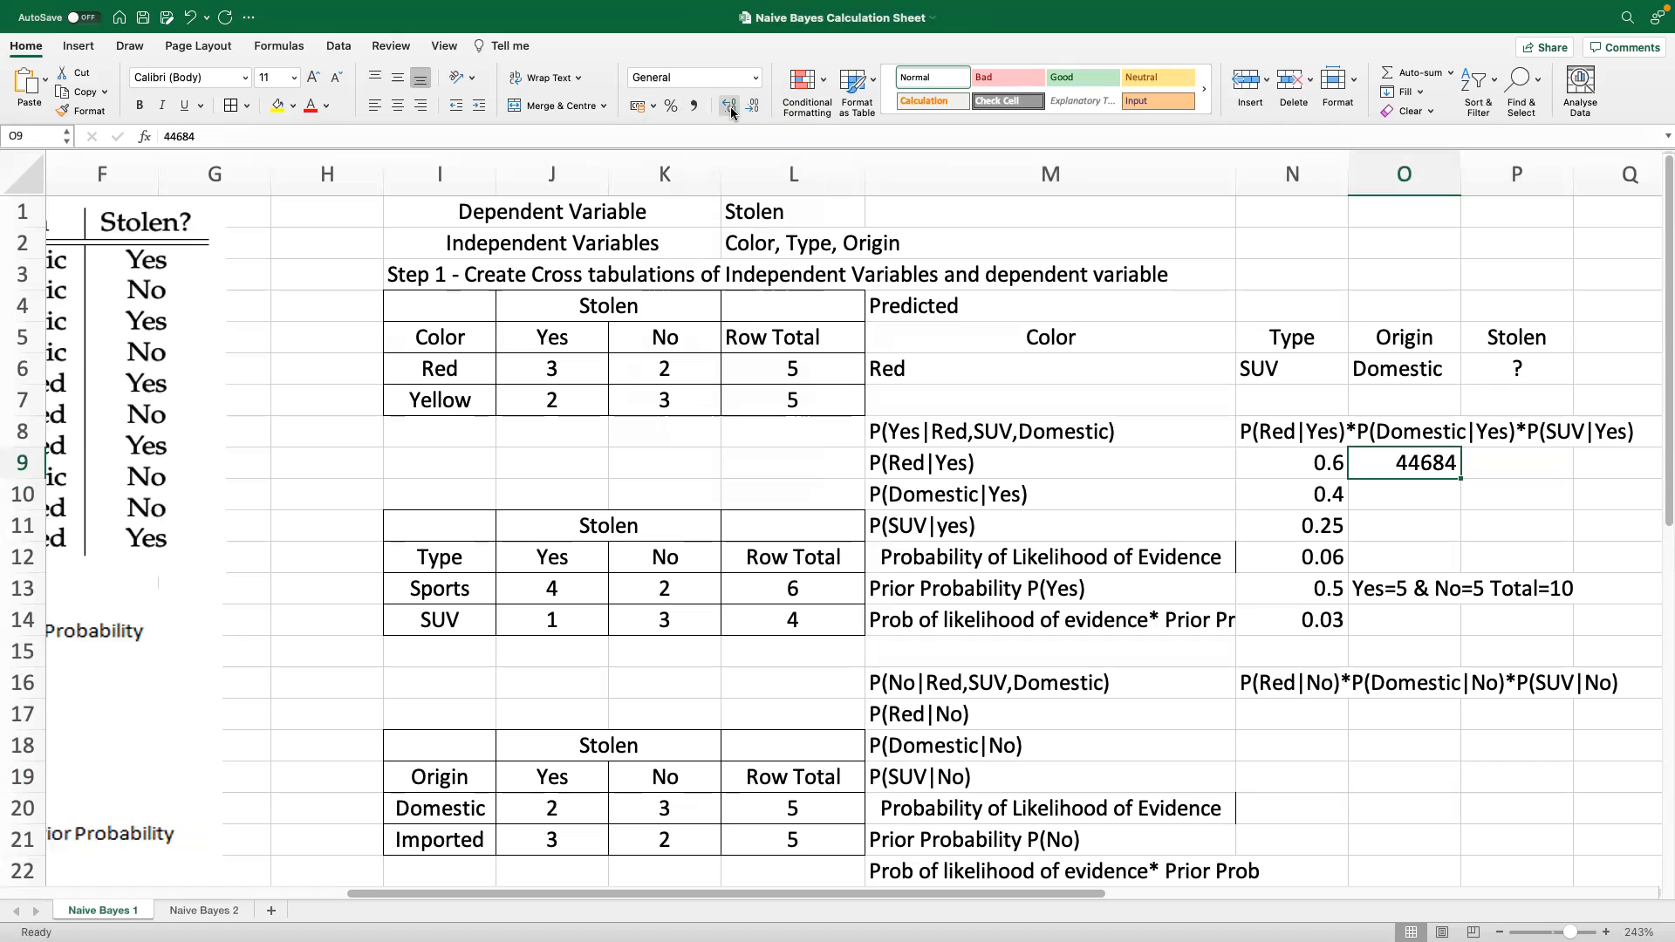
pyautogui.press('Delete')
pyautogui.click(1443, 516)
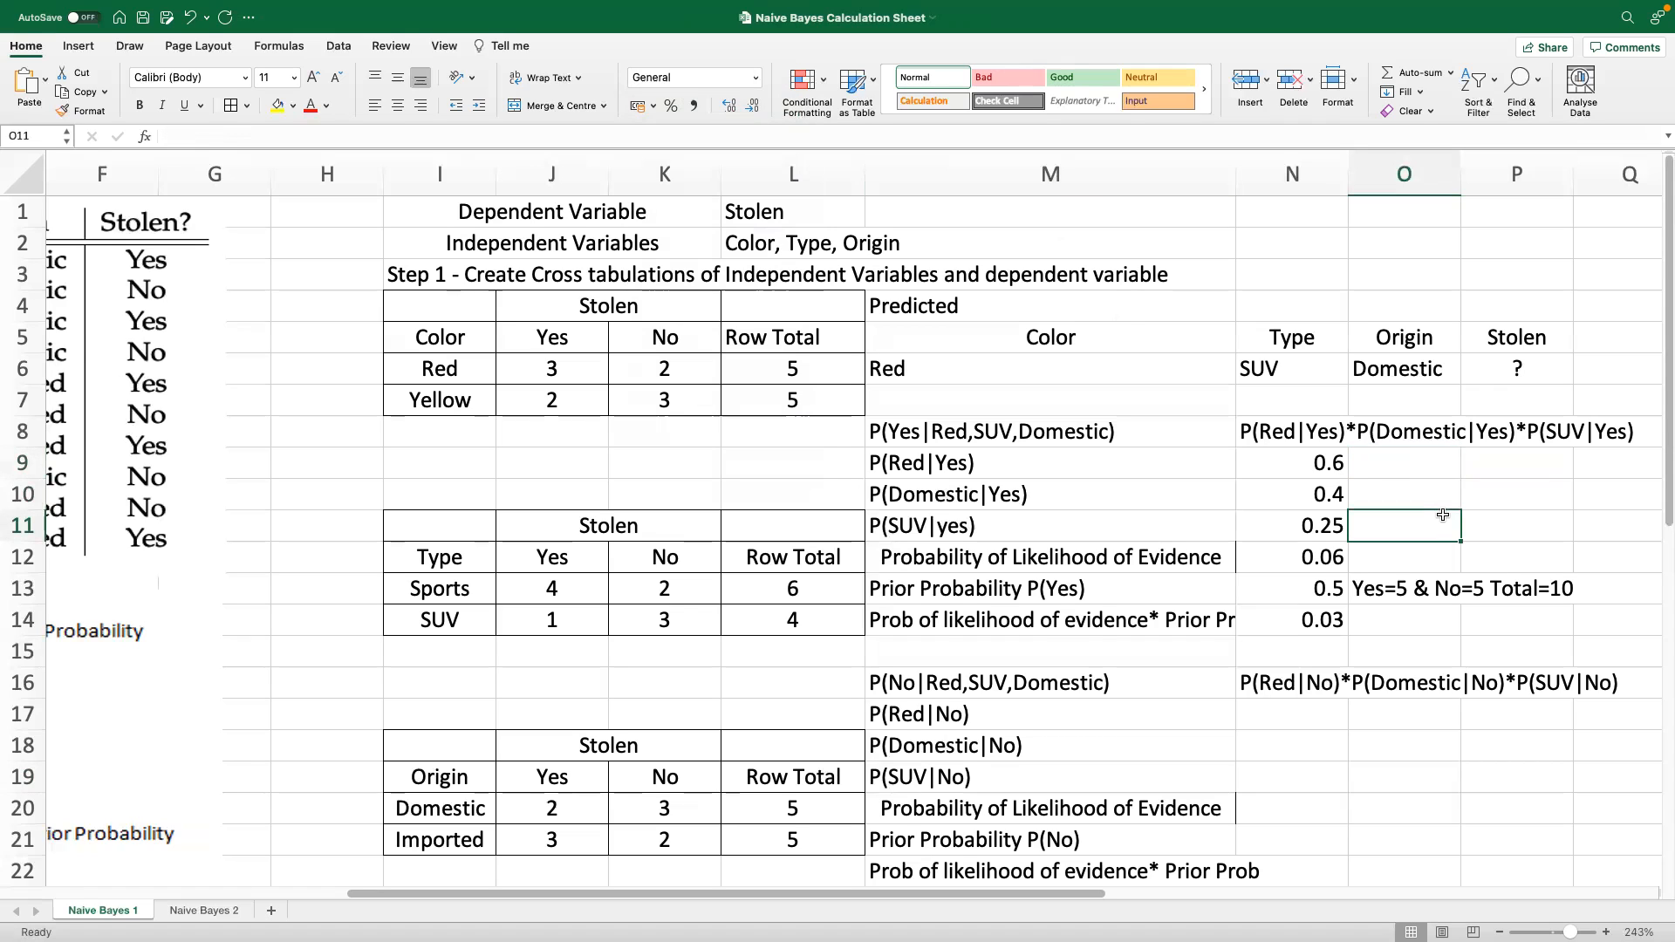
pyautogui.click(1397, 461)
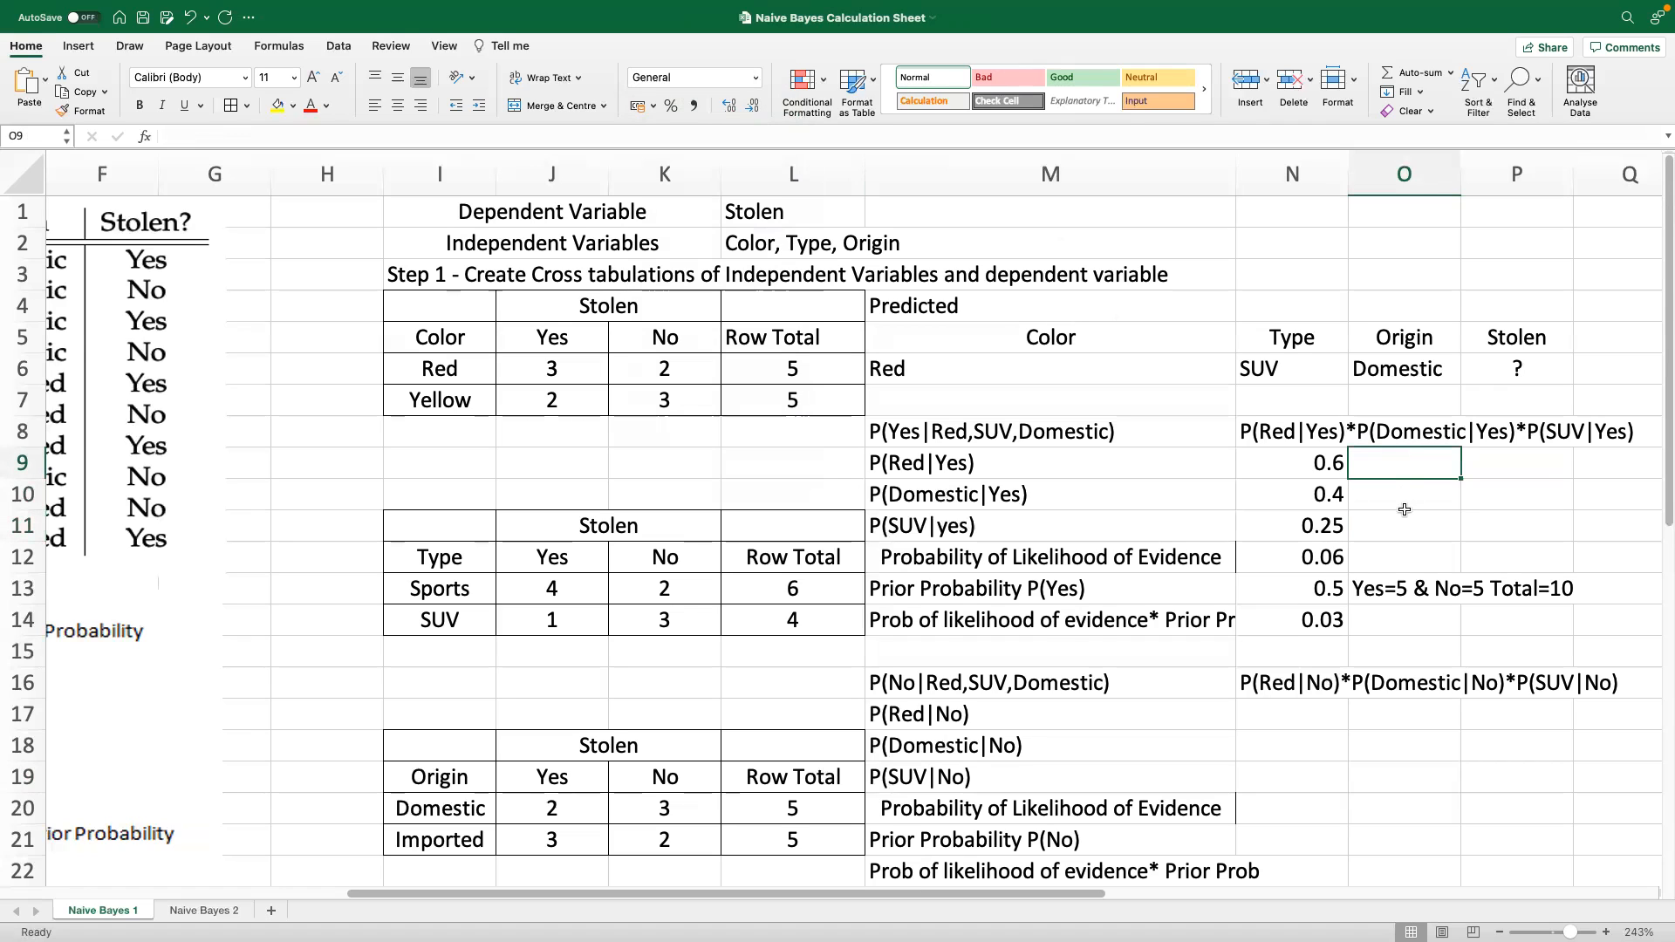
pyautogui.click(1404, 495)
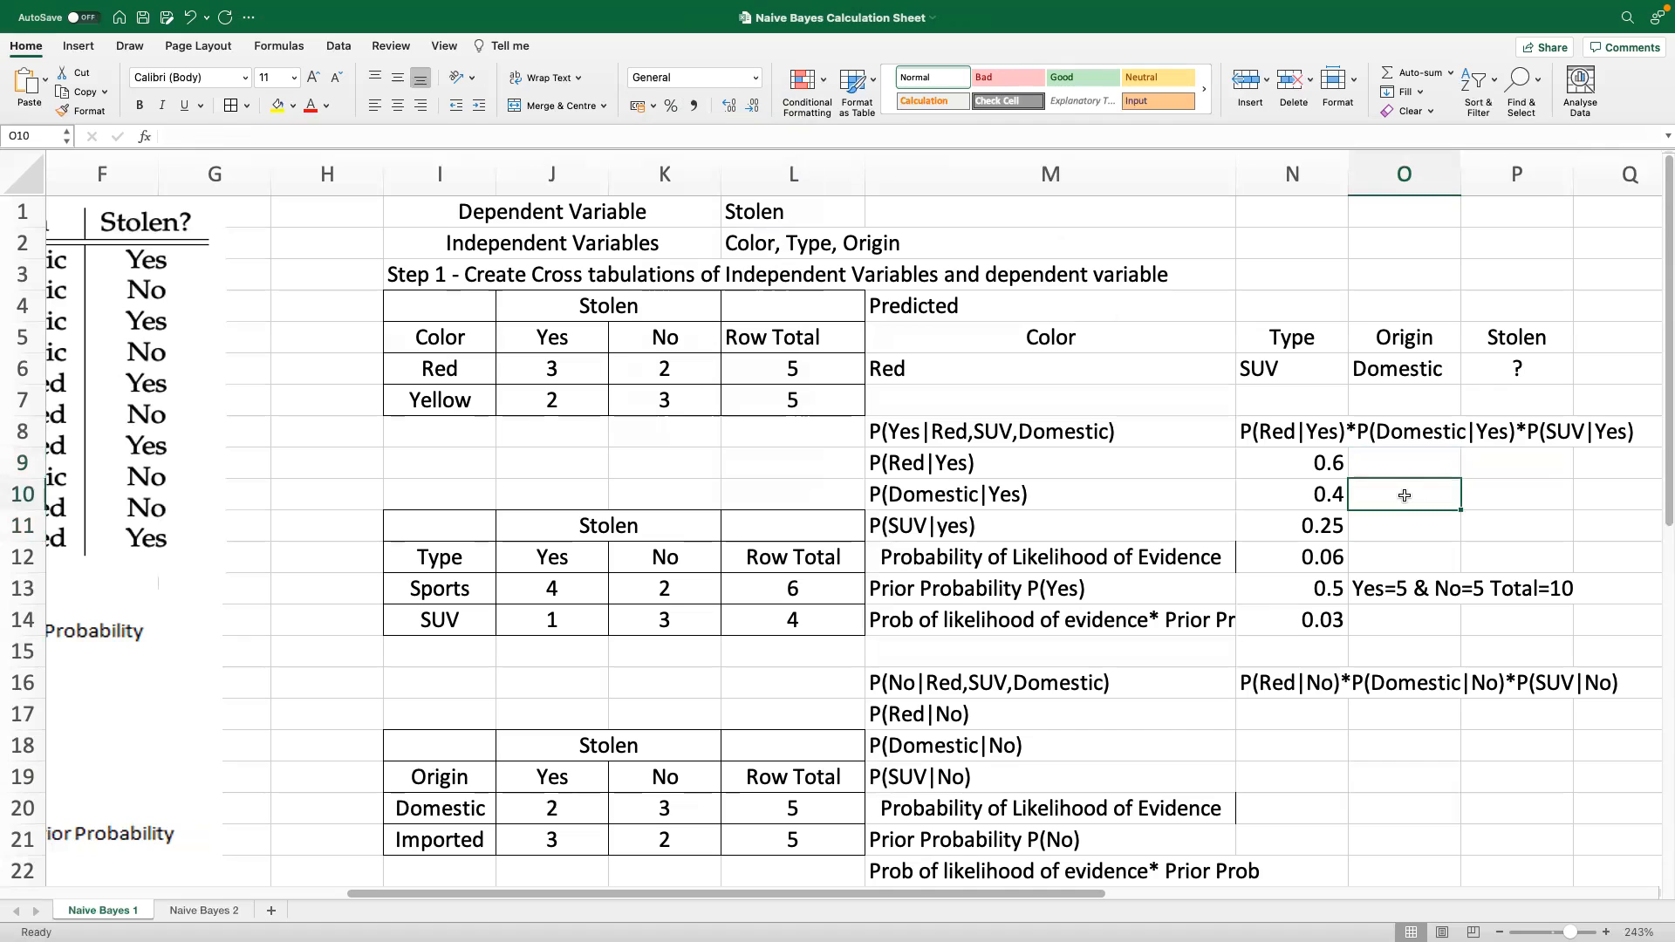
pyautogui.click(1402, 531)
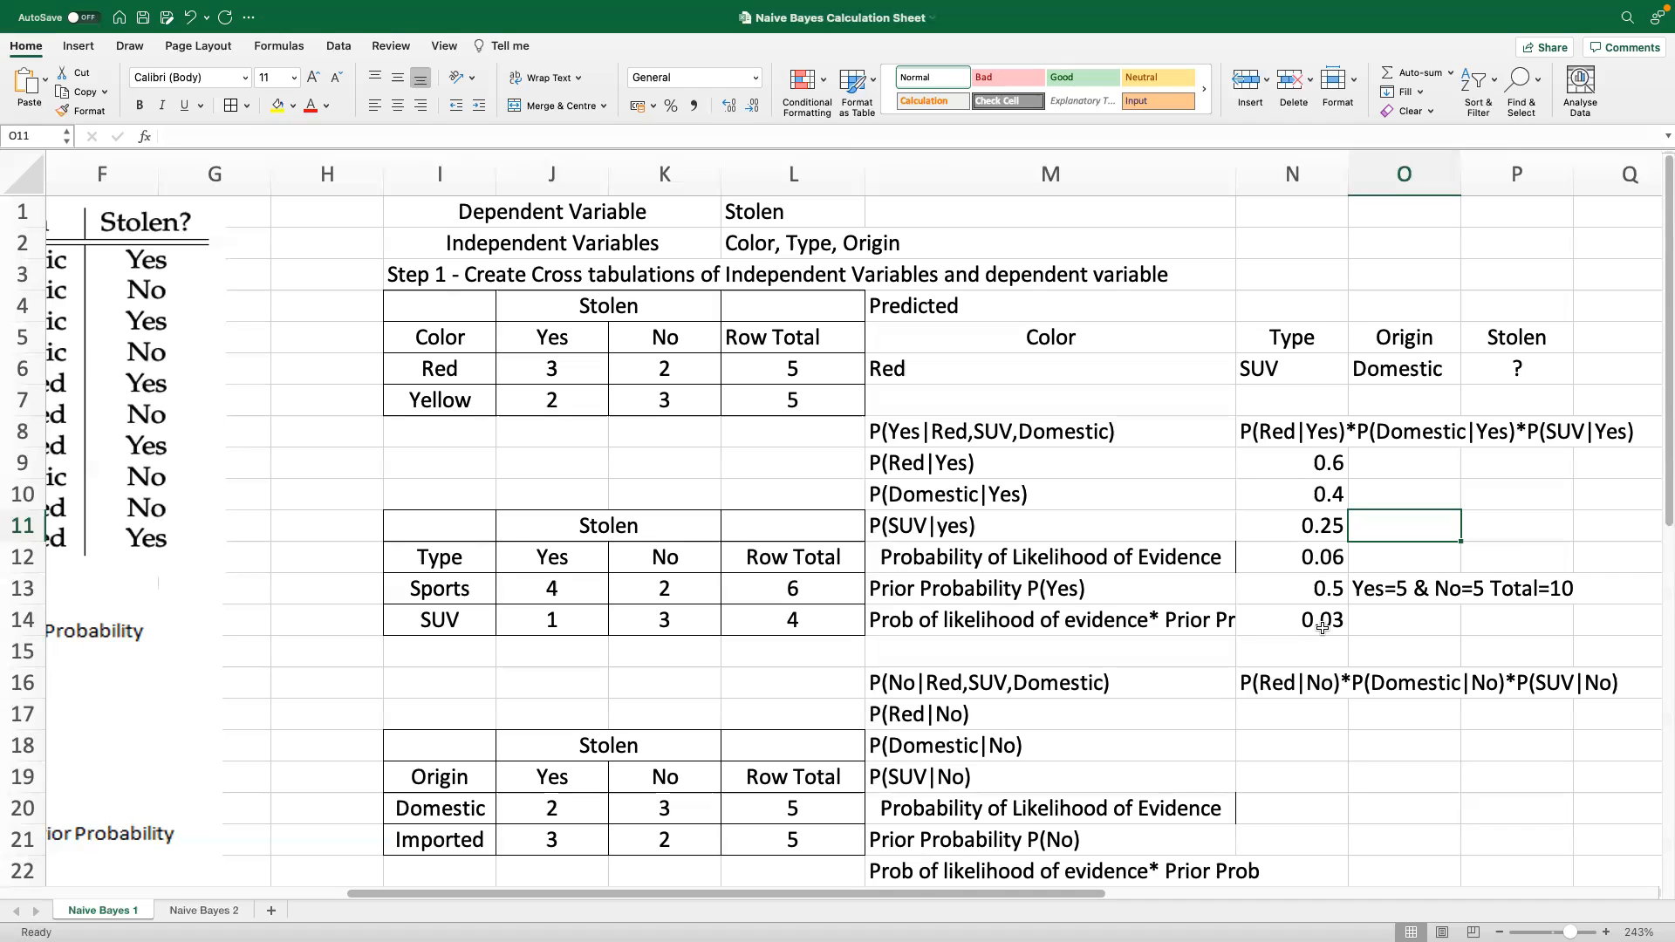
# Calculate P(Red|No) in N17 by dividing the Red No count by its row total with =K6/L6
pyautogui.click(1287, 716)
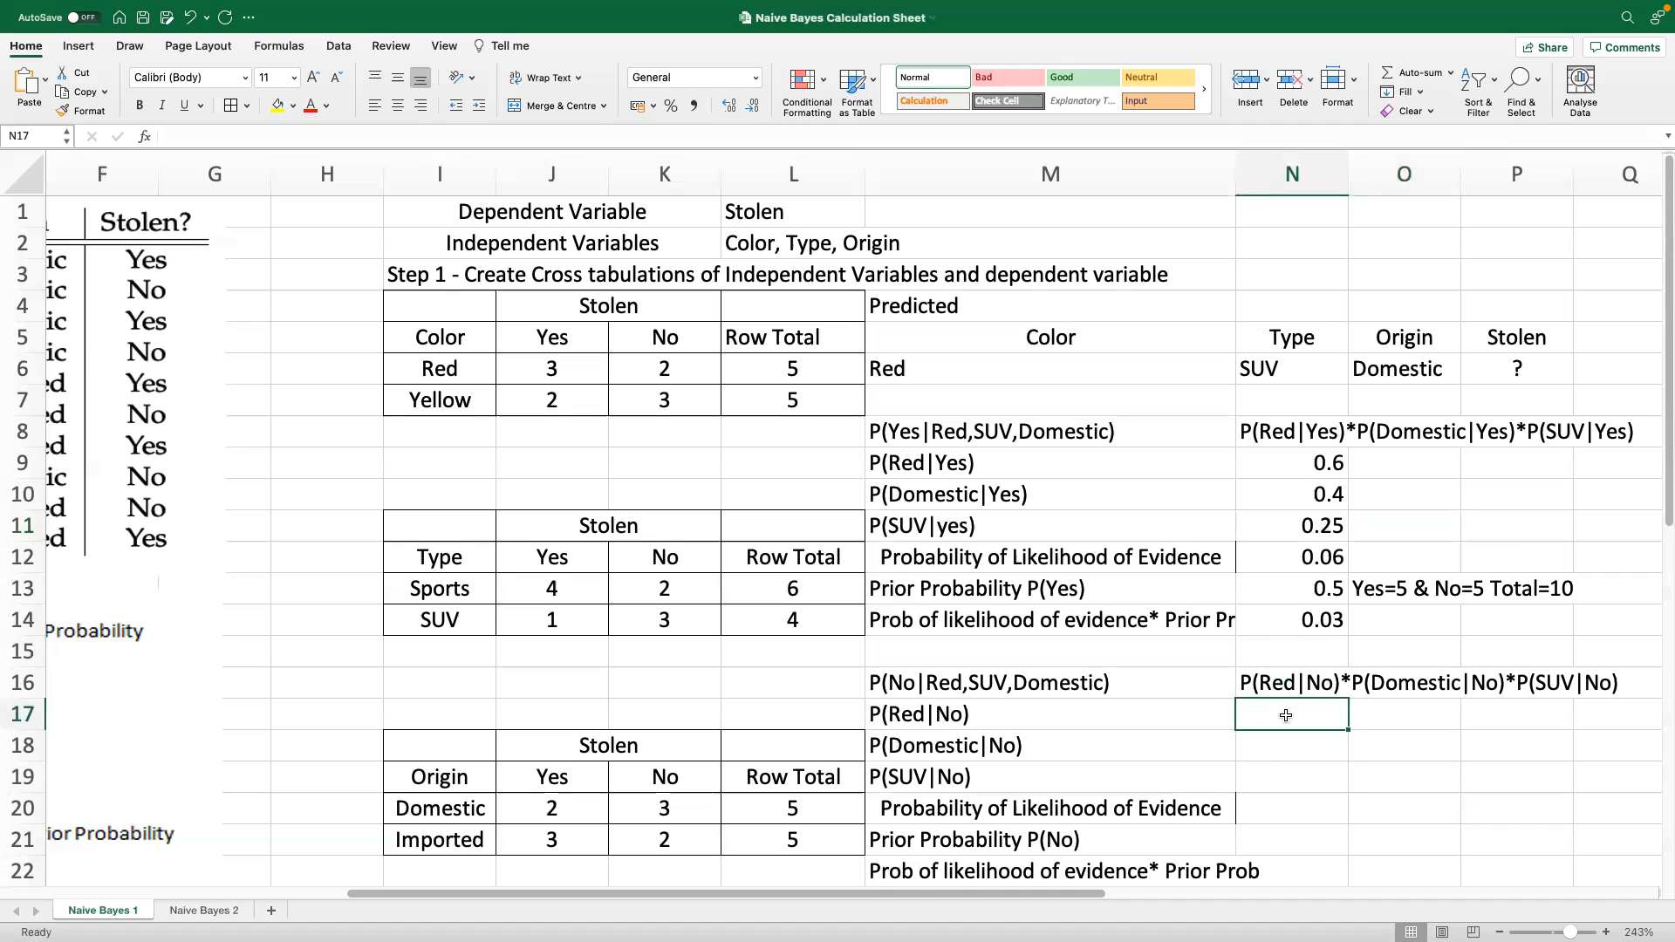
pyautogui.write('=')
pyautogui.click(683, 358)
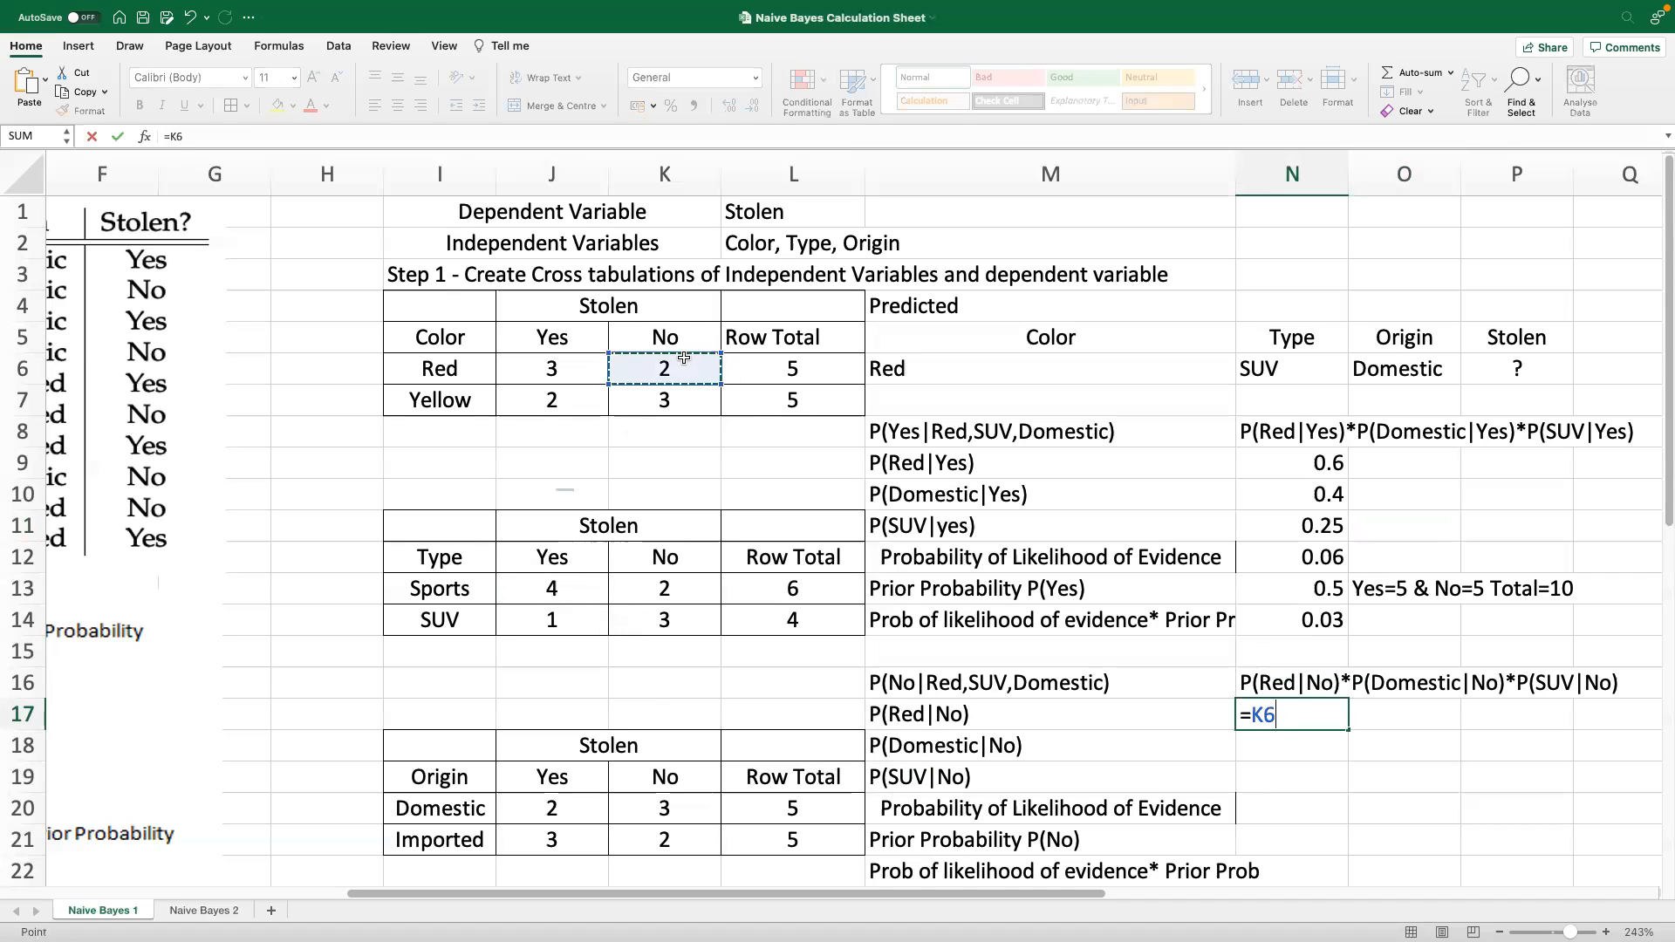
pyautogui.write('/')
pyautogui.click(794, 368)
pyautogui.press('Return')
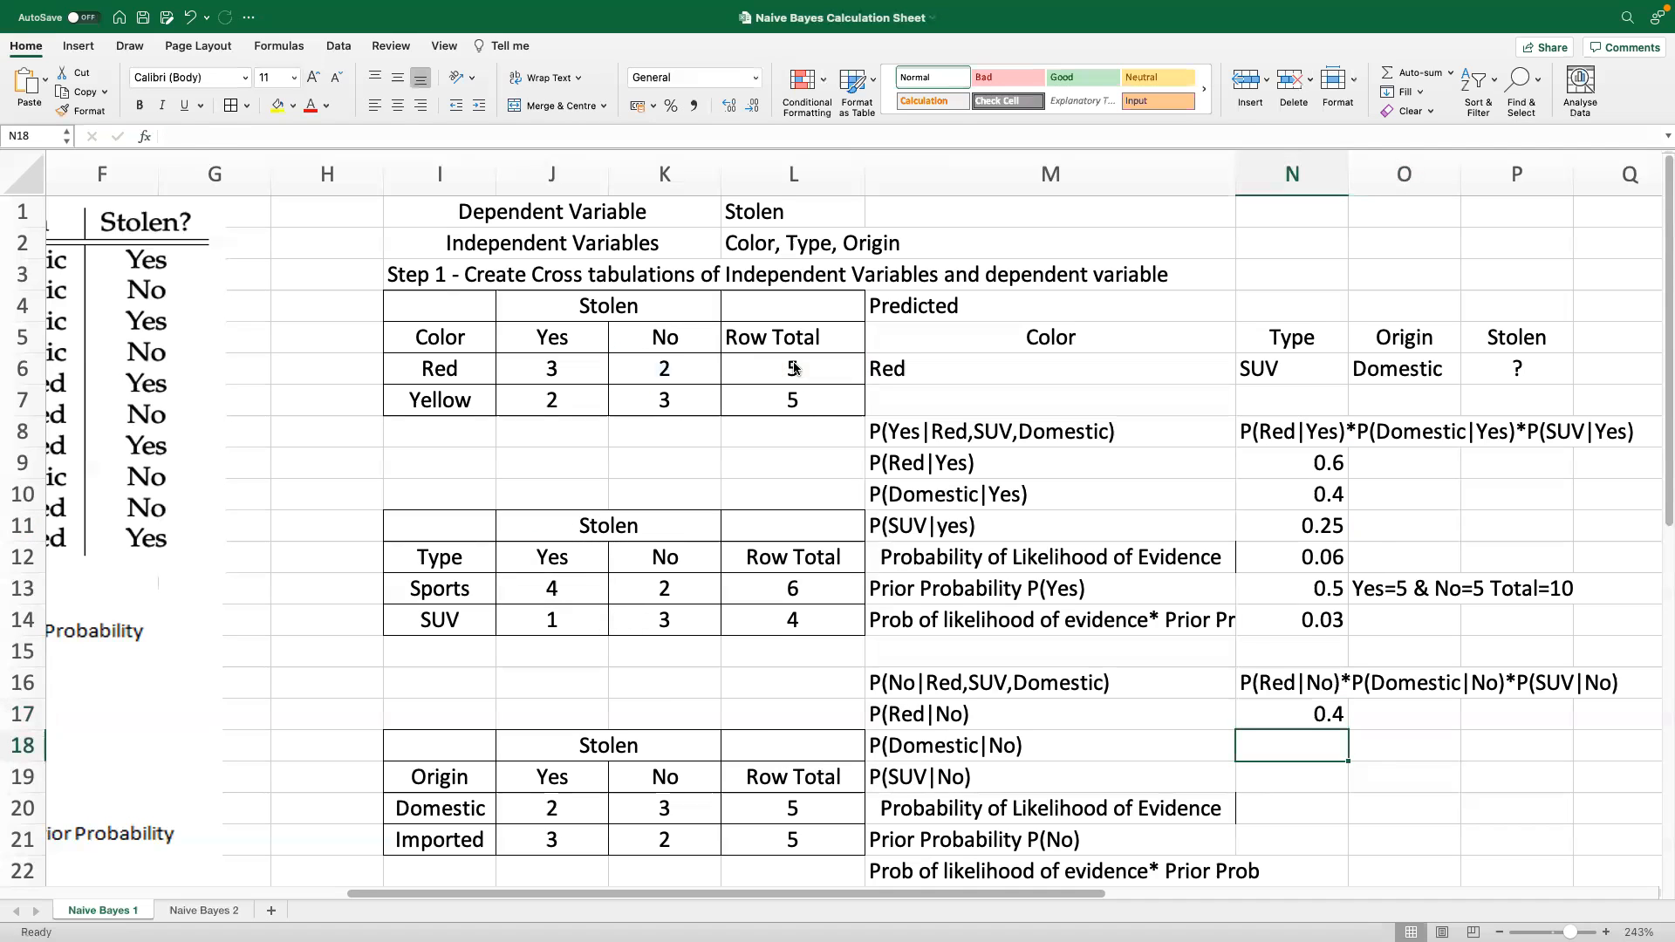
# Calculate P(Domestic|No) in N18 by dividing the Domestic No count in K20 by its row total in L20
pyautogui.write('=')
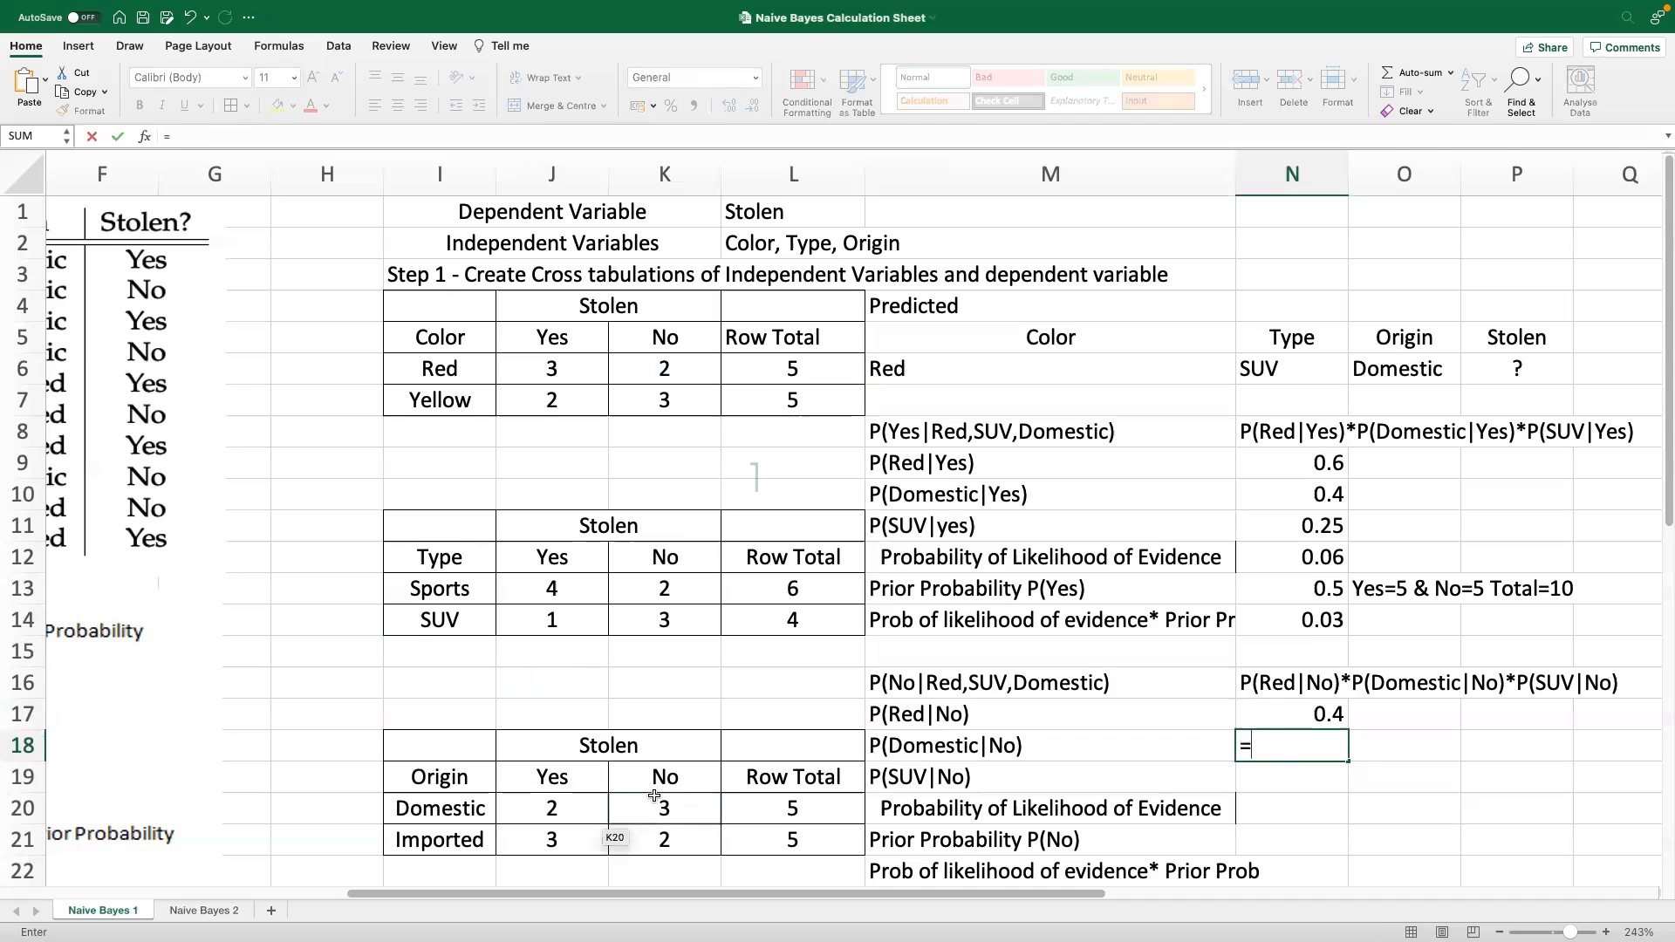
pyautogui.click(654, 796)
pyautogui.write('/')
pyautogui.click(772, 809)
pyautogui.press('Return')
# Calculate P(SUV|No) in N19 by dividing the SUV No count in K14 by its row total in L14
pyautogui.write('=')
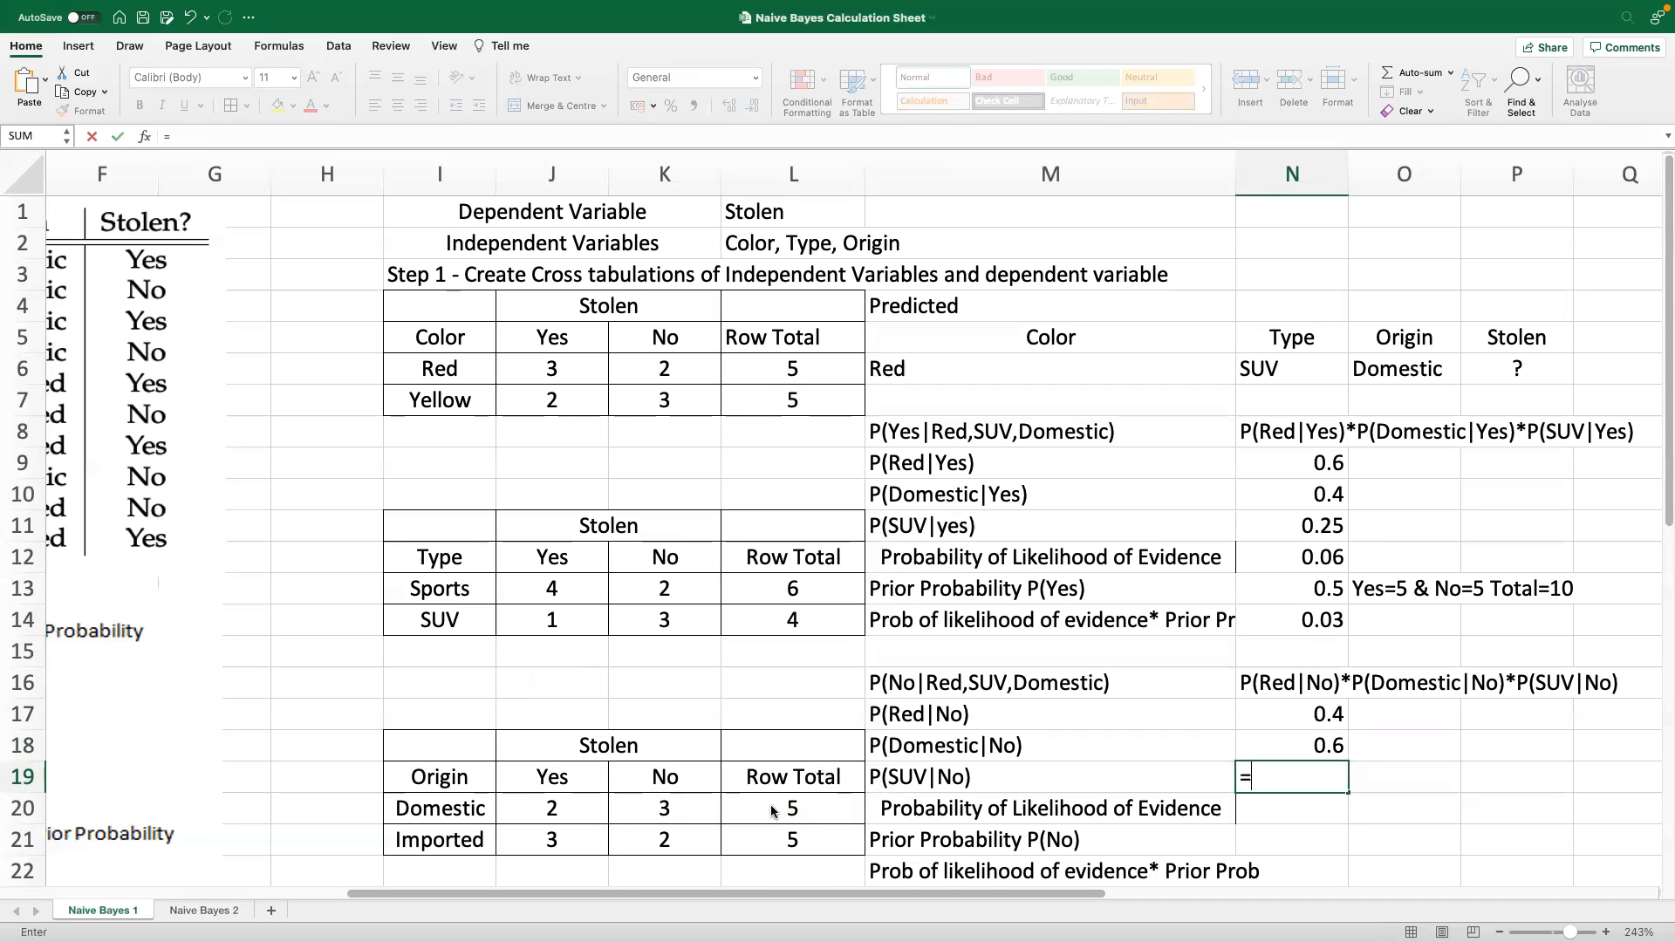
pyautogui.click(666, 618)
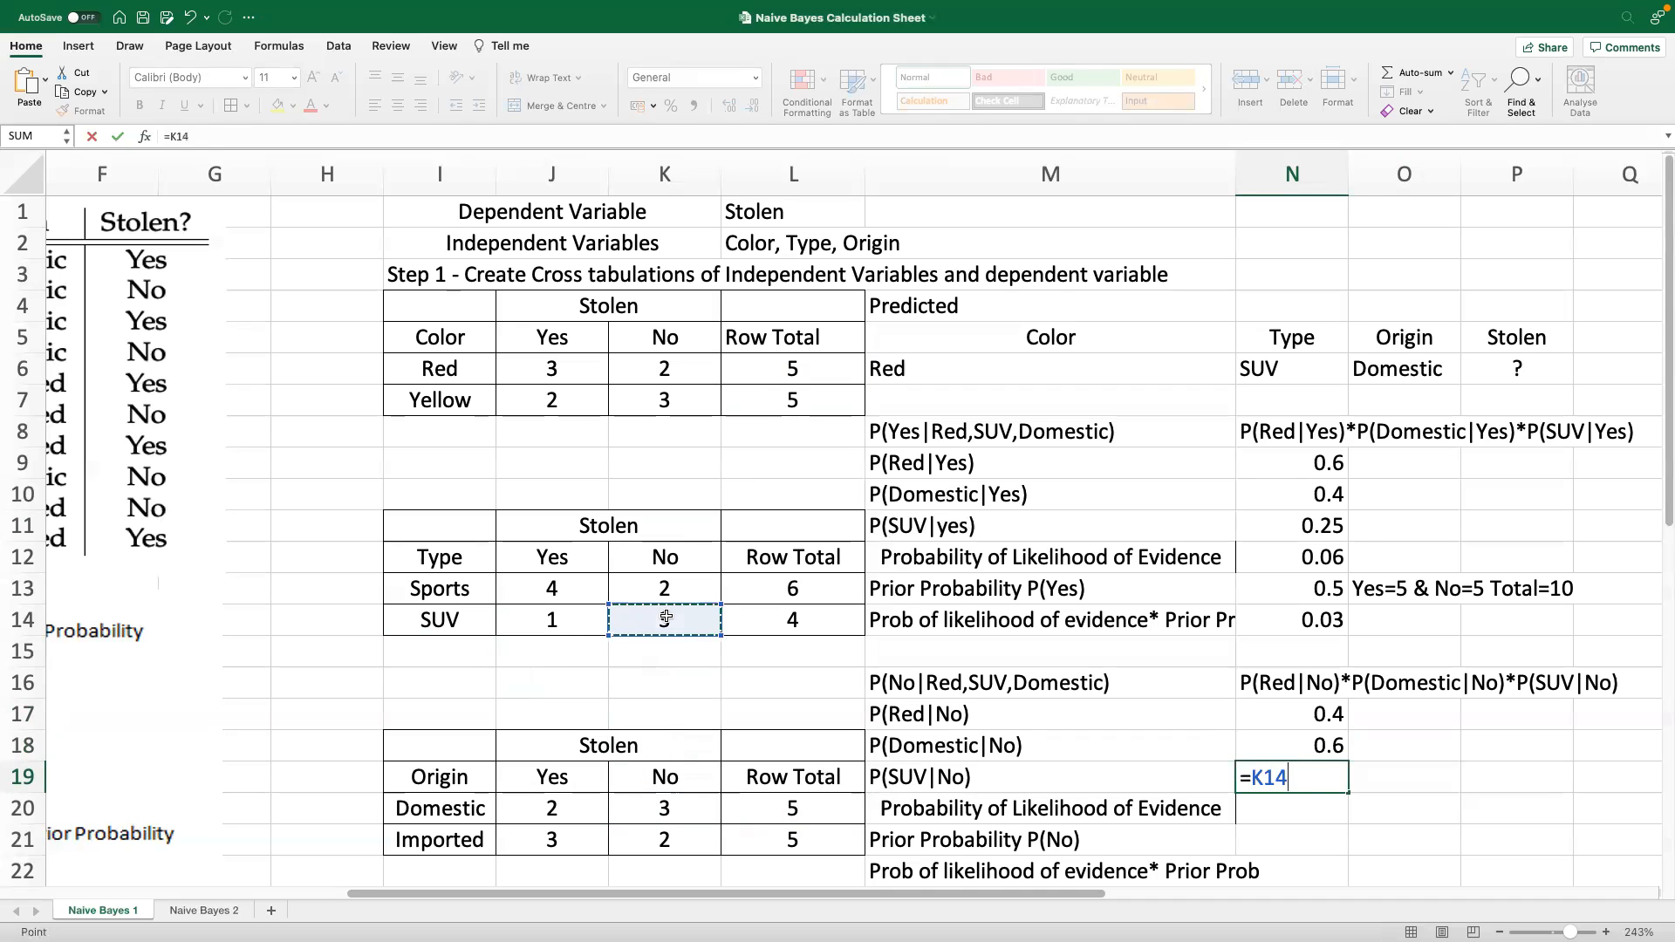
pyautogui.write('/')
pyautogui.click(789, 621)
pyautogui.press('Return')
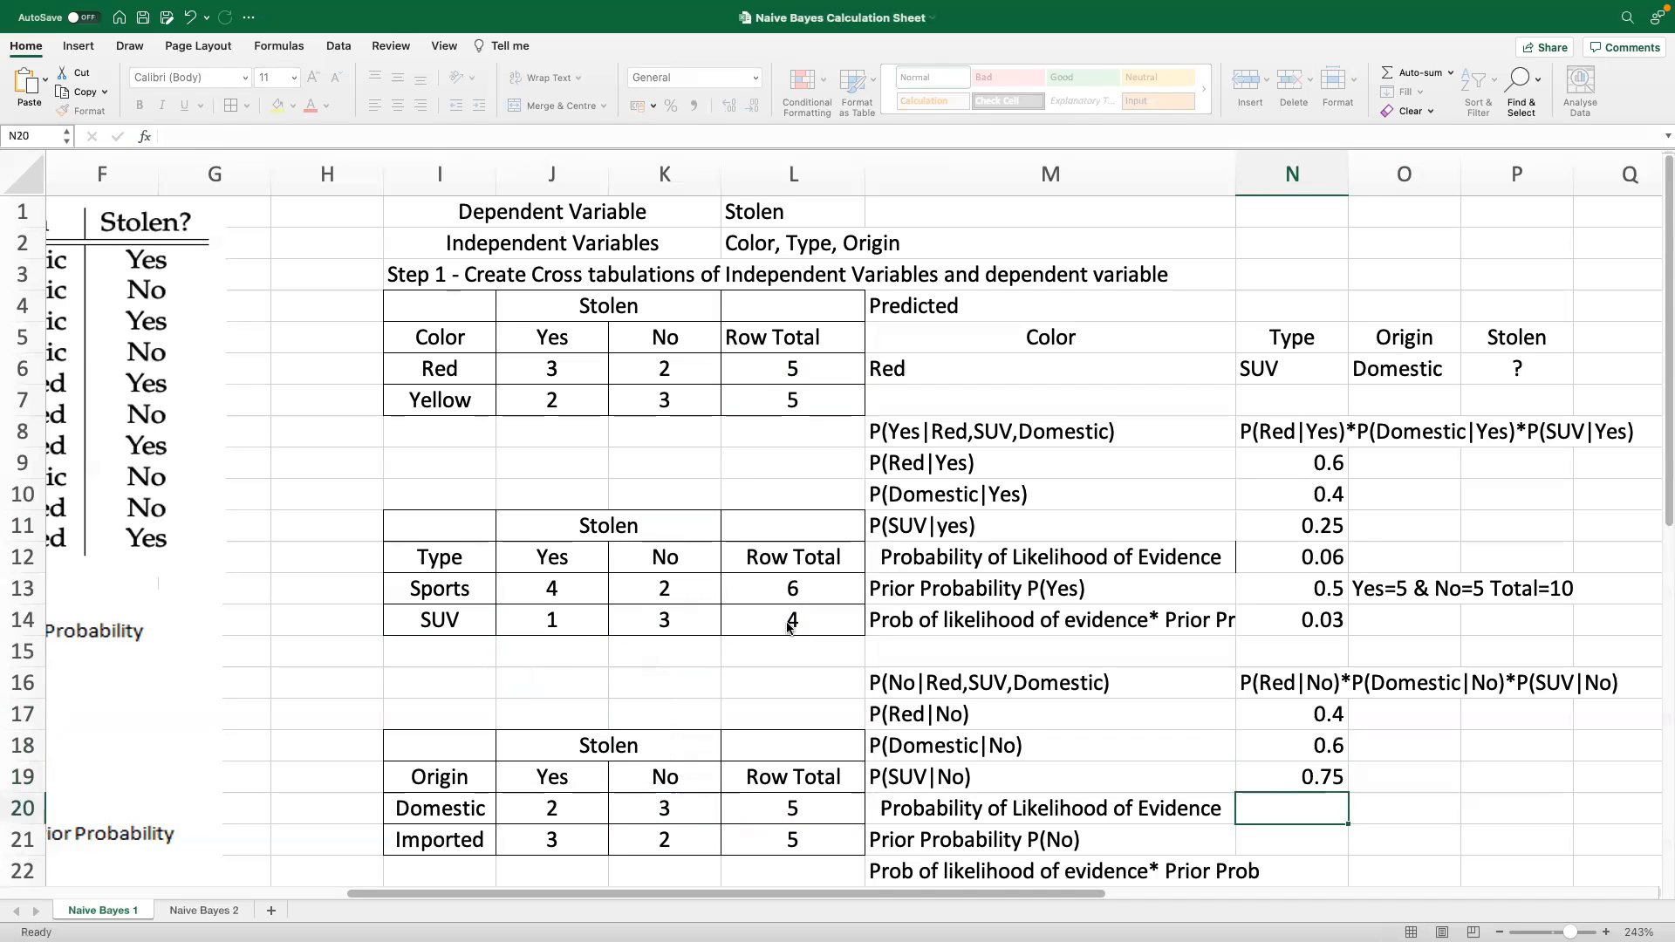
# Calculate the No likelihood of evidence in N20 with =N17*N18*N19 and the prior probability P(No) in N21 with =5/10
pyautogui.write('=')
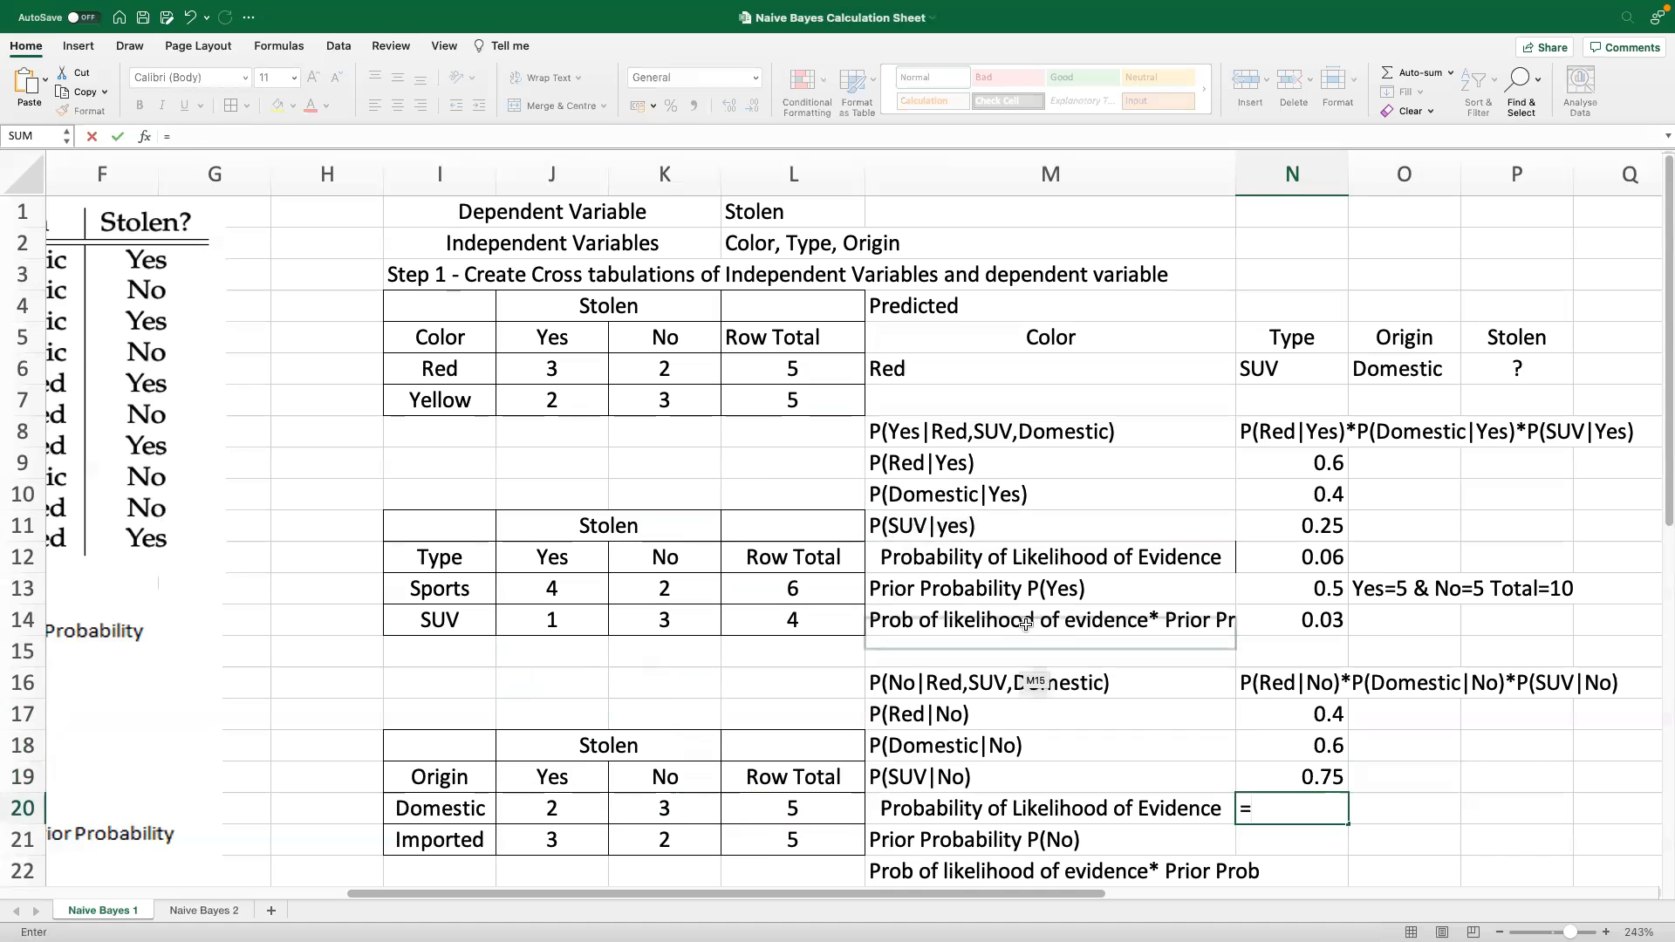
pyautogui.click(1324, 715)
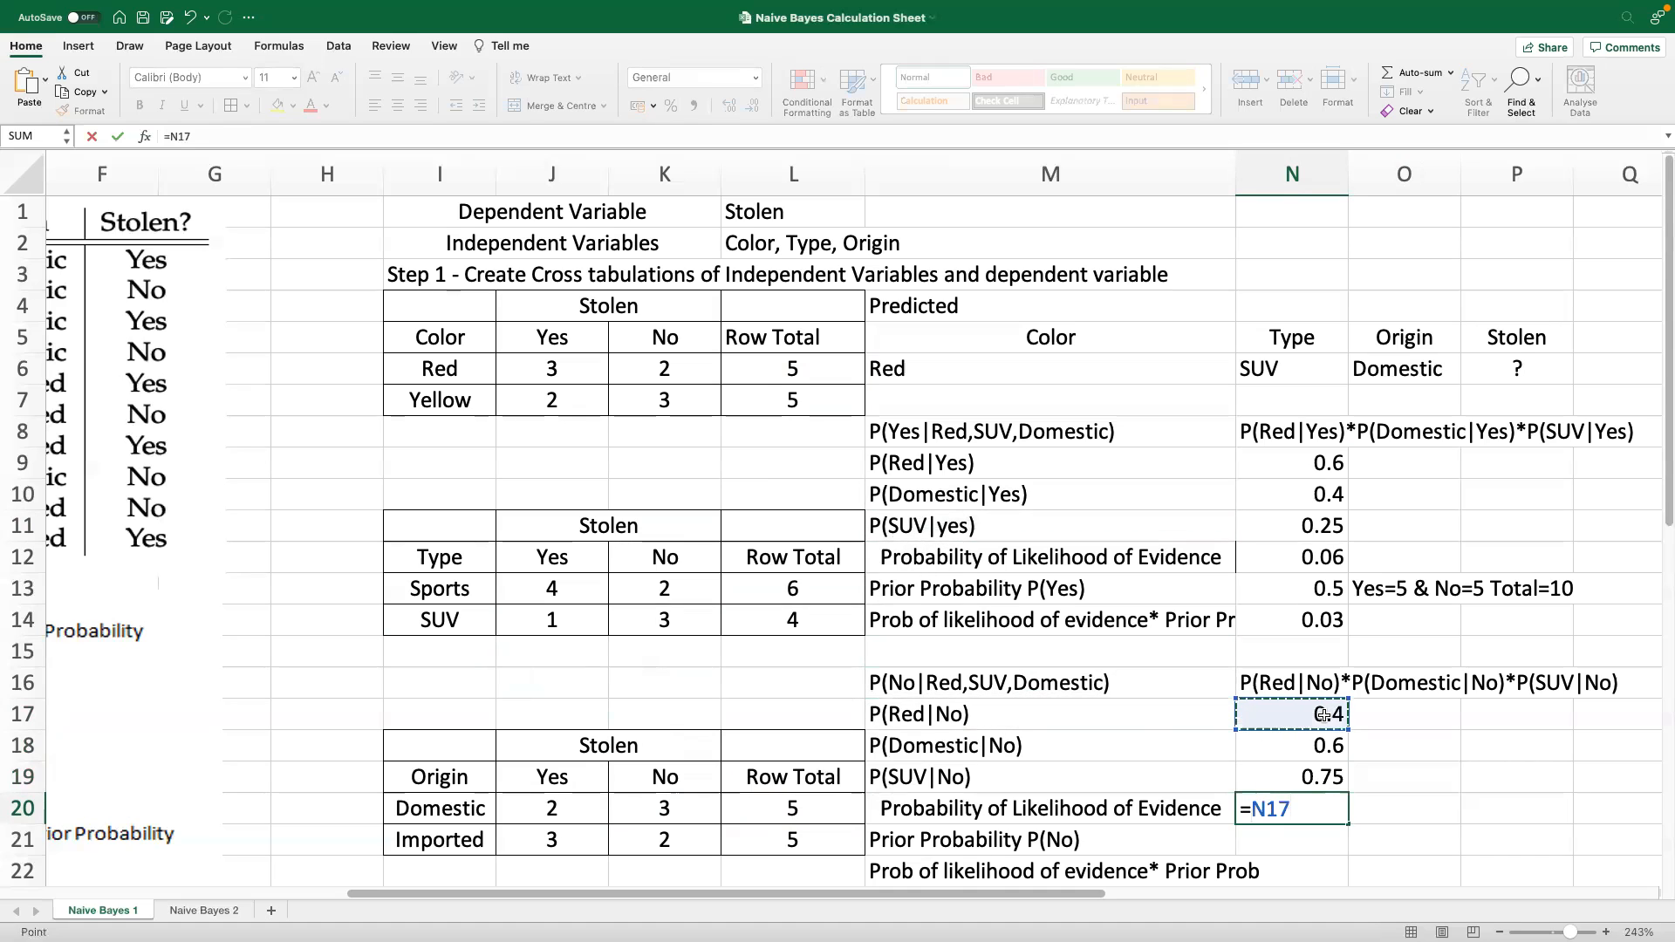
pyautogui.write('*')
pyautogui.click(1300, 748)
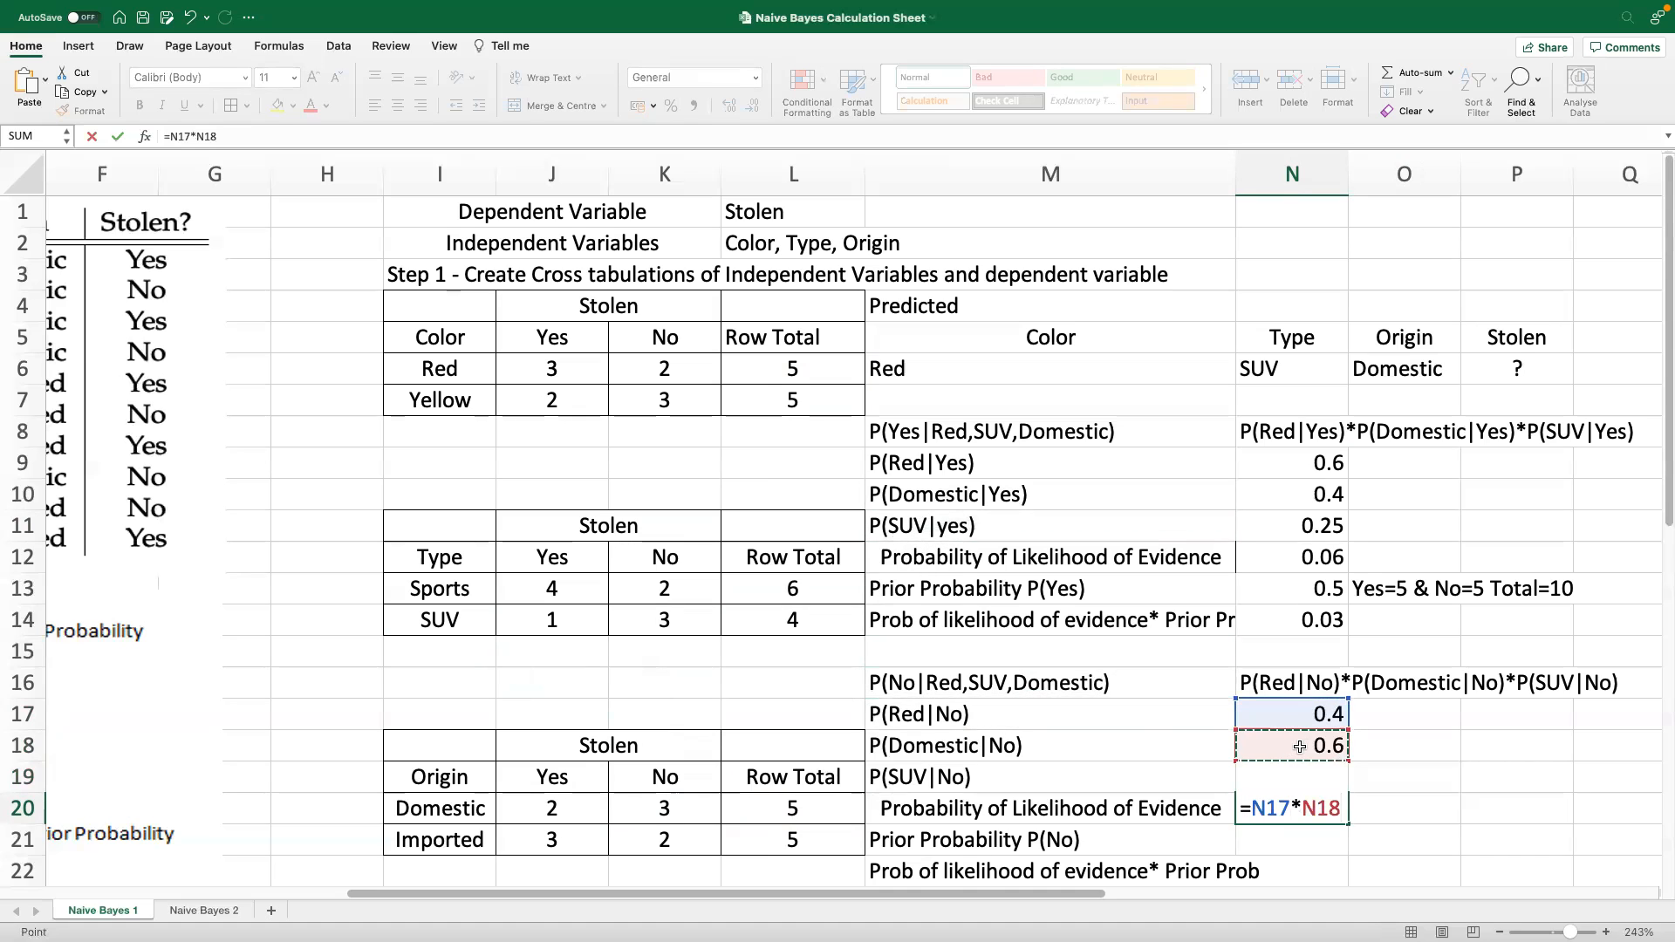
pyautogui.write('*n19')
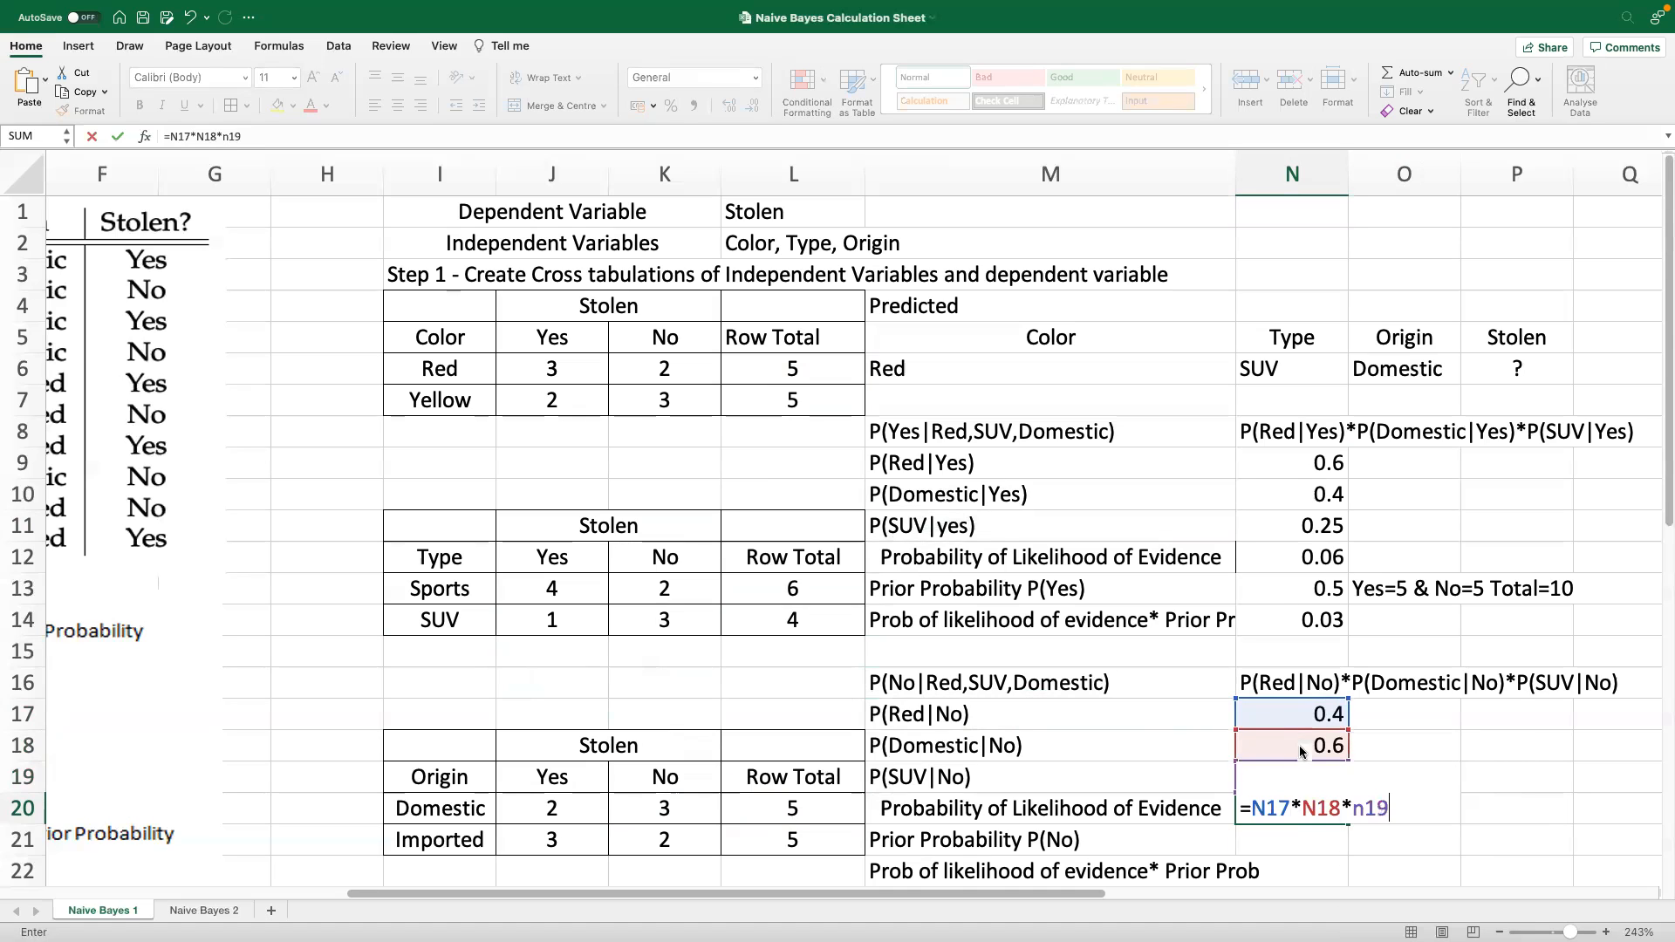
pyautogui.press('Return')
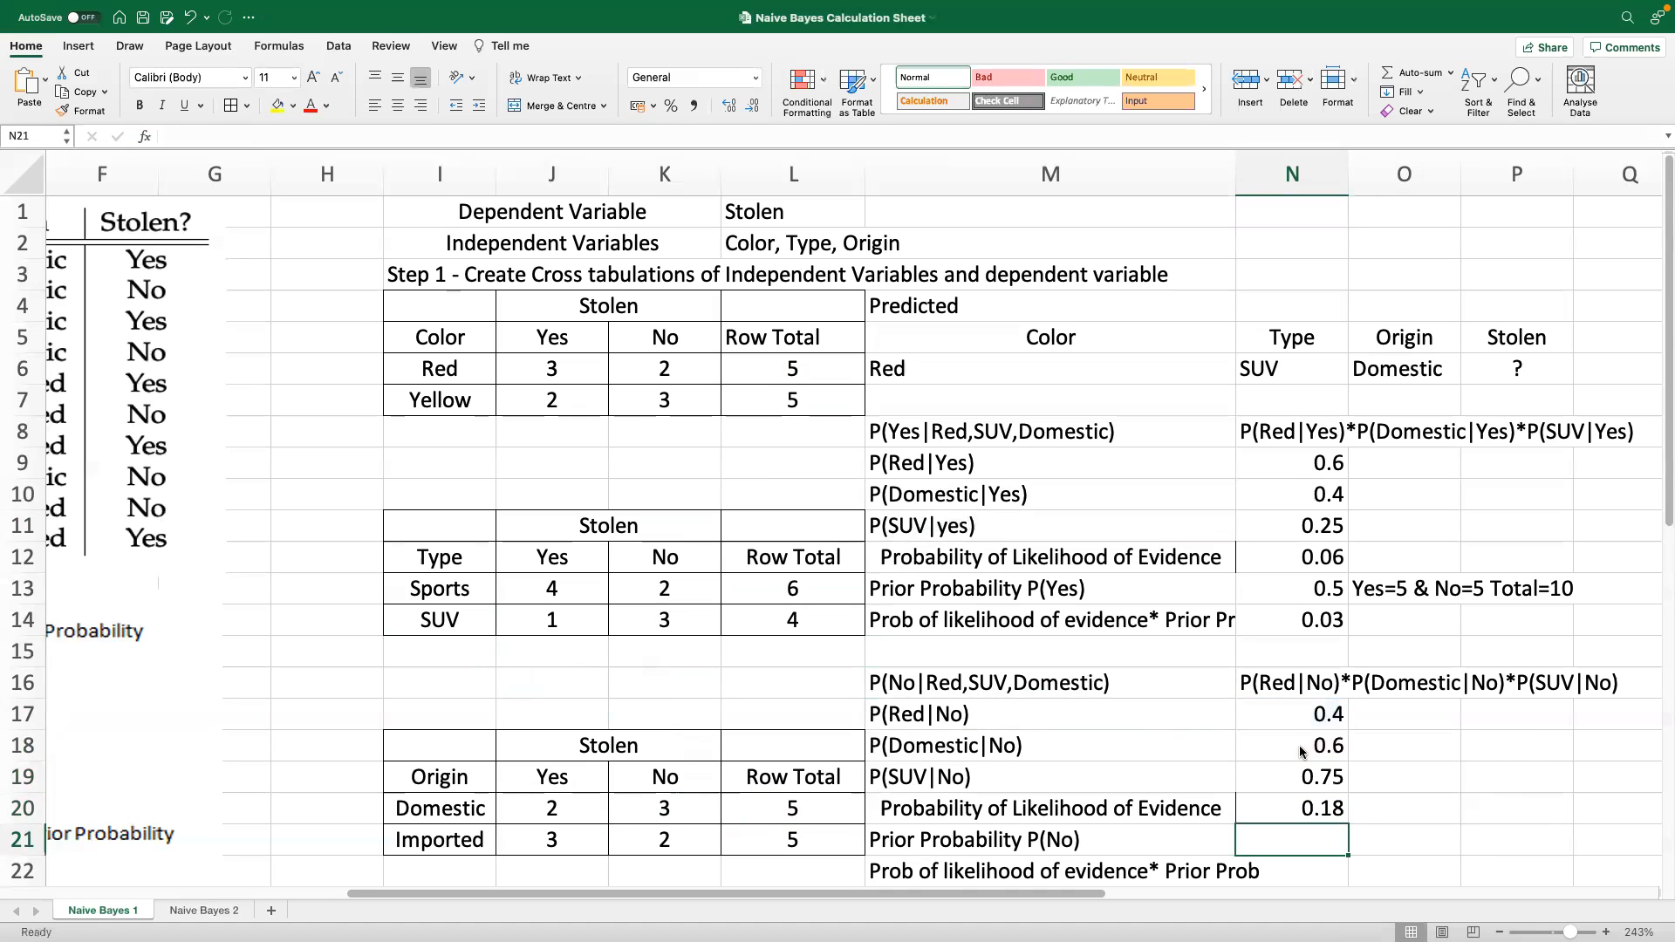
pyautogui.write('=5/10')
pyautogui.press('Return')
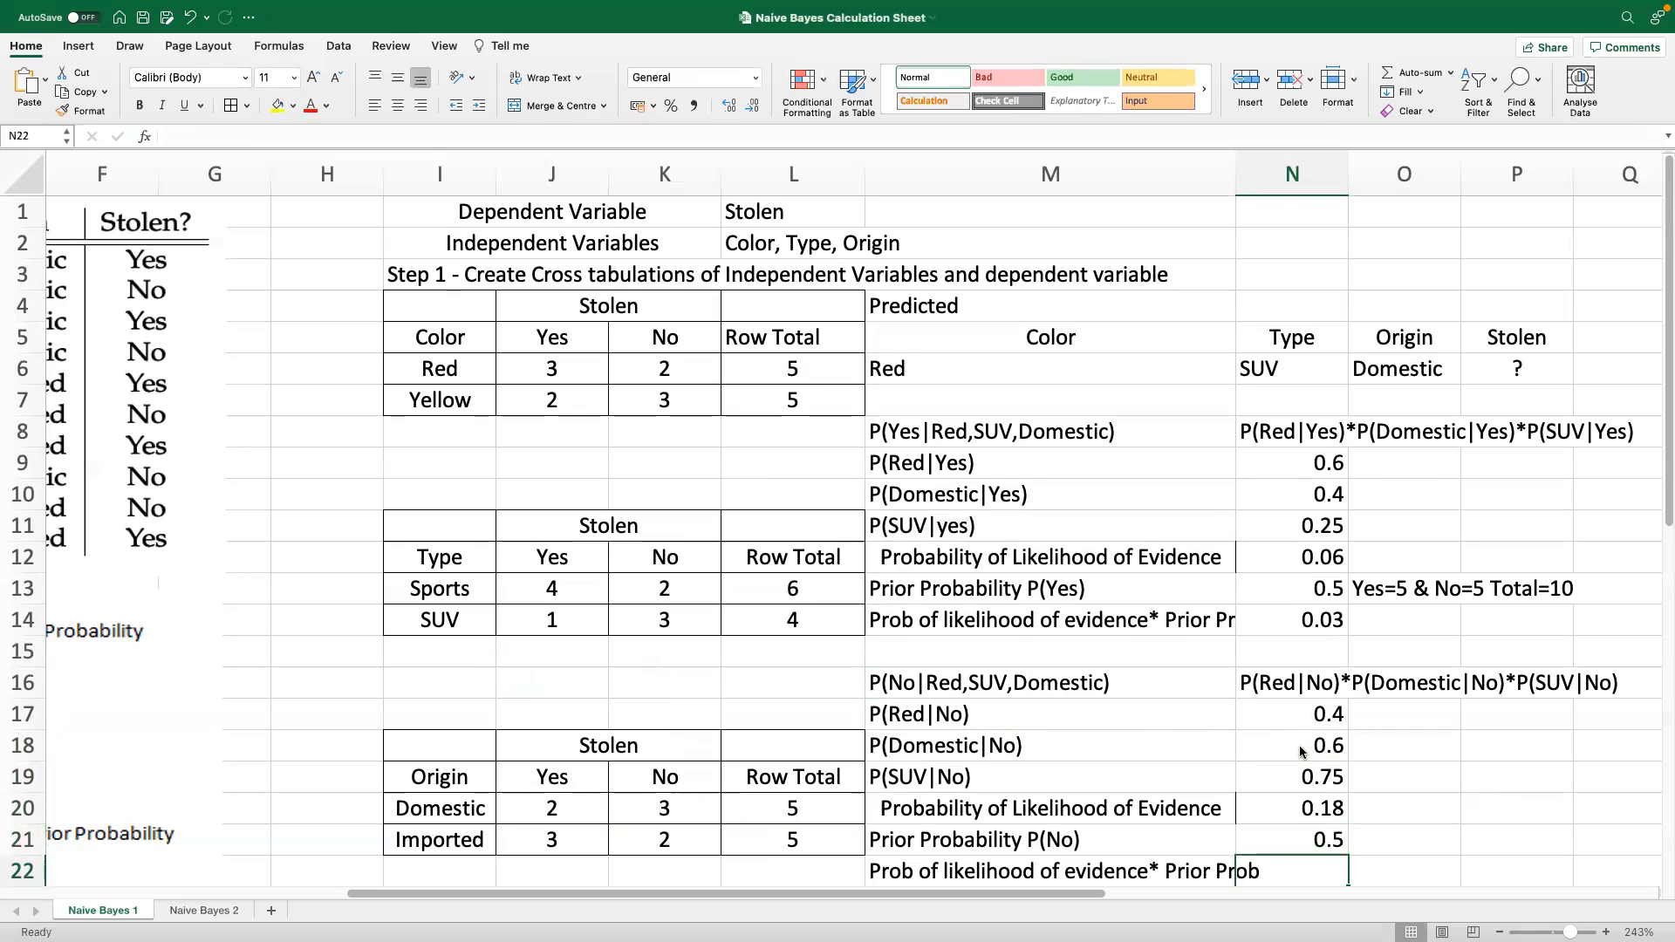
# Calculate the No likelihood of evidence times prior probability in N22 with =N20*N21
pyautogui.write('=')
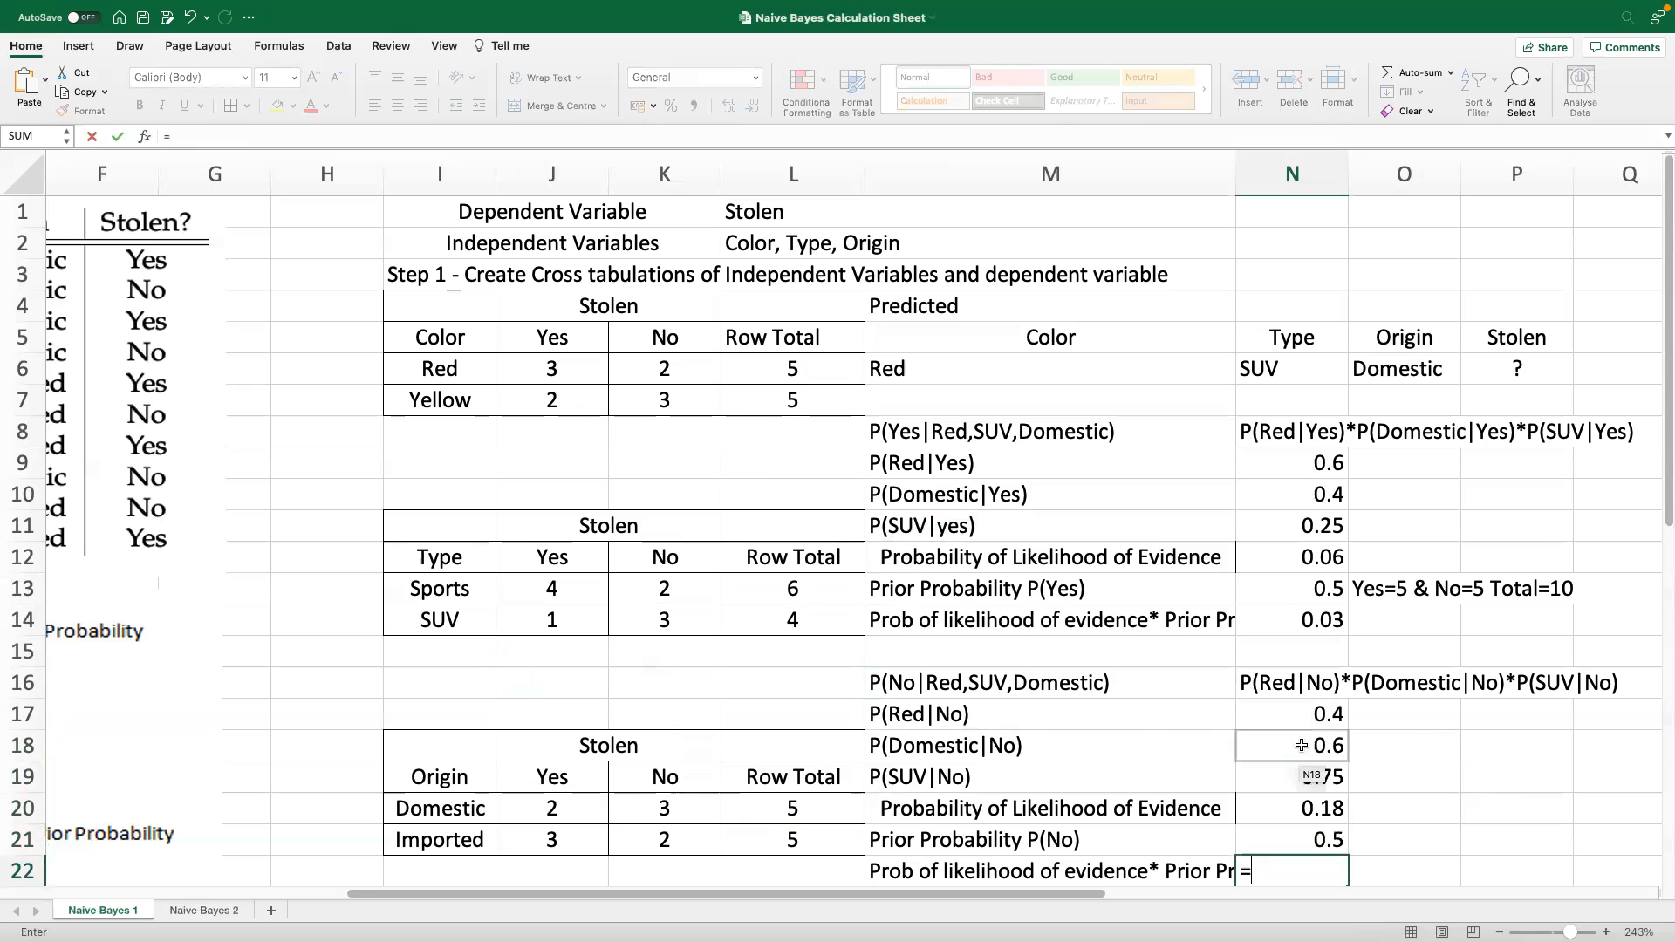
pyautogui.click(1319, 817)
pyautogui.write('*')
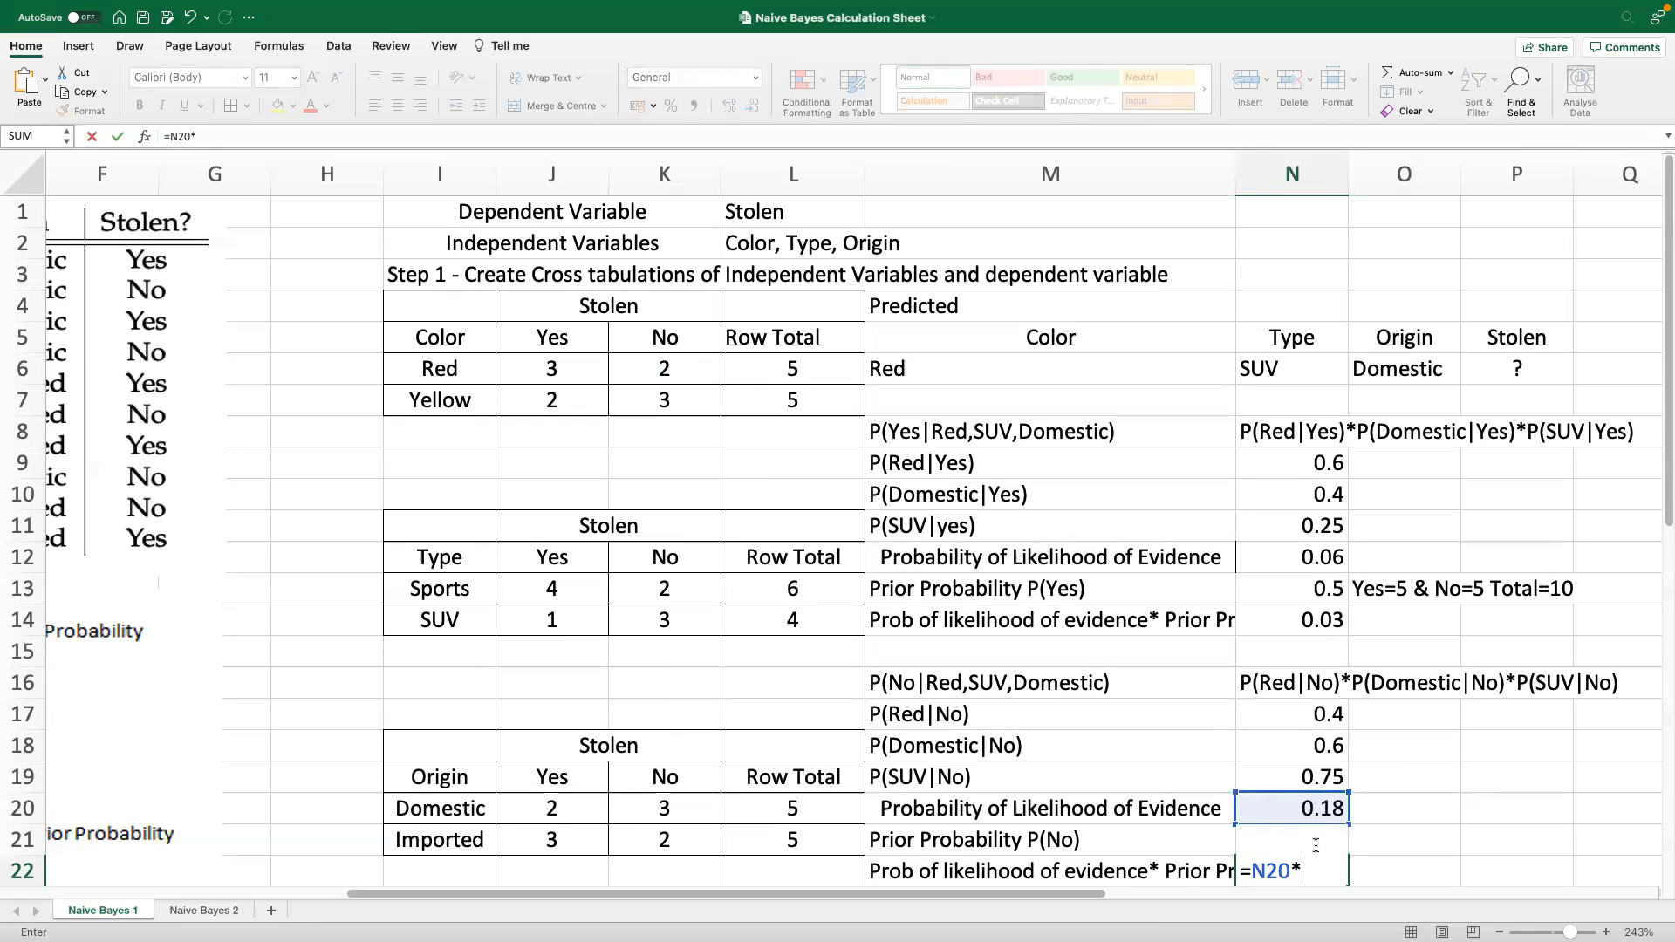
pyautogui.write('n21')
pyautogui.press('Return')
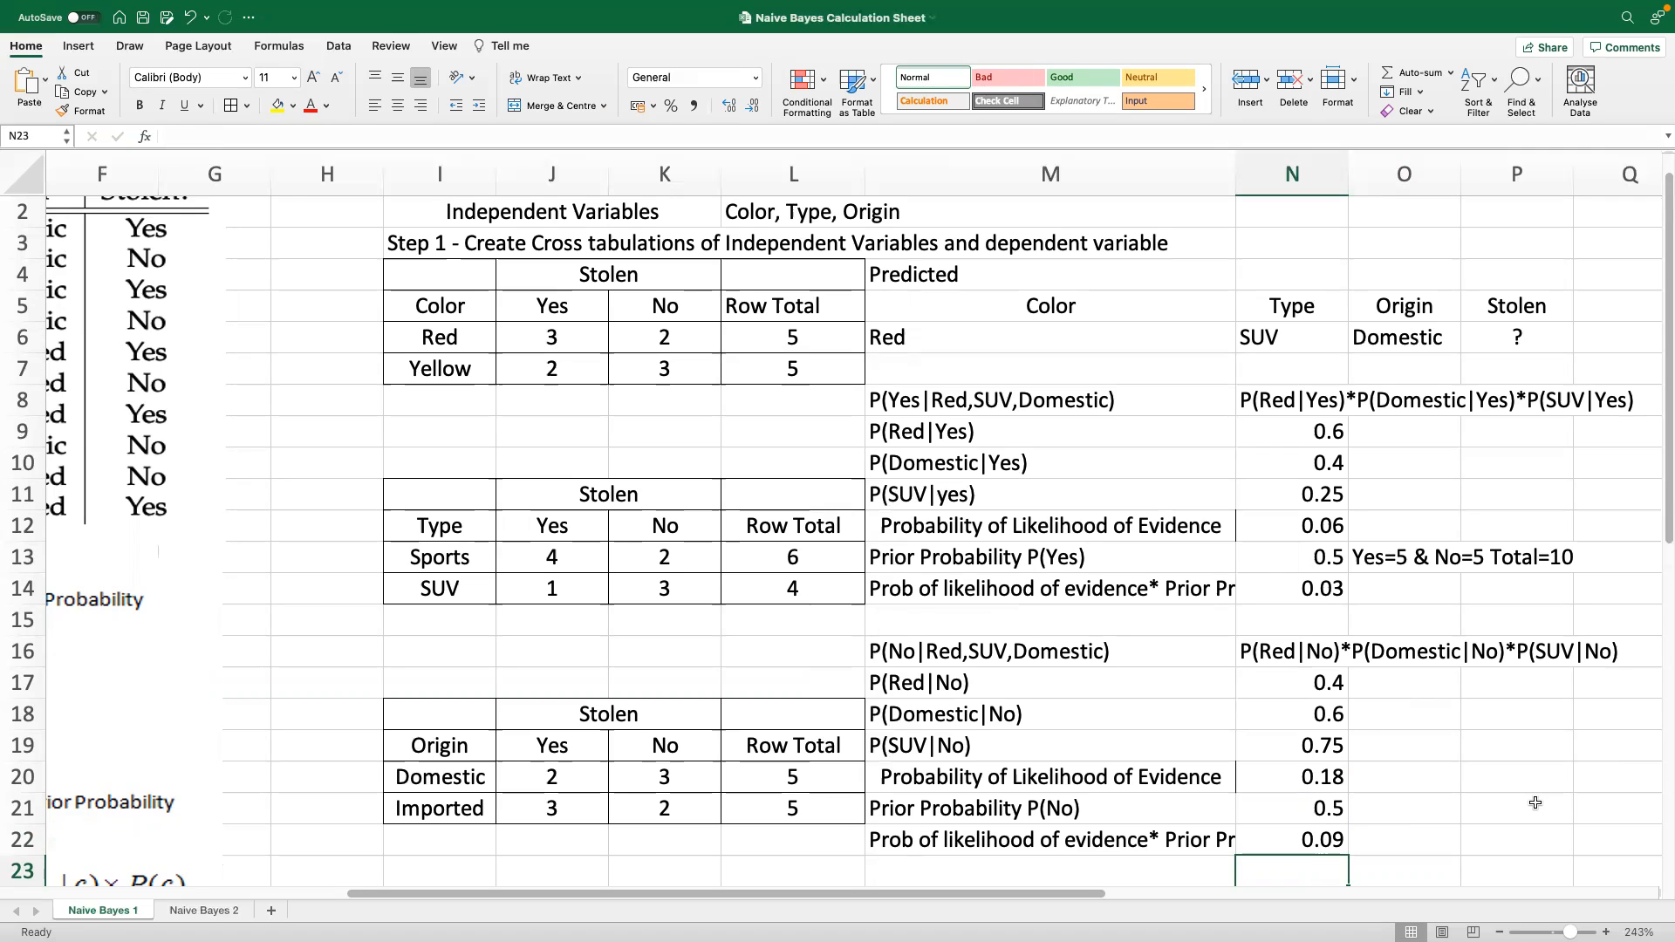
pyautogui.press('Right')
pyautogui.press('Right')
pyautogui.press('Right')
pyautogui.click(1211, 806)
pyautogui.click(1220, 837)
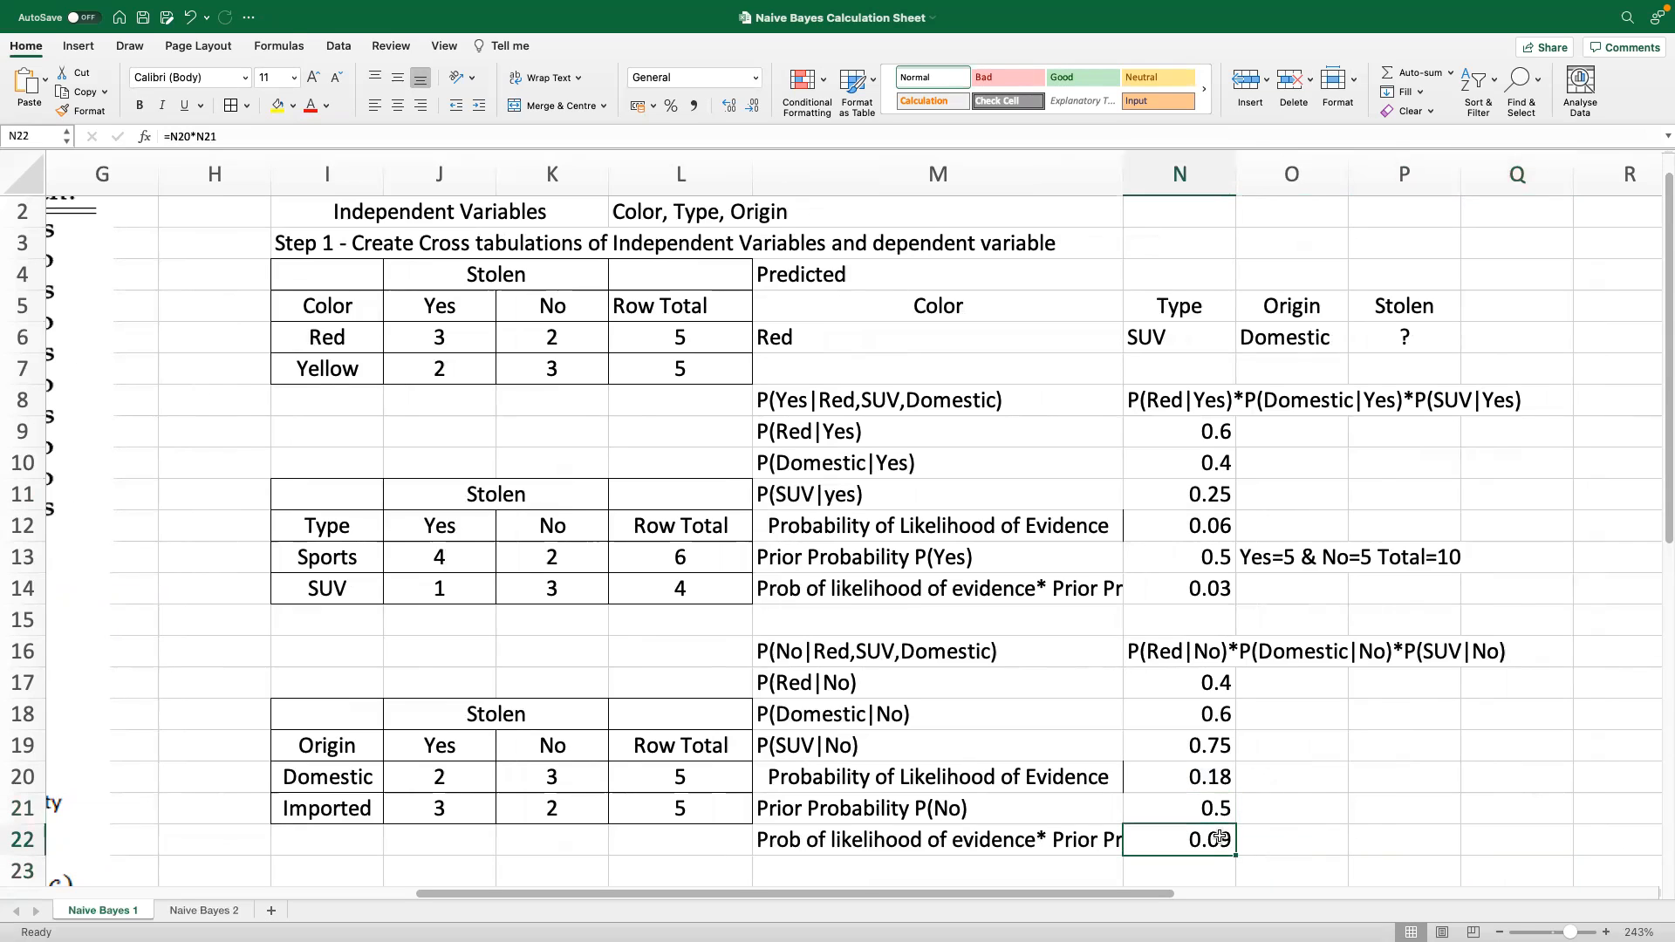
# Label Q5 as "p(No|x)" and Q6 as "p(Yes|X)" beside the prediction row
pyautogui.click(1542, 304)
pyautogui.write('p(')
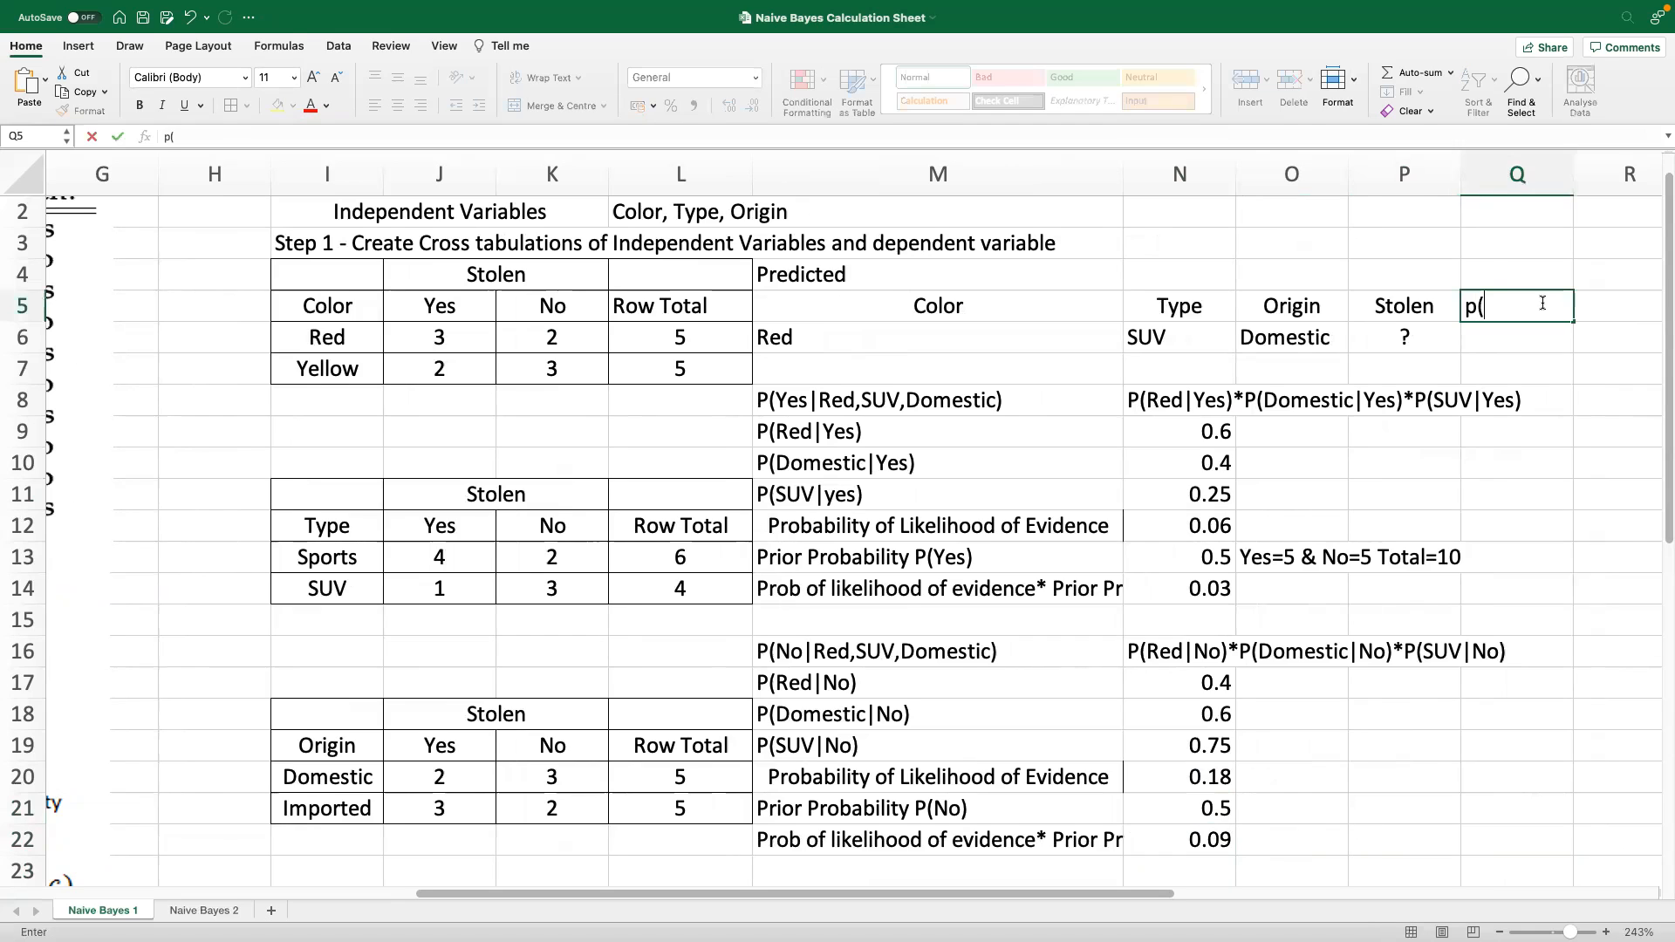
pyautogui.write('No|x)')
pyautogui.click(1523, 338)
pyautogui.write('p(Yes')
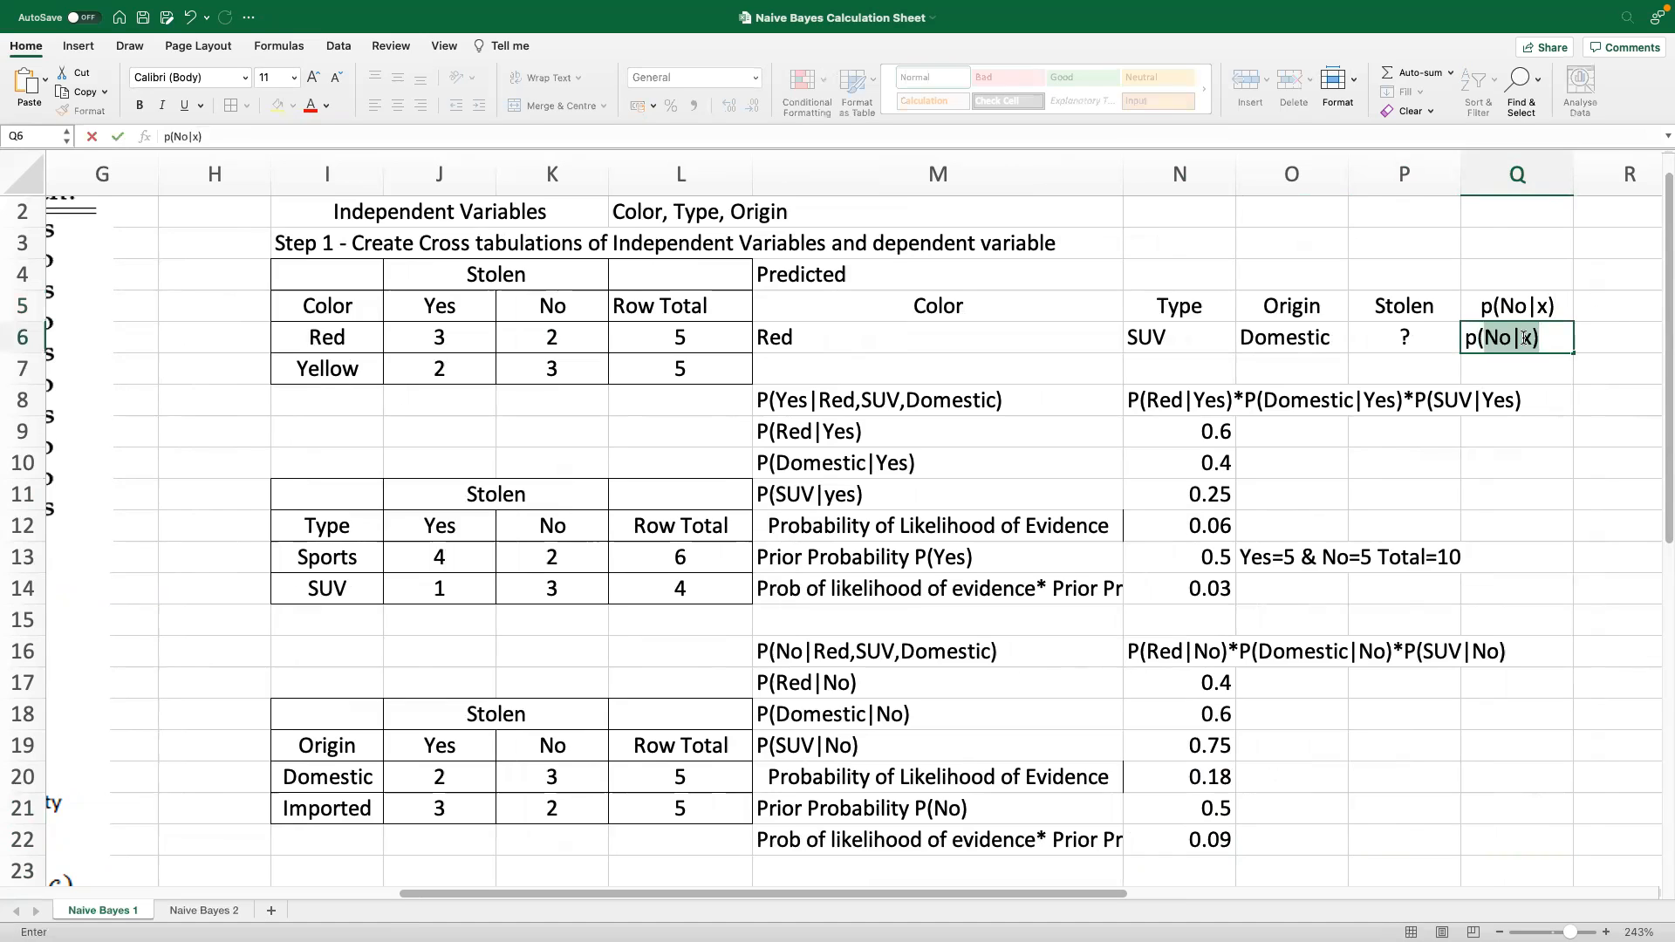
pyautogui.write('|X)')
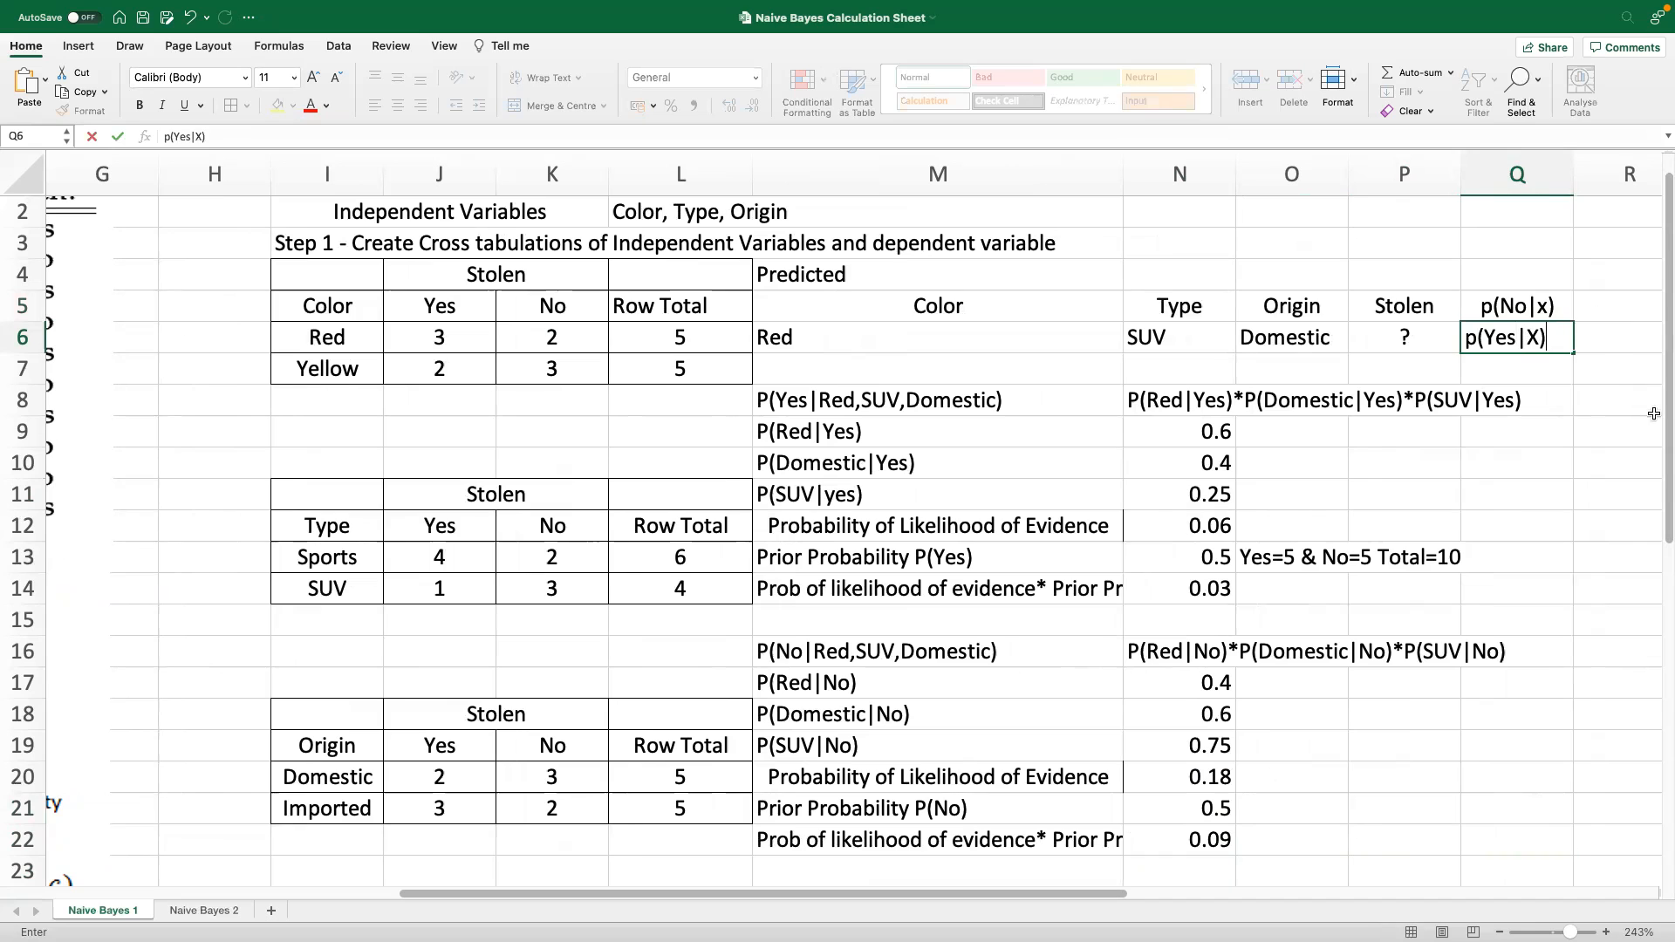
pyautogui.click(1652, 415)
# Link R5 to the No result with =N22 and R6 to the Yes result with =N14
pyautogui.click(1607, 312)
pyautogui.write('=')
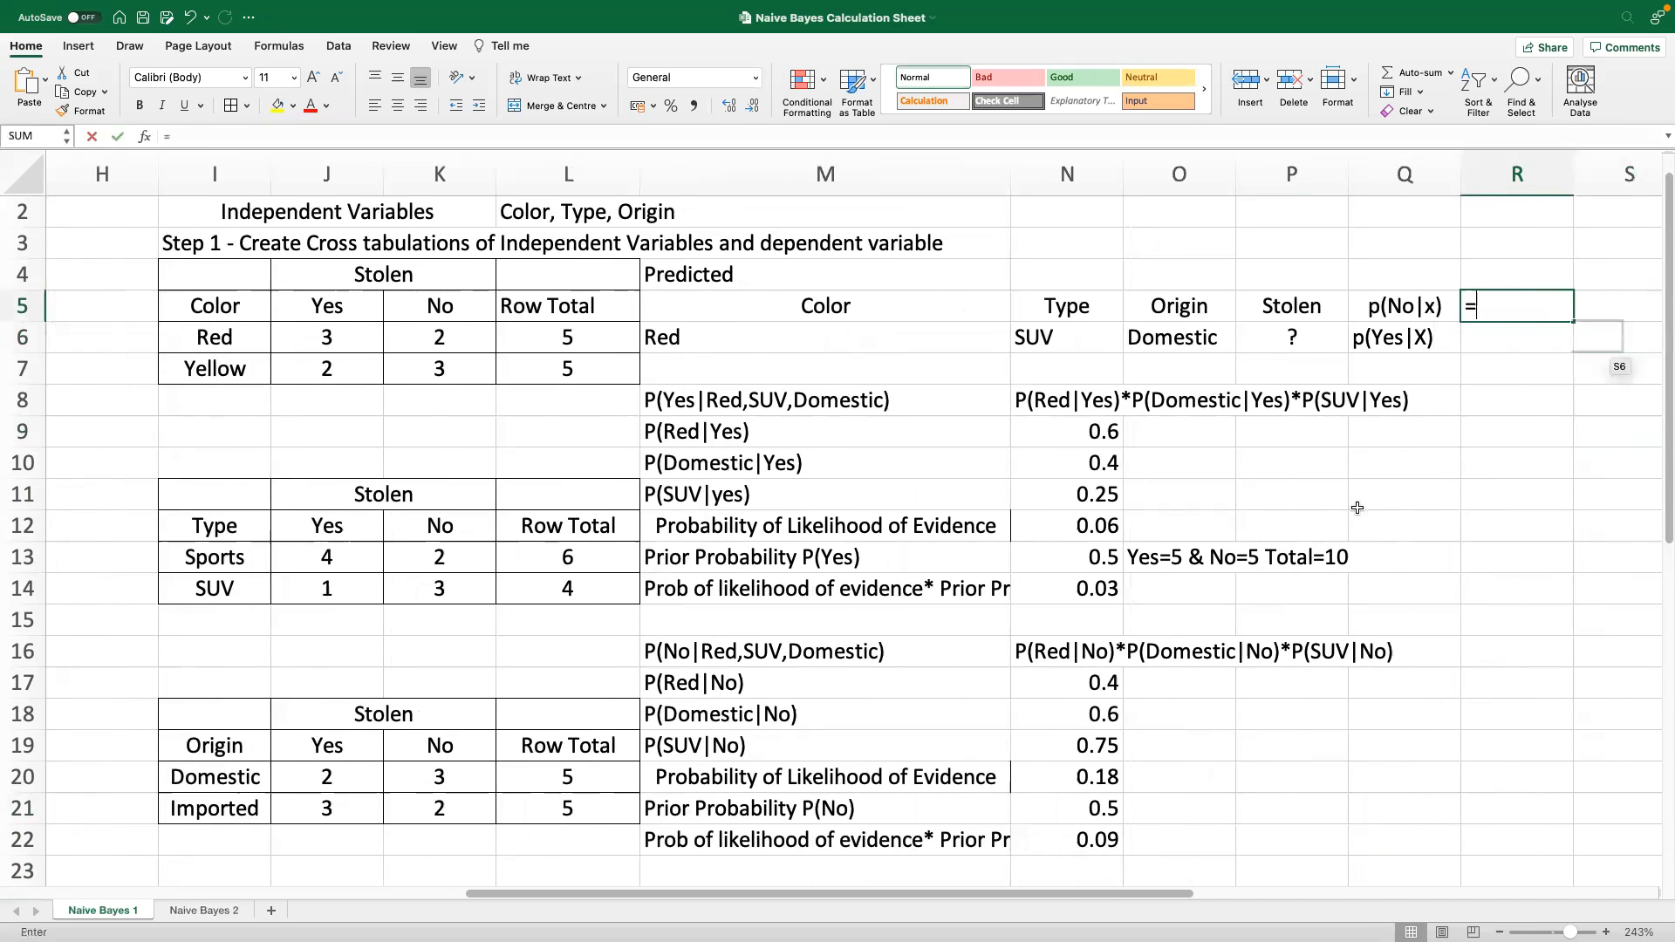
pyautogui.click(1067, 835)
pyautogui.press('Return')
pyautogui.write('=')
pyautogui.click(1082, 588)
pyautogui.press('Return')
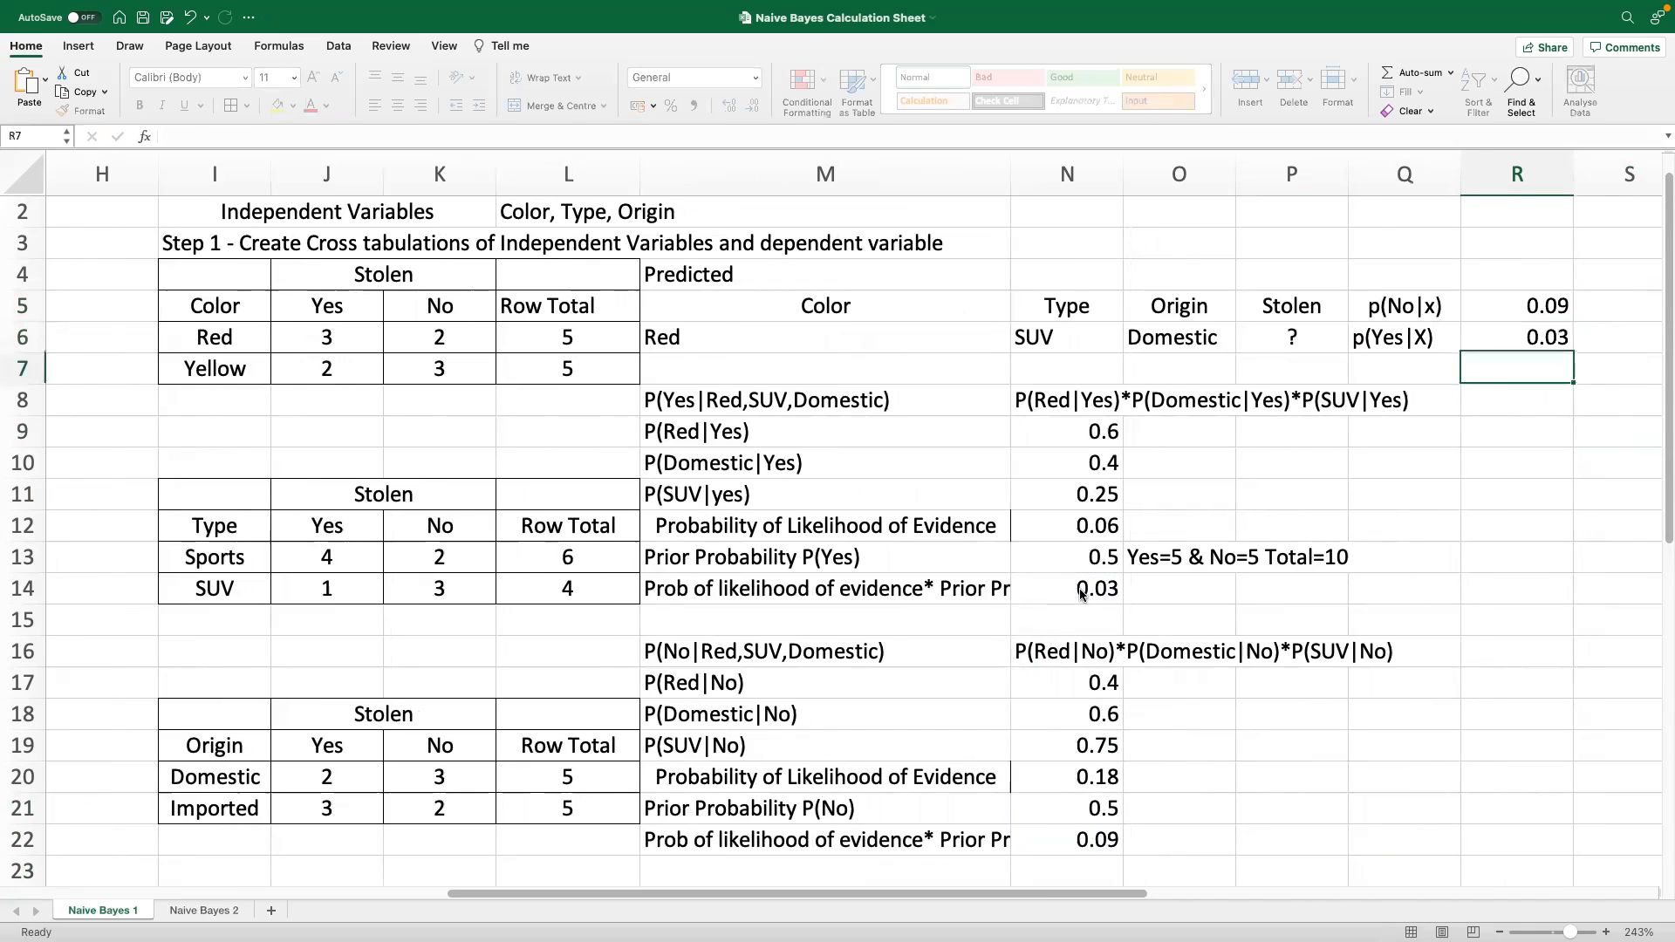
# Replace the question mark under Stolen in P6 with "No" and fill the cell with yellow
pyautogui.click(1318, 340)
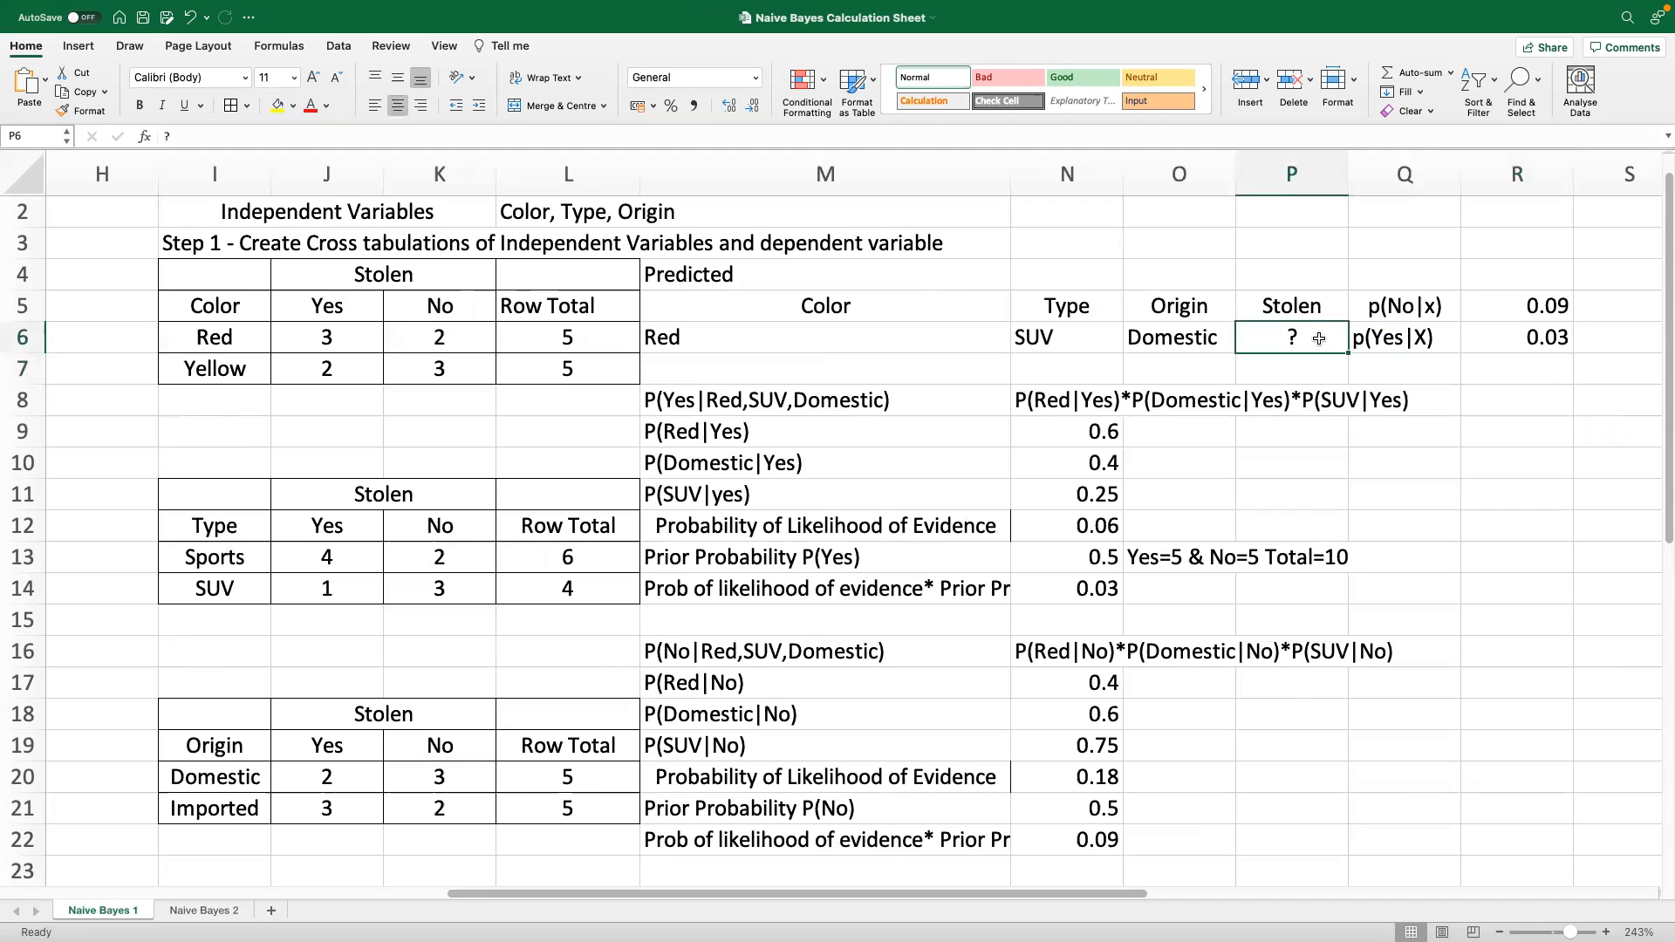
pyautogui.write('No')
pyautogui.click(1475, 456)
pyautogui.click(1528, 305)
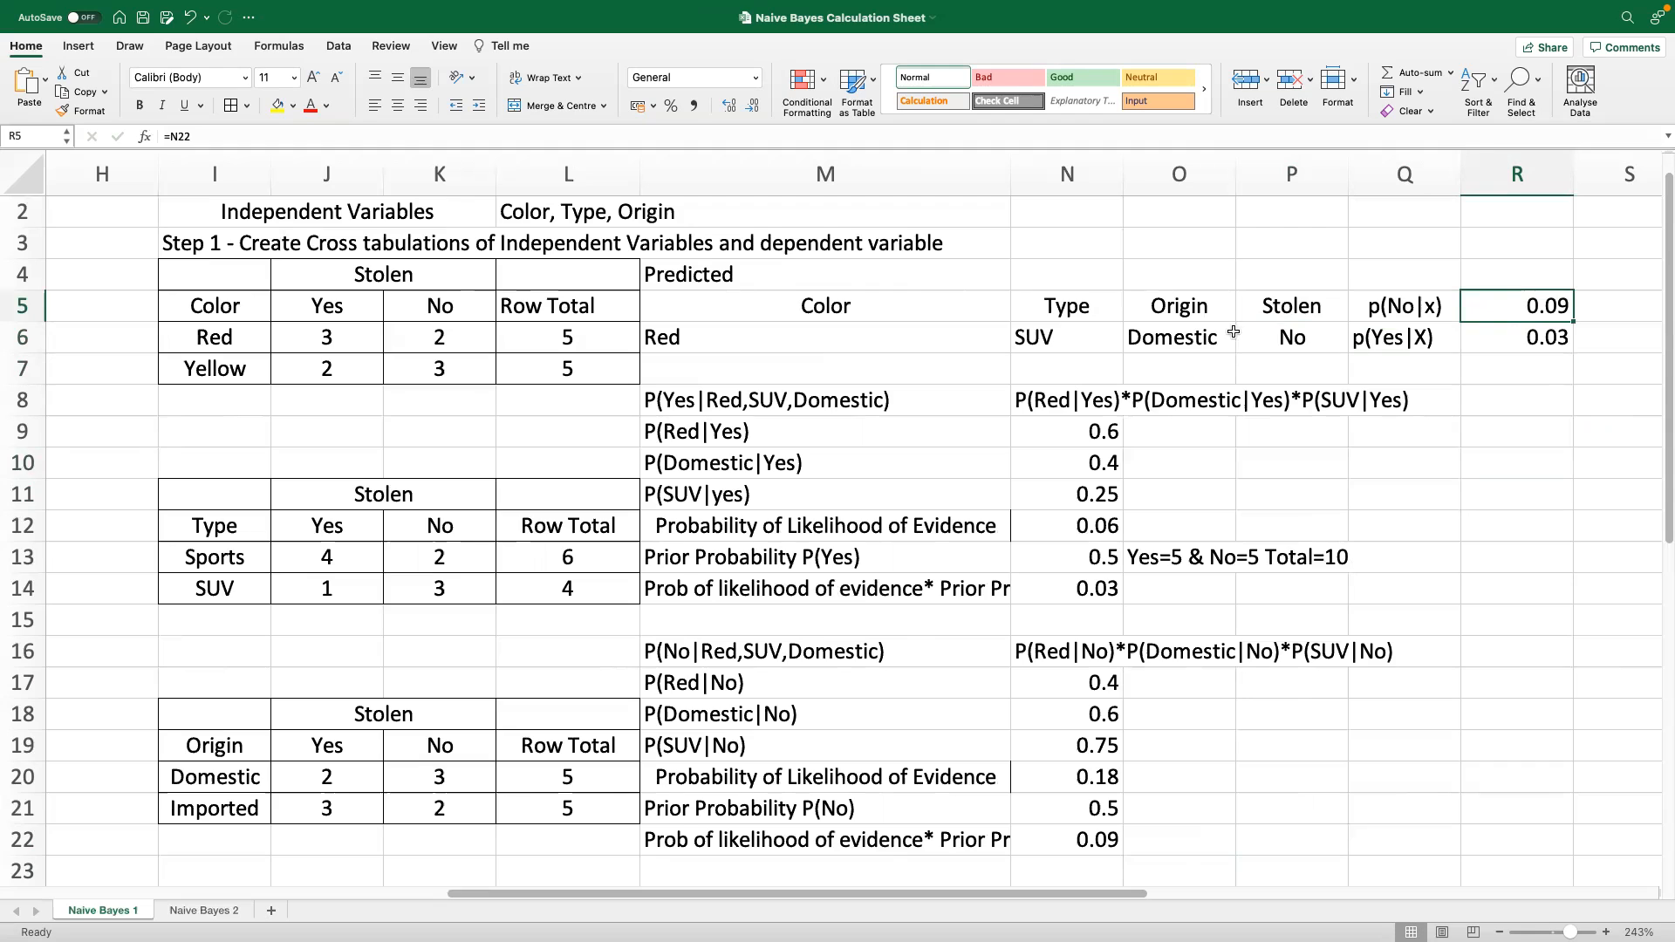
pyautogui.click(1291, 338)
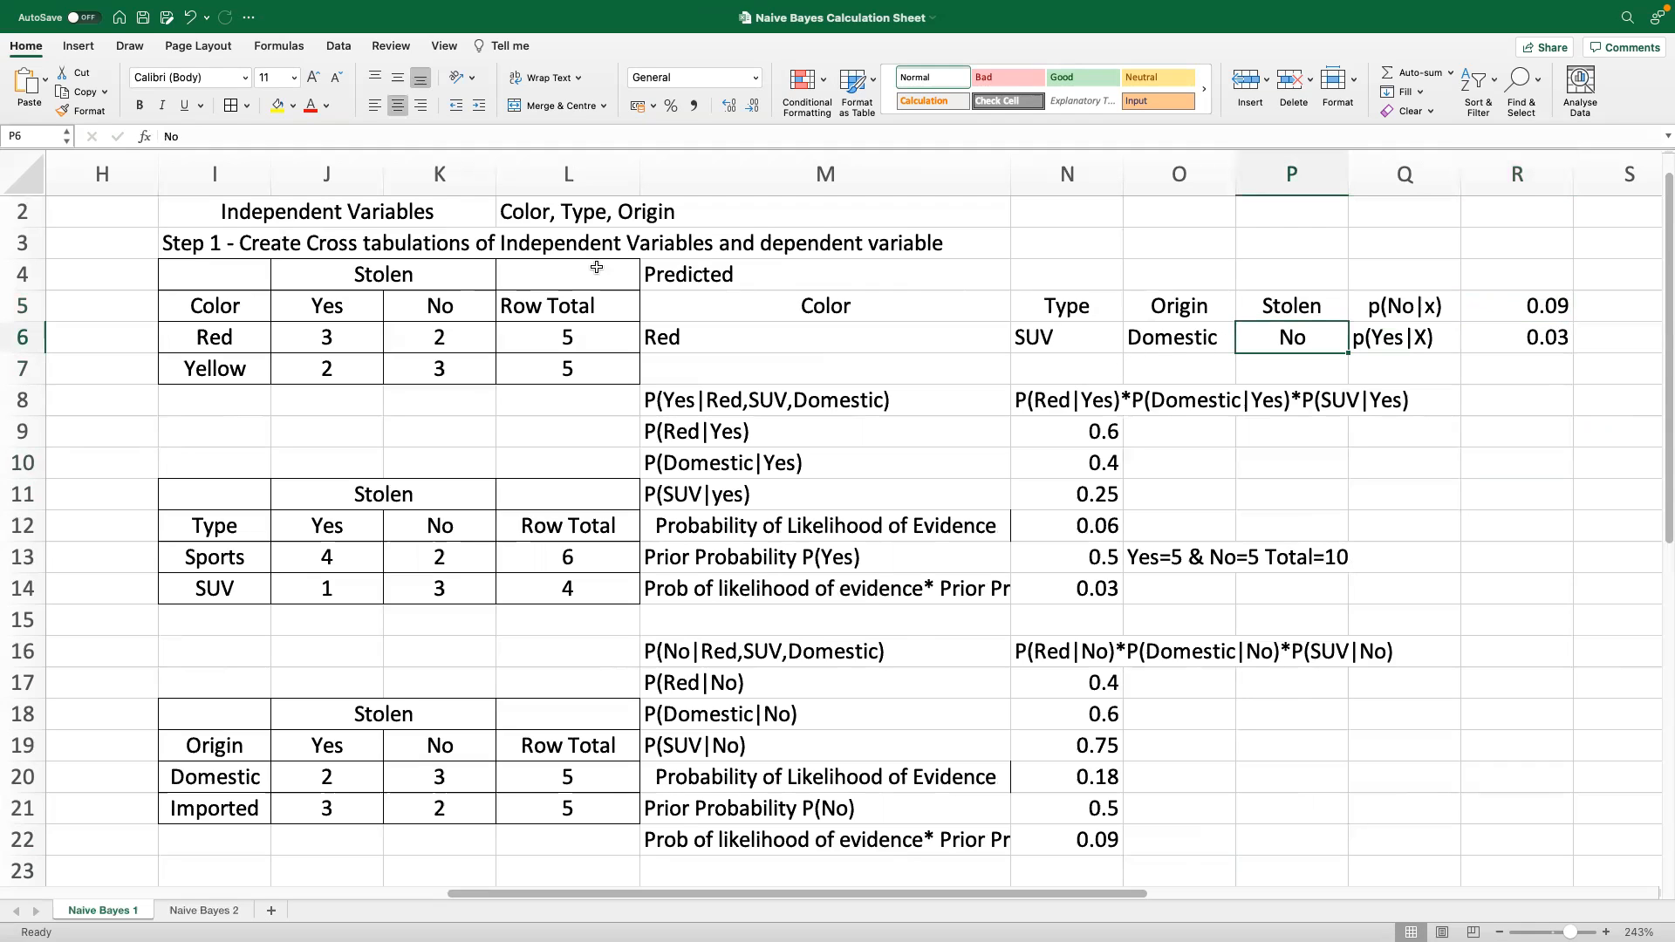
pyautogui.click(279, 106)
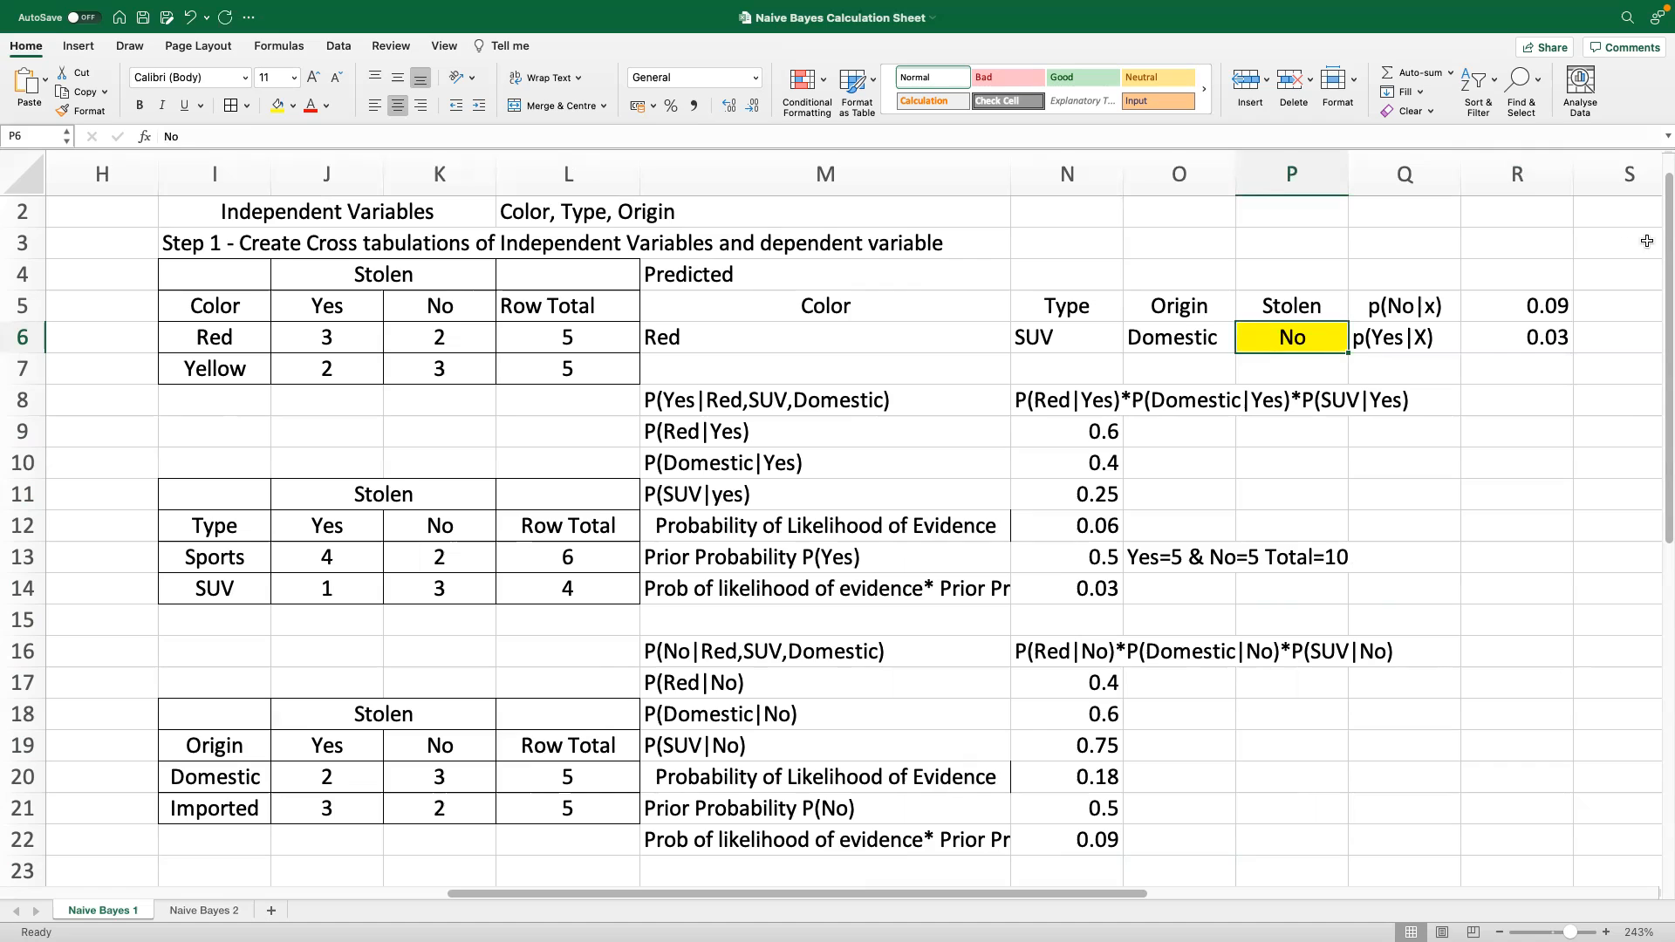
# Save the workbook and fill the p(No|x) value in R5 with yellow
pyautogui.click(1561, 303)
pyautogui.click(1557, 347)
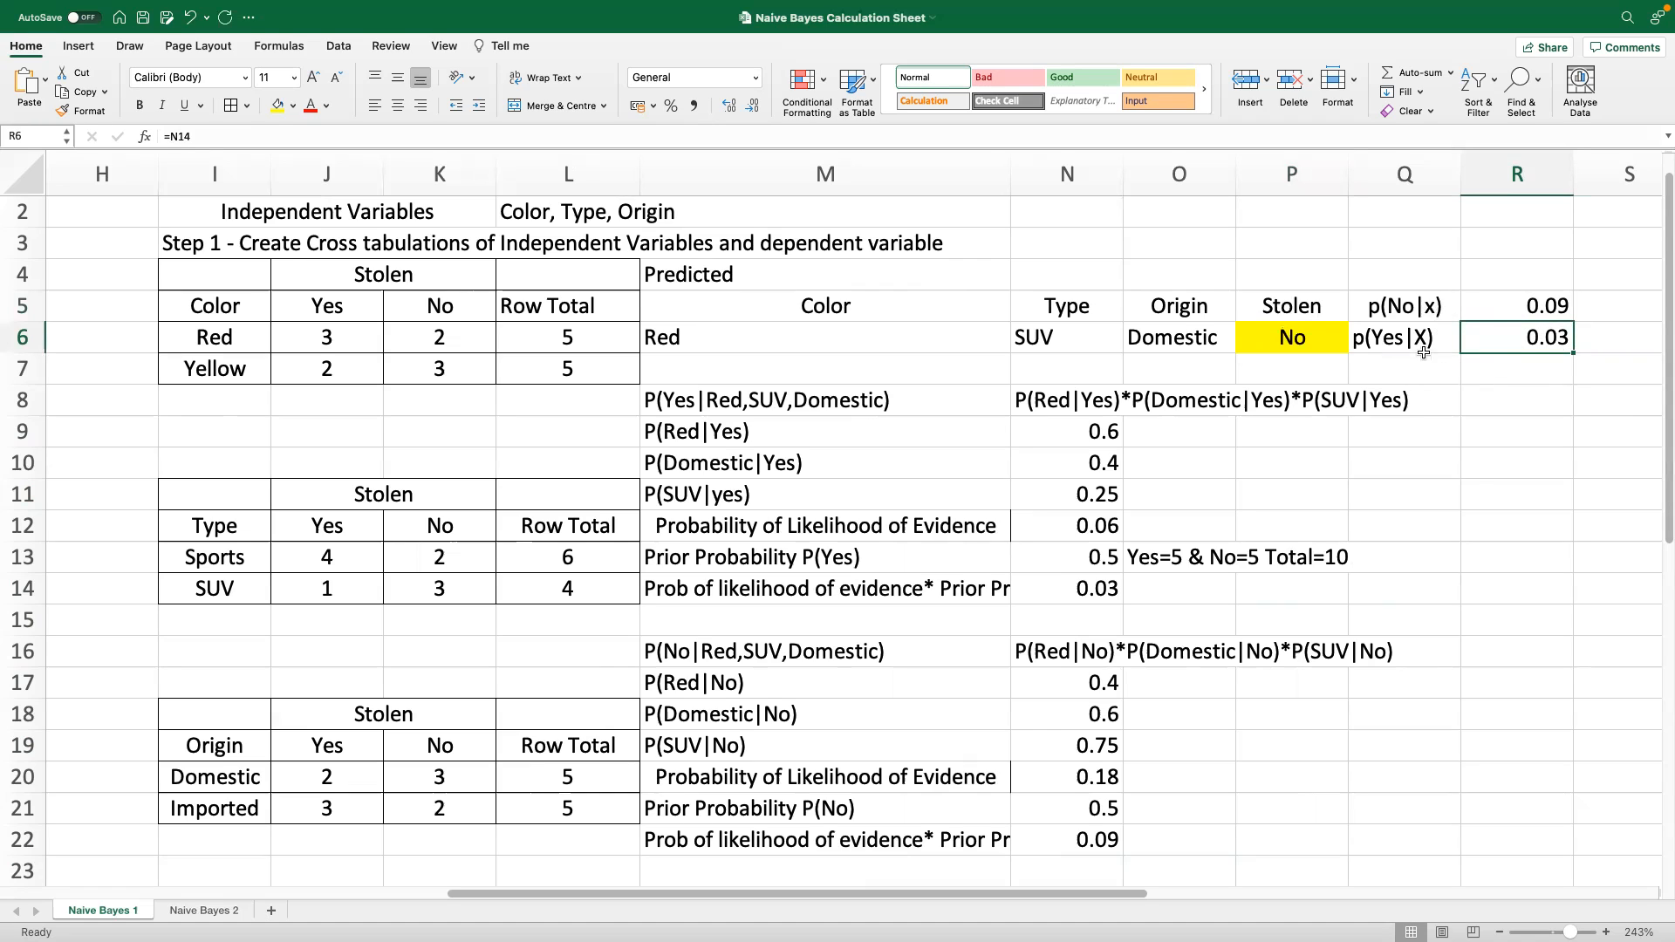
pyautogui.press('cmd+s')
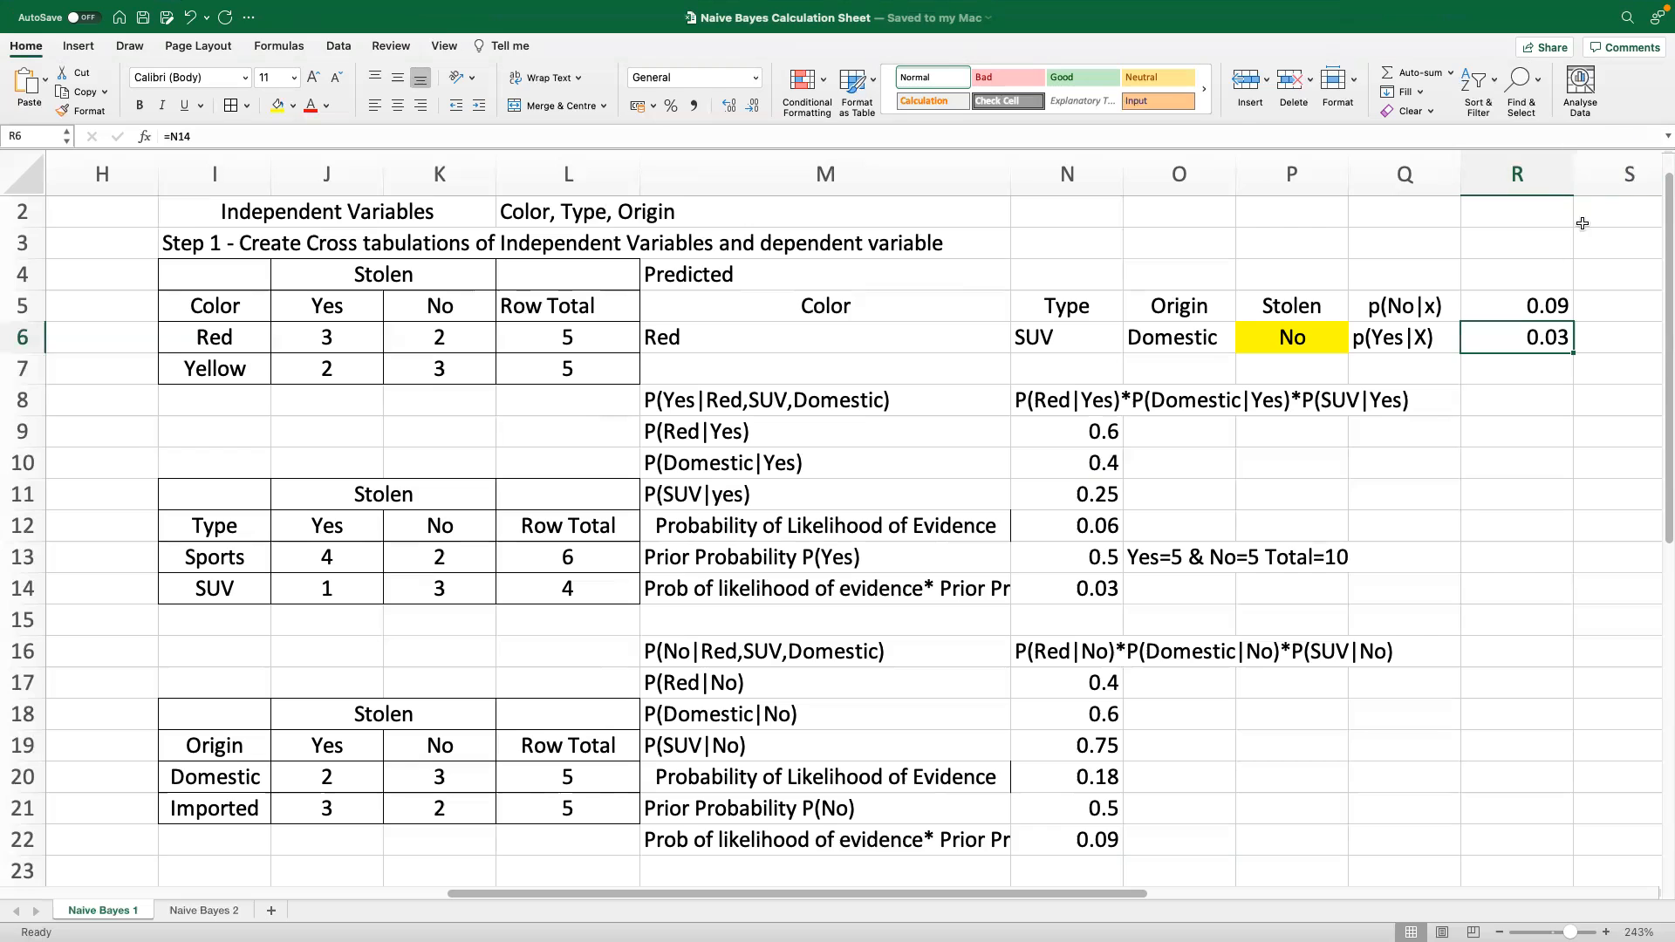
pyautogui.click(1518, 305)
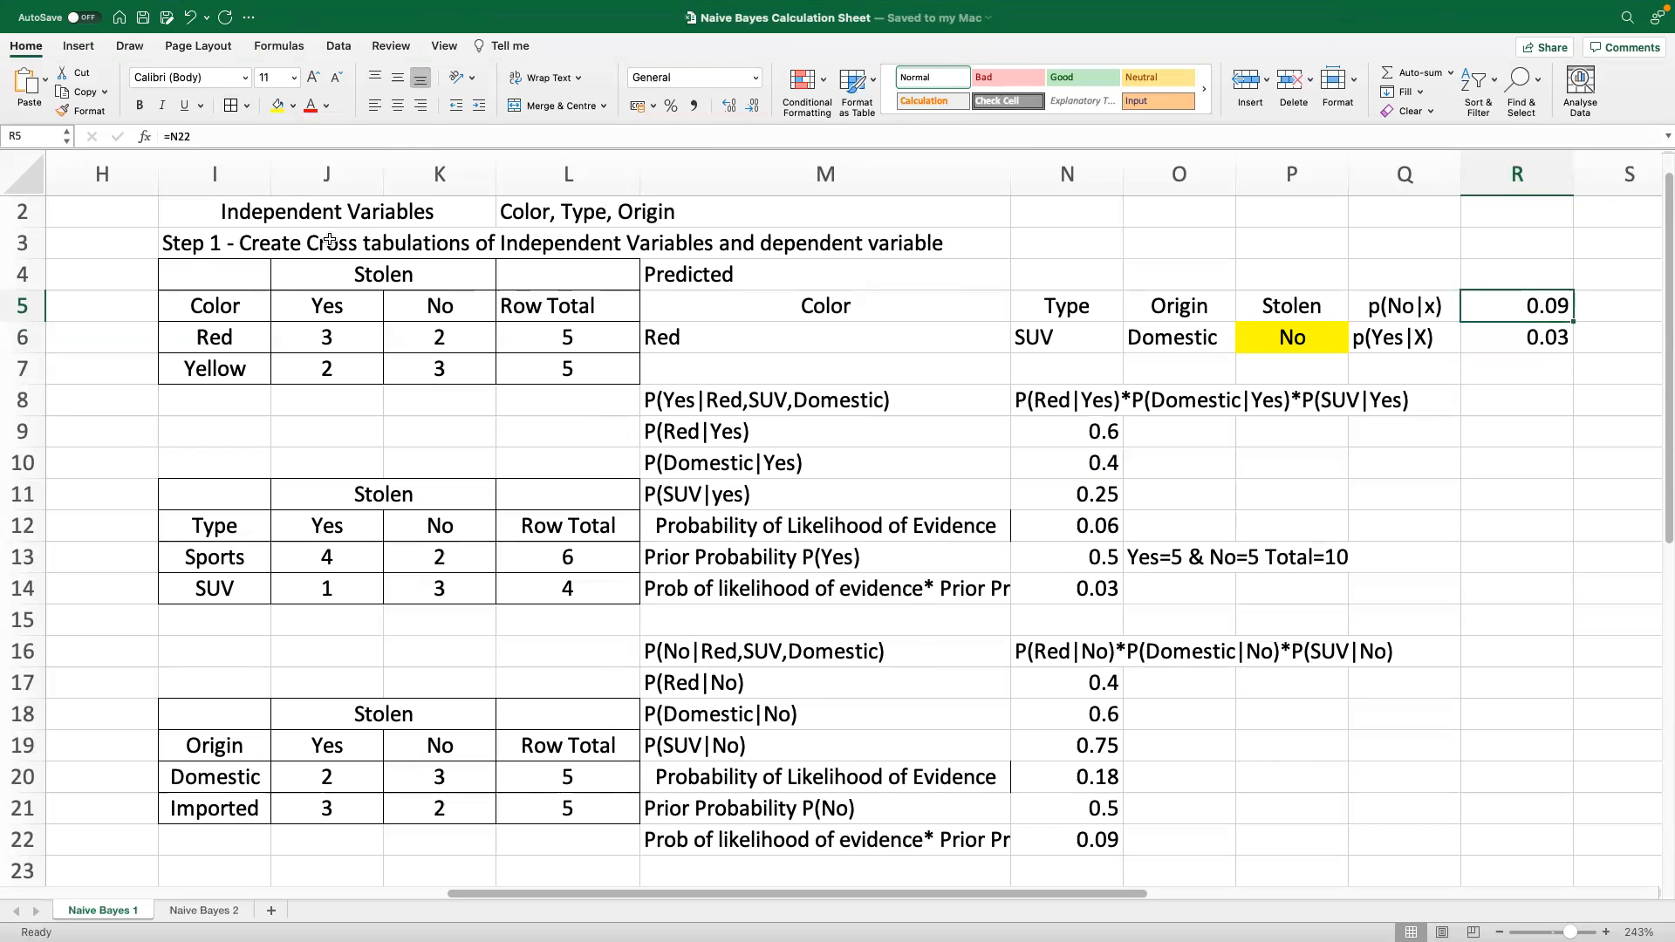
pyautogui.click(278, 104)
pyautogui.click(1361, 559)
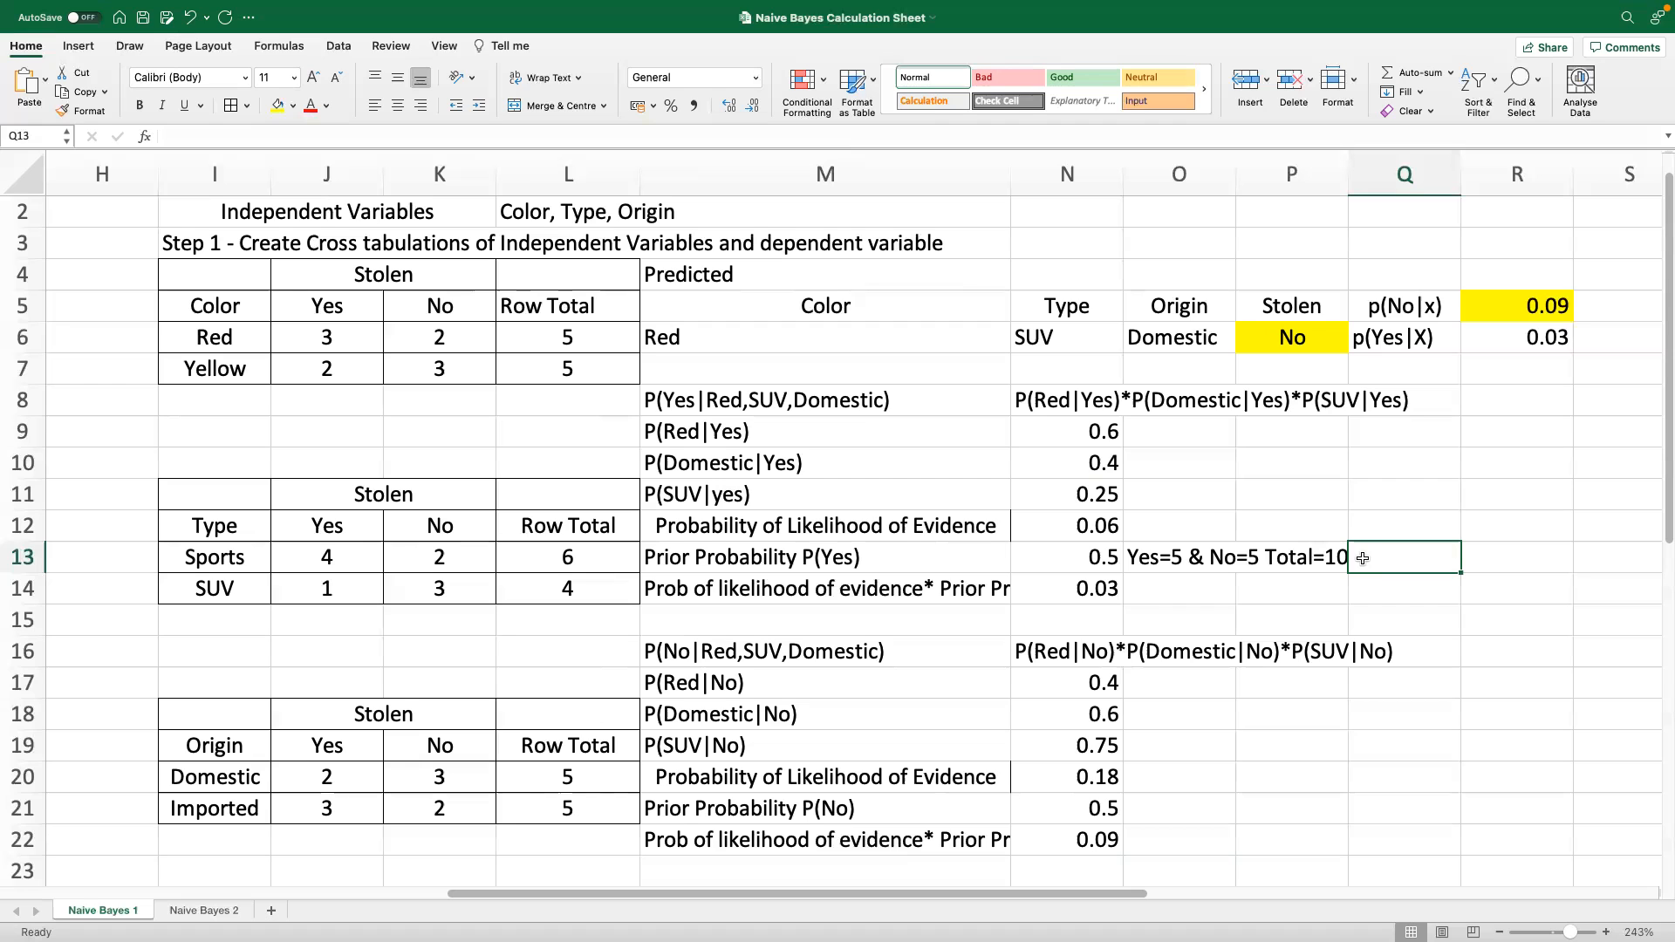
# Switch to the Naive Bayes 2 sheet and shrink the fruit table picture to span about columns A to F and rows 1 to 6
pyautogui.click(192, 913)
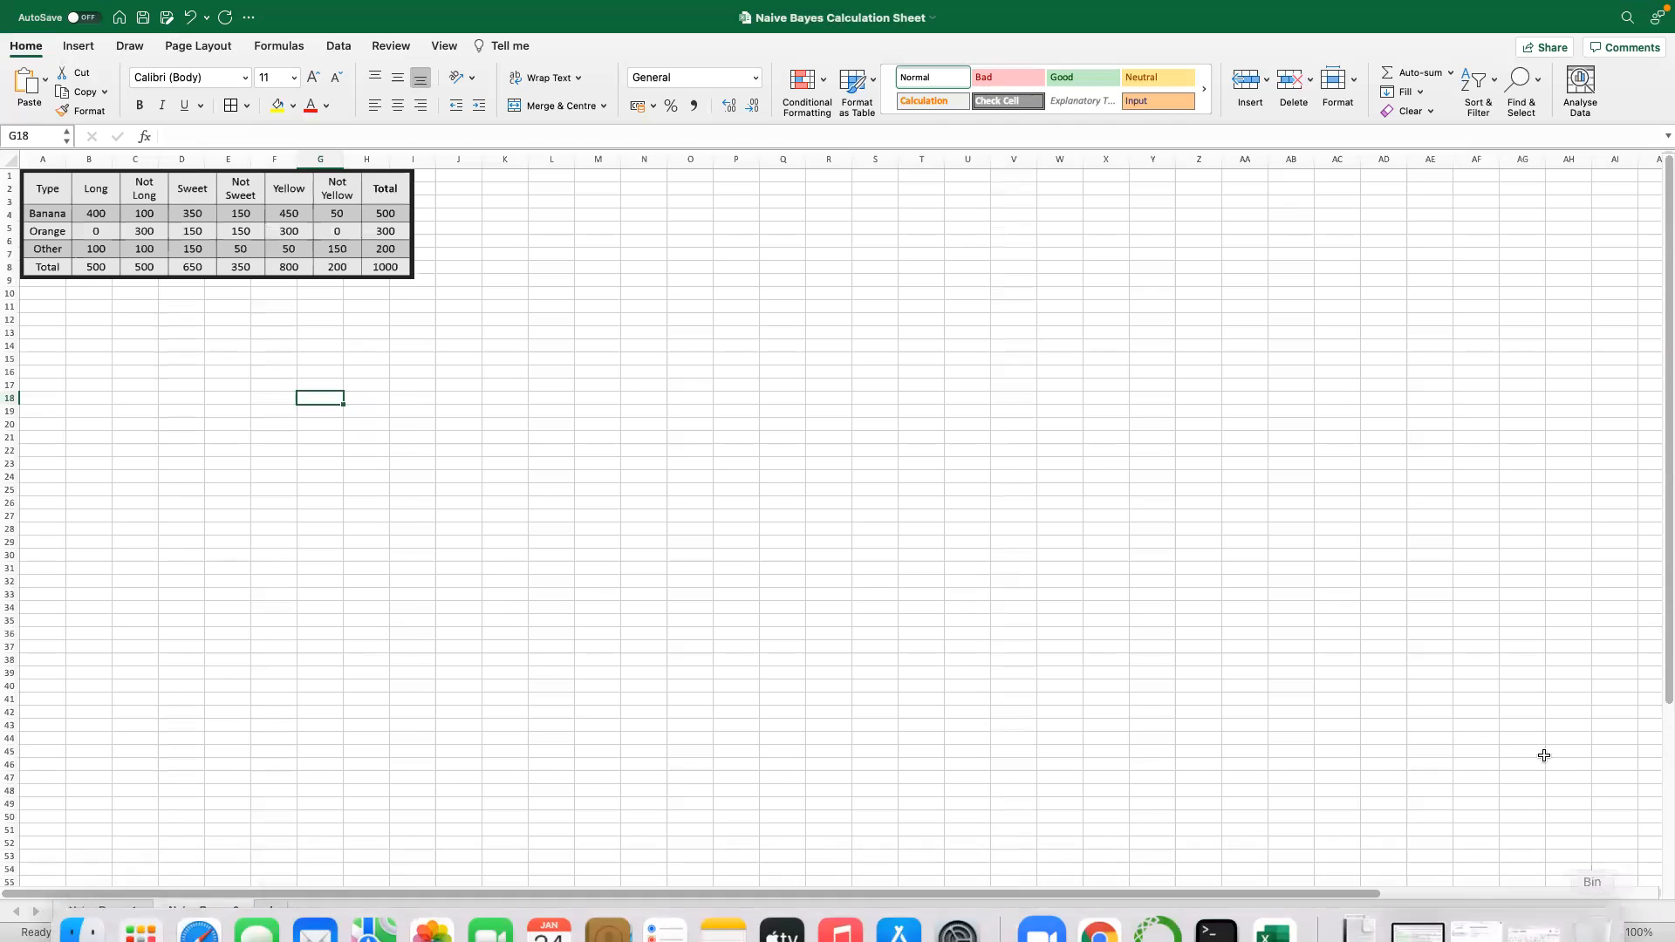
pyautogui.scroll(5, 831, 519)
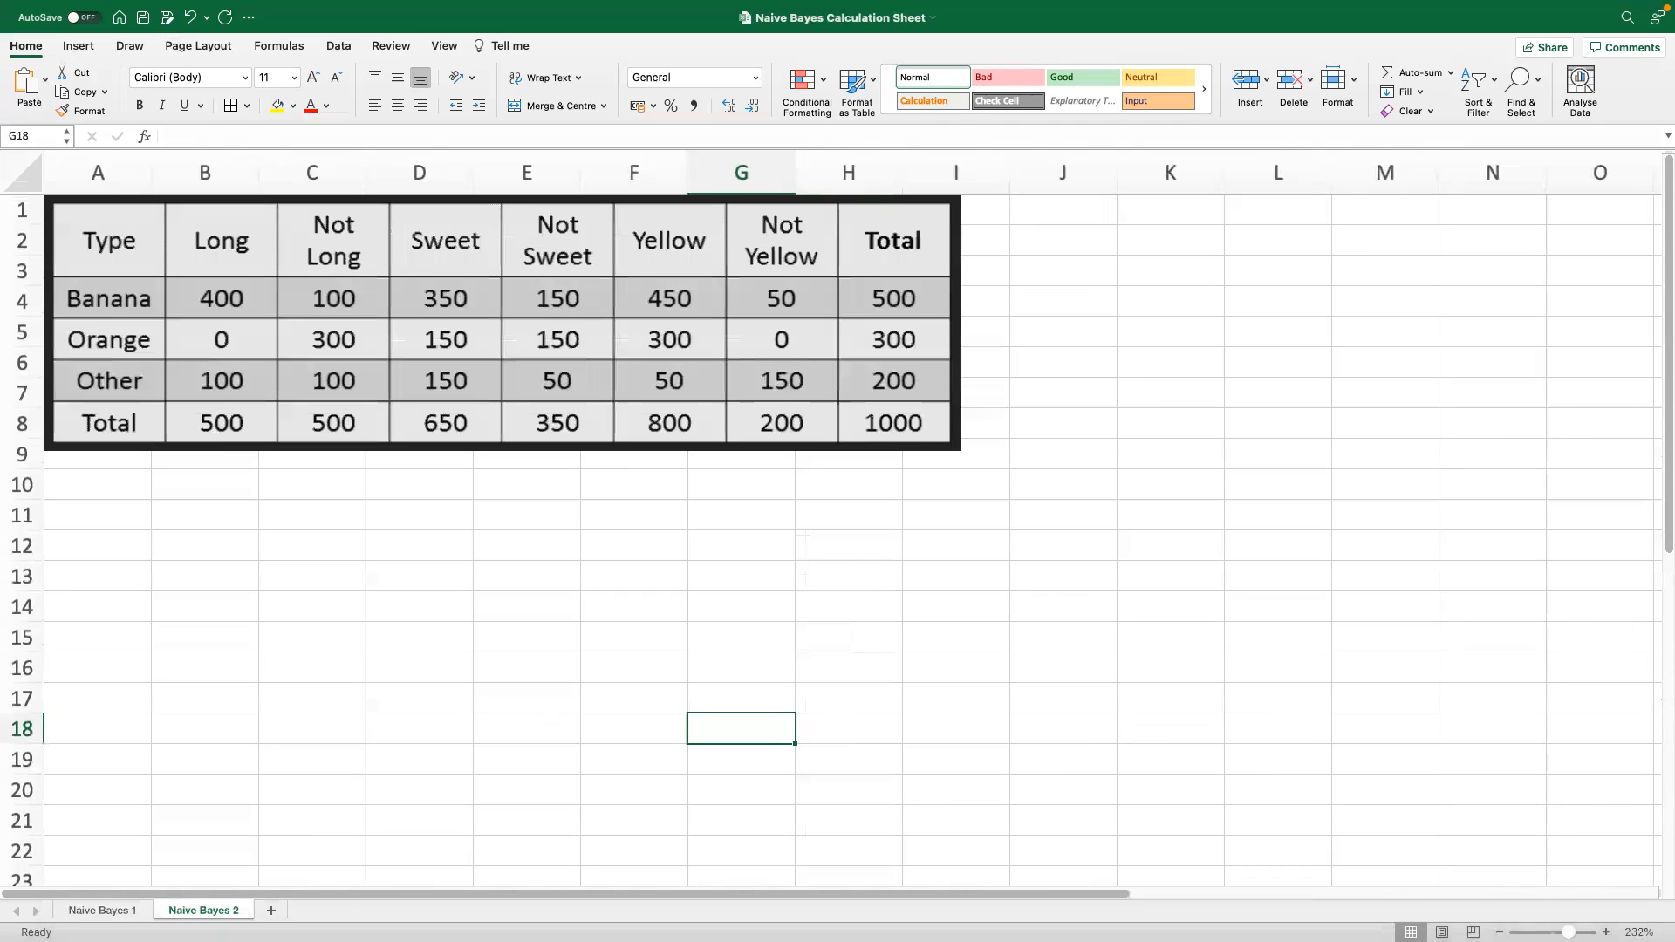
pyautogui.click(904, 417)
pyautogui.moveTo(959, 449); pyautogui.dragTo(455, 375)
pyautogui.click(944, 277)
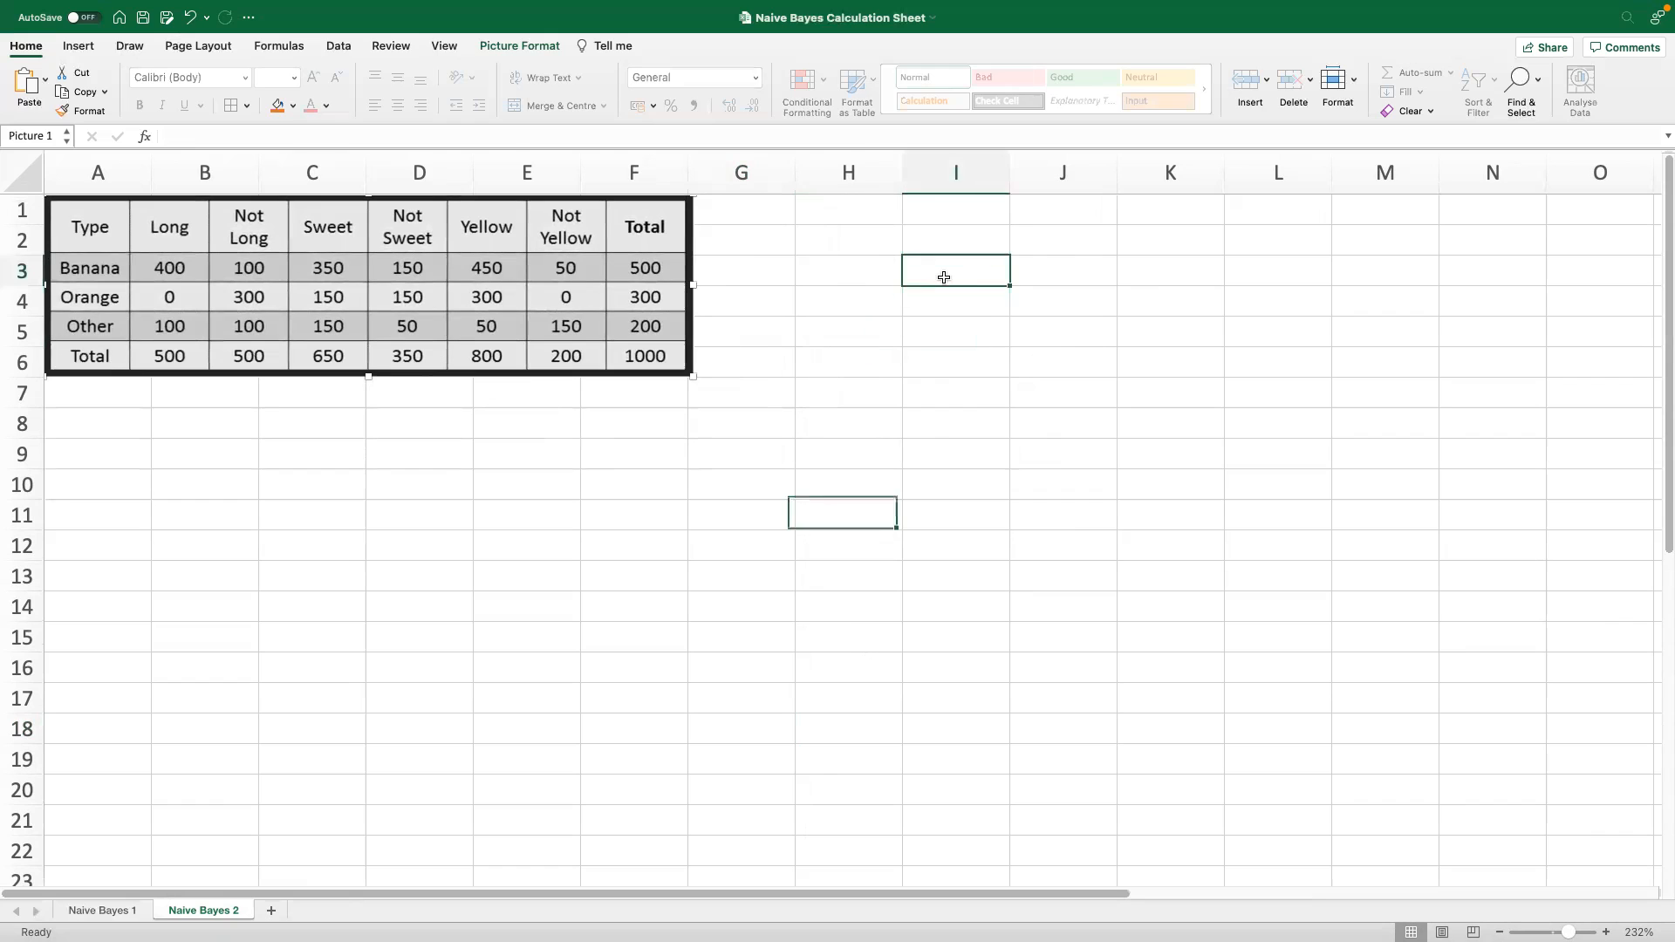
# Enter "Dependent Variable" in H2 and "Type of Fruit" in I2, widening columns H and I to fit
pyautogui.click(851, 243)
pyautogui.write('Dependen')
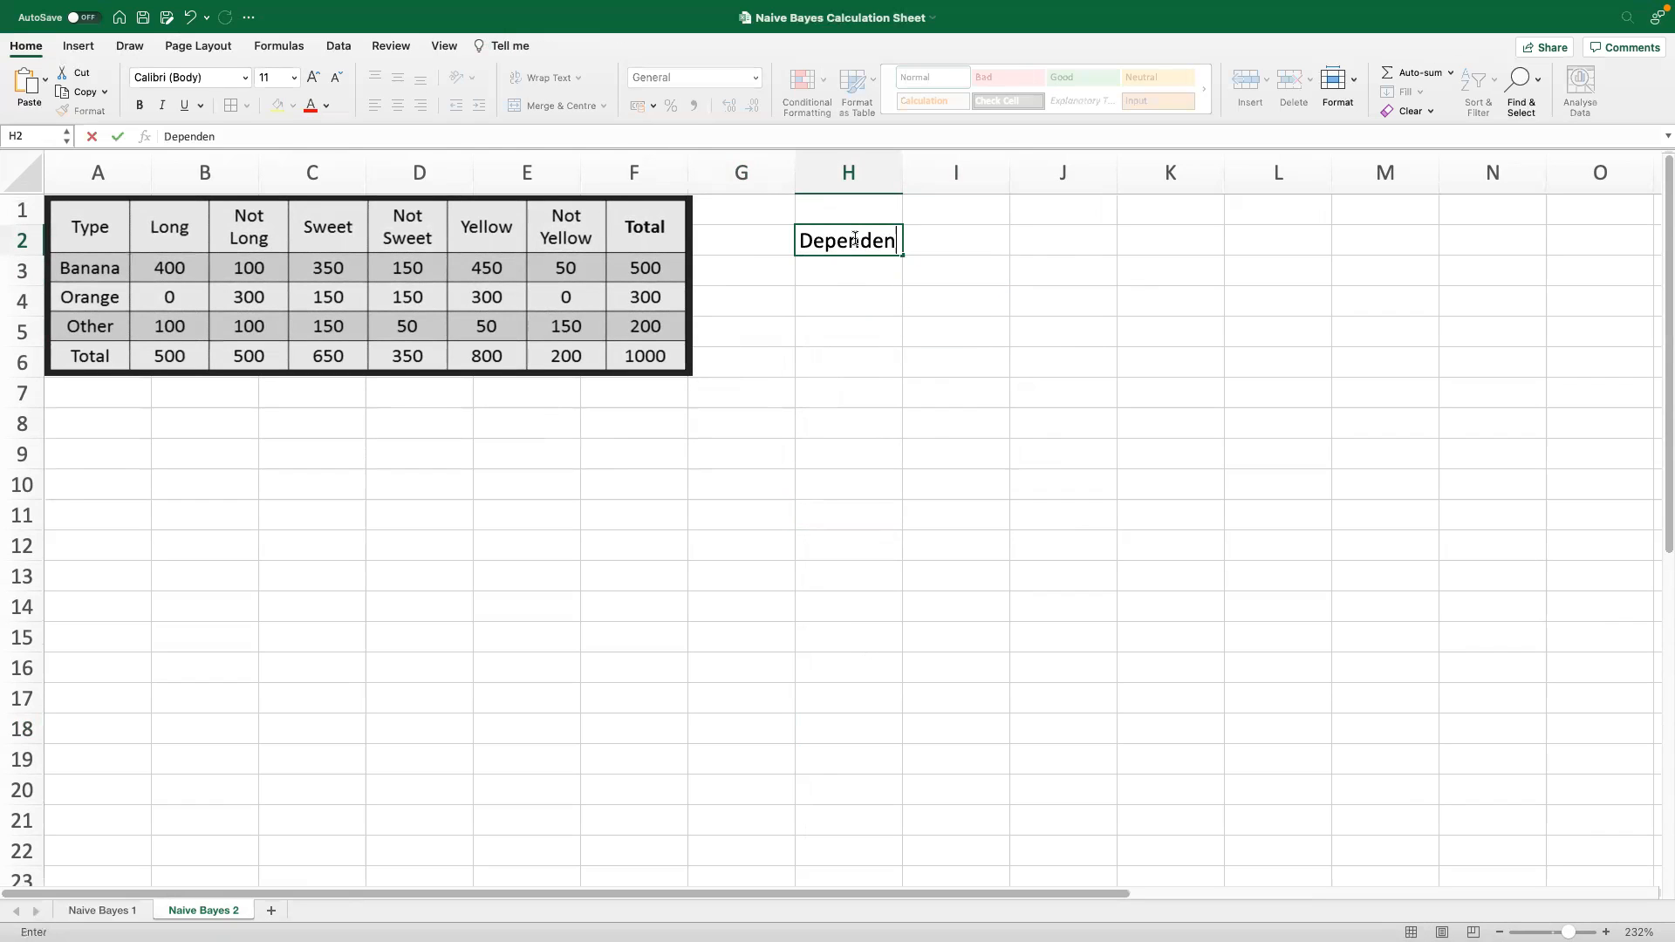
pyautogui.write('t Variable')
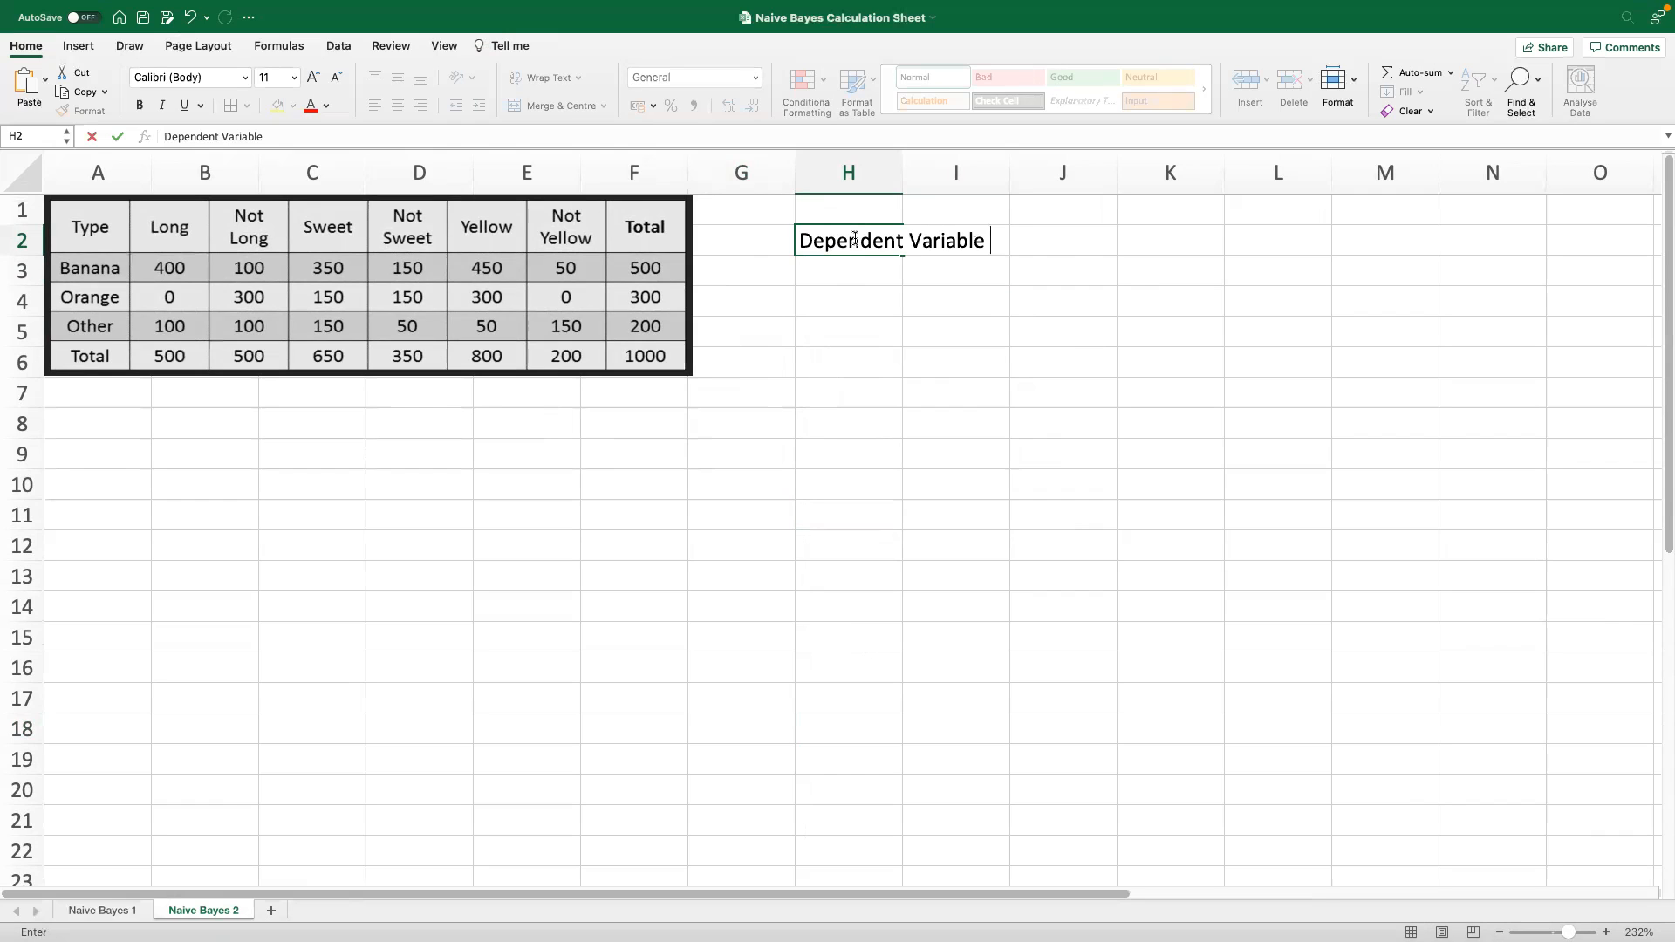
pyautogui.doubleClick(906, 168)
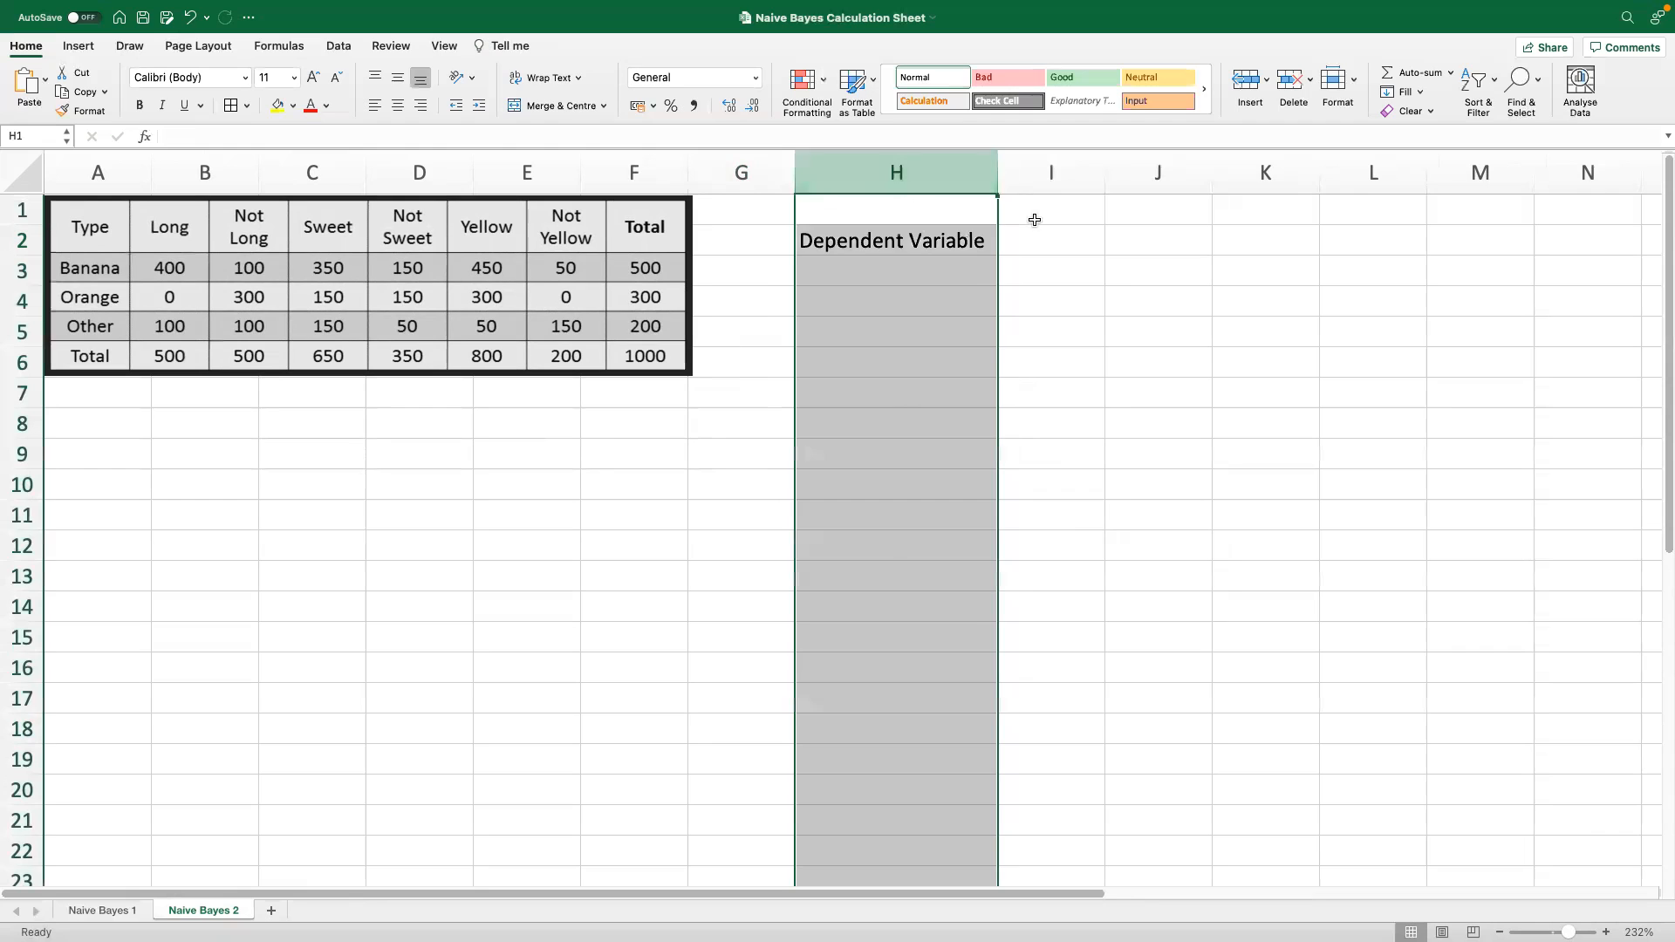
pyautogui.click(1036, 230)
pyautogui.write('Type ')
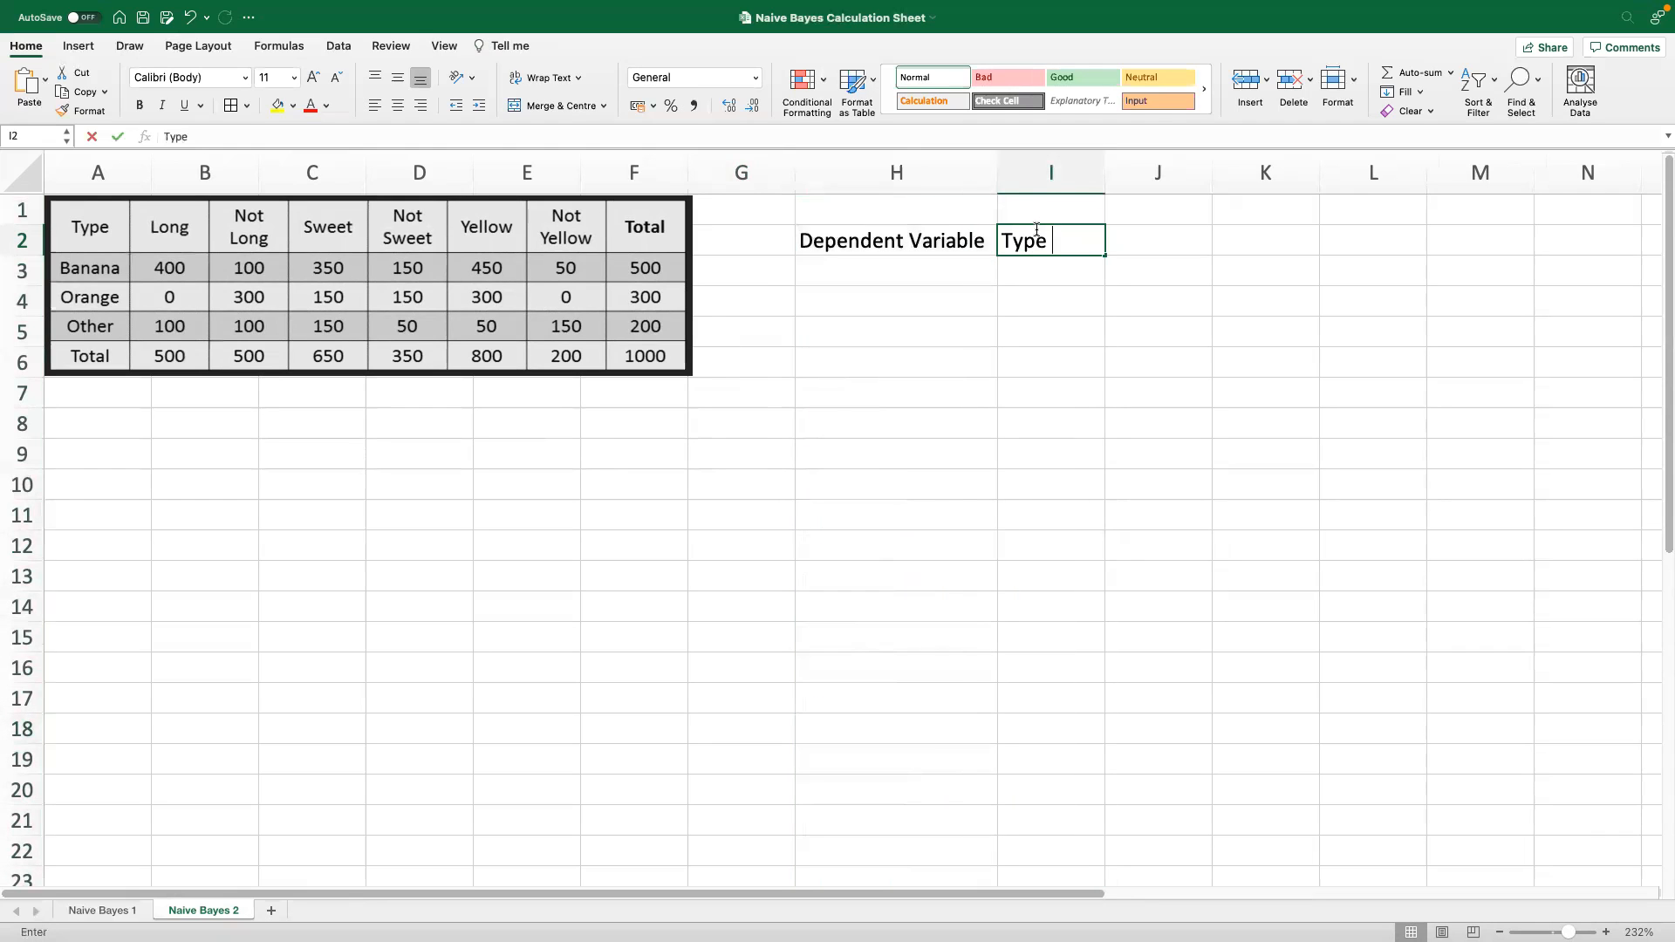
pyautogui.write('of Fruit')
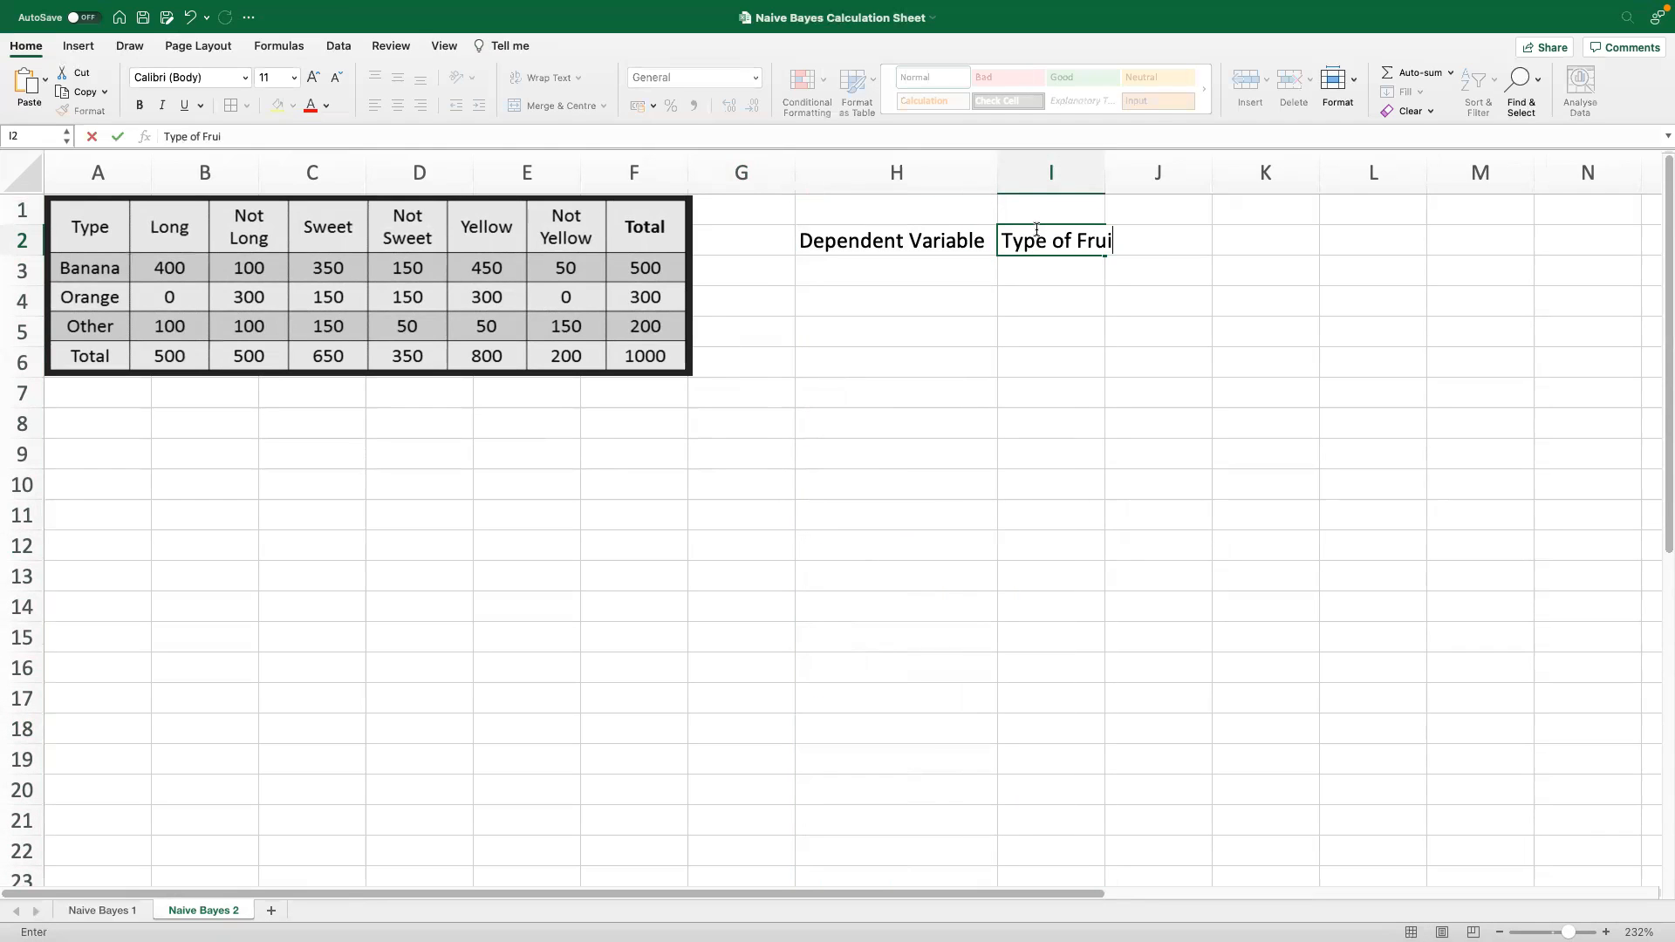
pyautogui.press('Return')
pyautogui.moveTo(1105, 171); pyautogui.dragTo(1126, 172)
# Enter "Independent Variables" in H3 and "Long, Sweet, Yellow" in I3, widening column H to fit its label
pyautogui.click(869, 278)
pyautogui.write('Independney')
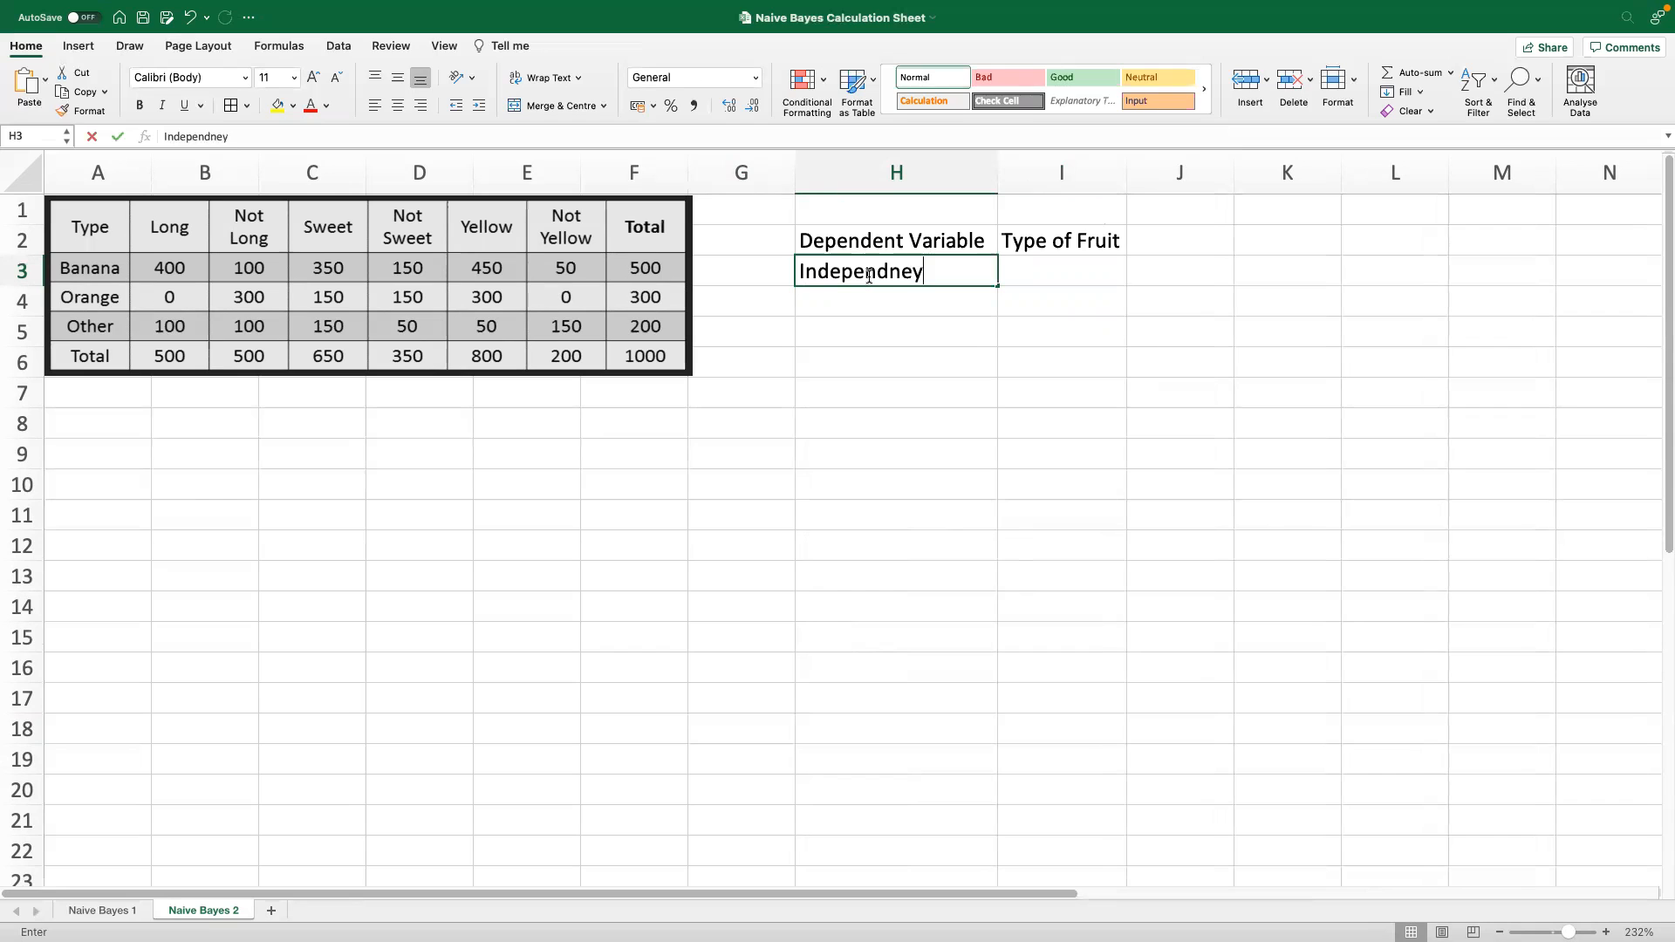
pyautogui.press('BackSpace')
pyautogui.press('BackSpace')
pyautogui.press('BackSpace')
pyautogui.write('ent Variables')
pyautogui.click(1034, 448)
pyautogui.moveTo(993, 162); pyautogui.dragTo(1014, 162)
pyautogui.click(1050, 284)
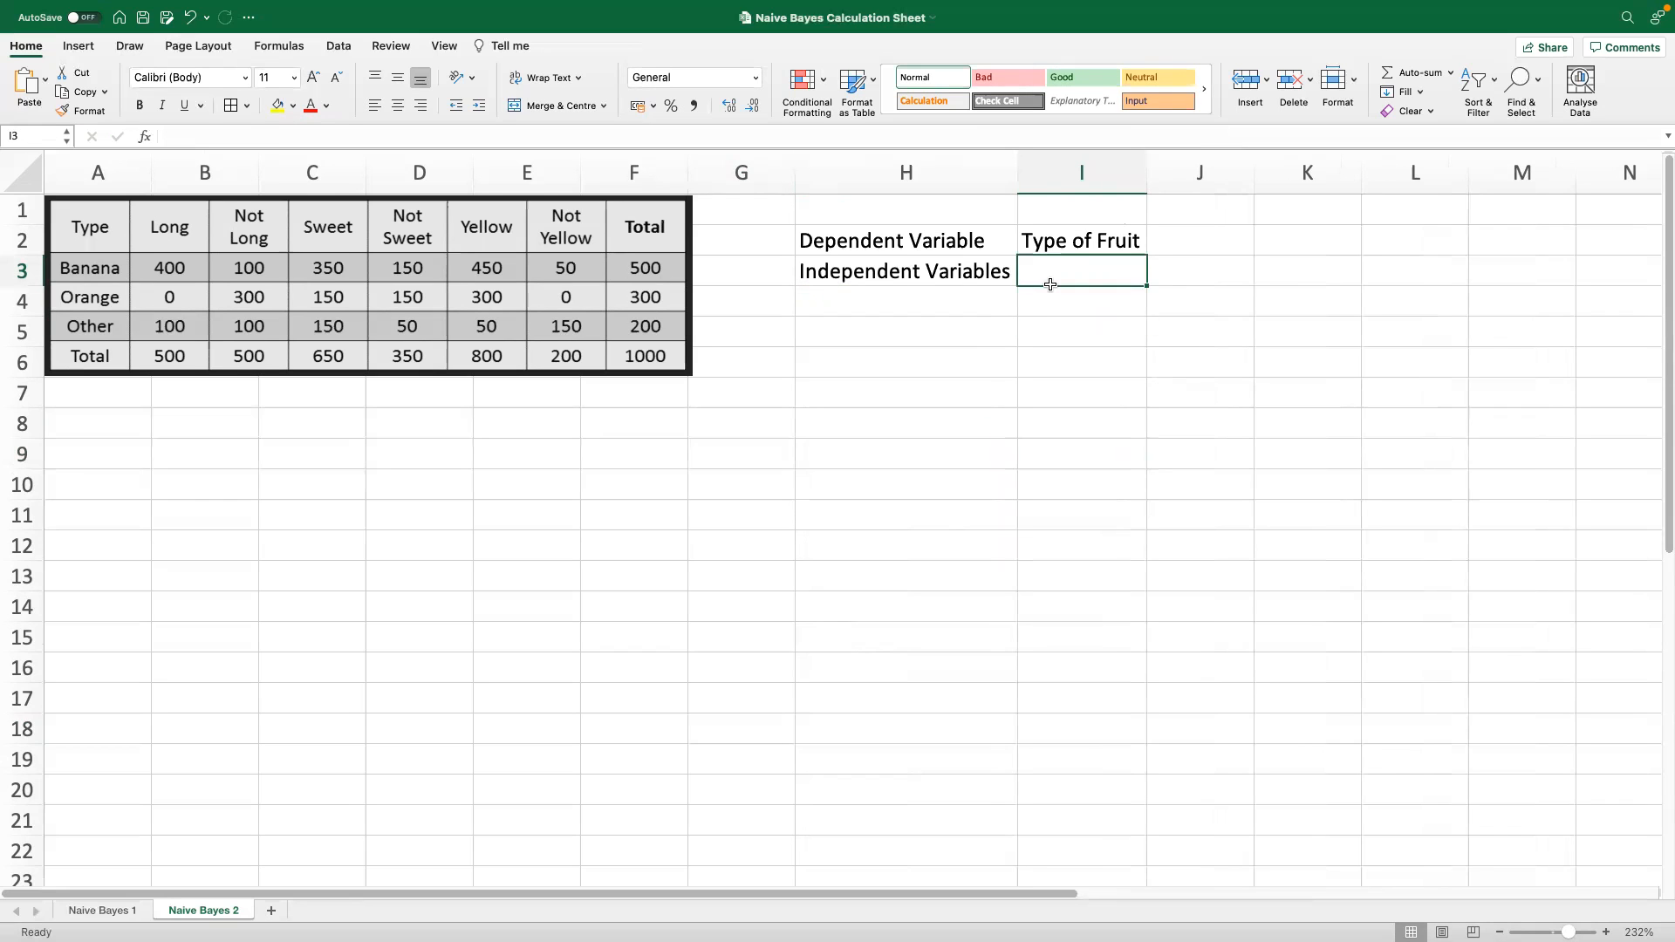
pyautogui.write('Long, Sweet, Yellow')
pyautogui.press('Return')
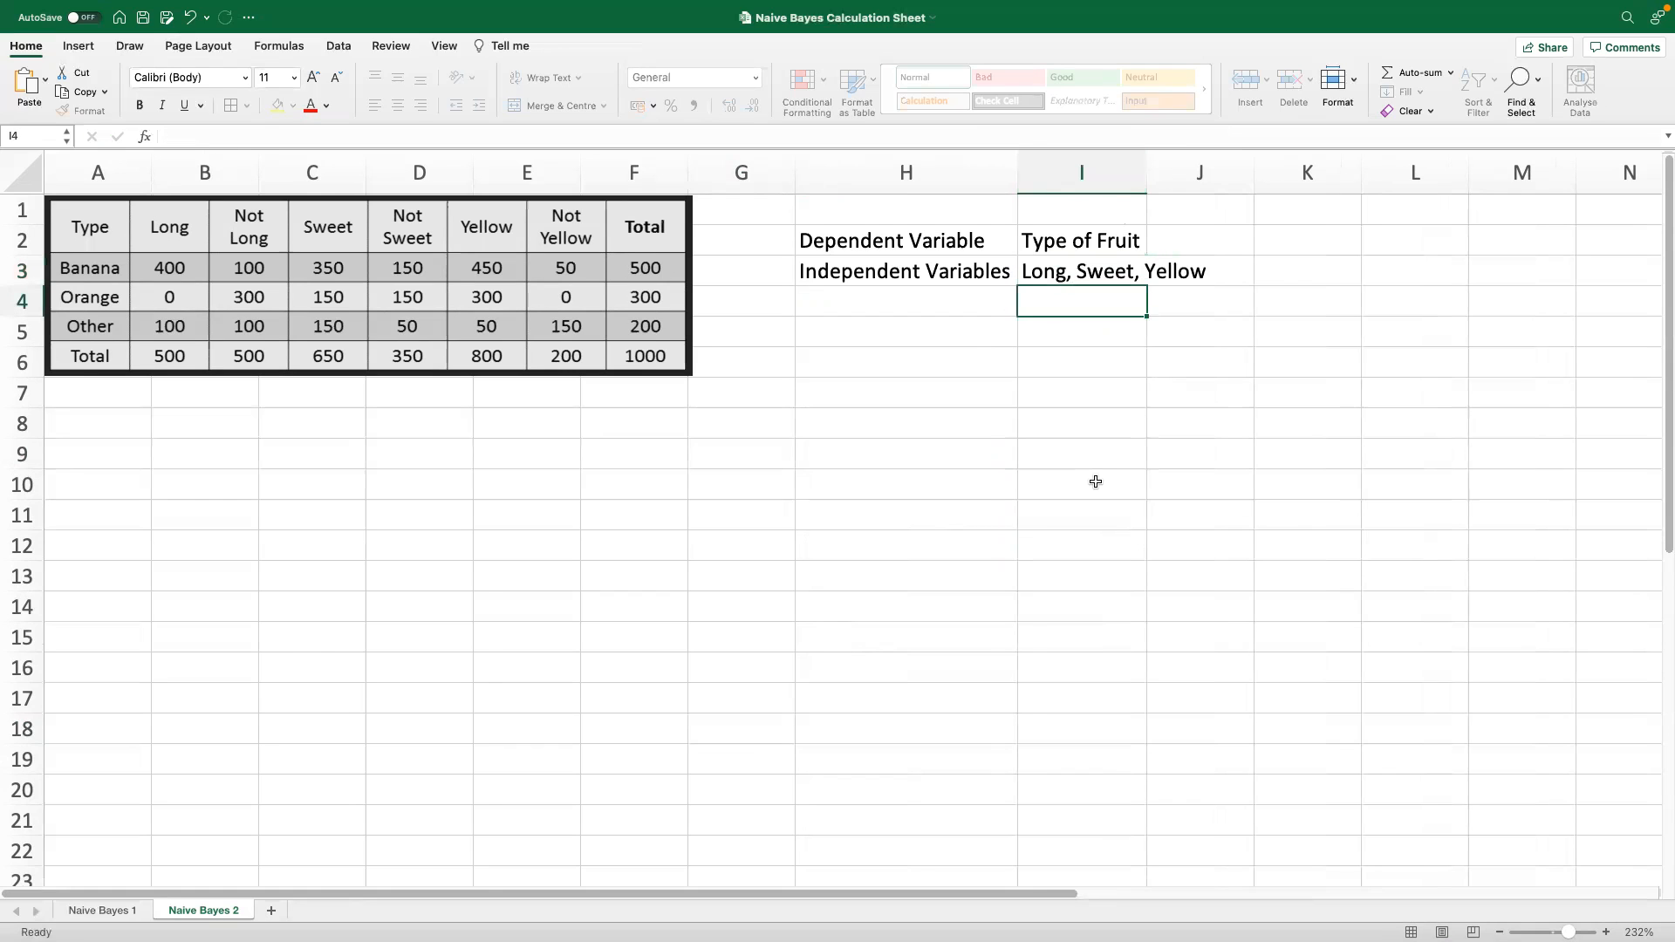
# Enter the question "What is the predicted probability if fruit is Long, Sweet & yellow is Banana" in H5
pyautogui.press('Left')
pyautogui.press('Left')
pyautogui.press('Right')
pyautogui.press('Down')
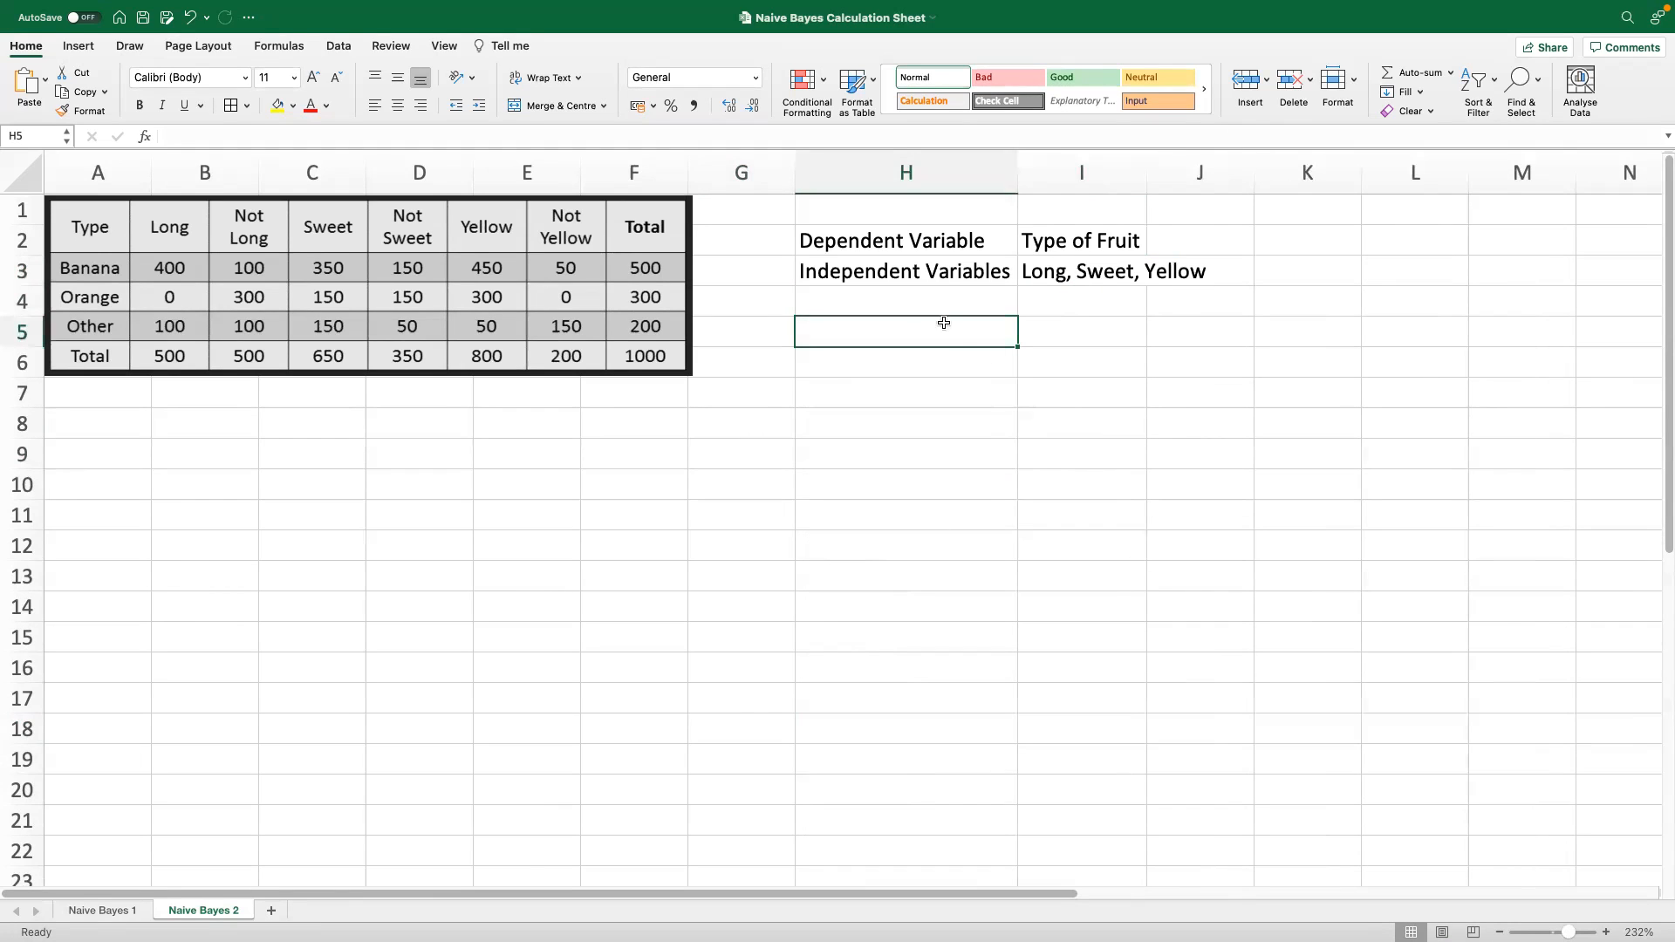
pyautogui.write('What is ')
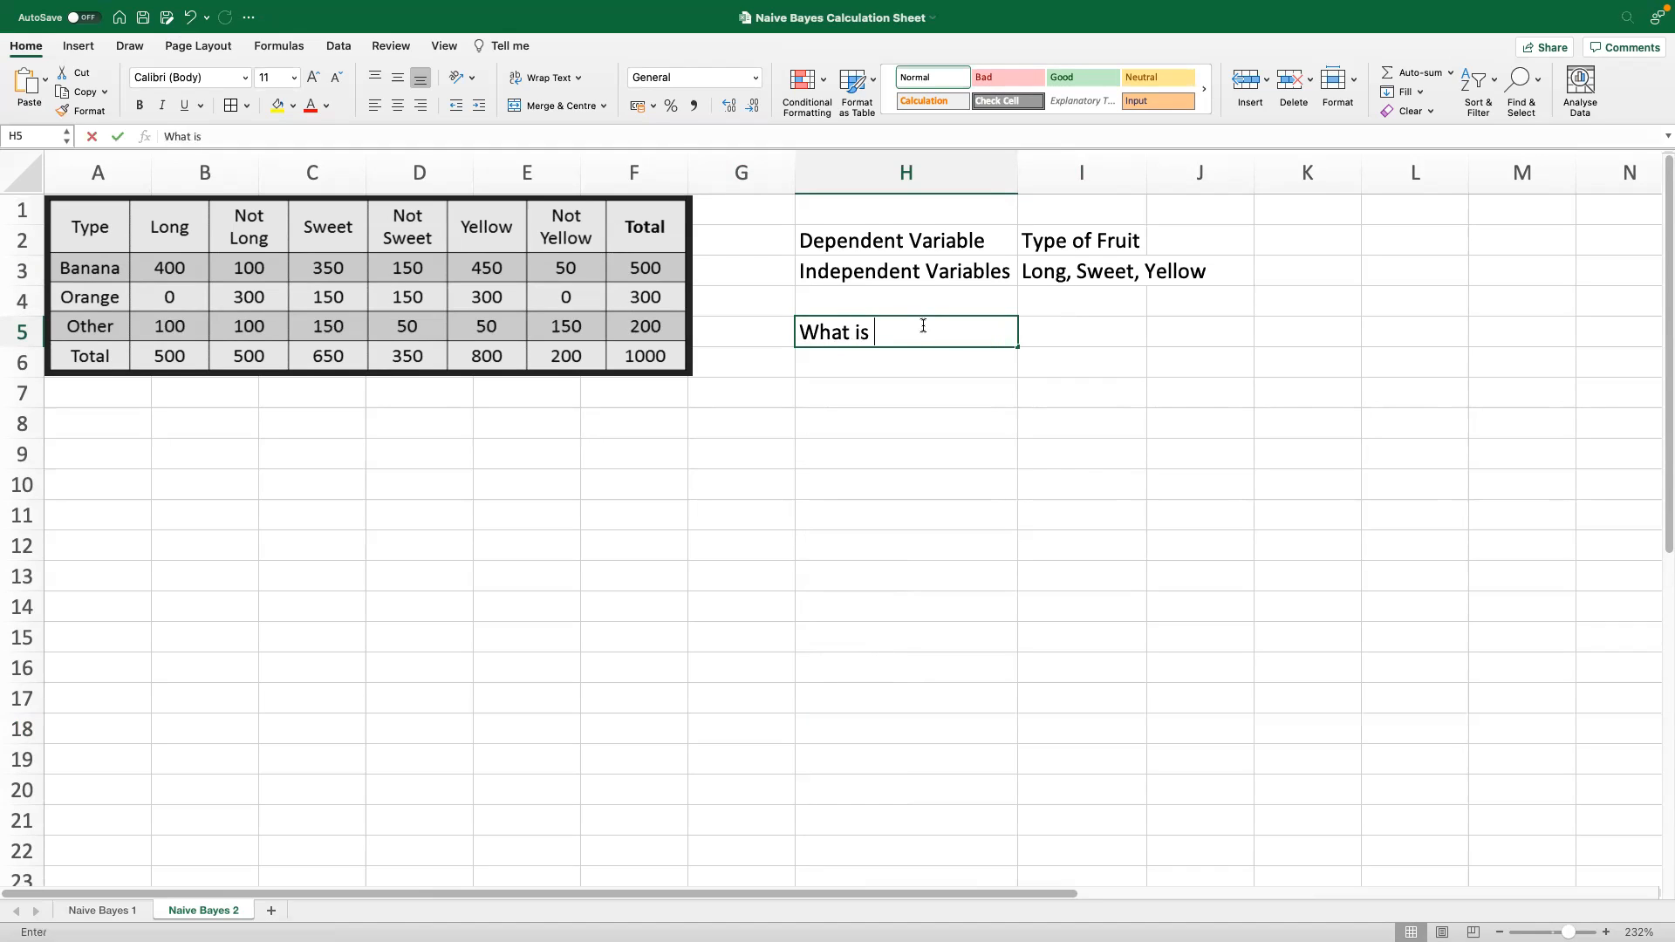
pyautogui.write('the predicted')
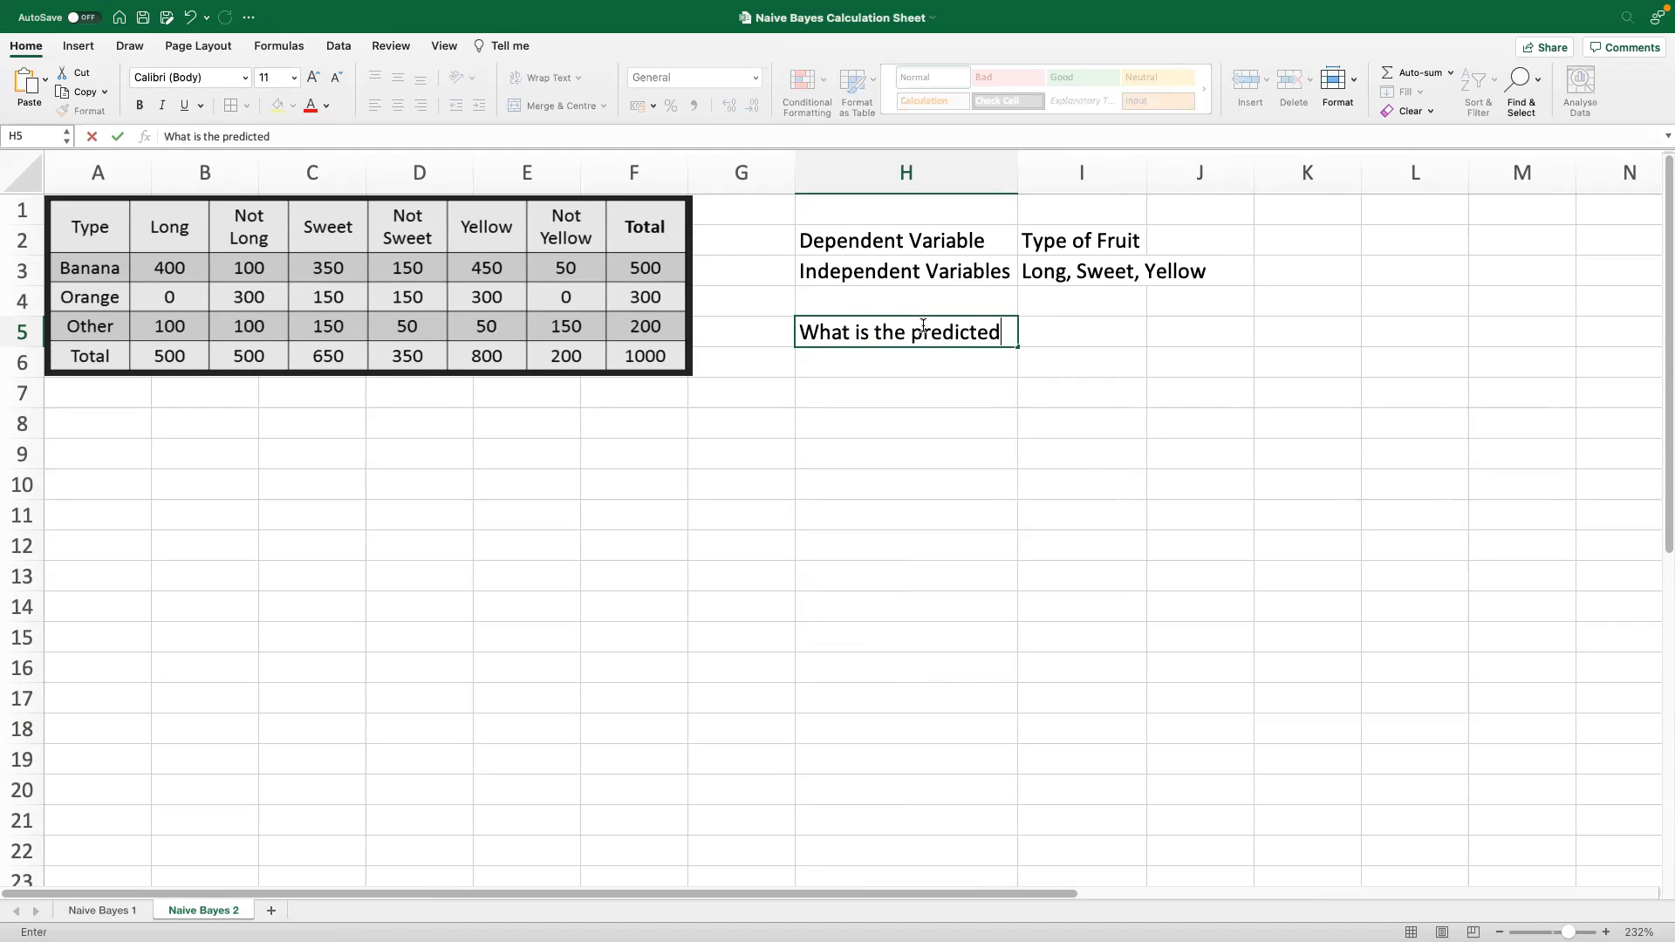
pyautogui.write(' probability of')
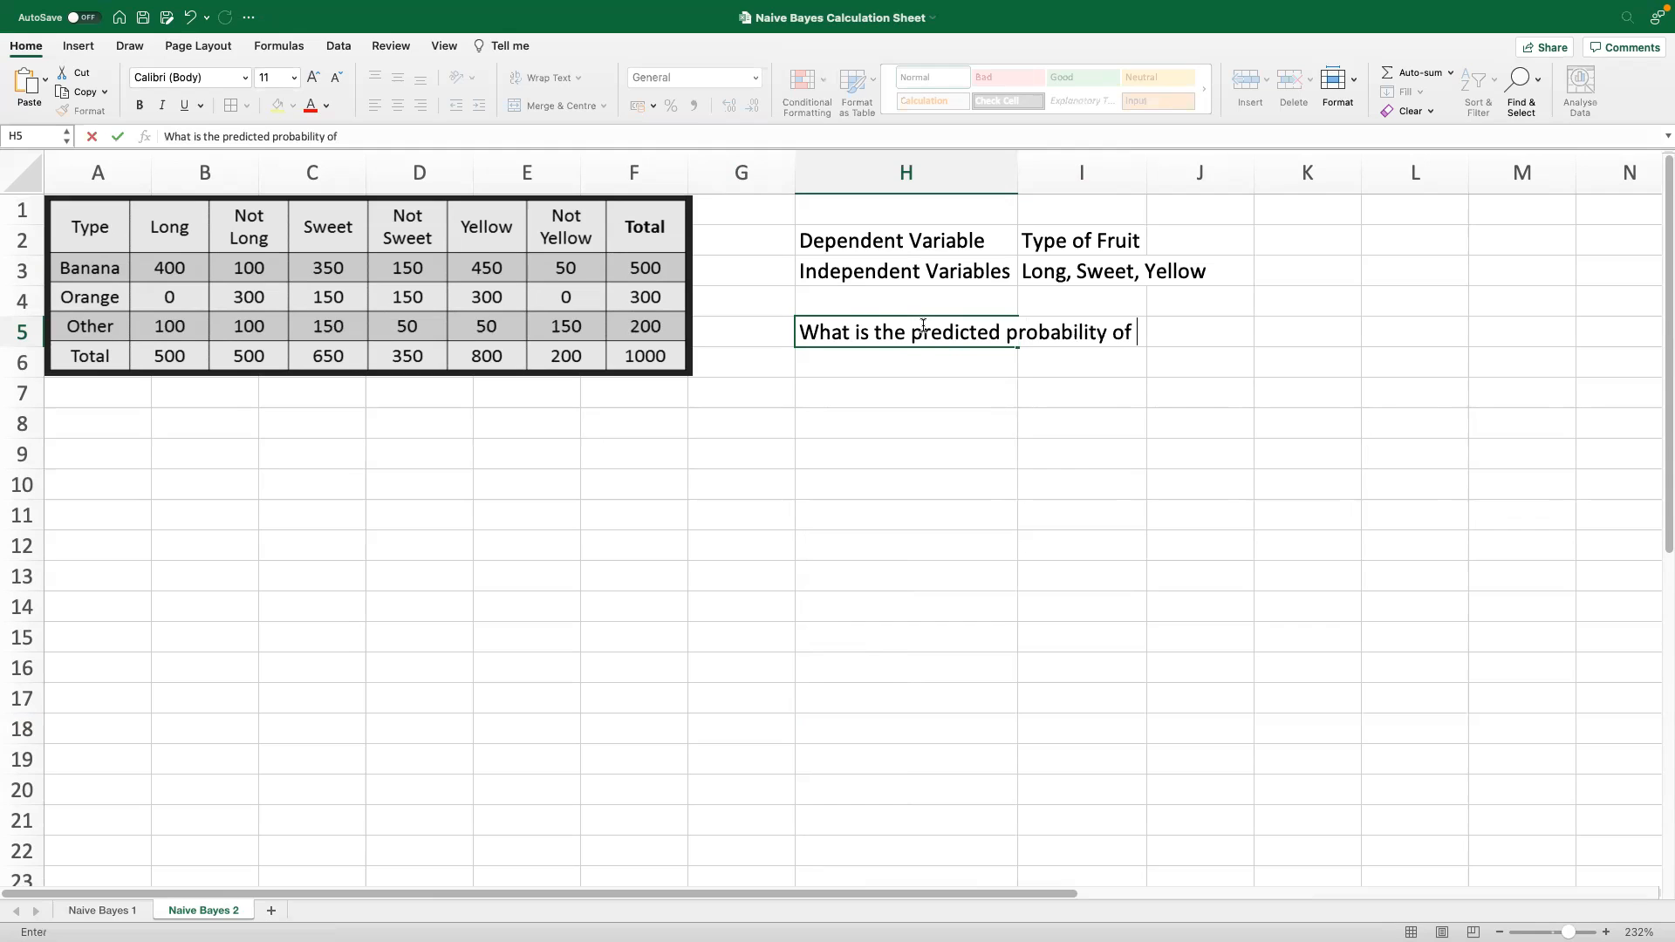
pyautogui.press('BackSpace')
pyautogui.press('BackSpace')
pyautogui.press('BackSpace')
pyautogui.write('if')
pyautogui.write('fruit is Long, Sw')
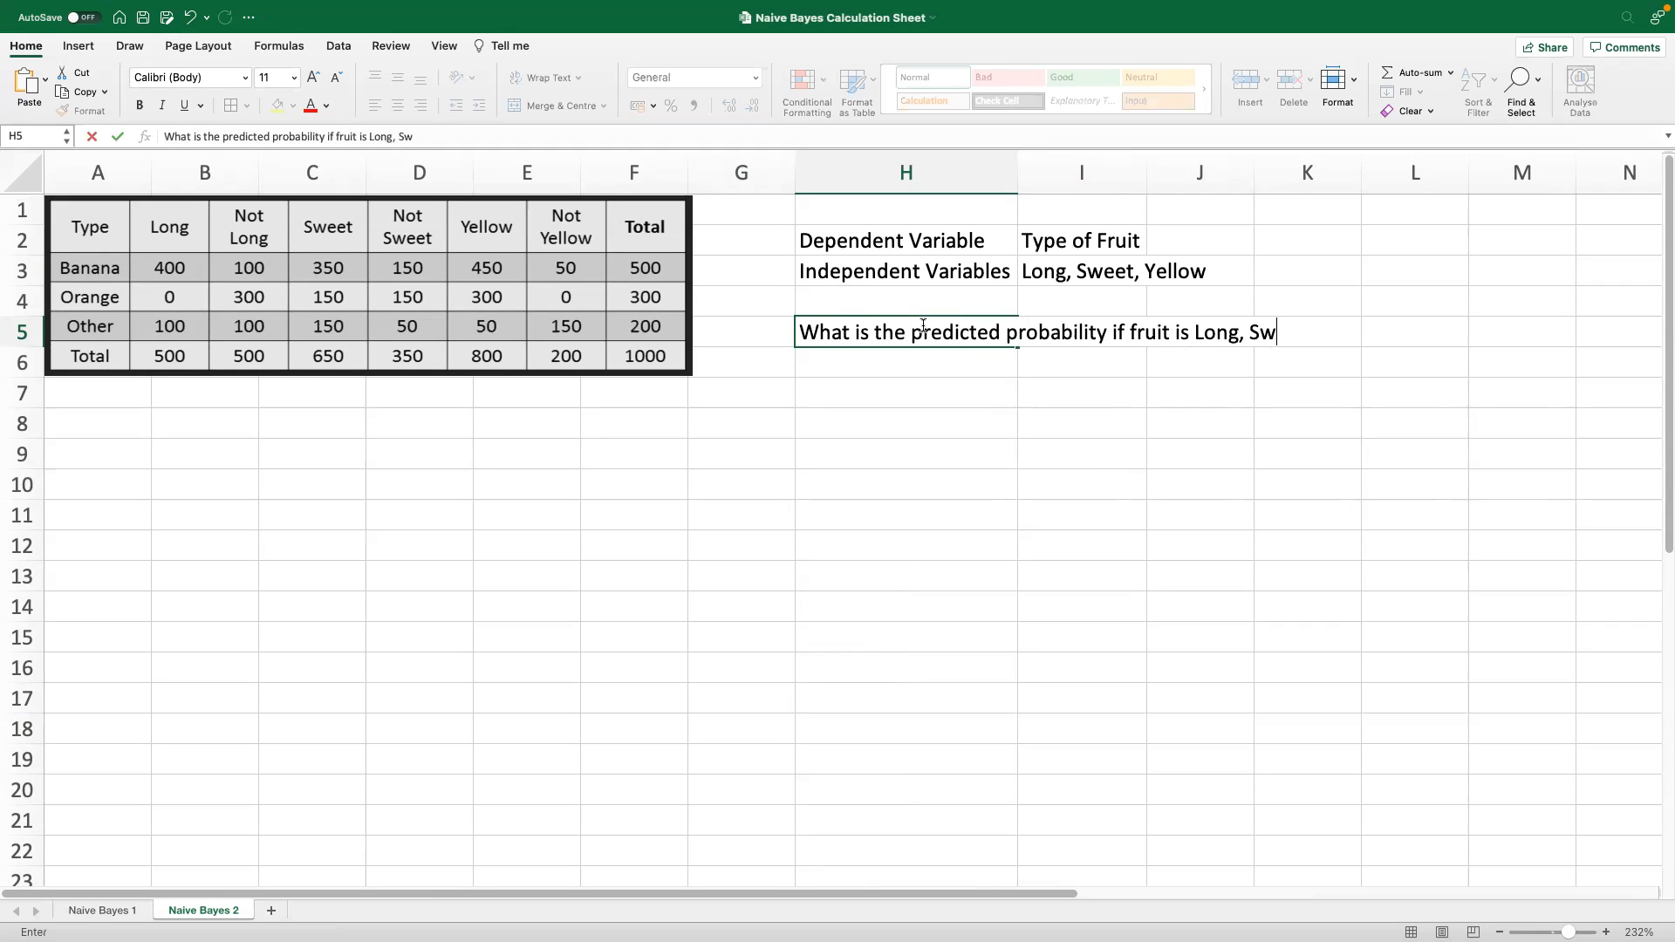
pyautogui.write('eet & yellow is Banana')
pyautogui.press('Return')
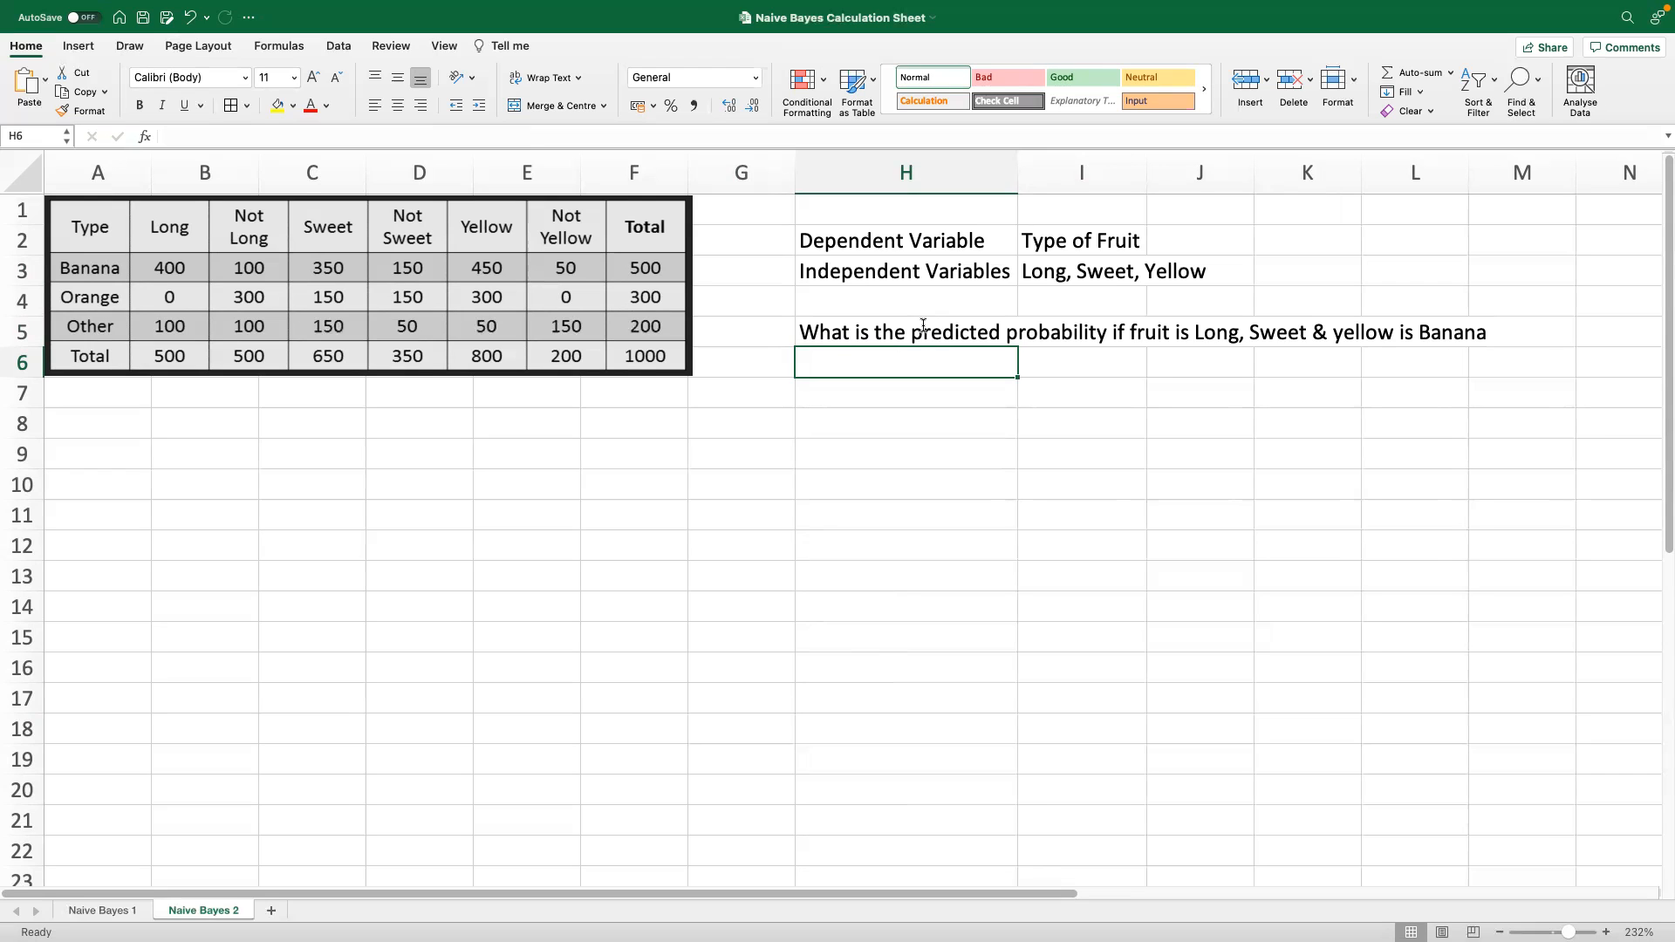
# Label H6 "P(y=Banana)" and enter its prior probability in I6 as =500/1000
pyautogui.write('p(')
pyautogui.press('BackSpace')
pyautogui.press('BackSpace')
pyautogui.write('P')
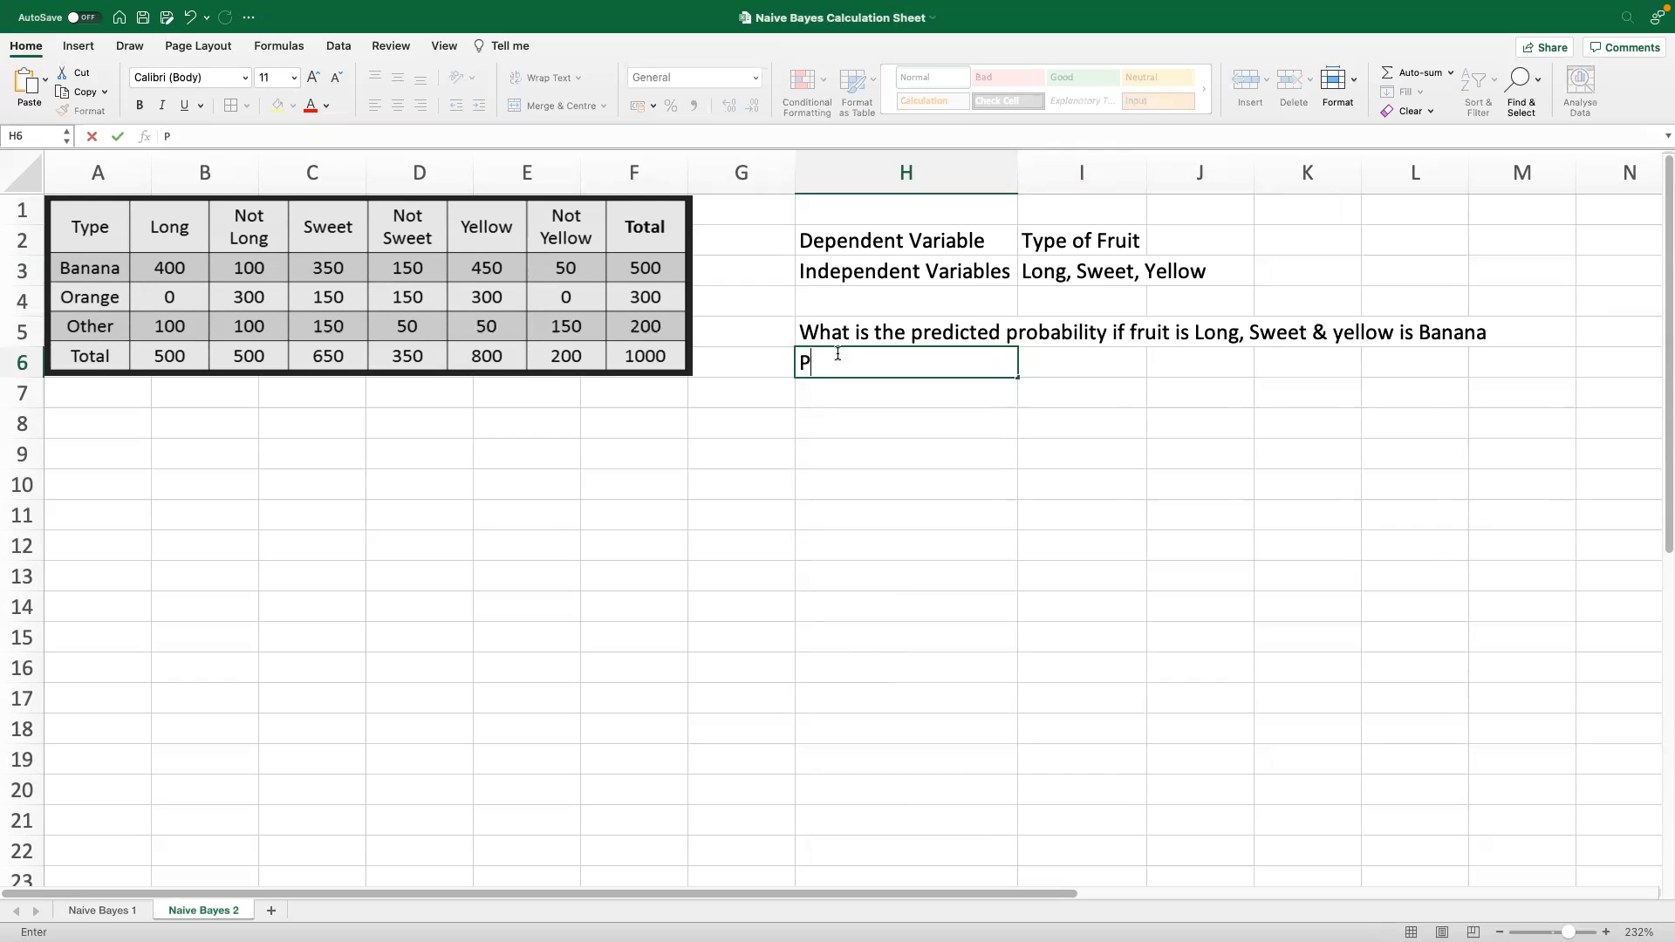
pyautogui.write('(y=Banana)')
pyautogui.press('Tab')
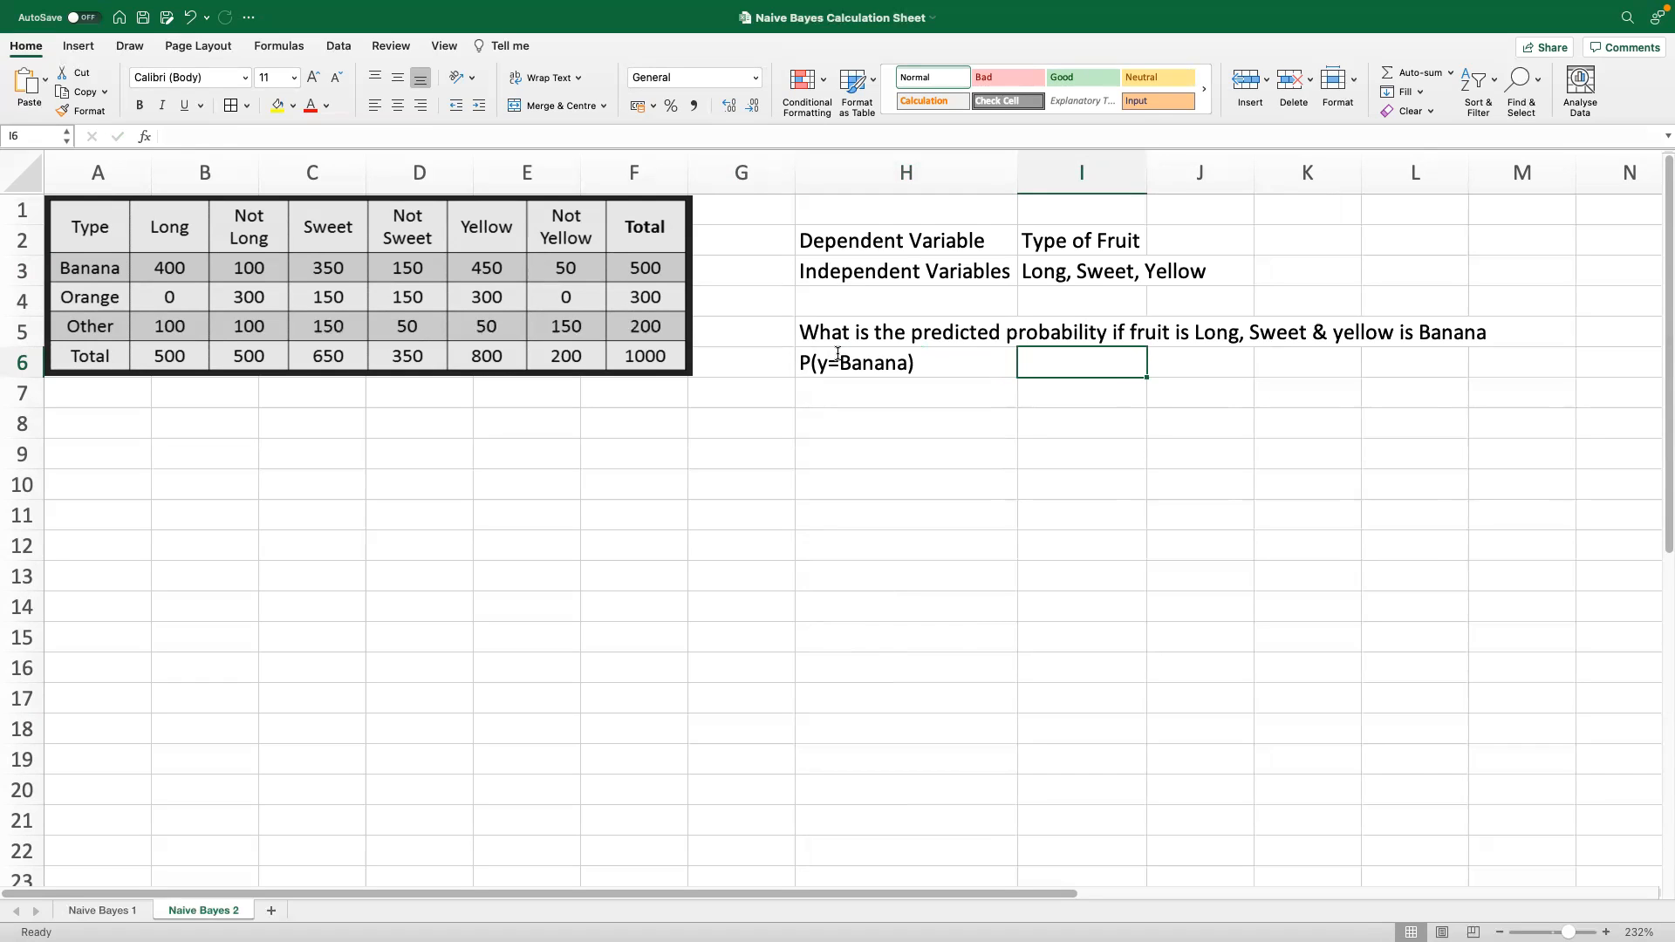
pyautogui.write('=')
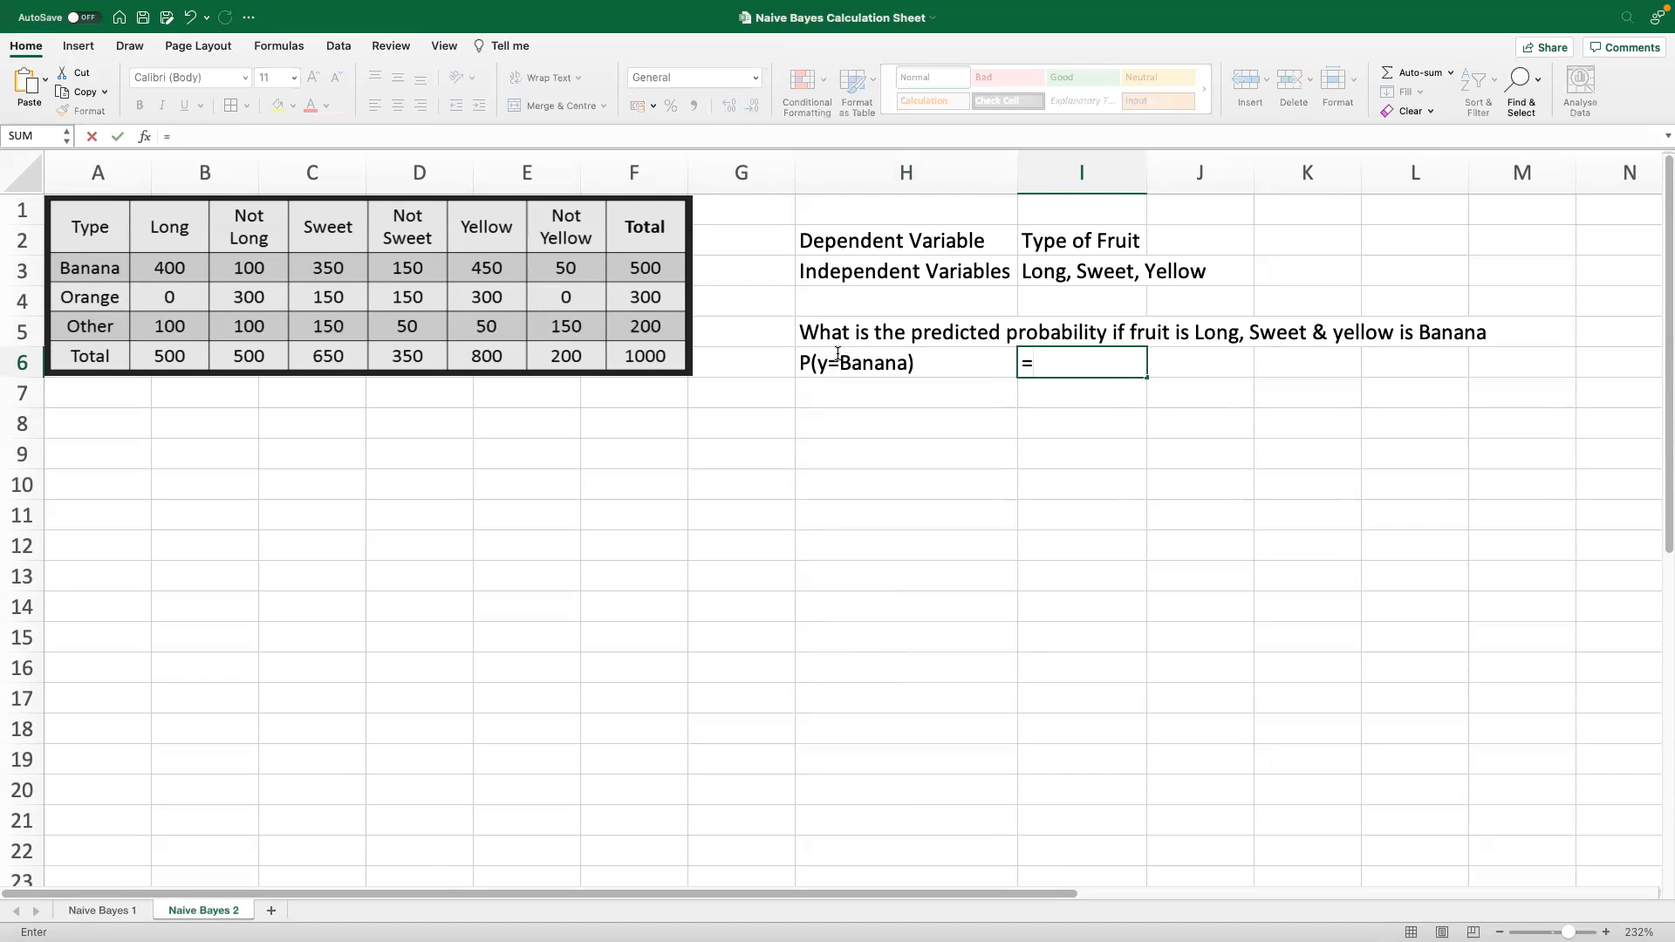
pyautogui.write('500/1000')
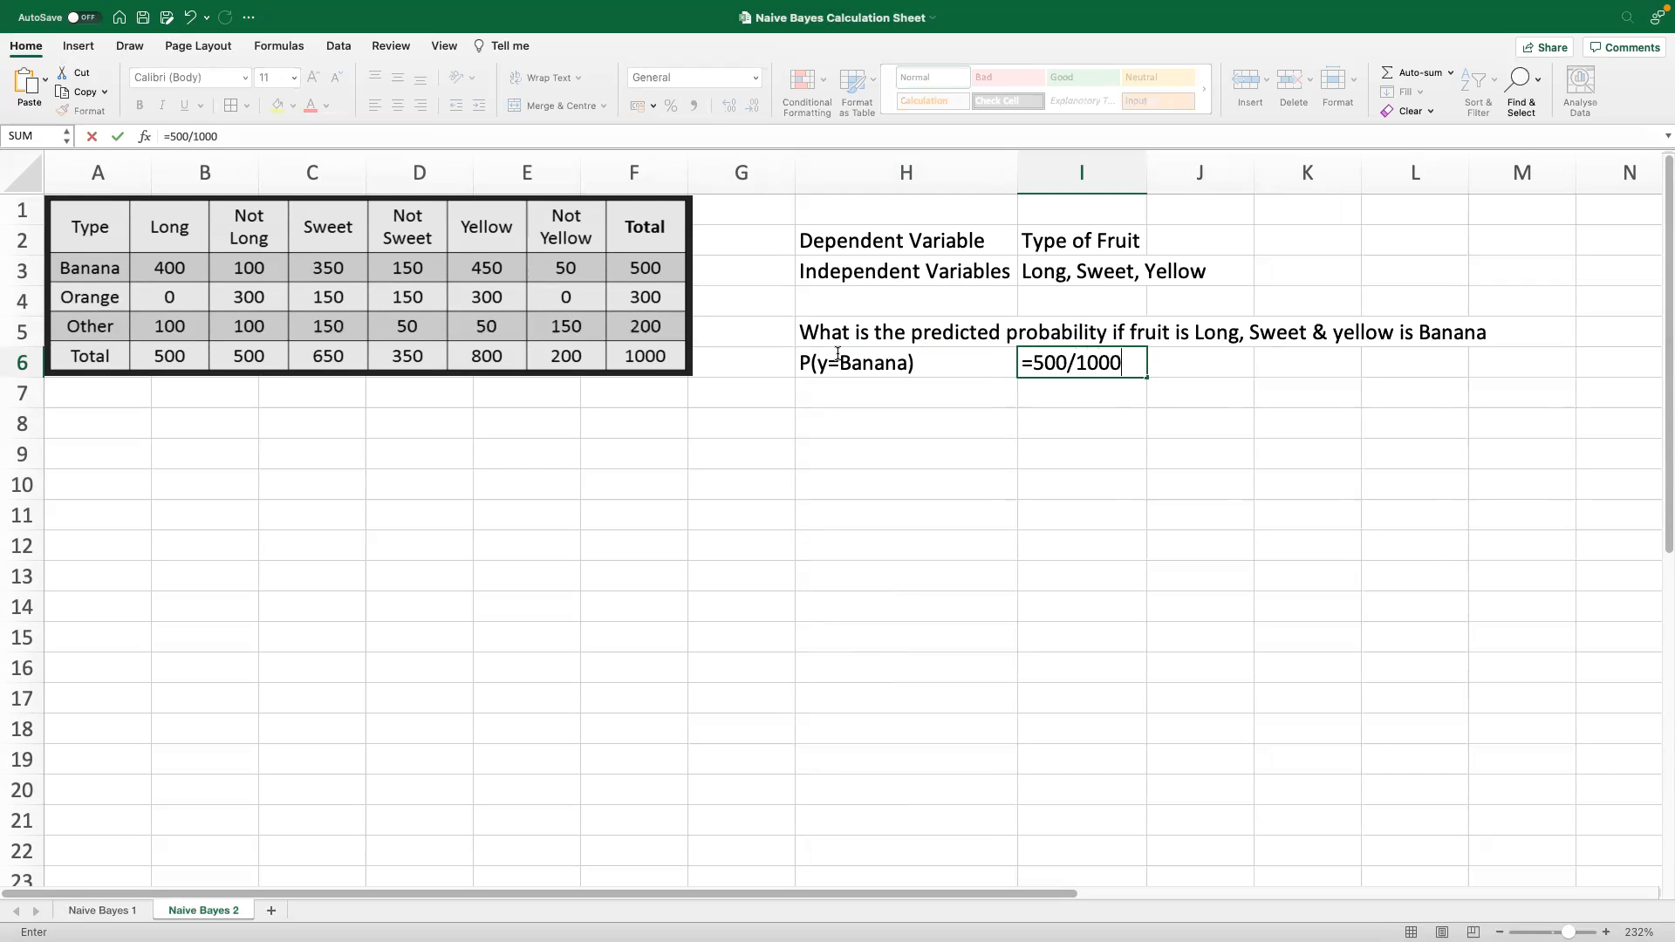
pyautogui.press('Return')
# Label H7 "p(y=Orange)" and enter its prior probability in I7 as =300/1000
pyautogui.click(857, 404)
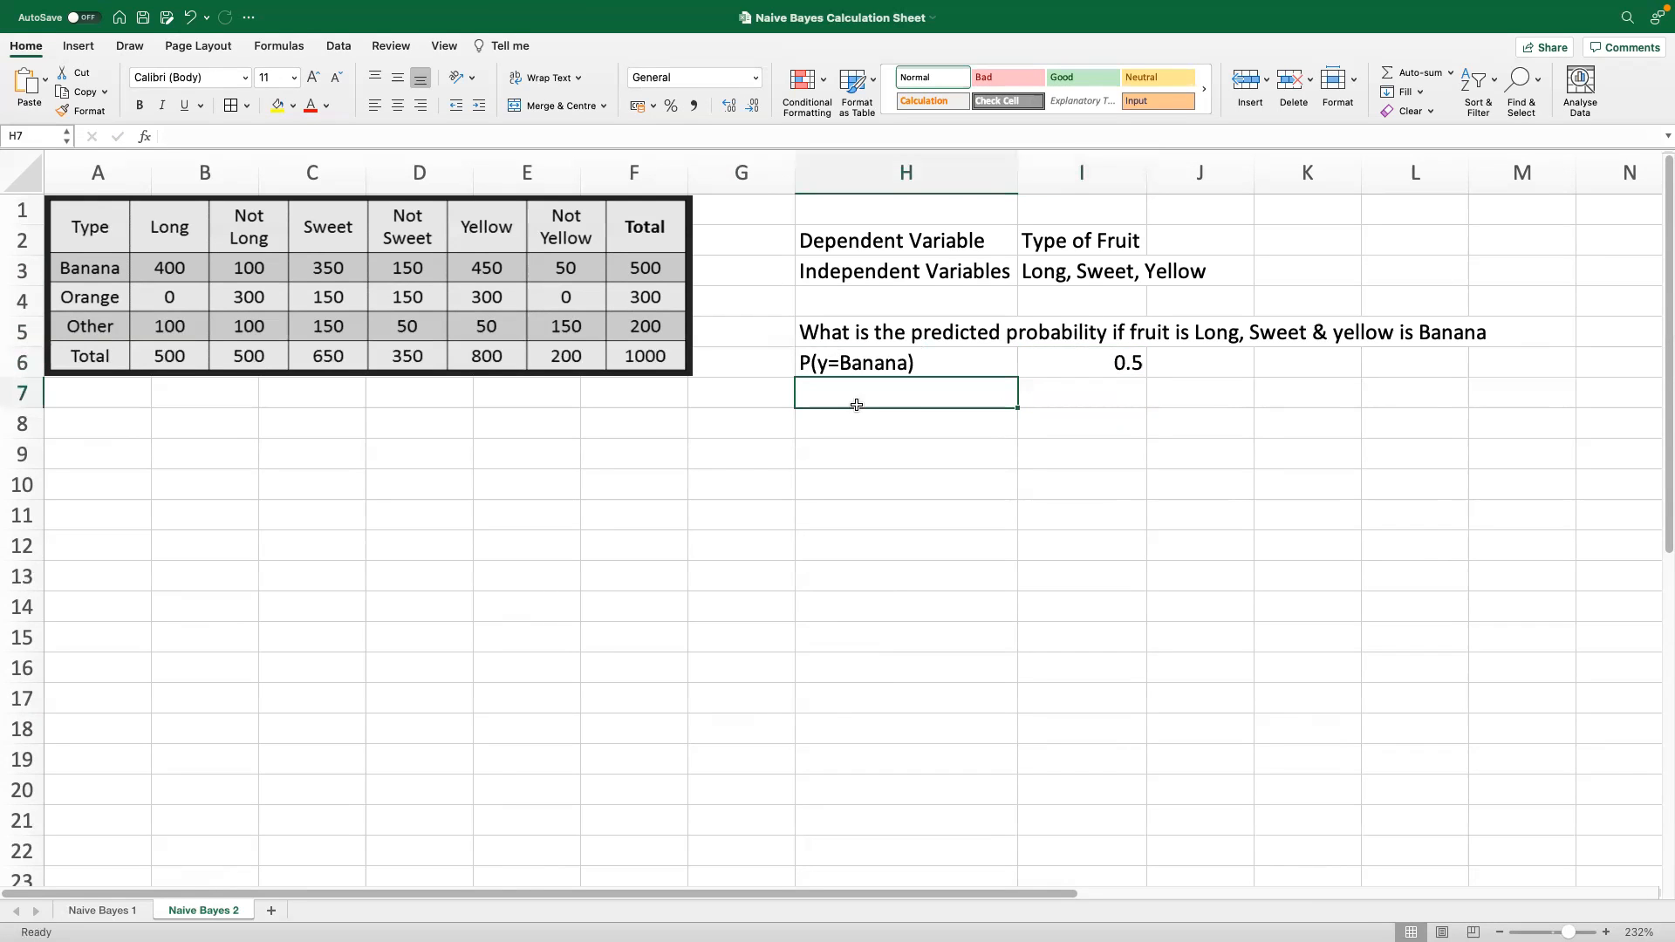
pyautogui.write('p(y=O')
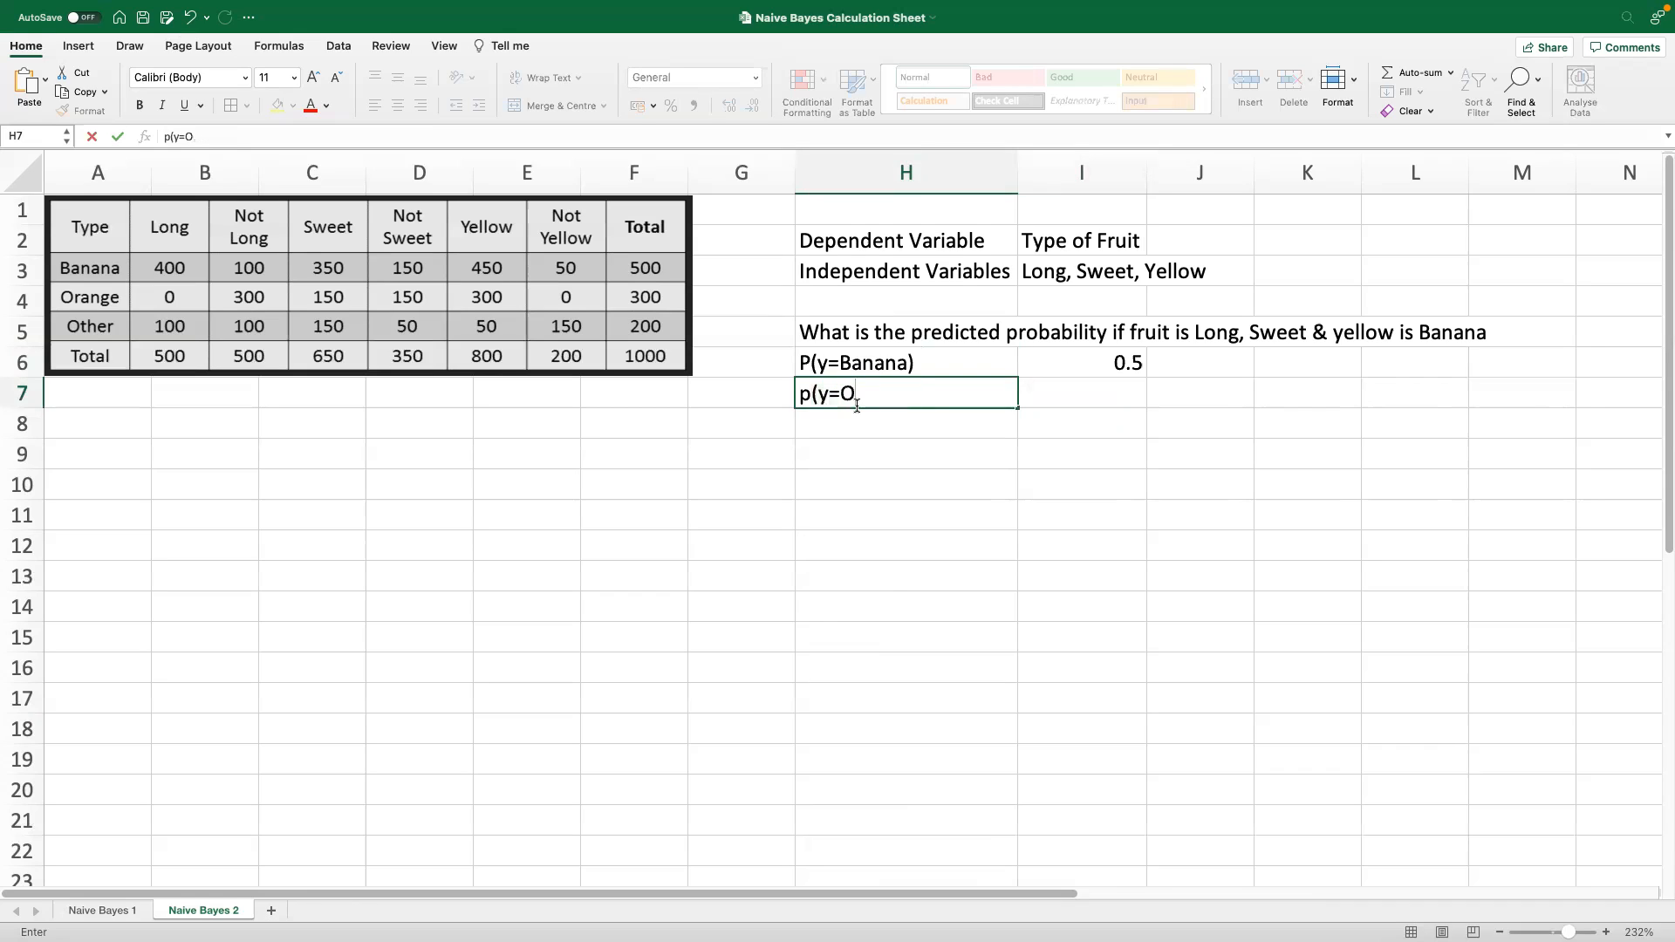
pyautogui.write('range)')
pyautogui.press('Tab')
pyautogui.write('=300/1000')
pyautogui.press('Return')
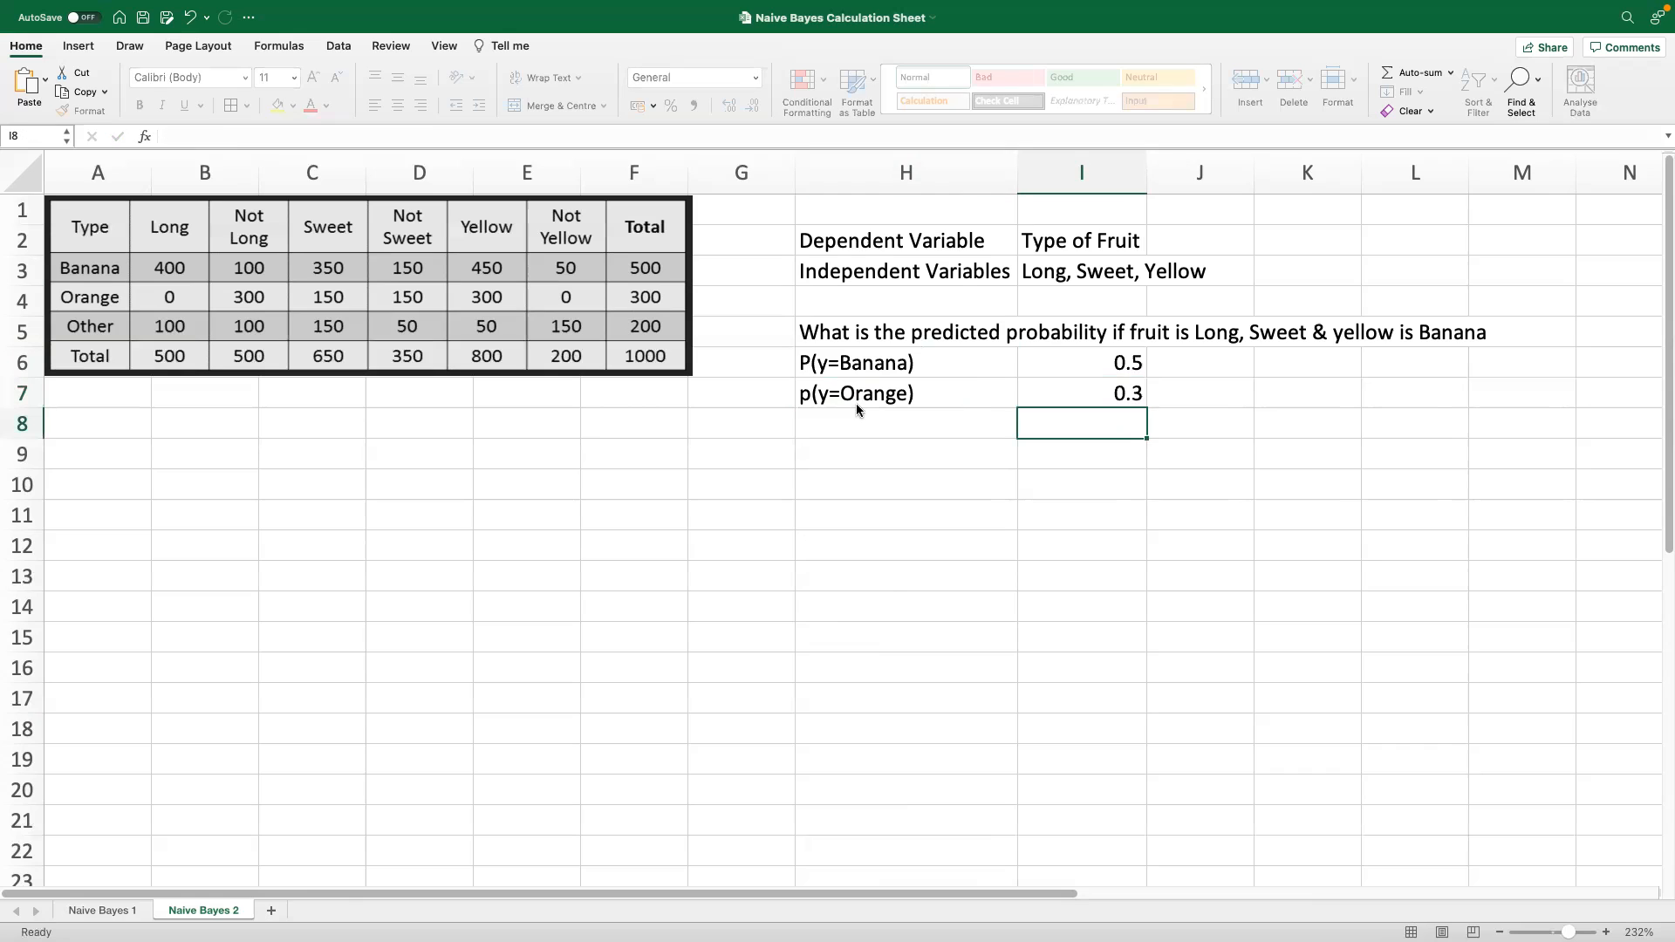
# Label H8 "p(y=other)" and enter its prior probability in I8 as =200/1000
pyautogui.click(839, 424)
pyautogui.write('p(')
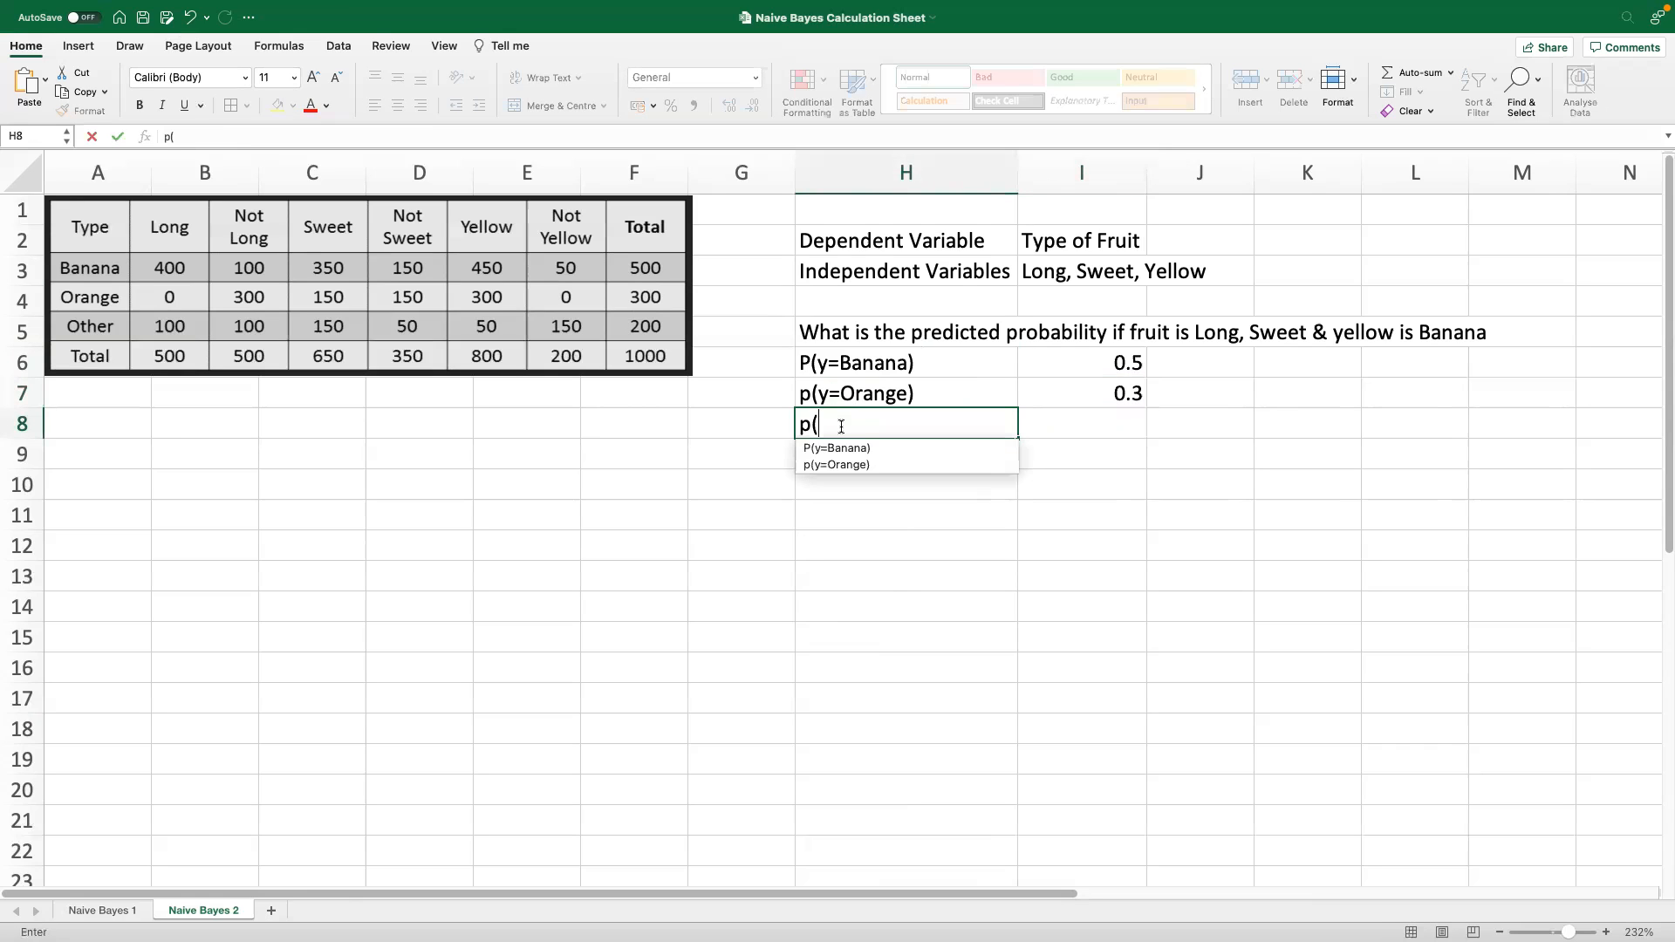
pyautogui.write('y=other)')
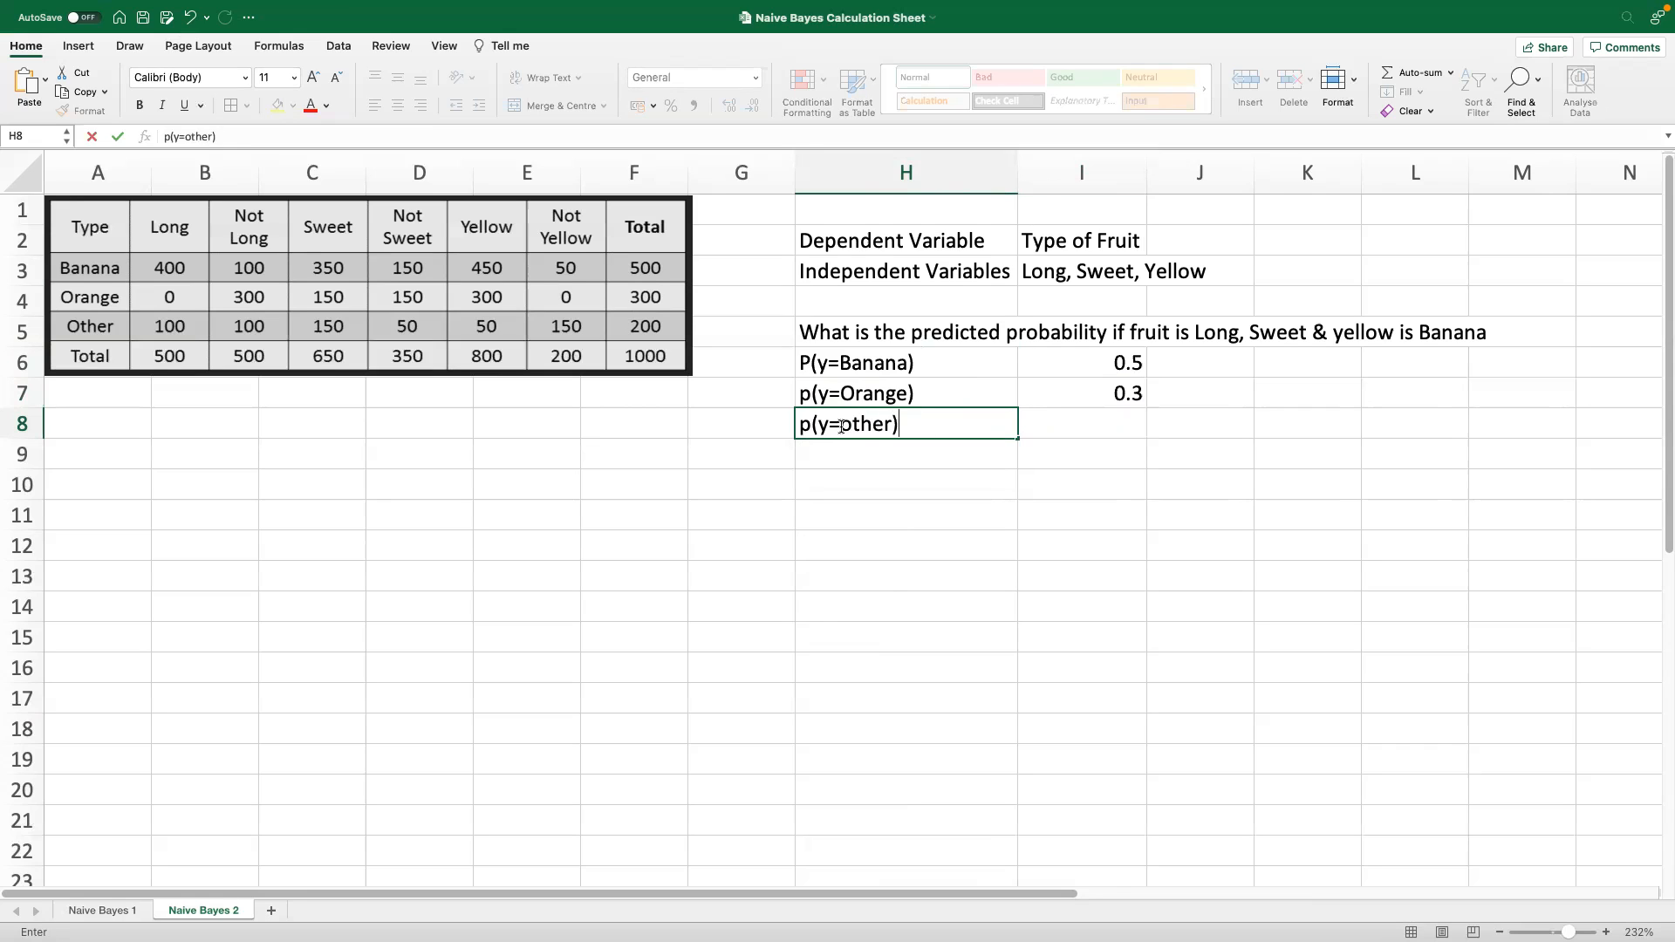
pyautogui.press('Tab')
pyautogui.write('=')
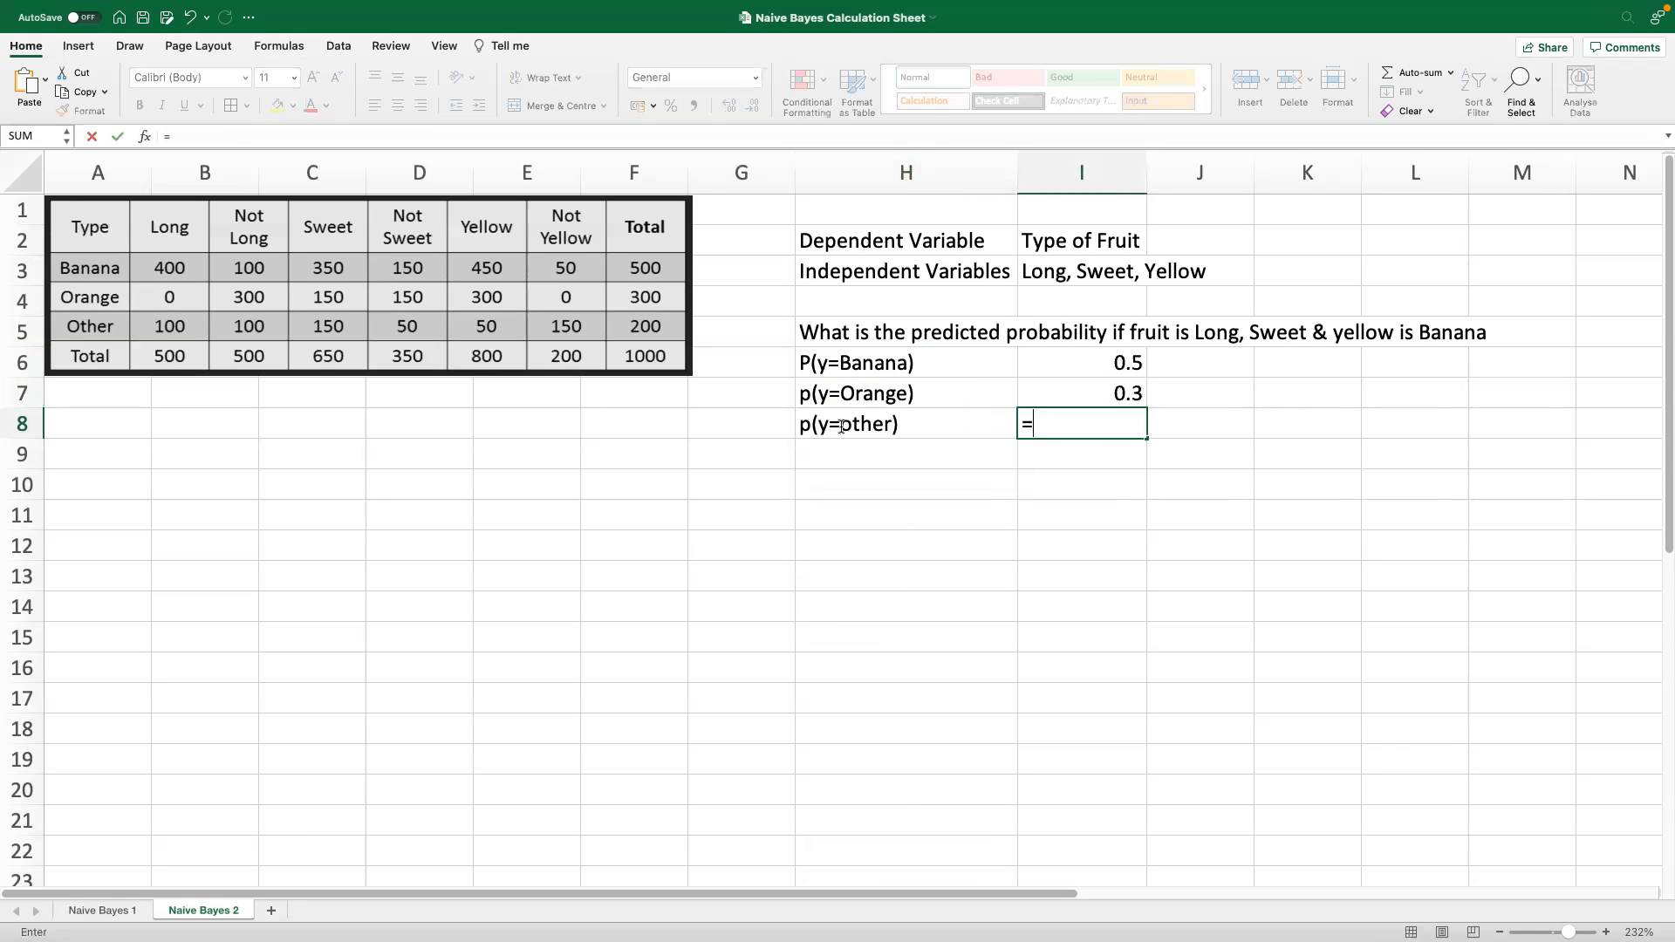
pyautogui.write('200/1000')
pyautogui.press('Return')
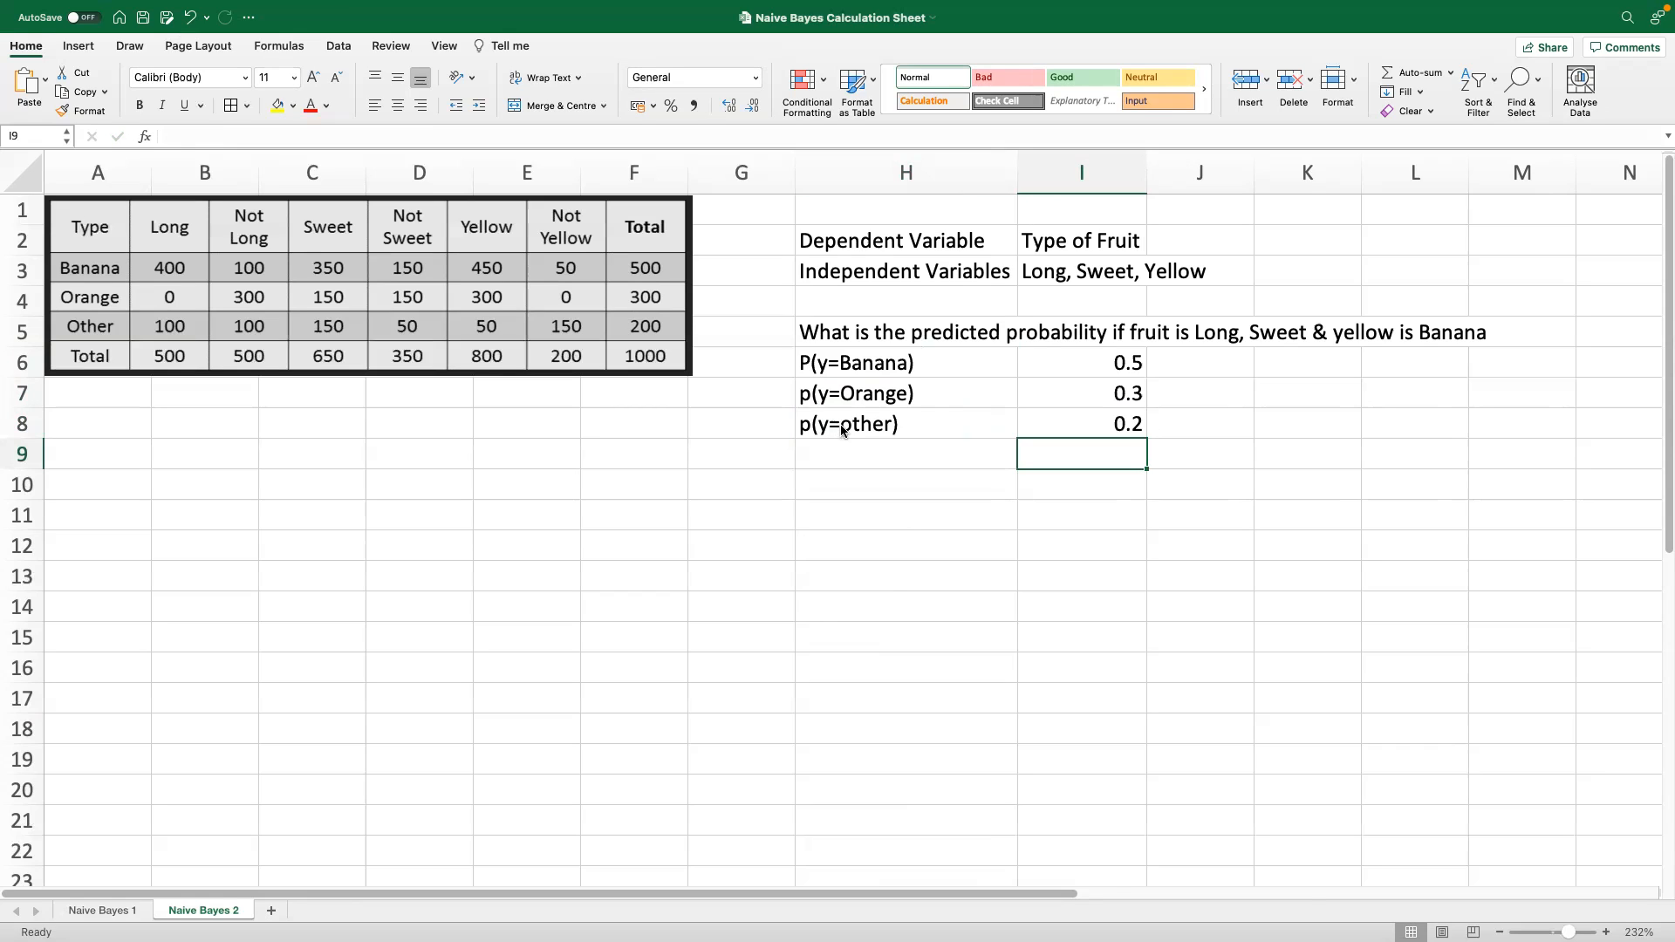
# Enter the label "p(X1=Long)" in H10, leaving row 9 blank
pyautogui.click(841, 480)
pyautogui.write('p*')
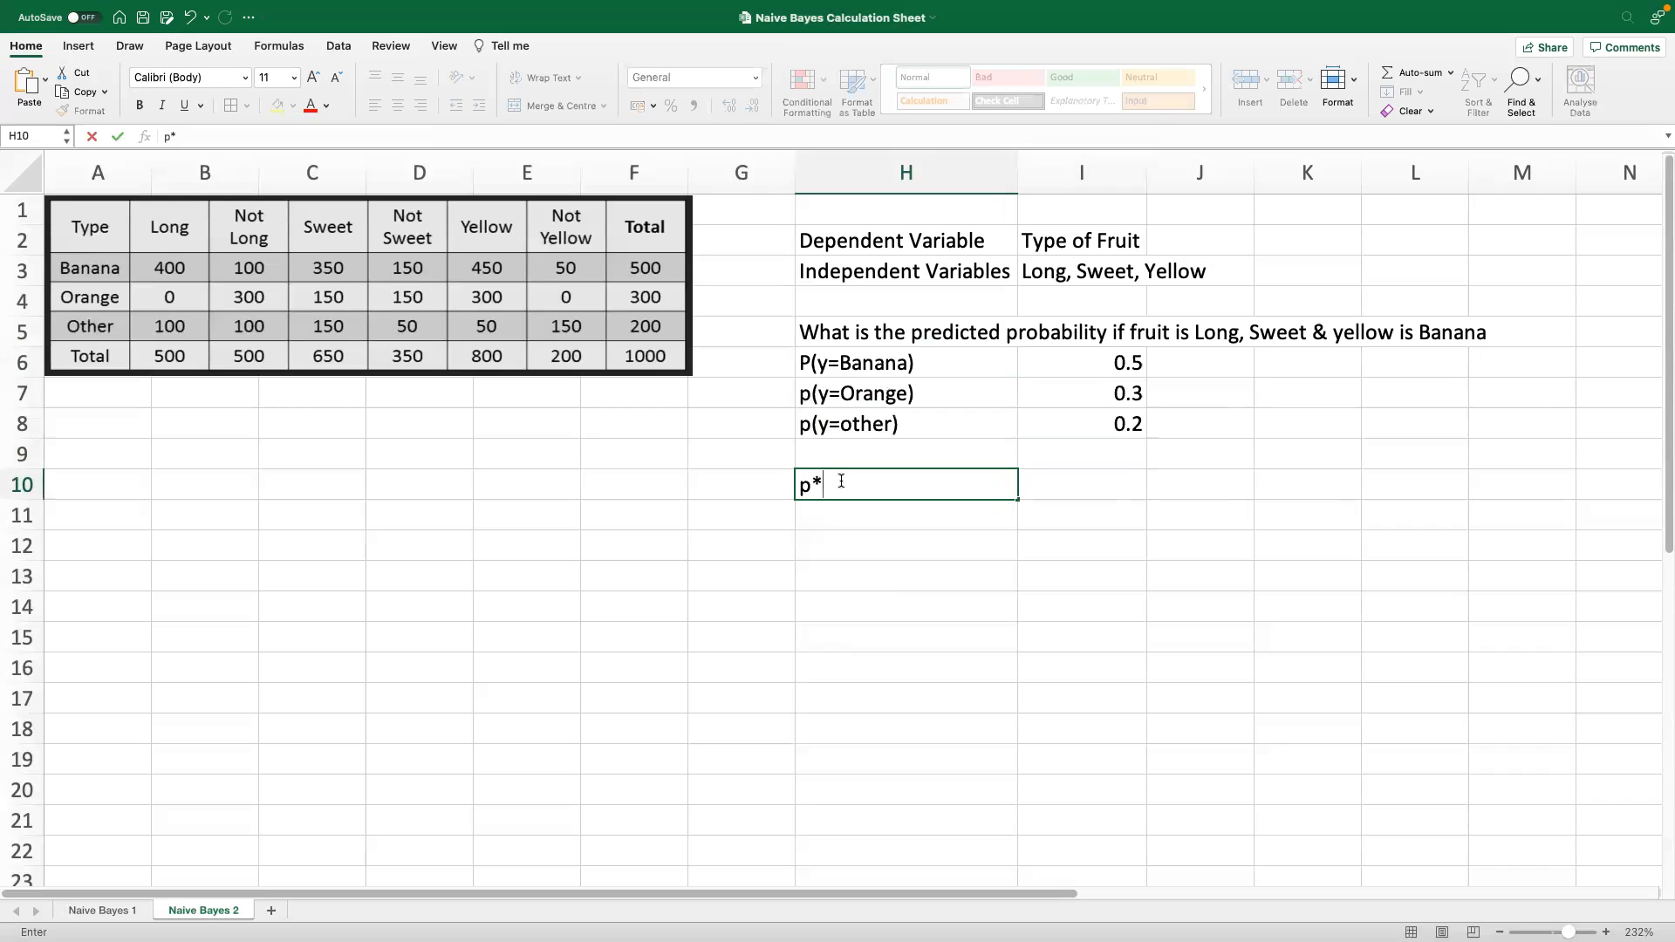
pyautogui.press('BackSpace')
pyautogui.write('(')
pyautogui.write('Long')
pyautogui.press('BackSpace')
pyautogui.press('BackSpace')
pyautogui.press('BackSpace')
pyautogui.press('BackSpace')
pyautogui.write('Banana')
pyautogui.press('BackSpace')
pyautogui.press('BackSpace')
pyautogui.press('BackSpace')
pyautogui.press('BackSpace')
pyautogui.press('BackSpace')
pyautogui.press('BackSpace')
pyautogui.write('X1=Long)')
pyautogui.press('Return')
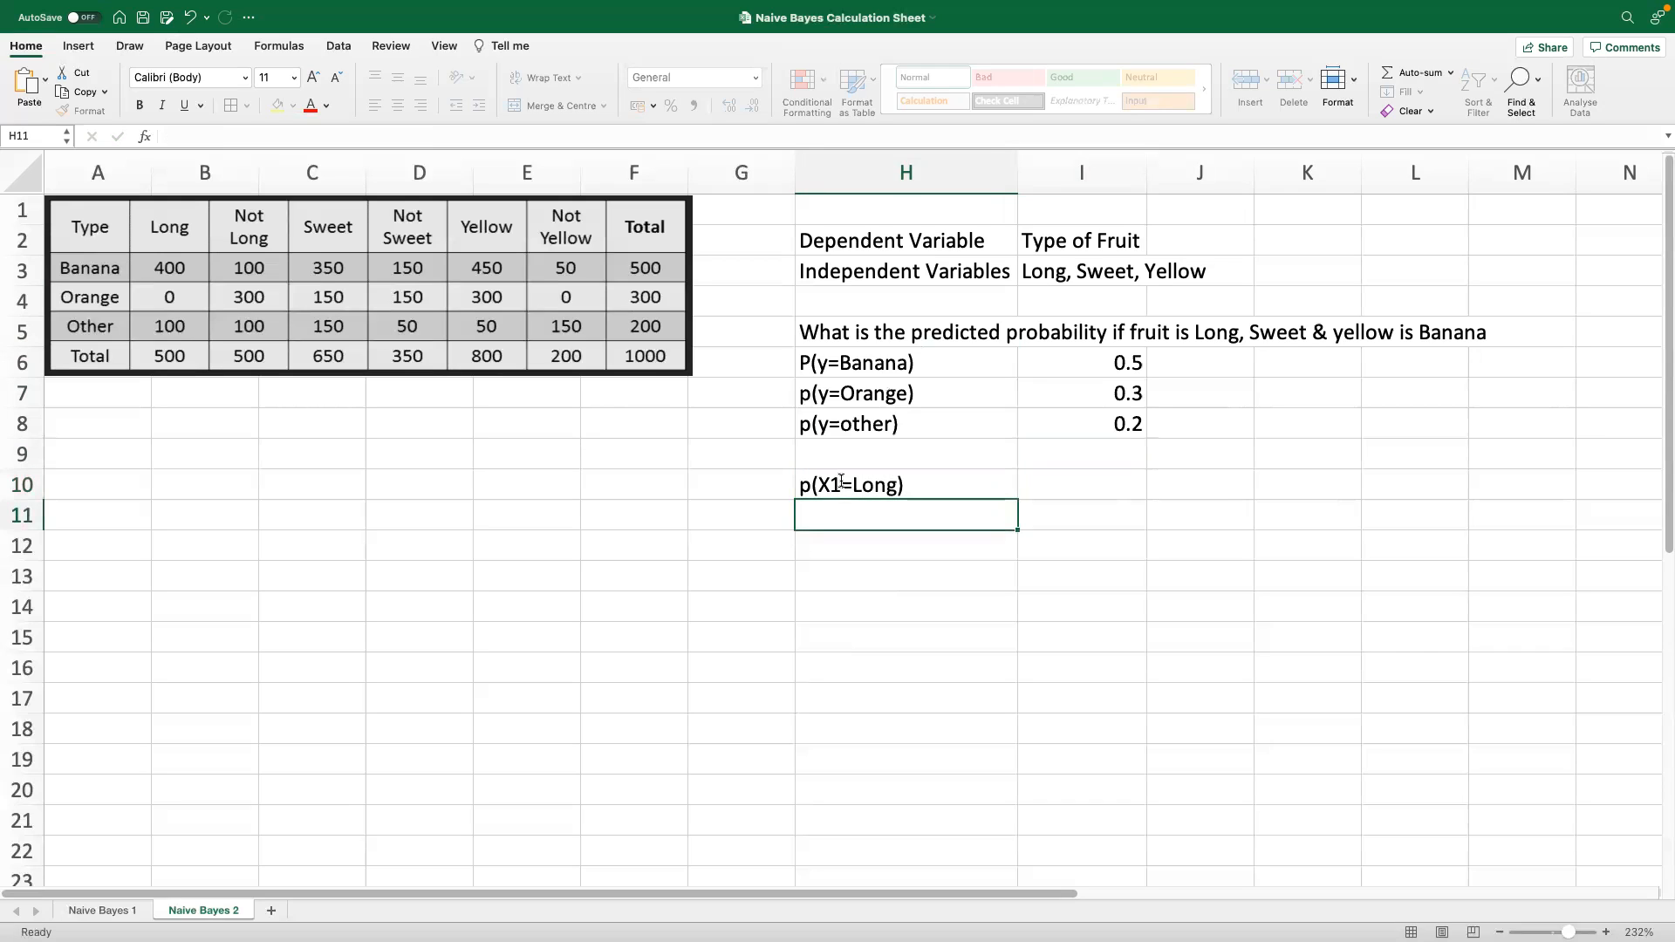
# Enter the probability of a long fruit in I10 as =500/1000
pyautogui.press('Right')
pyautogui.press('Up')
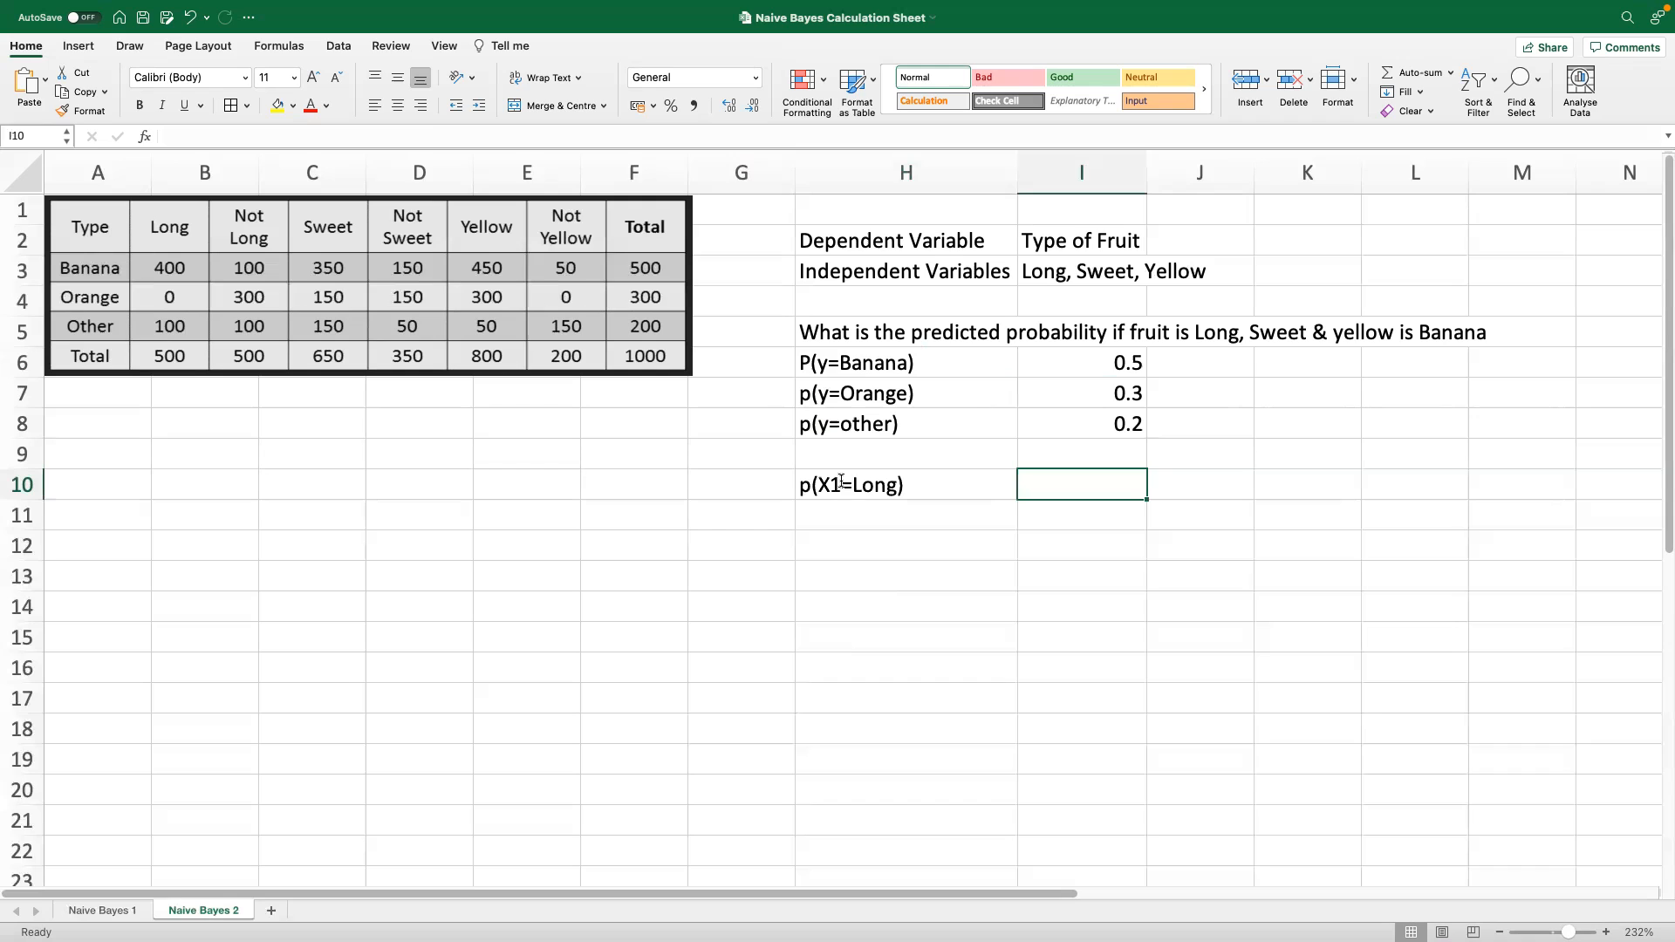
pyautogui.write('=50')
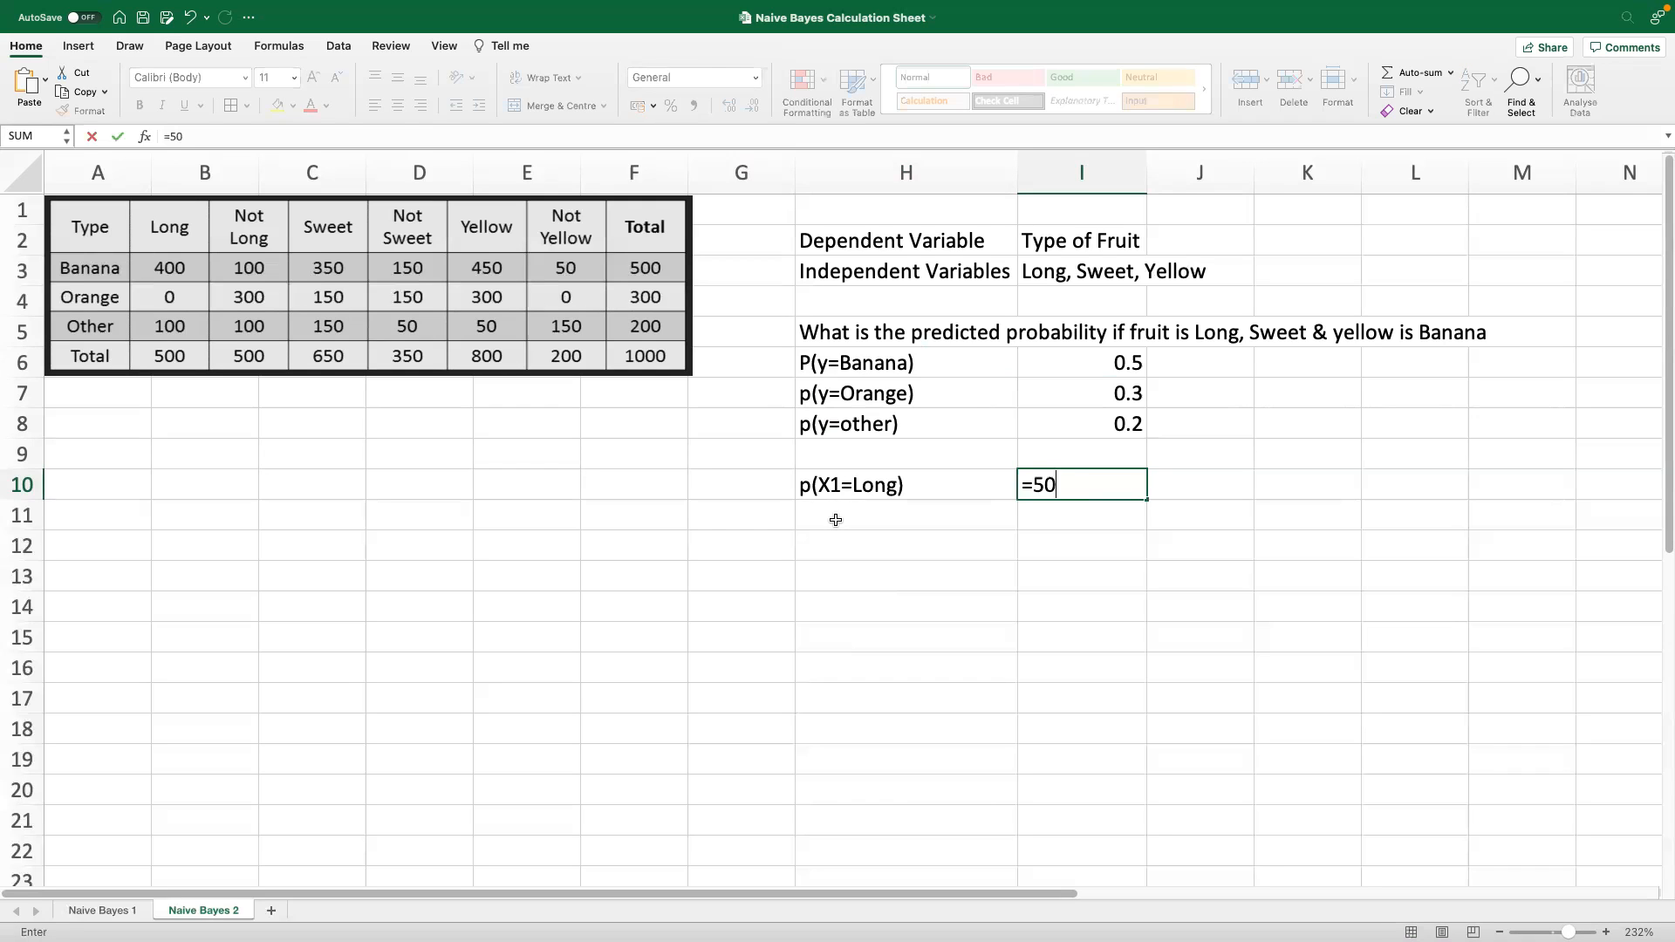
pyautogui.write('0/1000')
# Label H11 "p(X2=sweet)" and enter its probability in I11 as =650/1000
pyautogui.click(835, 518)
pyautogui.write('p(X')
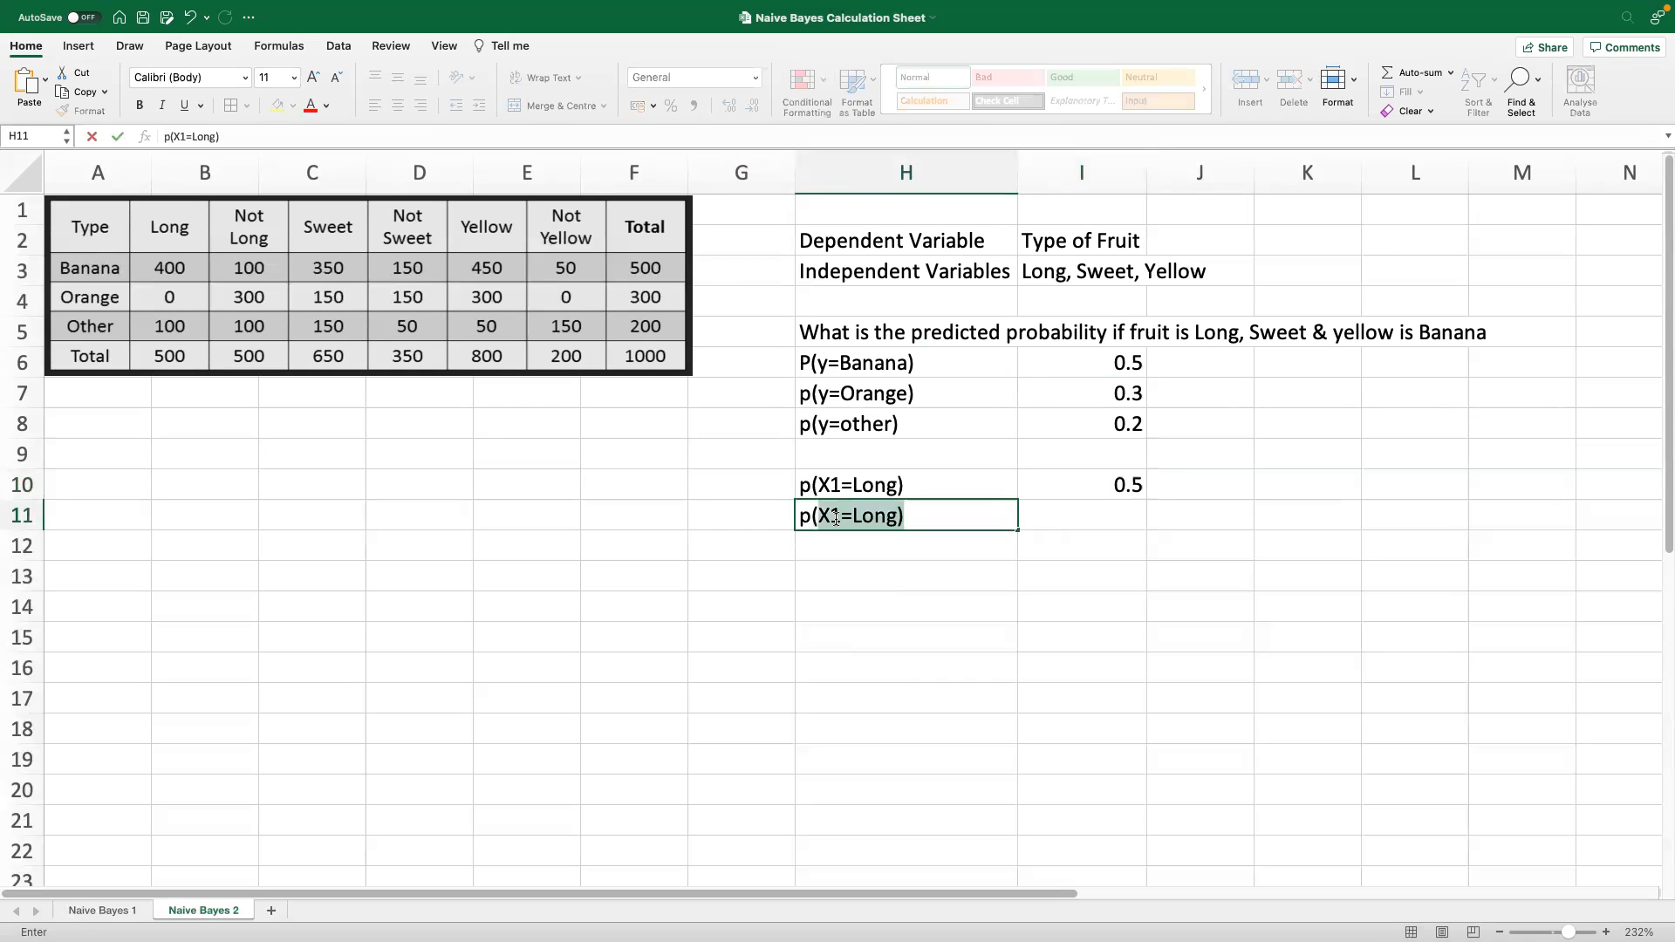
pyautogui.write('2')
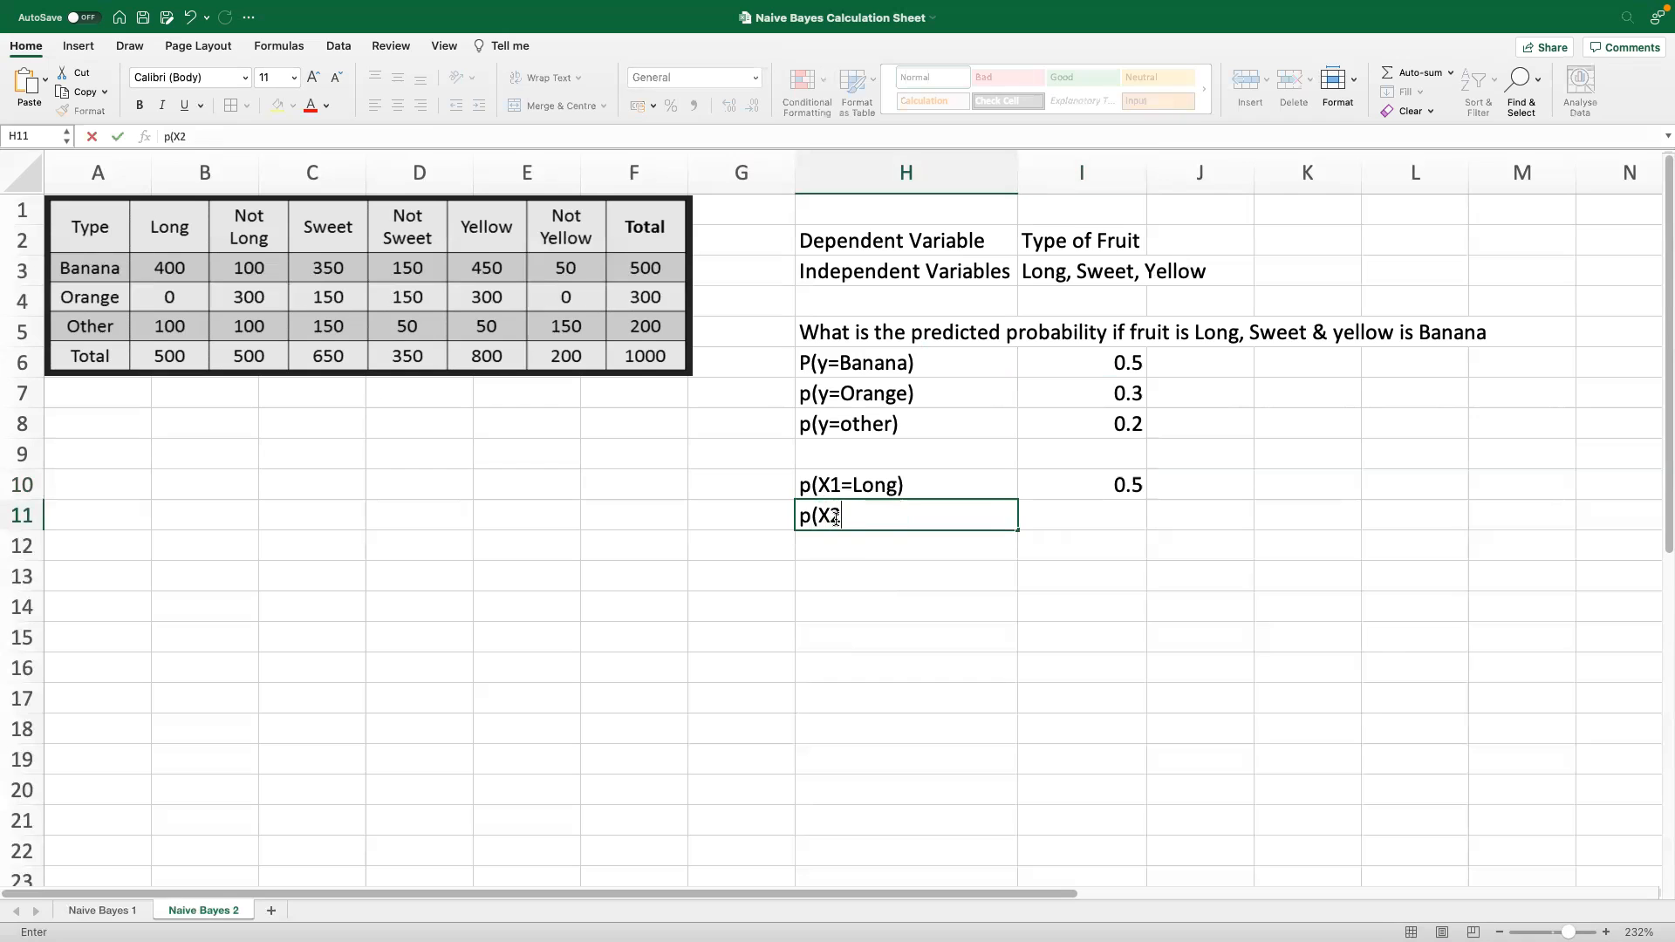
pyautogui.write('=sweet)')
pyautogui.press('Tab')
pyautogui.write('=')
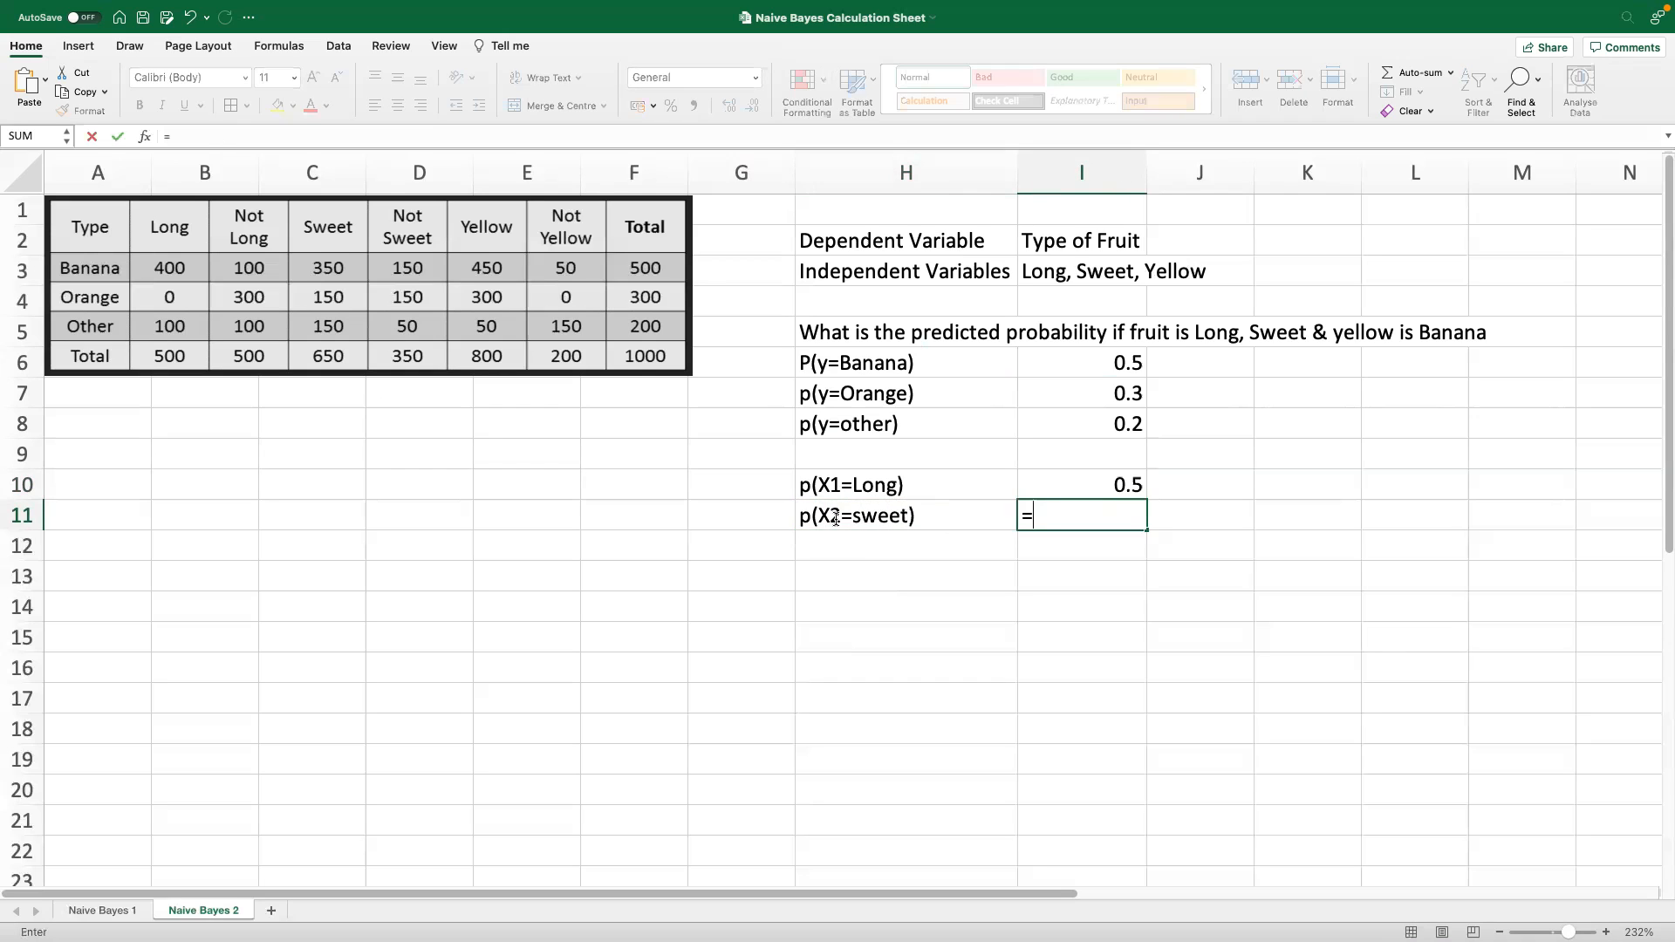
pyautogui.write('650/1000')
pyautogui.press('Return')
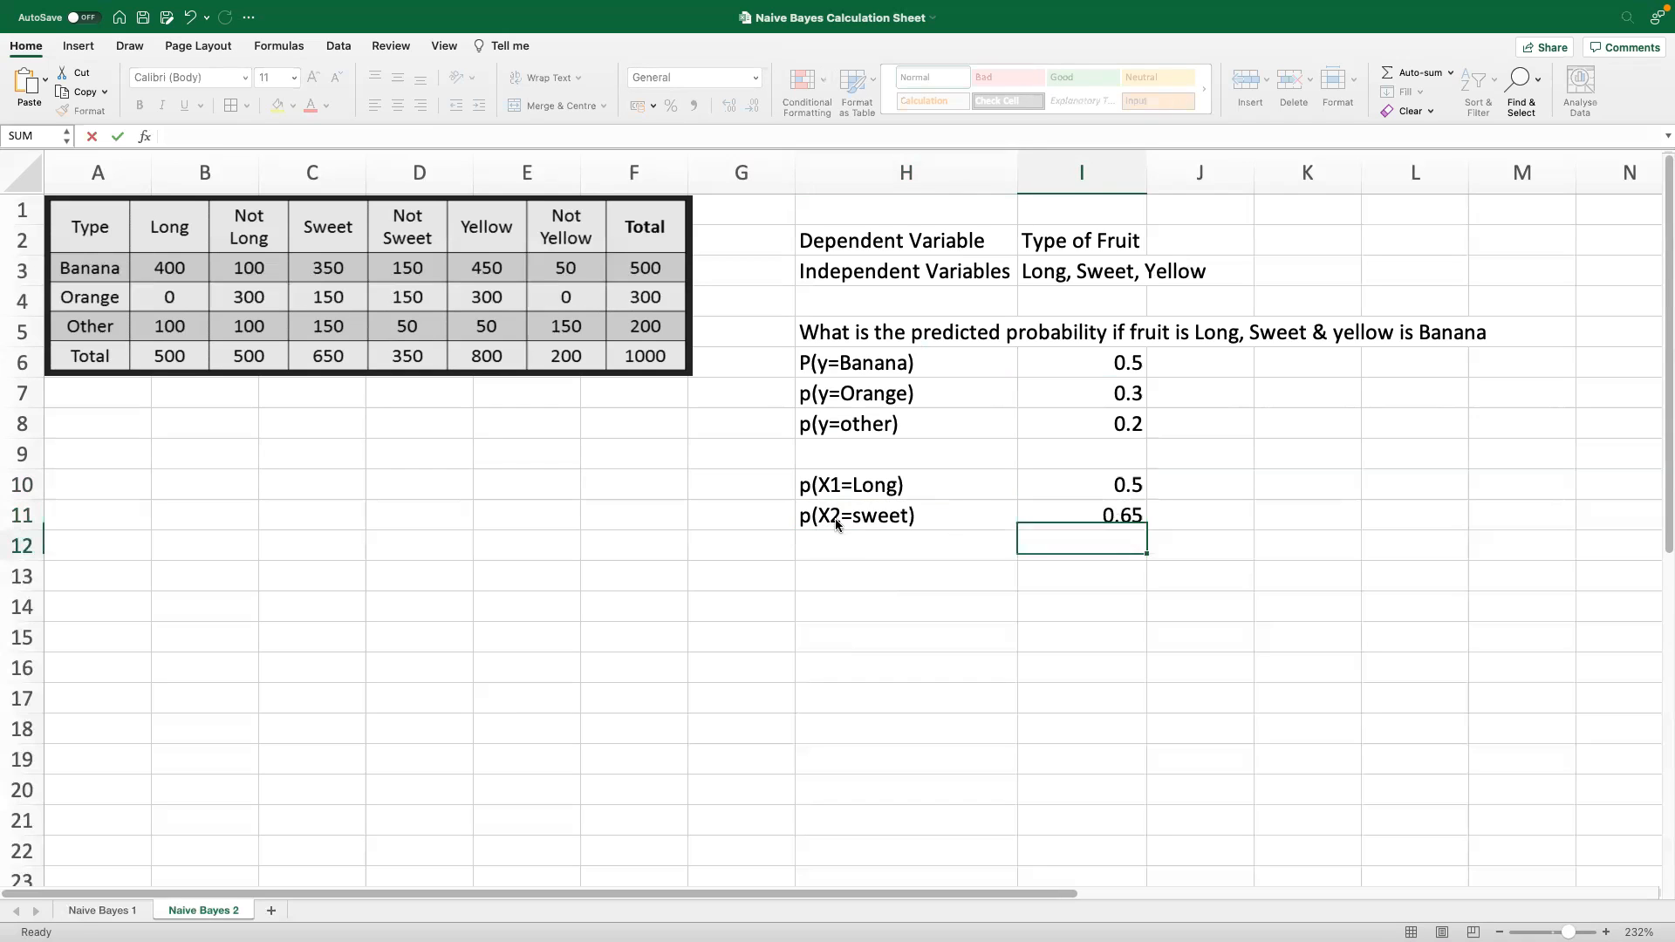
# Label H12 "p(X3=Yellow)" and enter its probability in I12 as =800/1000
pyautogui.press('Left')
pyautogui.write('p(')
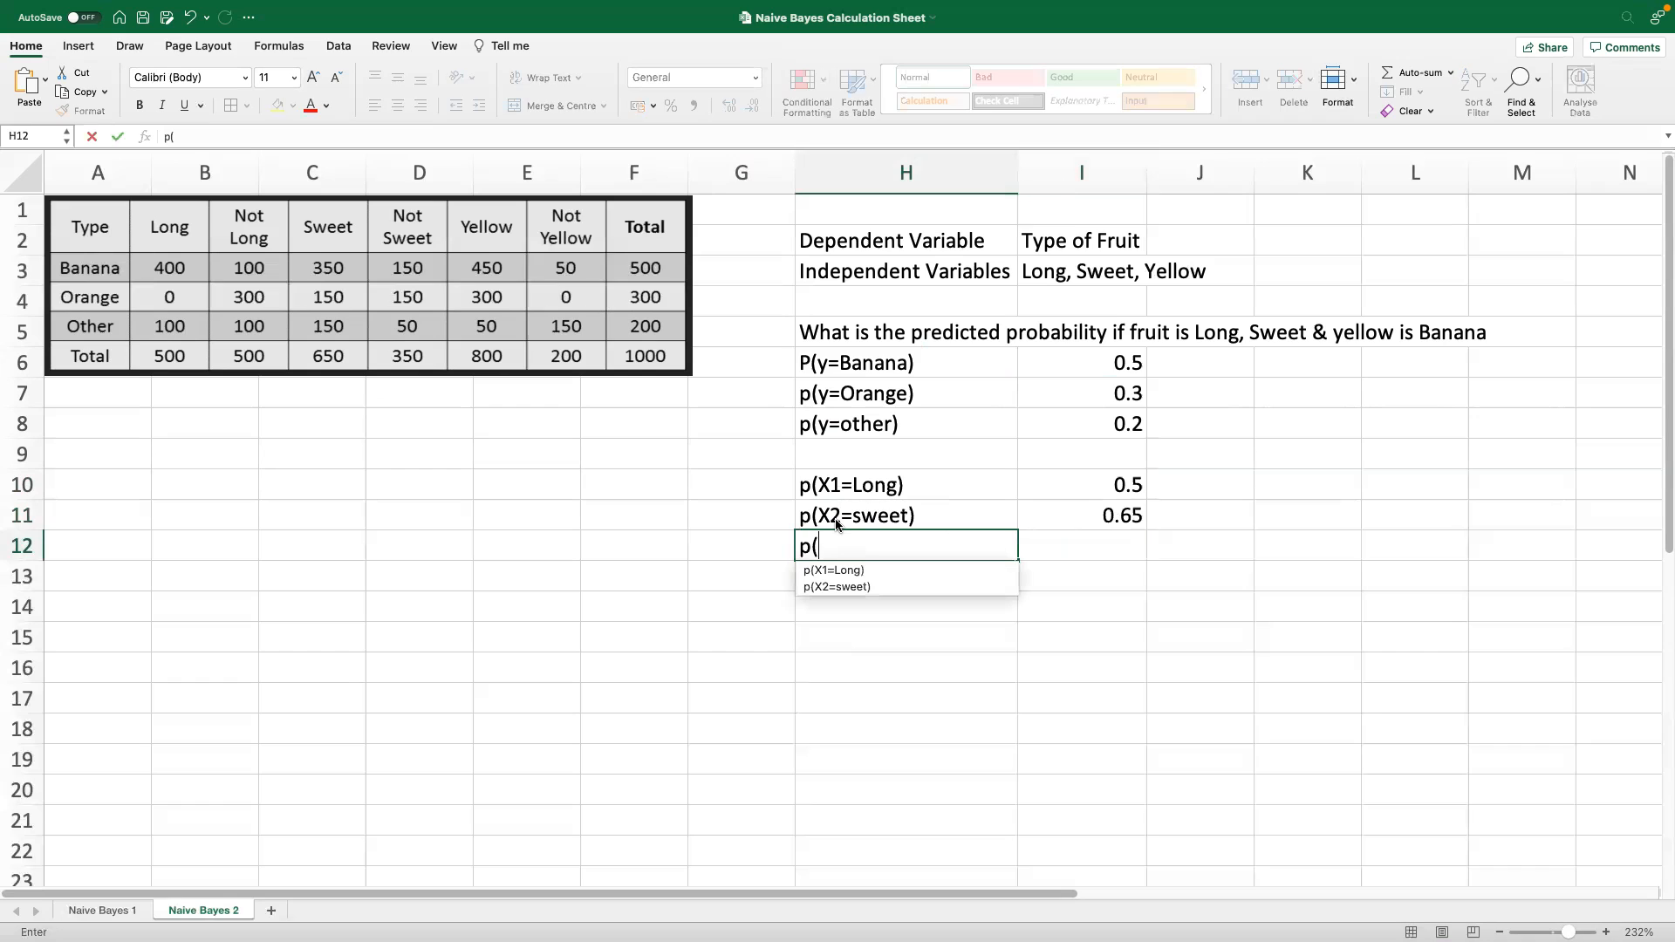
pyautogui.write('X3=')
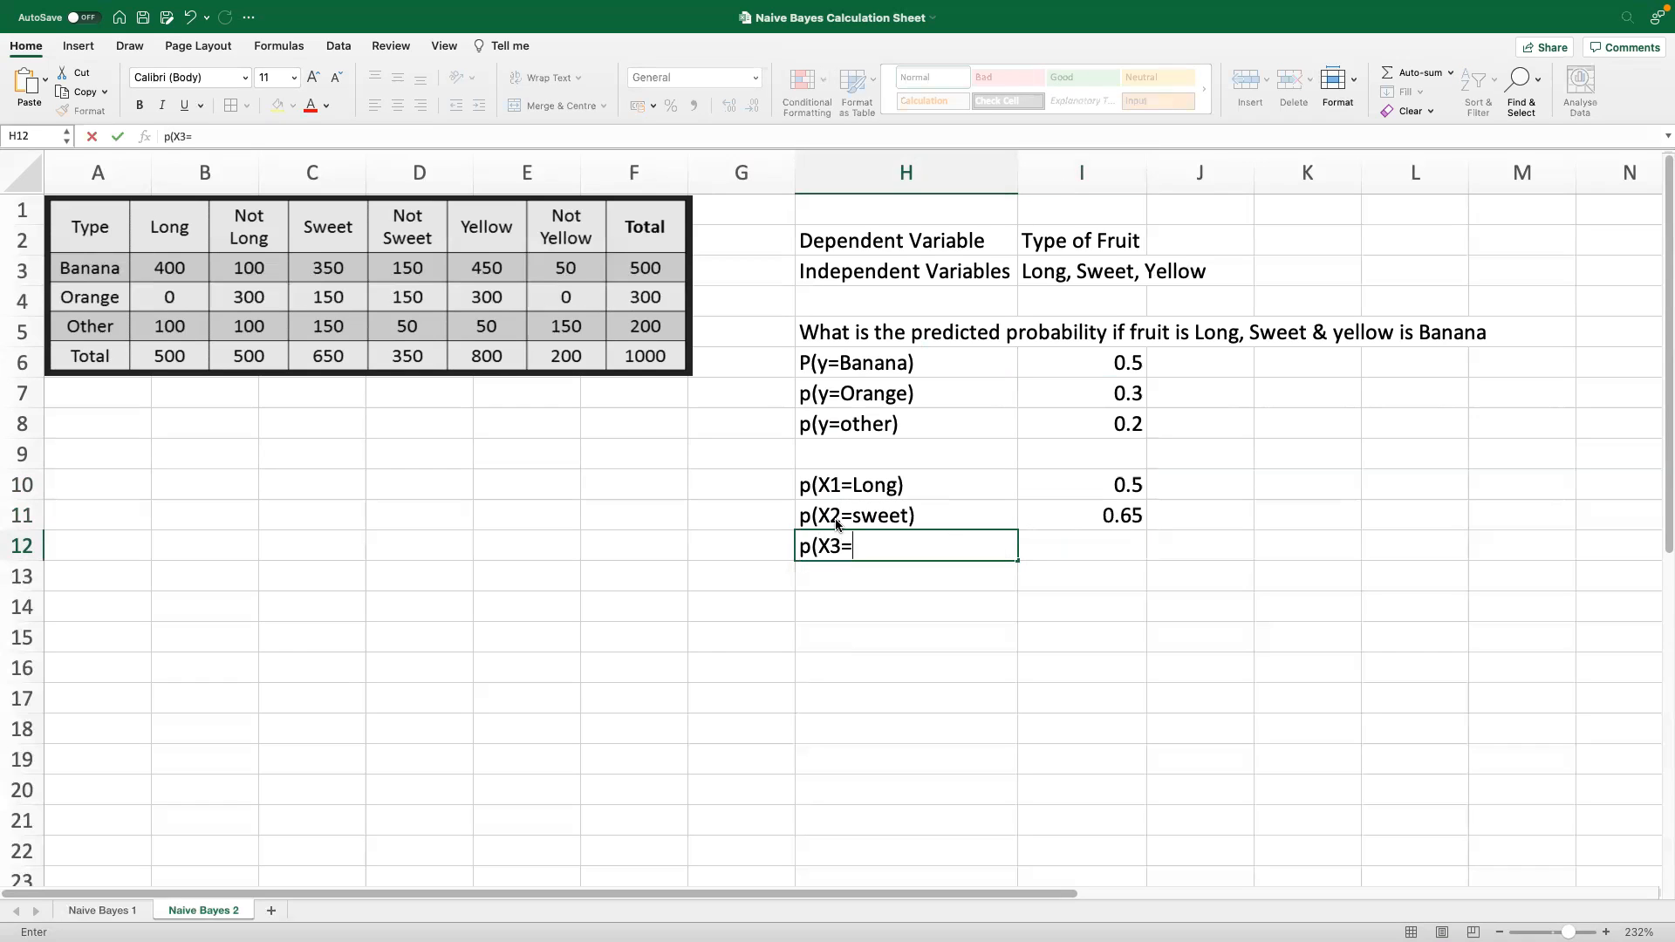
pyautogui.write('Yellow)')
pyautogui.press('Tab')
pyautogui.write('=')
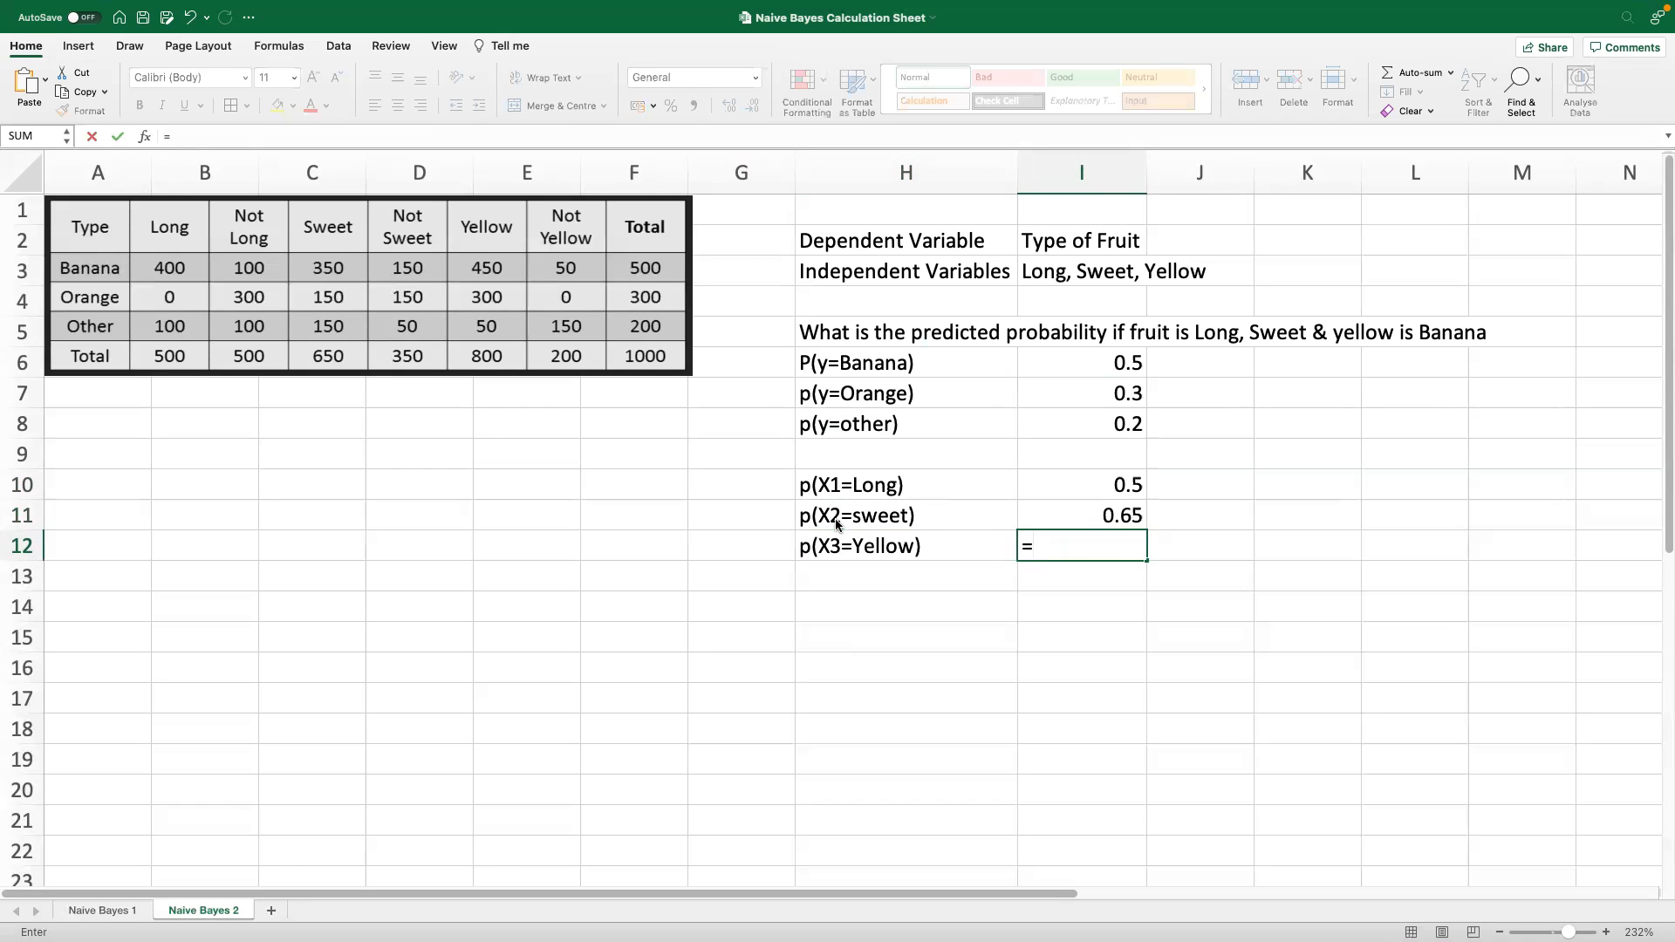
pyautogui.write('800/1000')
pyautogui.press('Return')
# Enter the conditional probability label "P(X1=Long|Banana)" in H14, leaving row 13 blank
pyautogui.click(848, 606)
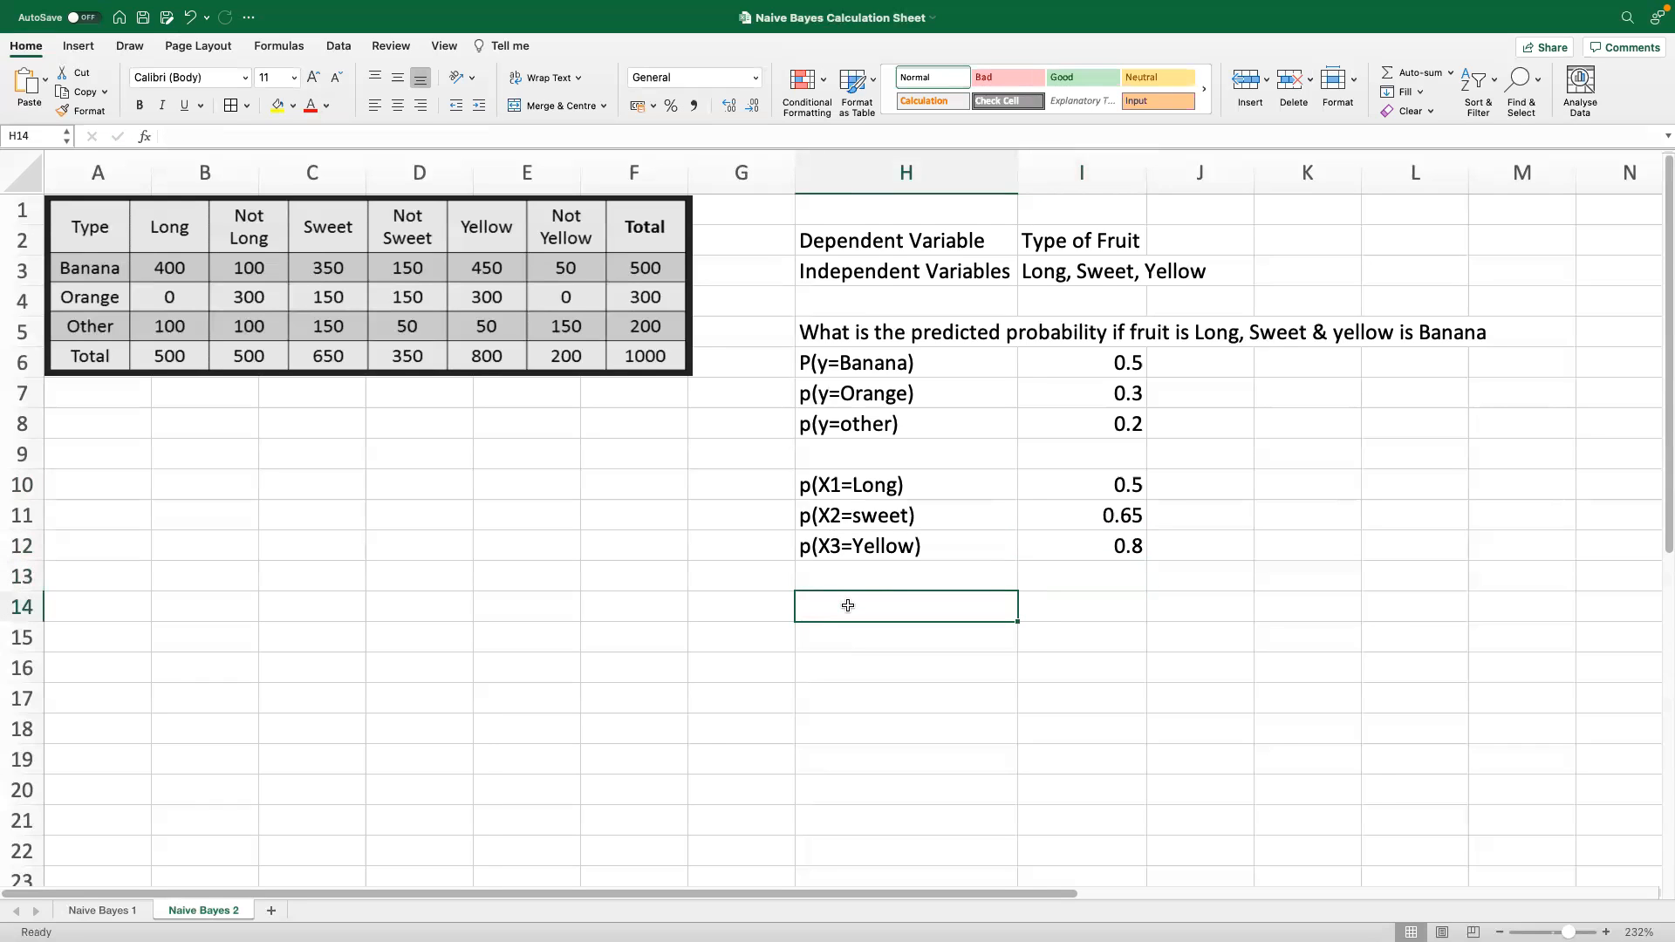
pyautogui.write('P(')
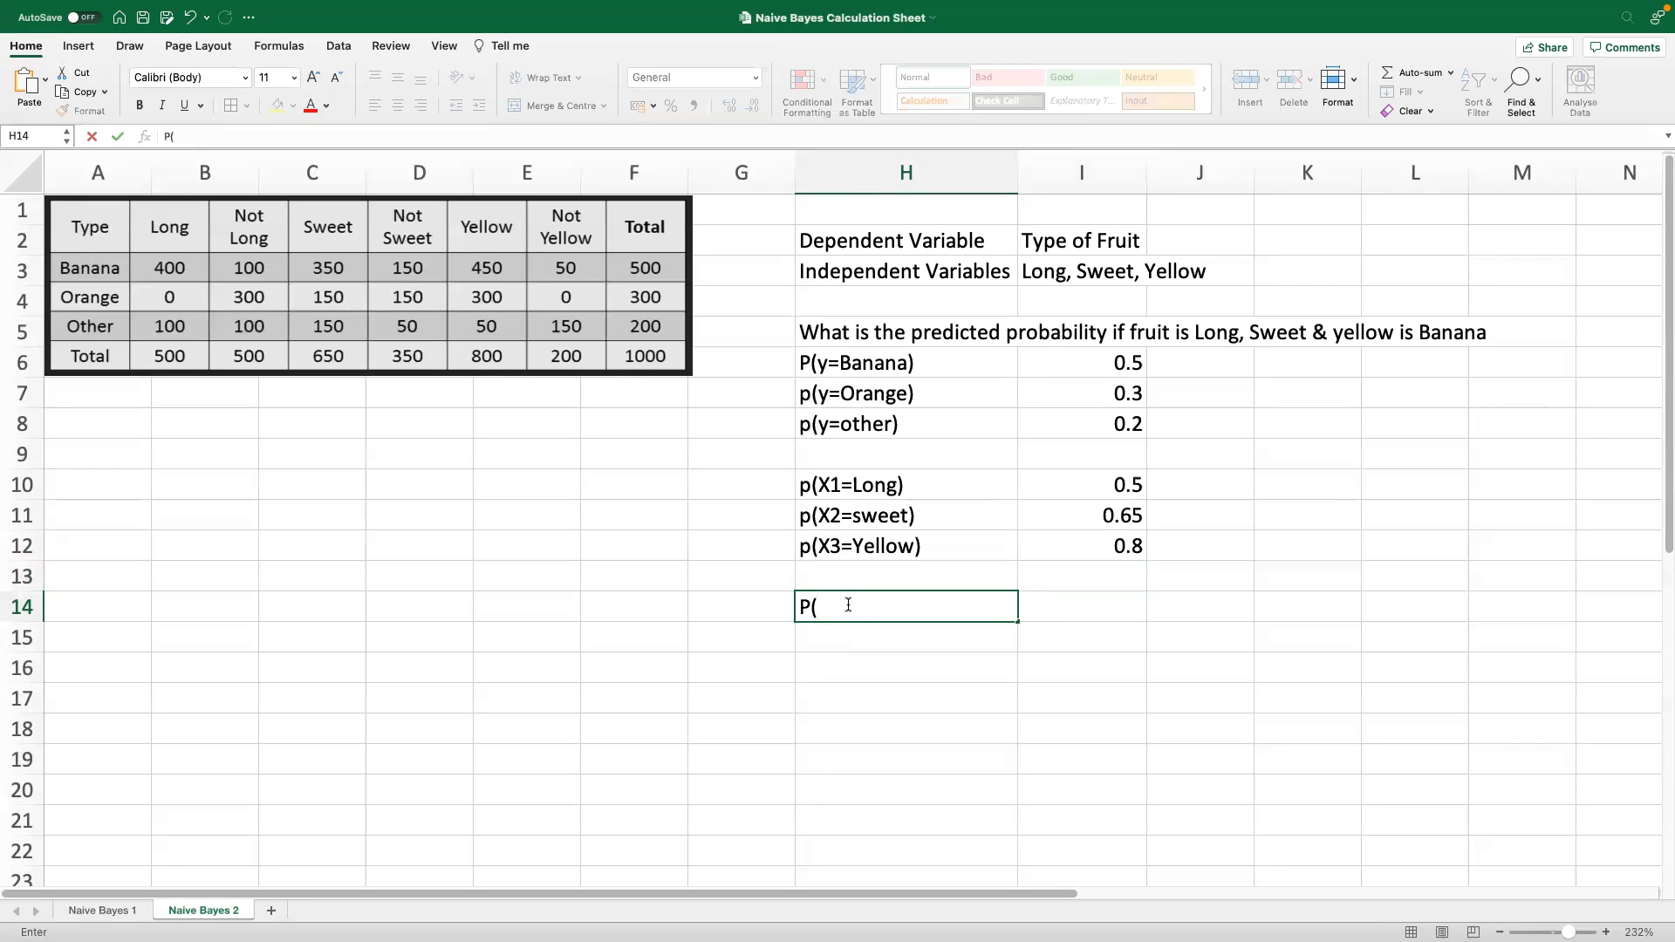
pyautogui.write('X1=Long|Gbanan')
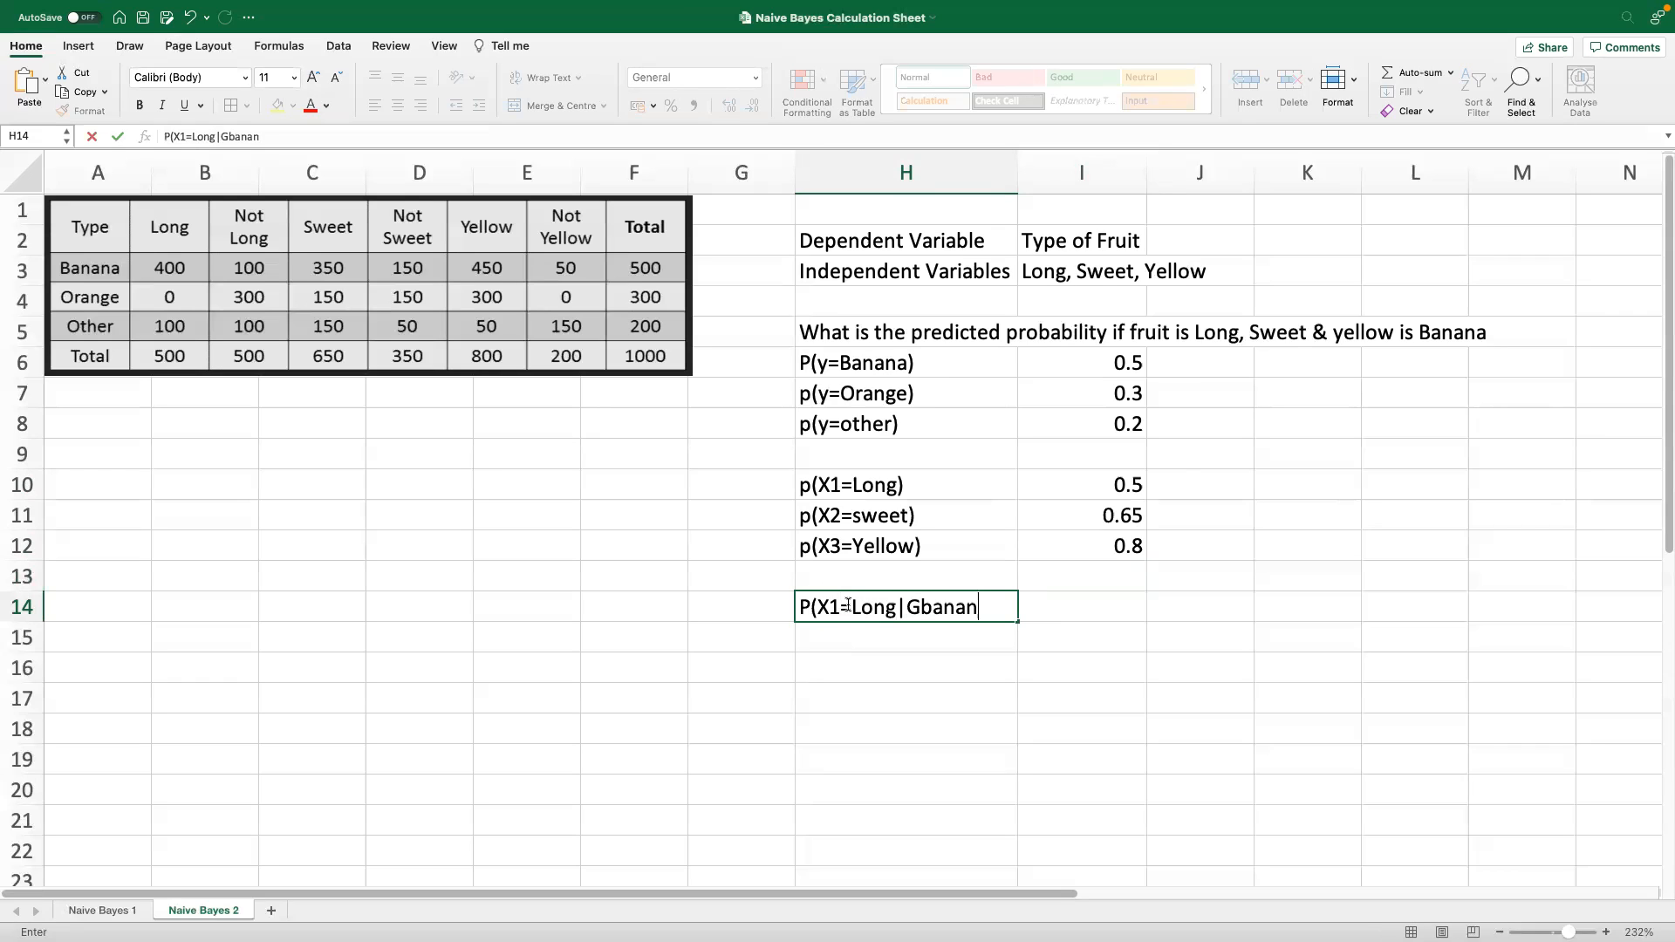
pyautogui.press('BackSpace')
pyautogui.press('BackSpace')
pyautogui.press('BackSpace')
pyautogui.press('BackSpace')
pyautogui.press('BackSpace')
pyautogui.press('BackSpace')
pyautogui.write('Banana)')
pyautogui.press('Tab')
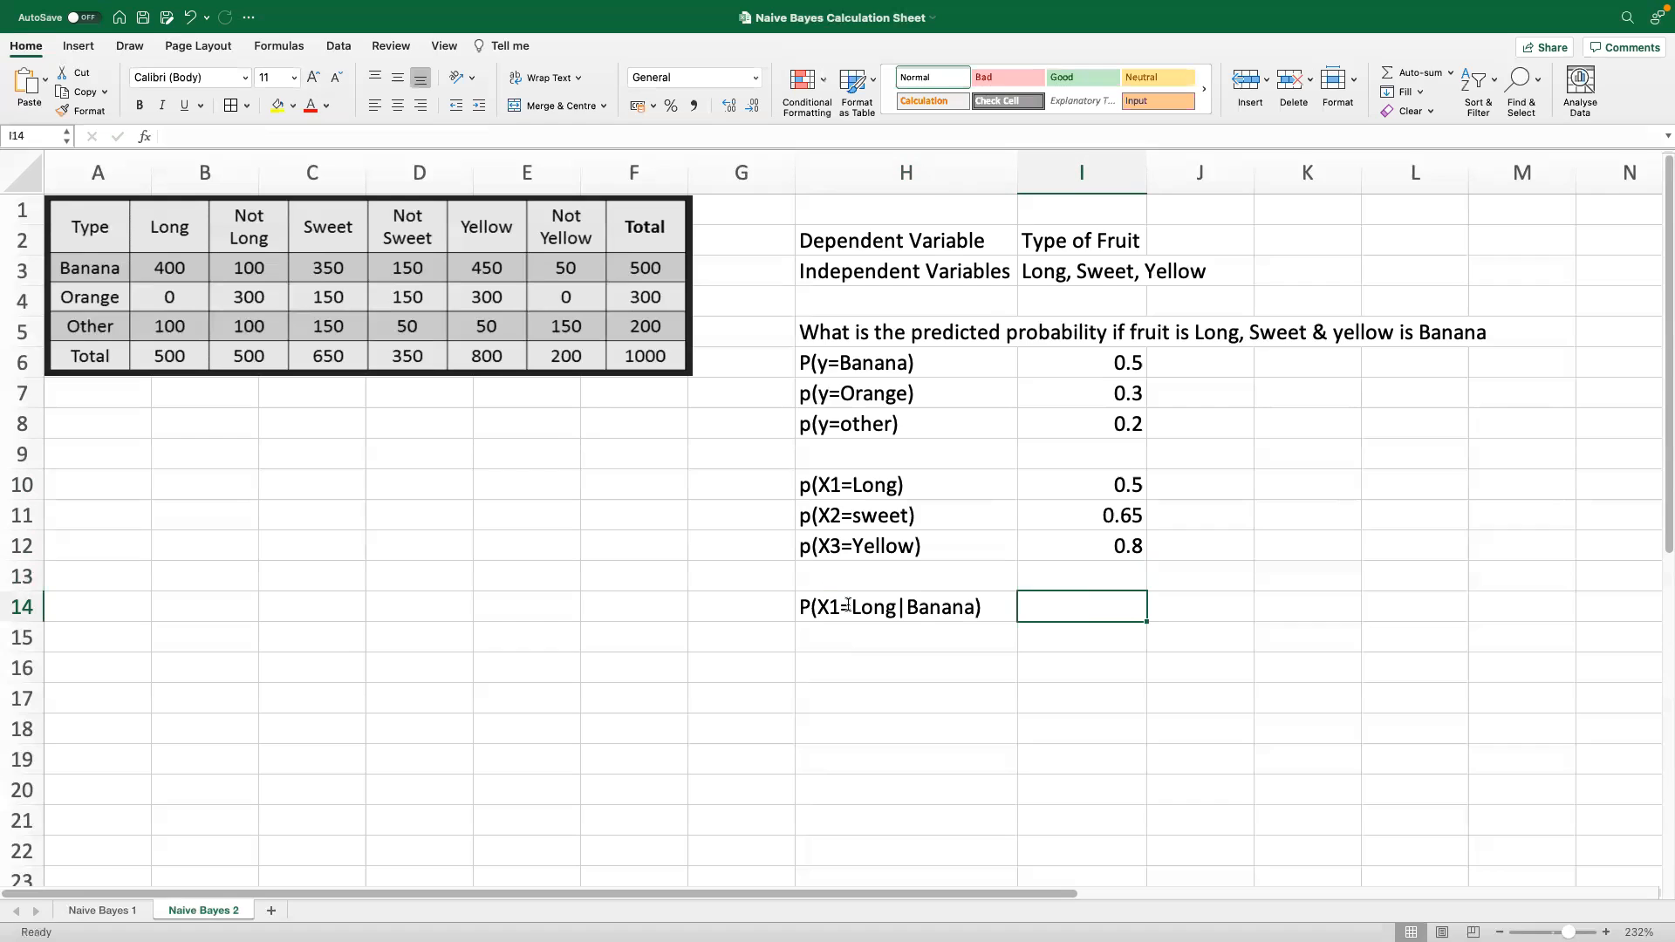
# Enter the probability of long given banana in I14 as =400/500
pyautogui.write('=')
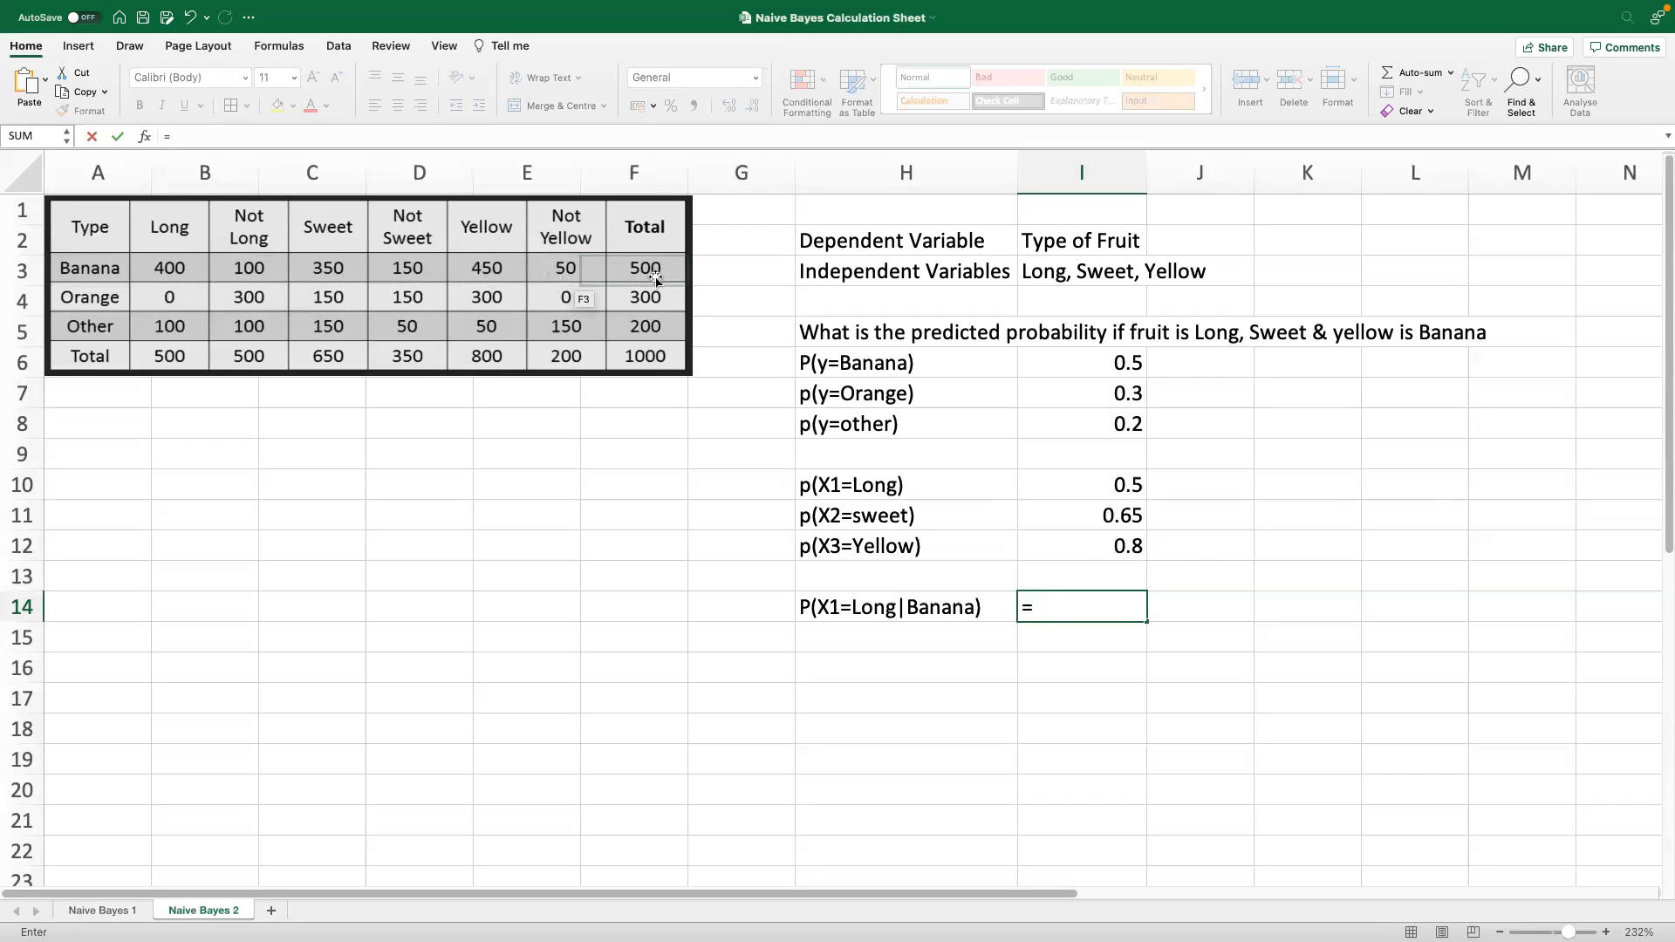
pyautogui.write('40')
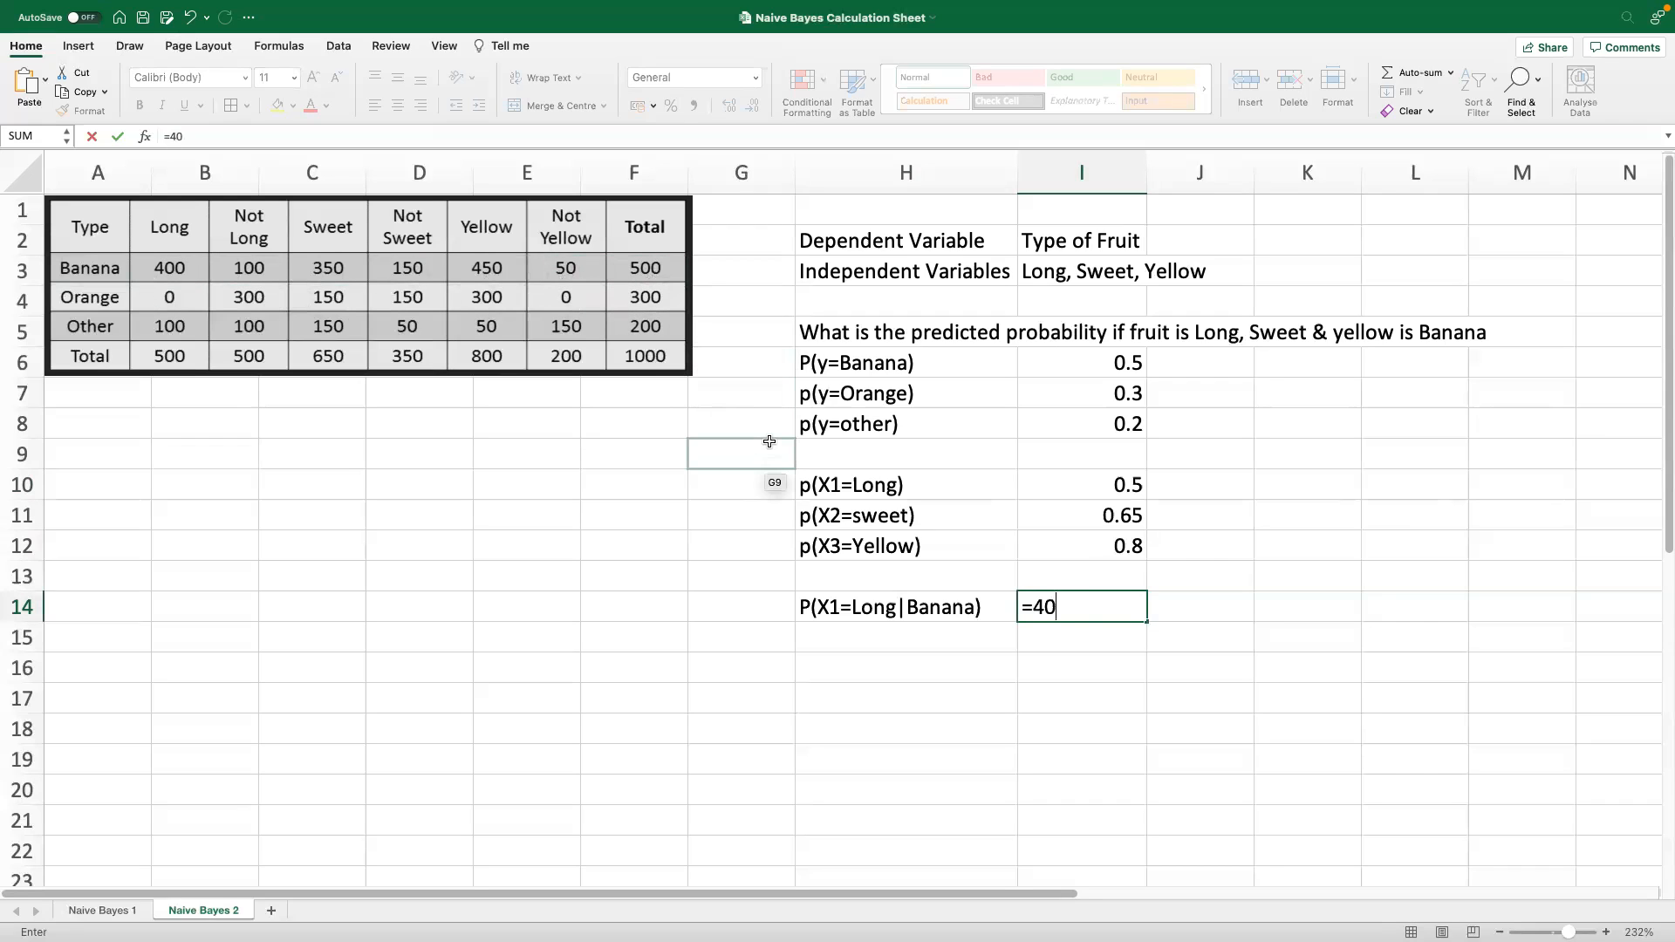
pyautogui.write('0/500')
pyautogui.press('Return')
# Label H15 "p(X1=Sweet|Banana)" and enter its conditional probability in I15 as =350/500
pyautogui.press('Left')
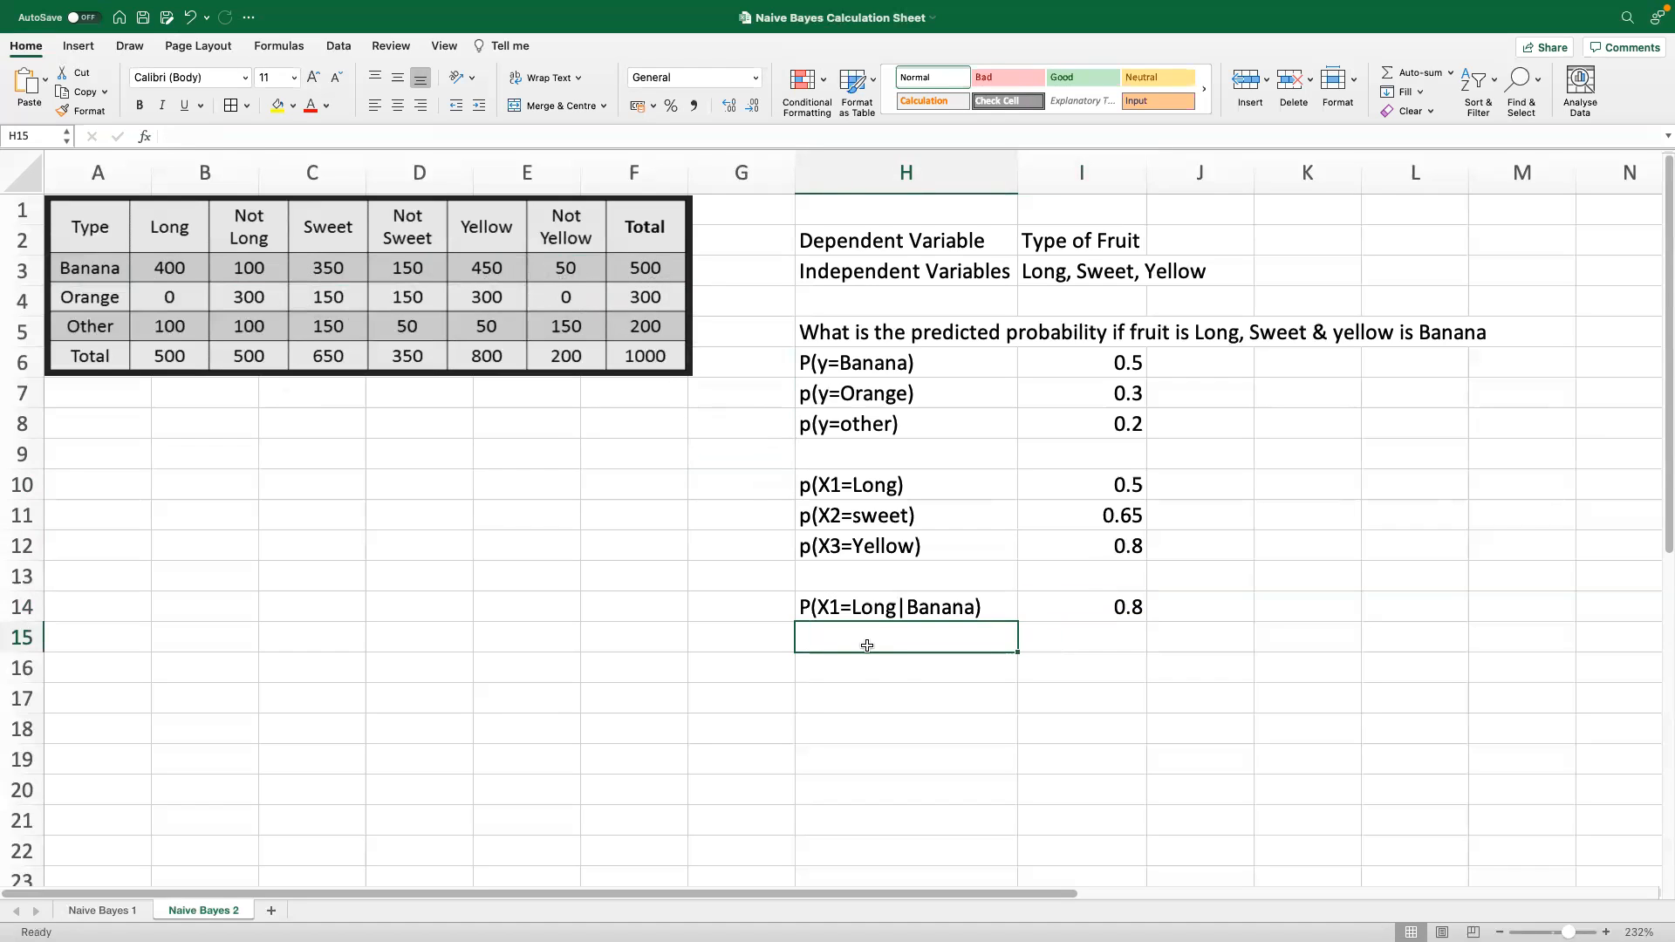
pyautogui.write('p(X1=')
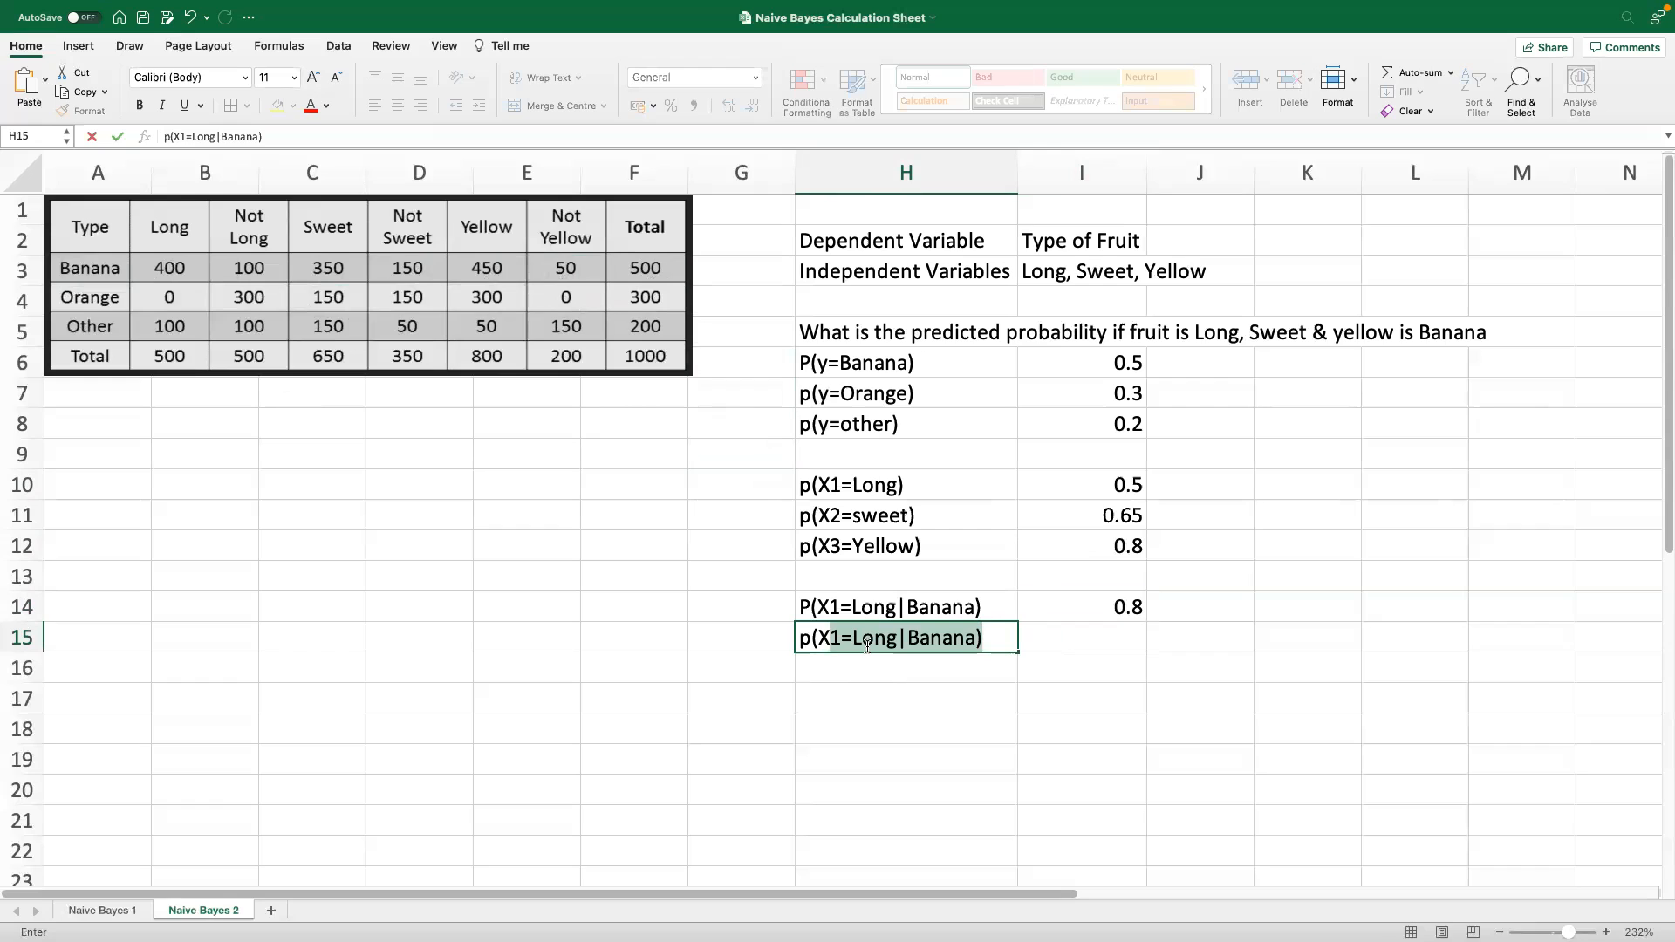
pyautogui.write('L')
pyautogui.write('Sweet')
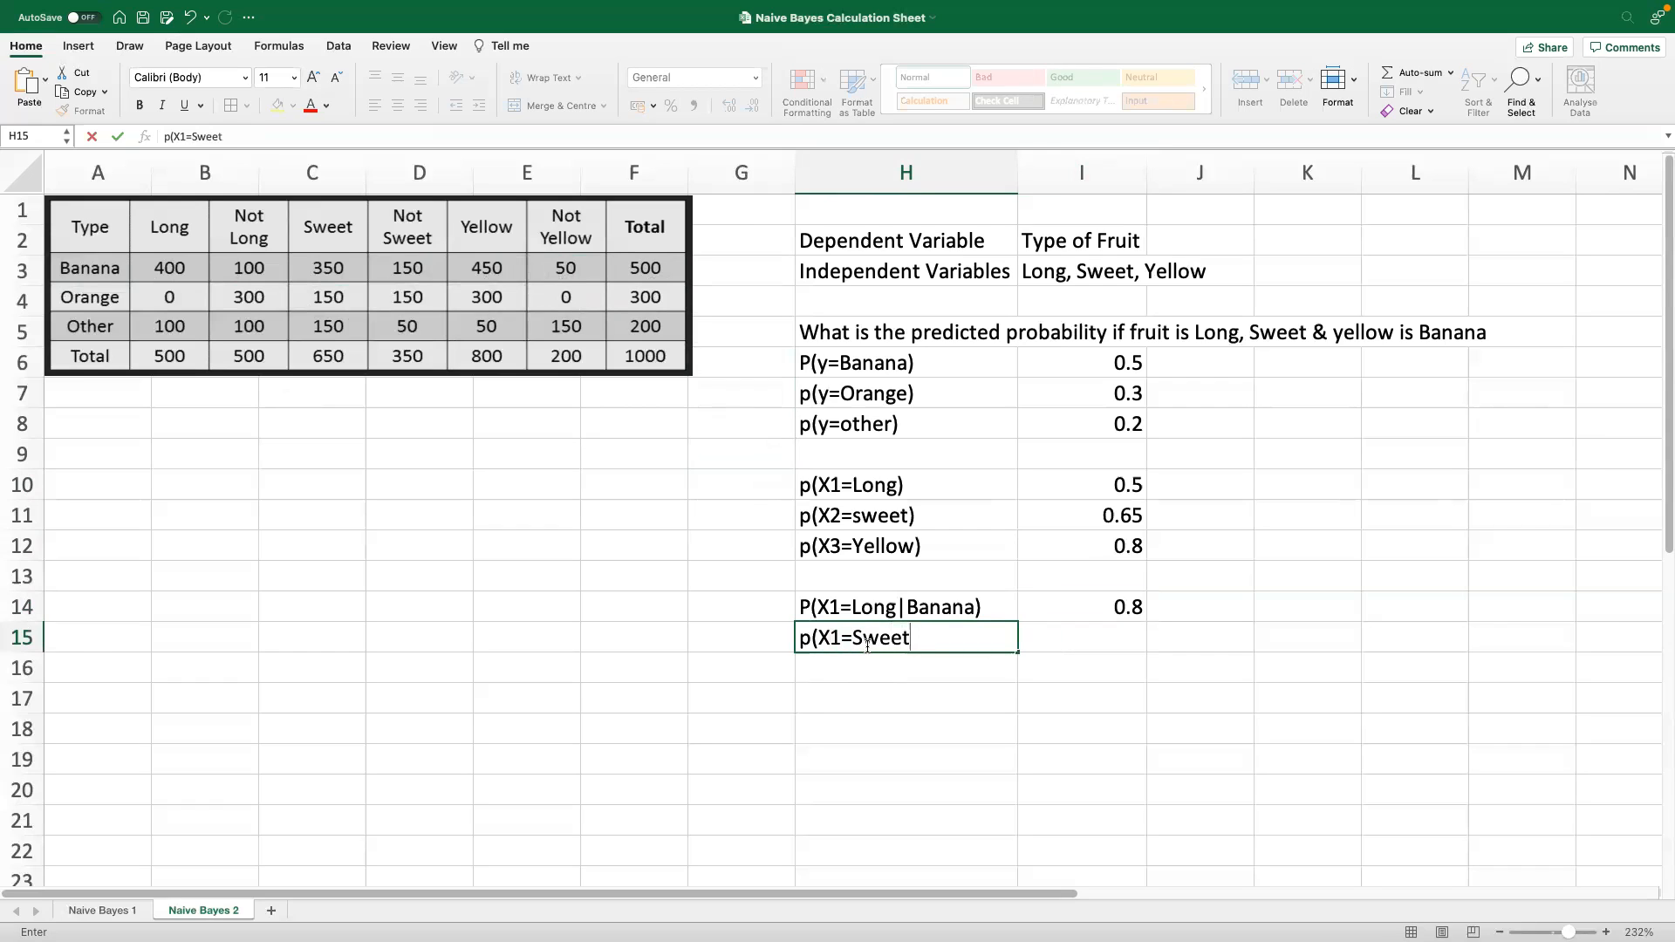
pyautogui.write('|Banana)')
pyautogui.click(1087, 668)
pyautogui.click(1101, 636)
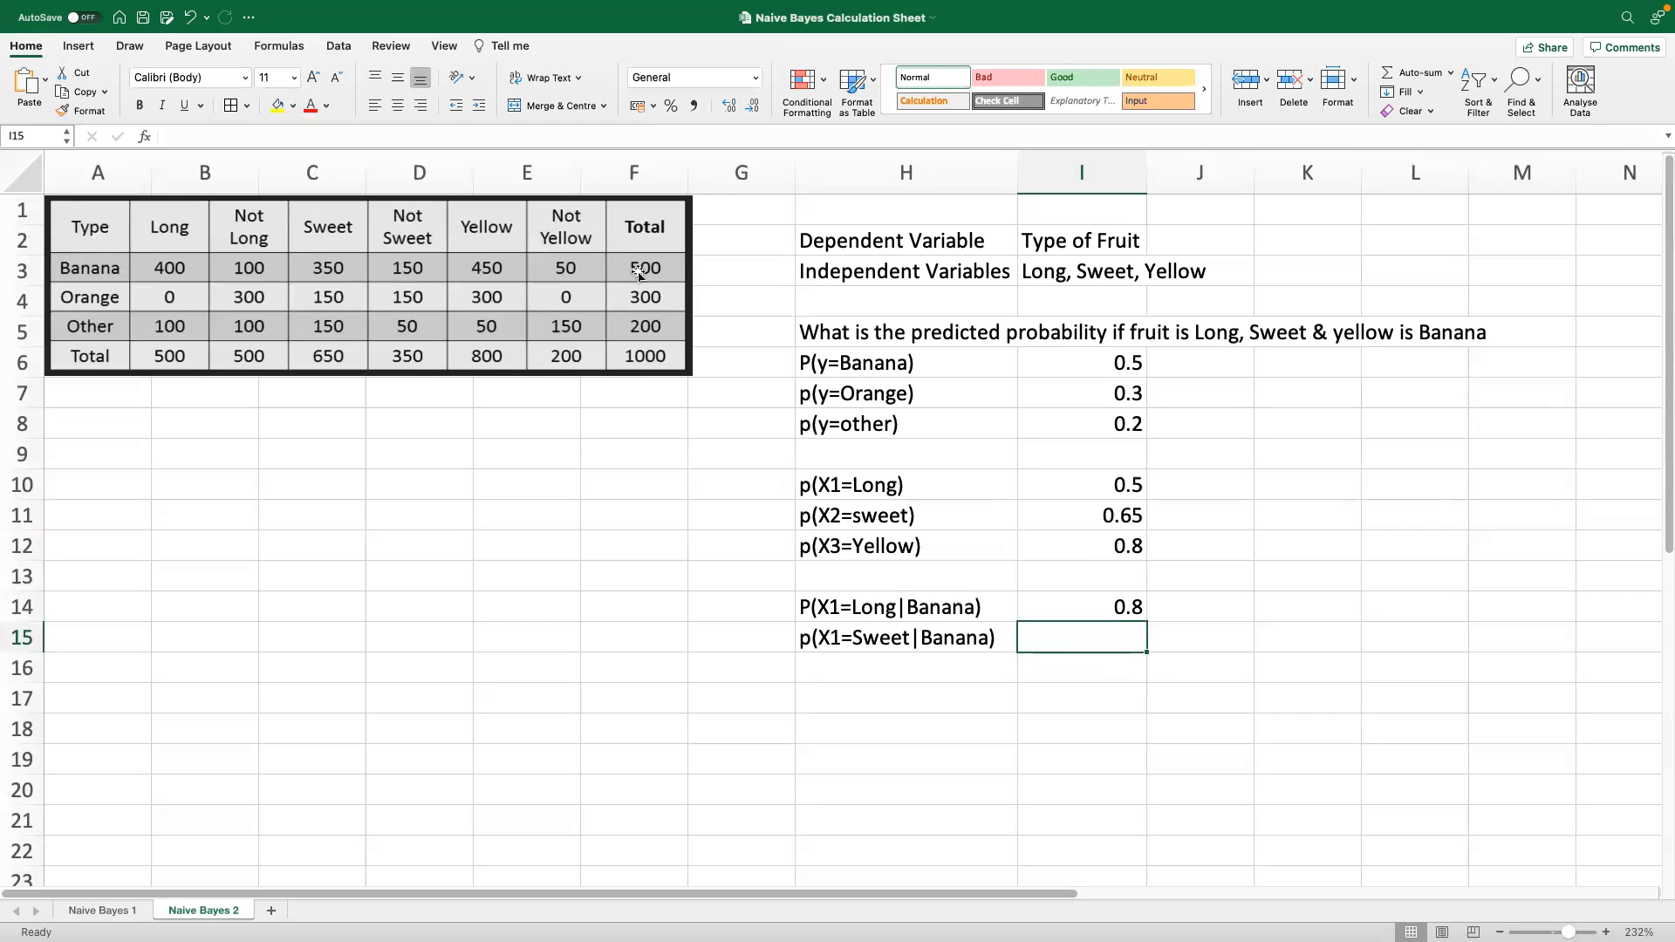
pyautogui.write('=350')
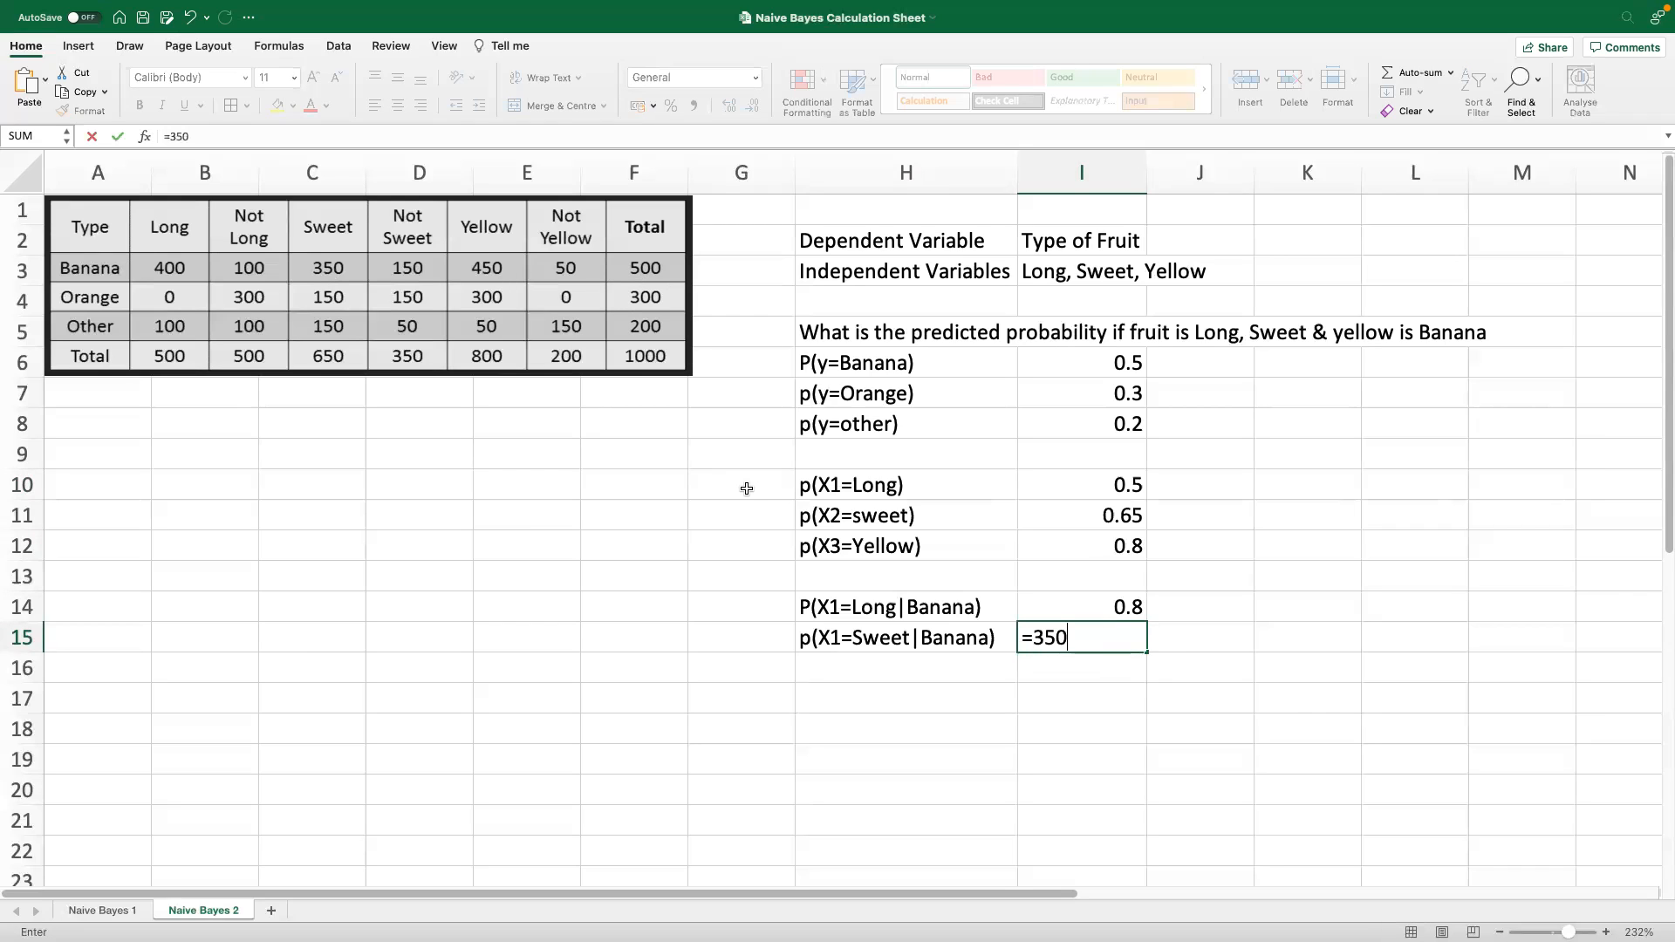
pyautogui.write('/500')
pyautogui.press('Return')
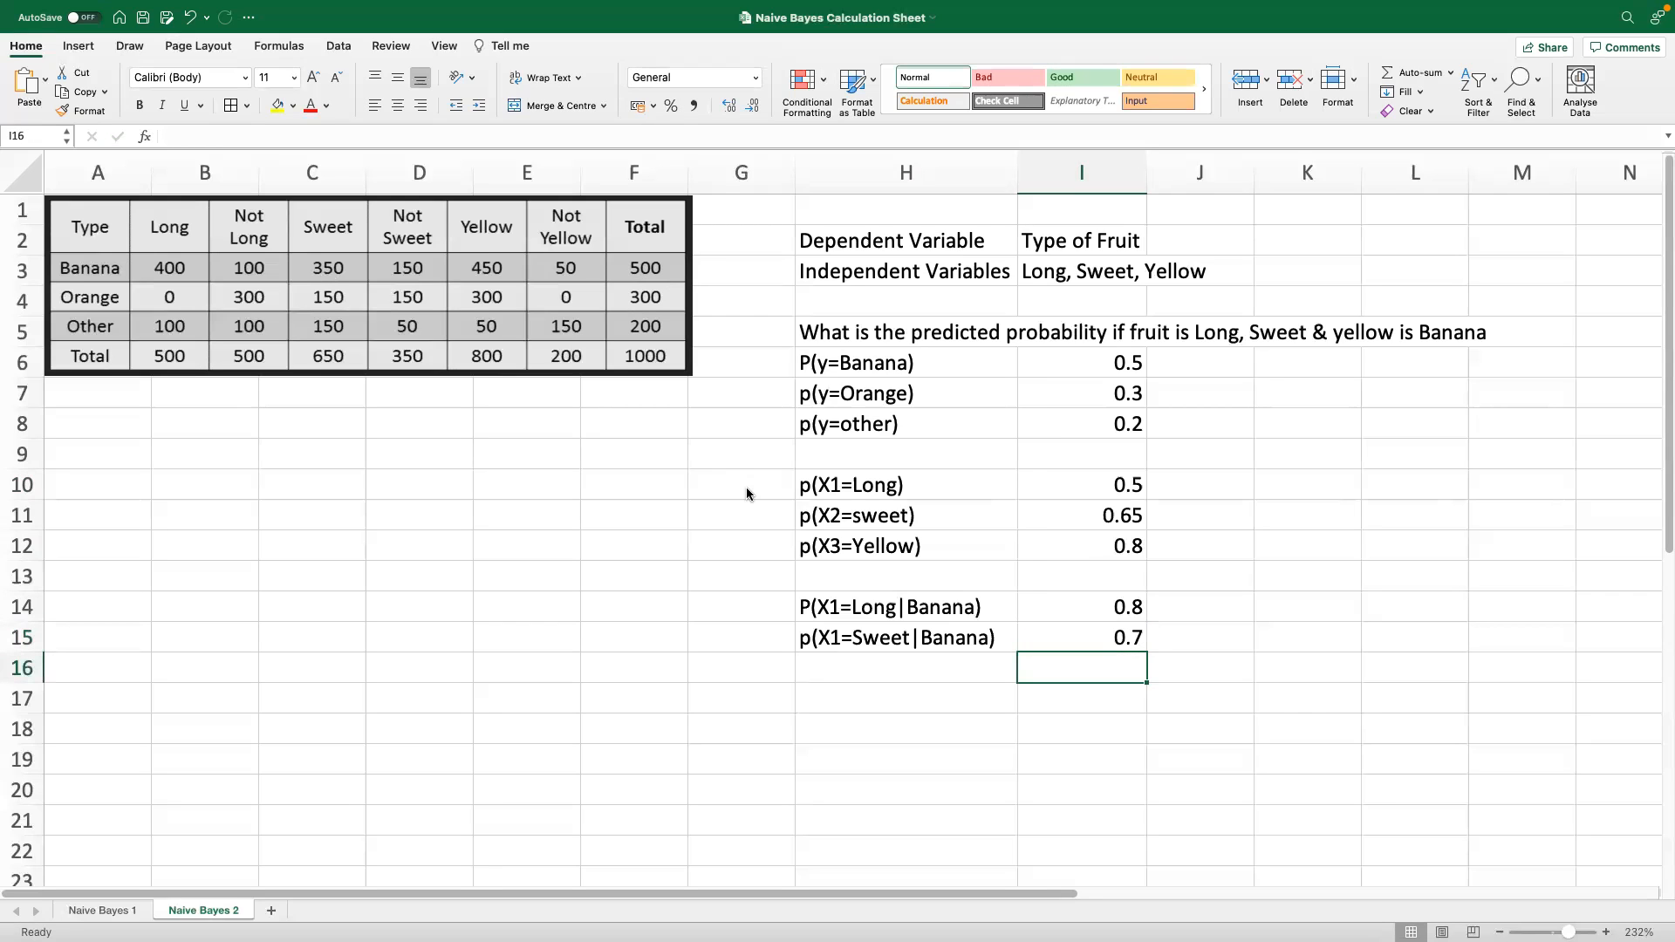
# Correct the variable in the H15 label so it reads "p(X2=Sweet|Banana)"
pyautogui.click(836, 667)
pyautogui.click(840, 637)
pyautogui.doubleClick(841, 637)
pyautogui.press('BackSpace')
pyautogui.write('2')
pyautogui.press('Return')
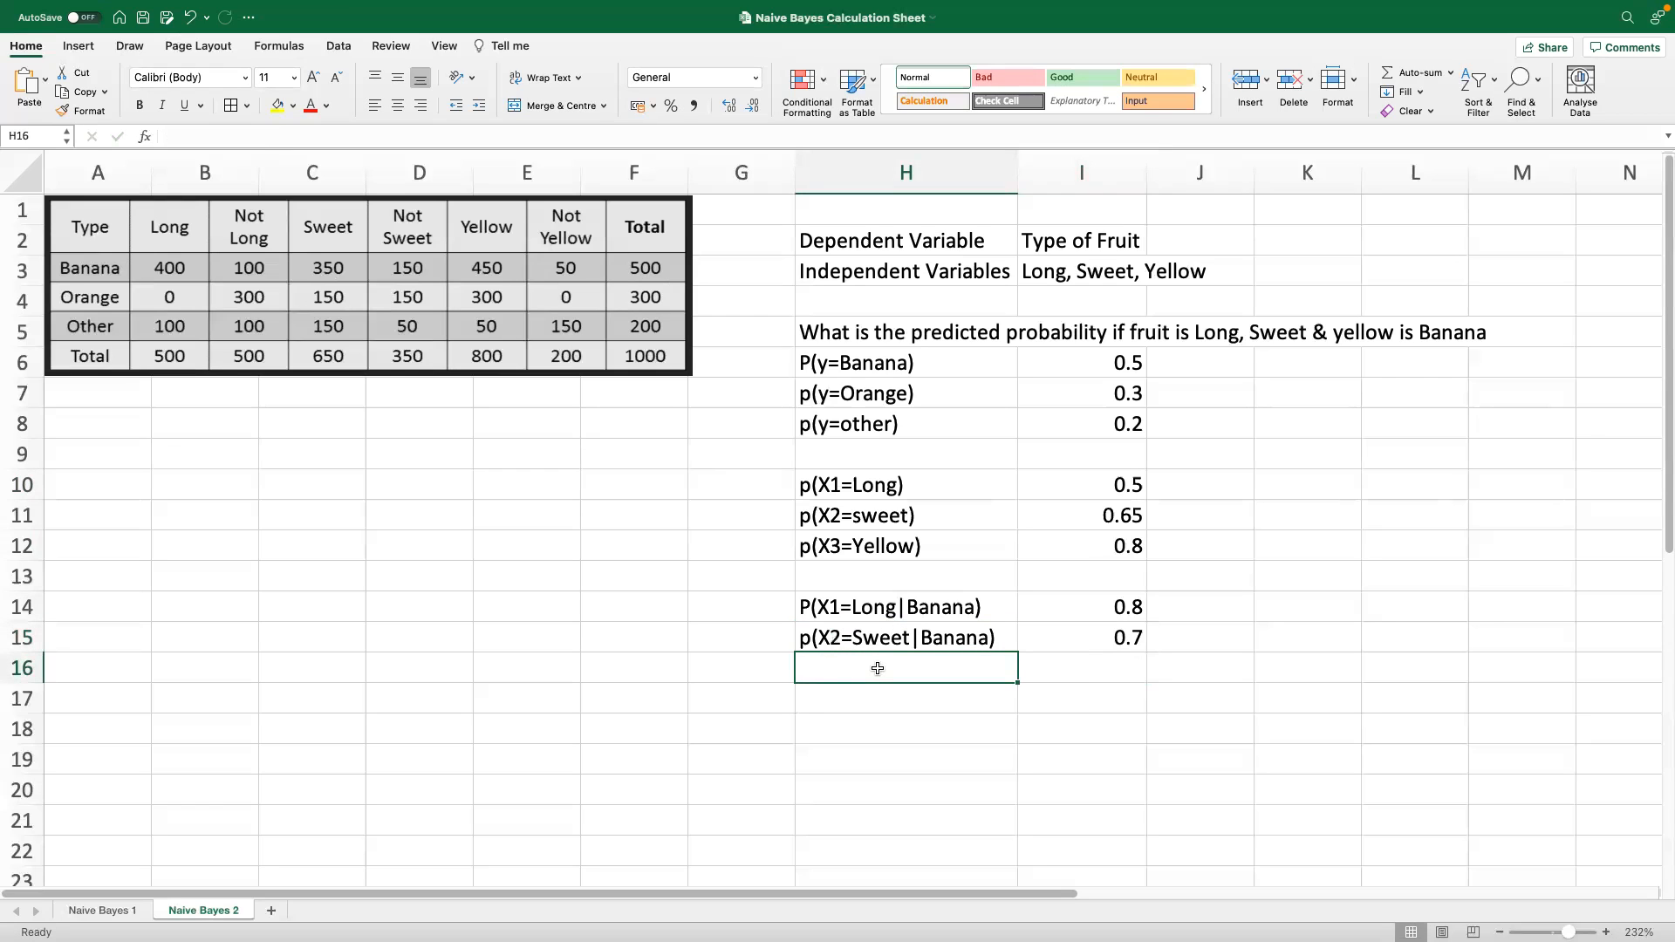
# Label H16 "p(X3=Yellow|banana)" and enter its conditional probability in I16 as =450/500
pyautogui.write('p(X3=')
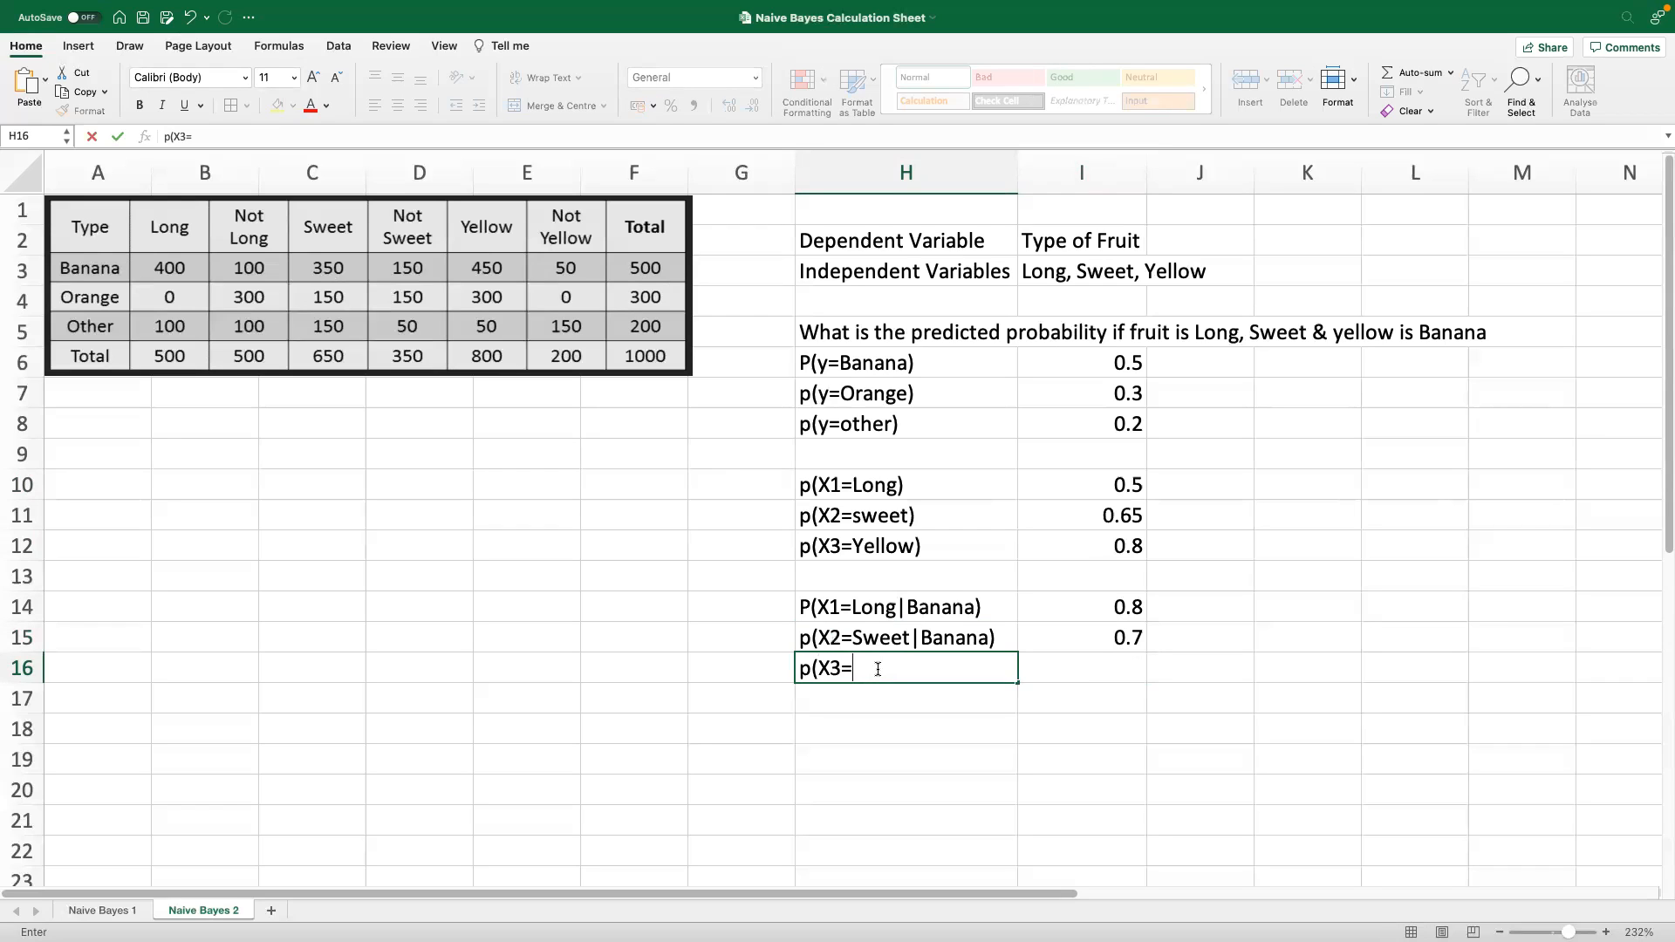
pyautogui.write('Yellow|banana')
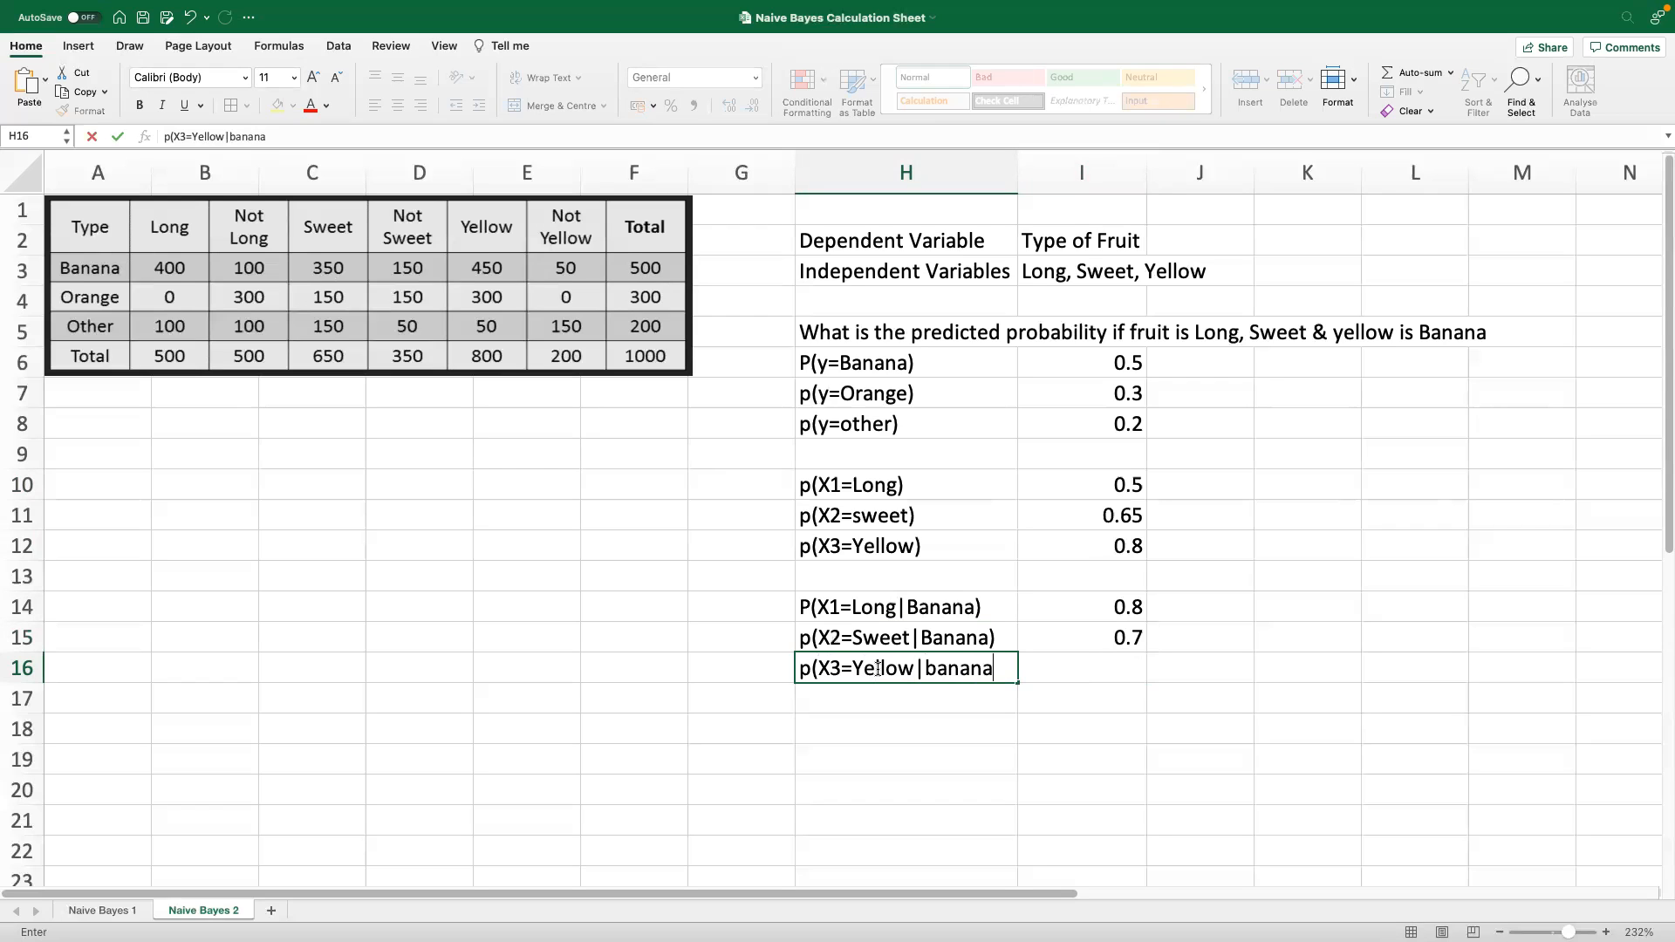
pyautogui.write(')')
pyautogui.press('Tab')
pyautogui.write('=')
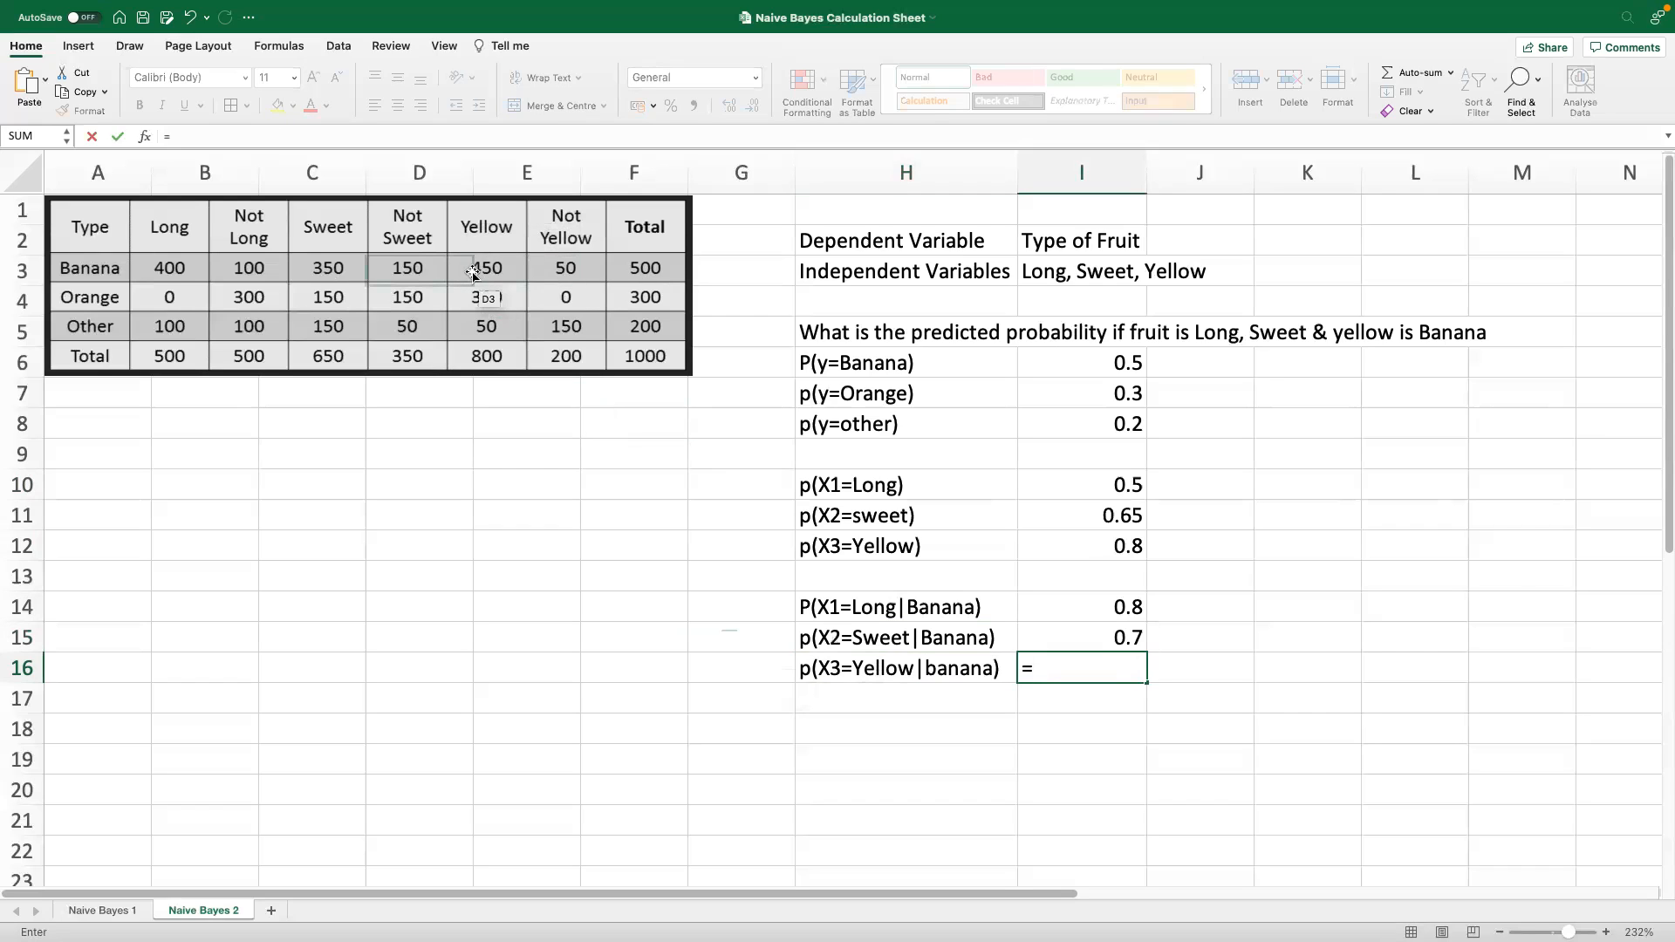
pyautogui.write('4')
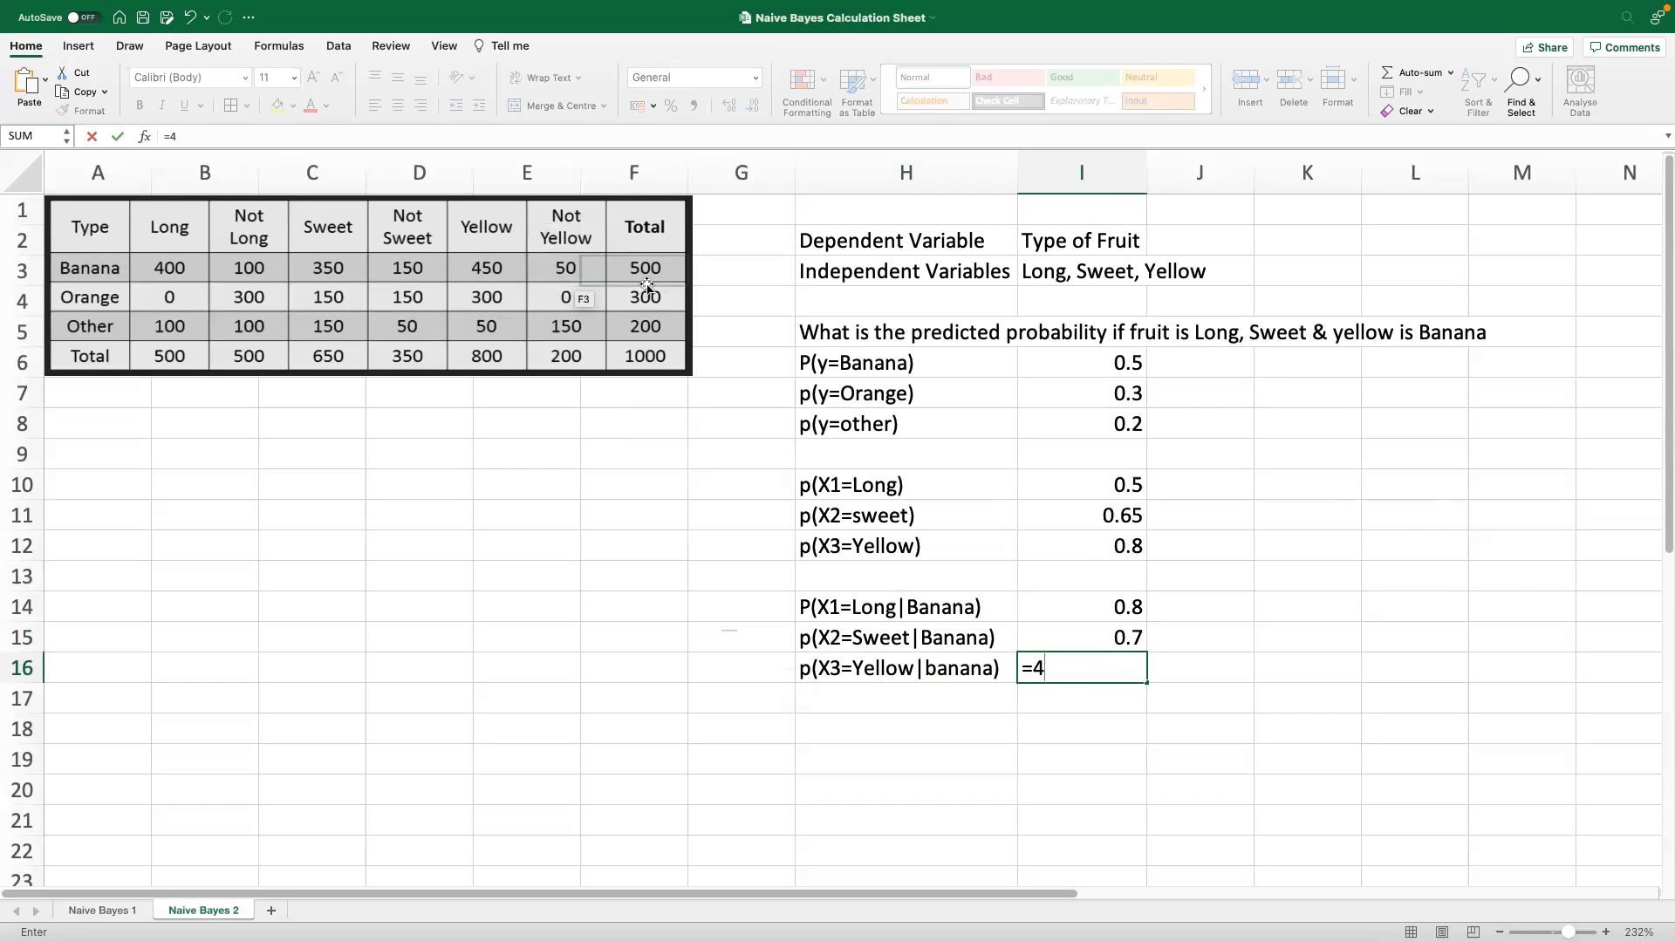
pyautogui.write('50/500')
pyautogui.press('Return')
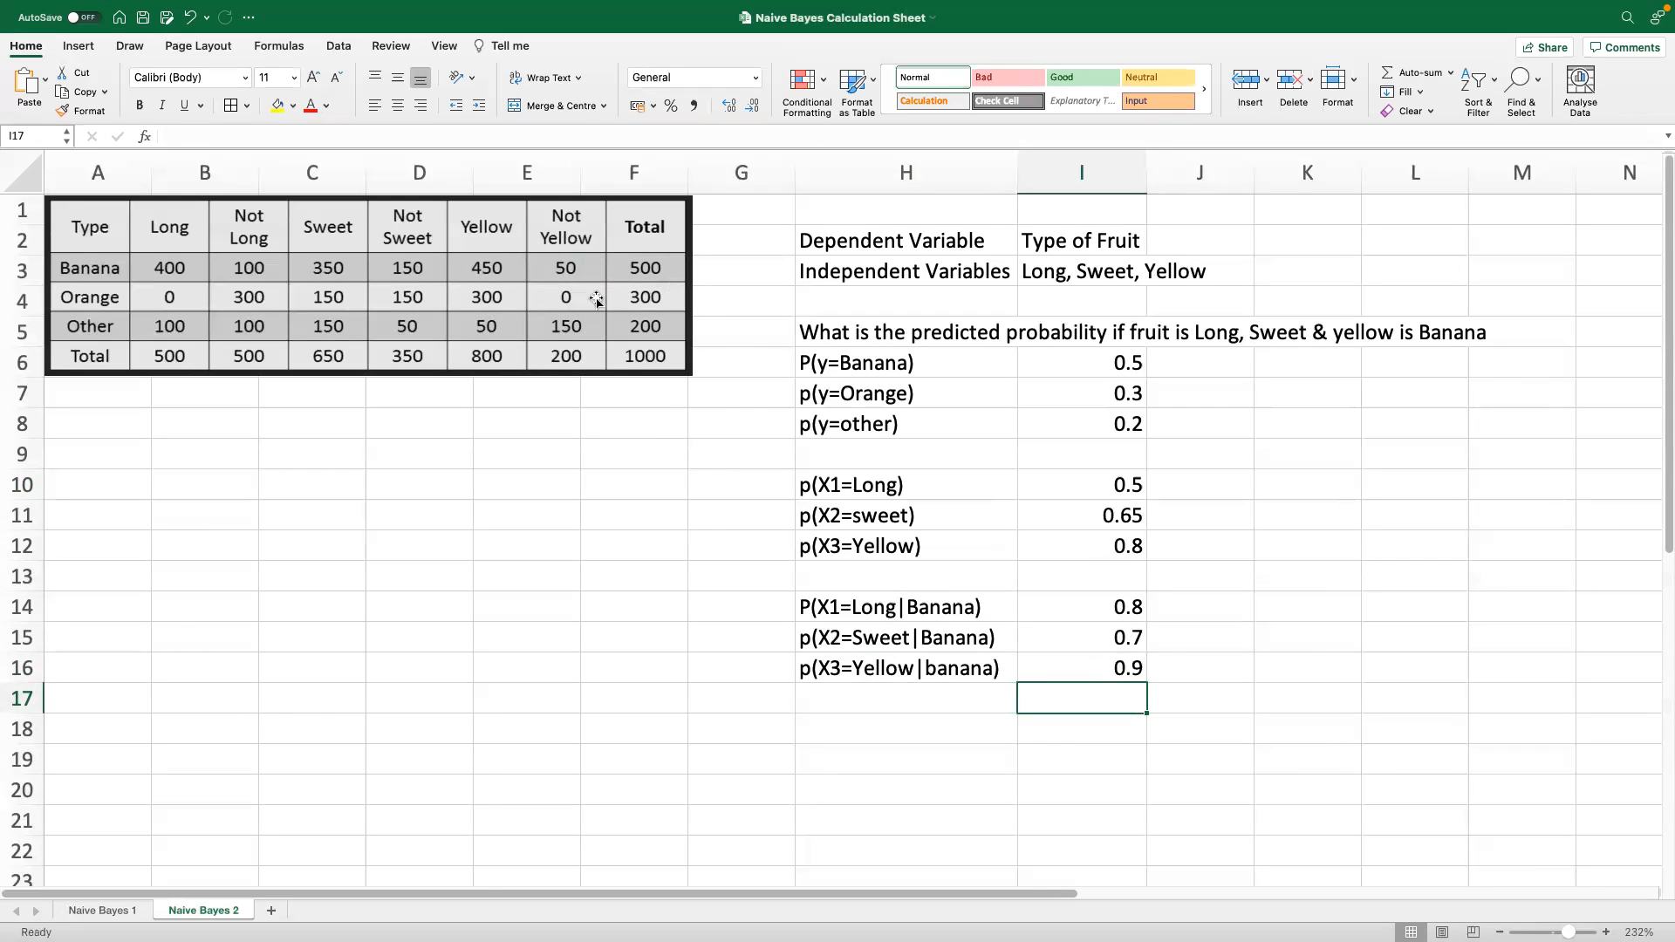
# Label H17 "prob of likelihood of evidence" and widen column H to 24.00 so the label fits
pyautogui.click(829, 698)
pyautogui.write('prob of ')
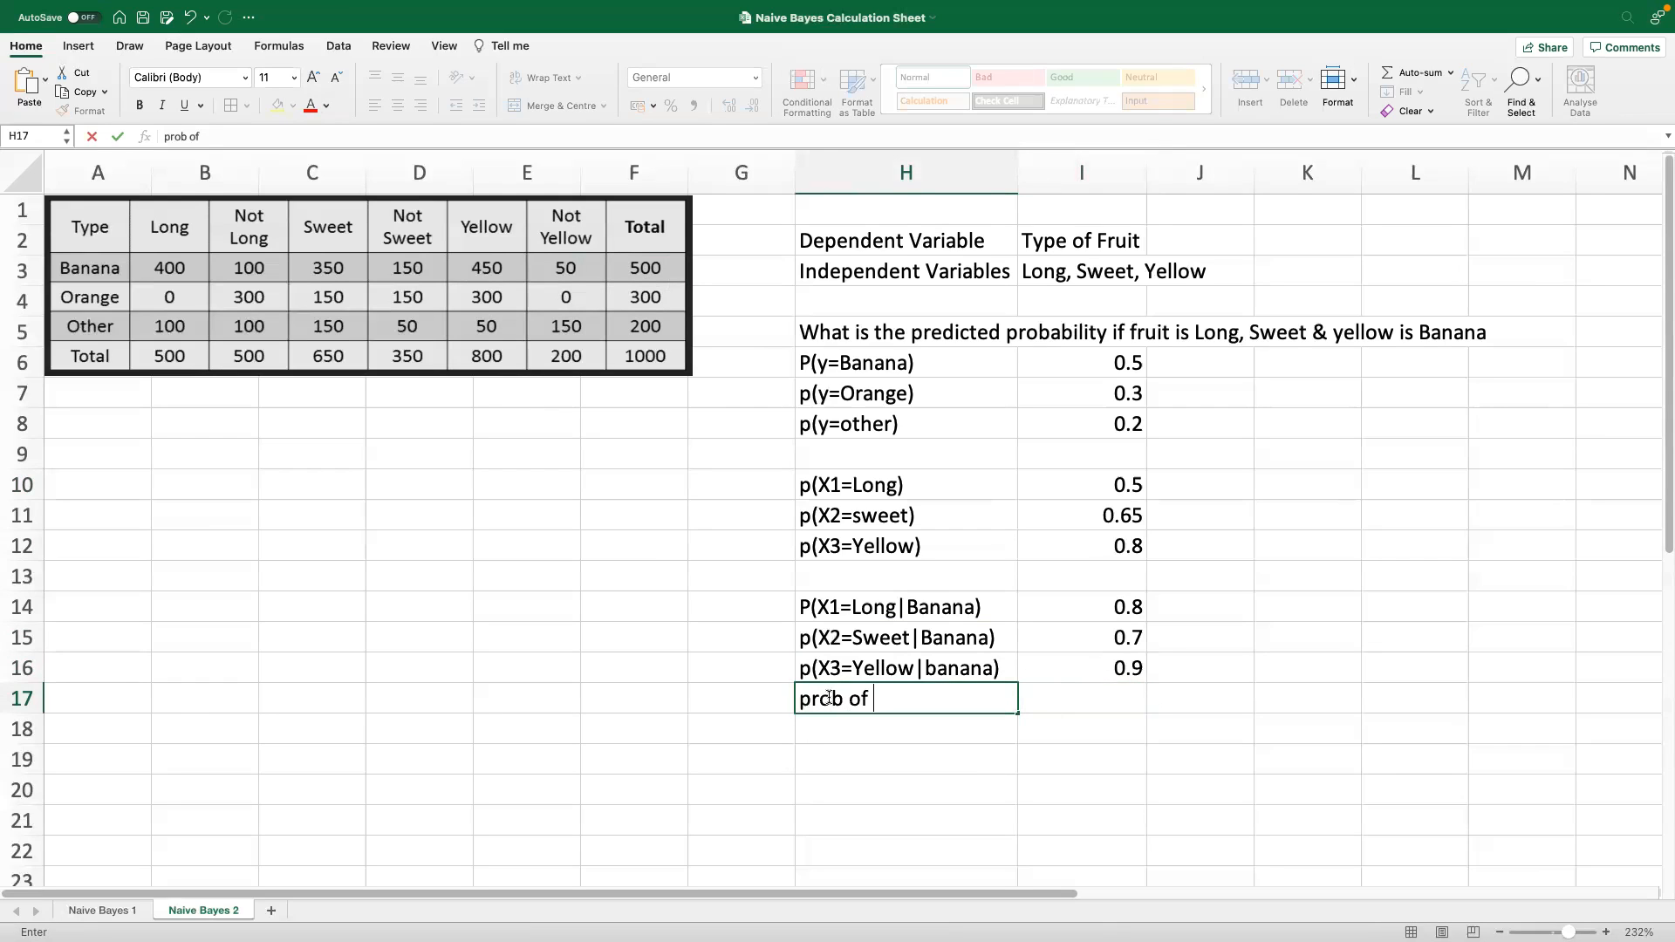
pyautogui.write('likelihood')
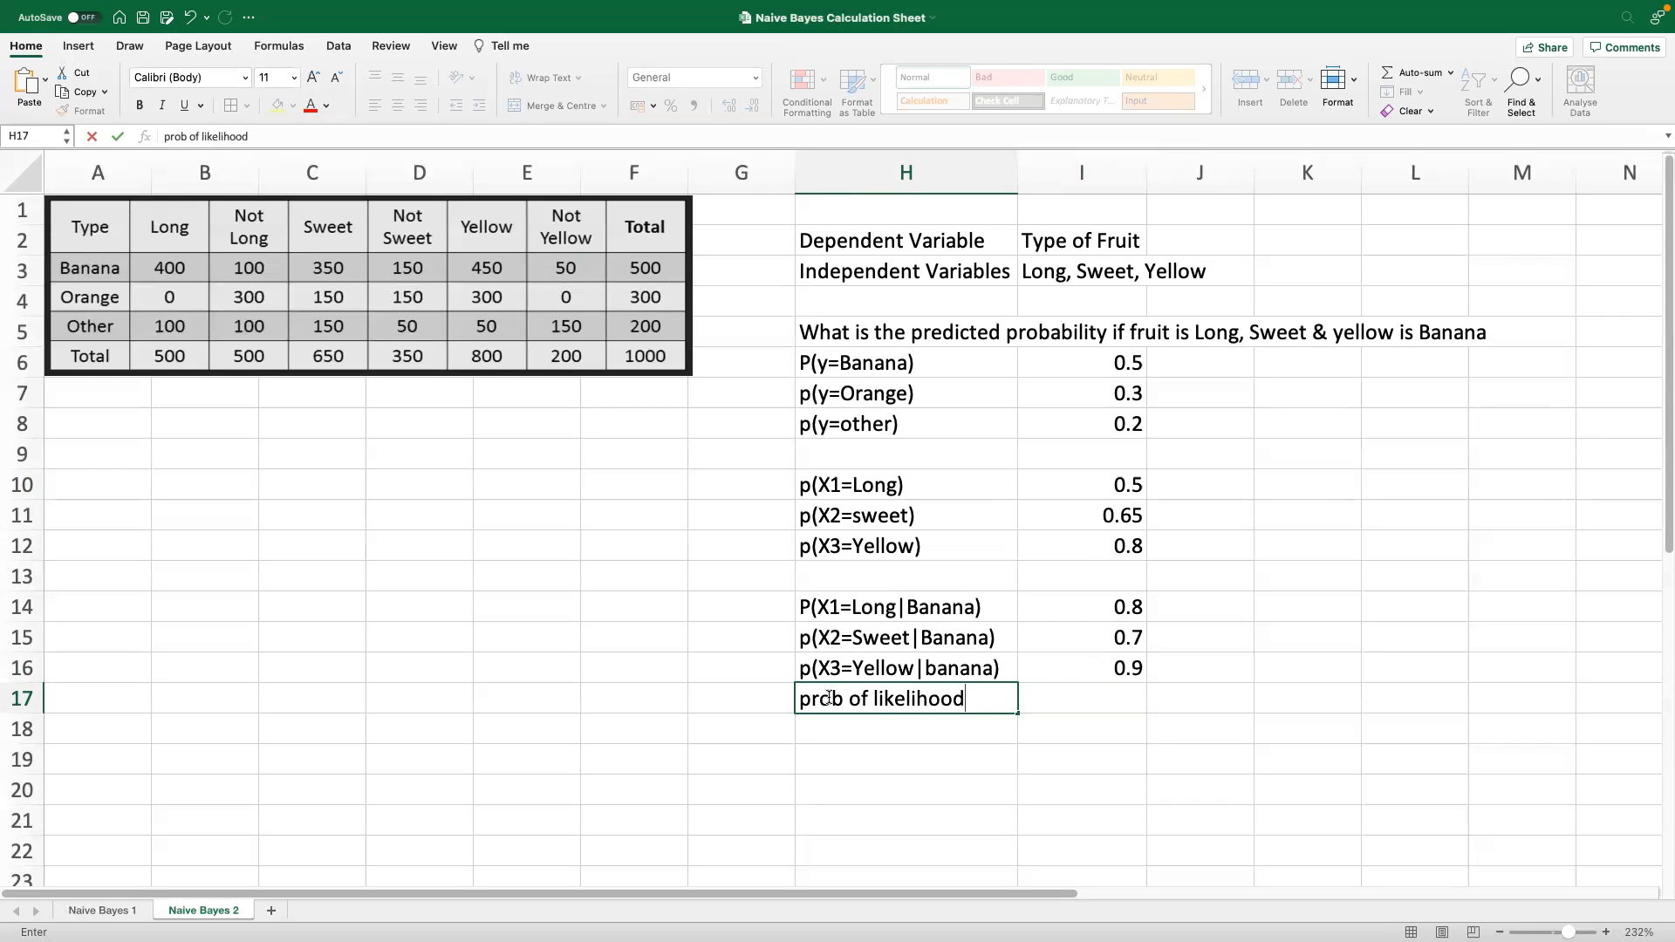
pyautogui.write(' of evidence')
pyautogui.click(1134, 825)
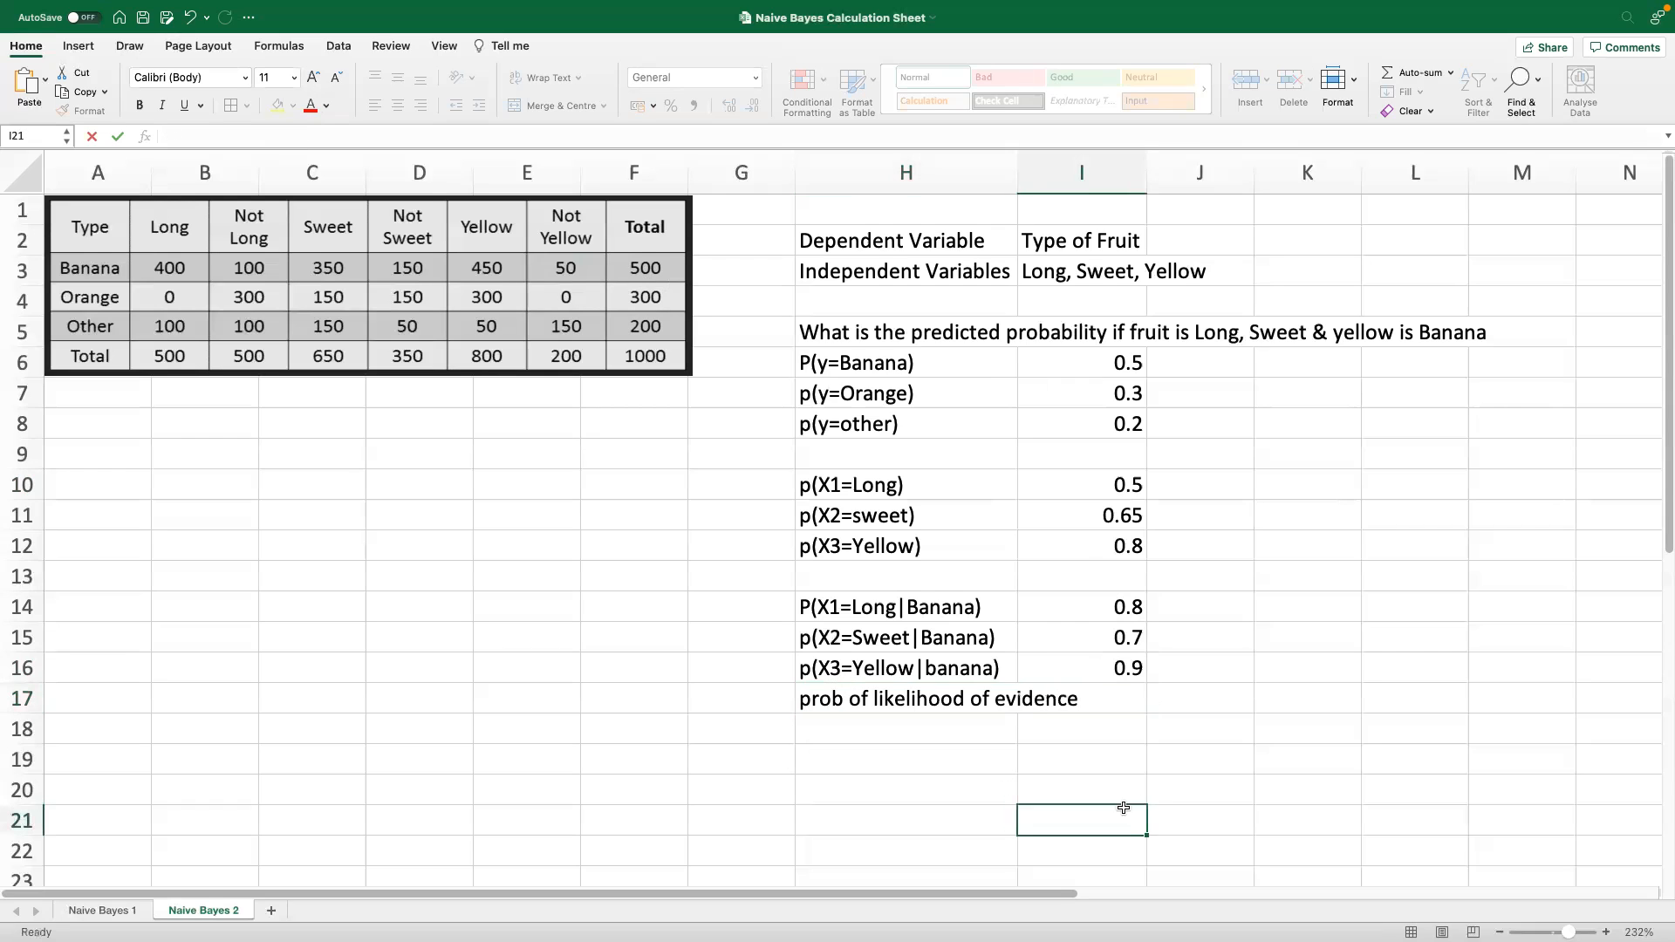
pyautogui.moveTo(1015, 176); pyautogui.dragTo(1097, 172)
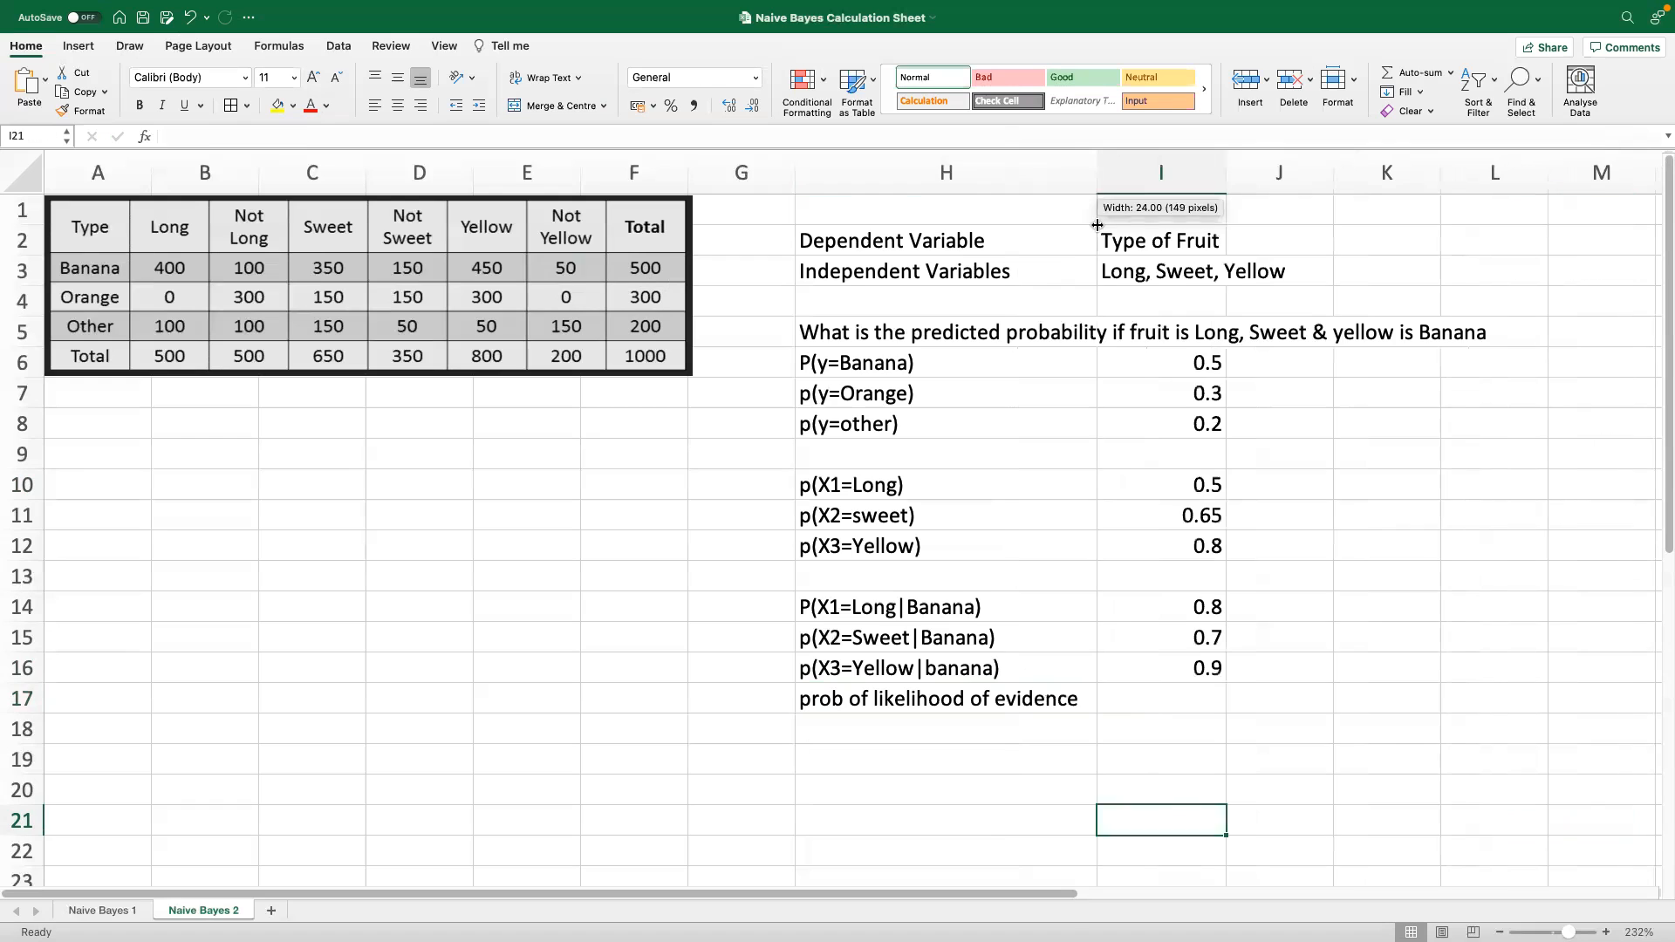
# Calculate the likelihood of evidence in I17 as the product of the three banana conditionals, =I14*I15*I16
pyautogui.click(1164, 693)
pyautogui.write('=')
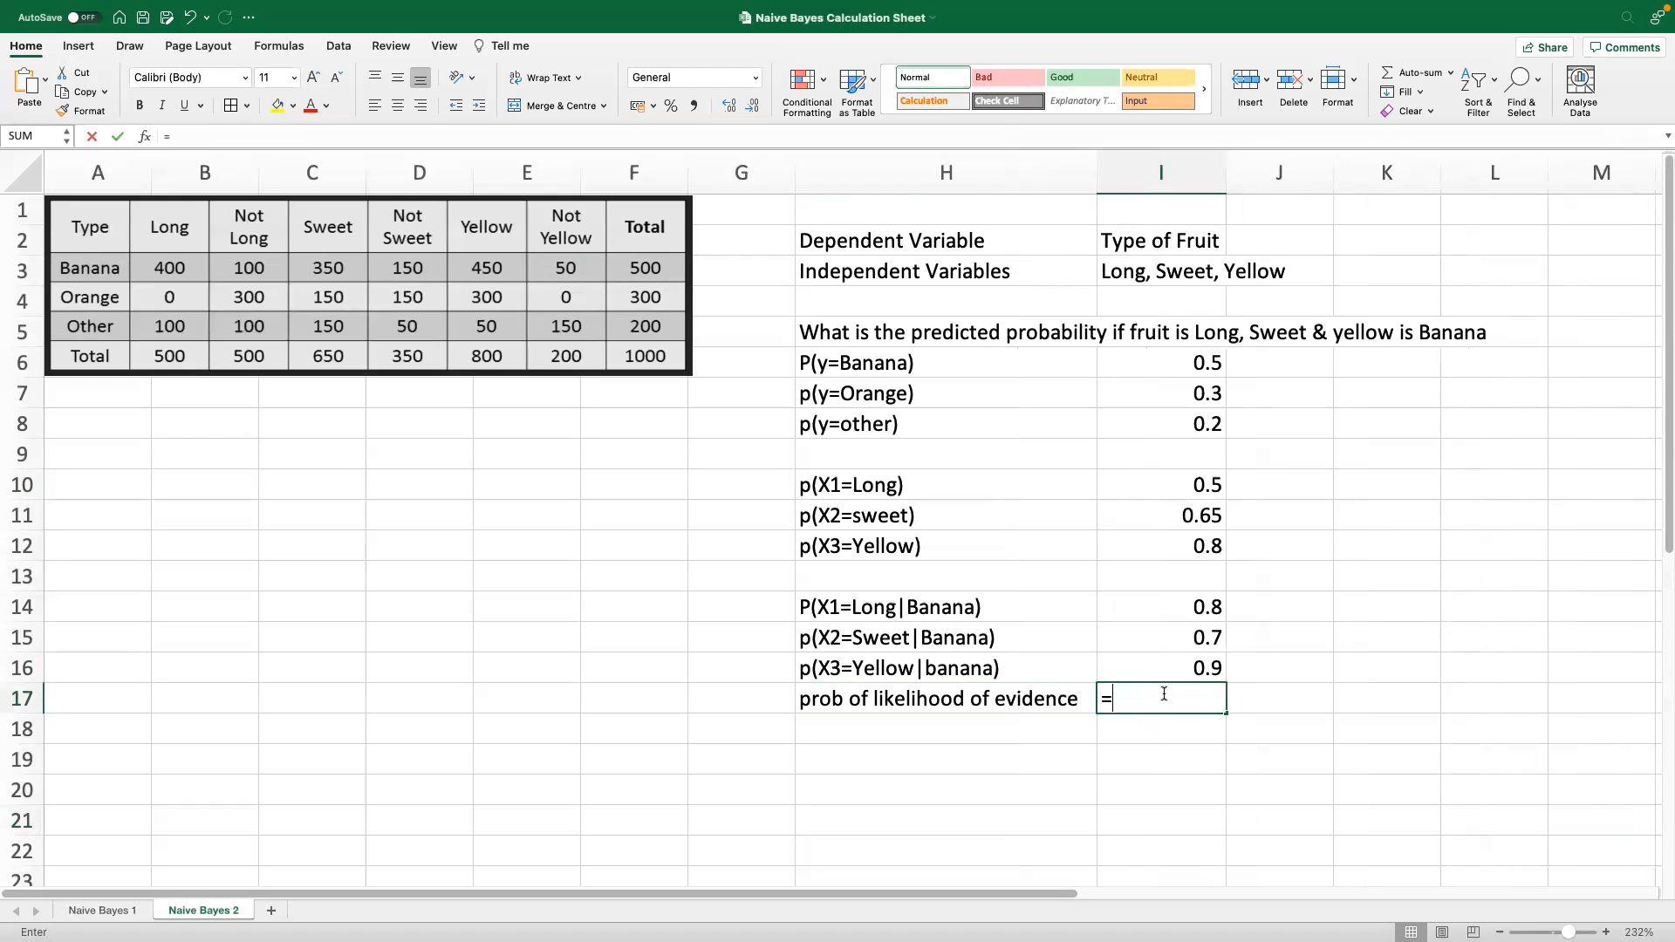
pyautogui.click(1205, 611)
pyautogui.write('*')
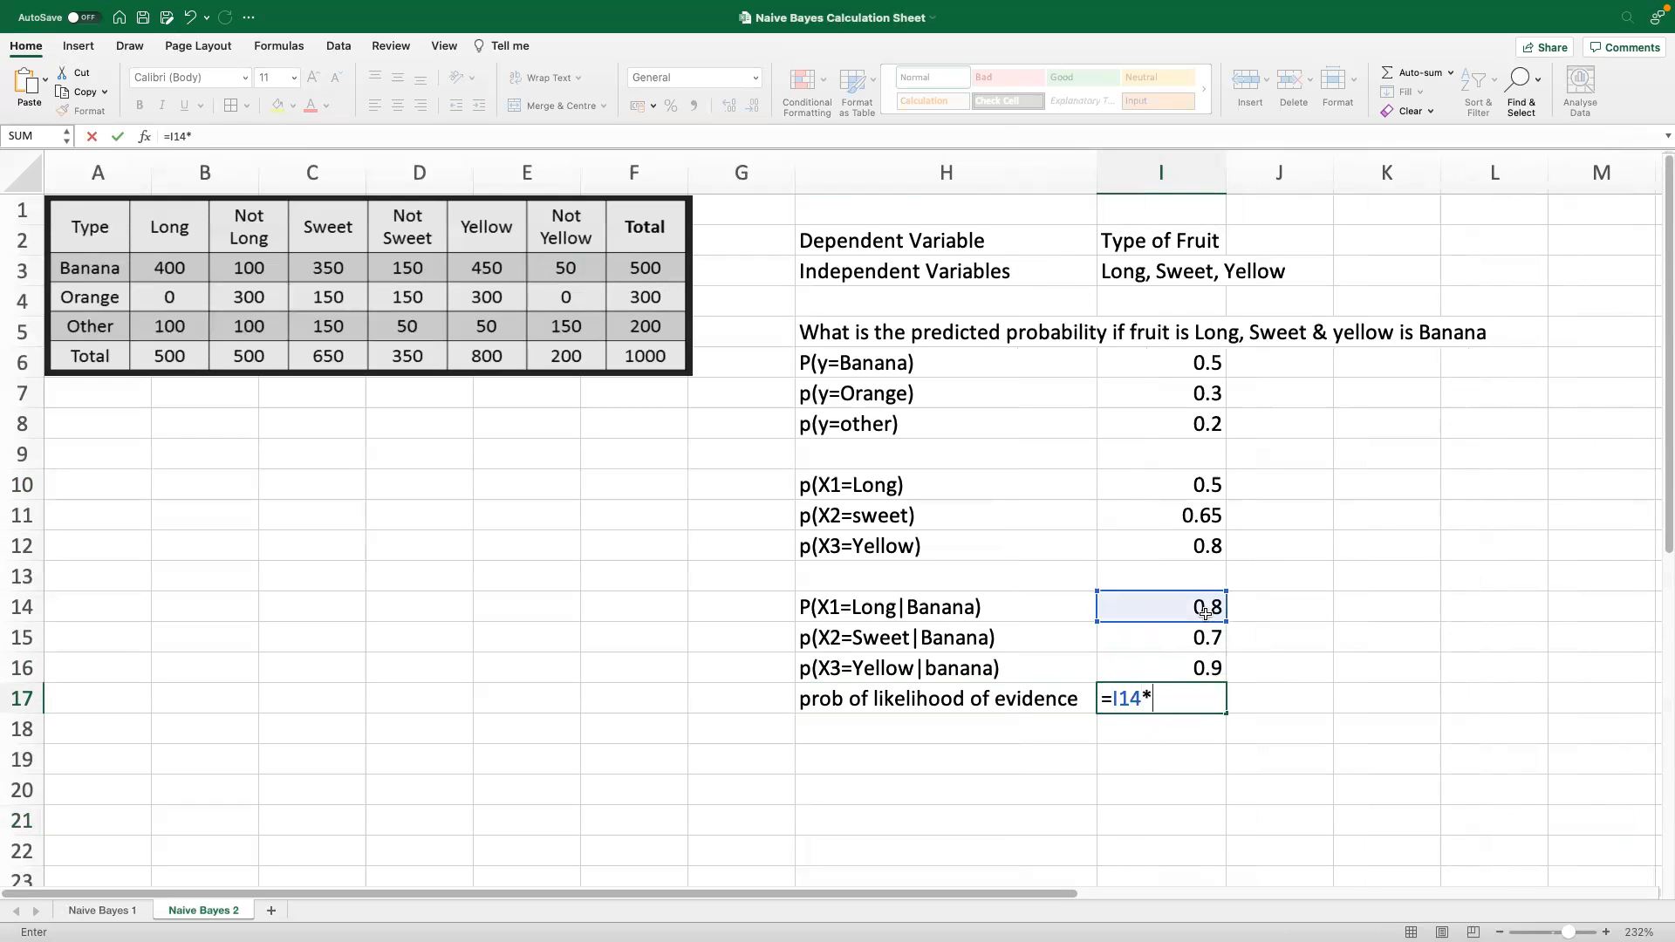
pyautogui.click(1213, 637)
pyautogui.write('*')
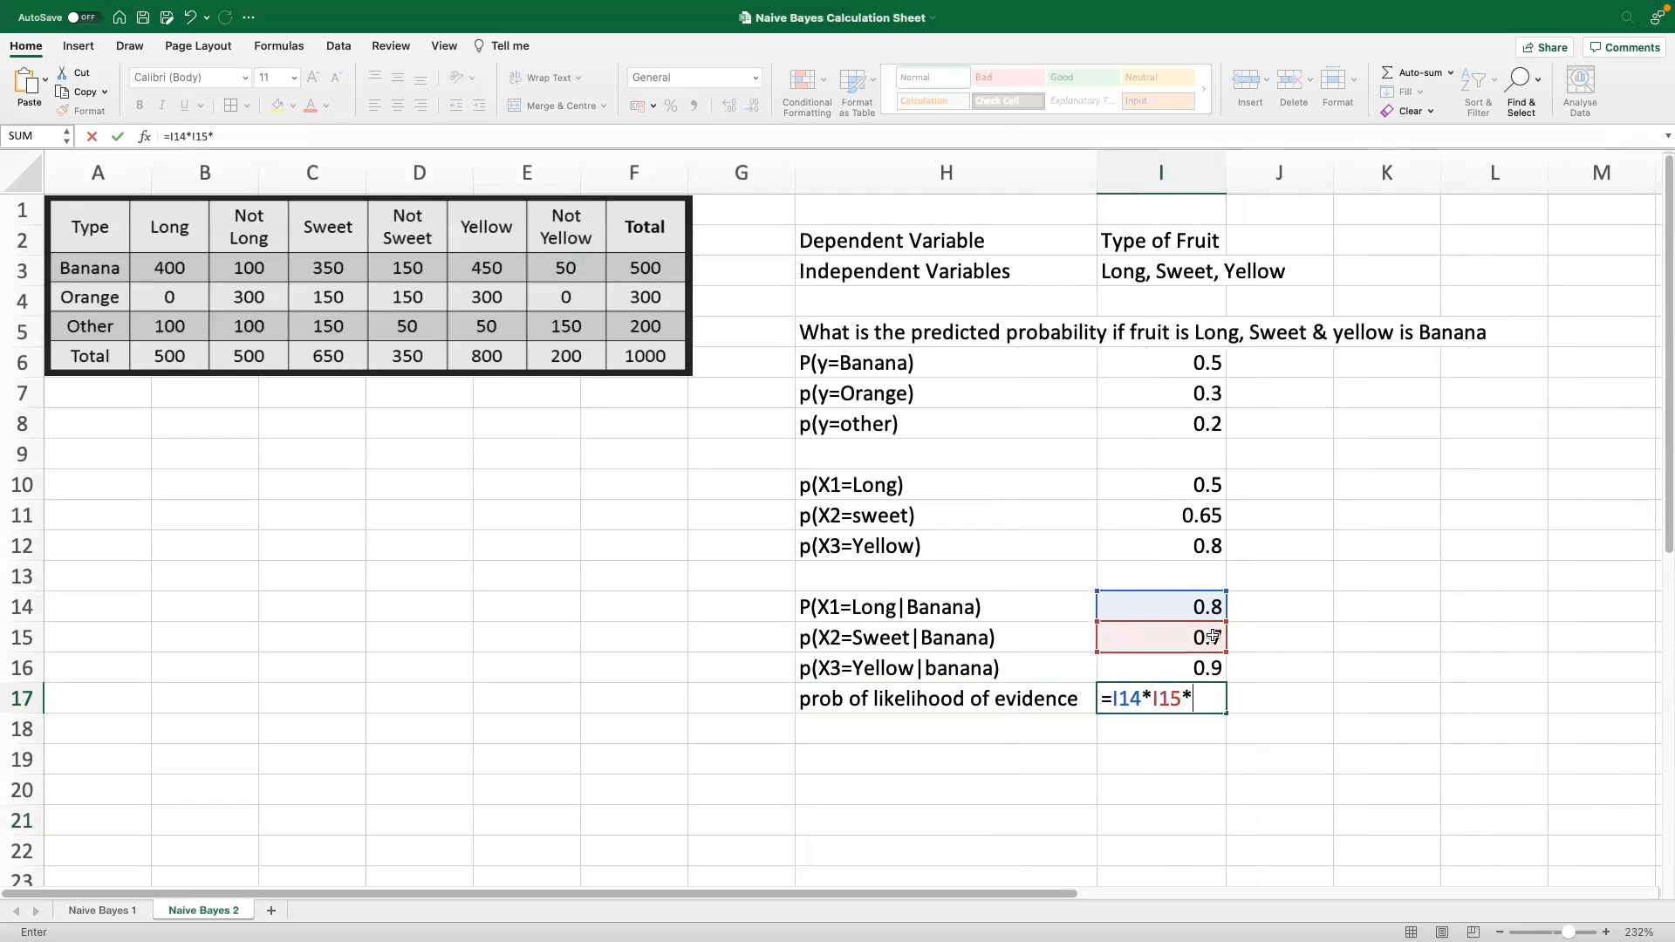
pyautogui.click(1204, 668)
pyautogui.press('Return')
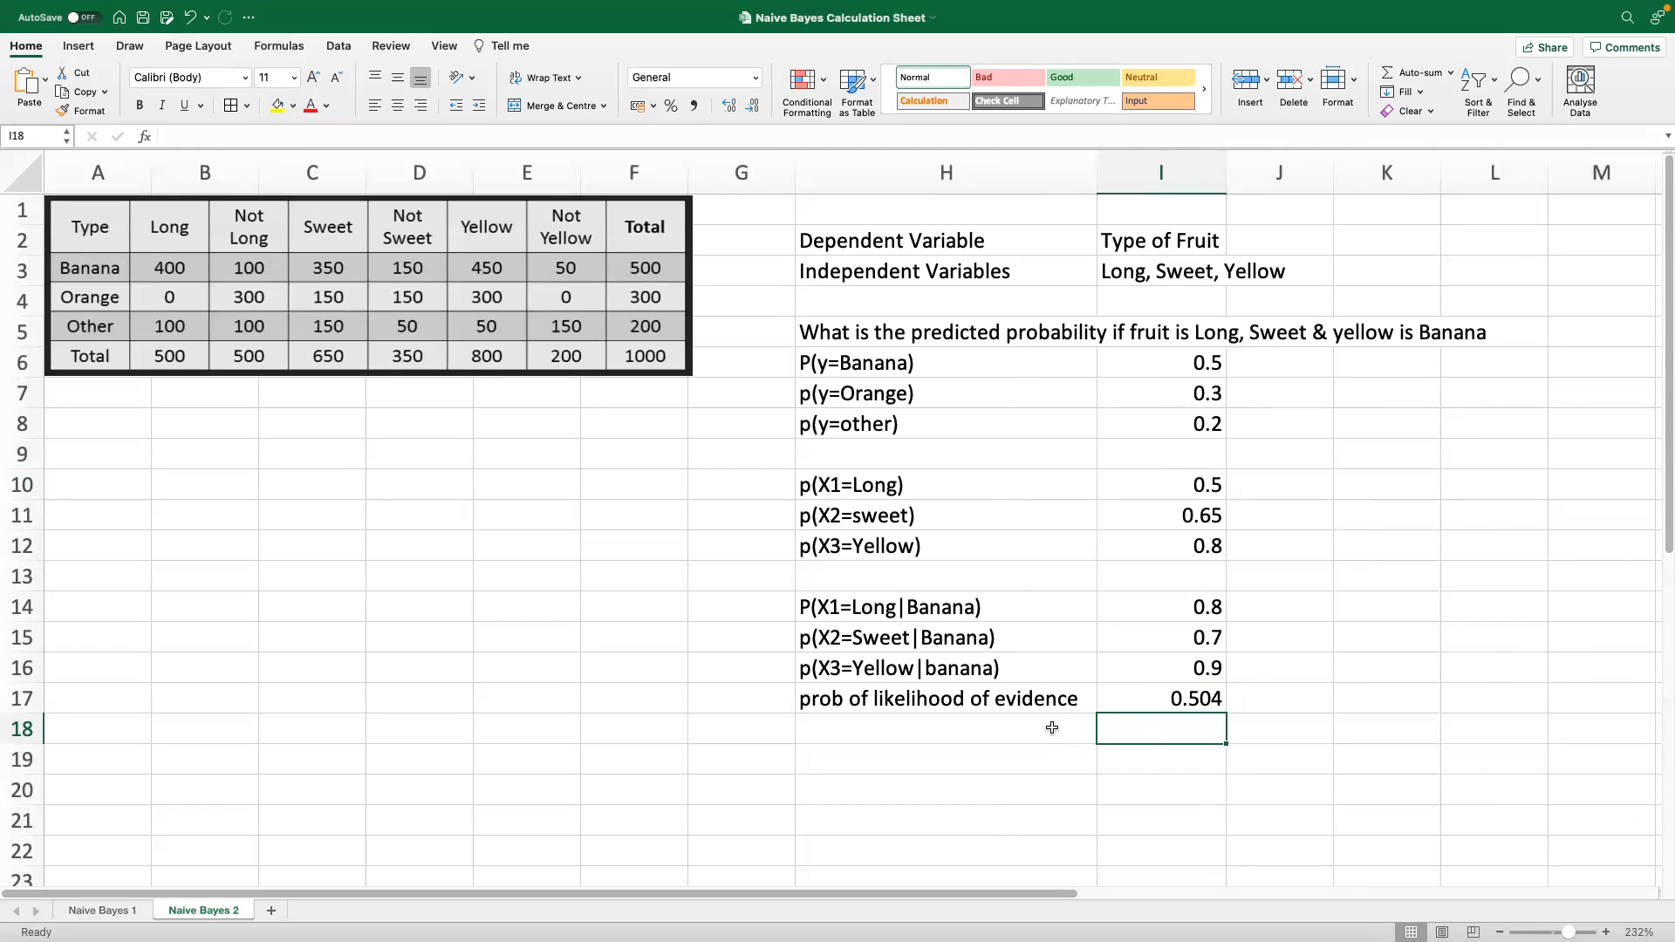
# Enter the posterior label "P(Banana|Long,Sweet,Yellow)" in H19, leaving row 18 blank
pyautogui.click(926, 756)
pyautogui.write('Pr')
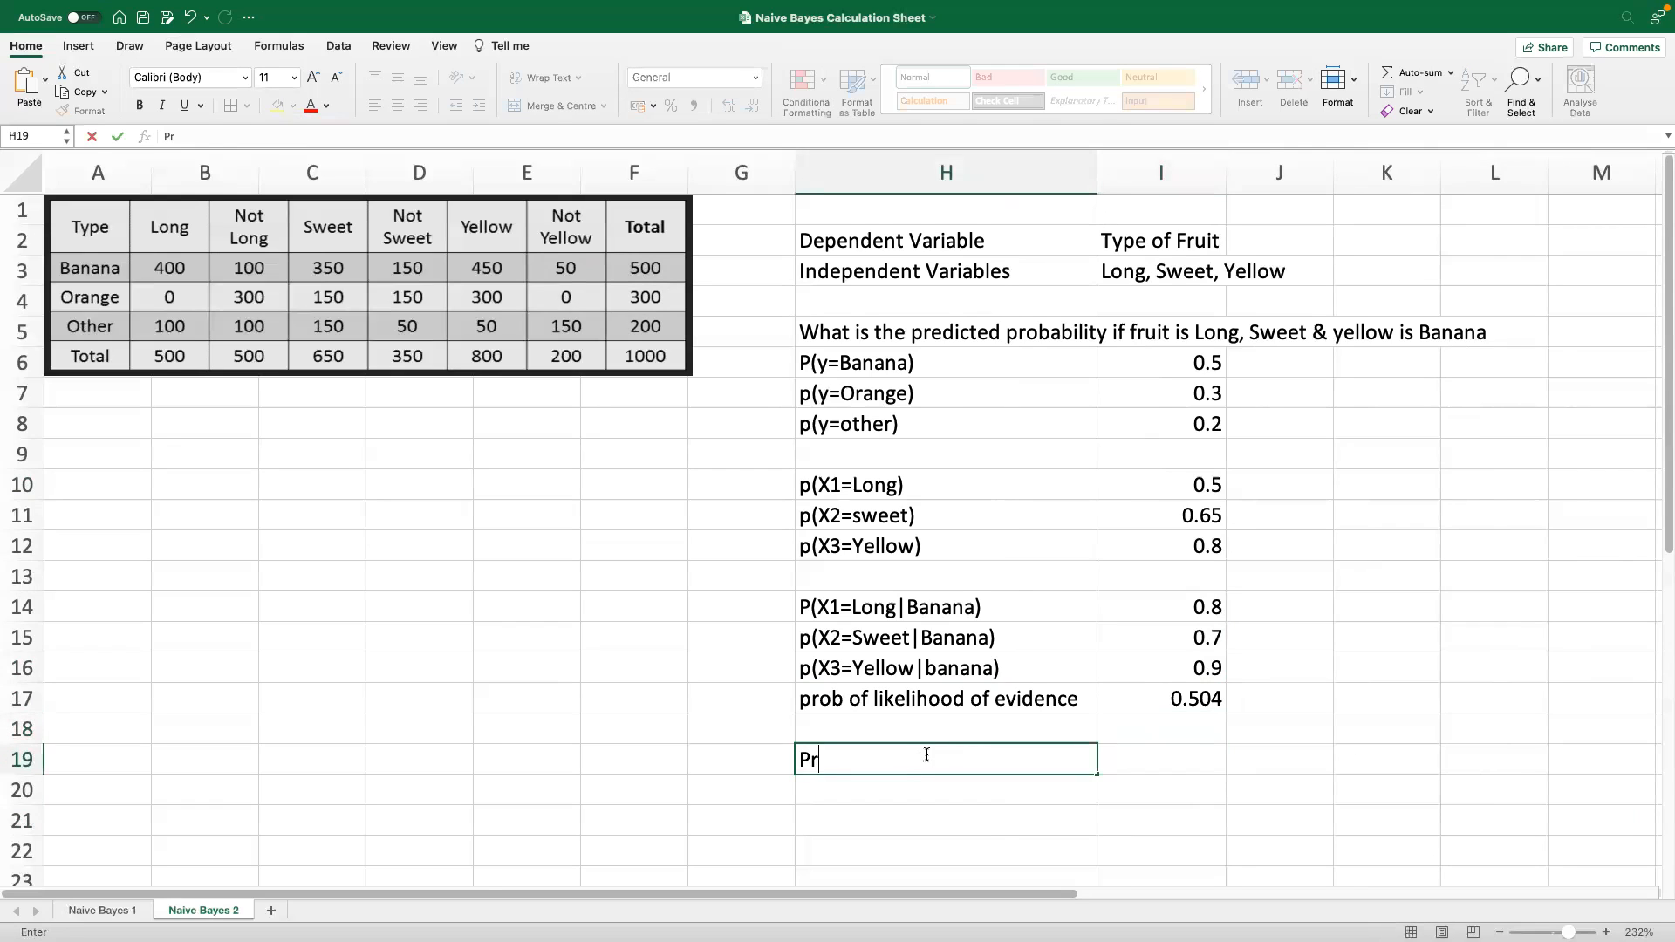
pyautogui.press('BackSpace')
pyautogui.write('(Banana|long')
pyautogui.press('BackSpace')
pyautogui.press('BackSpace')
pyautogui.press('BackSpace')
pyautogui.press('BackSpace')
pyautogui.write('Long,Sweet,Yellow)')
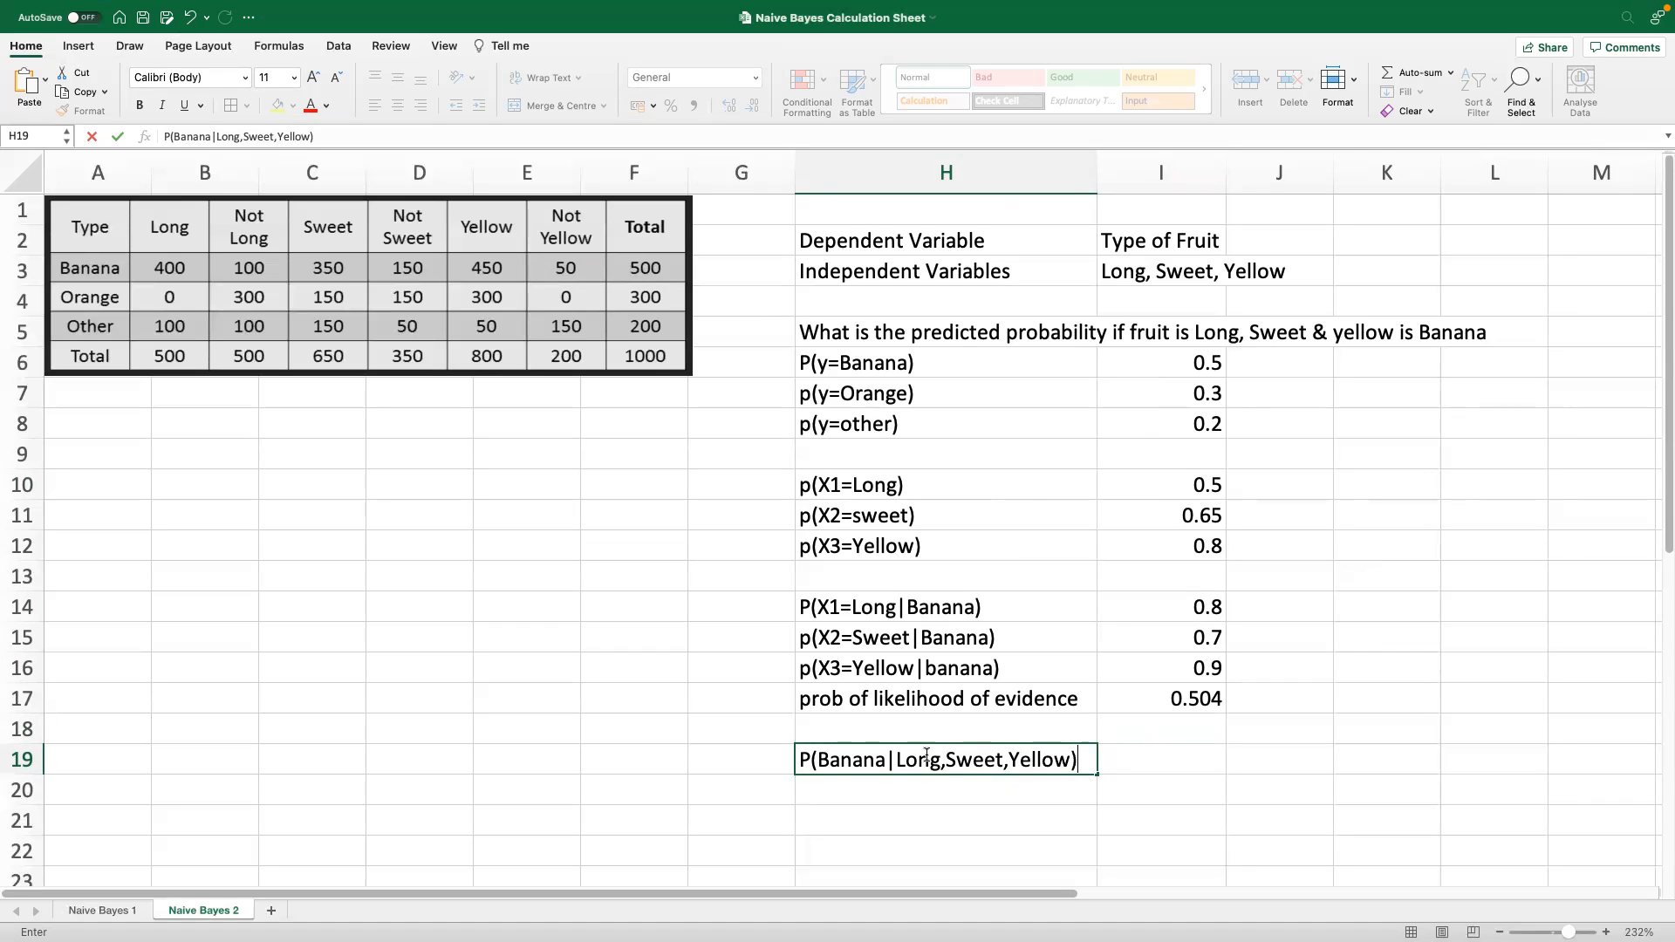
pyautogui.click(1174, 749)
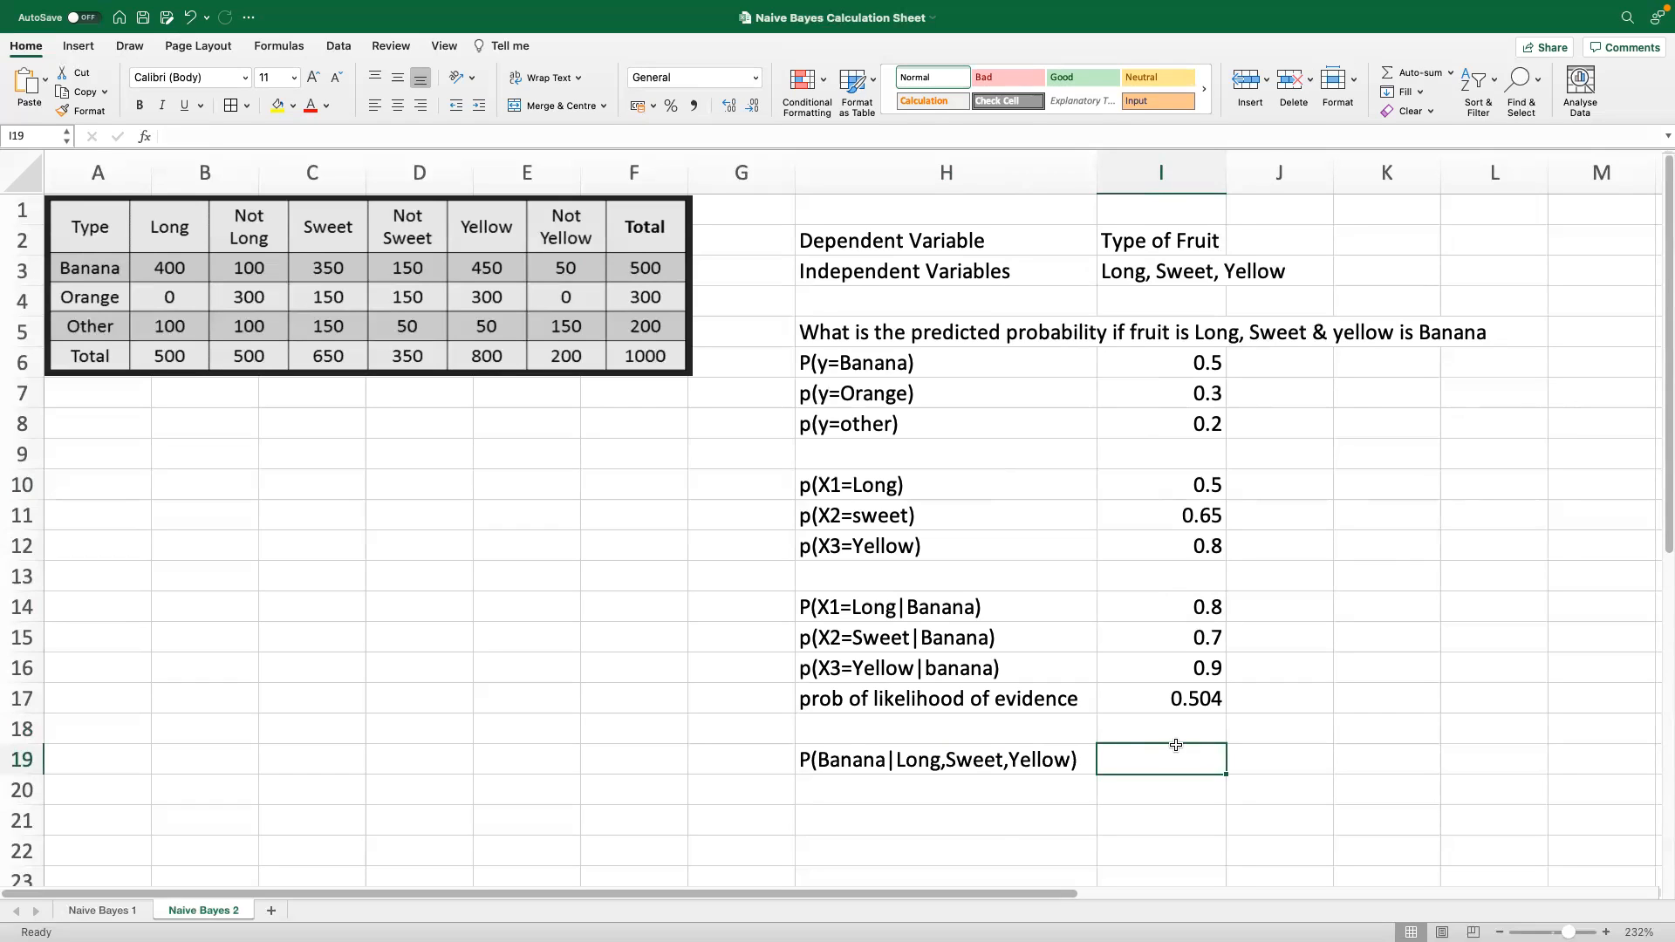
pyautogui.write('=')
pyautogui.click(1180, 699)
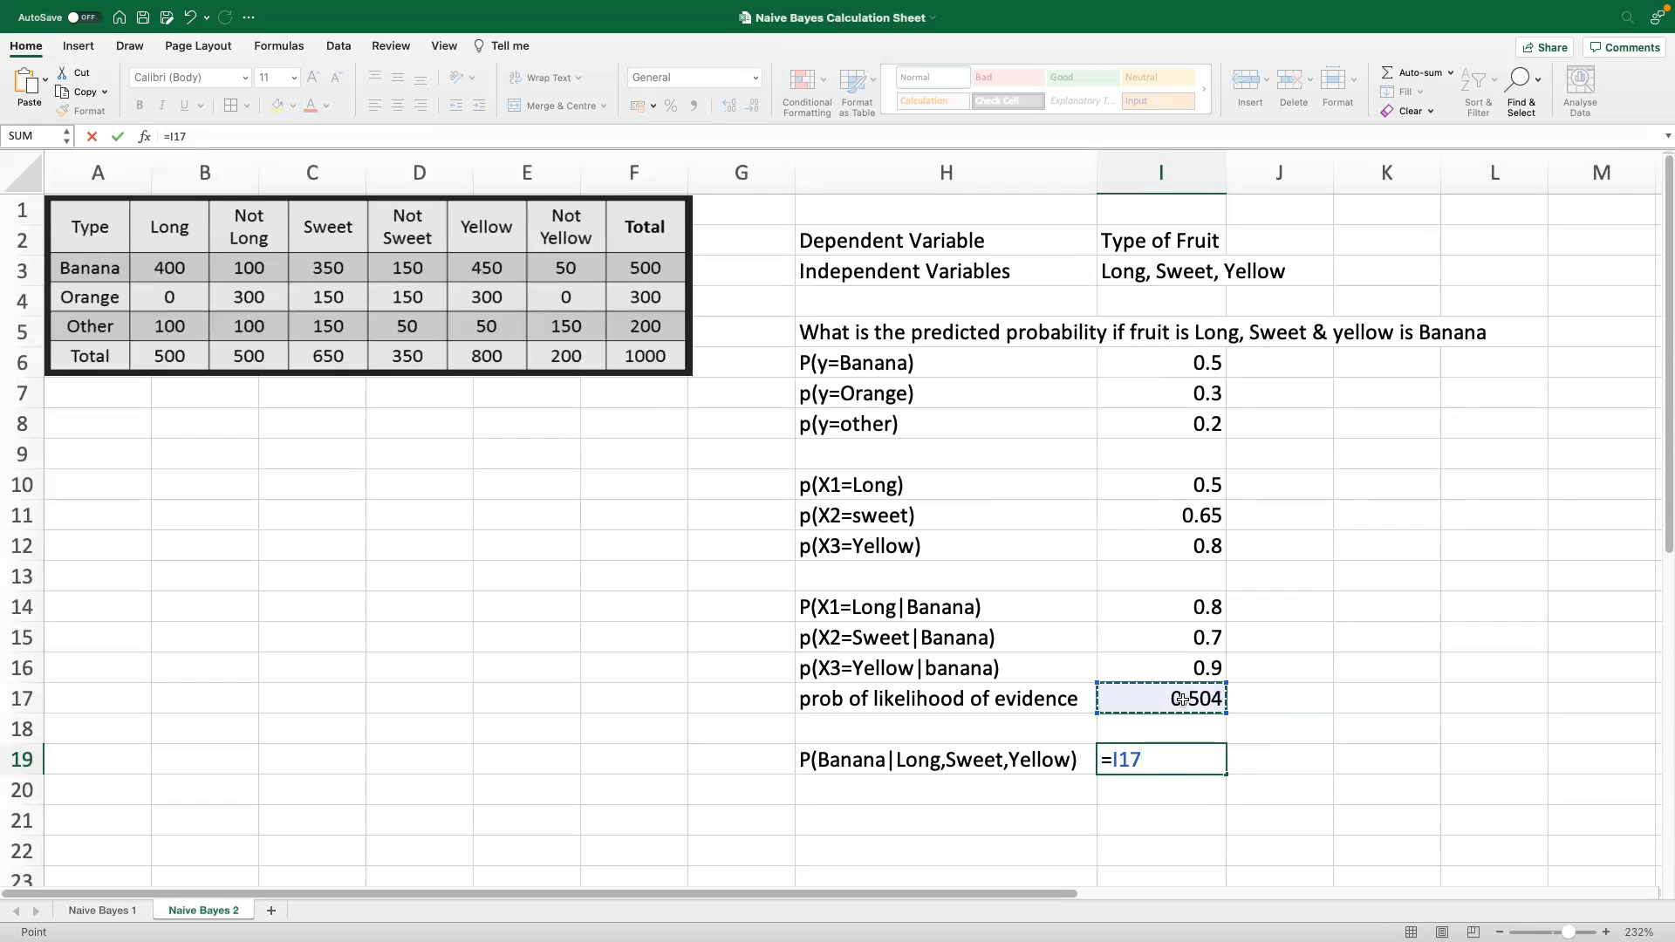
pyautogui.click(1203, 365)
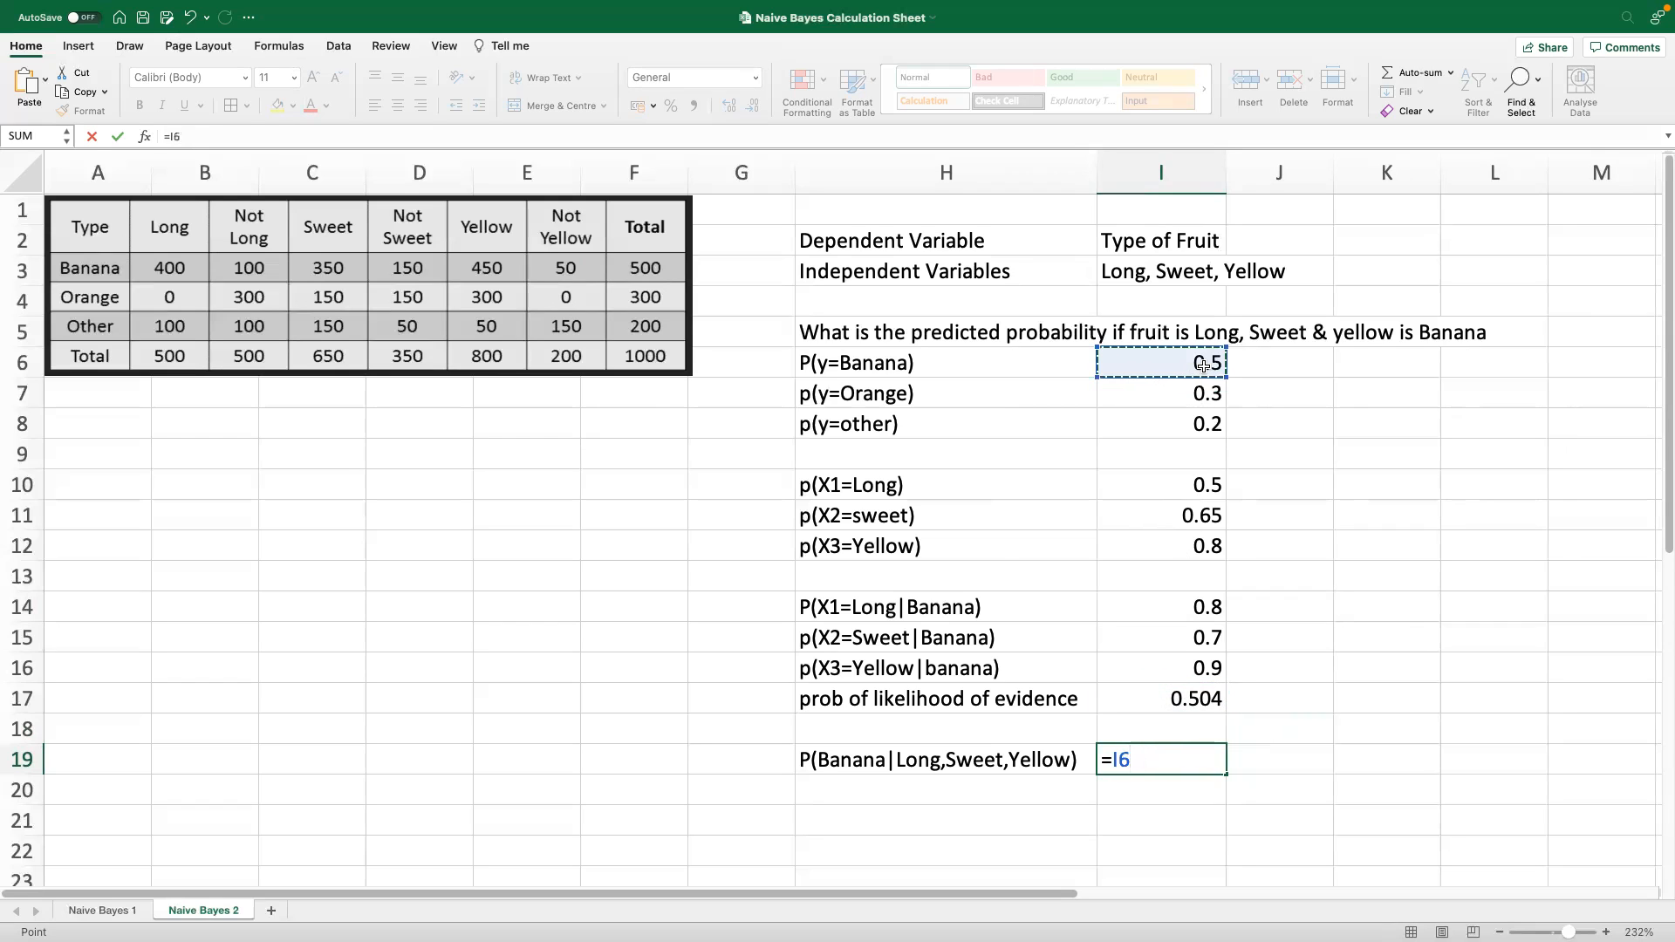
pyautogui.click(1189, 746)
pyautogui.press('BackSpace')
pyautogui.press('BackSpace')
pyautogui.press('BackSpace')
# Calculate the banana result in I19 by multiplying the likelihood of evidence by the banana prior, =I17*I6
pyautogui.write('=')
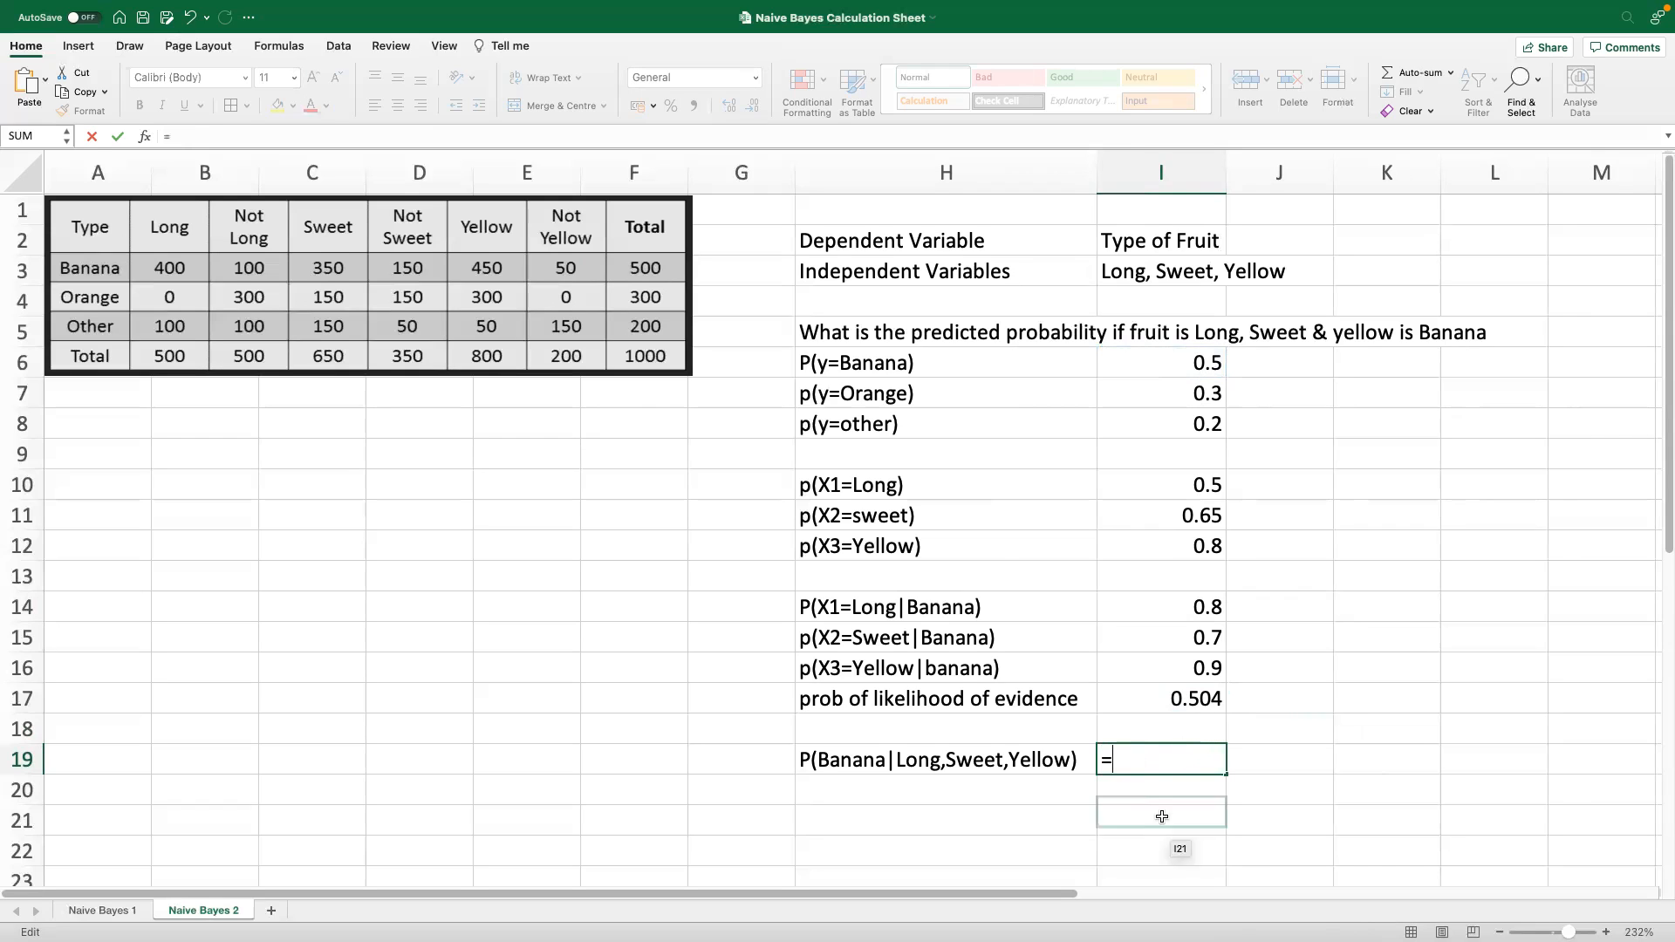
pyautogui.click(1193, 701)
pyautogui.write('*')
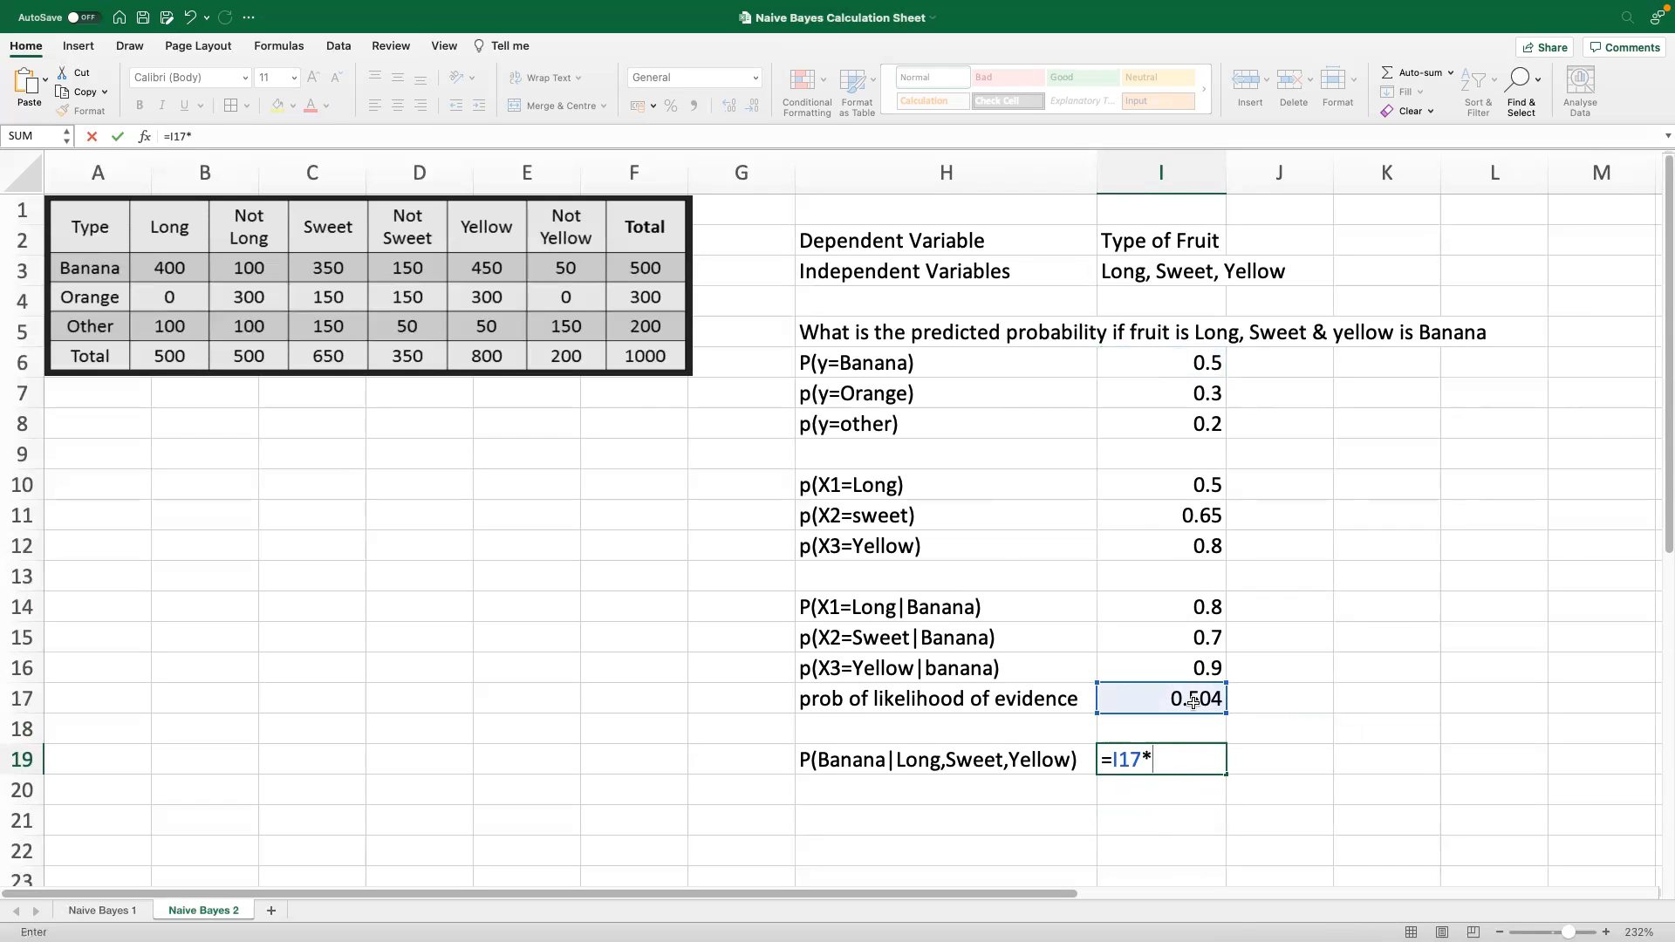
pyautogui.click(1223, 366)
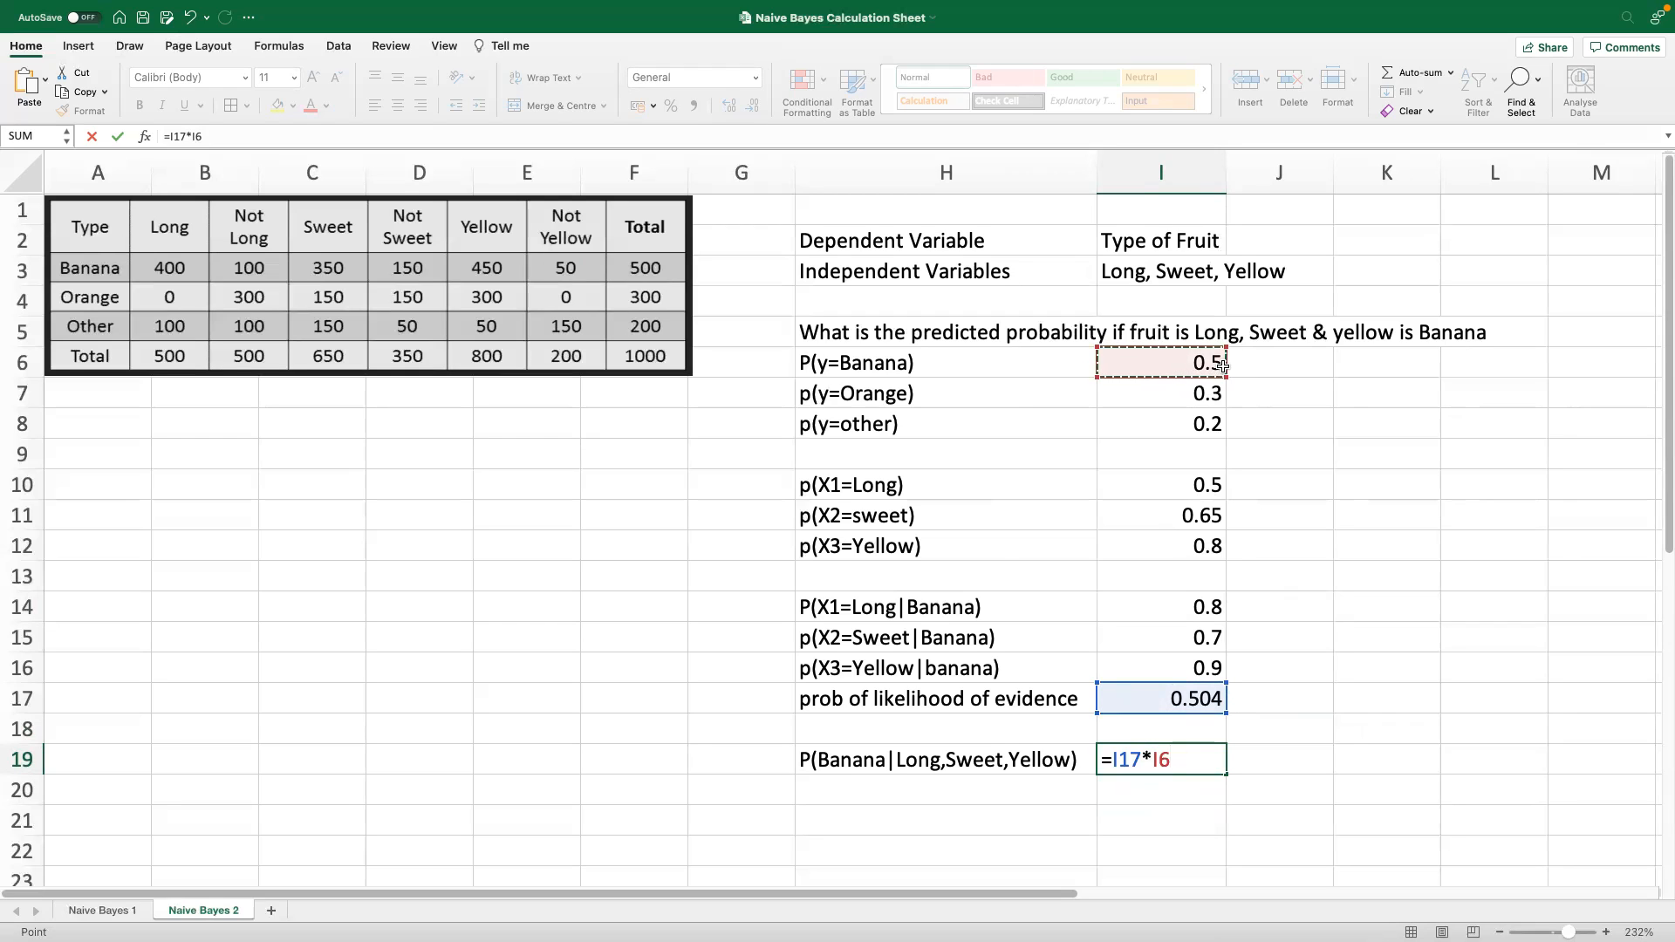
pyautogui.press('Return')
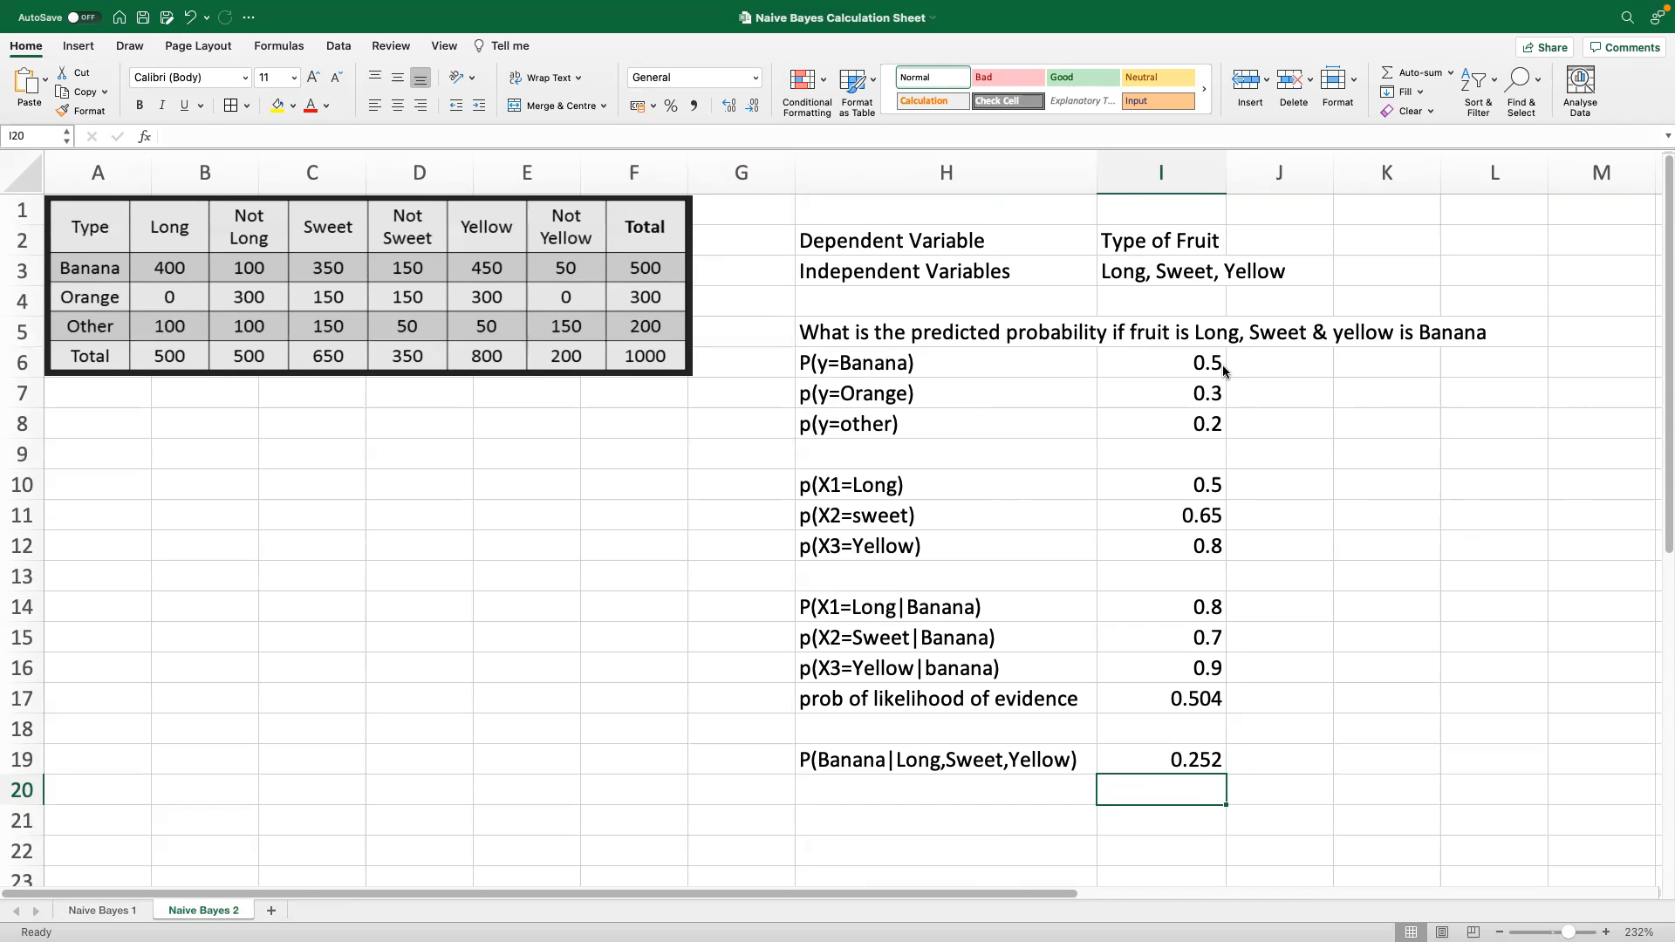
# Examine the long, sweet and yellow probabilities in H10:I12 and the banana calculations below them in column I
pyautogui.moveTo(969, 484); pyautogui.dragTo(1148, 557)
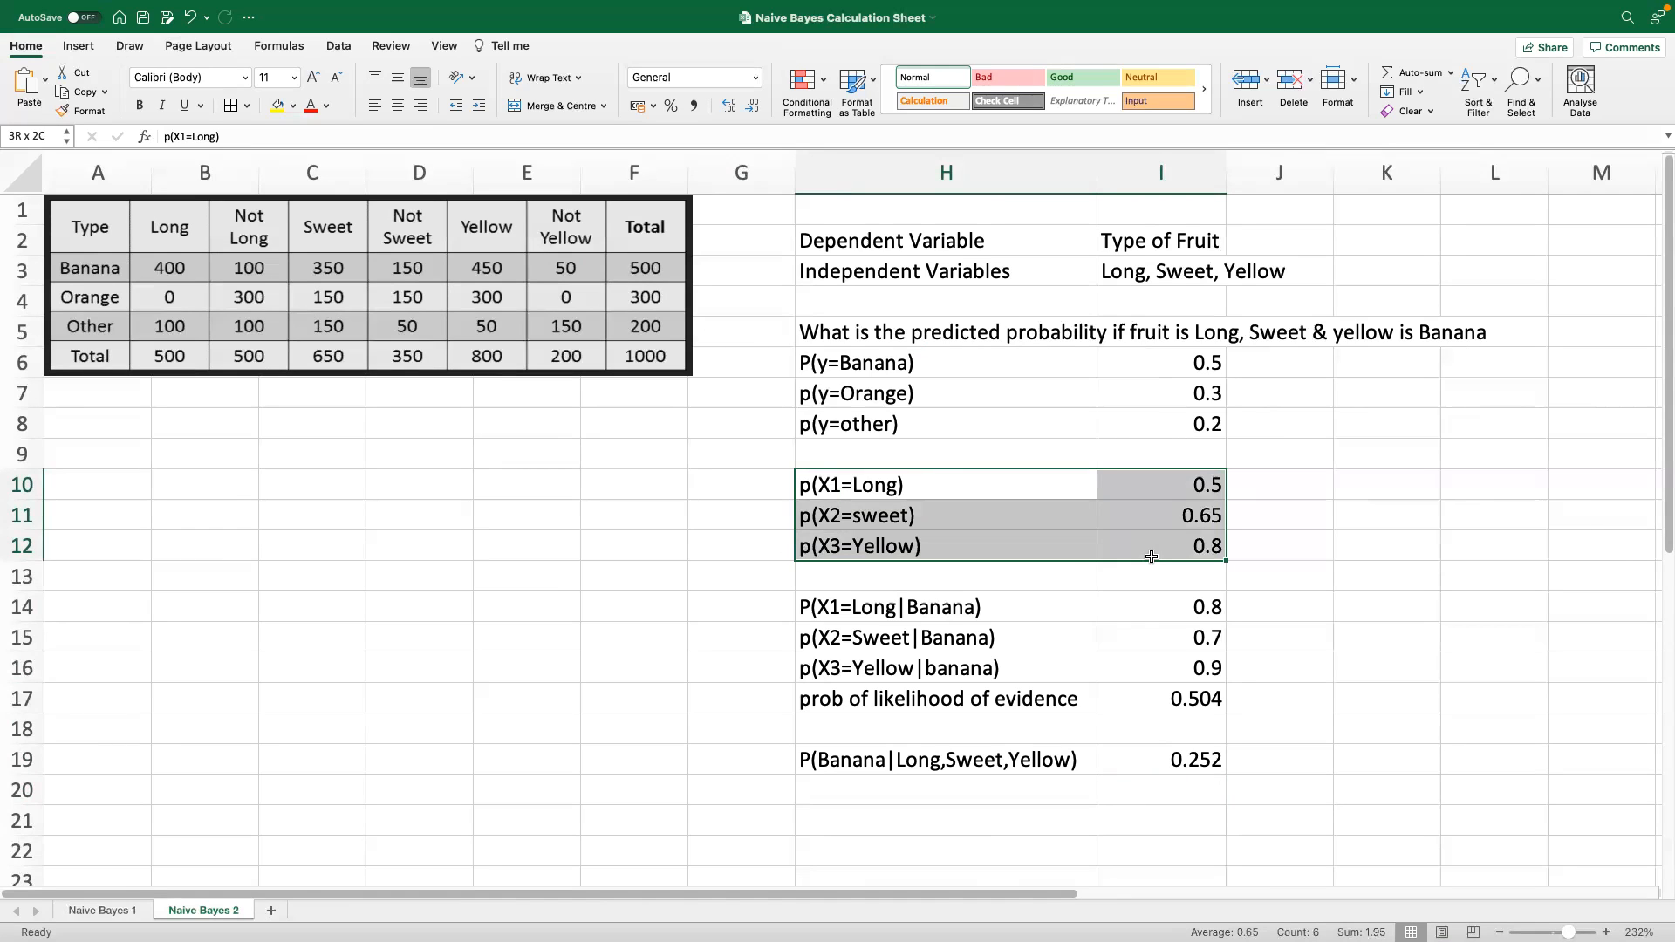
pyautogui.click(1152, 572)
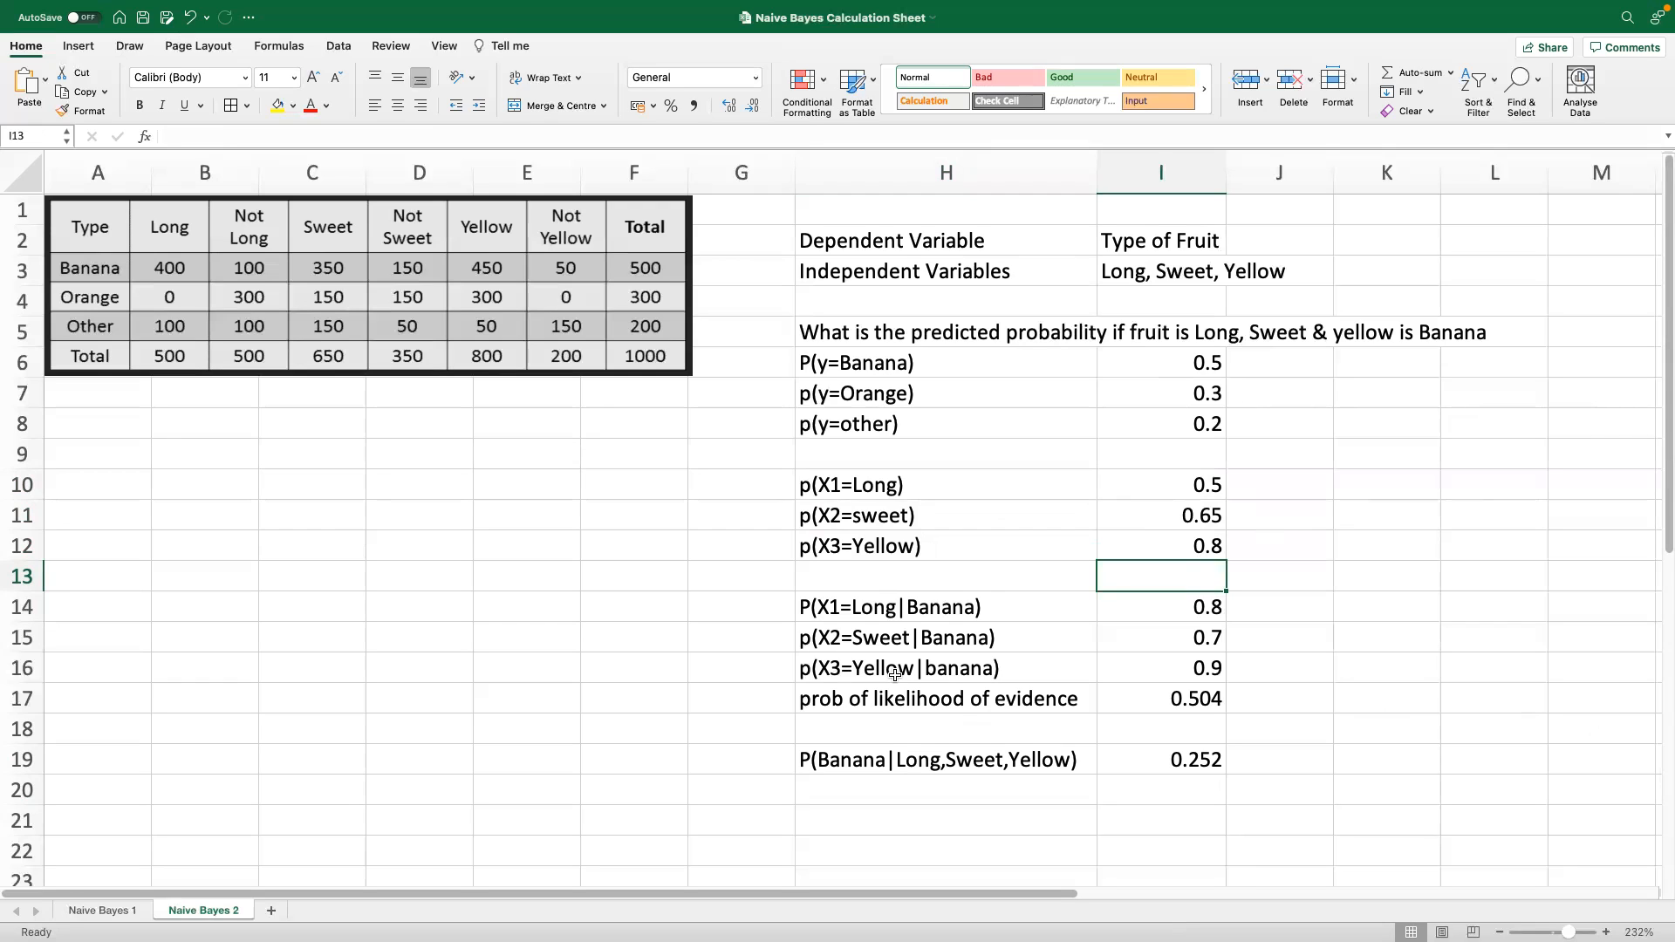
pyautogui.press('Down')
pyautogui.press('Down')
pyautogui.press('Down')
pyautogui.press('Down')
pyautogui.press('Down')
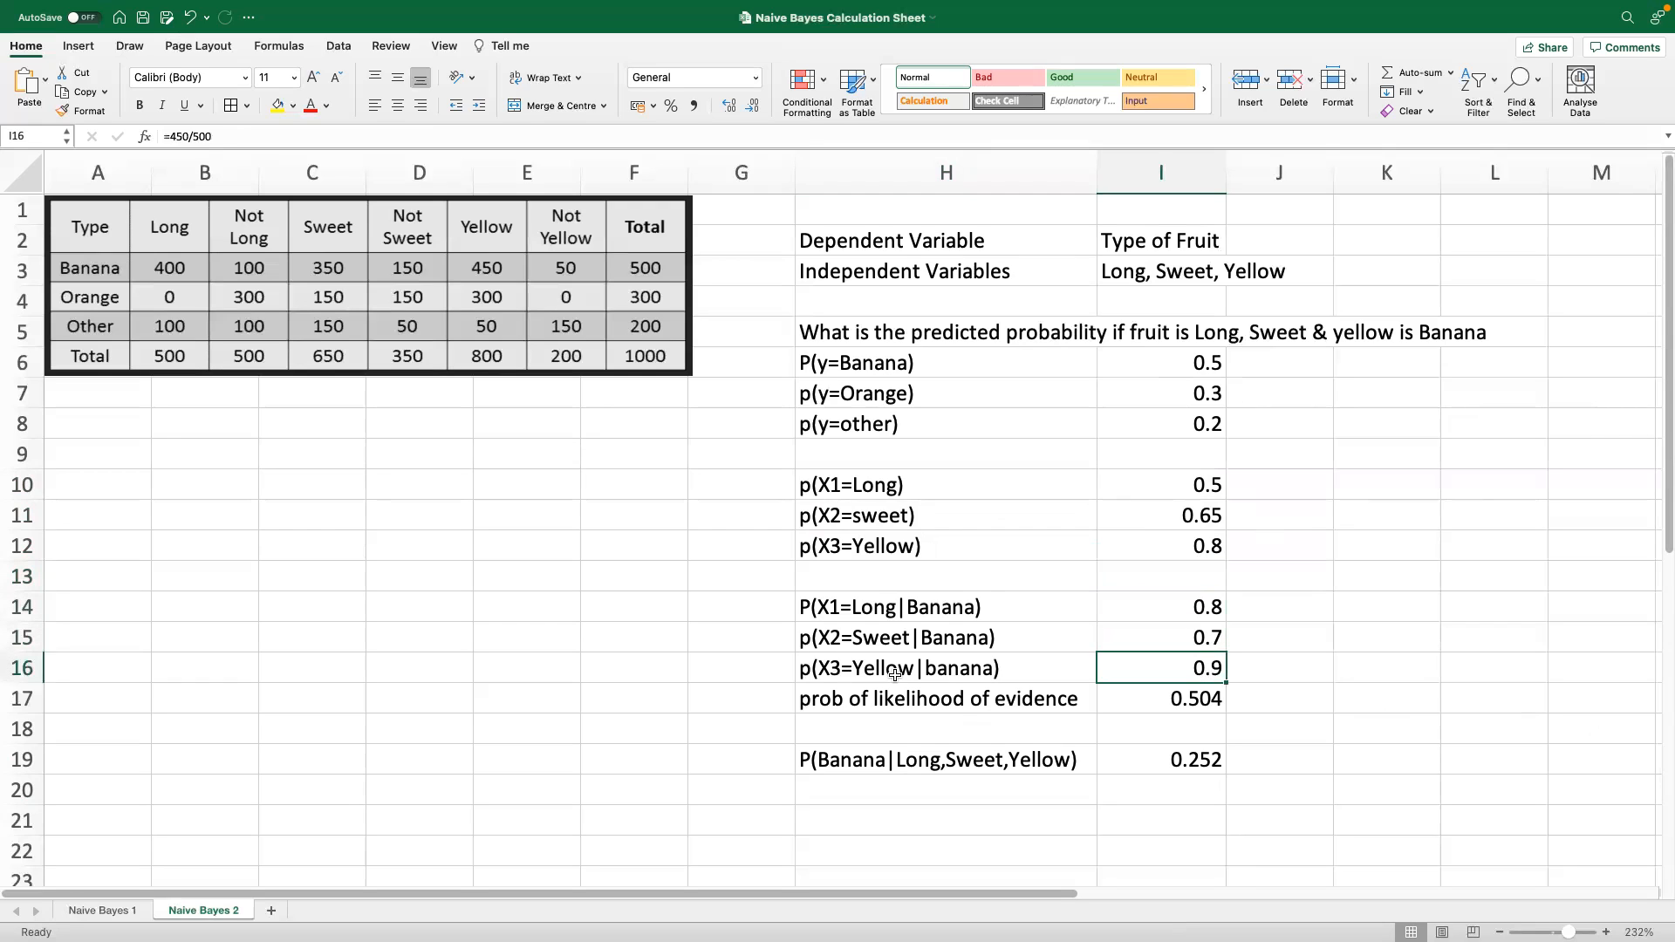
pyautogui.press('Down')
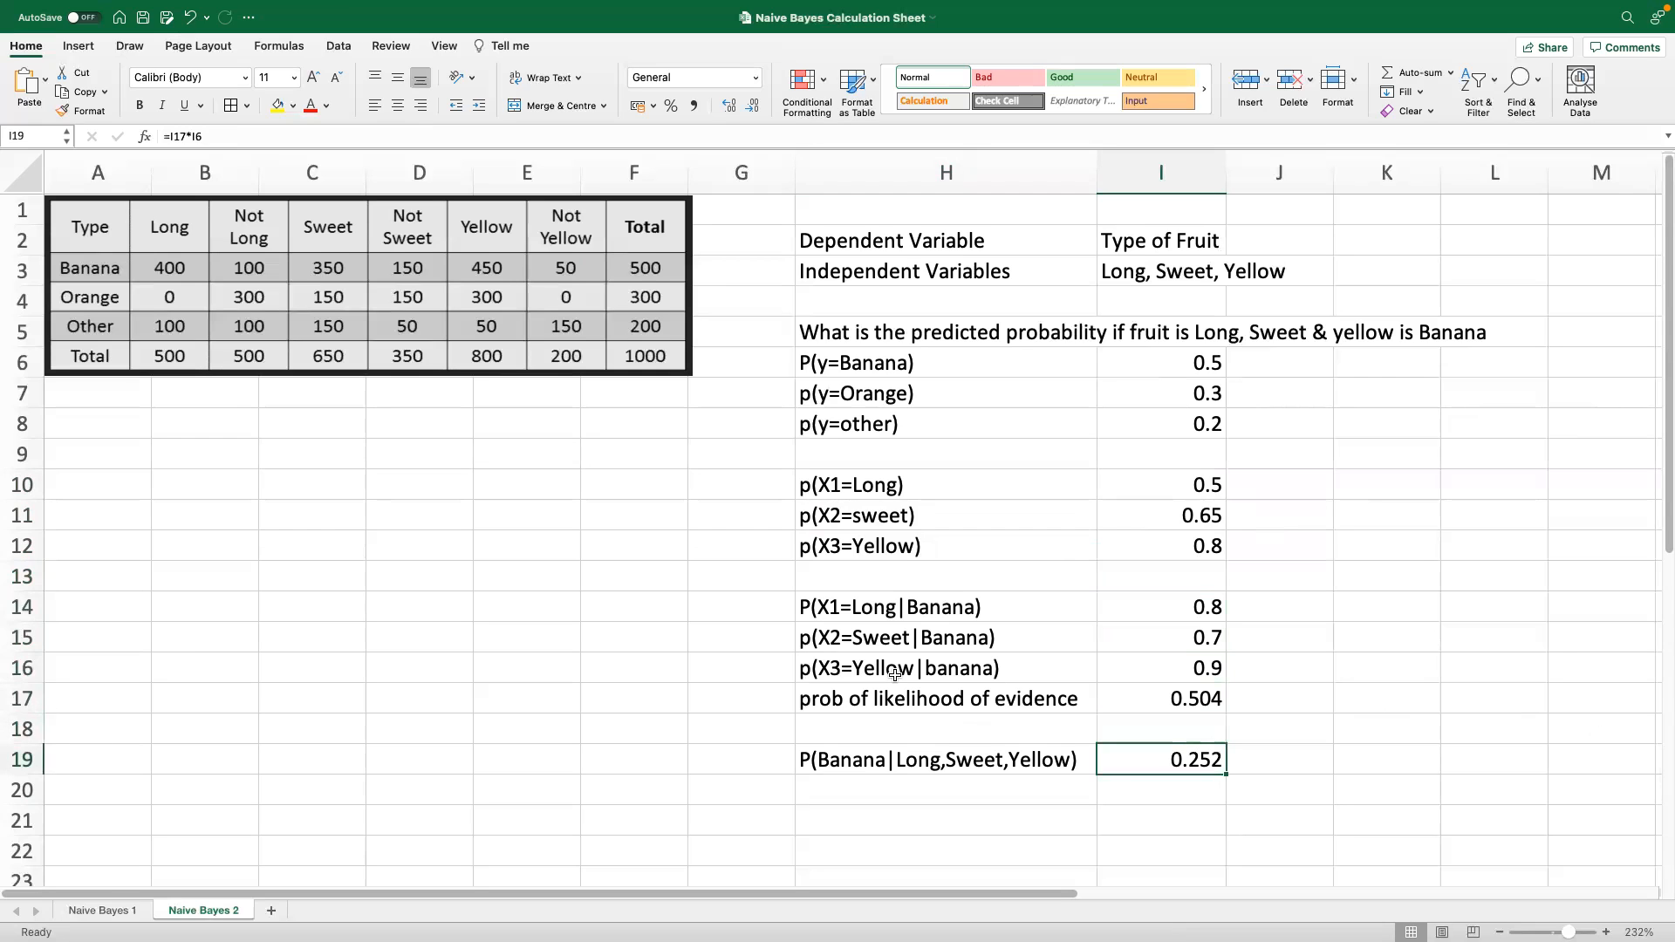
pyautogui.press('Down')
pyautogui.press('Down')
pyautogui.press('Down')
pyautogui.press('Down')
pyautogui.press('Down')
pyautogui.press('Down')
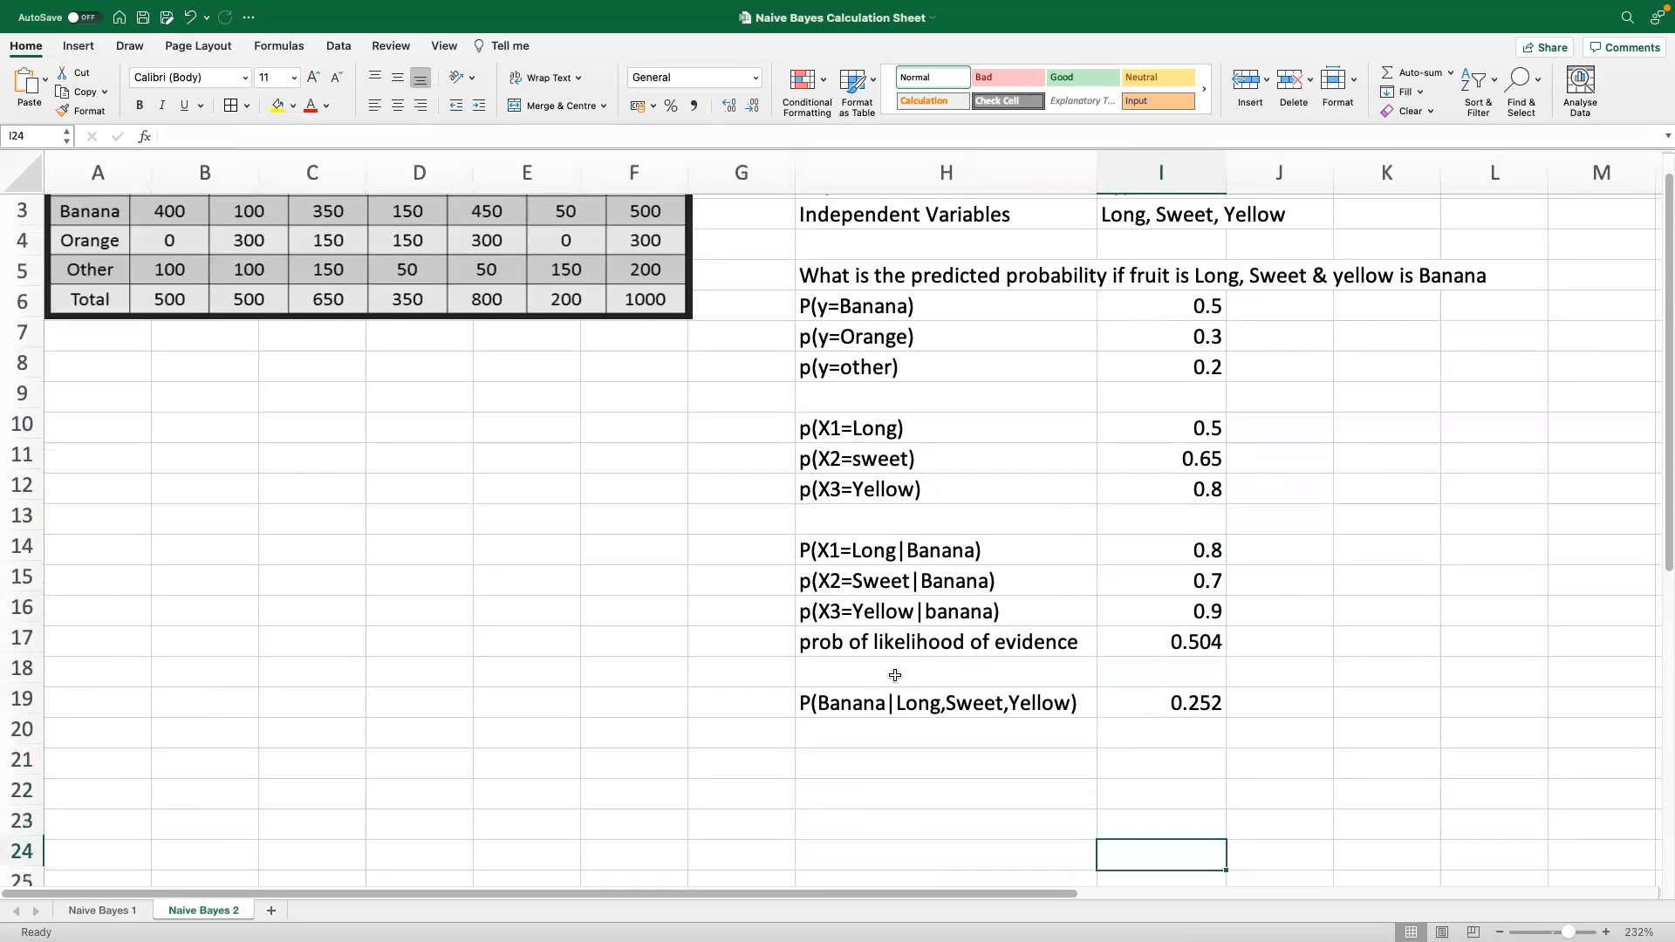
# Label H21 "P(X1=Long|Orange)" and enter its conditional probability in I21 as =0/300
pyautogui.click(899, 740)
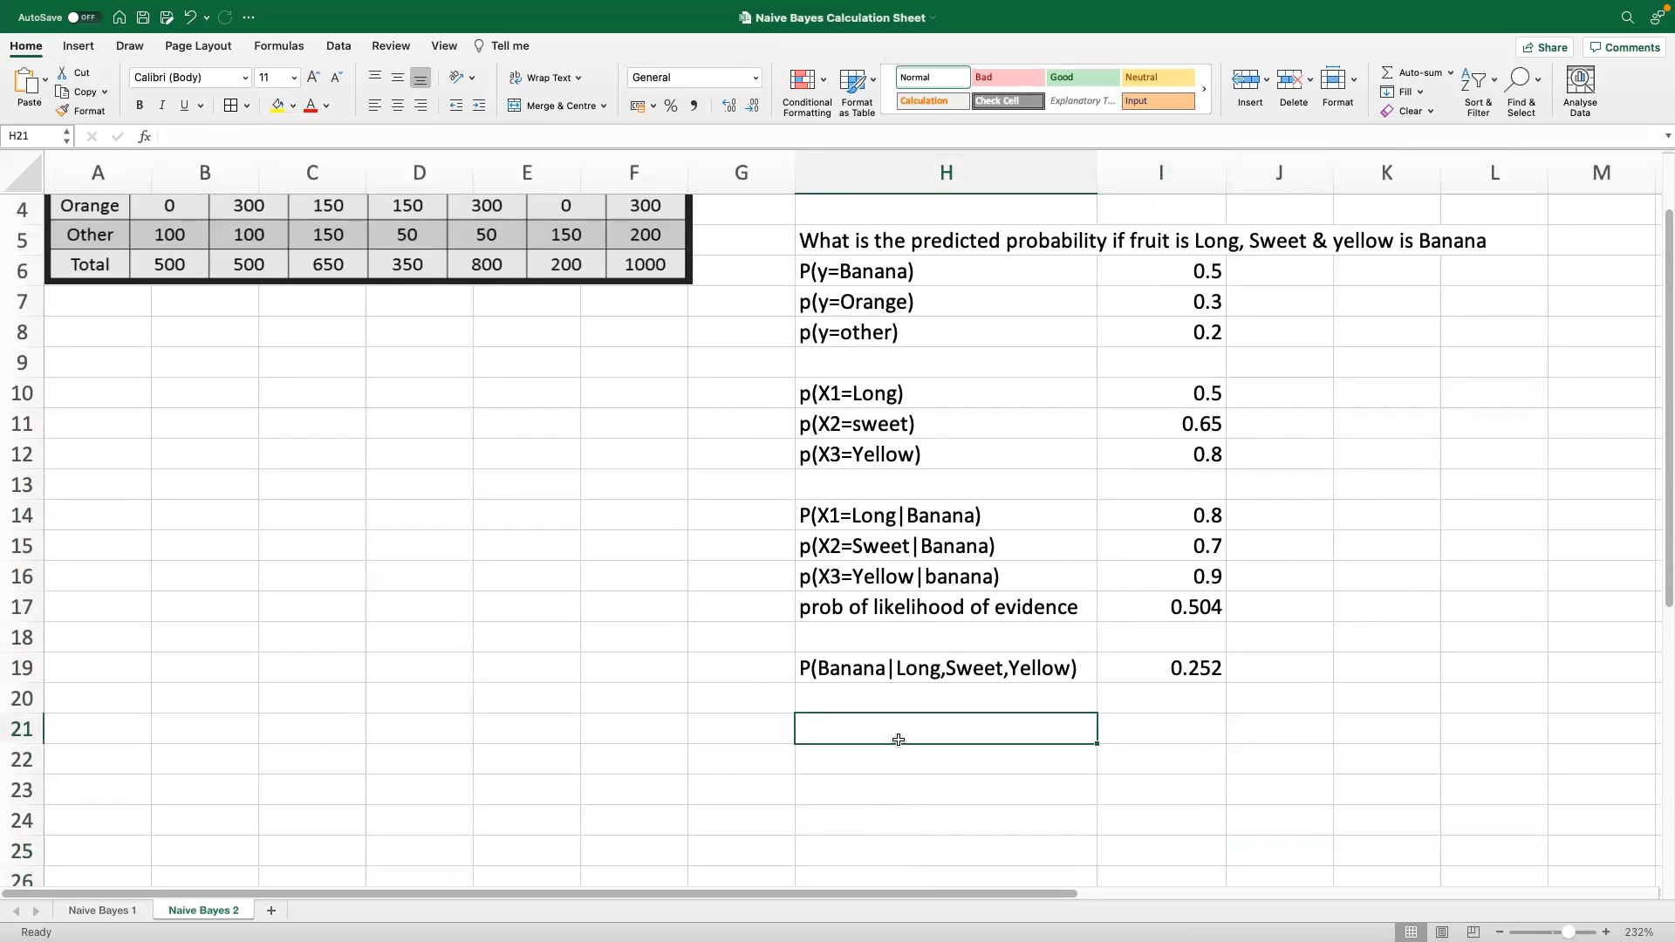
pyautogui.write('P(X1=Long')
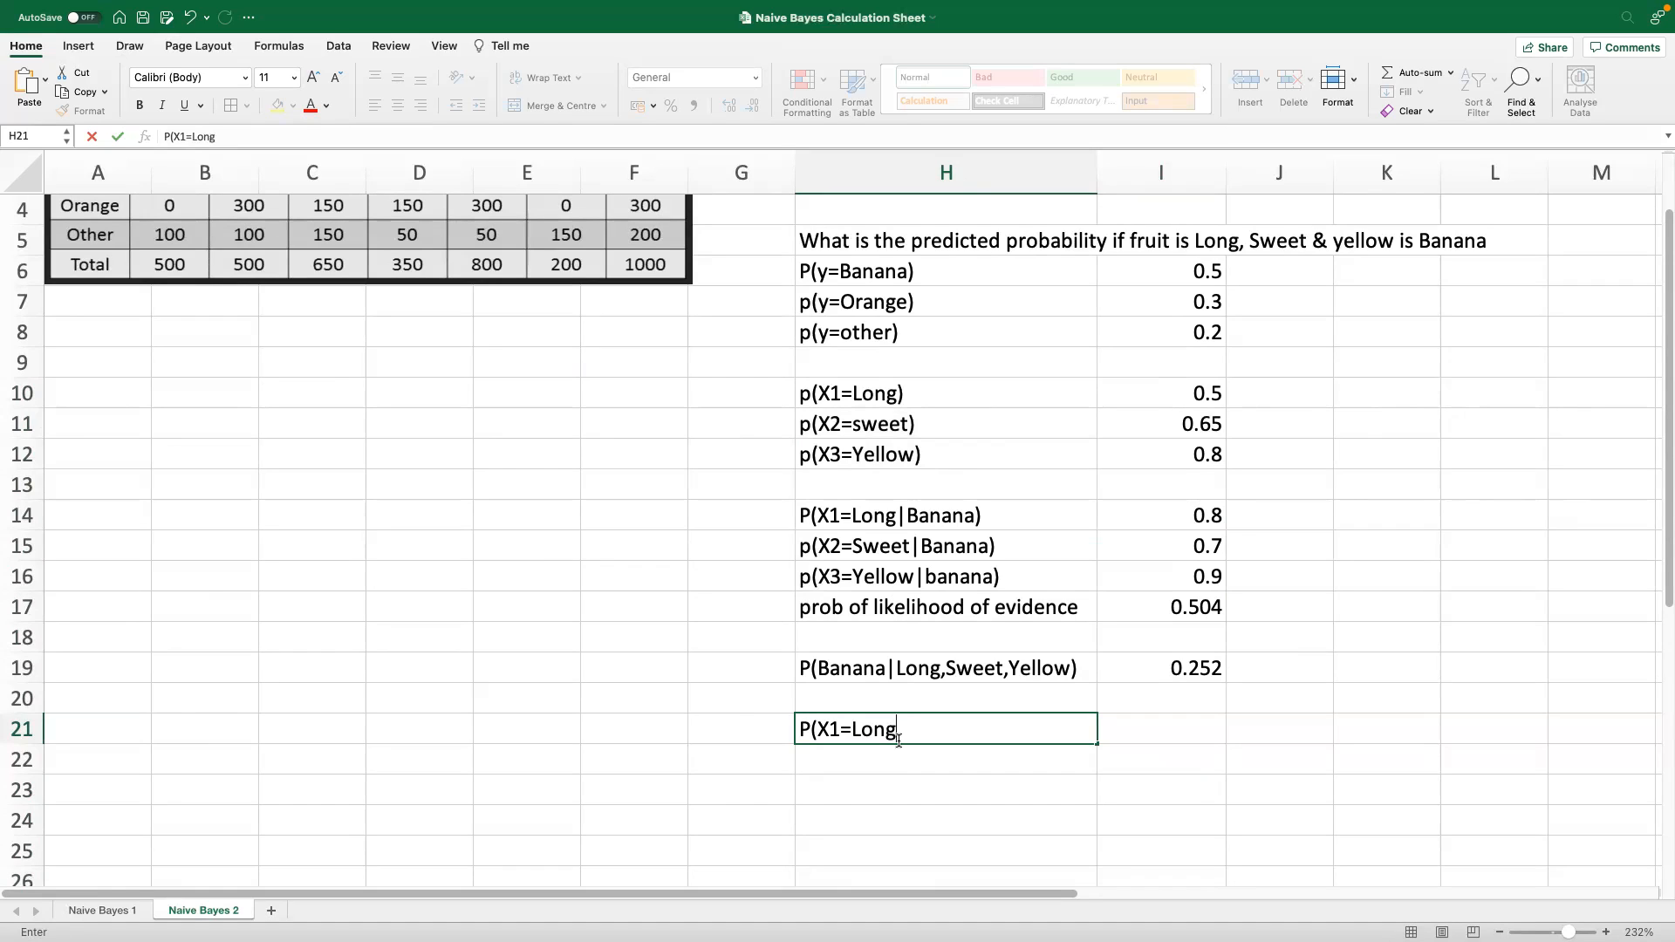
pyautogui.write('|Orange)')
pyautogui.moveTo(1666, 583); pyautogui.dragTo(1665, 561)
pyautogui.click(1213, 792)
pyautogui.write('=')
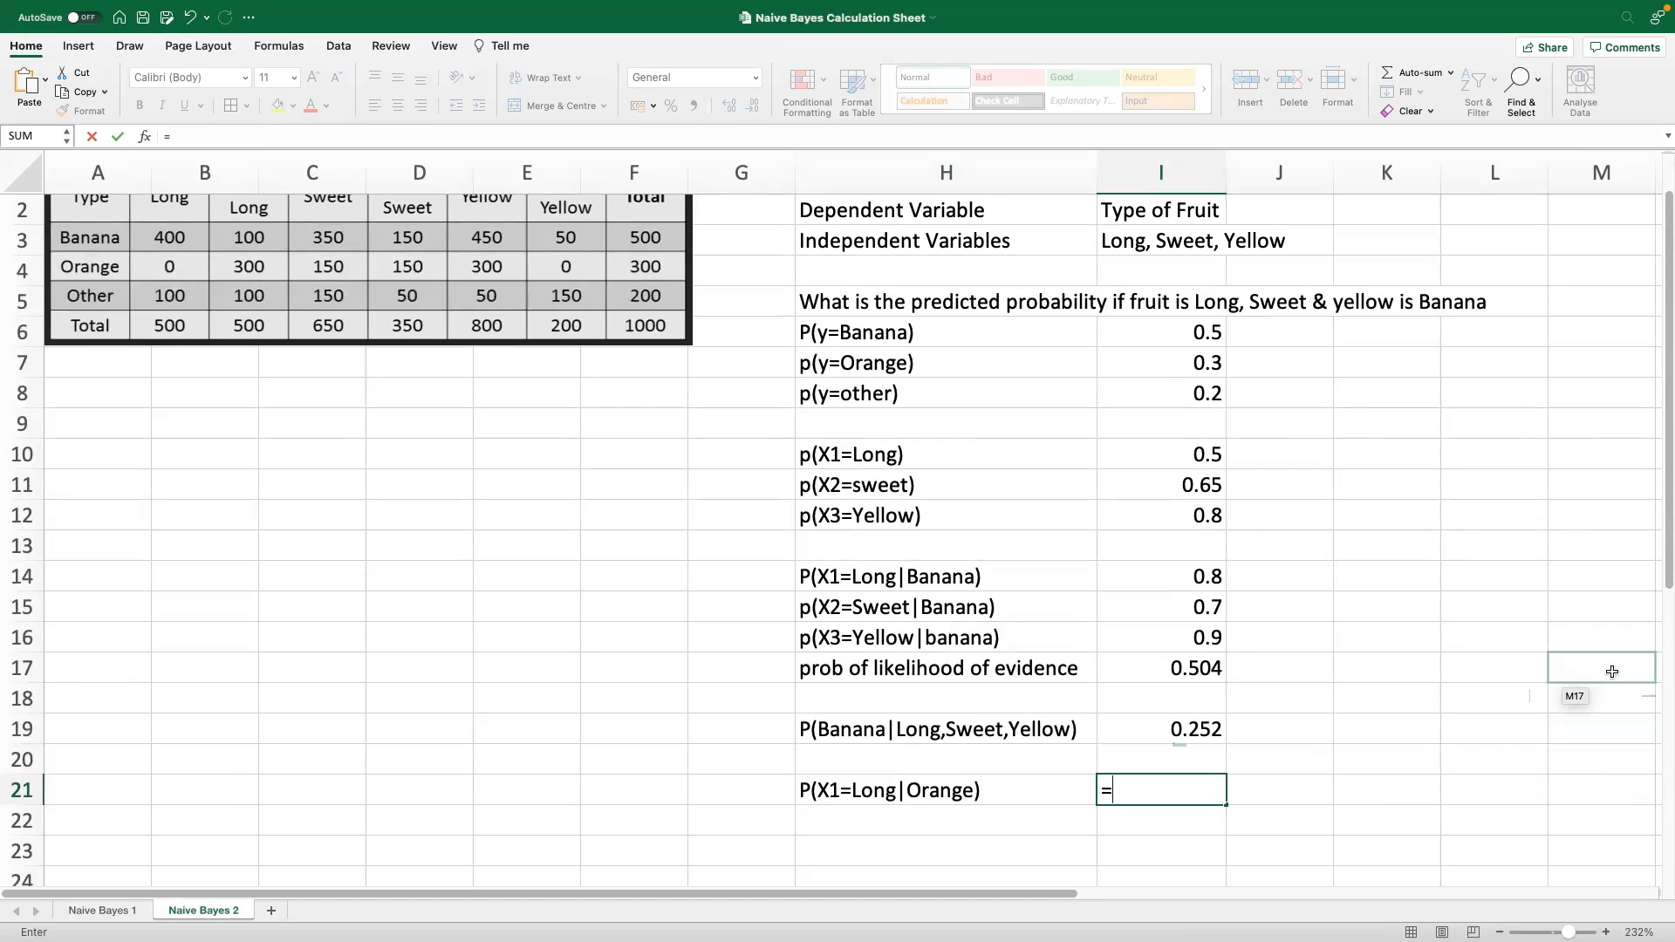
pyautogui.write('0/300')
pyautogui.press('Return')
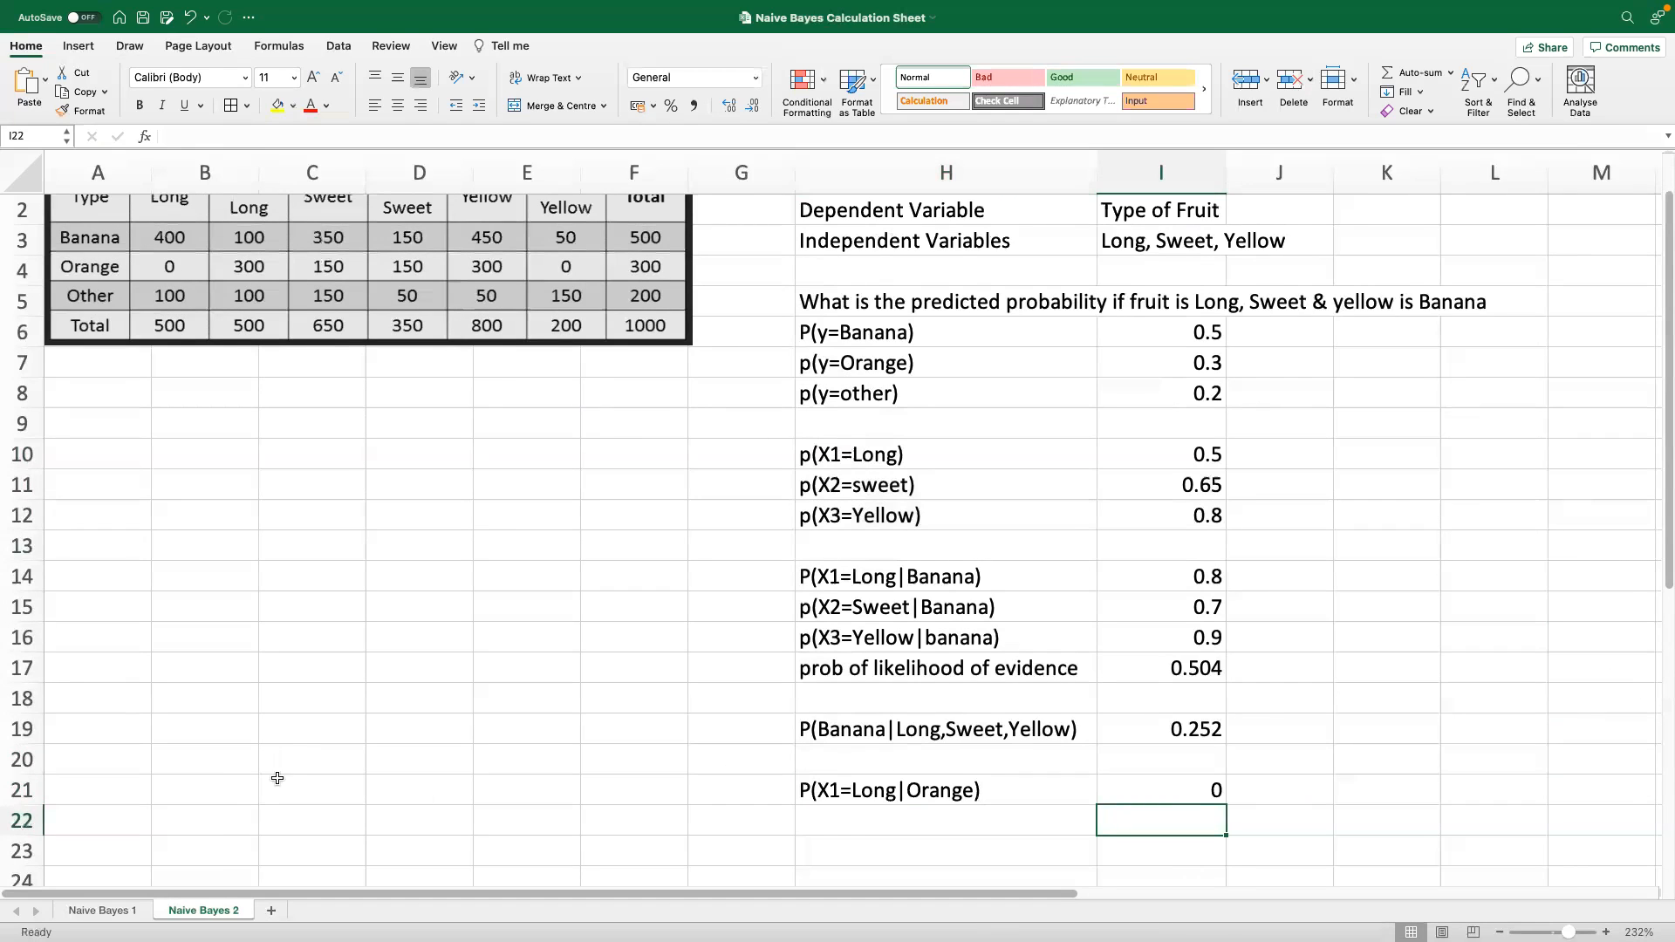
# Merge and center cells B20:F22 into one note cell and turn on text wrapping
pyautogui.moveTo(179, 765); pyautogui.dragTo(633, 814)
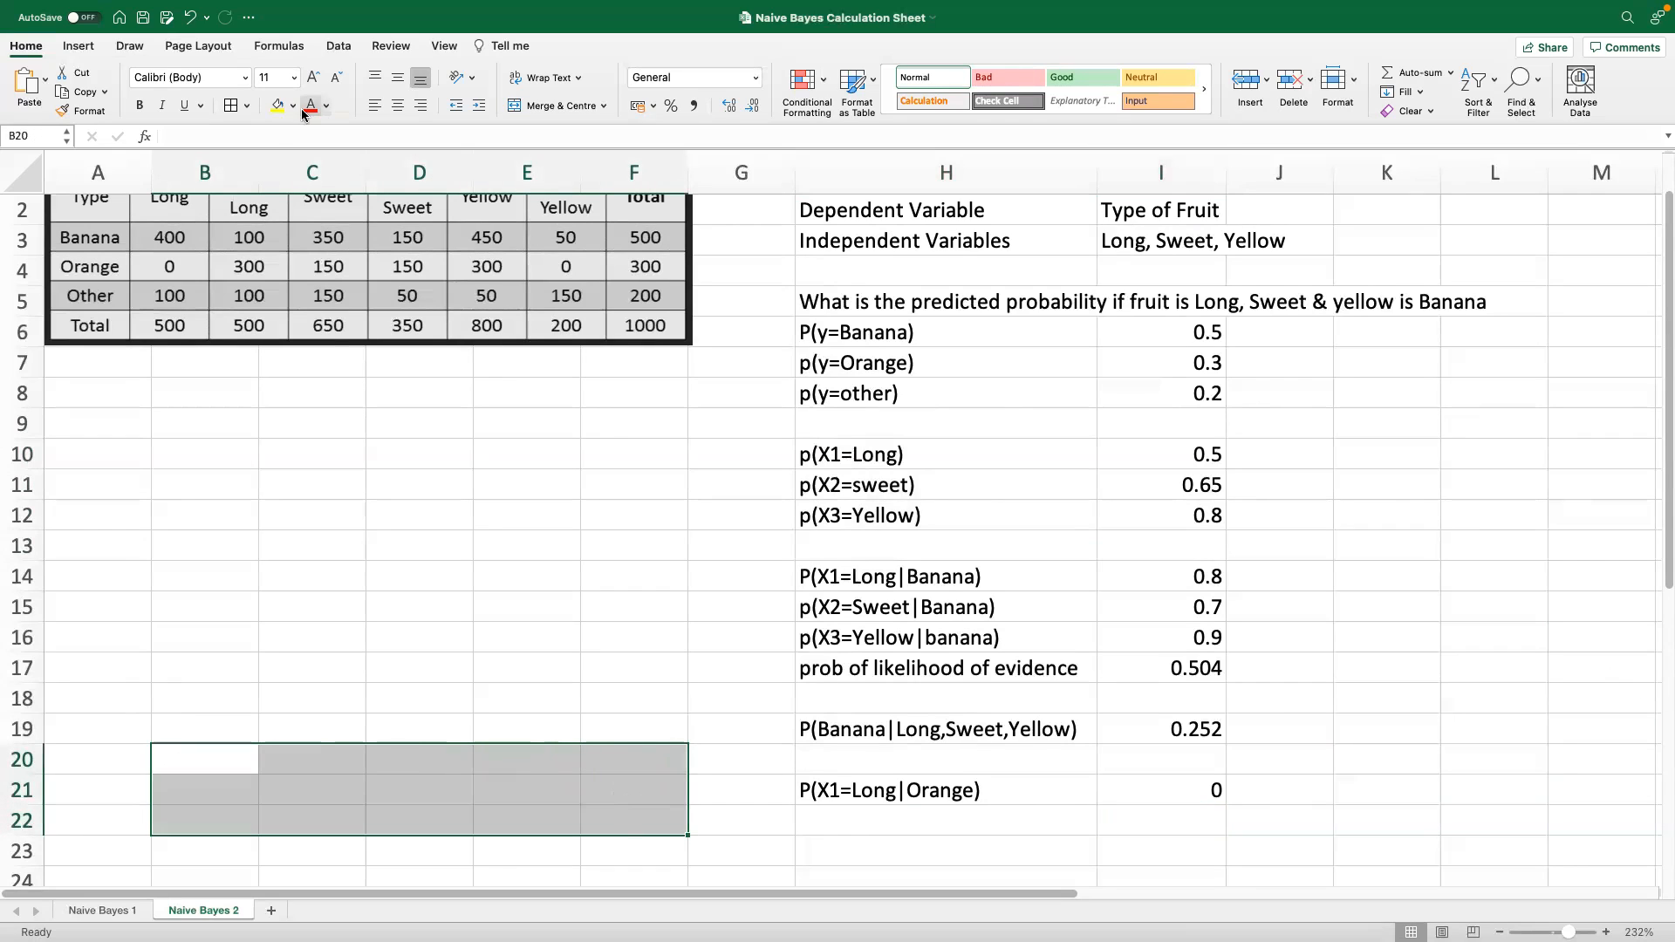
pyautogui.click(541, 106)
pyautogui.click(543, 79)
# Begin the merged note cell B20 with the sentence "Laplace Correction is to be implemented when probability is Zero."
pyautogui.doubleClick(424, 818)
pyautogui.write('Lapal')
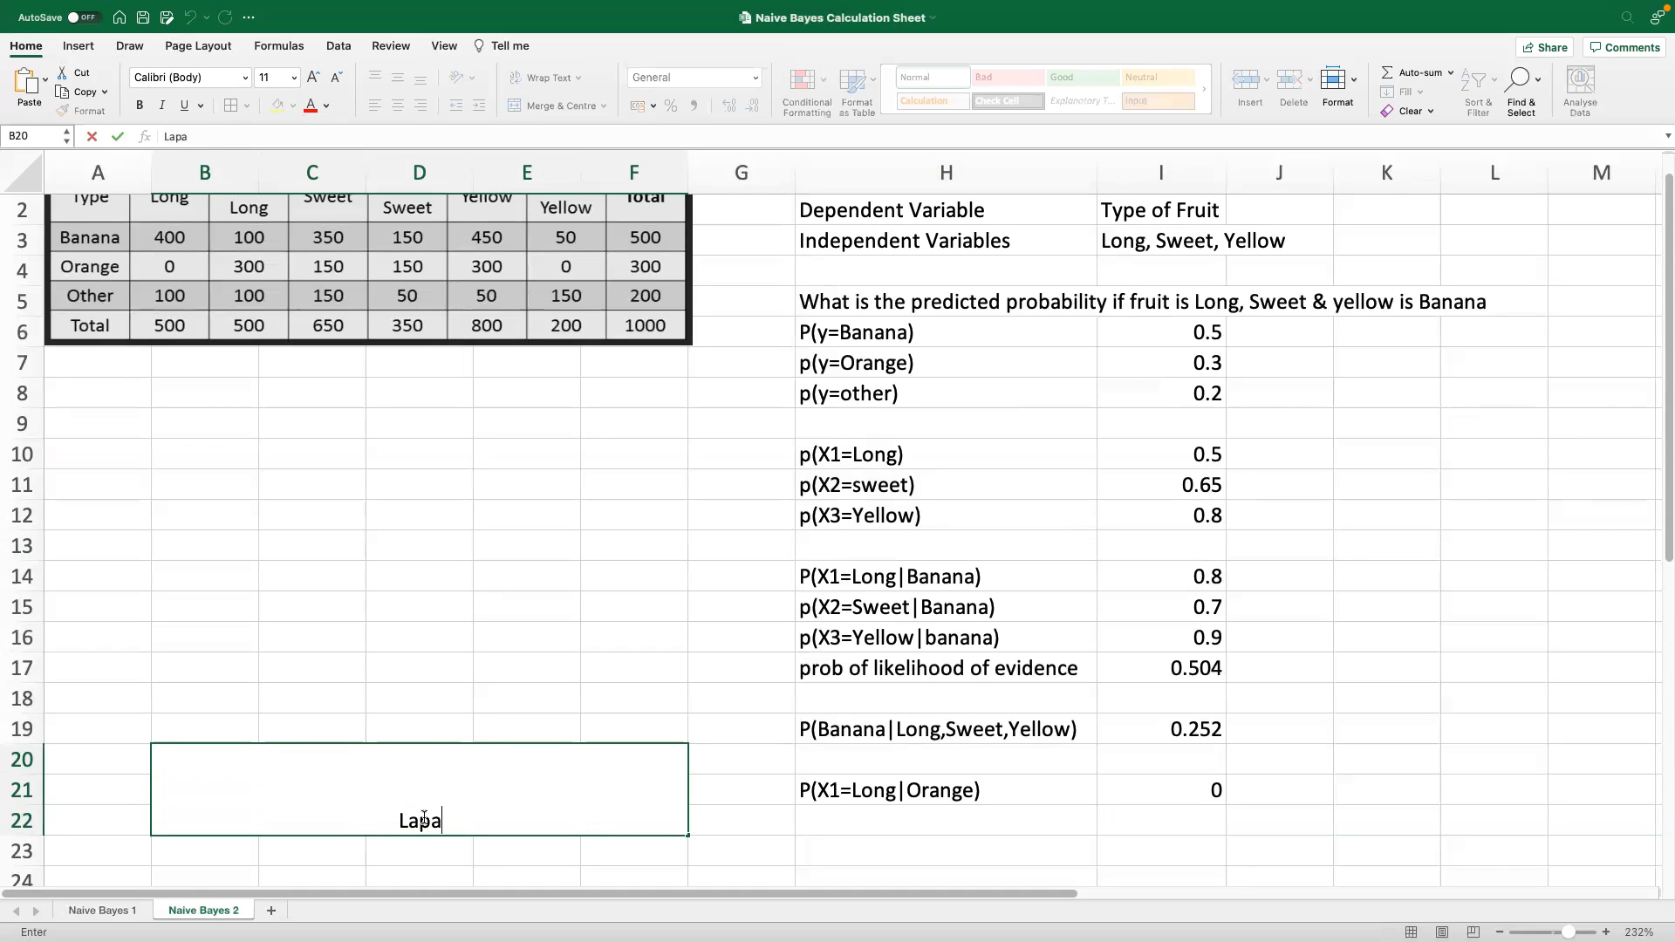
pyautogui.press('BackSpace')
pyautogui.press('BackSpace')
pyautogui.write('lace Correctio')
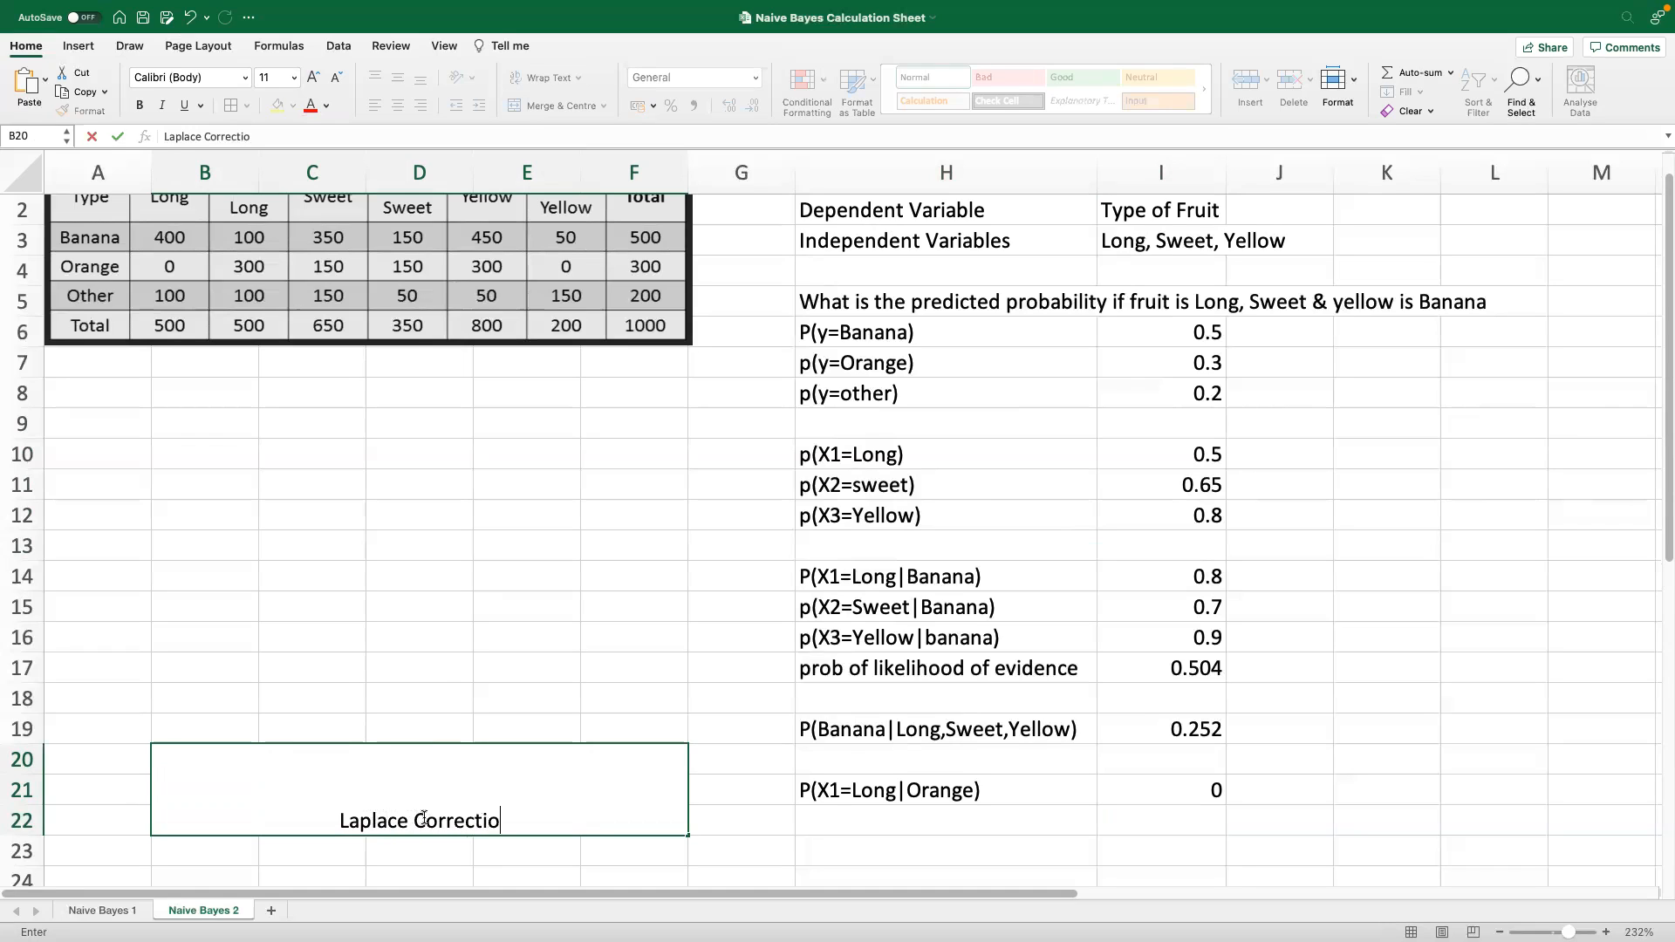
pyautogui.press('BackSpace')
pyautogui.write('n is to')
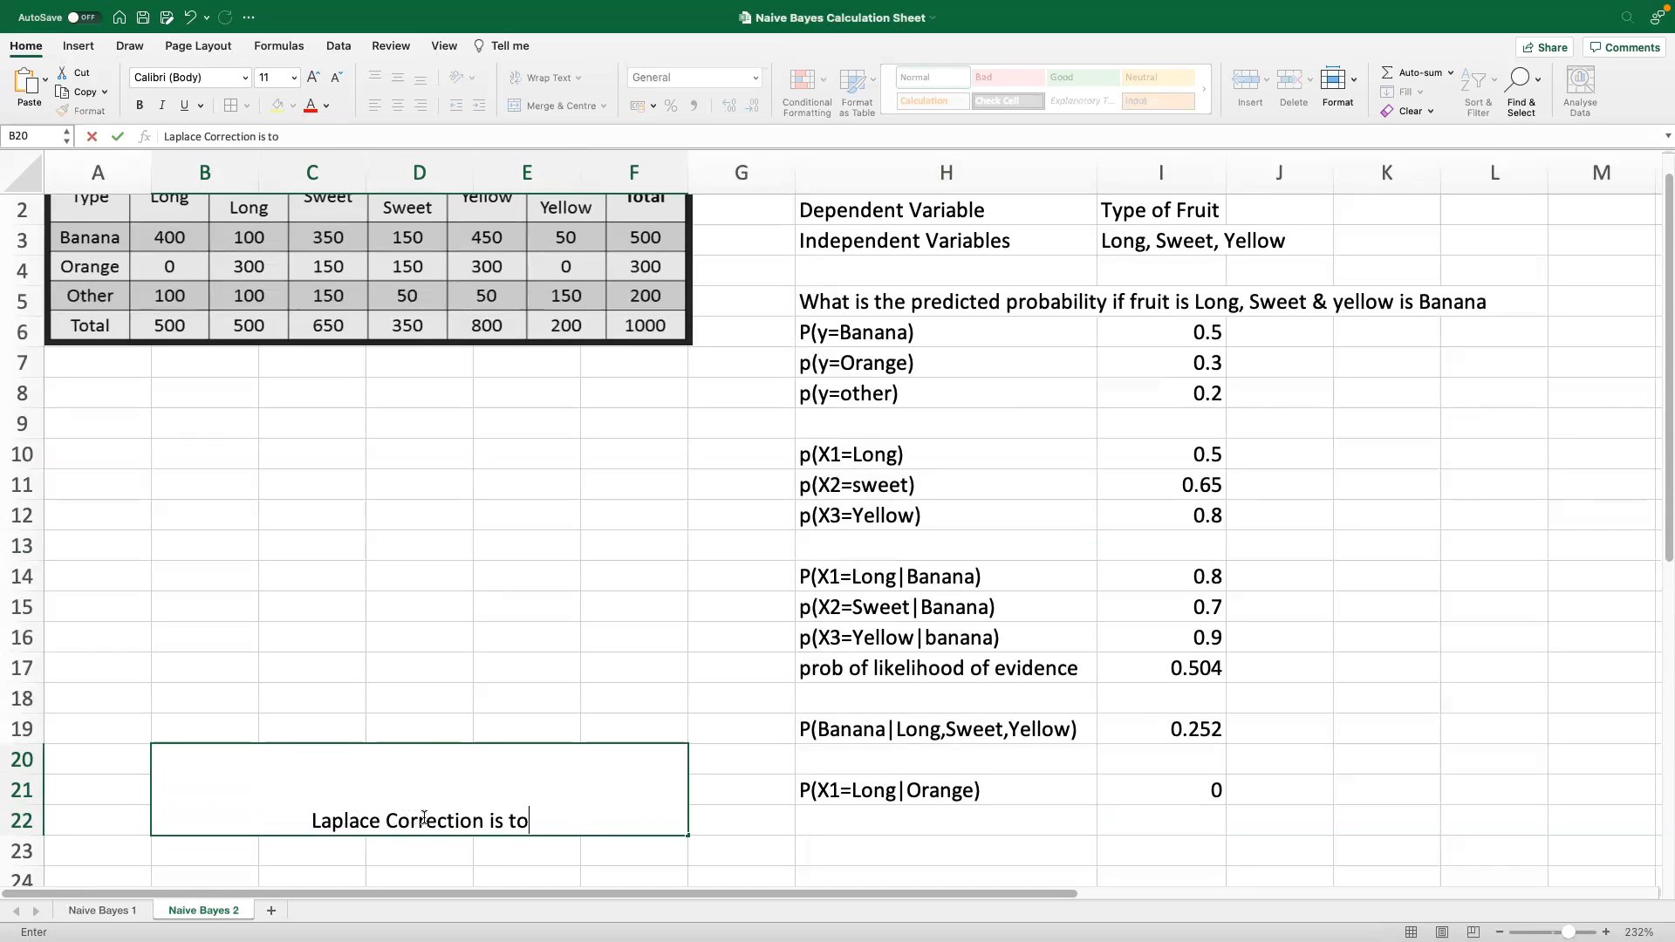
pyautogui.write(' be impleme')
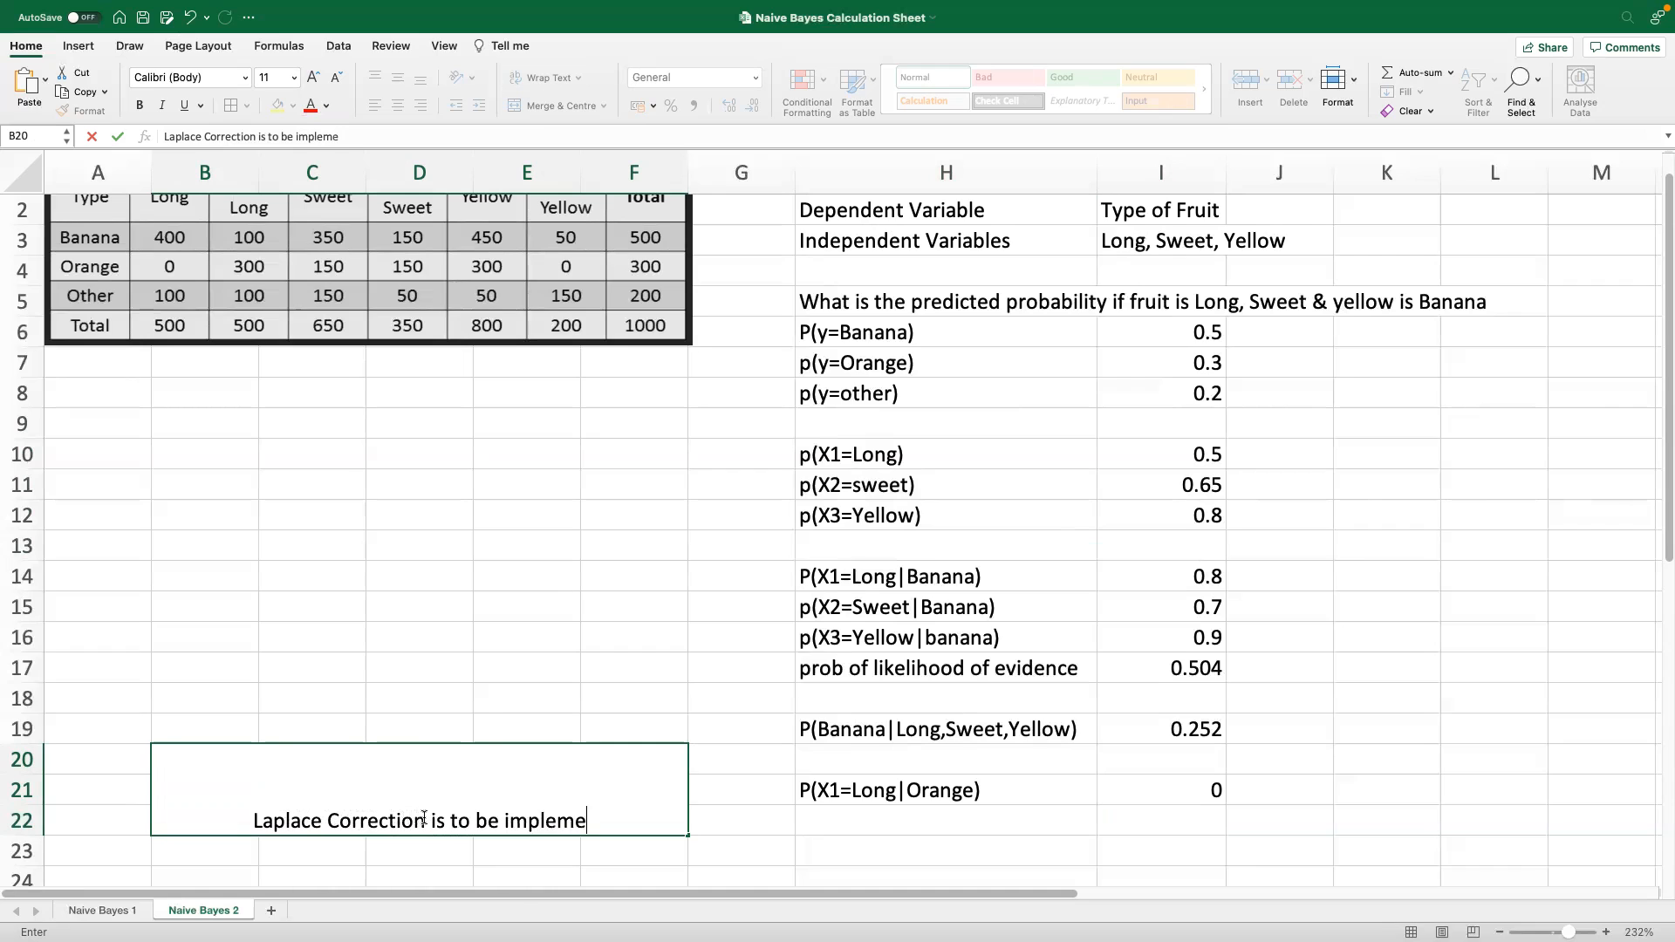
pyautogui.write('nted w')
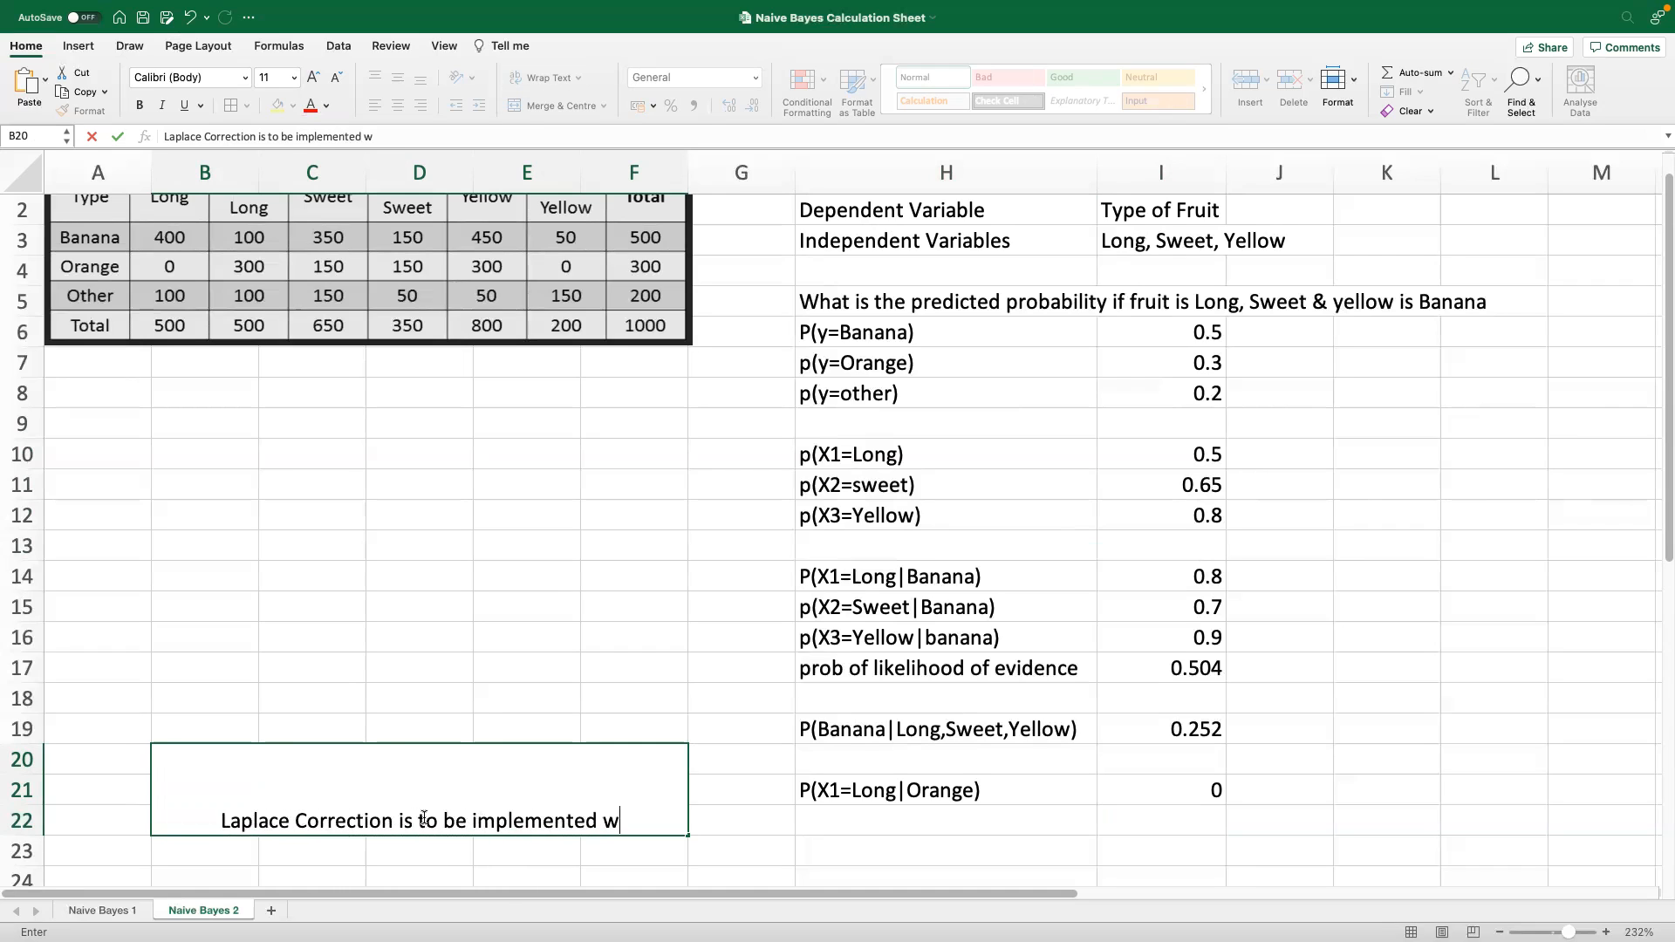
pyautogui.write('hen probabi')
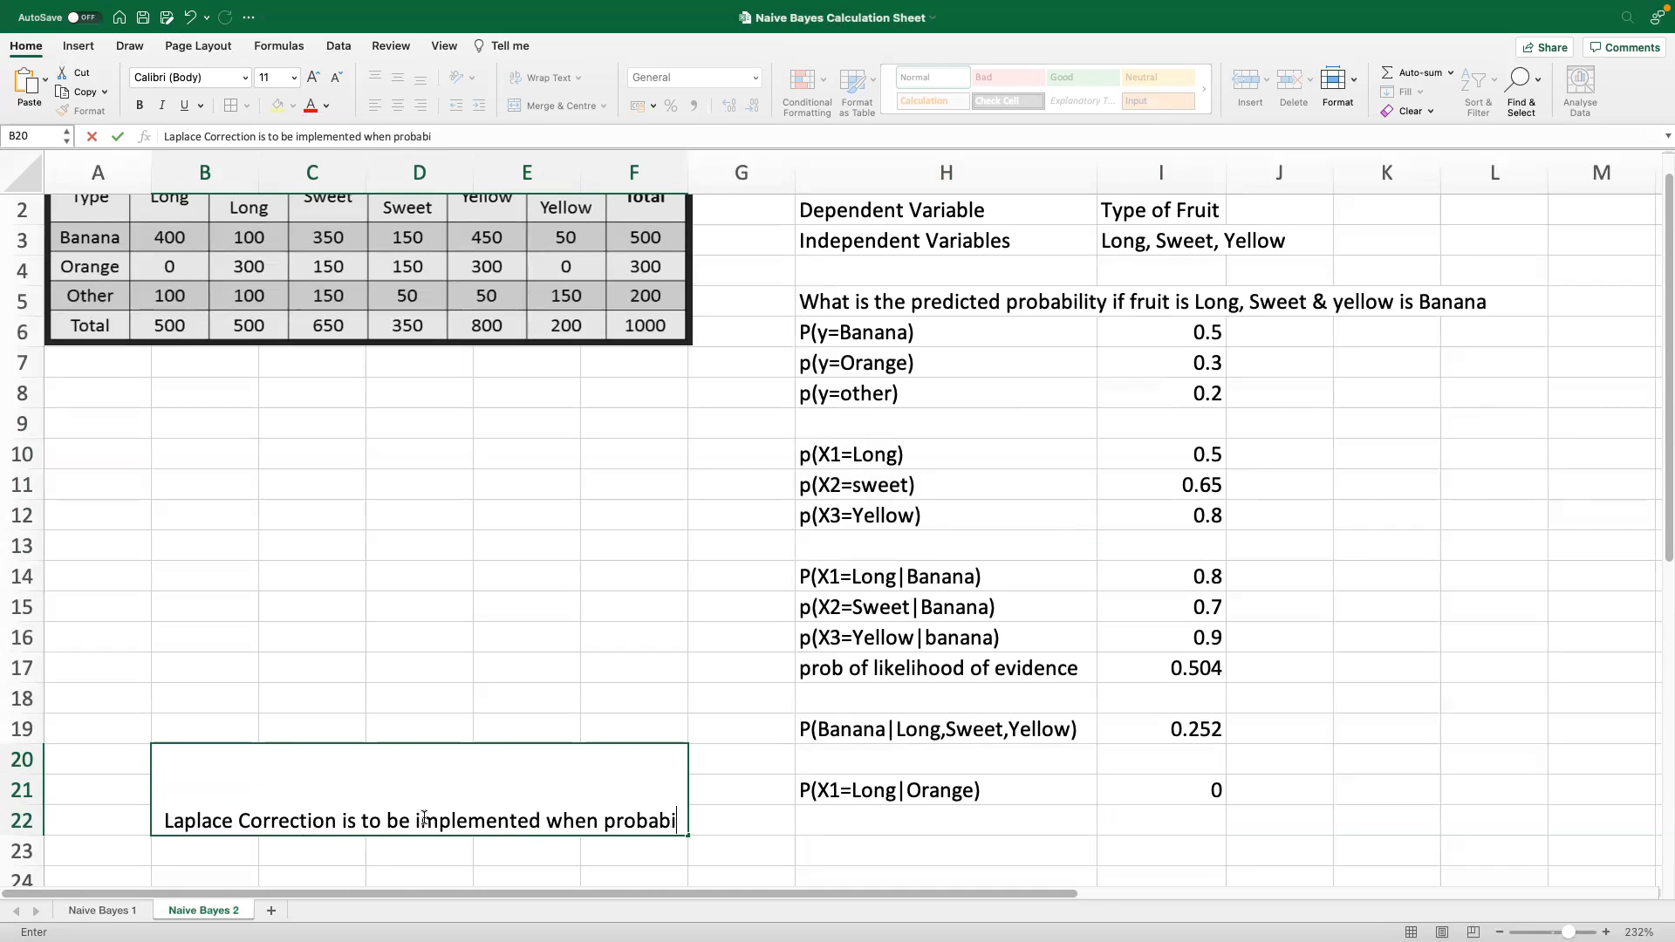
pyautogui.write('lity is Zero.')
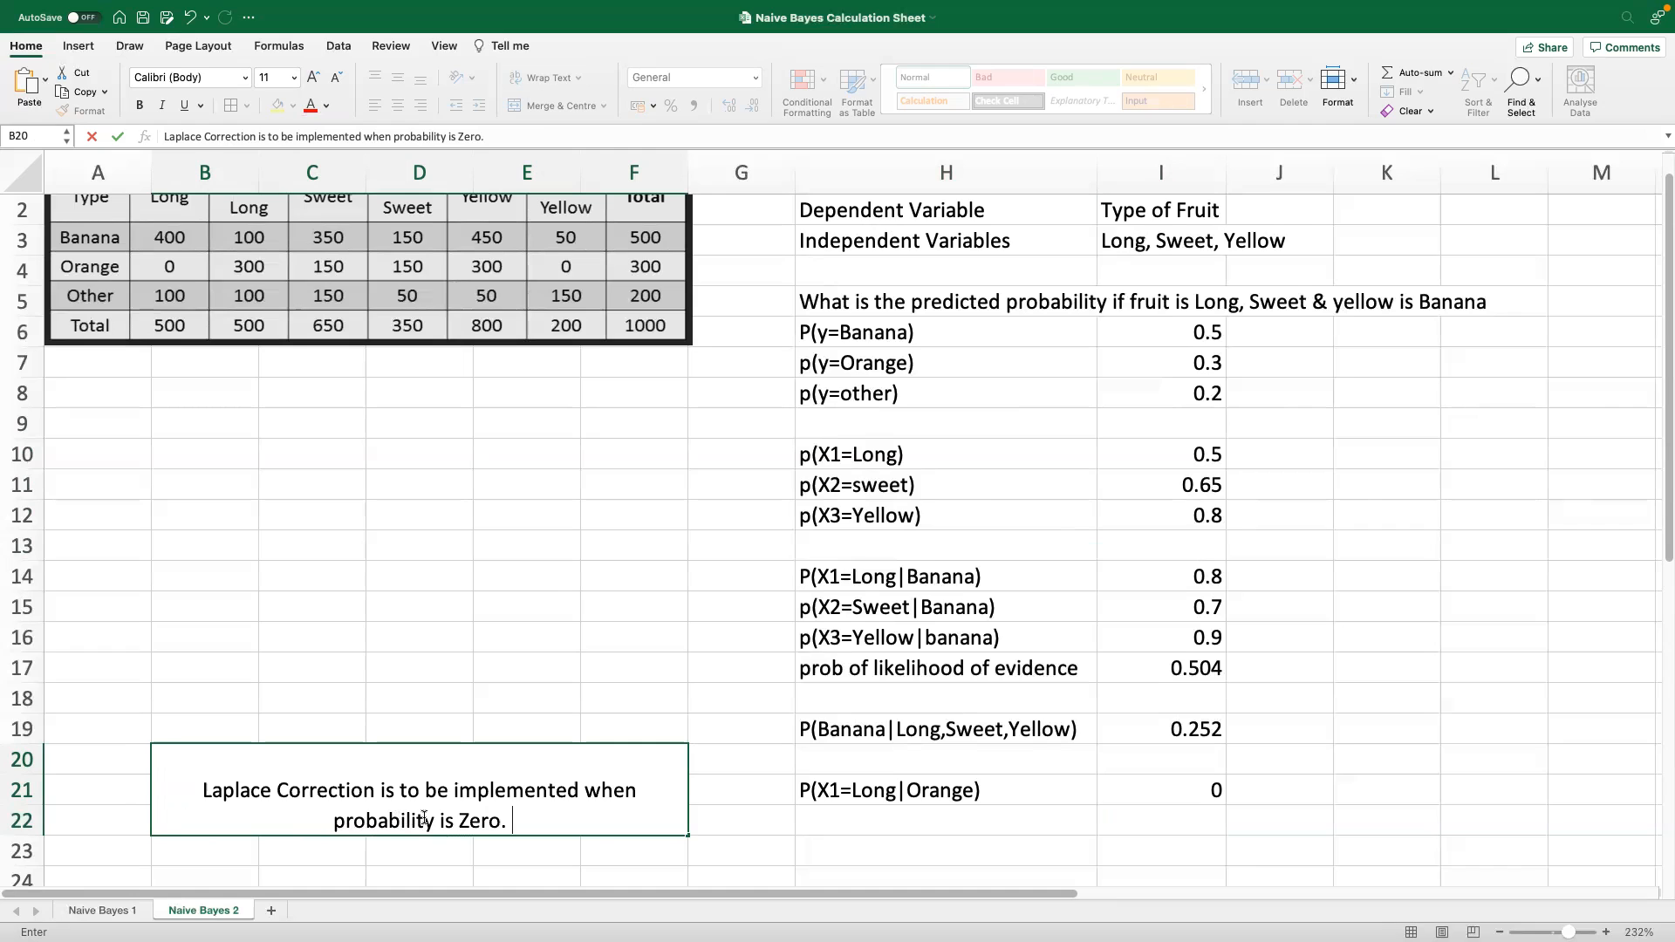
# Add a second sentence to the note, "Impute Zero with a smaller value closer to Zero"
pyautogui.write('Impute')
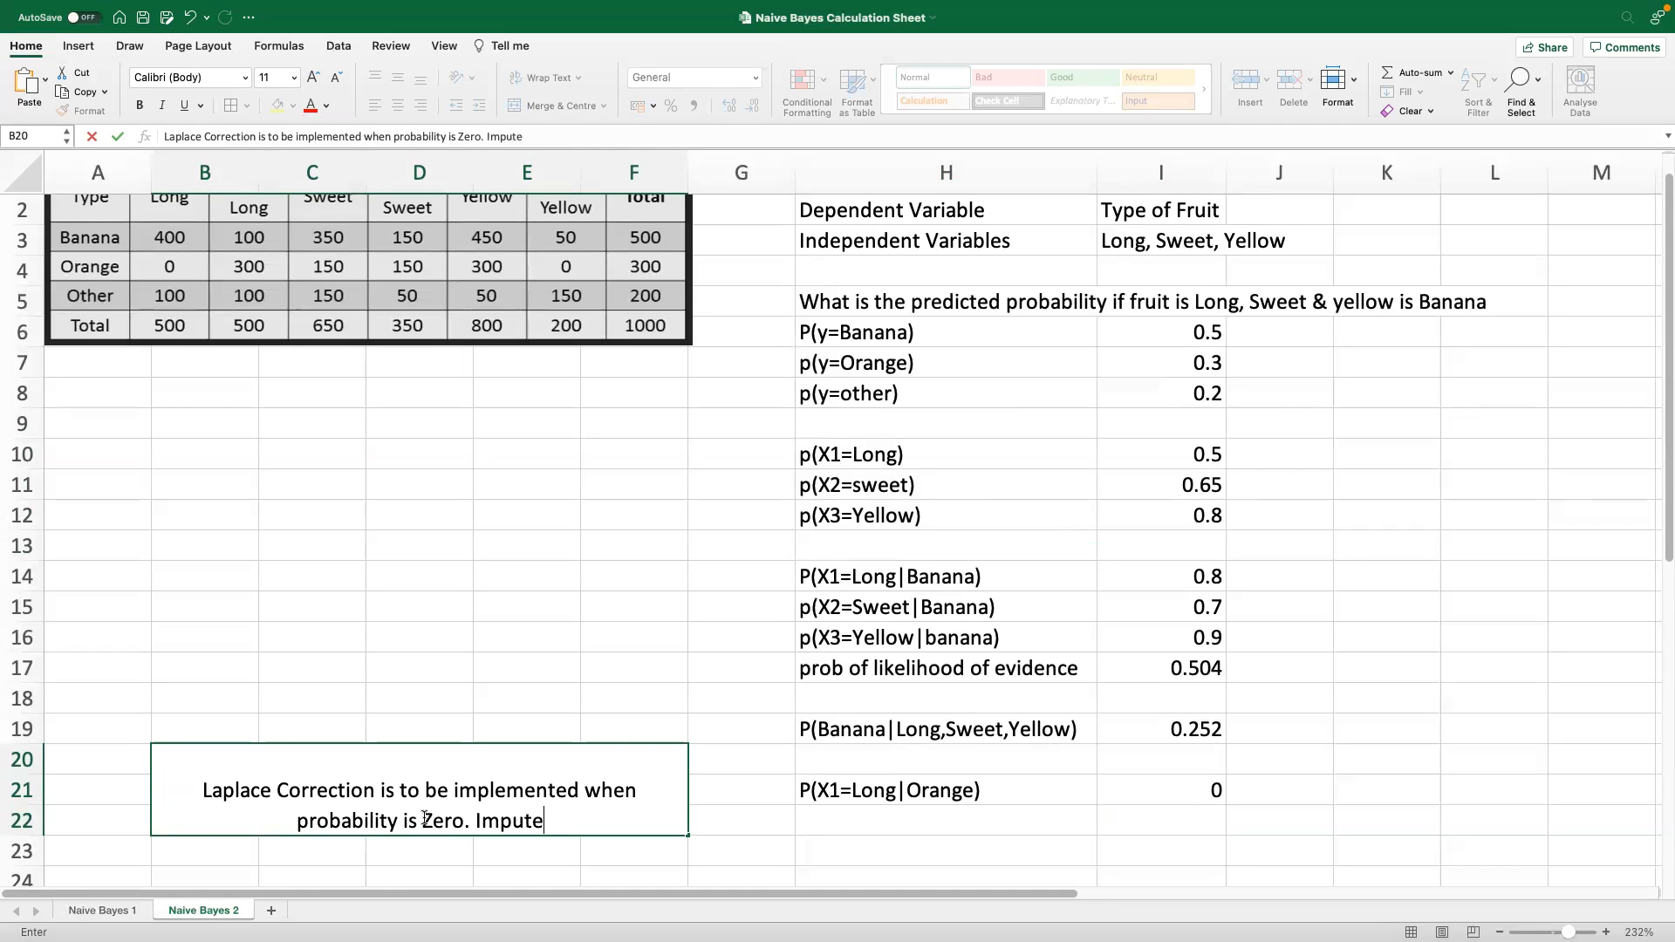
pyautogui.write(' Zero')
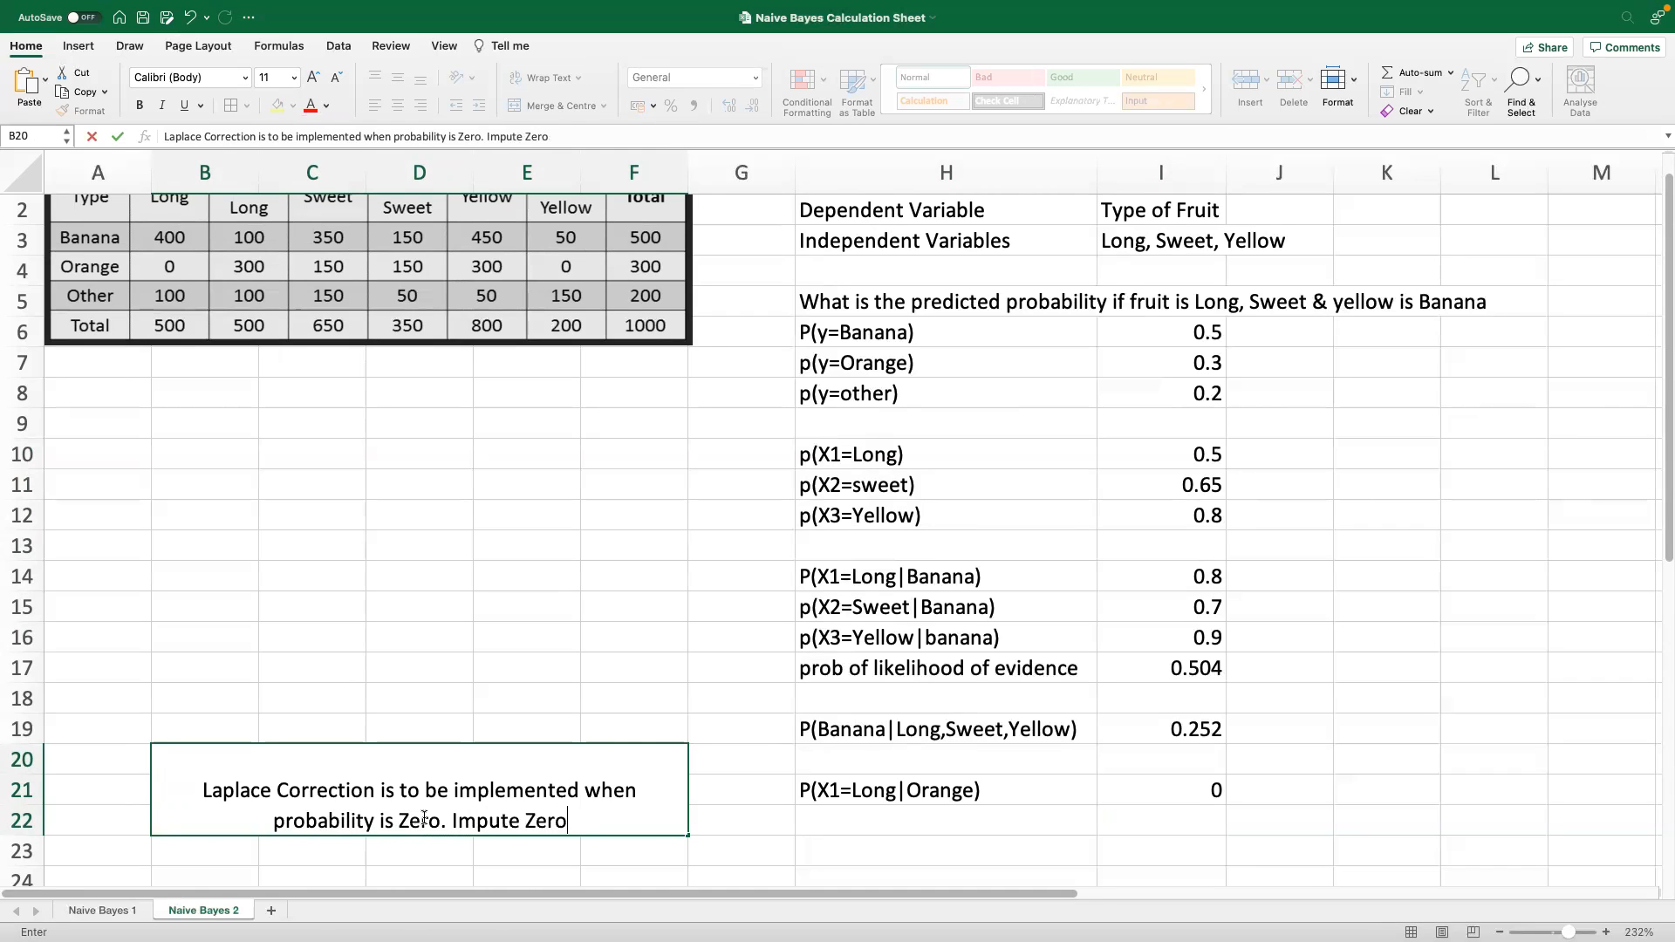
pyautogui.write(' with a s')
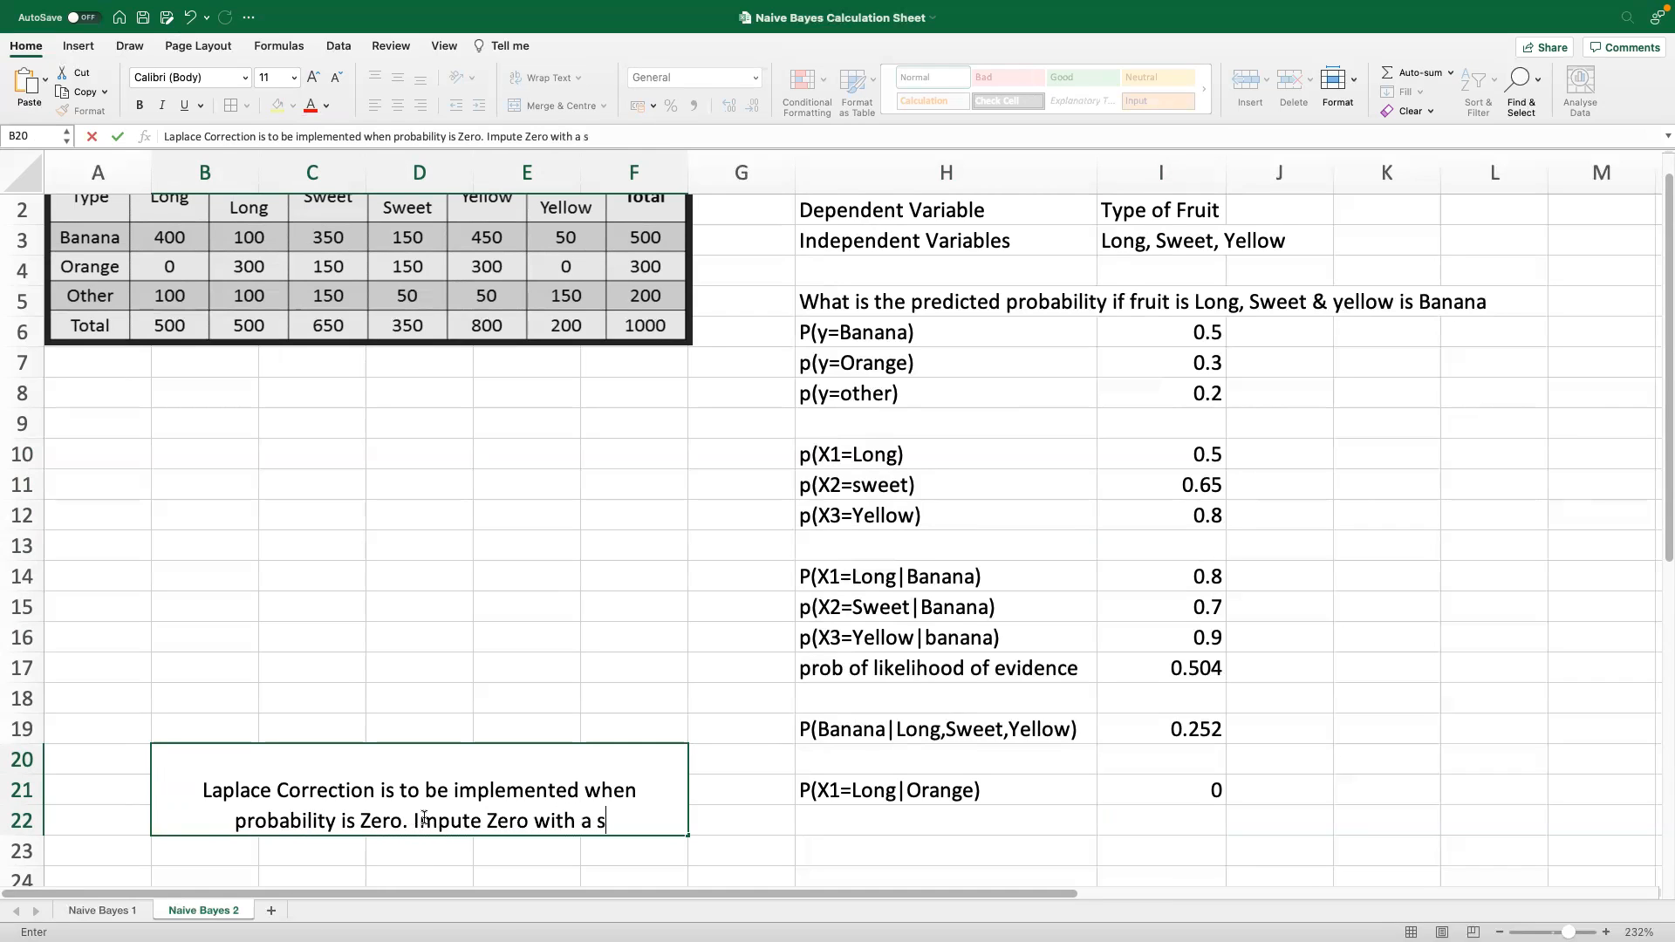
pyautogui.write('maller valu')
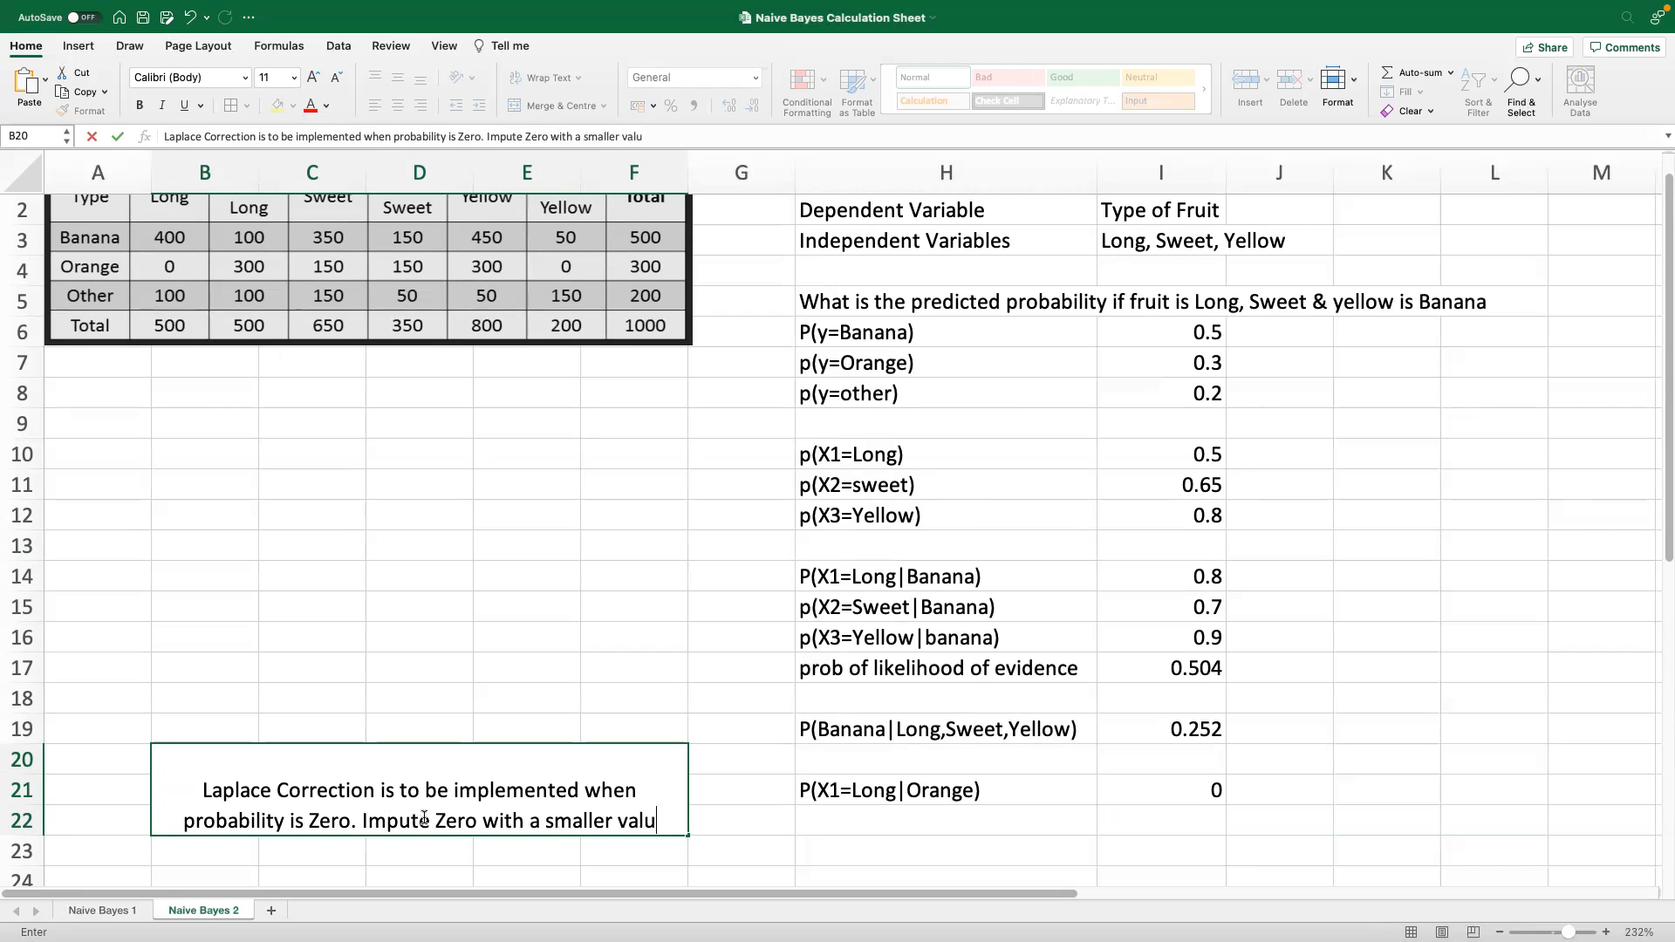
pyautogui.write('e closer')
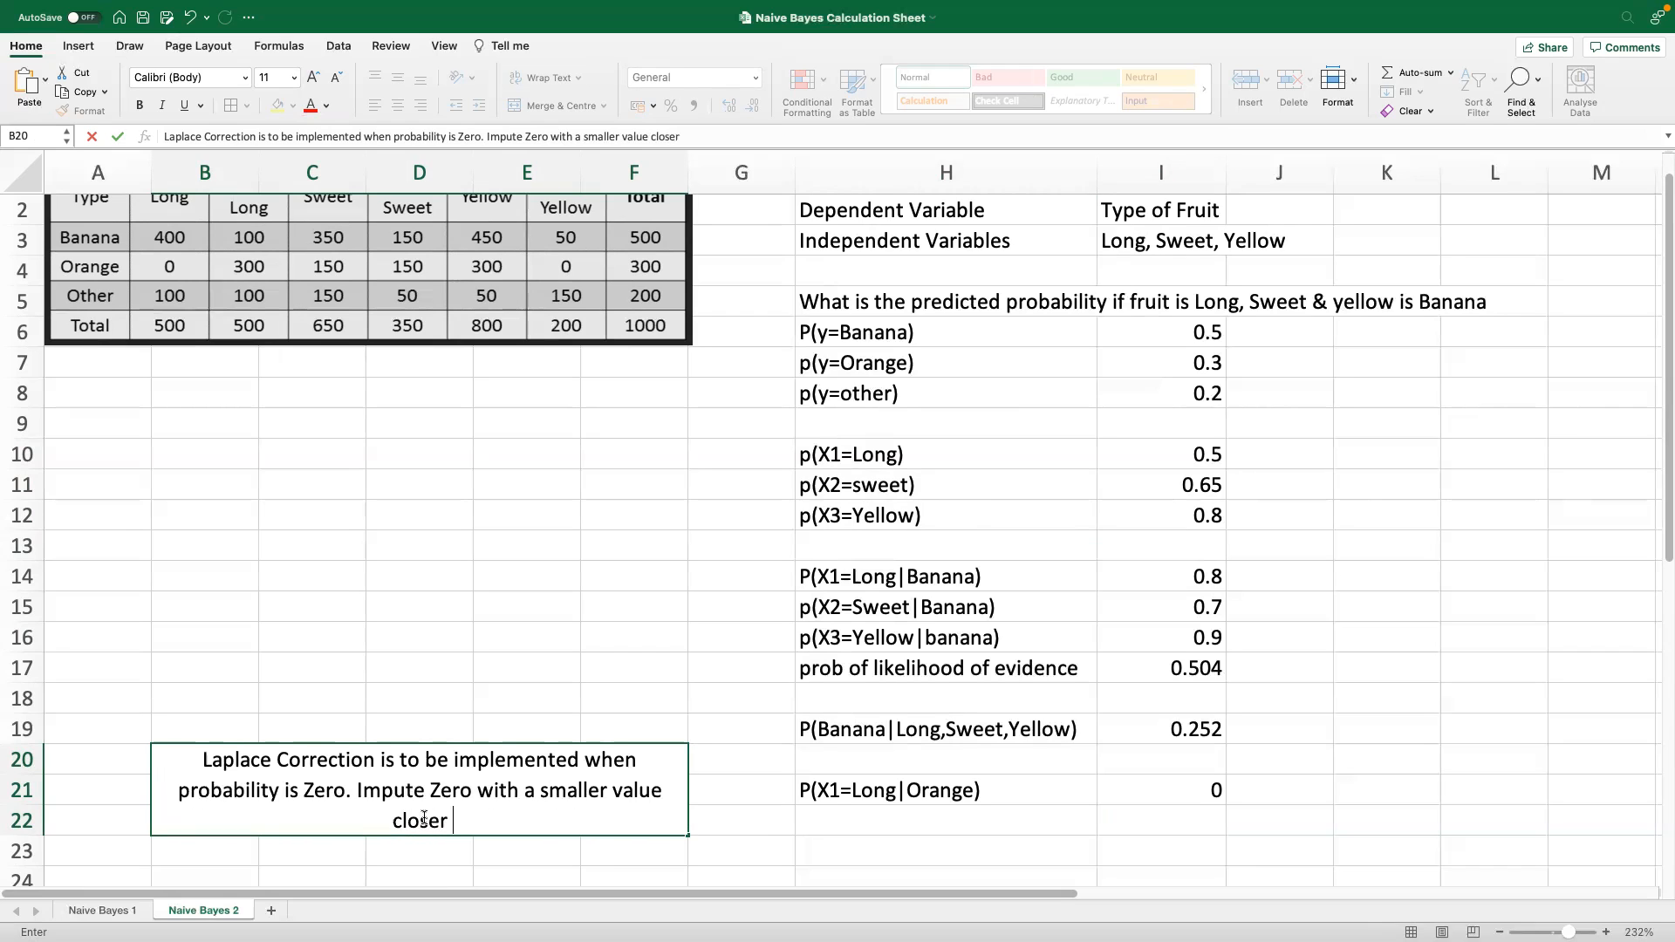
pyautogui.write(' to Zer')
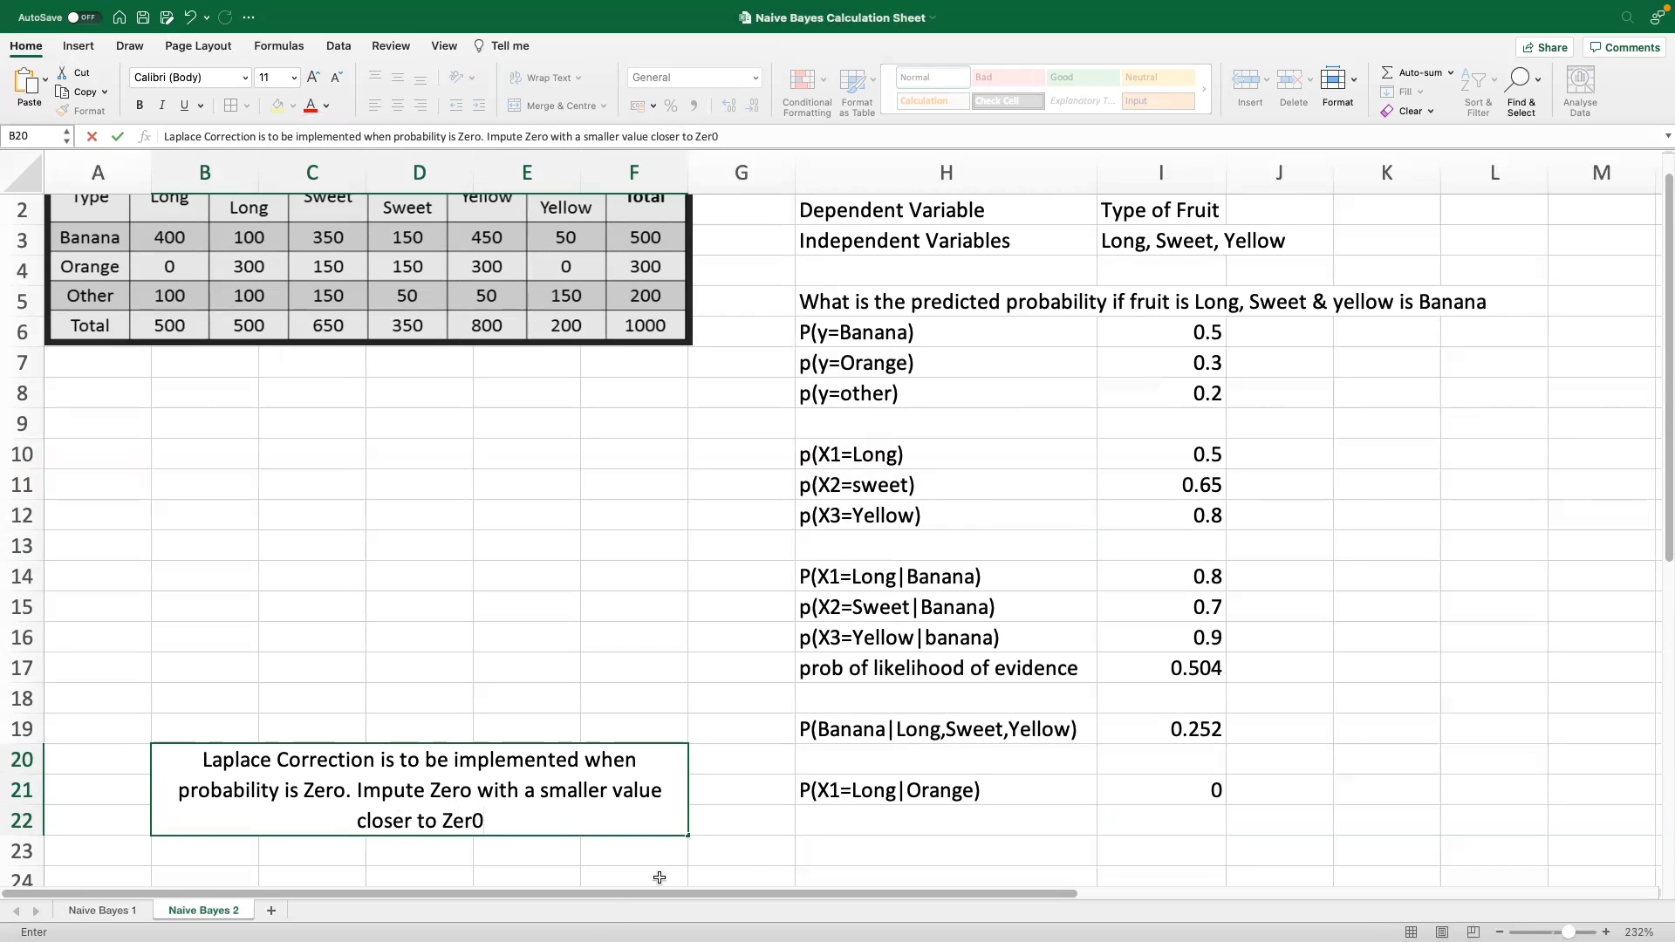
pyautogui.write('o')
# Replace the zero probability in I21 with 0.05 and annotate J21 with "Laplace Correction Since prob=0"
pyautogui.click(1180, 789)
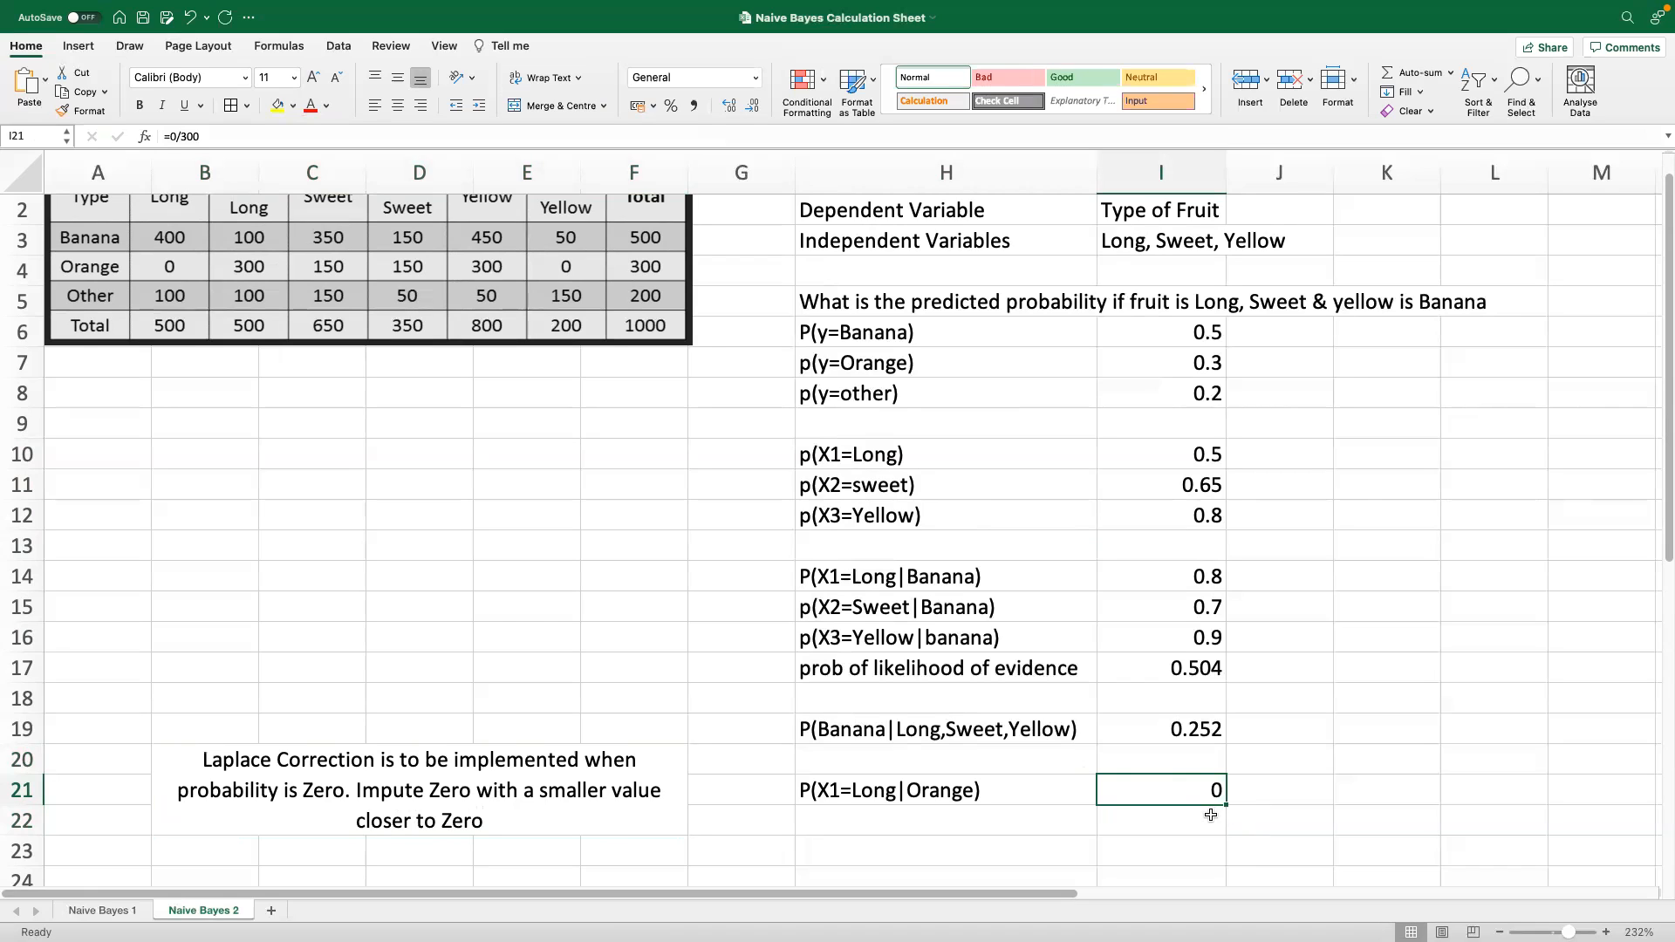
pyautogui.write('0.05')
pyautogui.click(1322, 790)
pyautogui.write('Laplace Correction Since prob=0')
pyautogui.click(1270, 853)
pyautogui.press('Down')
pyautogui.press('Down')
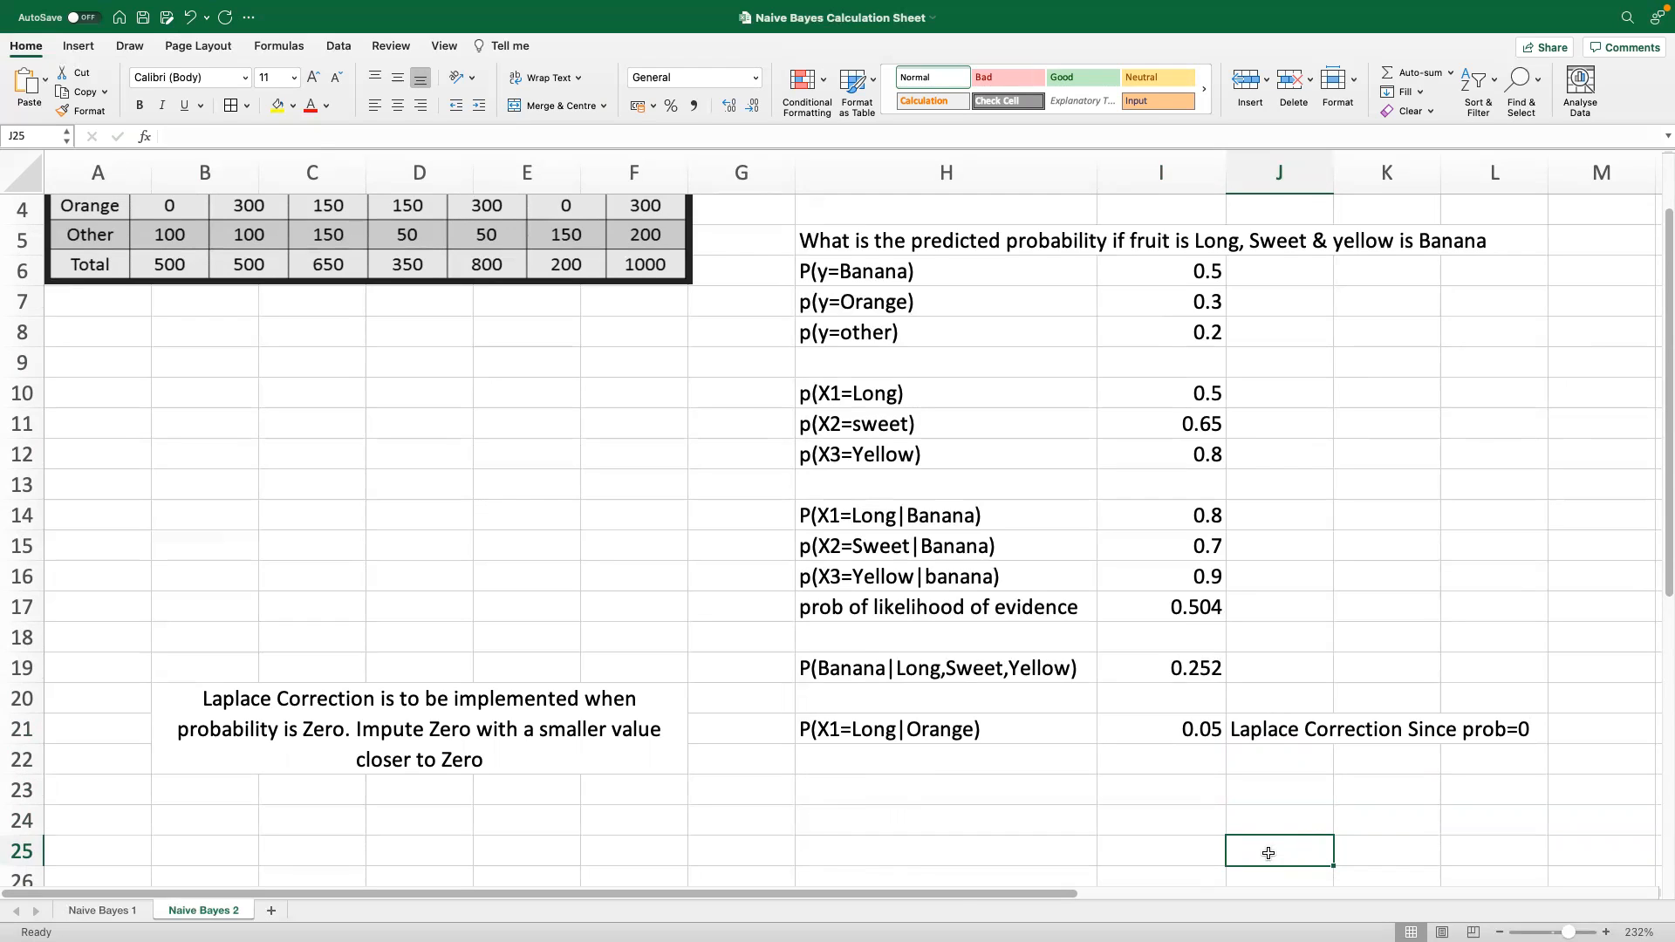
# Label H22 "p(X2=Sweet|Orange)" below the long-given-orange row
pyautogui.click(885, 758)
pyautogui.write('b(')
pyautogui.press('BackSpace')
pyautogui.press('BackSpace')
pyautogui.write('p')
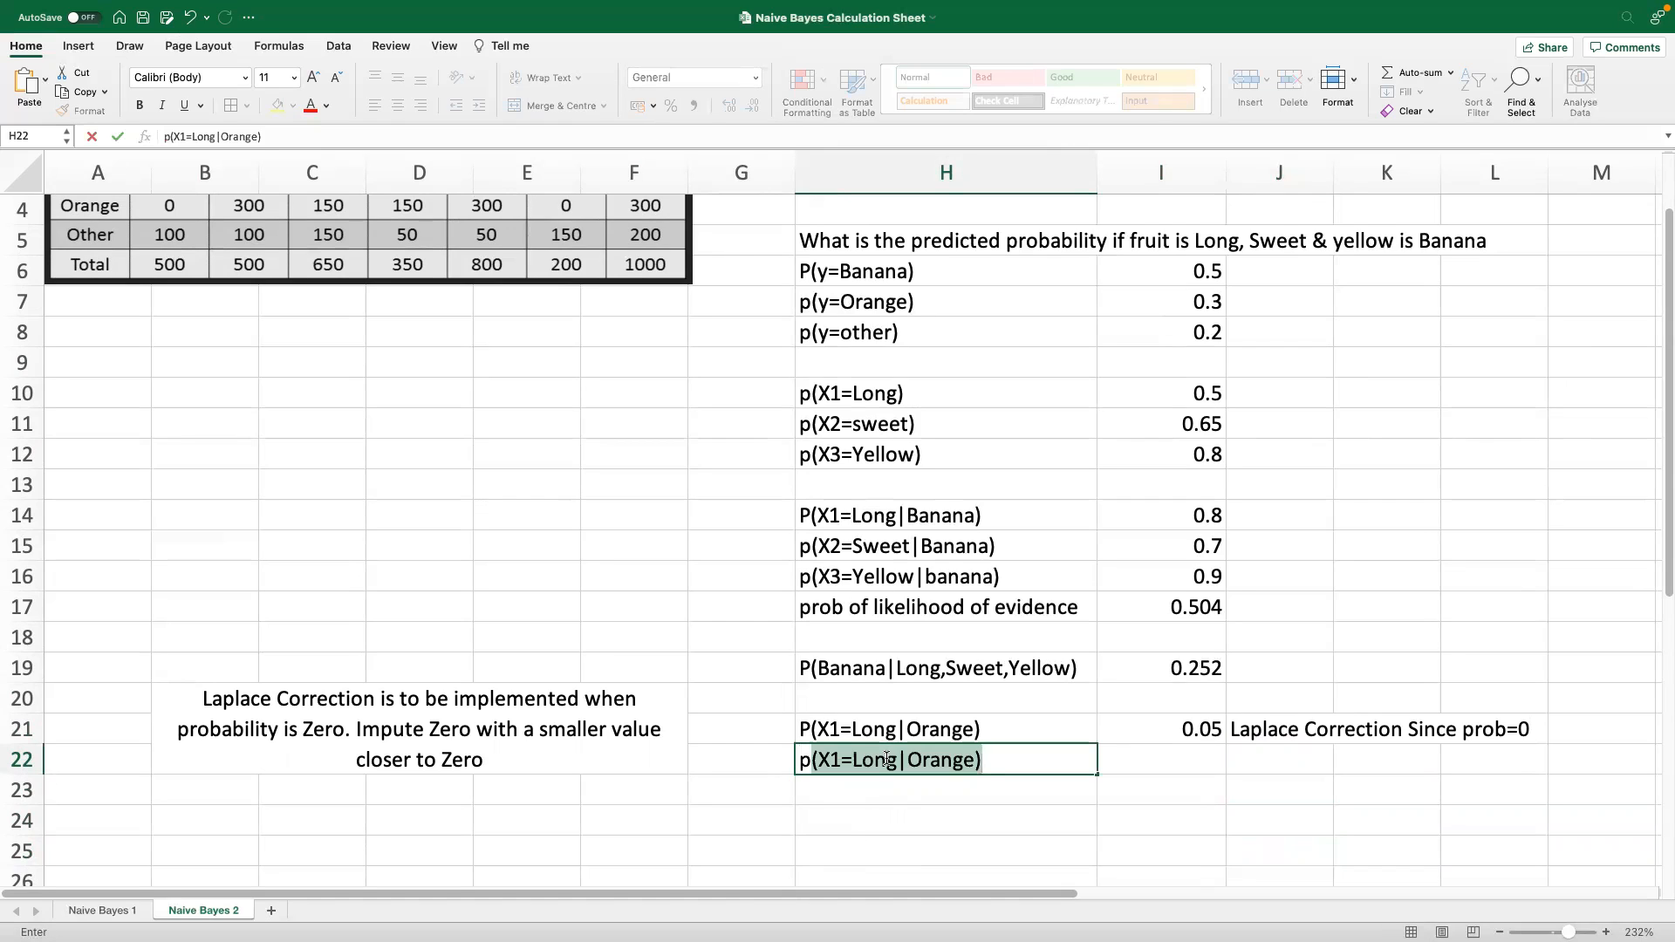
pyautogui.write('(X2=')
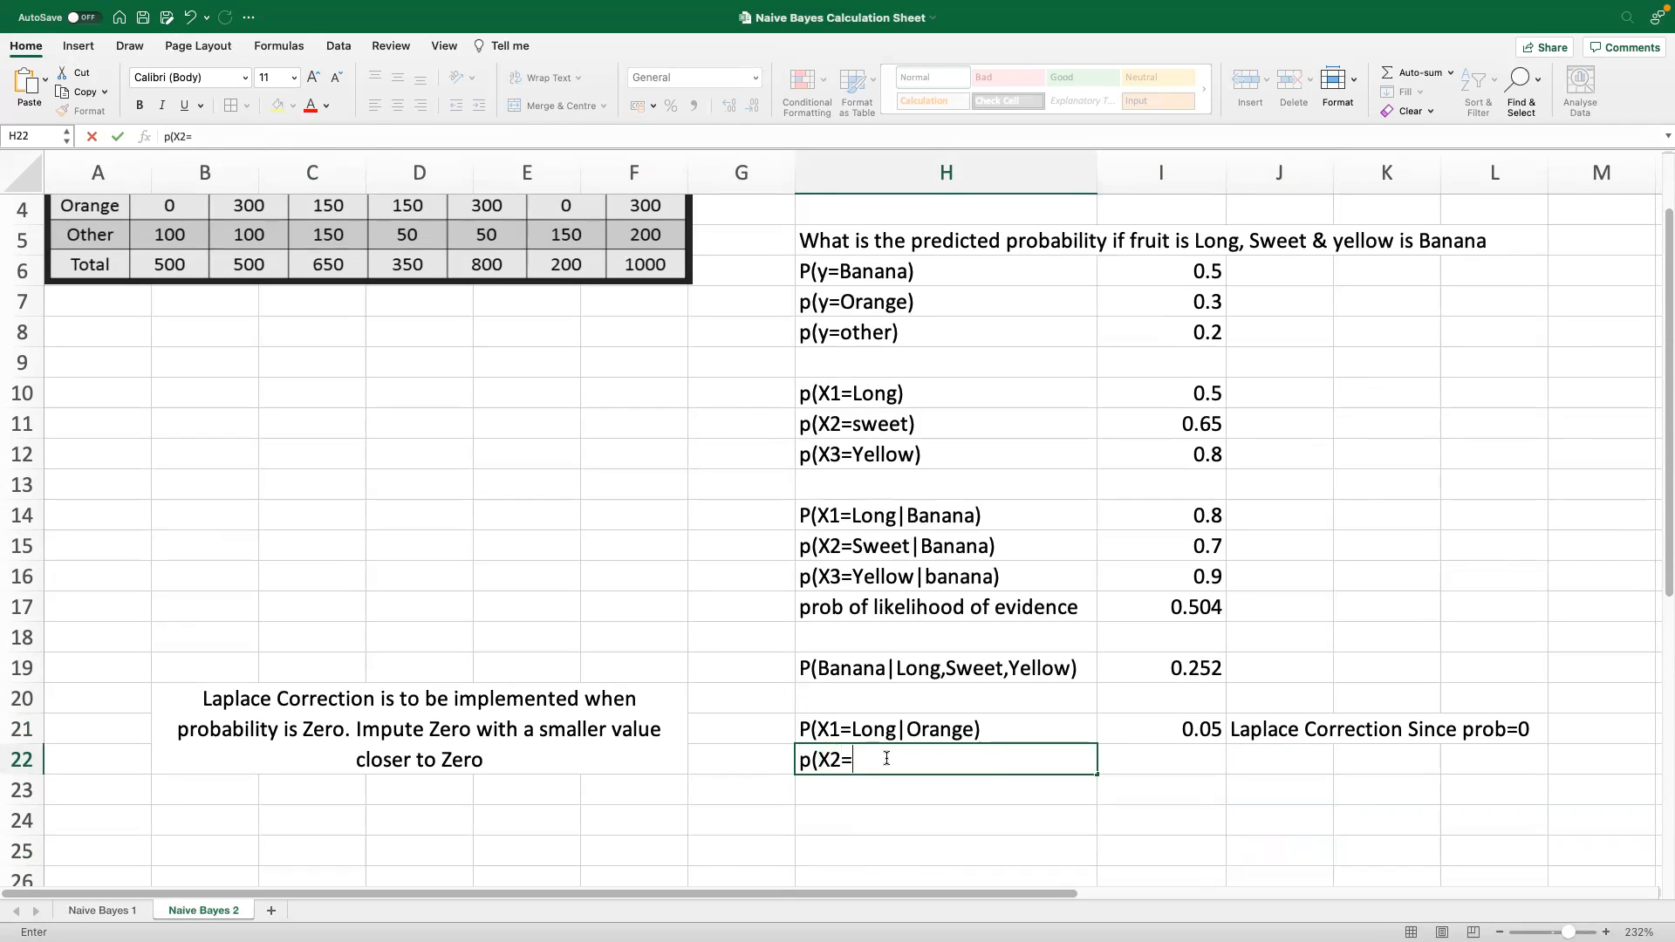
pyautogui.write('Sweet|oran')
pyautogui.write('ge')
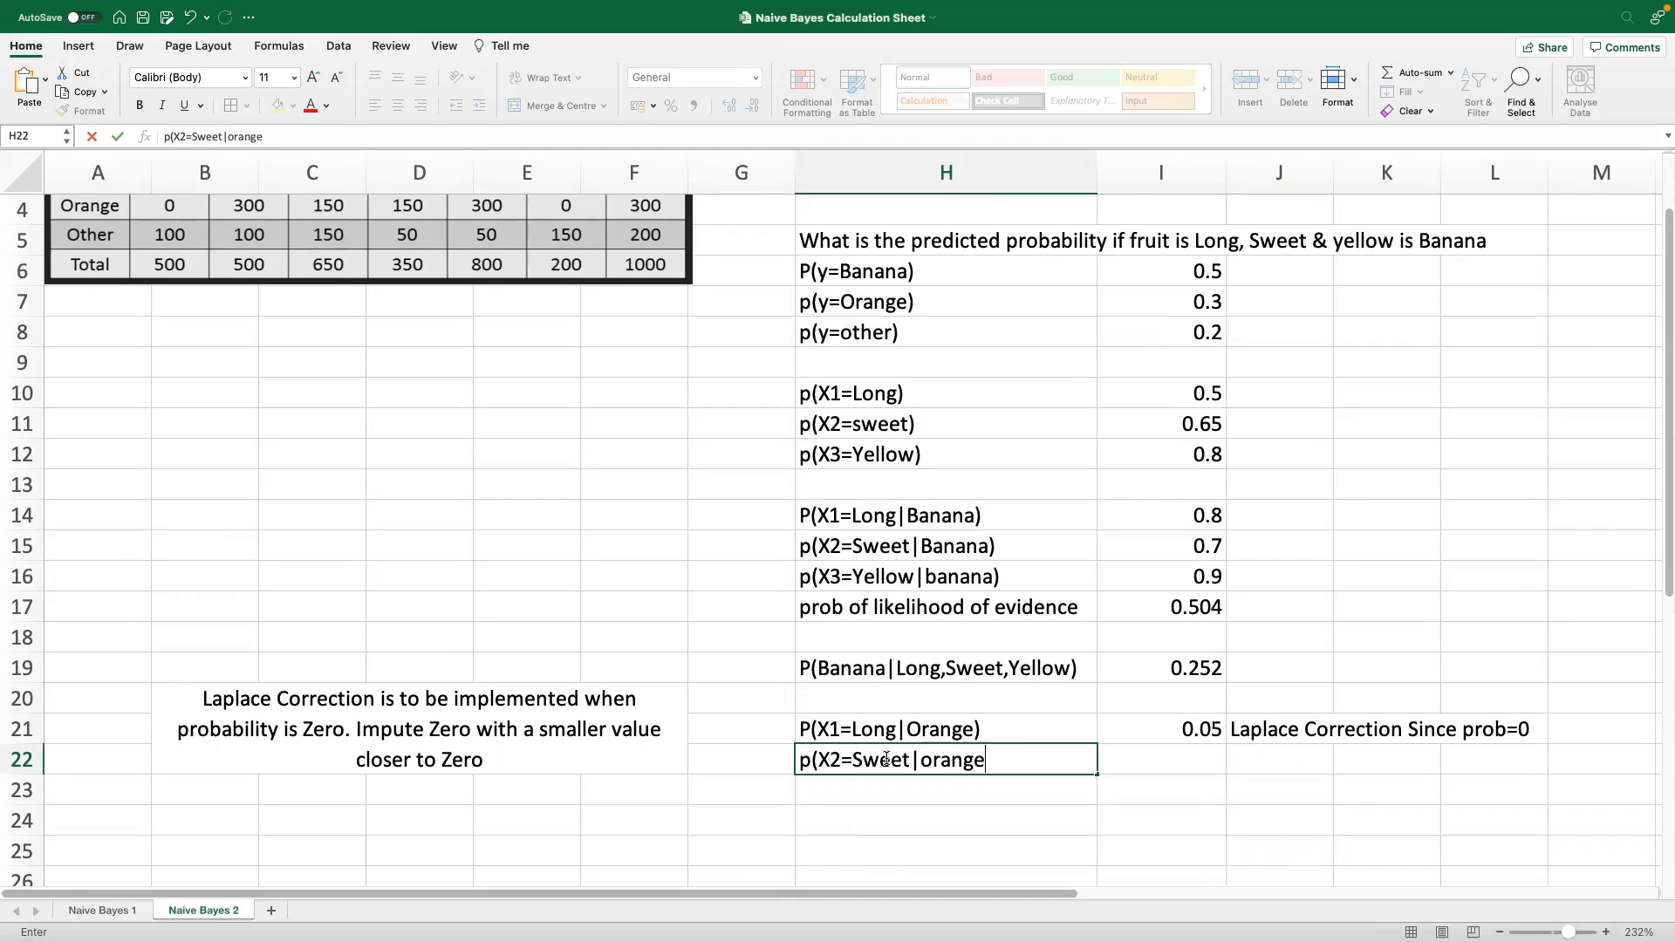
pyautogui.click(927, 760)
pyautogui.press('BackSpace')
pyautogui.write('O')
pyautogui.click(1017, 767)
pyautogui.write(')')
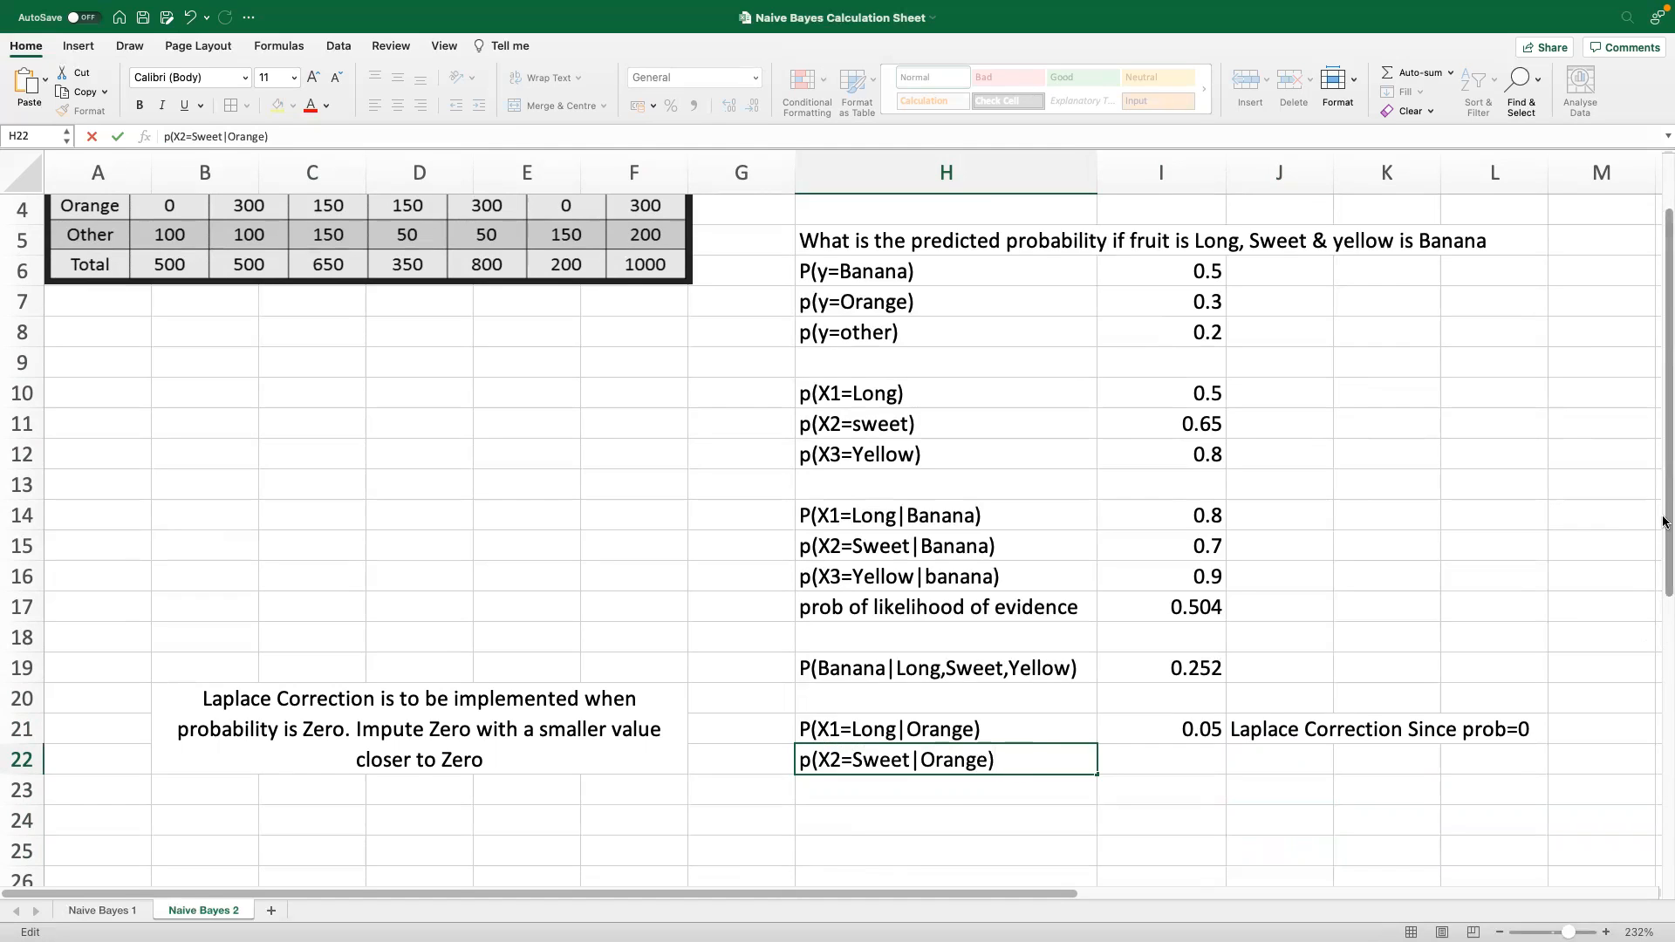
# Enter the sweet-given-orange probability in I22 as =150/300
pyautogui.moveTo(1663, 513)
pyautogui.mouseDown()
pyautogui.moveTo(1664, 467)
pyautogui.moveTo(1663, 507)
pyautogui.mouseUp()
pyautogui.click(1188, 783)
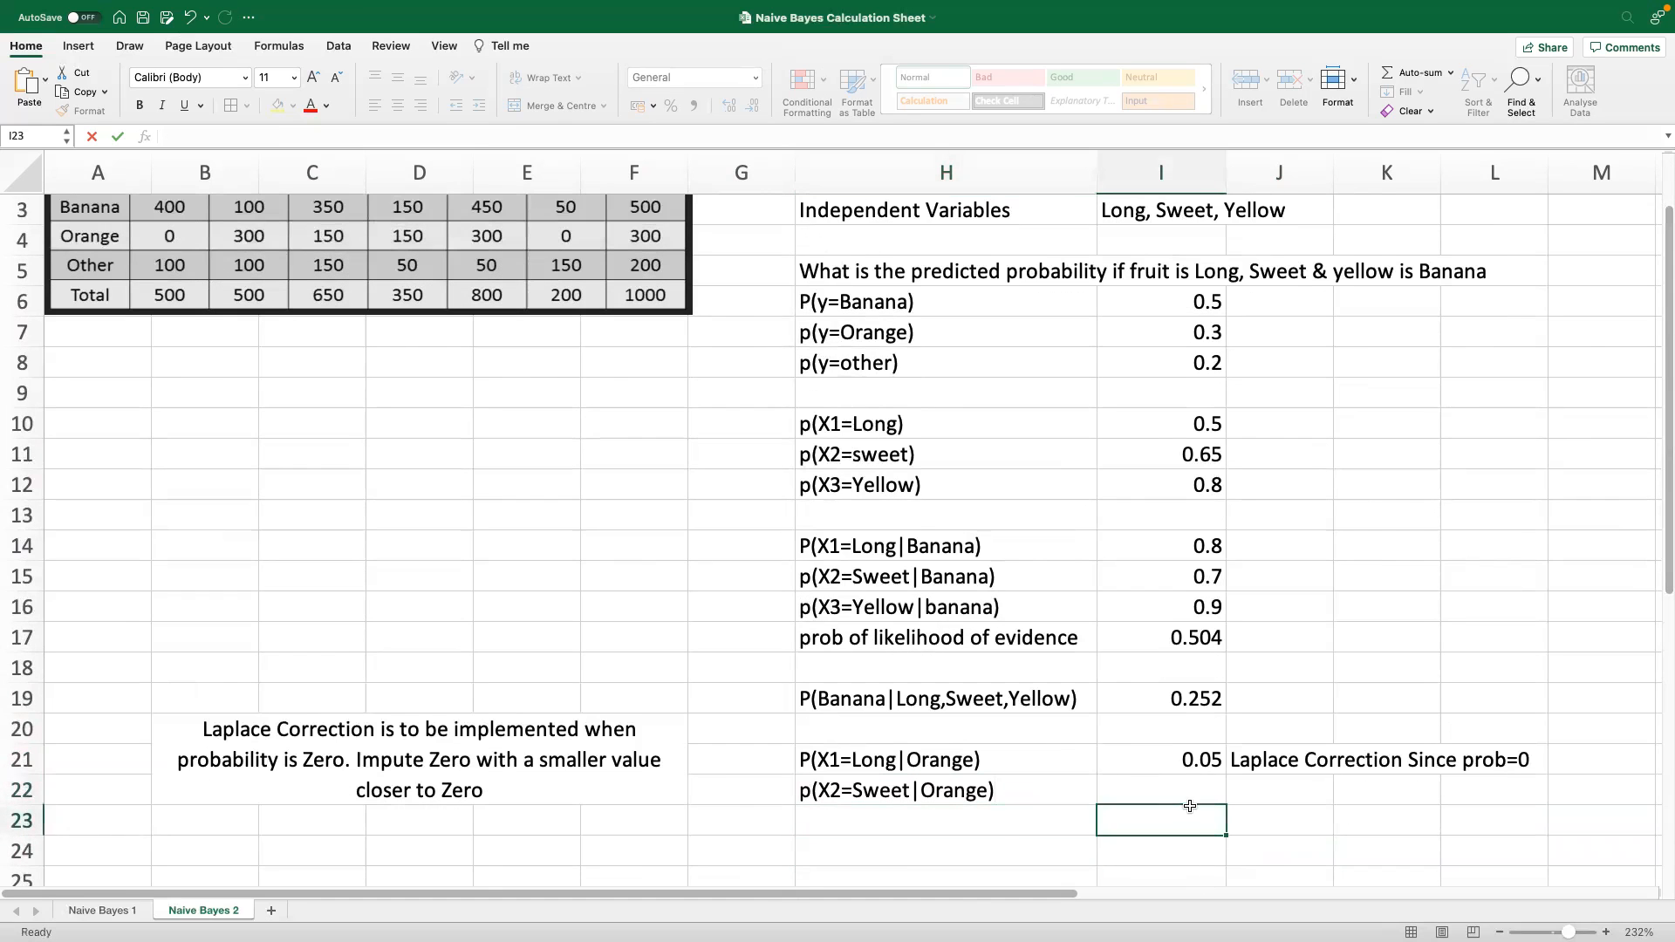
pyautogui.write('=15')
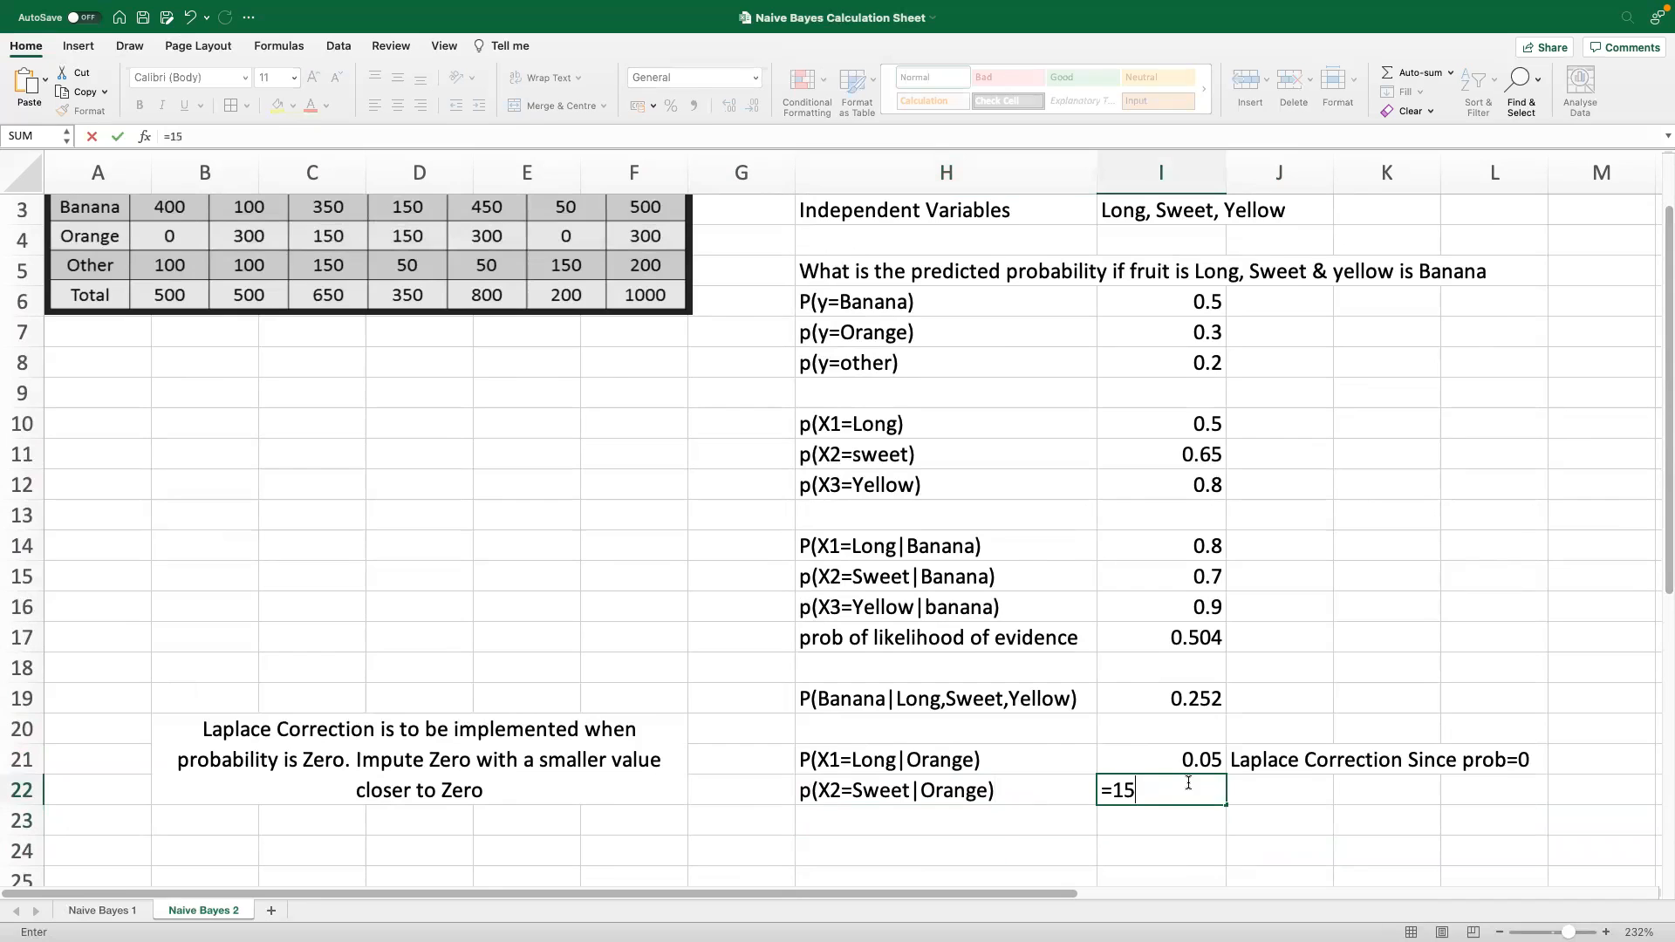
pyautogui.write('0/300')
pyautogui.press('Return')
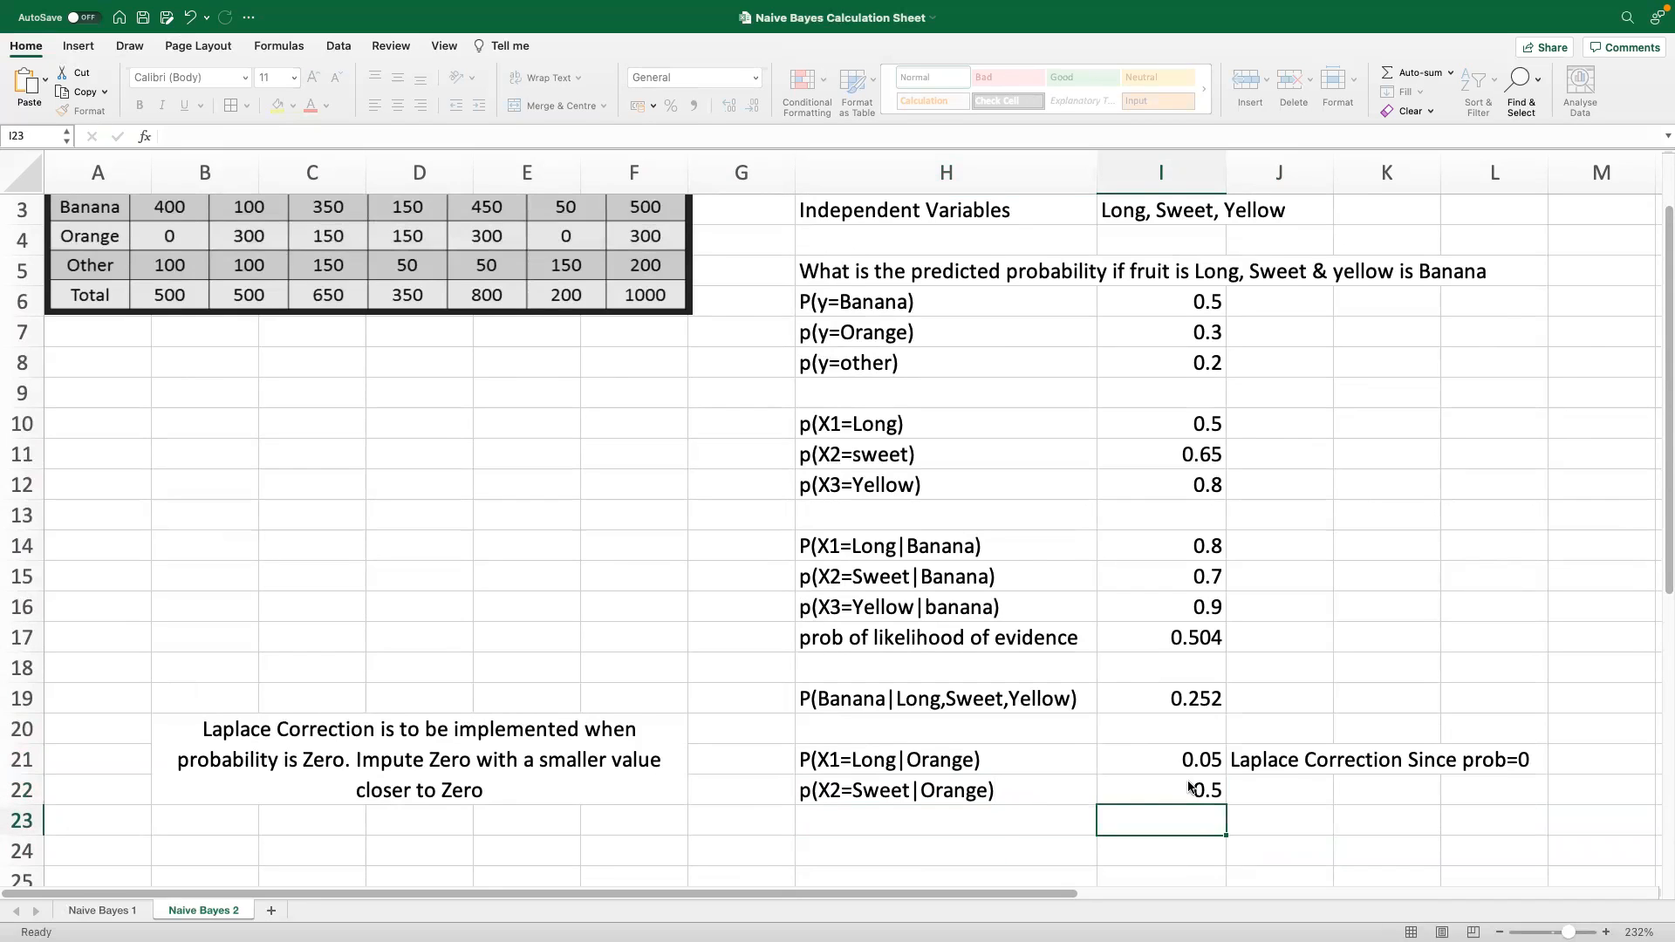
# Label H23 "p(X3=Yellow|Orange)" and enter its conditional probability in I23 as =300/300
pyautogui.click(1009, 825)
pyautogui.write('p(')
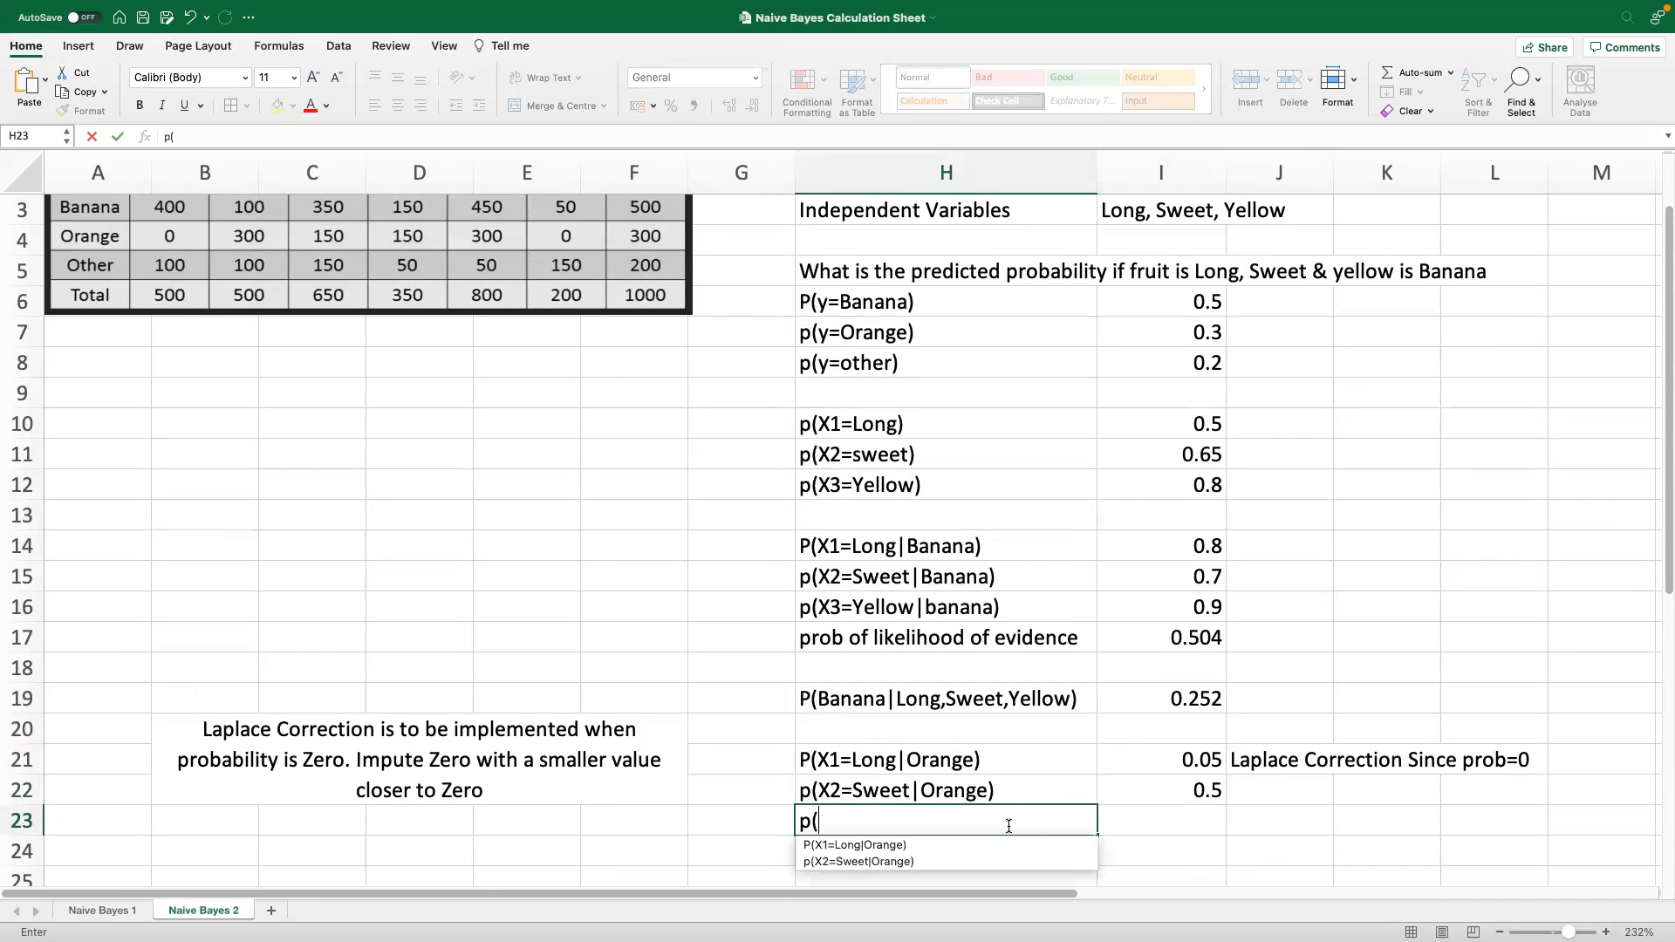
pyautogui.write('X3')
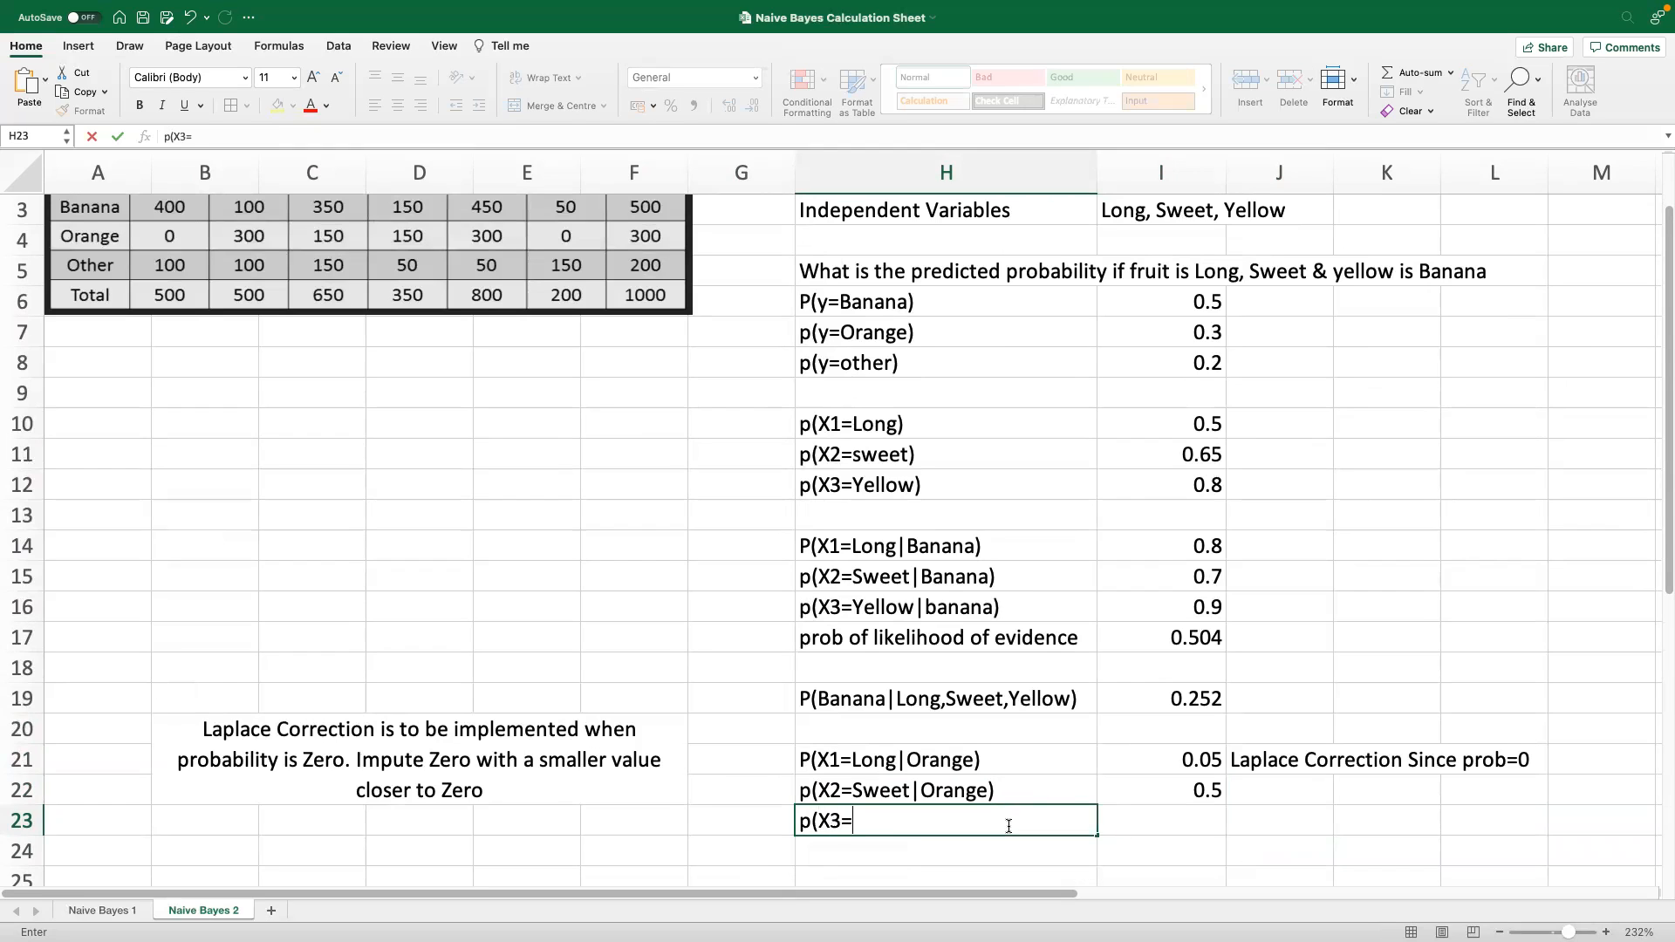
pyautogui.write('=Yellow|Orange')
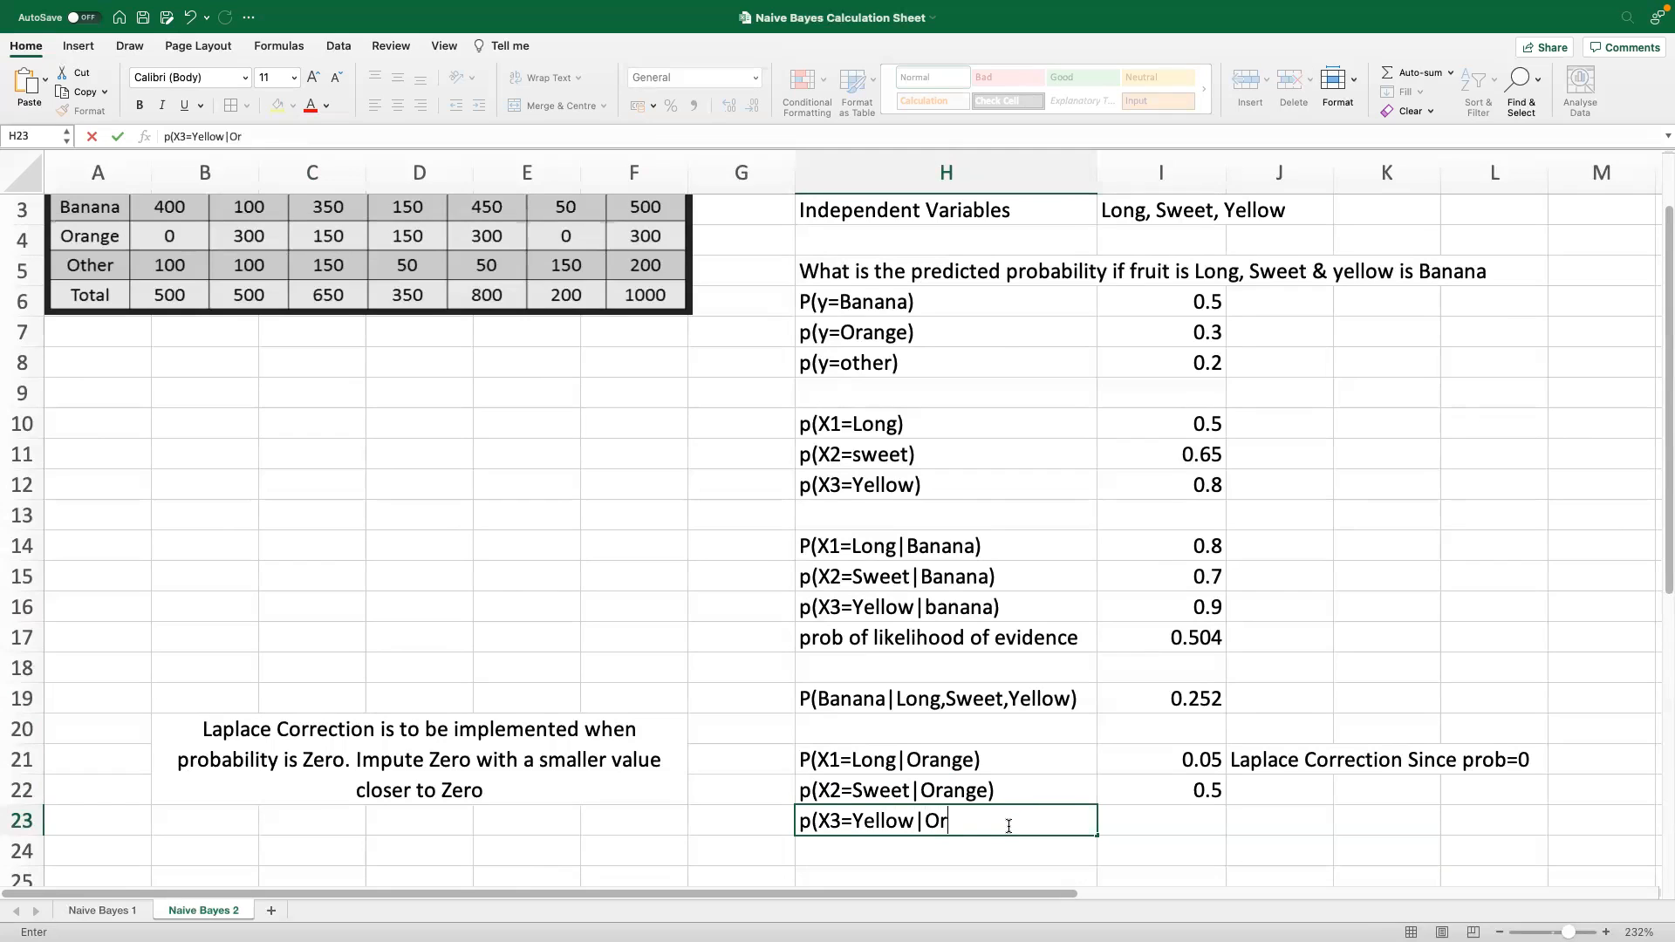
pyautogui.press('Tab')
pyautogui.write('=')
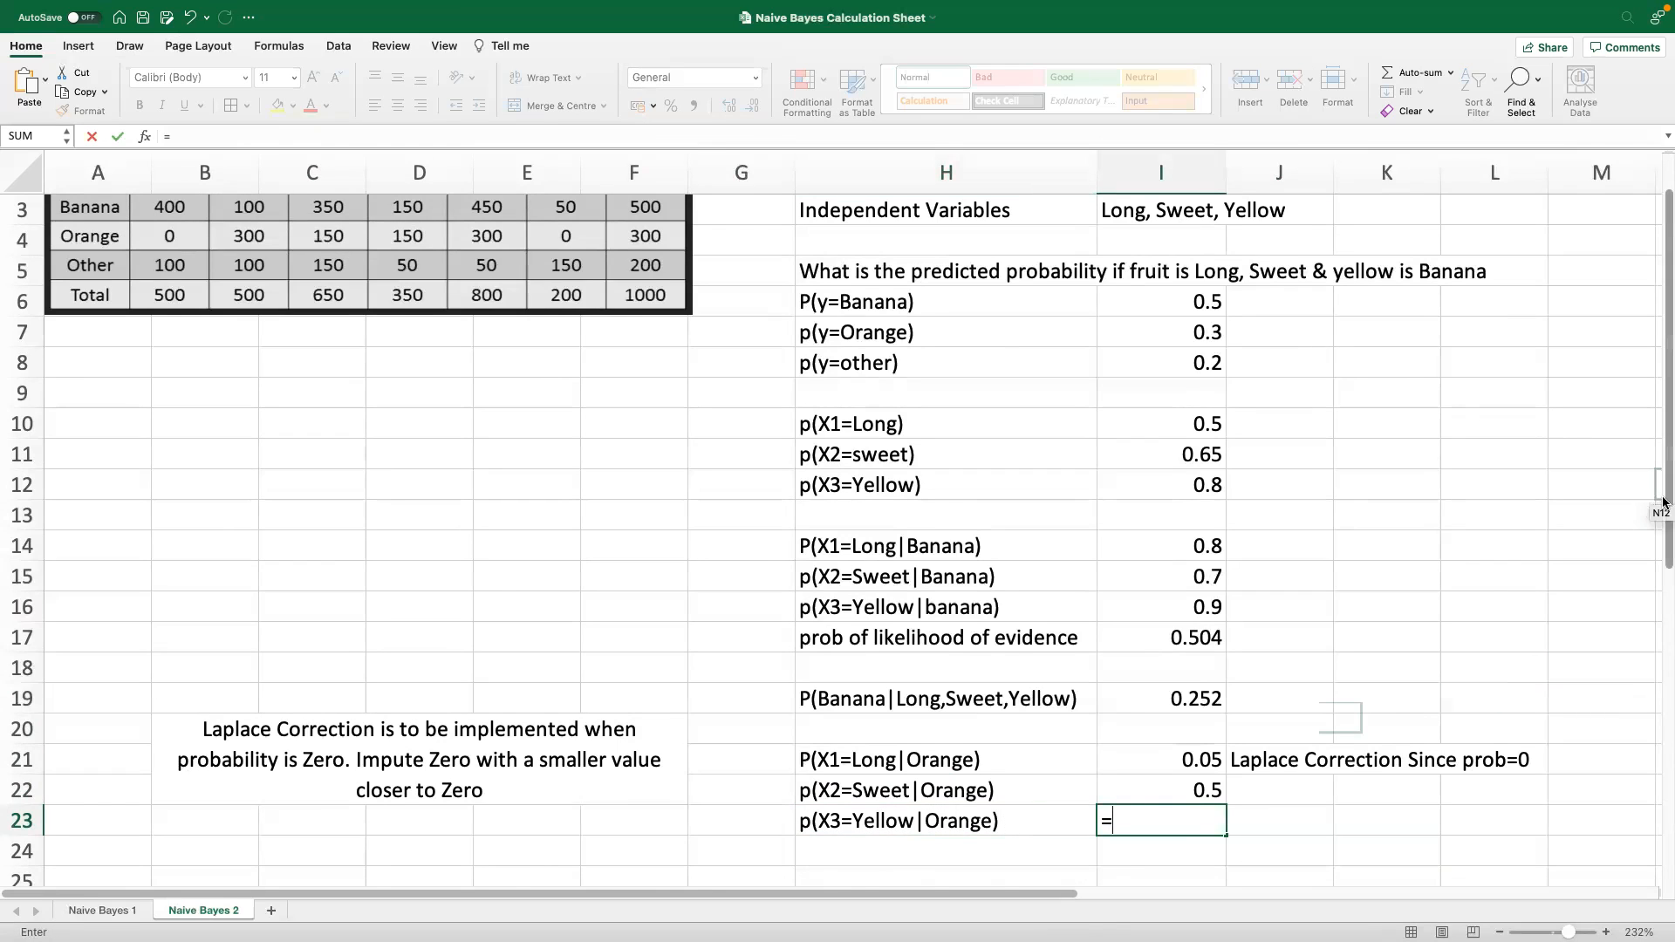
pyautogui.scroll(2, 1664, 505)
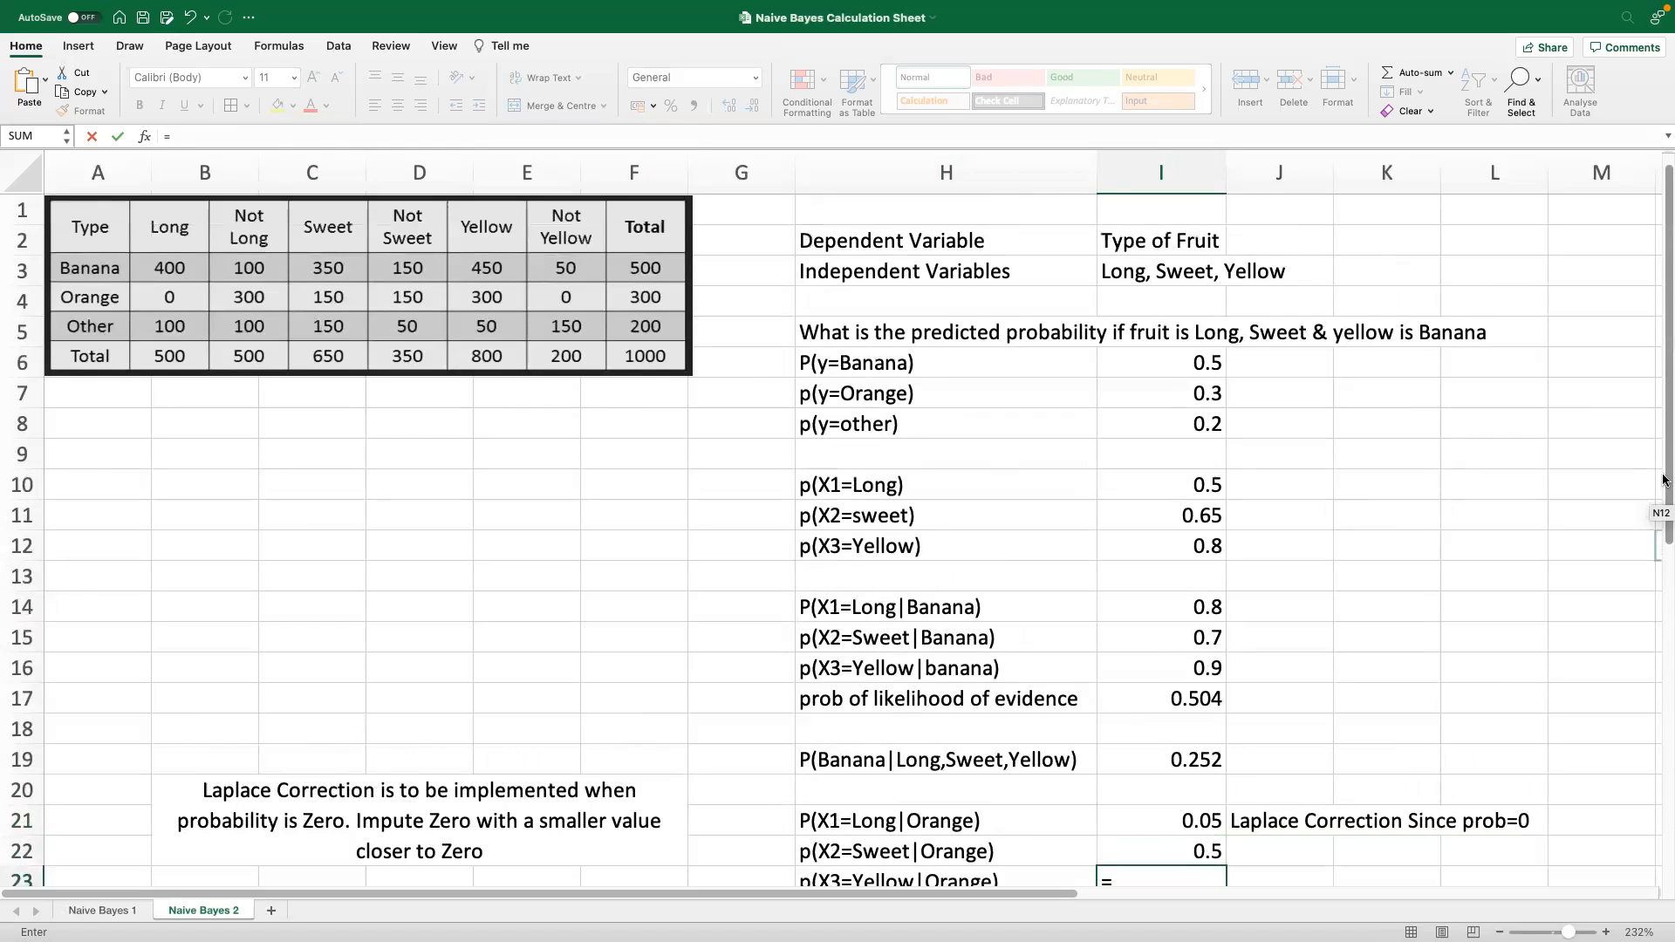
pyautogui.scroll(-3, 1664, 489)
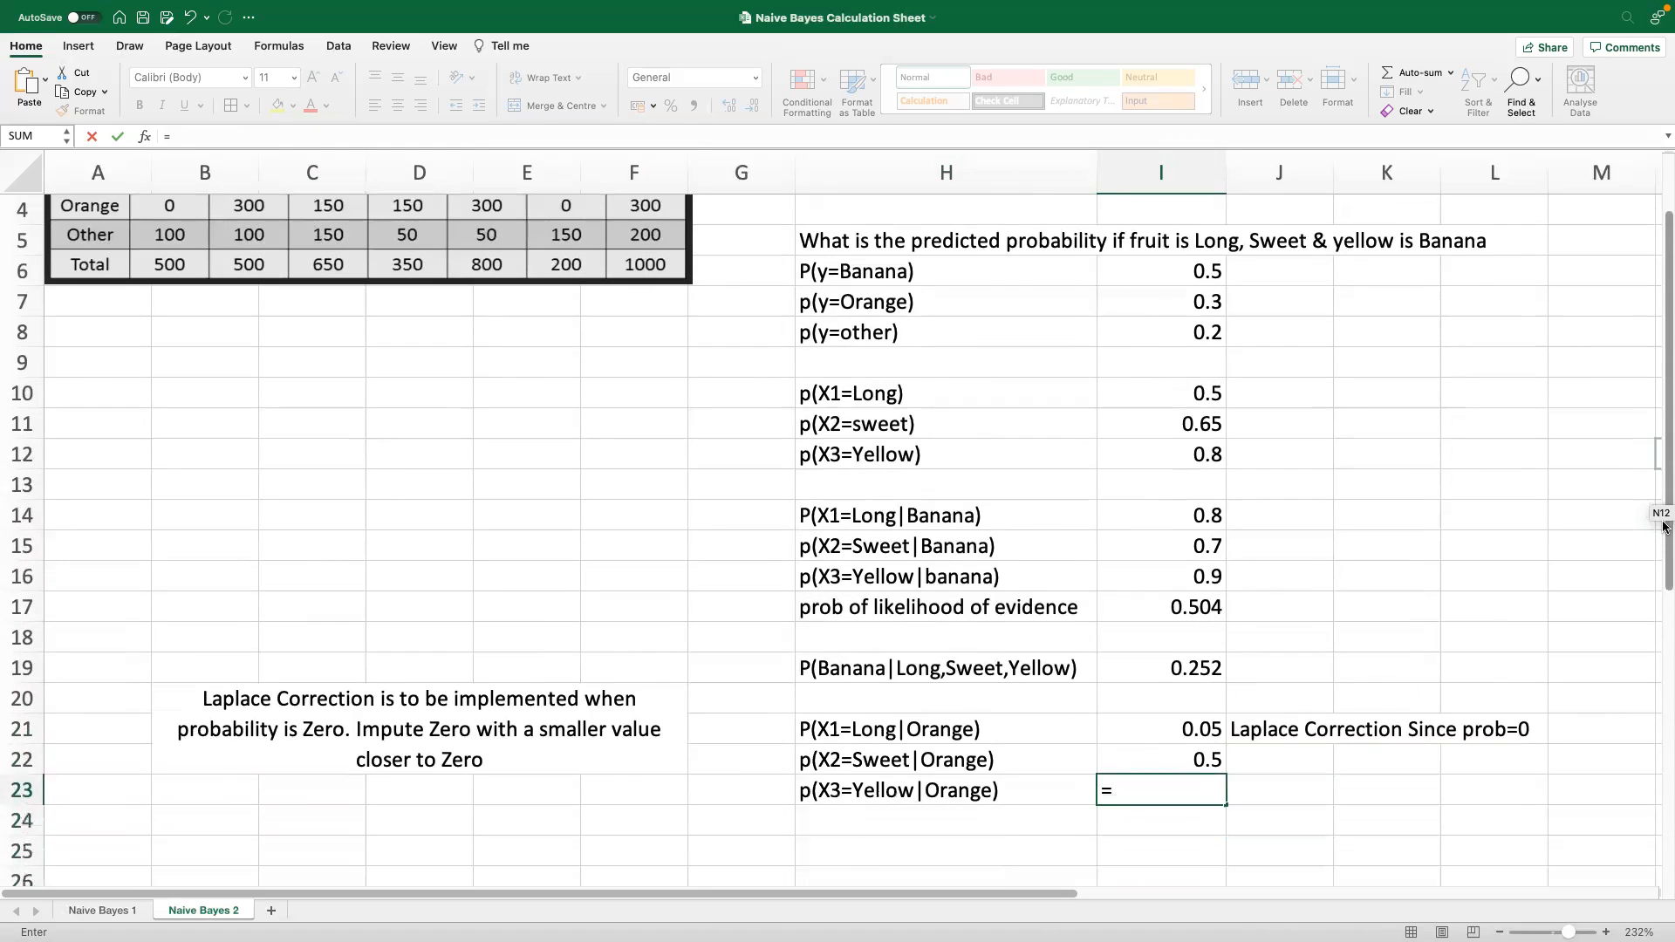
pyautogui.write('300/300')
pyautogui.press('Return')
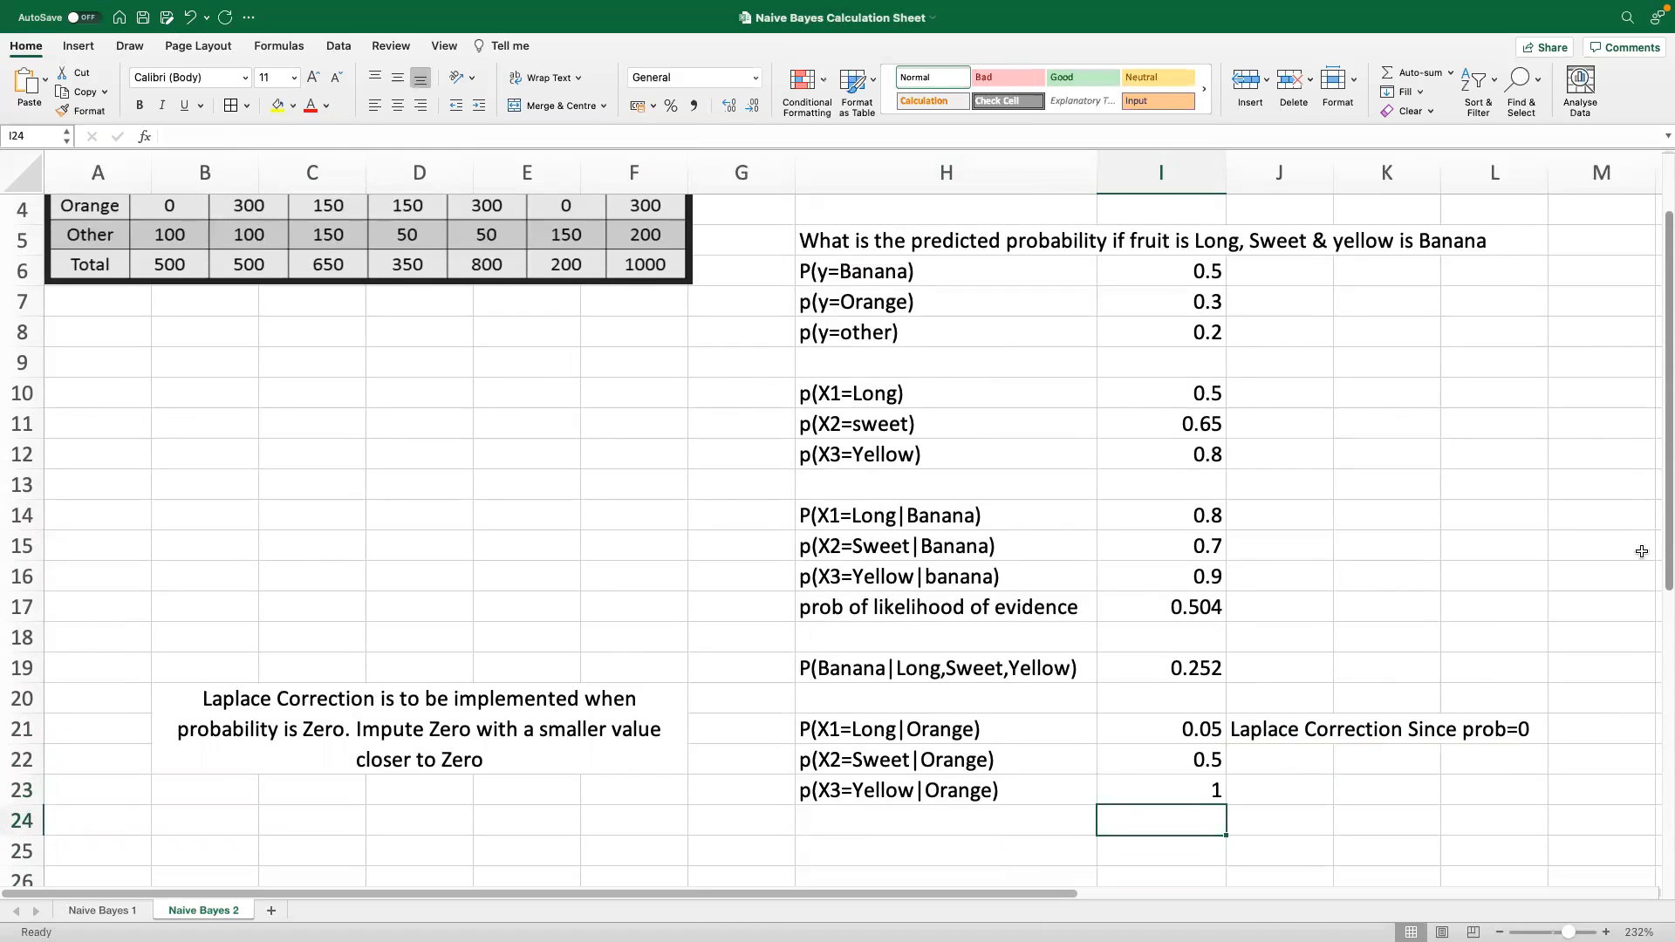
# Copy the "prob of likelihood of evidence" label from H17 to H24 for the orange block
pyautogui.click(1047, 623)
pyautogui.press('super+c')
pyautogui.click(965, 812)
pyautogui.press('super+v')
# Calculate orange's likelihood of evidence in I24 by multiplying its three conditional probabilities, =I21*I22*I23
pyautogui.click(1160, 818)
pyautogui.write('=')
pyautogui.click(1192, 730)
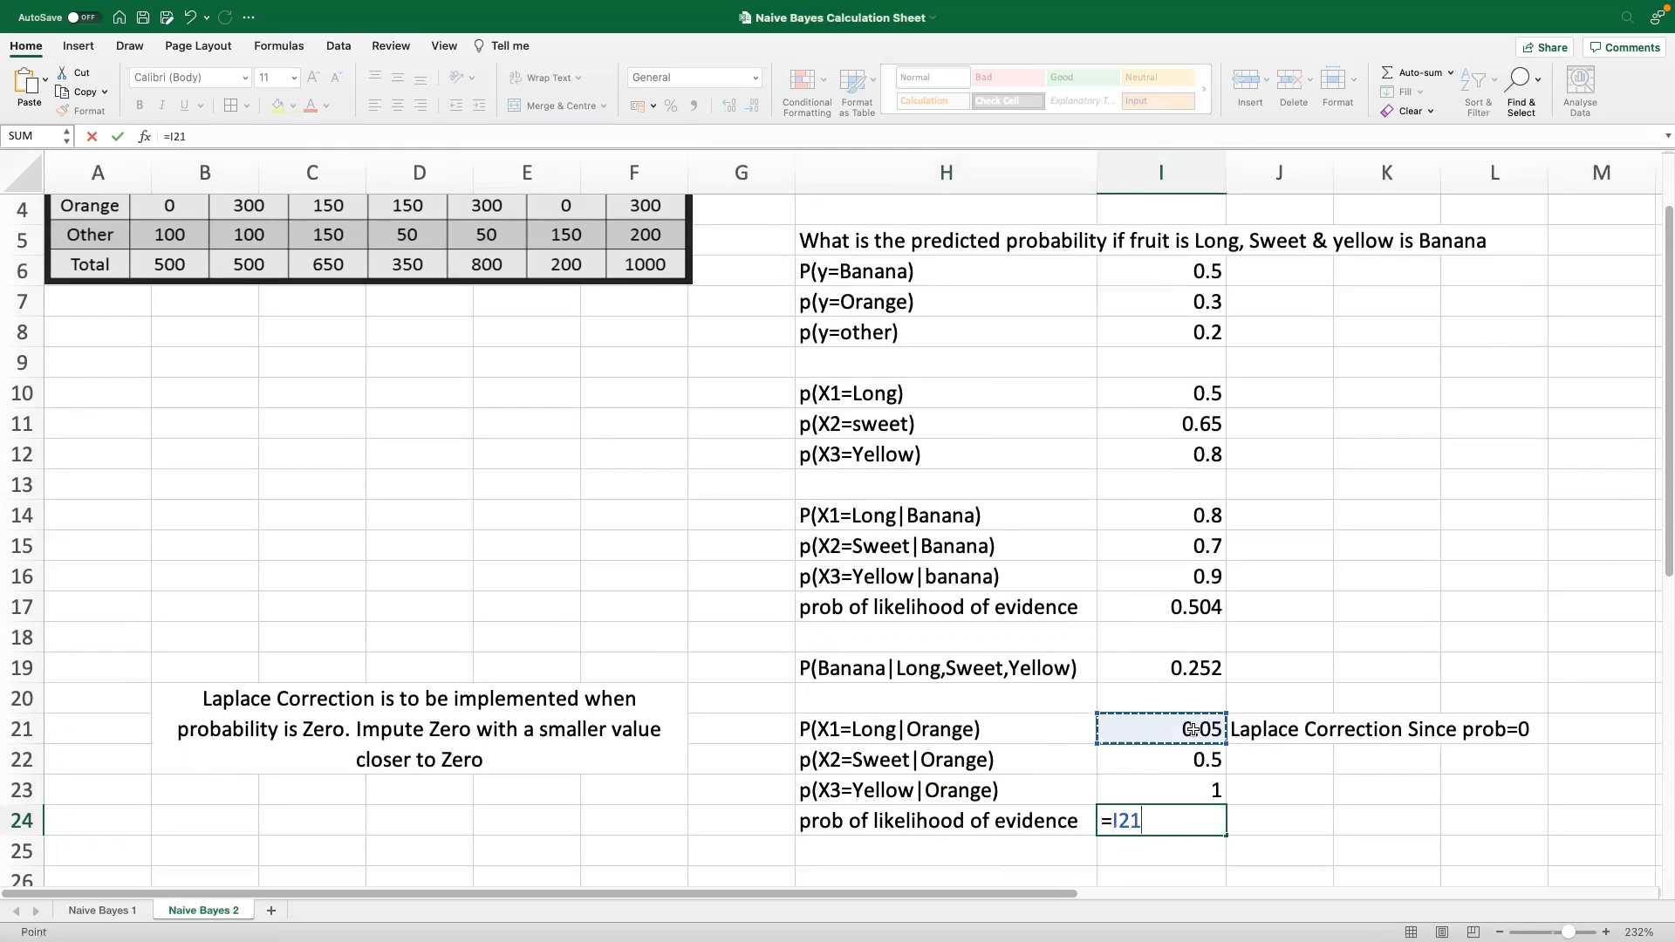
pyautogui.write('*')
pyautogui.click(1198, 756)
pyautogui.write('*')
pyautogui.click(1205, 792)
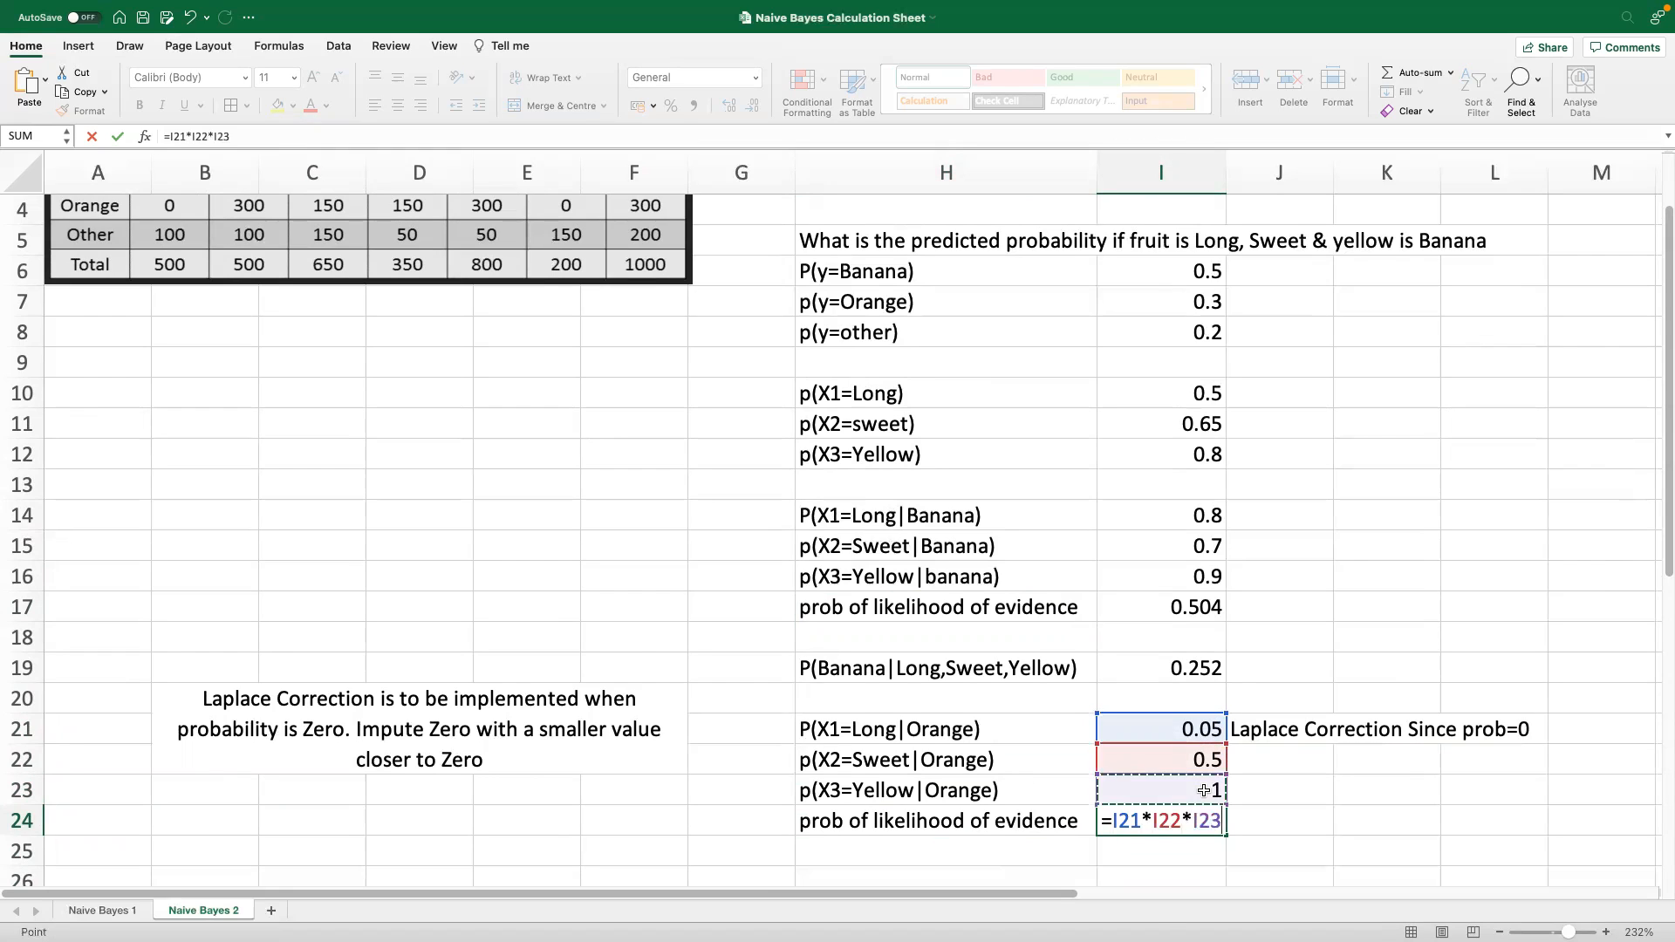
pyautogui.press('Return')
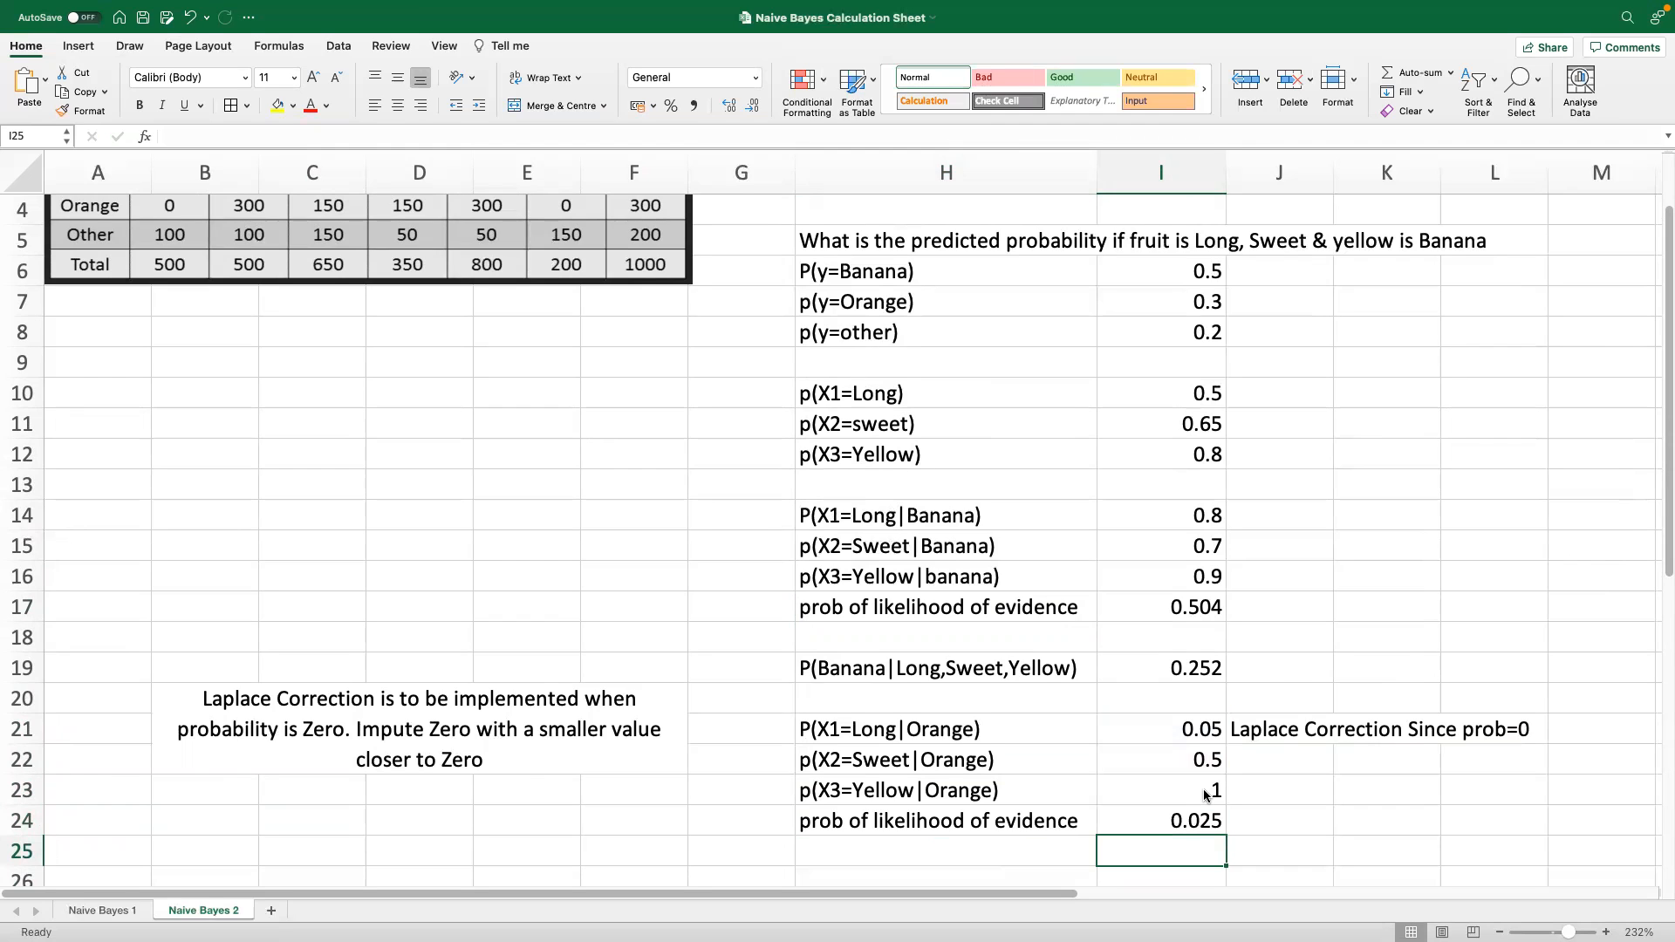
# Label H26 "p(X1=Long|other)" and enter its conditional probability in I26 as =100/200
pyautogui.press('Down')
pyautogui.press('Down')
pyautogui.press('Down')
pyautogui.press('Down')
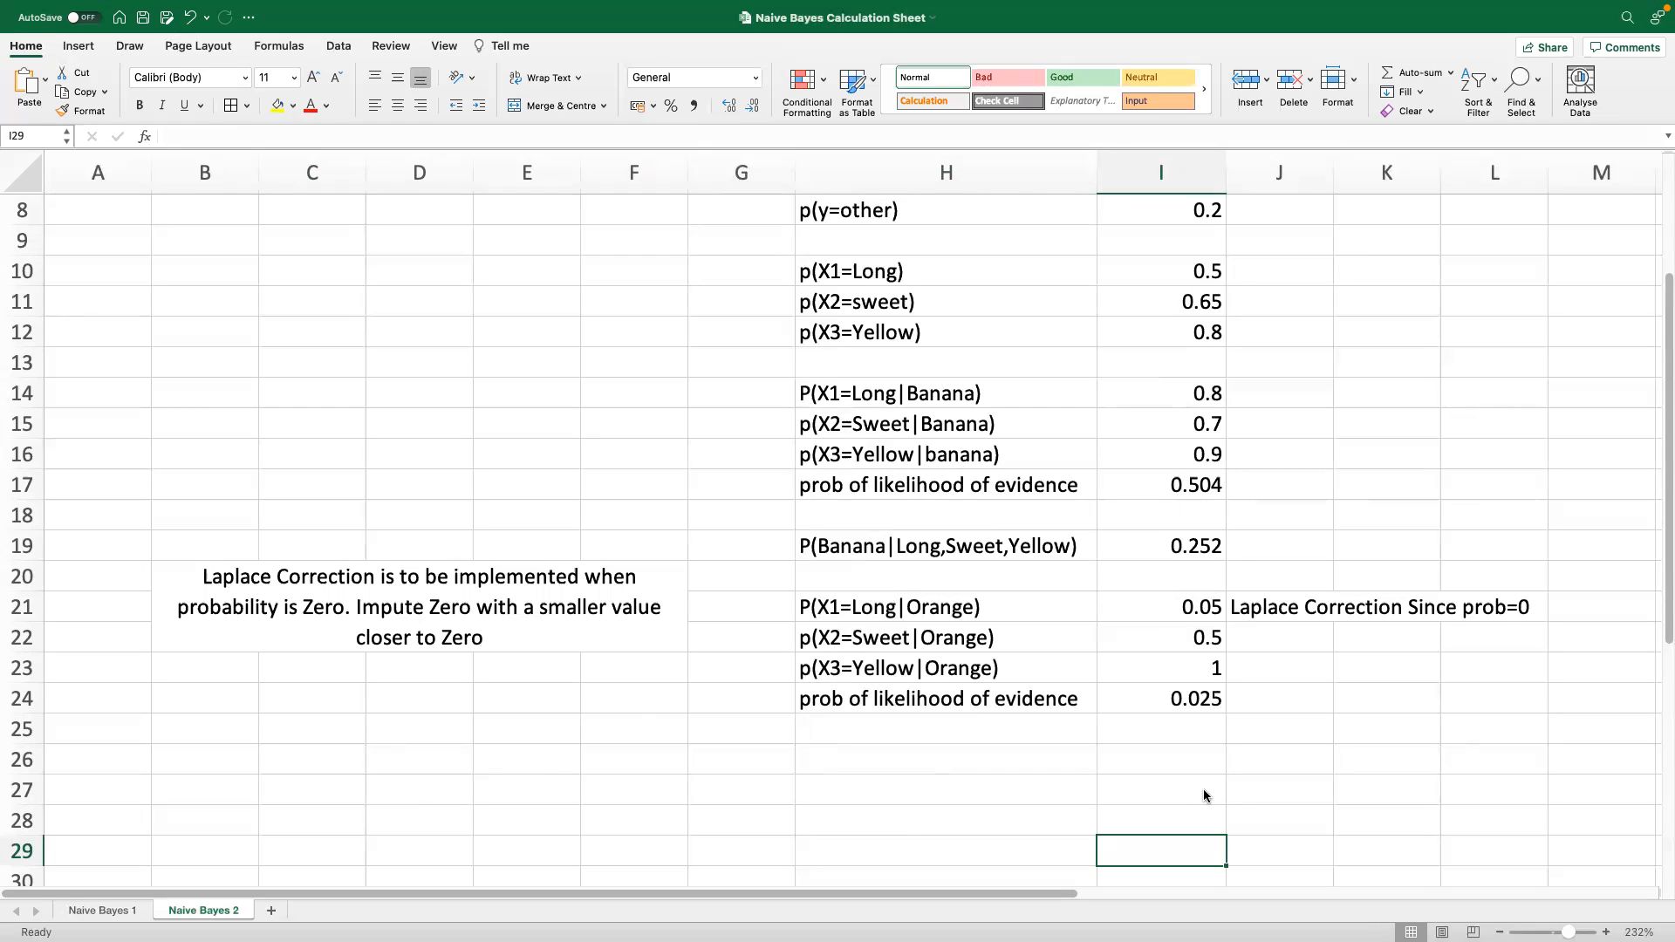
pyautogui.click(882, 770)
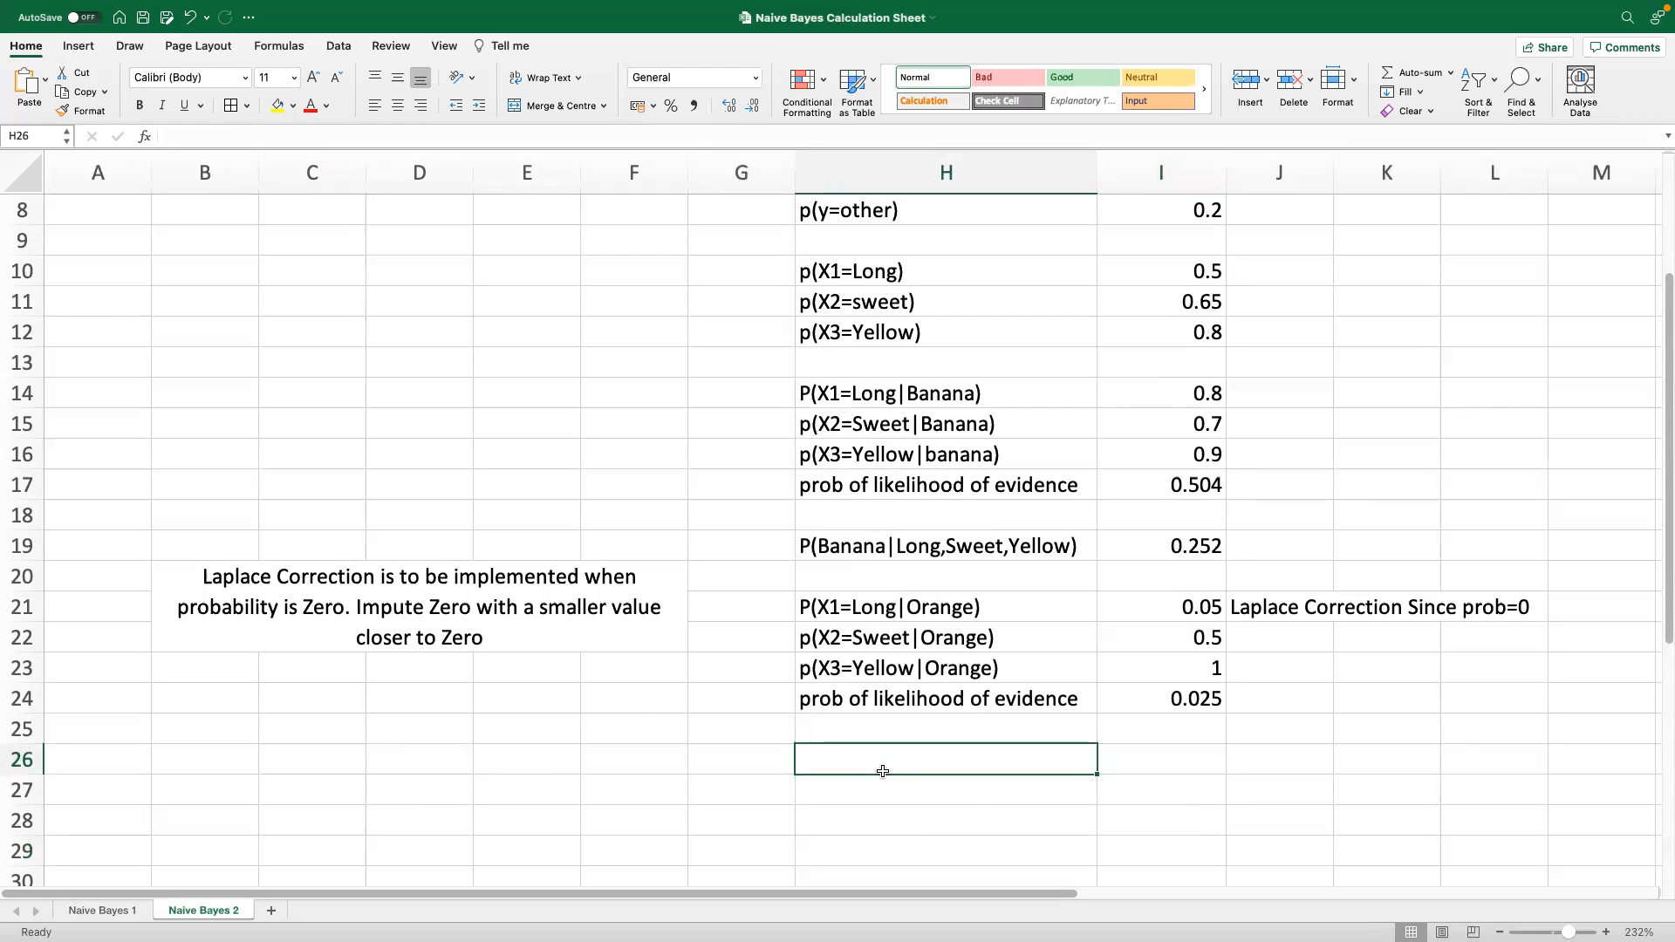
pyautogui.write('p(X1=Long|other')
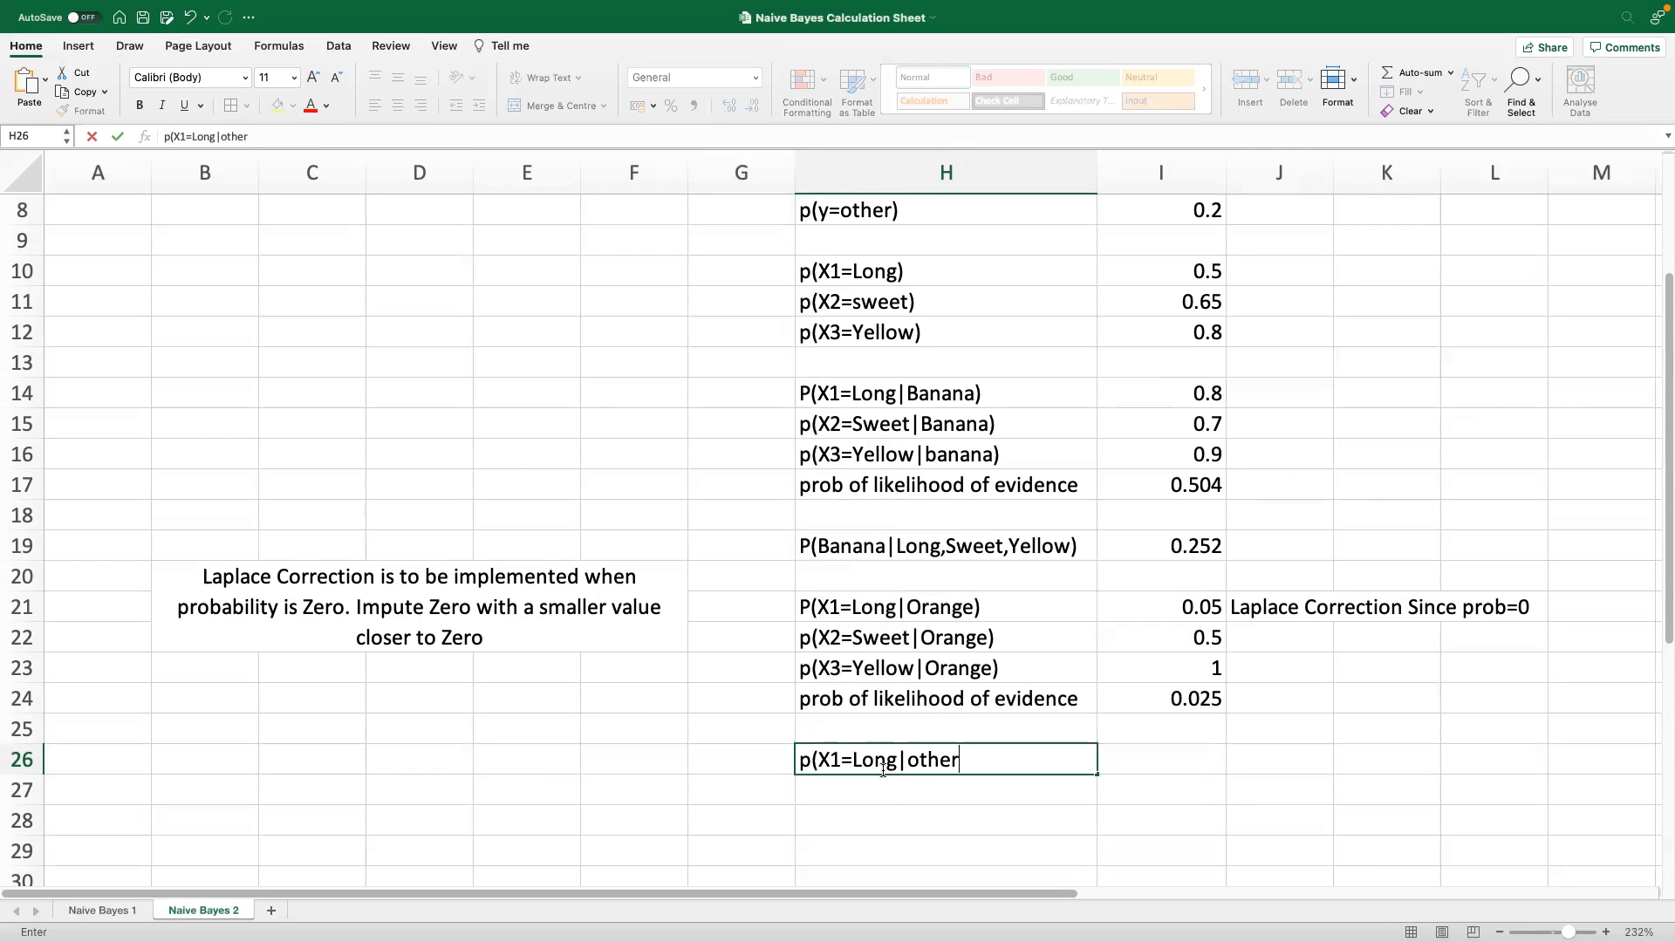
pyautogui.write(')')
pyautogui.press('Tab')
pyautogui.write('=')
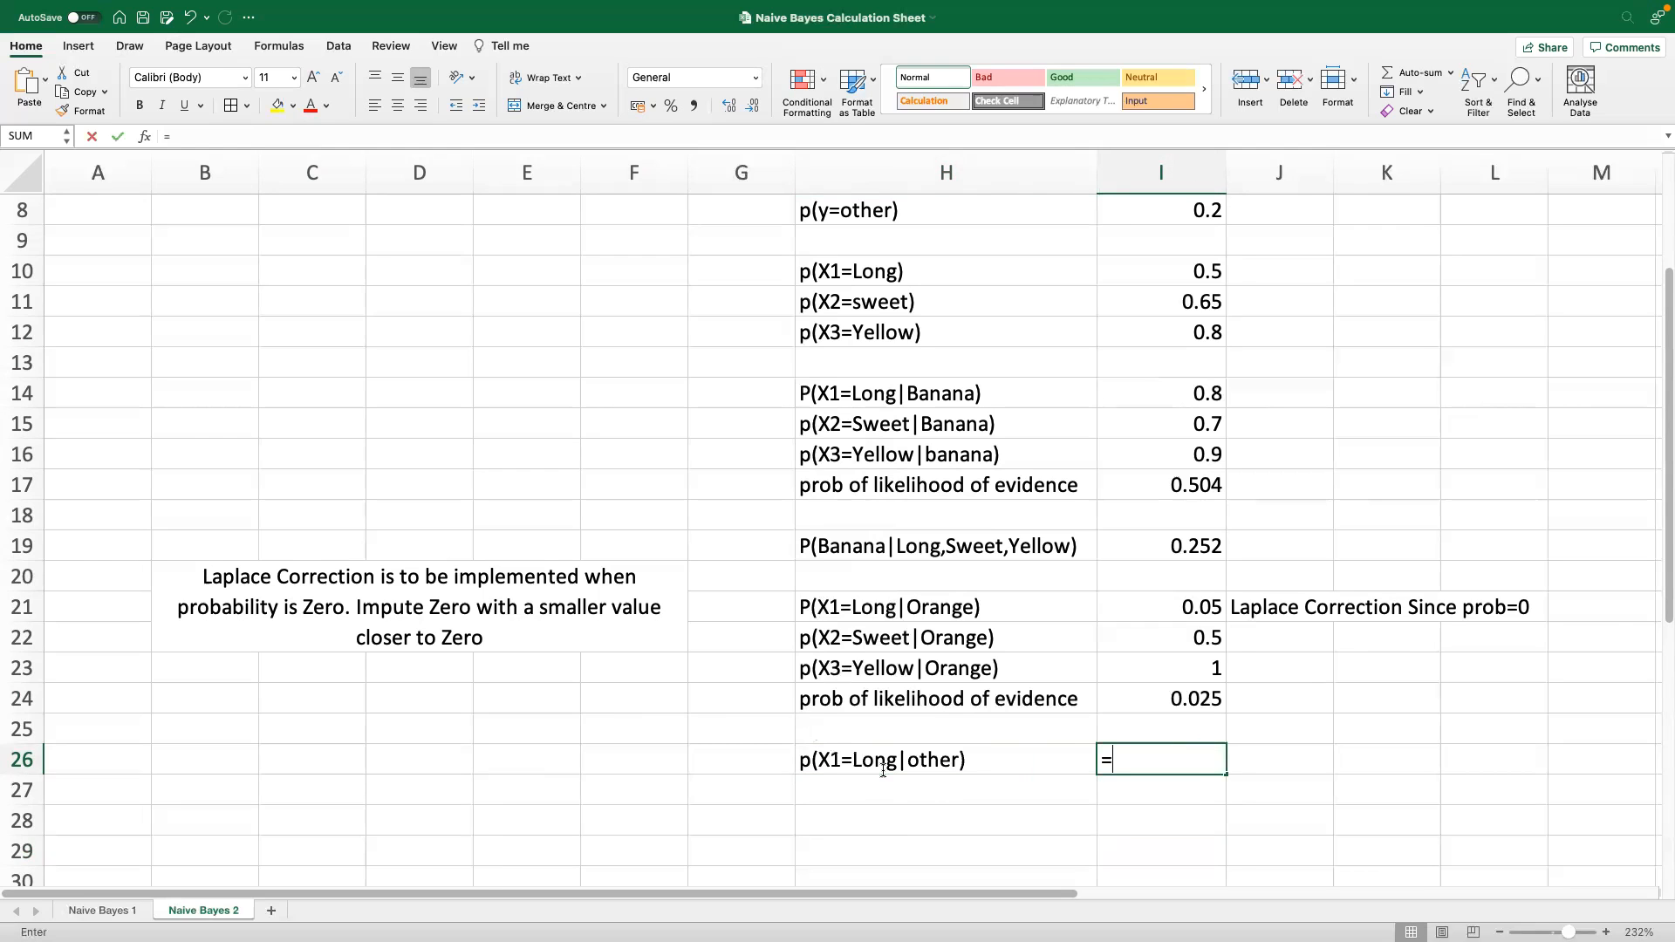
pyautogui.moveTo(1663, 479); pyautogui.dragTo(1663, 529)
pyautogui.write('100/200')
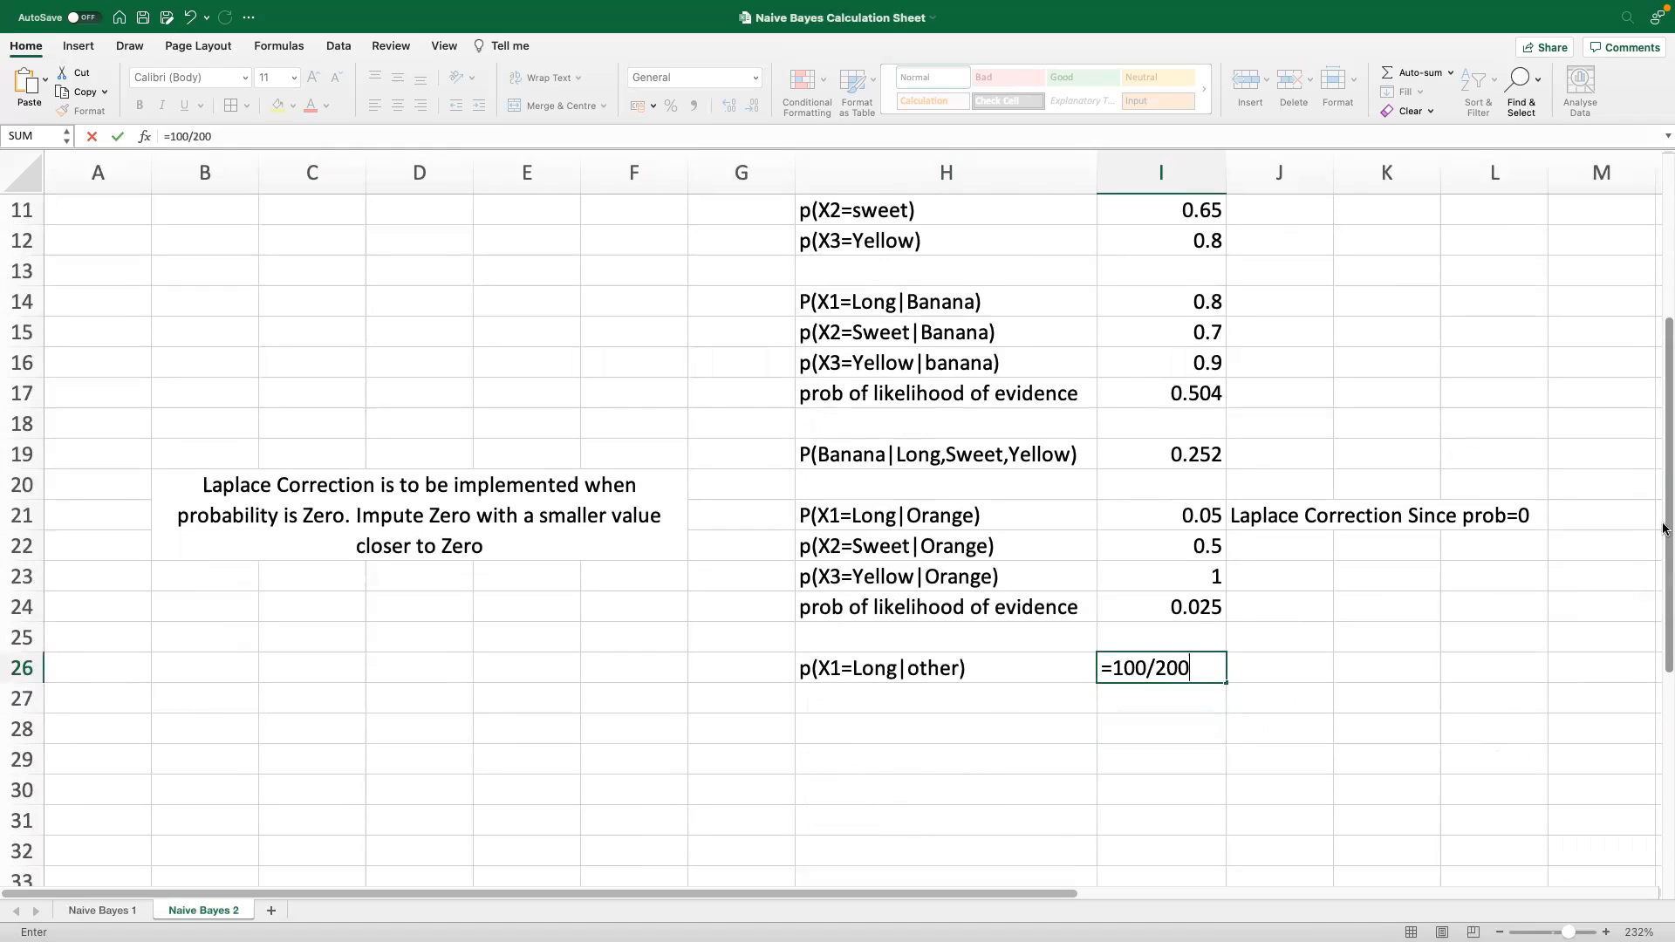
pyautogui.press('Return')
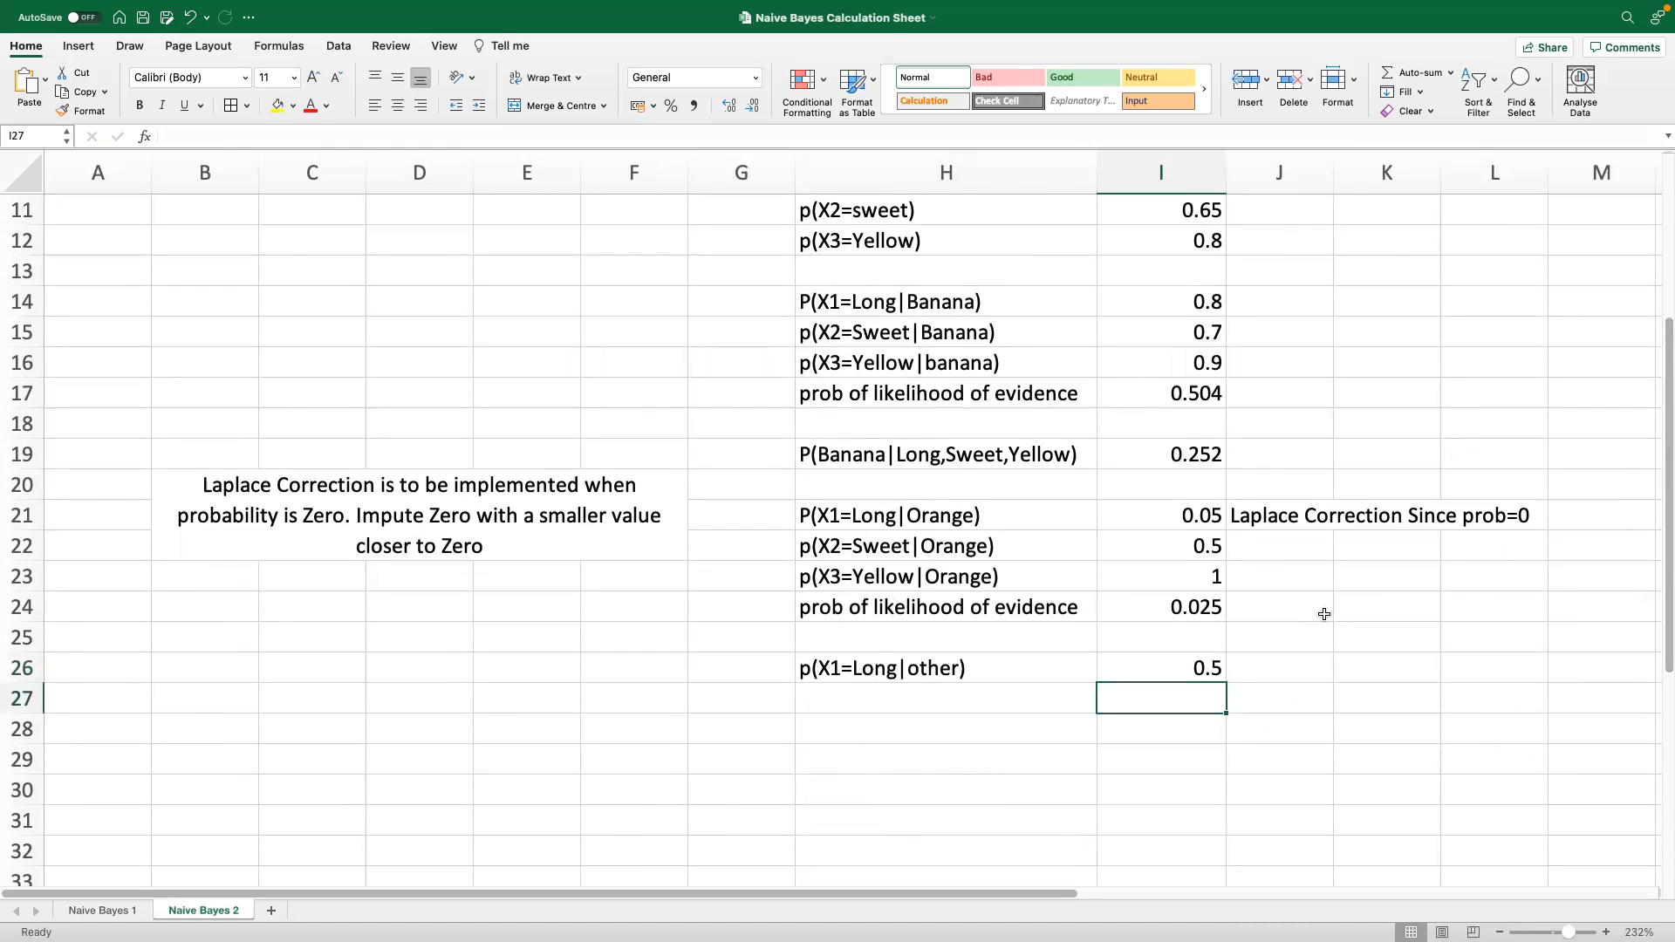
# Label H27 "p(X2=Sweet|Other)" and enter its conditional probability in I27 as =150/200
pyautogui.click(1000, 702)
pyautogui.write('p(X2')
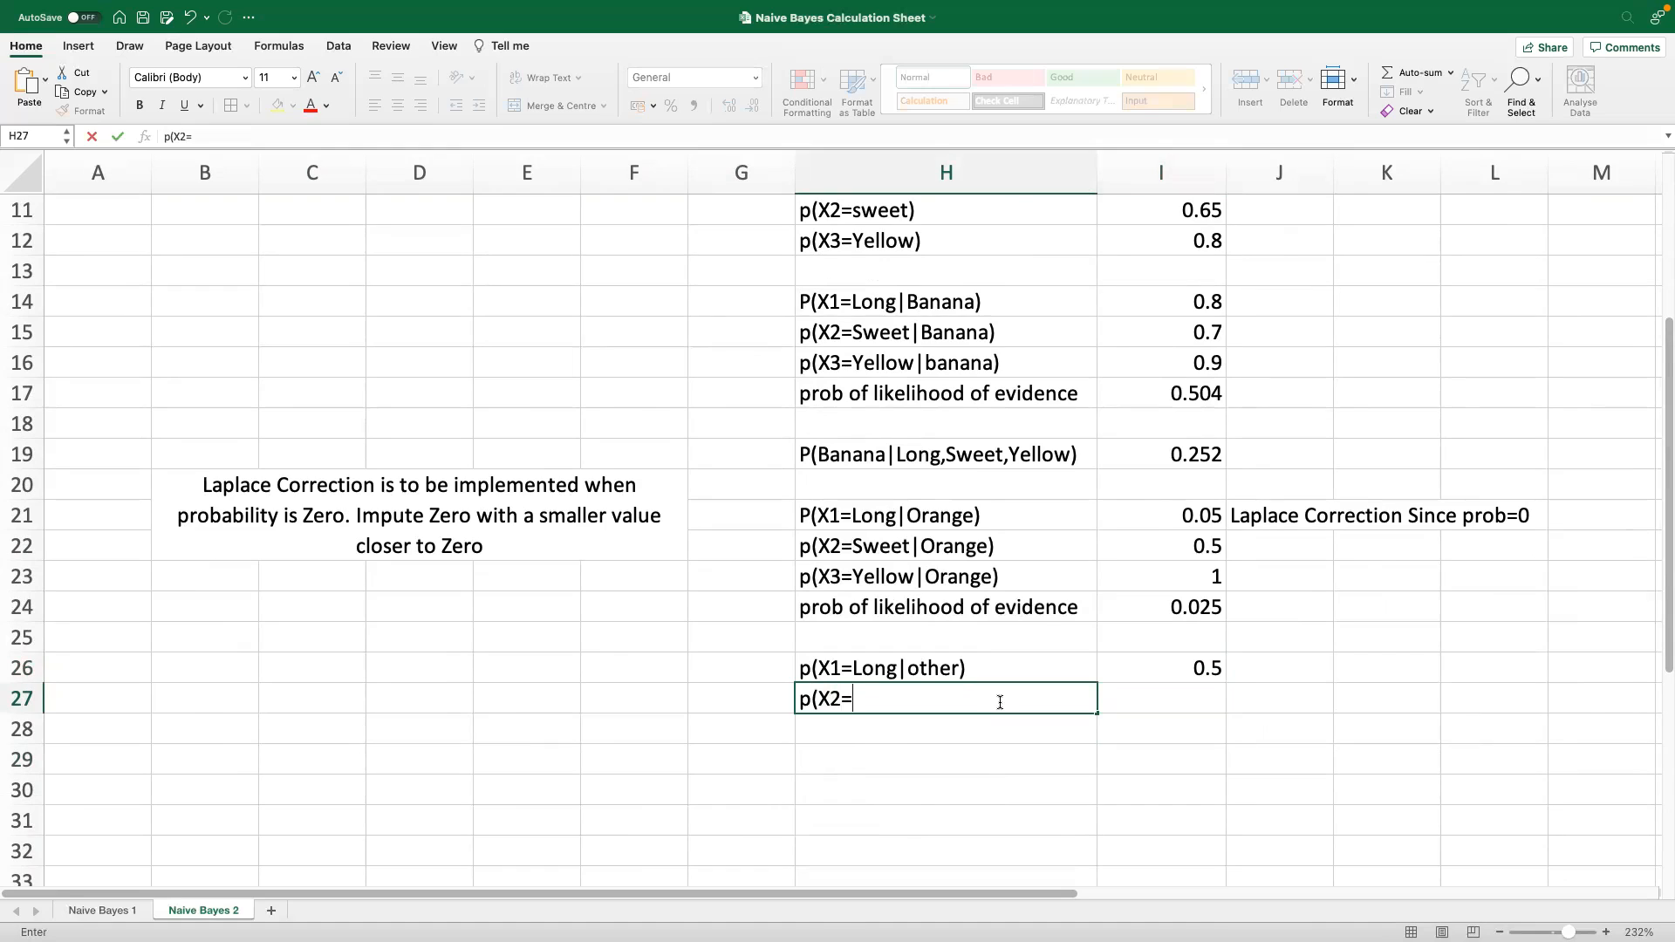
pyautogui.write('=Sweet|Other')
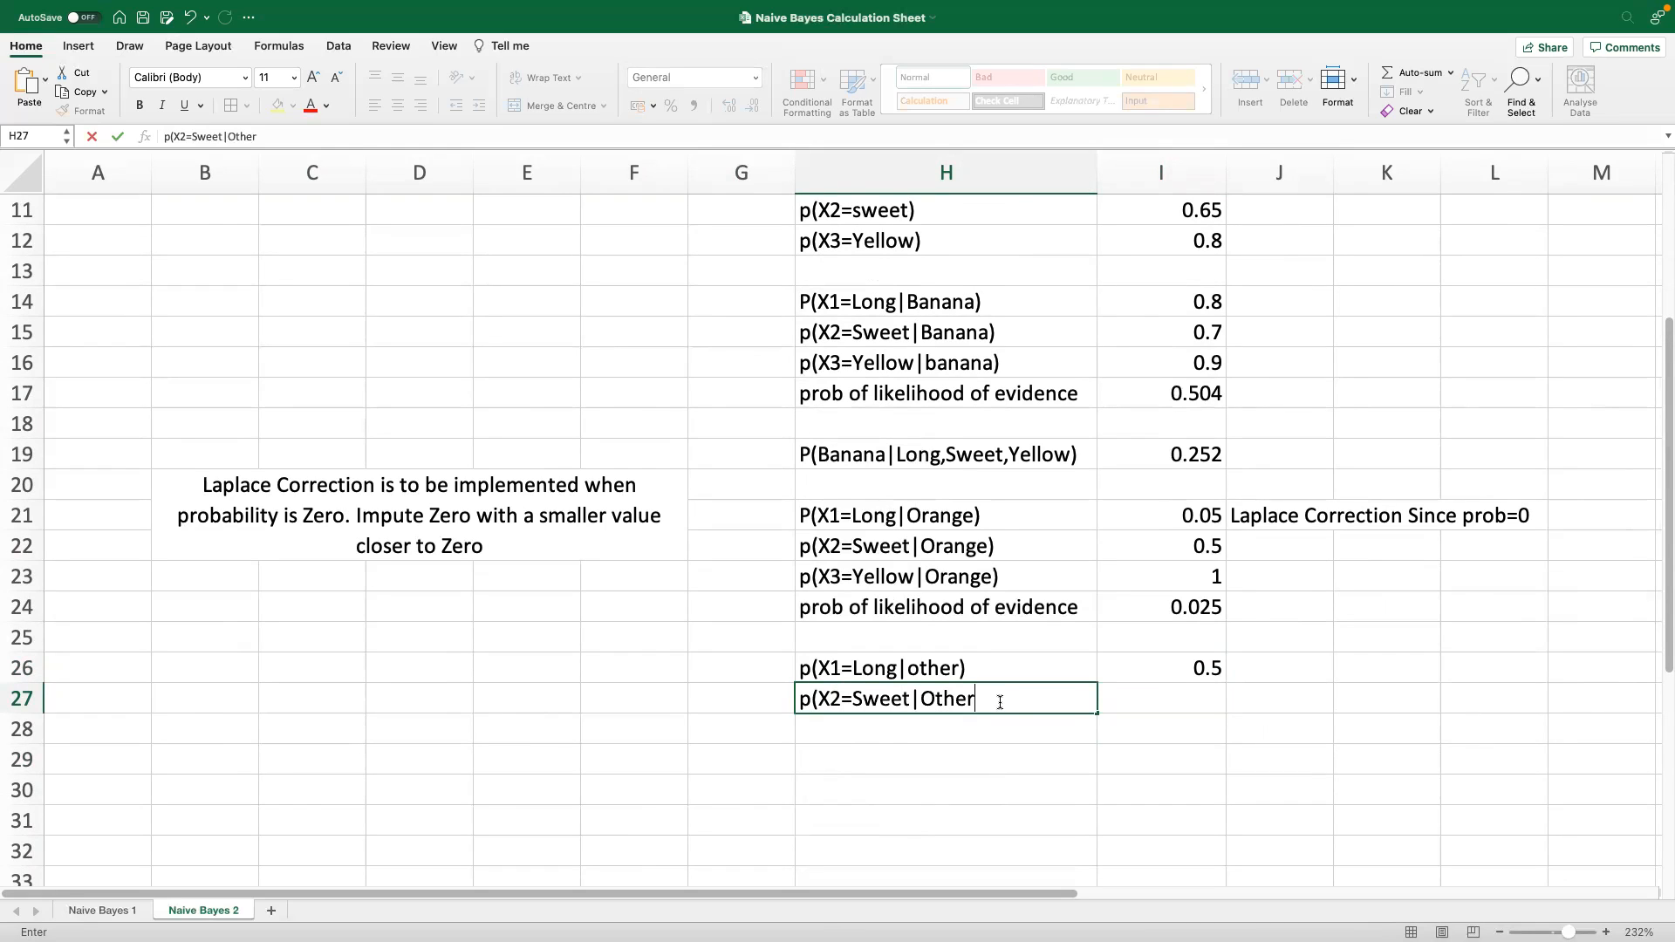
pyautogui.write(')')
pyautogui.click(1197, 703)
pyautogui.write('=150/200')
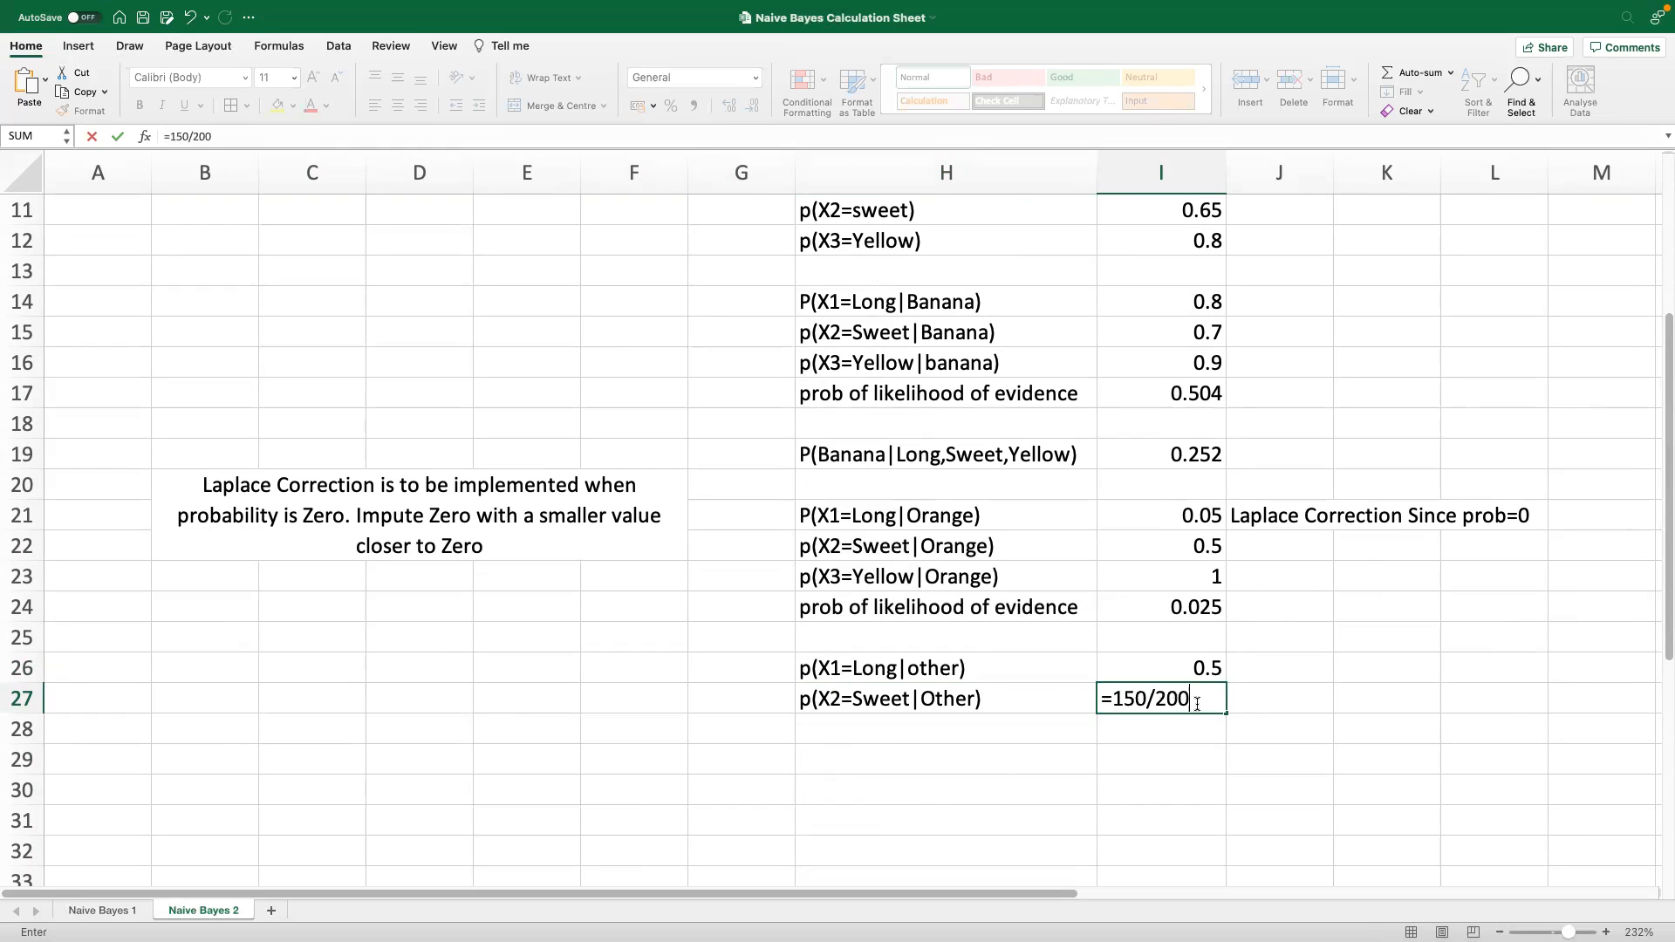
pyautogui.press('Return')
# Label H28 "p(X3=Yellow|Other)" and enter its conditional probability in I28 as =50/200
pyautogui.click(911, 740)
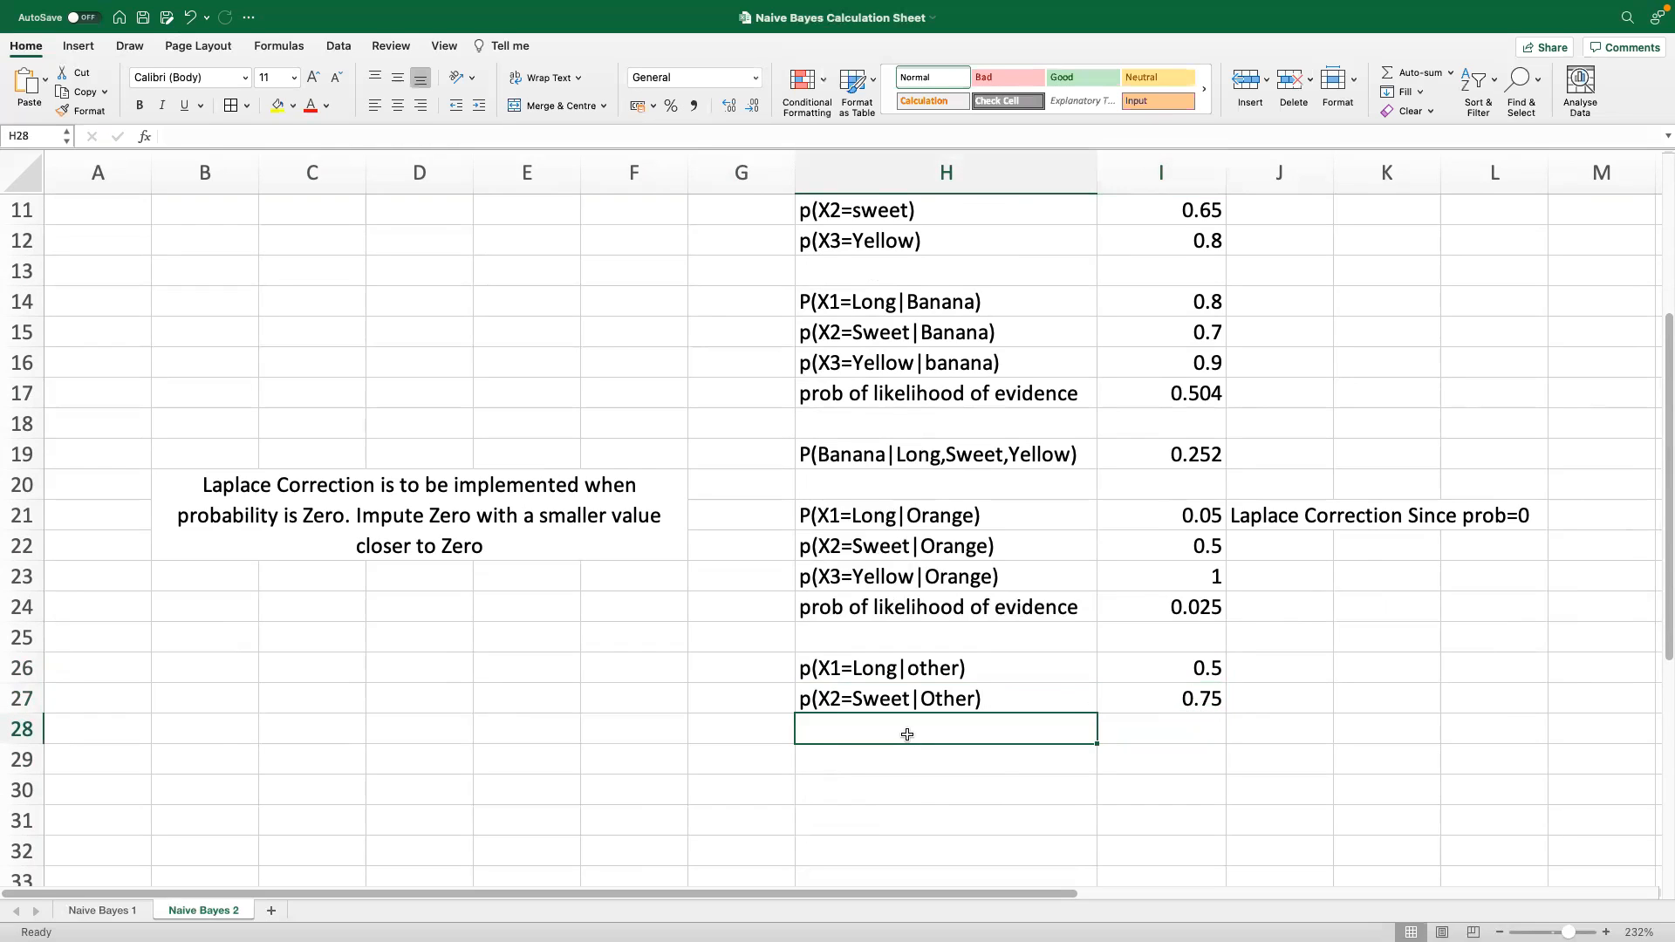
pyautogui.write('p(X3')
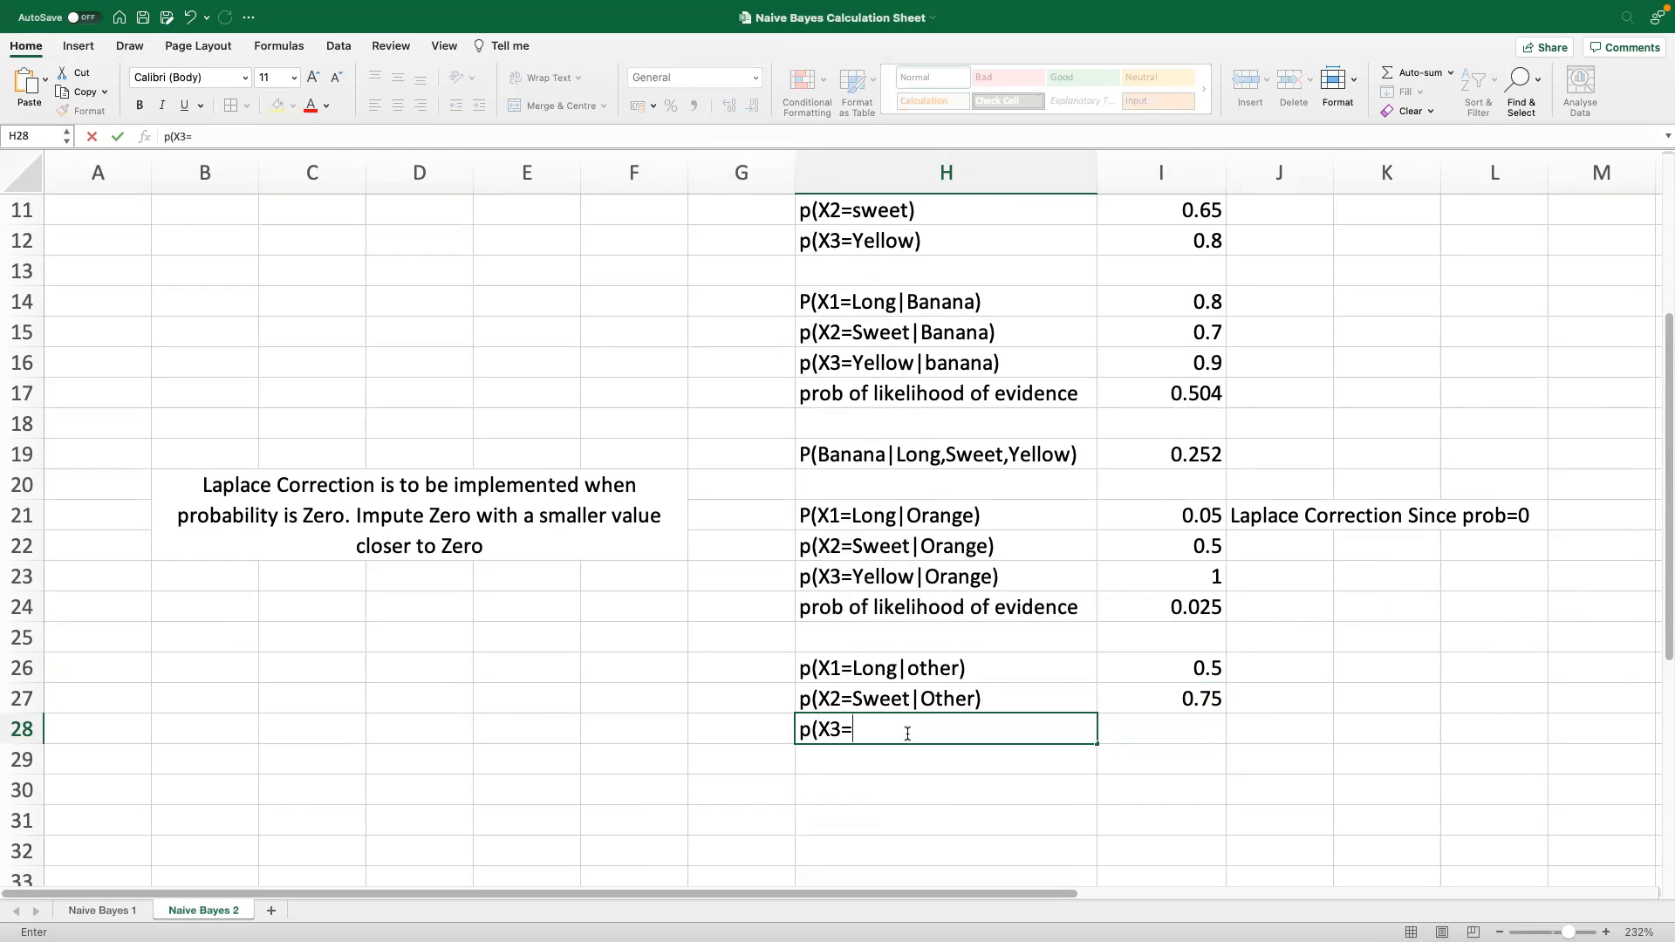
pyautogui.write('=Yellow|Other)')
pyautogui.press('Tab')
pyautogui.write('=5')
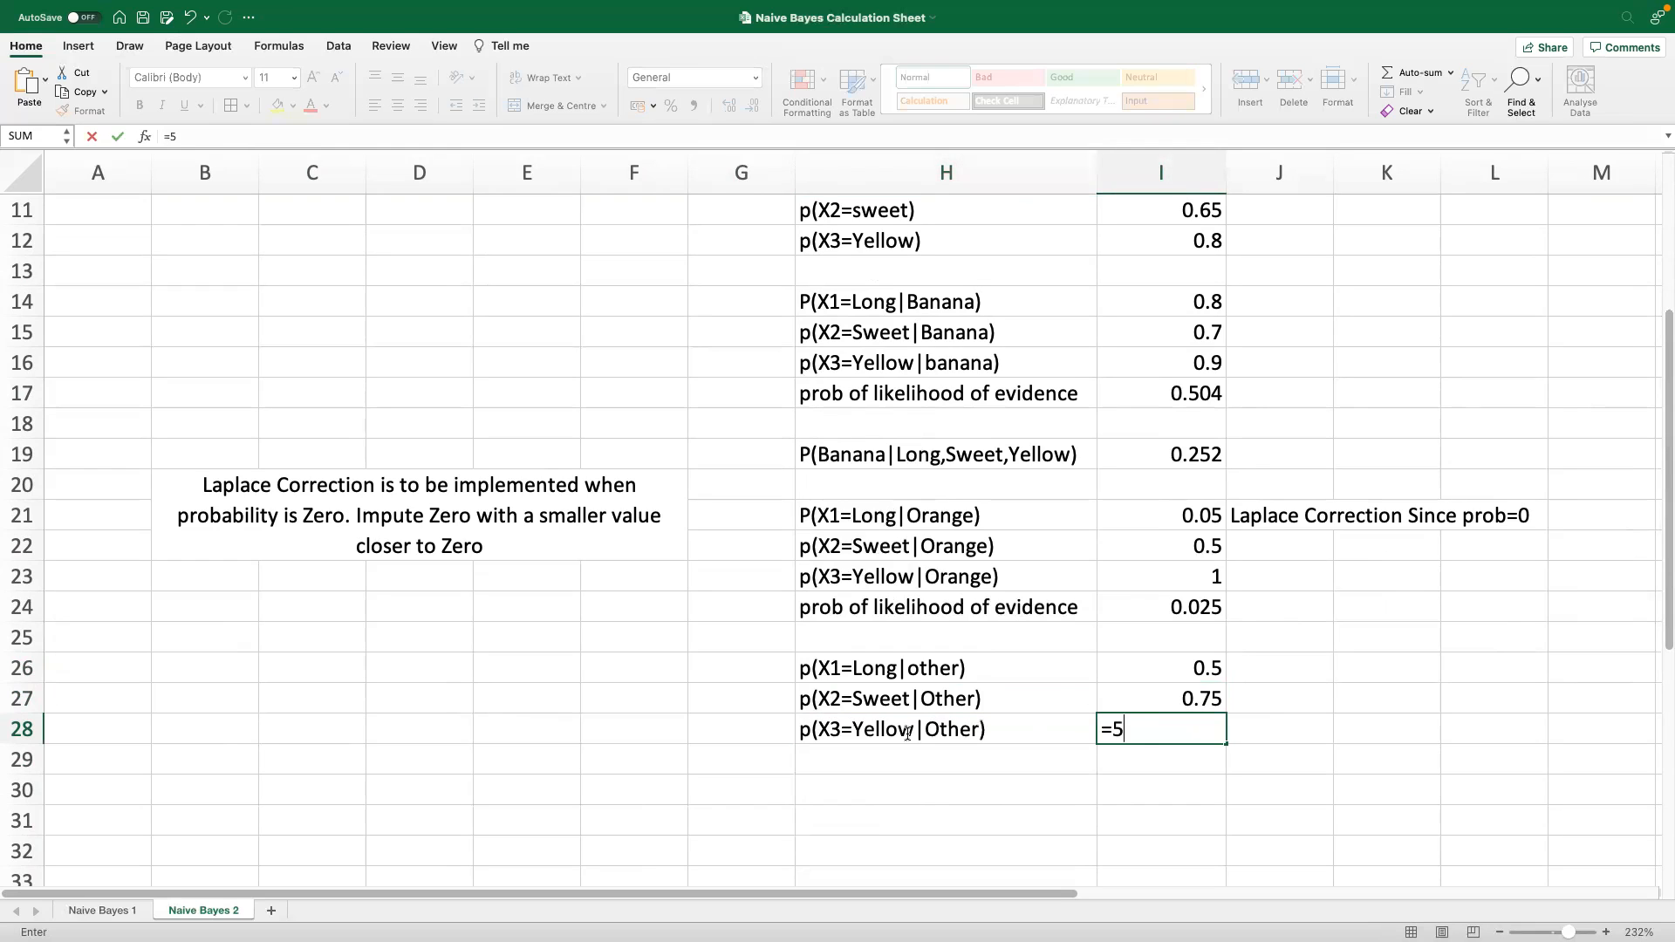
pyautogui.write('0/200')
pyautogui.press('Return')
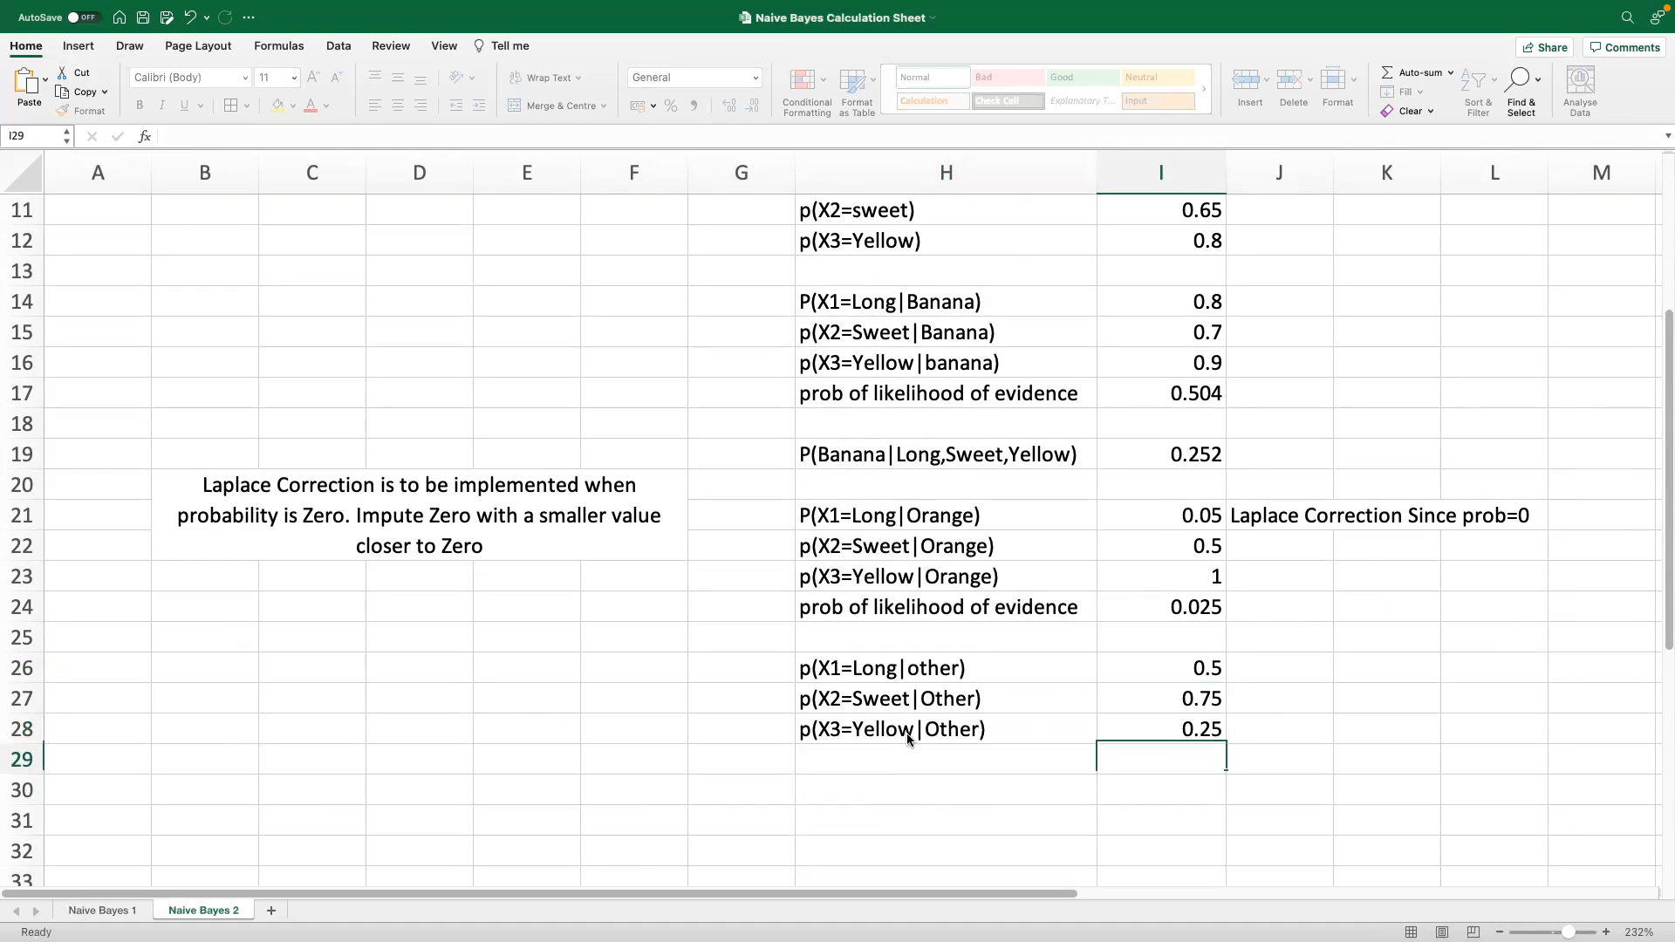
# Copy the "prob of likelihood of evidence" label from H17 to H29, directly below the other-fruit probabilities
pyautogui.click(954, 384)
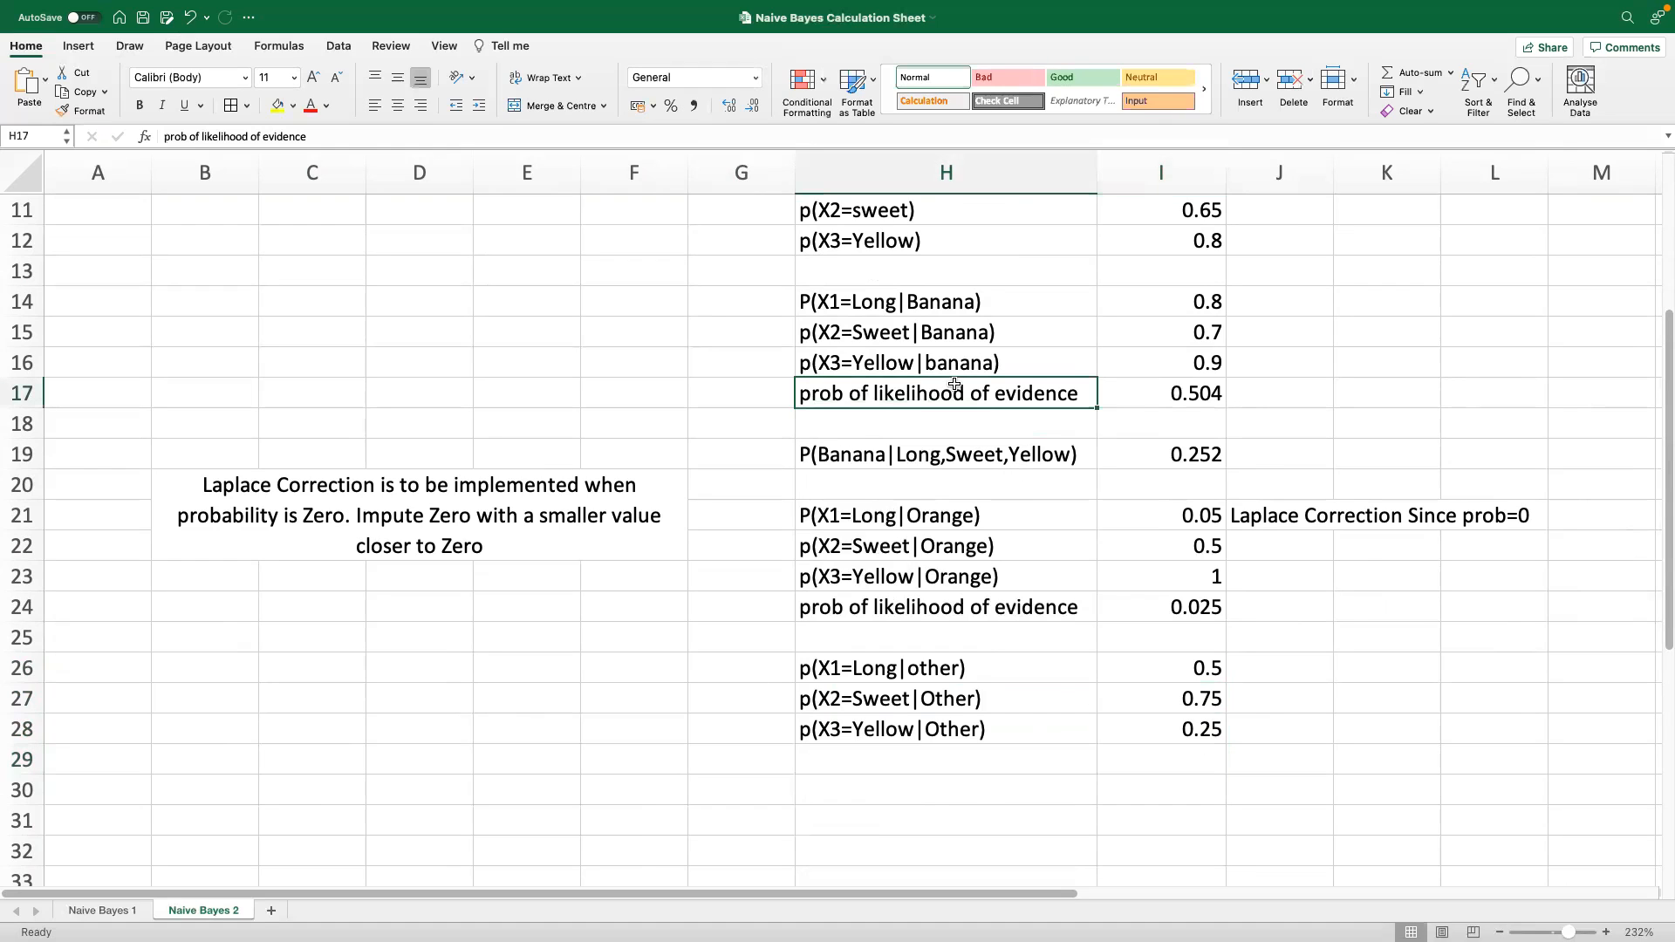
pyautogui.press('super+c')
pyautogui.click(889, 789)
pyautogui.press('super+v')
pyautogui.click(1163, 791)
pyautogui.press('super+z')
pyautogui.click(935, 752)
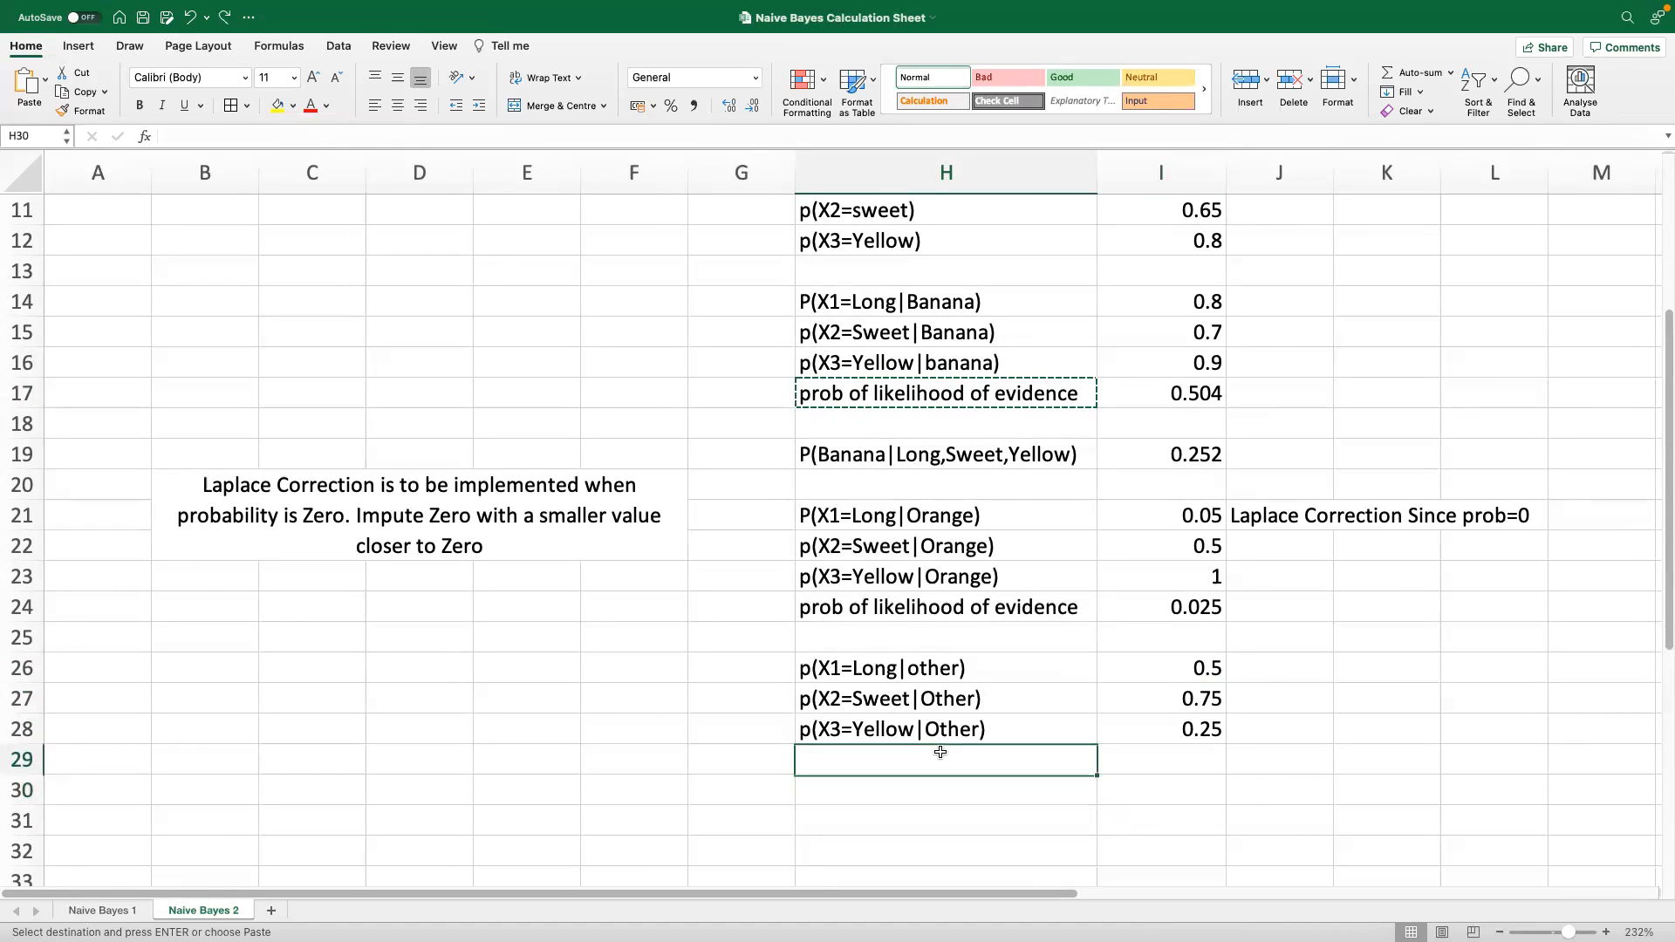
pyautogui.press('super+v')
pyautogui.click(1135, 780)
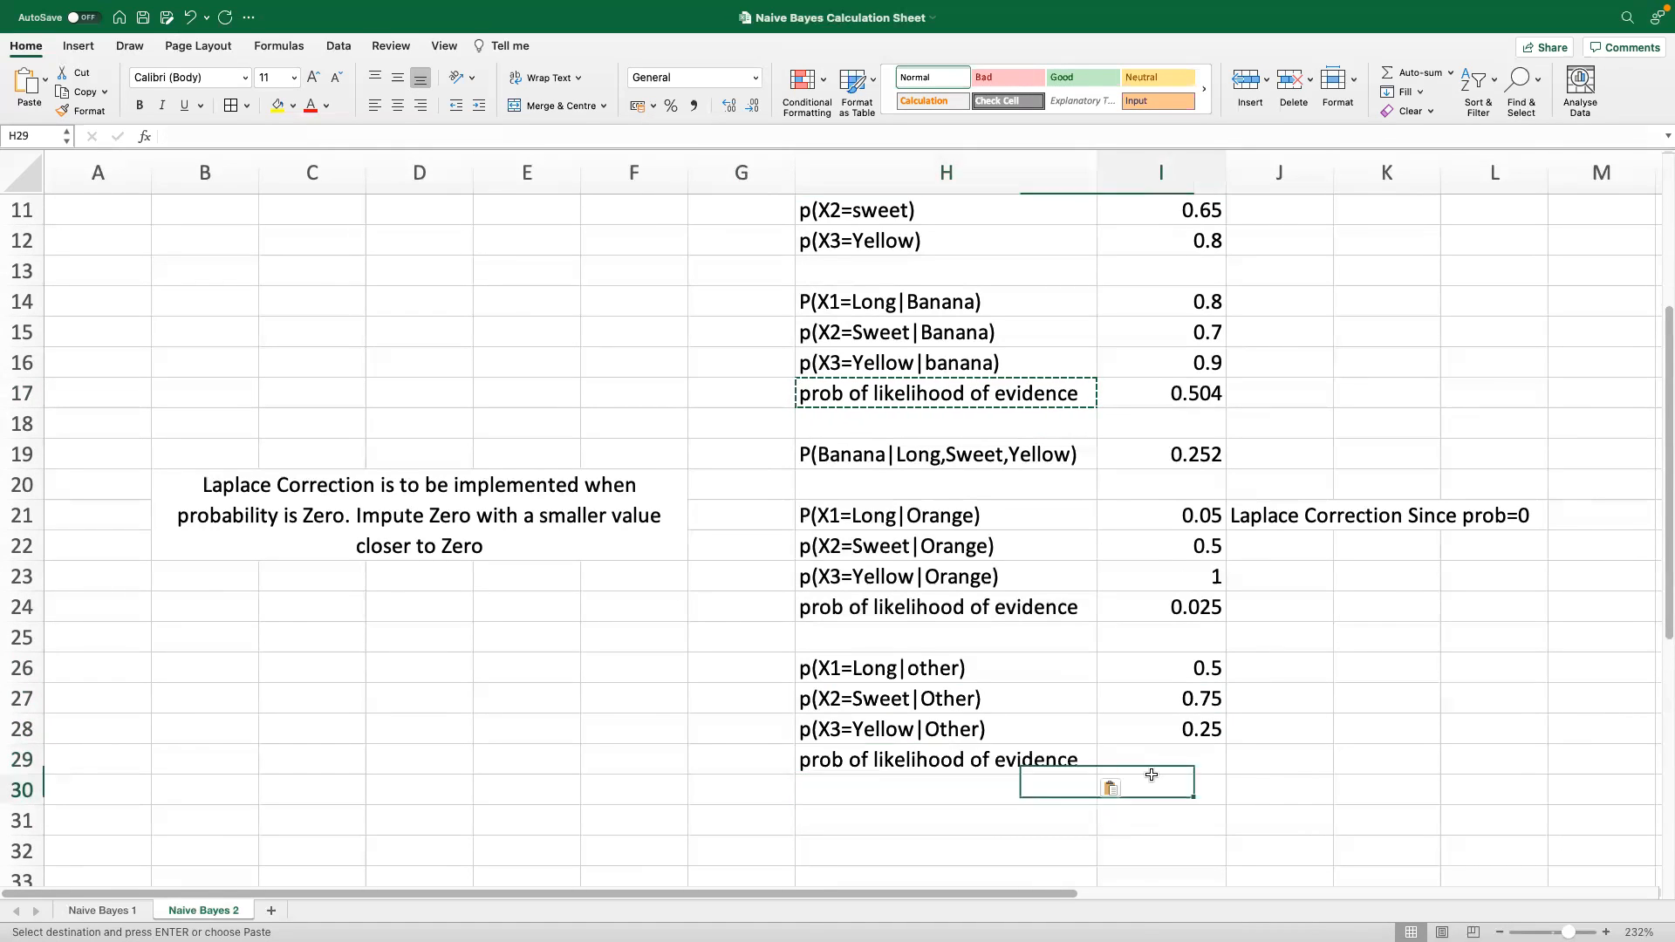
# Move the other-fruit block H26:I29 down one row so it starts in H27
pyautogui.click(994, 458)
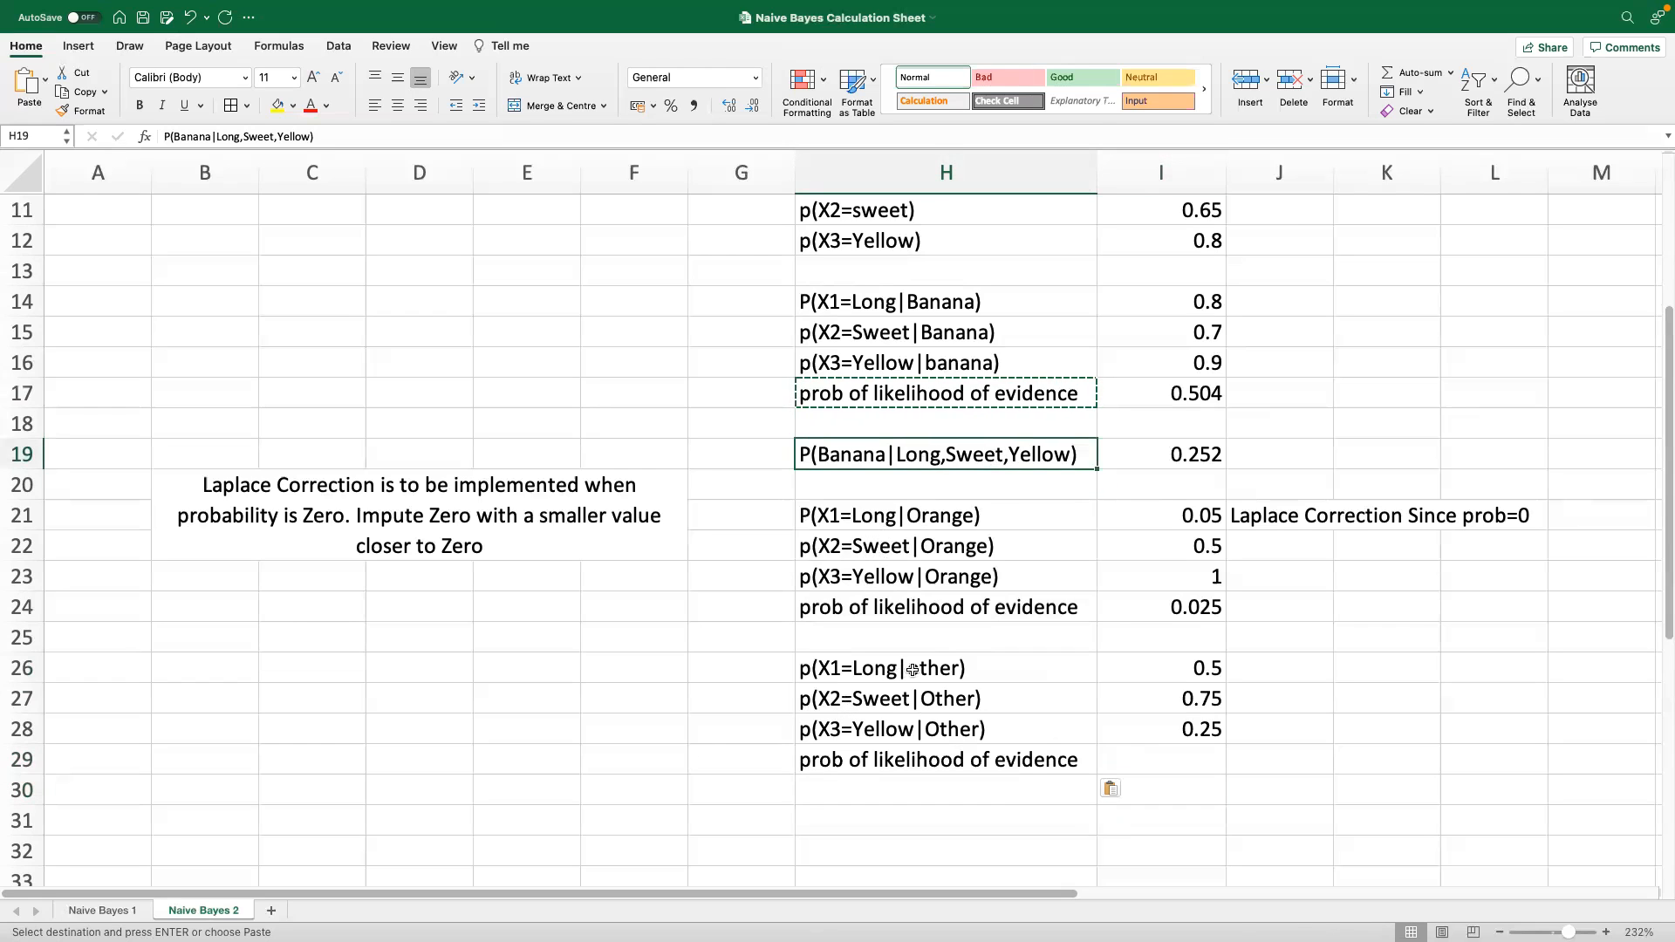
pyautogui.moveTo(912, 670); pyautogui.dragTo(1143, 770)
pyautogui.press('super+c')
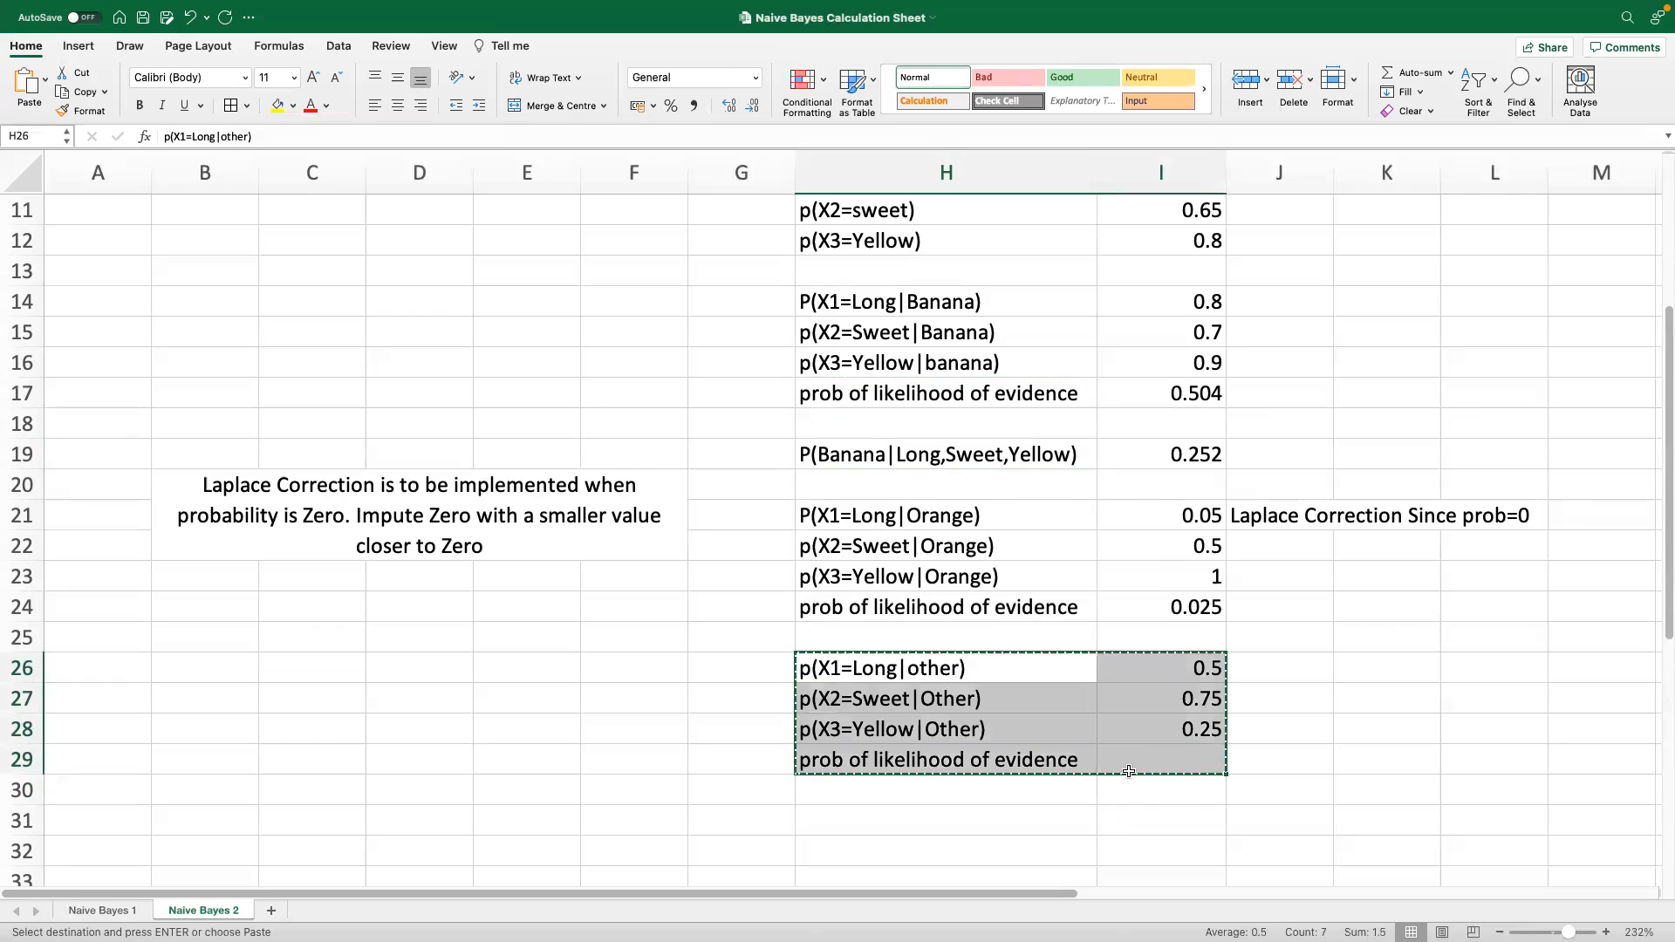
pyautogui.click(1005, 698)
pyautogui.press('super+v')
pyautogui.click(968, 656)
# Copy the banana posterior label from H19 to H25 and change it to "P(Orange|Long,Sweet,Yellow)"
pyautogui.click(1007, 450)
pyautogui.press('super+c')
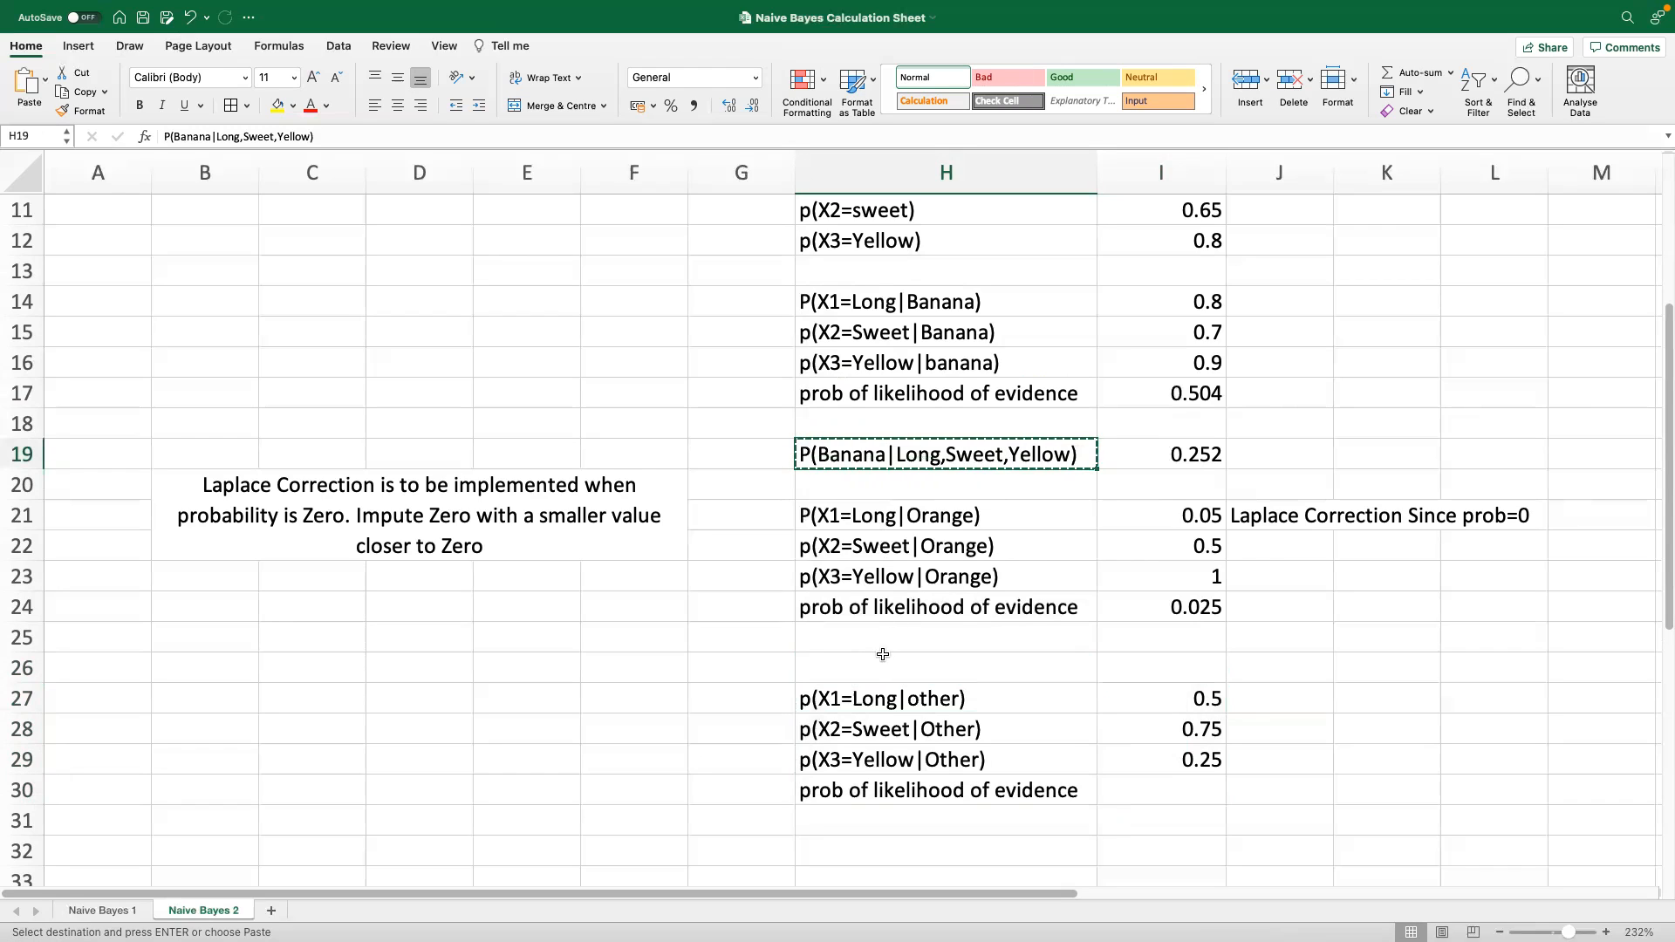
pyautogui.click(887, 644)
pyautogui.press('super+v')
pyautogui.doubleClick(887, 644)
pyautogui.press('BackSpace')
pyautogui.press('BackSpace')
pyautogui.press('BackSpace')
pyautogui.press('BackSpace')
pyautogui.press('BackSpace')
pyautogui.press('BackSpace')
pyautogui.write('Orange')
# Calculate orange's posterior in I25 by multiplying its likelihood of evidence by the orange prior, =I24*I7
pyautogui.click(1197, 641)
pyautogui.write('=')
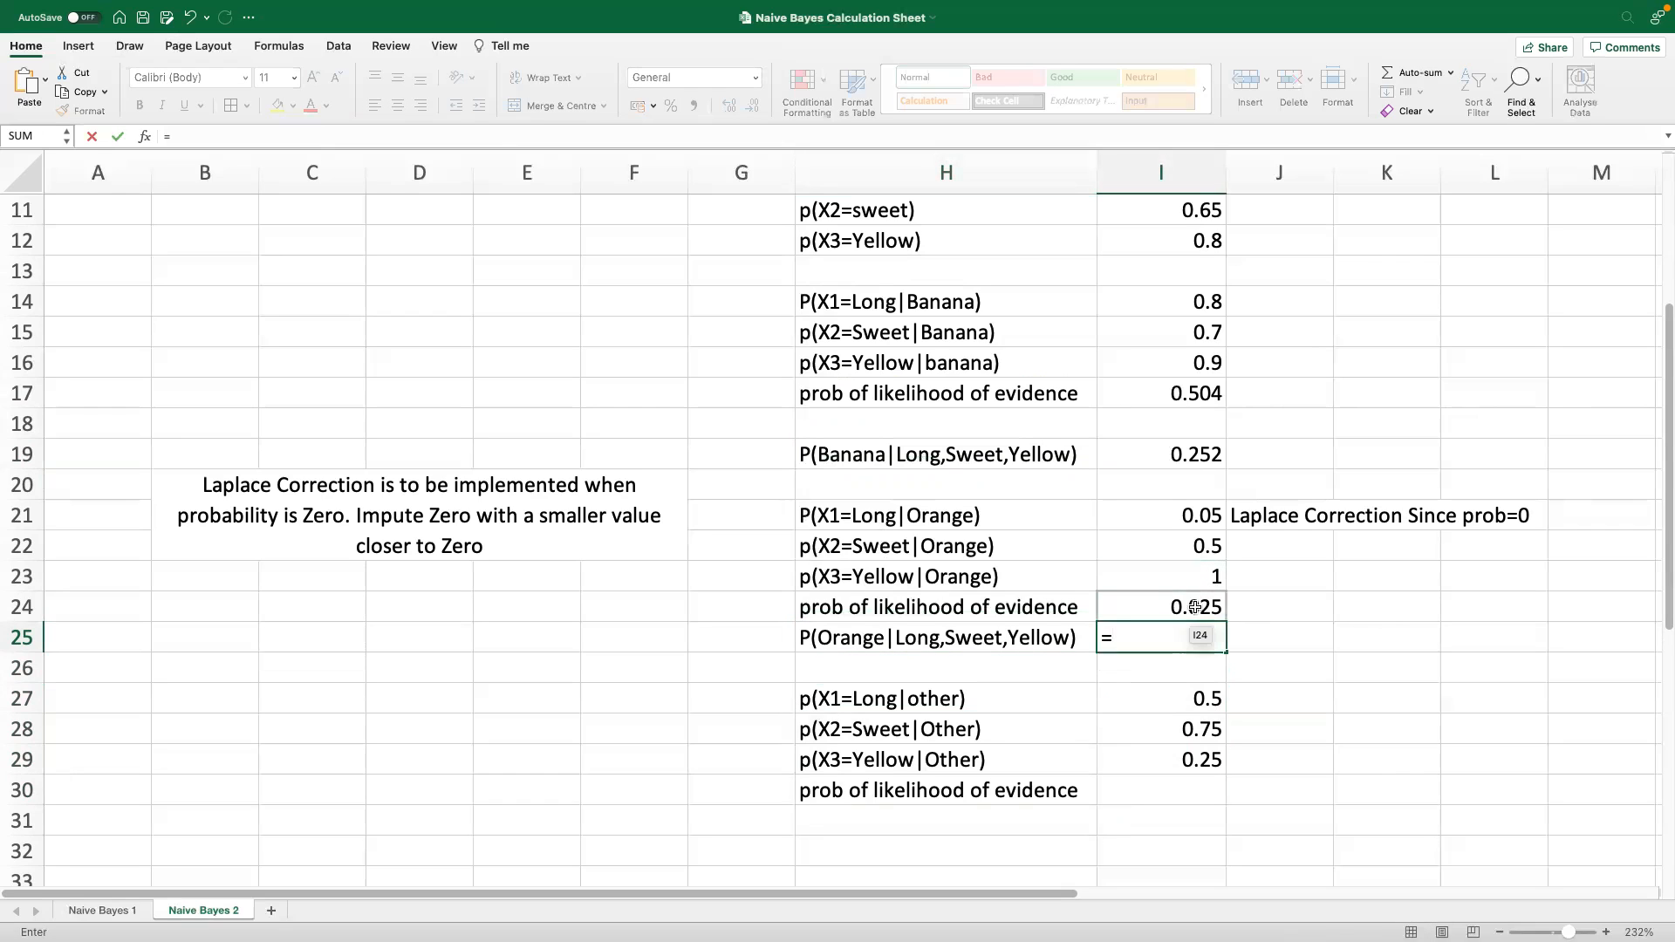
pyautogui.click(1195, 607)
pyautogui.write('*')
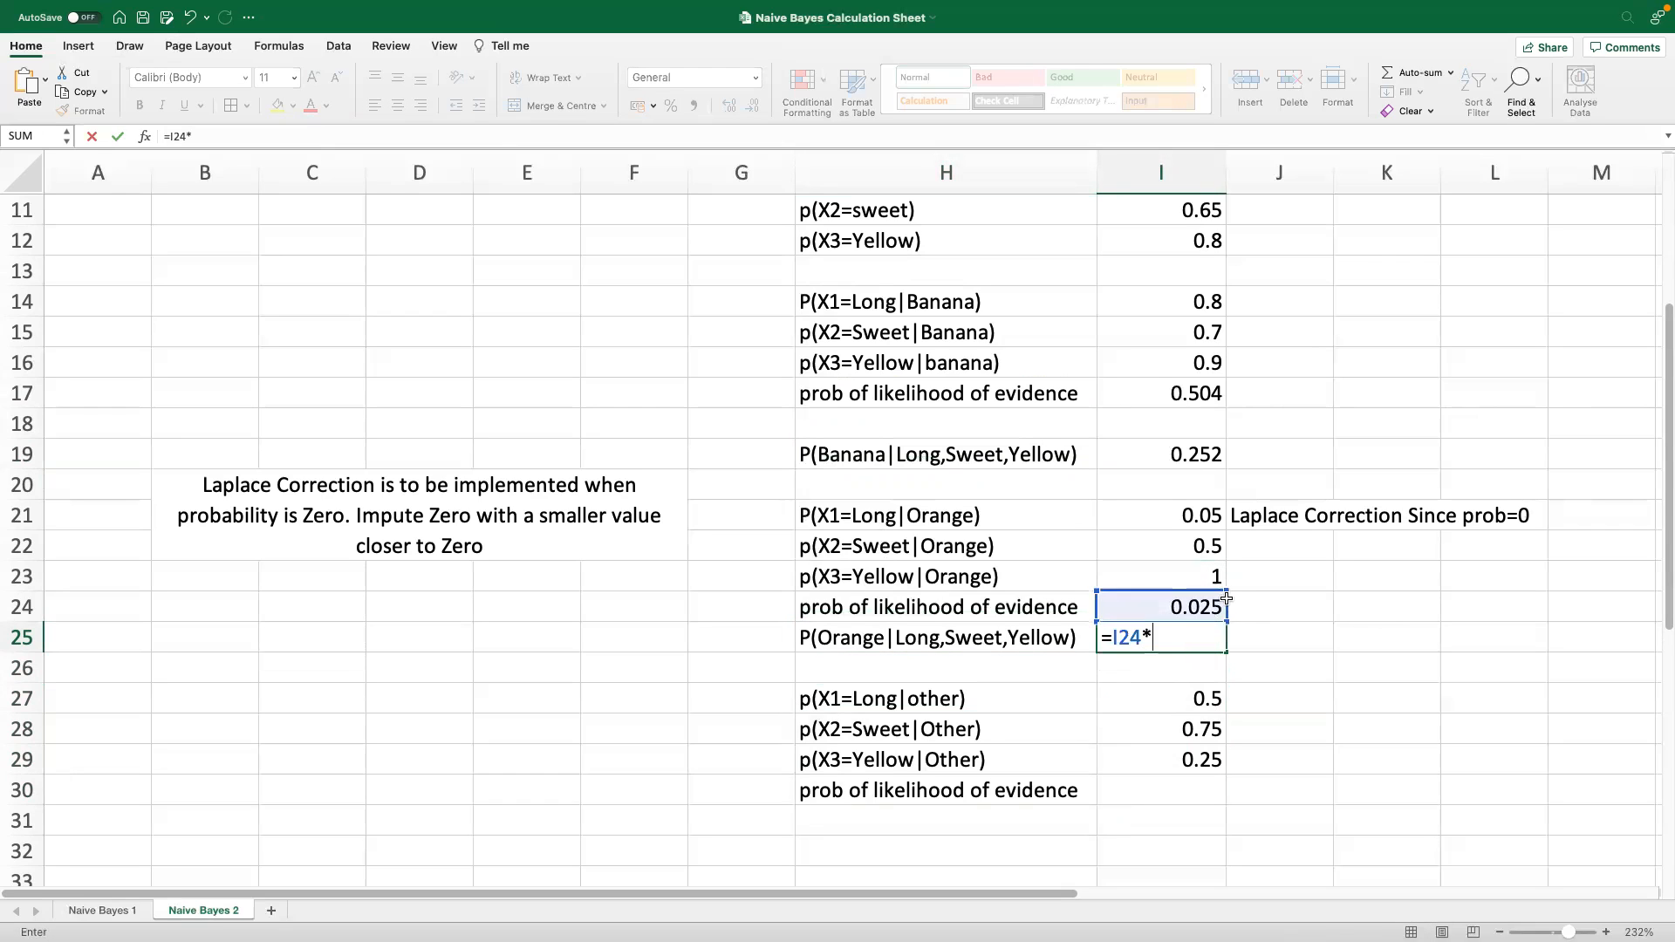
pyautogui.moveTo(1665, 515); pyautogui.dragTo(1664, 445)
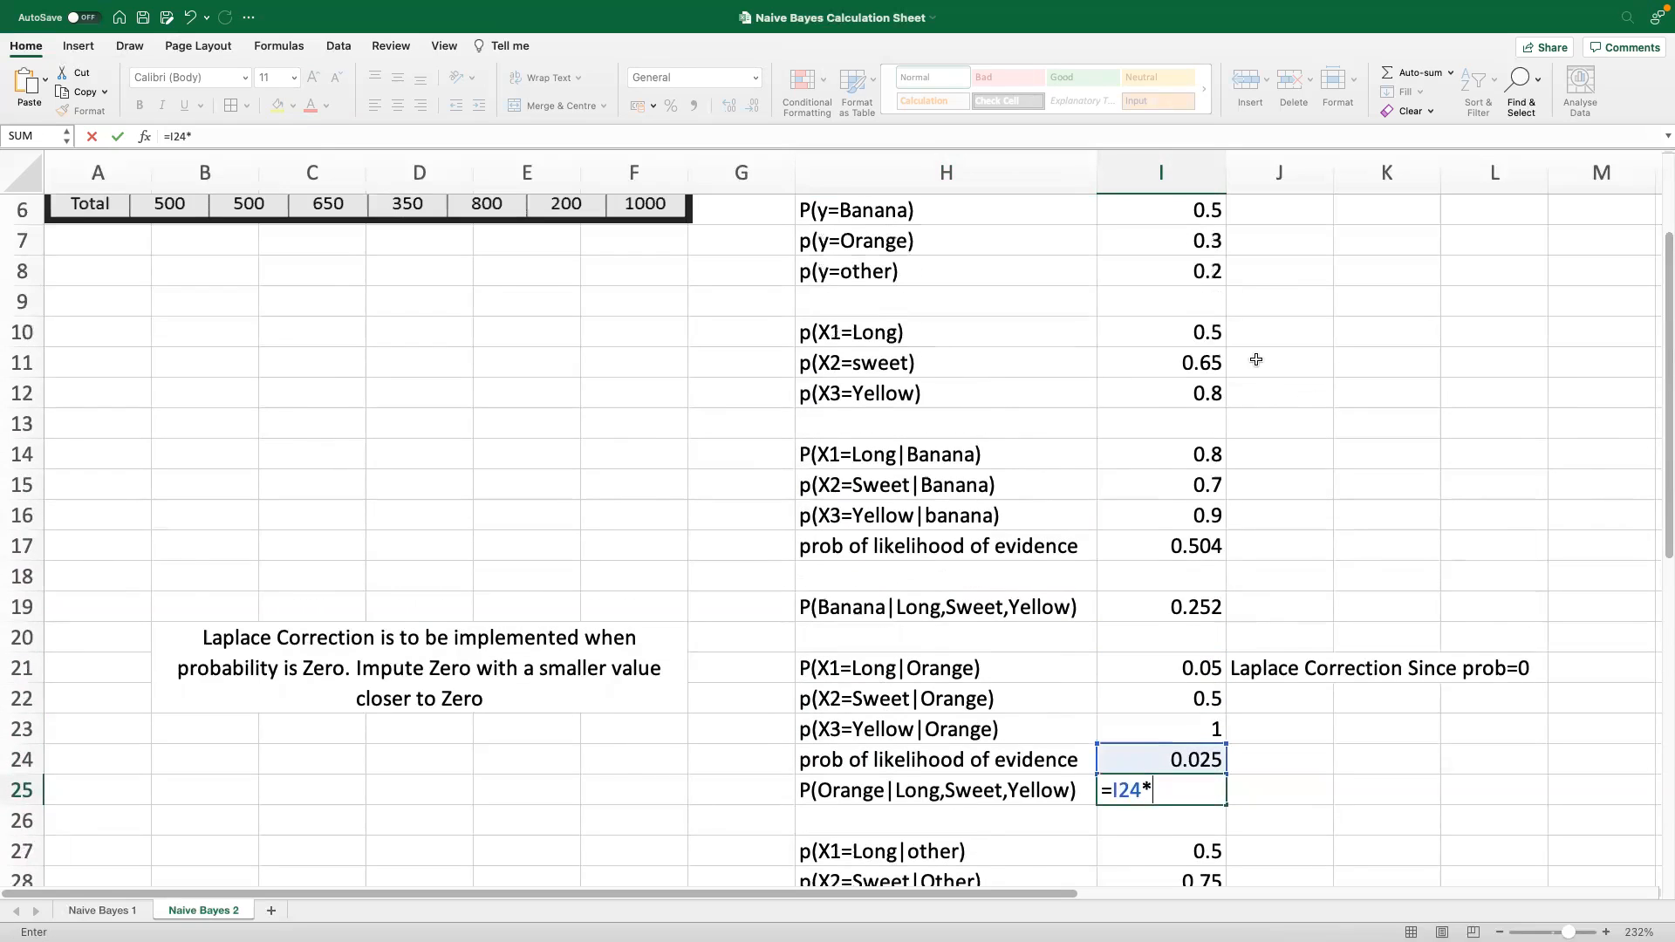
pyautogui.click(1211, 247)
pyautogui.press('Return')
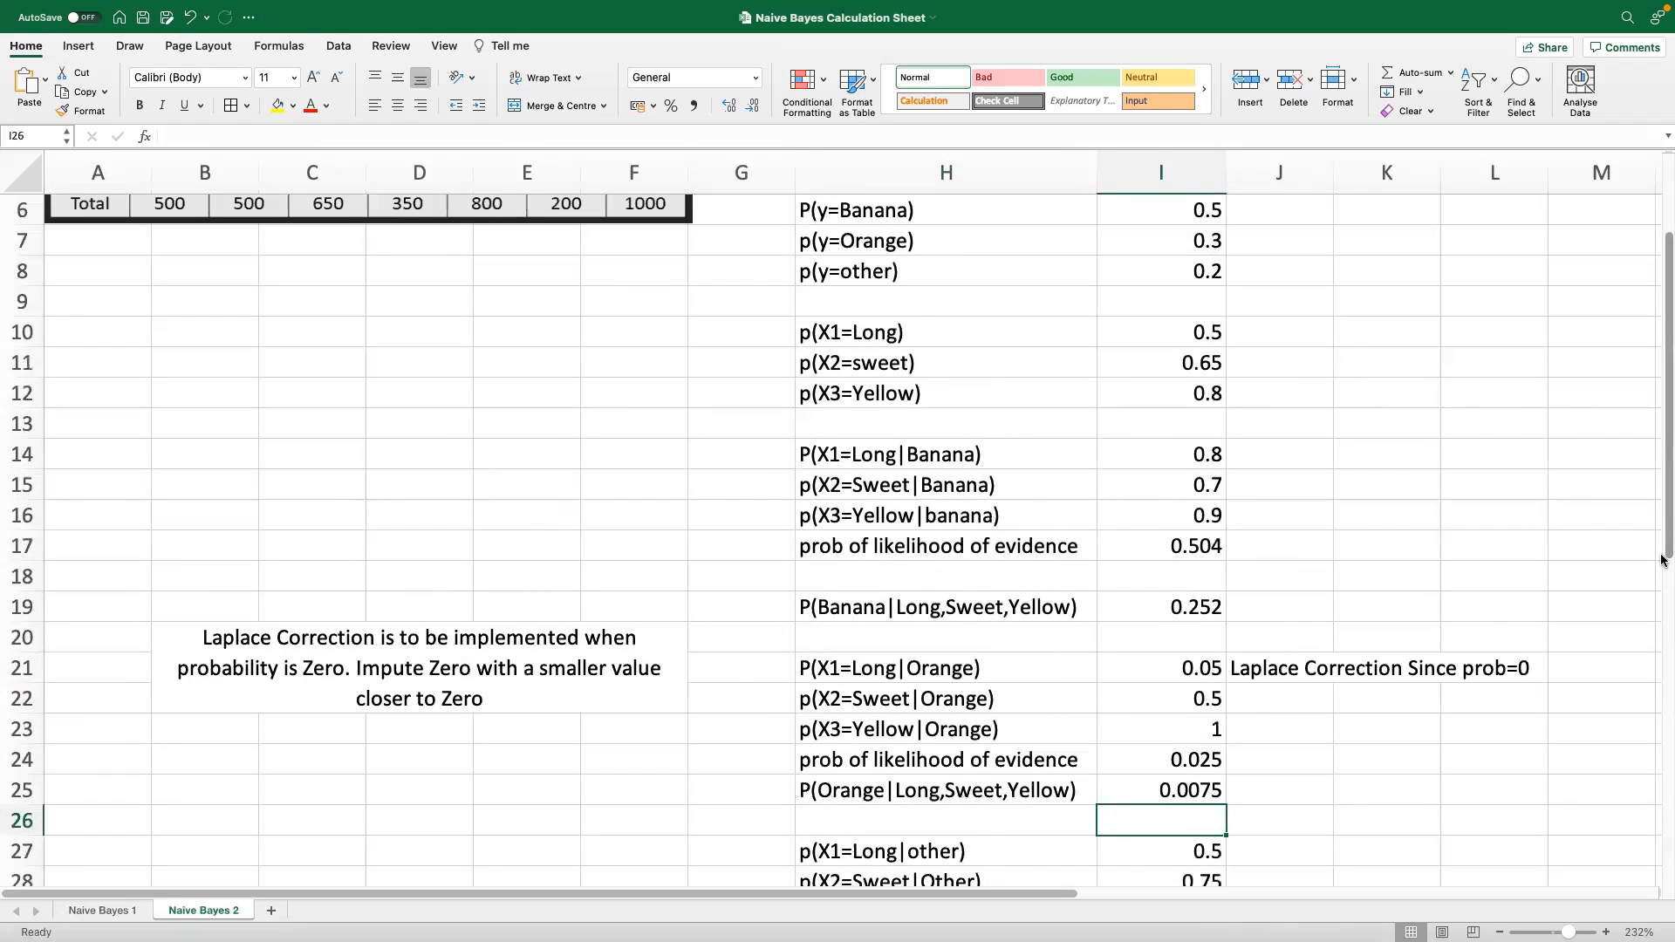
# Calculate the other class's likelihood of evidence in I30 by multiplying its three conditional probabilities, =I27*I28*I29
pyautogui.moveTo(1665, 515); pyautogui.dragTo(1664, 600)
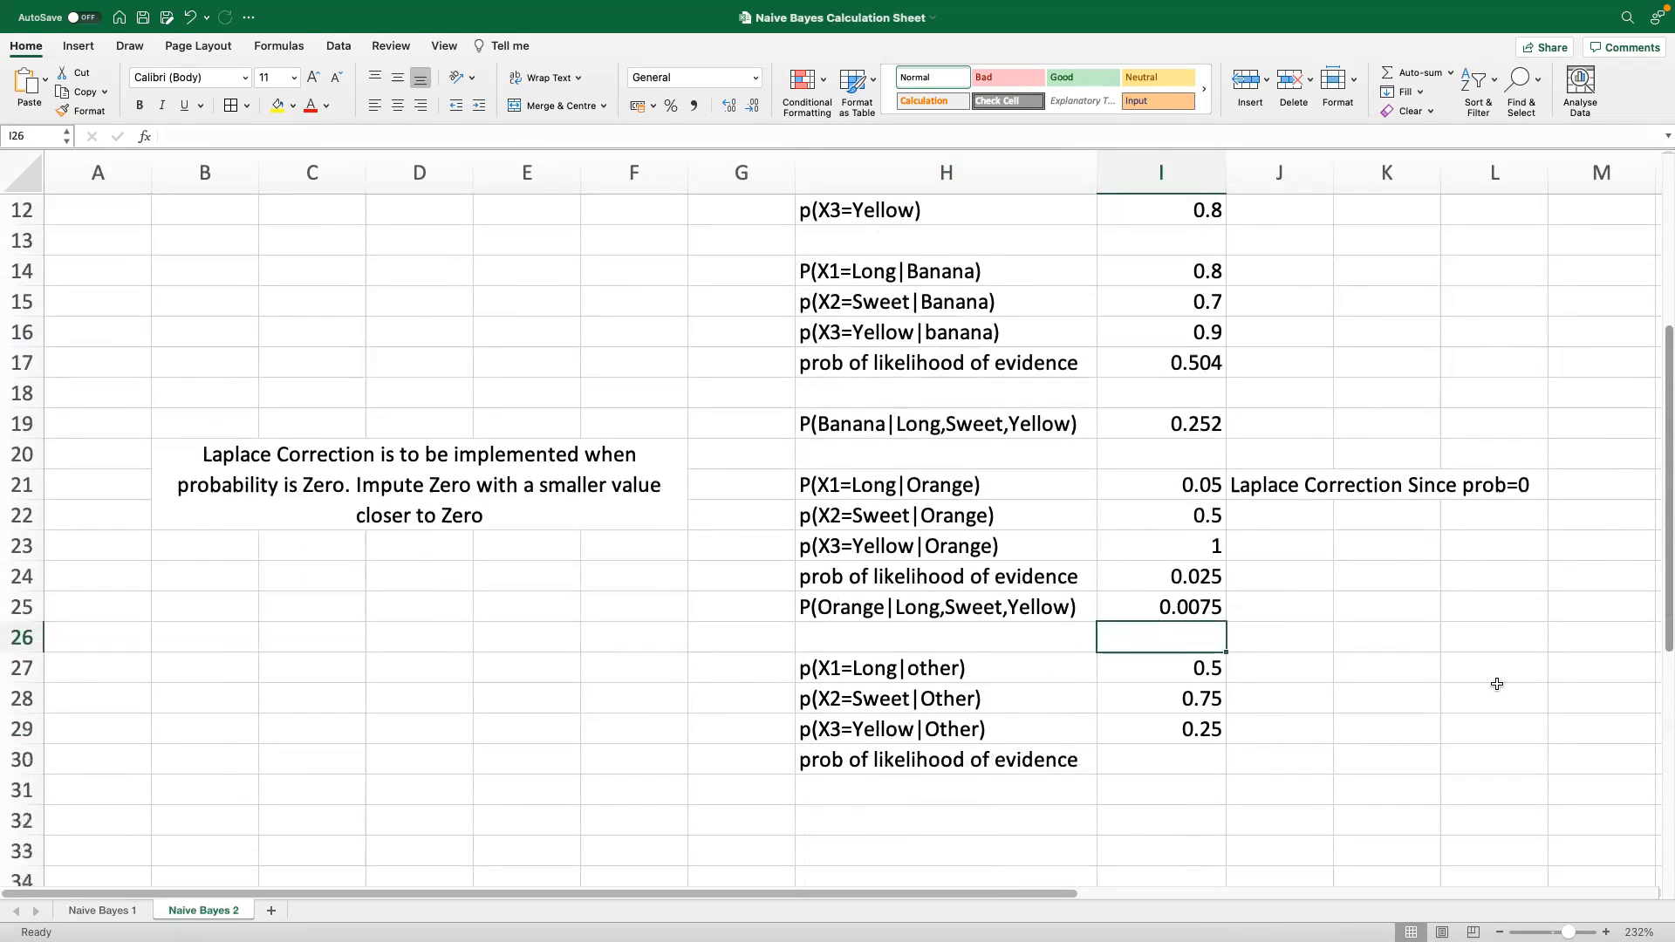
pyautogui.click(1145, 758)
pyautogui.write('=')
pyautogui.click(1198, 668)
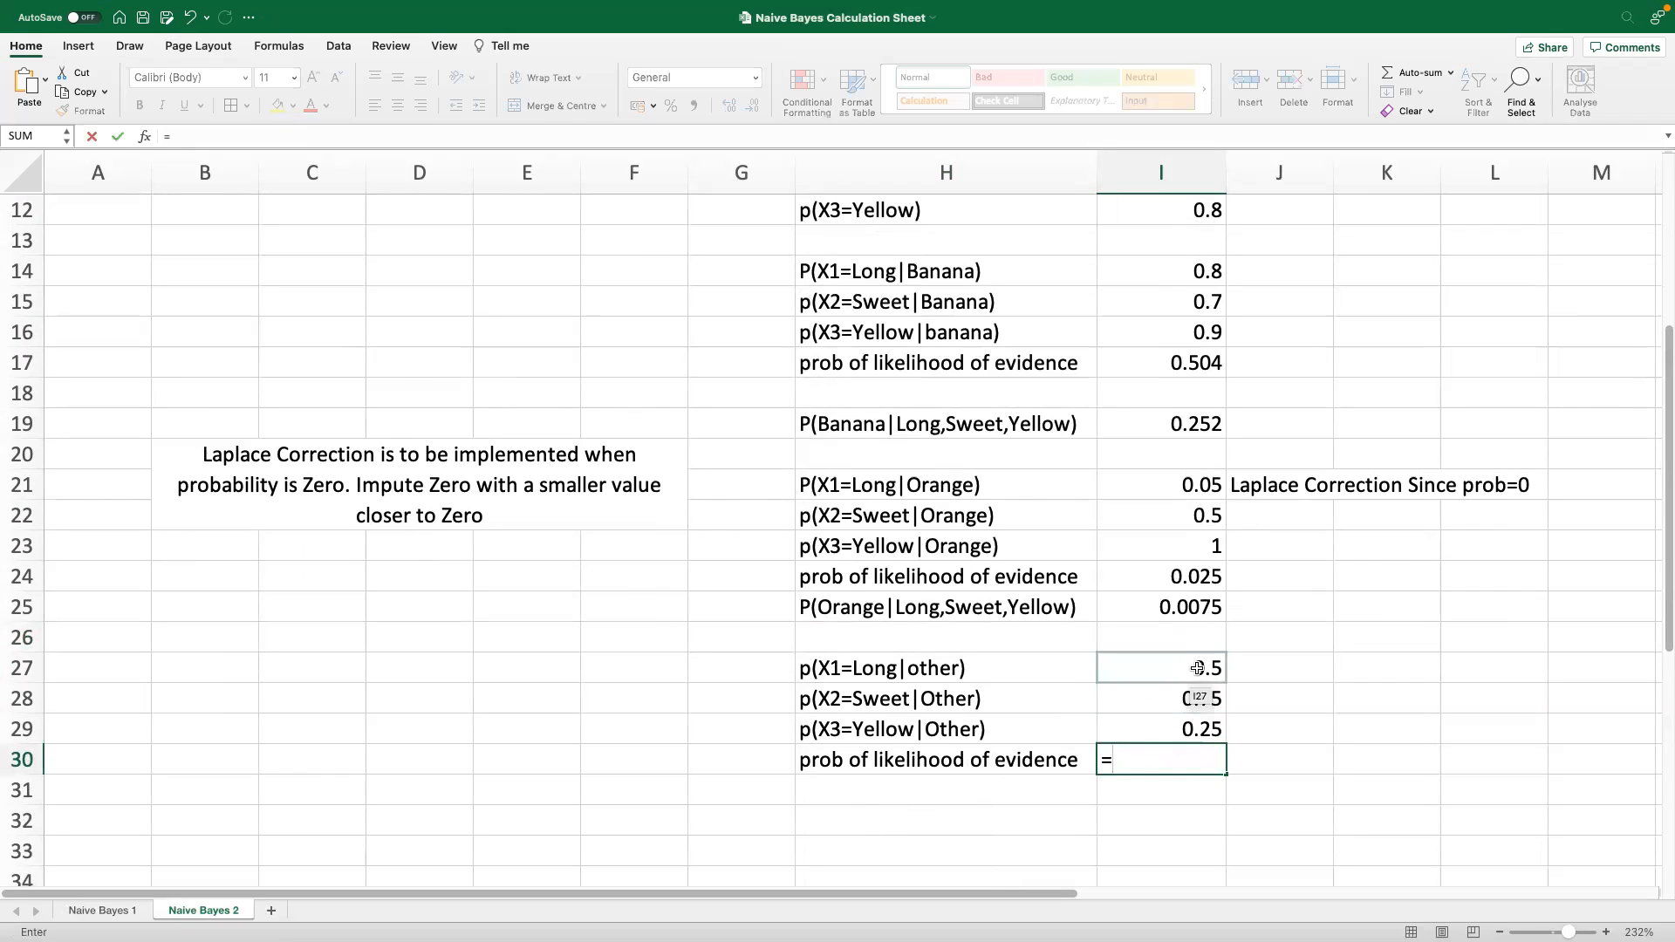
pyautogui.write('*')
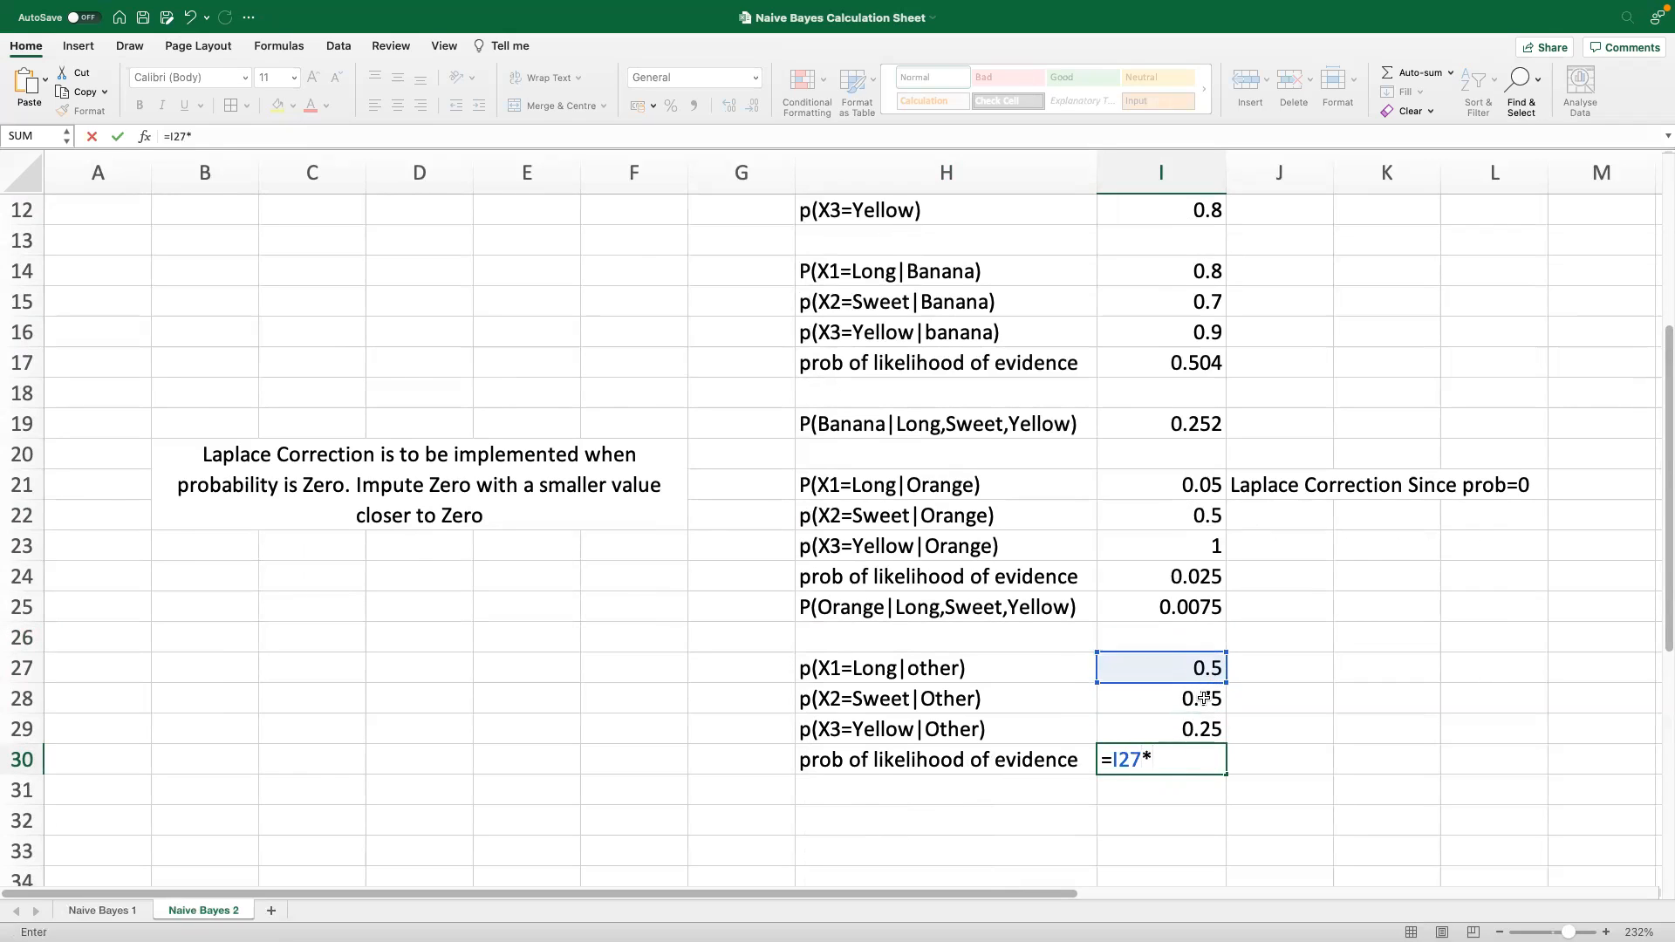
pyautogui.click(1204, 698)
pyautogui.write('*')
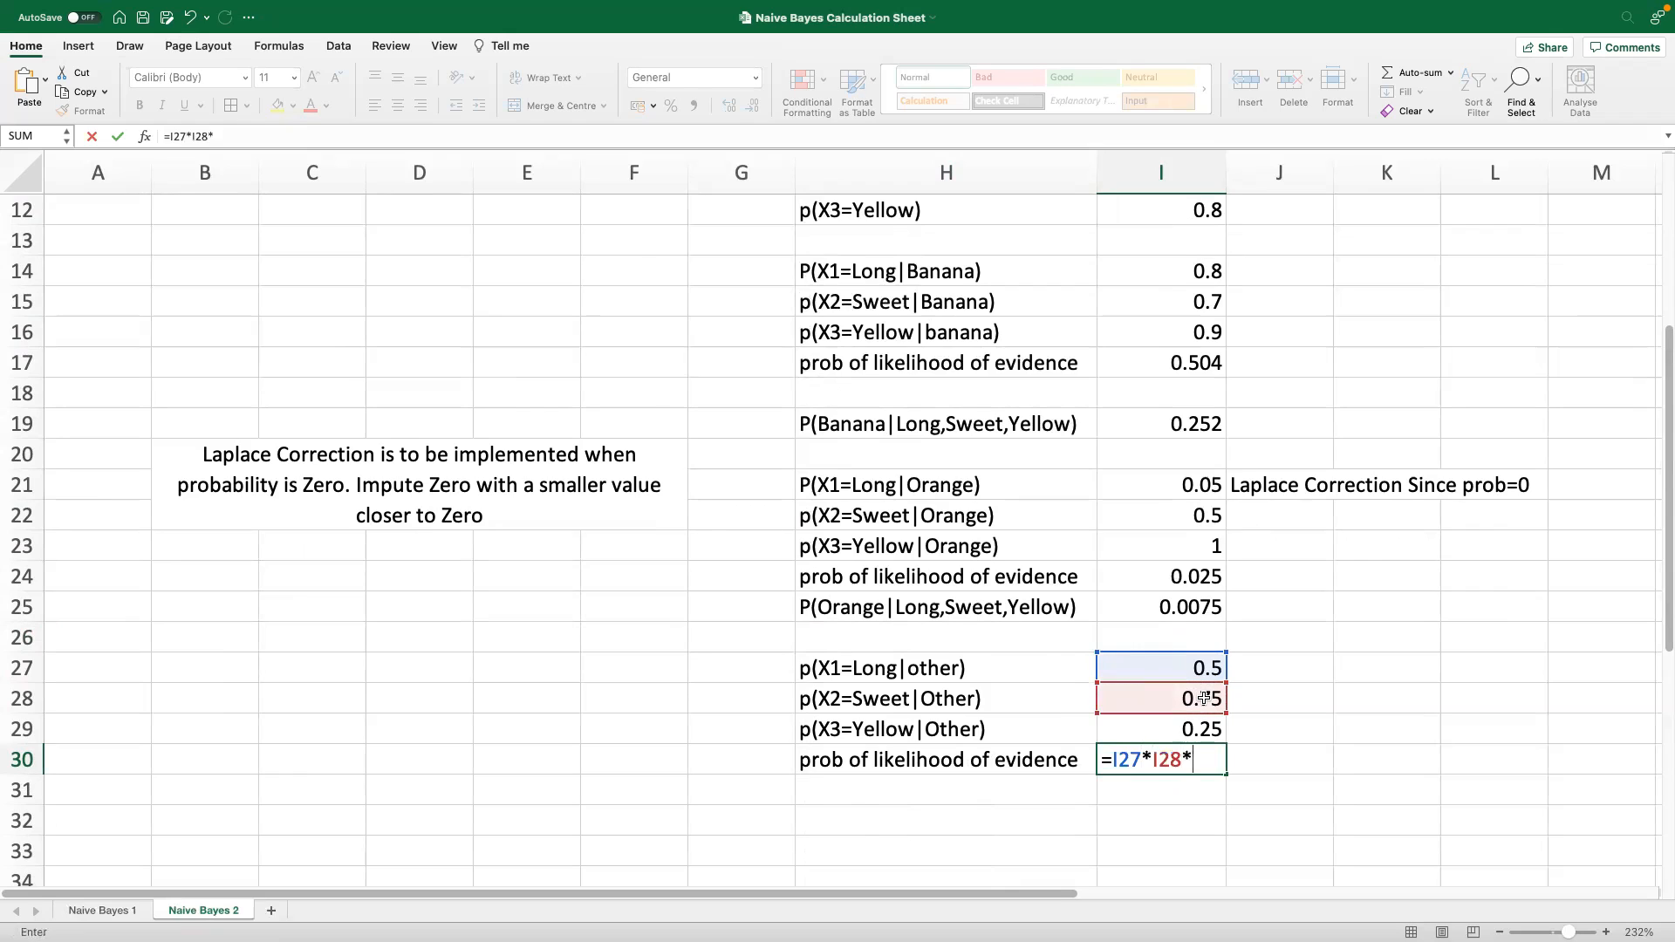
pyautogui.click(1206, 731)
pyautogui.press('Return')
# Copy the orange posterior label from H25 to H31 and change it to "P(Other|Long,Sweet,Yellow)"
pyautogui.click(961, 774)
pyautogui.click(1061, 617)
pyautogui.press('cmd+c')
pyautogui.click(936, 796)
pyautogui.press('cmd+v')
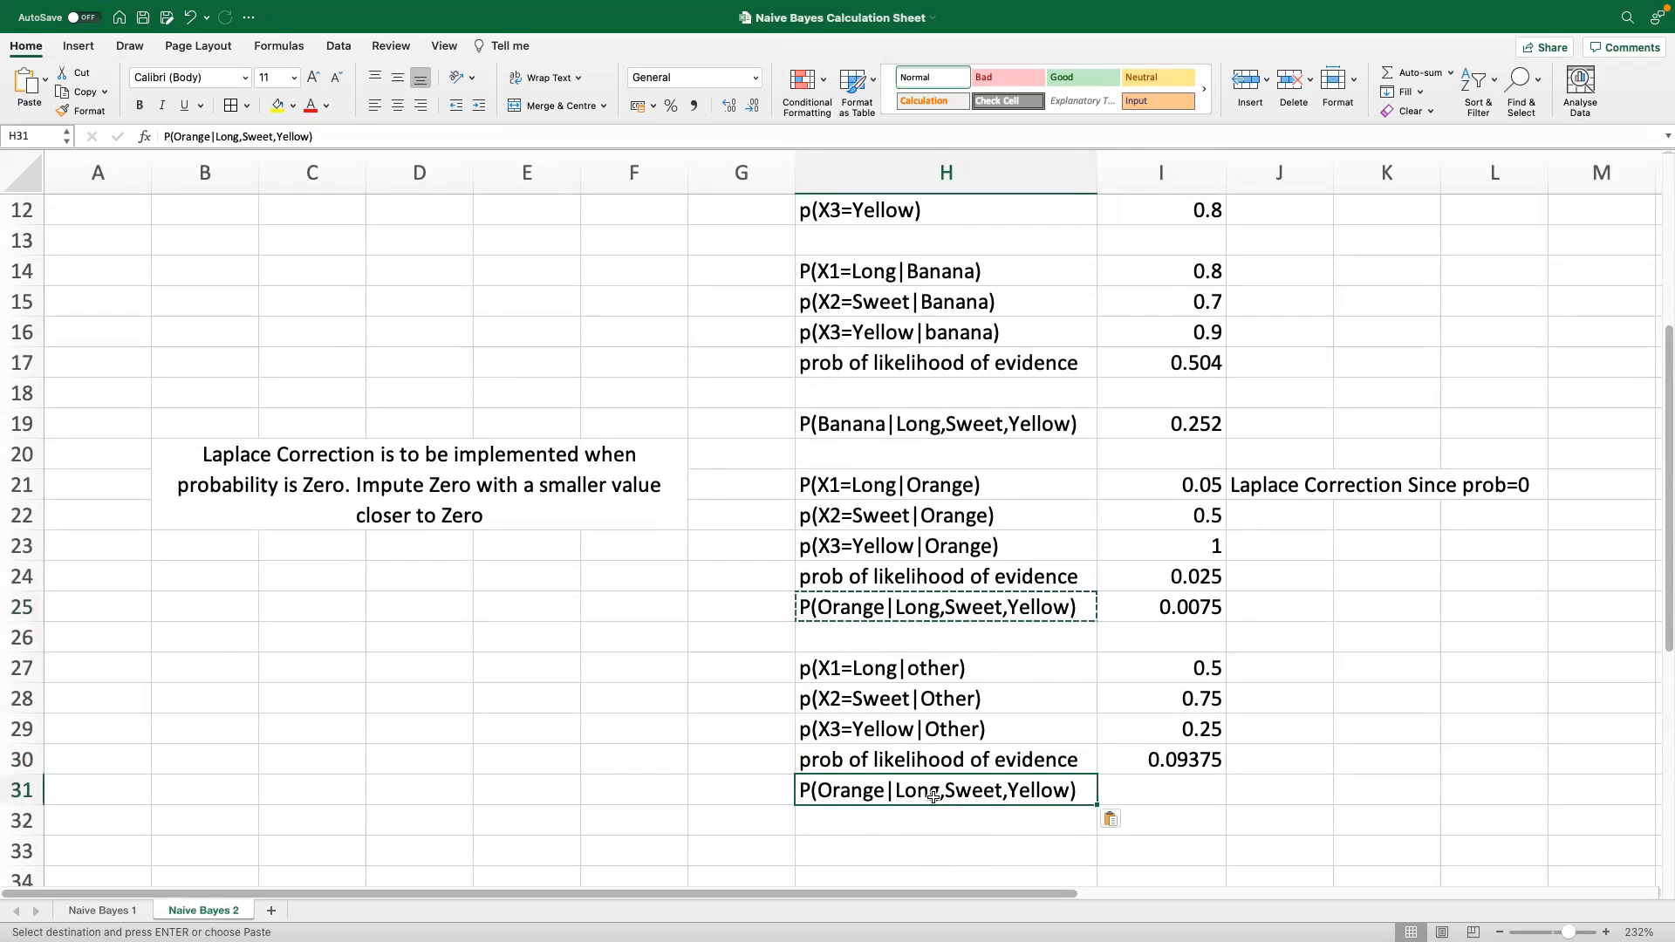
pyautogui.doubleClick(884, 794)
pyautogui.press('BackSpace')
pyautogui.press('BackSpace')
pyautogui.press('BackSpace')
pyautogui.press('BackSpace')
pyautogui.press('BackSpace')
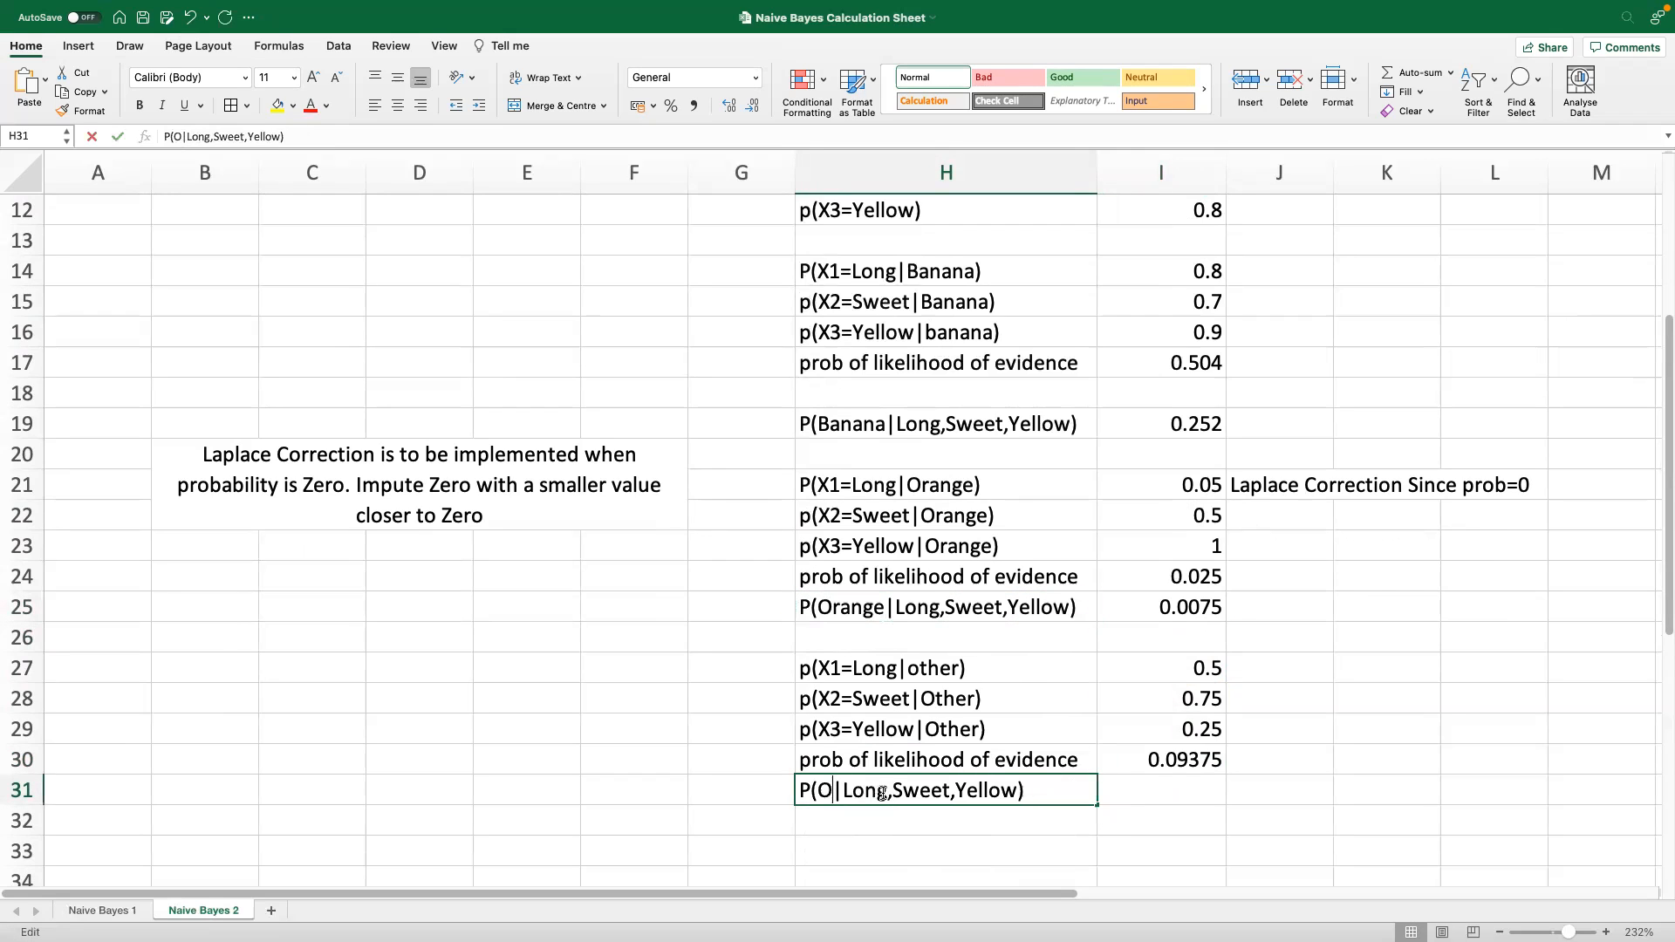
pyautogui.write('ther')
# Calculate the other class's posterior in I31 by multiplying its likelihood of evidence by the other prior, =I30*I8
pyautogui.click(1169, 784)
pyautogui.write('=')
pyautogui.click(1200, 745)
pyautogui.write('*')
pyautogui.moveTo(1665, 598); pyautogui.dragTo(1664, 460)
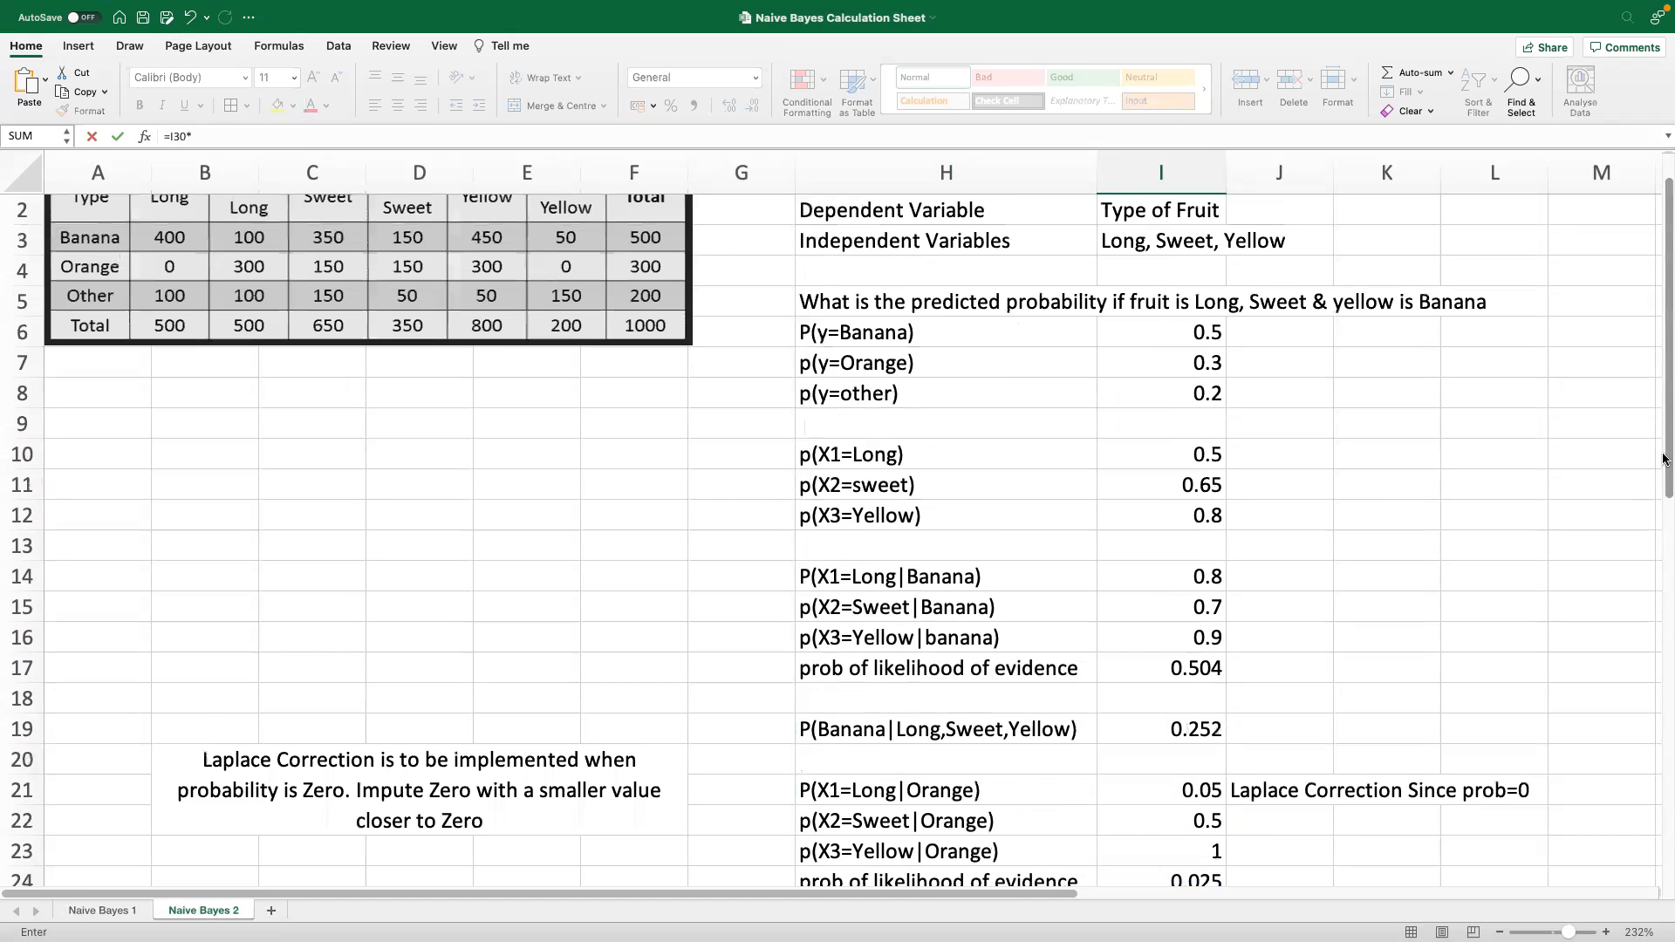
pyautogui.click(1219, 396)
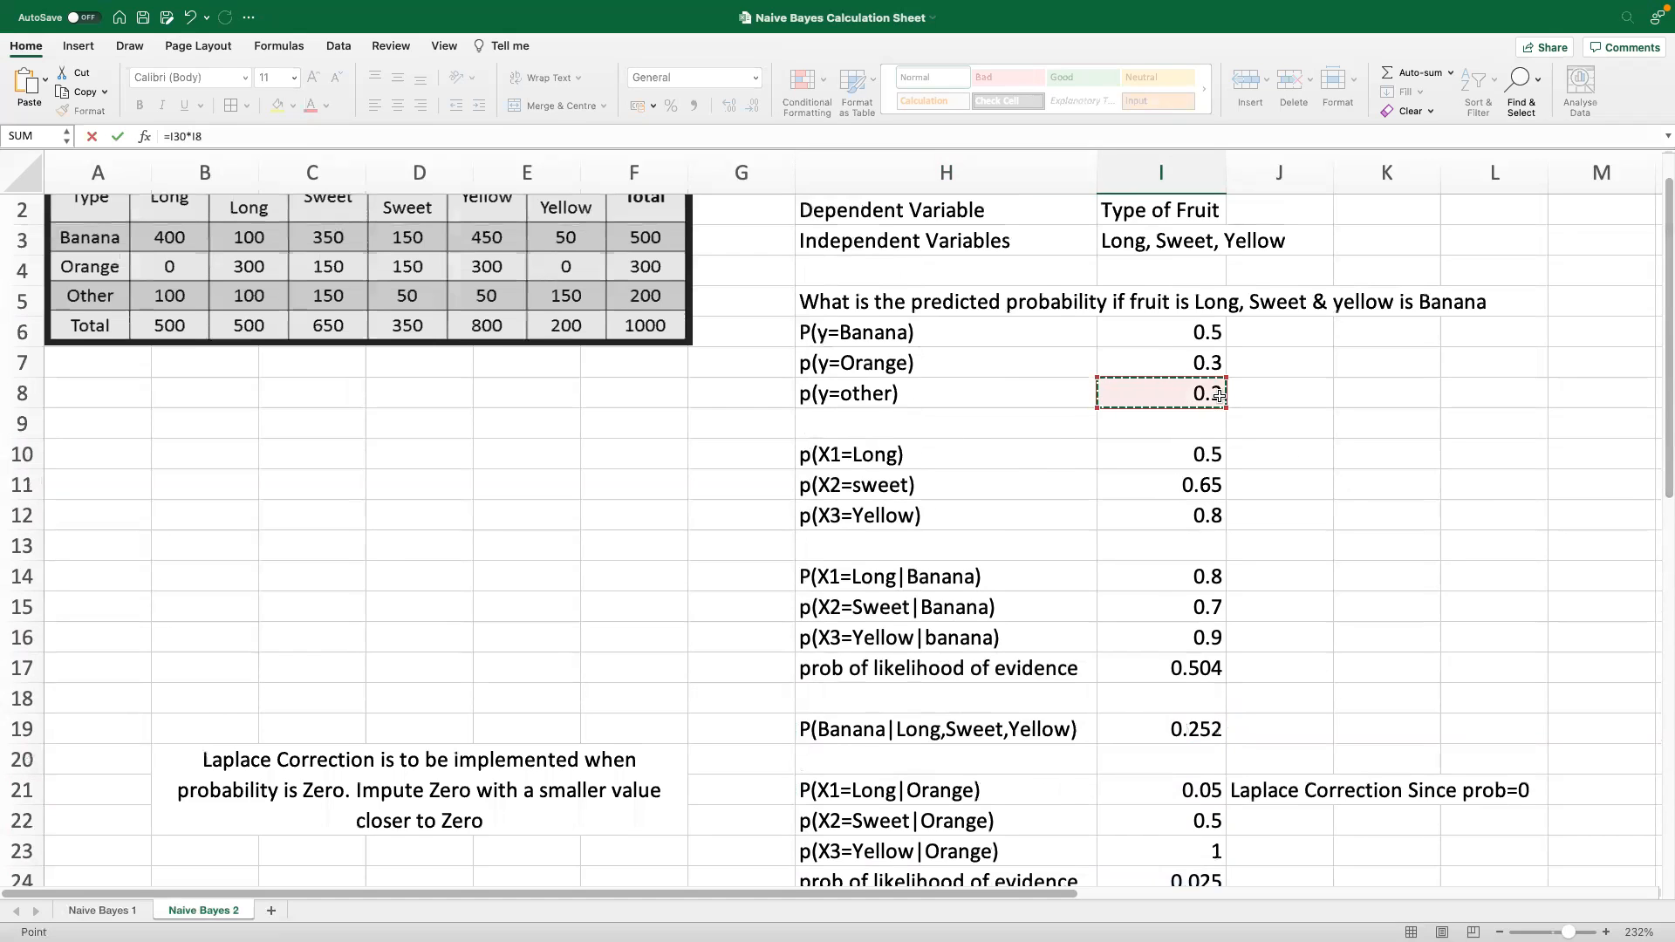
pyautogui.press('Return')
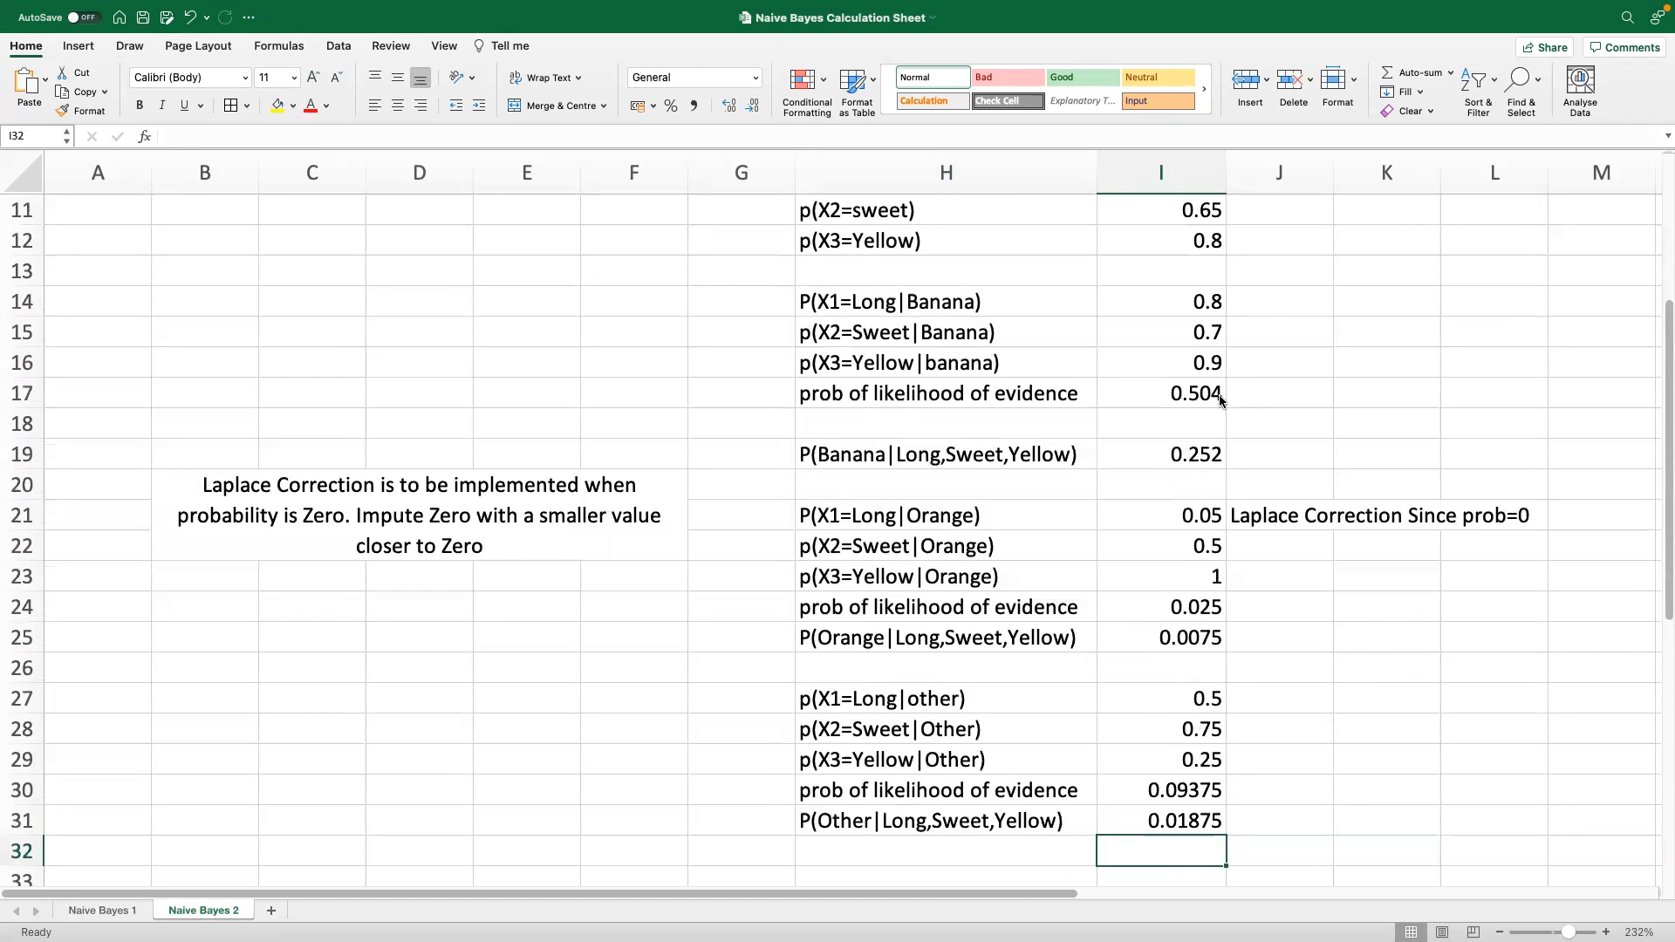
# Enter the heading "Rule" in B25, below the Laplace Correction note
pyautogui.click(240, 647)
pyautogui.write('Rule')
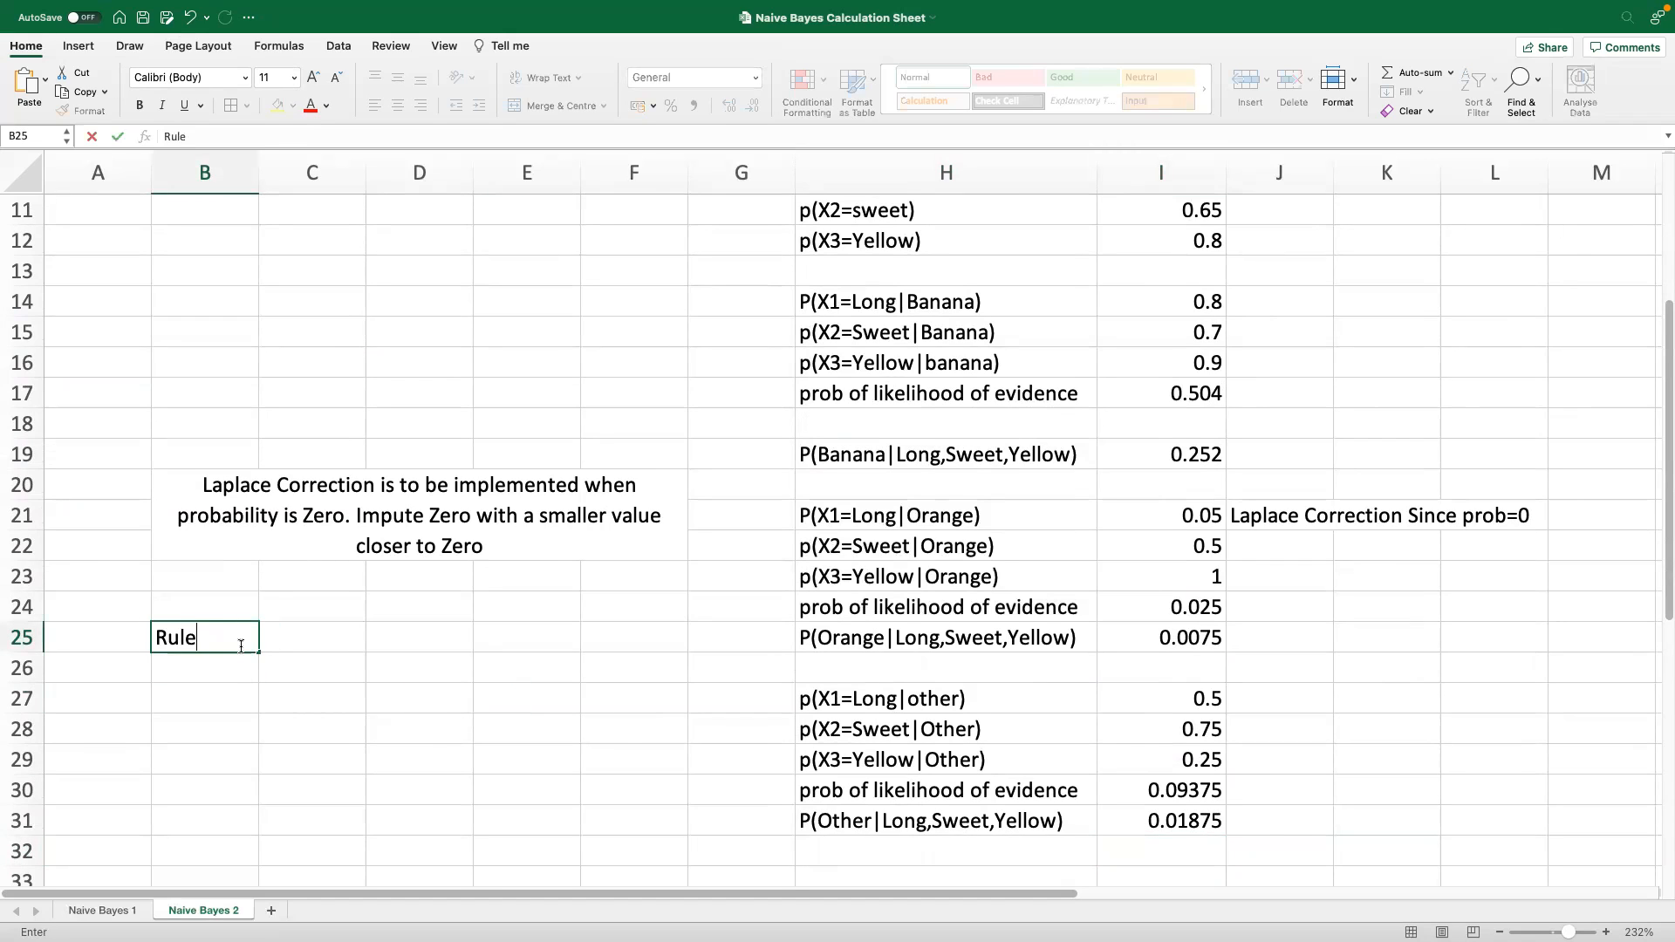
pyautogui.press('Return')
# Write the classification rule in B26: "If fruit is Long, Sweet & Yellow Prediction is Banana"
pyautogui.write('If fruit ')
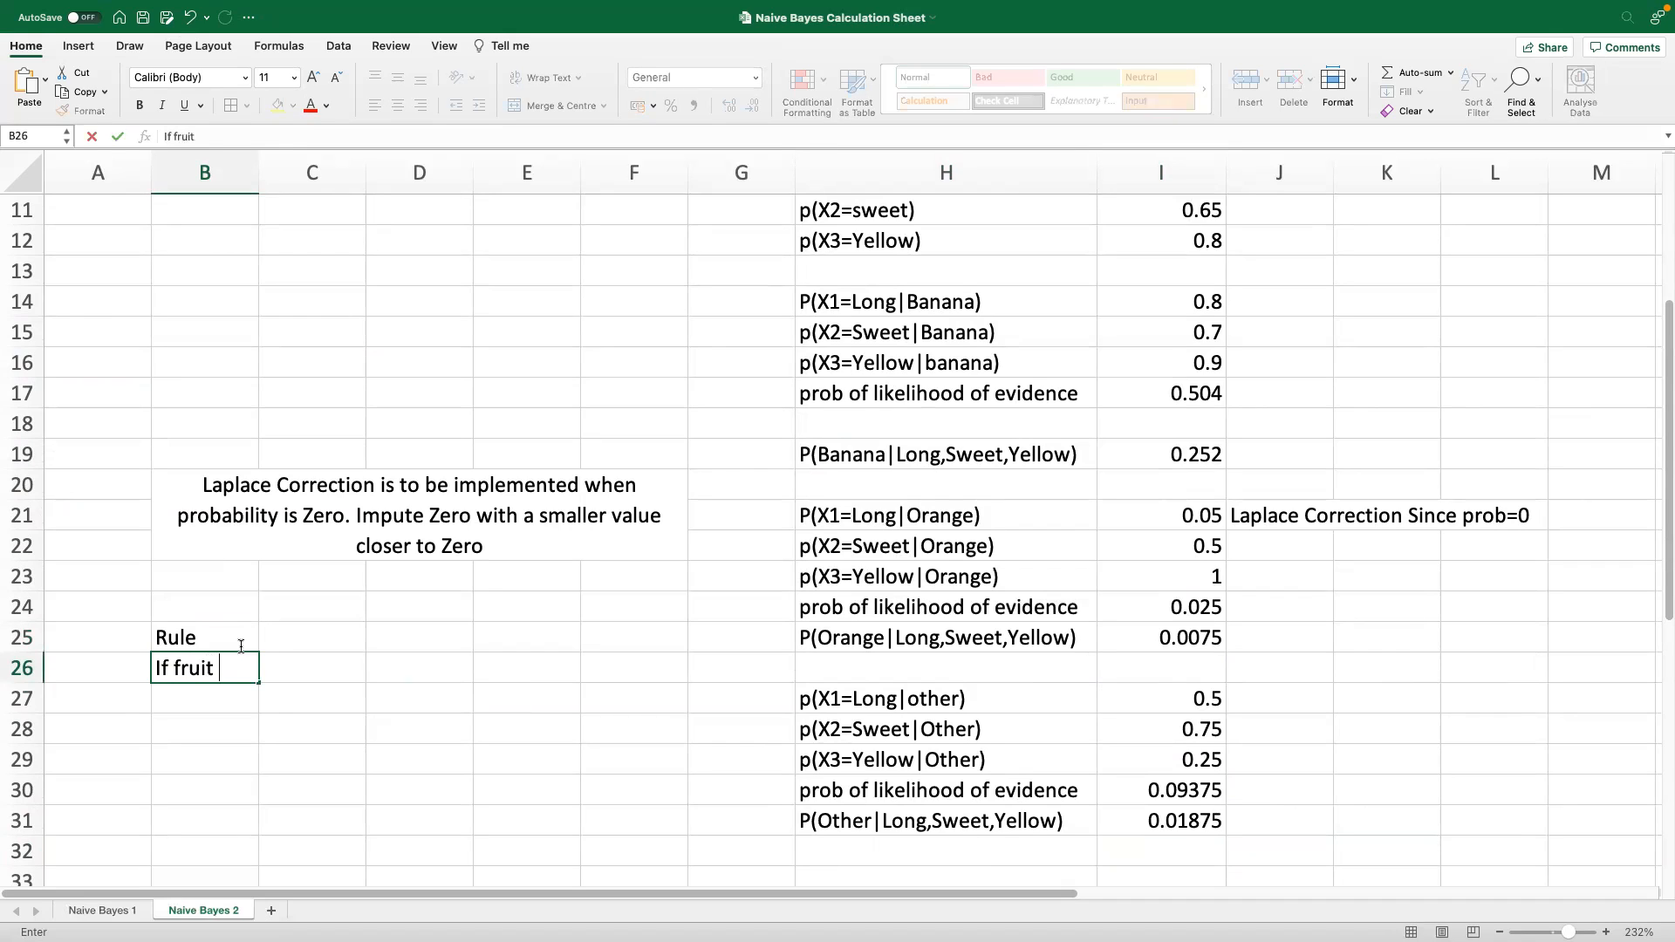
pyautogui.write('is Long, Sweet & Yelleo')
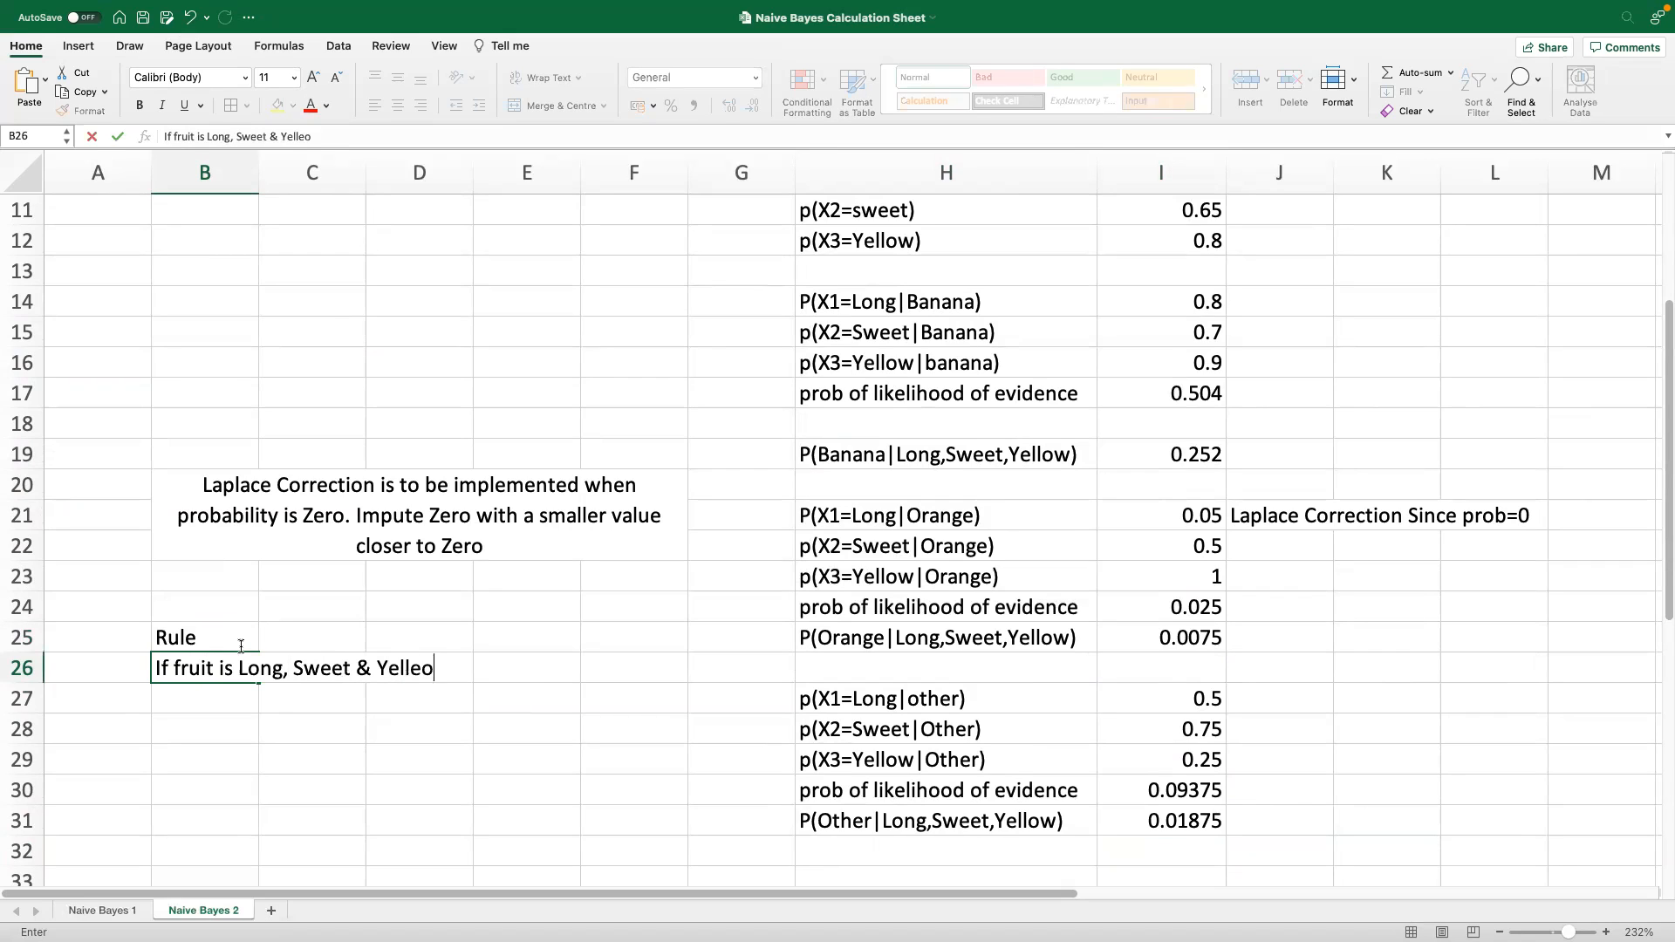
pyautogui.press('BackSpace')
pyautogui.press('BackSpace')
pyautogui.write('o')
pyautogui.write('e')
pyautogui.write(',')
pyautogui.press('BackSpace')
pyautogui.press('BackSpace')
pyautogui.write('w Prediction is V')
pyautogui.press('BackSpace')
pyautogui.write('Banana')
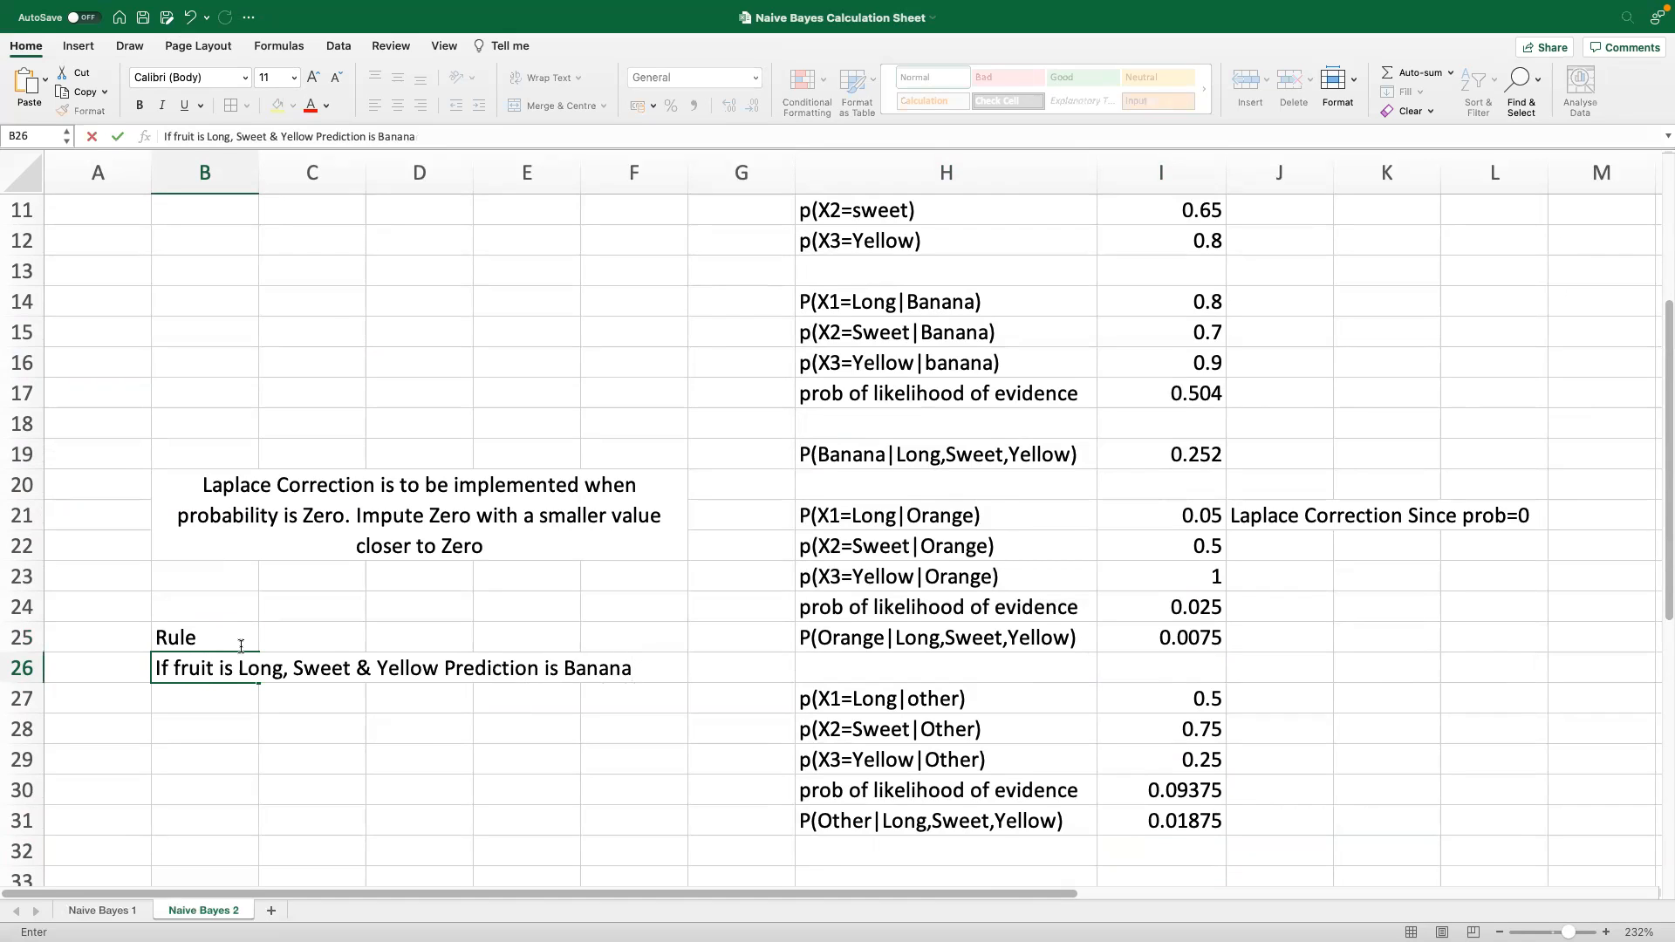
pyautogui.press('Return')
# Add the justification "Since the probability is highest for banana" in B27 under the rule and save the workbook
pyautogui.write('S')
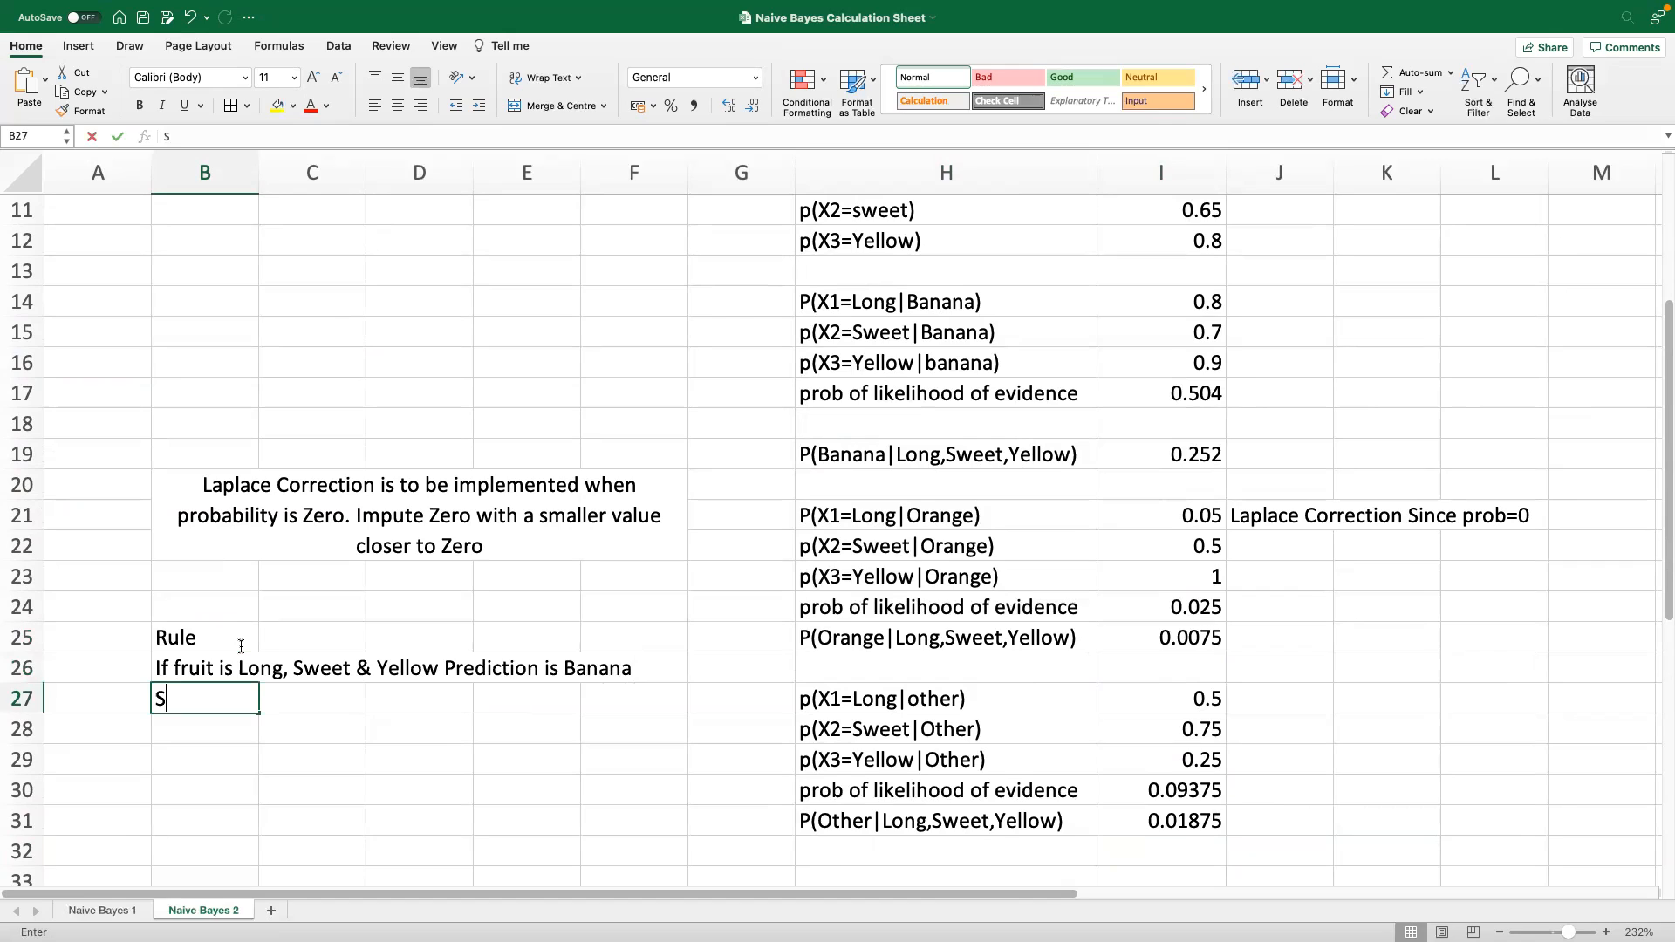
pyautogui.write('ince the pr')
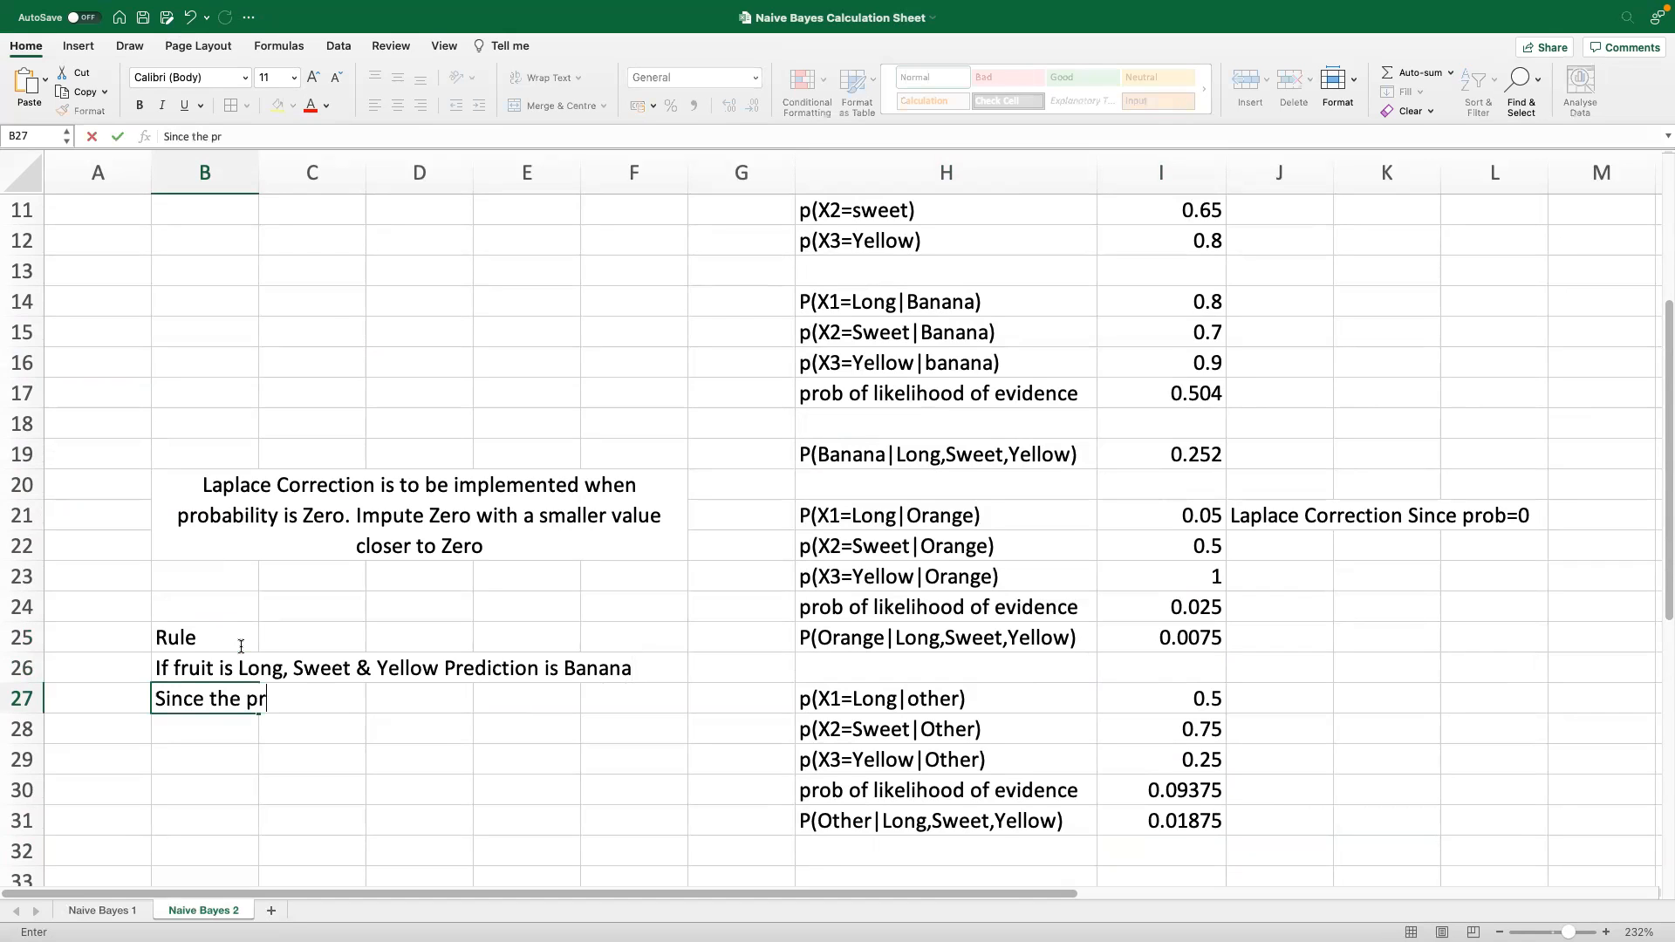
pyautogui.write('obability i')
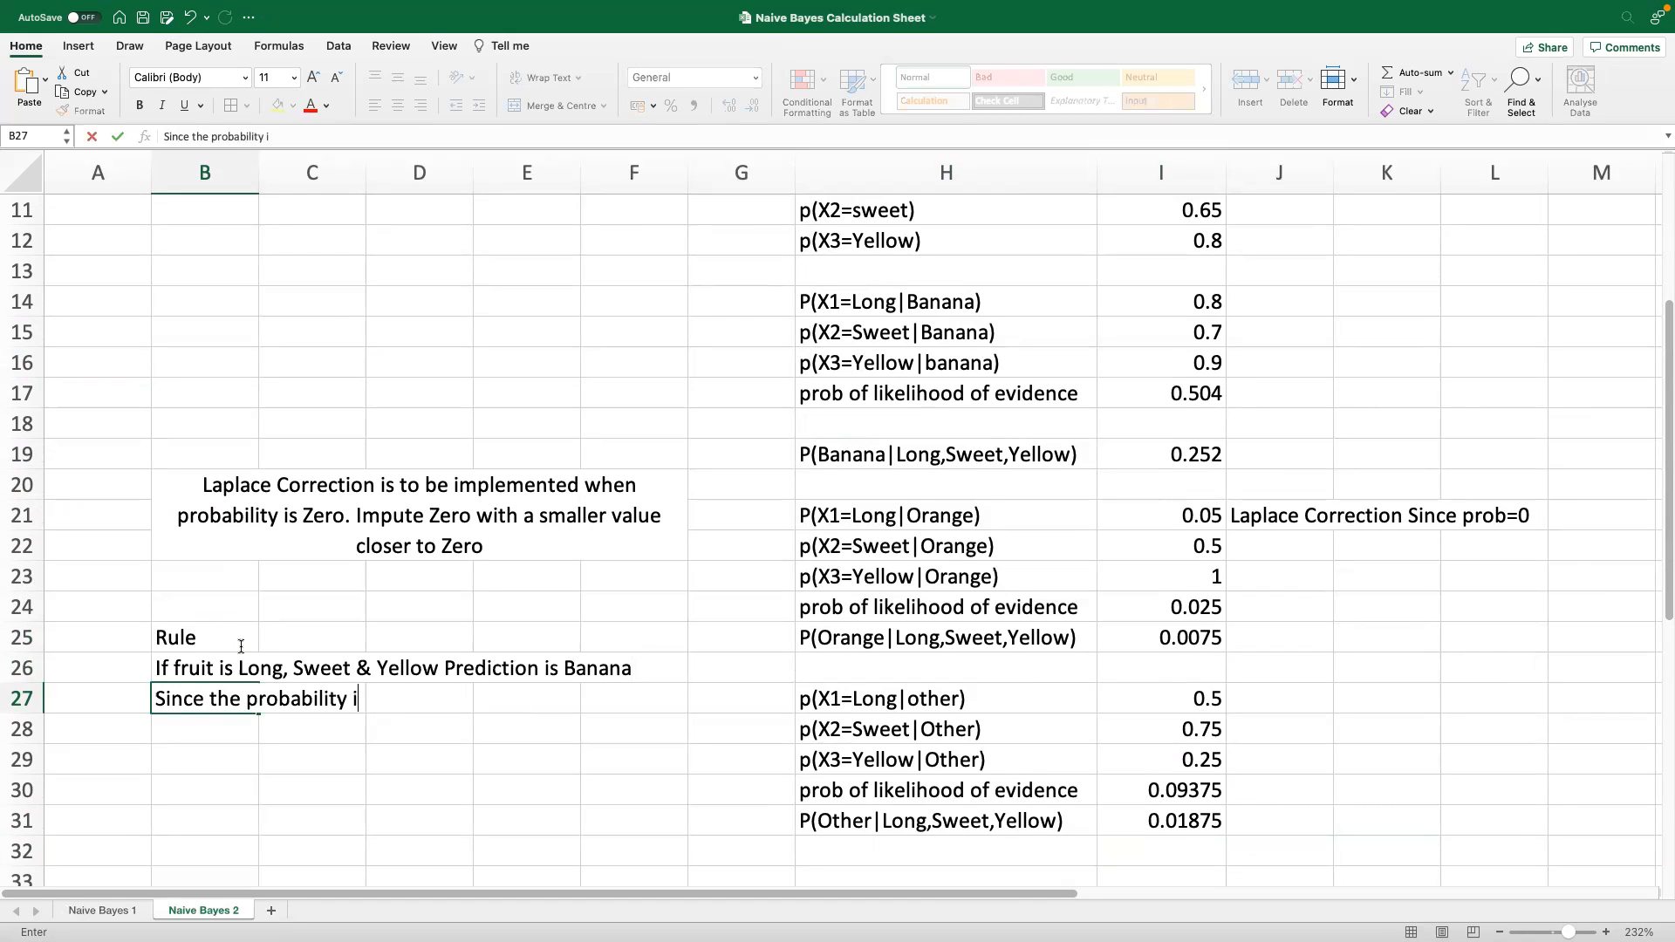
pyautogui.write('hest for banana')
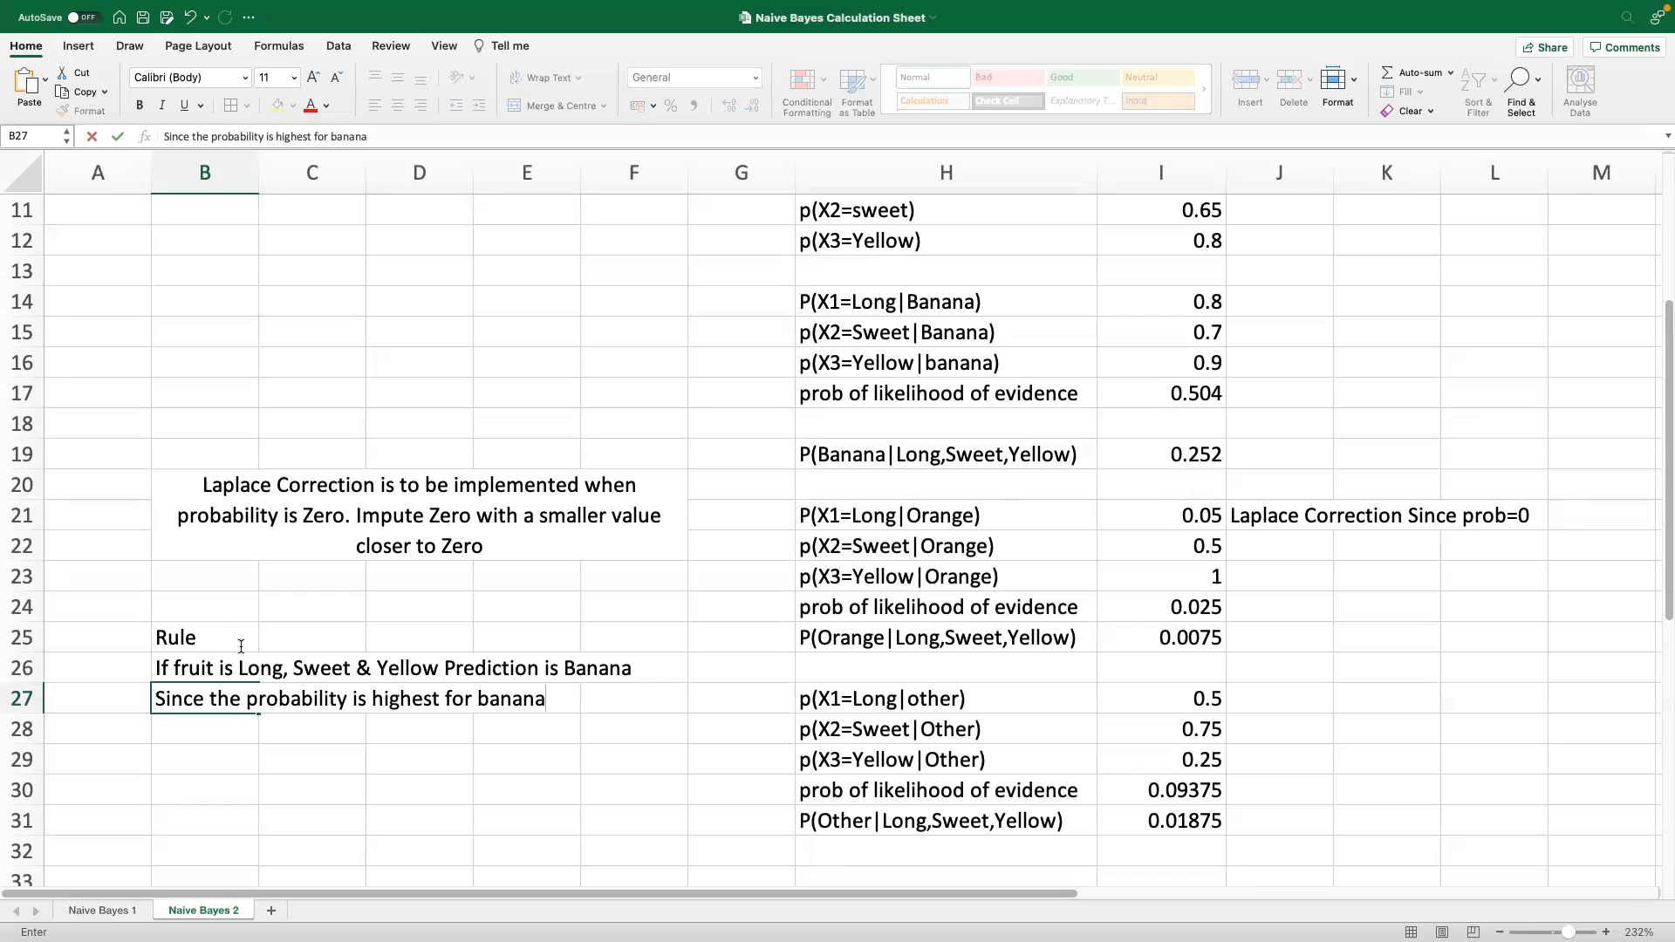
pyautogui.press('super+s')
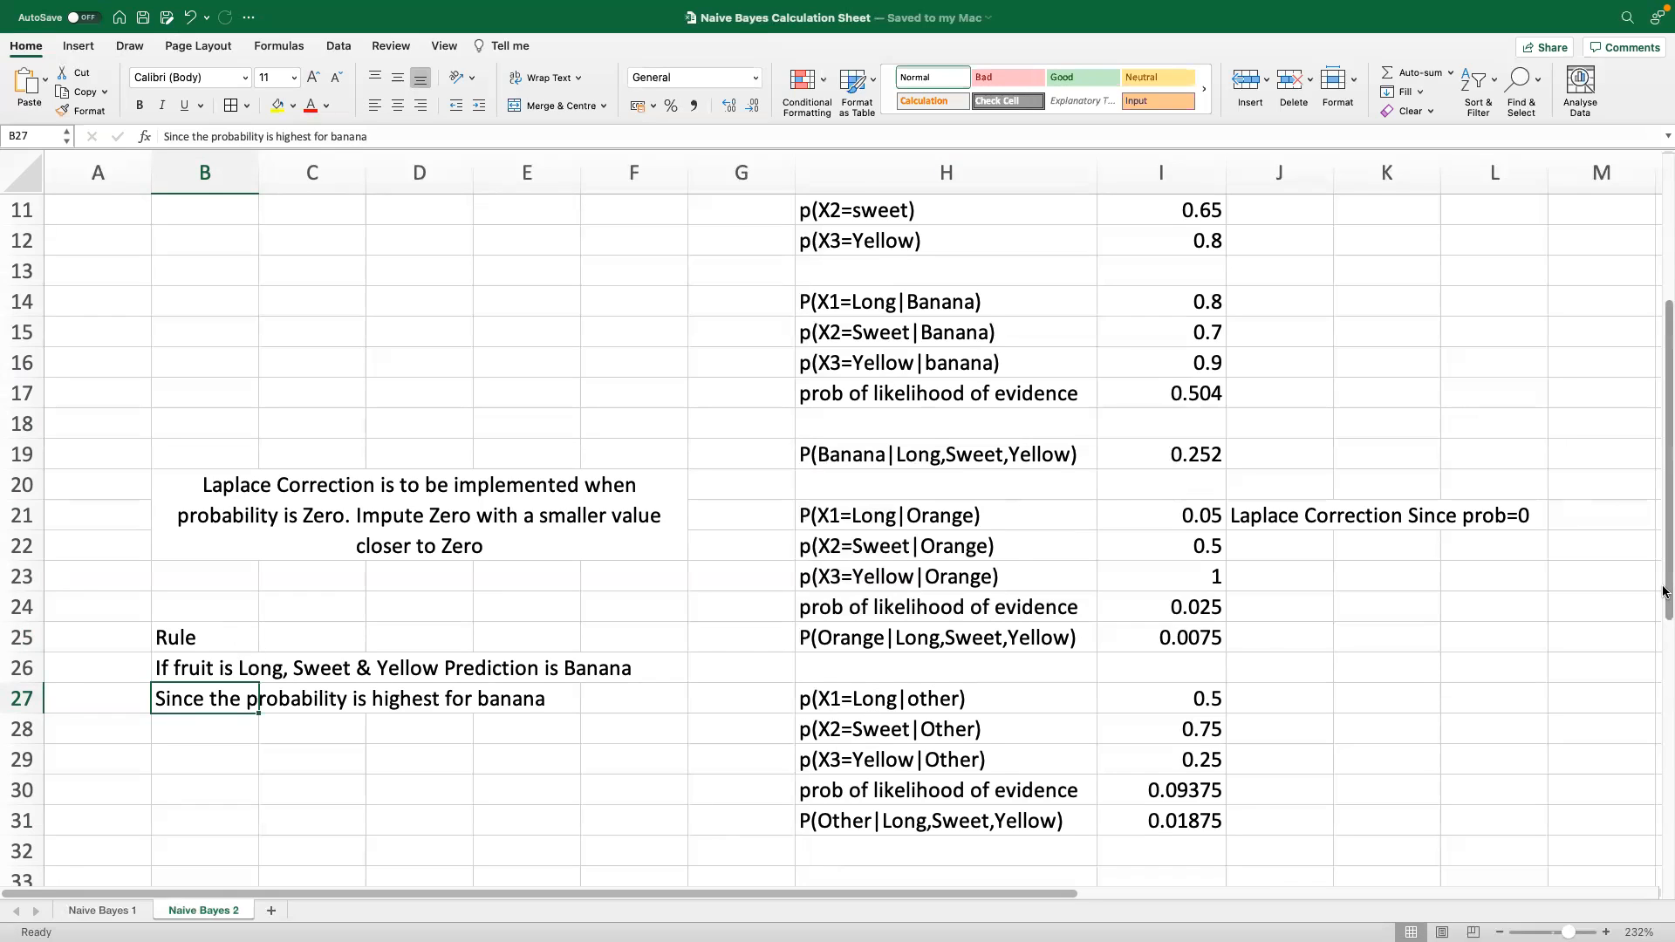
pyautogui.moveTo(1664, 591); pyautogui.dragTo(1664, 586)
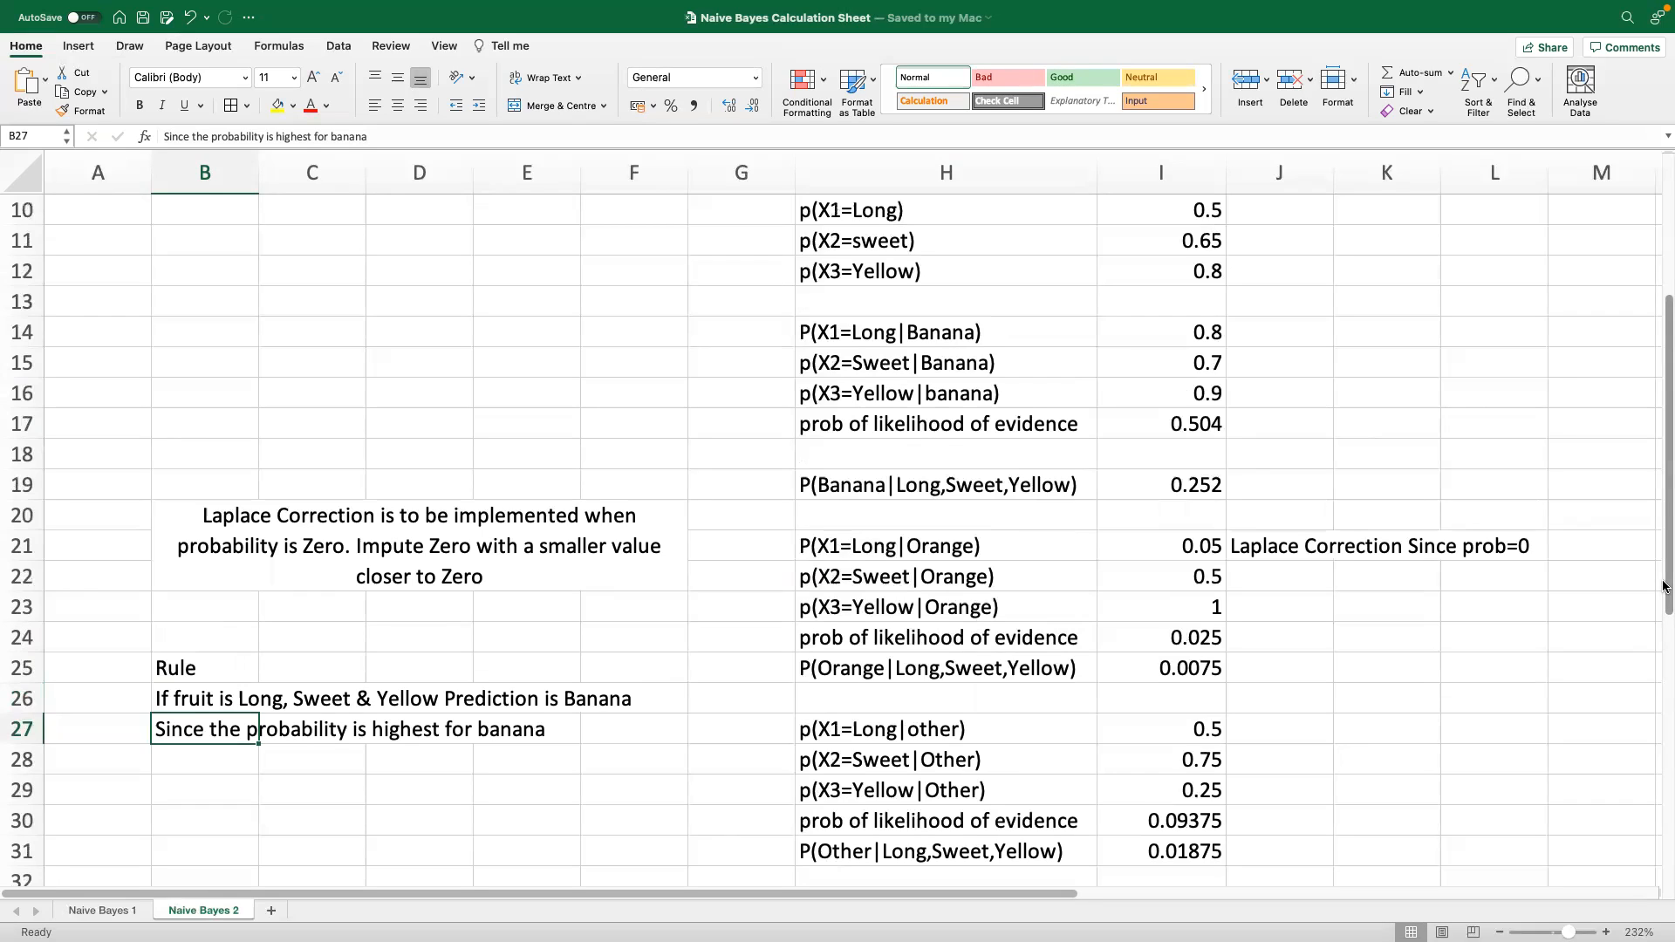